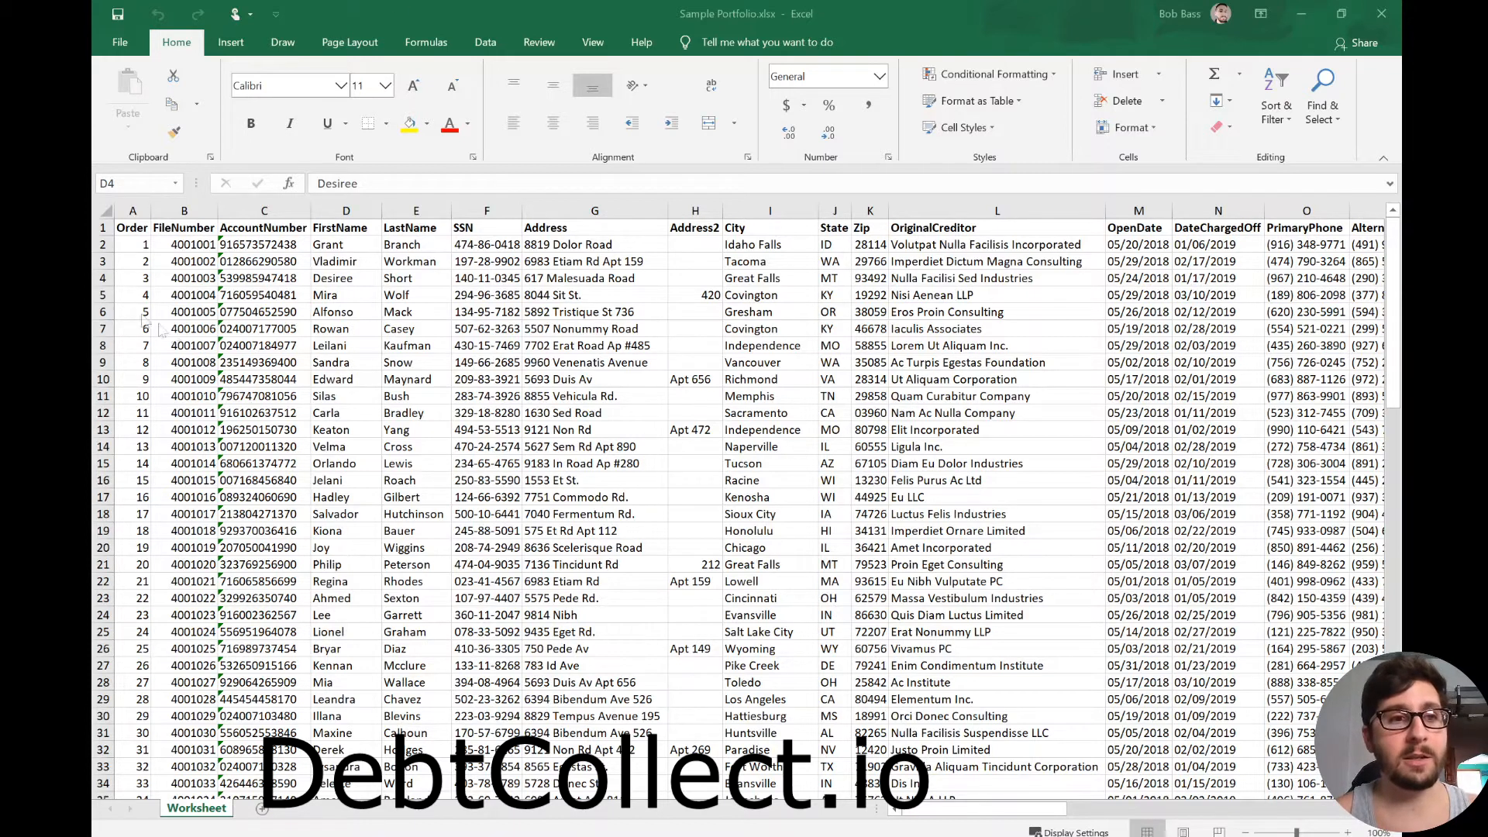
- Delete the existing Order column at the start of the worksheet
left_click(130, 211)
left_click(129, 211)
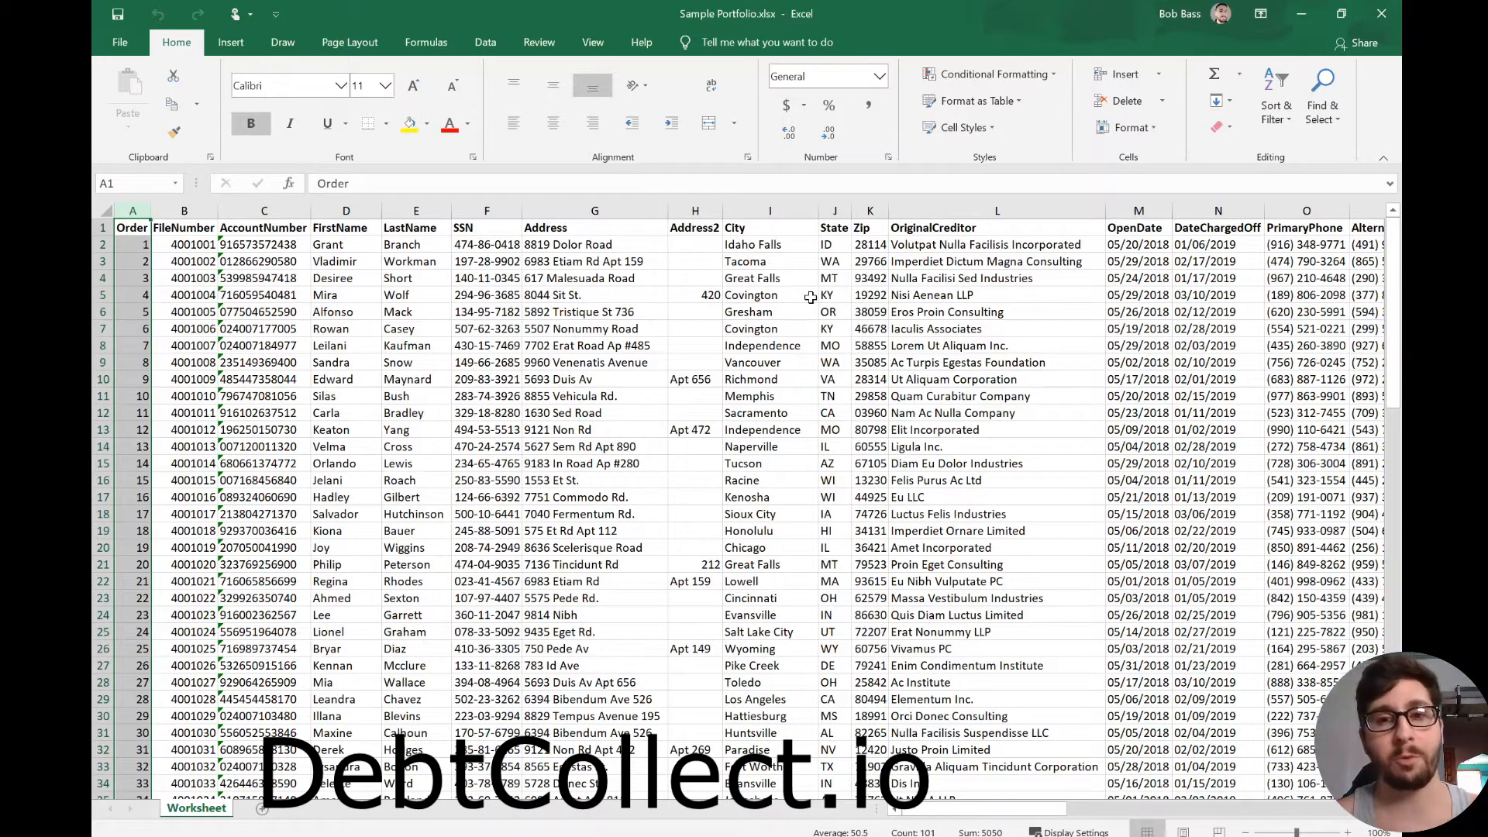
right_click(132, 210)
left_click(155, 362)
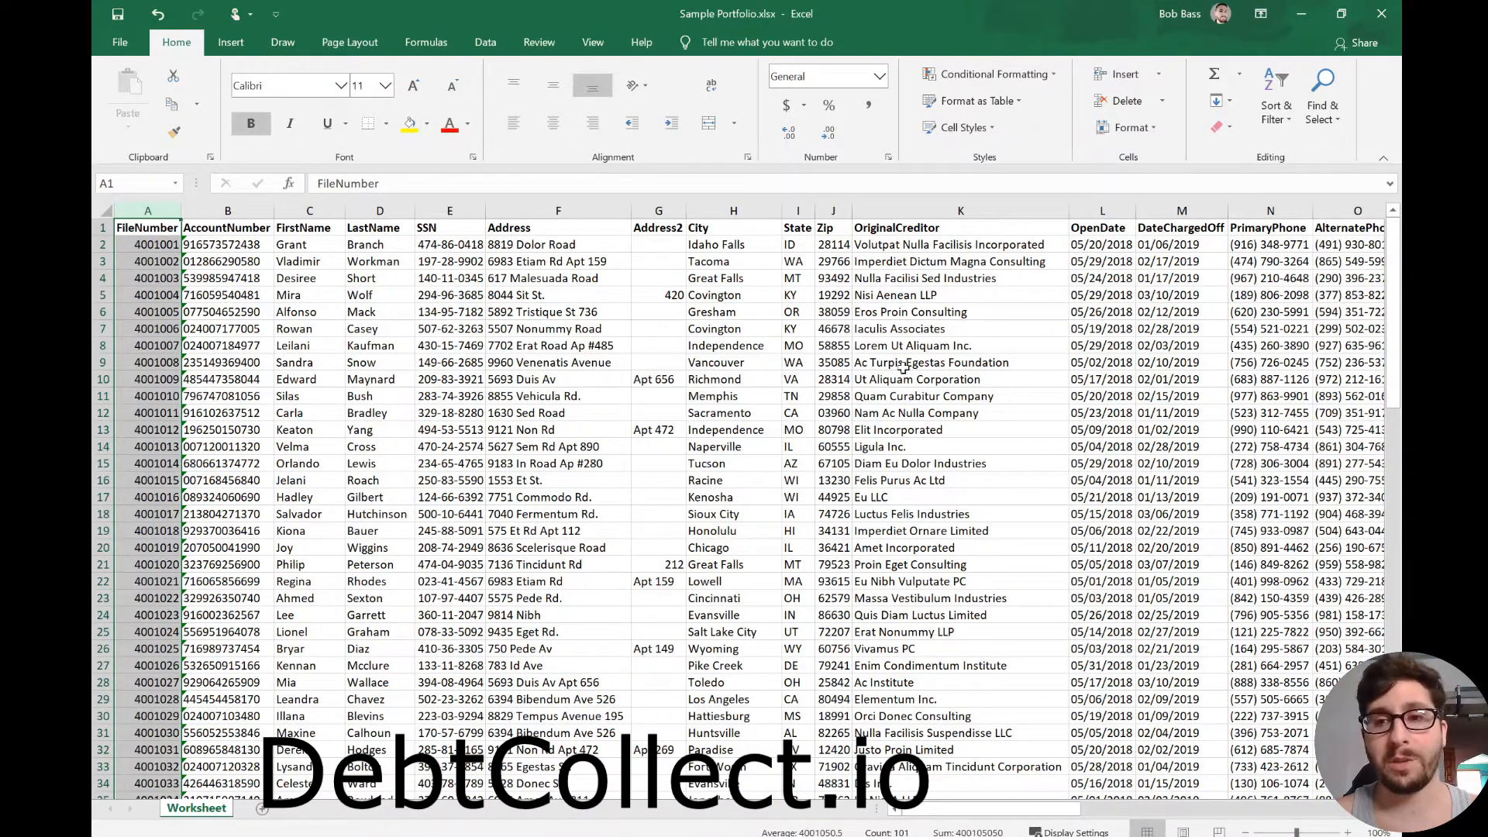
- Insert a blank column before FileNumber and give it the header "Order"
right_click(142, 211)
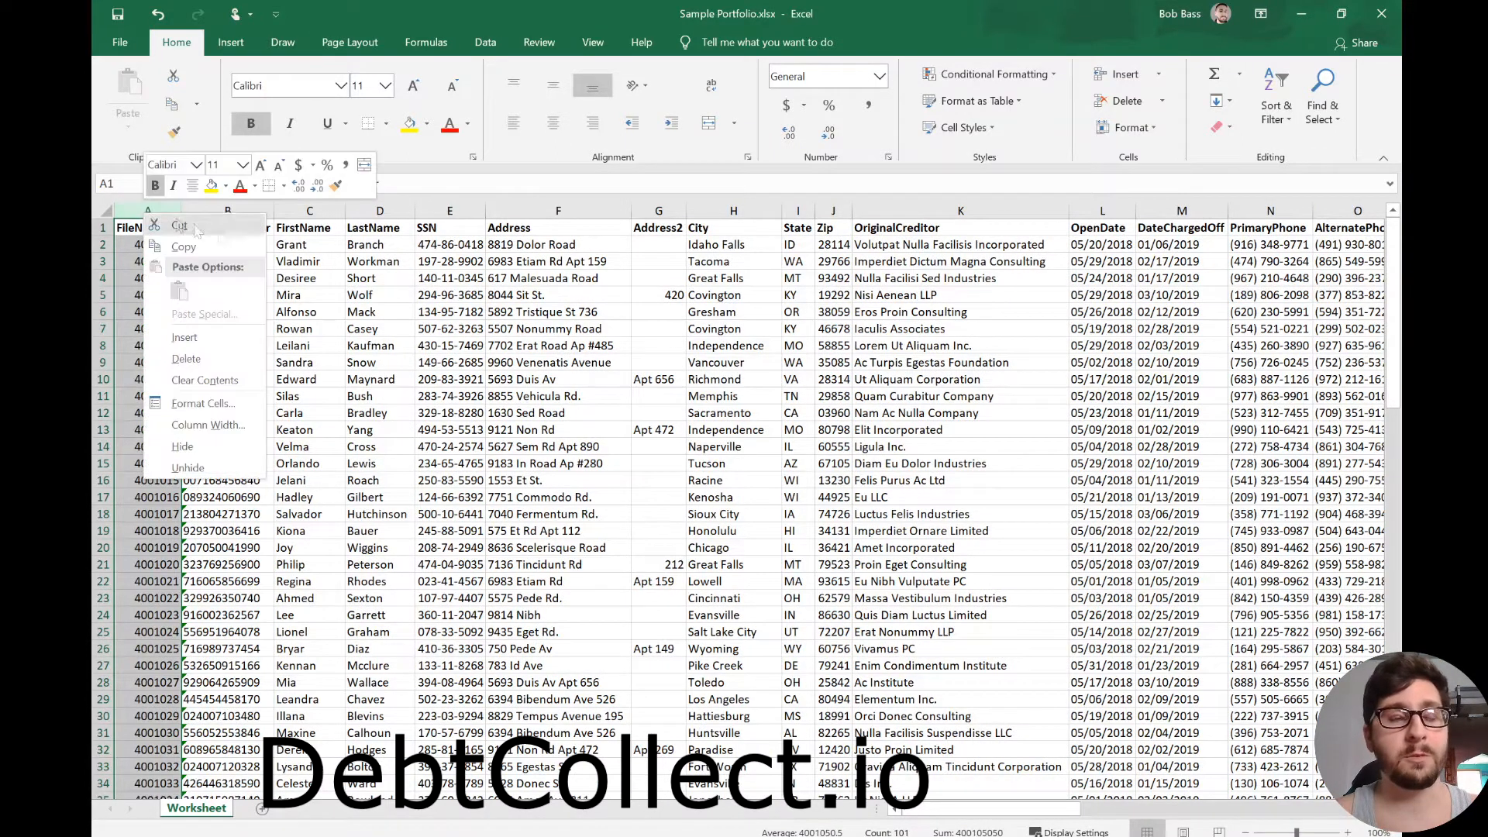
left_click(239, 341)
left_click(141, 227)
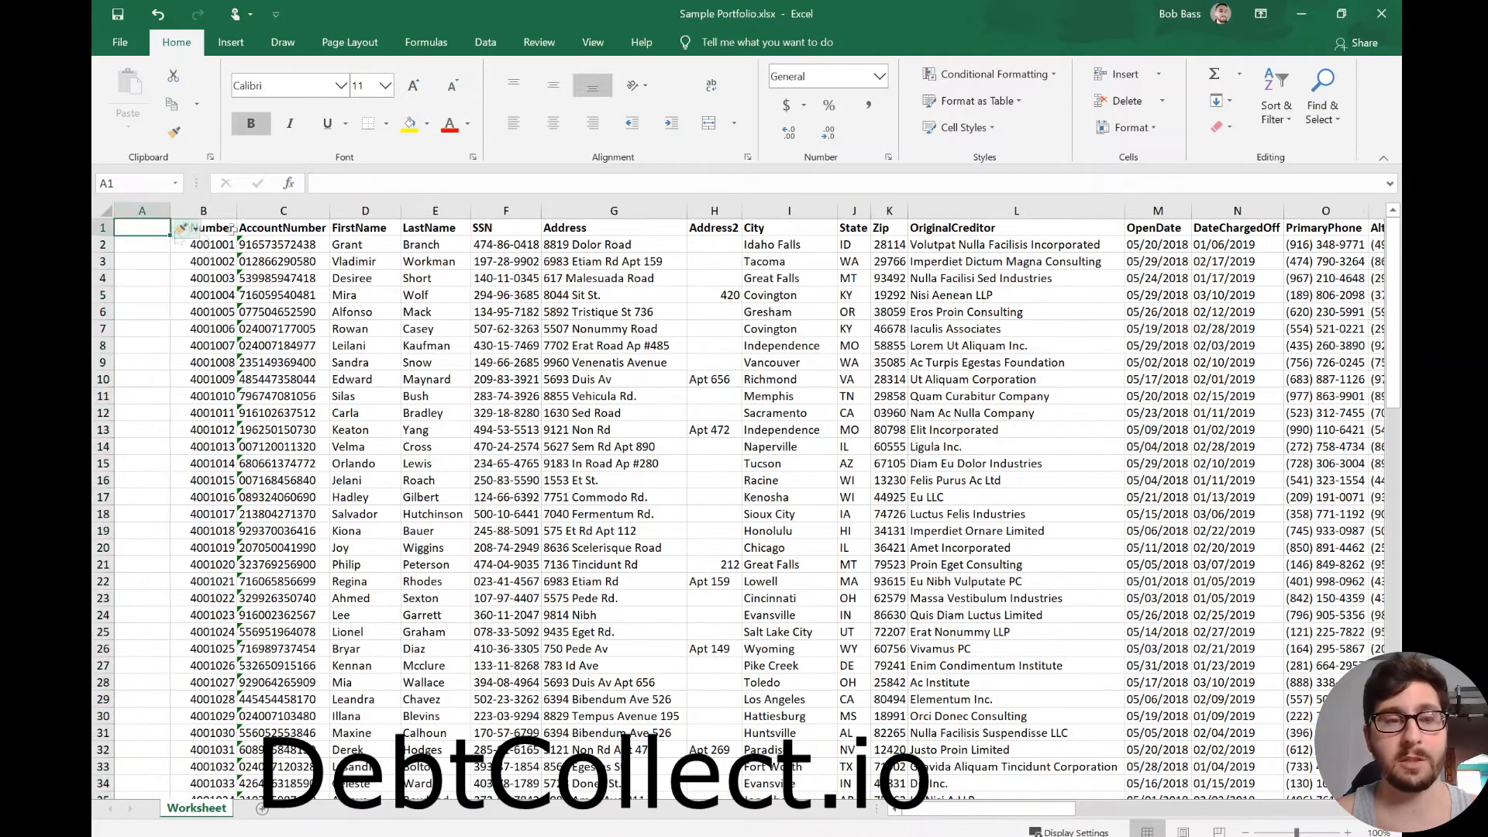
type("Order")
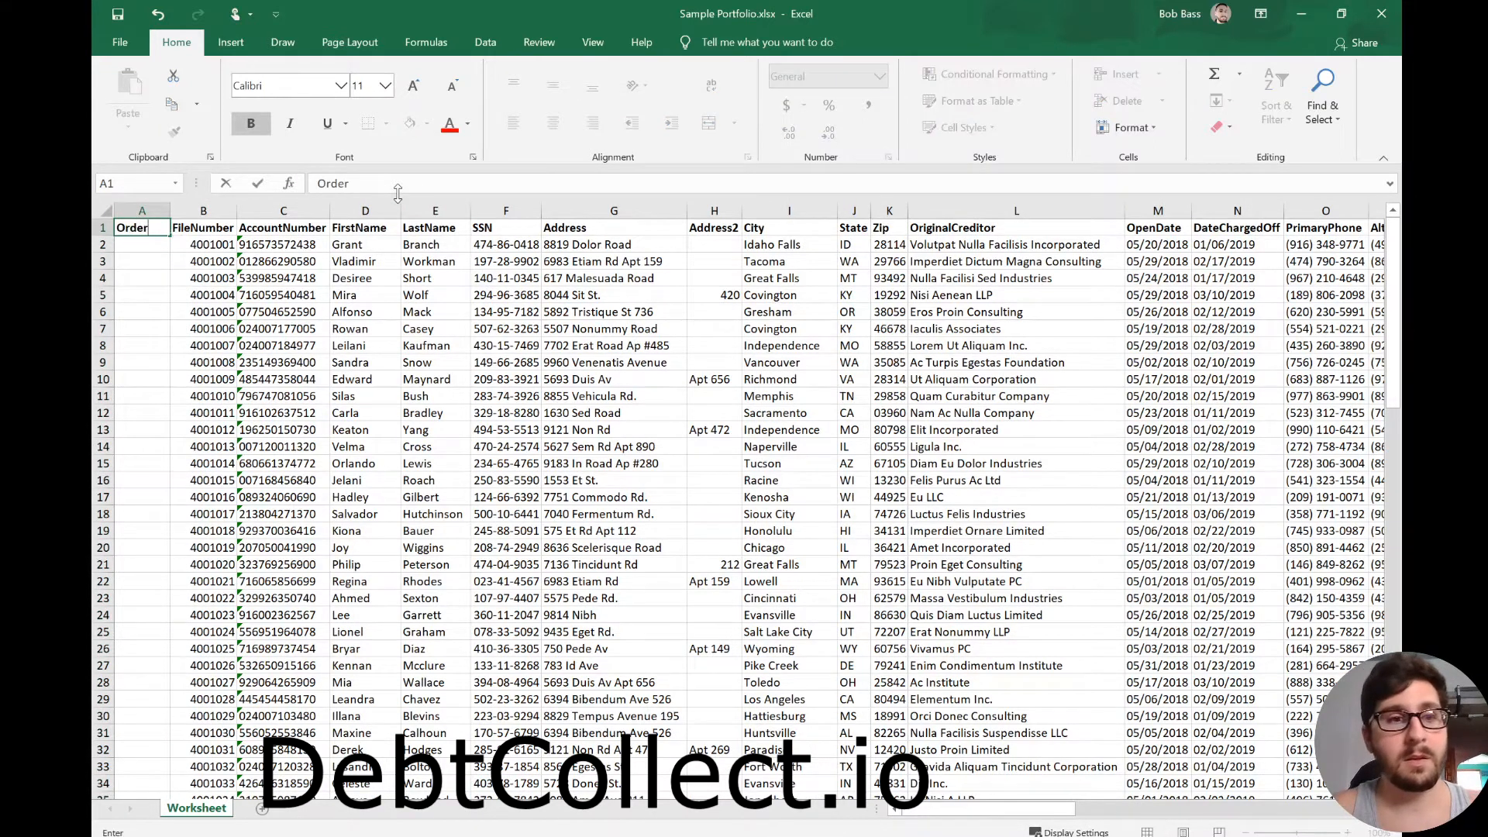
key("Return")
- Enter 1 and 2 in A2 and A3 and fill the number series down the Order column for every record
type("1")
key("Return")
type("2")
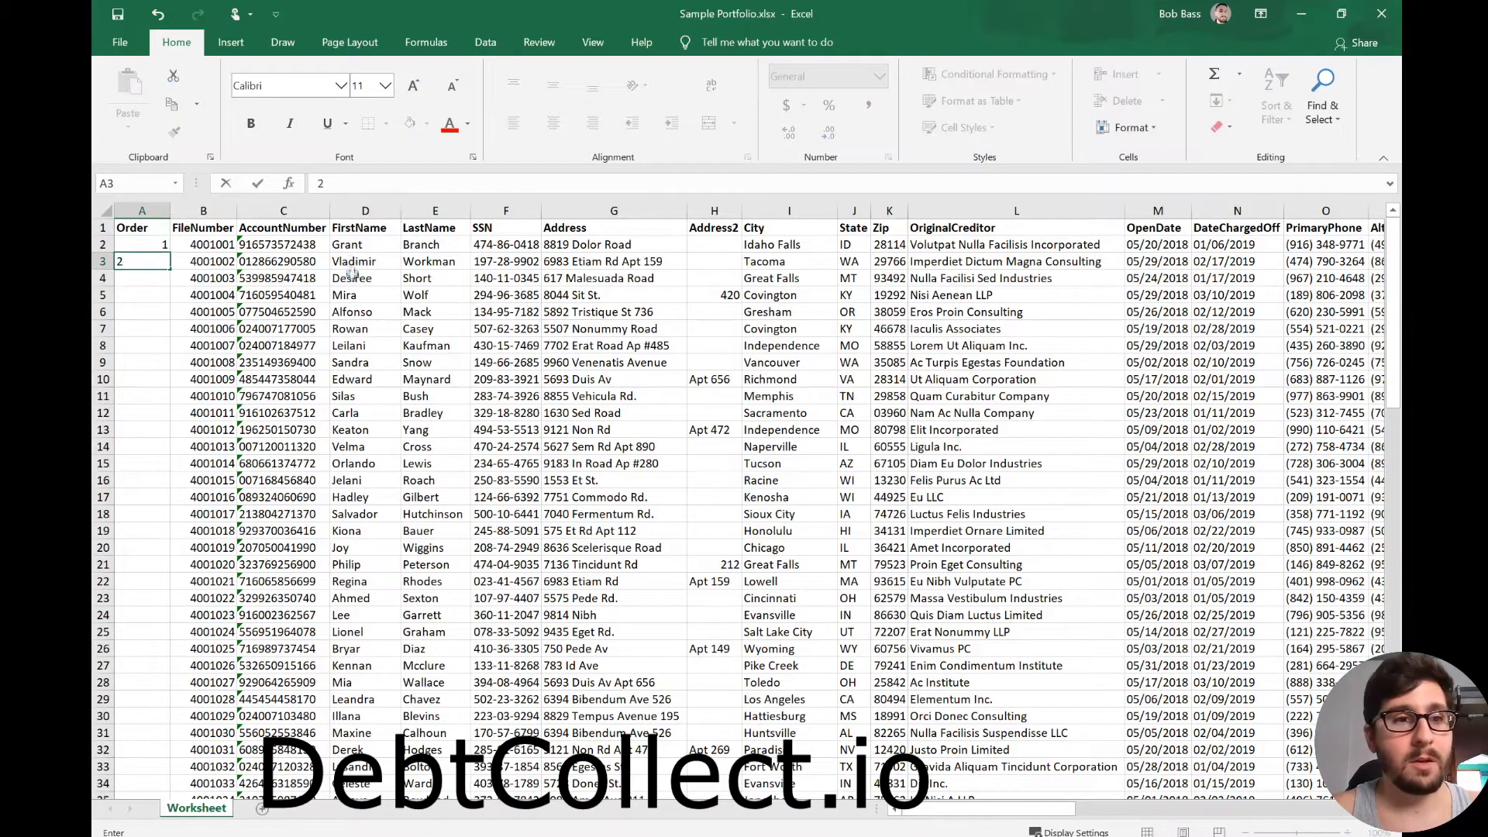
key("Return")
left_click_drag(124, 244, 147, 261)
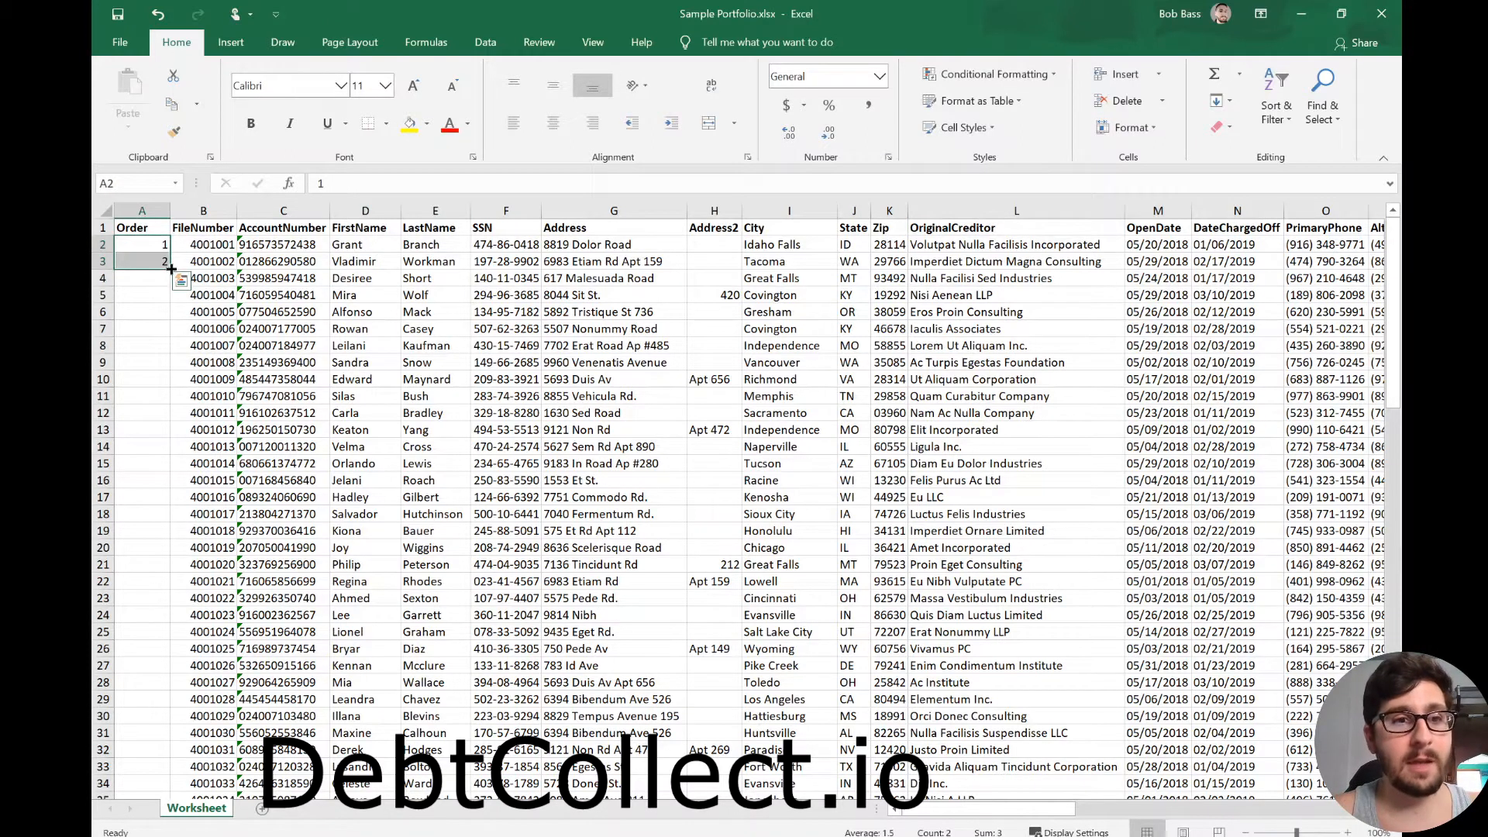
double_click(169, 268)
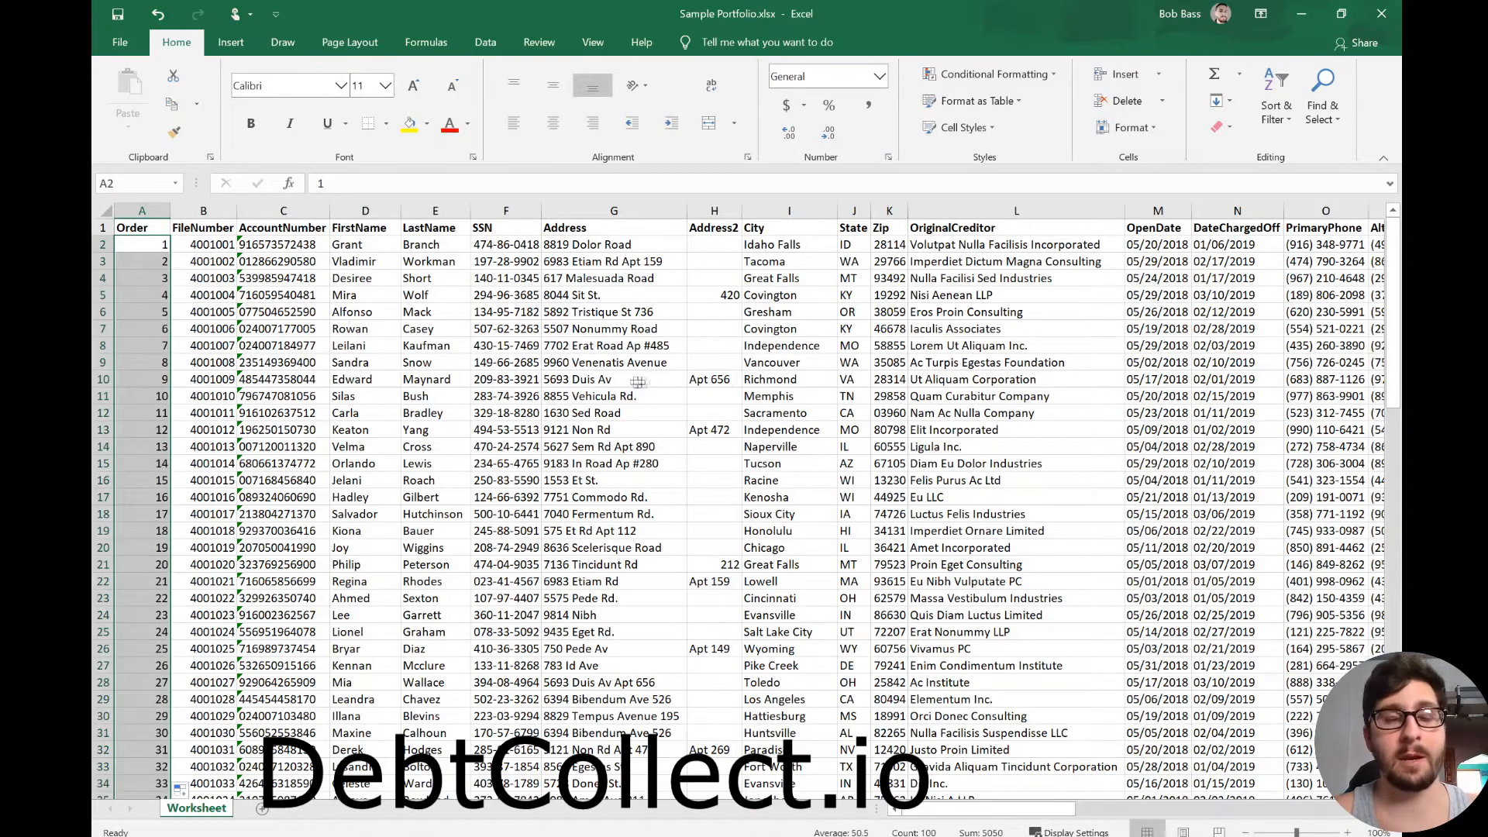
left_click(410, 293)
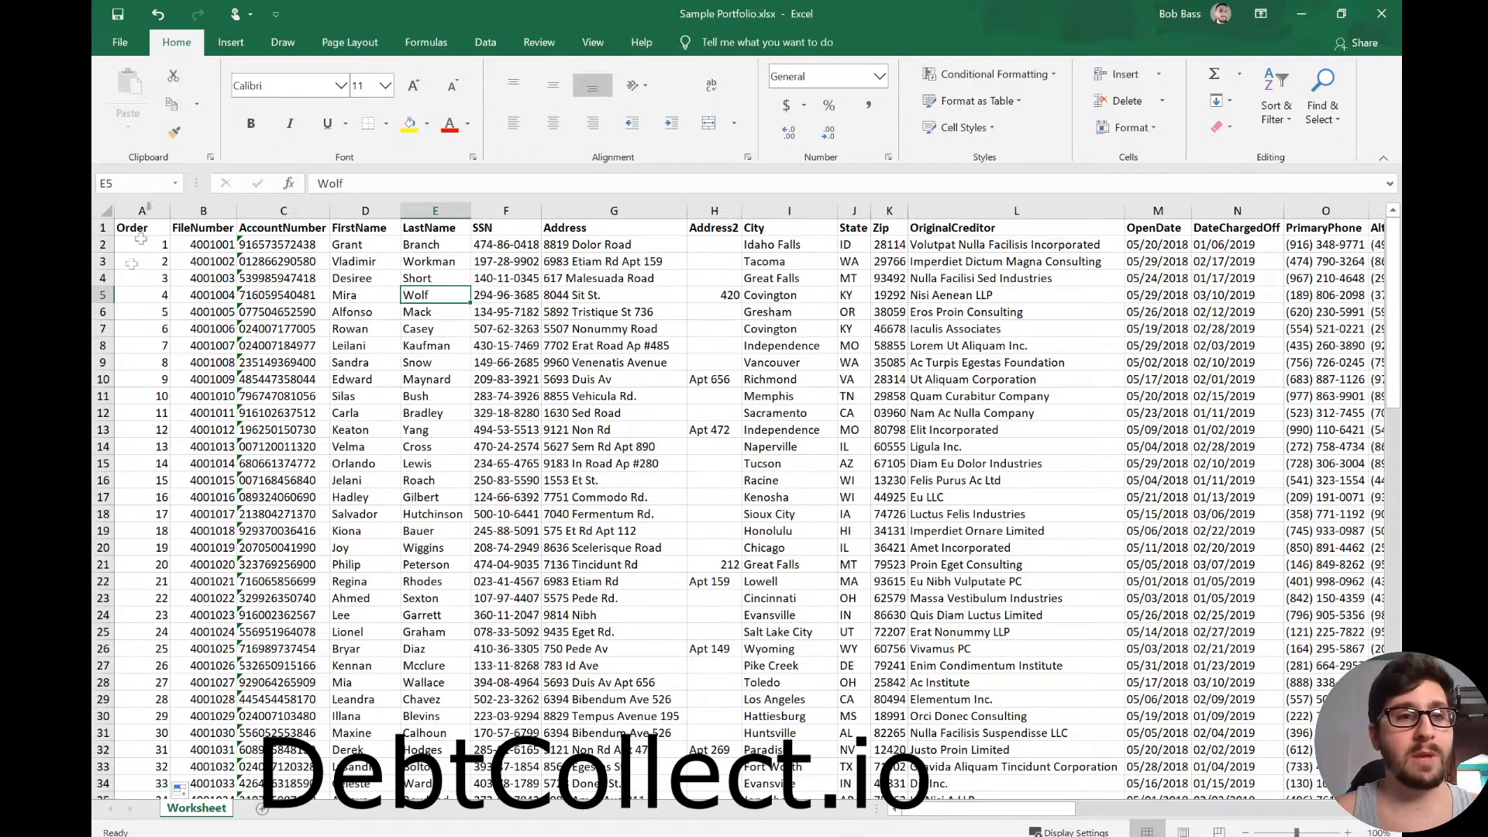
left_click(203, 211)
left_click(283, 210)
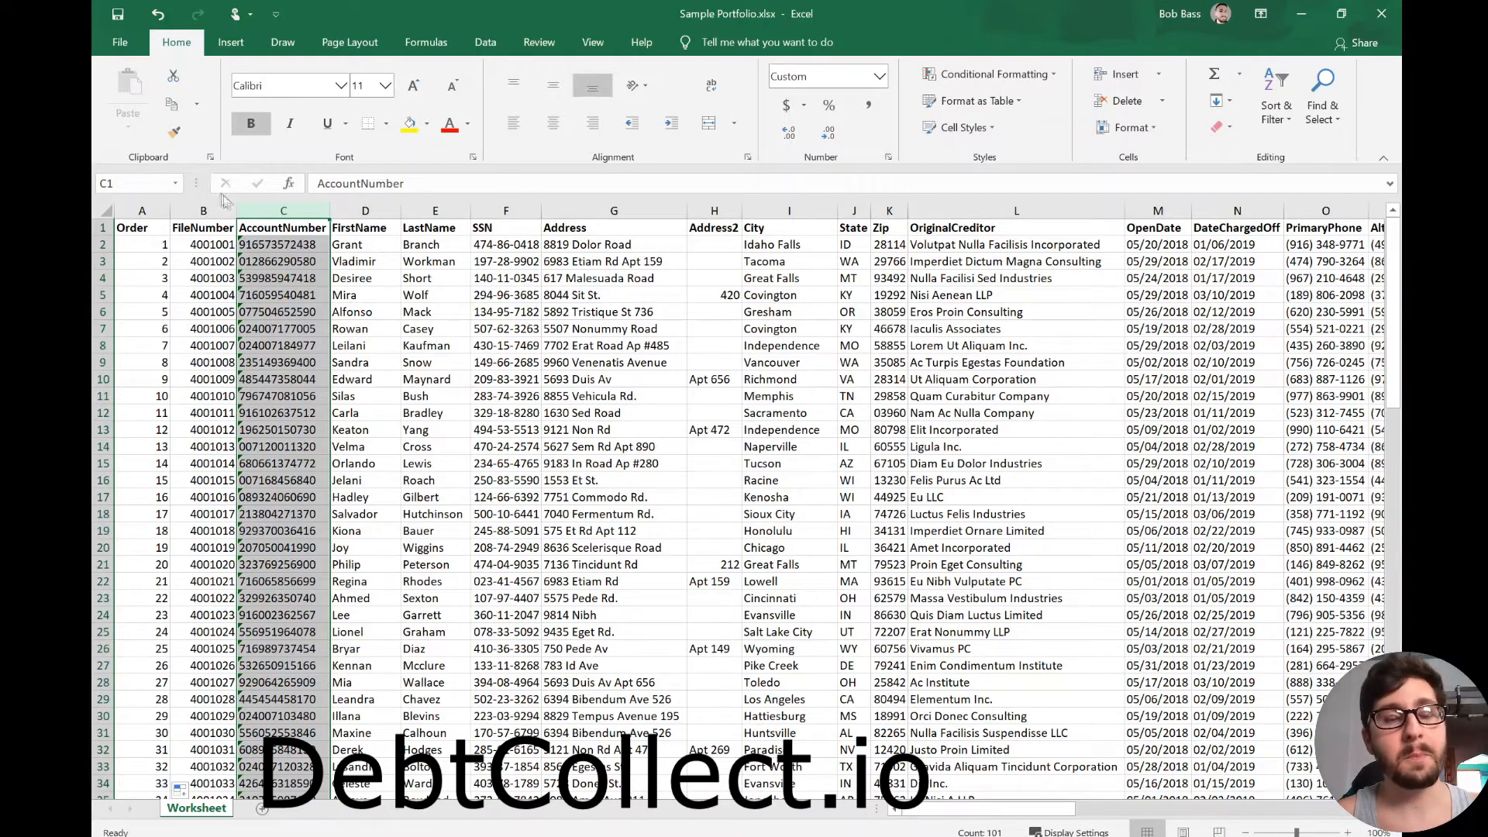
left_click(199, 206)
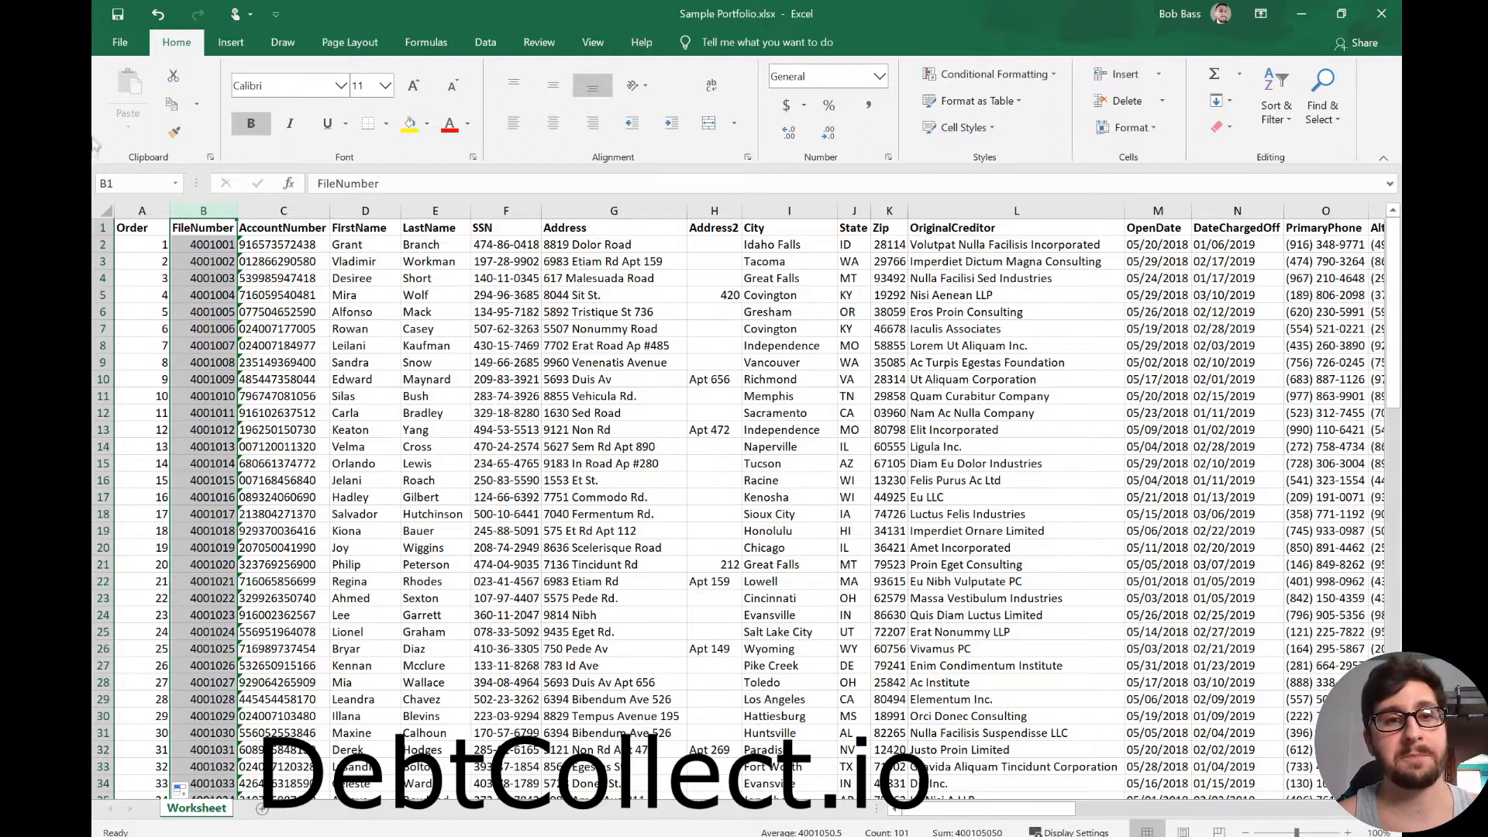
left_click_drag(372, 210, 426, 210)
left_click(452, 249)
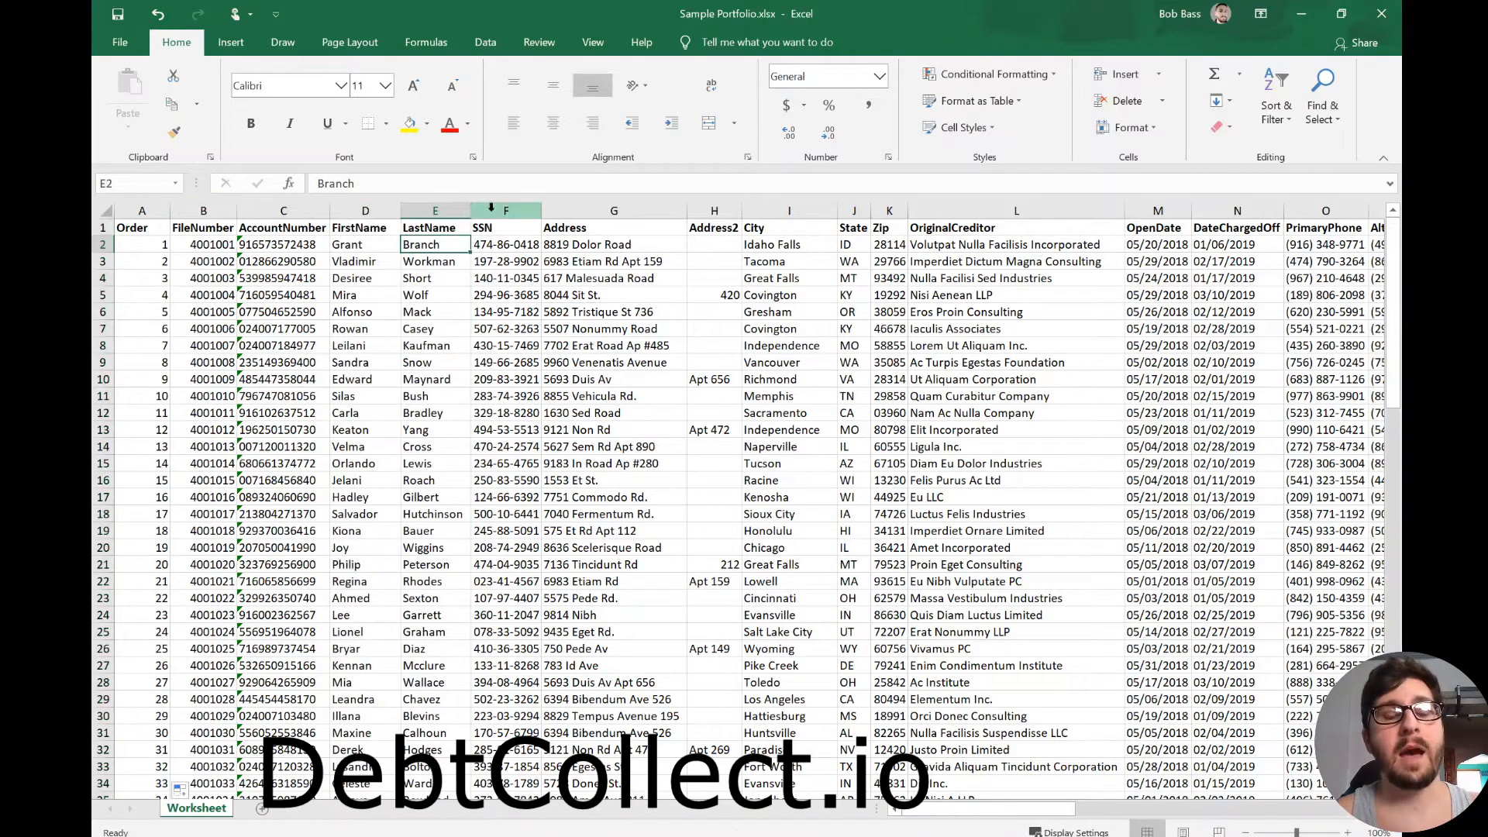
- Insert a blank column before SSN and enter the formula =E2&", "&D2 in F2 to join last and first name
right_click(500, 214)
left_click(567, 334)
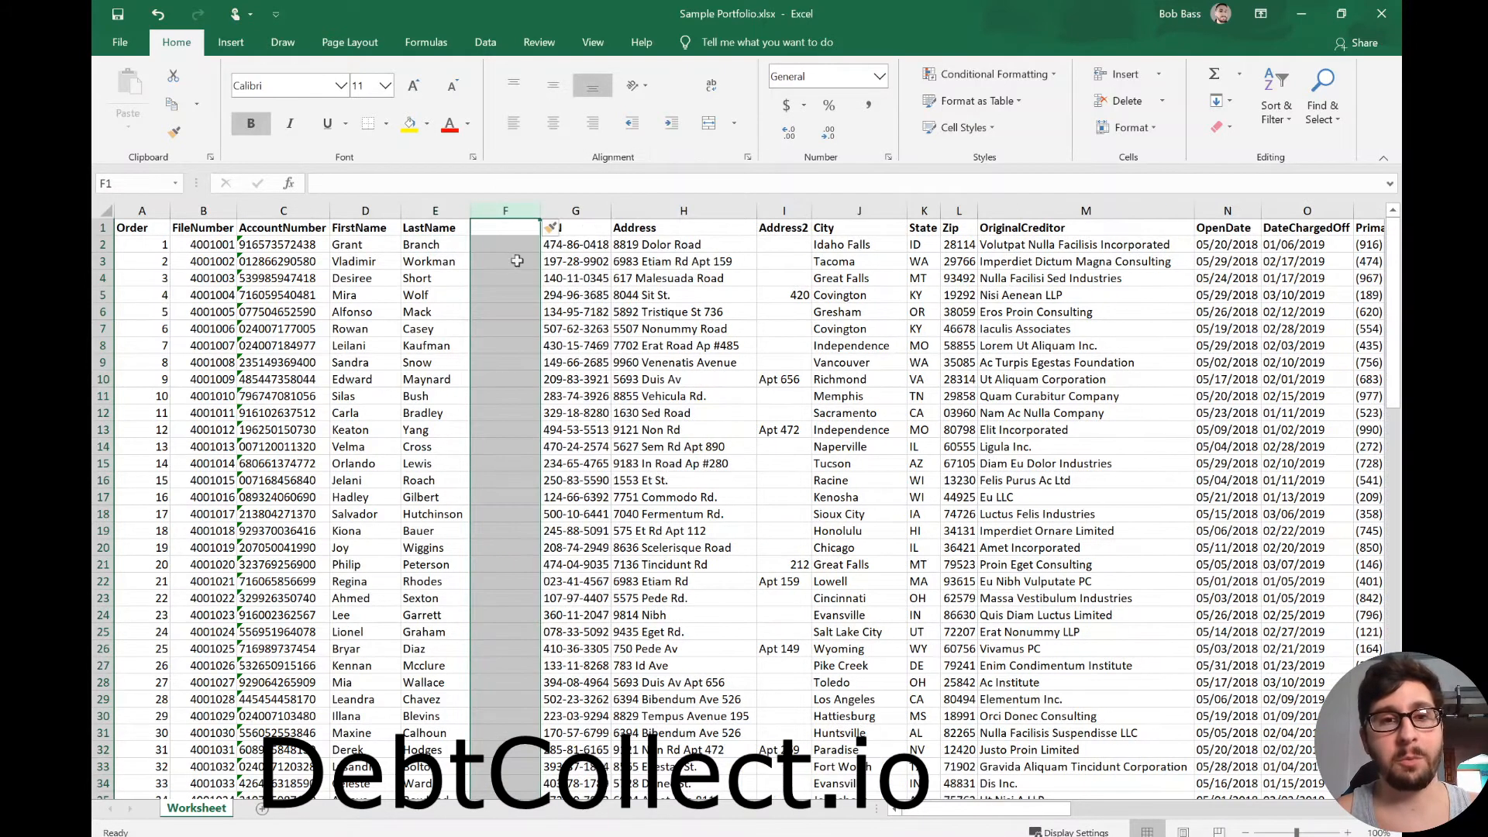
left_click(506, 245)
type("=")
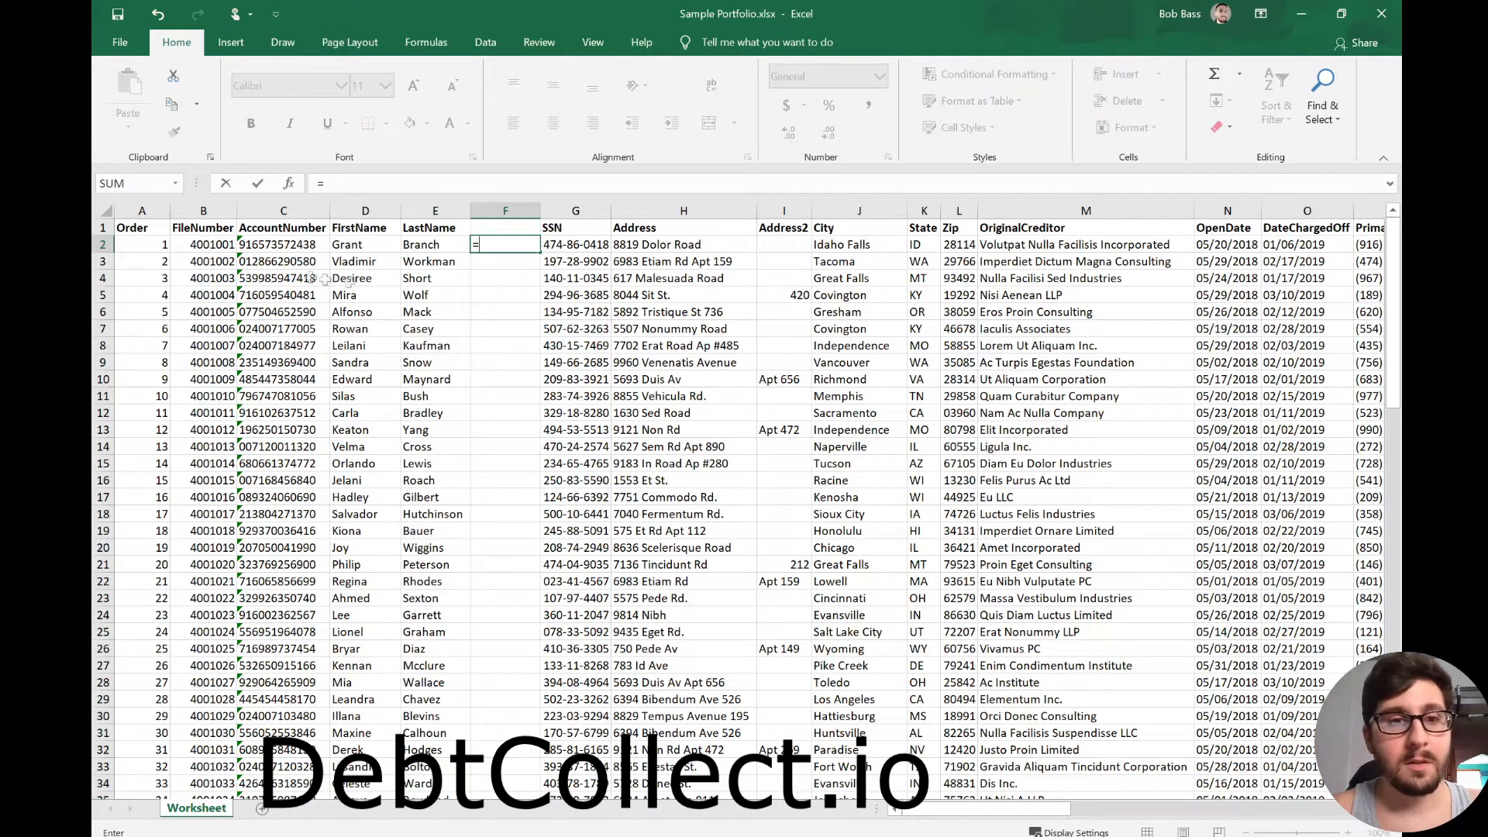
left_click(448, 245)
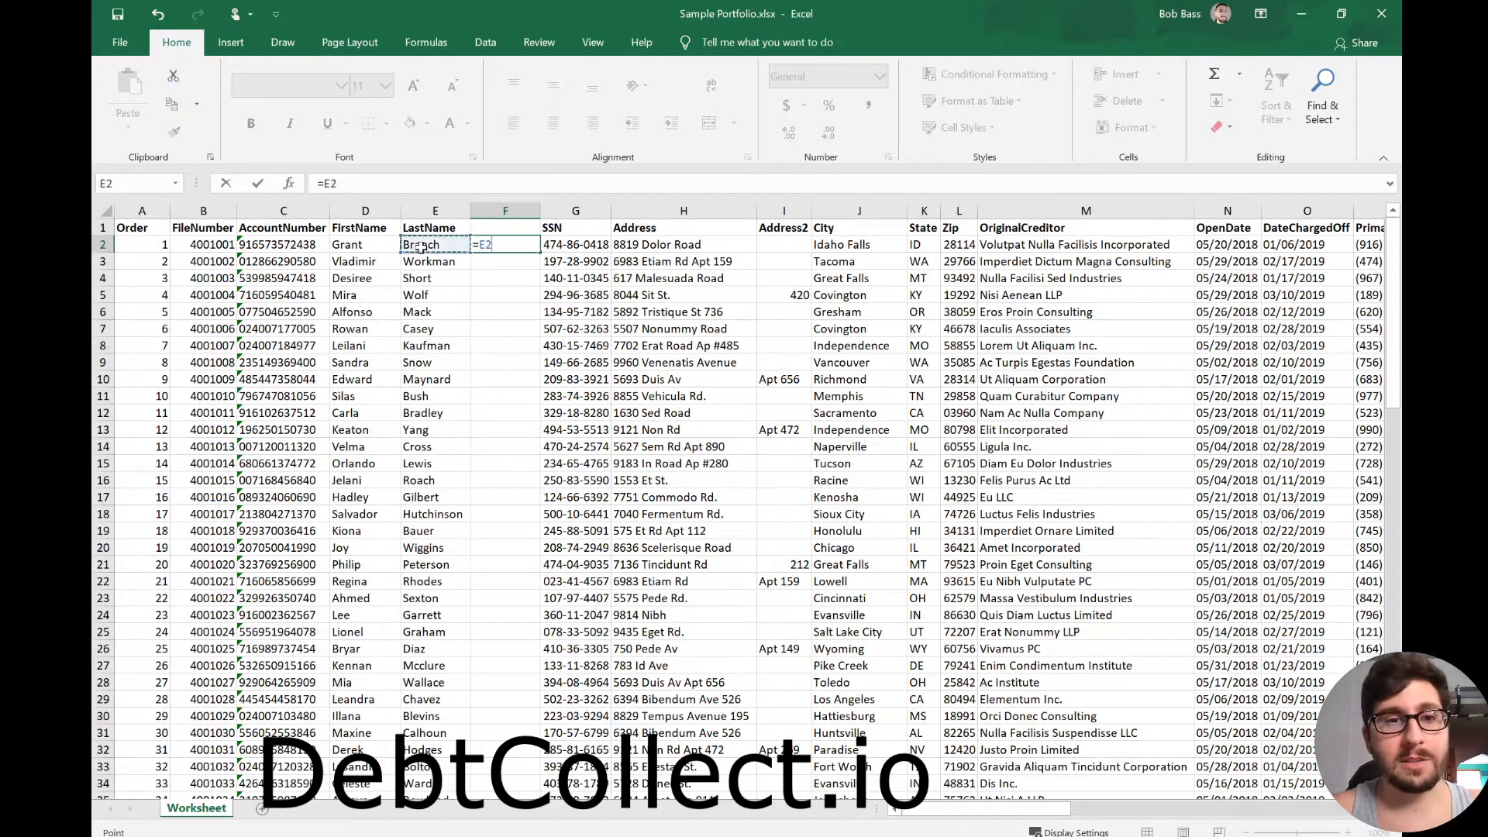
type("&\" \"&")
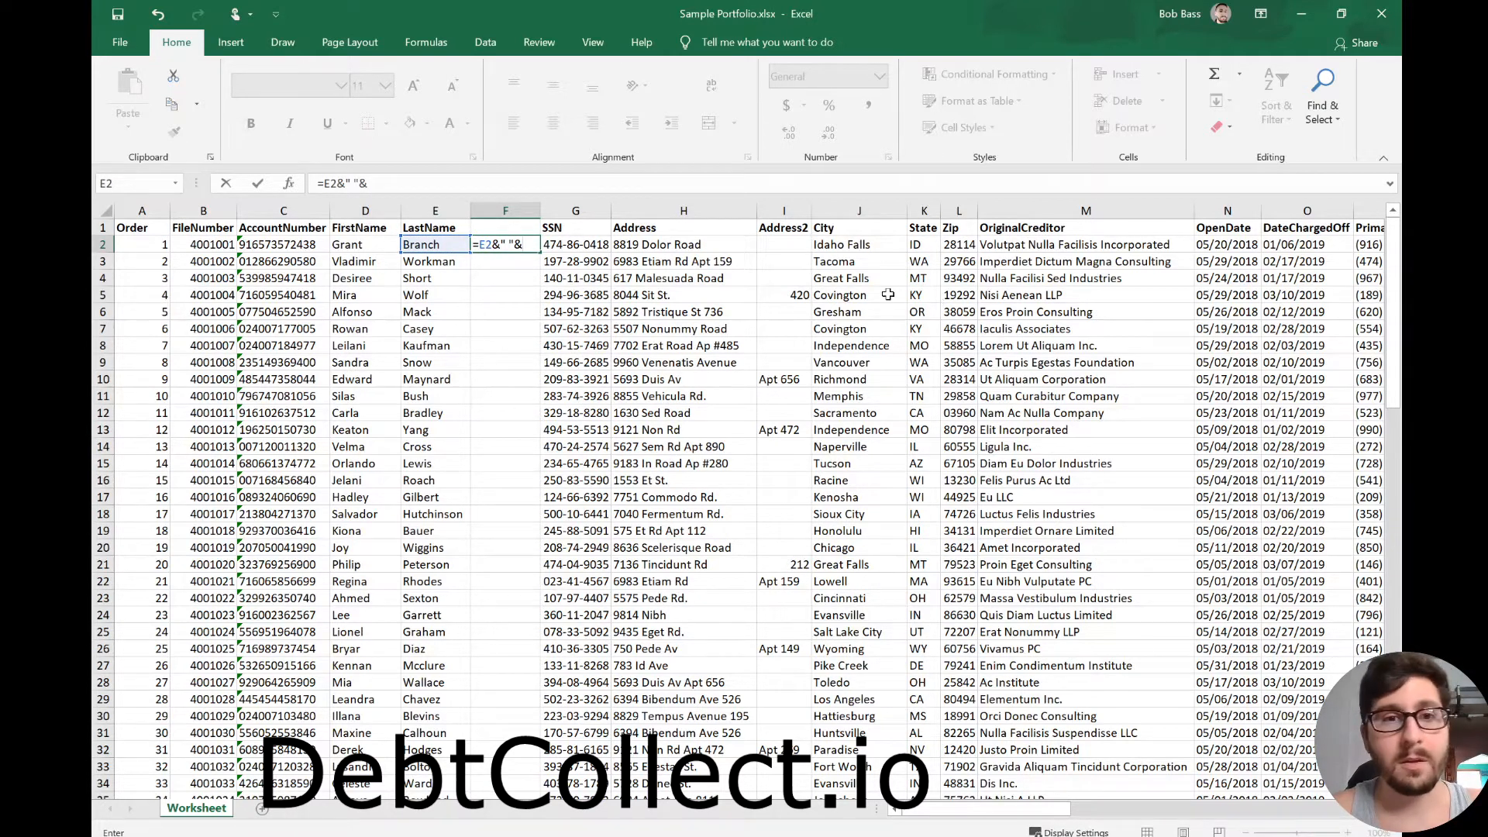
left_click(347, 245)
left_click(347, 183)
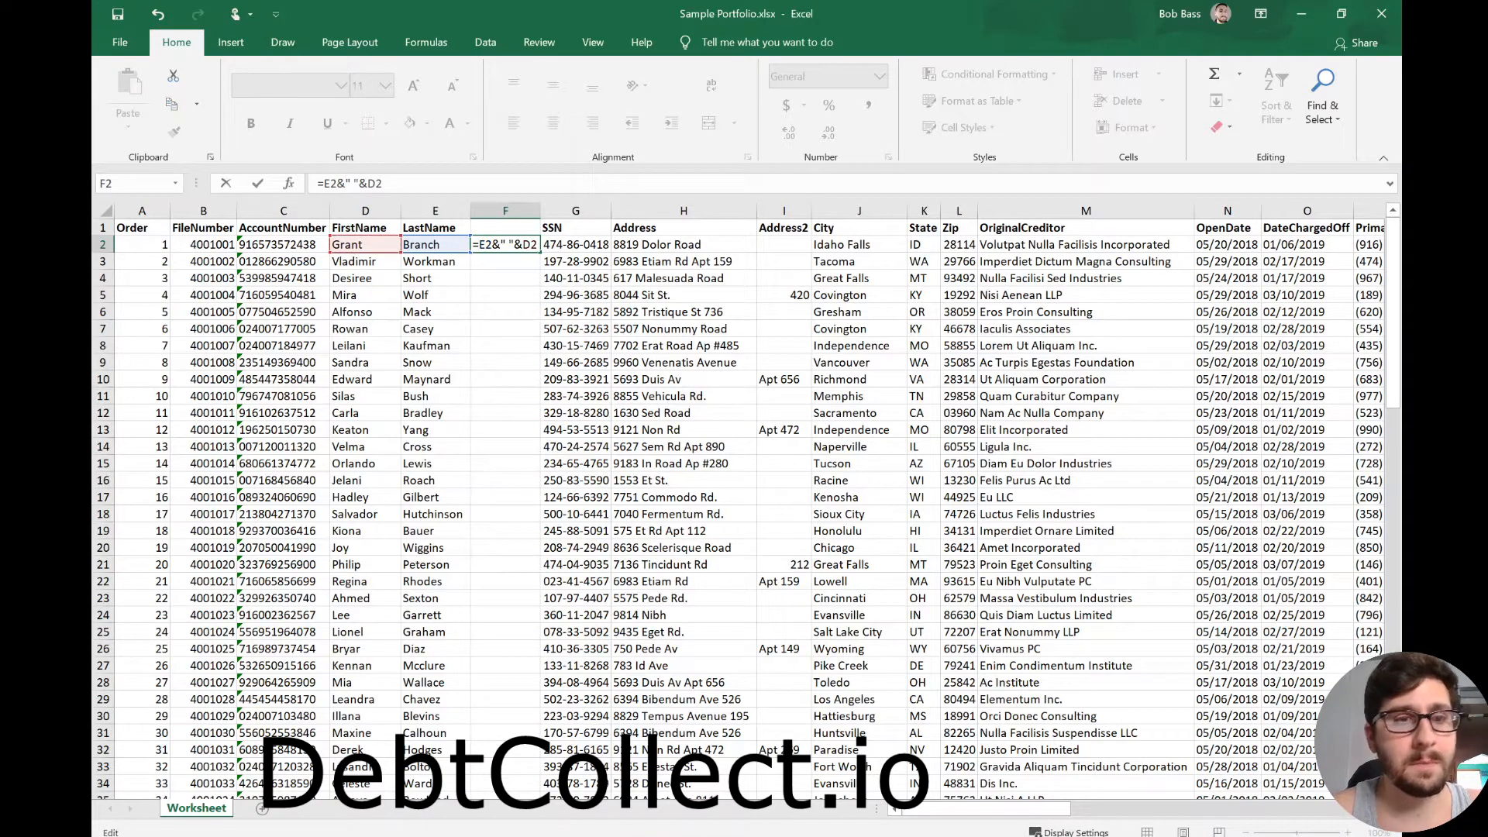
type(",")
key("Return")
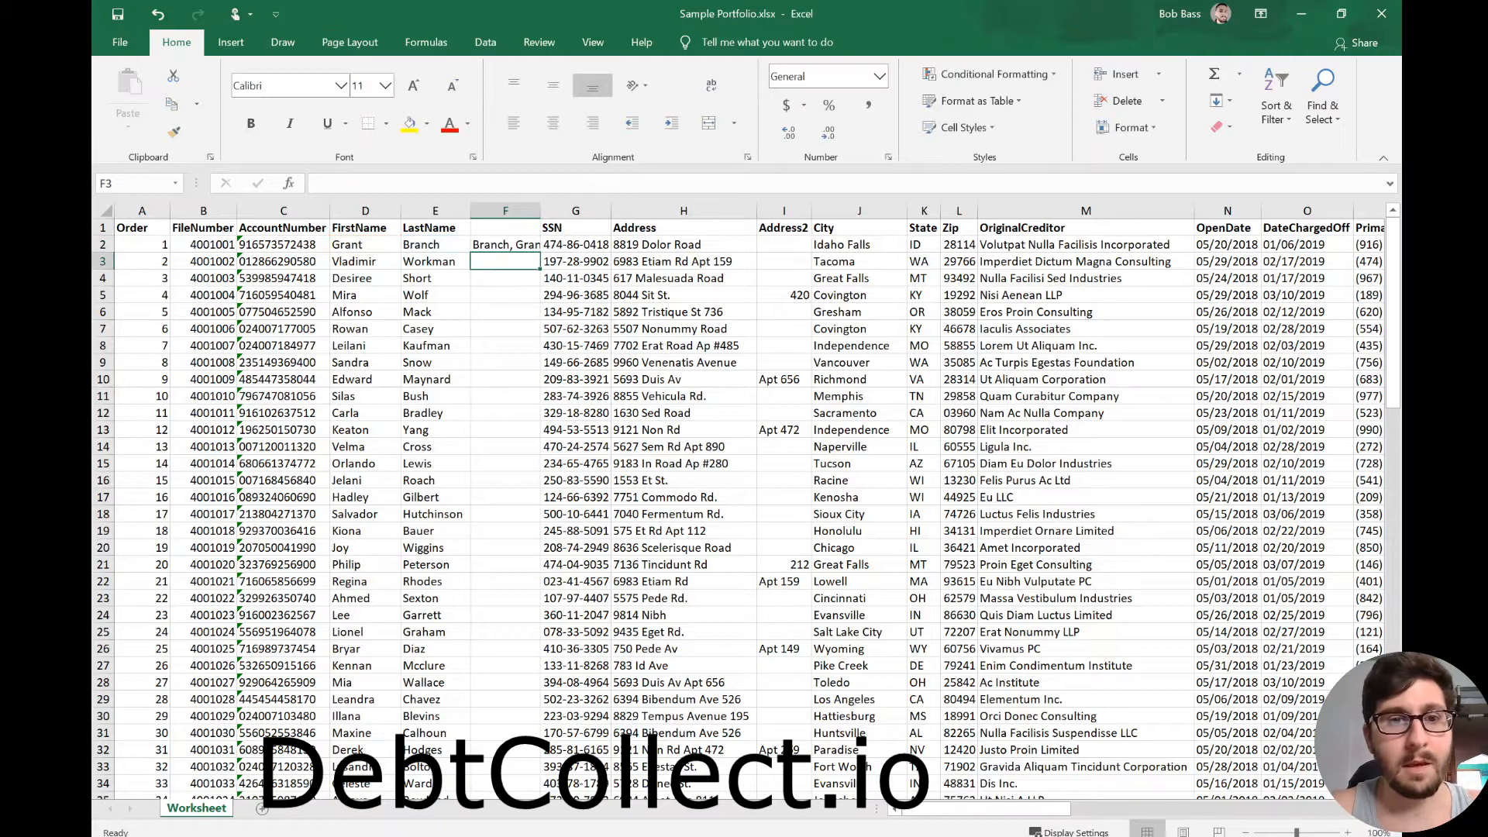
- Autofit column F to its content and fill the F2 name formula down for all records
double_click(537, 209)
left_click(508, 245)
double_click(549, 253)
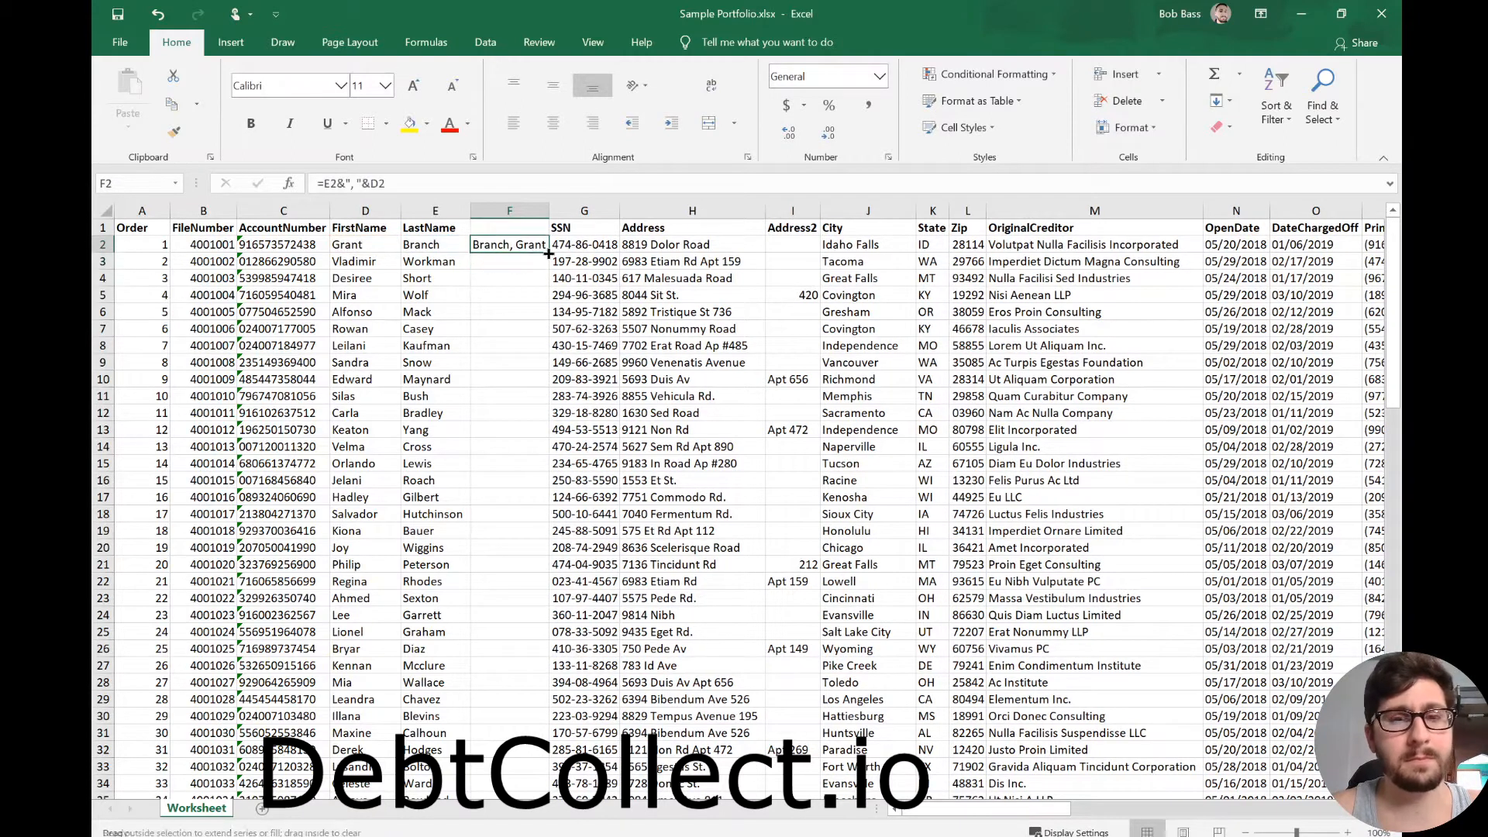
- Copy column F and paste it over itself as values to replace the formulas
left_click(508, 211)
key("ctrl+c")
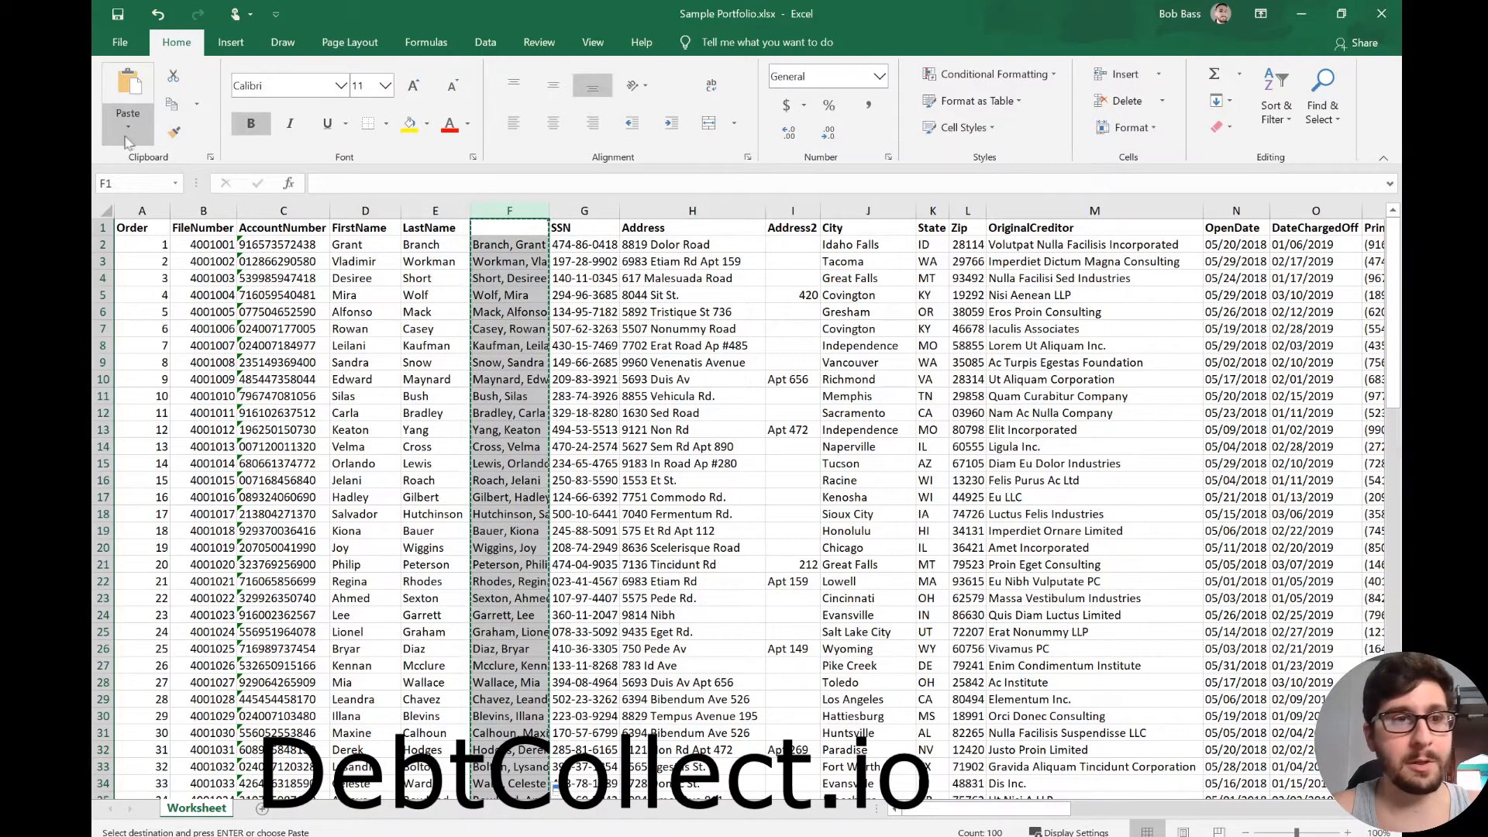
left_click(128, 117)
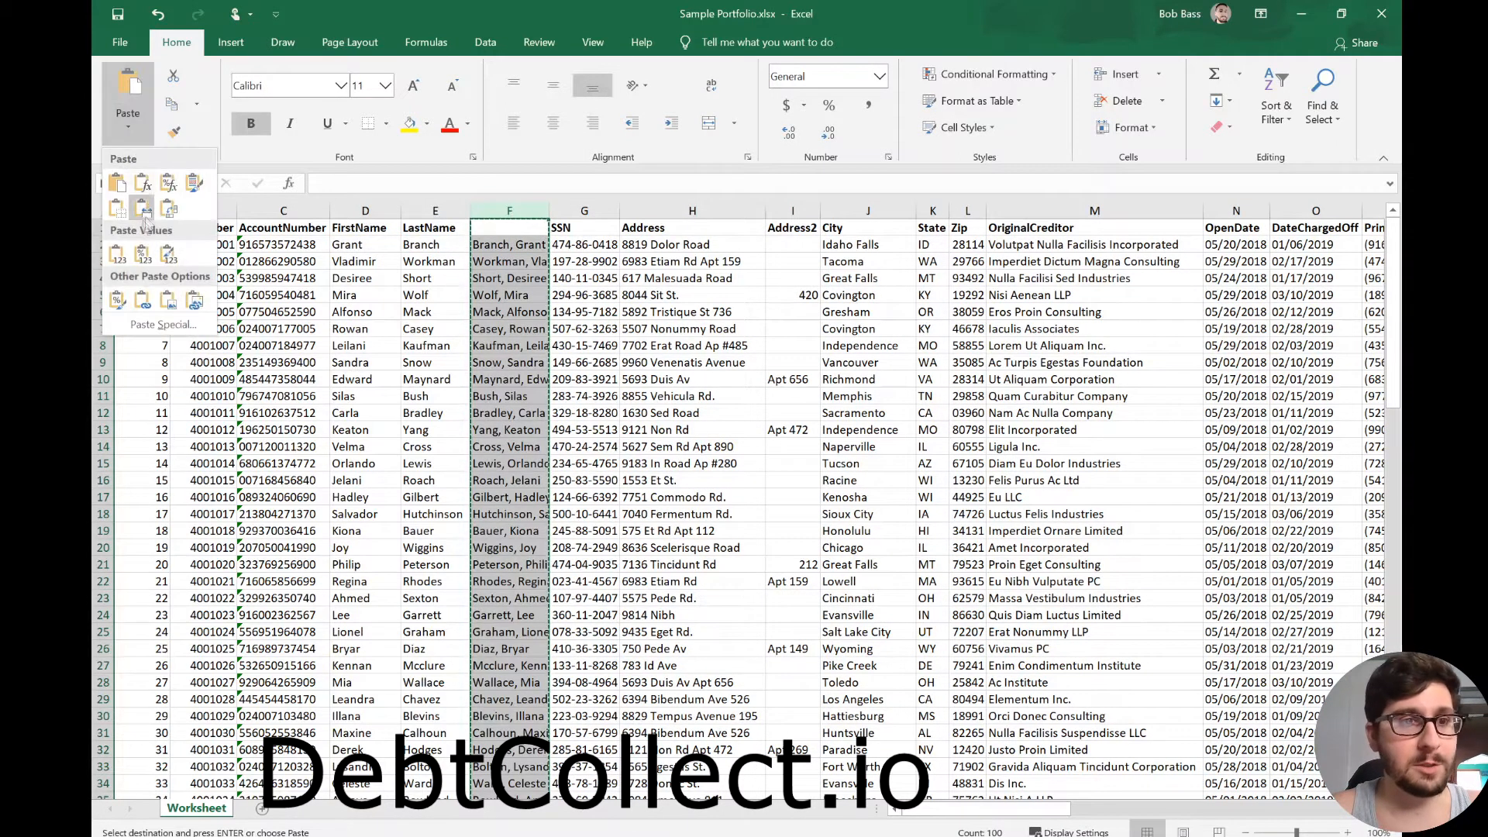
left_click(118, 254)
- Enter the header "Name" in F1 and autofit the column to show the full names
left_click(509, 228)
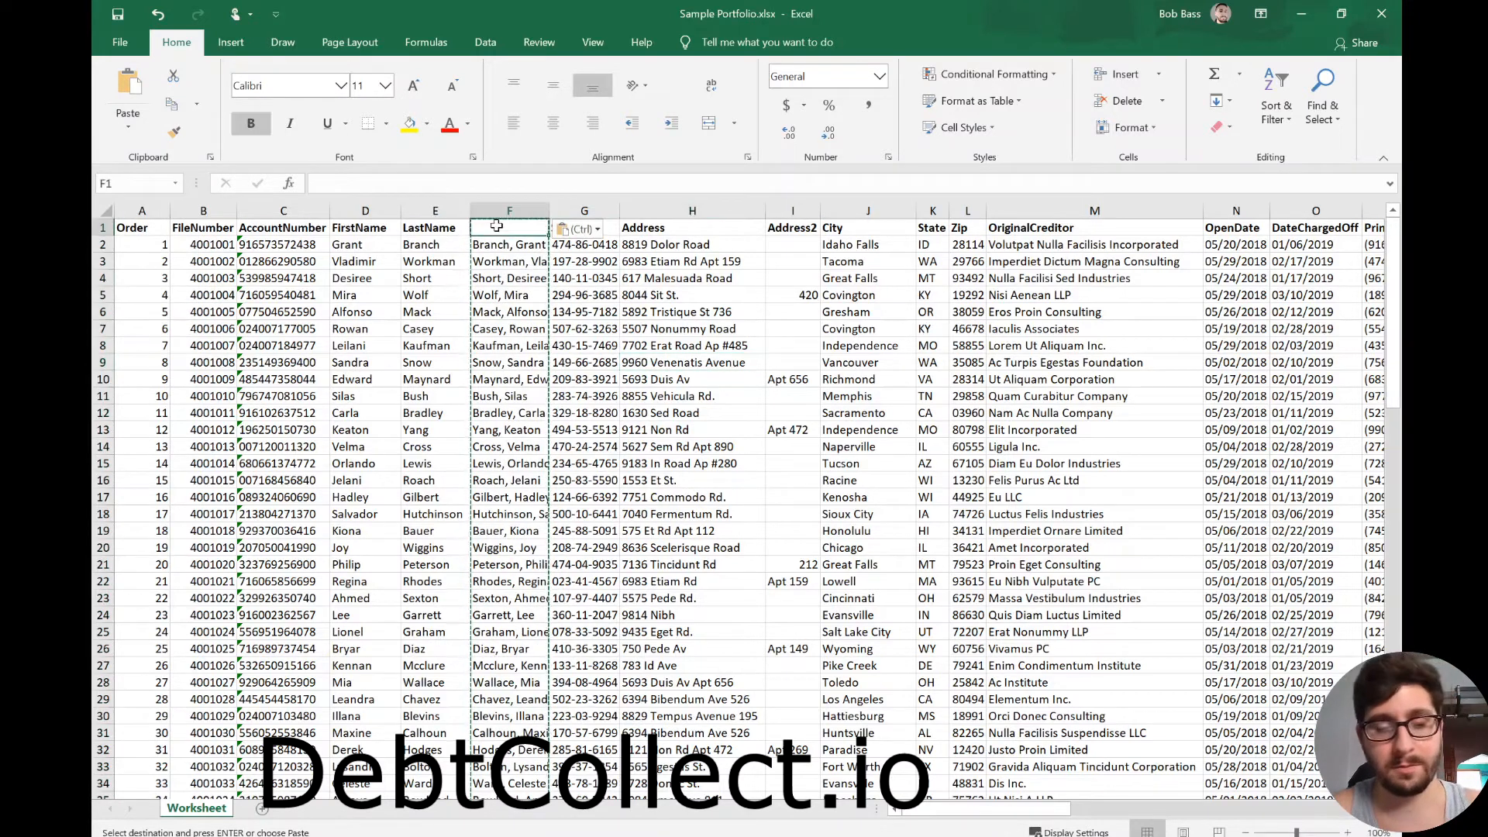
type("Name")
key("Return")
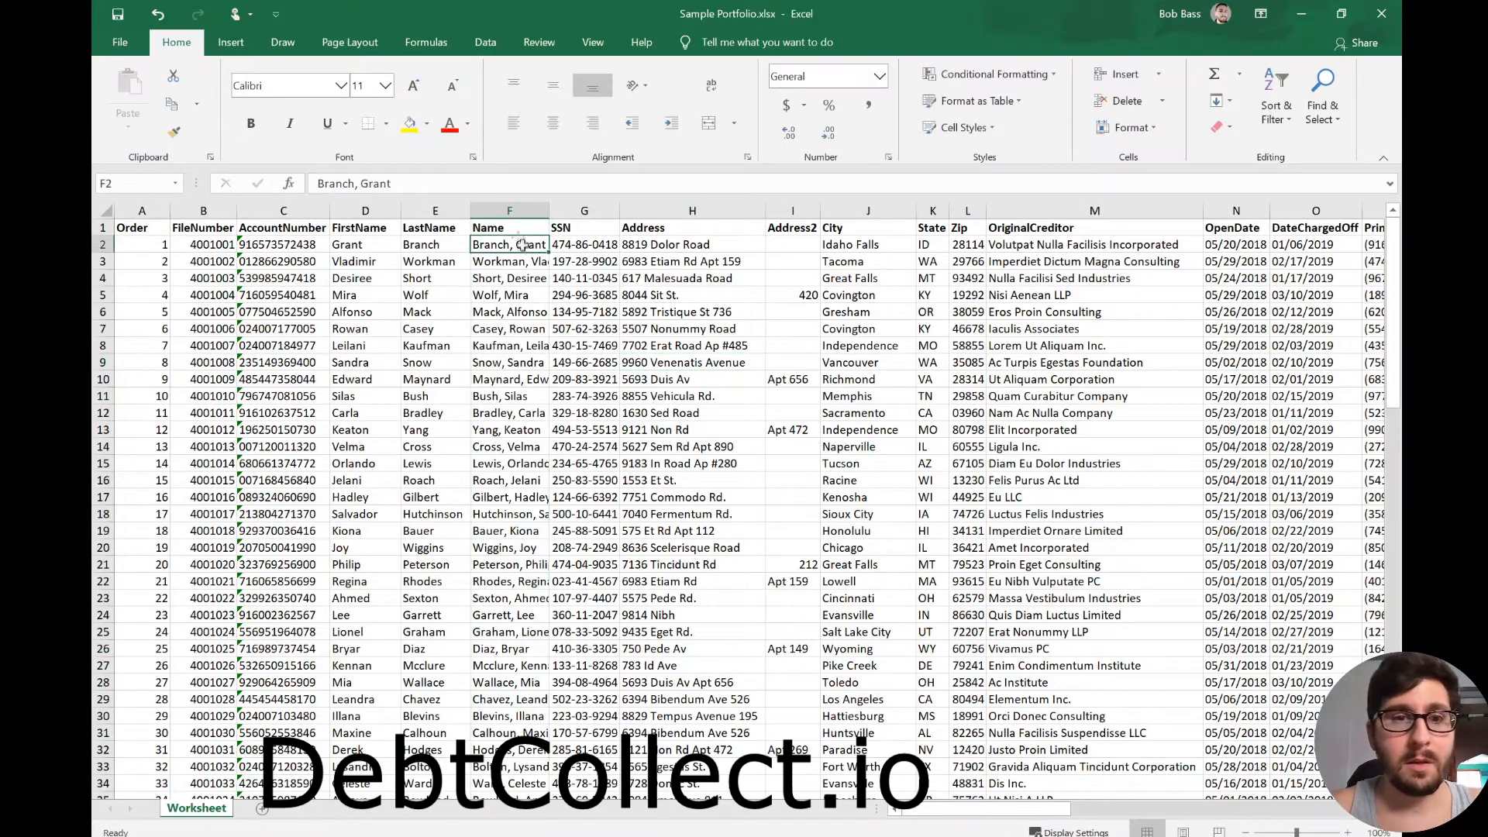
double_click(549, 211)
left_click(547, 211)
left_click(690, 314)
left_click(547, 244)
left_click(538, 279)
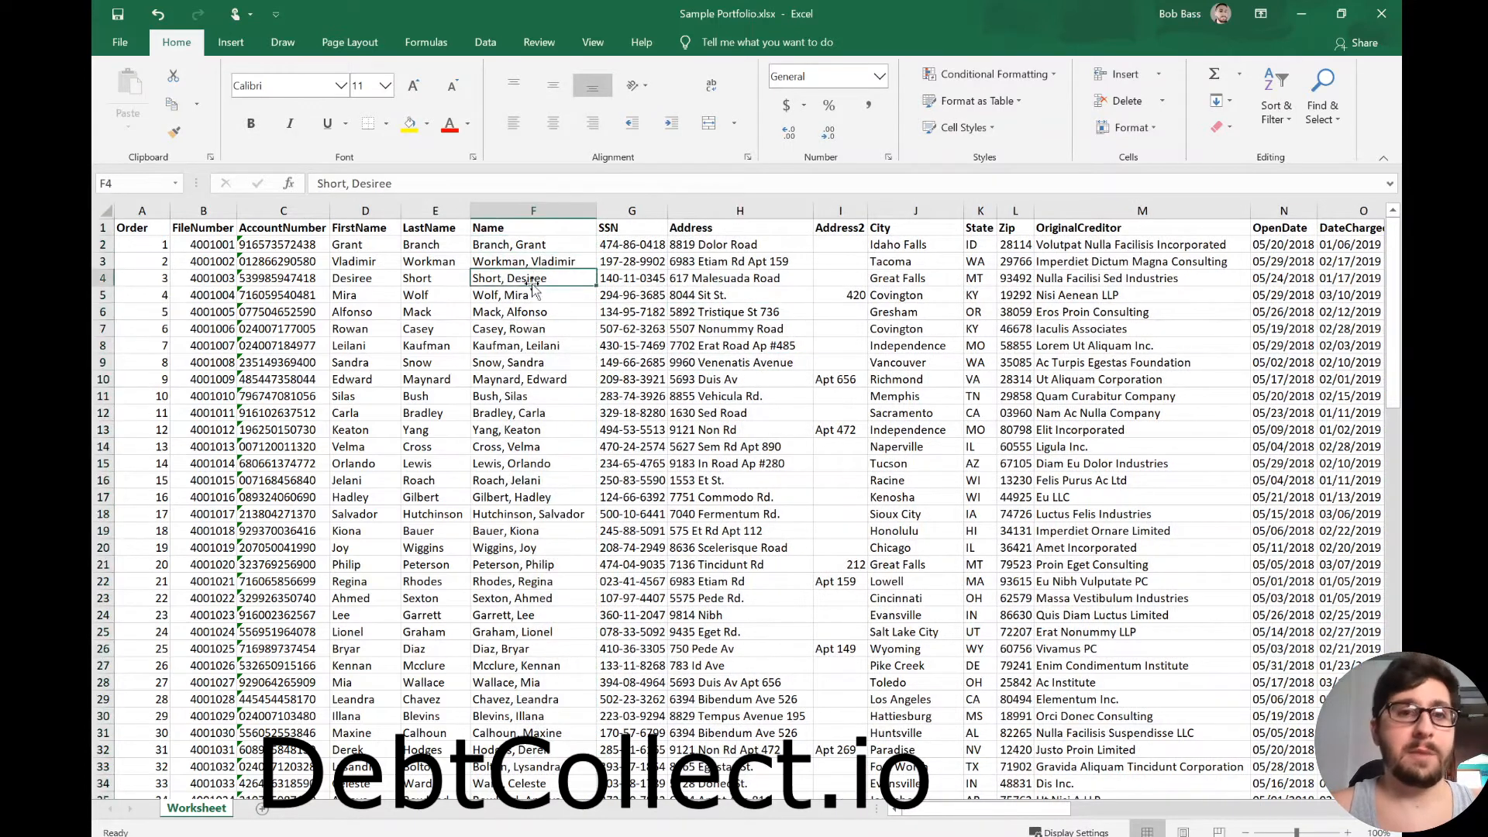
left_click(541, 245)
left_click(536, 278)
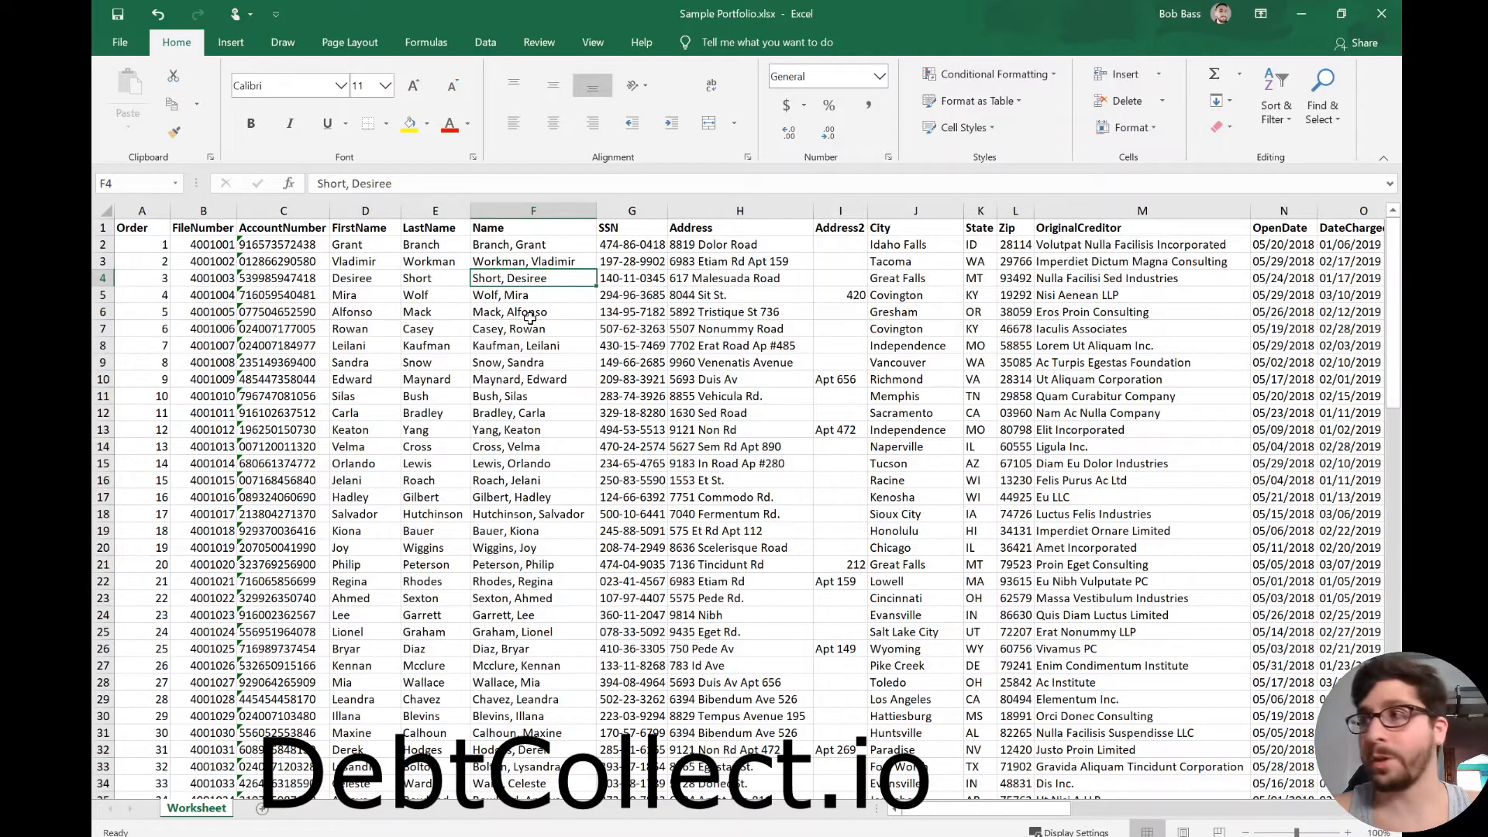
- Autofit the width of every column in the worksheet
scroll(627, 385, "up", 4)
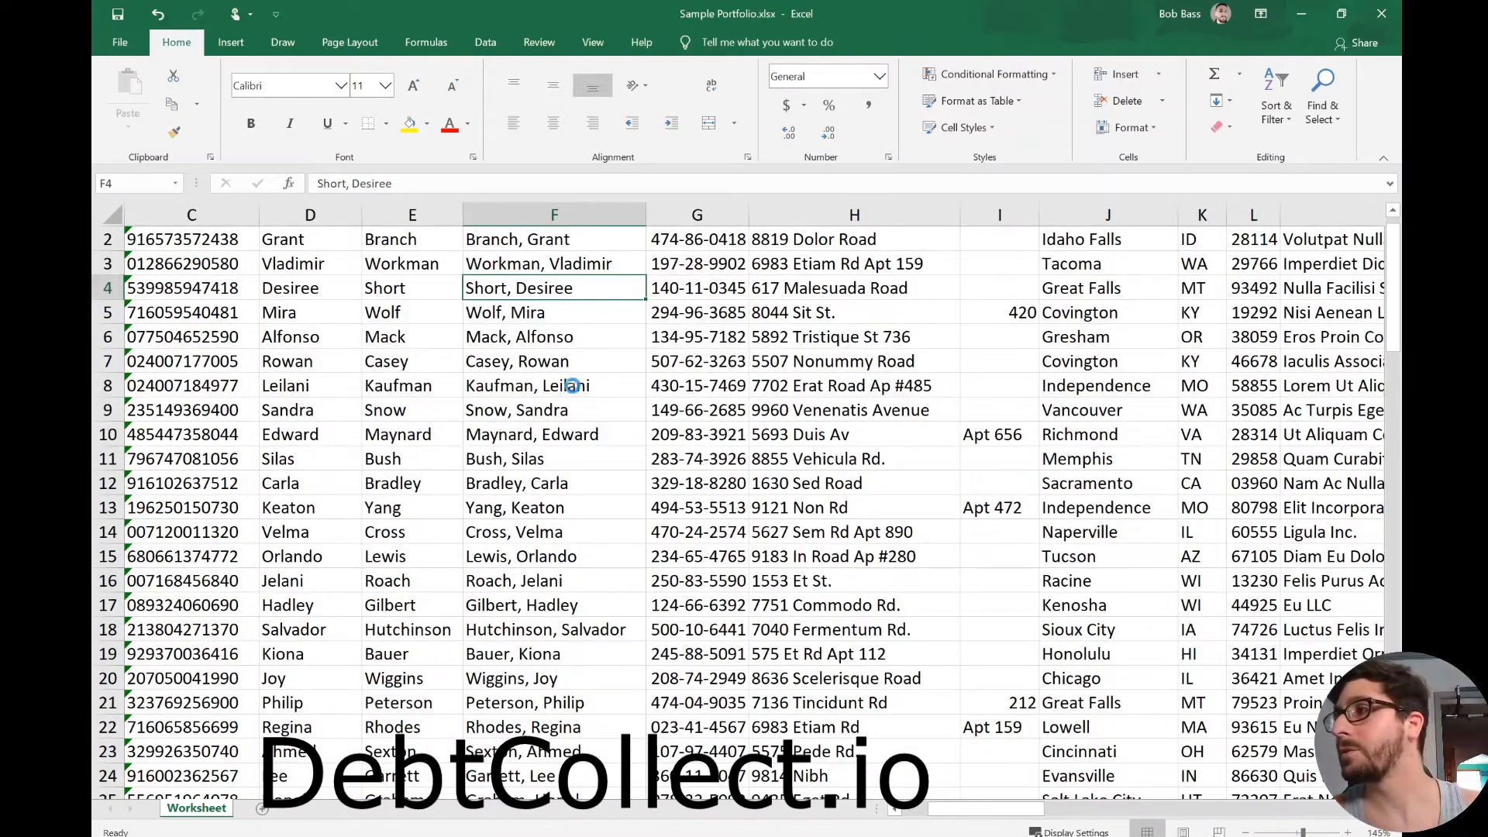
scroll(571, 385, "down", 1)
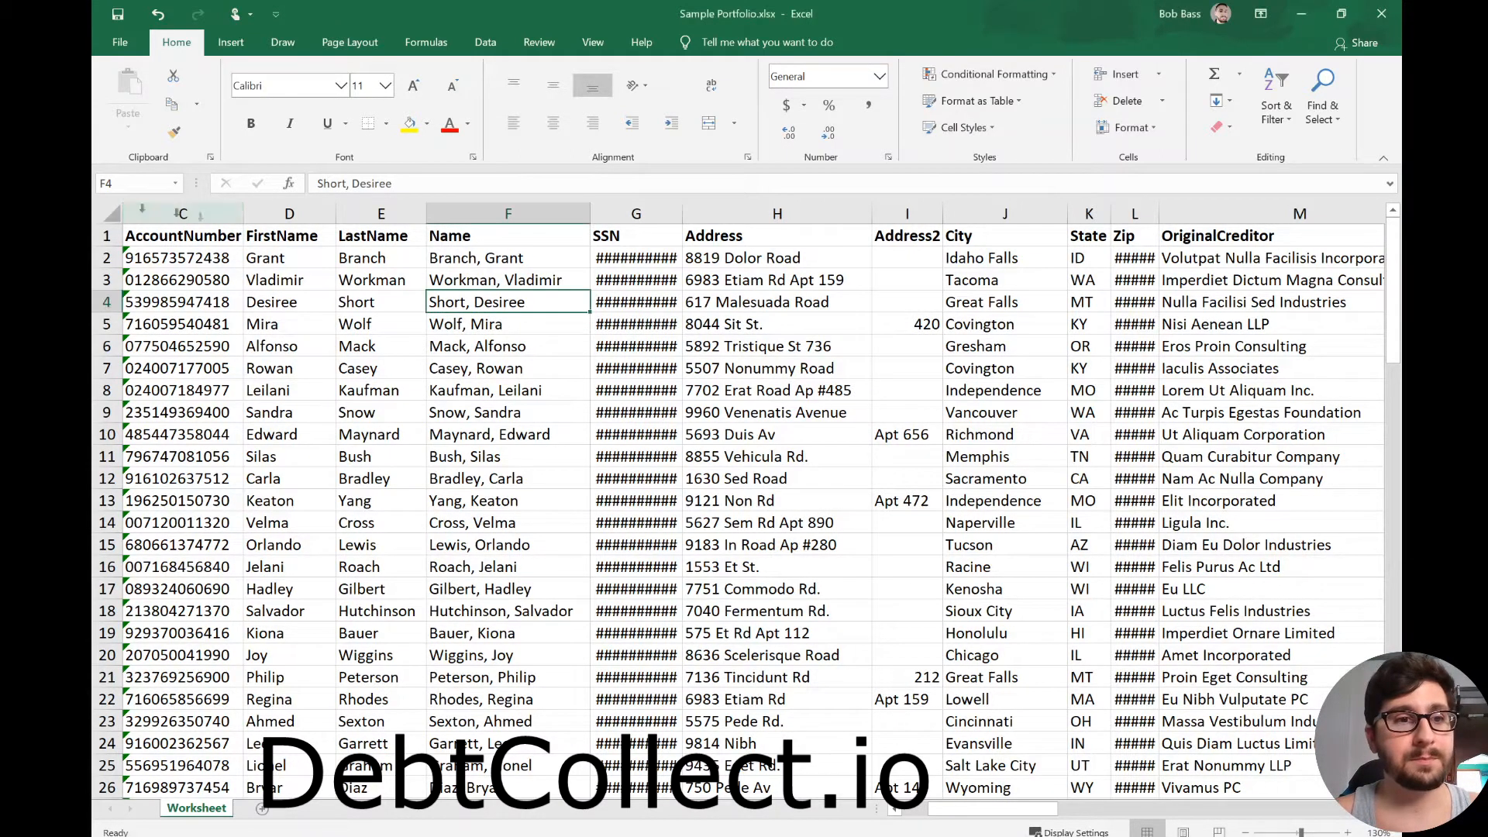
left_click(112, 214)
double_click(240, 214)
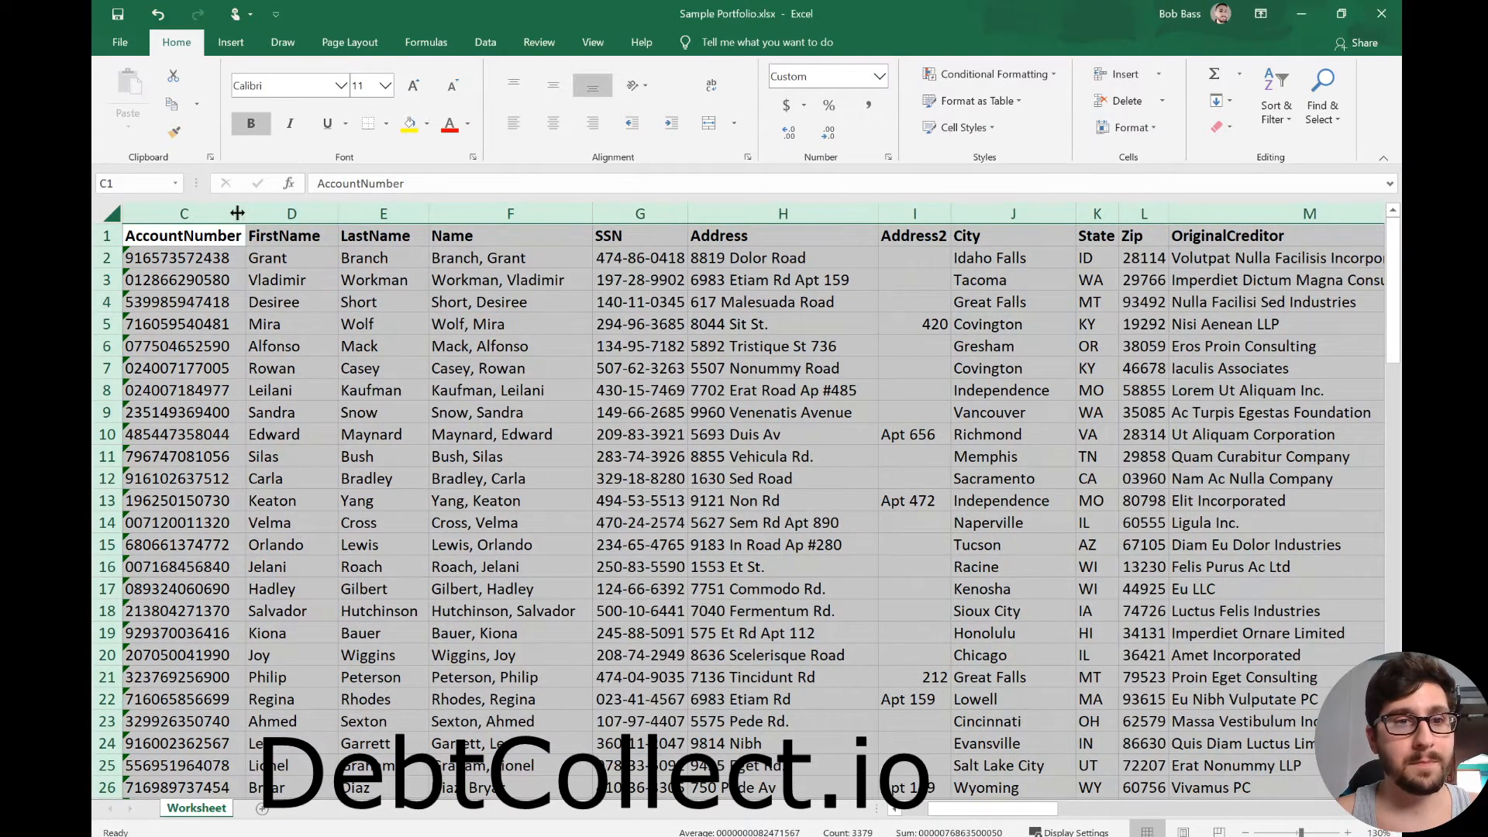
- Insert four blank columns between Name and SSN
left_click(434, 366)
left_click(516, 284)
left_click(512, 261)
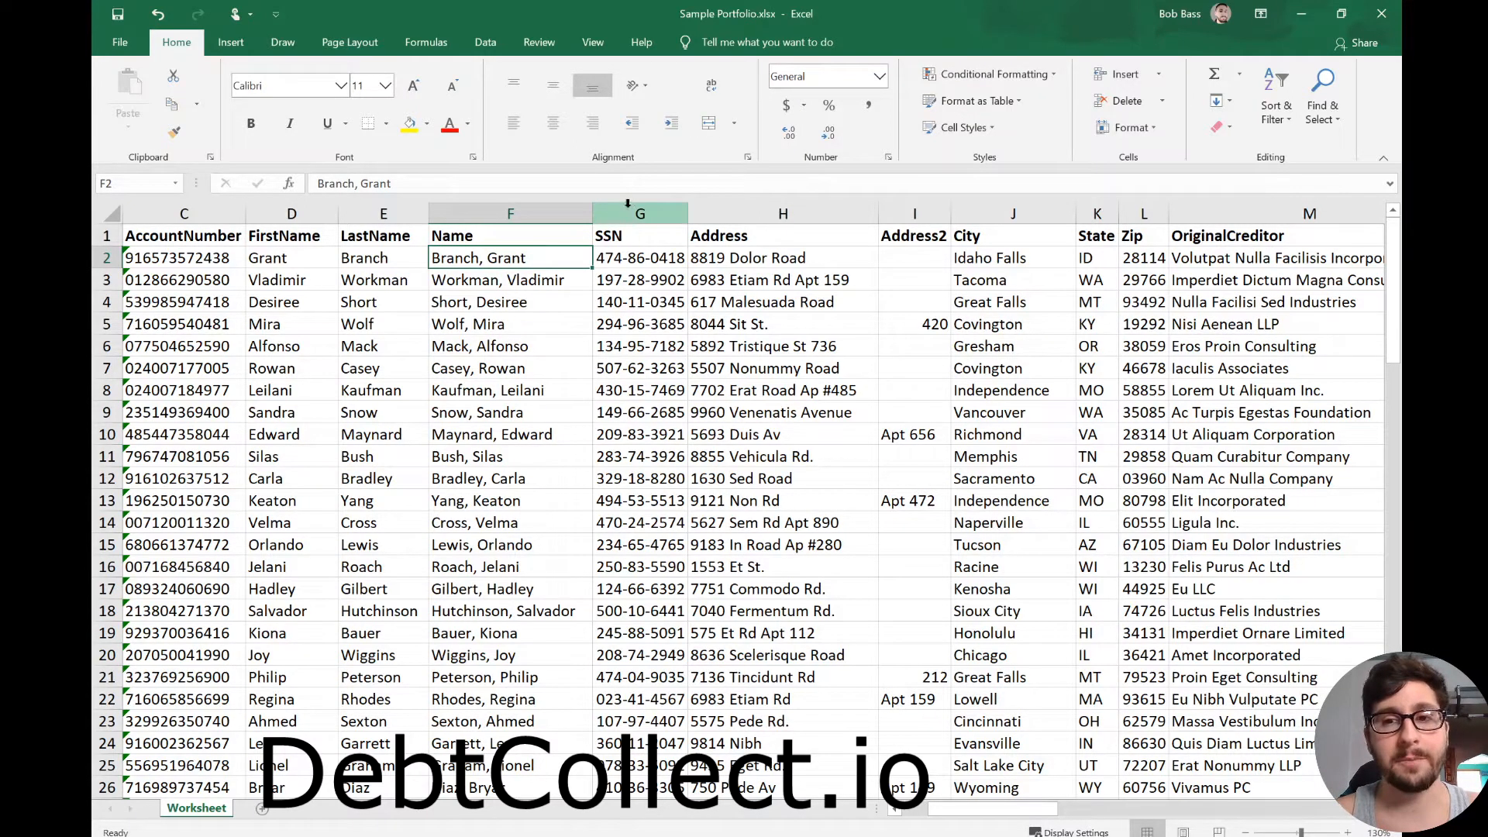
left_click_drag(616, 213, 1008, 214)
right_click(671, 218)
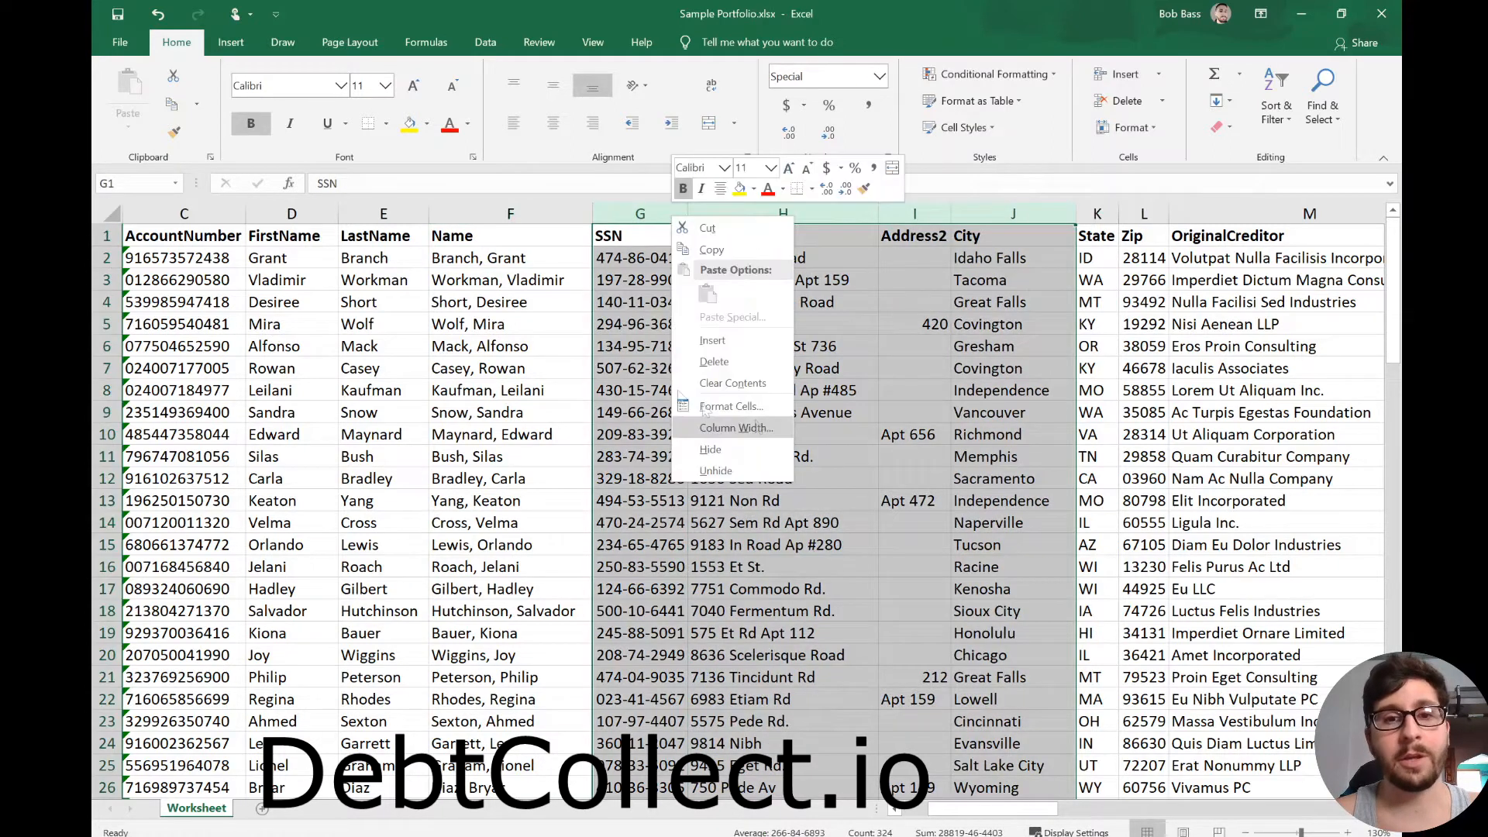
left_click(714, 341)
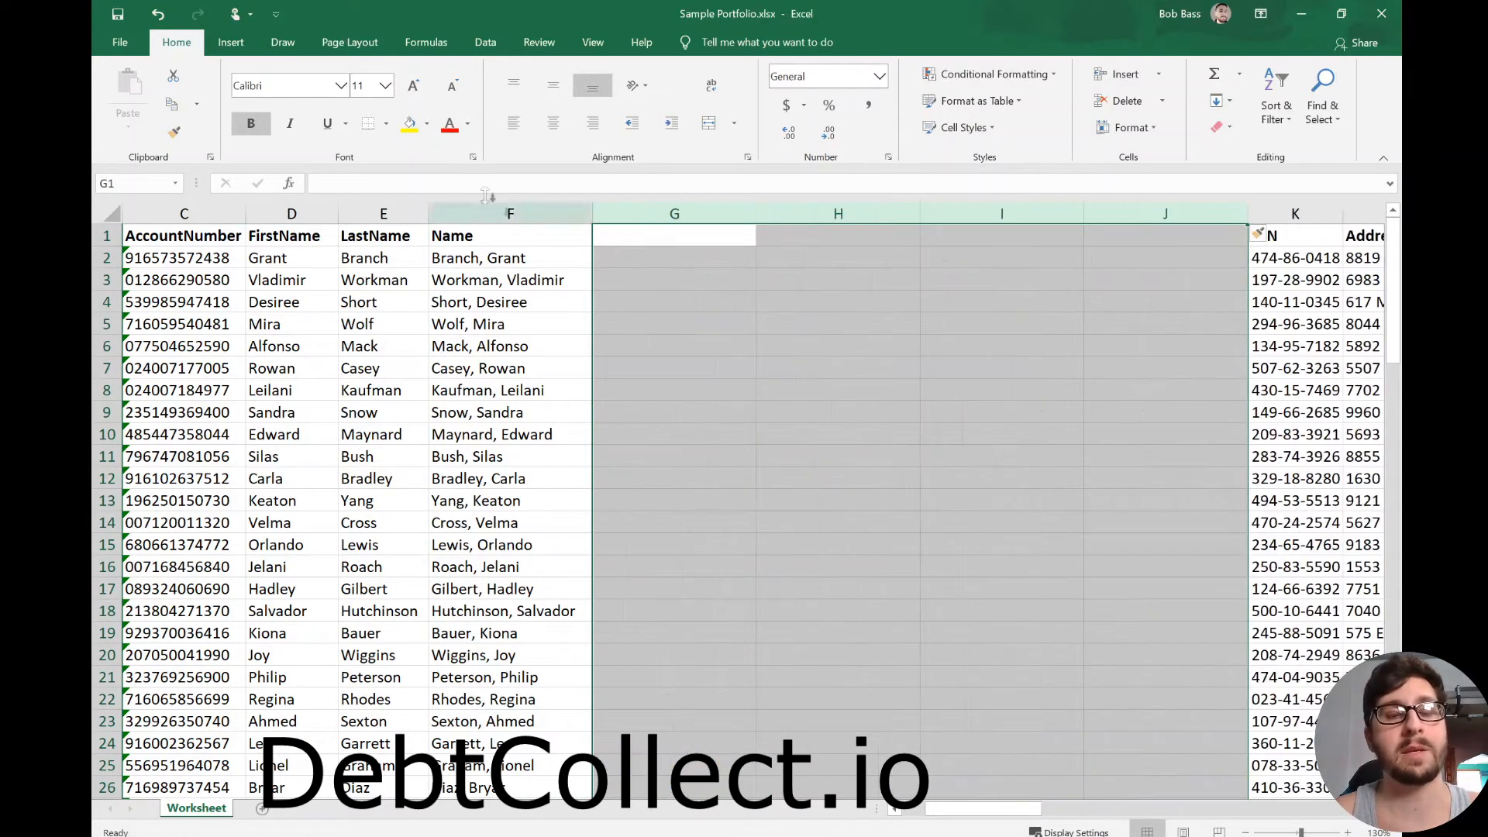
left_click(465, 214)
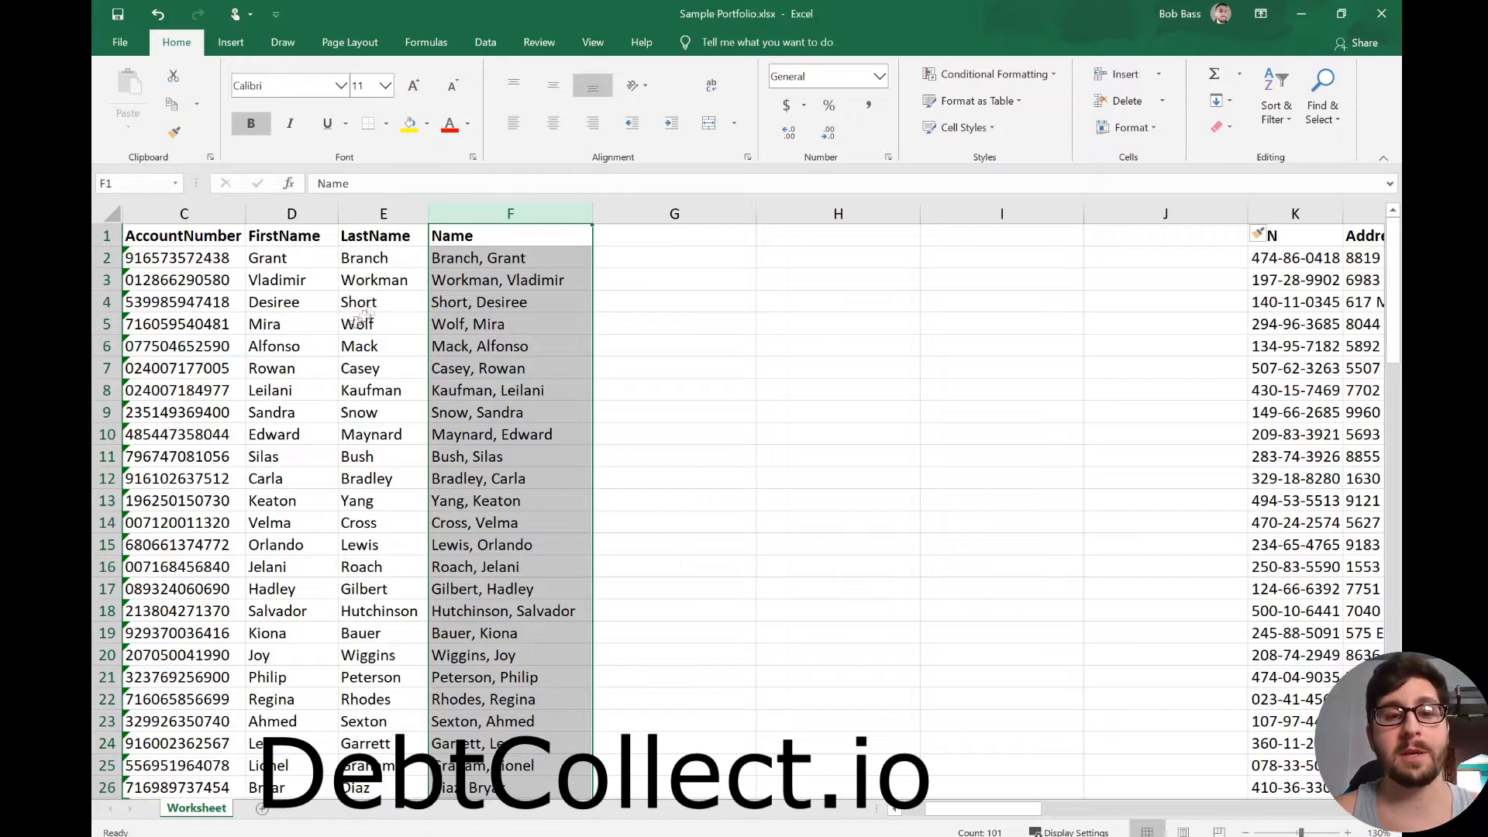
scroll(502, 257, "down", 1)
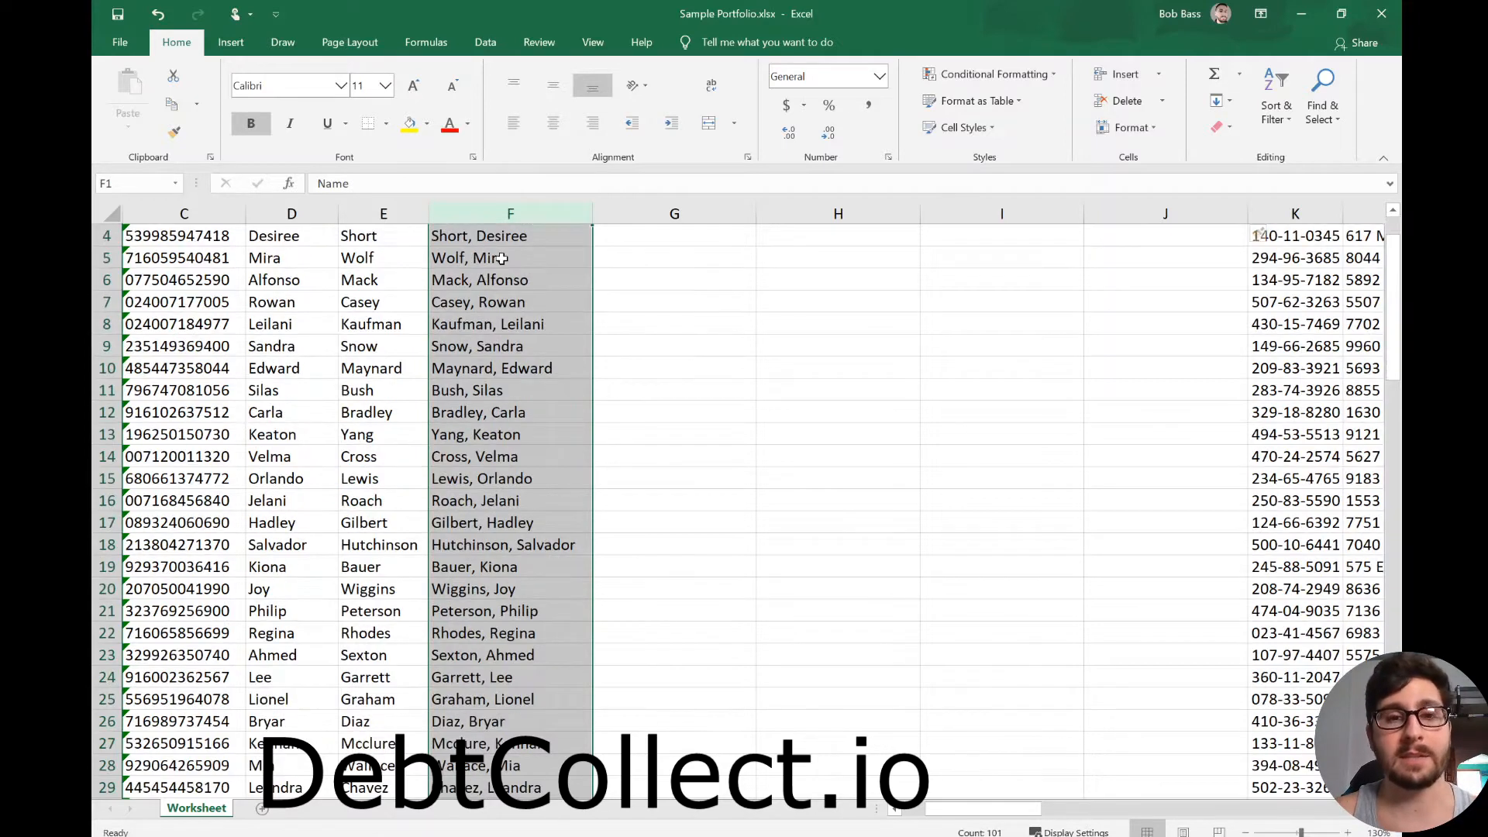
scroll(511, 270, "up", 1)
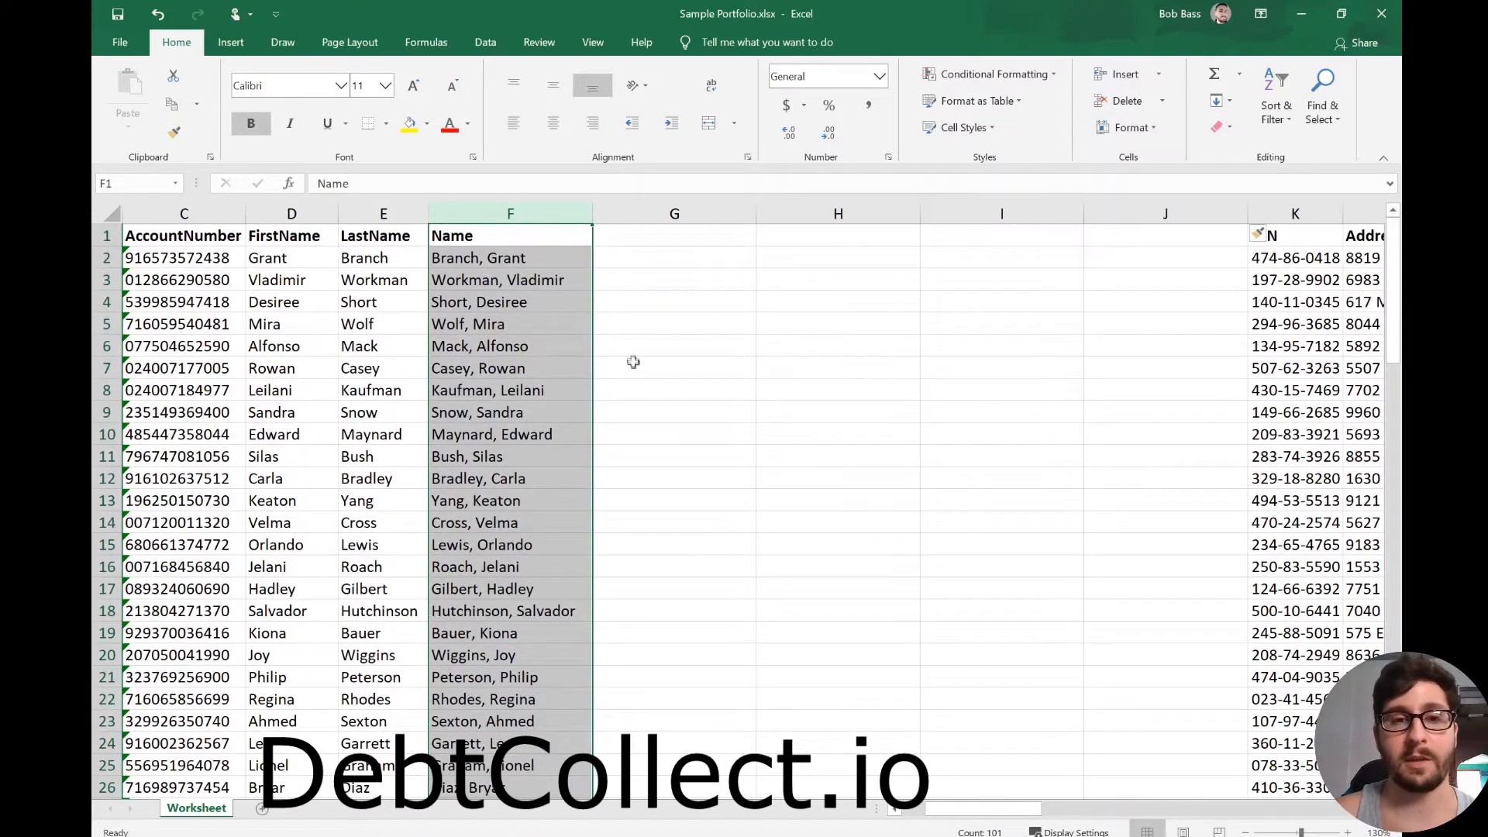
scroll(590, 334, "down", 2)
scroll(589, 335, "down", 2)
scroll(589, 329, "up", 4)
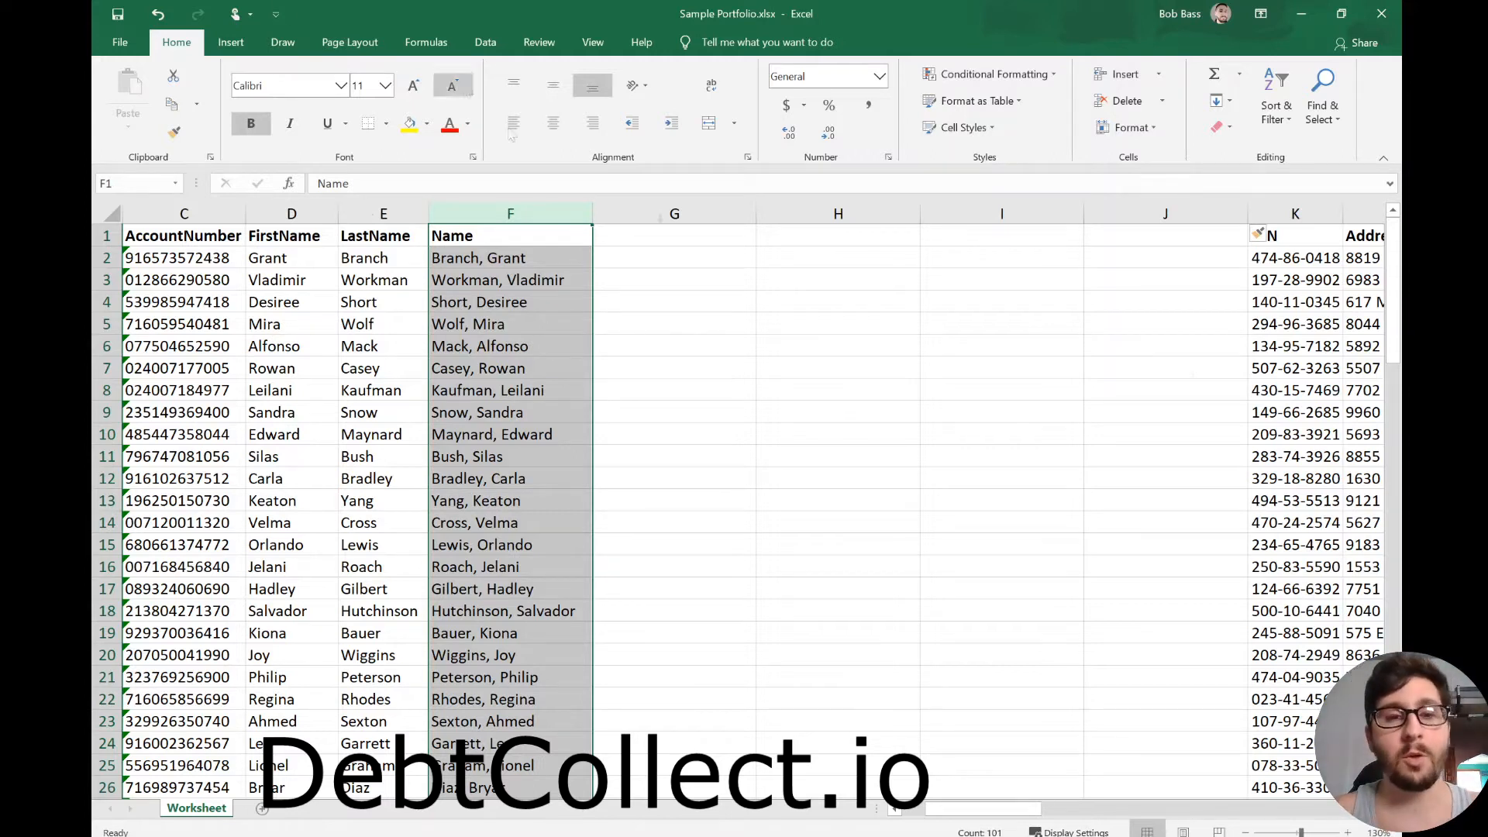
- Insert three more blank columns before column H, between Name and SSN
left_click_drag(837, 214, 1101, 215)
right_click(1101, 214)
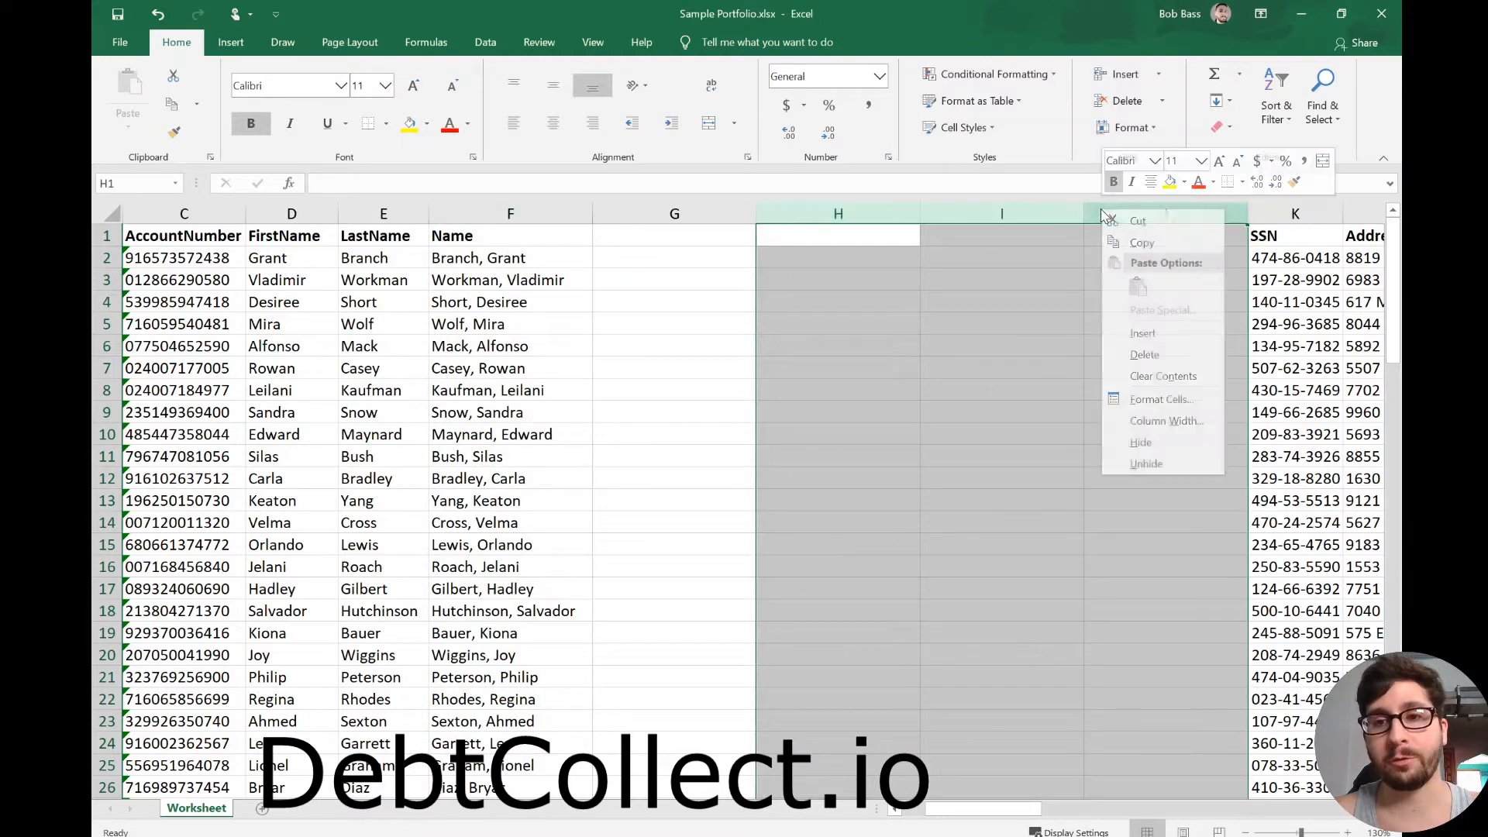
left_click(1154, 333)
left_click_drag(996, 809, 899, 809)
left_click(961, 649)
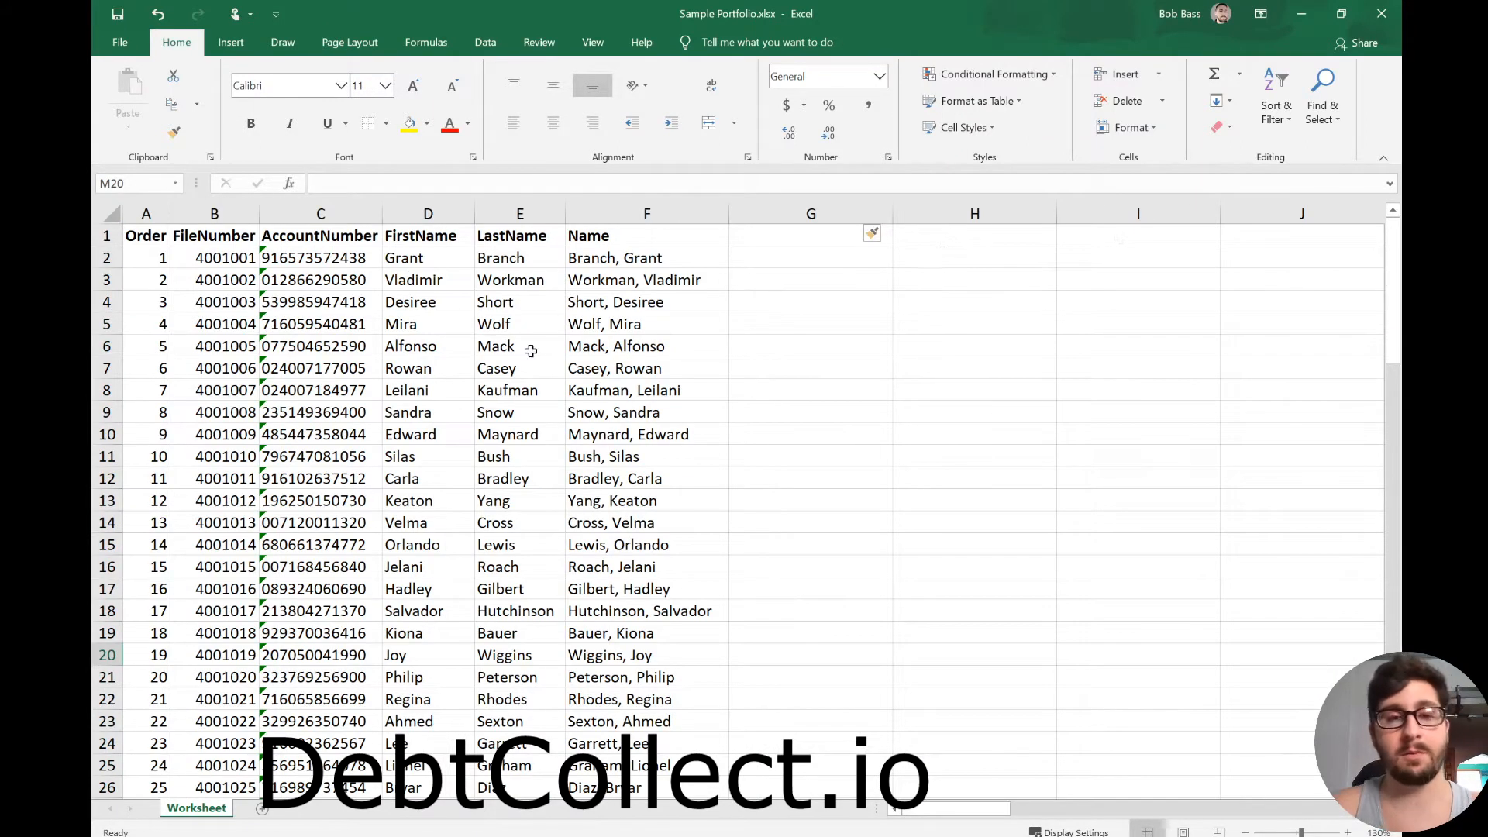
left_click(700, 232)
key("ctrl+Right")
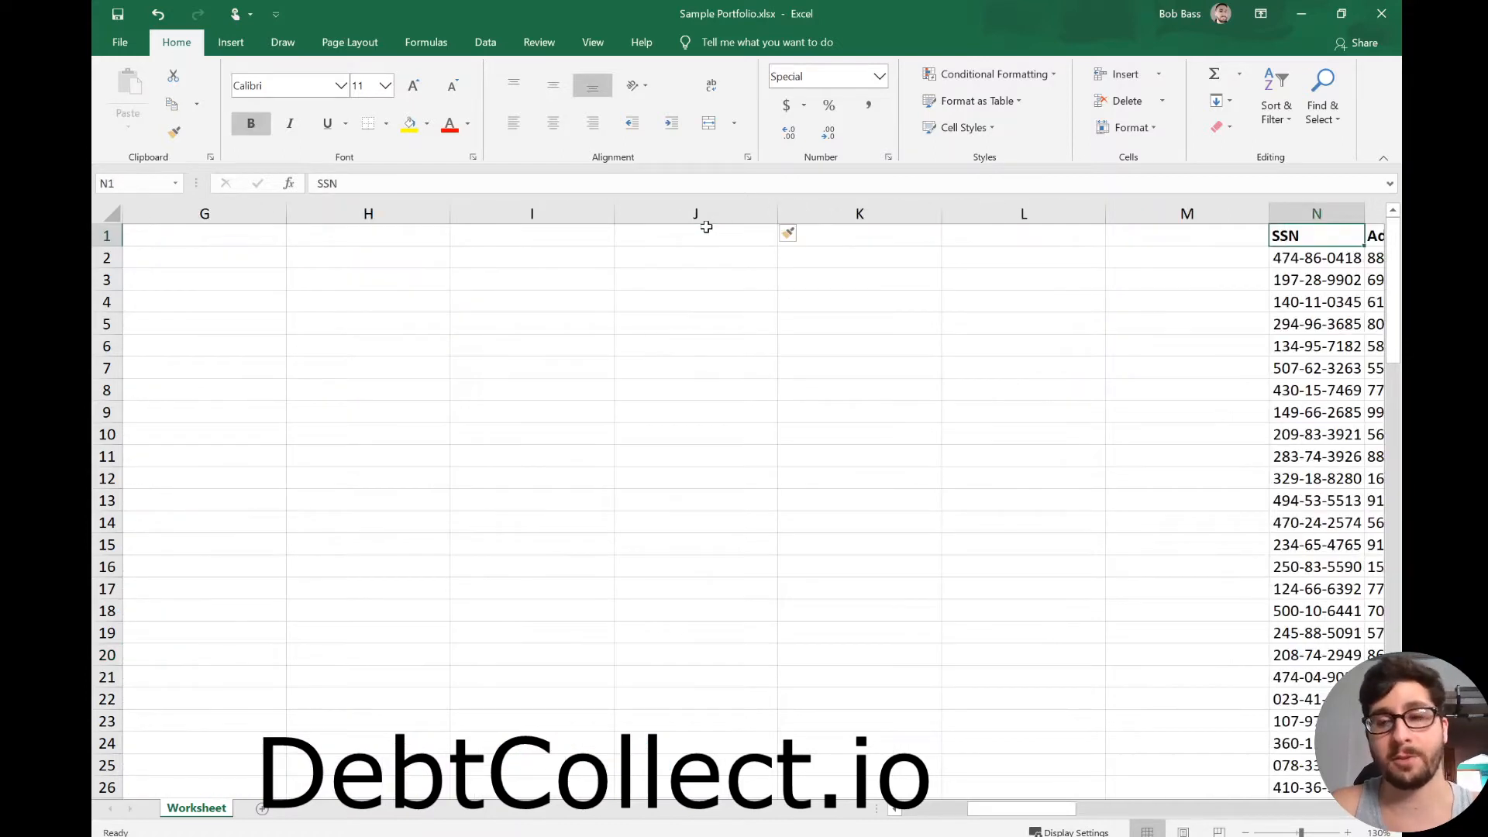
key("ctrl+Left")
- Split the Name column F with Text to Columns, using the Delimited type and adding the comma as a delimiter
left_click(189, 207)
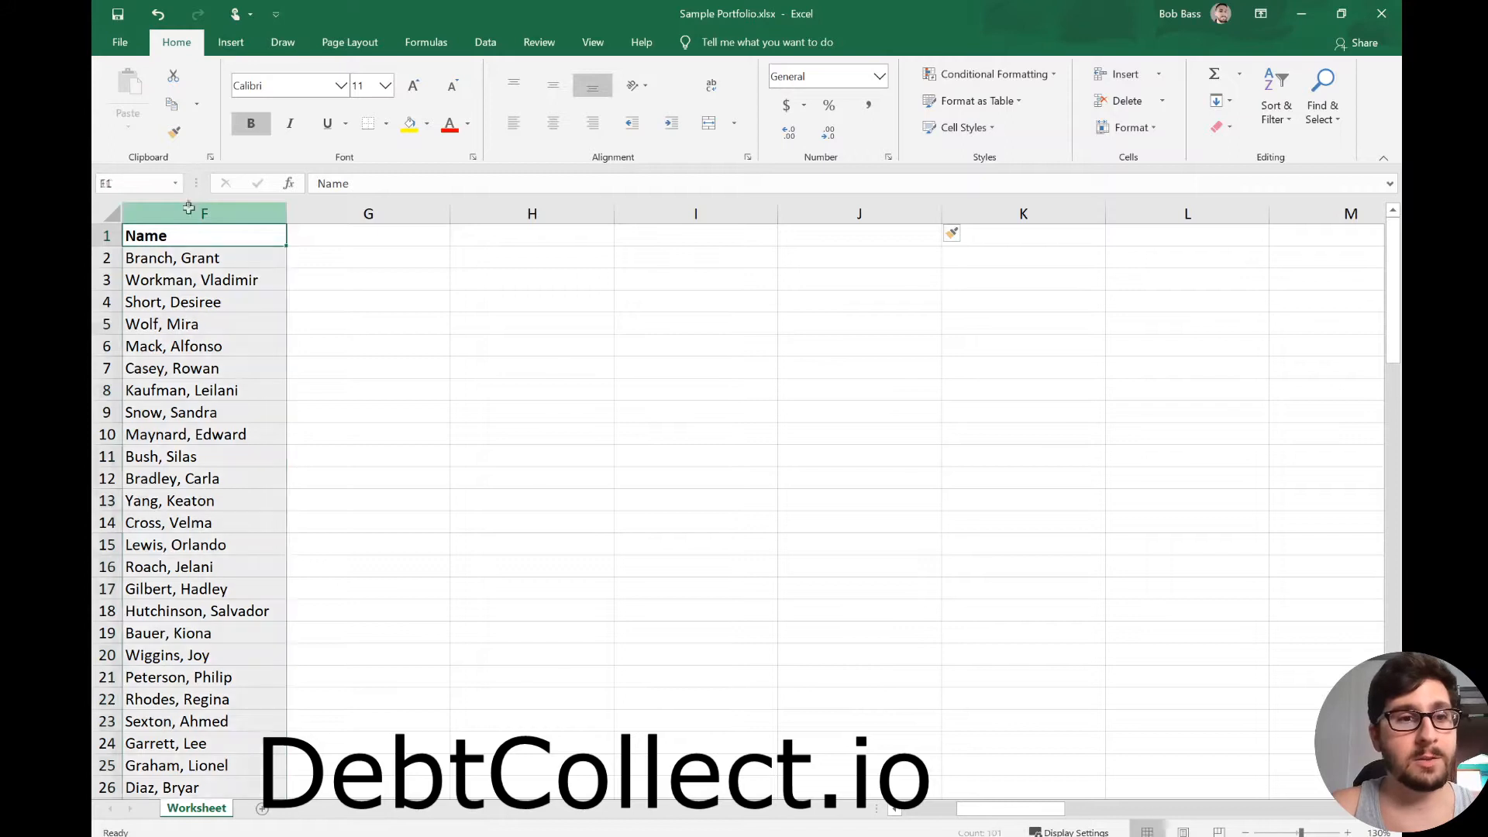
left_click(486, 43)
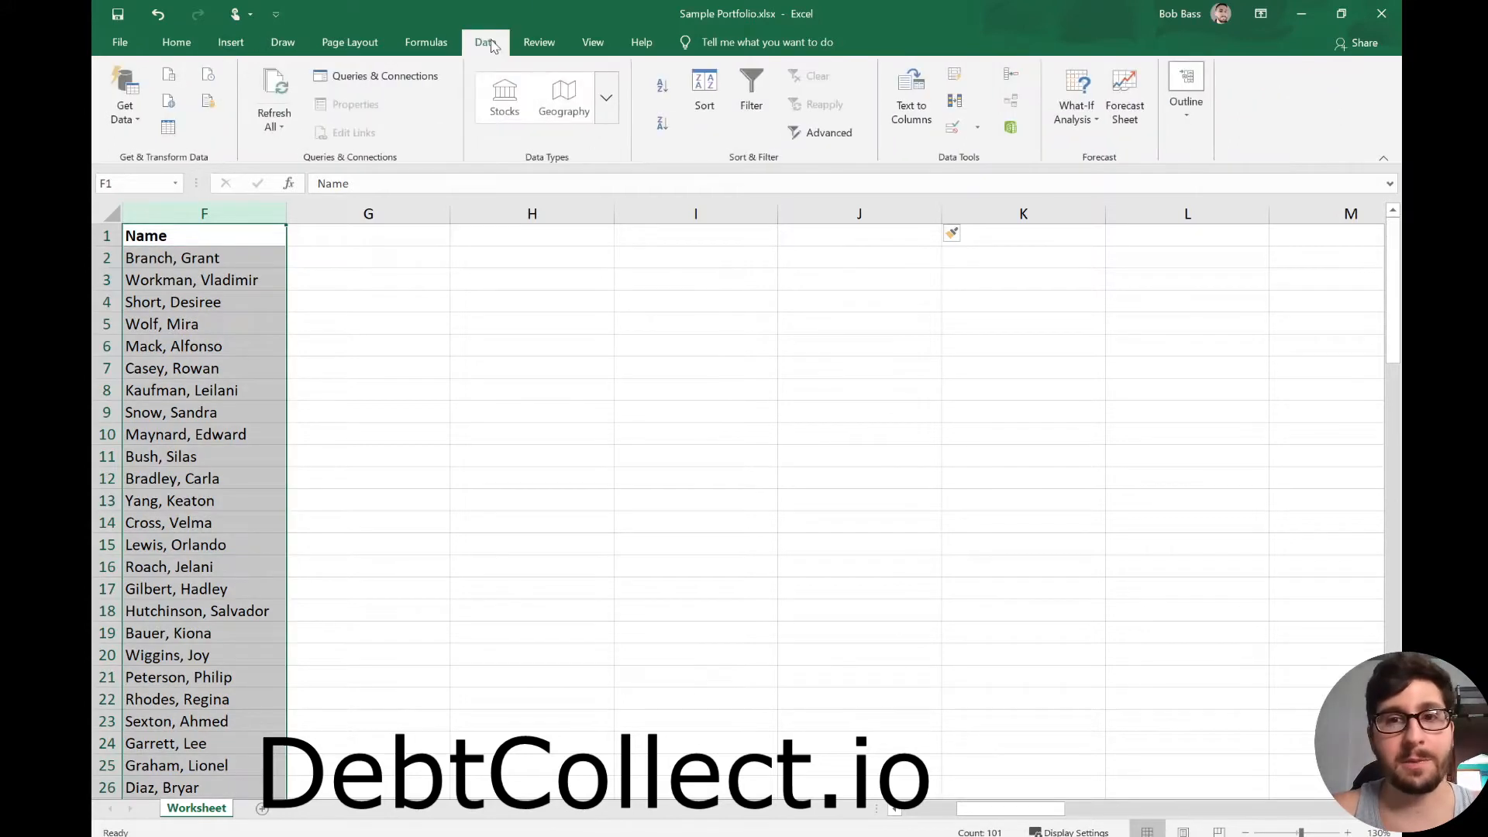
left_click(915, 103)
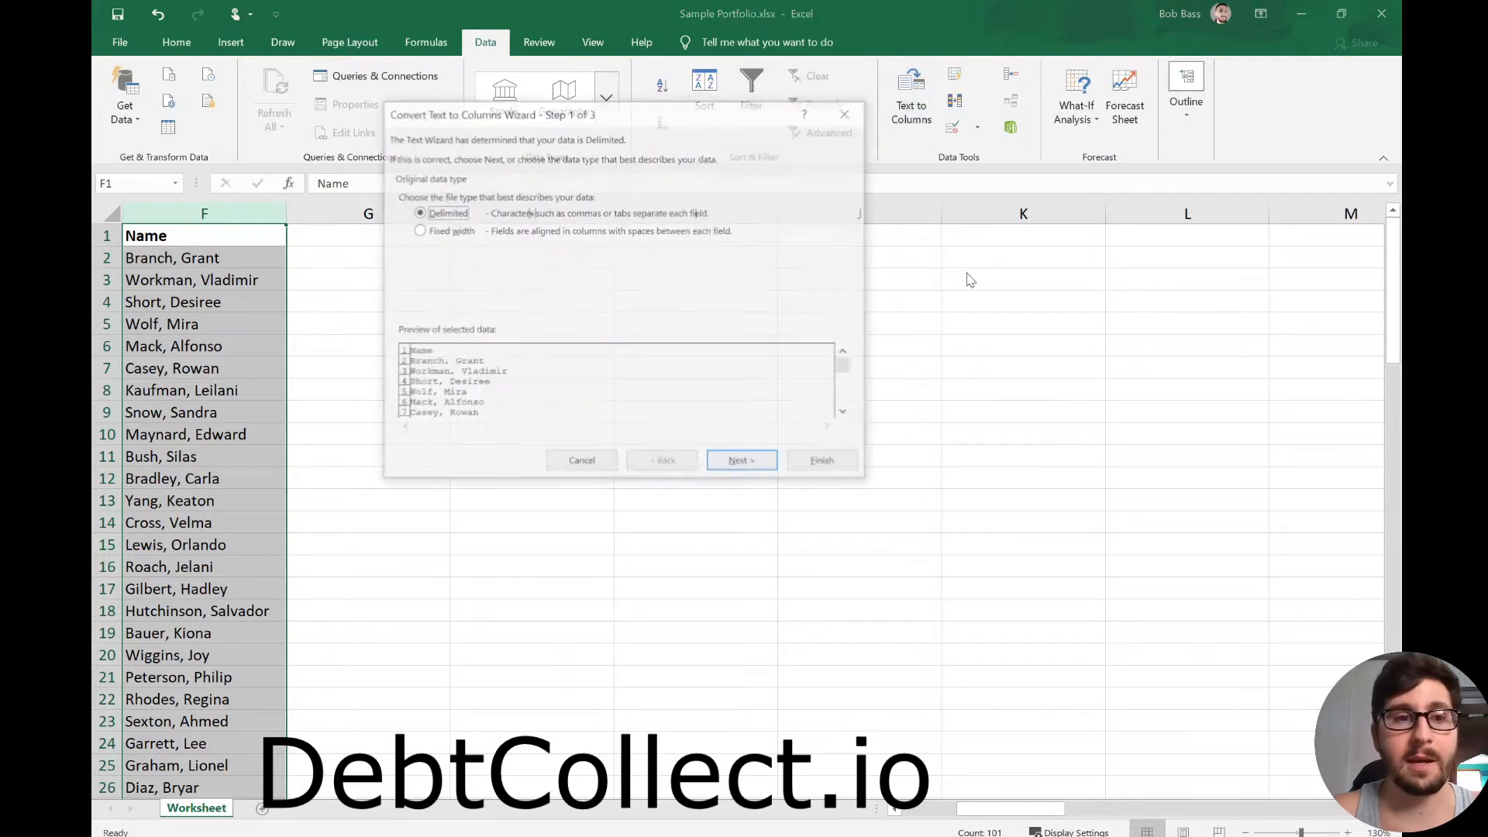
left_click(439, 232)
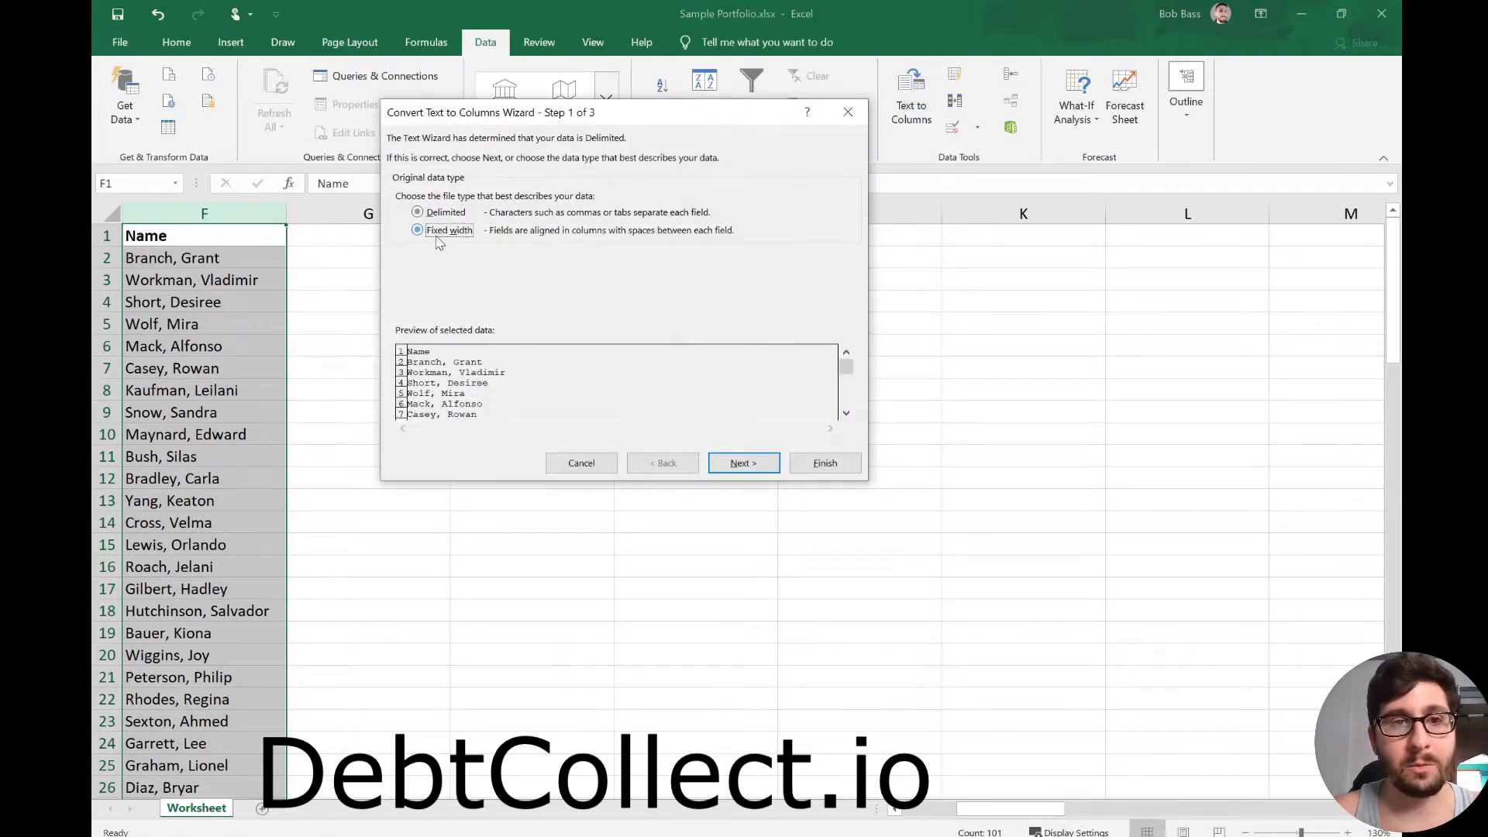
left_click(422, 214)
left_click(740, 463)
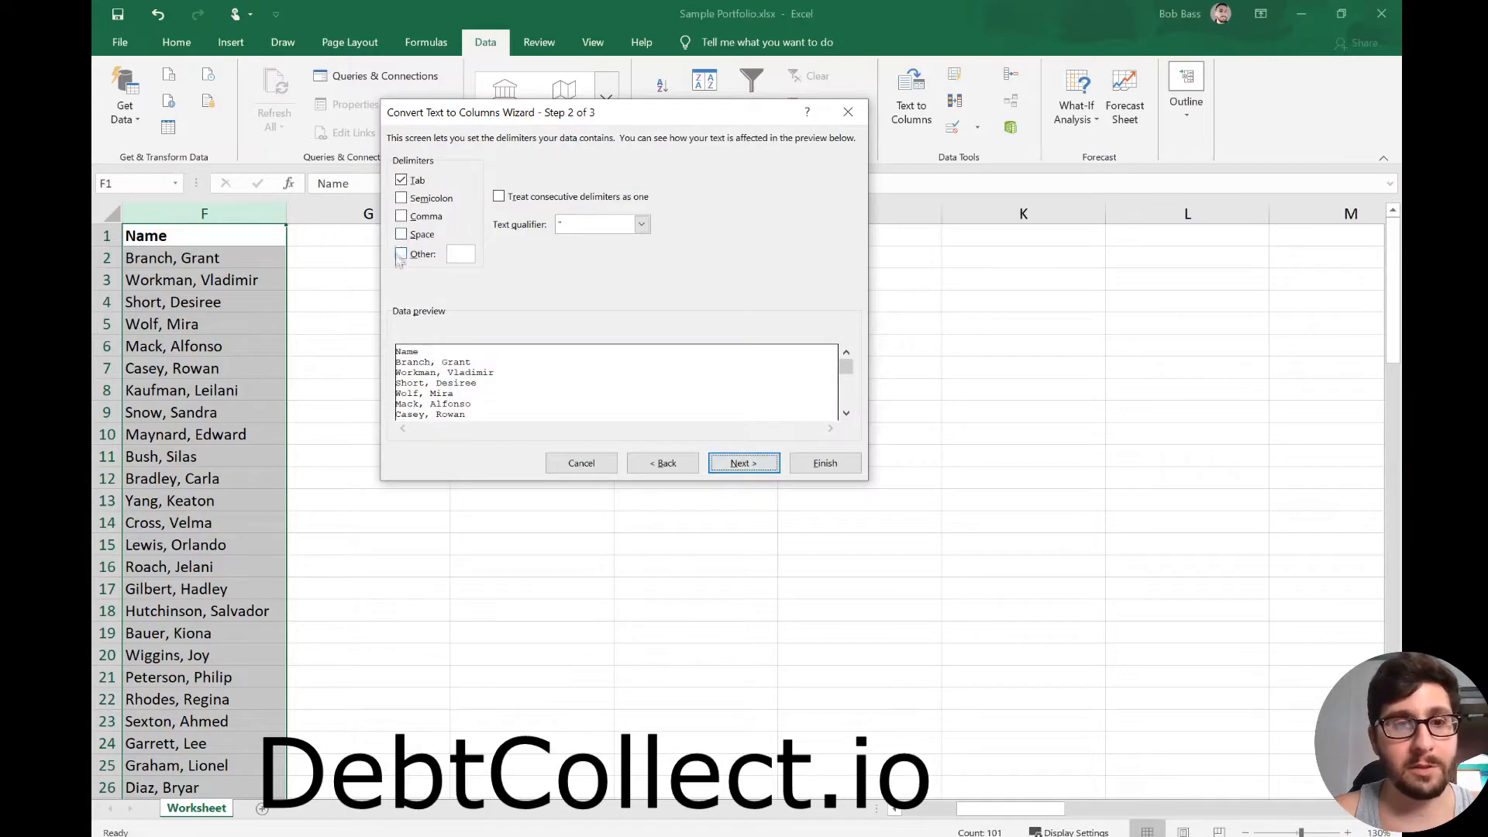
left_click(402, 217)
left_click(825, 463)
left_click(667, 389)
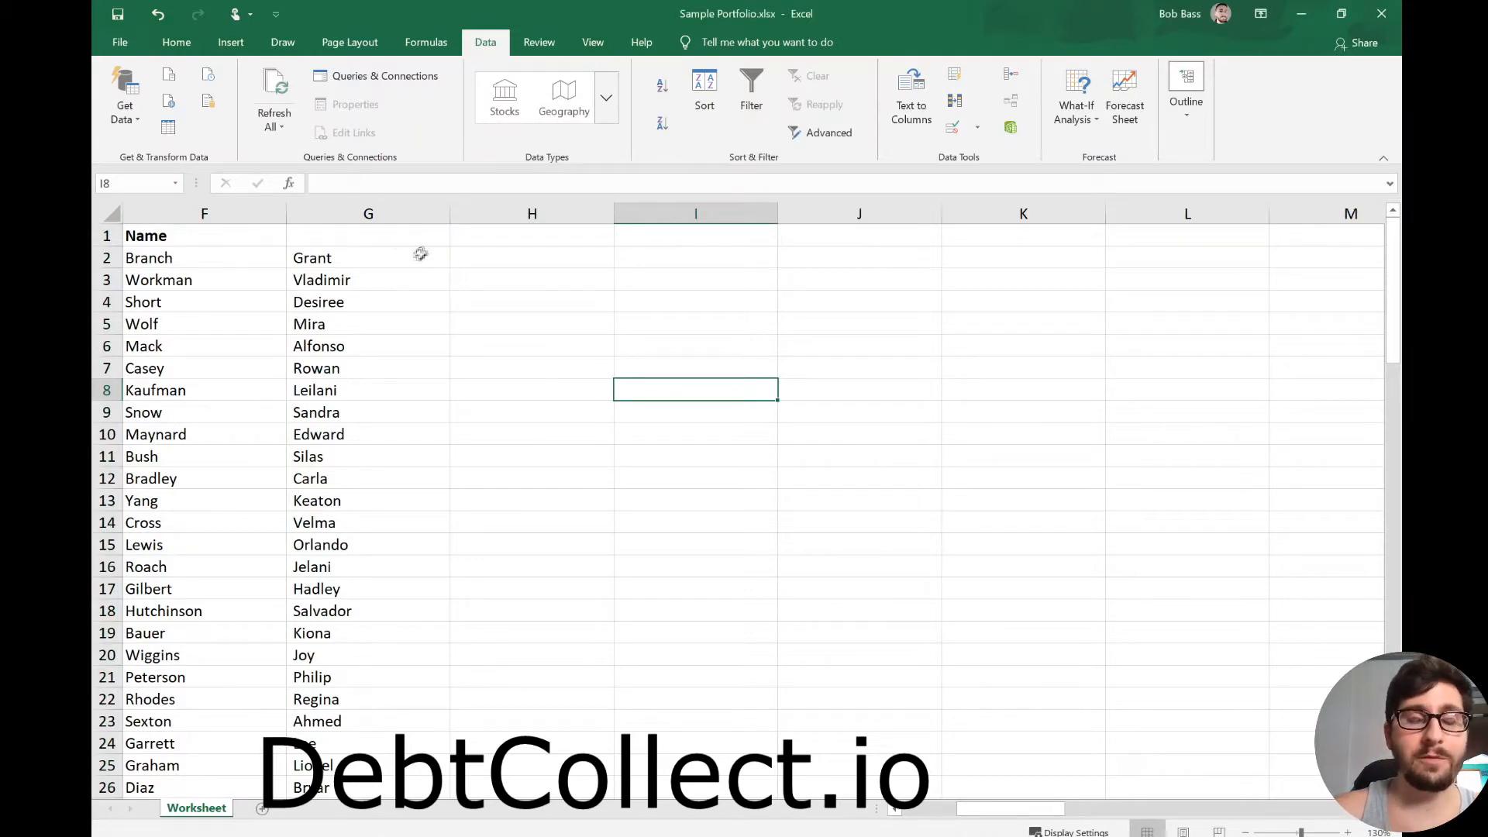
- Enter =TRIM(G2) in H2 and fill the formula down column H for all the first names
left_click(475, 226)
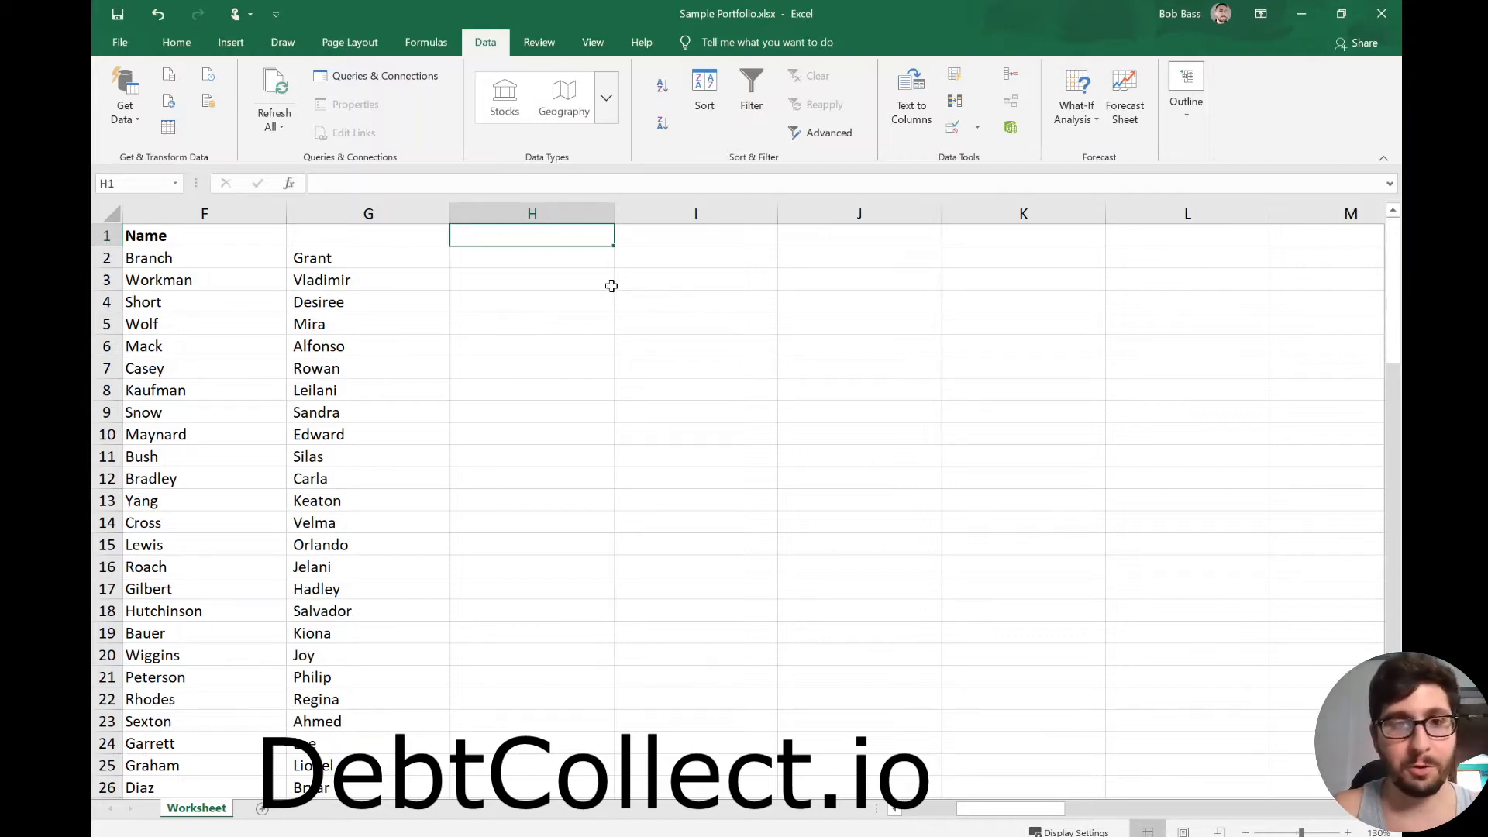
key("ctrl+Down")
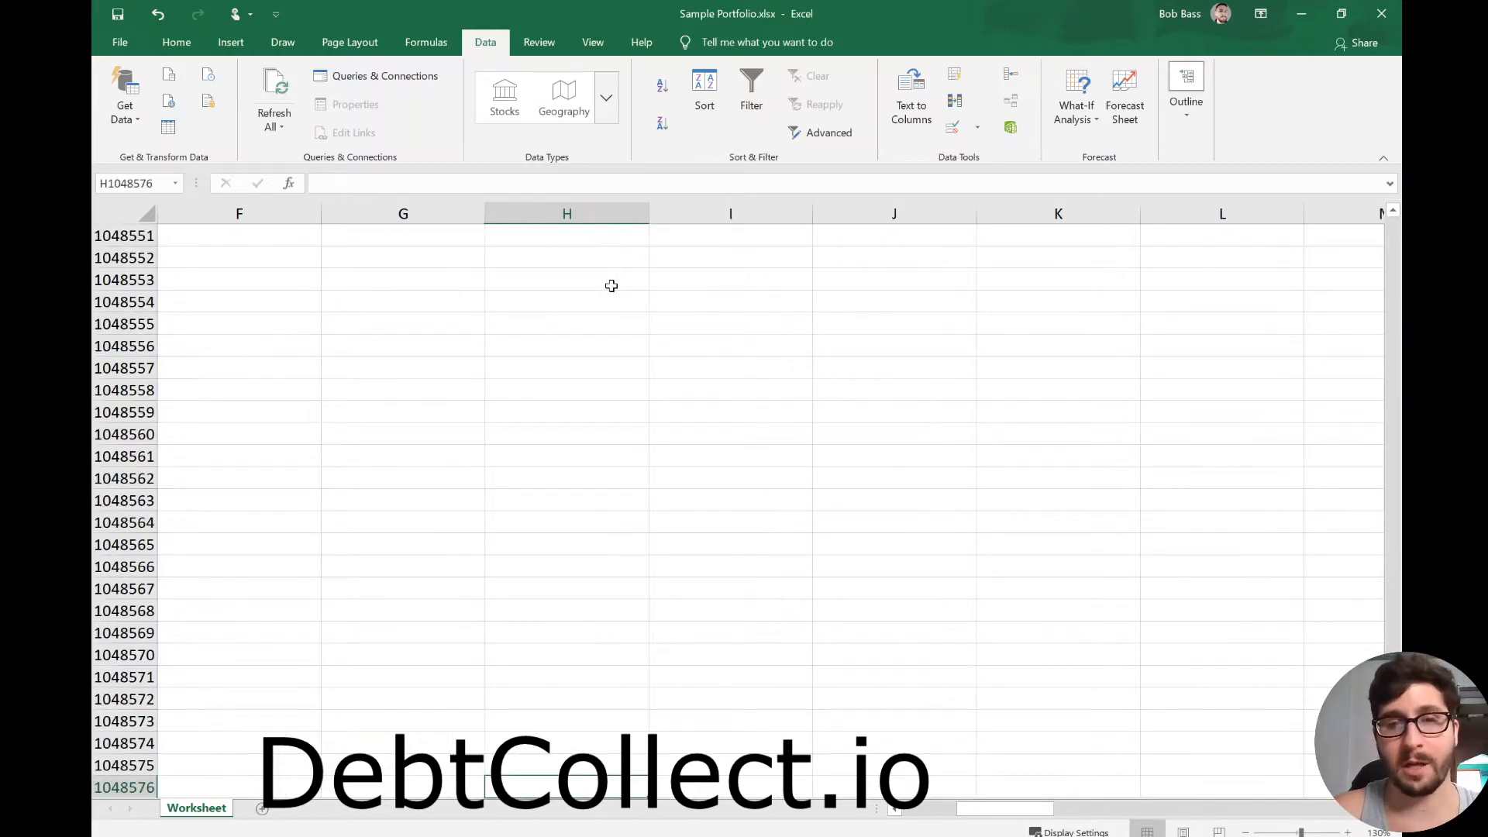
key("ctrl+Up")
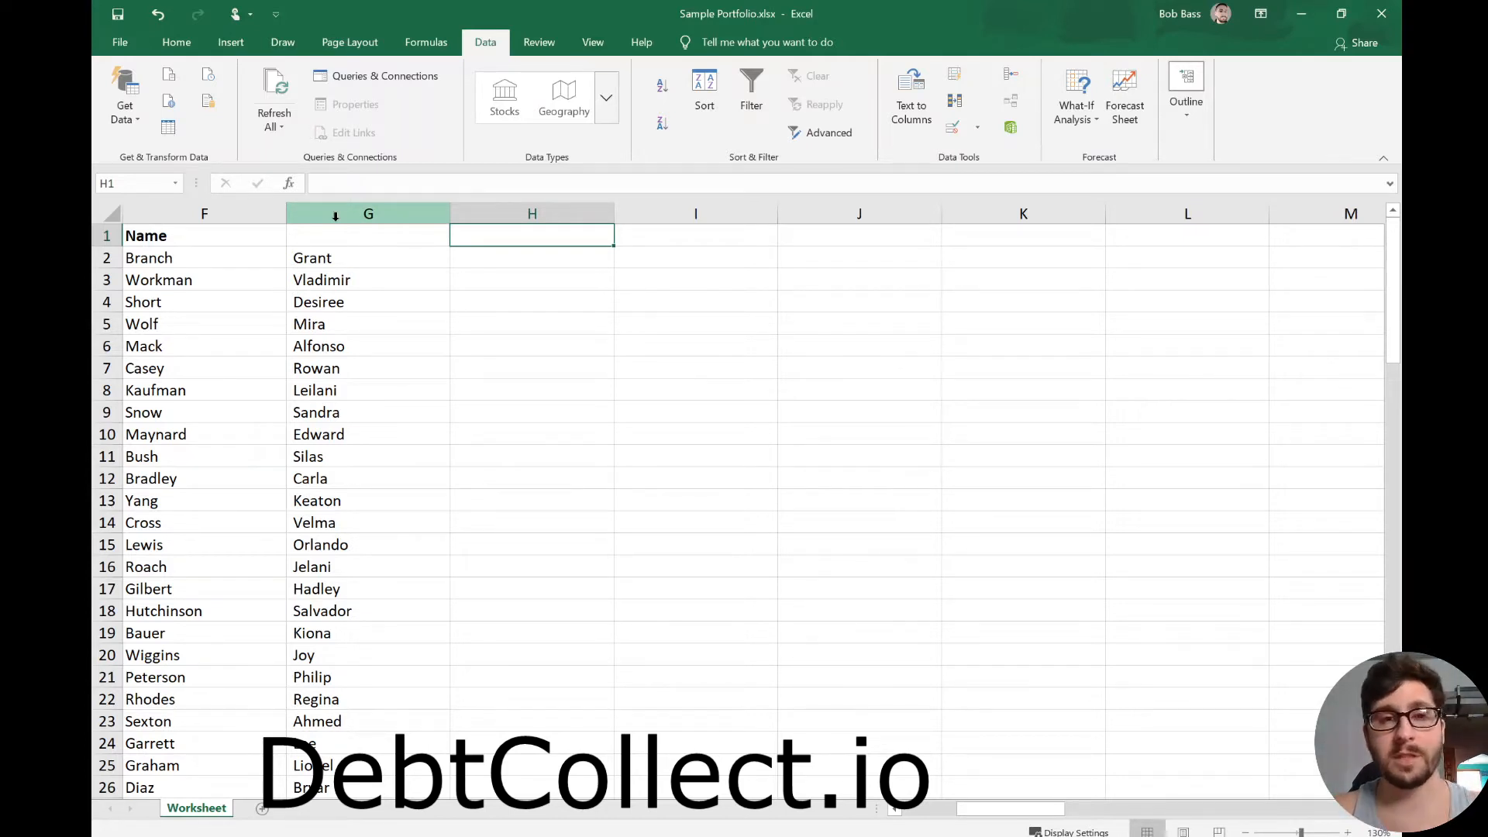
left_click(369, 215)
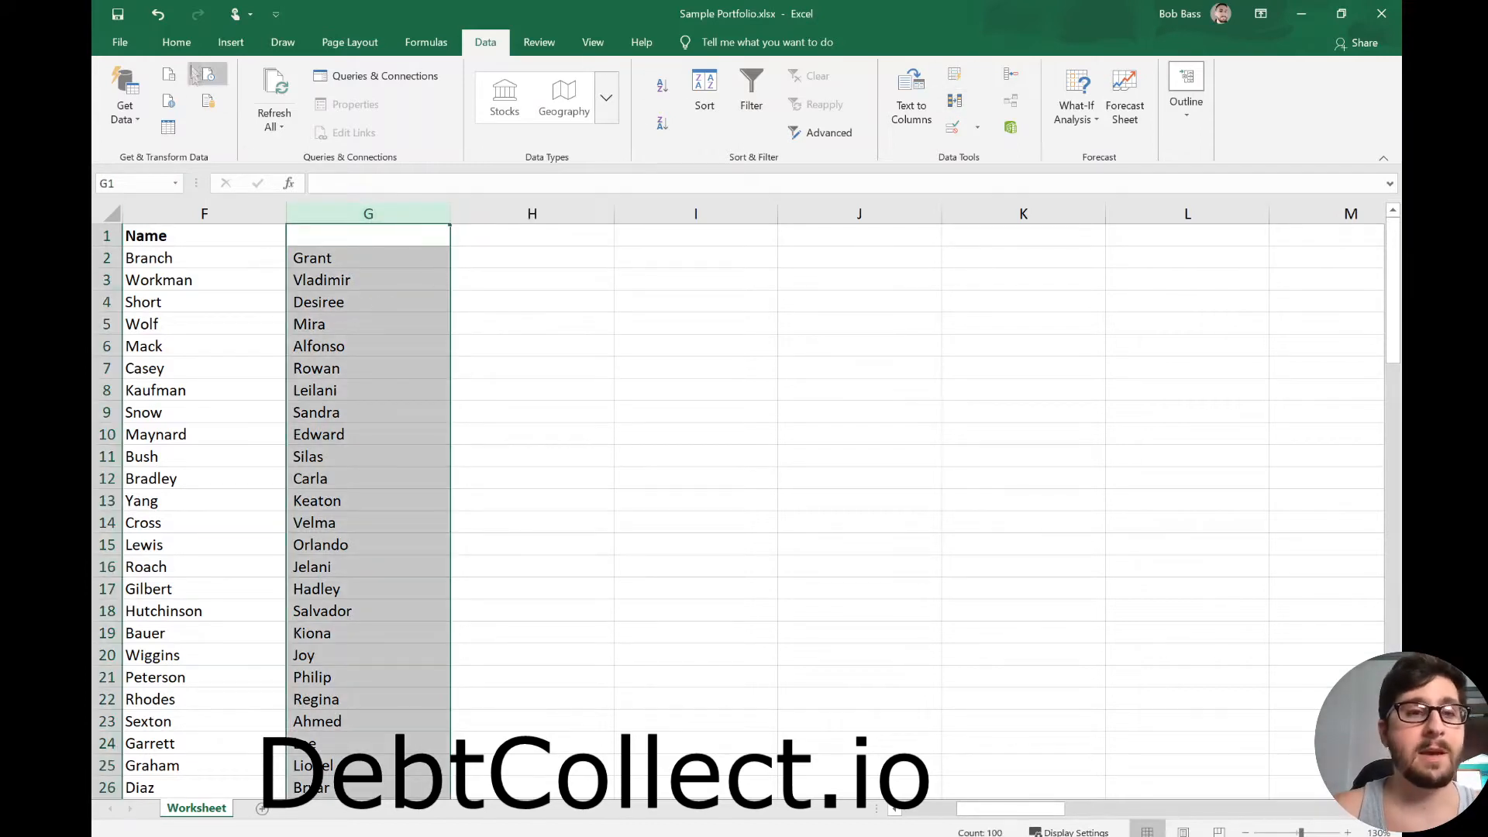
left_click(523, 262)
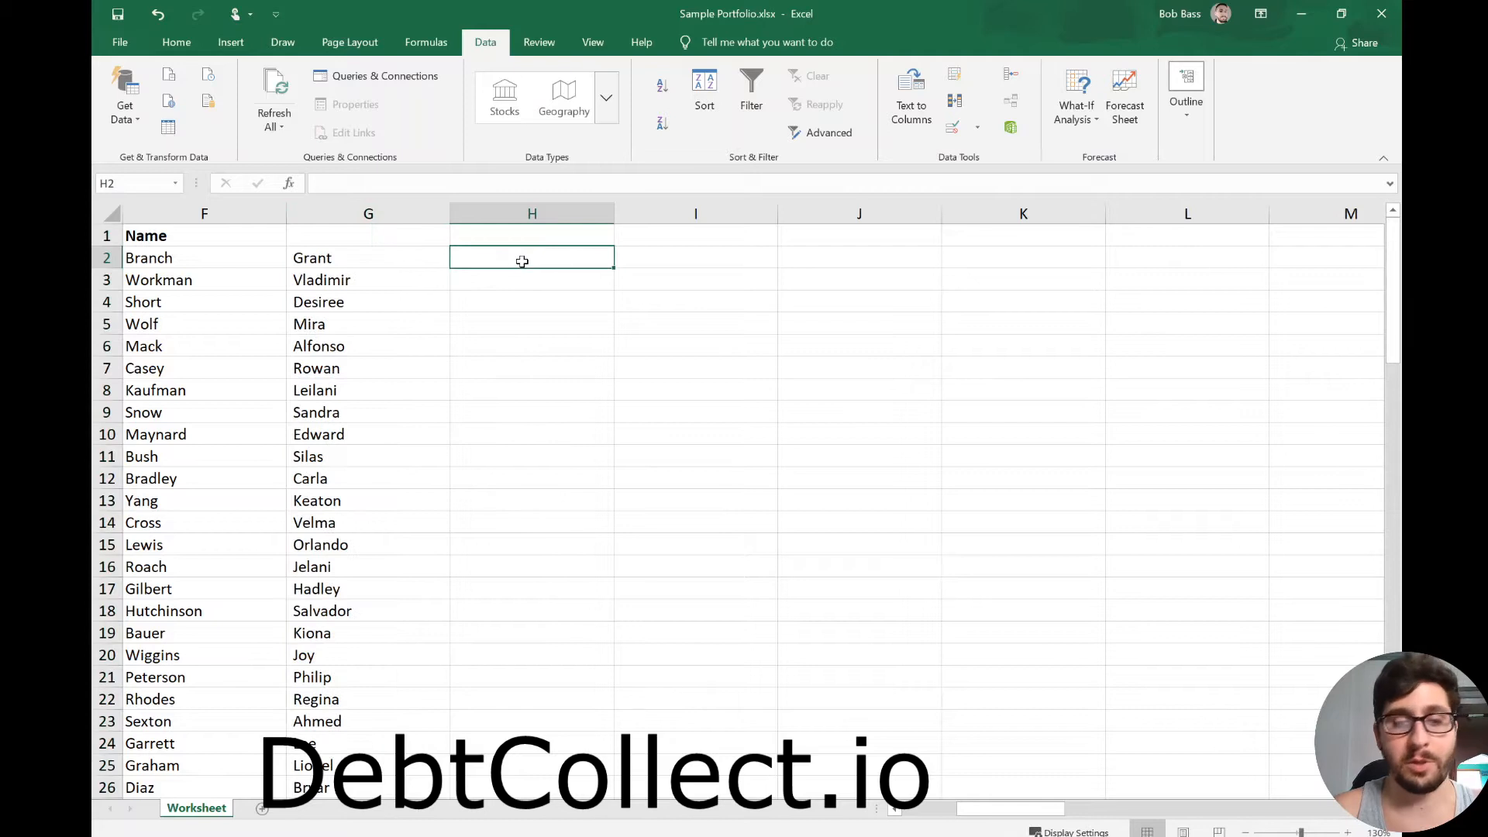
type("=TRIM(")
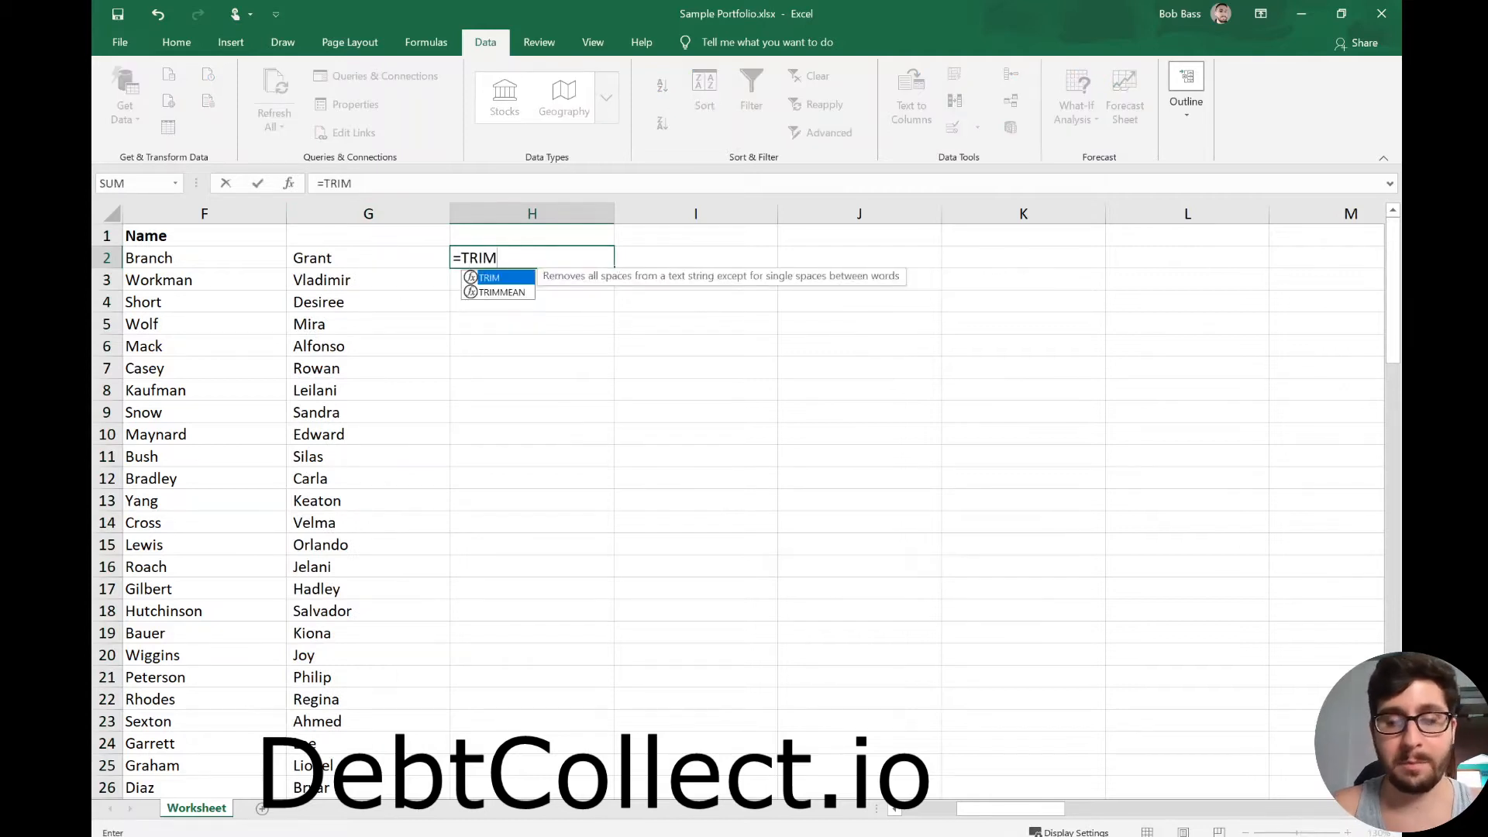
left_click(388, 256)
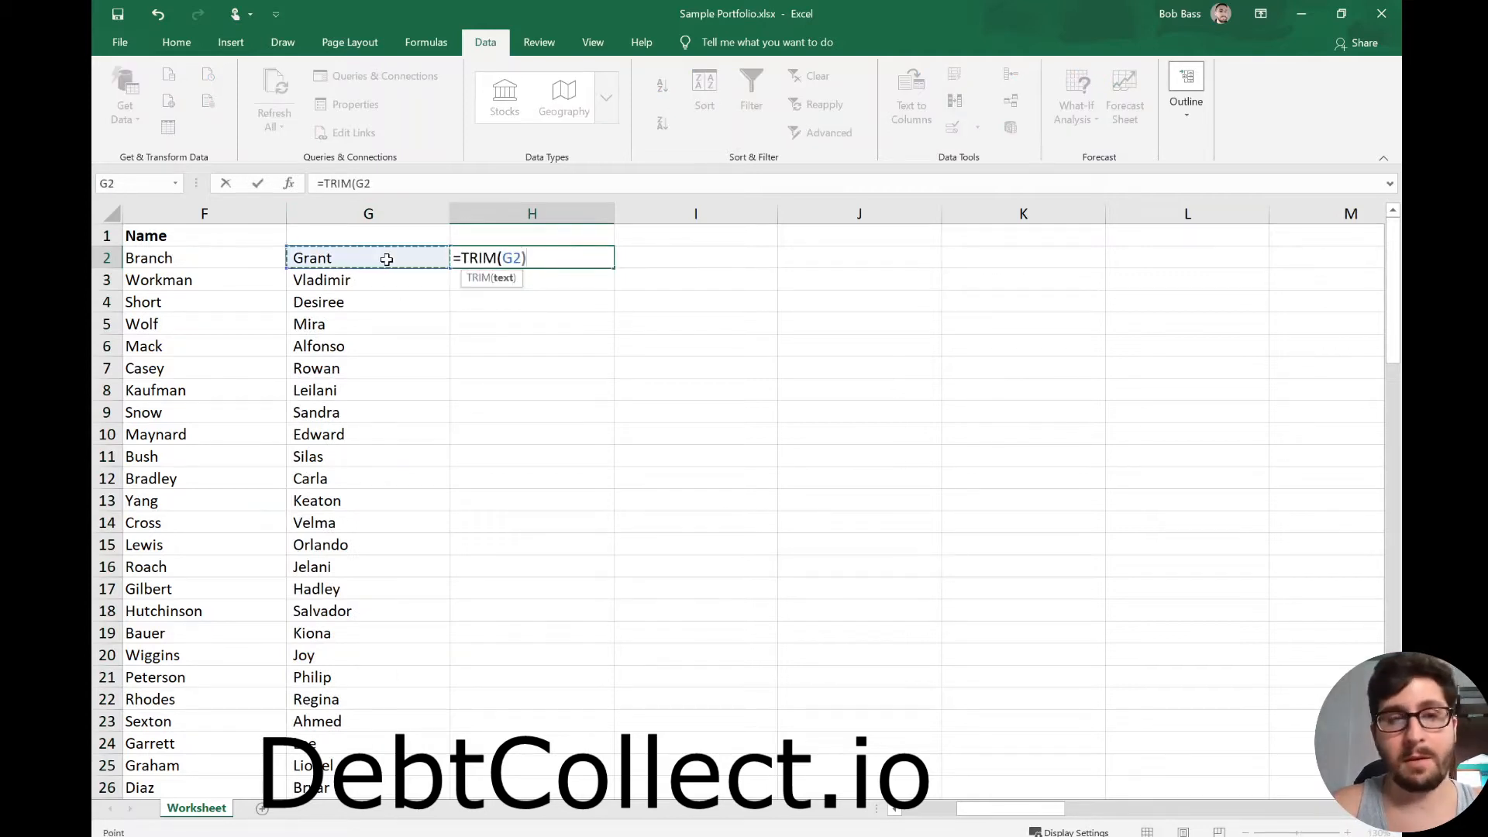
key("Return")
left_click(514, 258)
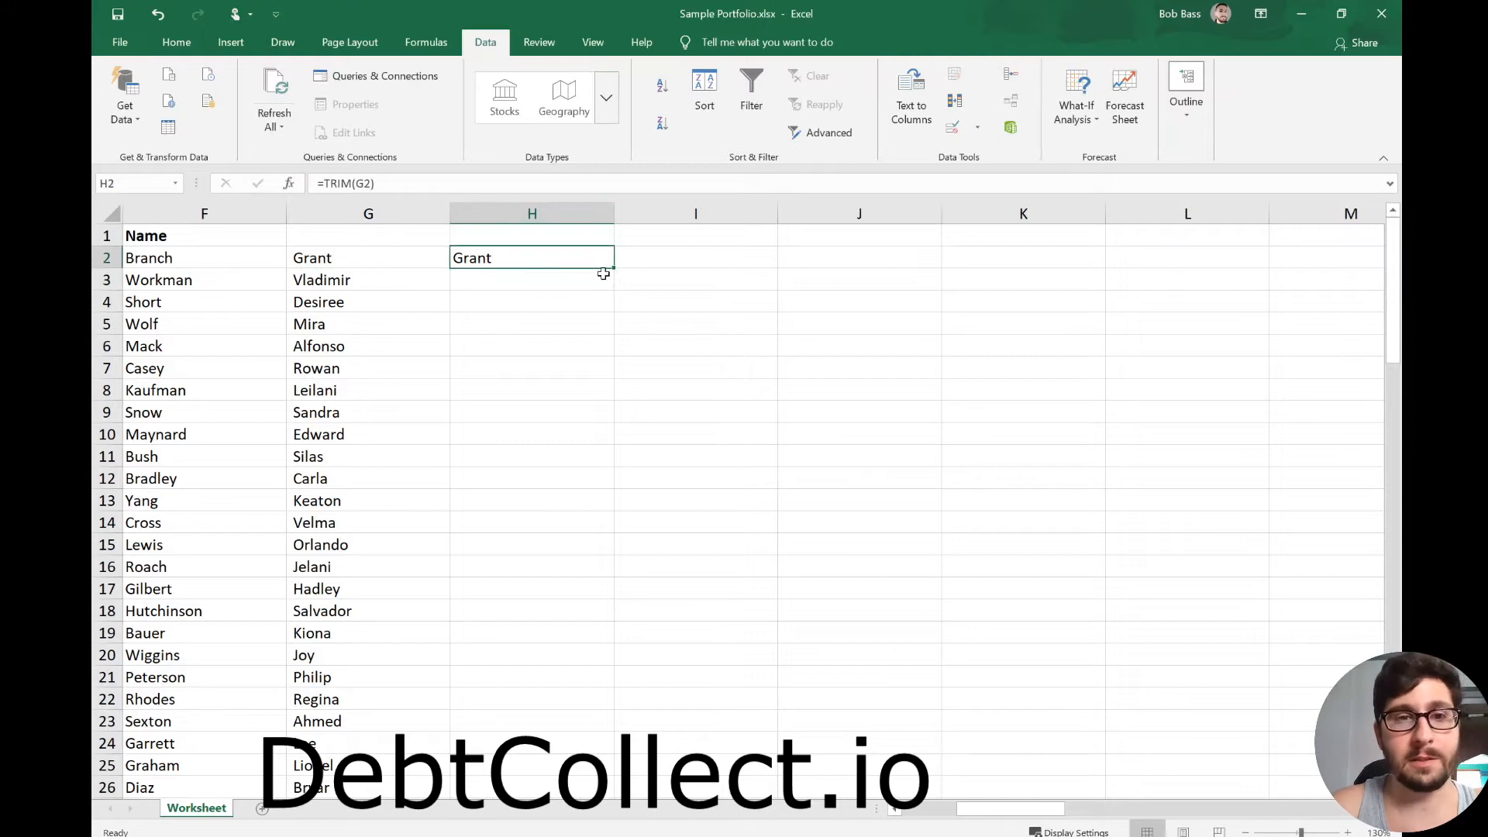
double_click(616, 266)
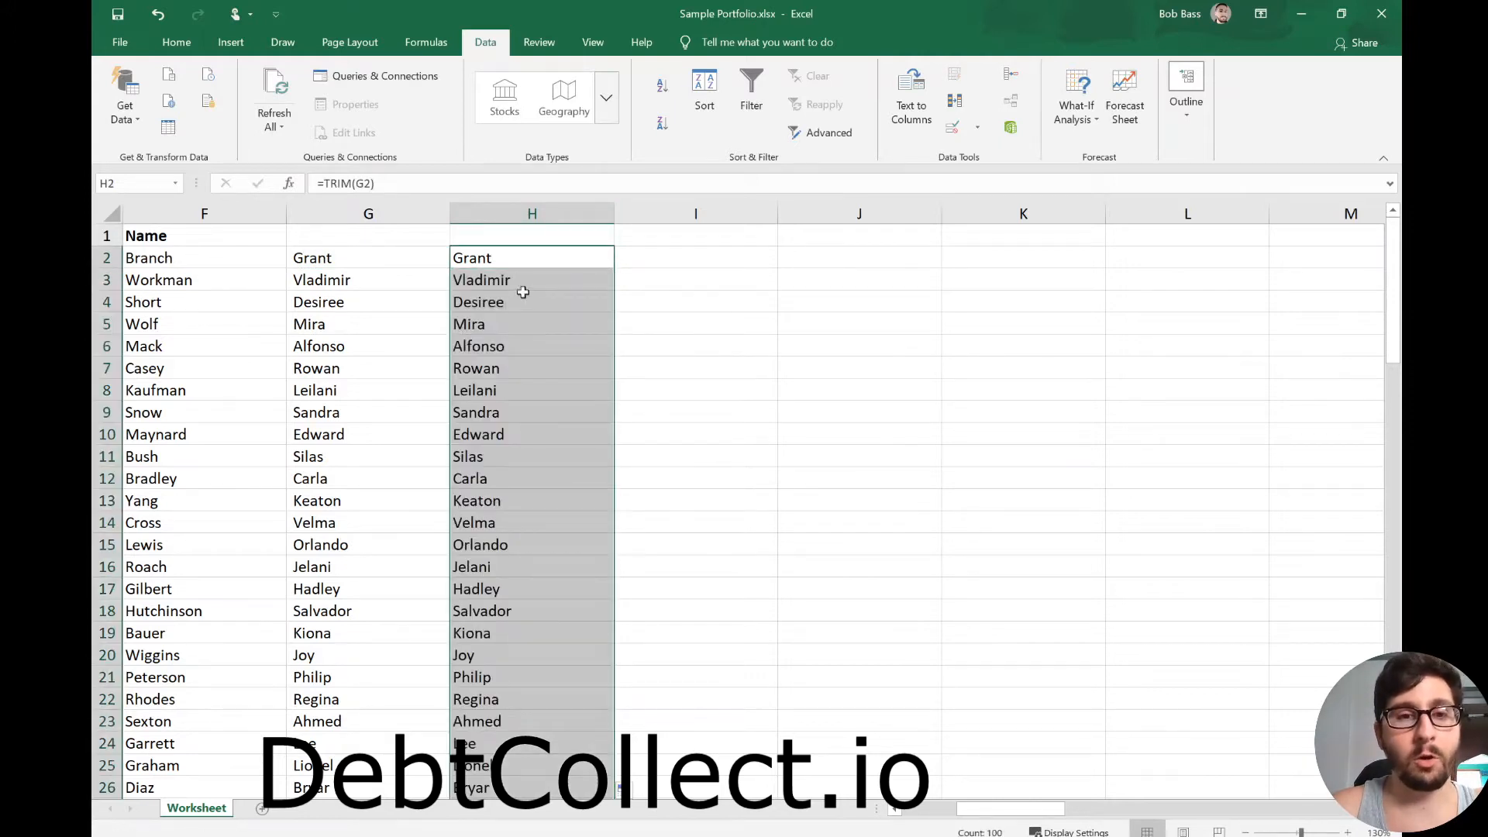
left_click(414, 282)
- Append a space and the middle initial "M" to the first name in G2
left_click(329, 253)
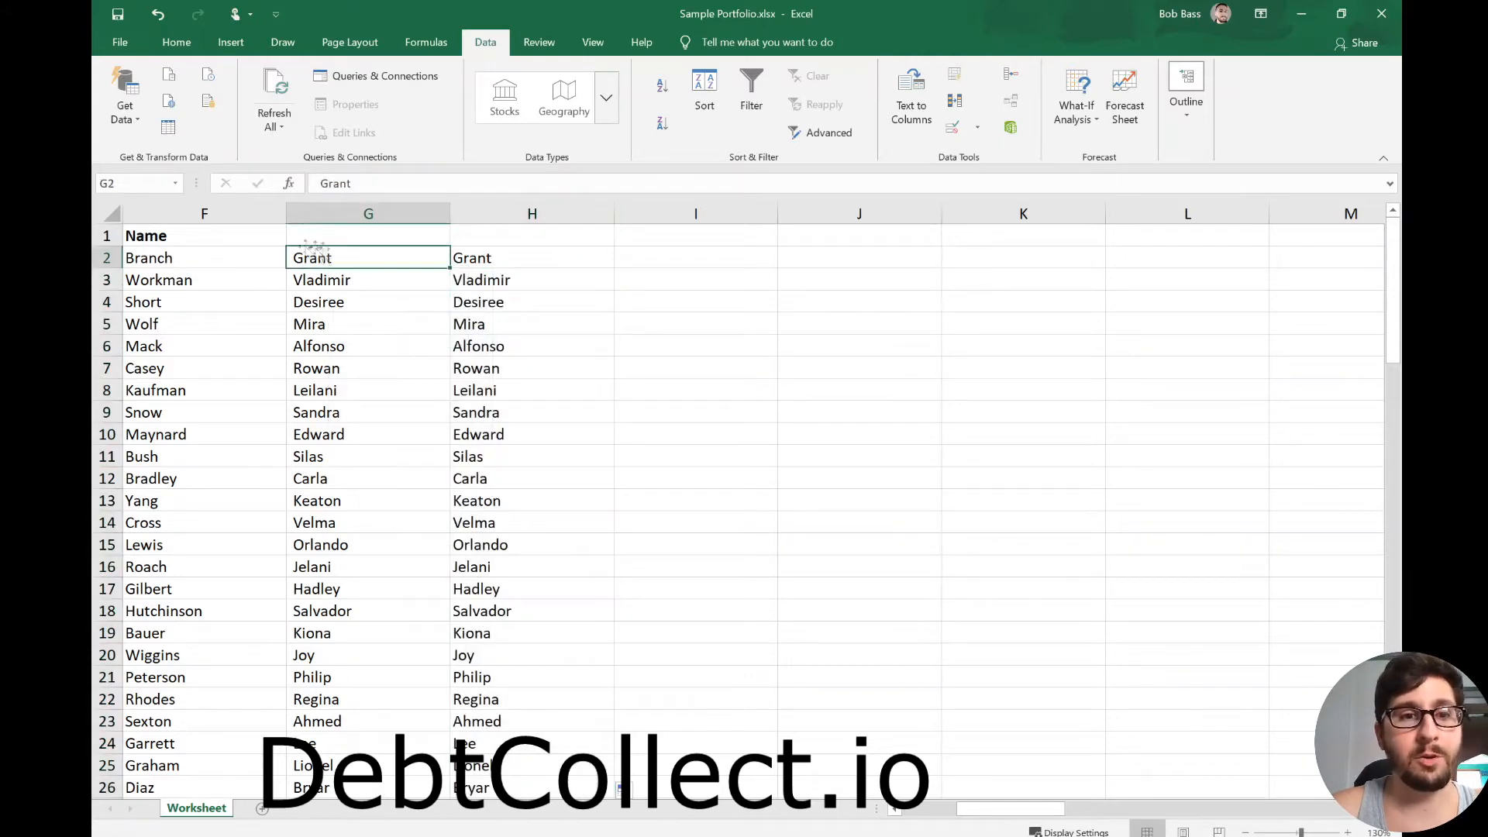
left_click(318, 184)
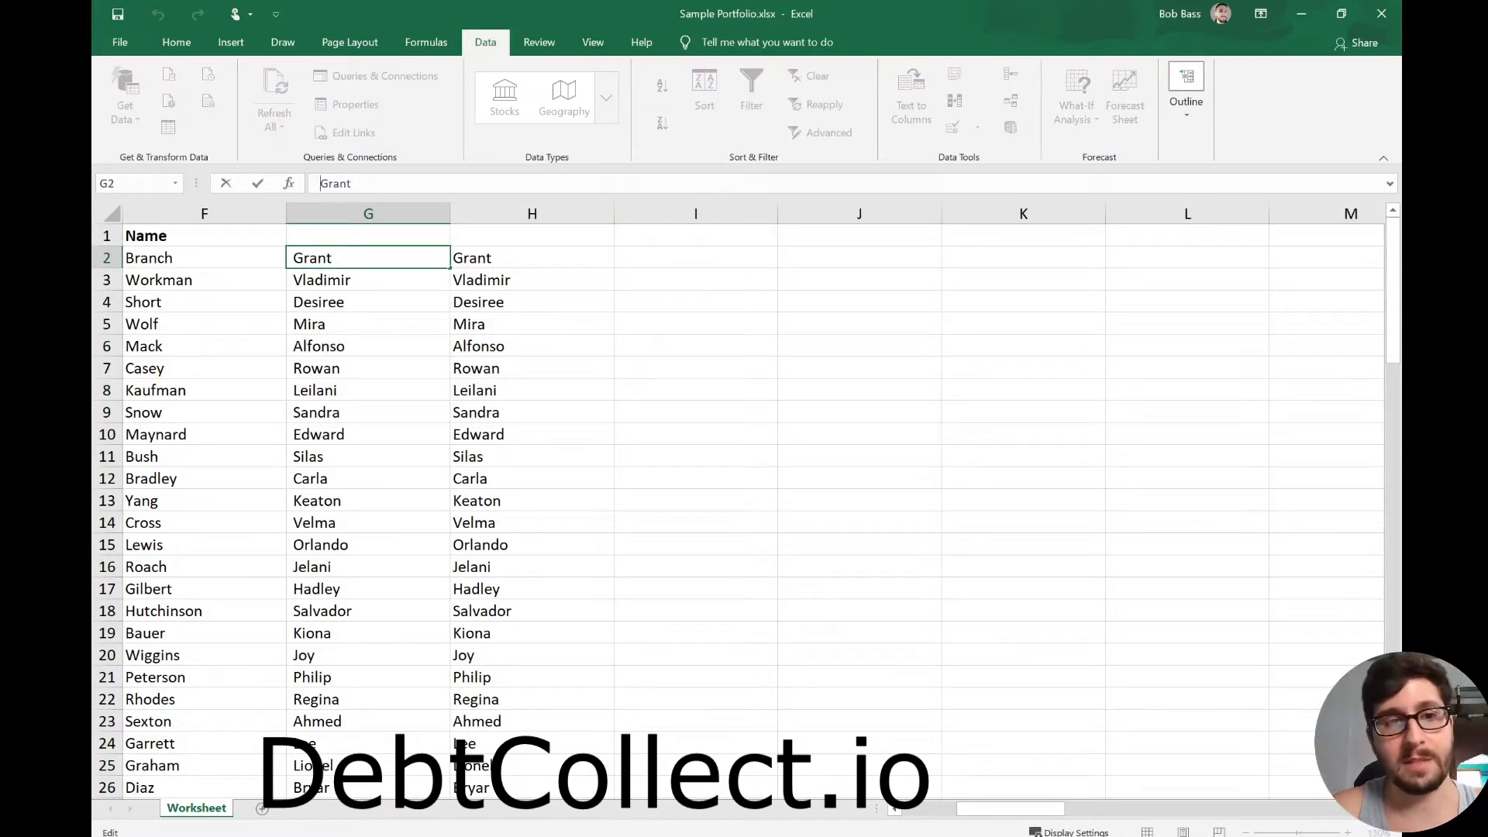
type("M")
key("Return")
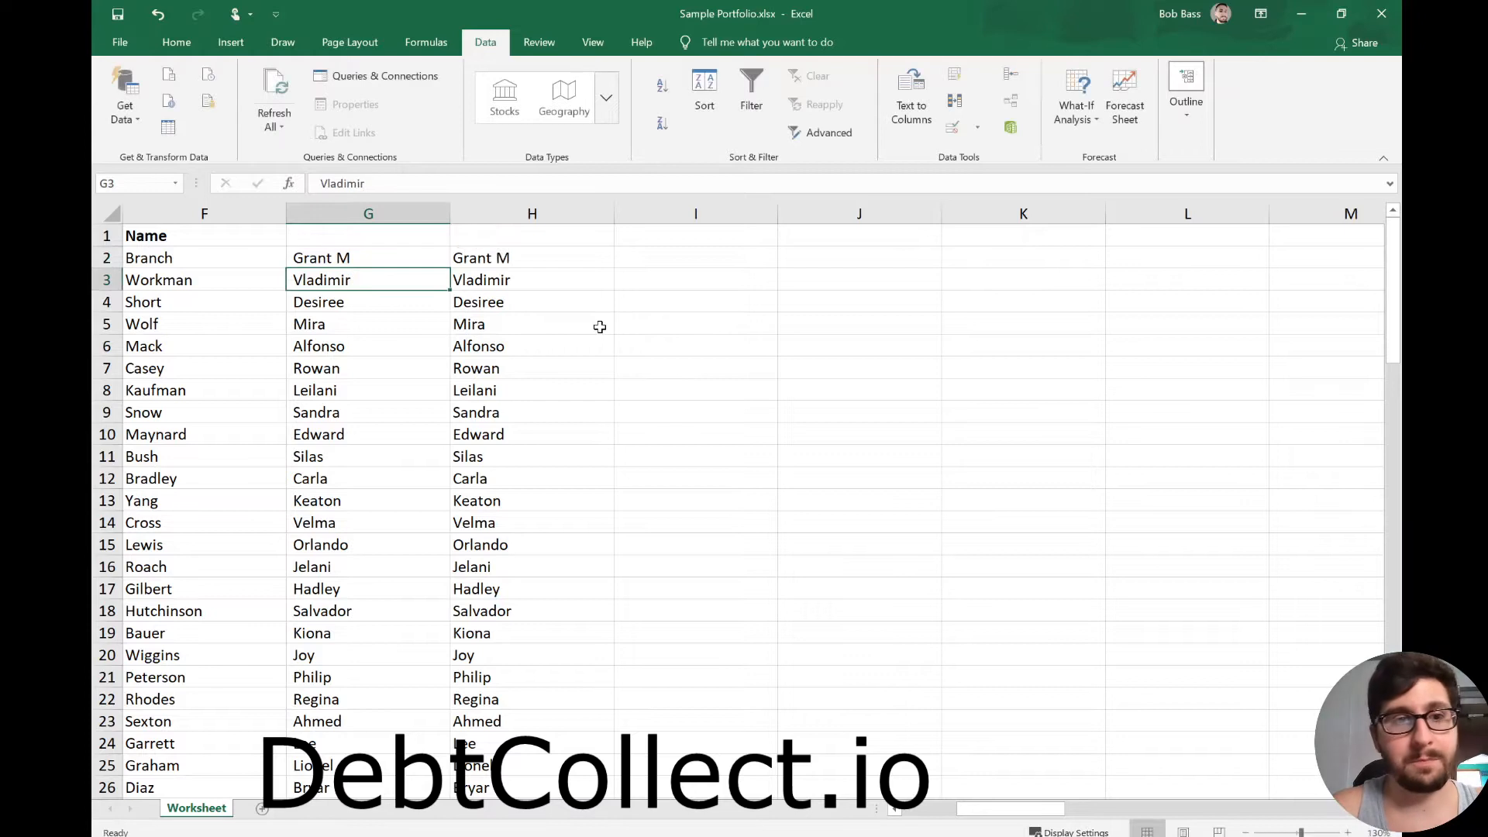
- Delete the TRIM formula column H and split column G with Text to Columns, adding the space as a delimiter
right_click(504, 217)
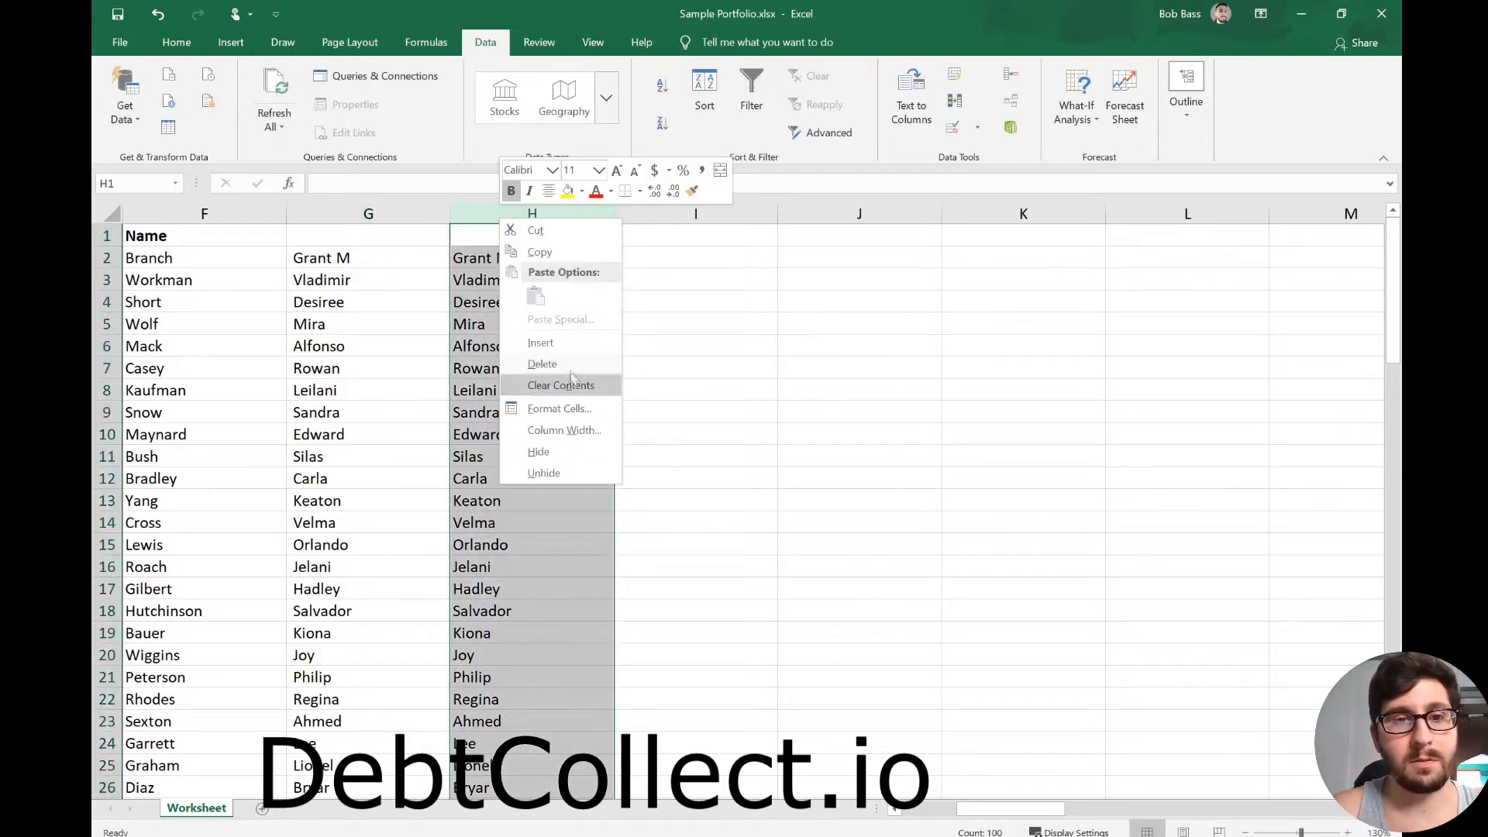
left_click(546, 364)
left_click(369, 213)
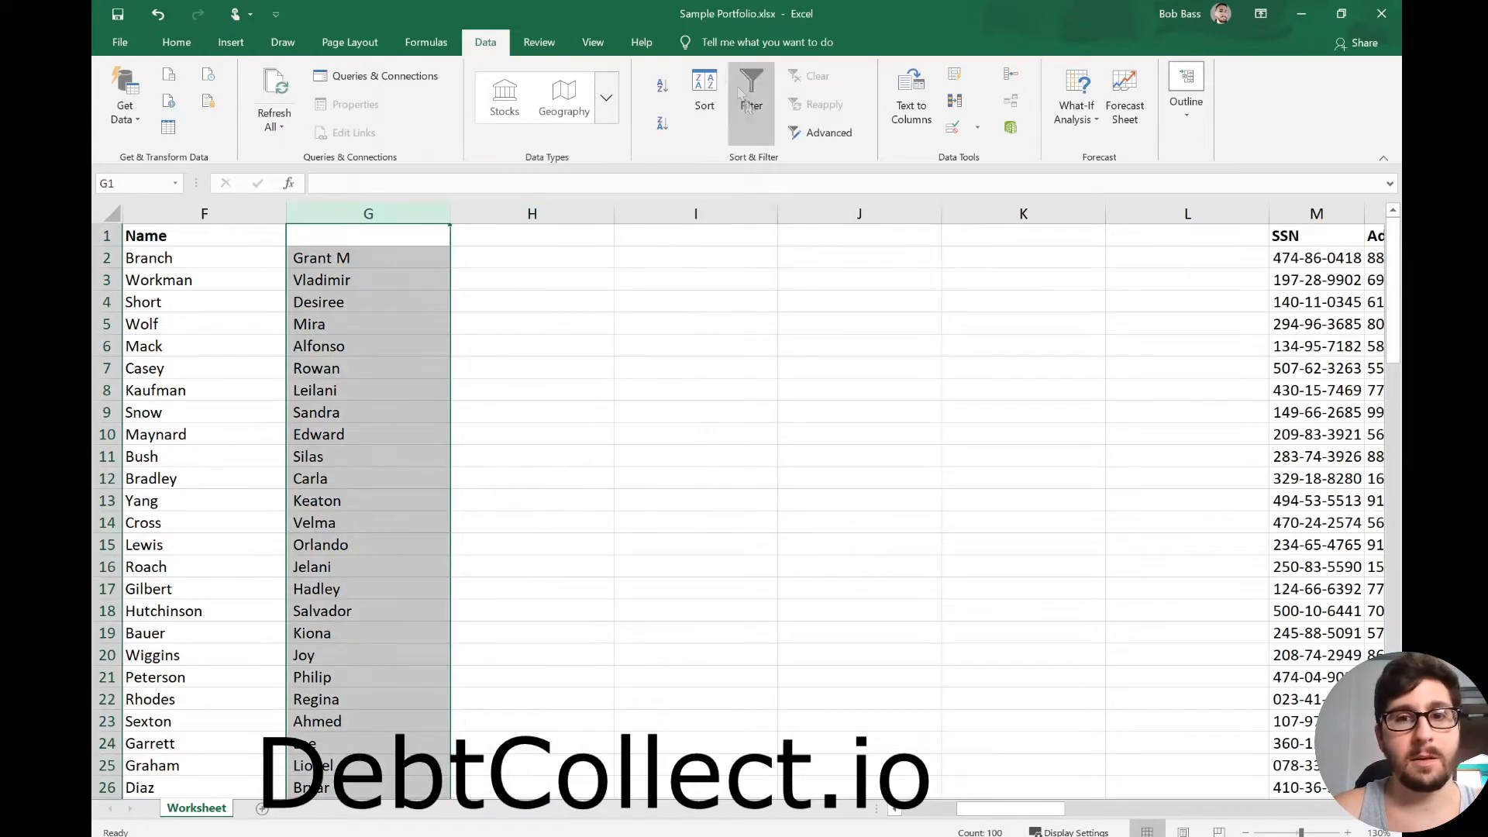
left_click(900, 93)
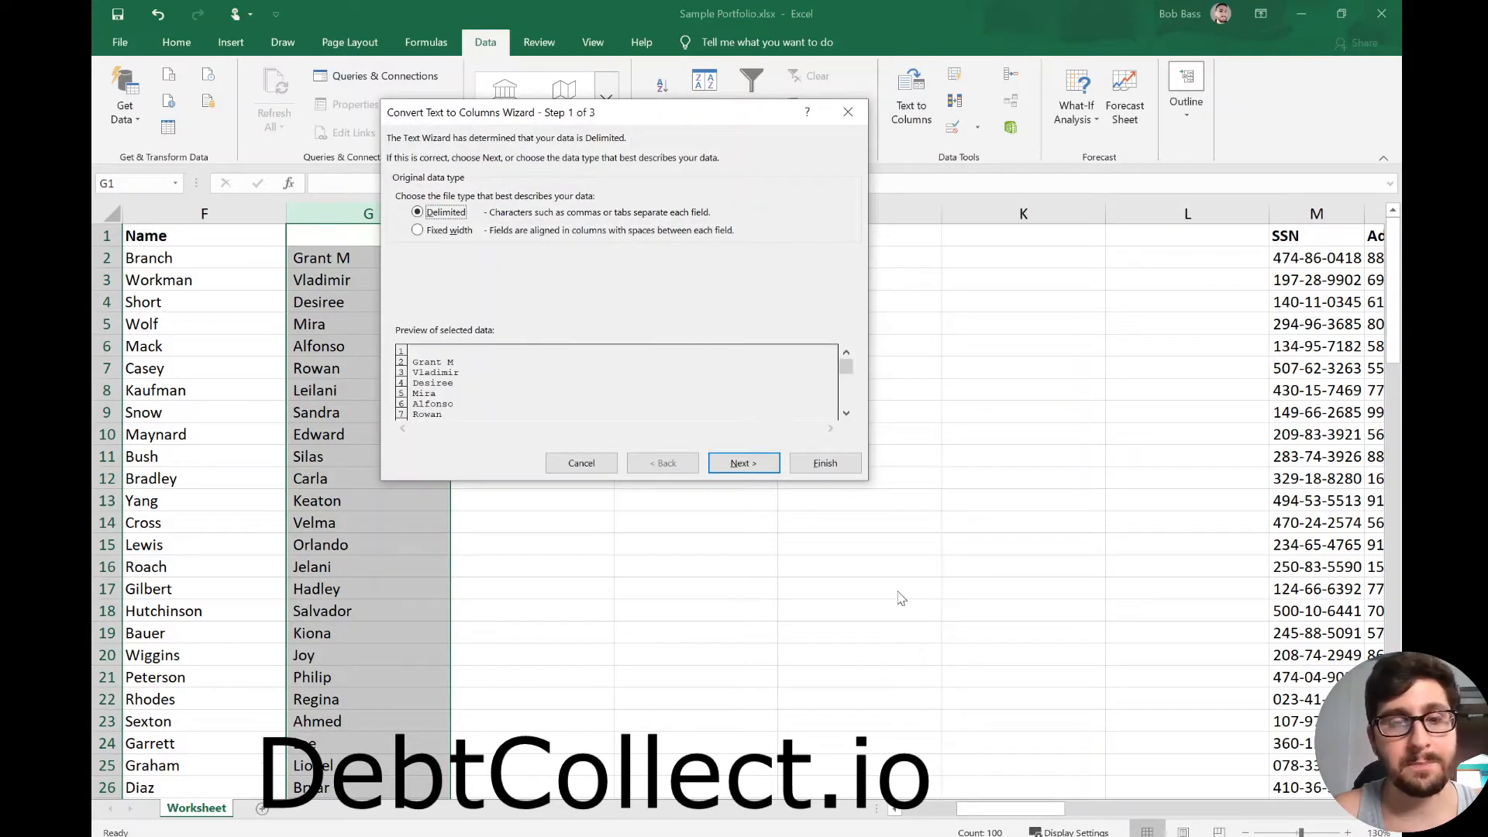
left_click(743, 463)
left_click(401, 234)
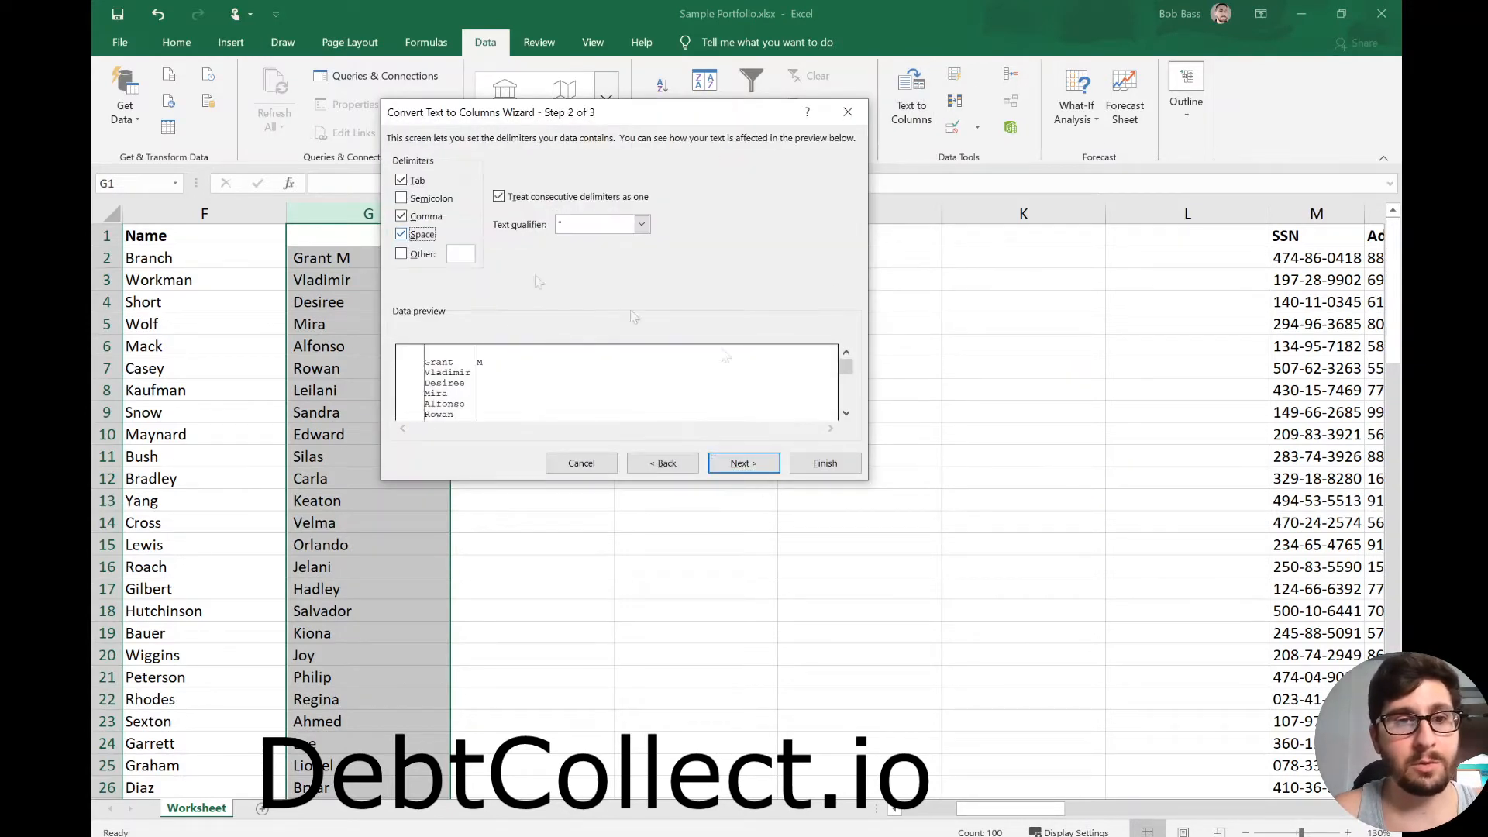
left_click(824, 463)
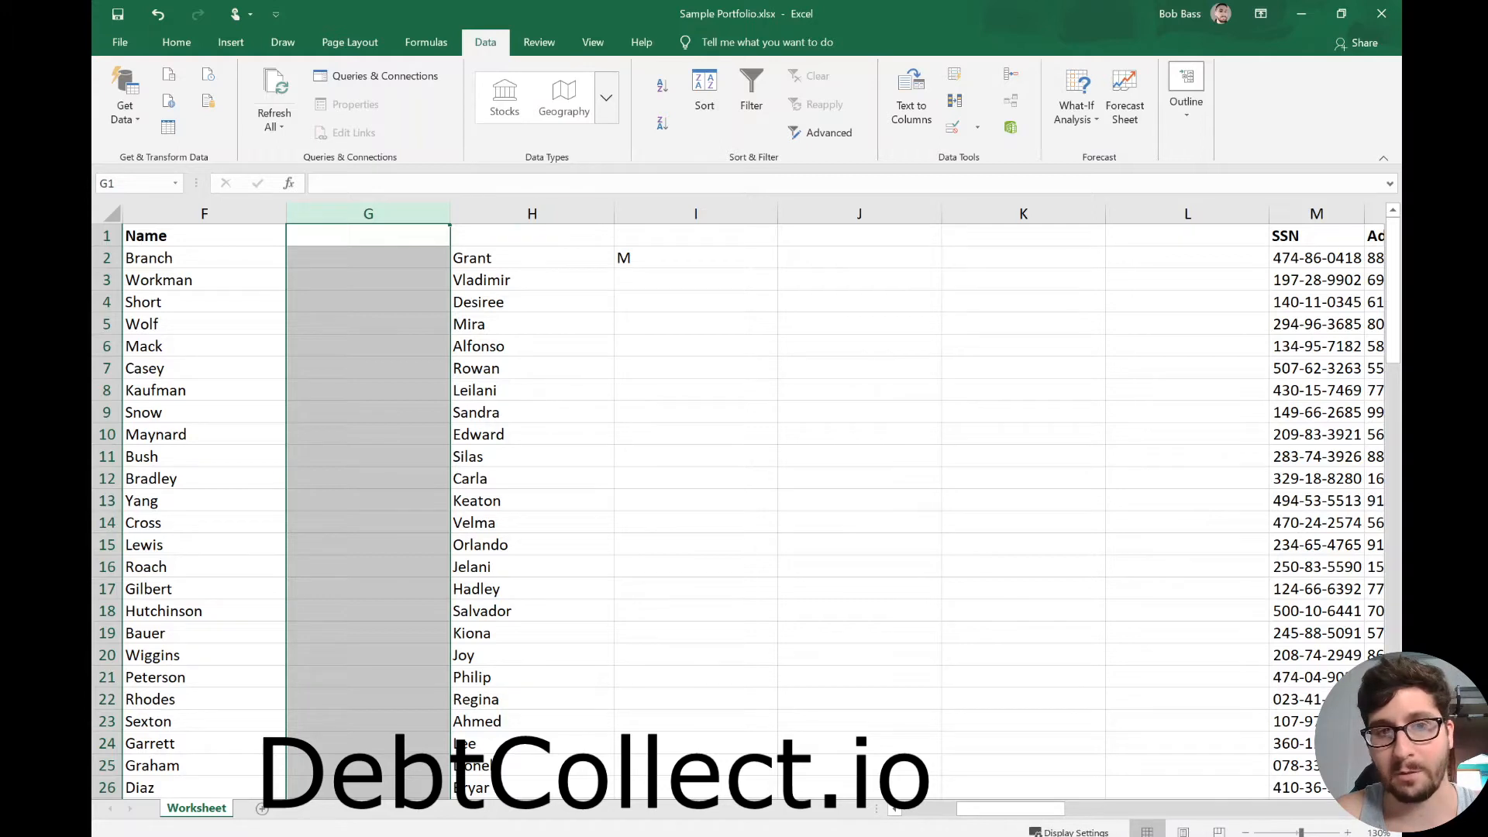
- Delete the empty column G between the last names and the first names
left_click(511, 204)
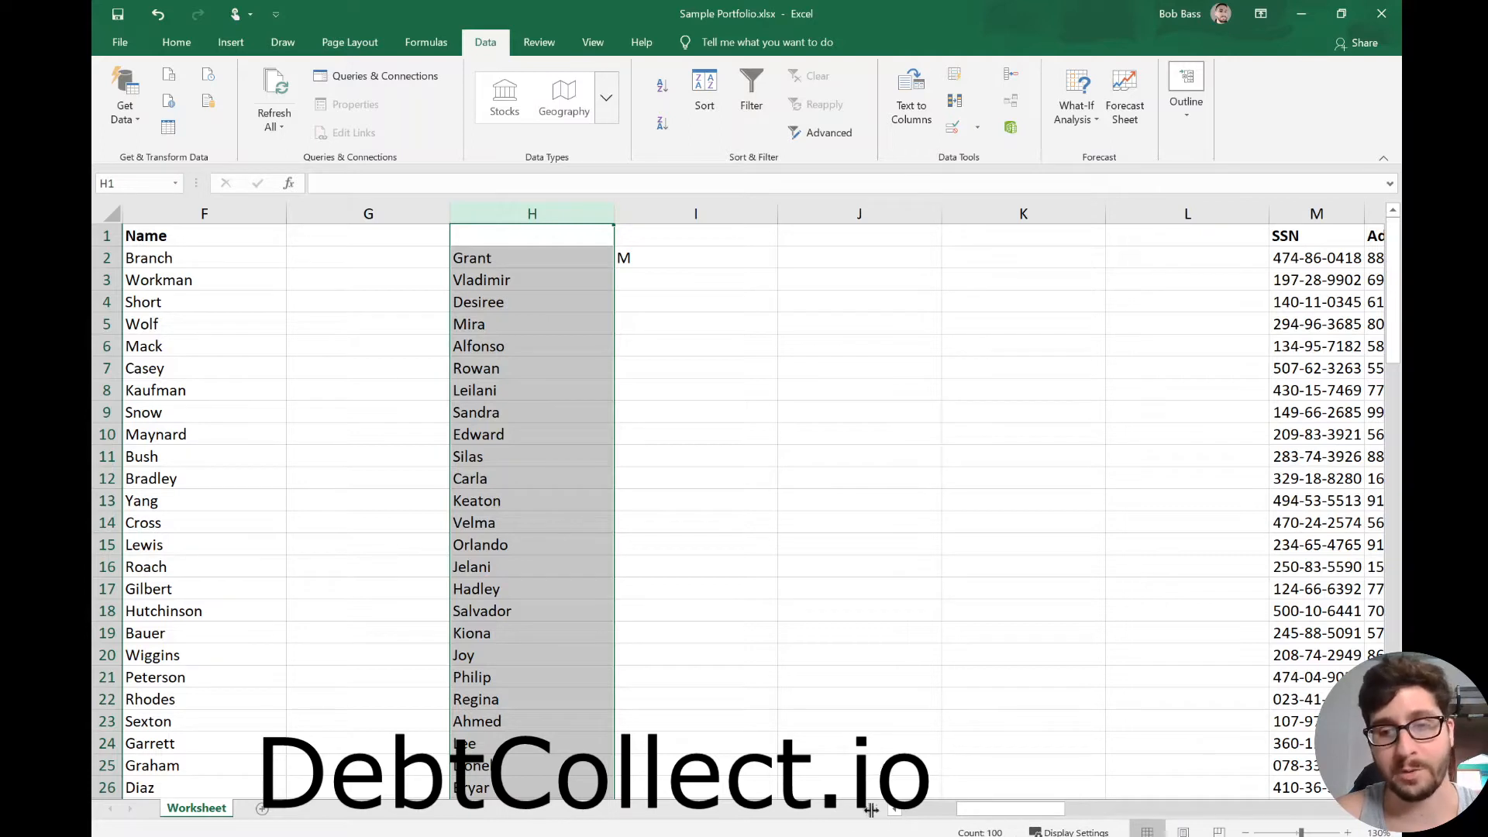
left_click(367, 217)
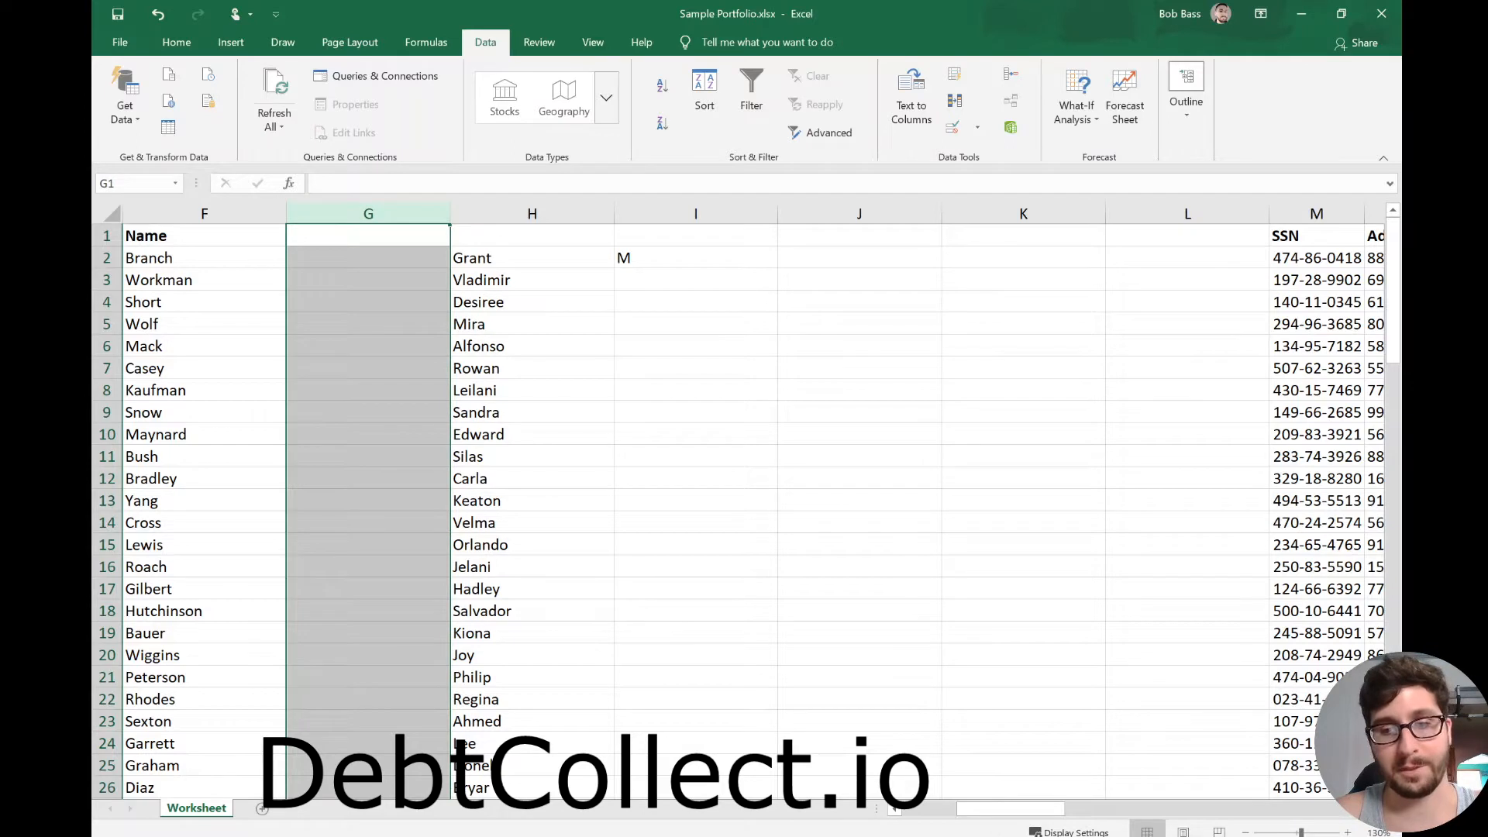
right_click(361, 218)
left_click(417, 373)
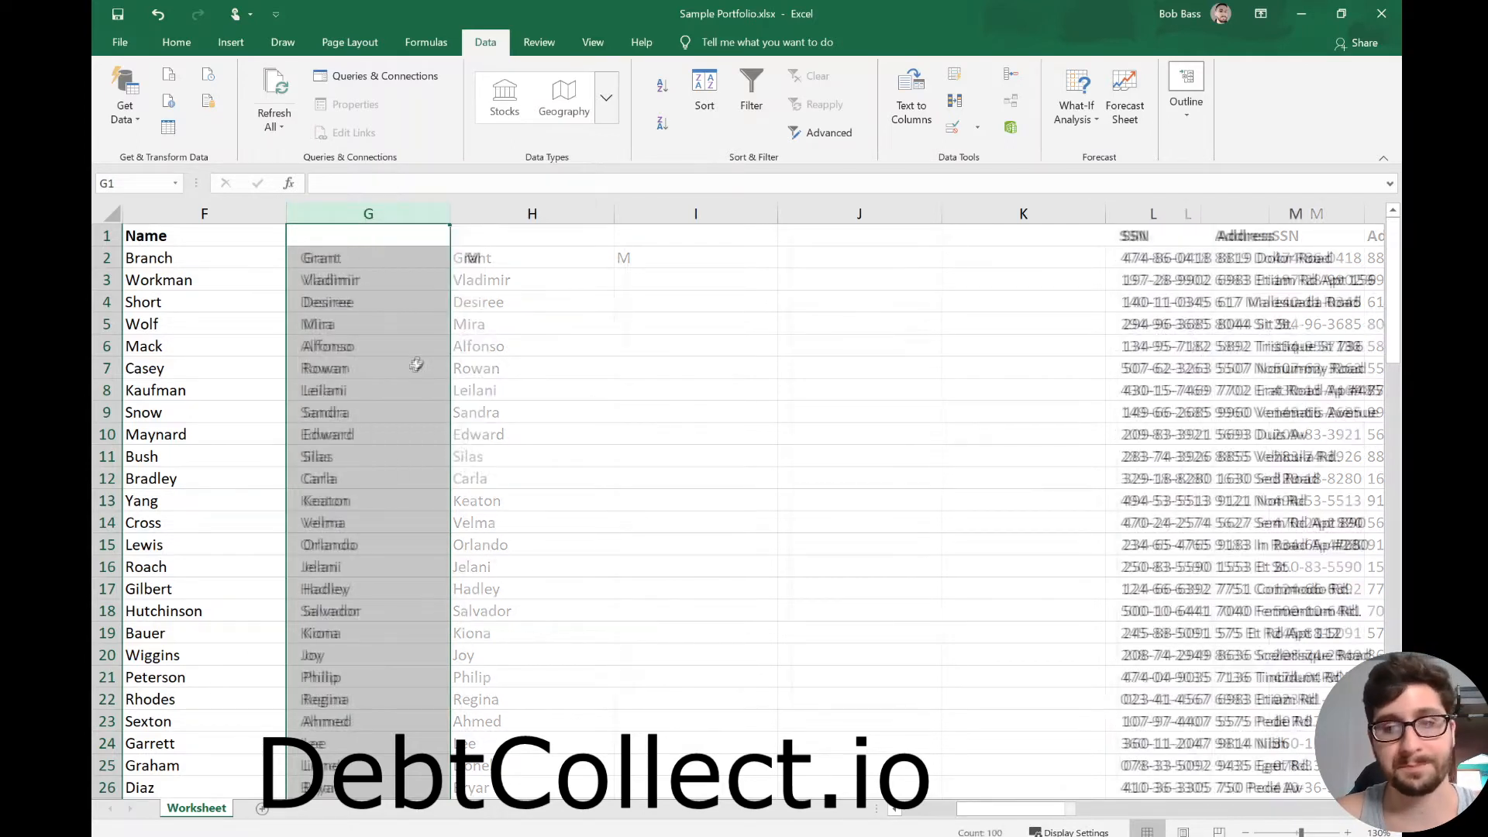
left_click(695, 323)
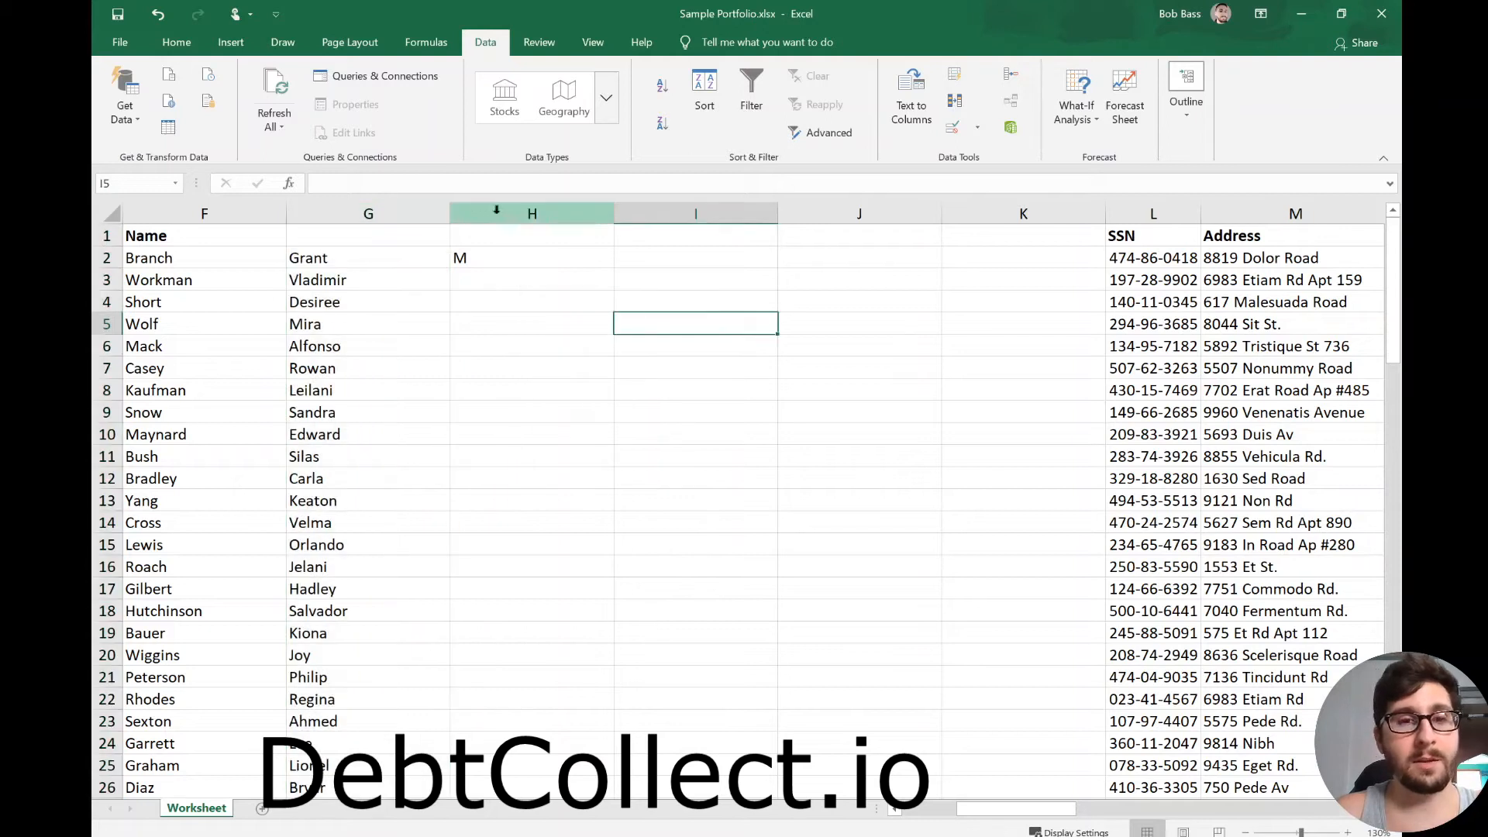
- Delete columns H through K, removing the middle initial and the blank columns before SSN
left_click(532, 214)
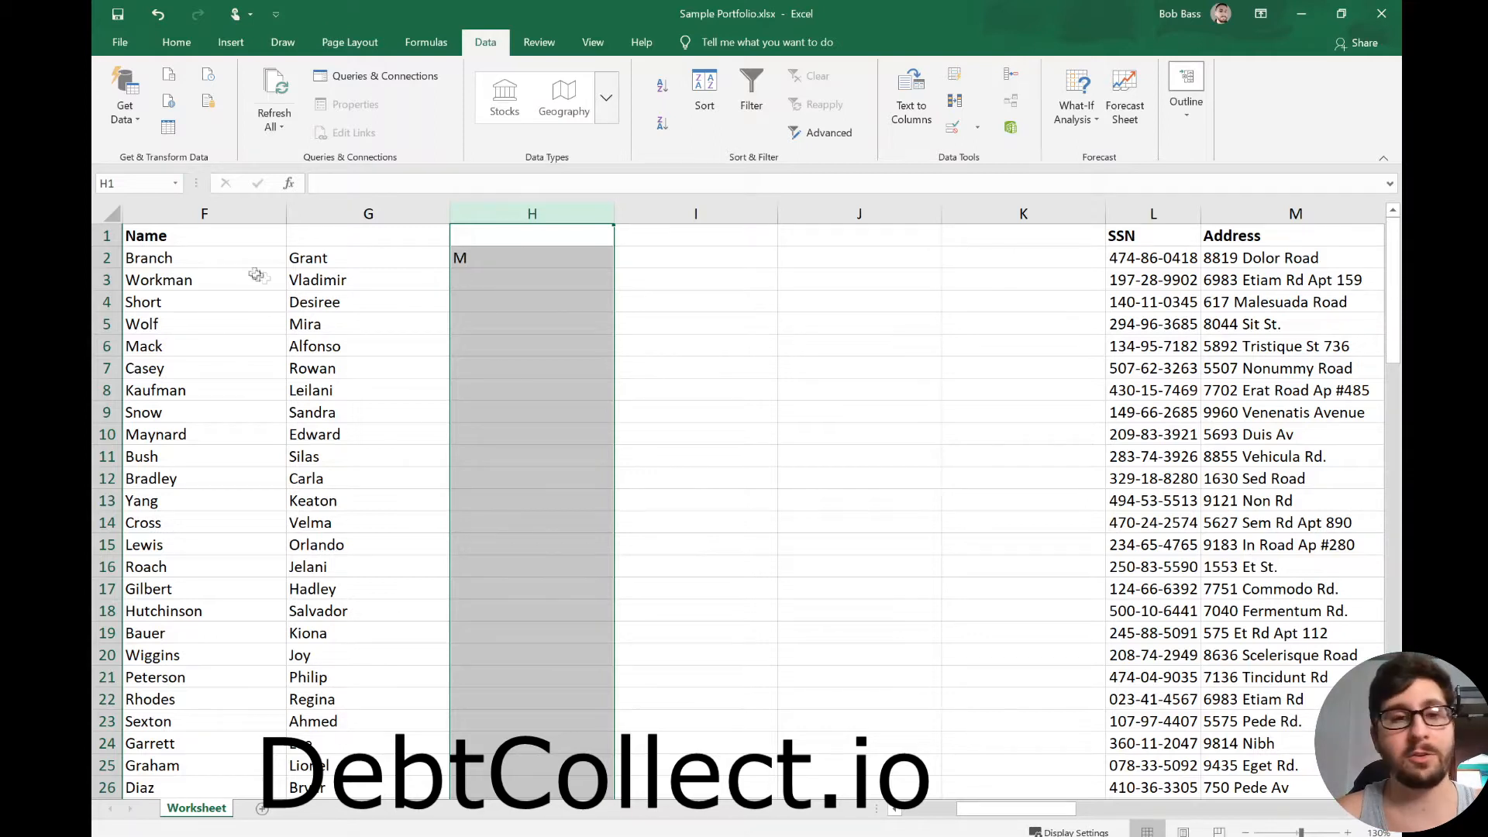
left_click(535, 325)
left_click(506, 207)
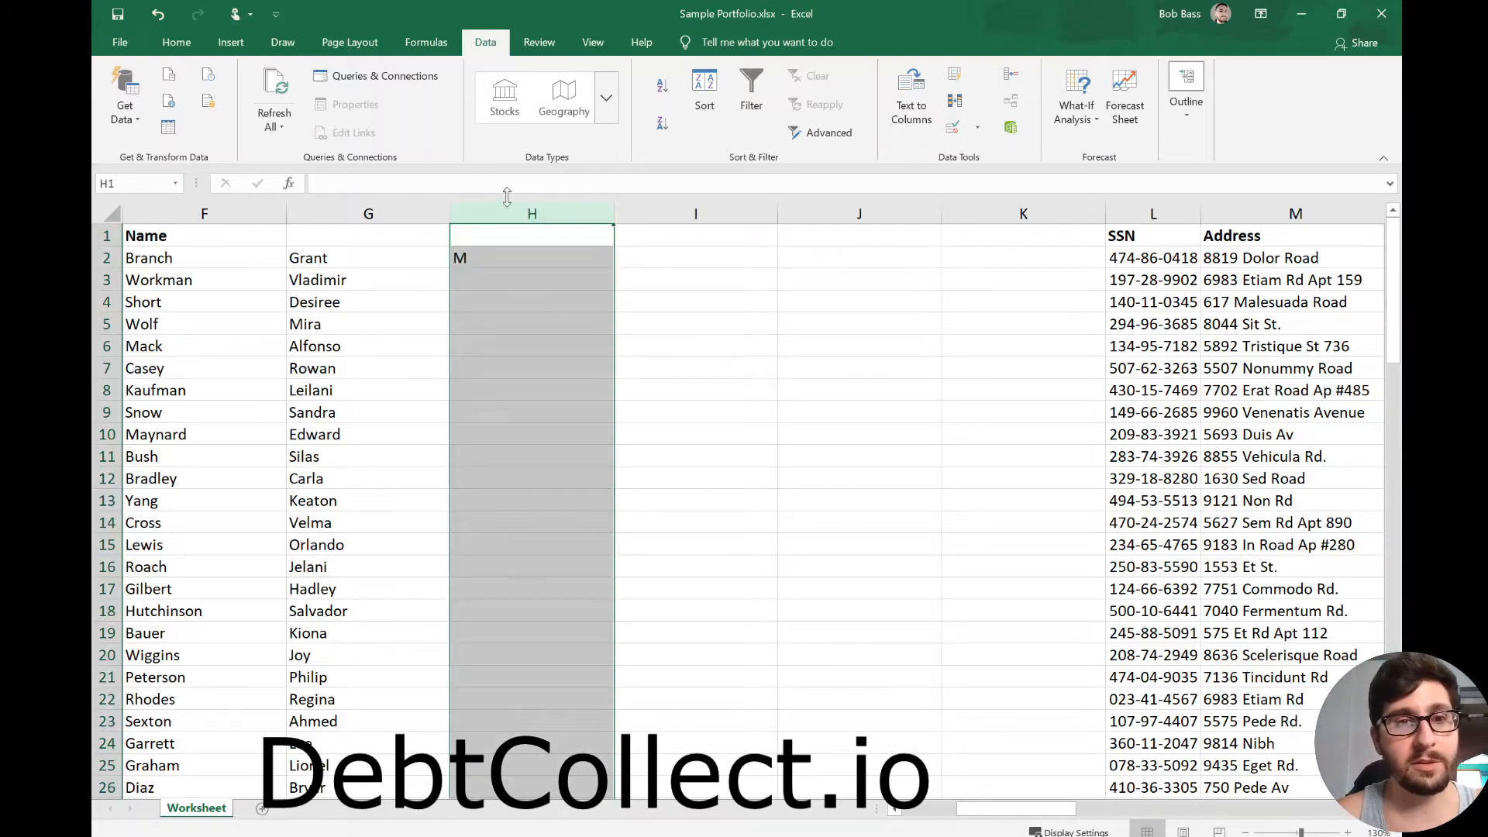
left_click_drag(506, 206, 1015, 216)
right_click(1016, 217)
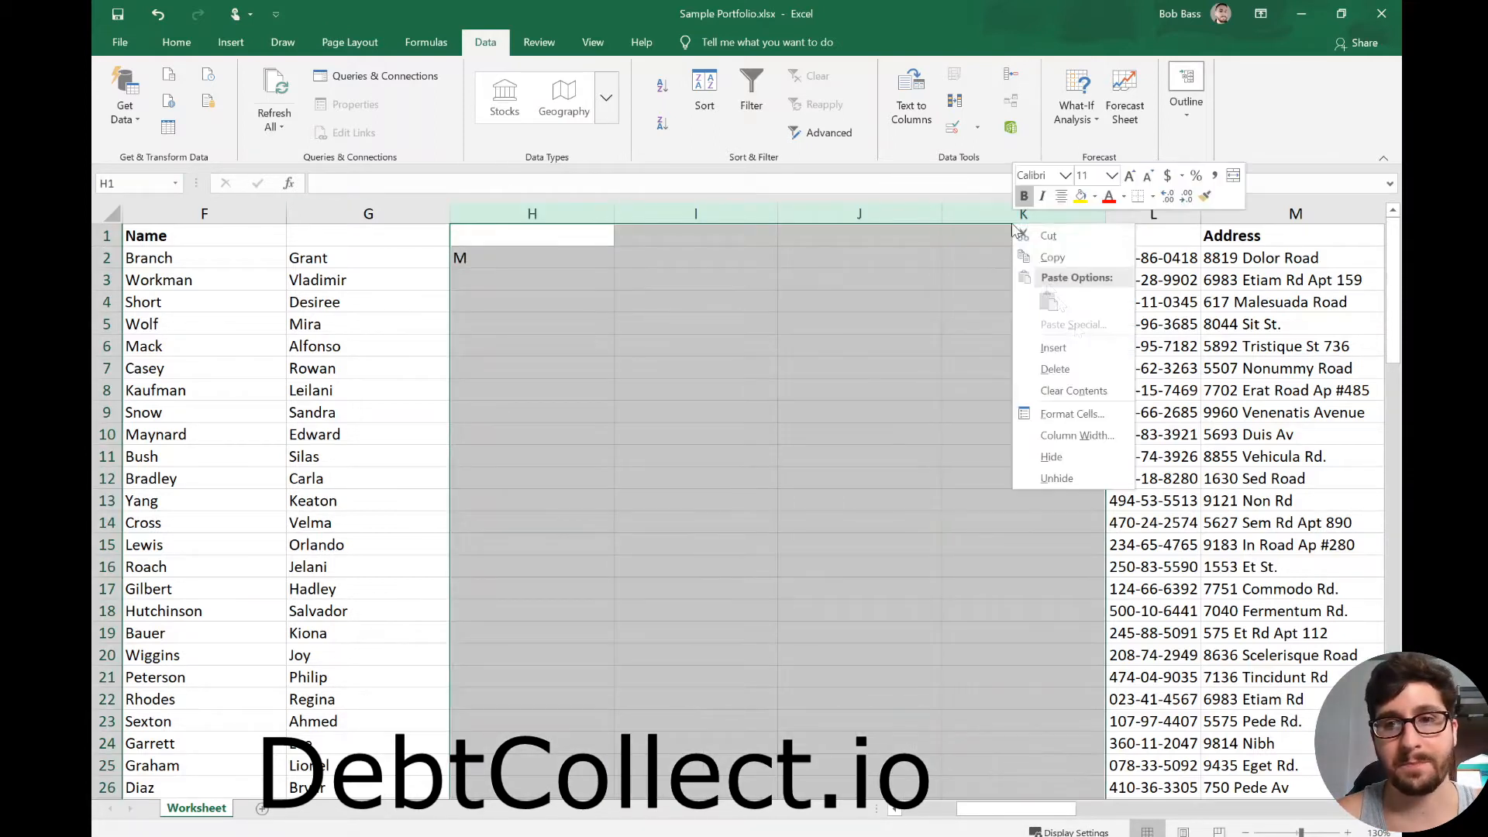
left_click(1107, 378)
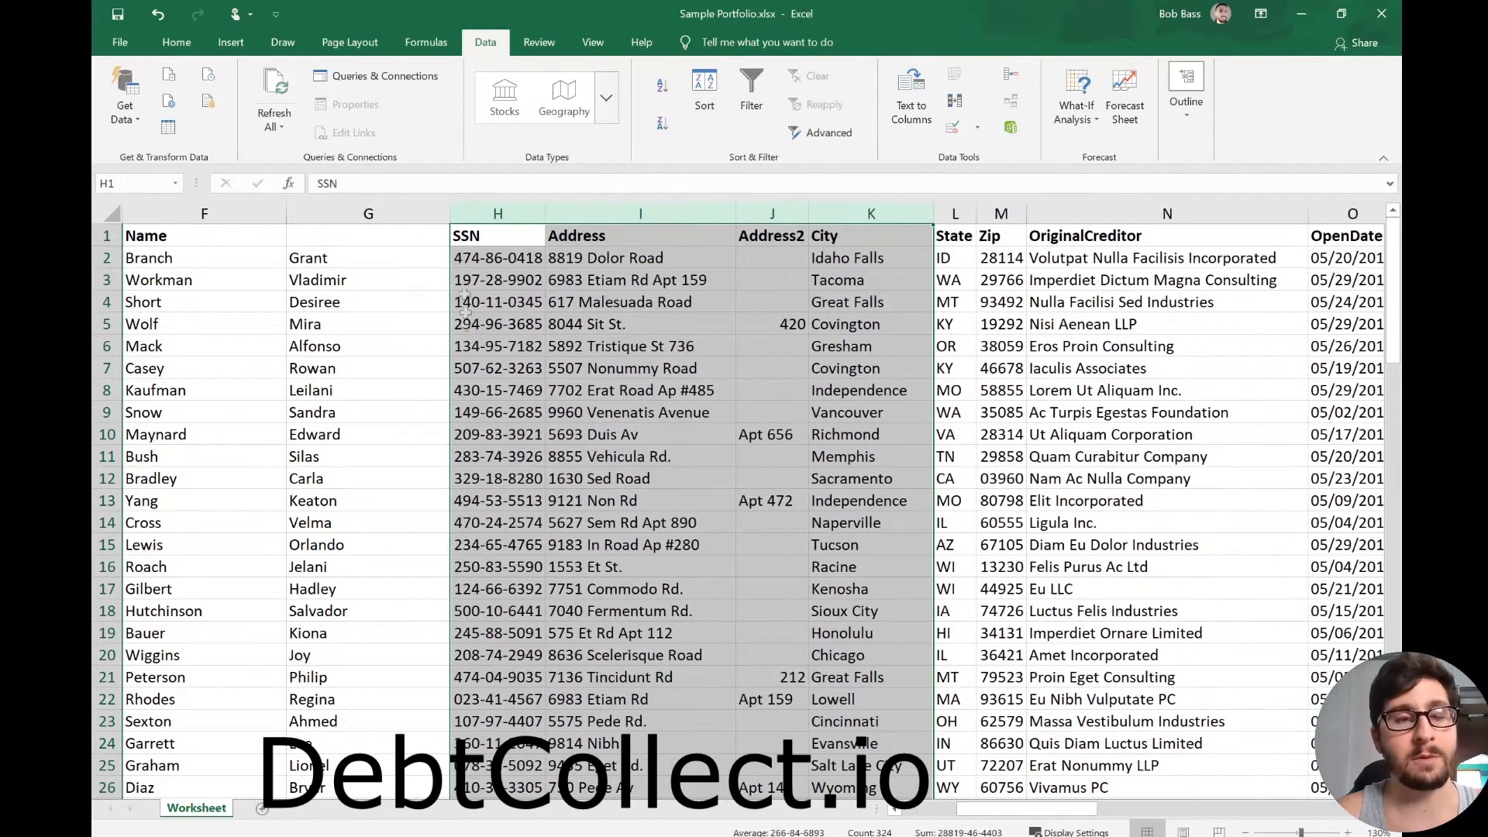
left_click(375, 238)
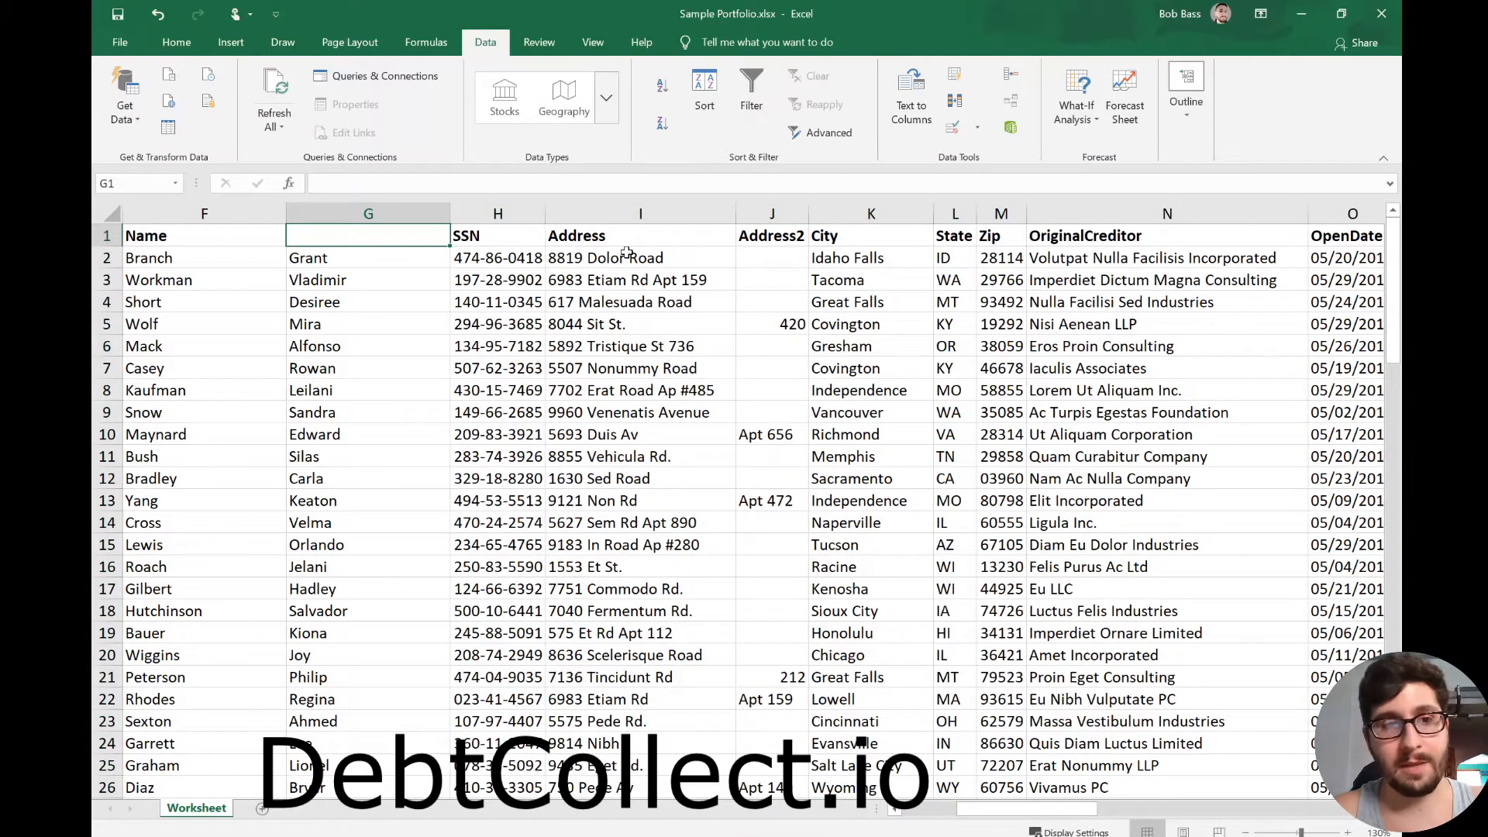
- Enter the header FirstName in G1 and change the header in F1 to LastName
type("FirstName")
key("Left")
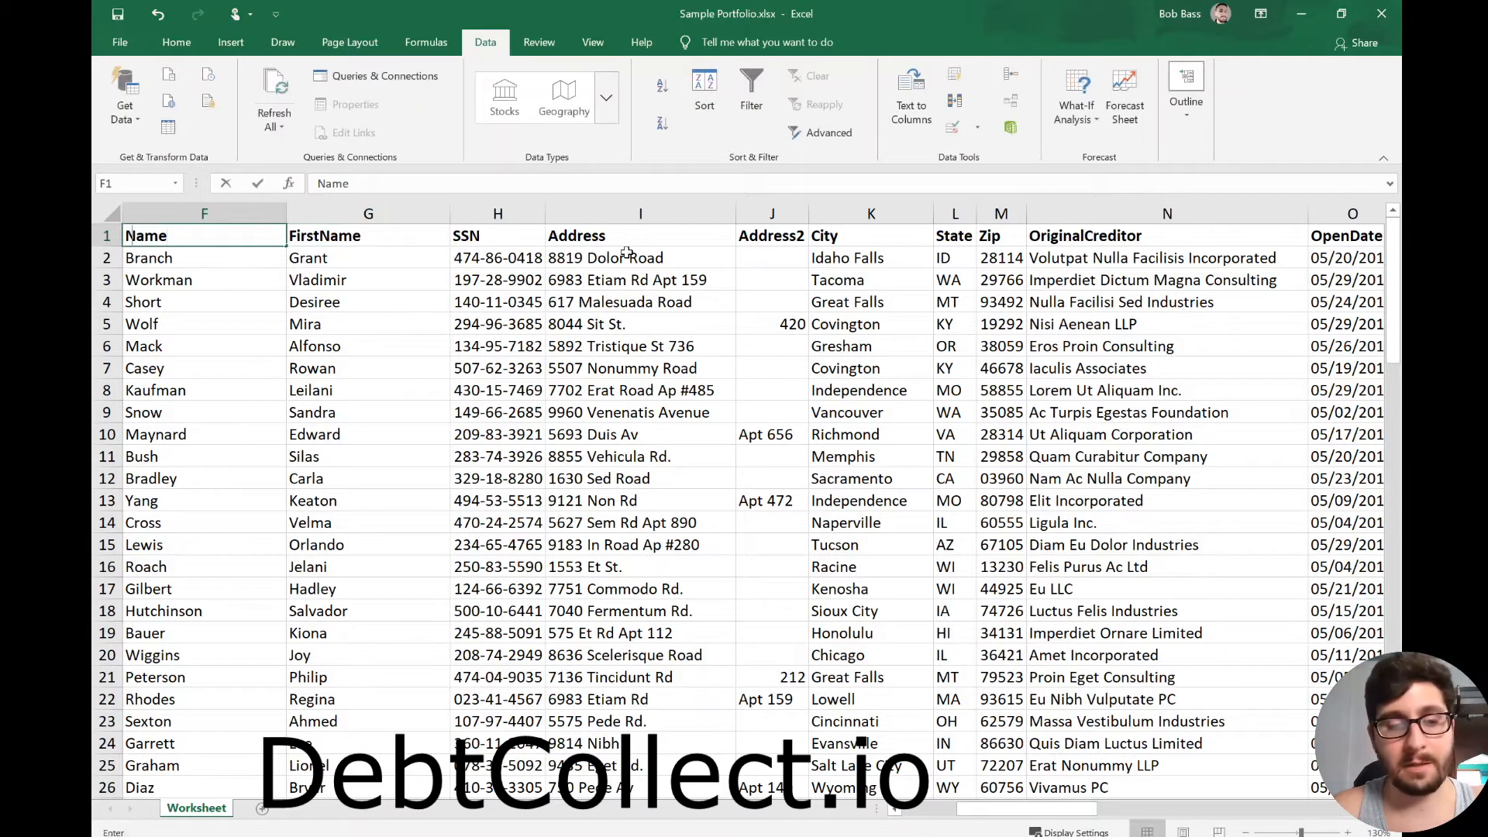
type("LastName")
left_click(597, 396)
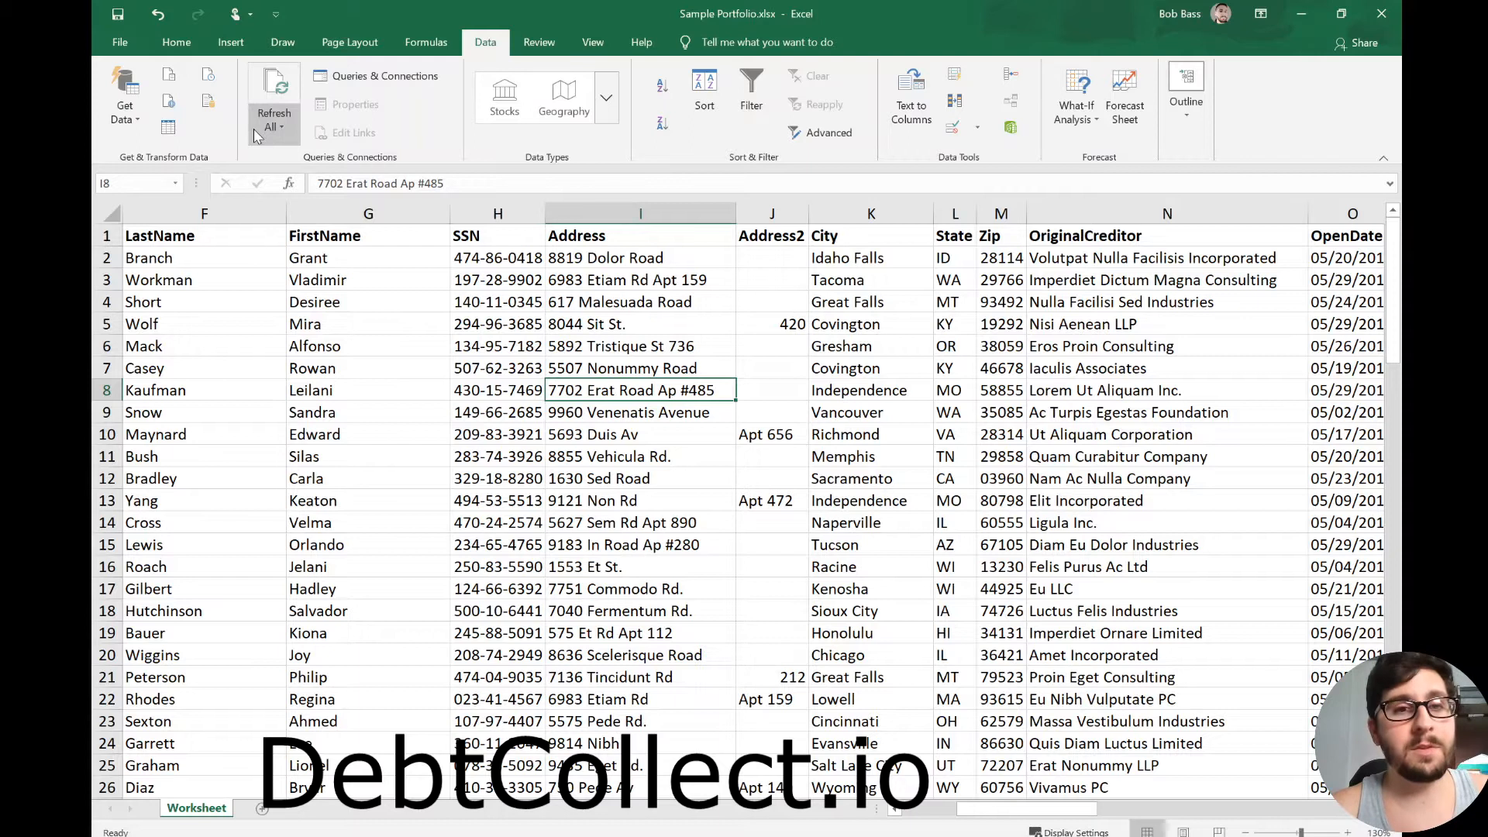
left_click(300, 235)
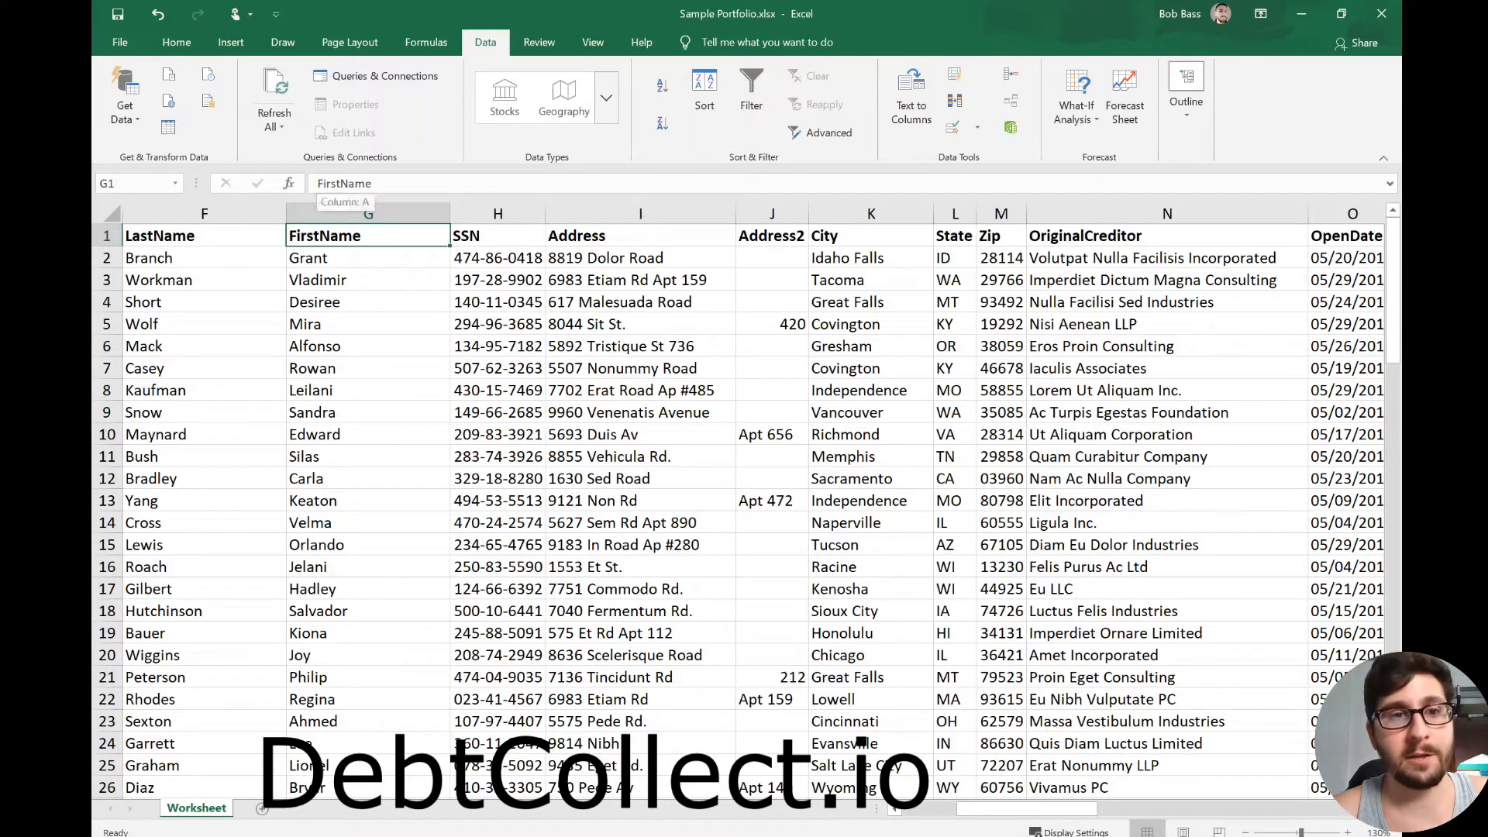
left_click(344, 183)
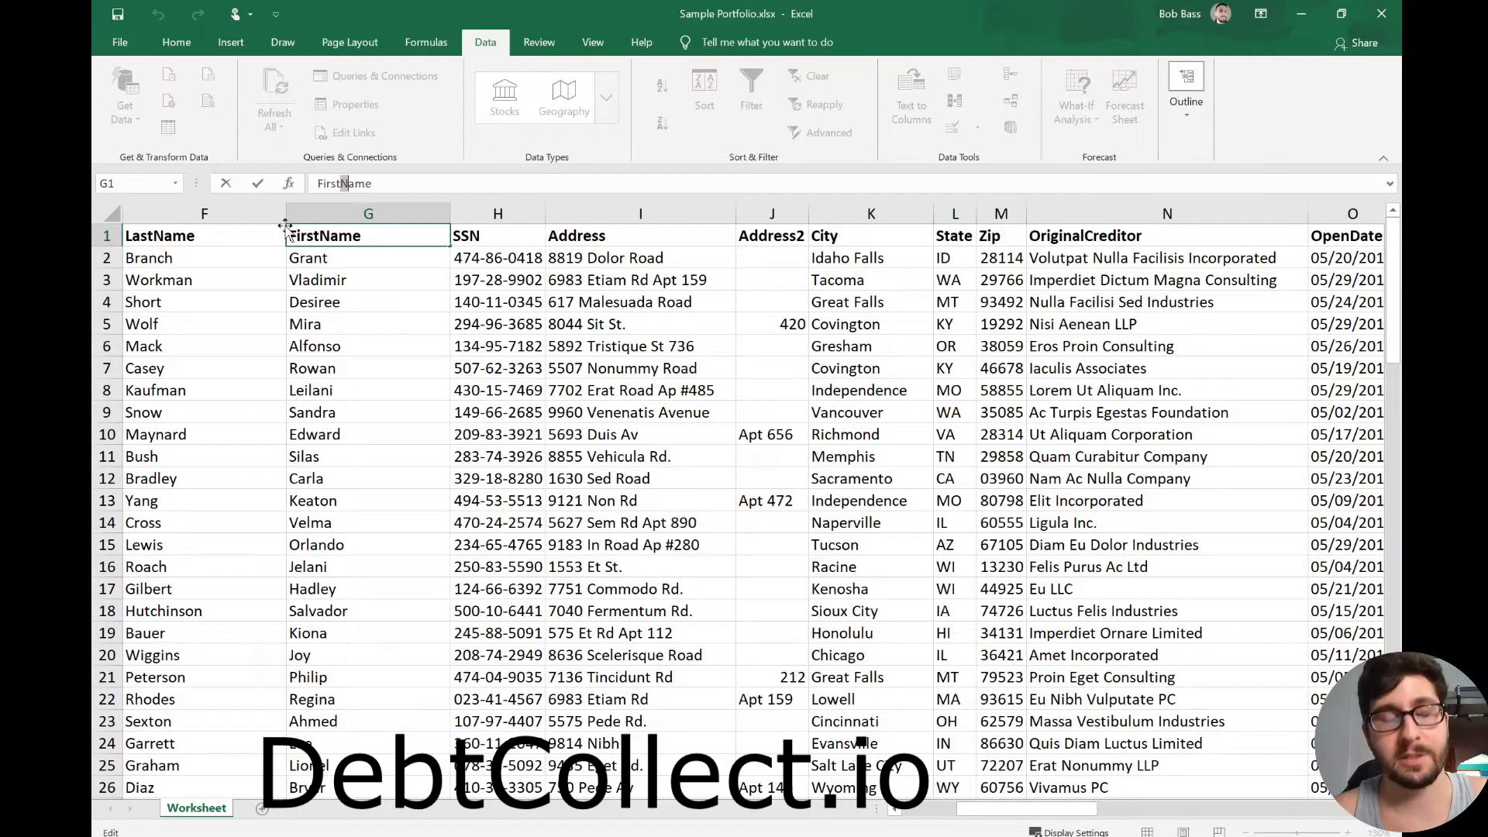
left_click(527, 342)
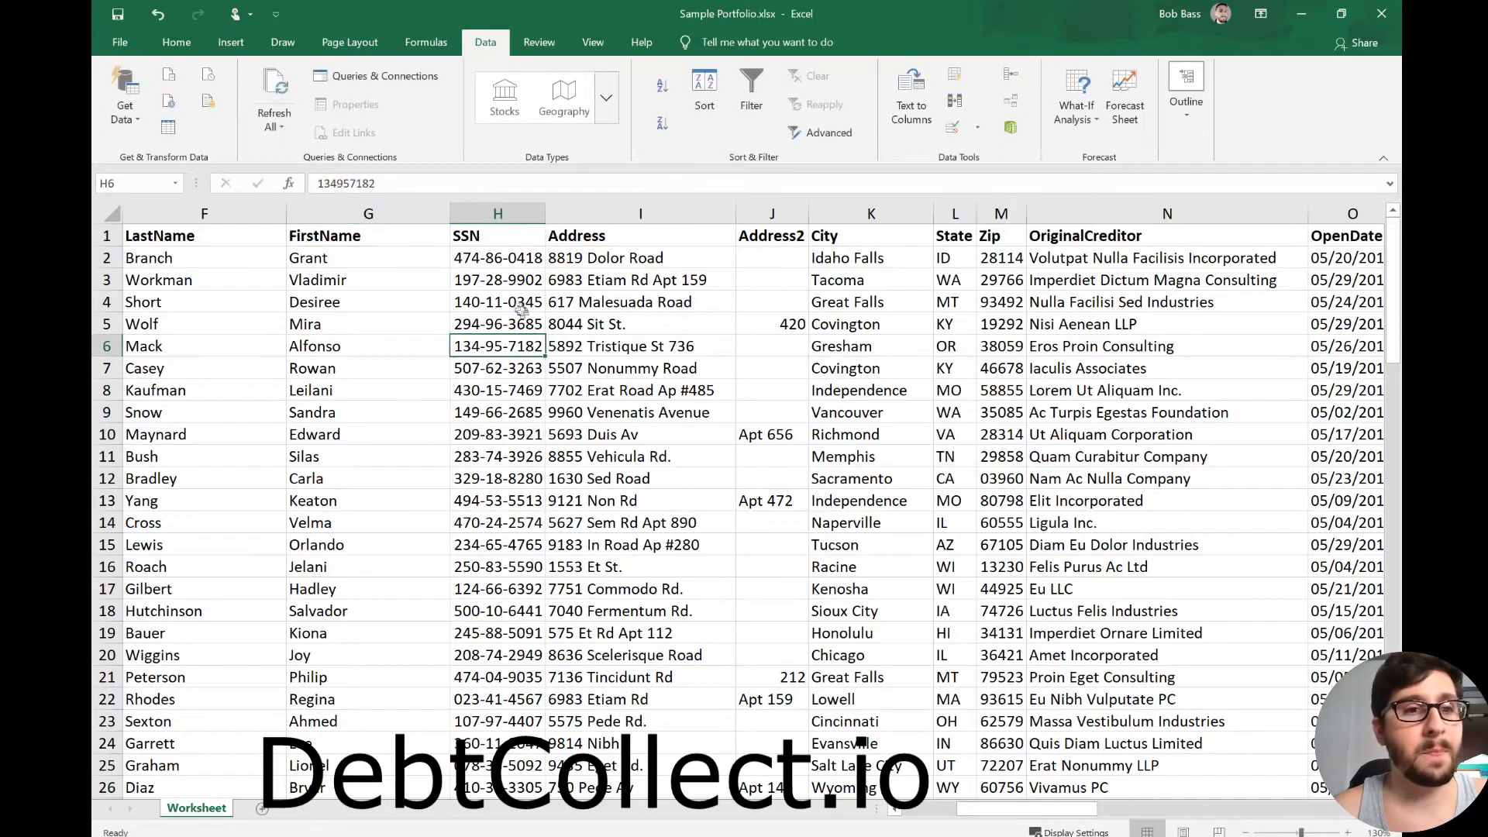
- Move the FirstName column G in front of the LastName column F
right_click(332, 214)
left_click(374, 231)
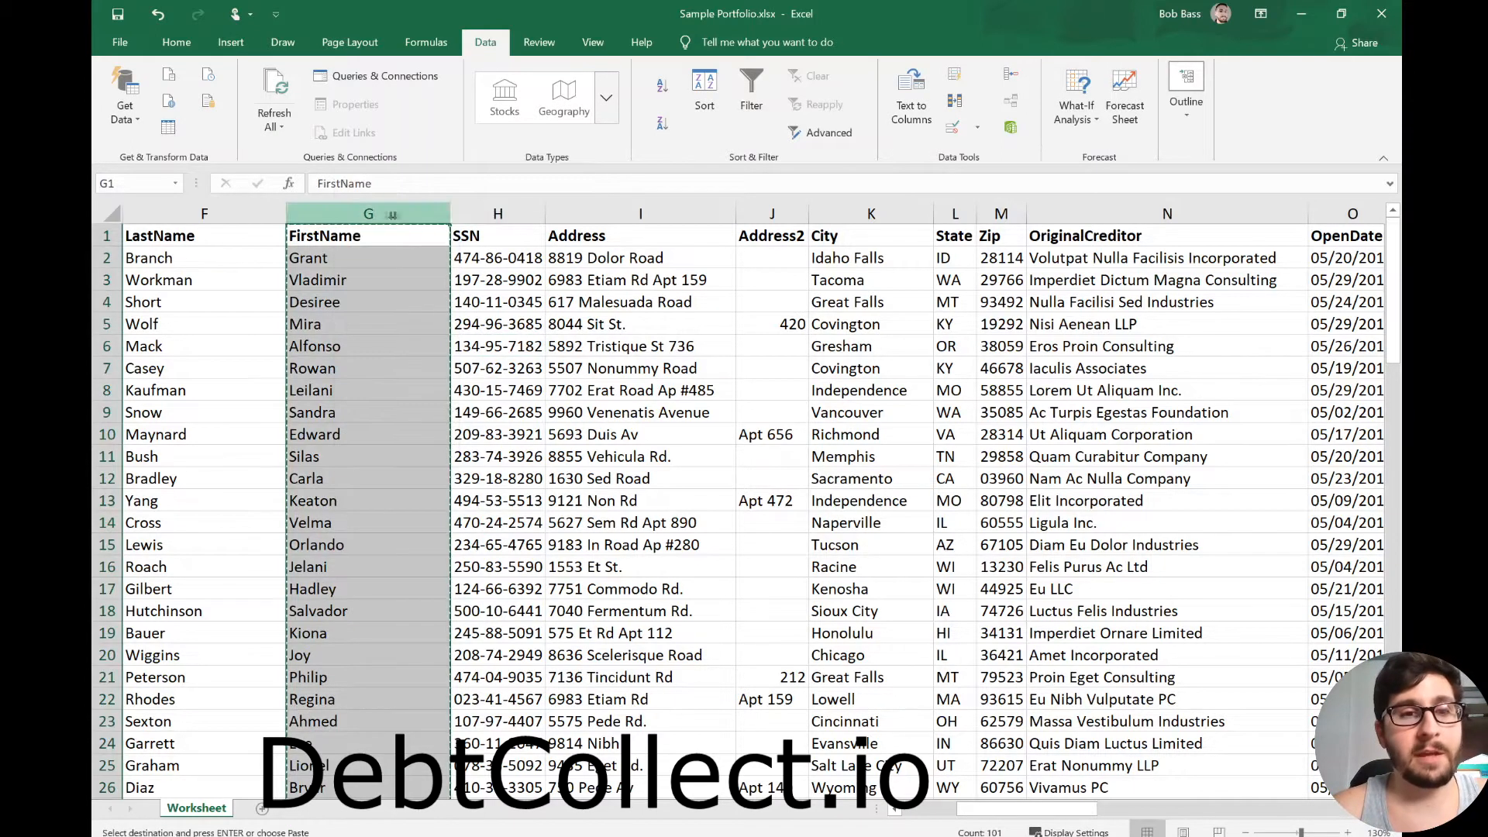
right_click(193, 213)
left_click(254, 330)
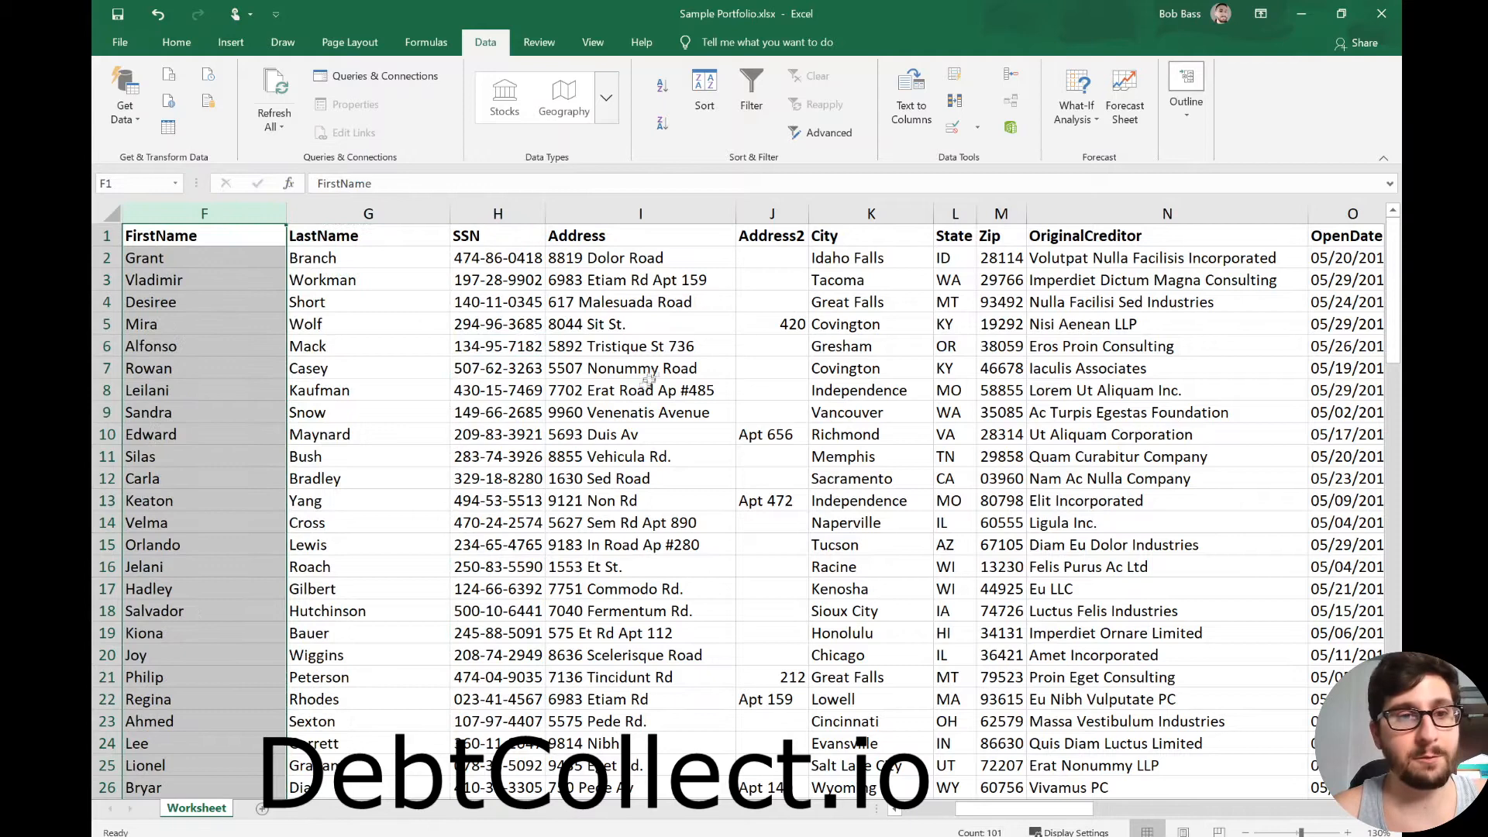
left_click(333, 302)
- Delete the duplicate FirstName and LastName columns F and G before SSN
left_click_drag(1029, 810, 986, 811)
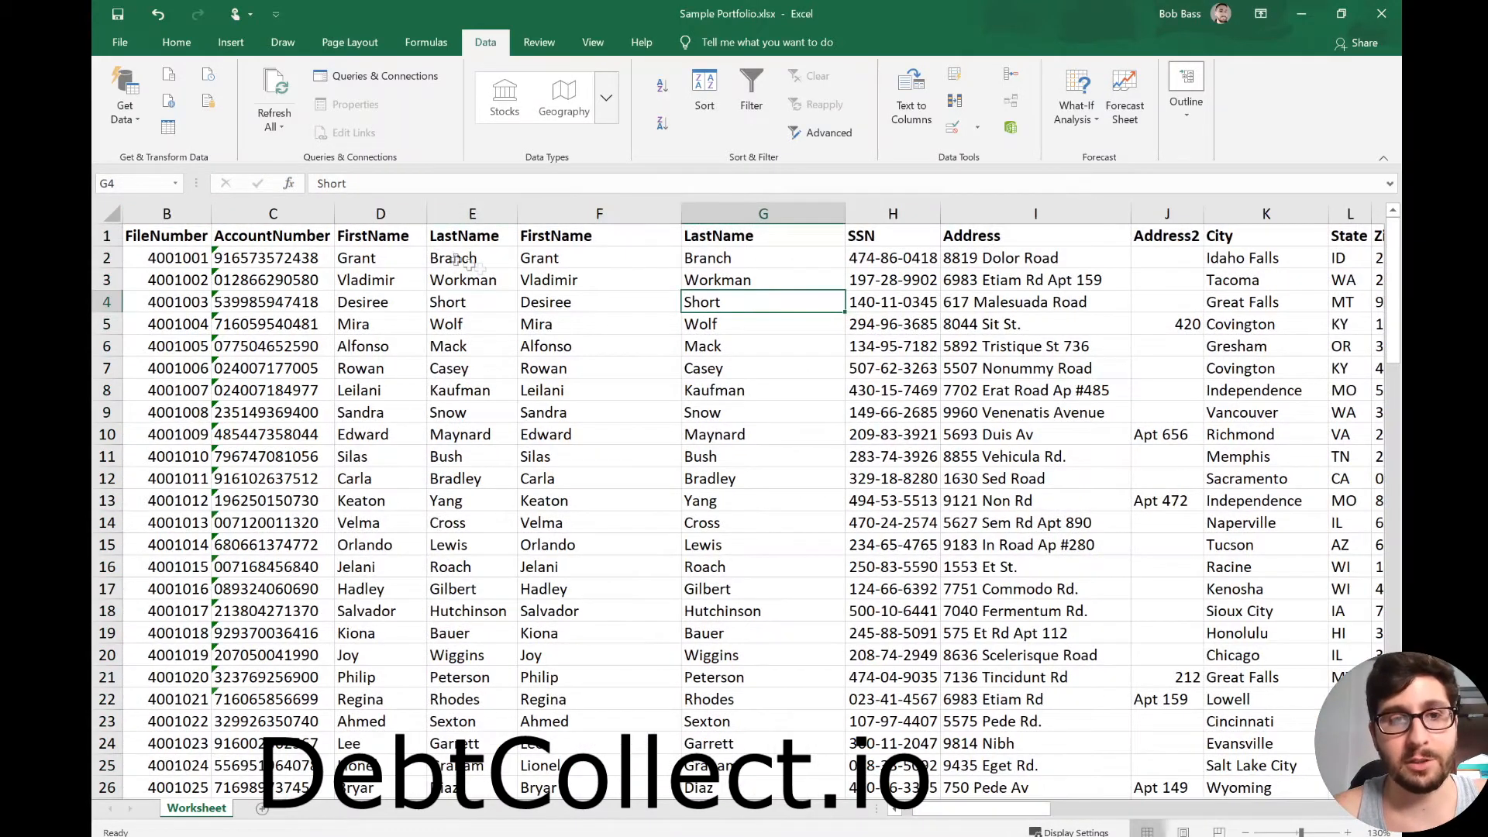
left_click_drag(600, 214, 763, 213)
right_click(762, 214)
left_click(807, 353)
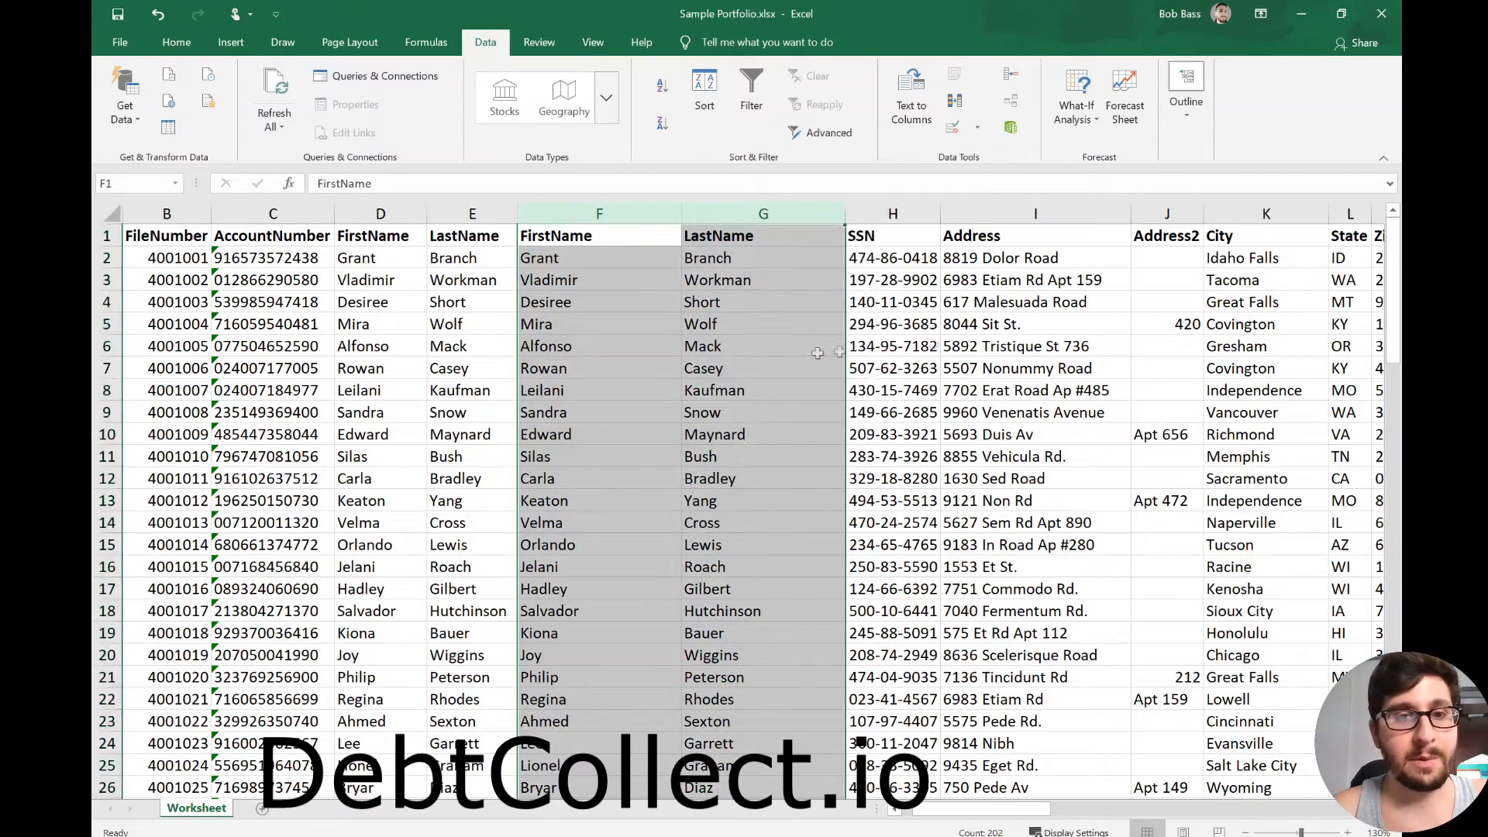
left_click(657, 319)
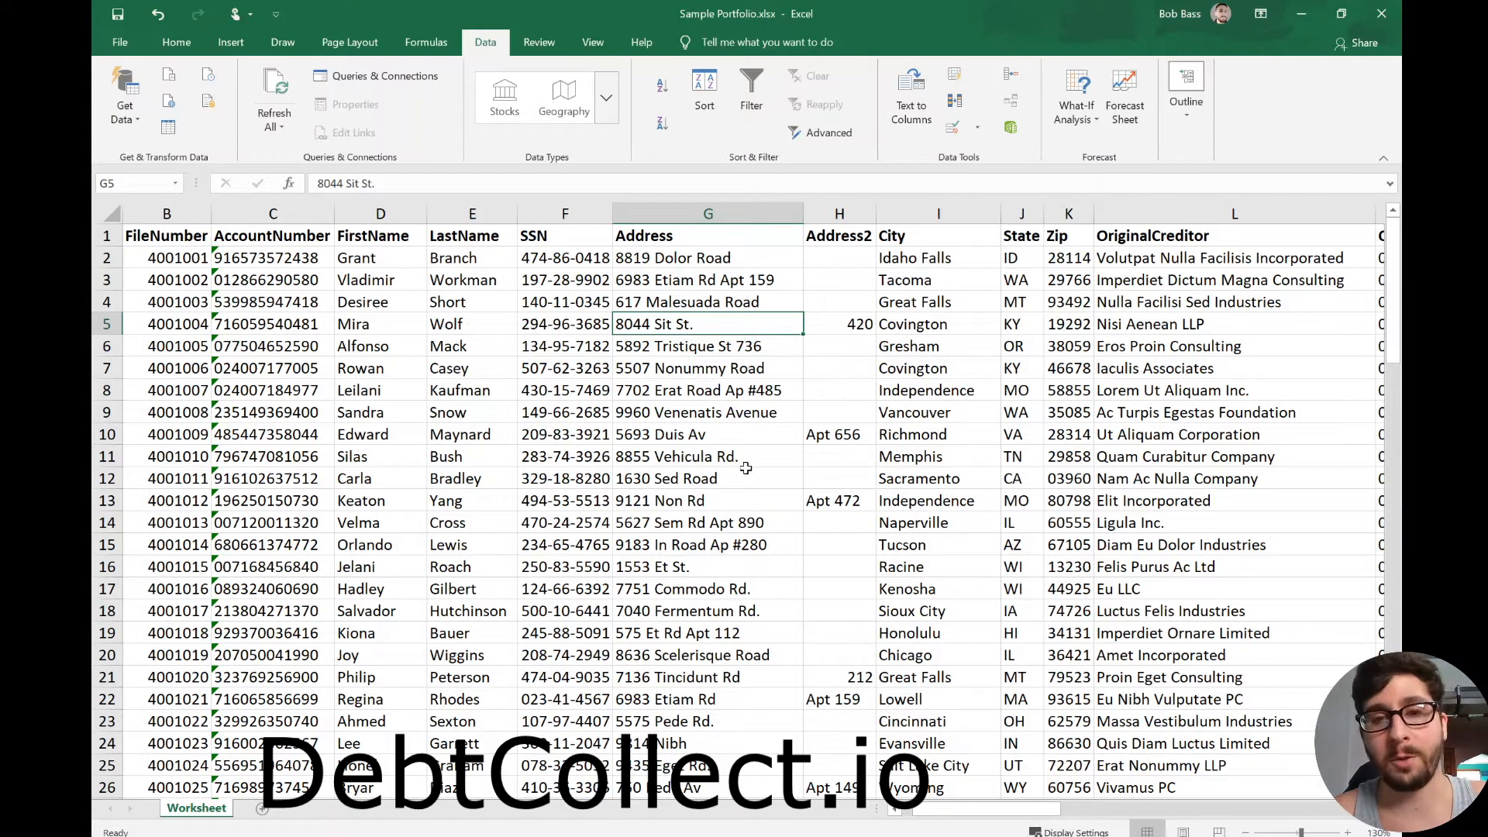
- Insert a blank column between Address2 and City
left_click(797, 264)
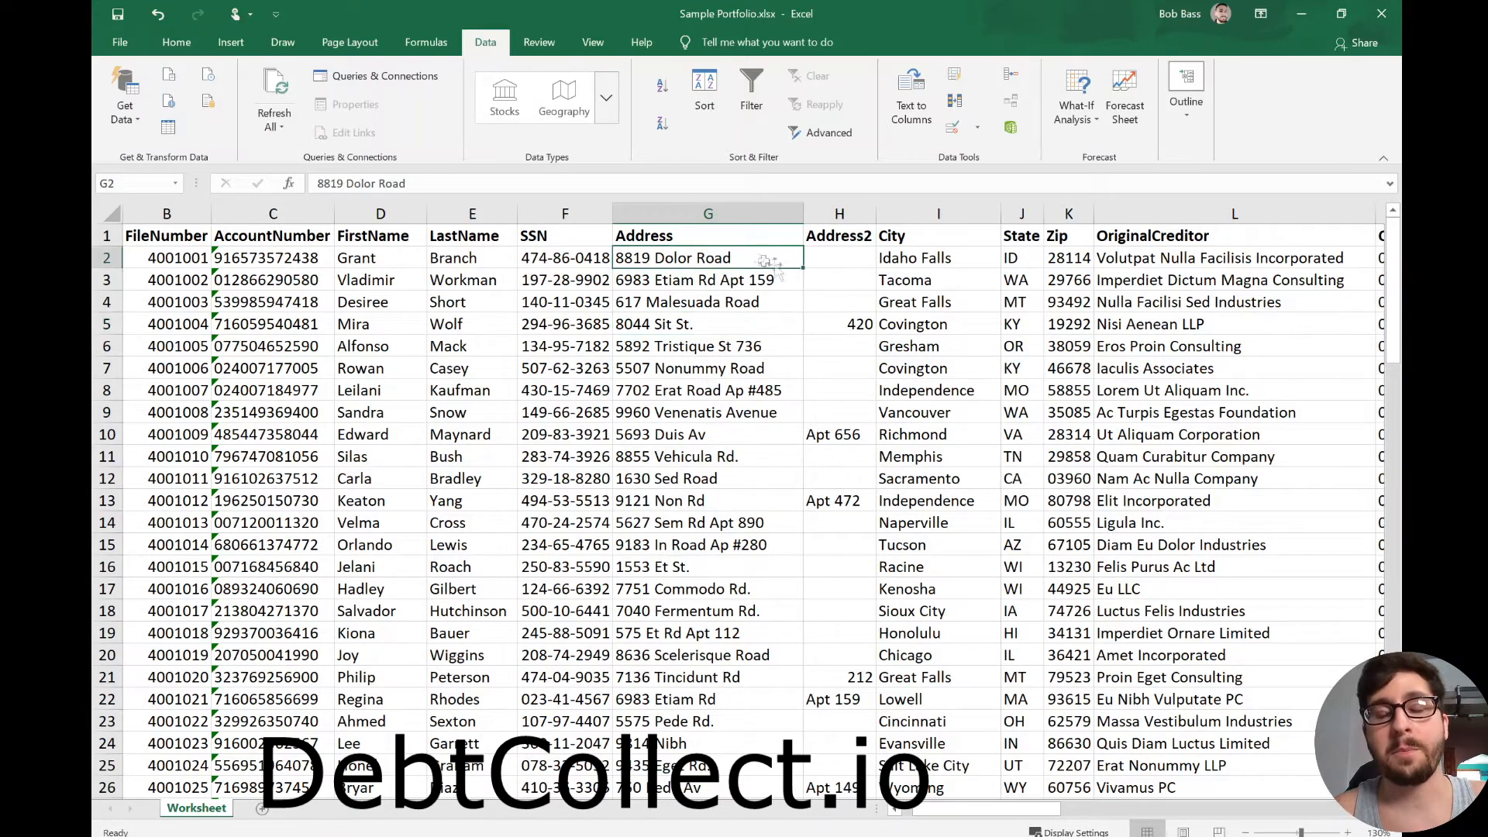
left_click(905, 214)
right_click(910, 217)
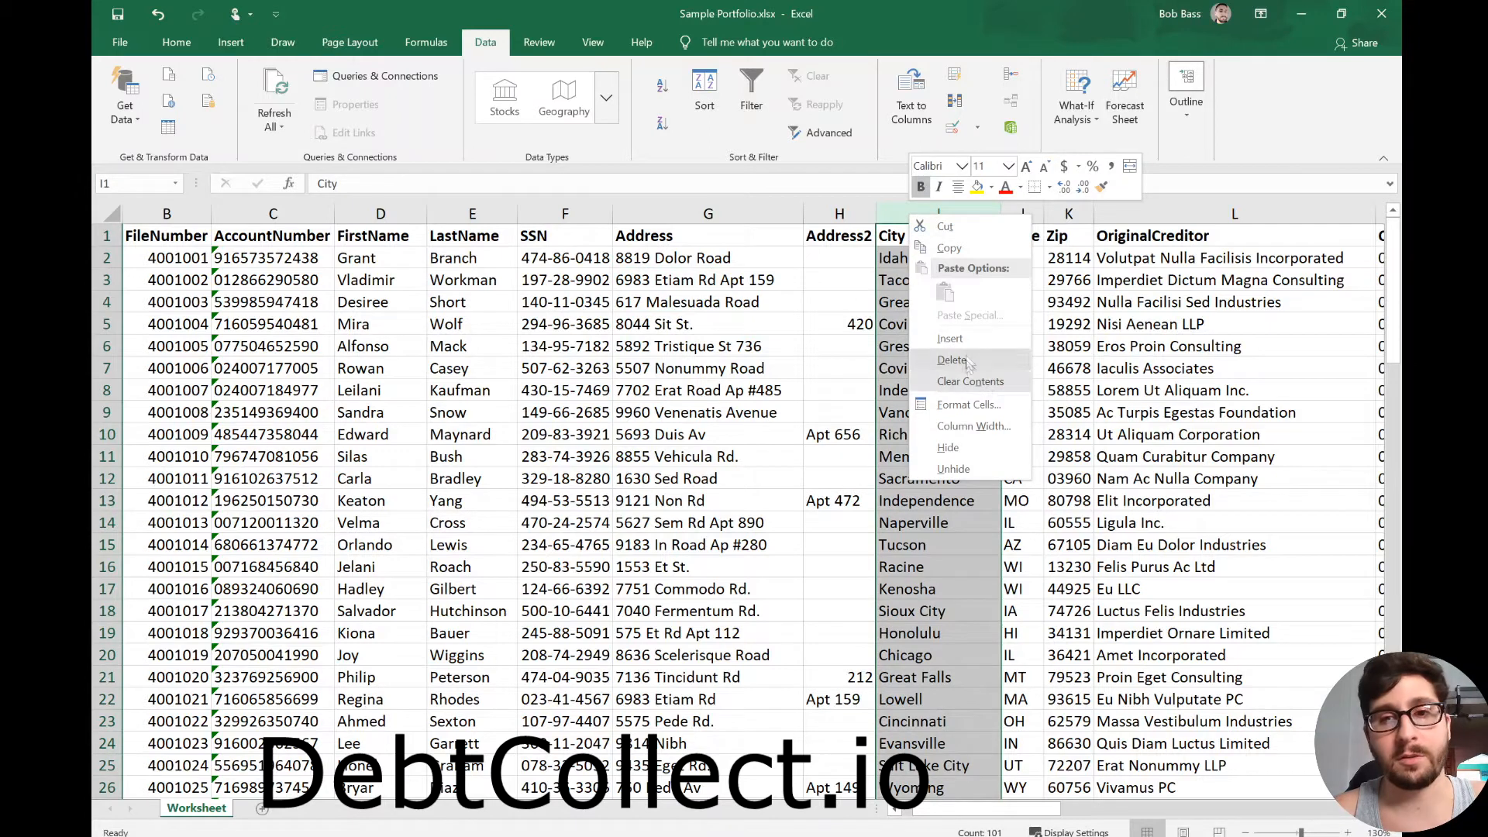
left_click(990, 344)
left_click(903, 281)
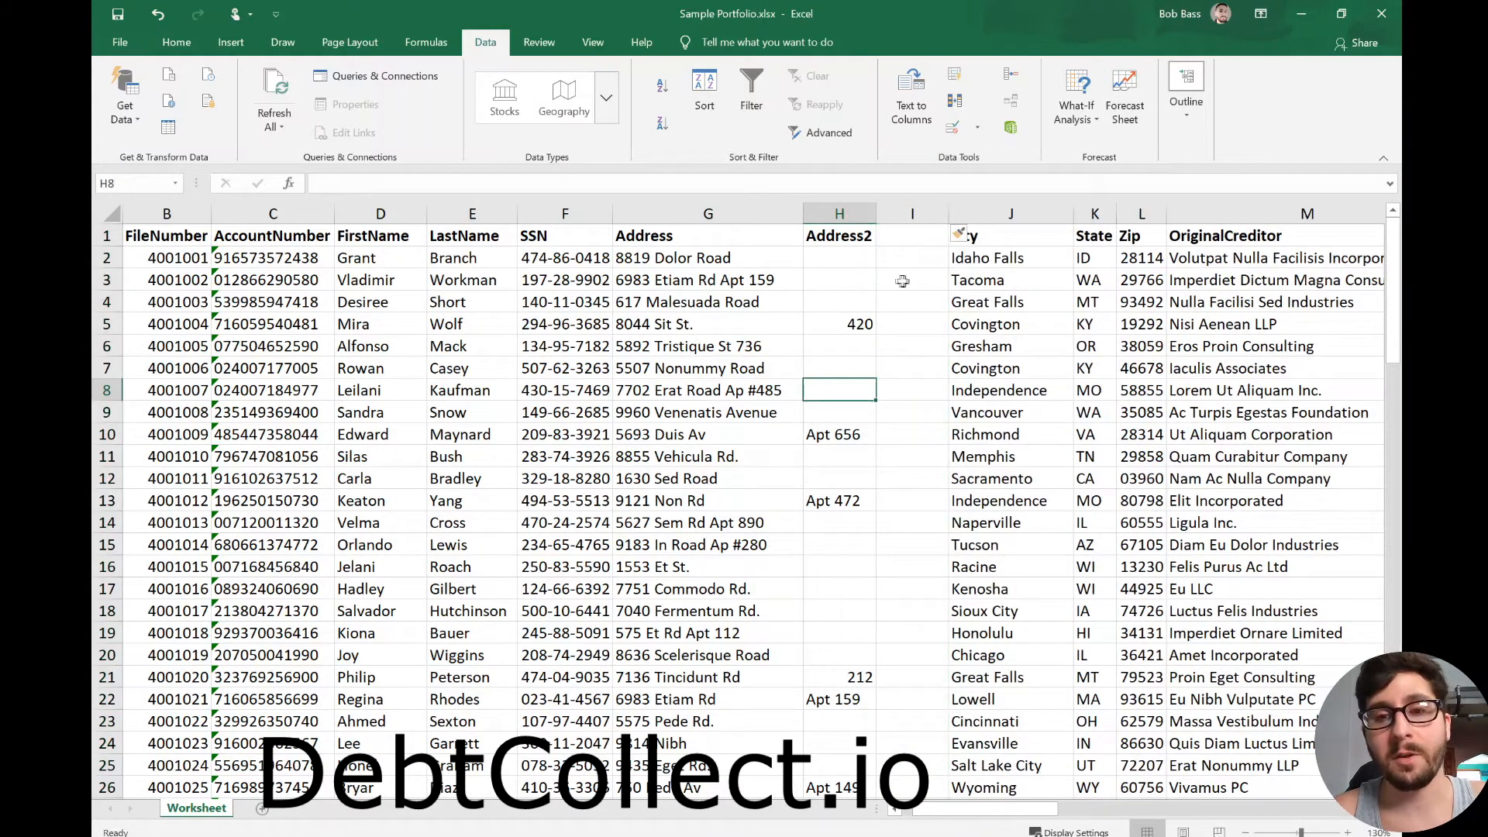
- Join both address parts in I2 with =CONCAT(G2," ",H2) and auto-fit the width of column I
left_click(695, 214)
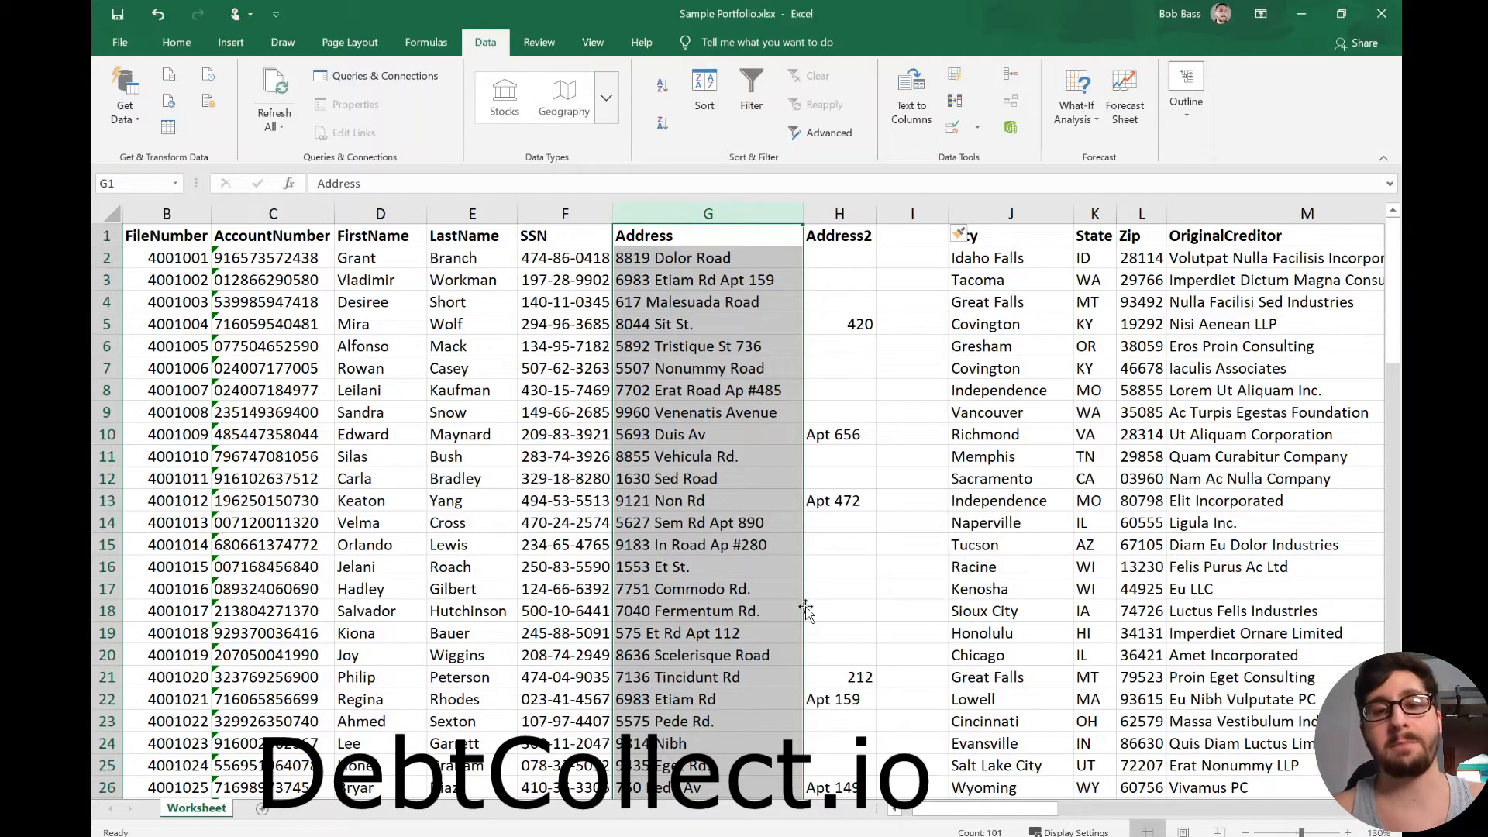
left_click(927, 256)
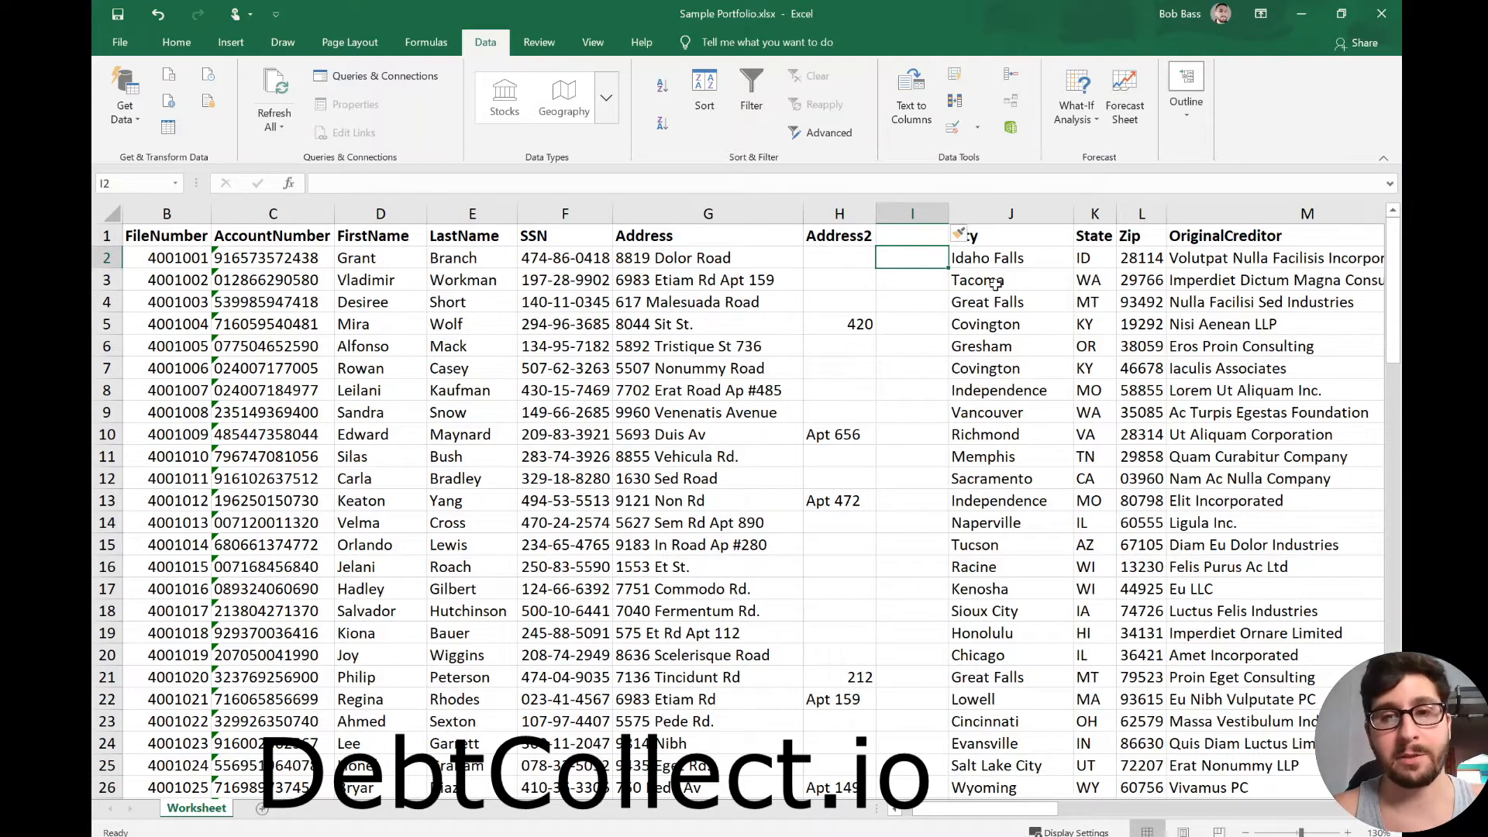
type("=CONCAT(")
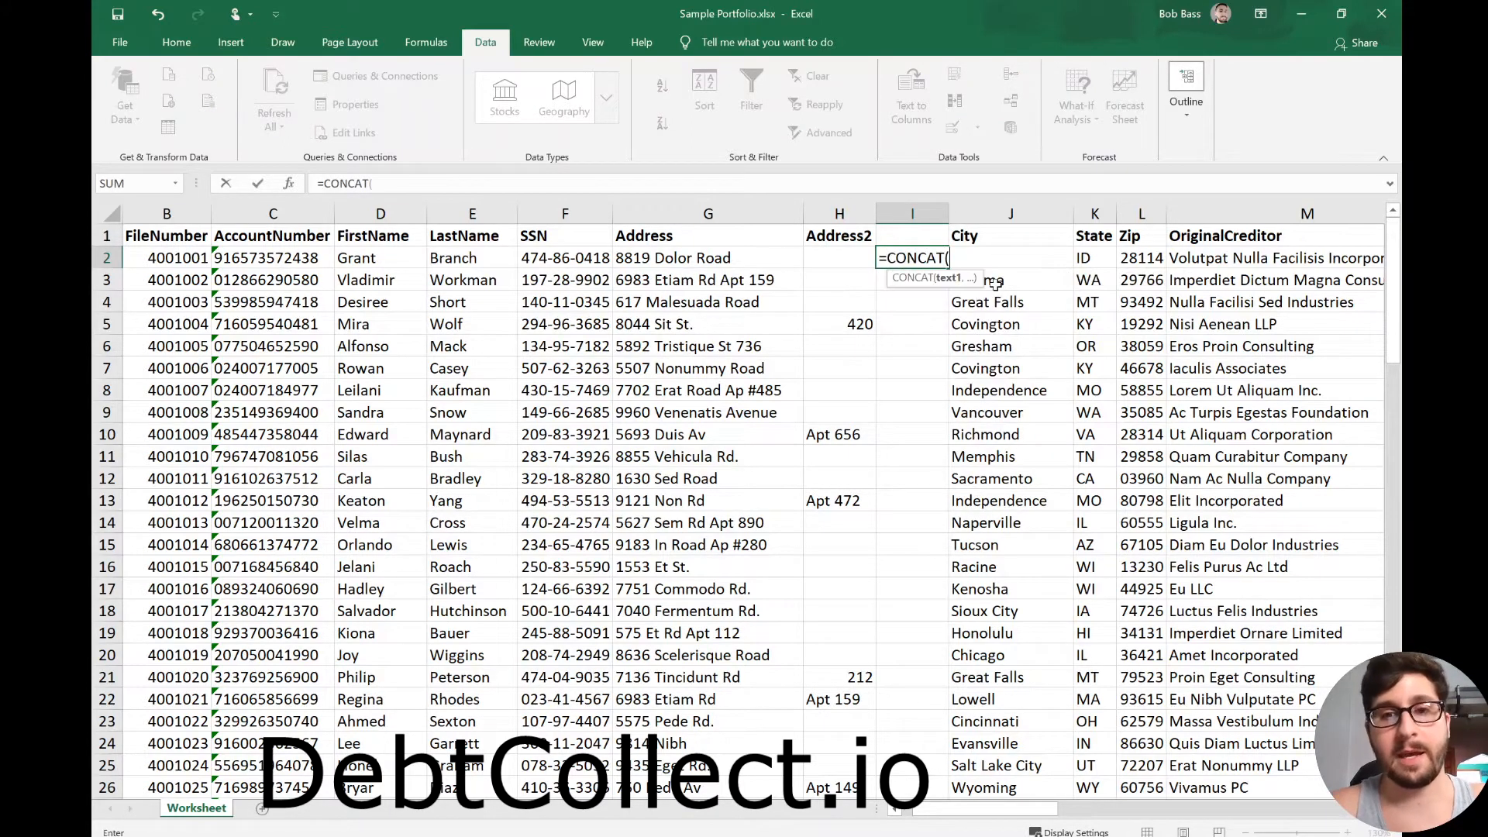
left_click(709, 259)
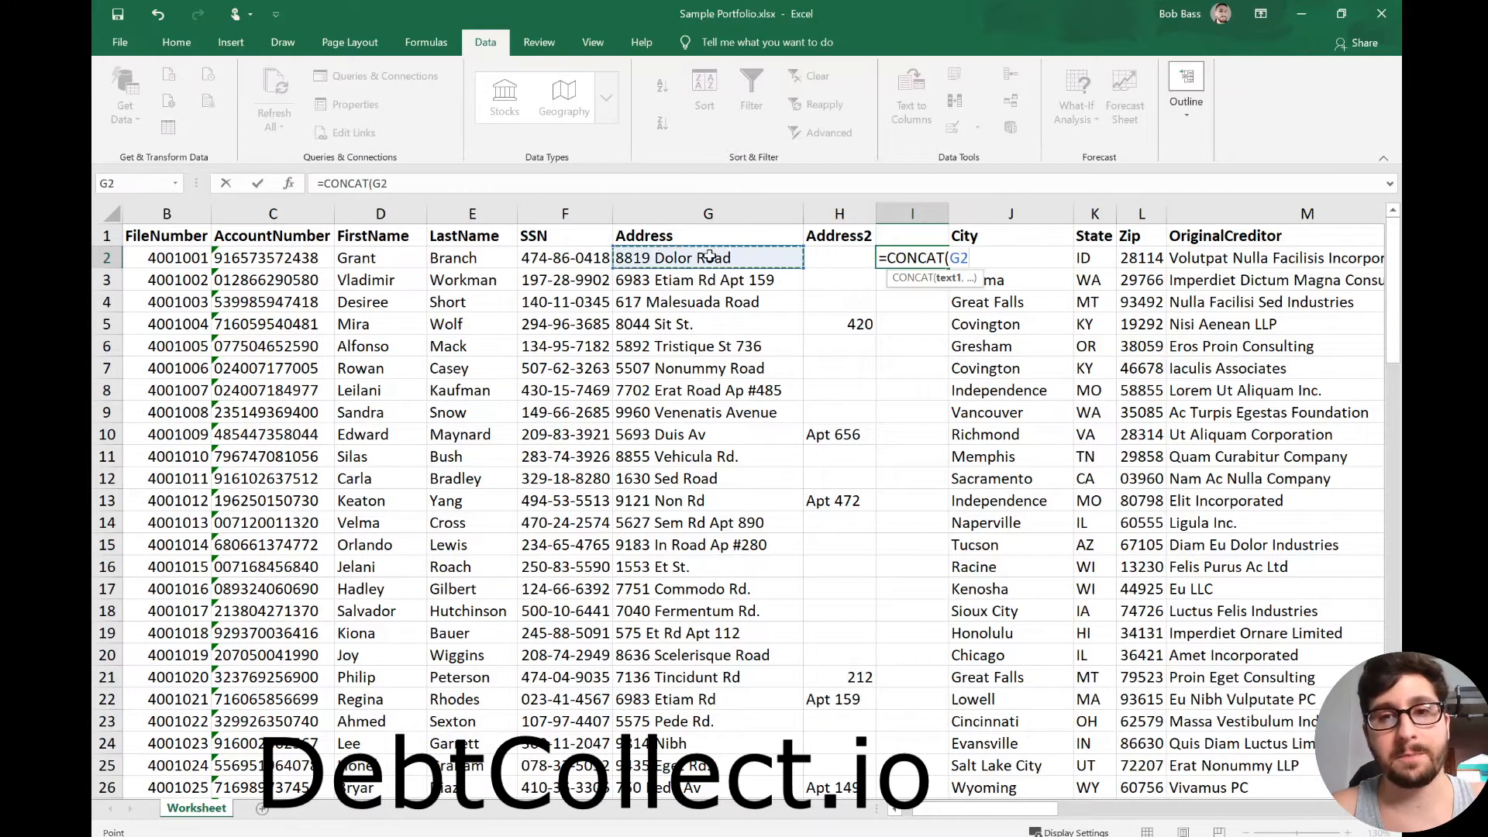
type(",")
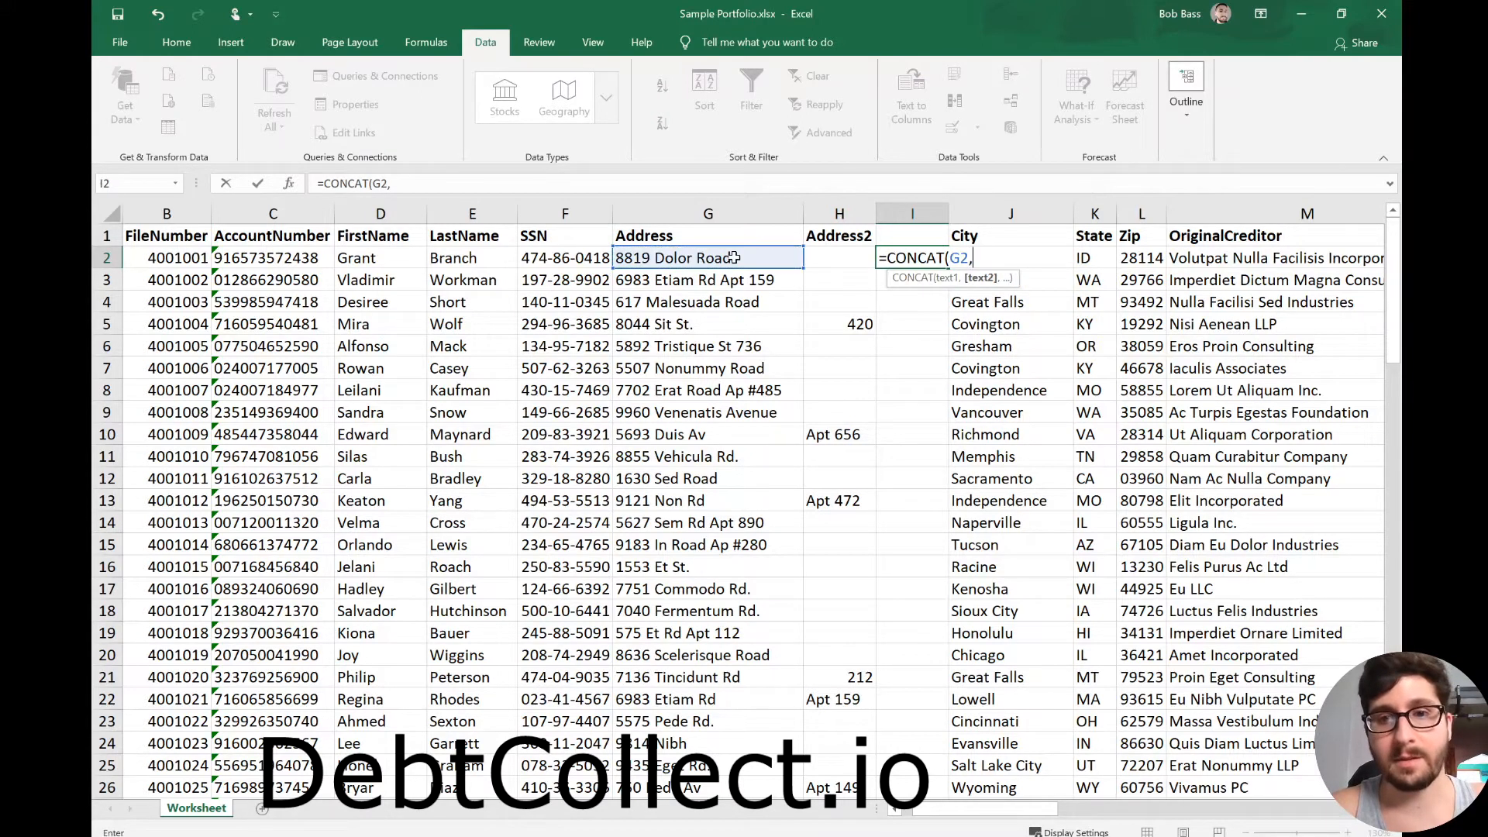
type("\" \",")
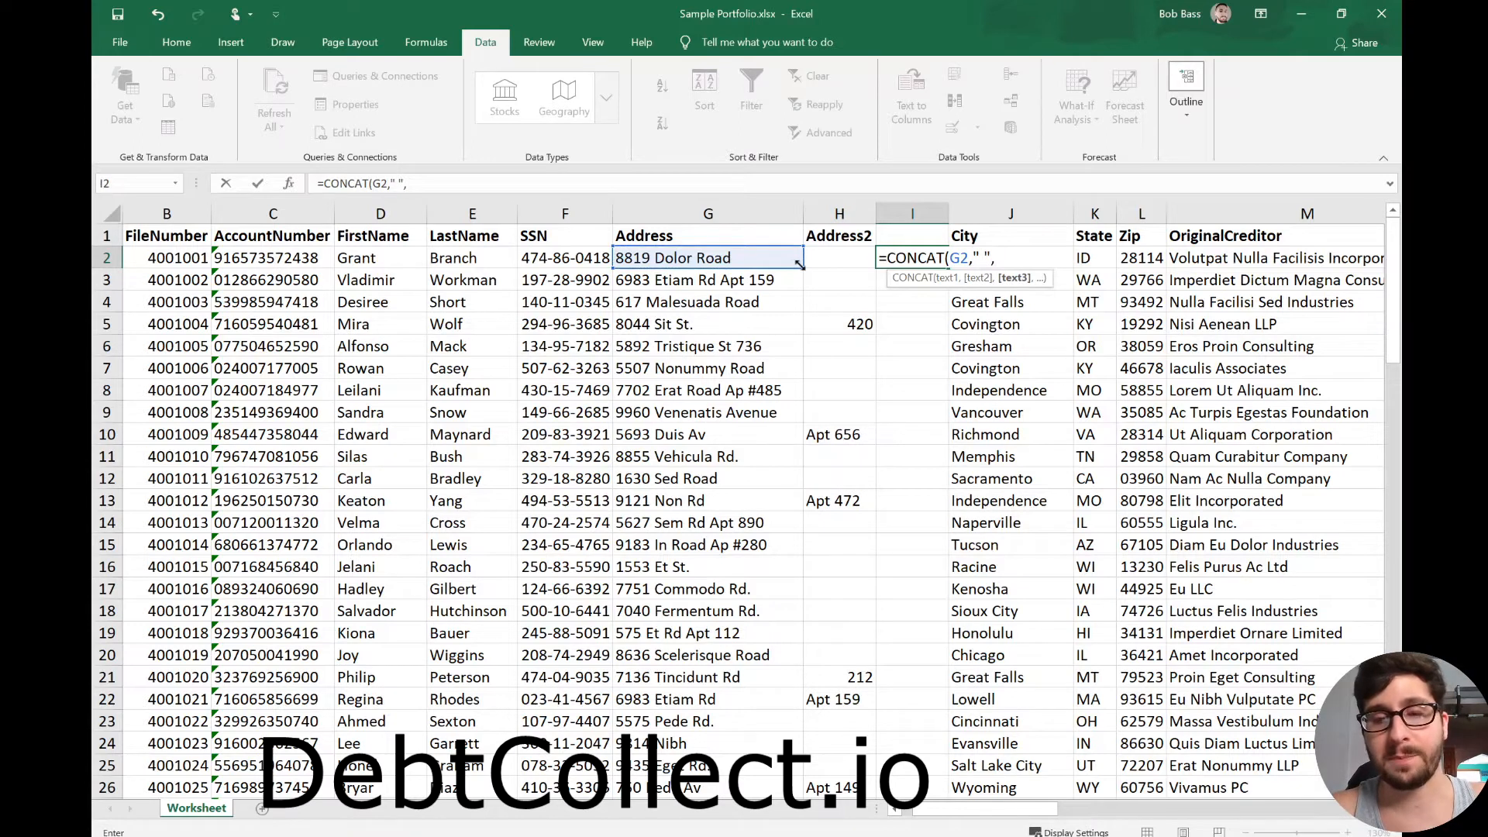
left_click(841, 258)
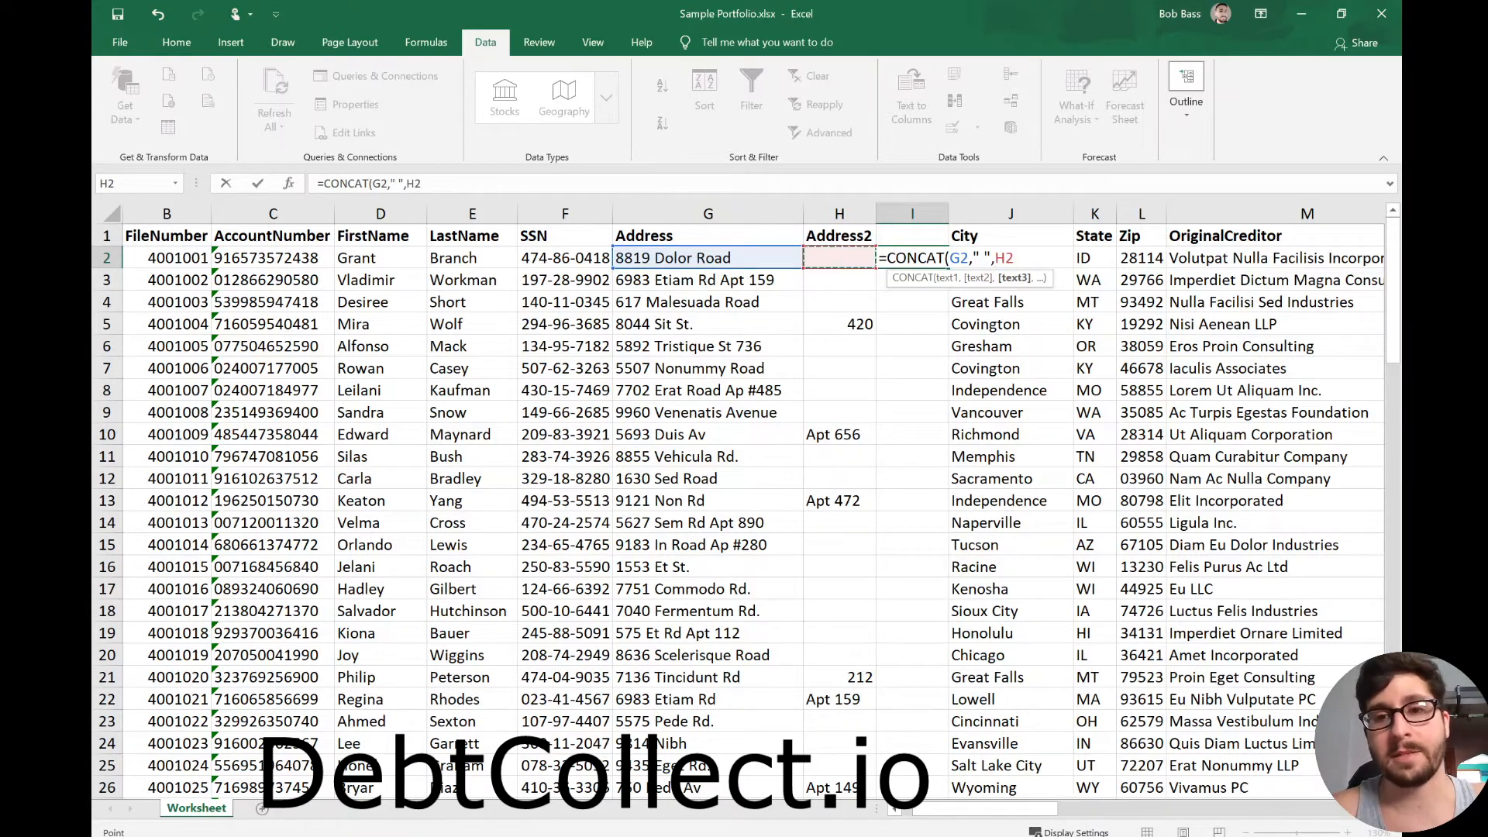
type(")")
key("Return")
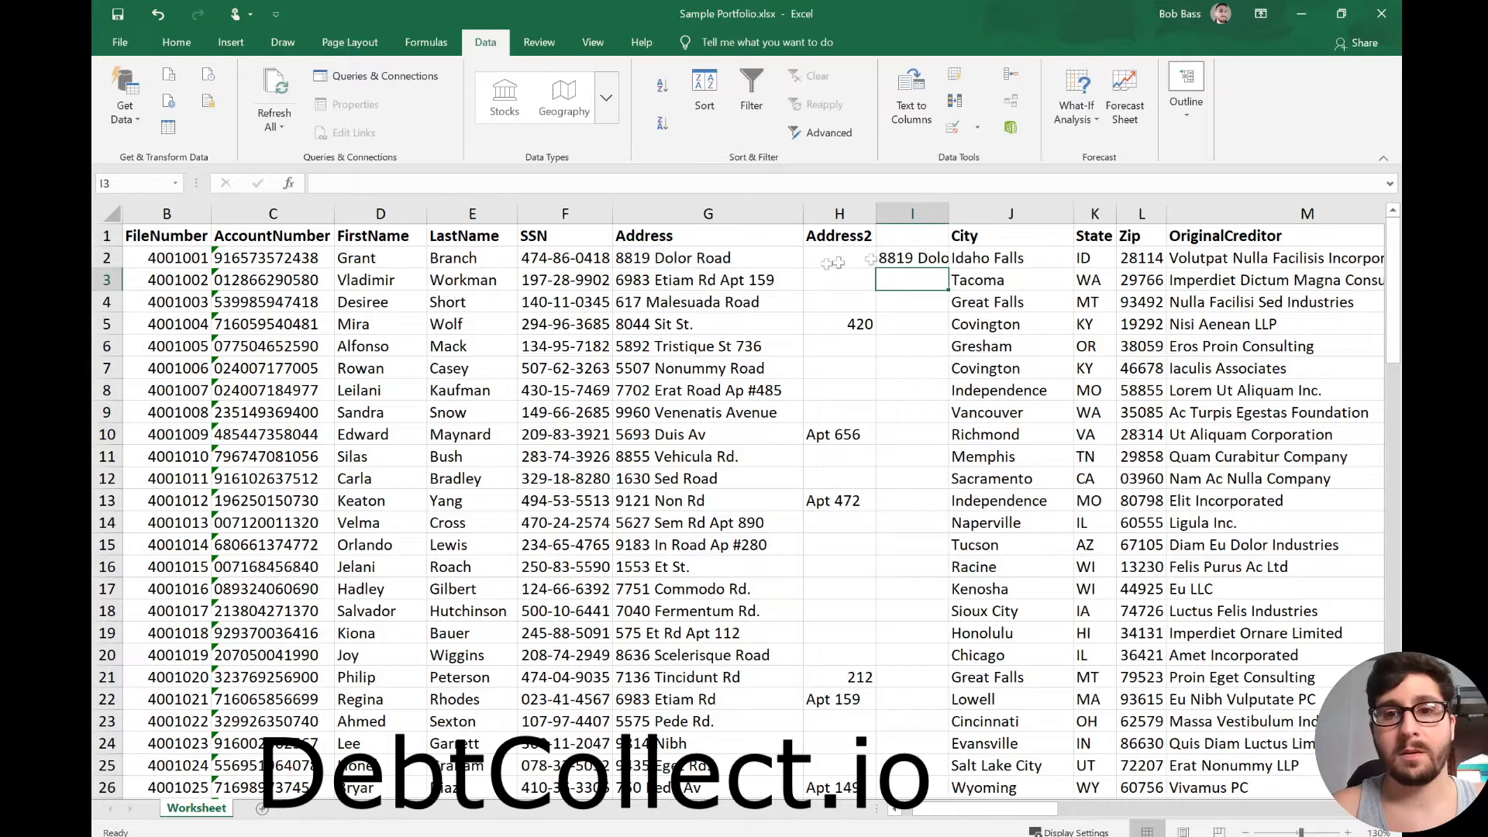
double_click(951, 214)
- Try filling the CONCAT formula down column I and auto-fitting the column, and undo both changes
left_click(969, 261)
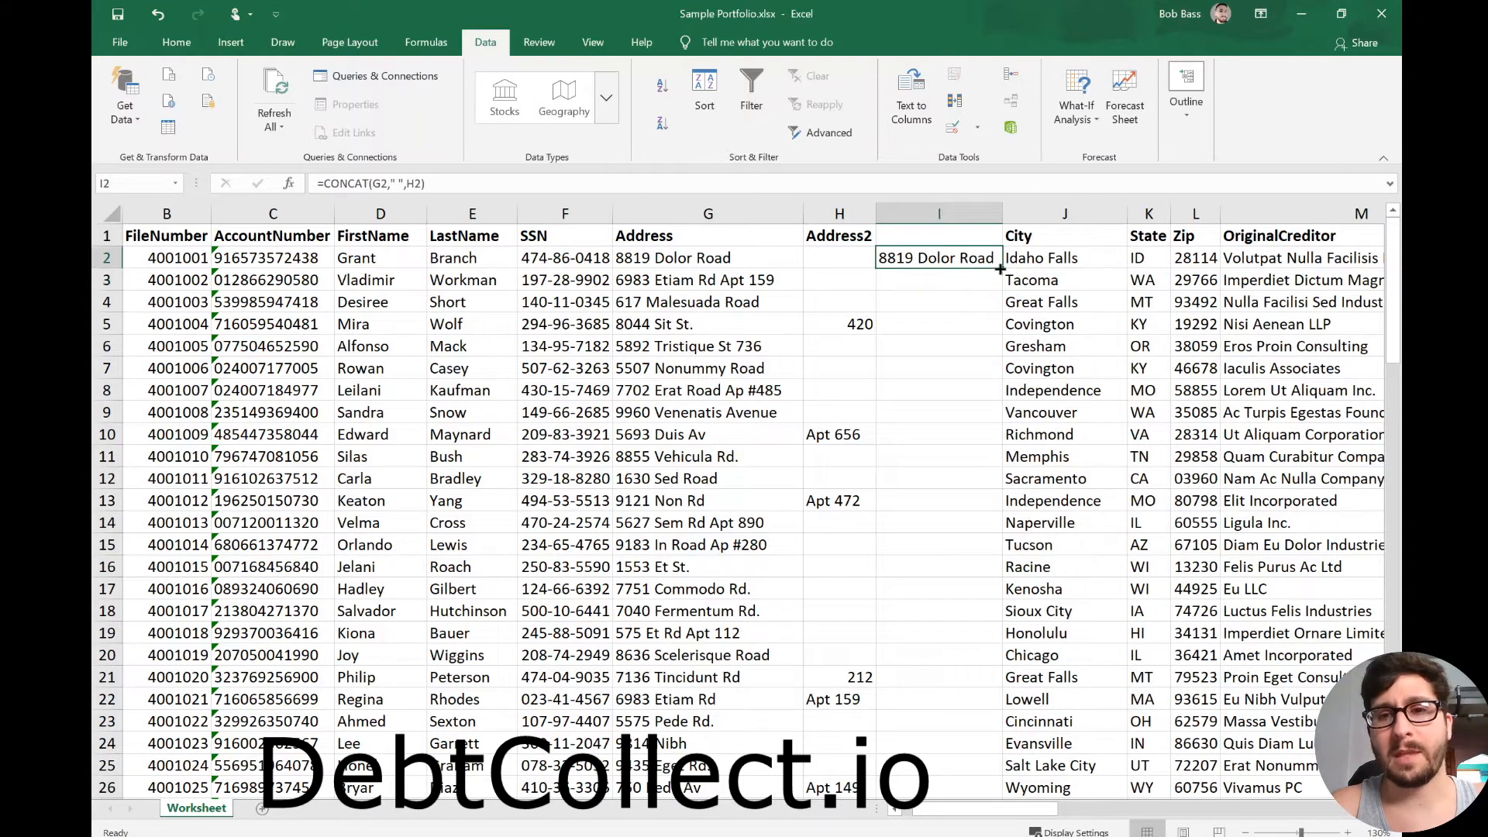
double_click(1002, 269)
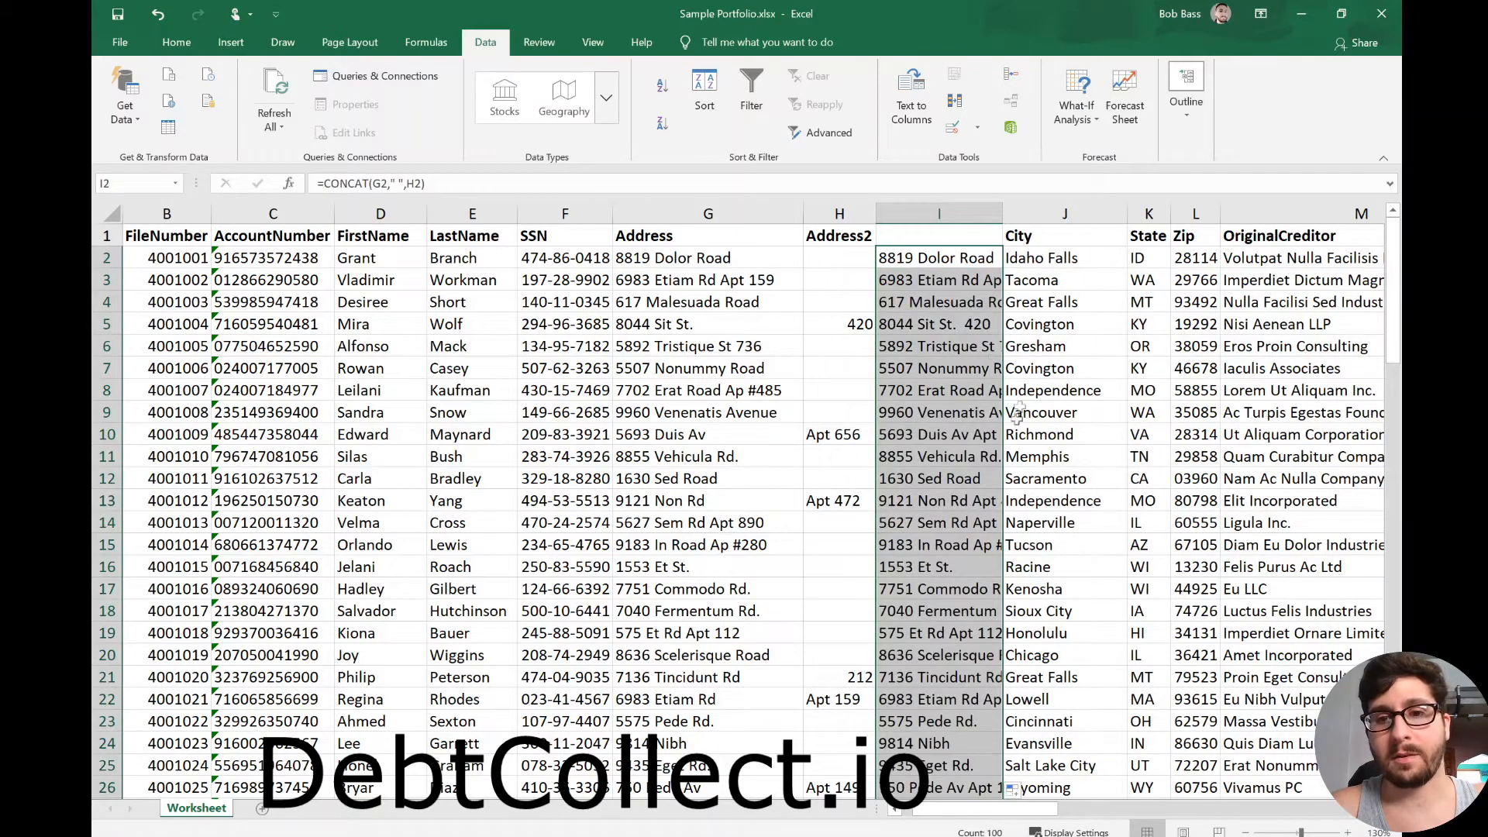
double_click(1002, 214)
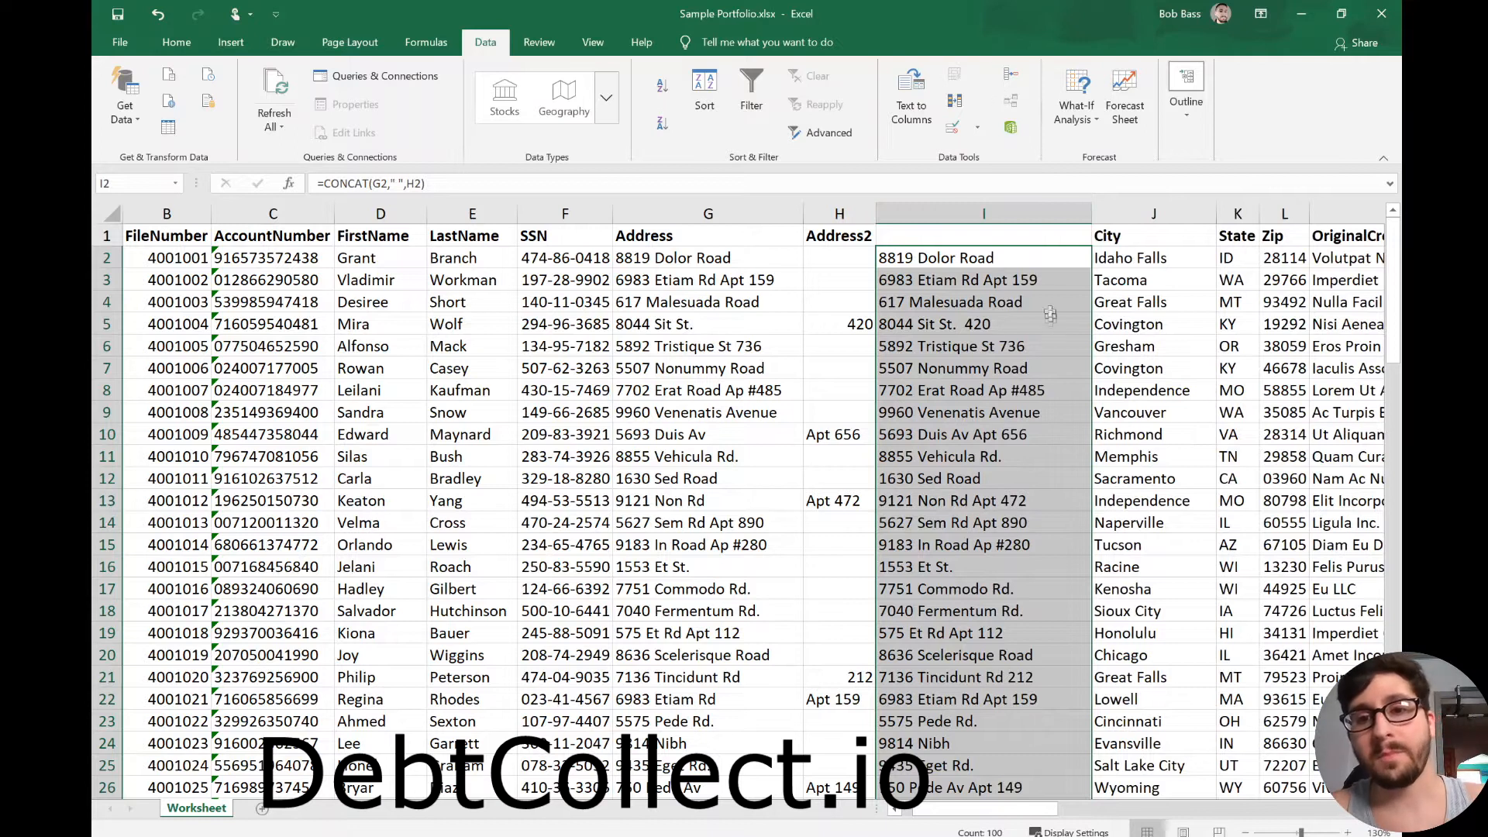
key("ctrl+z")
key("ctrl+z")
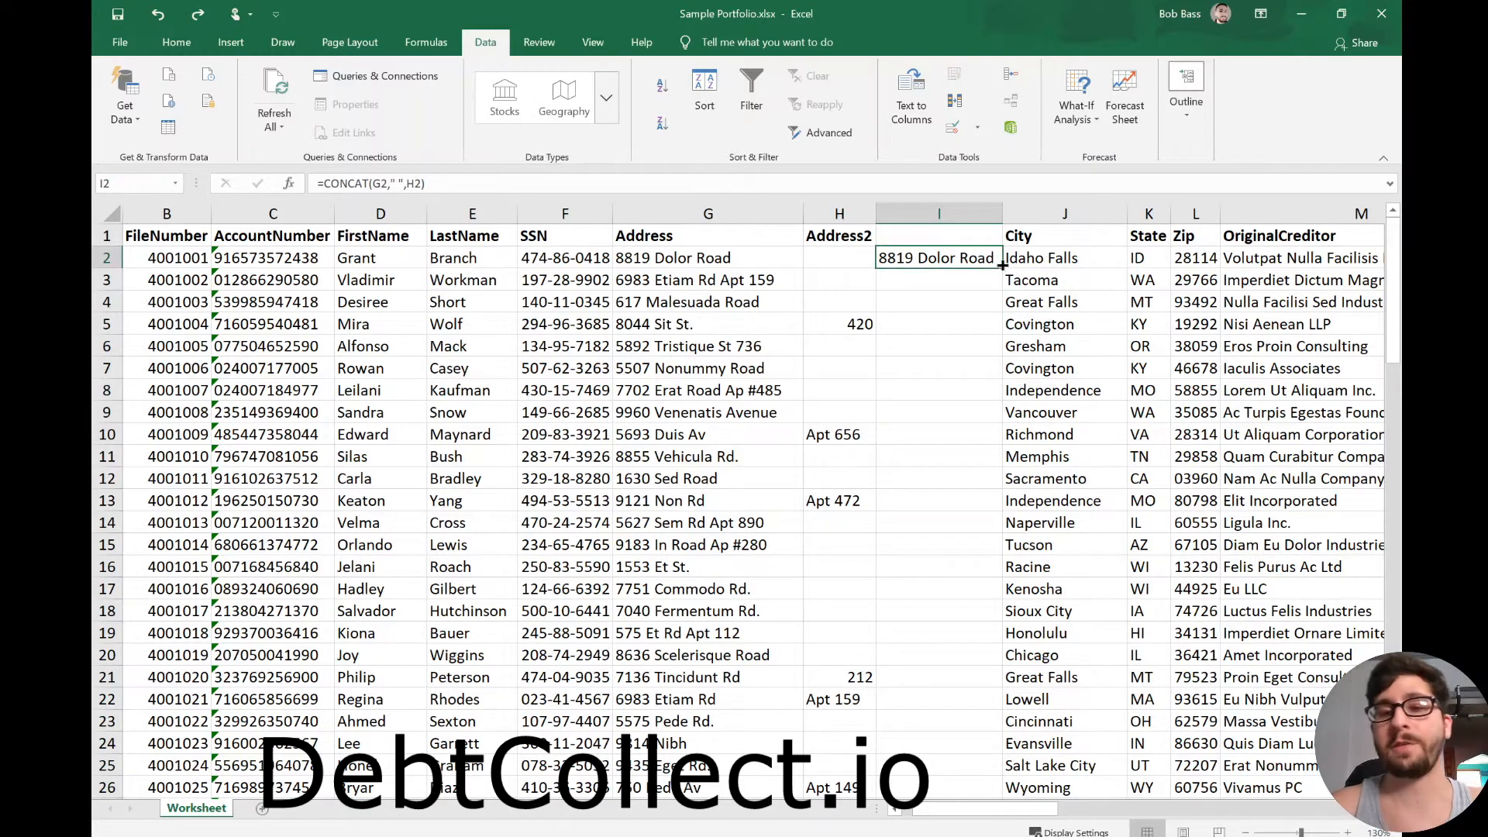
- Insert another blank column between the combined address column I and City
left_click(1051, 214)
right_click(1051, 216)
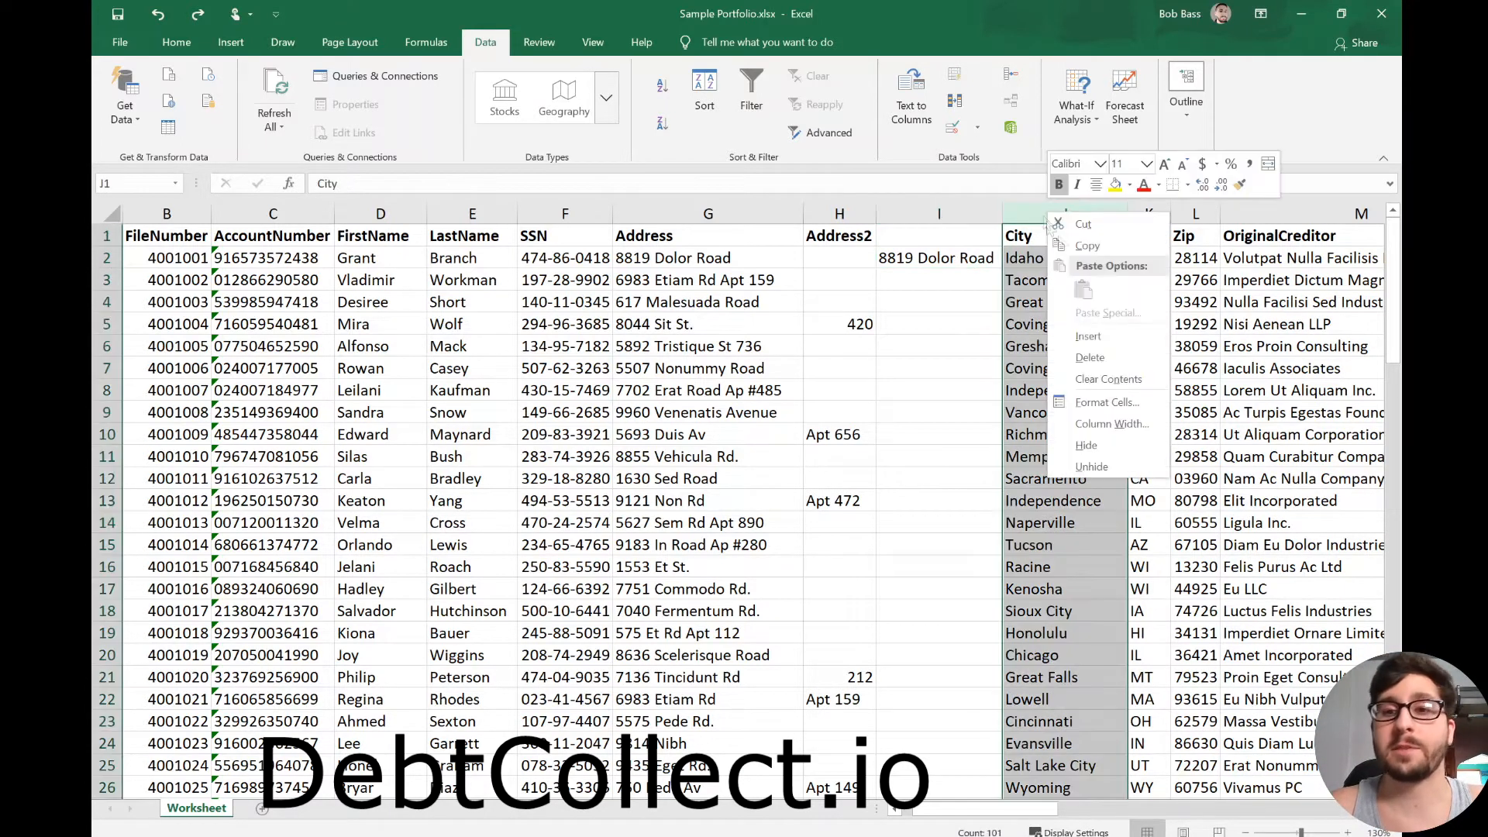
left_click(1088, 335)
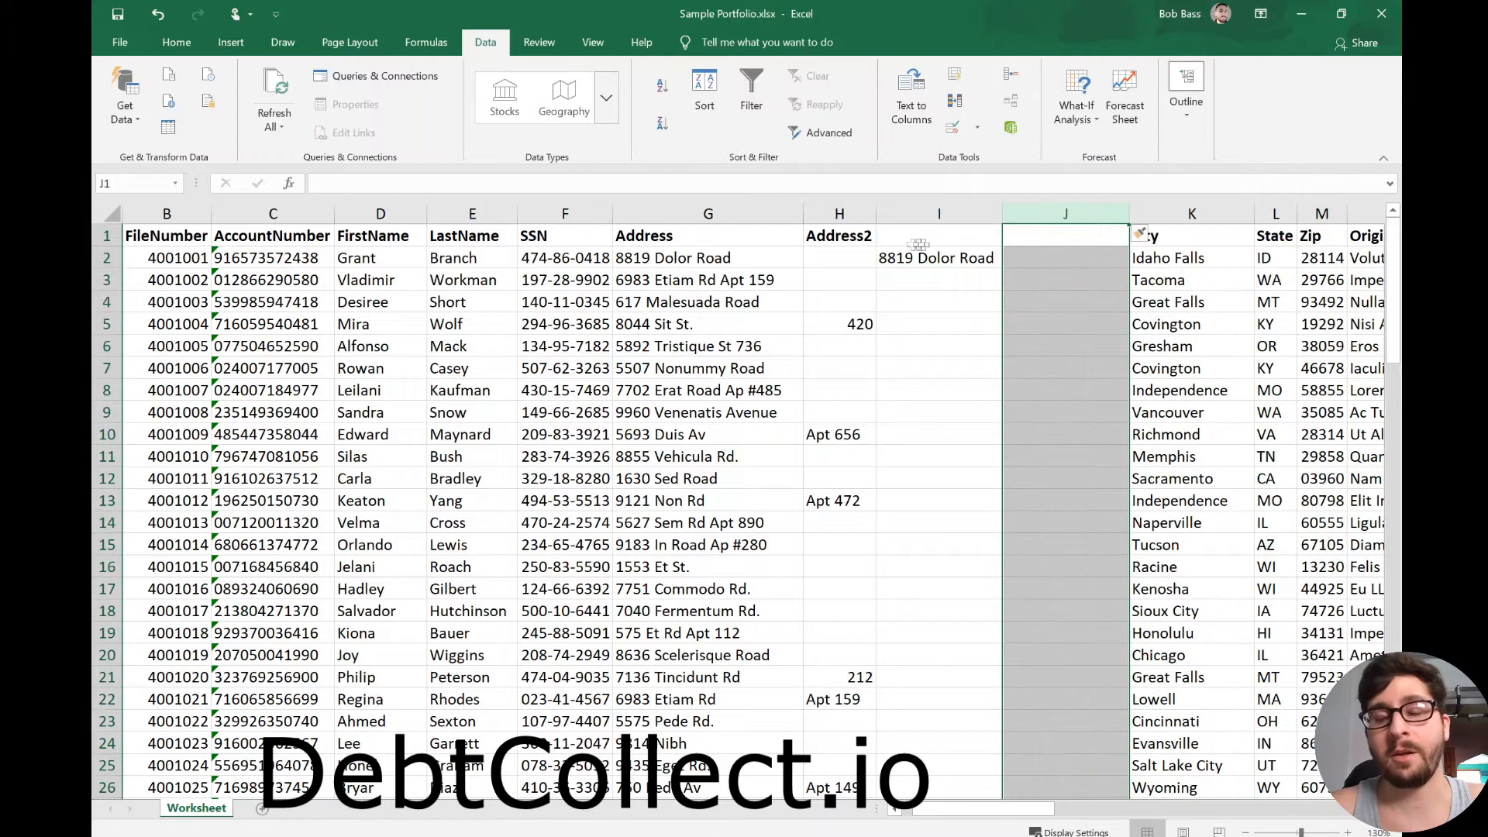
left_click(848, 319)
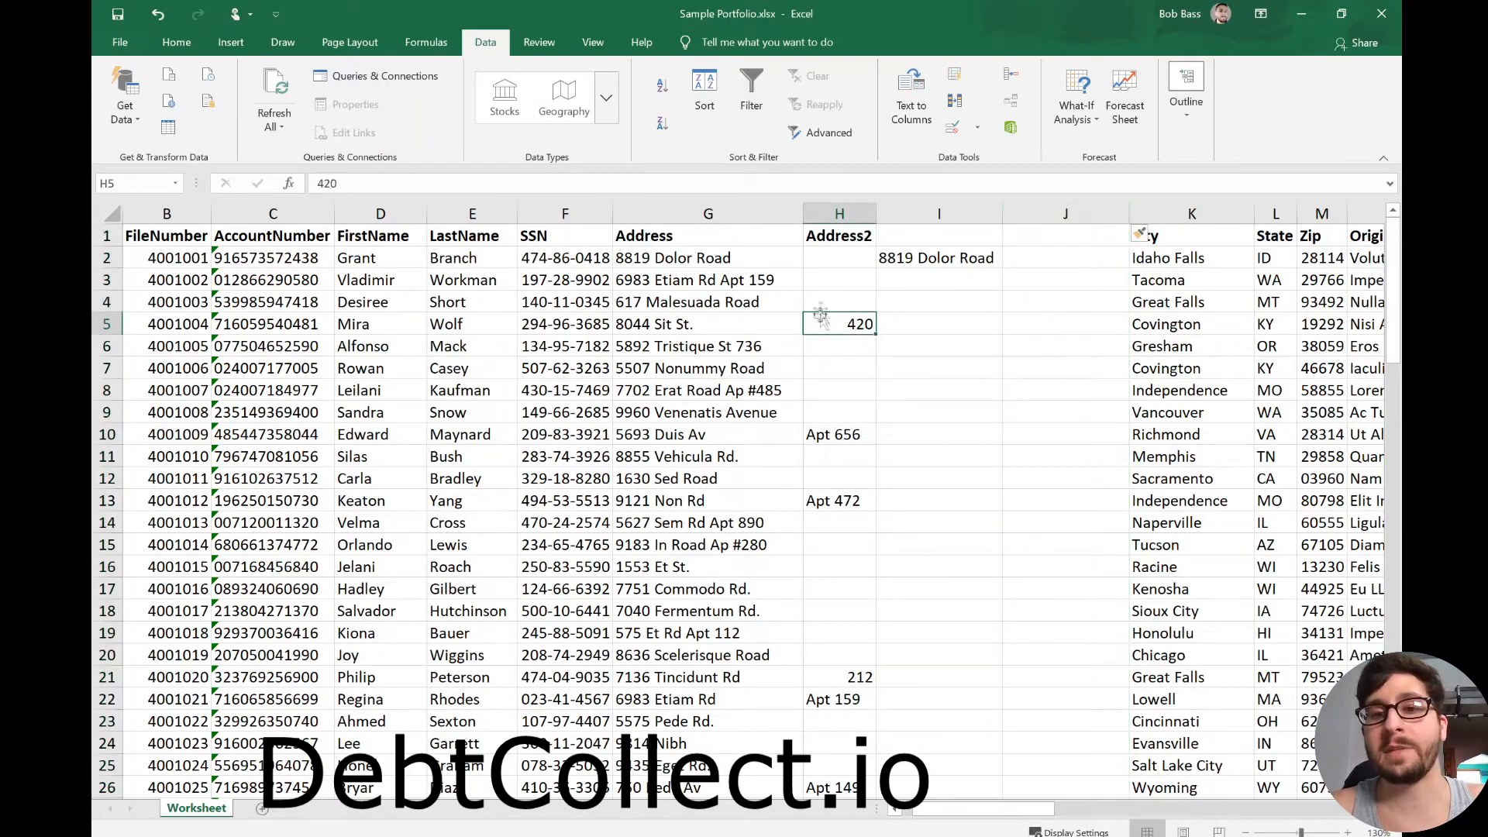
left_click(851, 436)
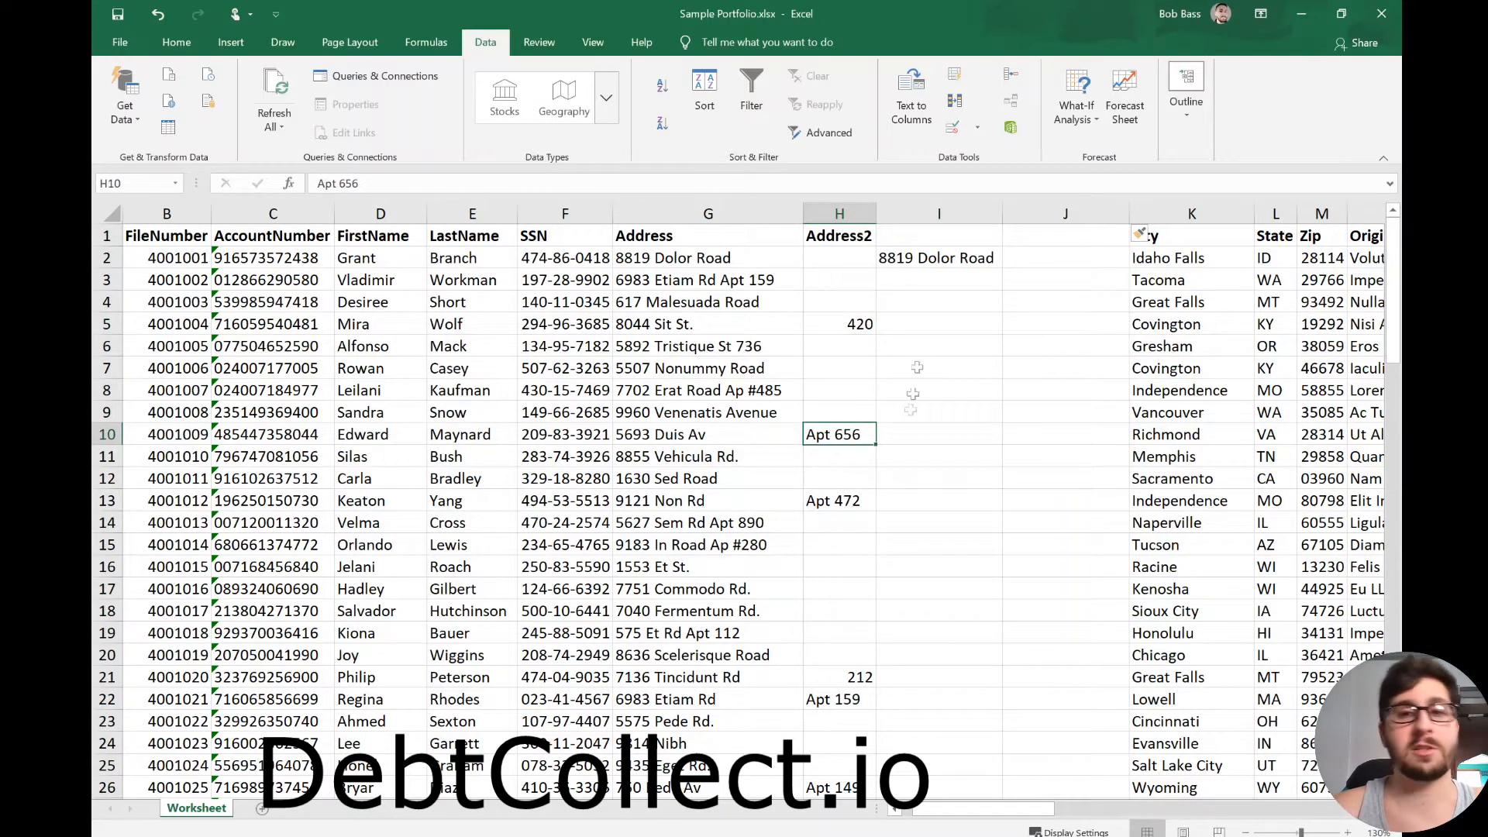
left_click(921, 288)
- Fill the CONCAT formula from I2 down through the remaining data rows of column I and return to I1
left_click(946, 259)
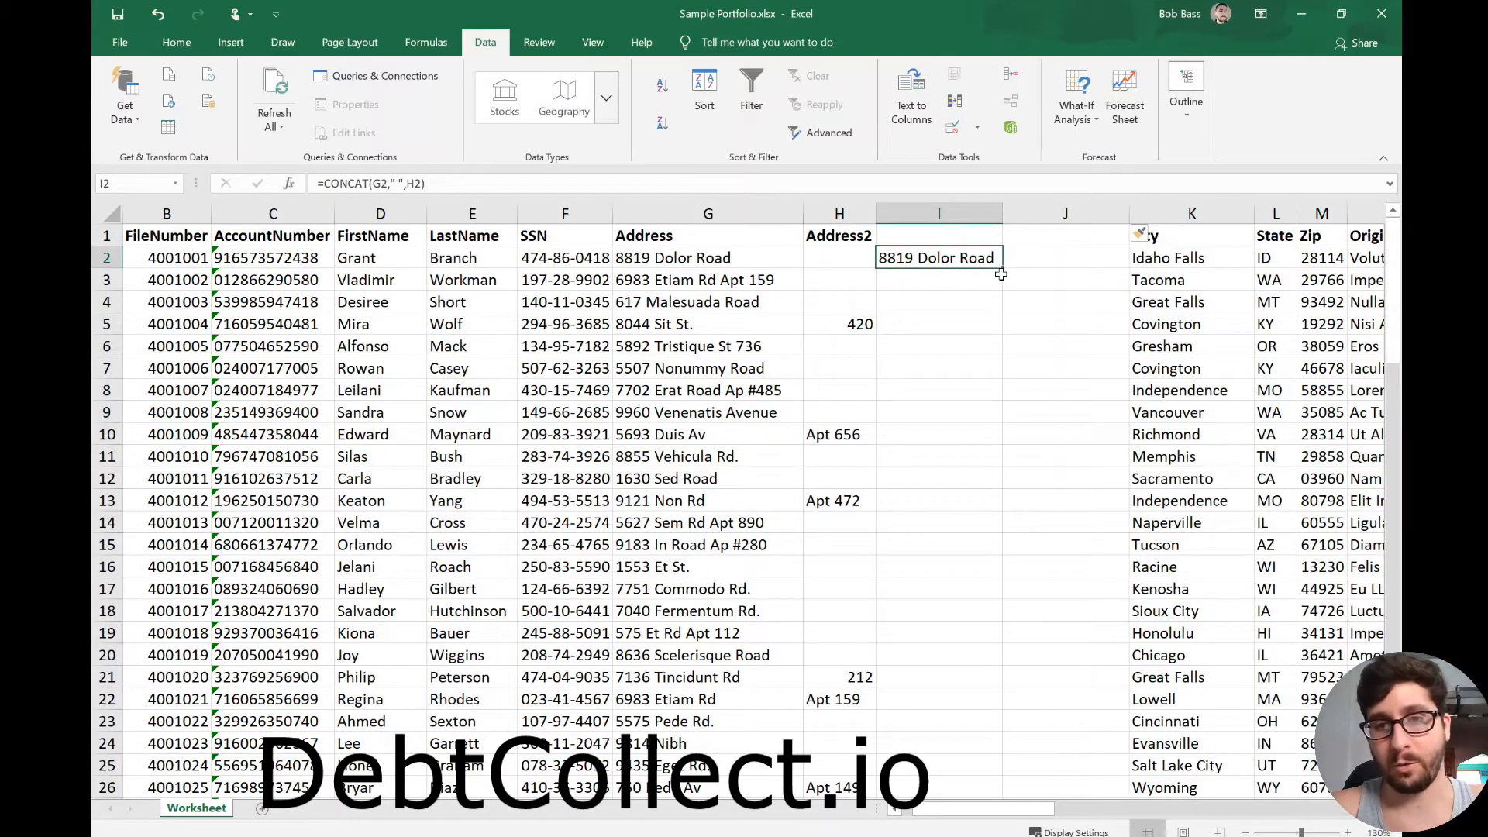
left_click_drag(1001, 268, 1004, 751)
left_click(944, 564)
key("ctrl+Up")
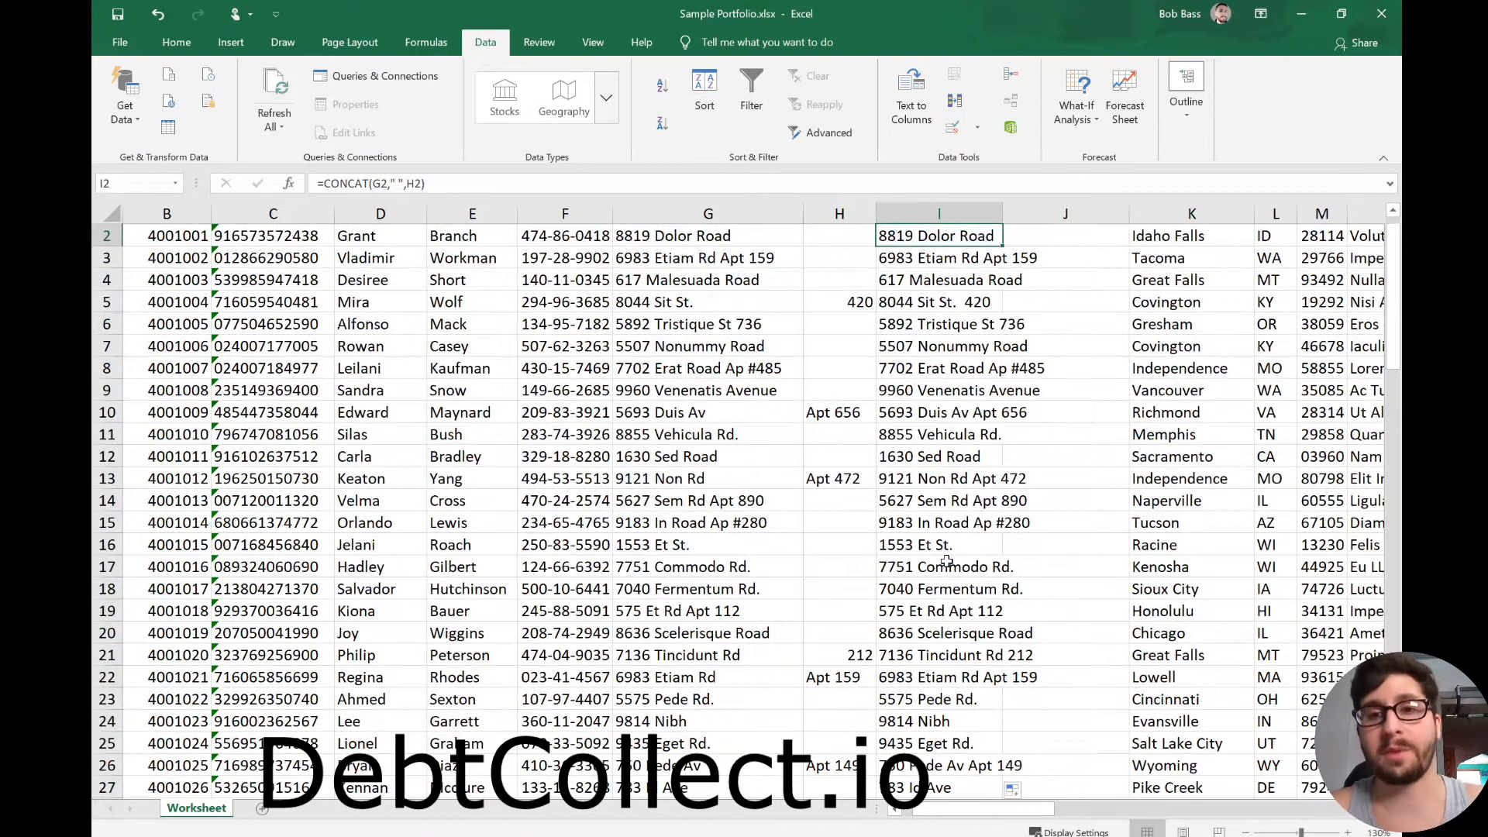
key("Up")
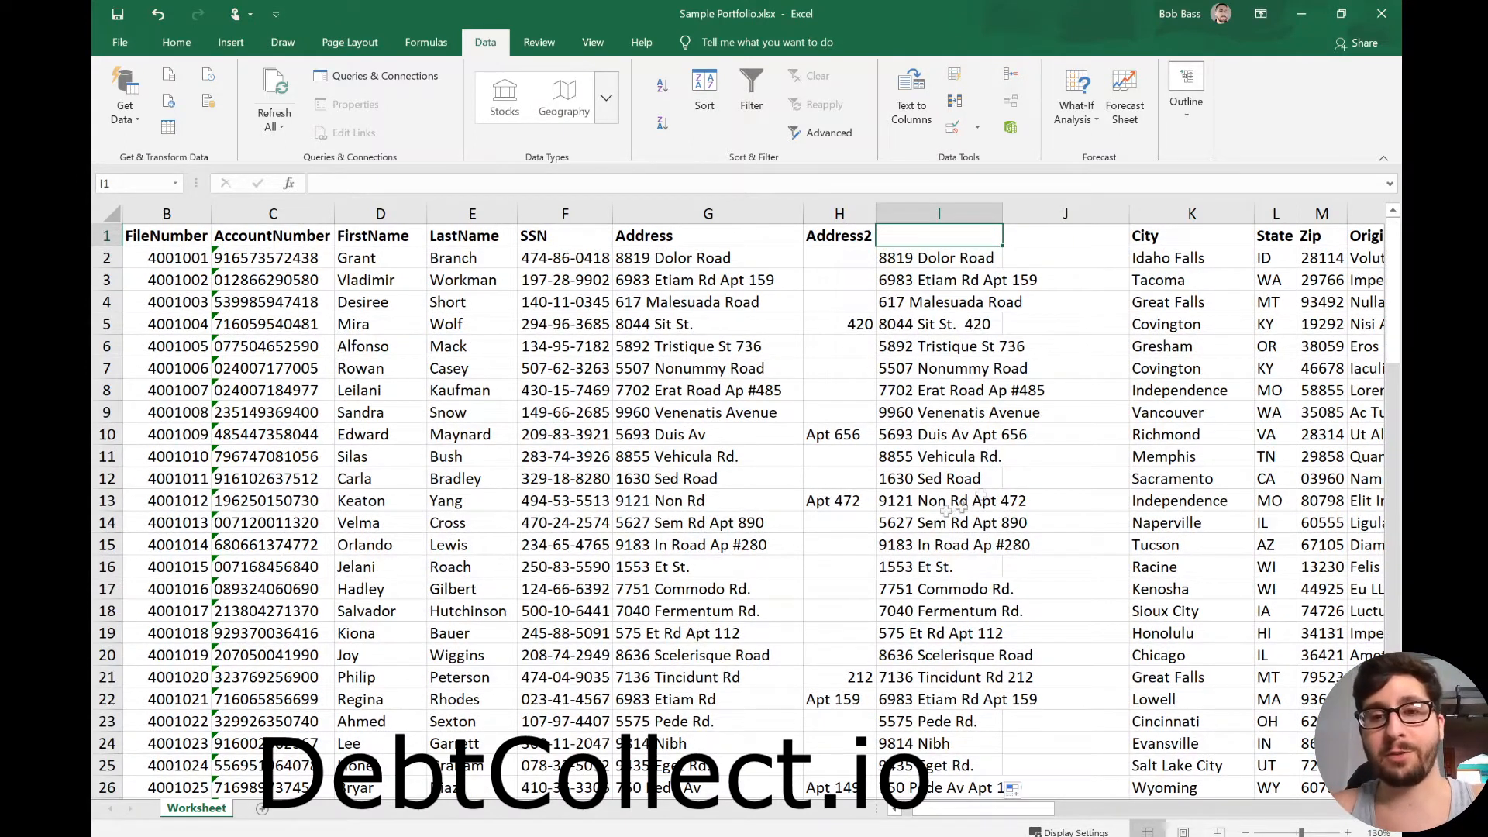
left_click(858, 211)
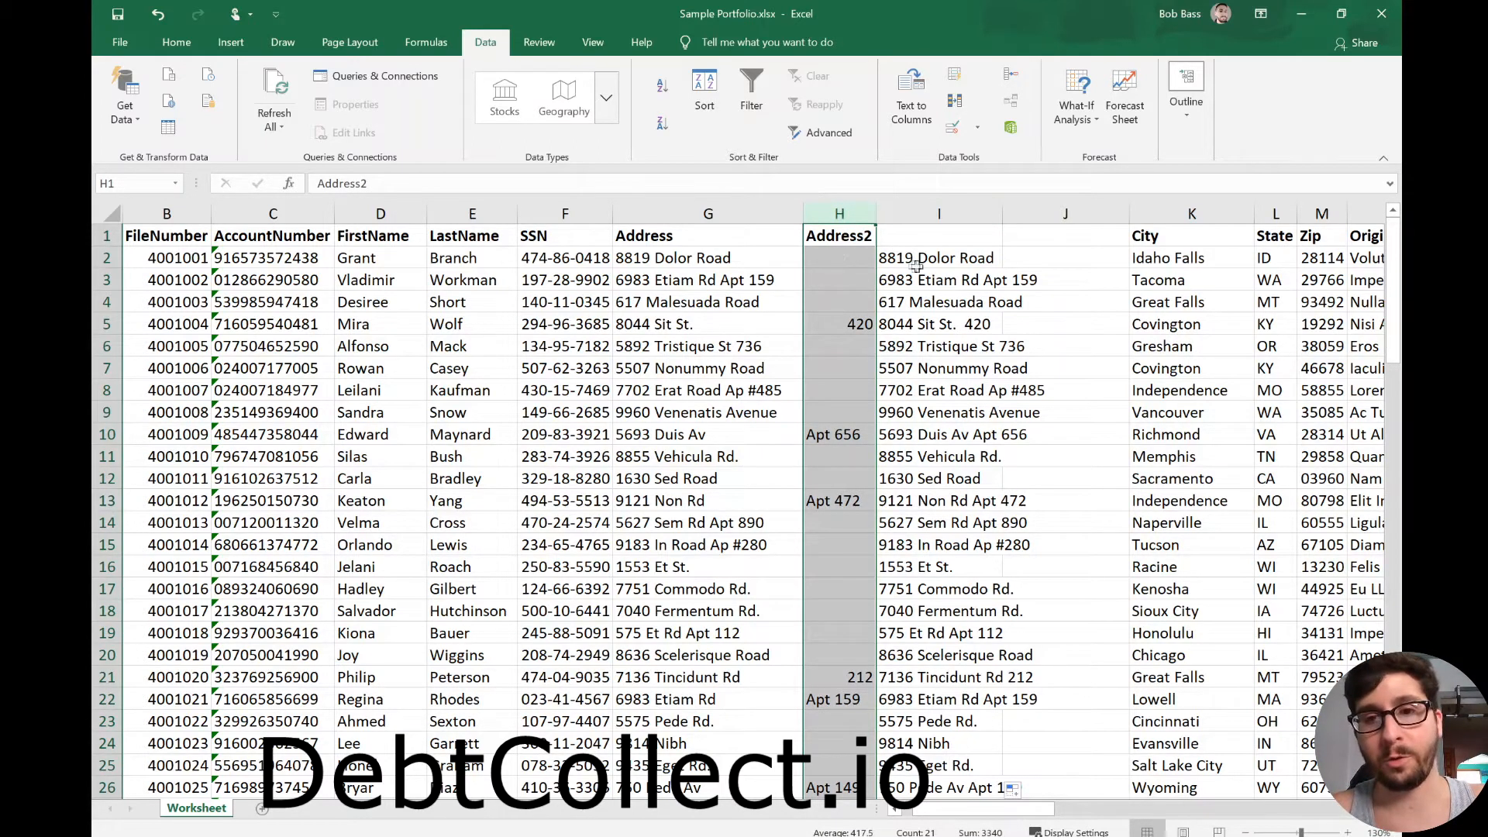
left_click(830, 304)
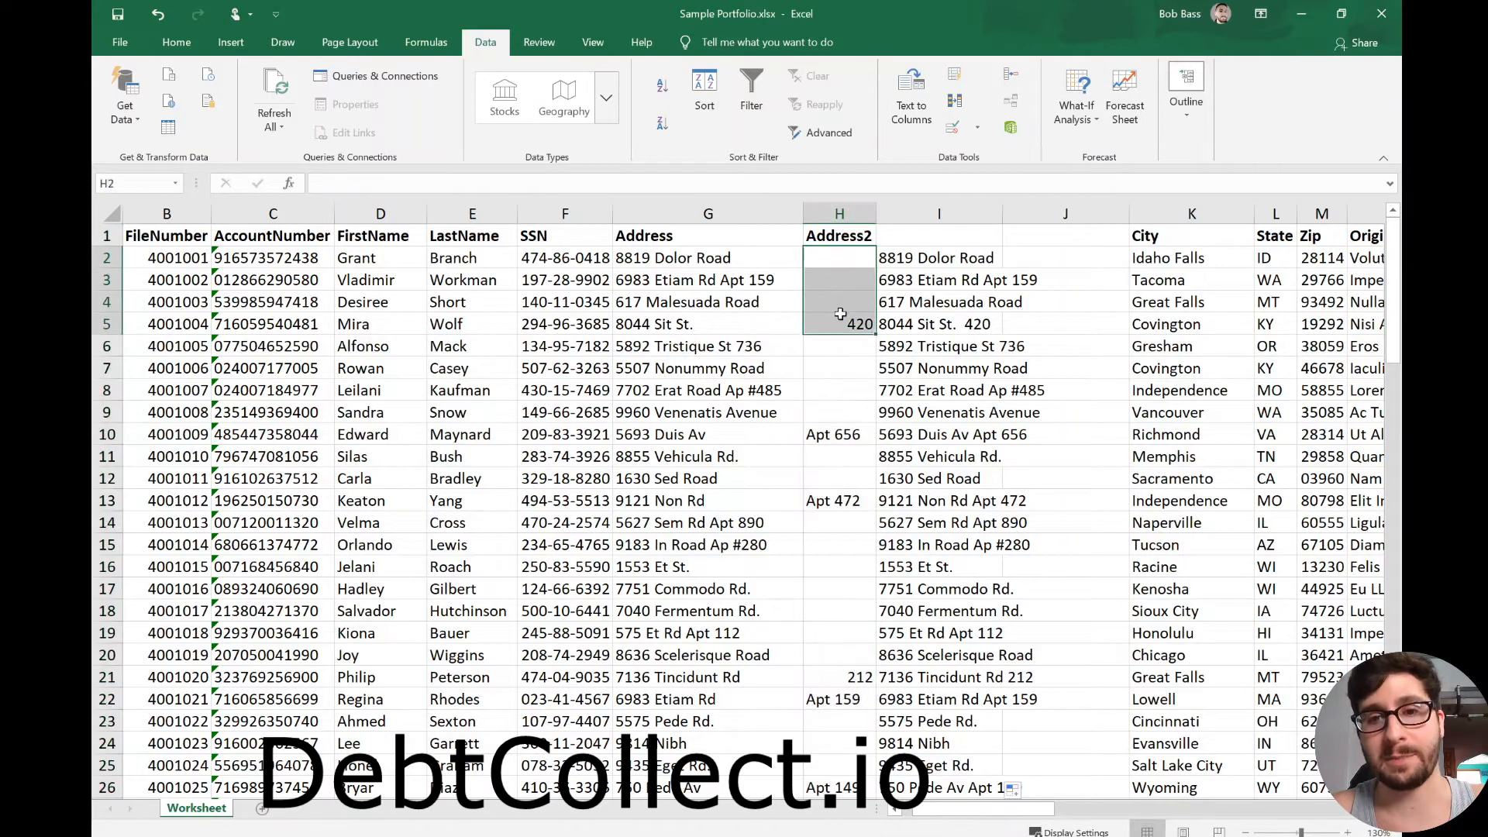
left_click(923, 275)
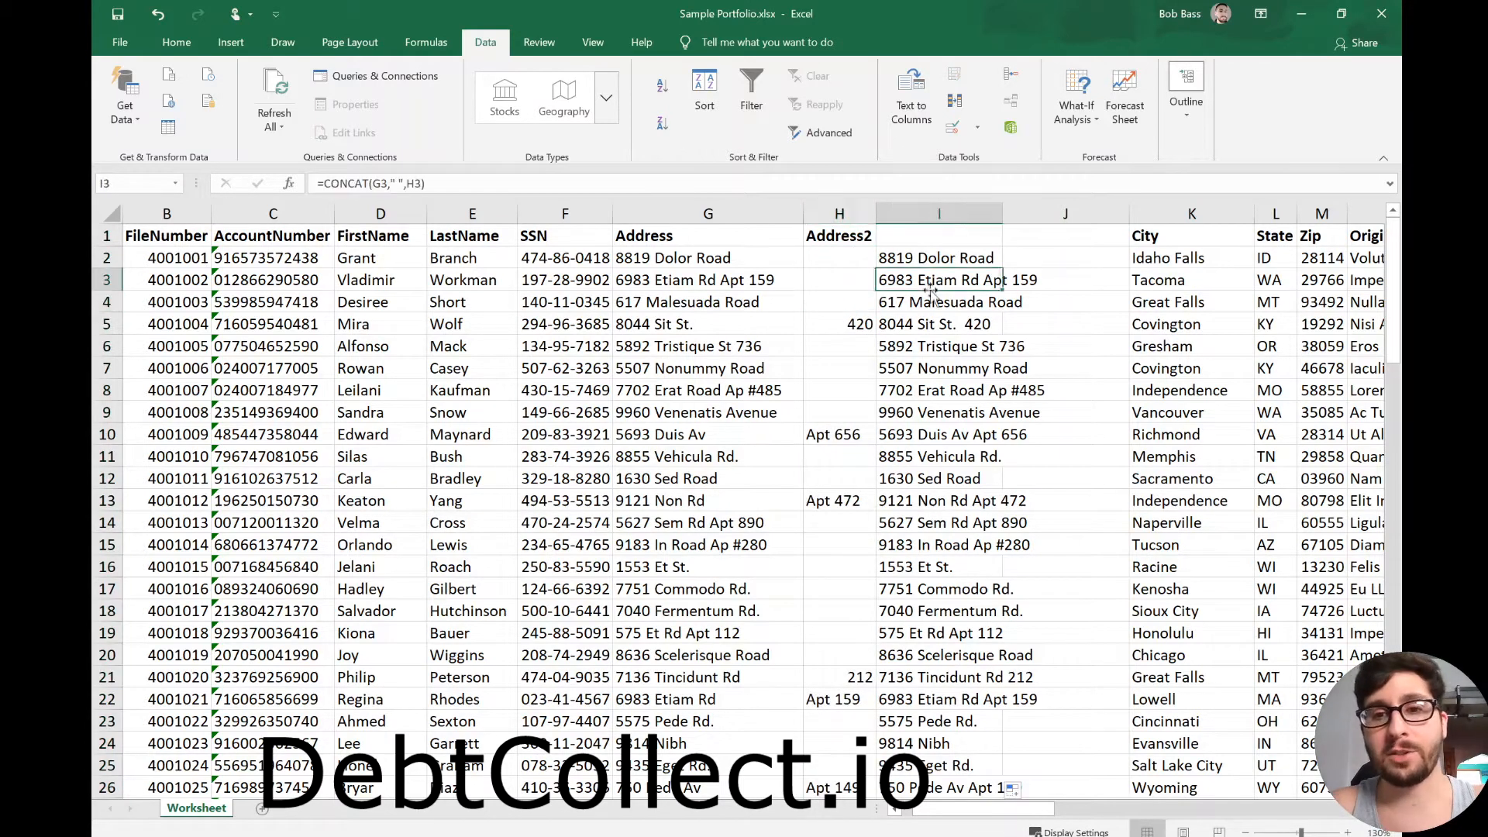
- Try clearing the combined address formulas in column I from I5 down, and undo the deletion
left_click(939, 324)
key("ctrl+shift+Down")
key("BackSpace")
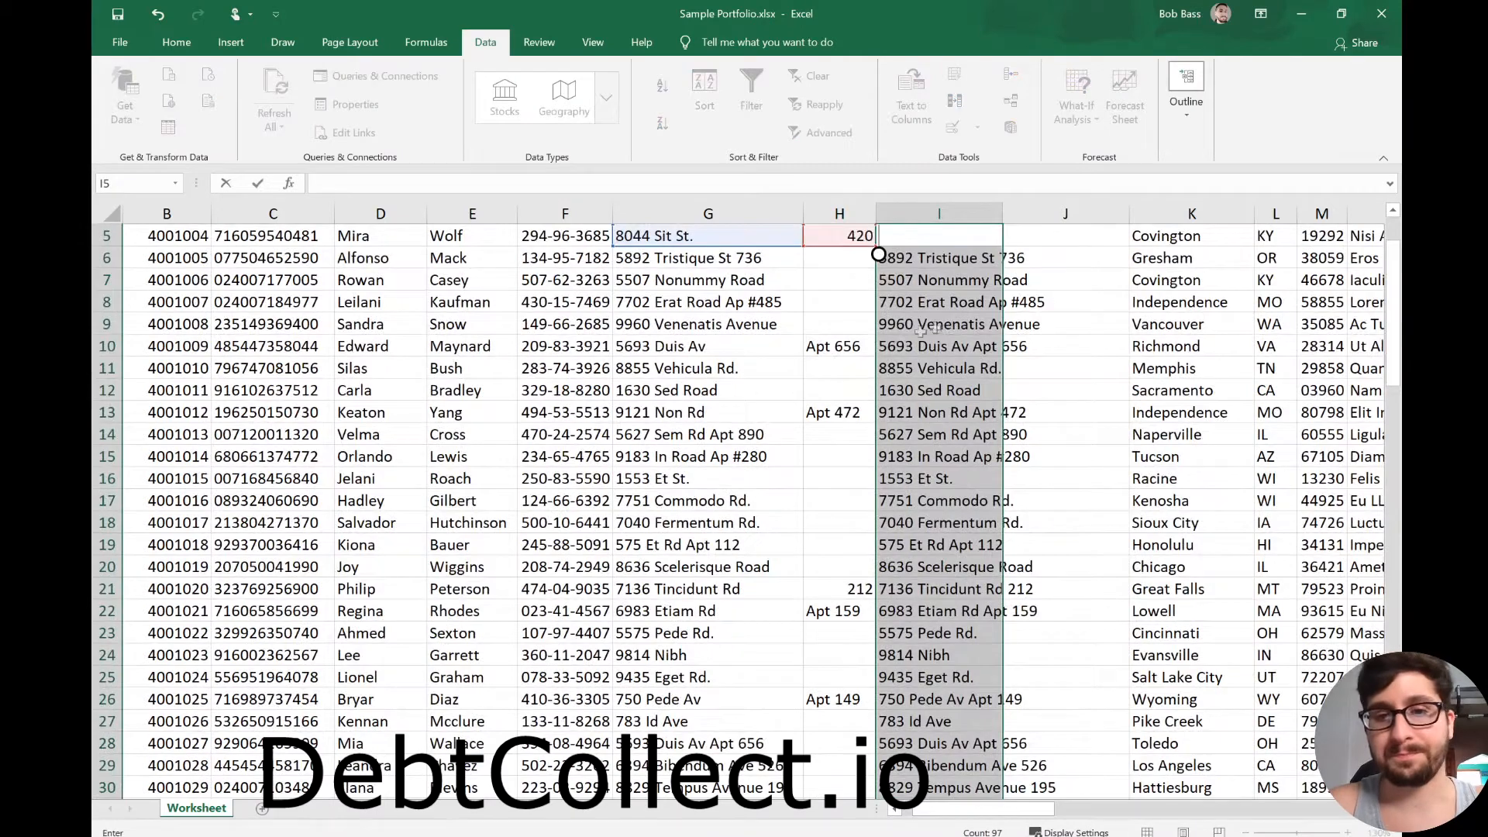
scroll(928, 349, "up", 2)
left_click(928, 349)
left_click(942, 306)
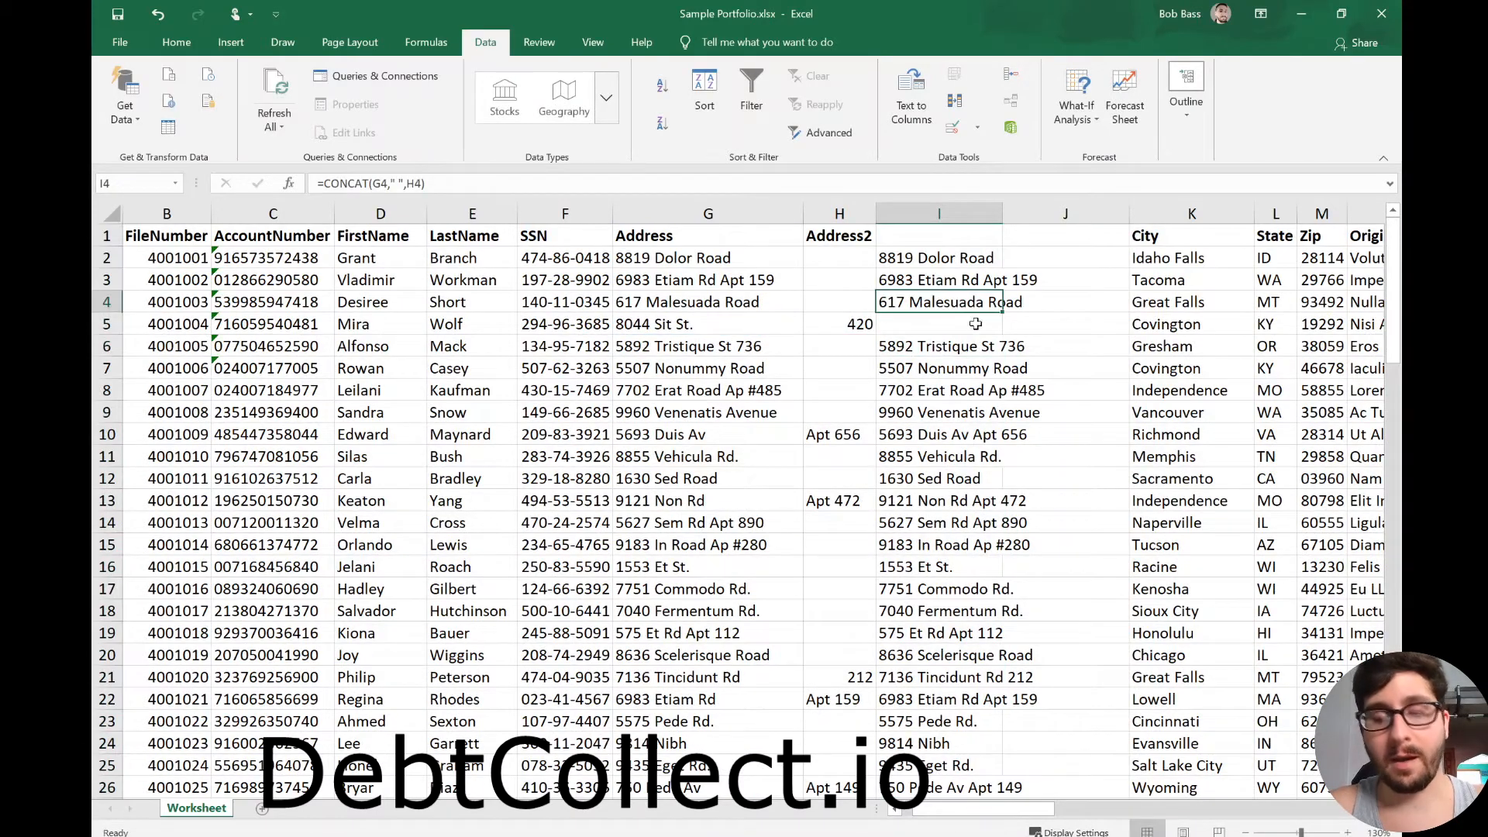
key("ctrl+z")
left_click(969, 369)
- Clear the CONCAT formulas in column I from I3 down to the last data row
left_click(944, 280)
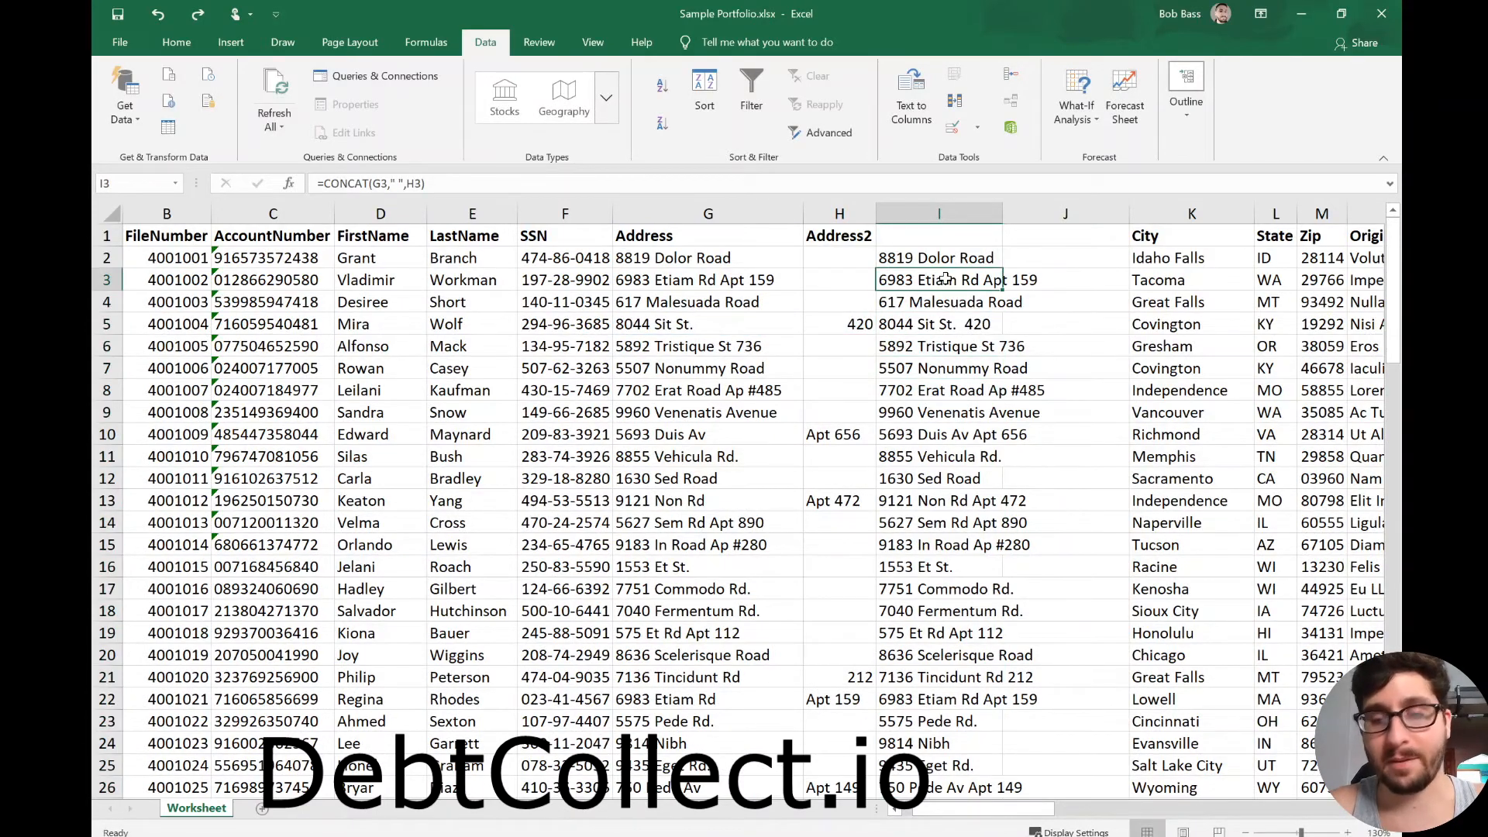
key("ctrl+shift+Down")
key("Delete")
scroll(943, 279, "up", 20)
left_click(969, 385)
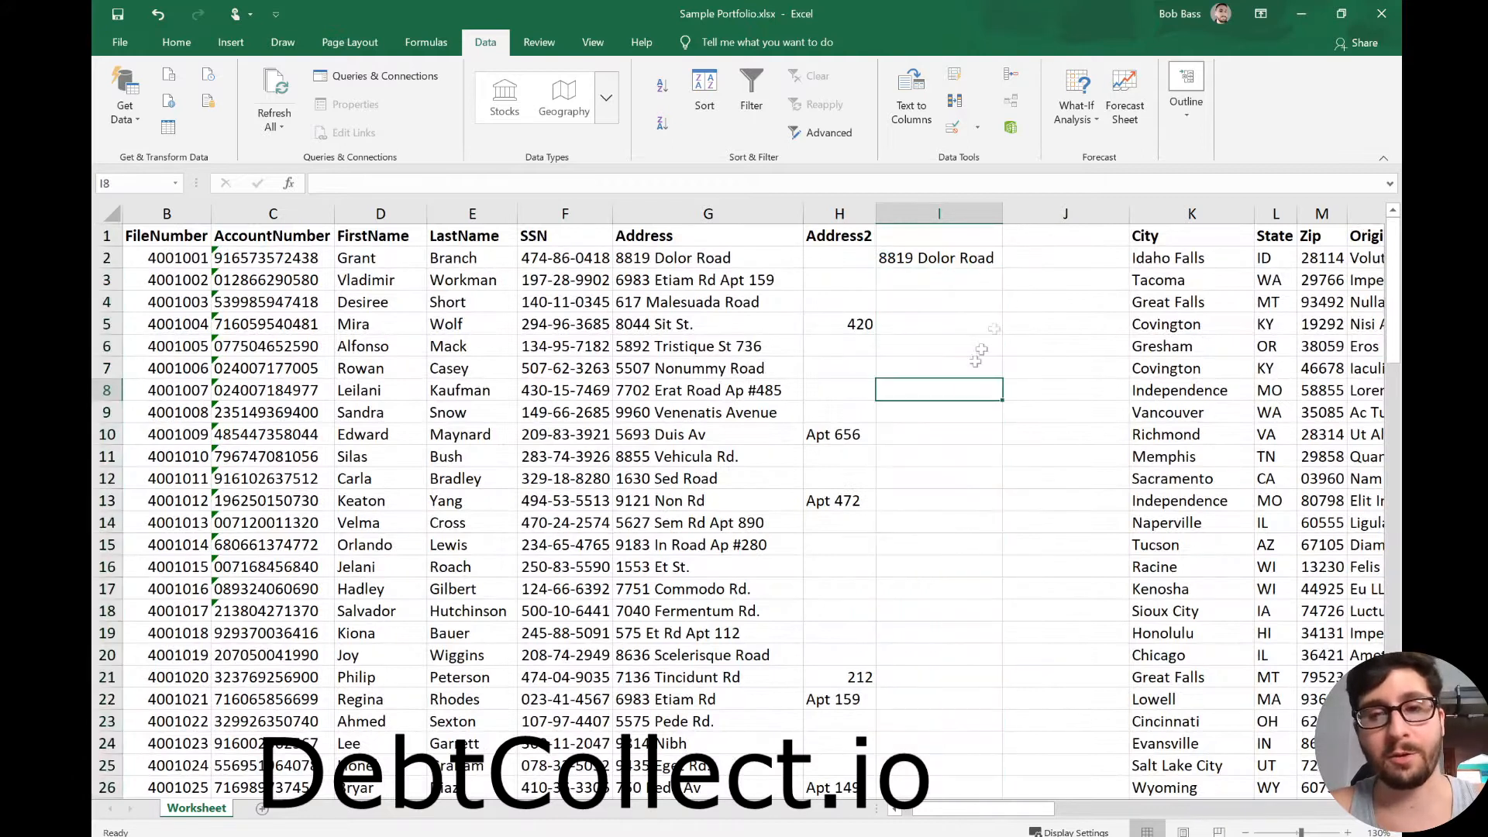
- Fill the CONCAT formula from I2 down to I5 only
left_click(949, 259)
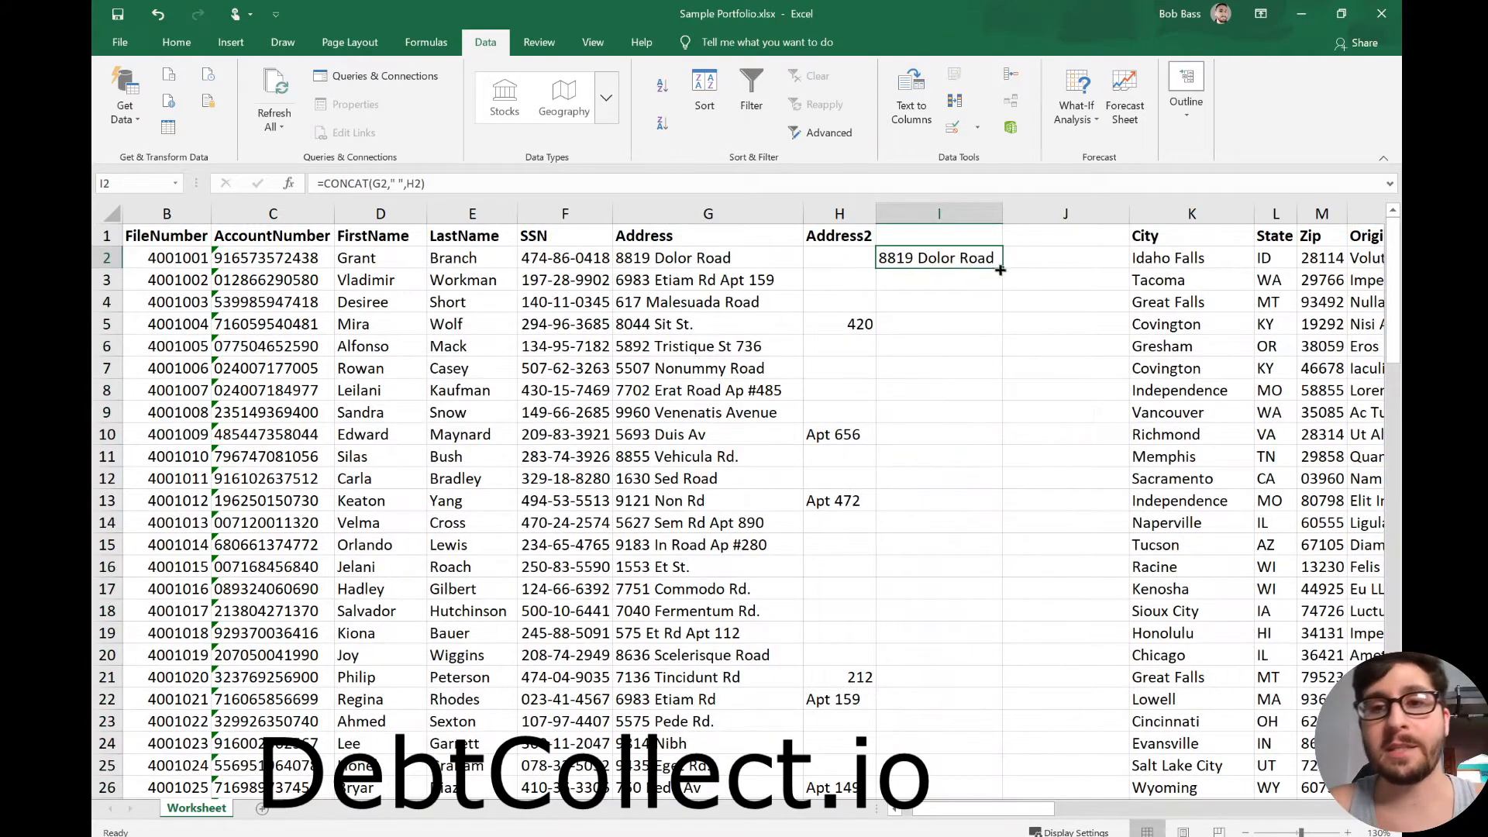
left_click_drag(1000, 267, 1000, 330)
left_click(1074, 256)
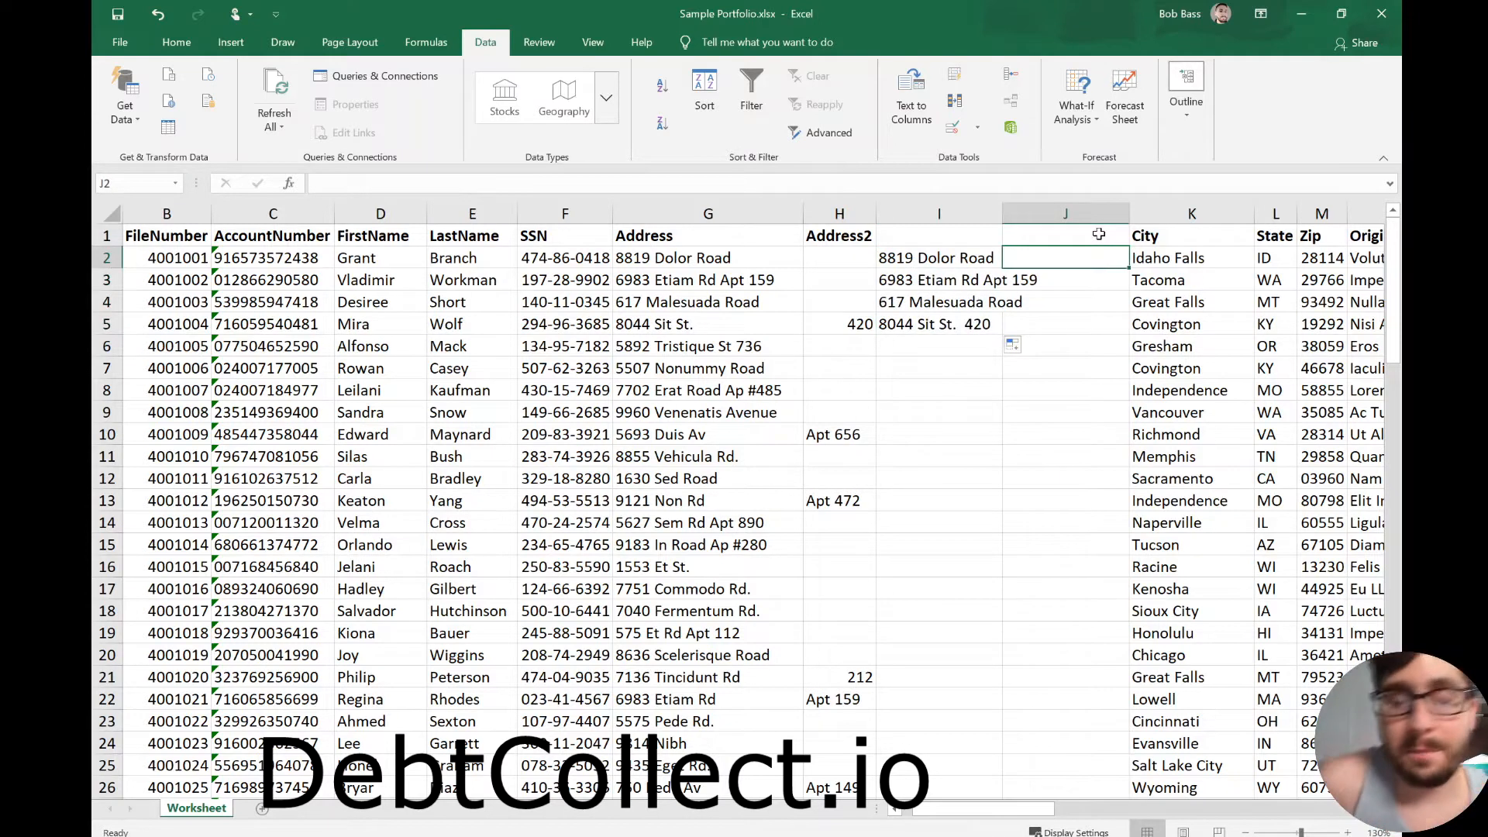
left_click(847, 350)
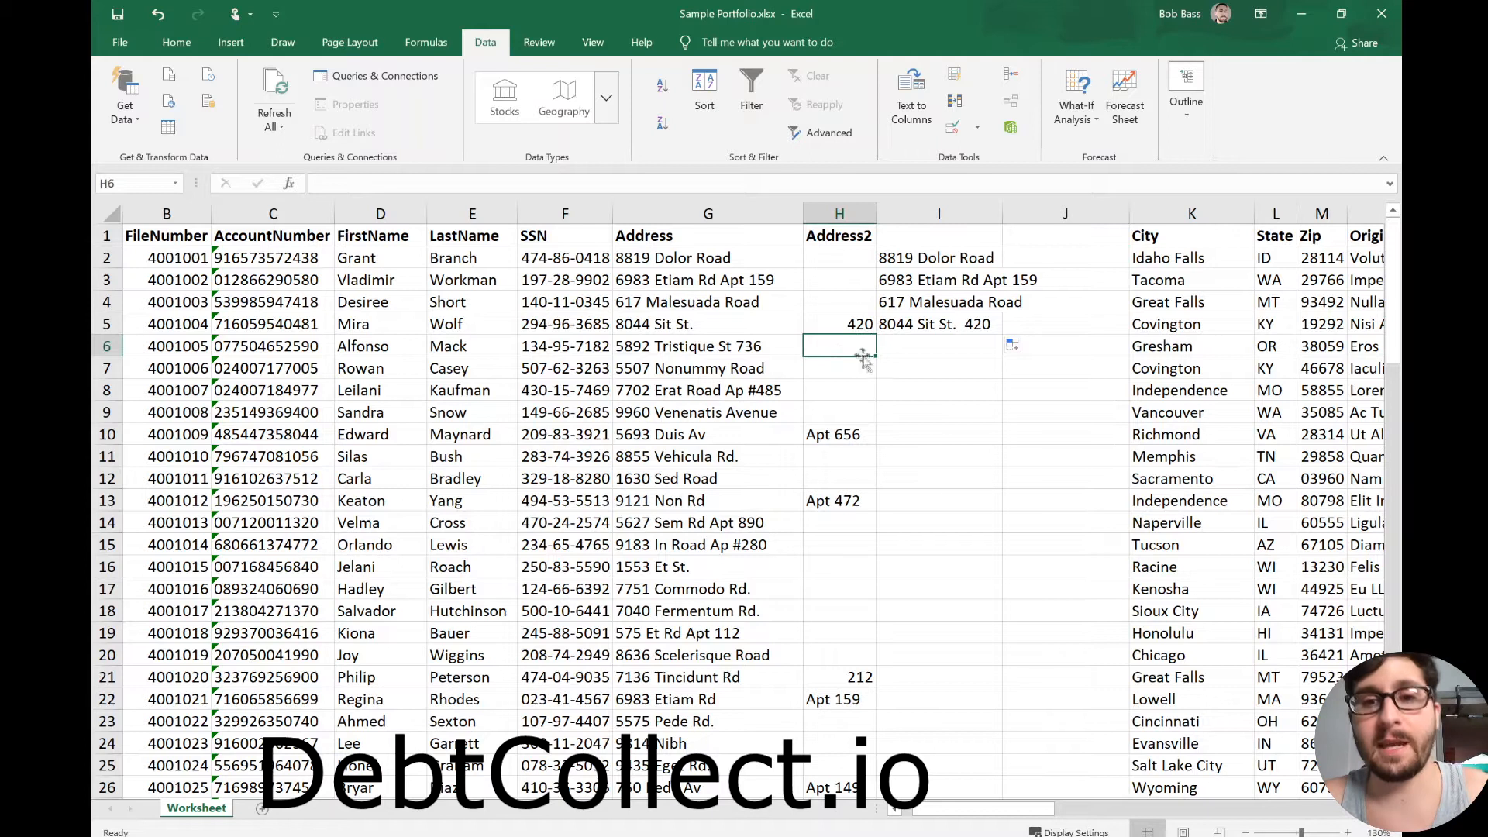
left_click(988, 490)
left_click(968, 346)
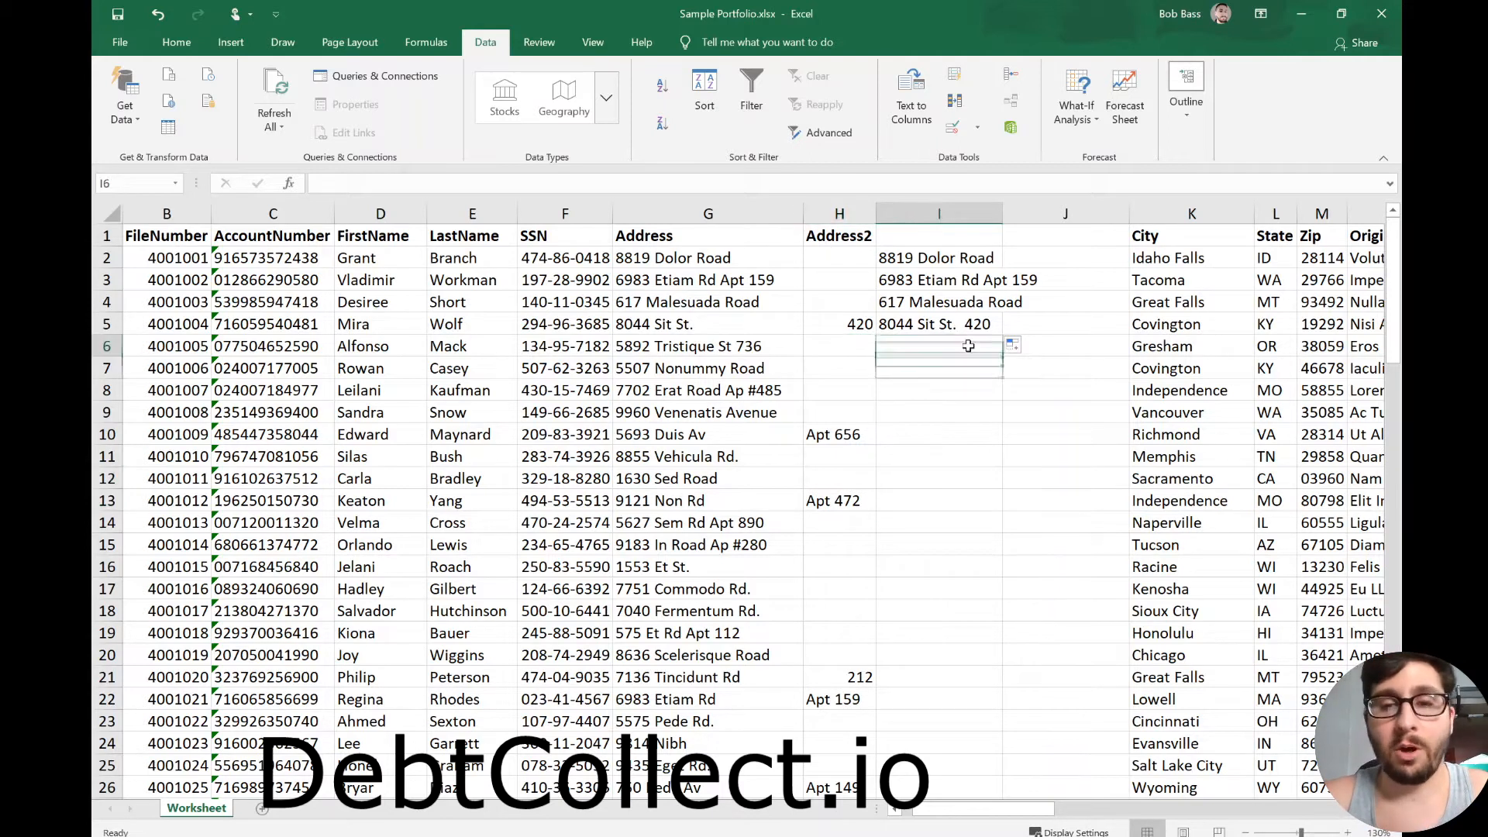
- Replace all blank cells in the Address2 column with QQQ
left_click(843, 208)
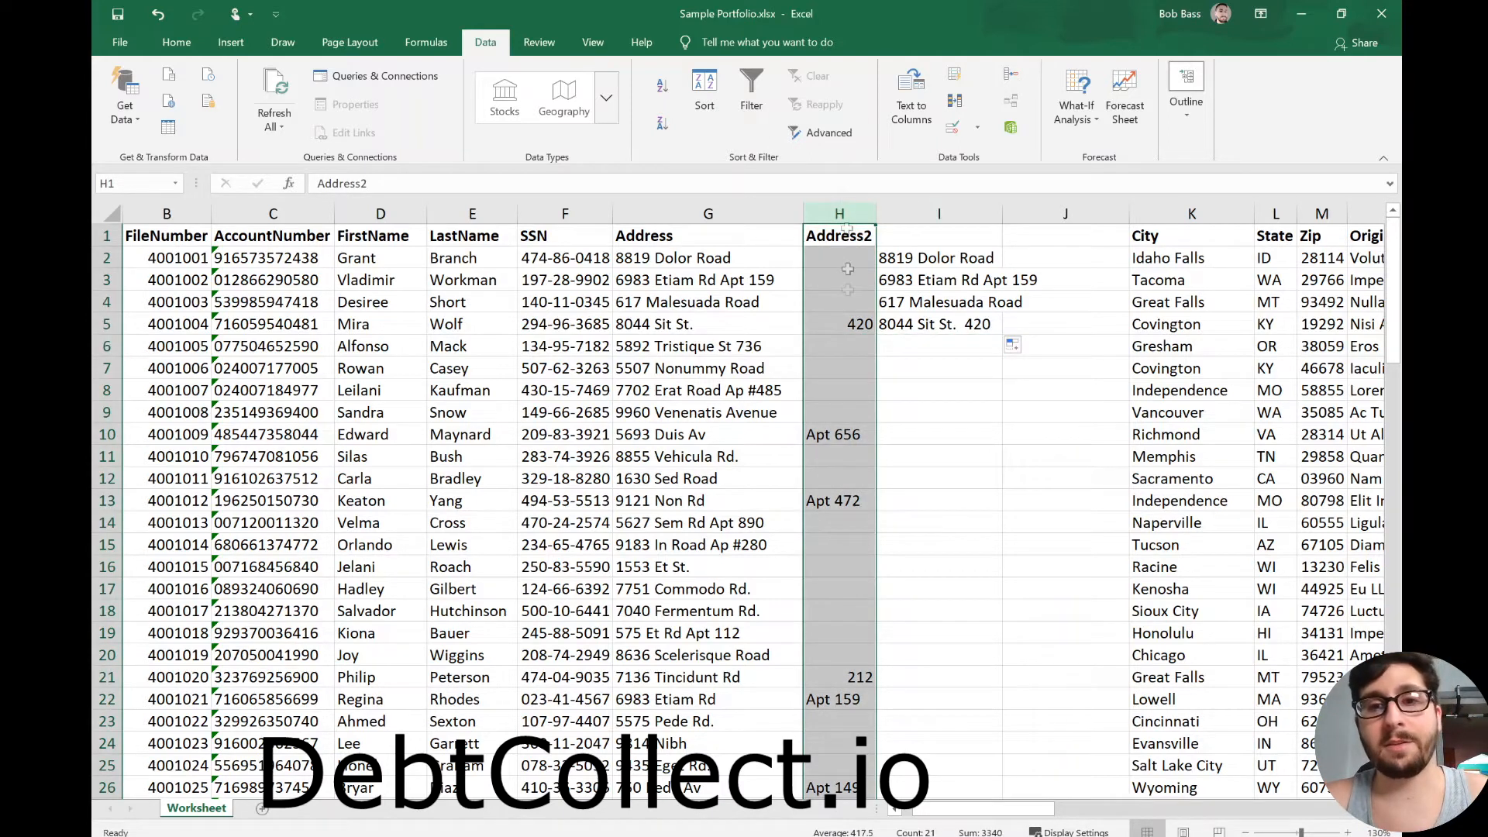
key("ctrl+f")
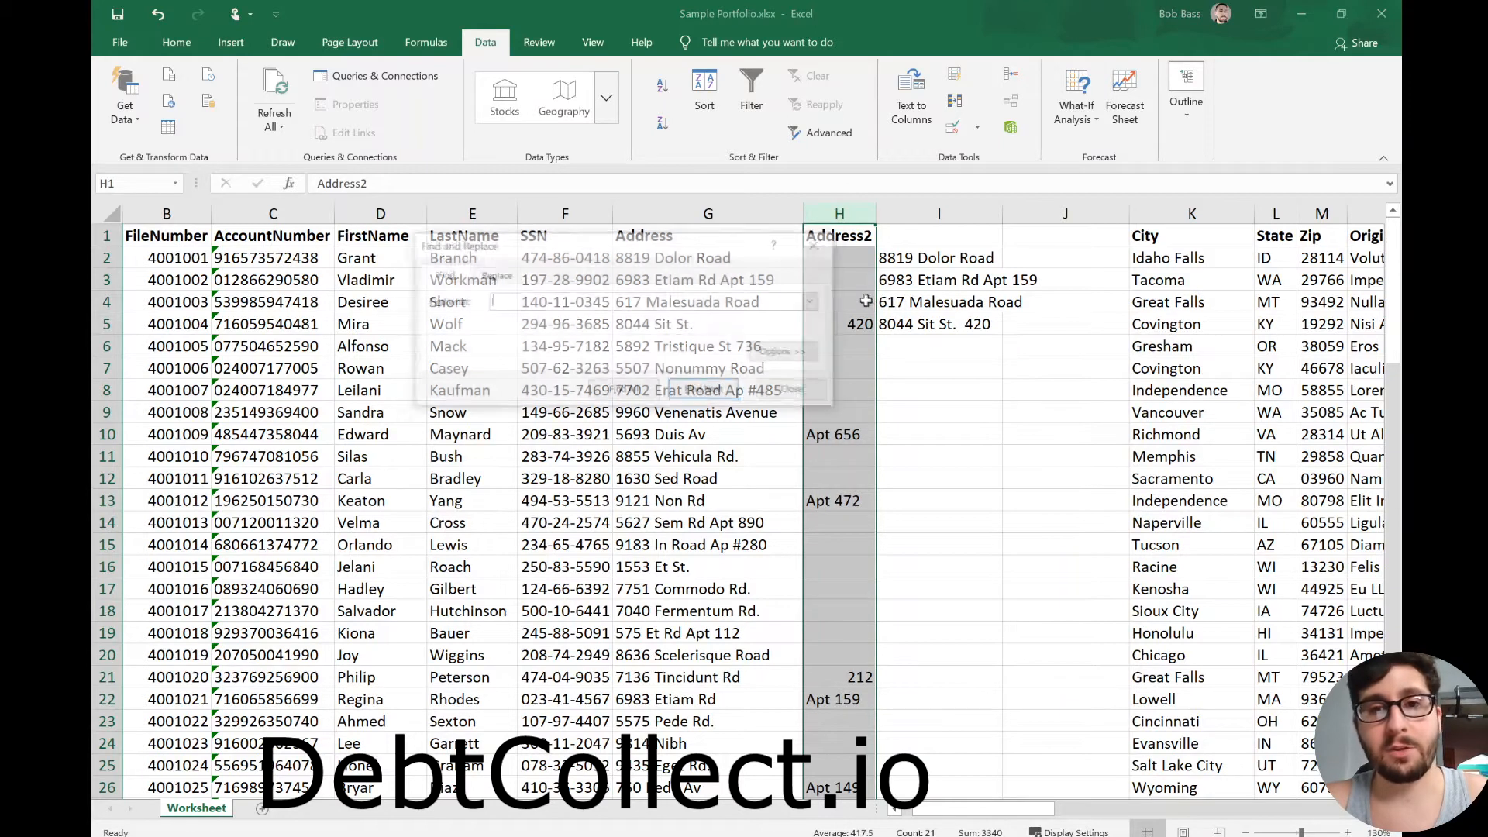
left_click(491, 278)
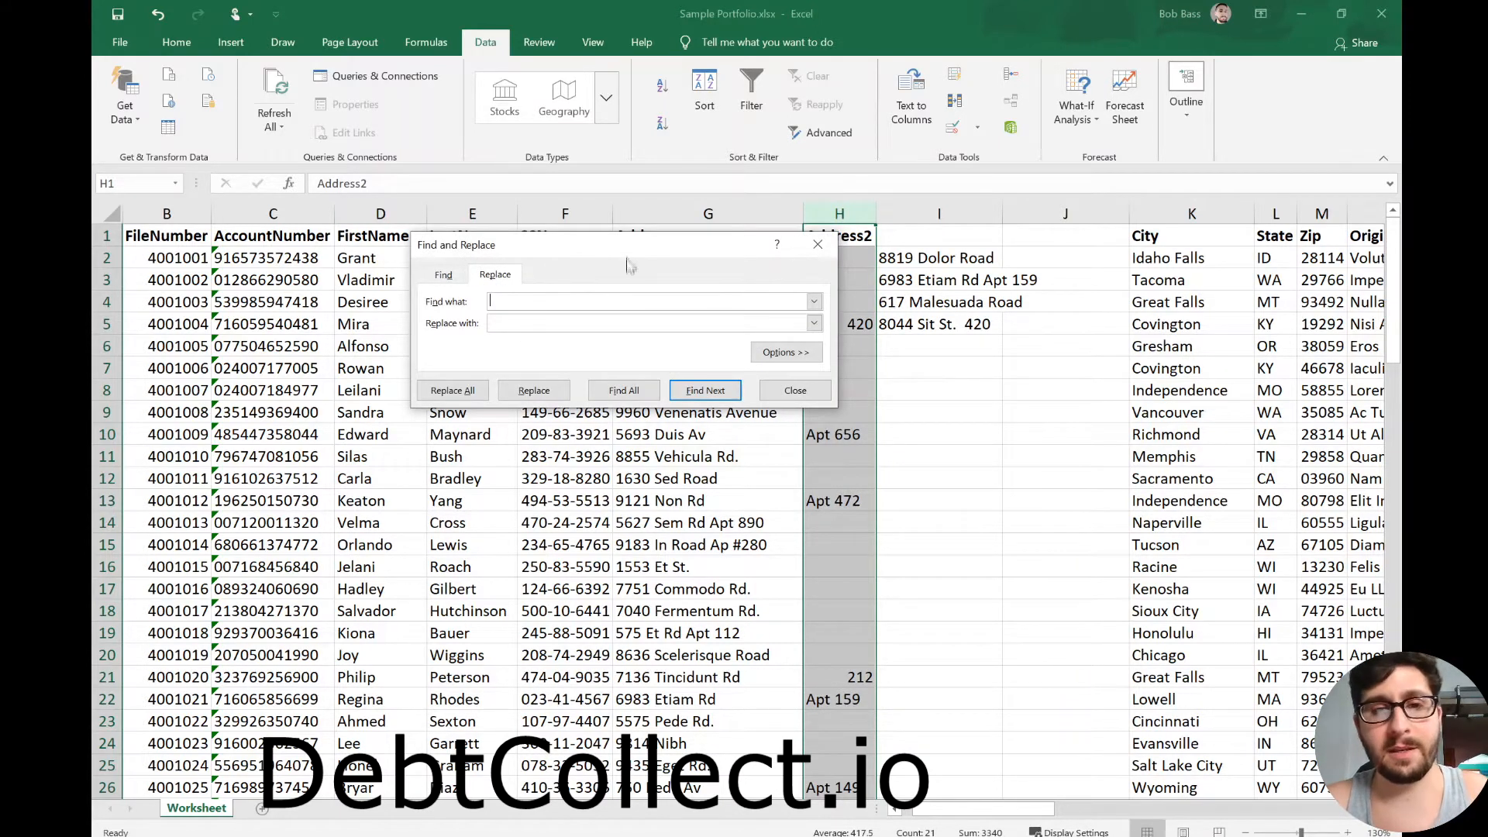
left_click(812, 392)
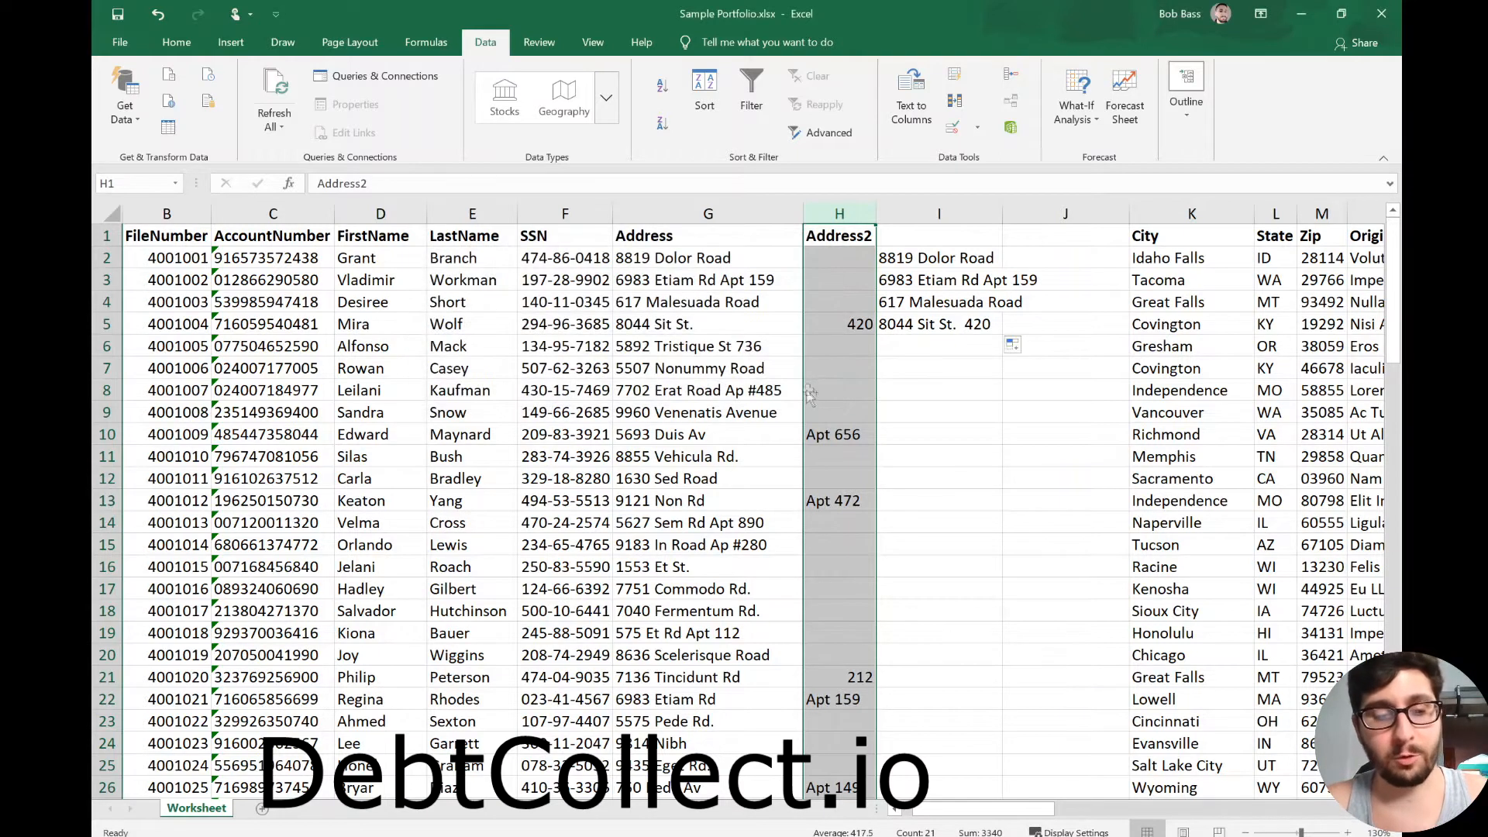
key("F5")
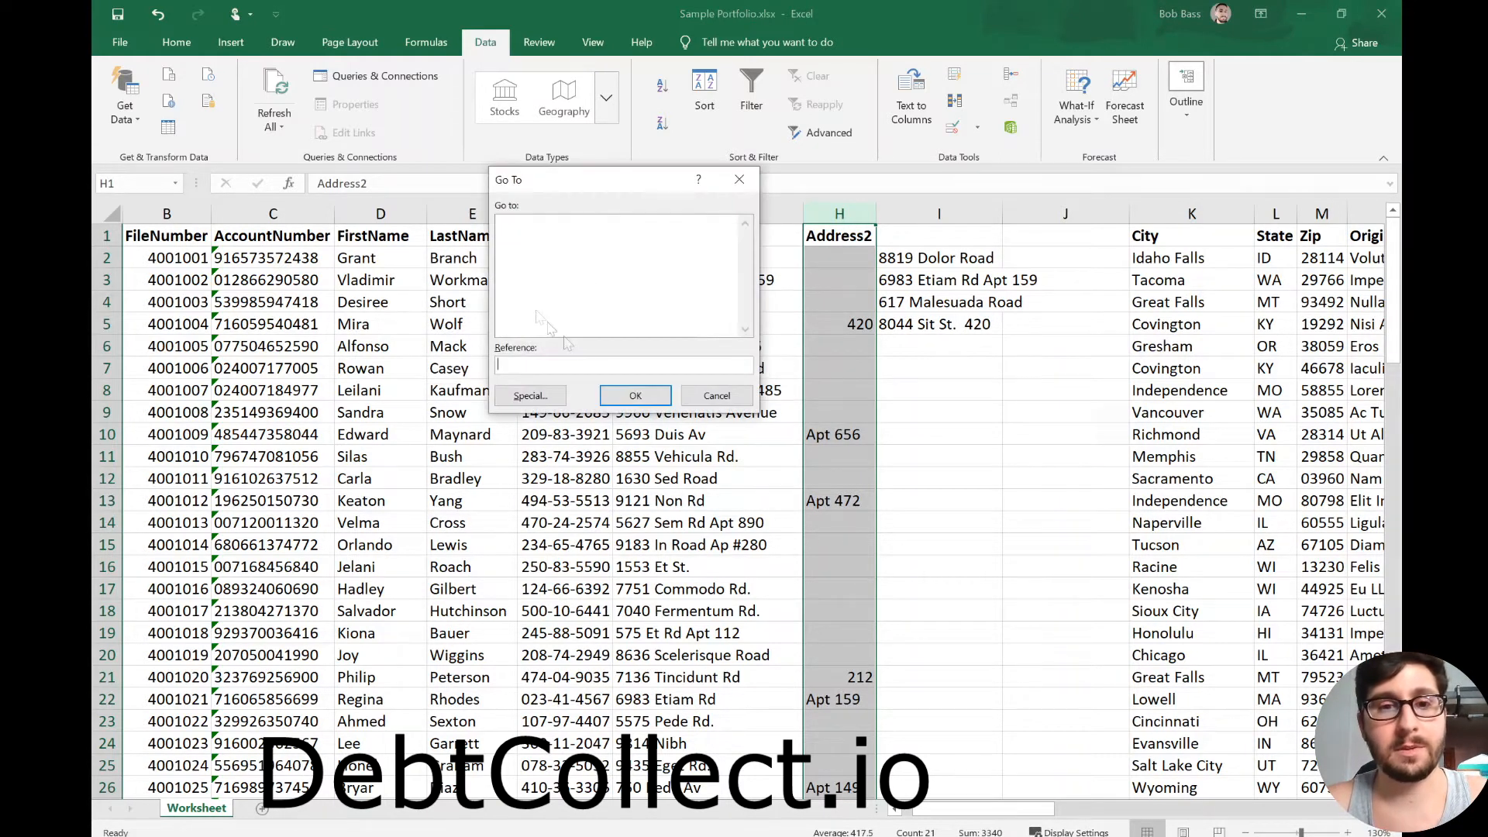
left_click(703, 394)
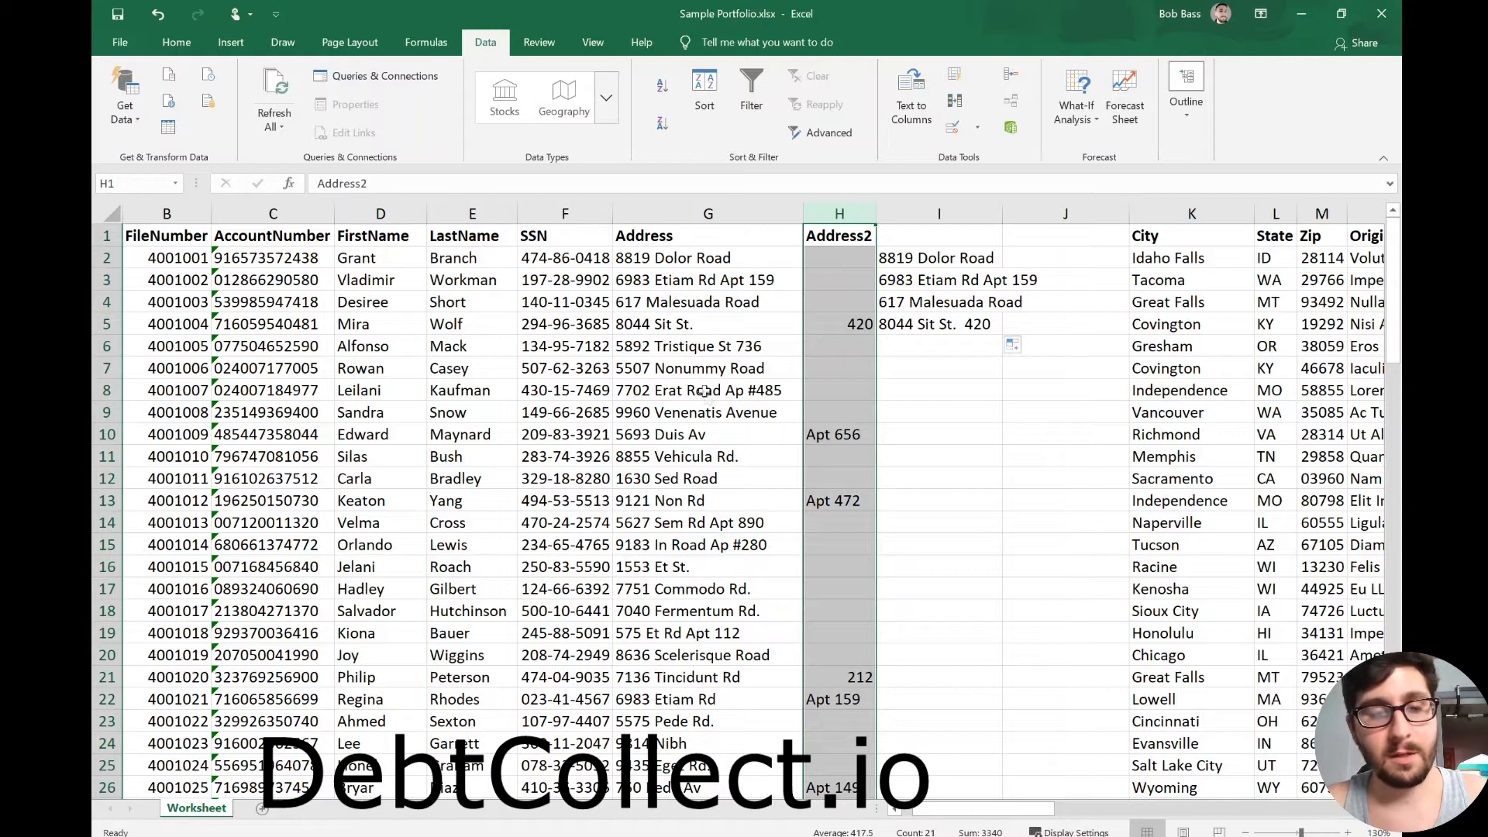
key("ctrl+f")
left_click(495, 294)
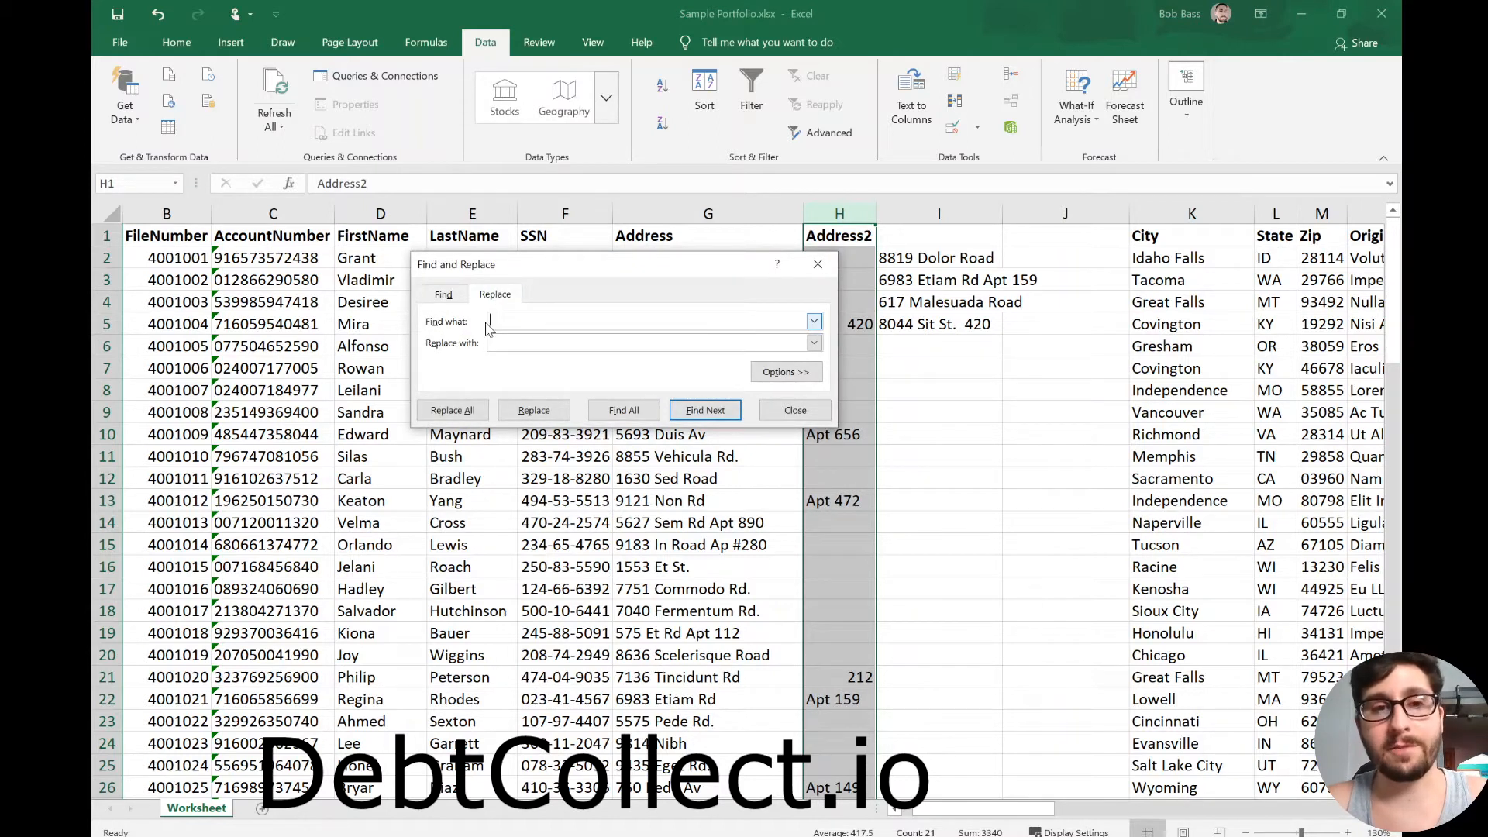
left_click(582, 341)
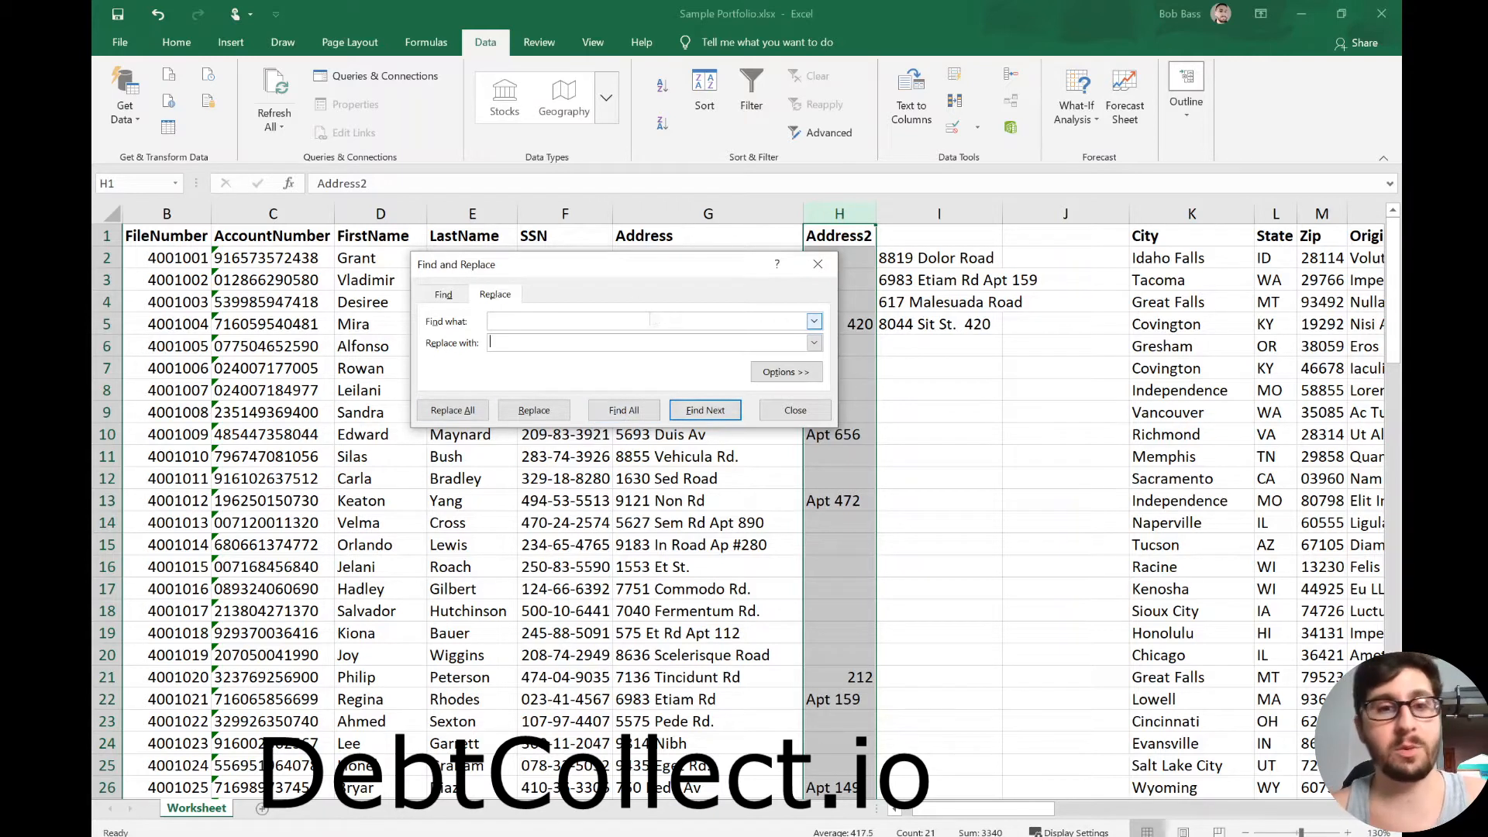
left_click(452, 410)
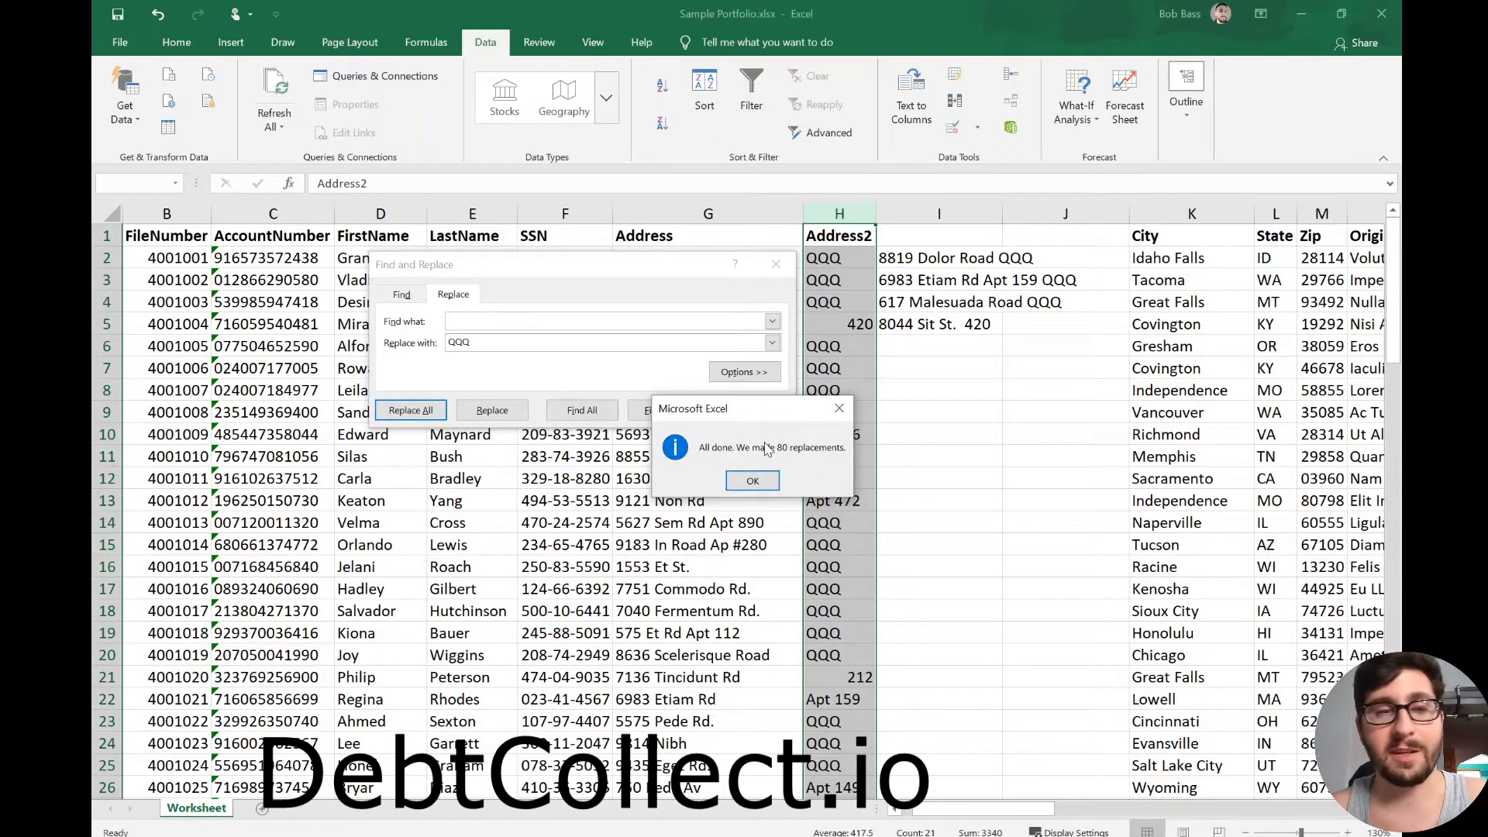
left_click(758, 484)
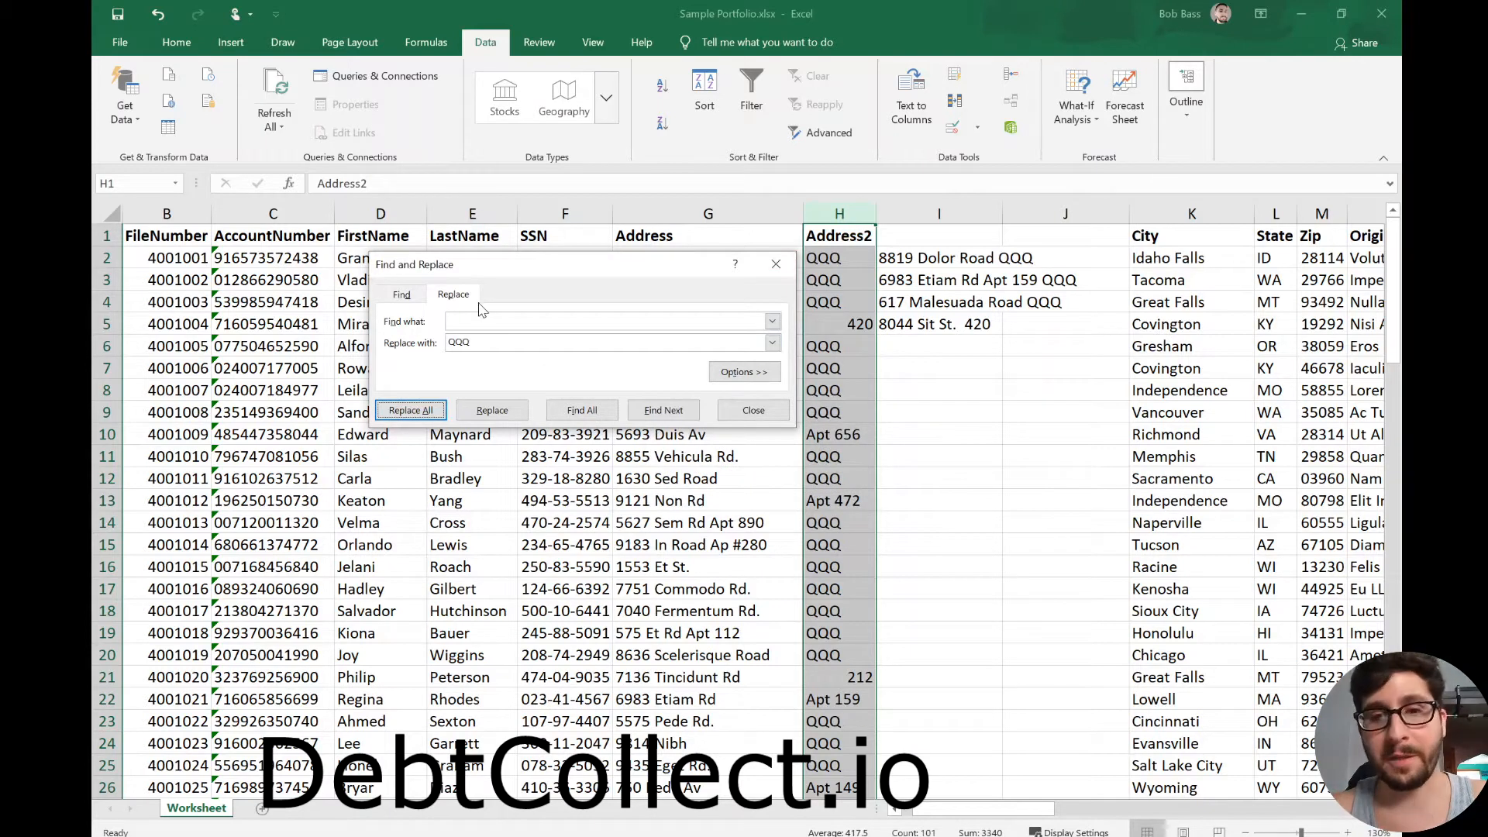
- Replace every QQQ in the Address2 column with nothing and close Find and Replace
left_click_drag(476, 342, 438, 342)
key("BackSpace")
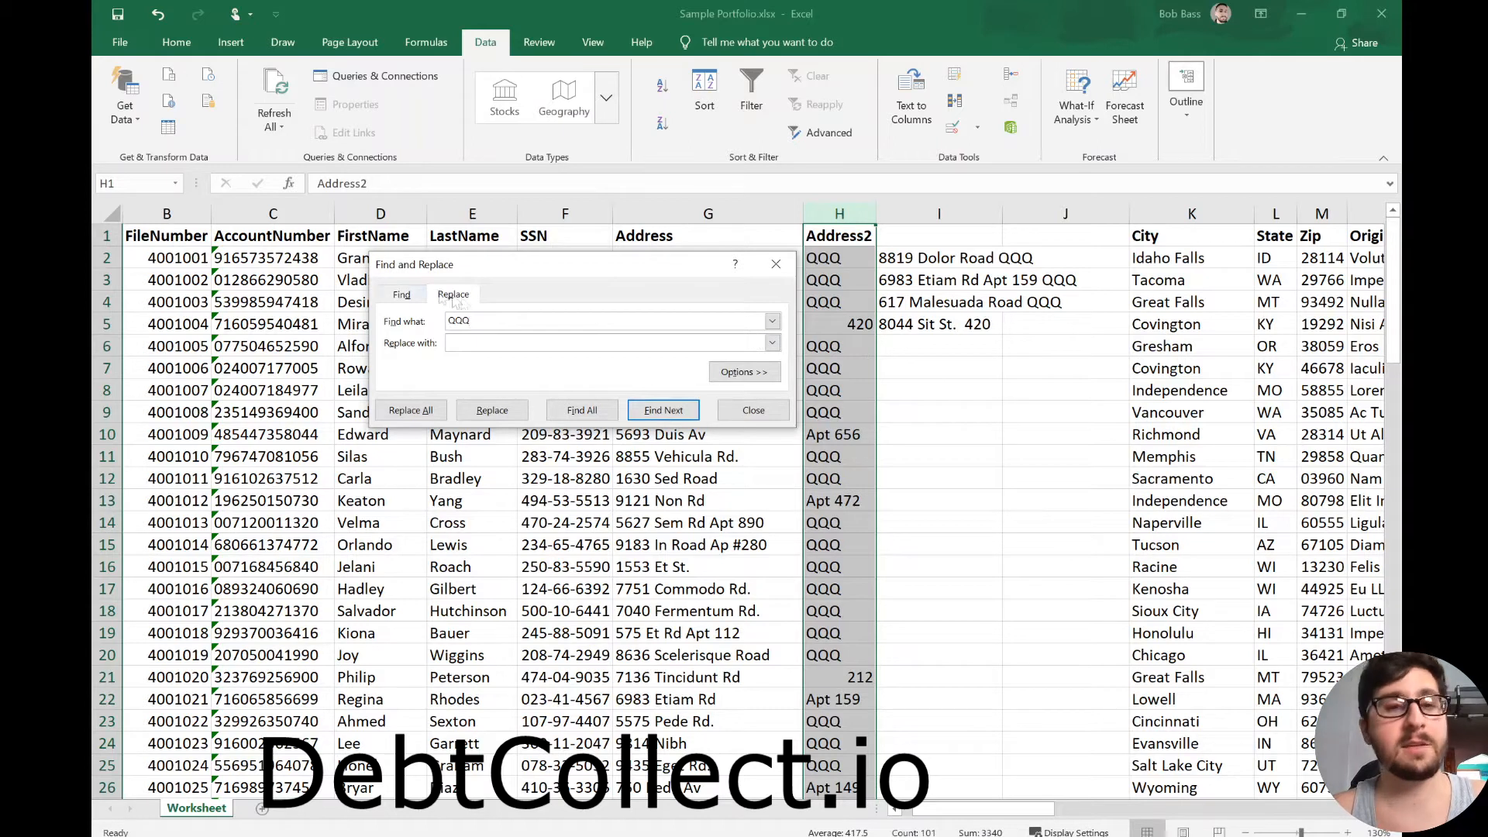
left_click(411, 410)
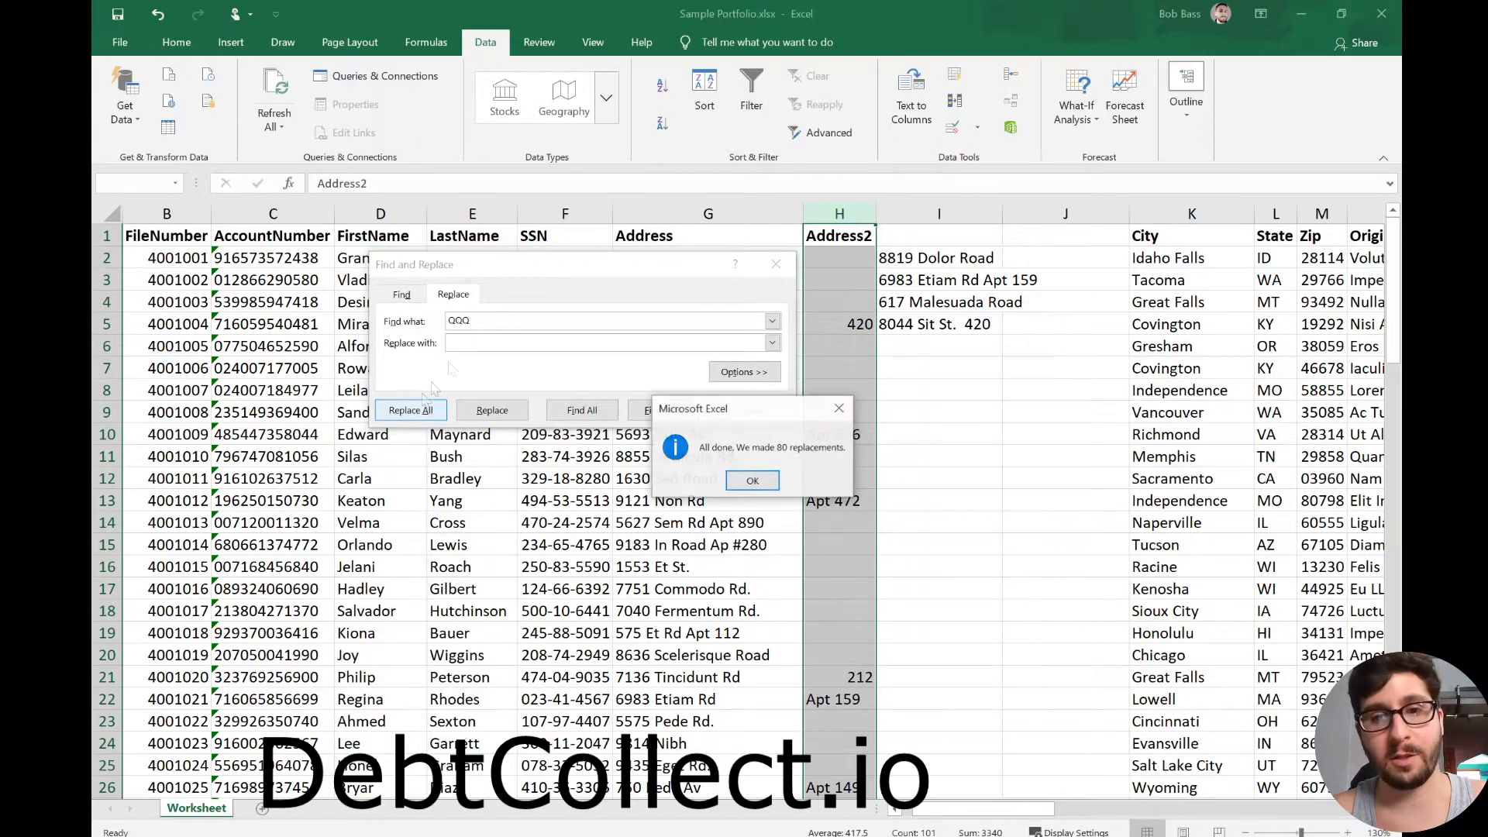
left_click(756, 484)
left_click(775, 264)
- Clear I3:I5 and fill the CONCAT formula from I2 down through all data rows of column I
left_click_drag(922, 324, 918, 281)
key("Delete")
left_click(969, 259)
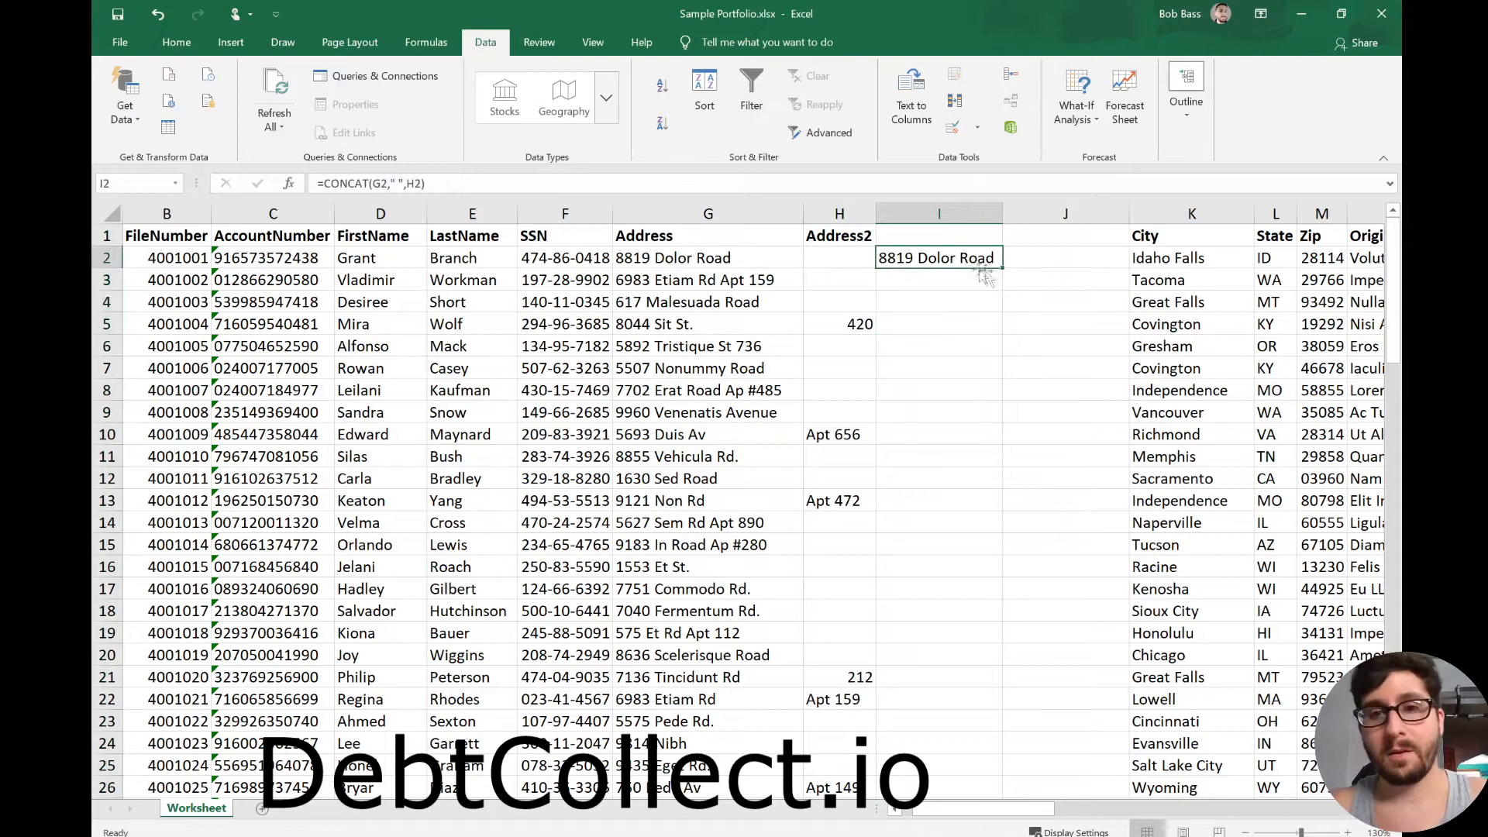
double_click(1005, 269)
left_click(994, 392)
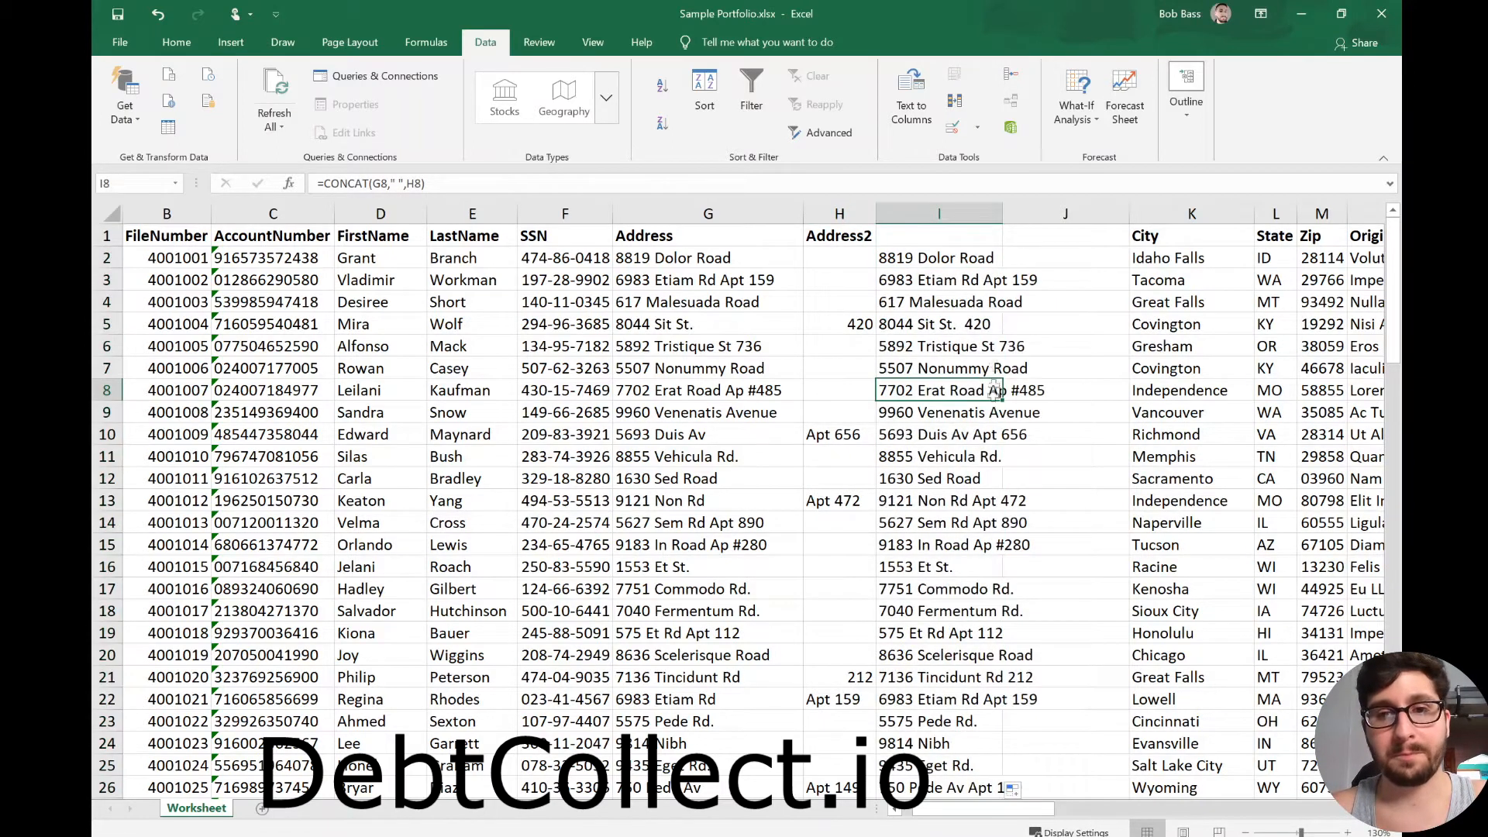
- Auto-fit the width of column I and inspect the combined address formula in I5
left_click(969, 214)
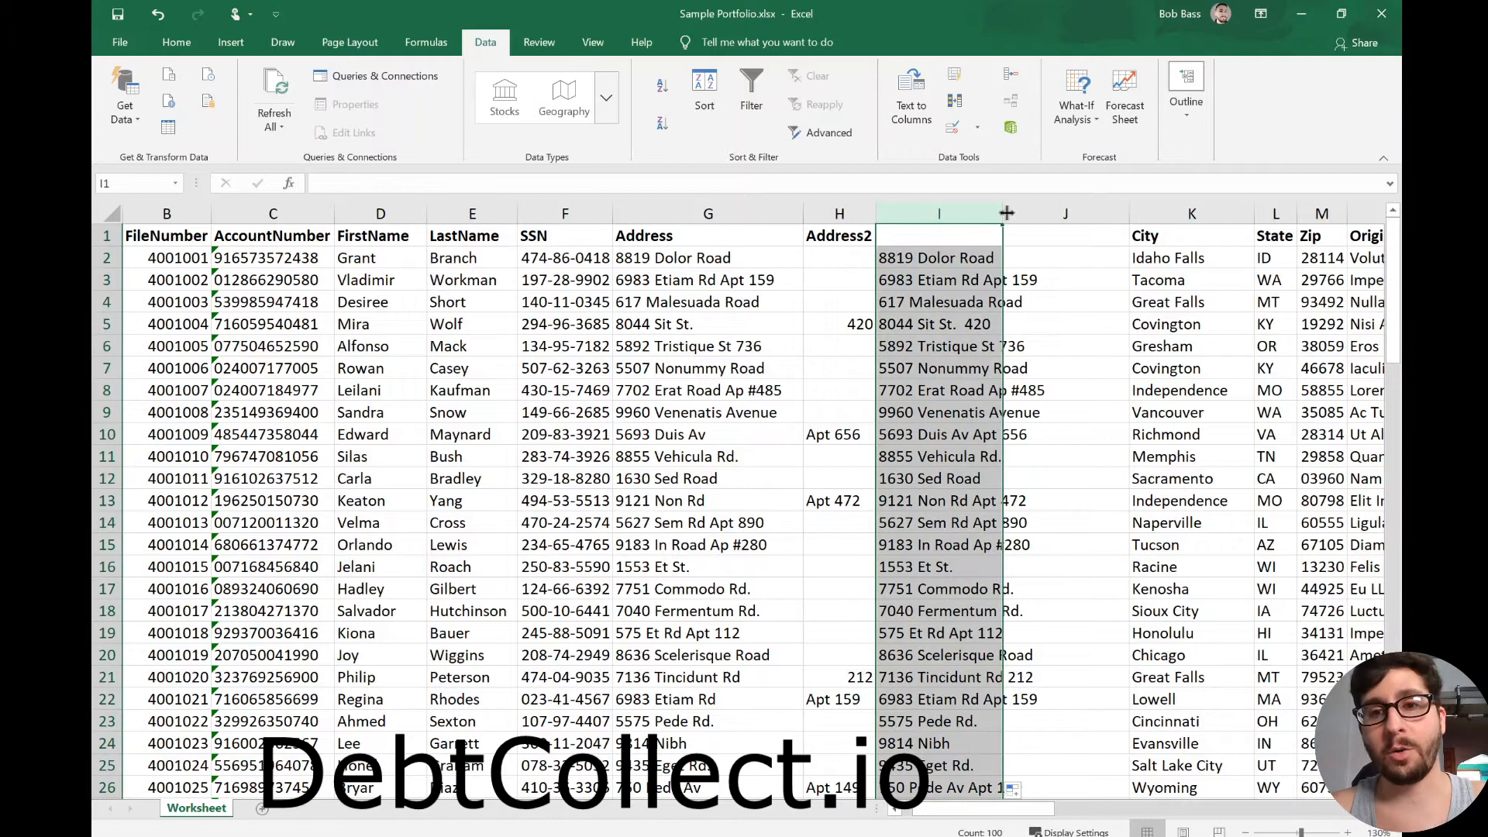
double_click(1003, 214)
left_click(981, 232)
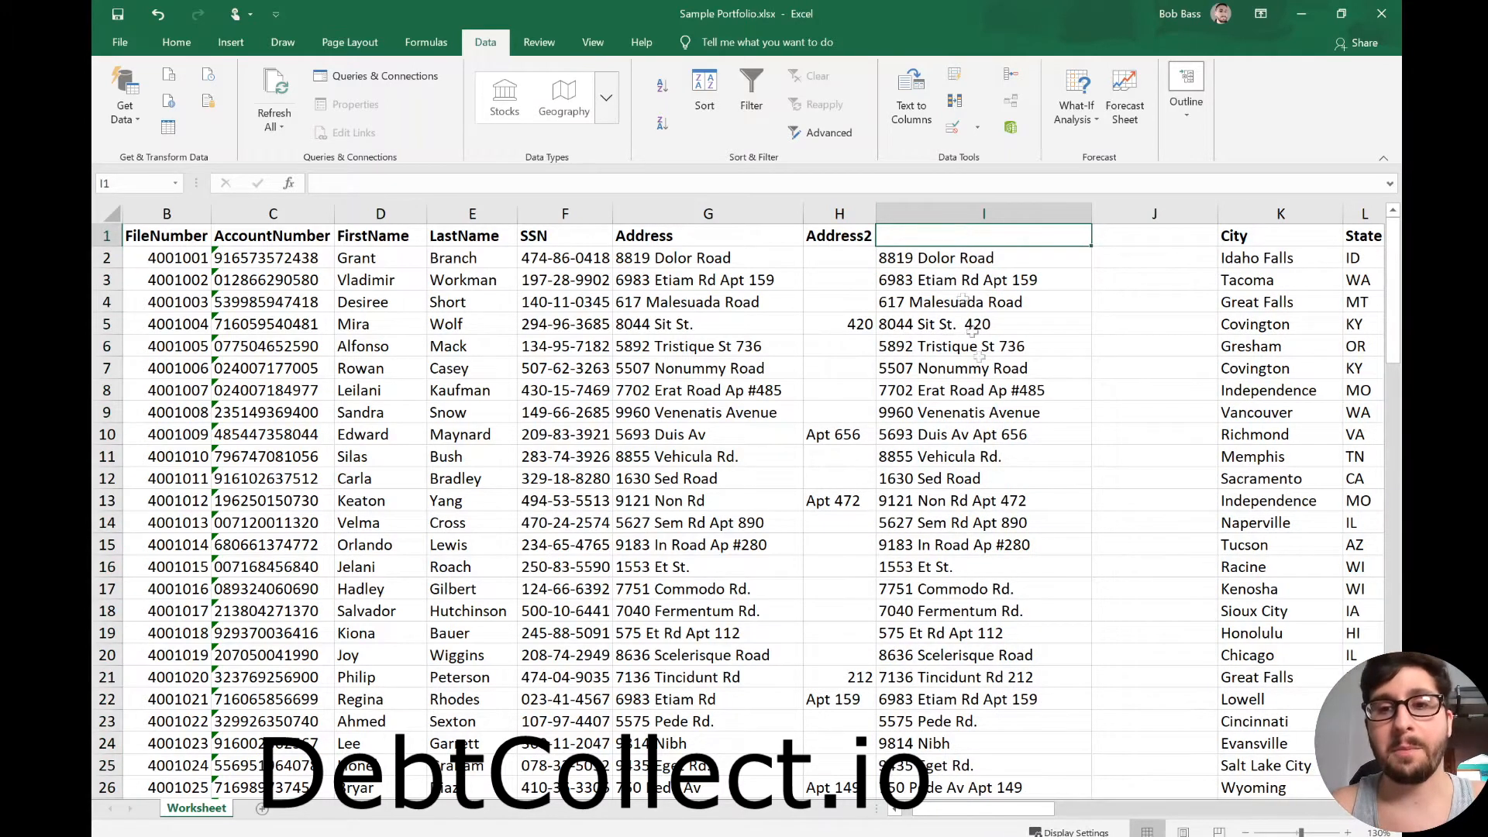
left_click(957, 327)
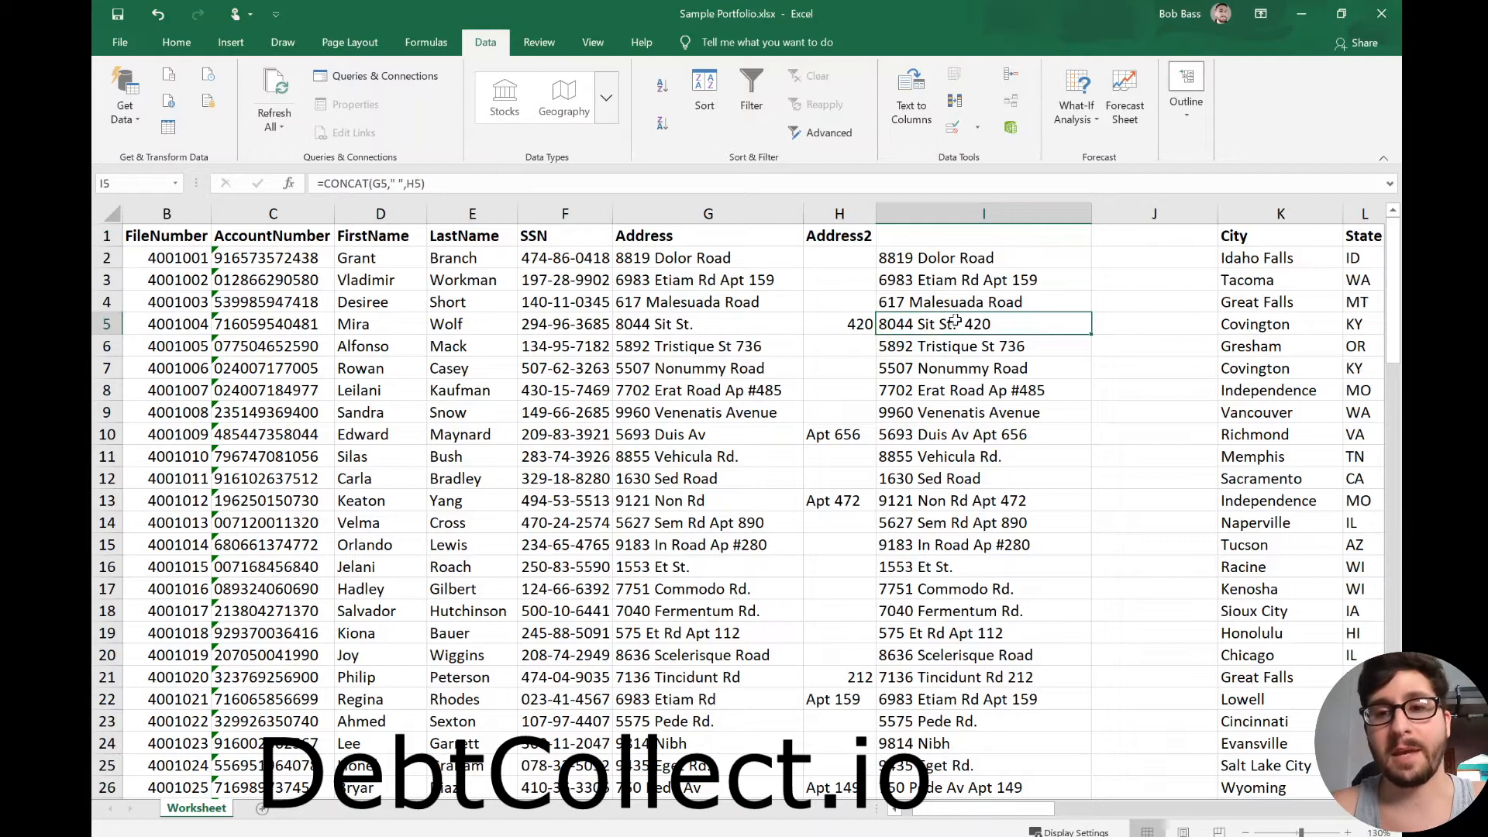
double_click(957, 323)
left_click(1098, 325)
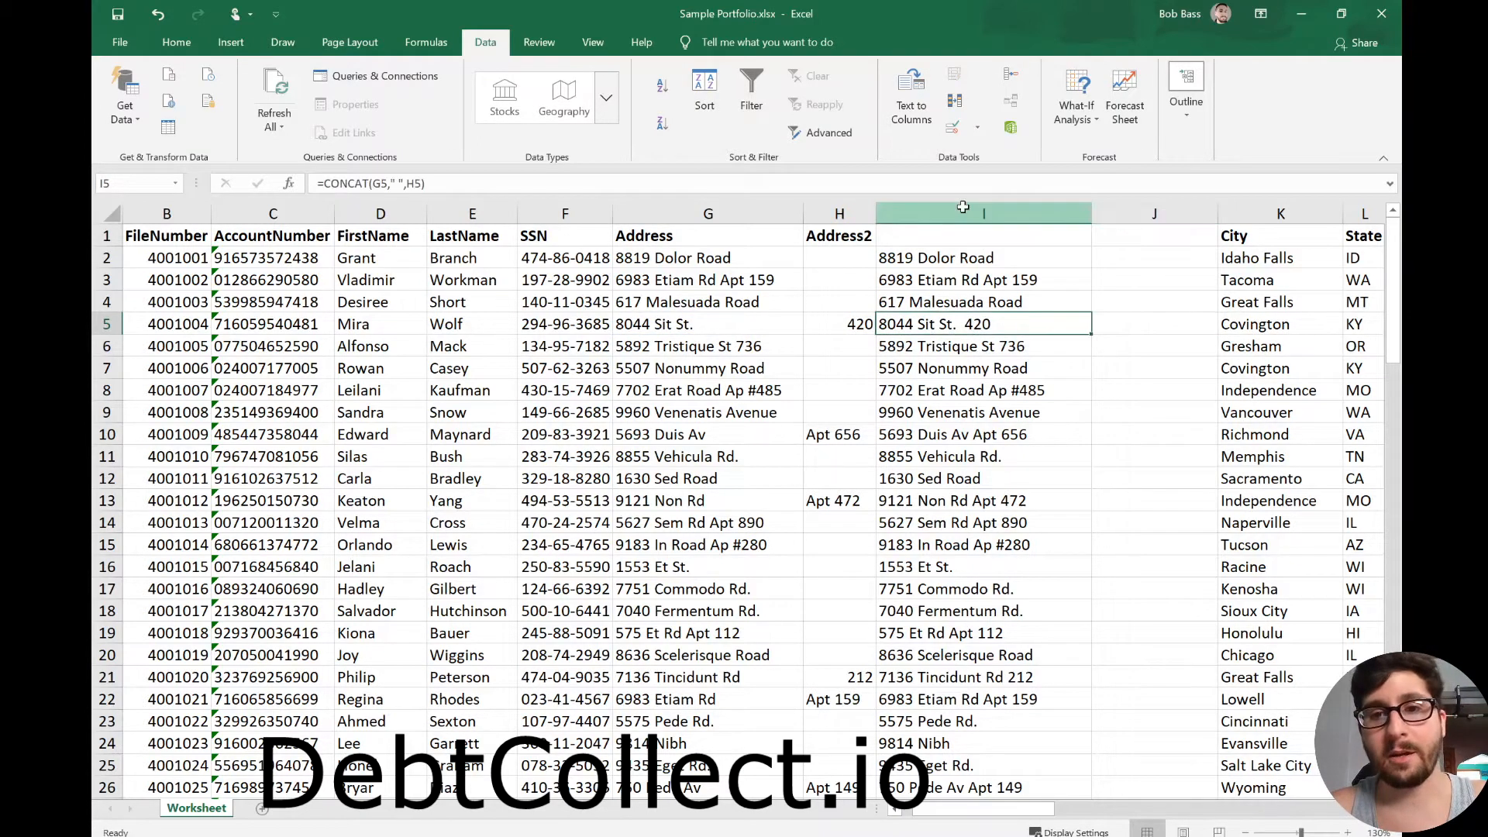
- Copy column I, paste it over itself as values only, and check the contents of I4 and I3
left_click(973, 209)
key("ctrl+c")
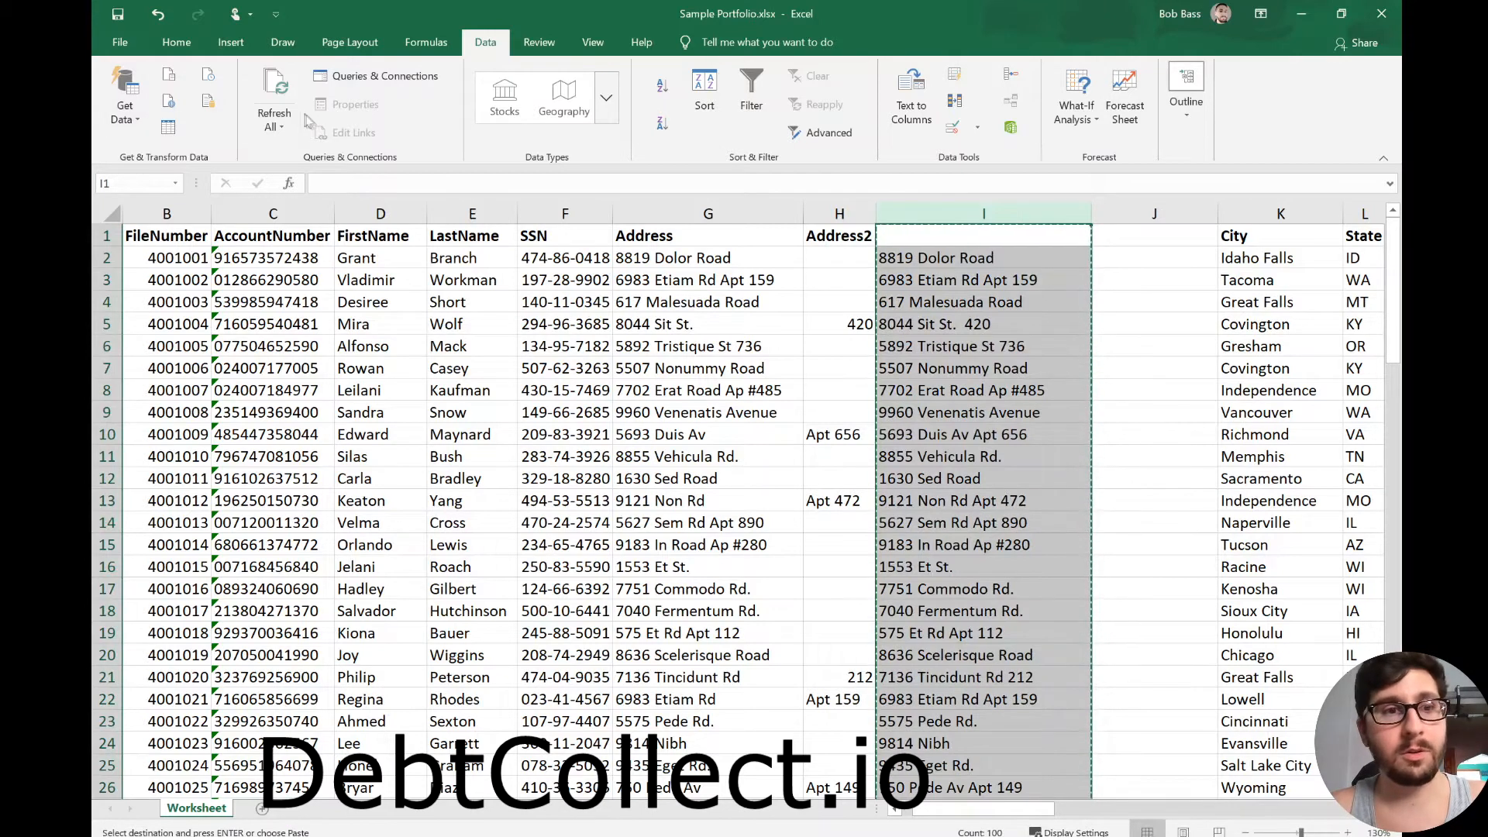
scroll(256, 113, "up", 5)
left_click(128, 130)
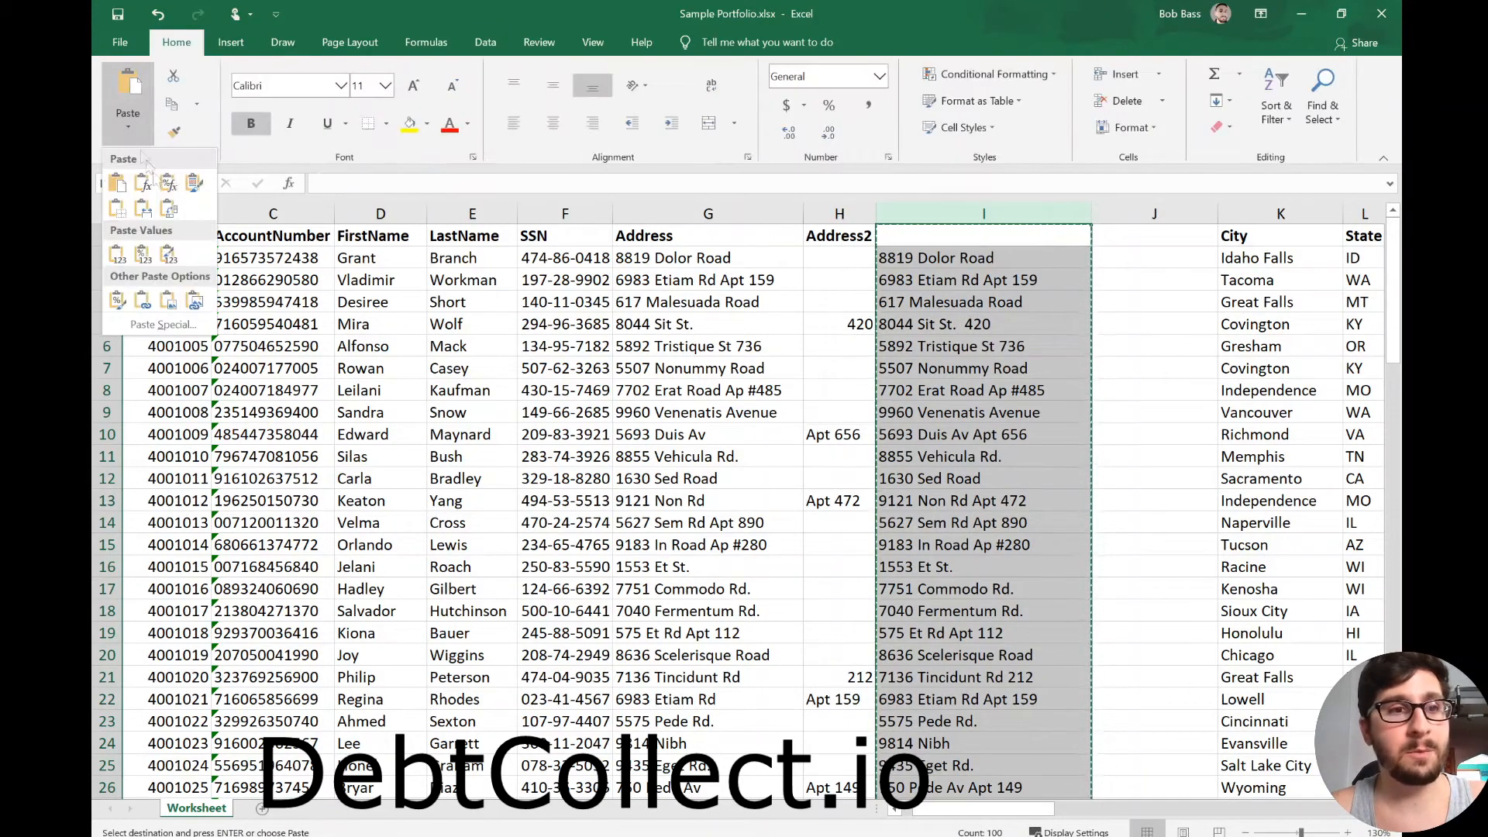
left_click(120, 257)
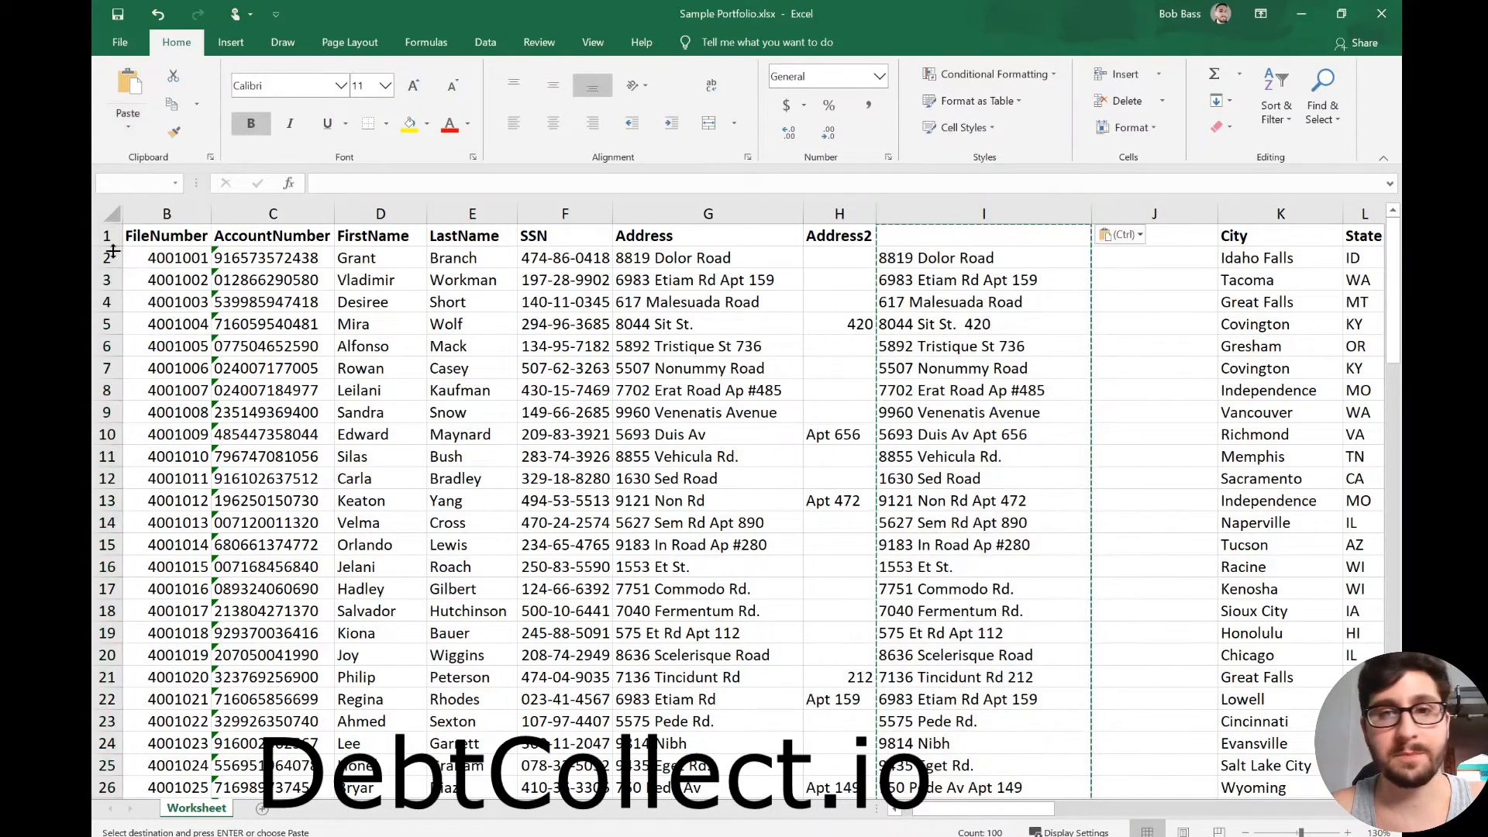
left_click(922, 301)
left_click(944, 213)
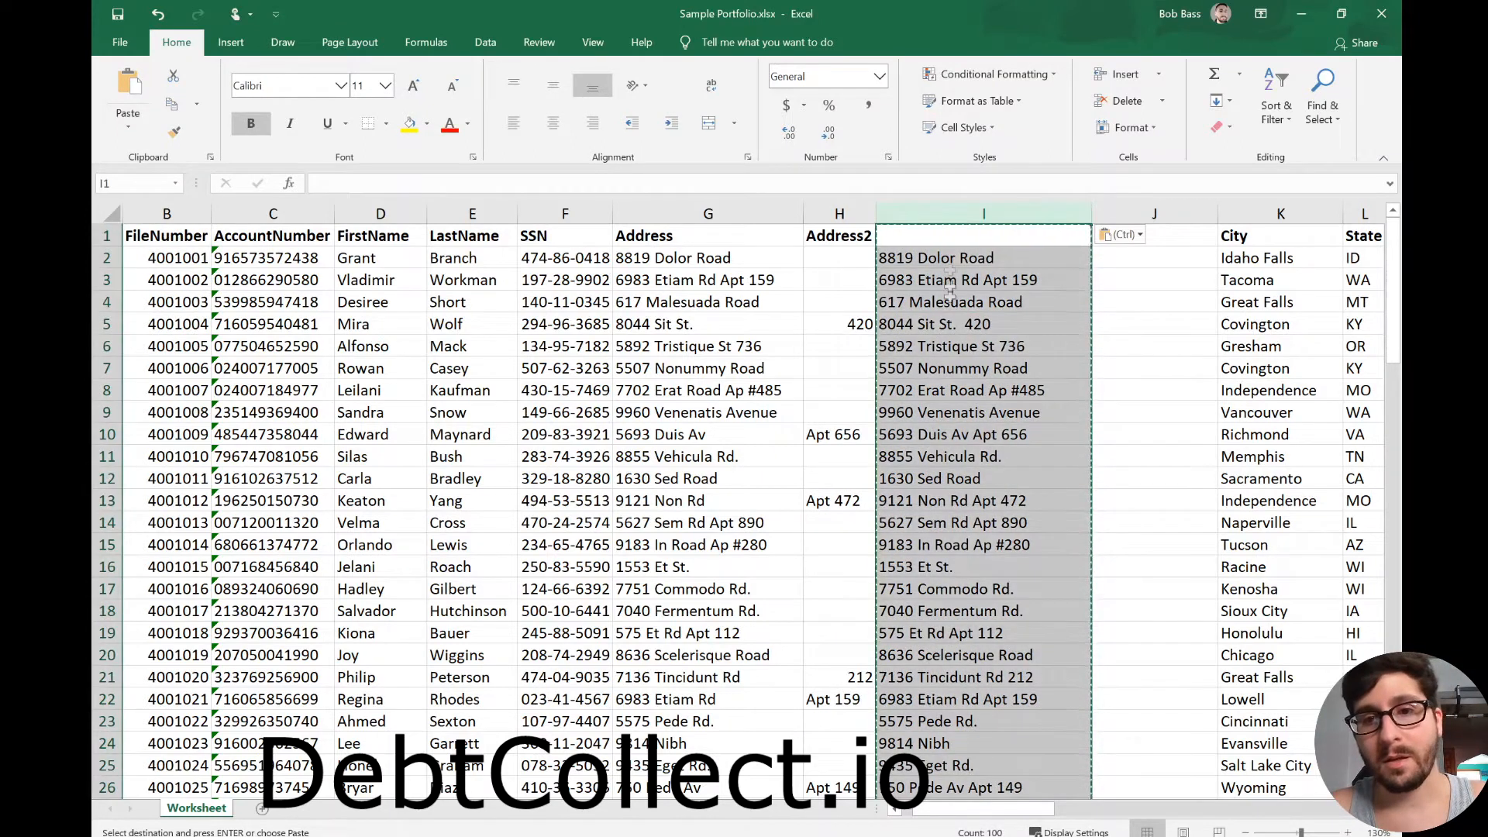
left_click(951, 301)
left_click_drag(330, 183, 431, 183)
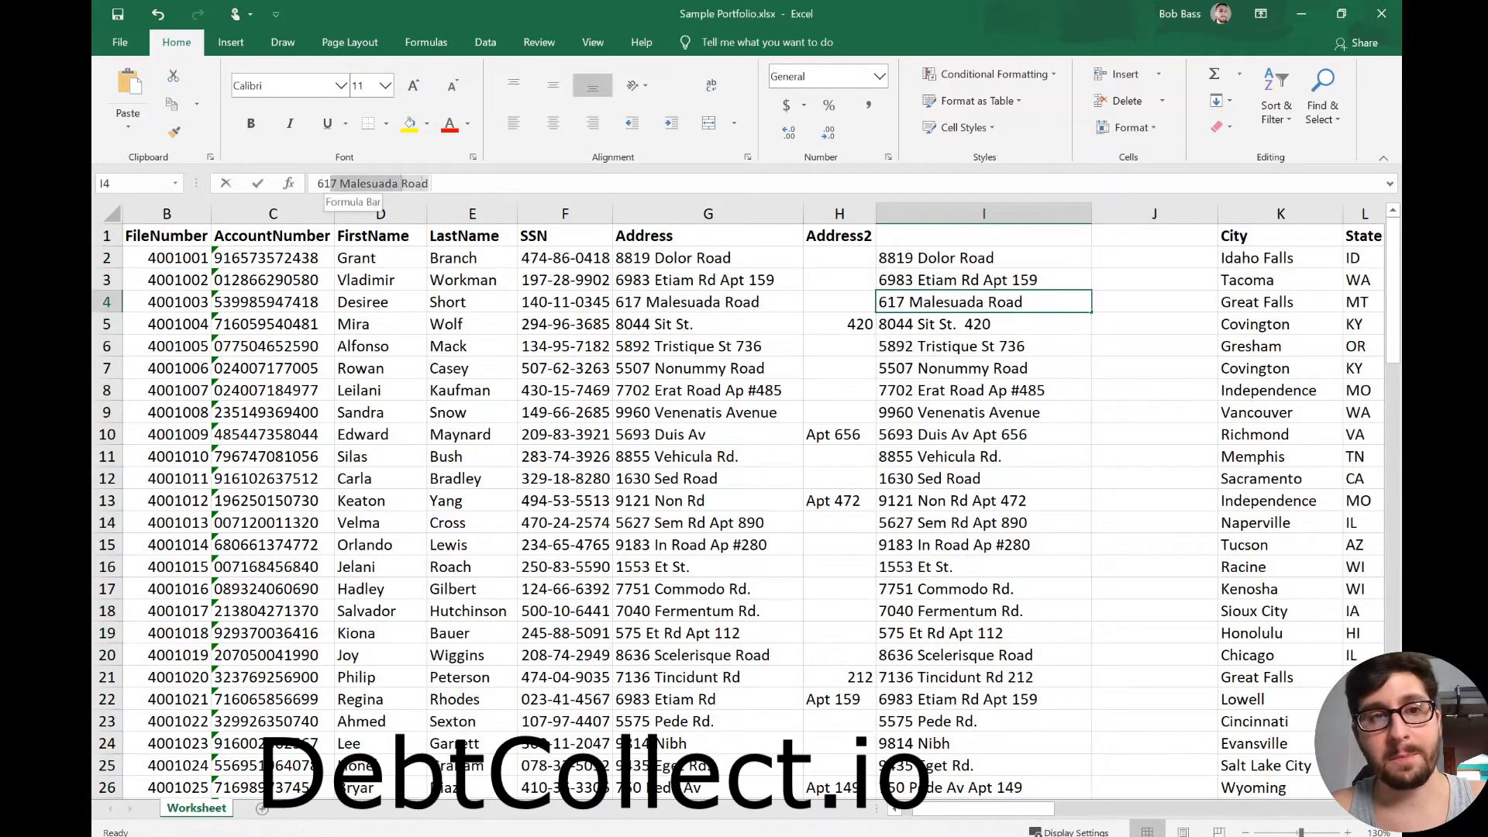
left_click(1012, 382)
left_click(975, 285)
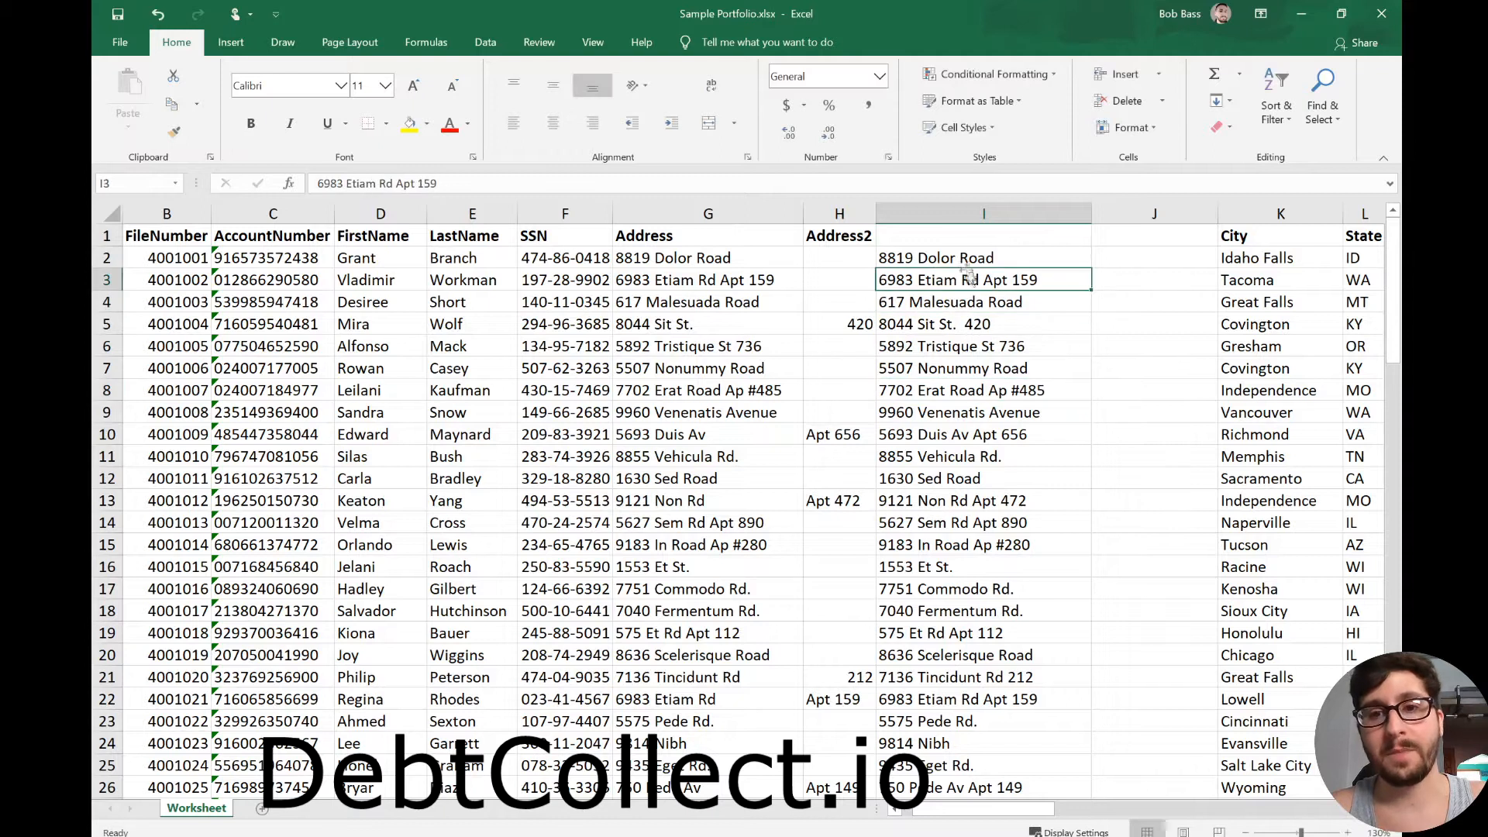
- Replace all double spaces in column I with single spaces, repeat the replacement, and close Find and Replace
left_click(968, 212)
key("ctrl+f")
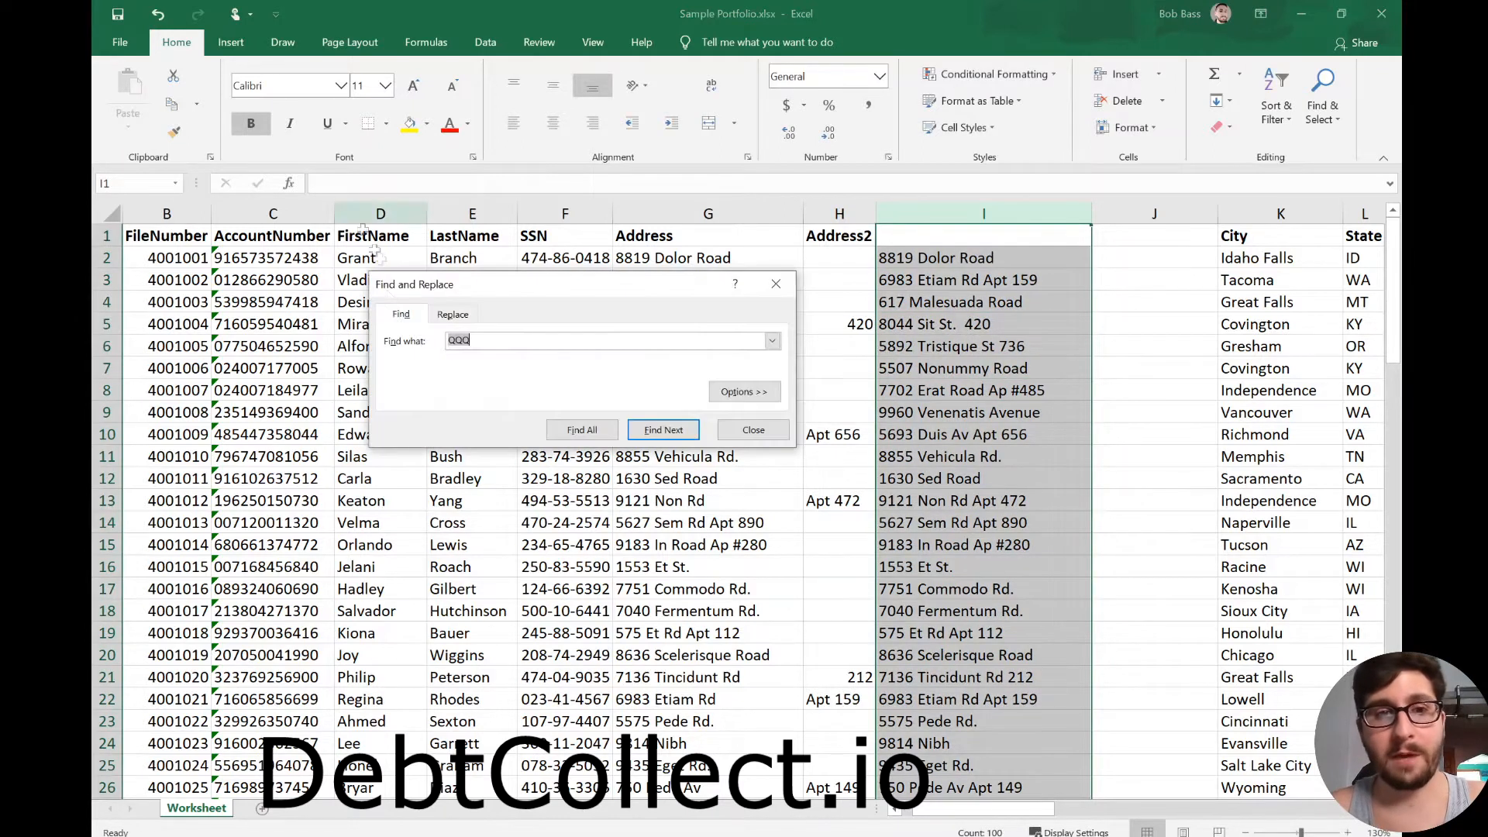
left_click(456, 314)
key("shift+Tab")
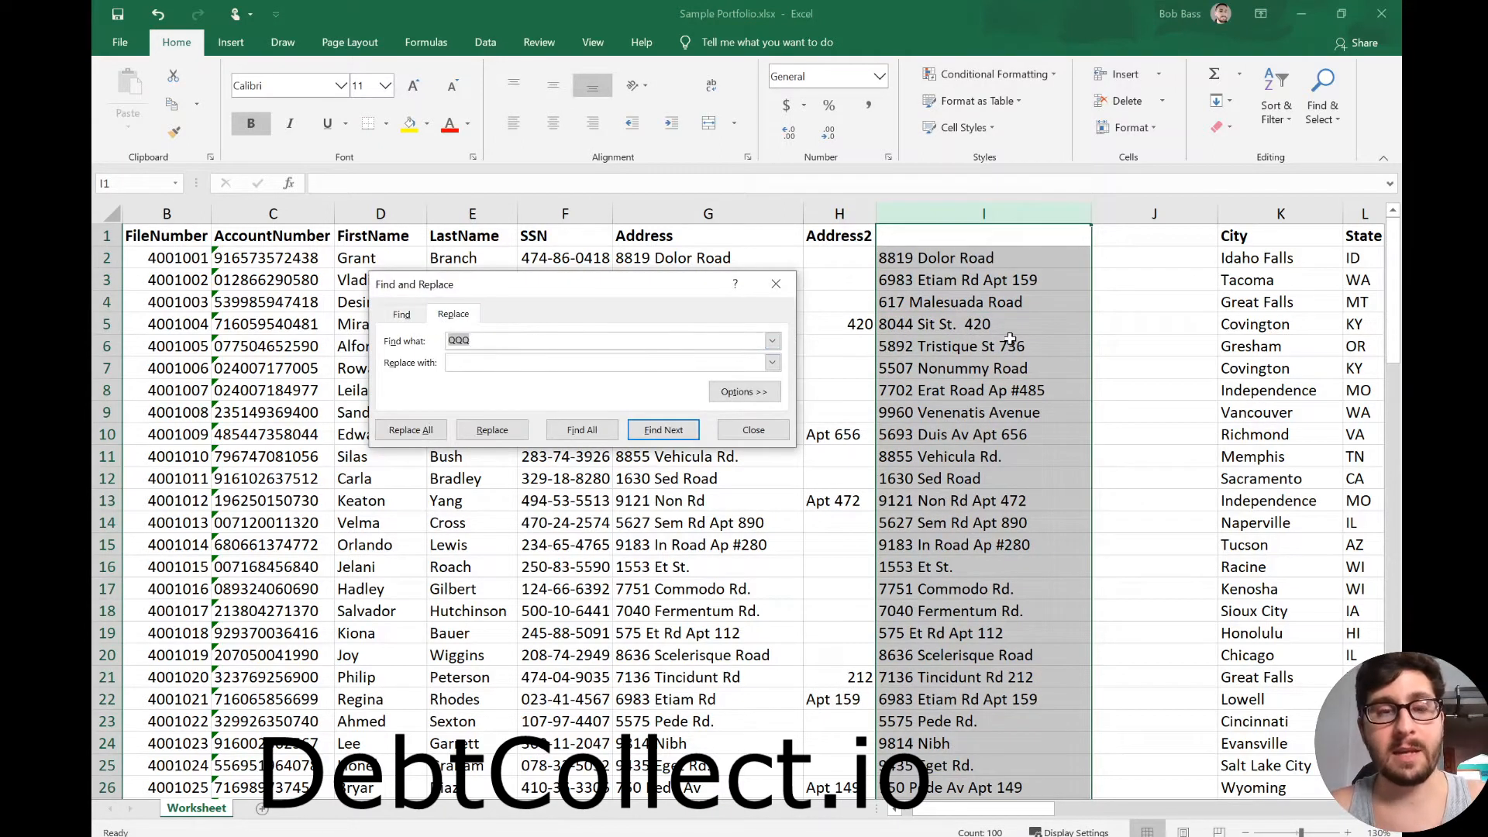
key("BackSpace")
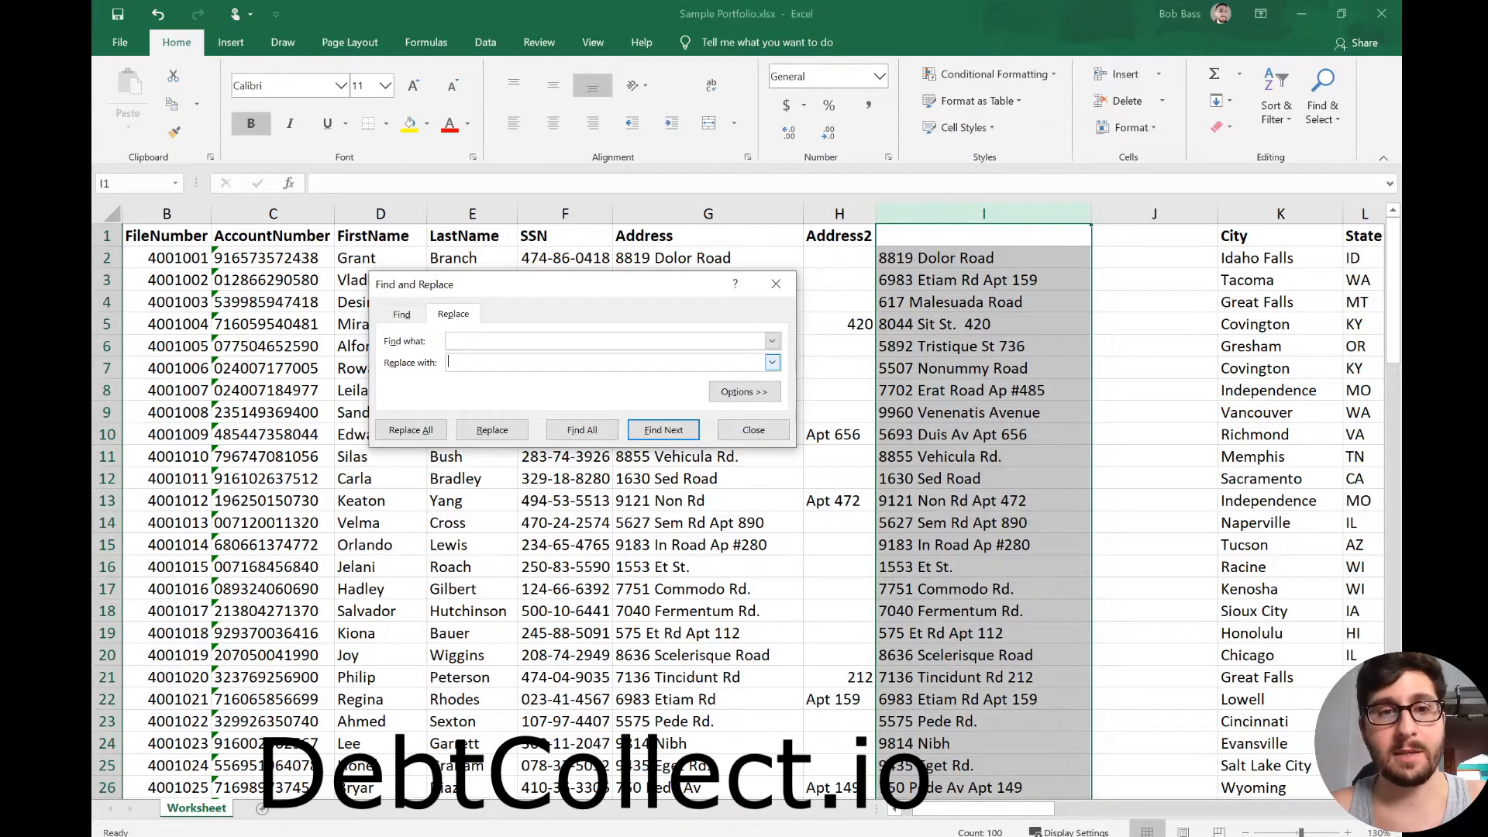
left_click(411, 431)
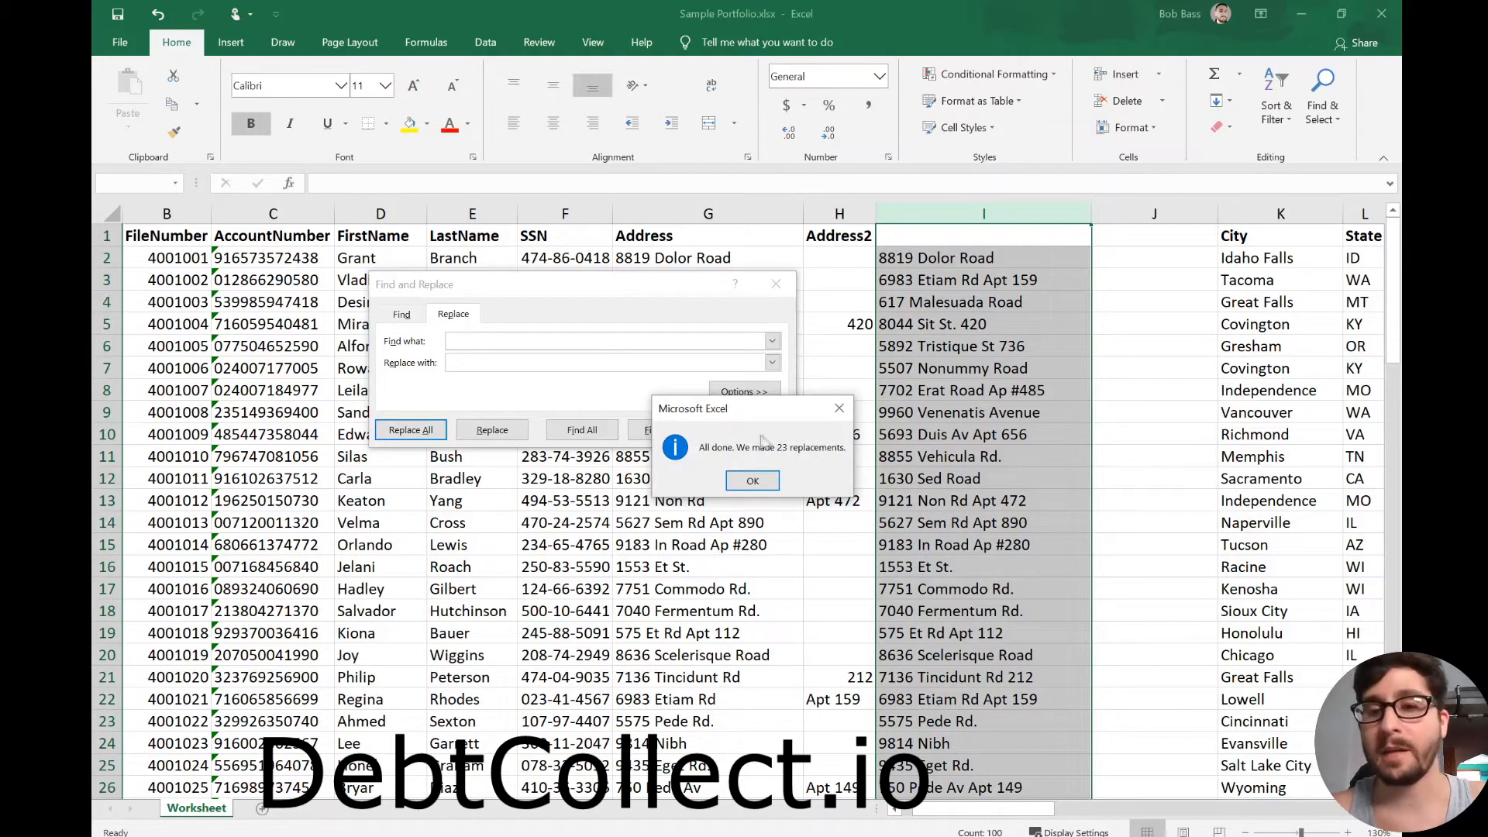
left_click(750, 481)
left_click(411, 430)
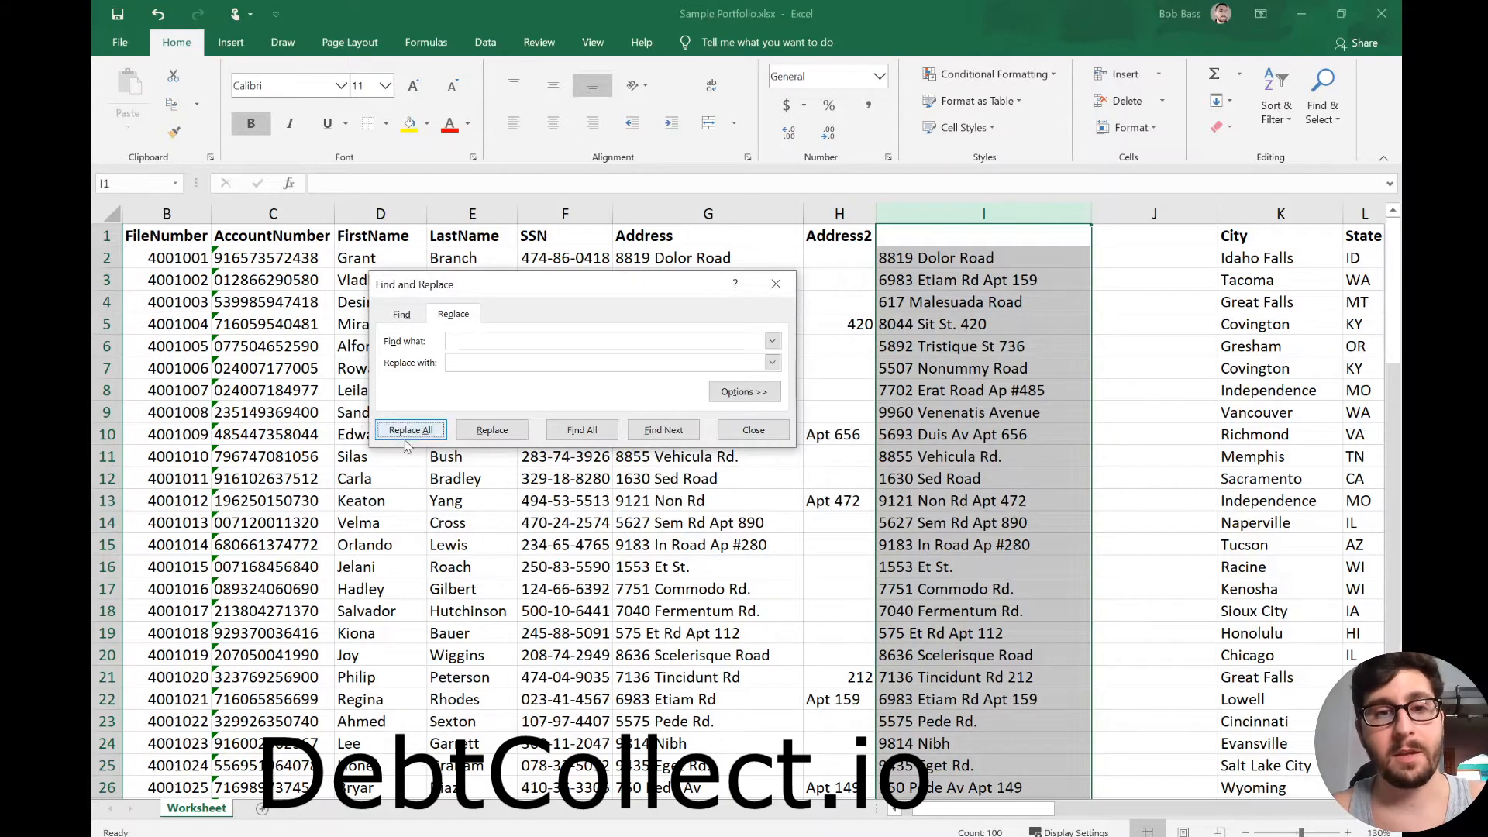
left_click(753, 486)
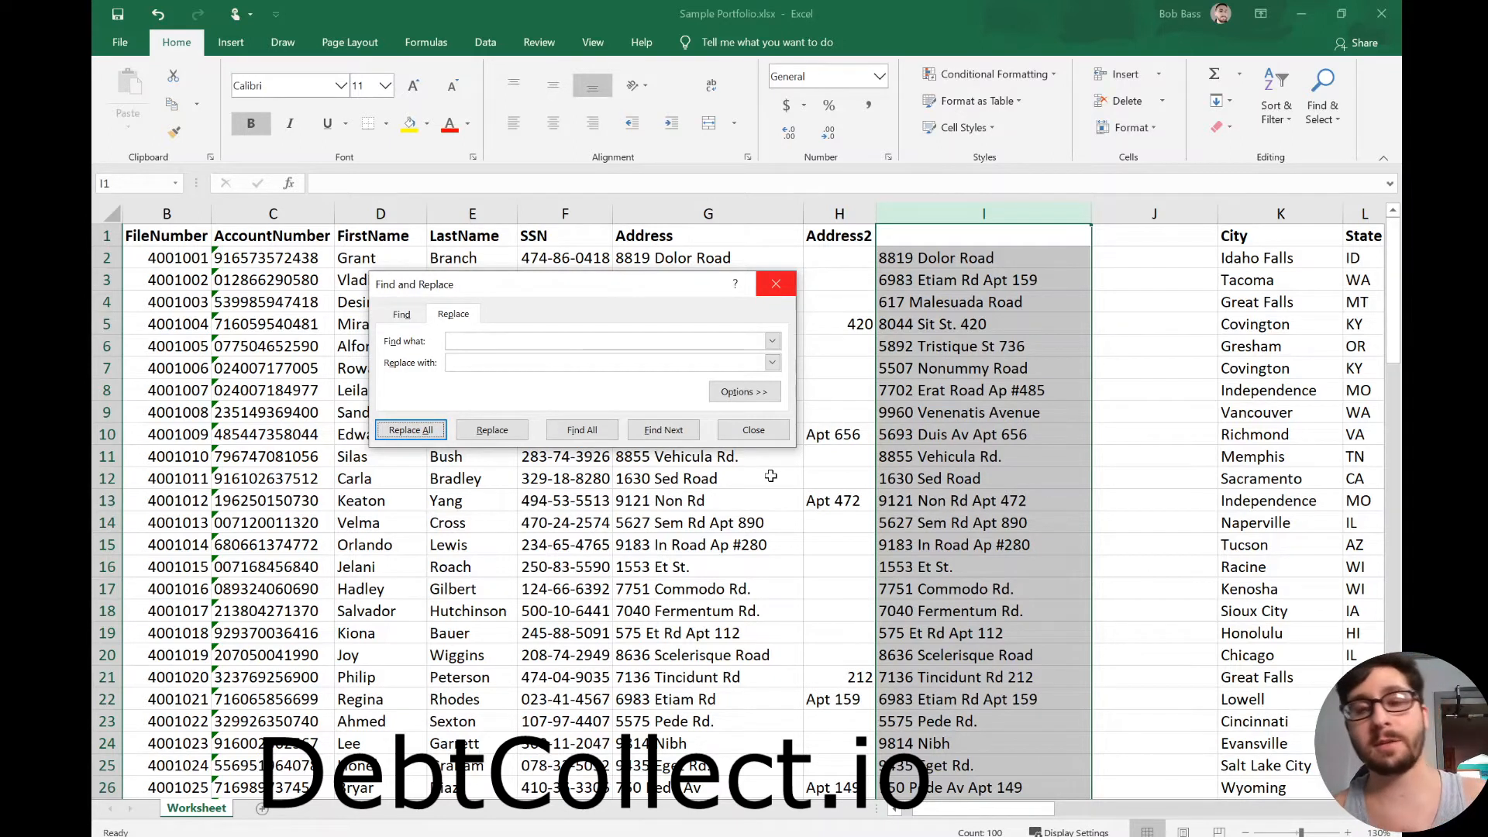
left_click(753, 430)
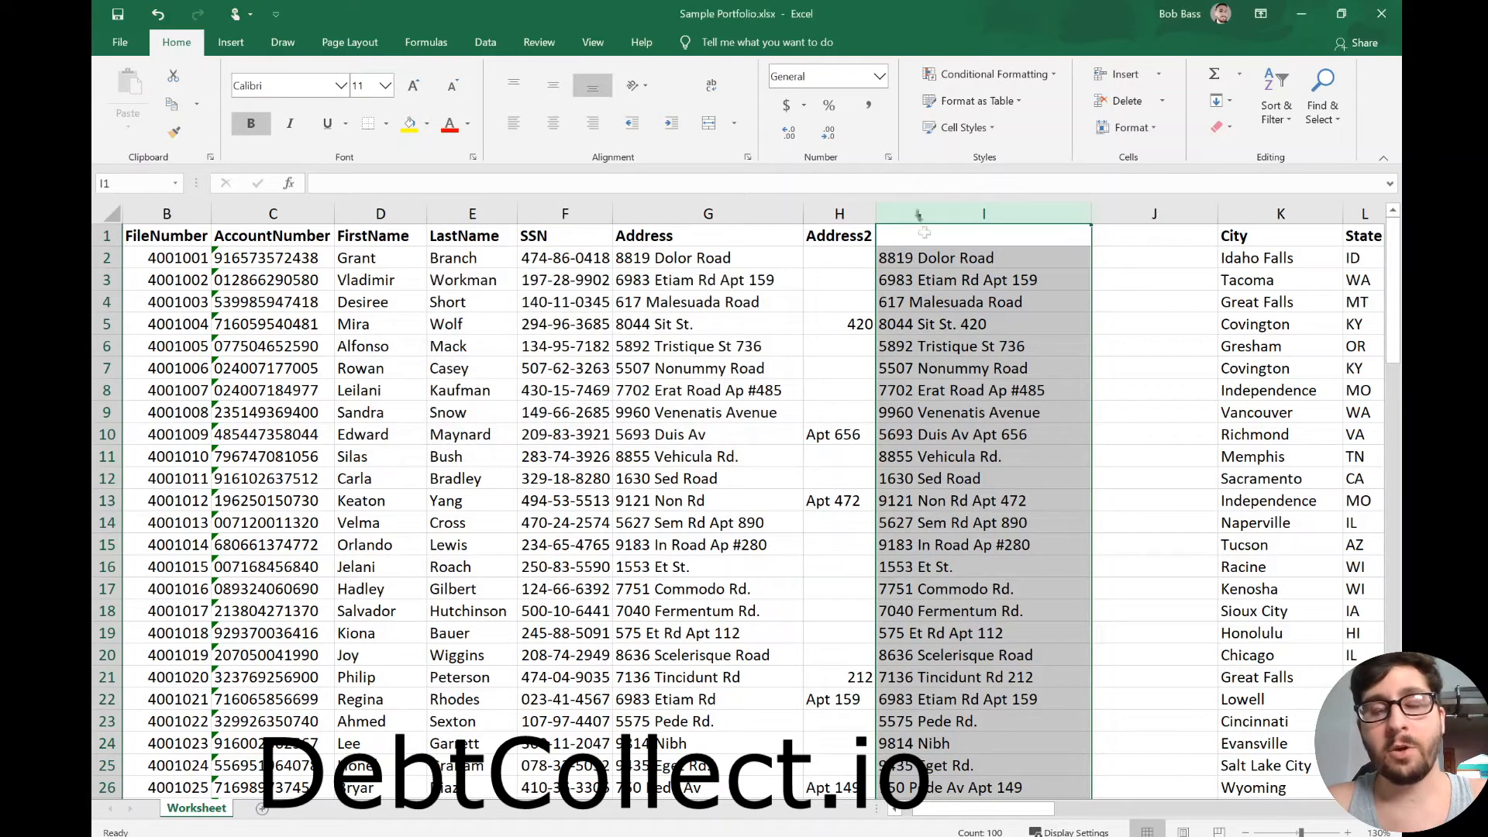
left_click(930, 237)
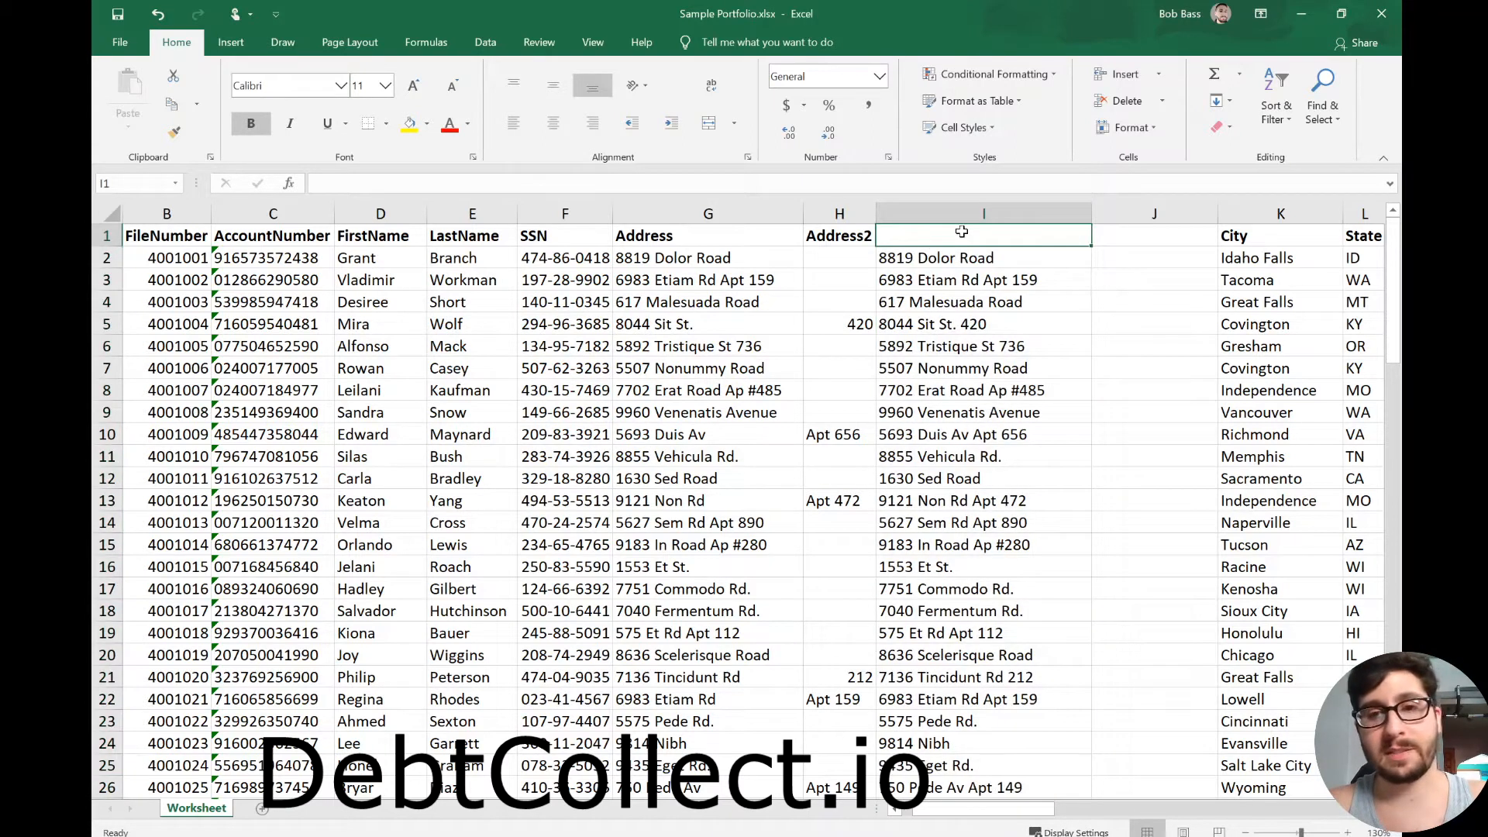
type("z")
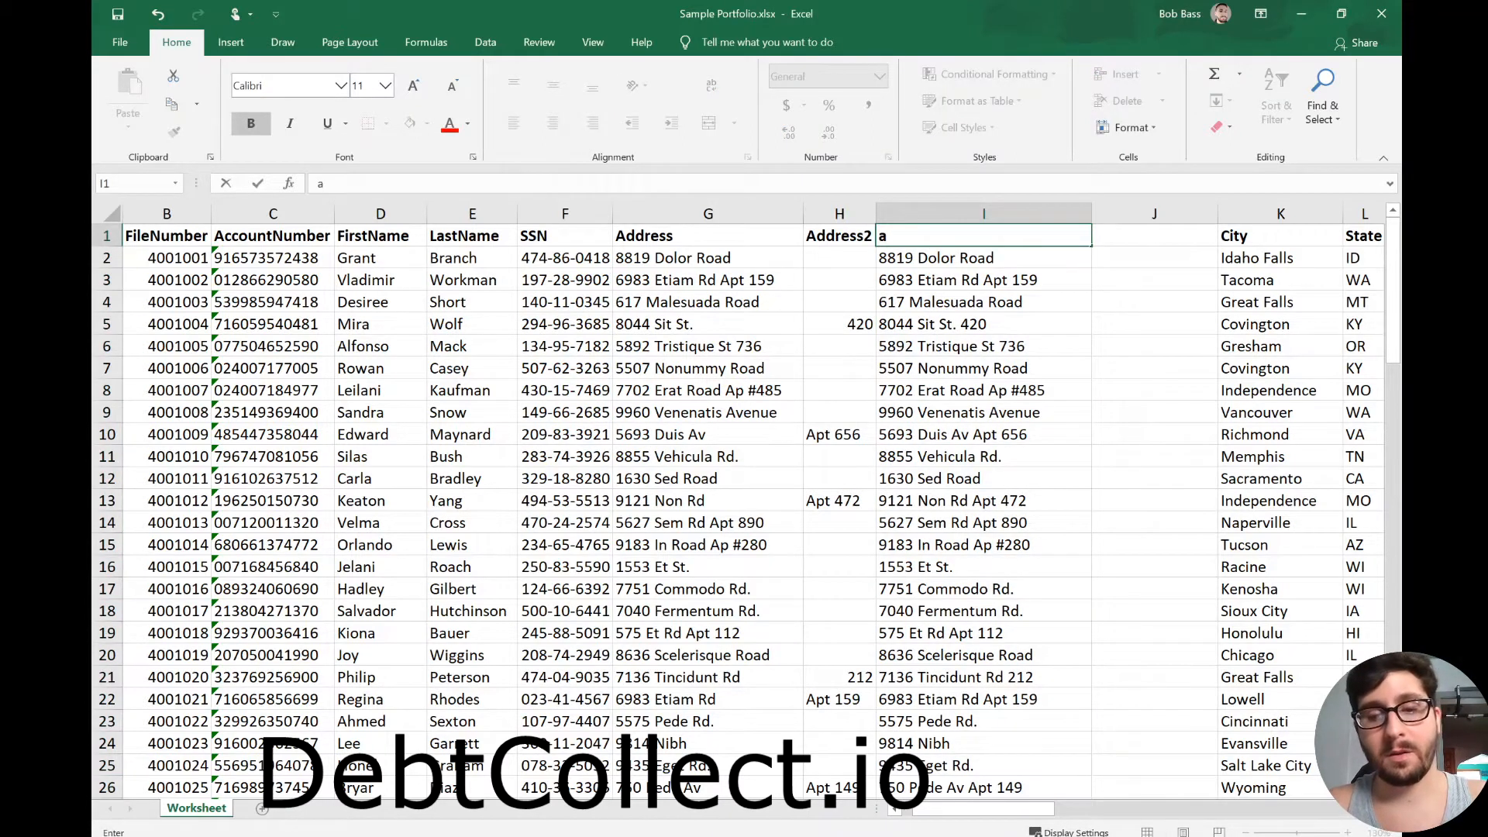
left_click(1041, 349)
- Delete the combined address column I and insert a blank column between Address2 and City
left_click(983, 214)
right_click(983, 213)
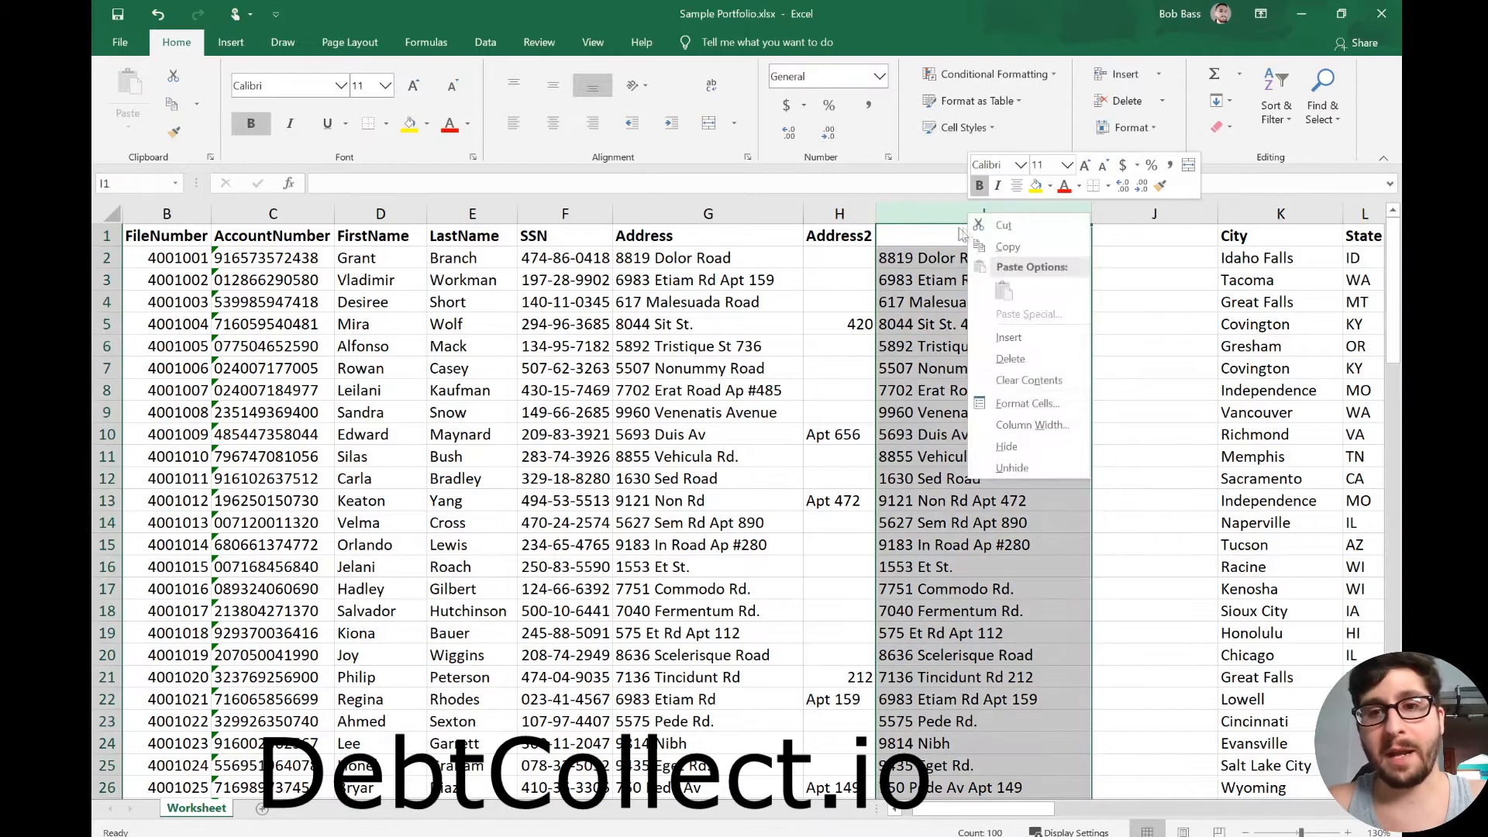
left_click(1087, 335)
left_click(1070, 280)
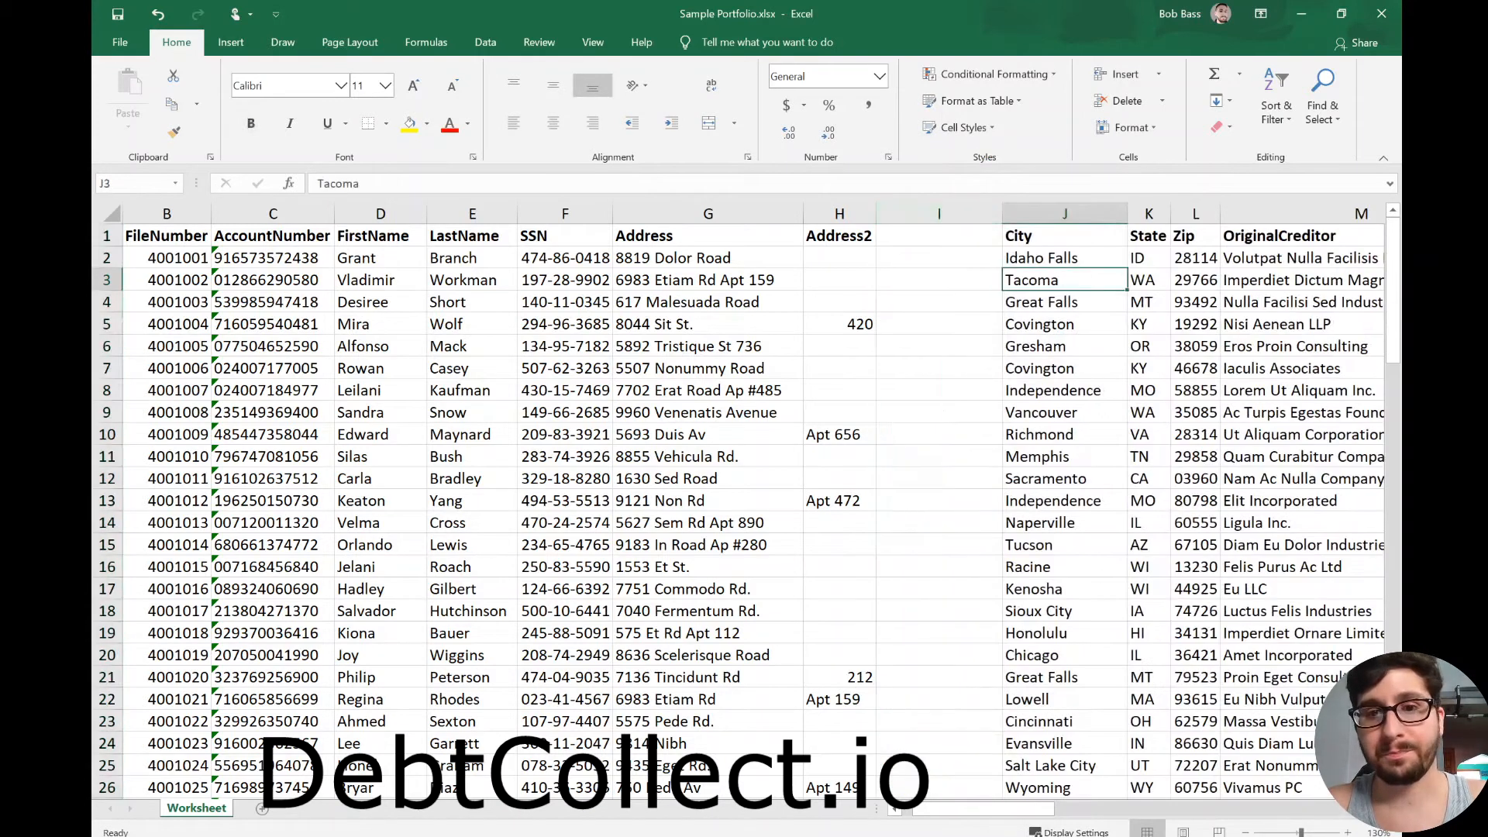
right_click(930, 204)
left_click(1034, 304)
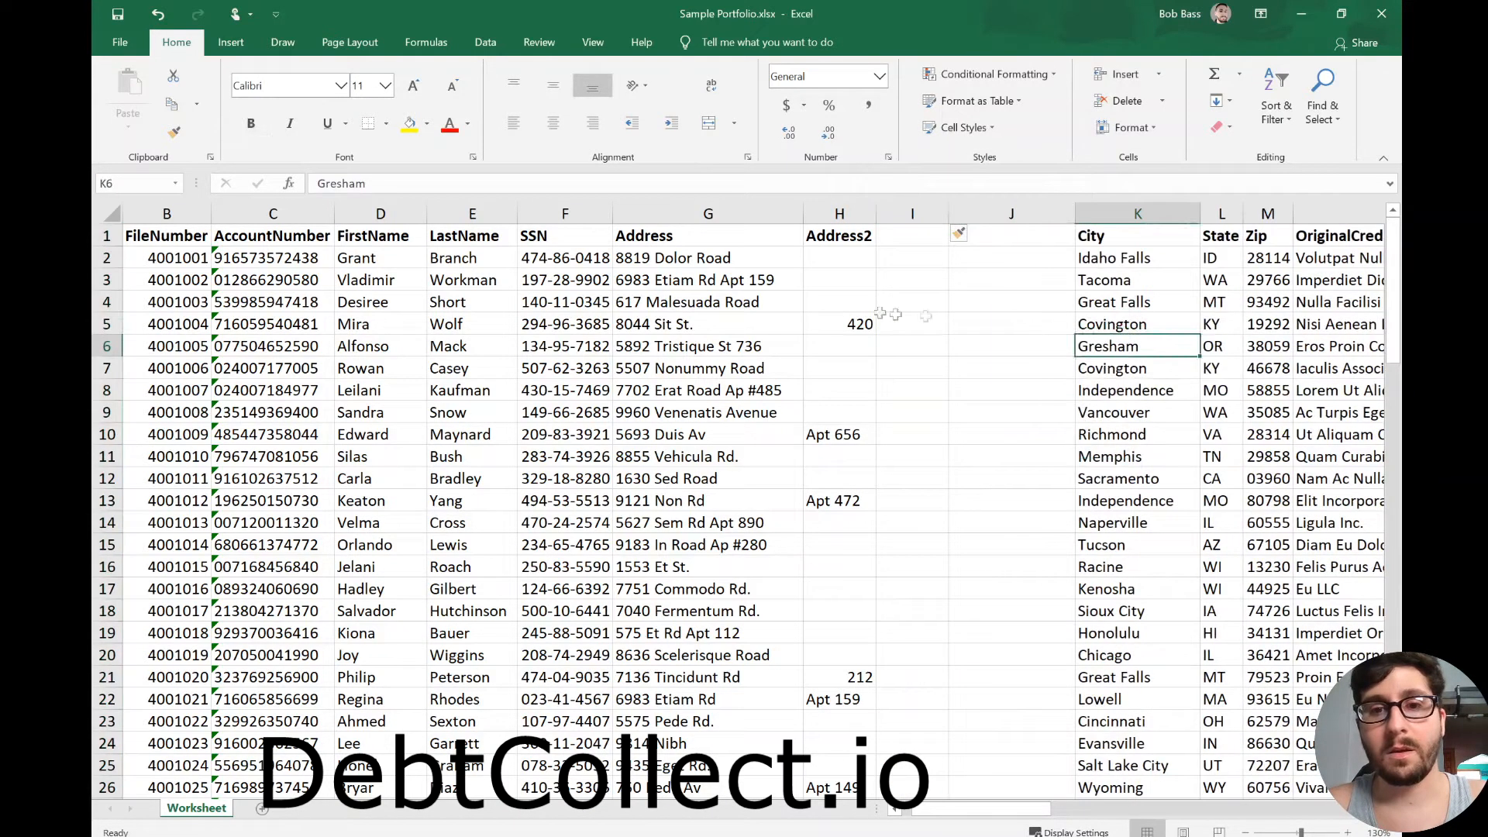
- Delete the Address2 column and the columns after it, leaving Address as the last column
left_click(845, 302)
left_click(843, 232)
scroll(887, 295, "down", 2)
scroll(887, 294, "up", 2)
left_click_drag(839, 213, 1216, 213)
right_click(860, 223)
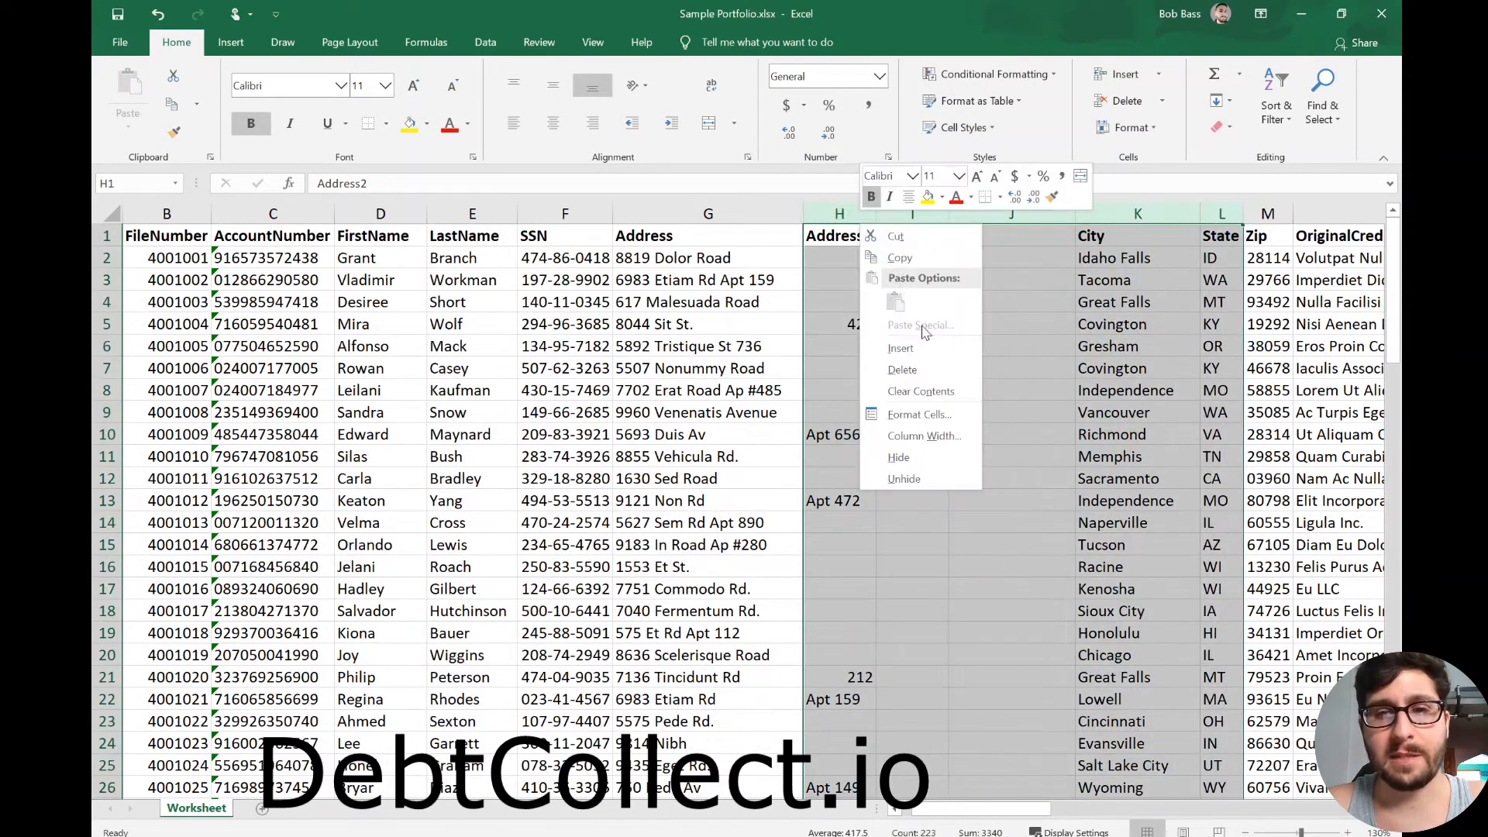
left_click(902, 370)
- Replace every "Road" with "Road|" in the Address column
left_click(722, 210)
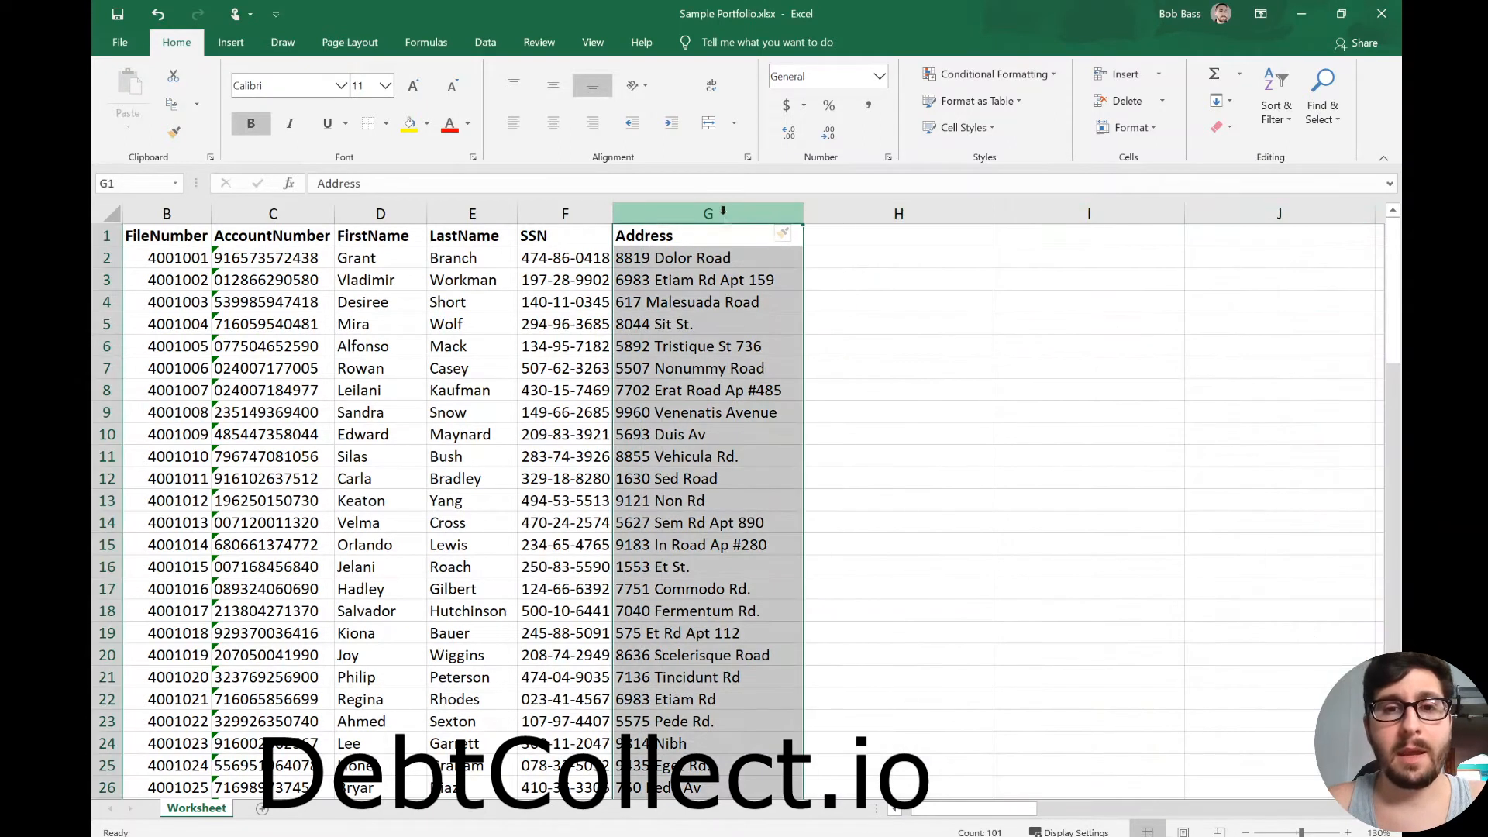
right_click(723, 211)
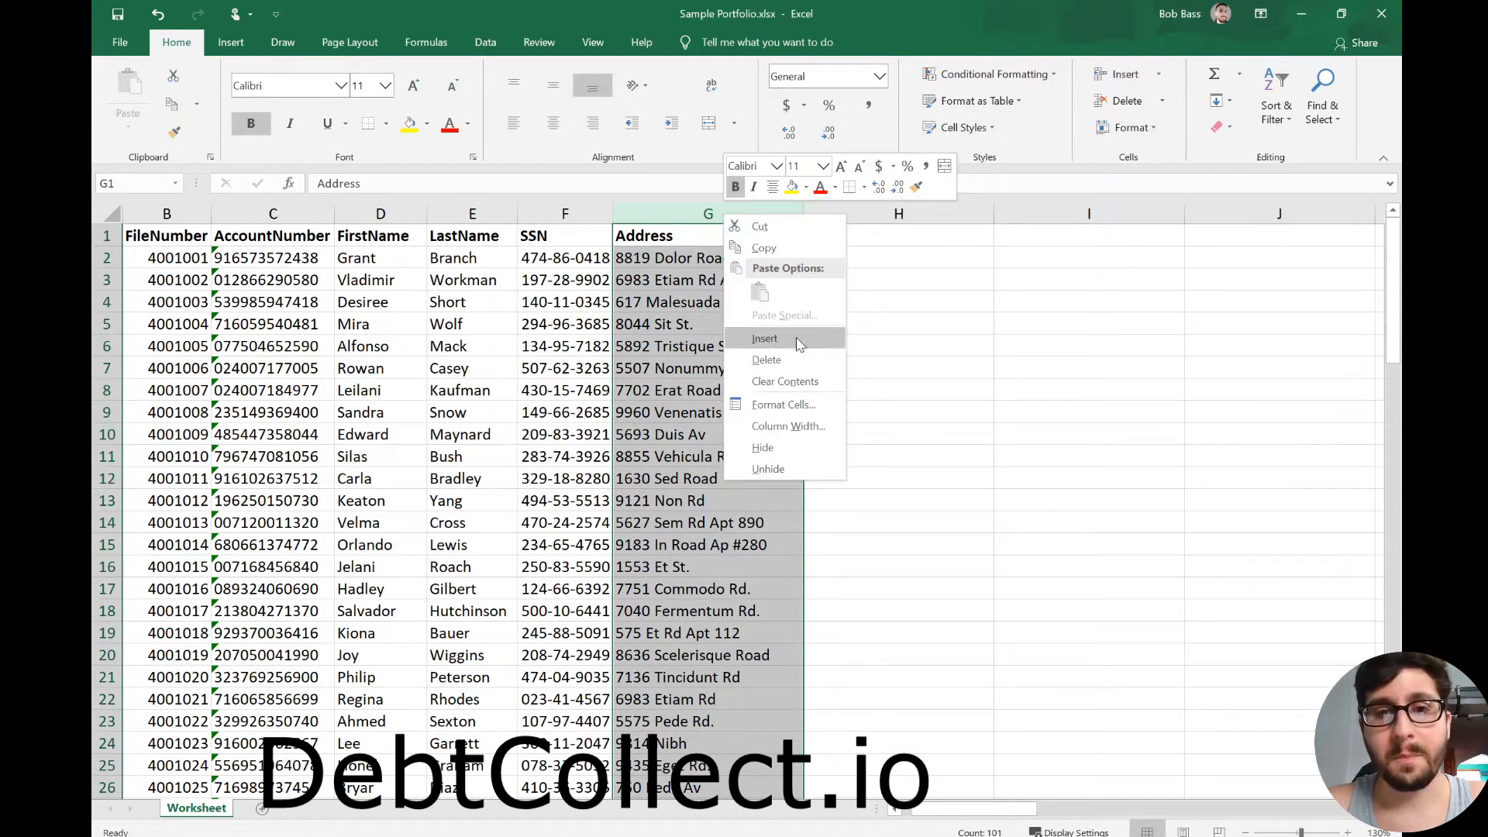
key("Escape")
key("ctrl+f")
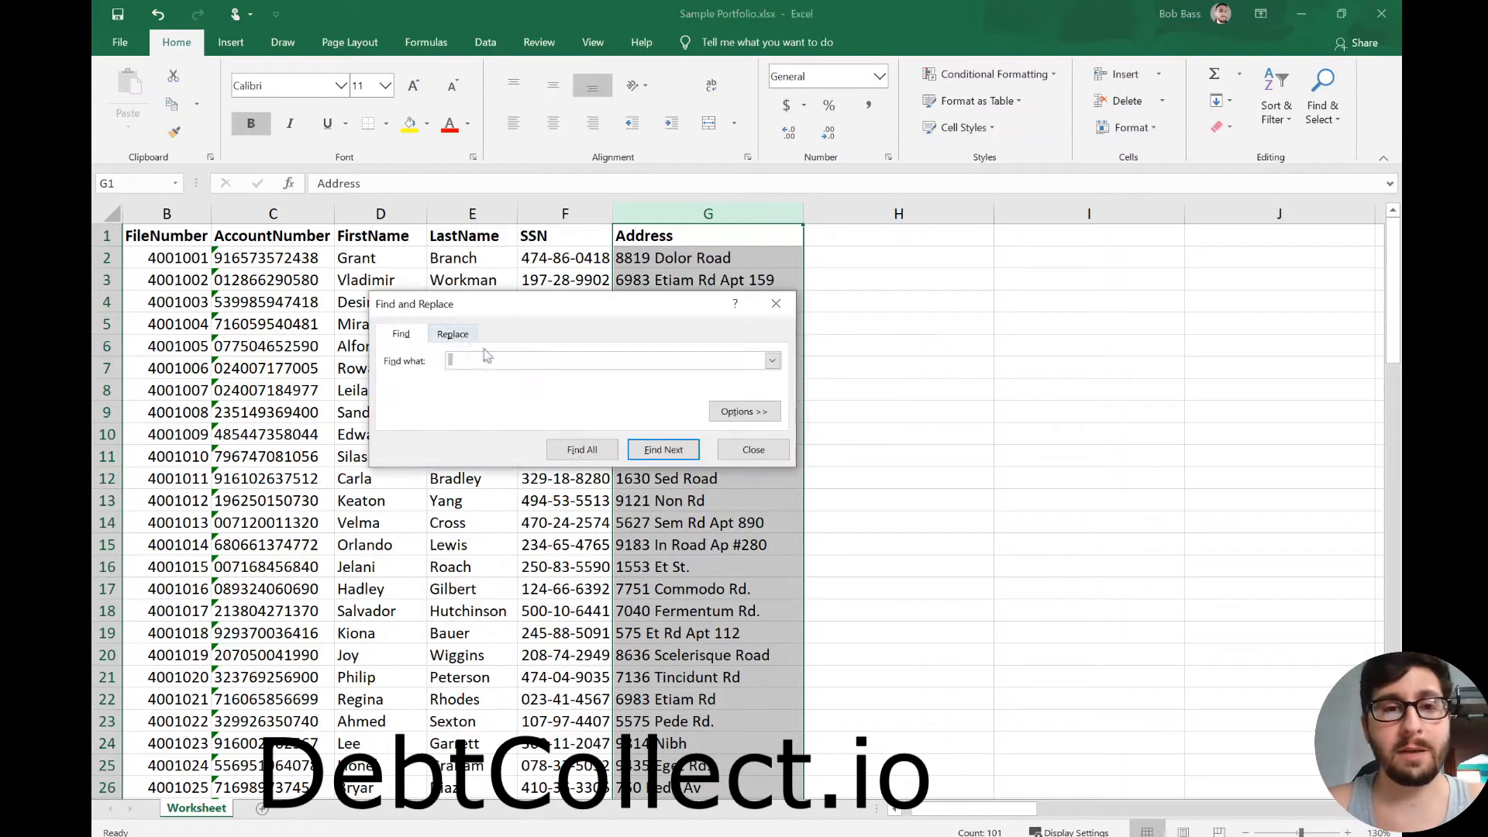
left_click(451, 338)
left_click_drag(615, 318, 423, 240)
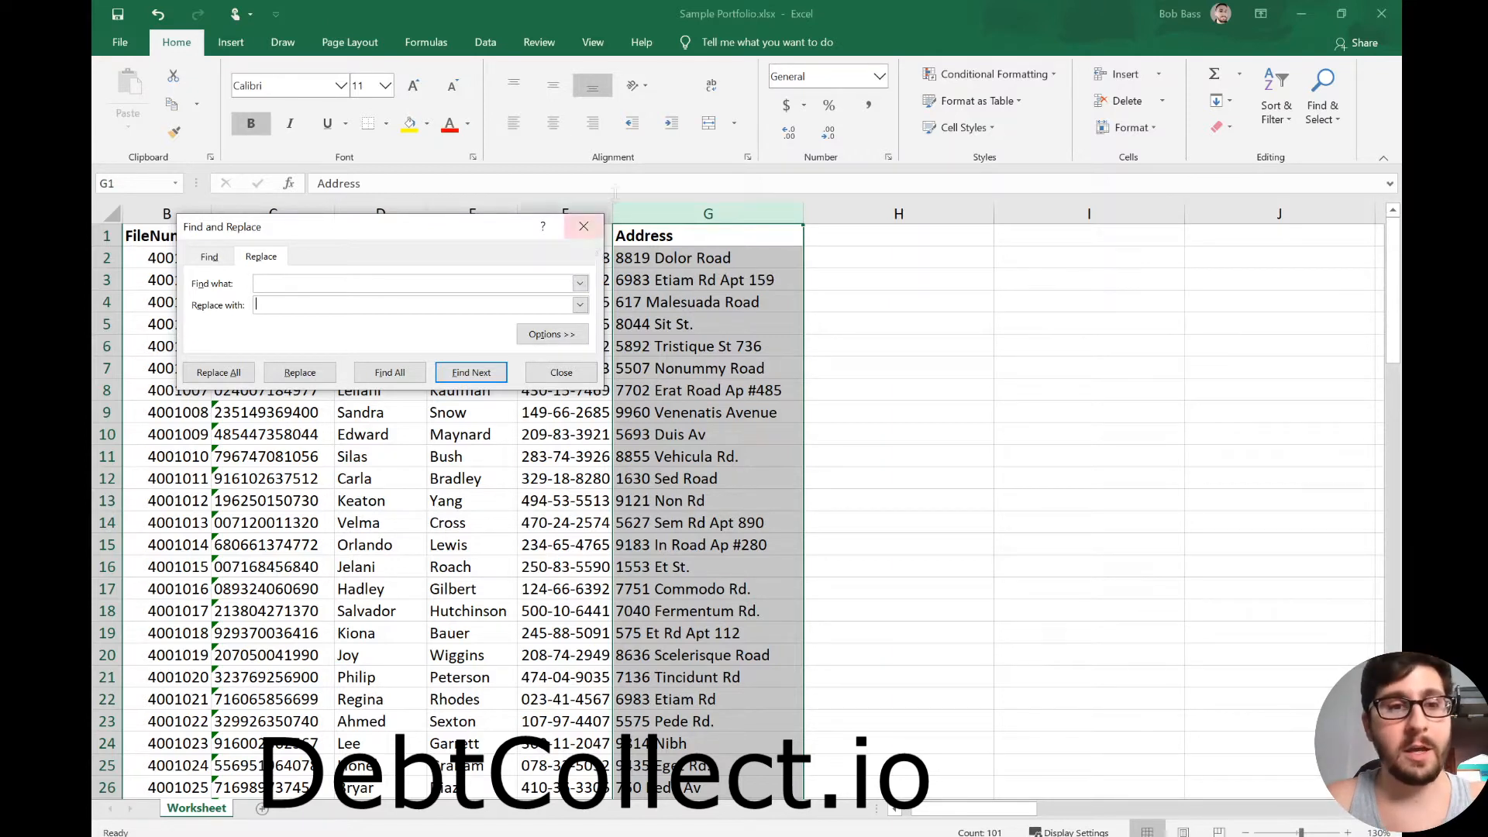
left_click(391, 283)
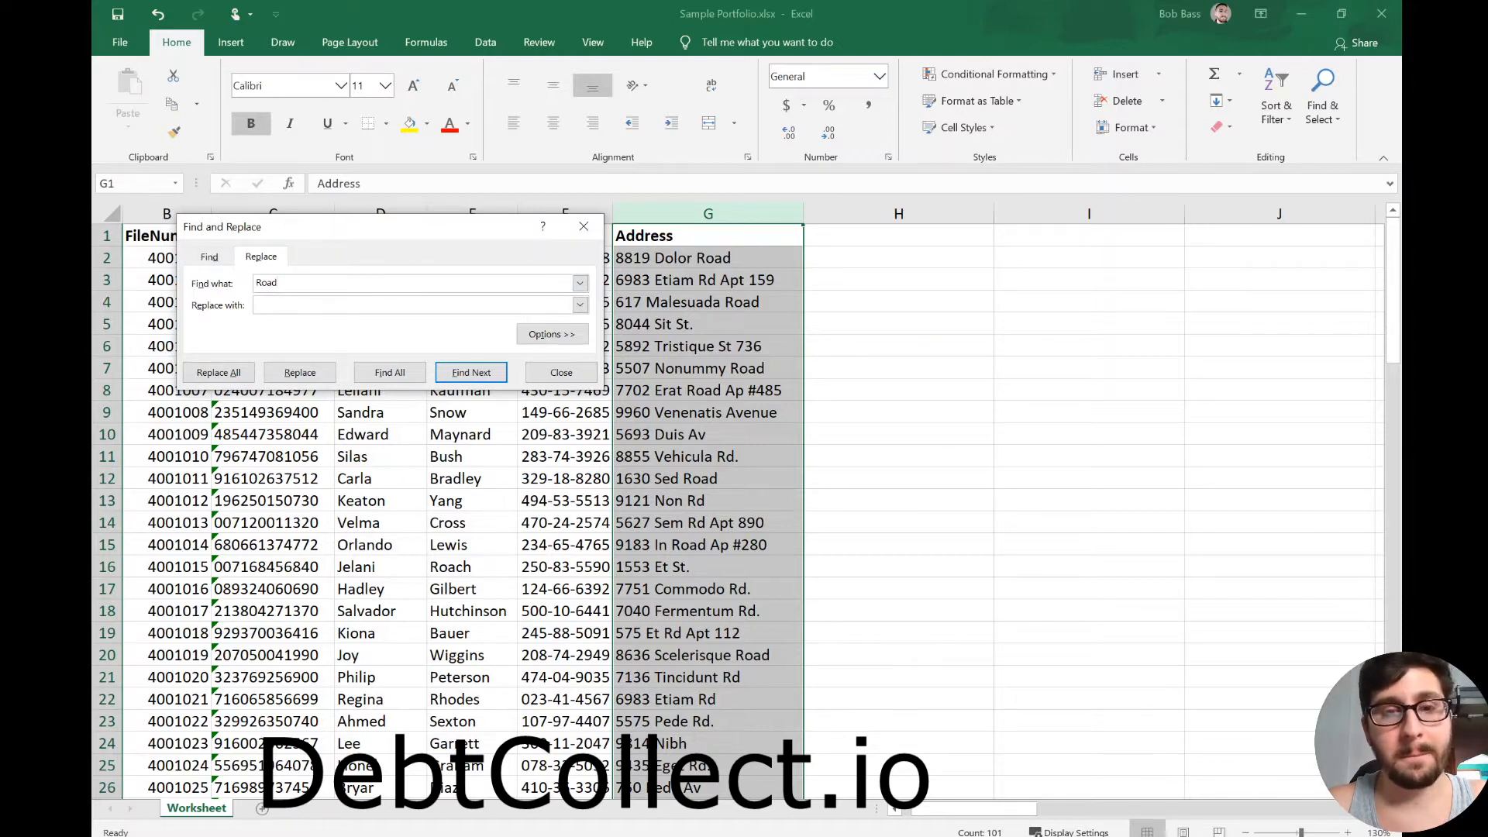
left_click(305, 305)
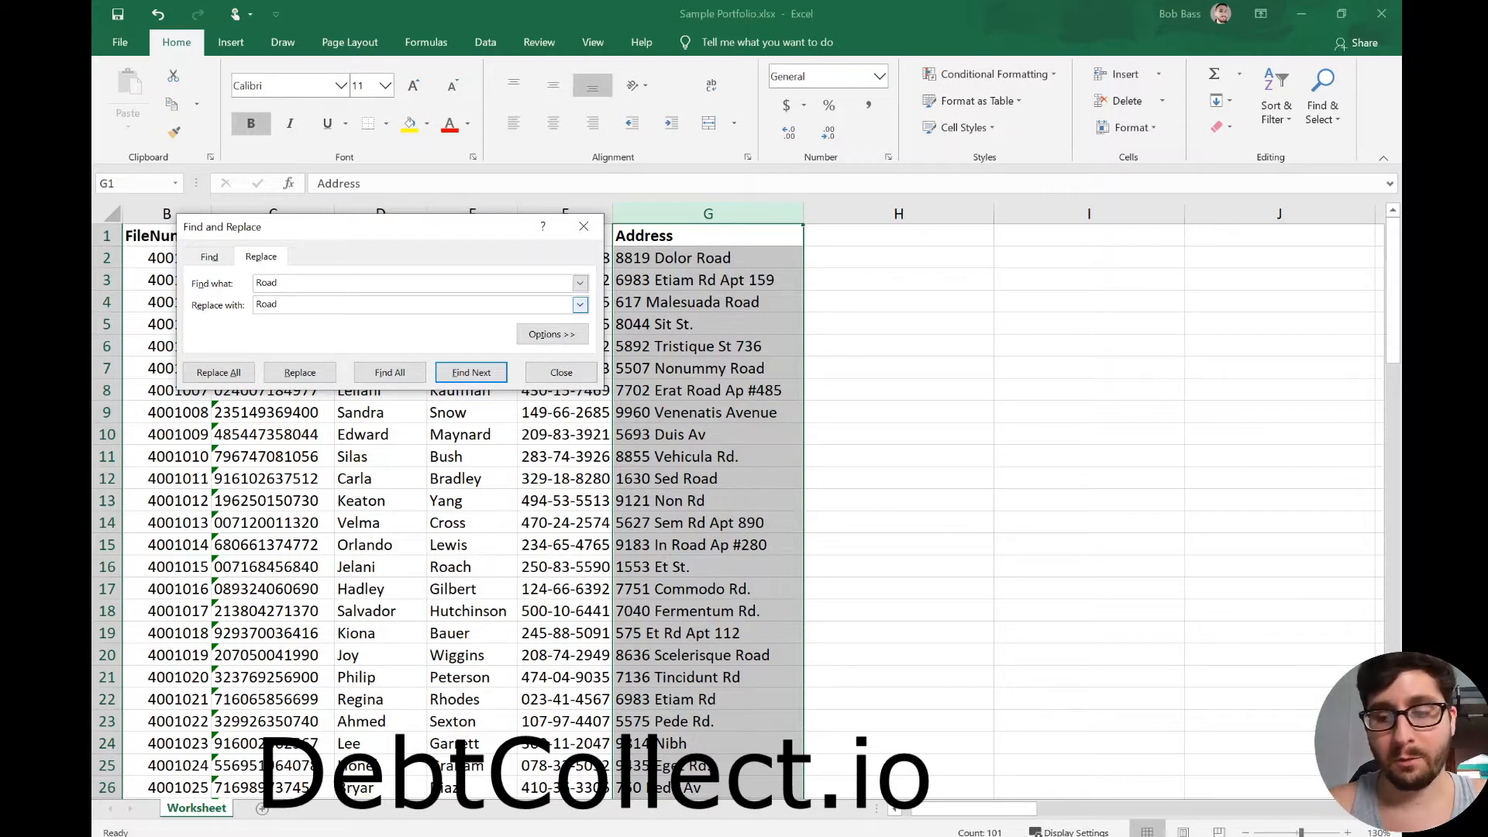
left_click_drag(381, 237, 614, 267)
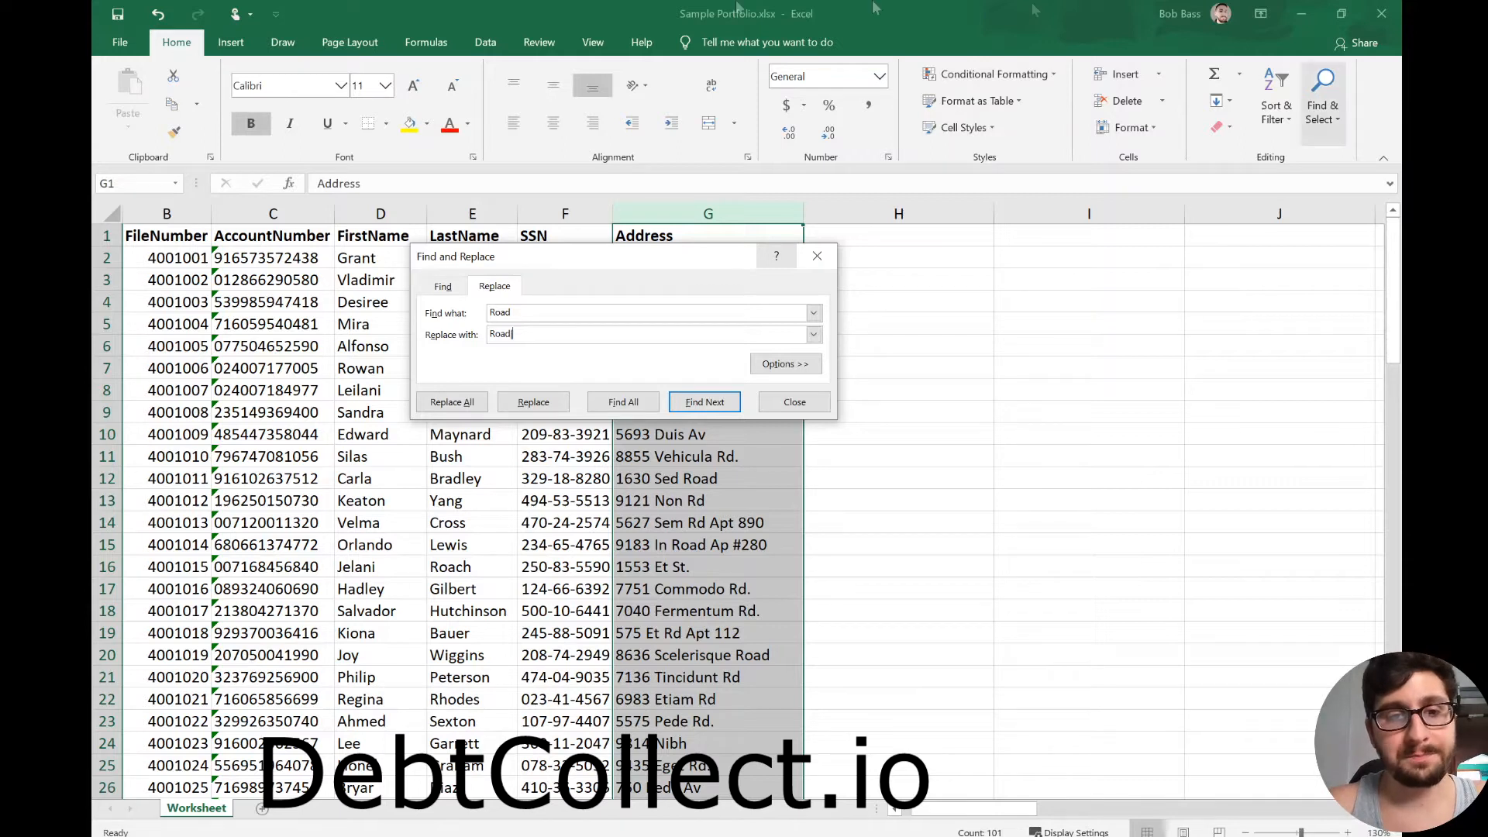
left_click(452, 402)
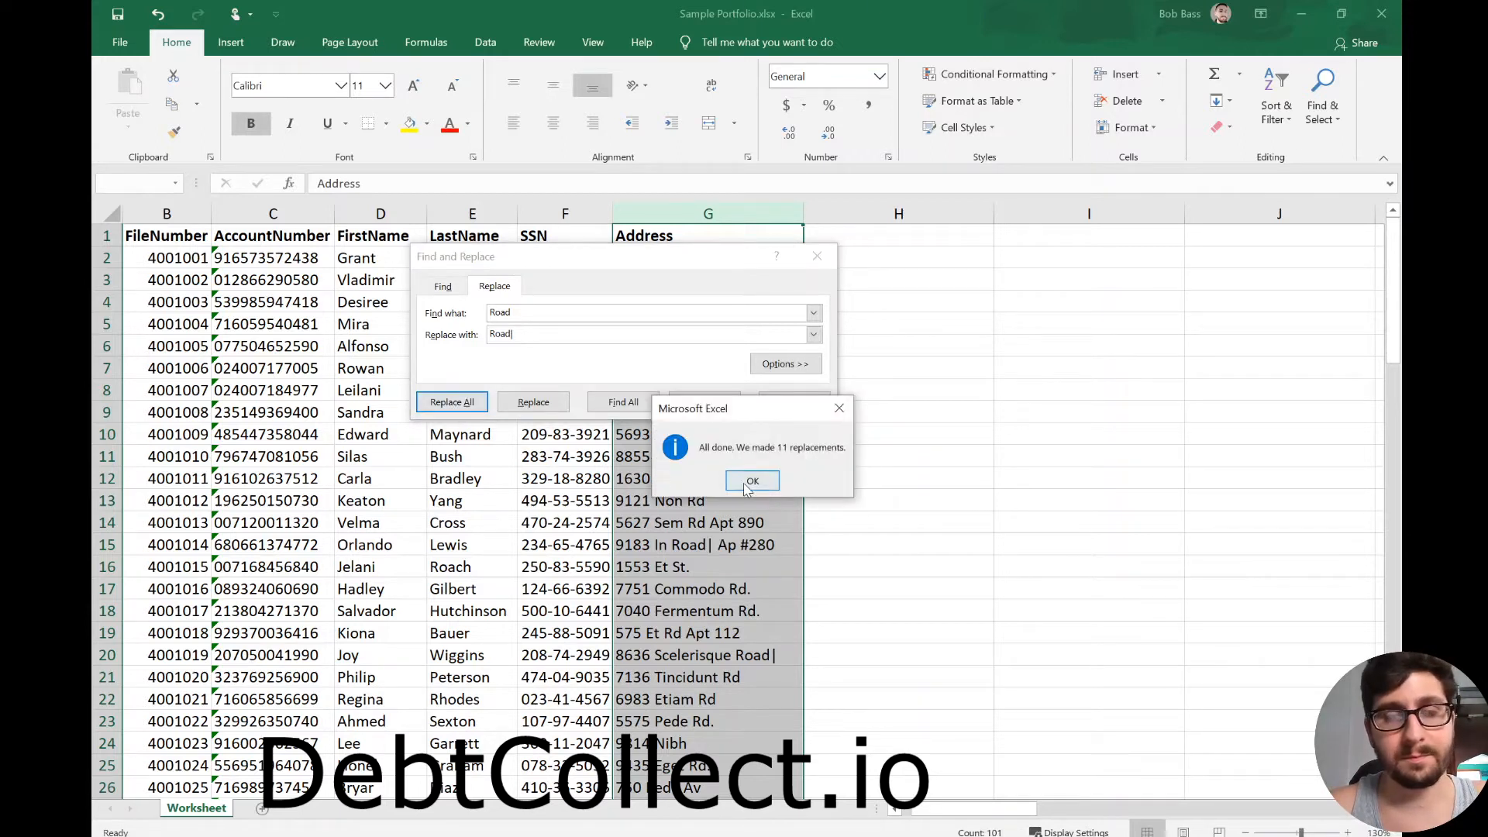
left_click(751, 482)
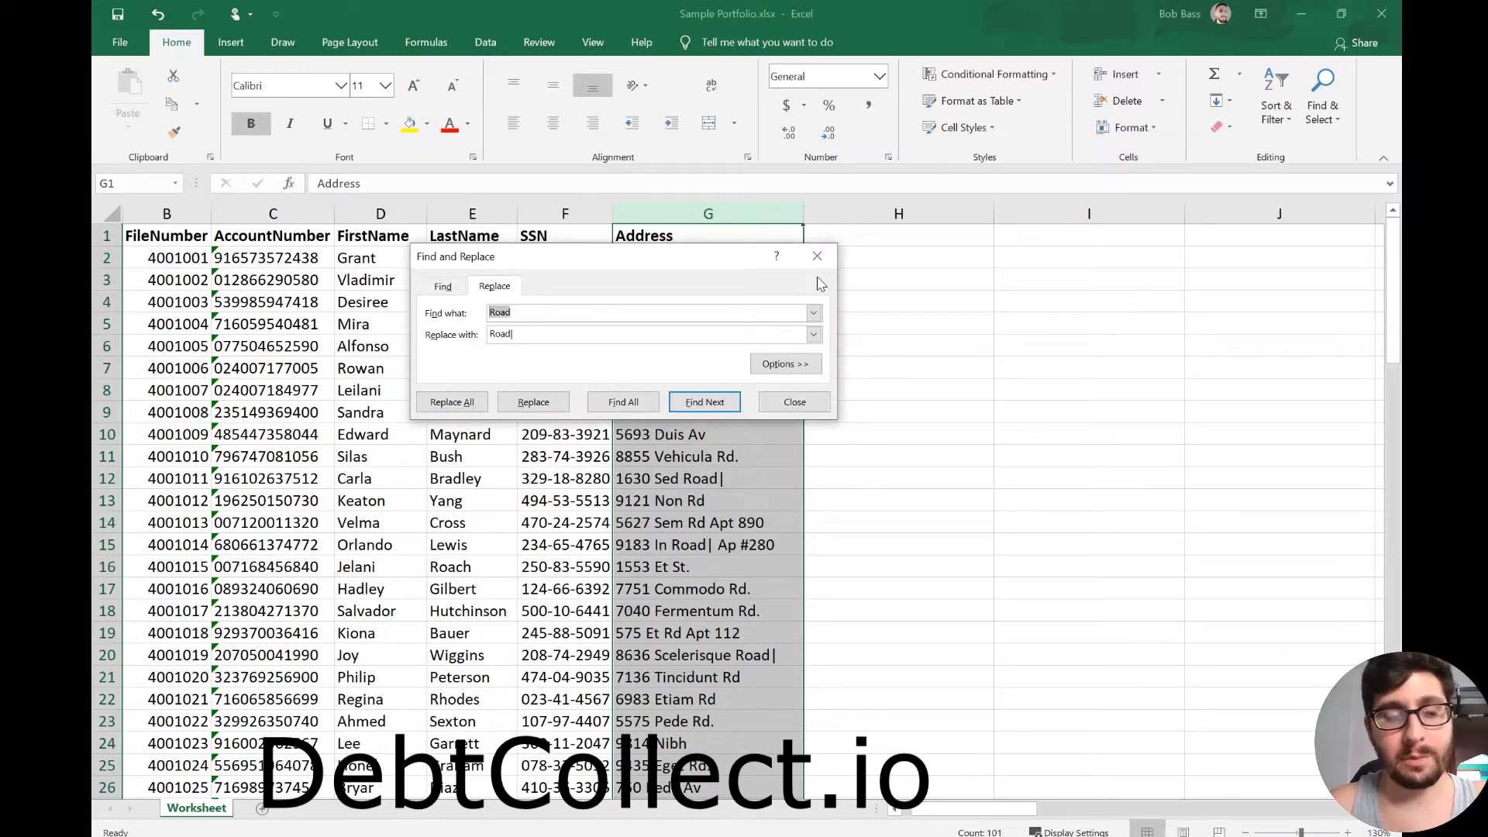
- Replace every "Street" with "Street|" in the Address column
type("Street")
key("Tab")
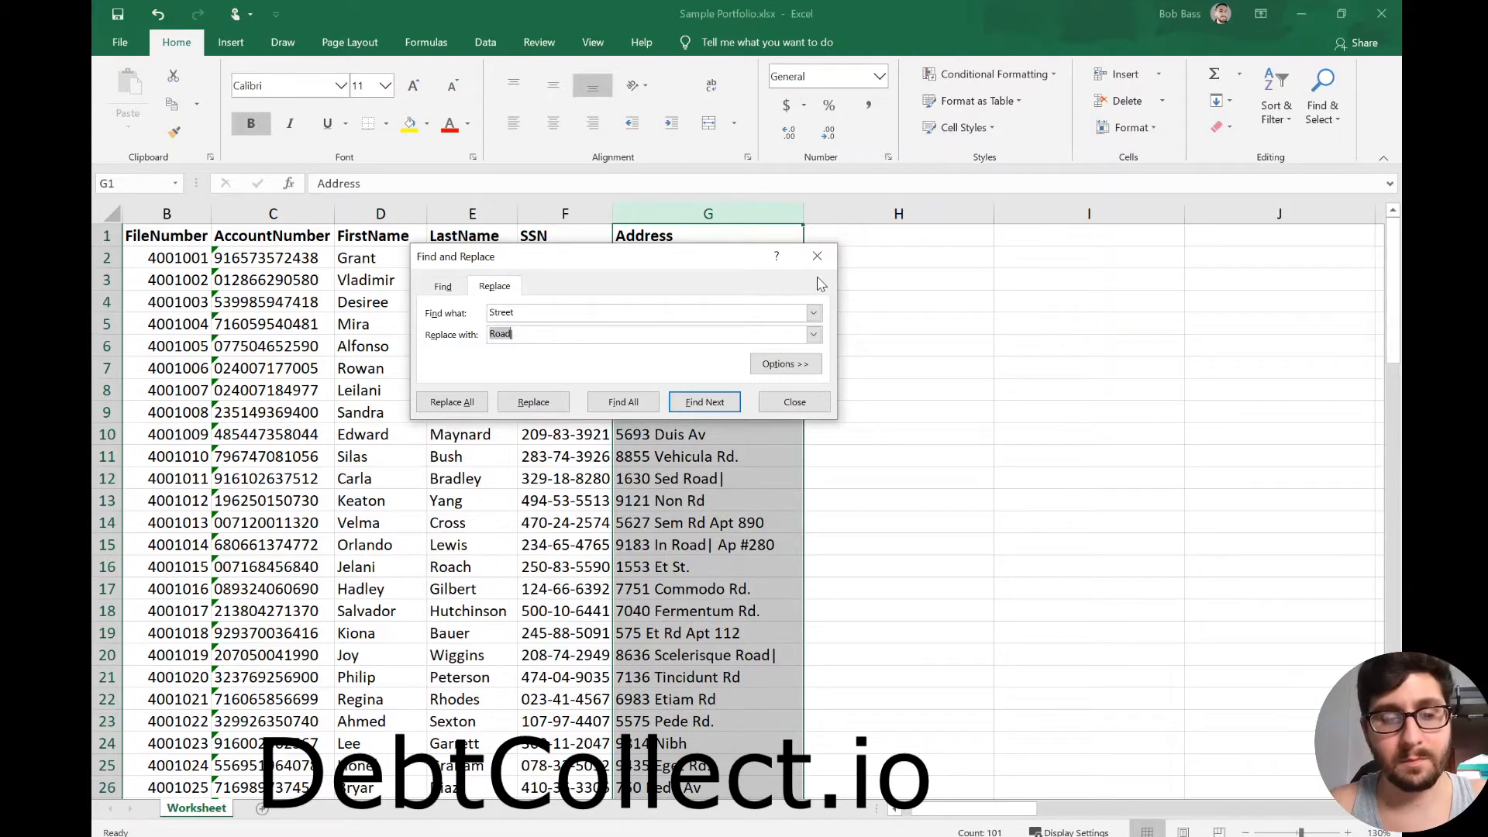
type("Street")
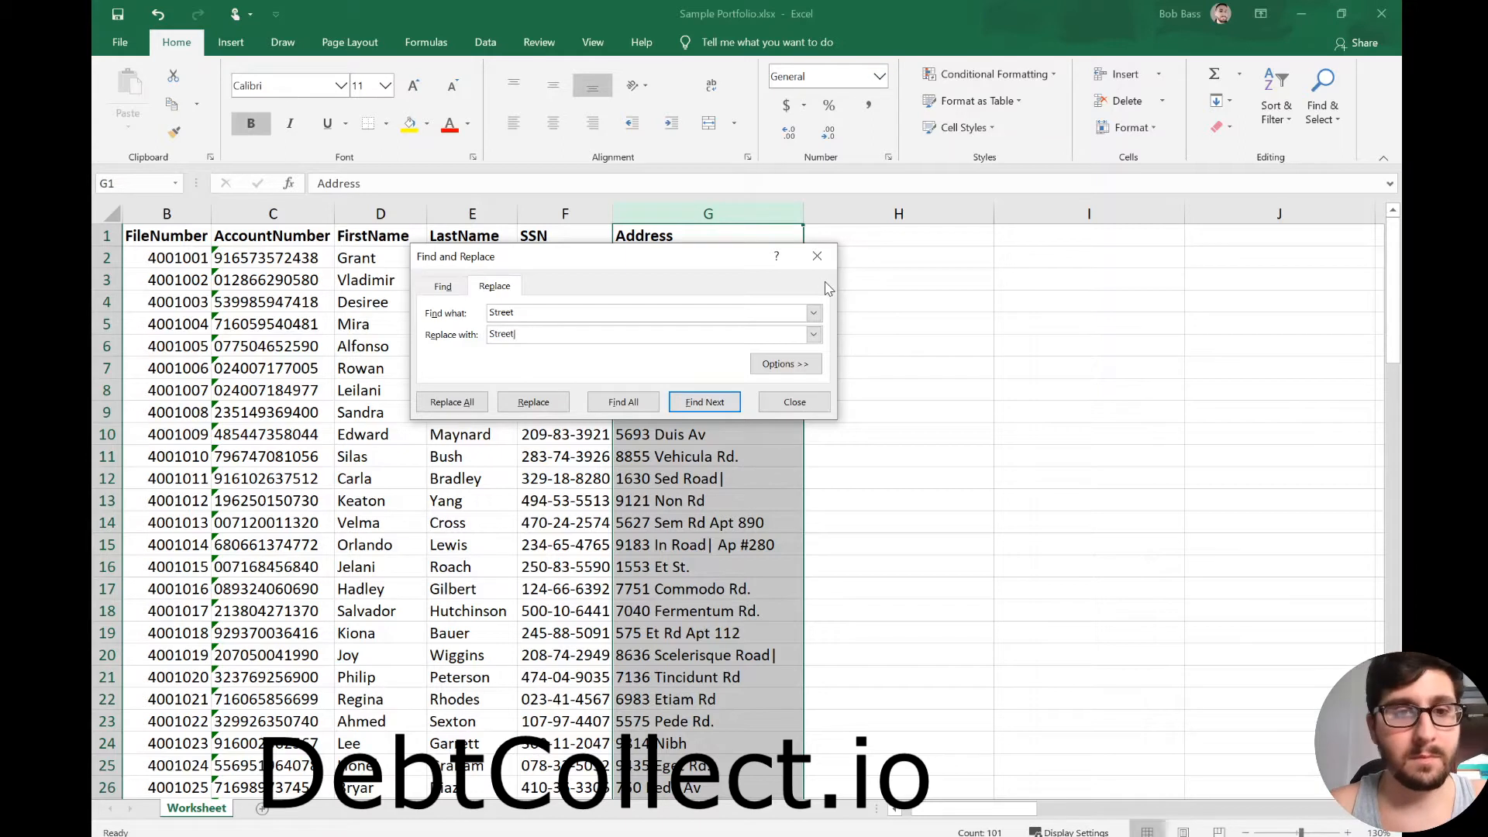
left_click(452, 402)
left_click(772, 478)
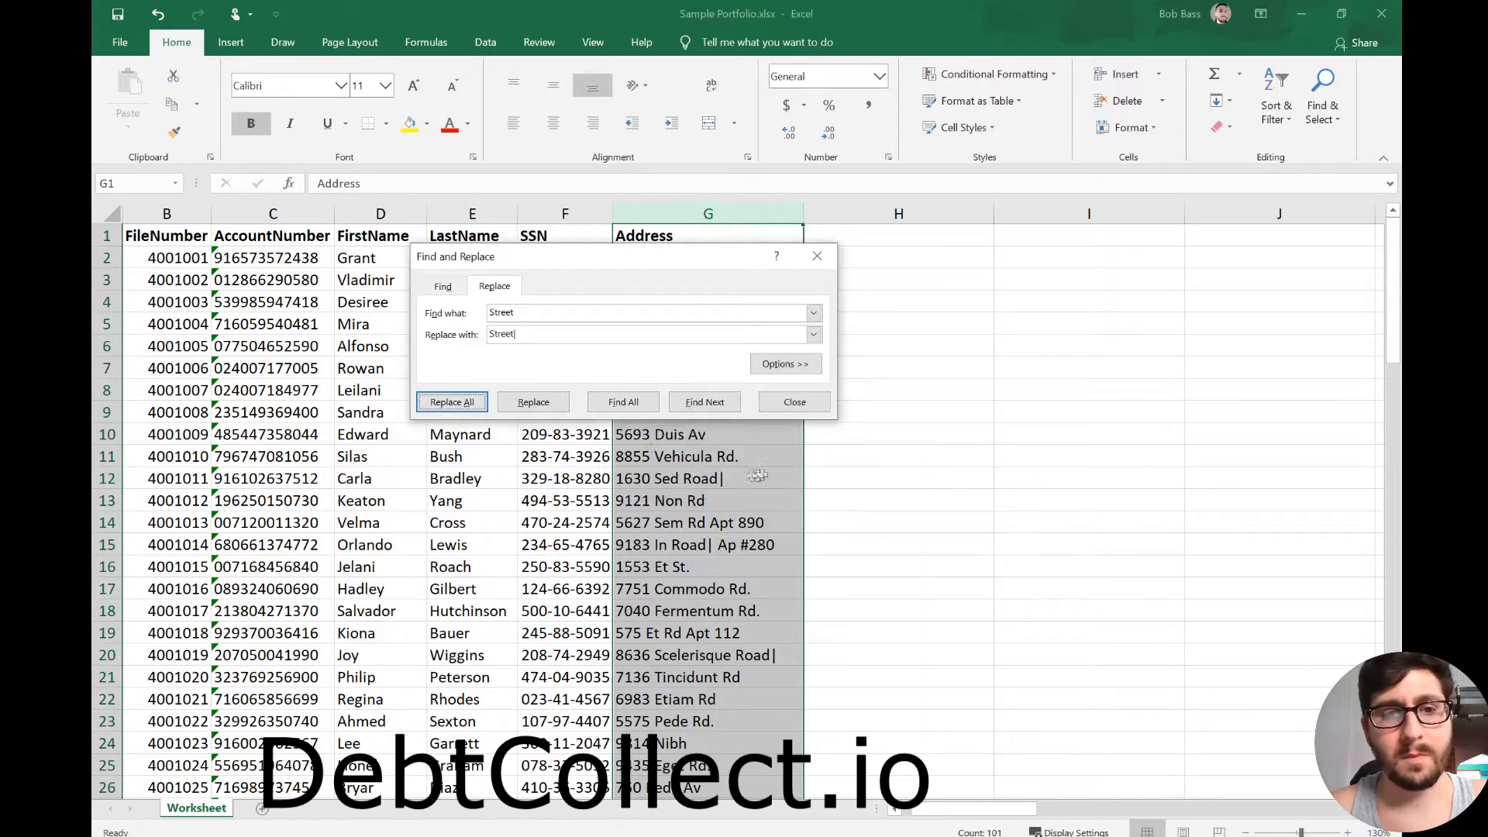
- Replace every "Ave" with "Ave|" in the Address column
double_click(565, 314)
type("Ave")
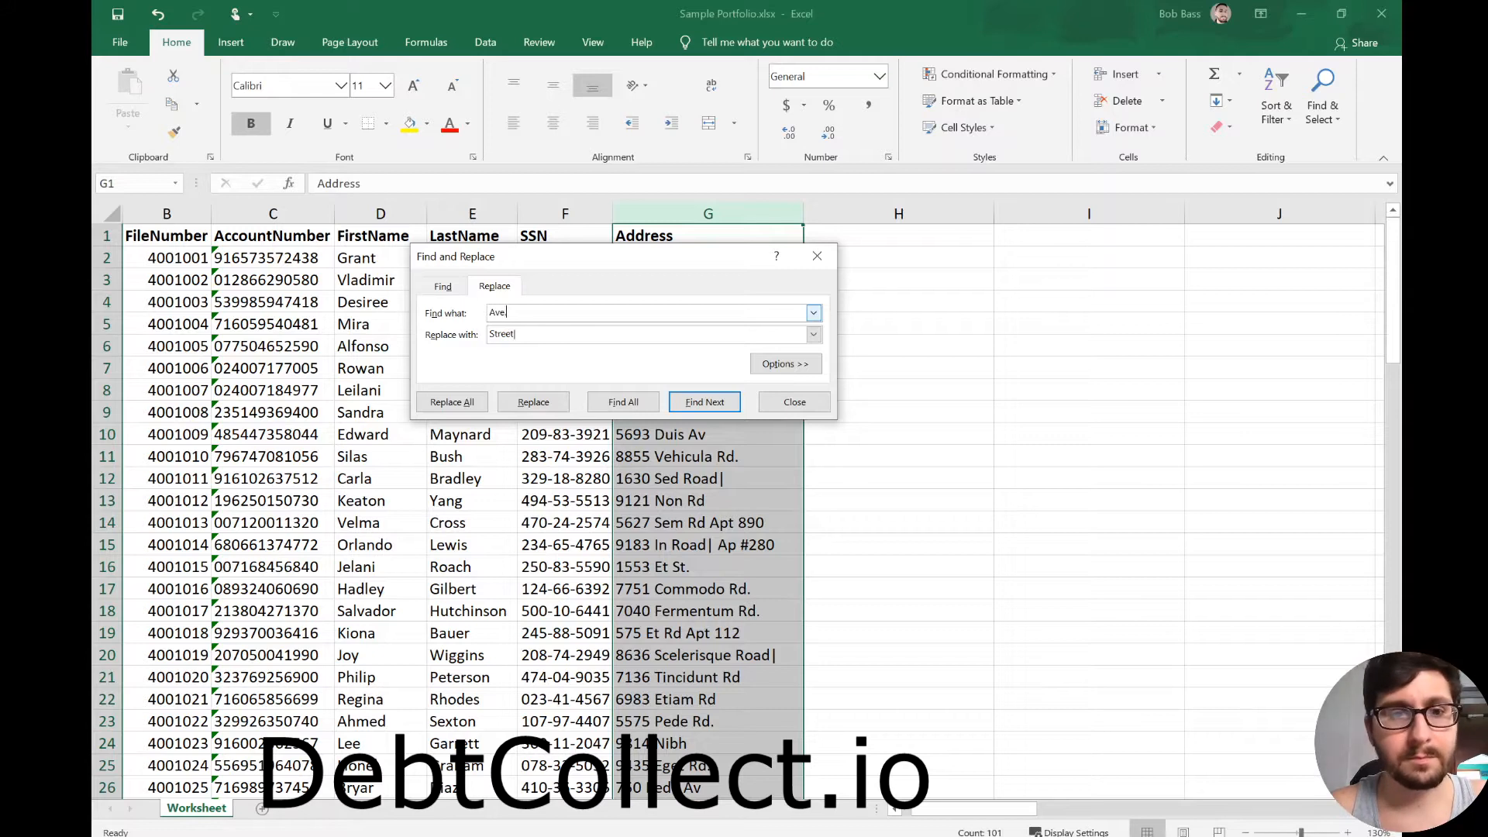
key("Tab")
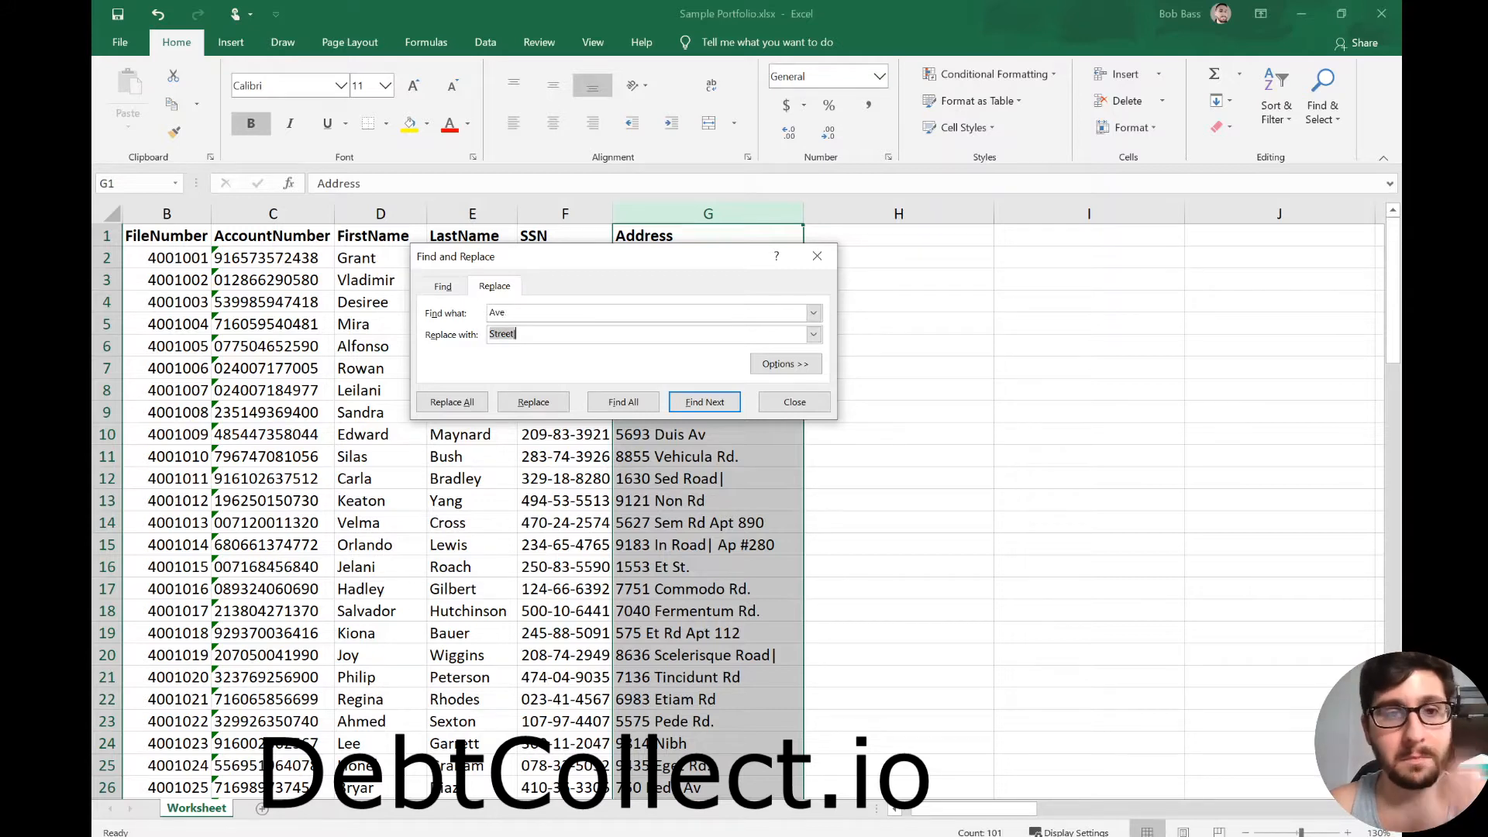
type("Ave")
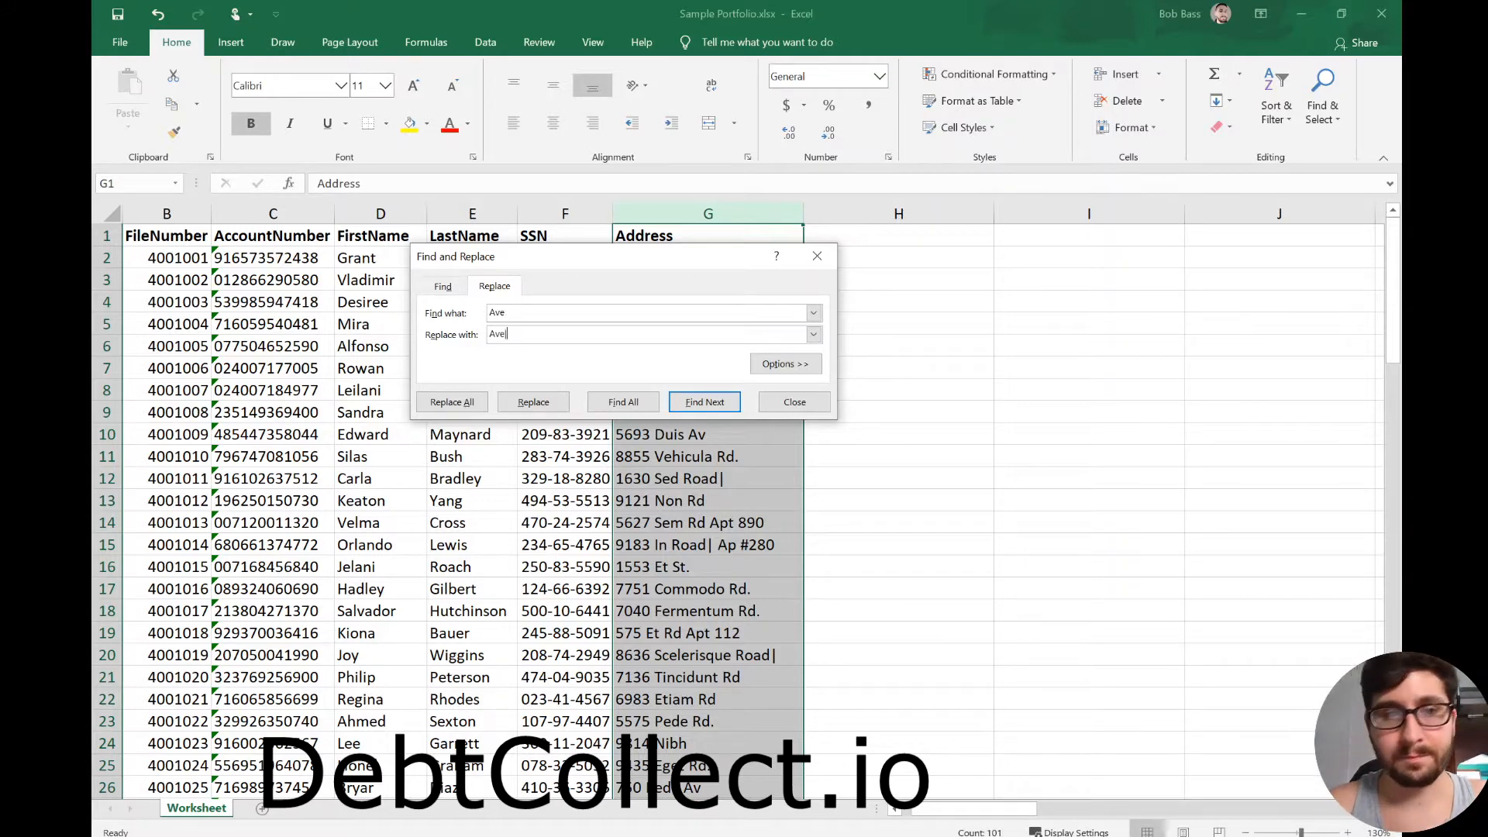
left_click(451, 403)
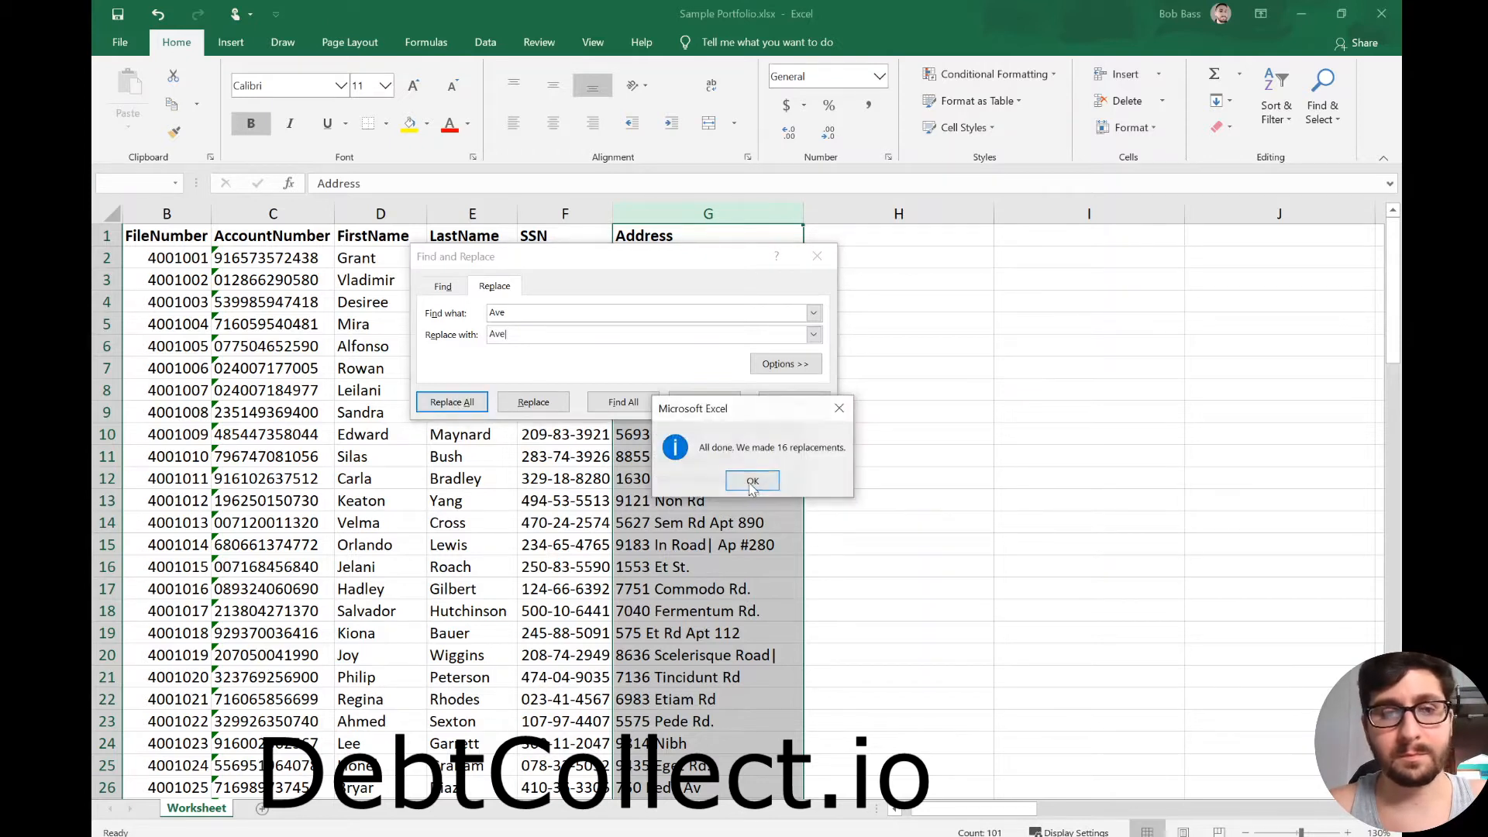
left_click(752, 481)
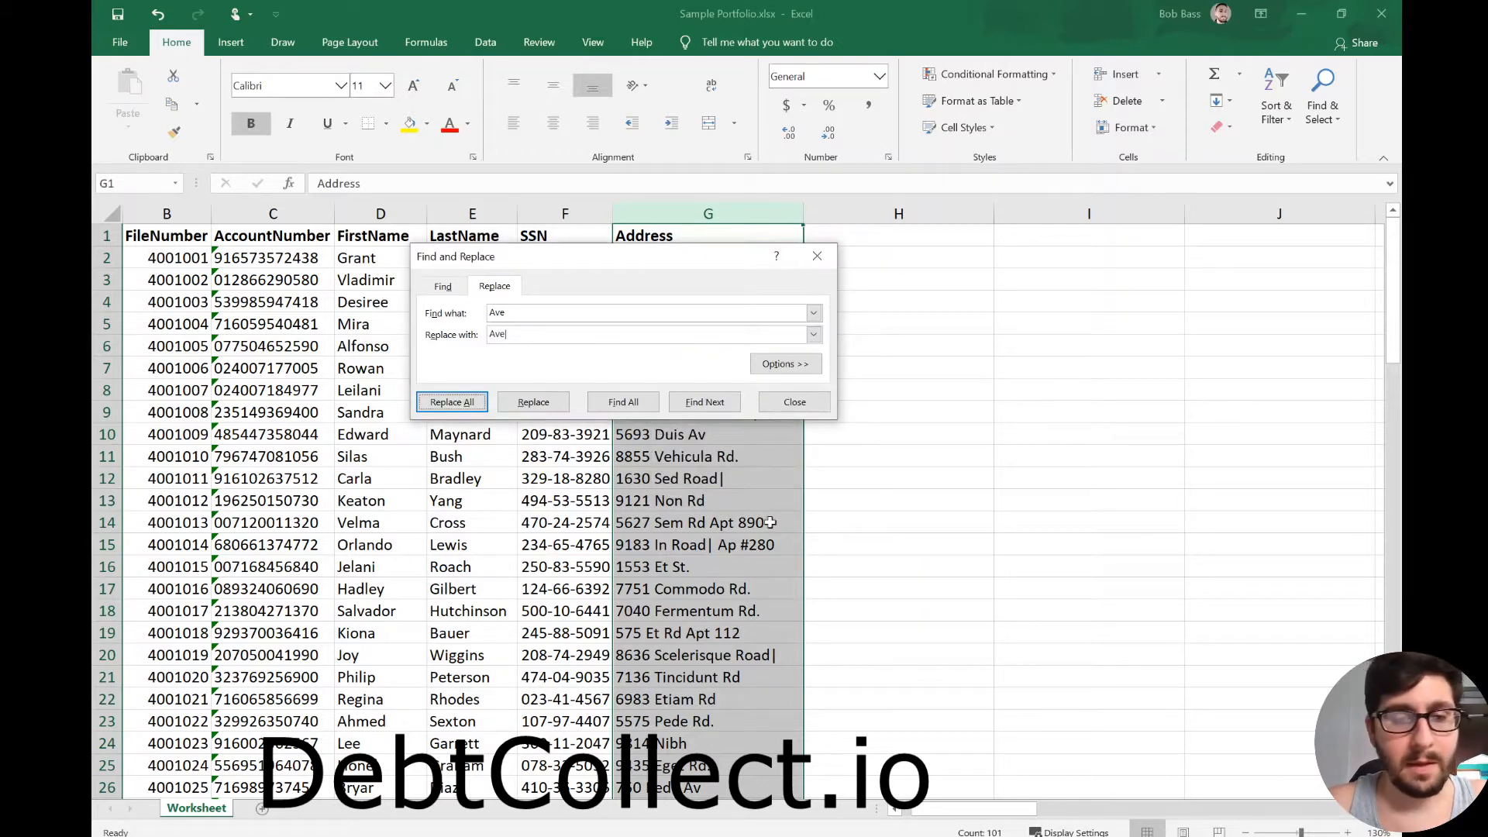
- Look through the Address column for remaining street endings and replace every "St." with "St|"
scroll(758, 299, "down", 1)
scroll(758, 299, "down", 4)
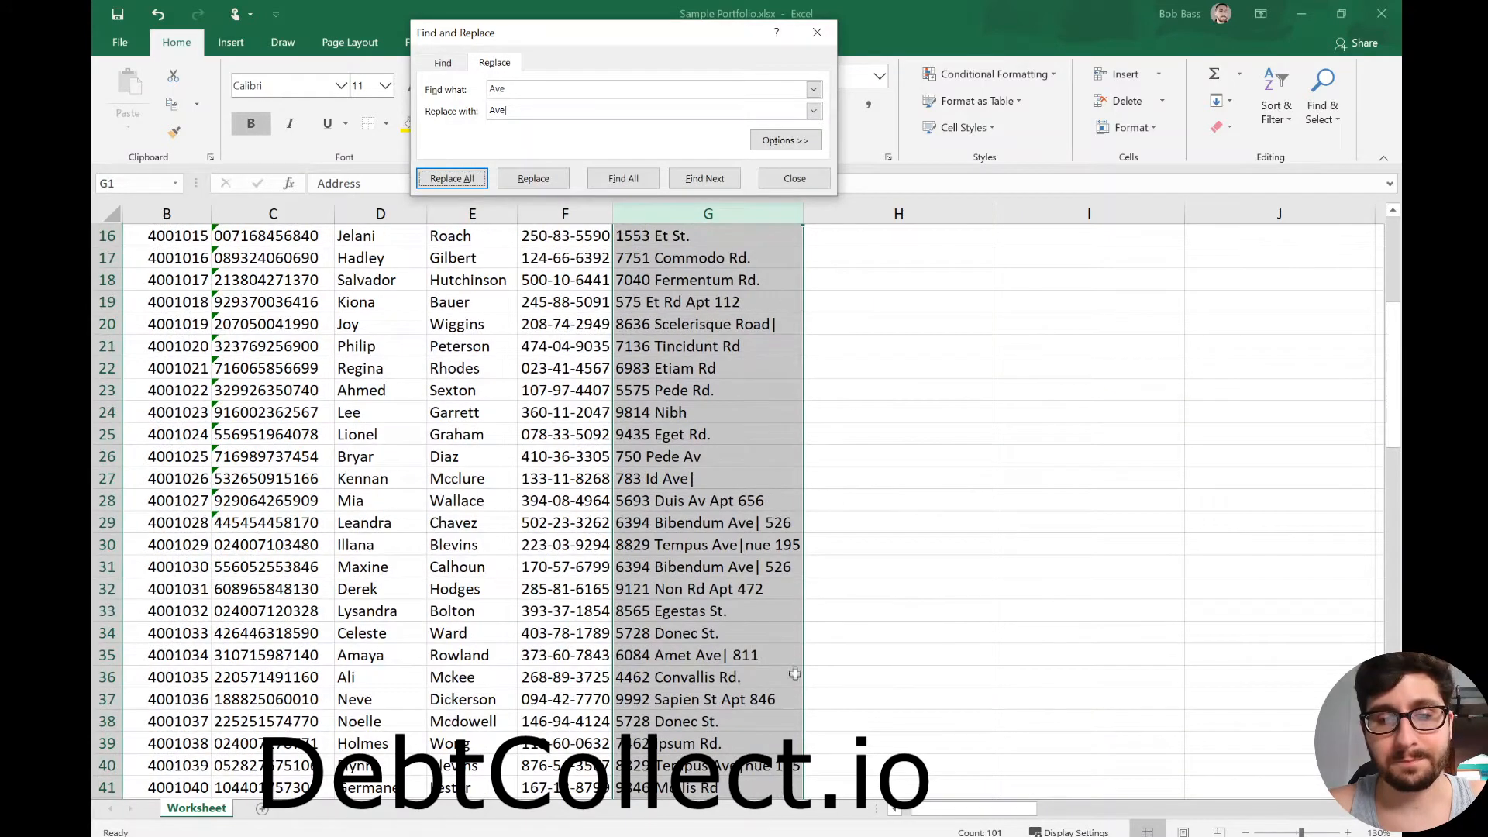
scroll(787, 647, "down", 2)
scroll(802, 531, "down", 1)
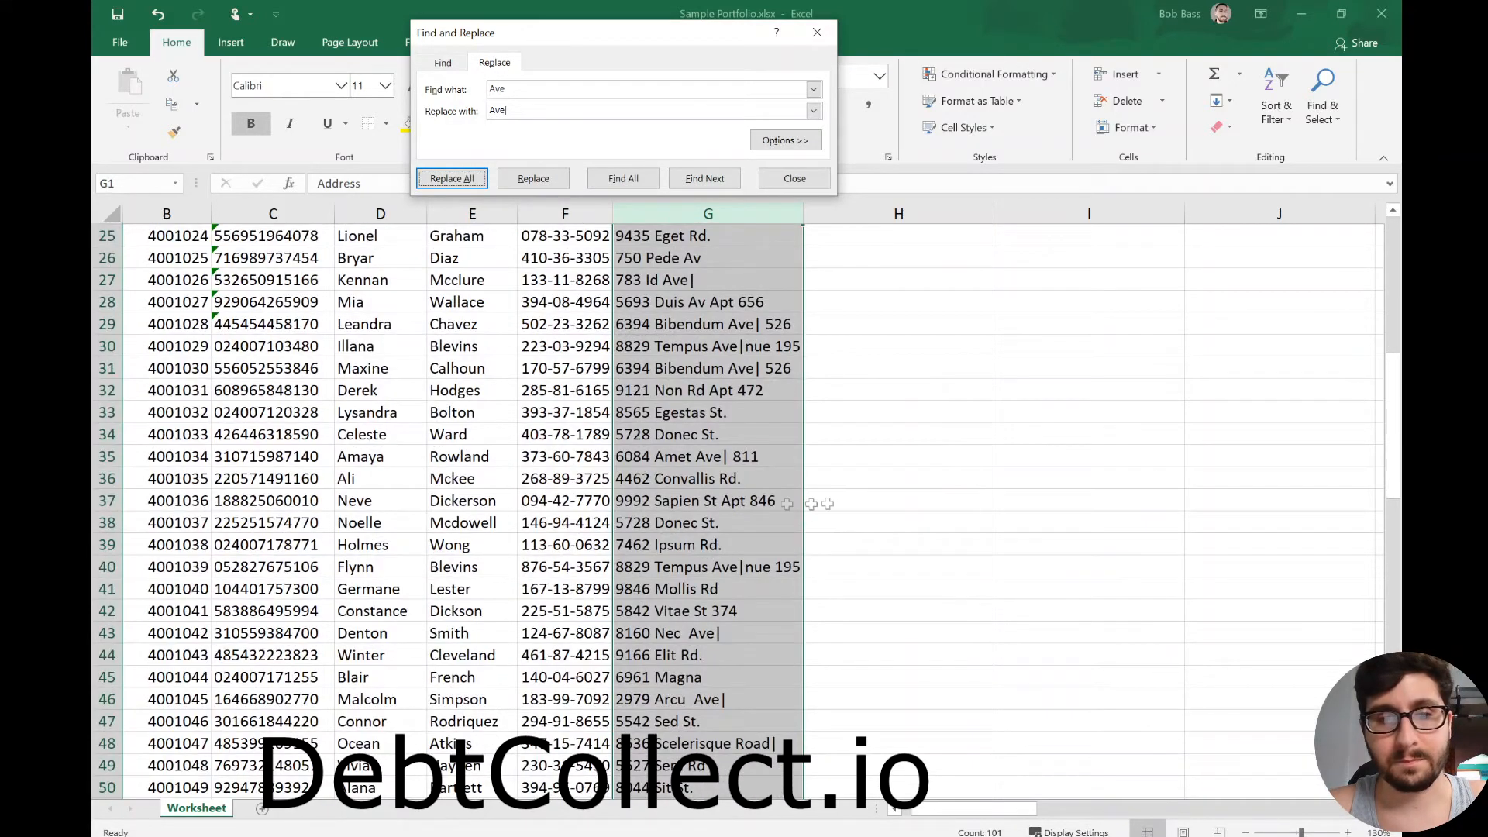
scroll(844, 503, "up", 8)
key("shift+Tab")
type("St.")
key("Tab")
type("St")
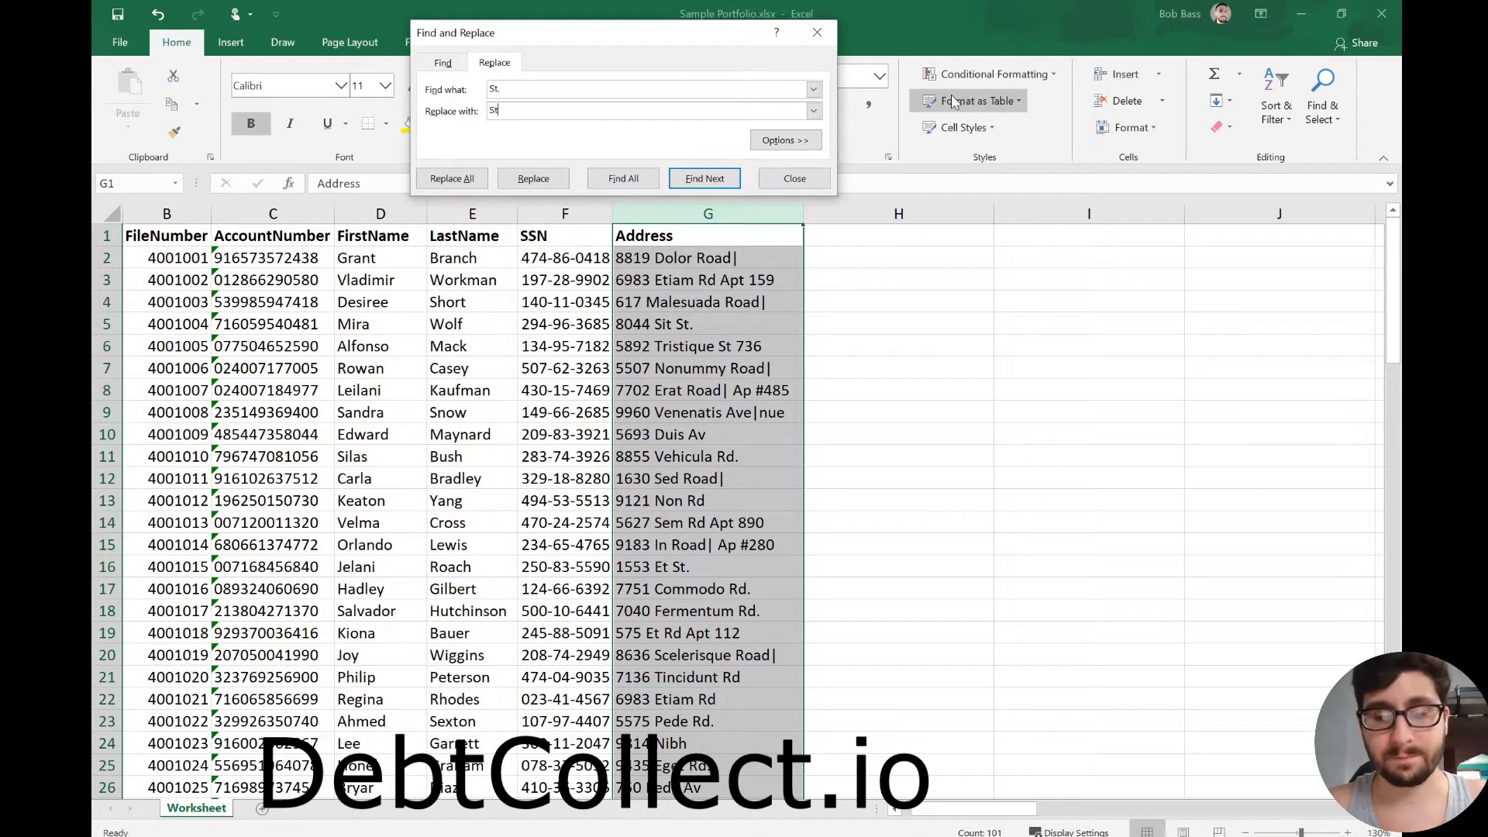
left_click(452, 179)
left_click(762, 483)
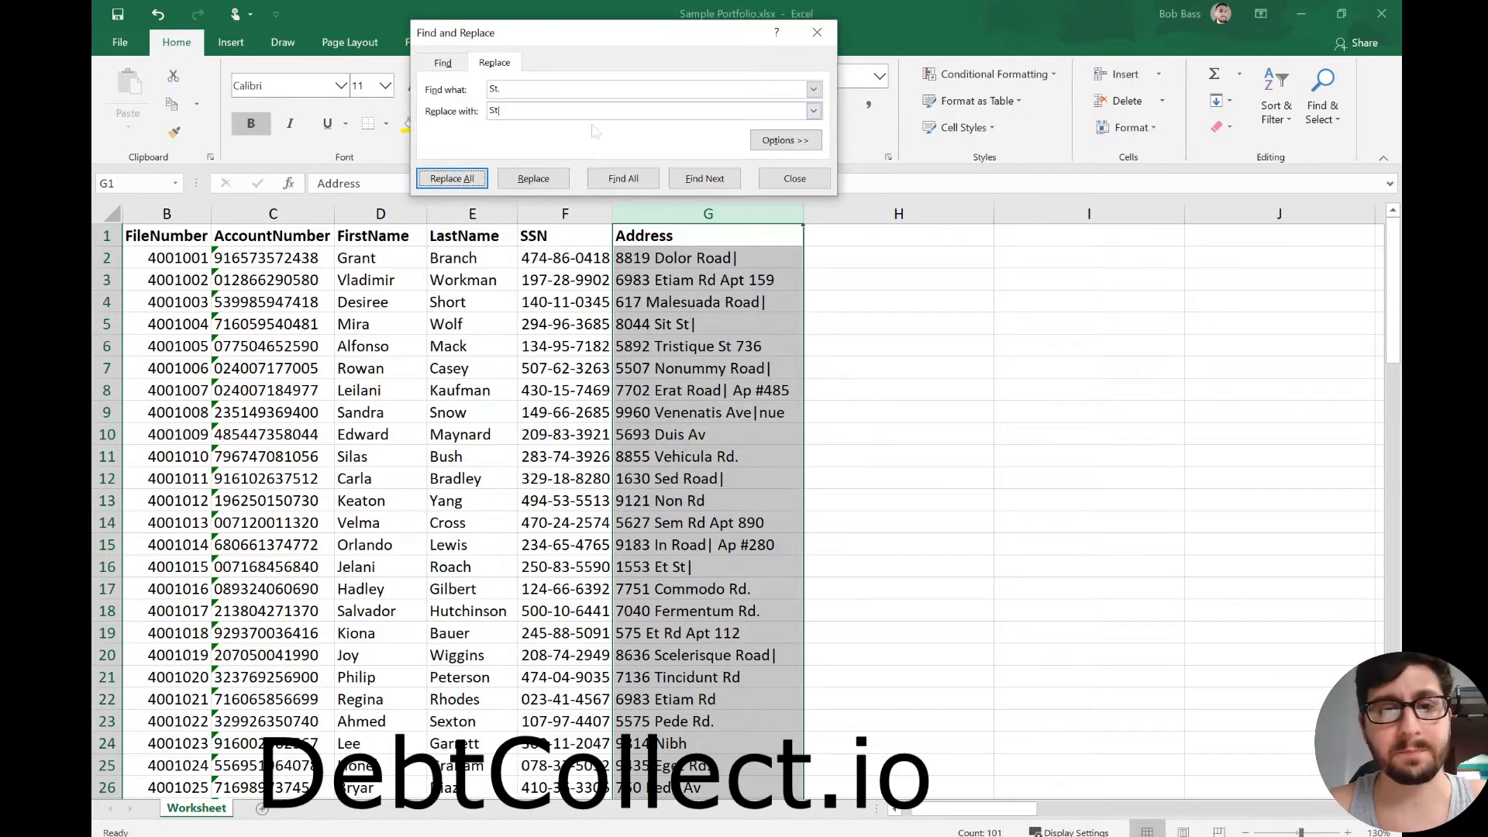
- Replace every "Rd." with "Rd|" in the Address column
double_click(521, 89)
type("Rd")
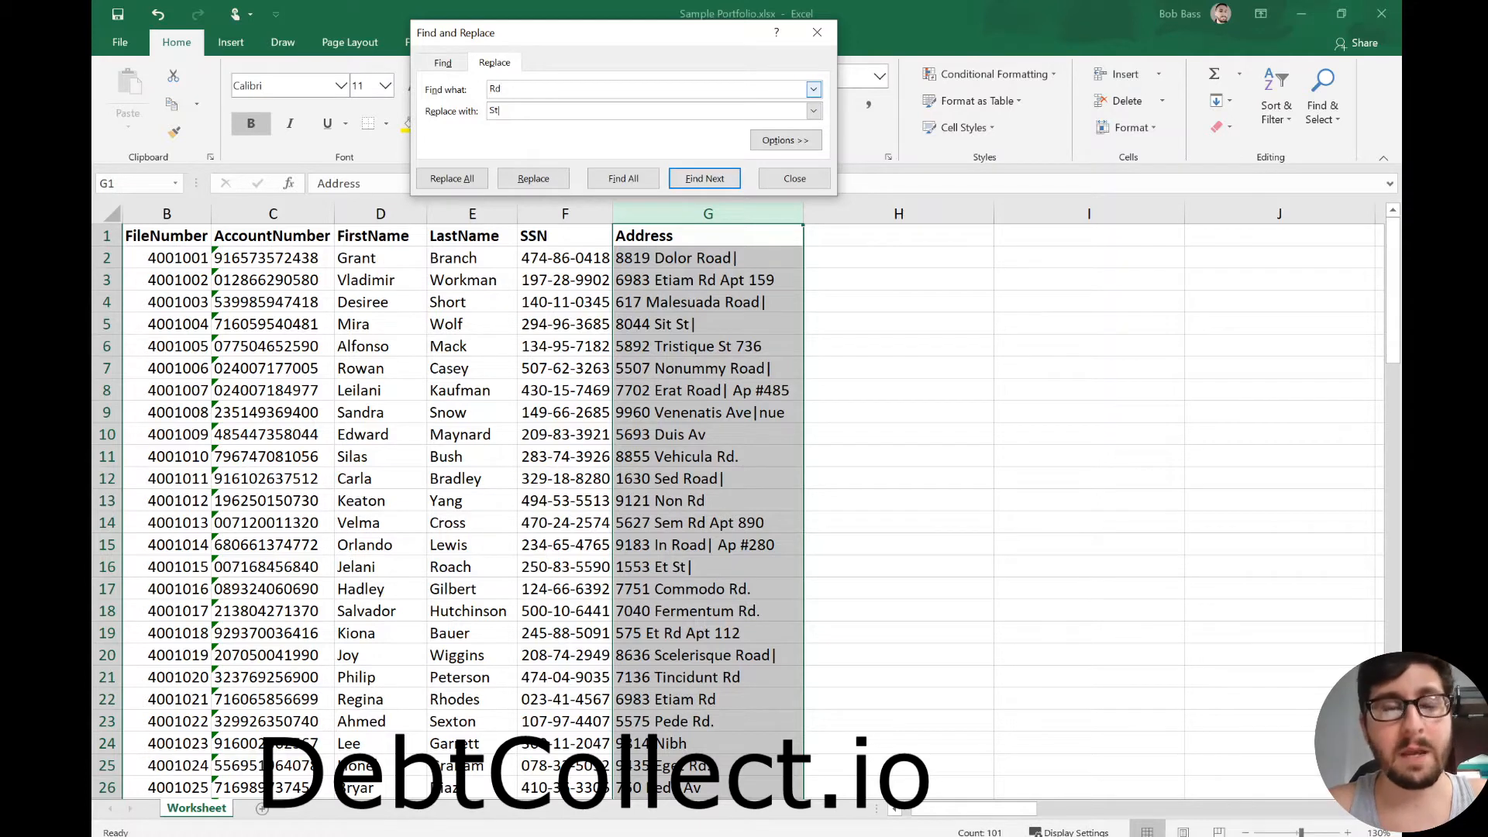
key("Tab")
key("BackSpace")
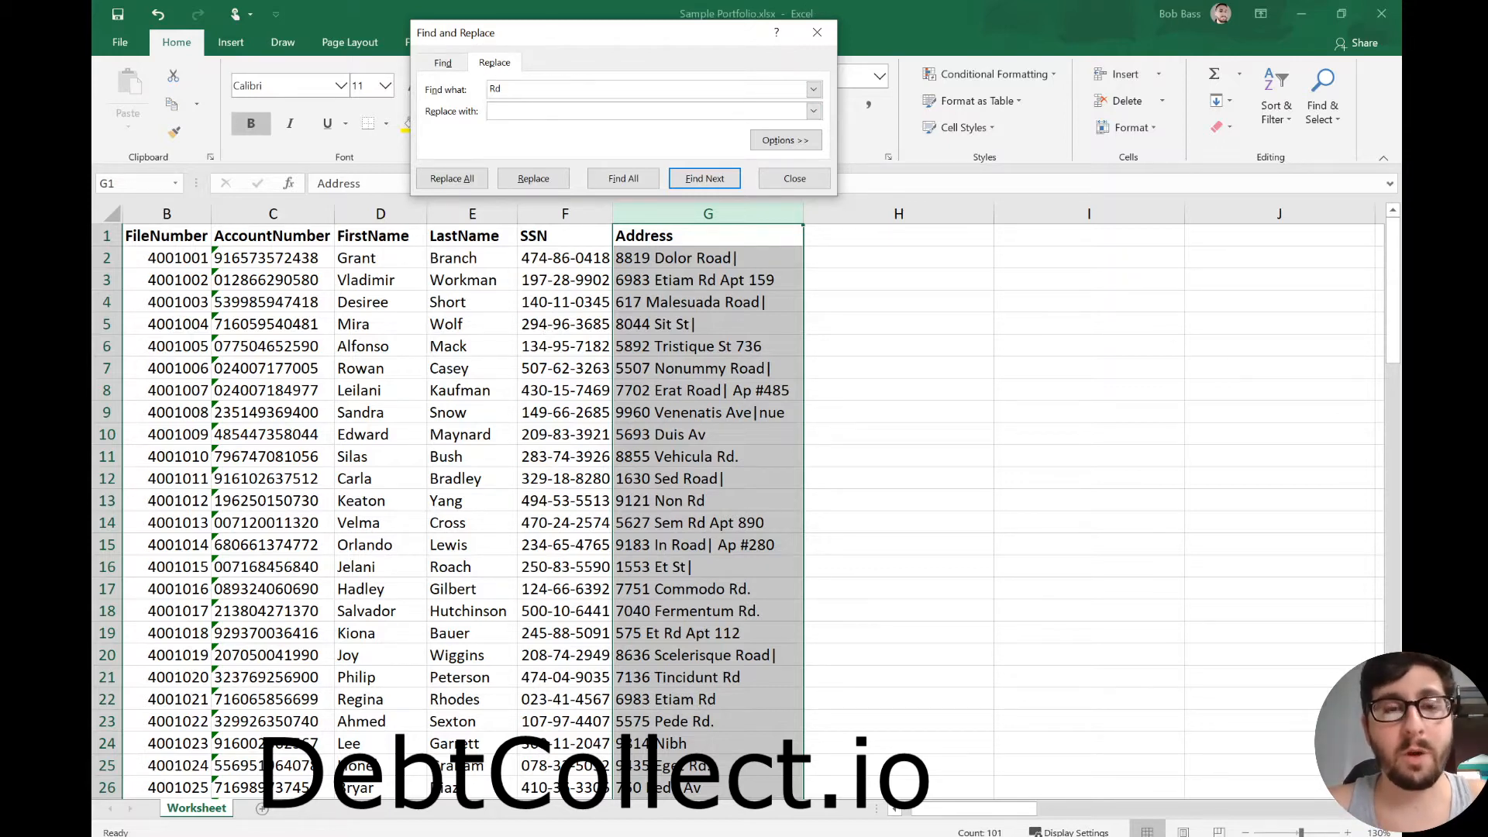
type(".")
key("Tab")
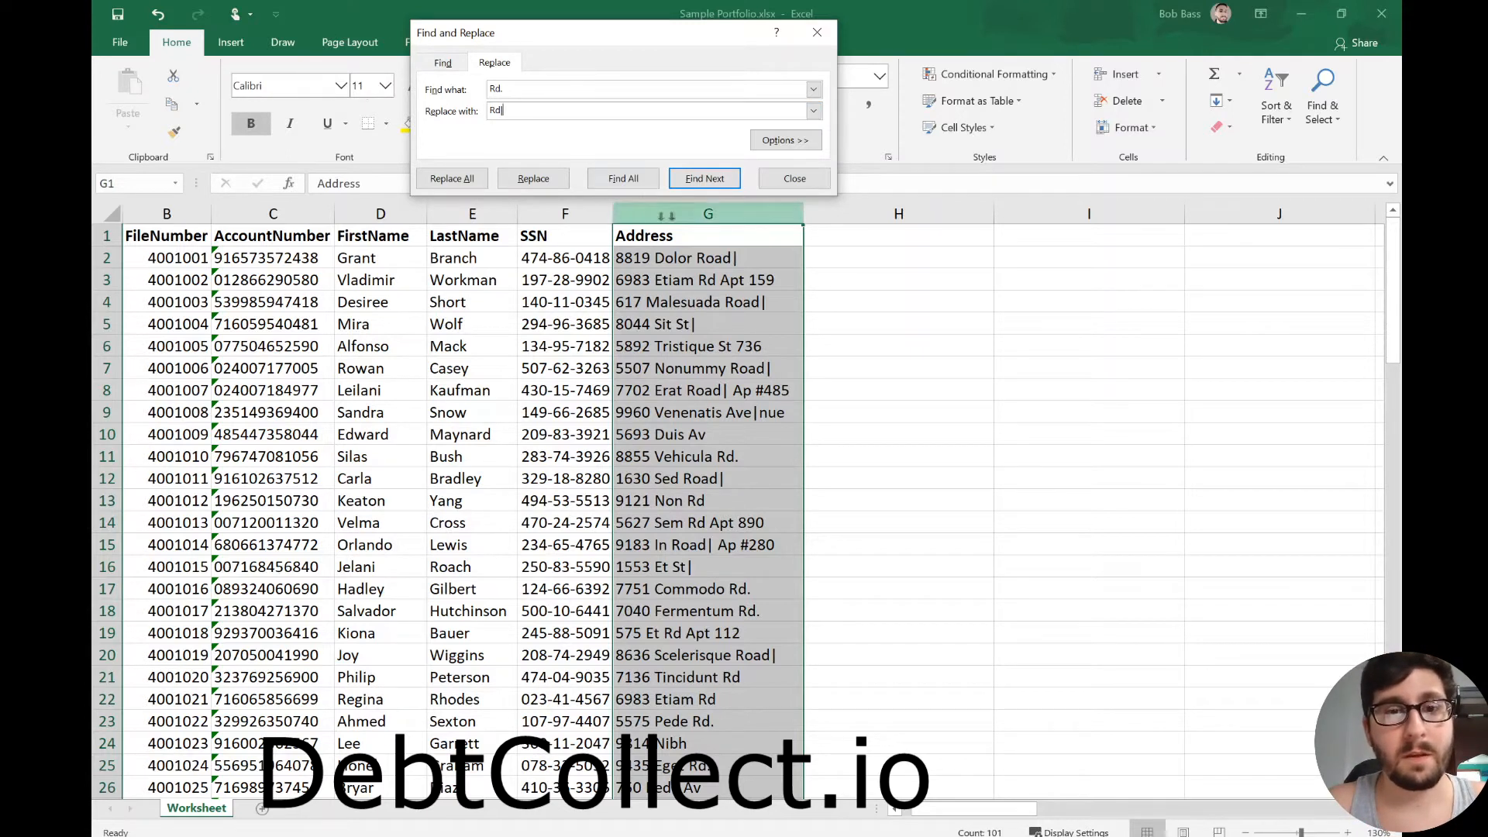
left_click(451, 181)
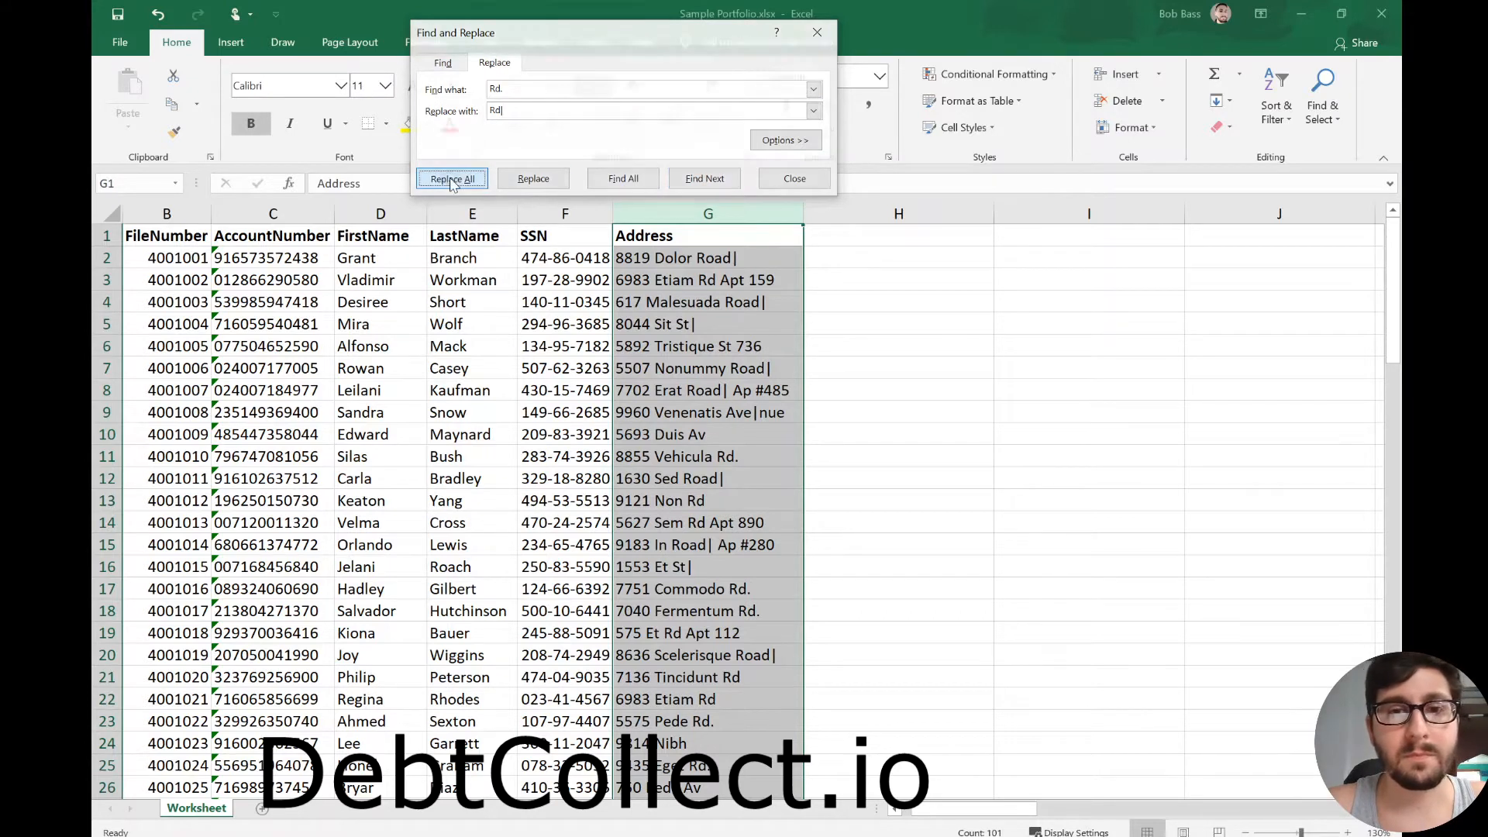
left_click(740, 481)
- Replace every "Rd" without a period with "Rd|" in the Address column
left_click(535, 89)
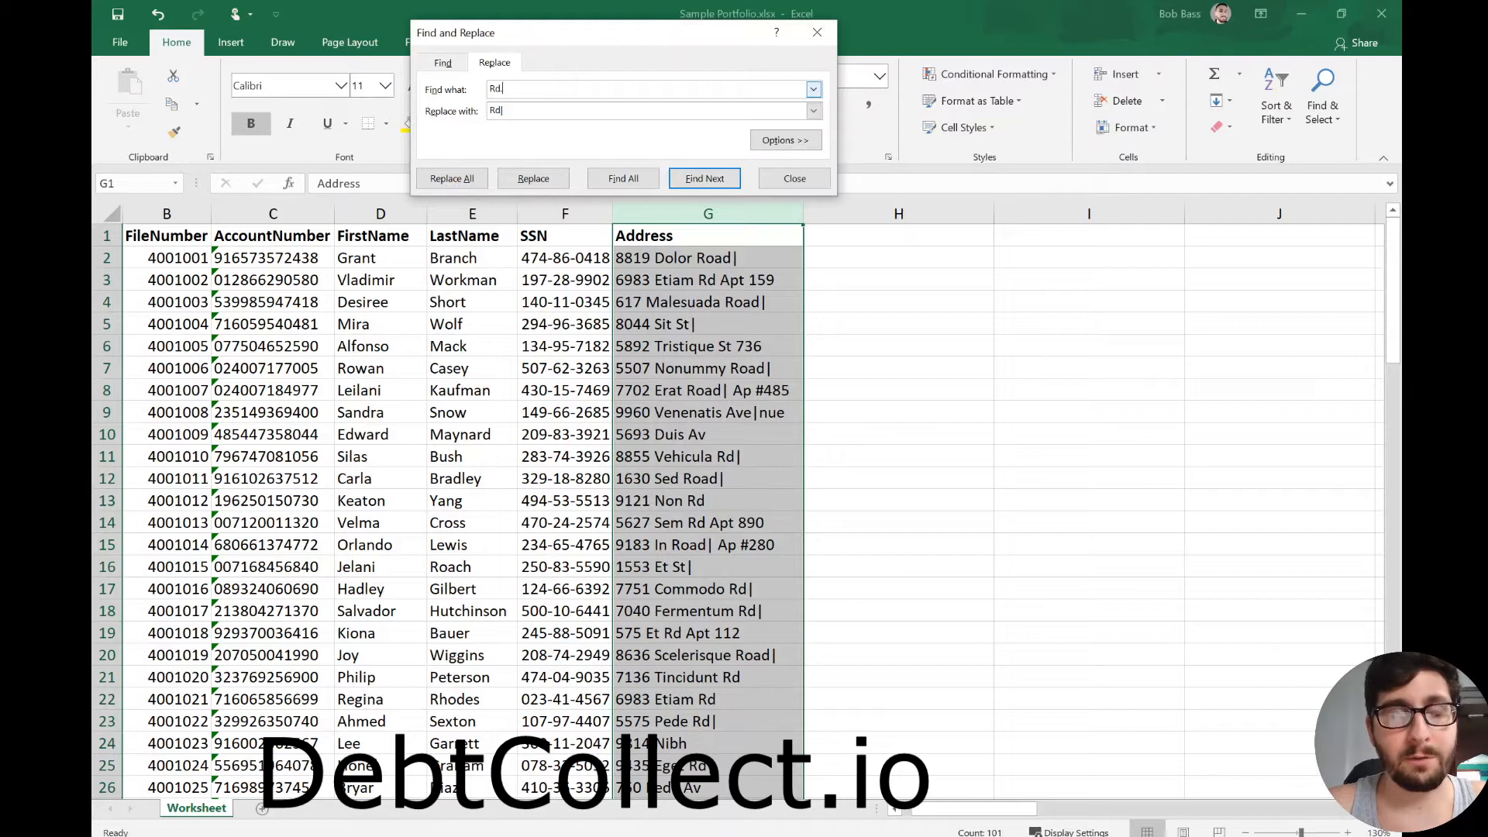
left_click(471, 180)
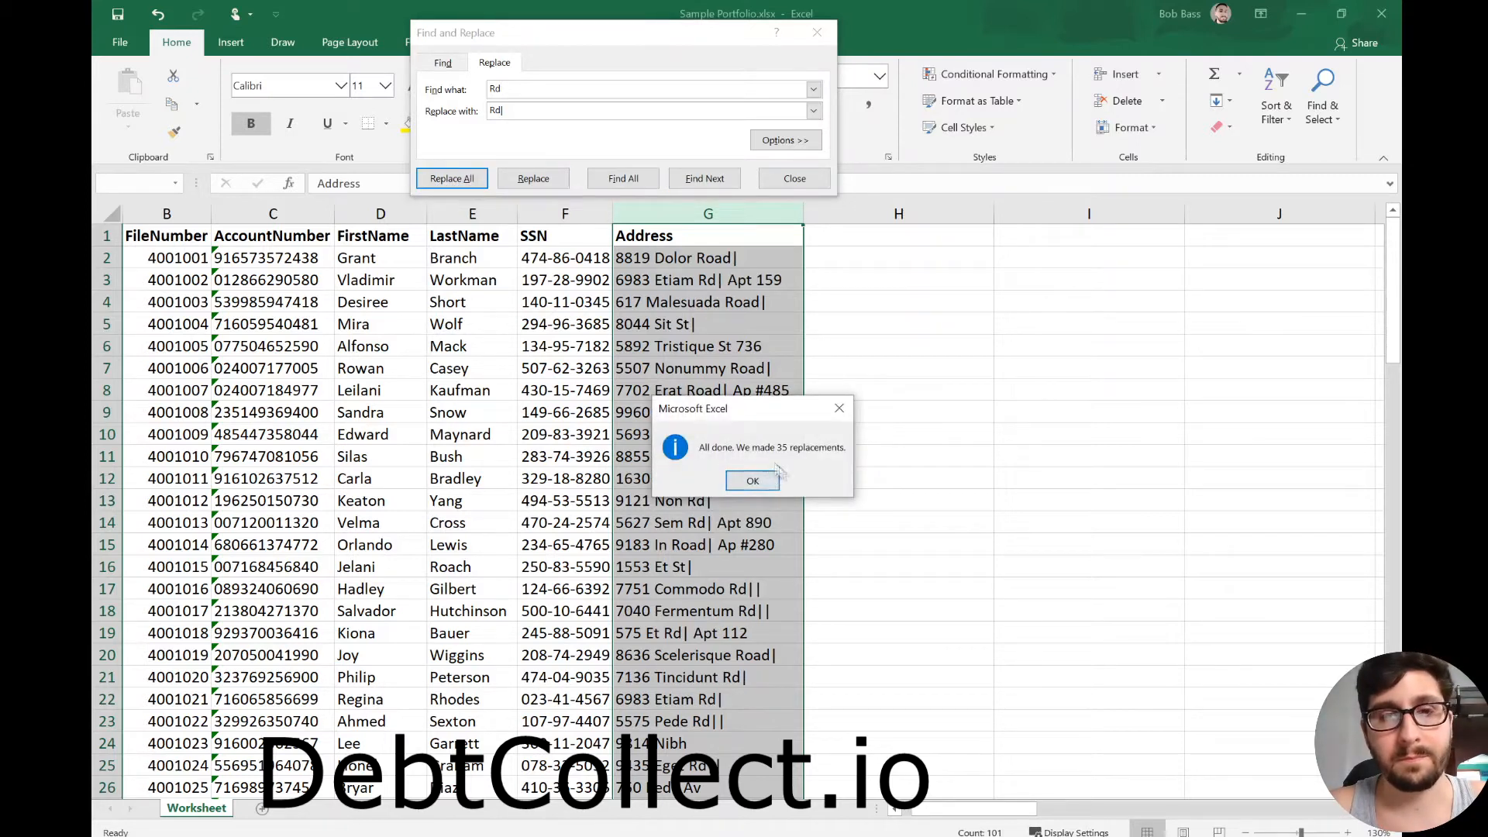
left_click(748, 485)
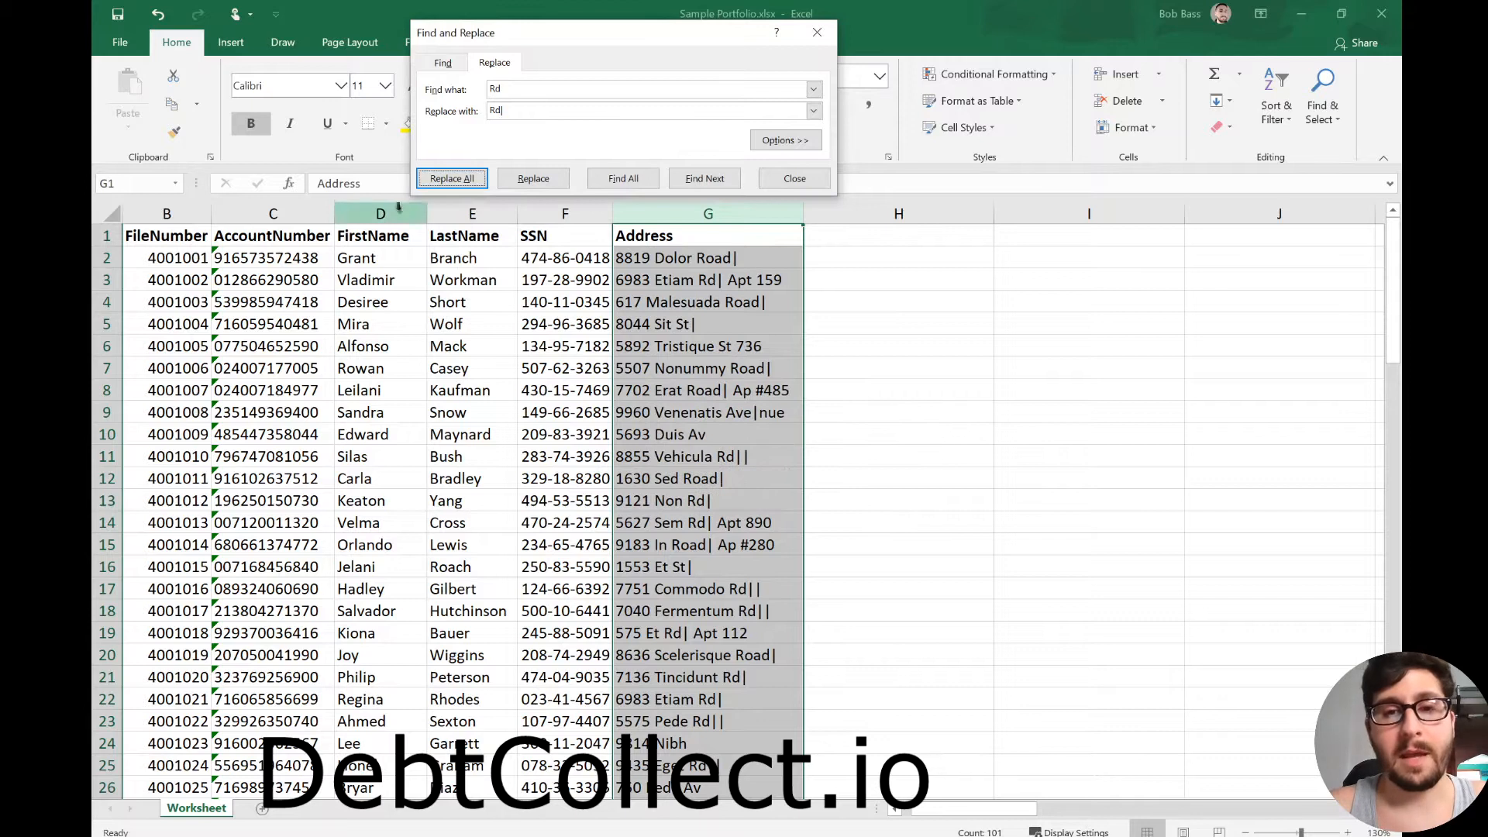
- Replace every wrongly split "Ave|nue" with "Avenue" in the Address column
left_click(756, 413)
double_click(767, 413)
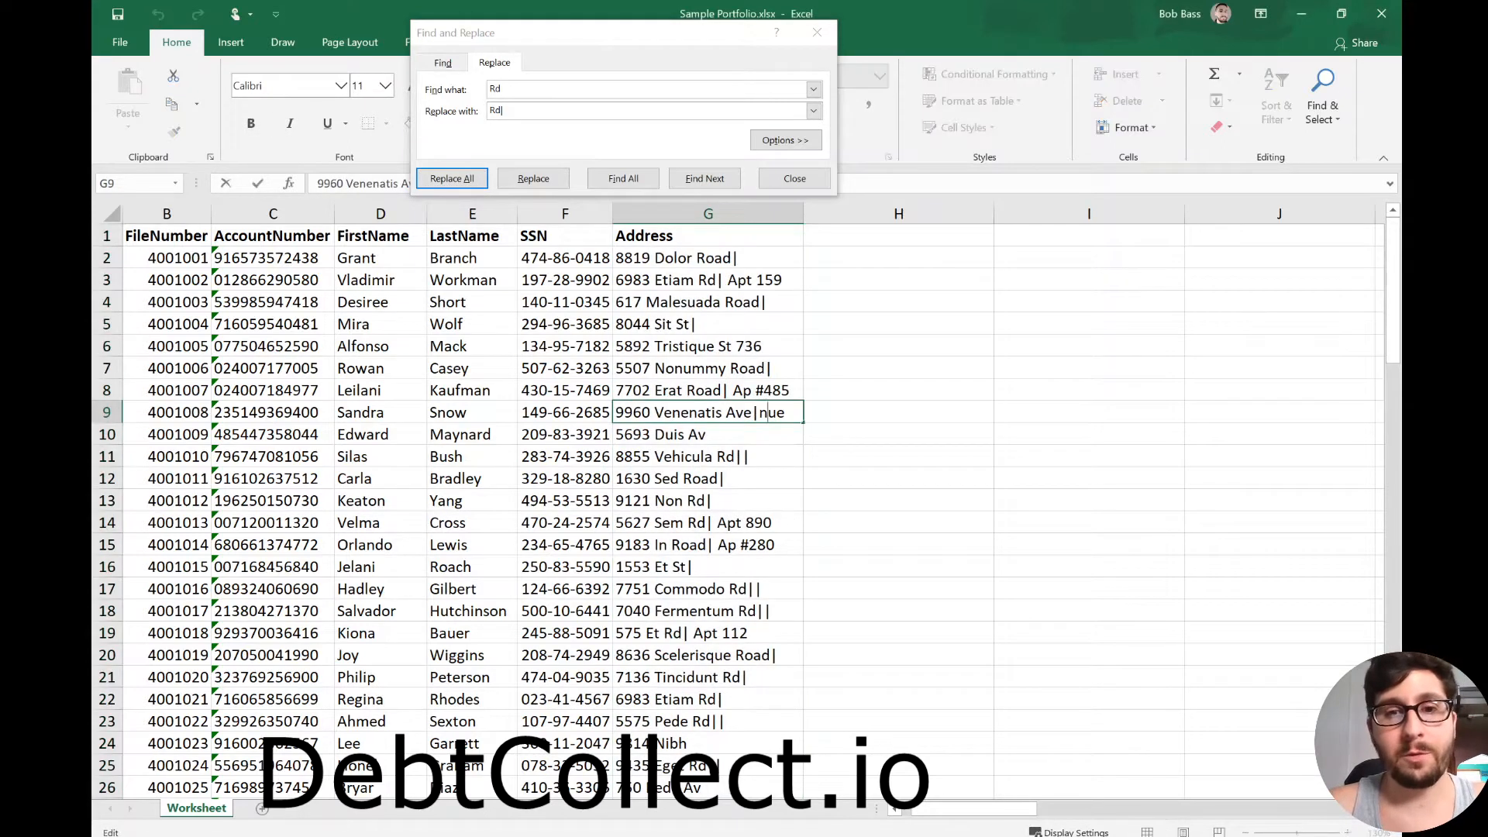
double_click(768, 412)
key("ctrl+c")
left_click_drag(535, 90, 391, 79)
key("ctrl+v")
key("shift+Home")
key("ctrl+v")
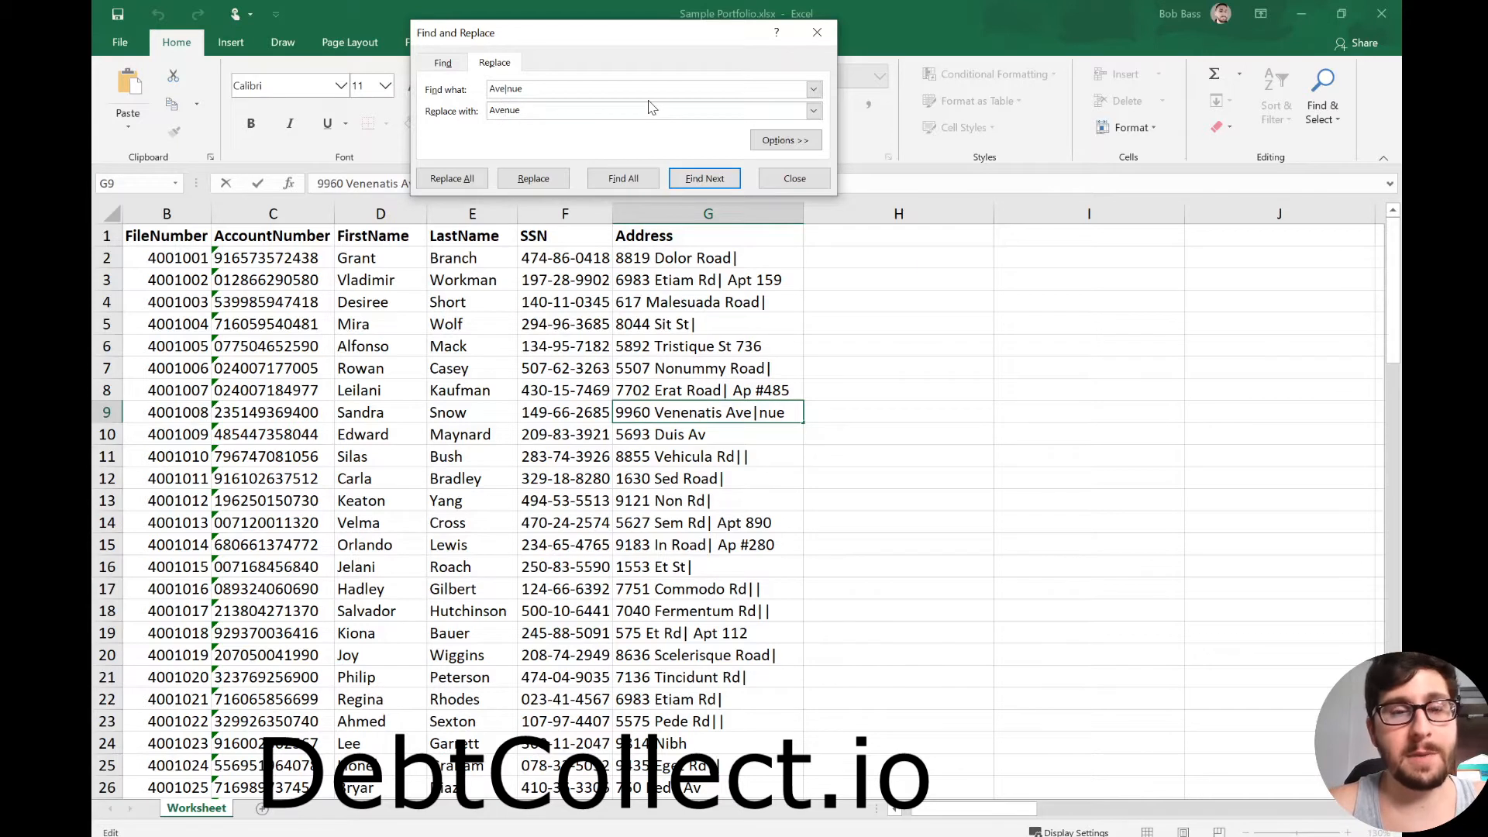
left_click(465, 178)
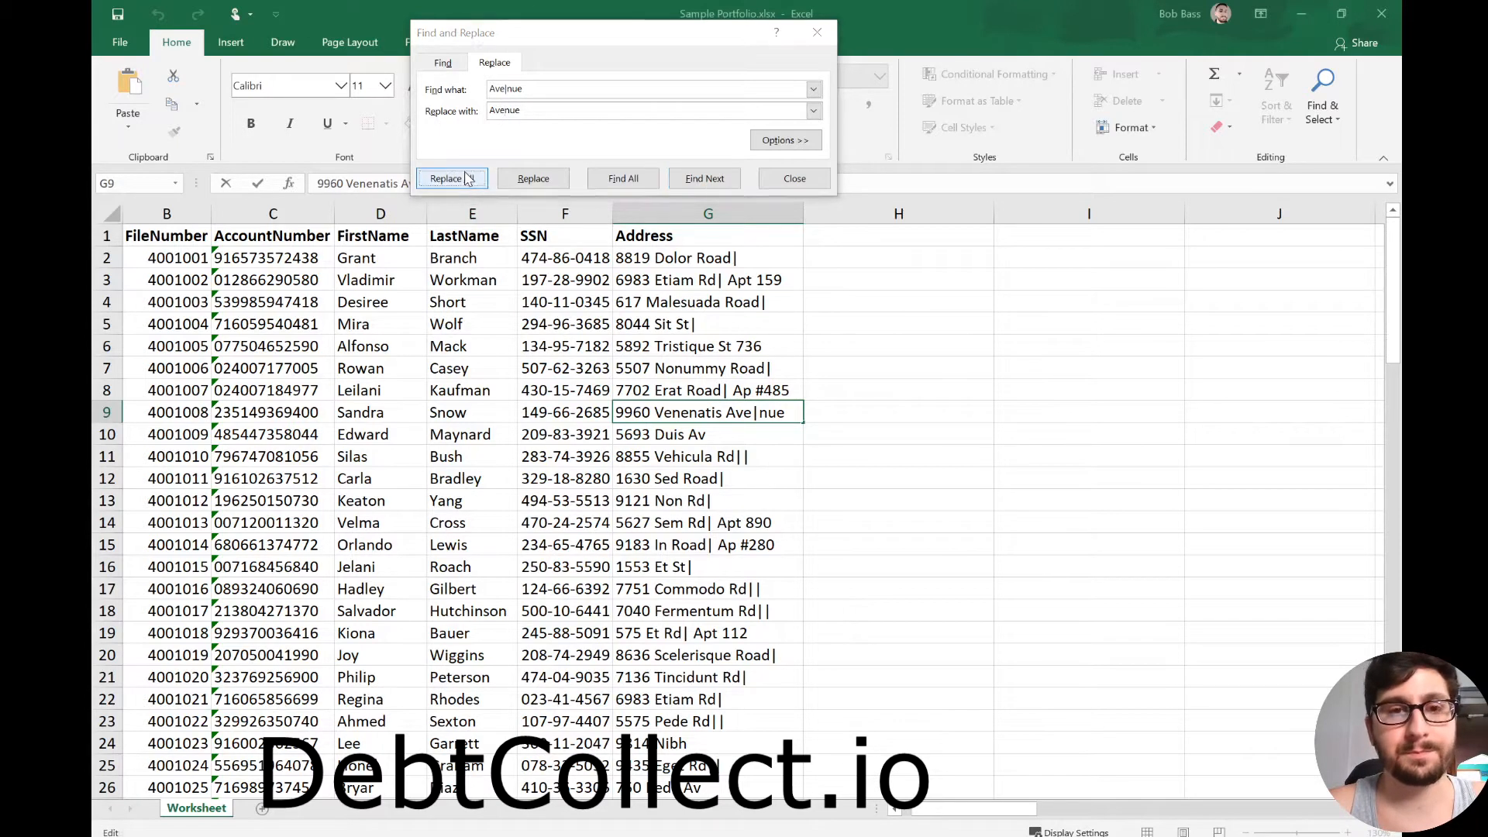
left_click(750, 478)
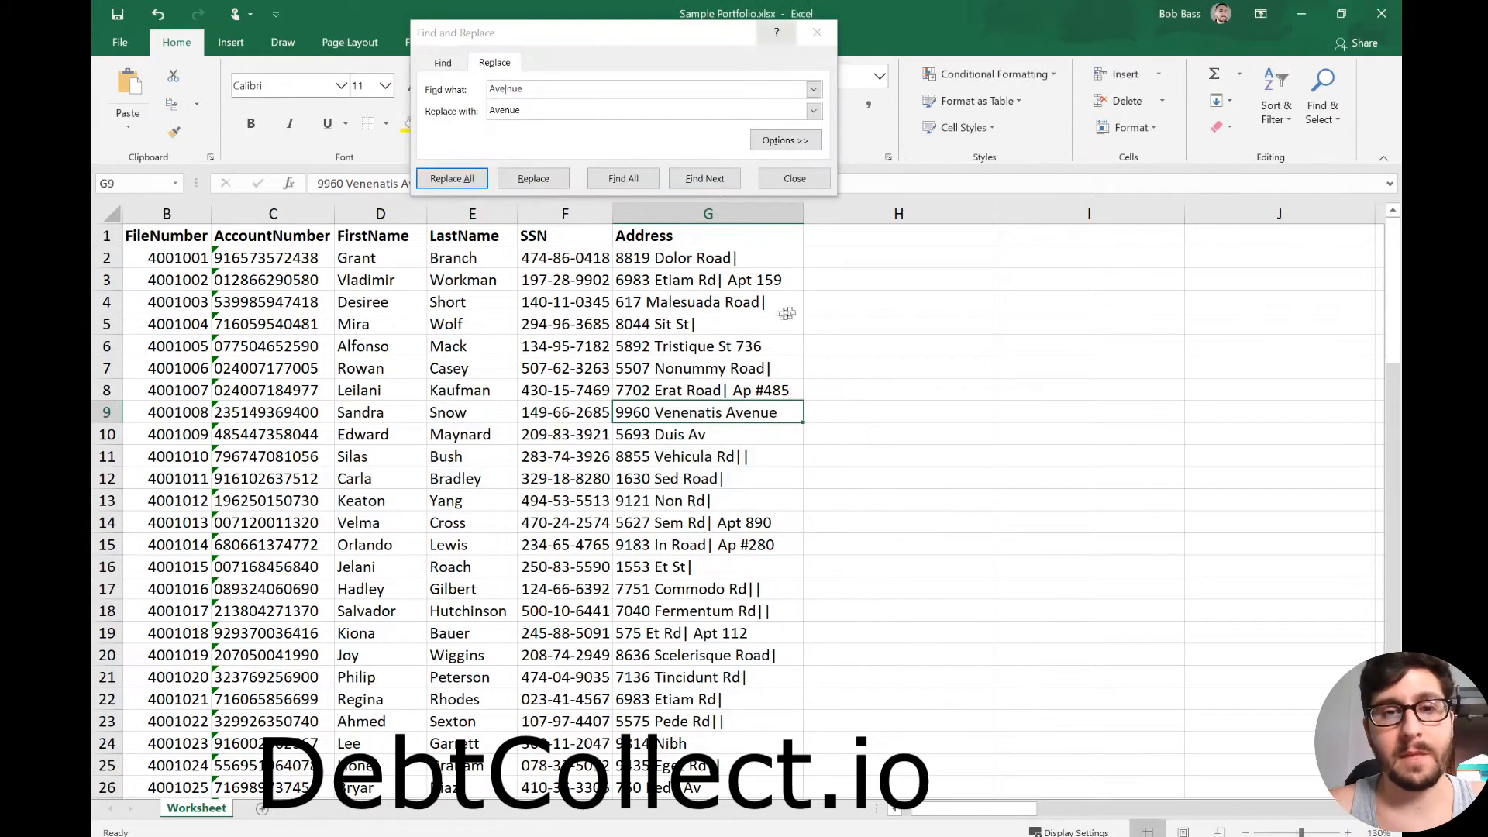
- Replace every "Avenue" with "Avenue|" across the whole Address column
left_click(727, 209)
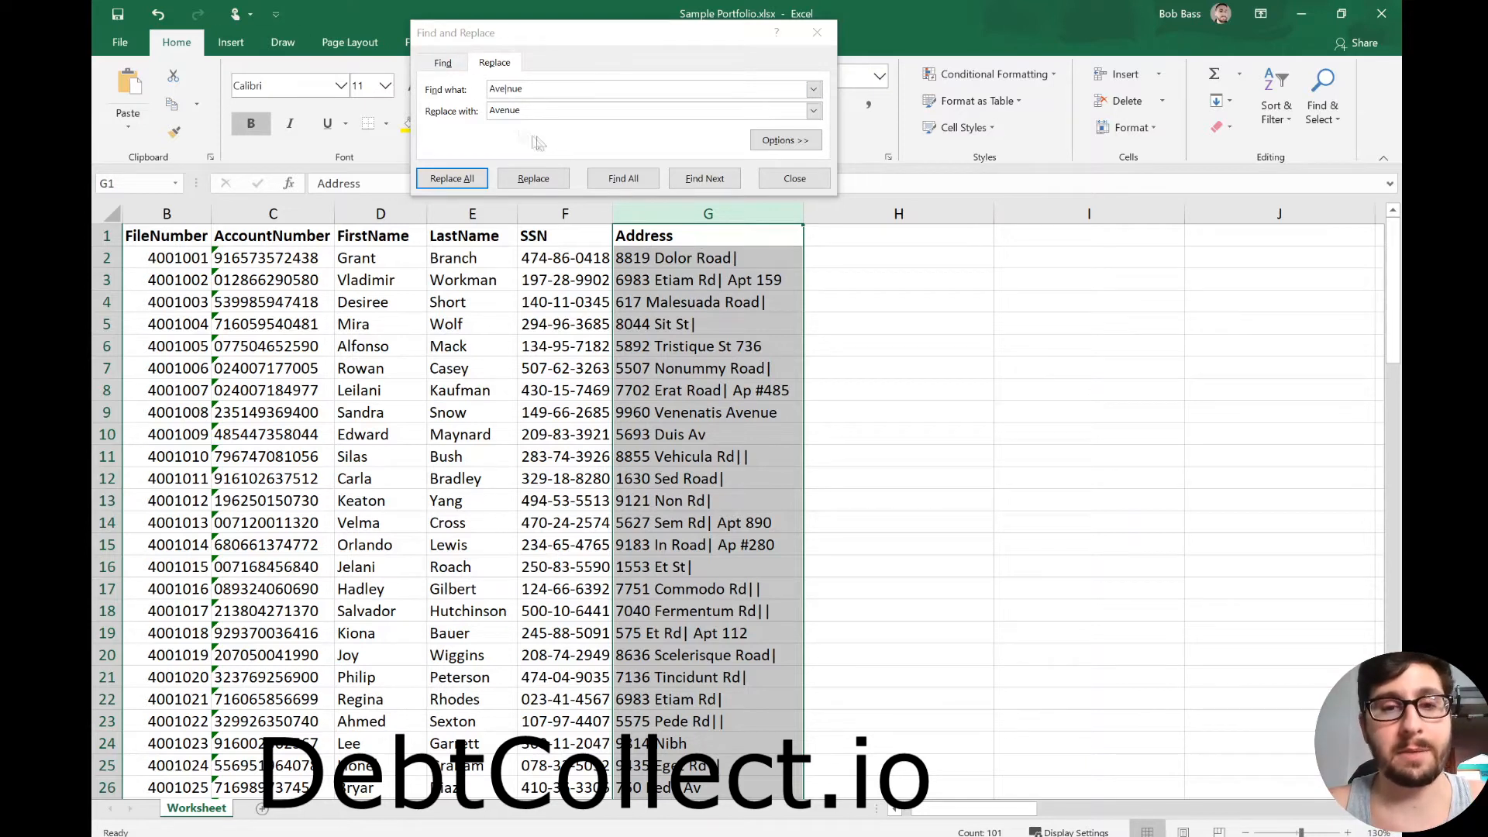
left_click(538, 111)
left_click(778, 89)
type("Avenue")
key("Tab")
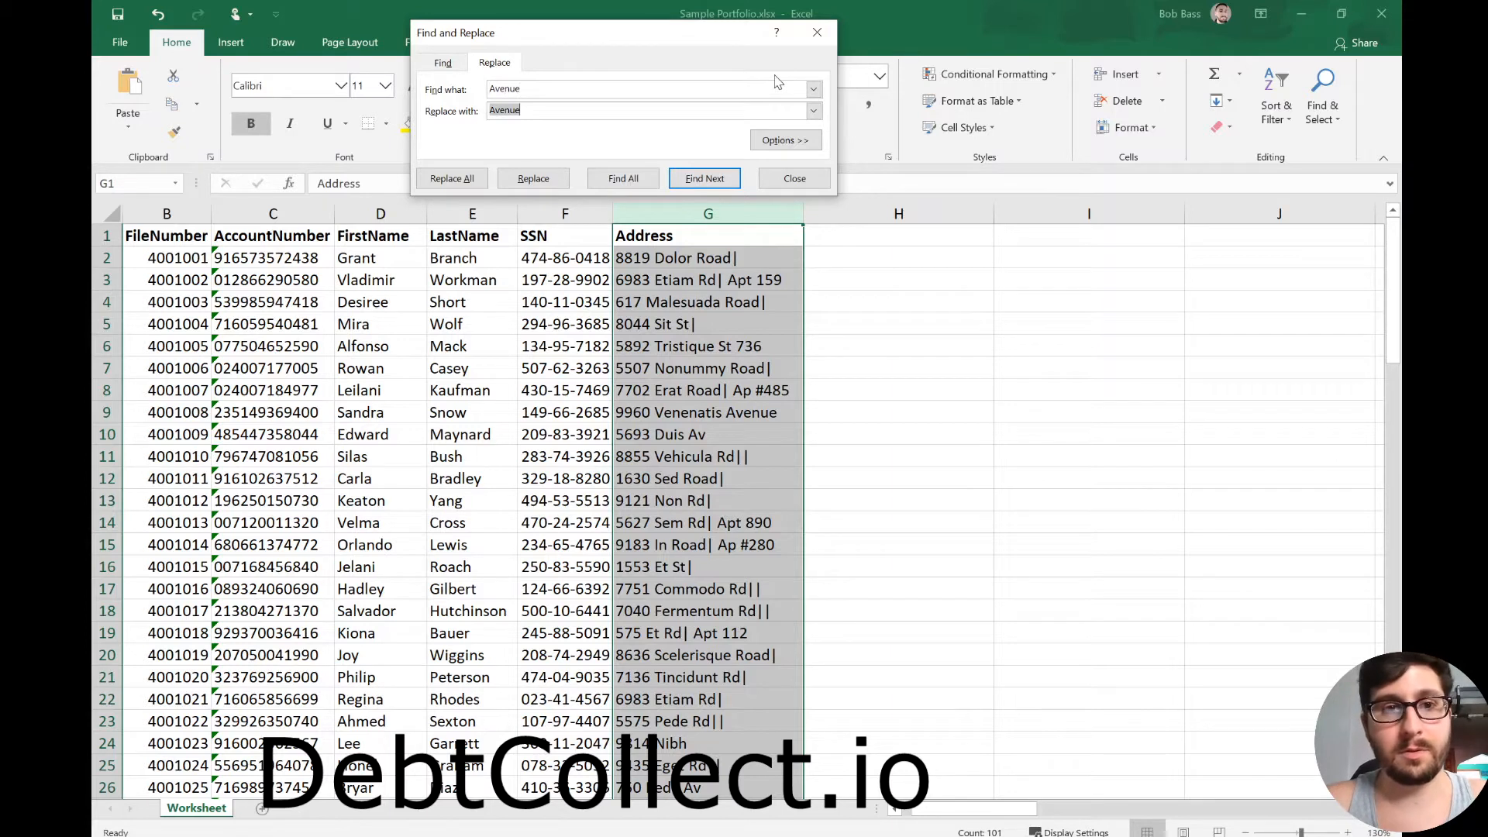
key("Right")
left_click(465, 179)
left_click(758, 476)
- Check the Address column for unit details and replace every "Apt" with "|Apt"
left_click(538, 89)
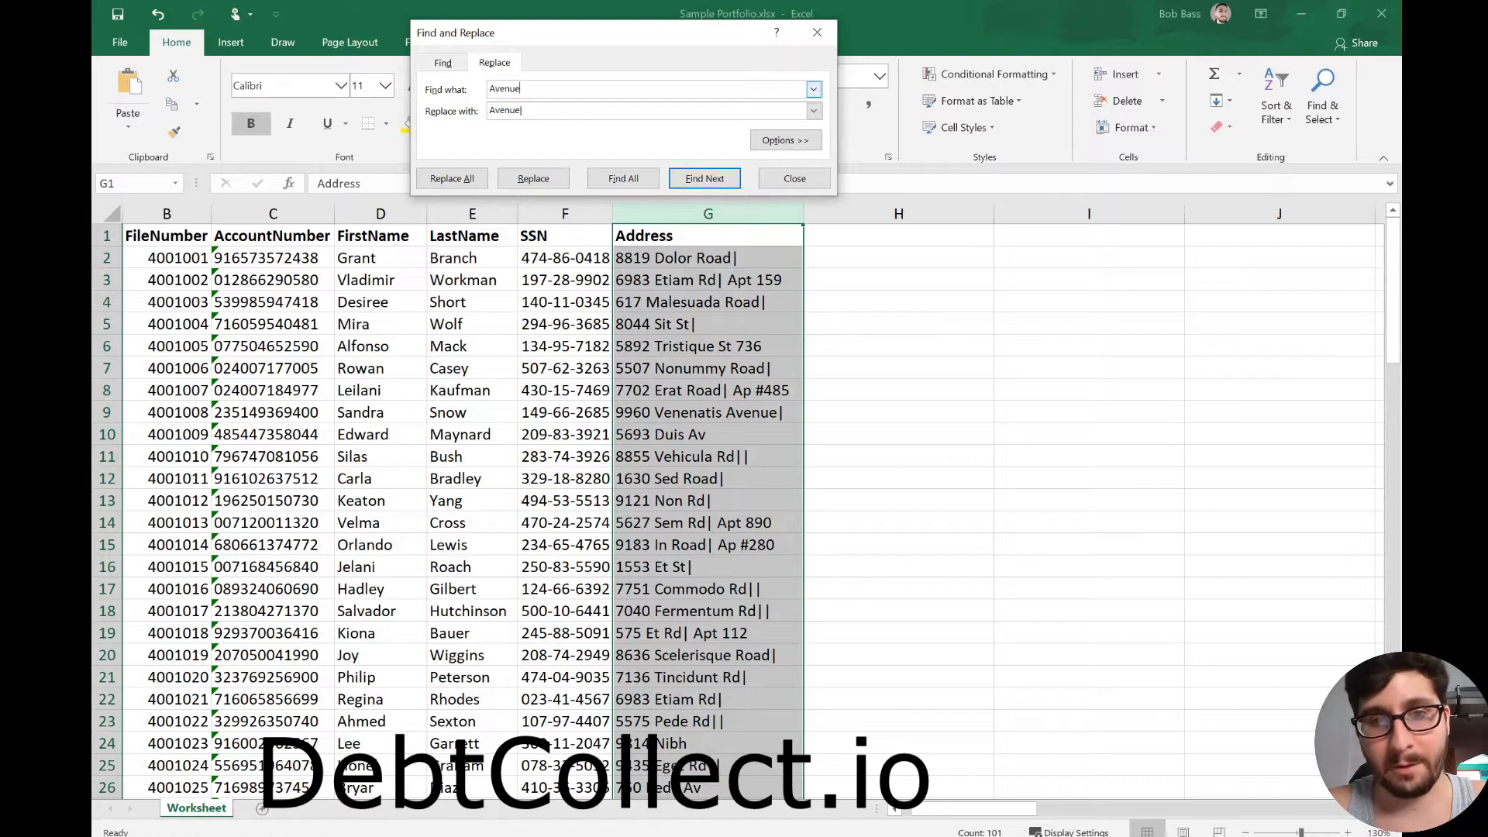
scroll(775, 353, "down", 1)
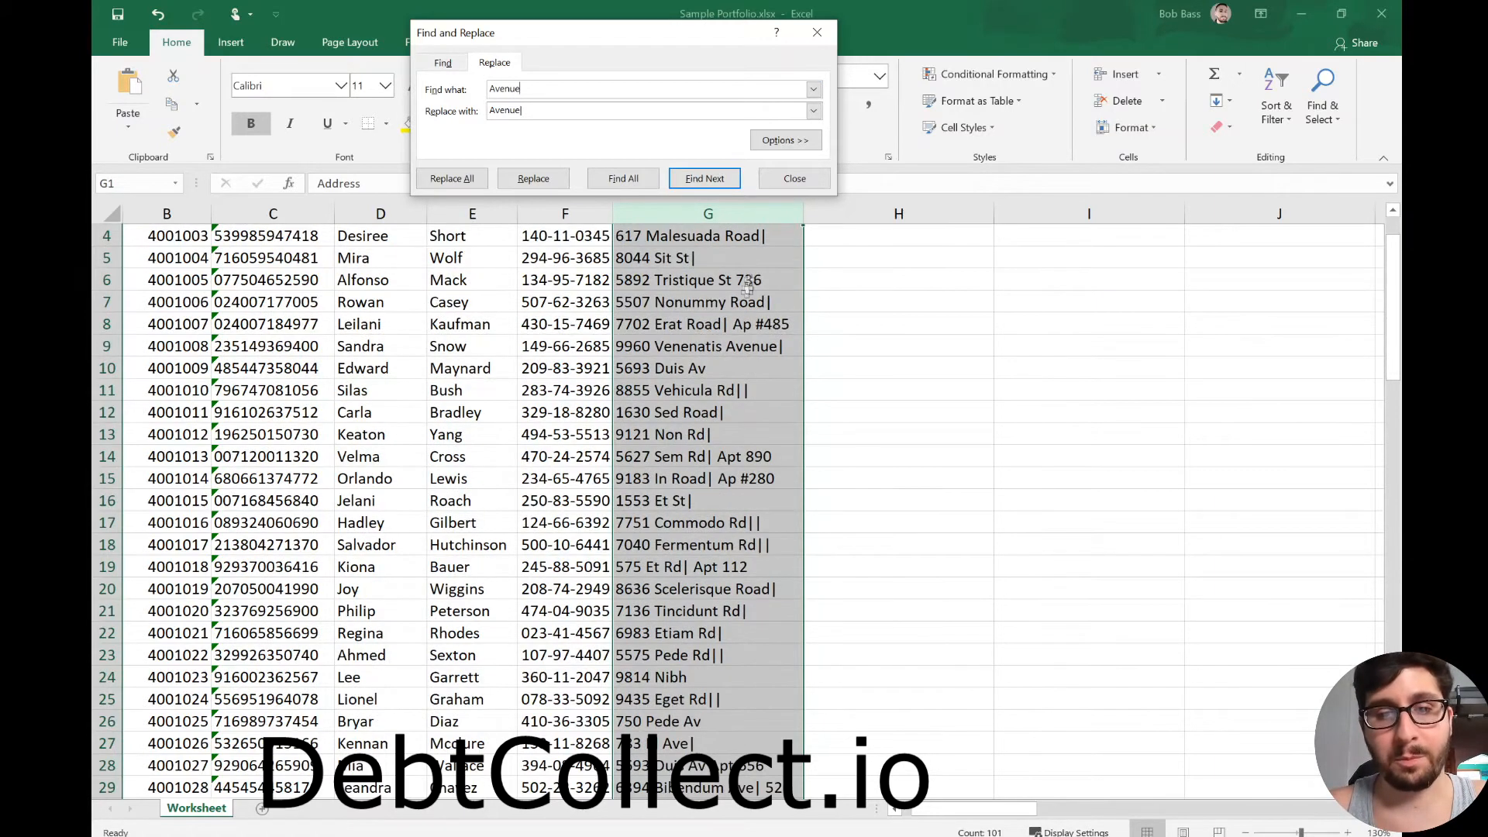
scroll(767, 341, "up", 1)
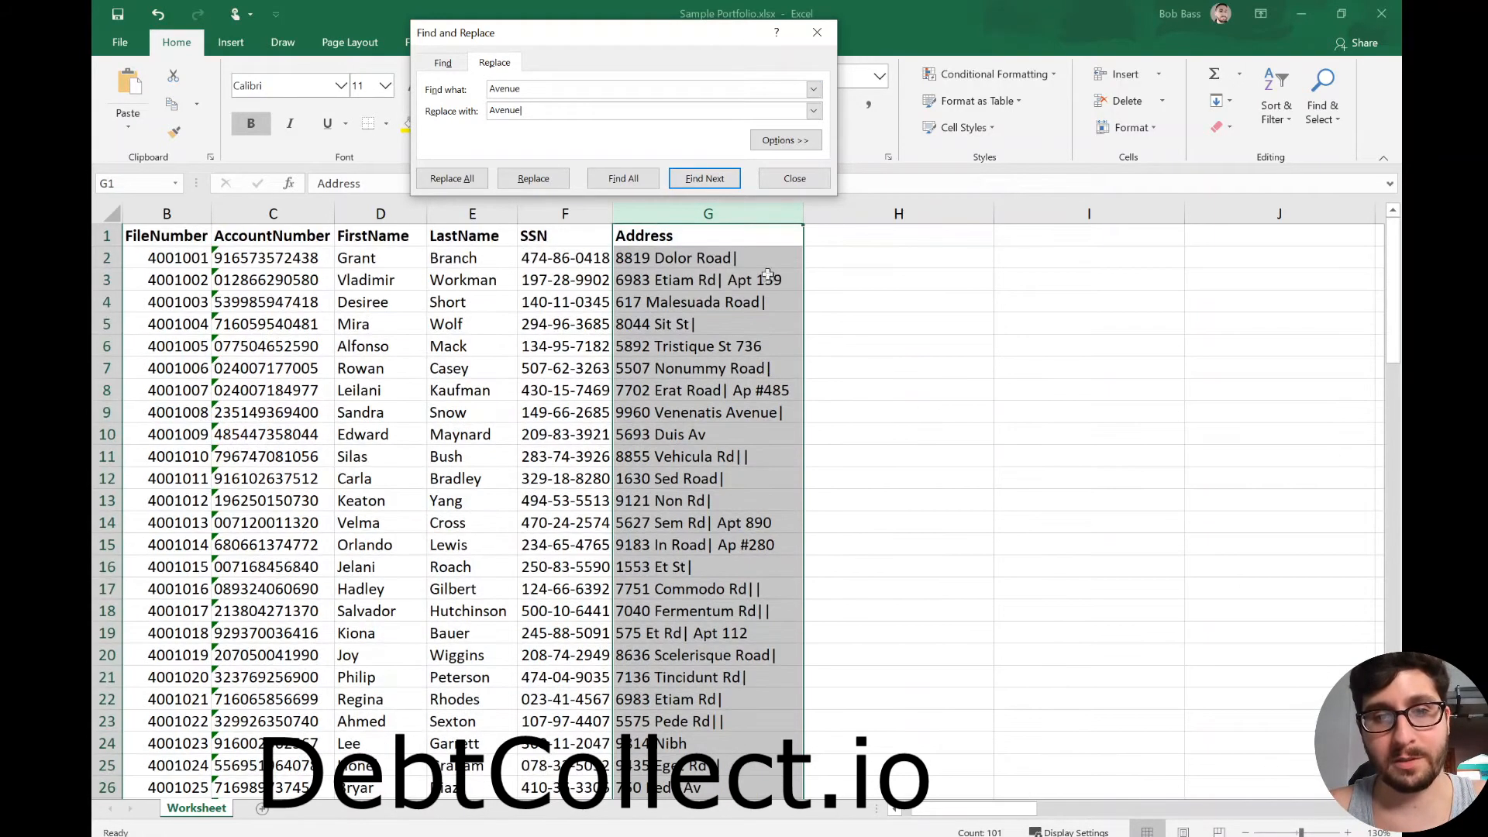
scroll(734, 563, "down", 2)
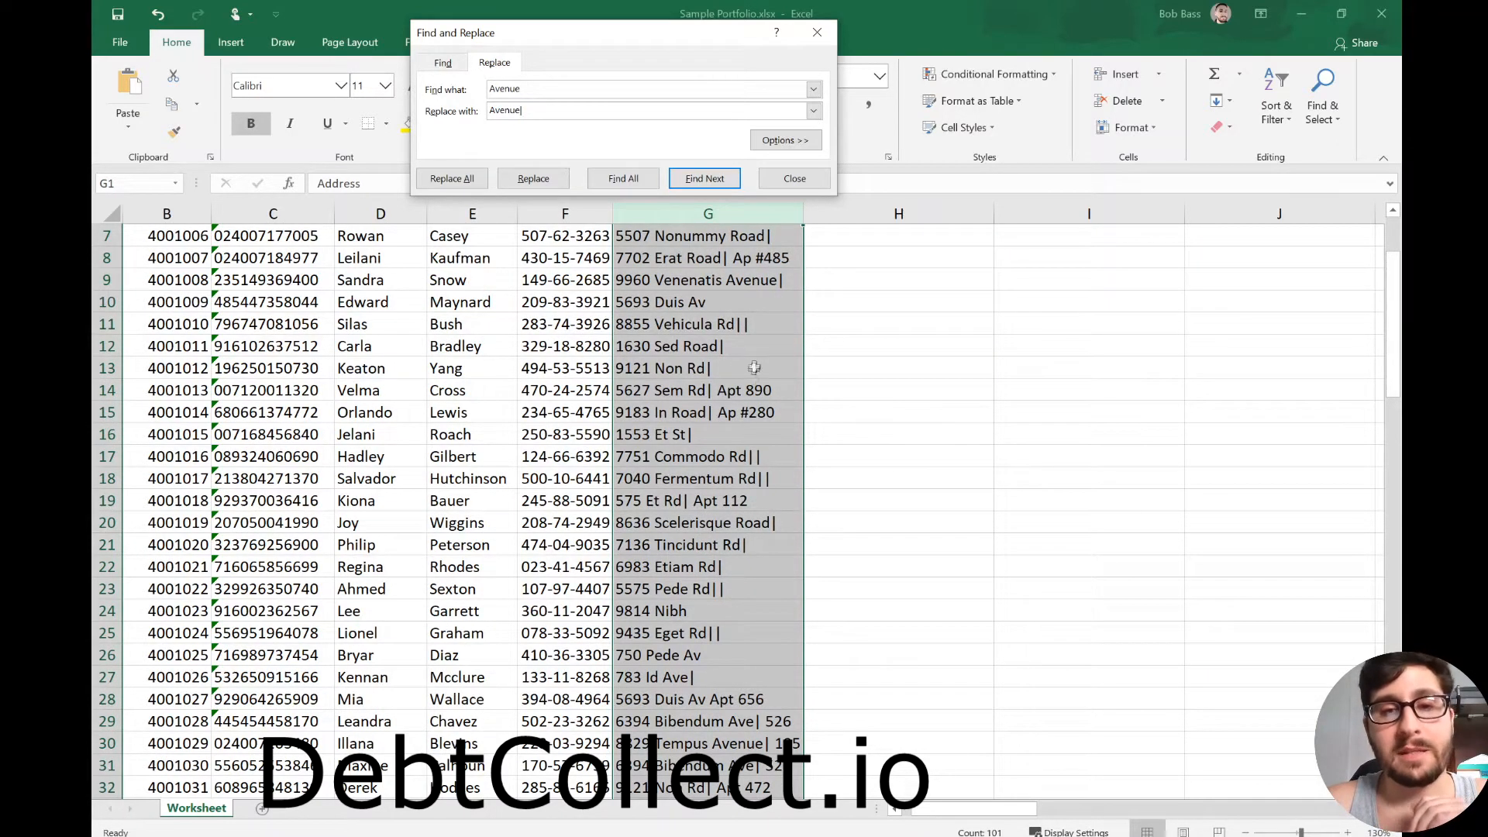
scroll(779, 512, "down", 3)
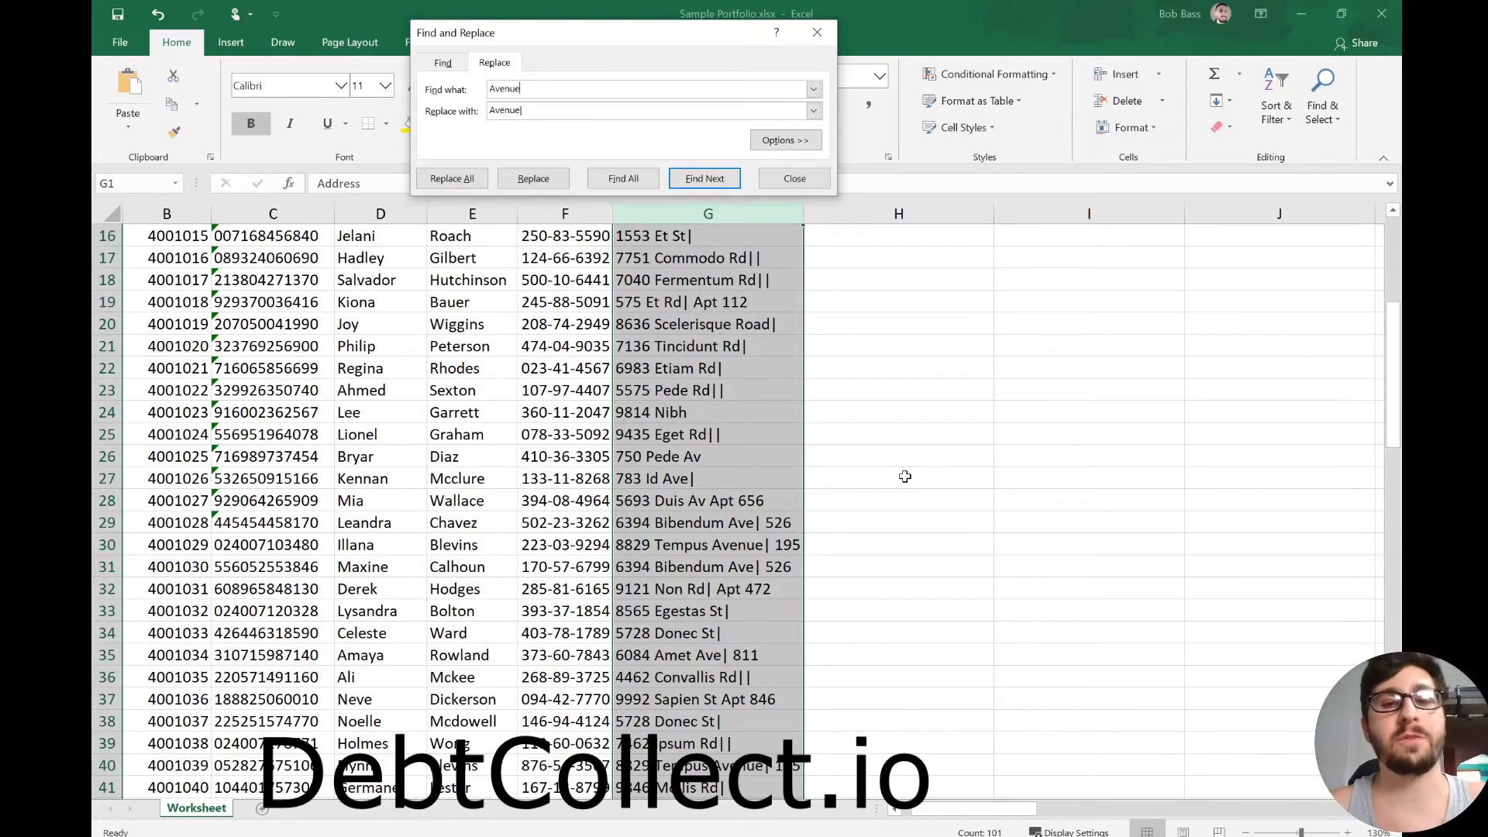
scroll(915, 465, "up", 5)
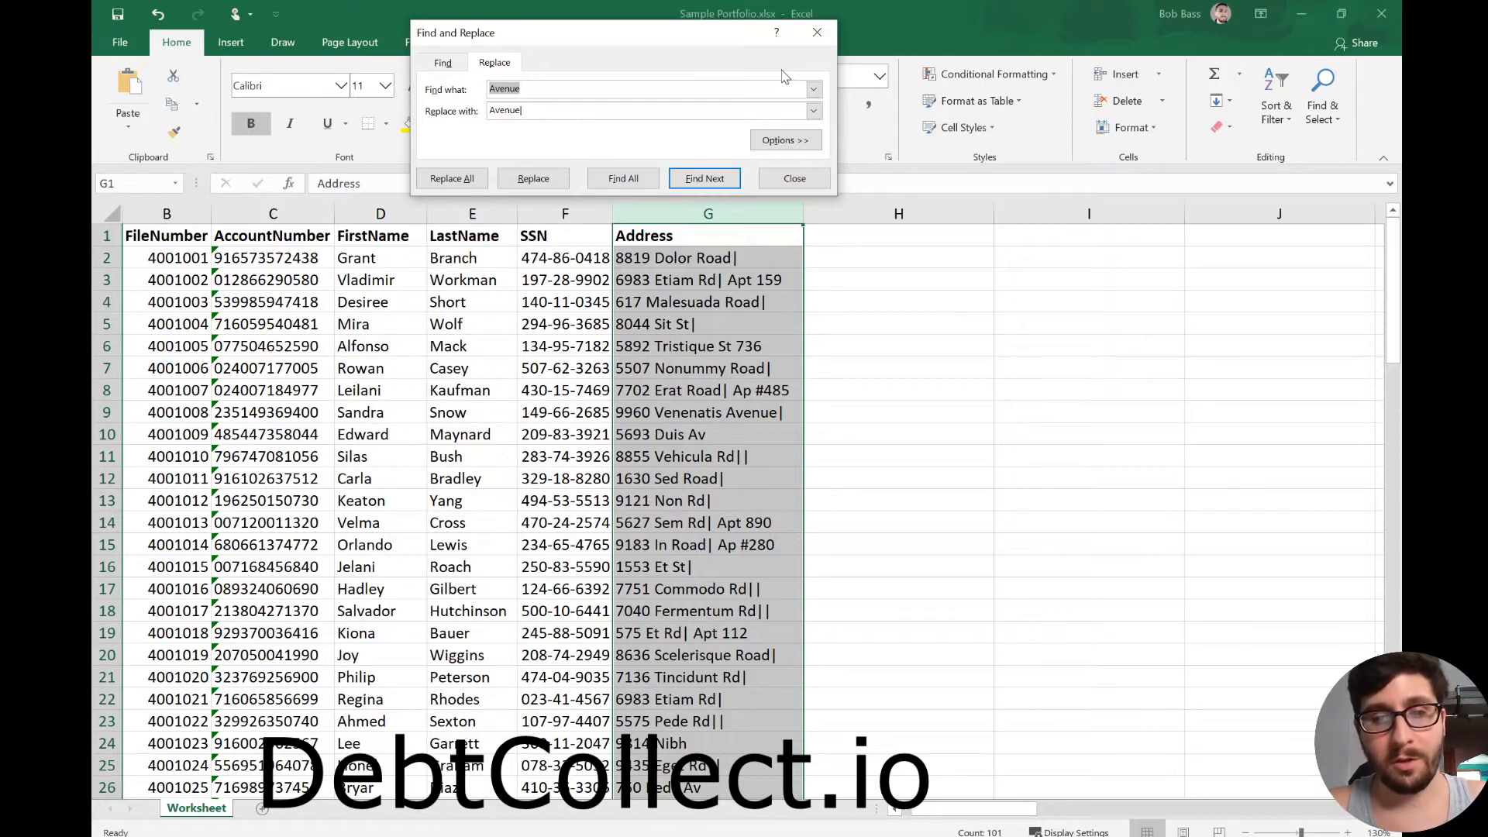
type("Apt")
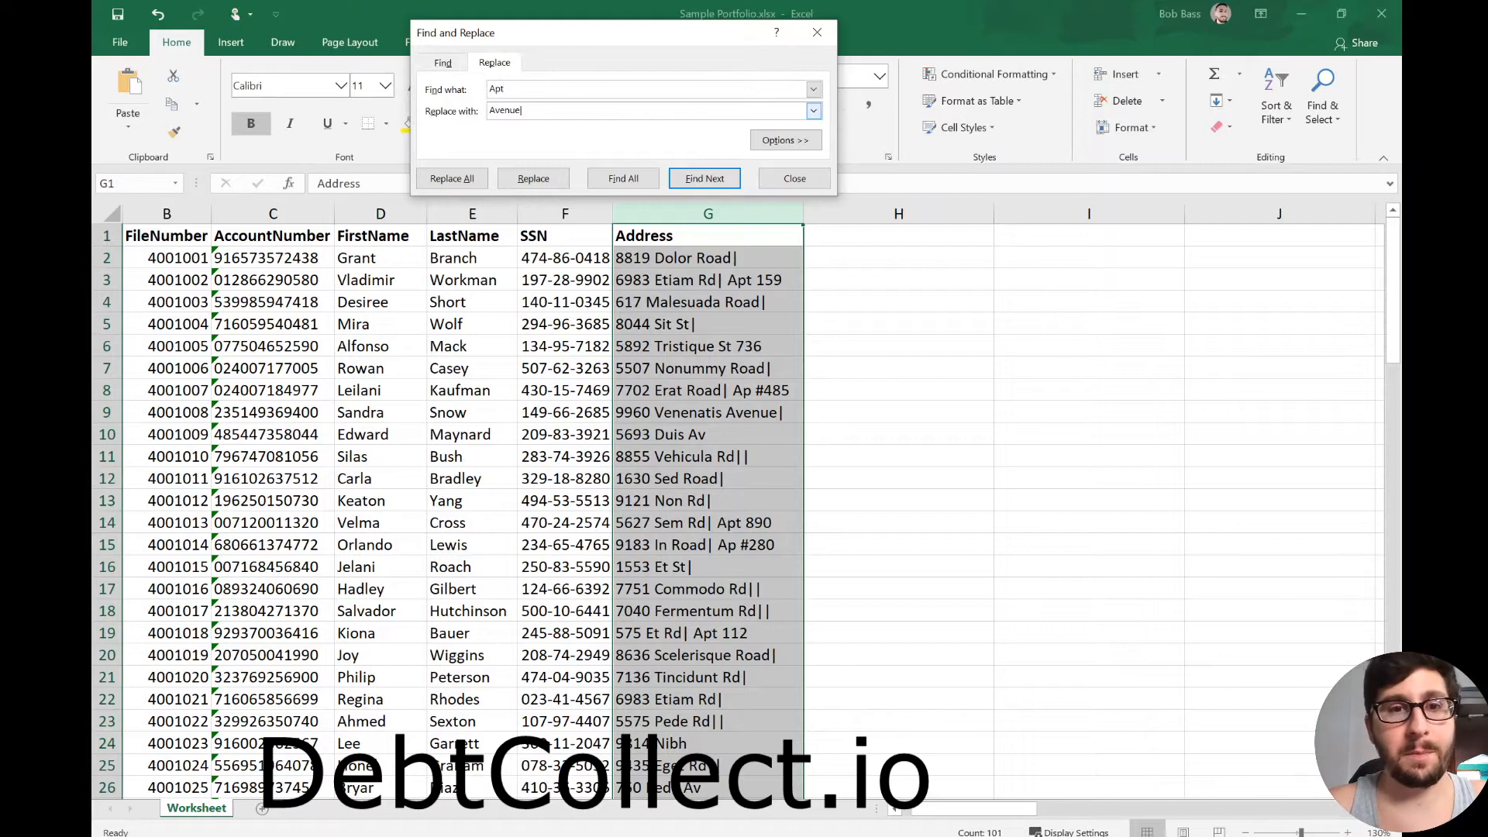
left_click(580, 101)
left_click(585, 111)
double_click(620, 113)
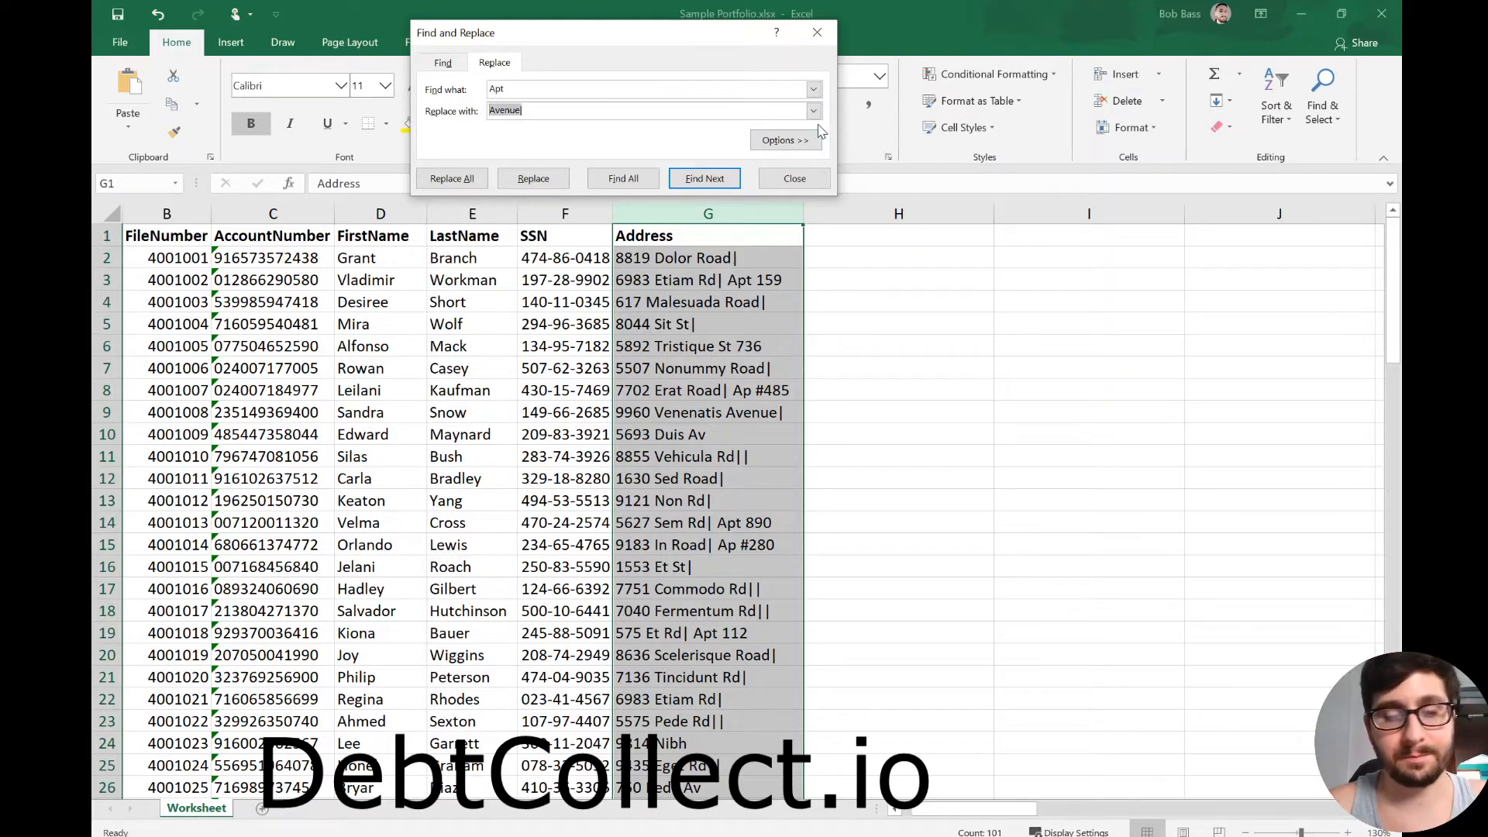
type("Apt")
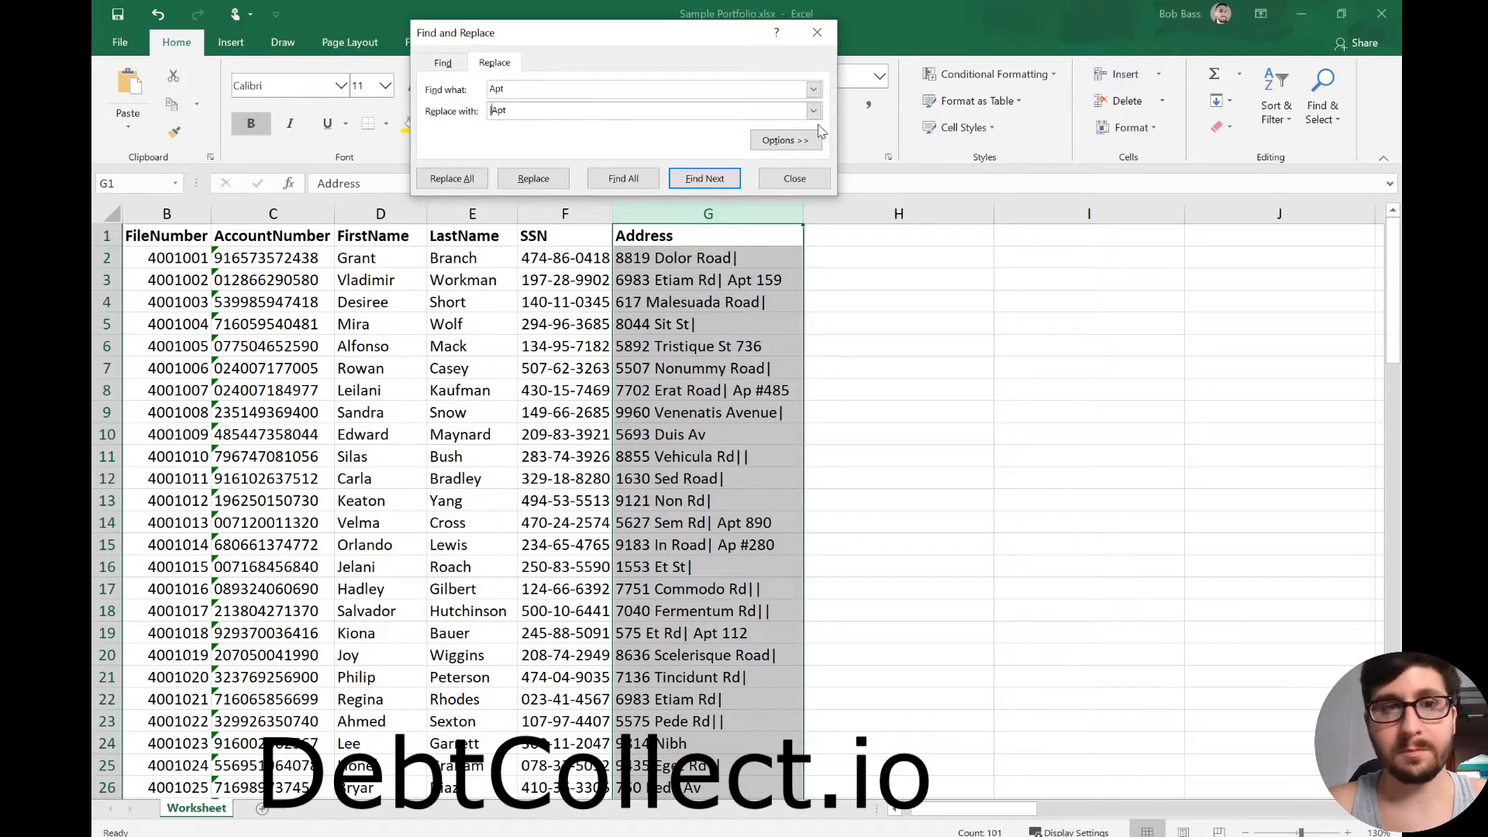
left_click(451, 178)
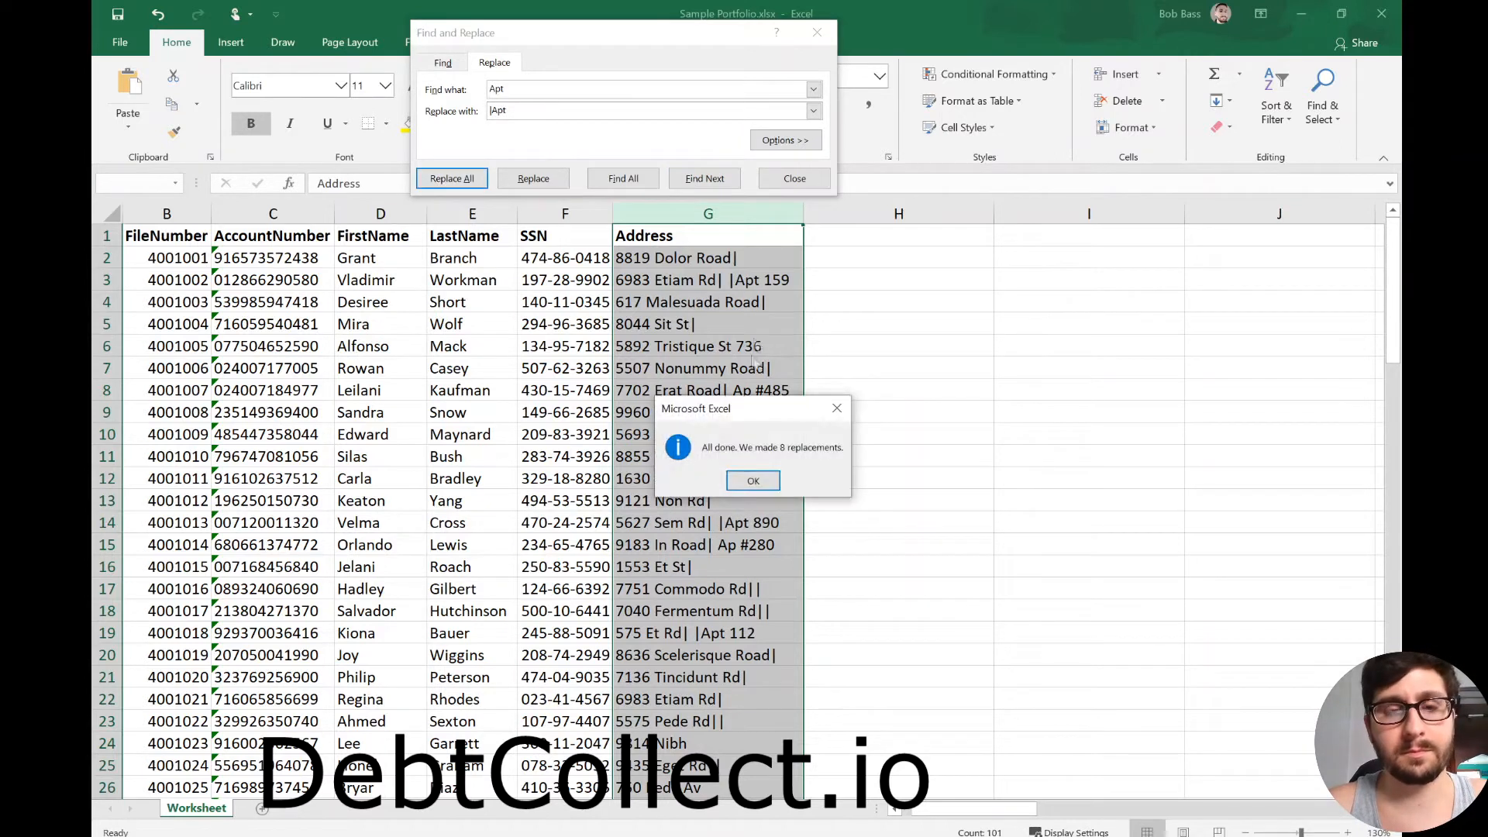
left_click(758, 476)
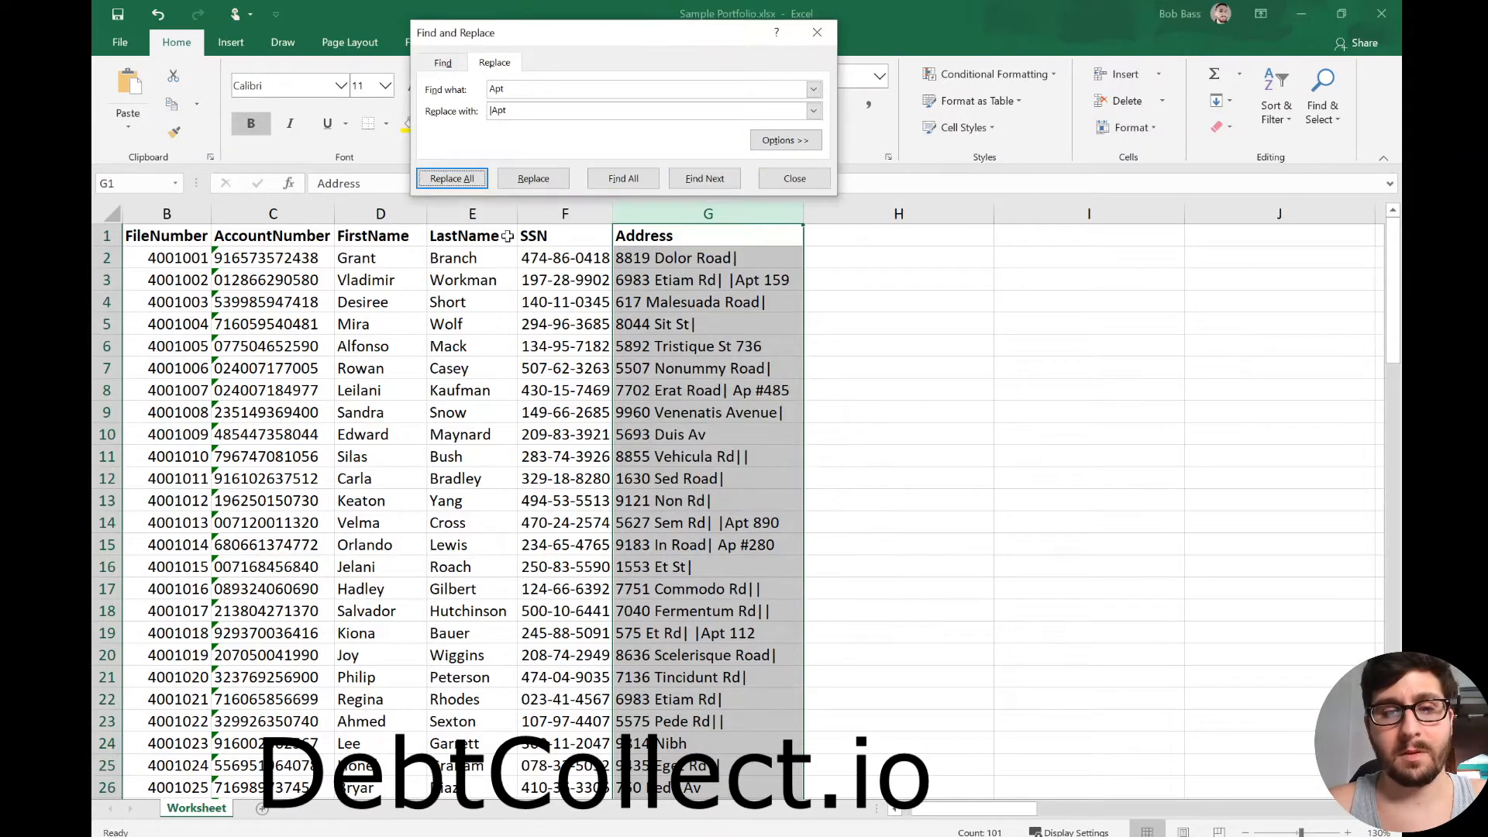
- Look through the Address column for doubled pipes and for addresses still missing a delimiter before the unit details
scroll(791, 450, "down", 2)
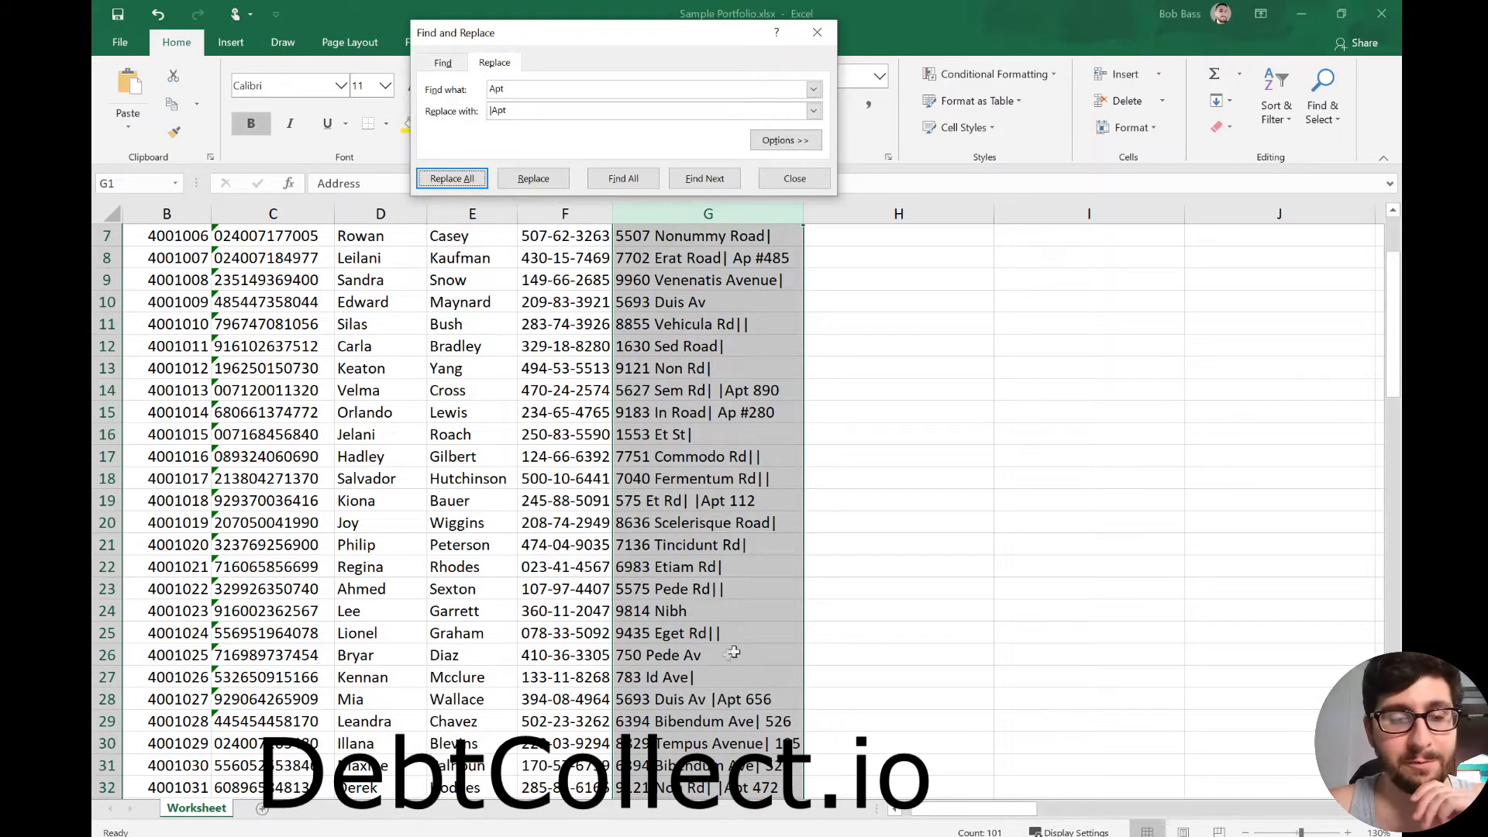
scroll(733, 653, "down", 2)
scroll(747, 581, "down", 2)
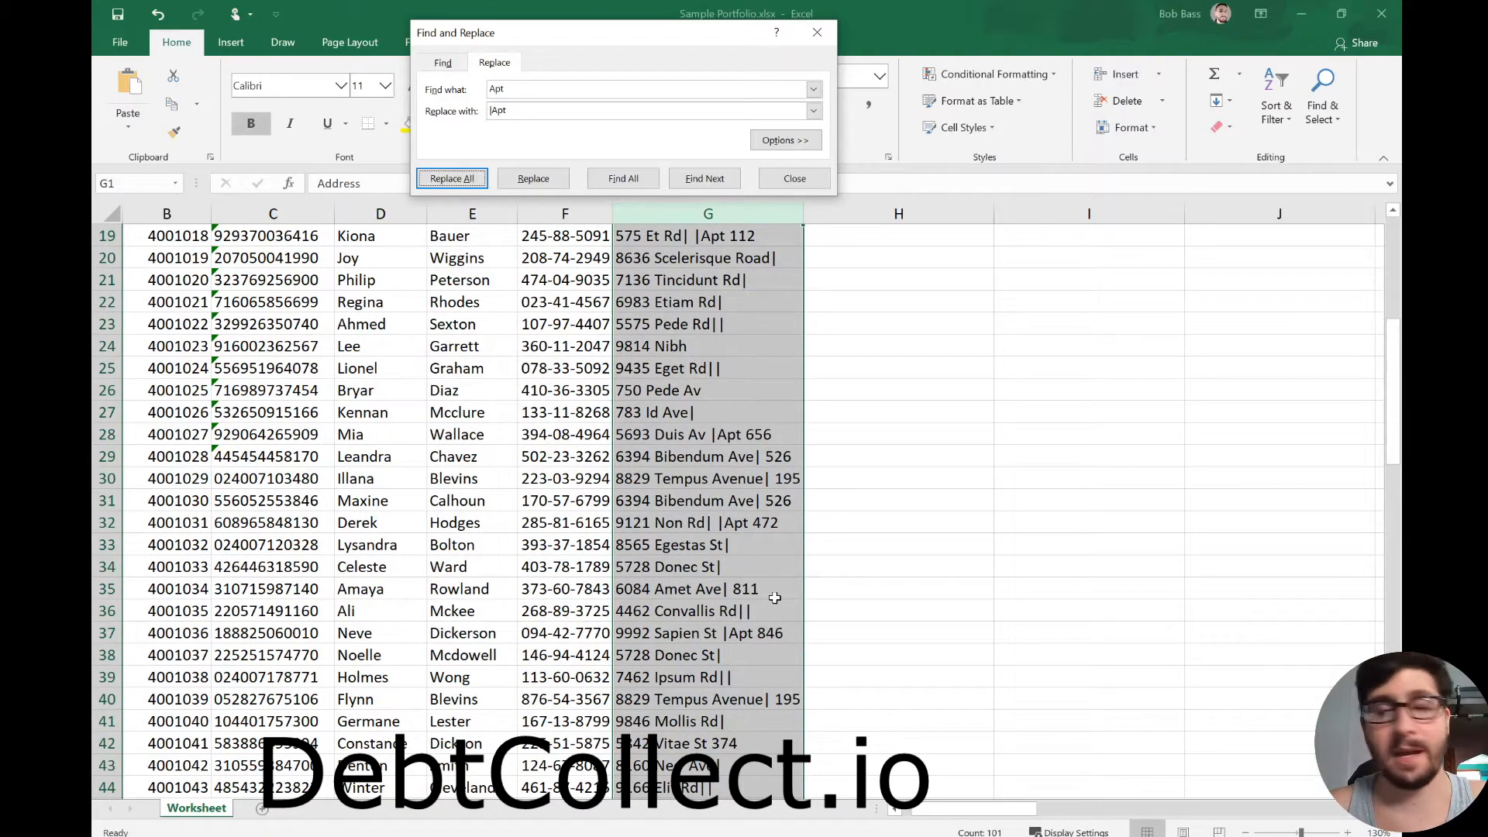
scroll(668, 500, "down", 3)
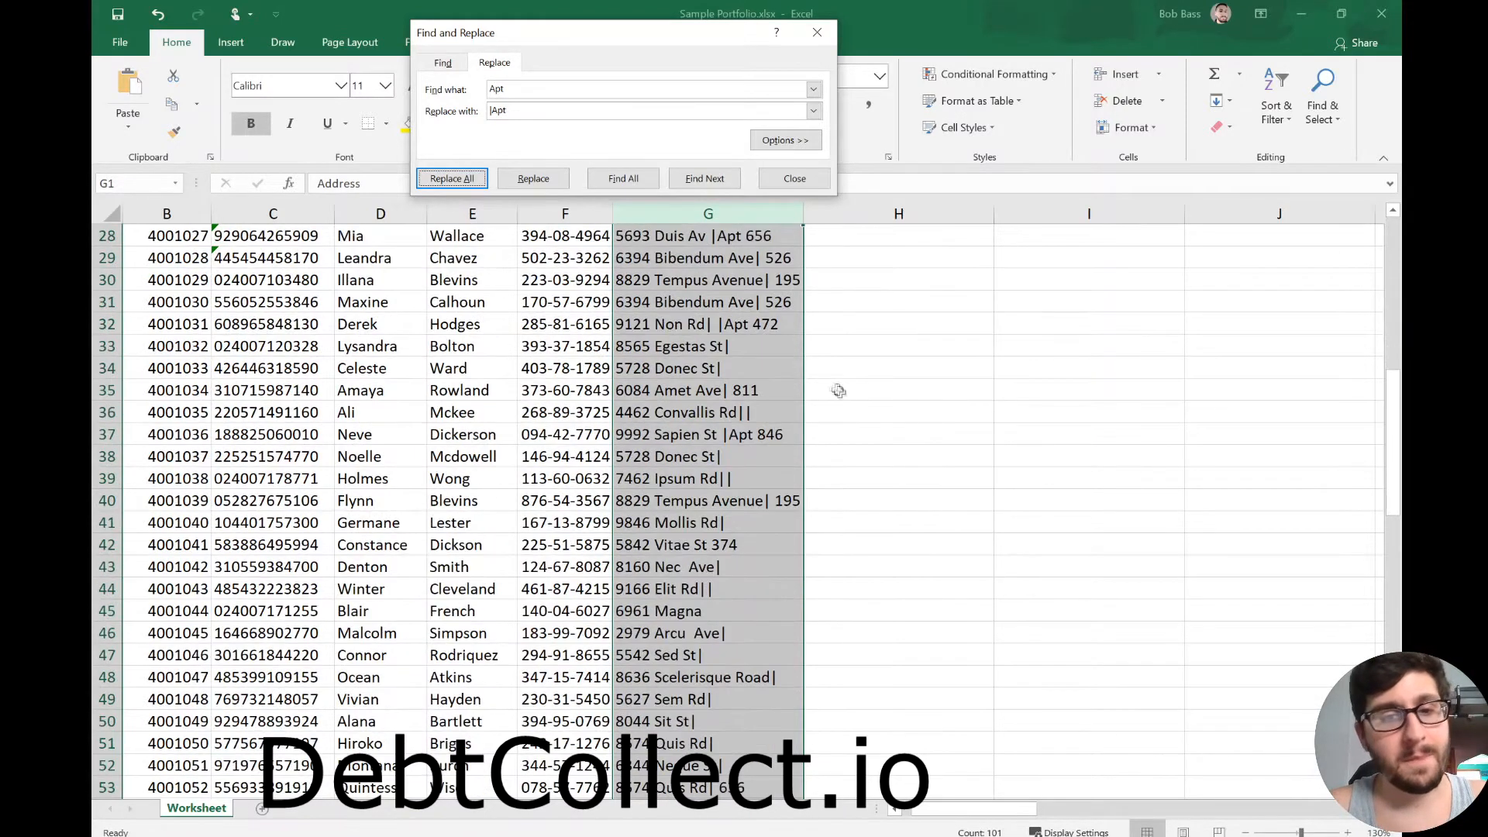
scroll(748, 545, "down", 3)
scroll(761, 511, "down", 1)
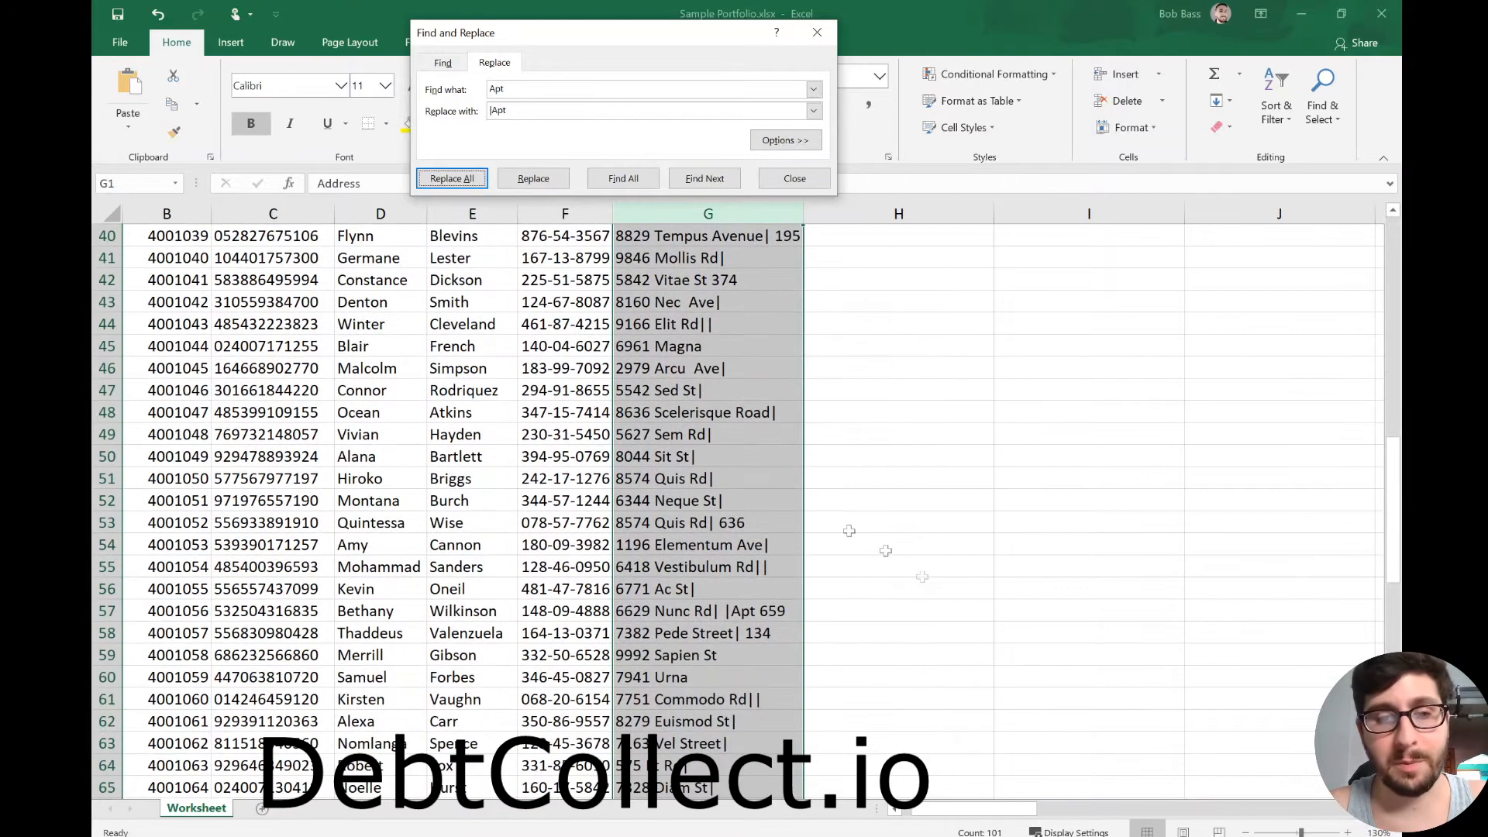
scroll(775, 527, "down", 5)
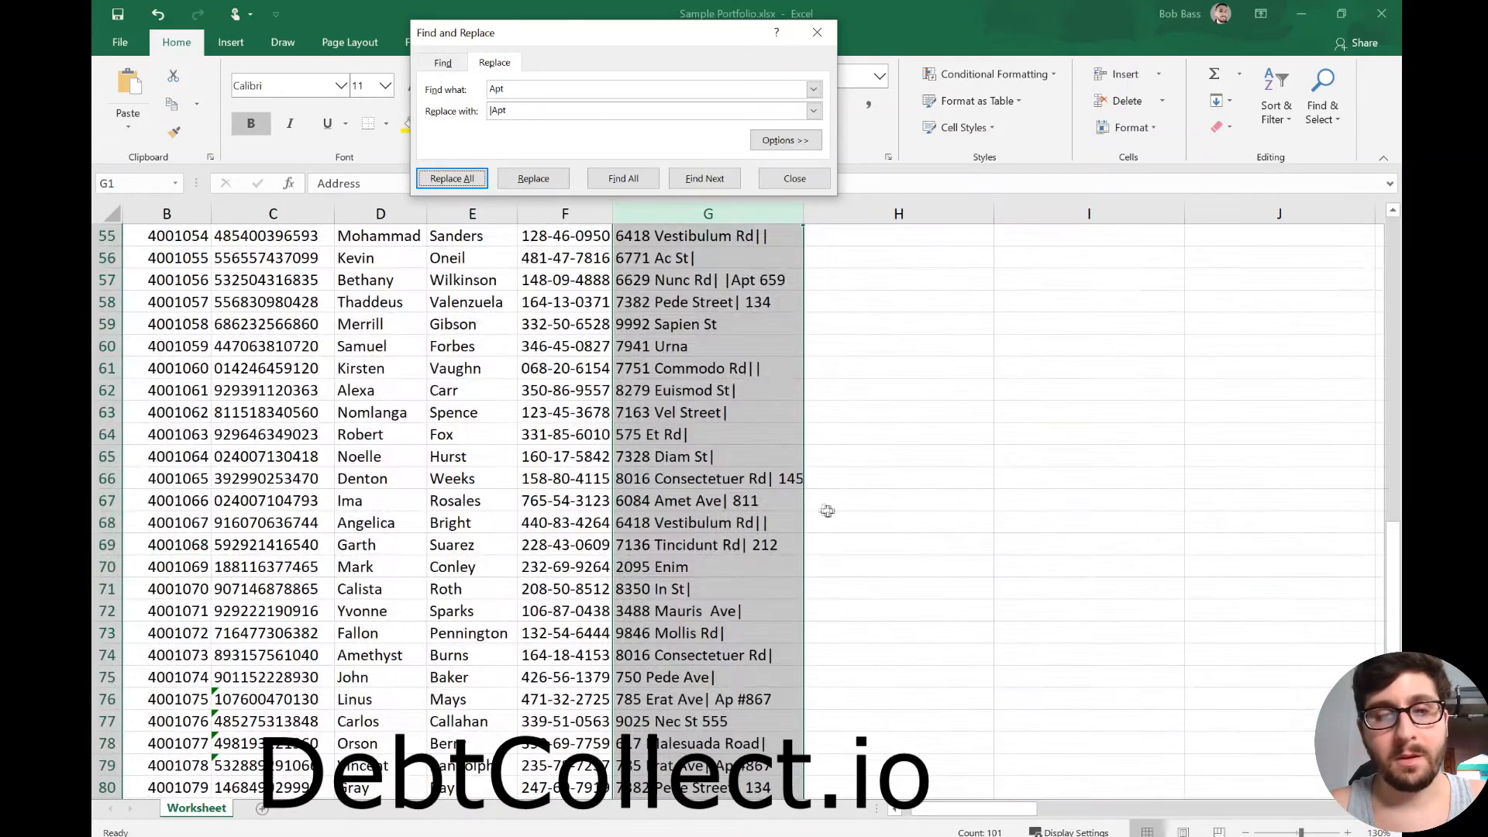
scroll(778, 469, "down", 4)
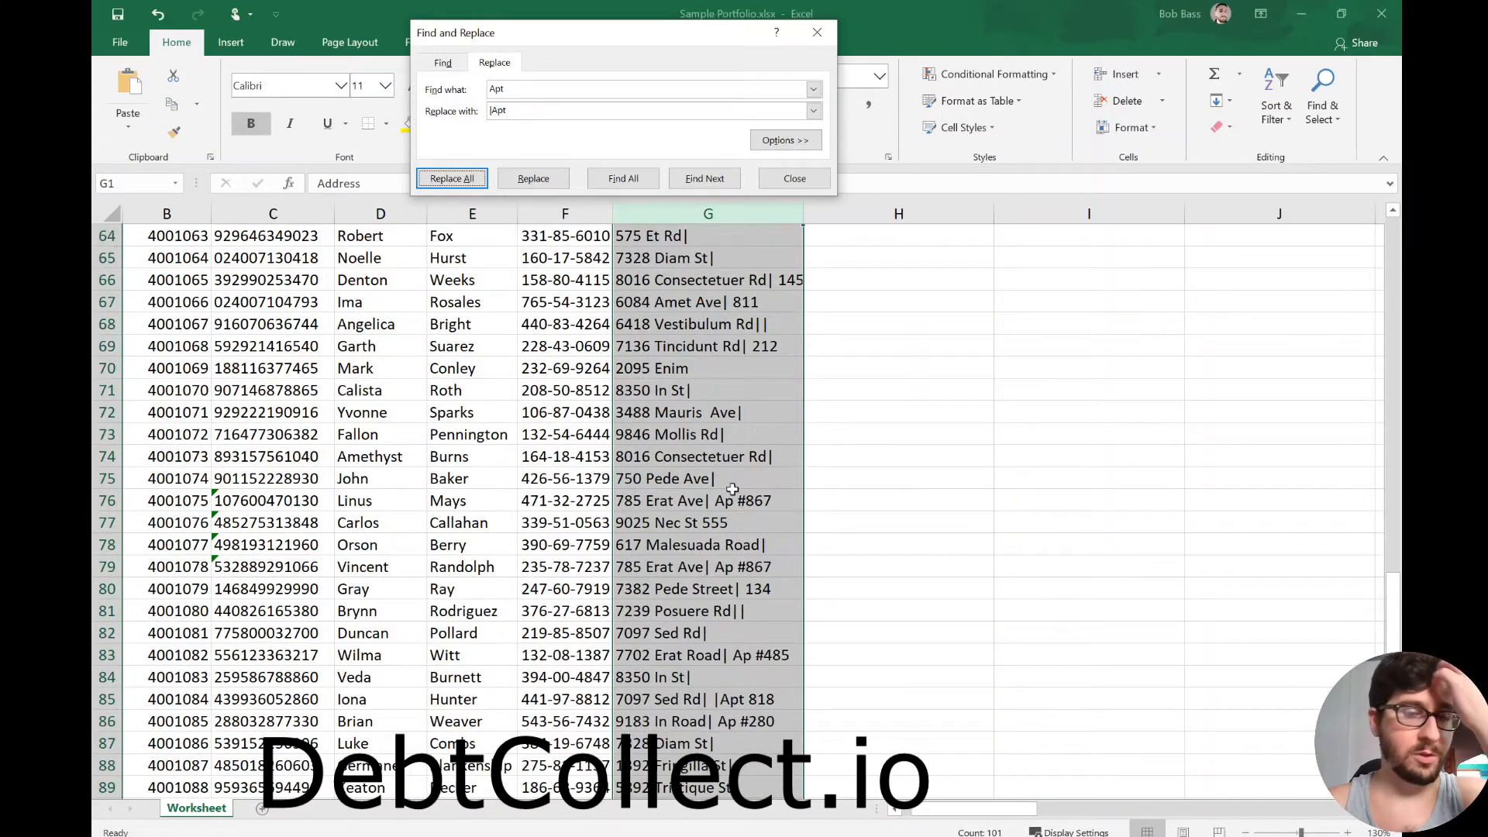
scroll(745, 465, "up", 20)
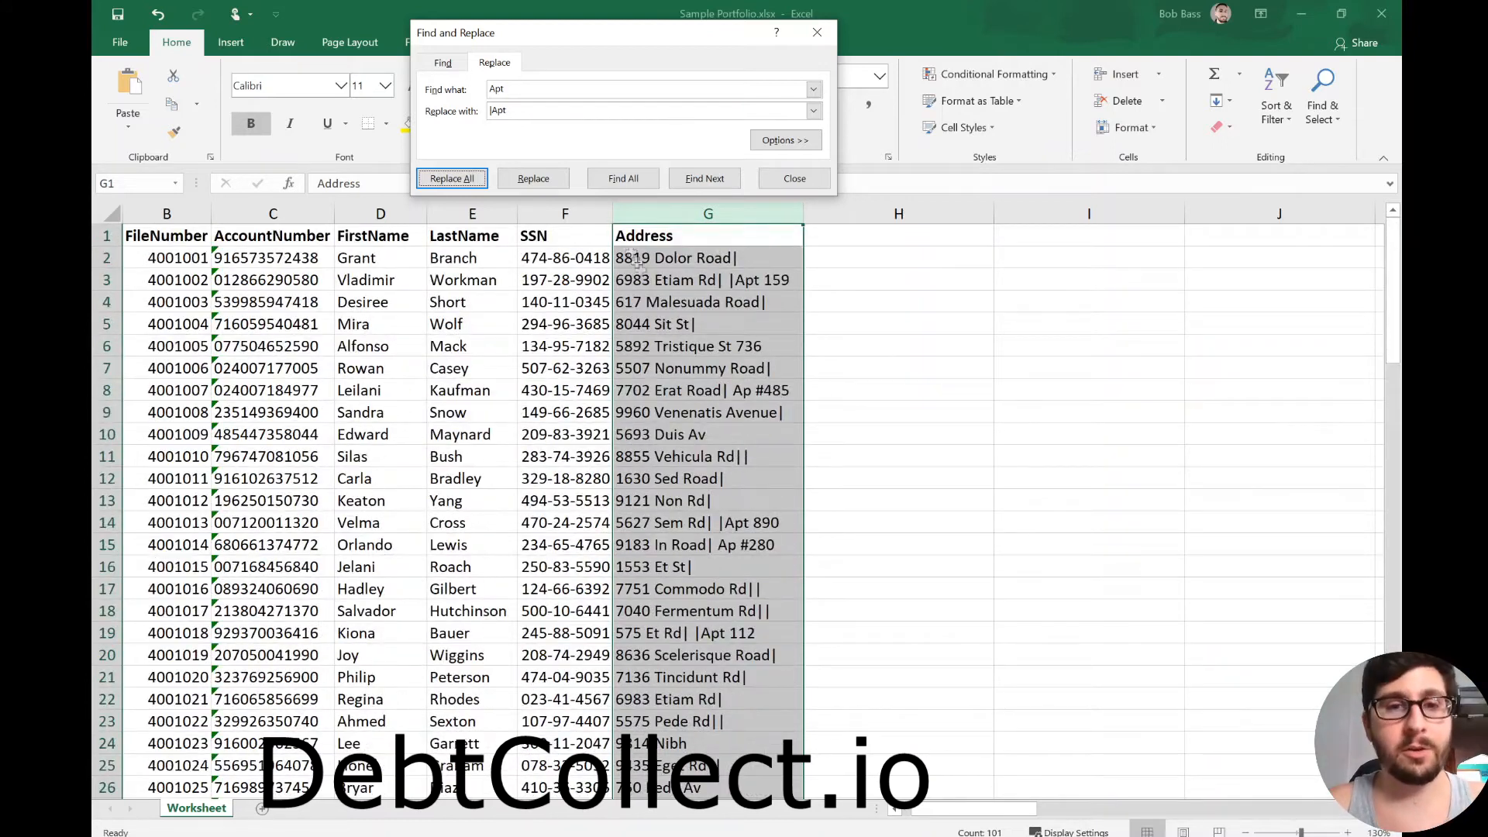
- Replace every double pipe "||" with a single "|" in the Address column, and repeat the replacement to catch leftovers
double_click(668, 89)
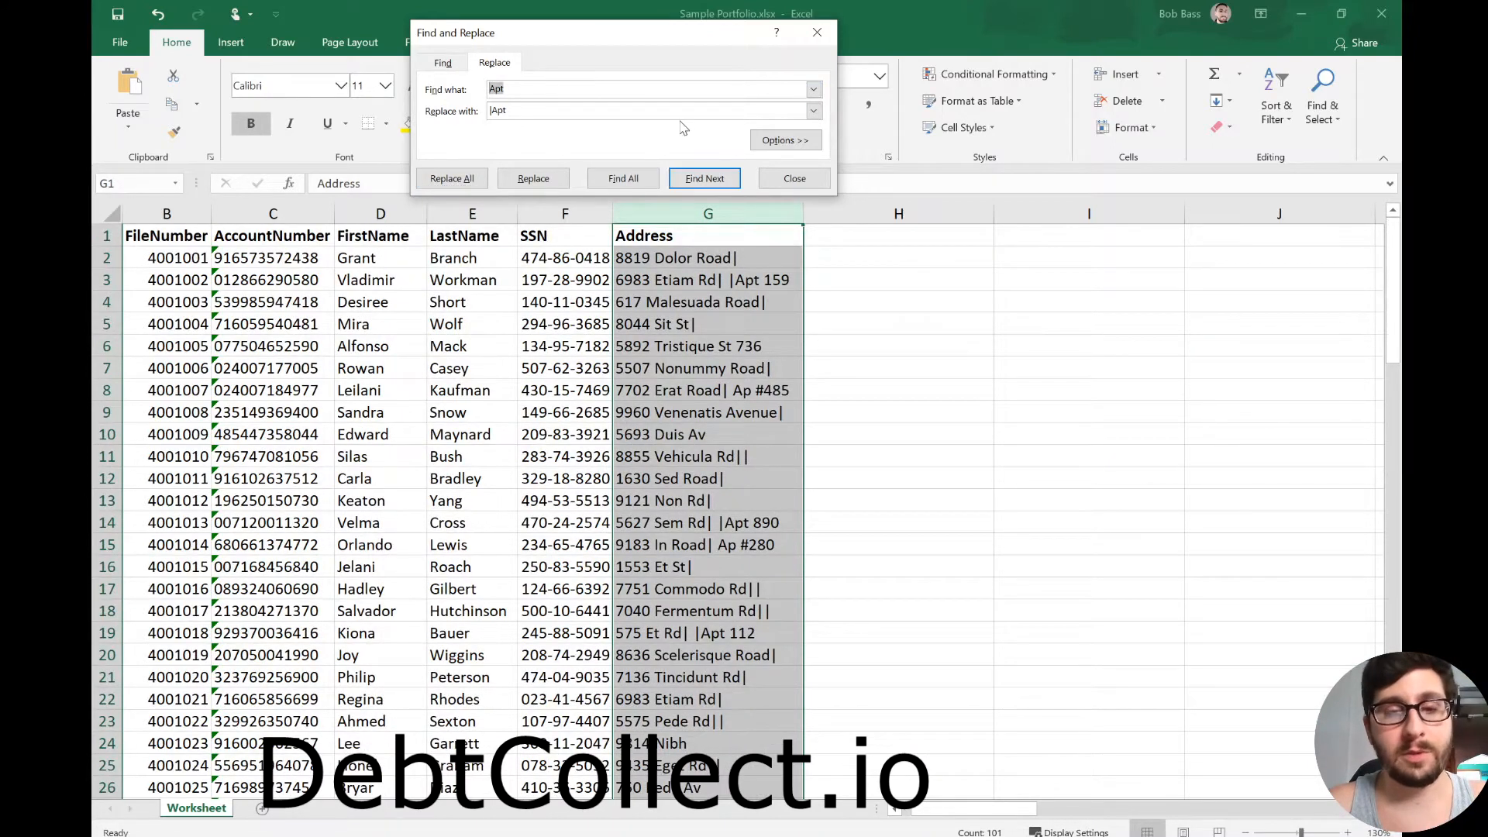
left_click_drag(490, 111, 883, 107)
key("BackSpace")
left_click(599, 90)
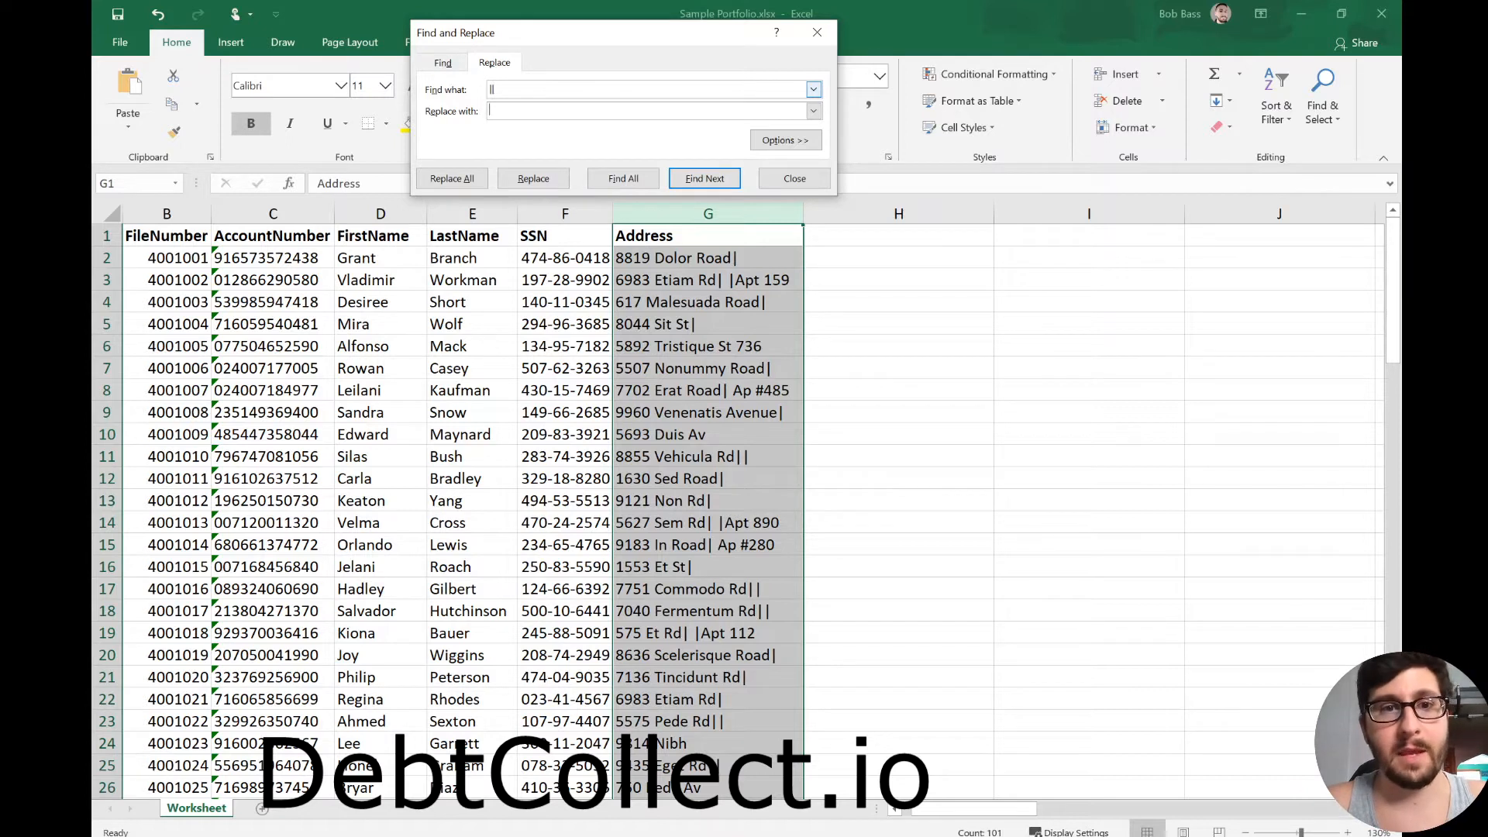
left_click(452, 178)
left_click(753, 480)
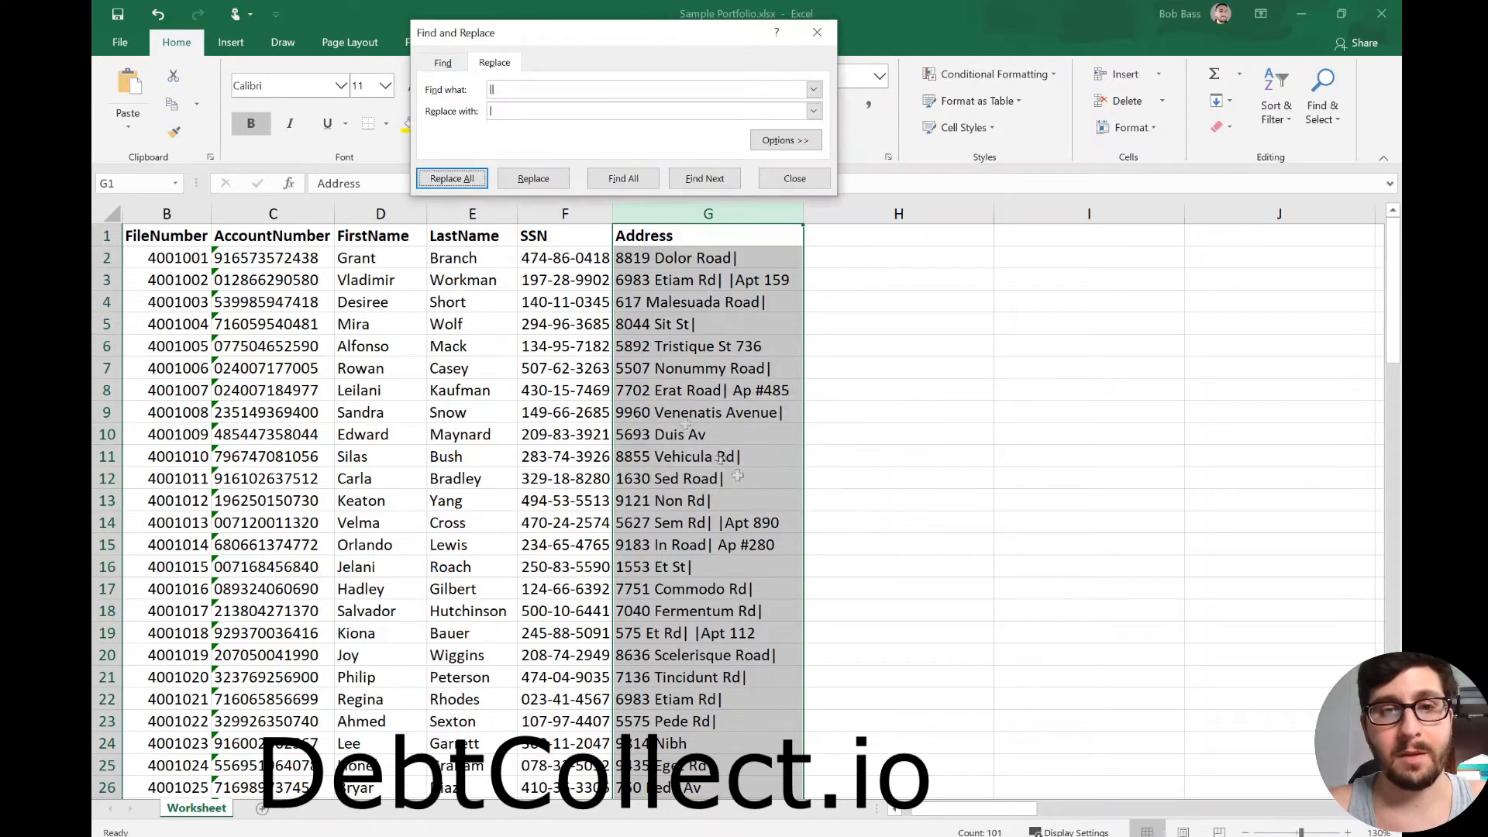
left_click(452, 178)
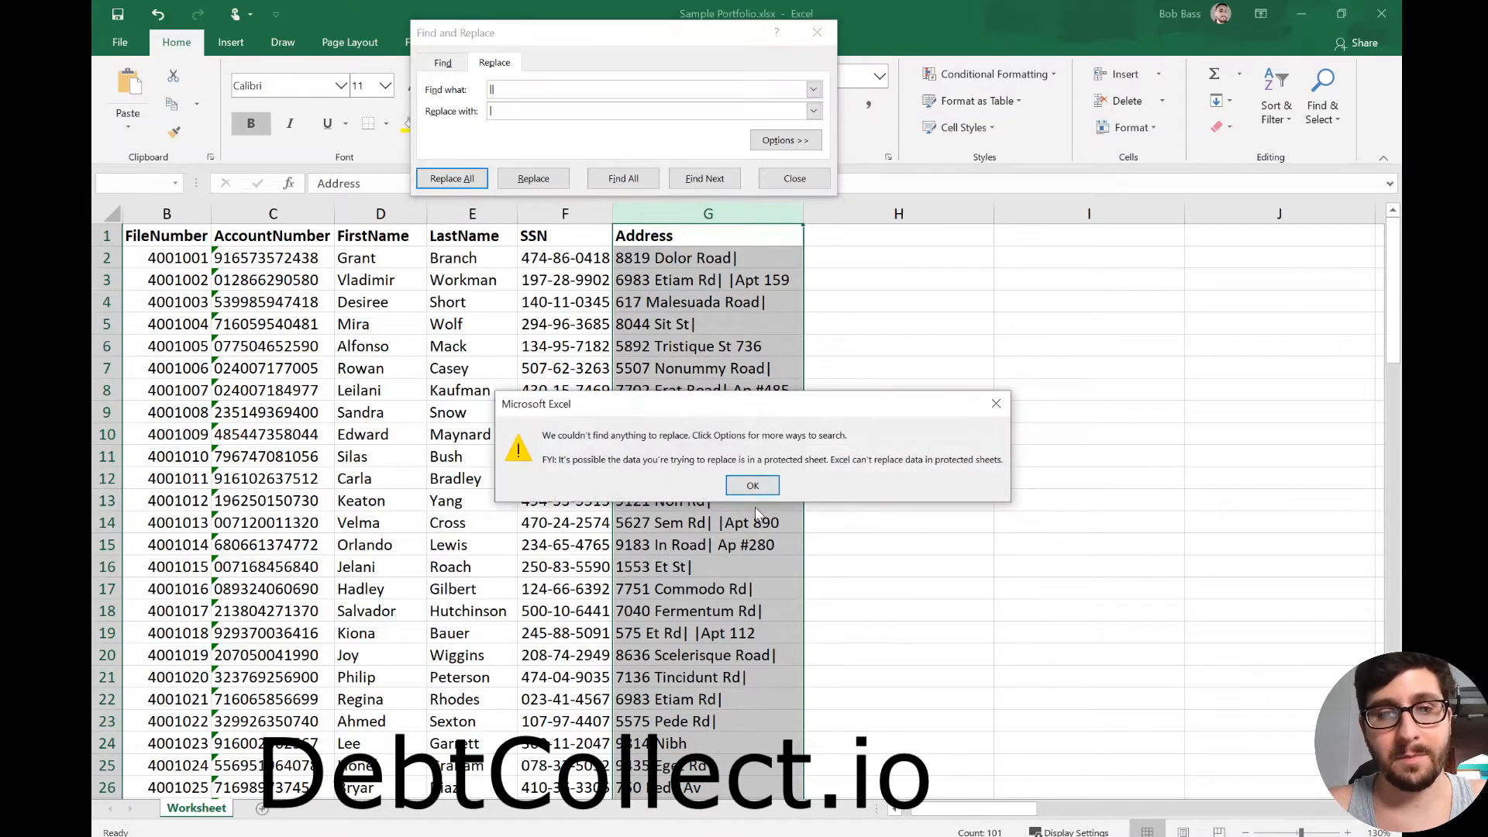
- Remove the spaces next to the pipes throughout the Address column, replacing each pipe-and-space combination with a plain "|"
left_click(751, 485)
left_click_drag(505, 90, 440, 80)
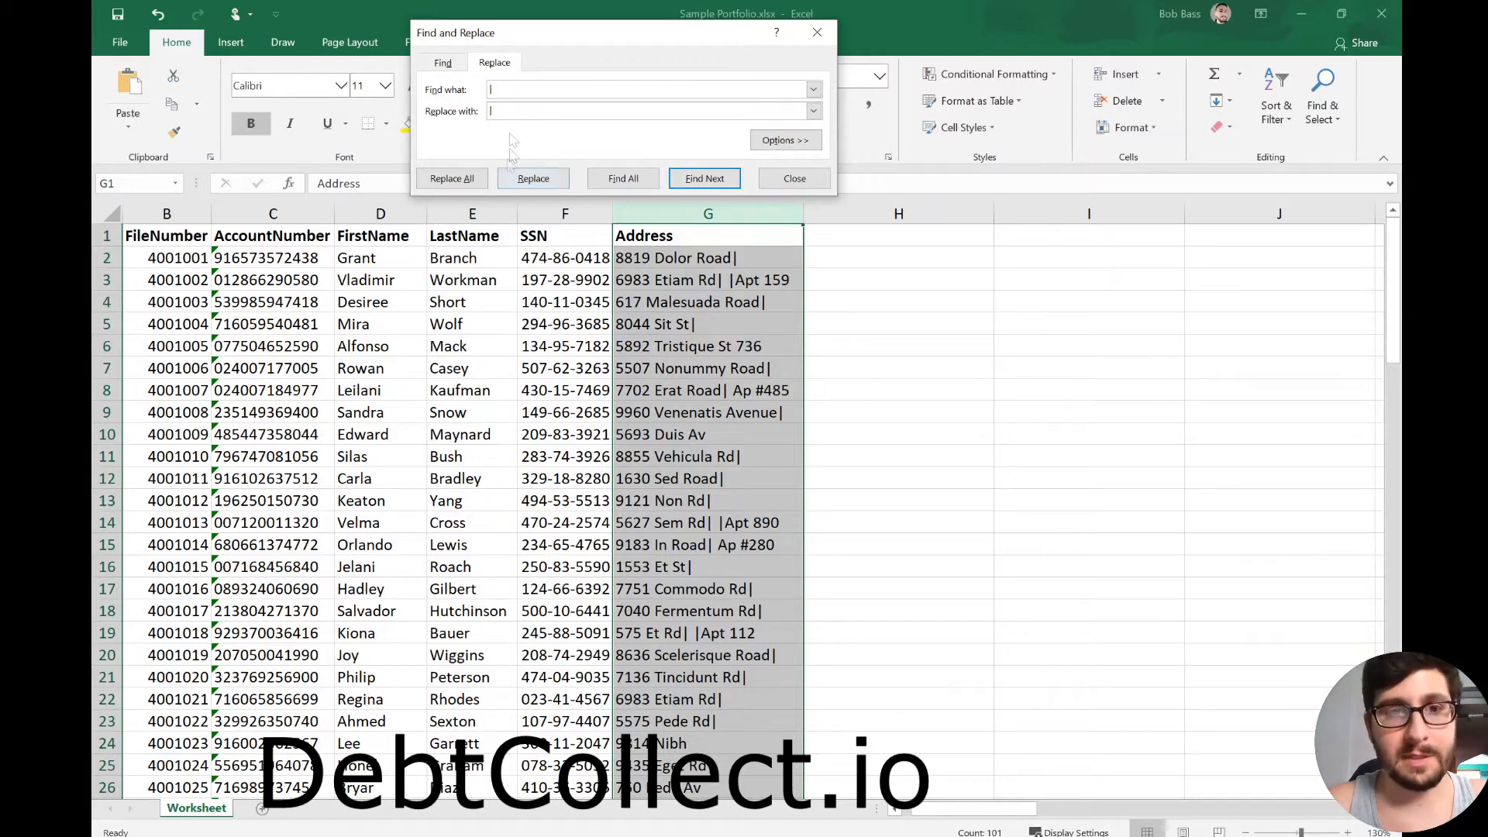
left_click(457, 179)
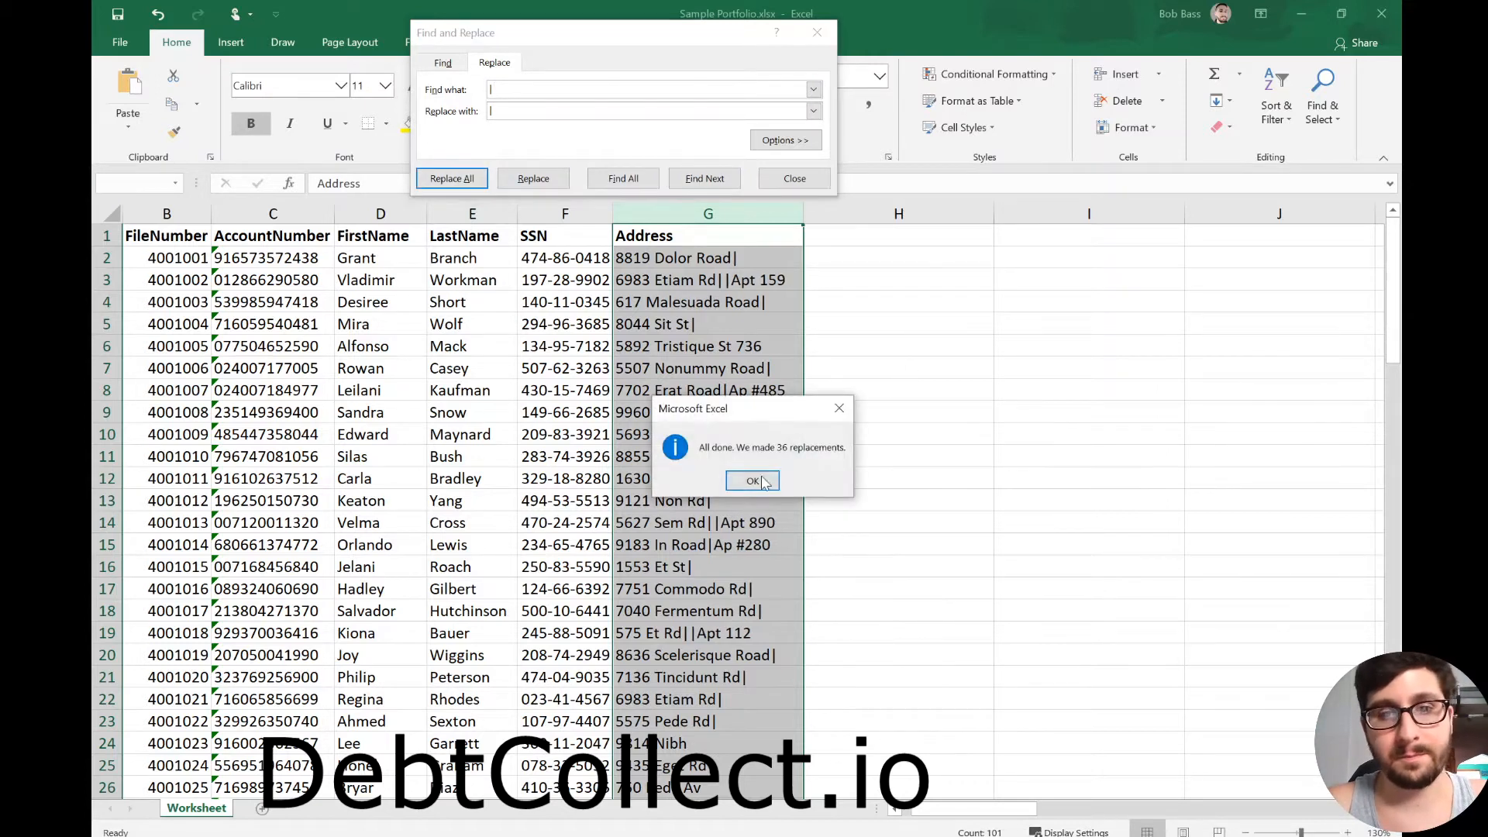
left_click(752, 481)
left_click(527, 90)
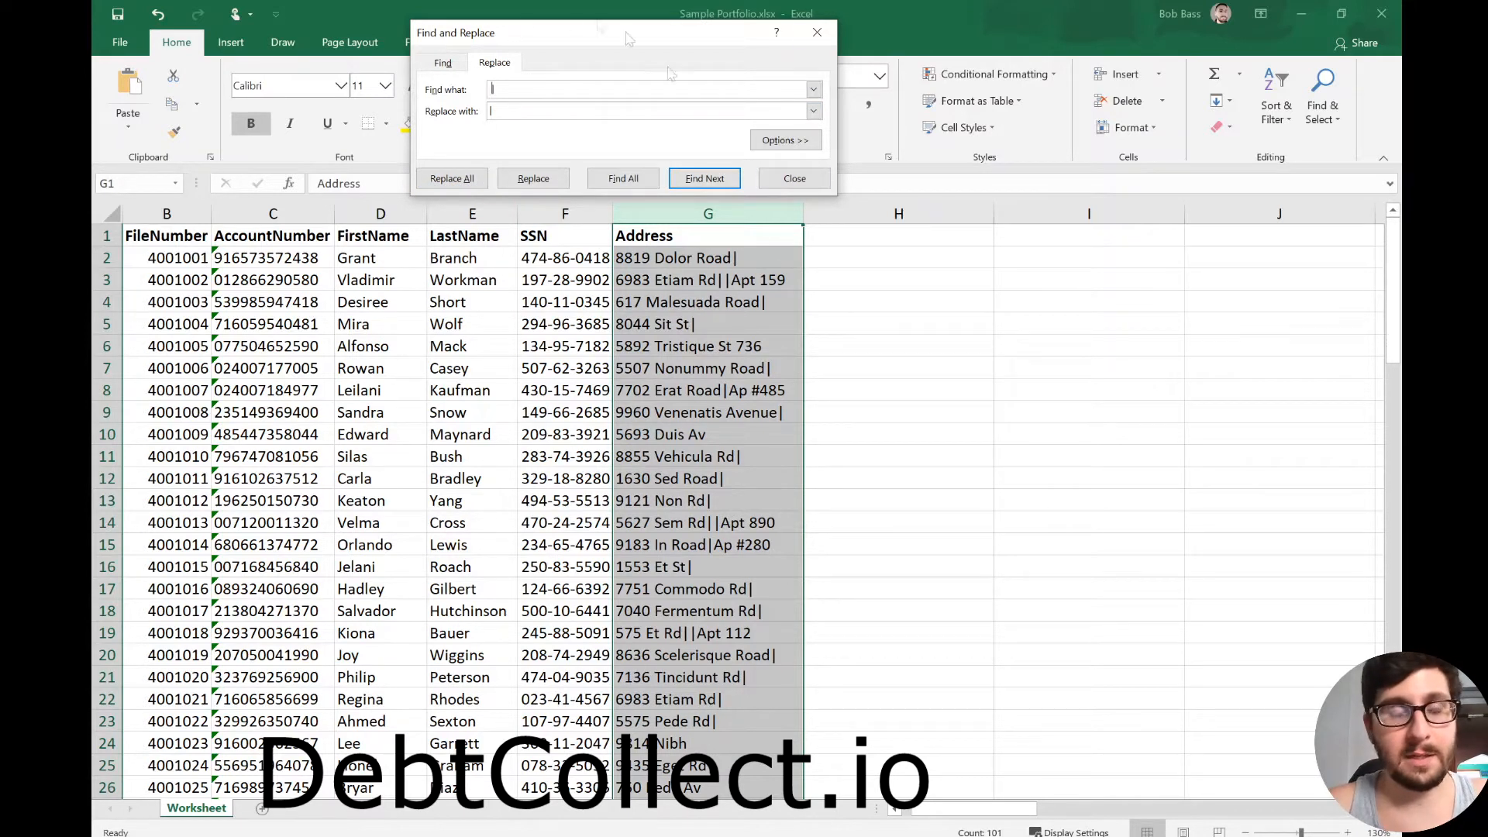
left_click(452, 179)
left_click(752, 481)
- Replace every remaining "||" with a single "|" in the Address column and finish the find-and-replace
left_click_drag(515, 90, 425, 82)
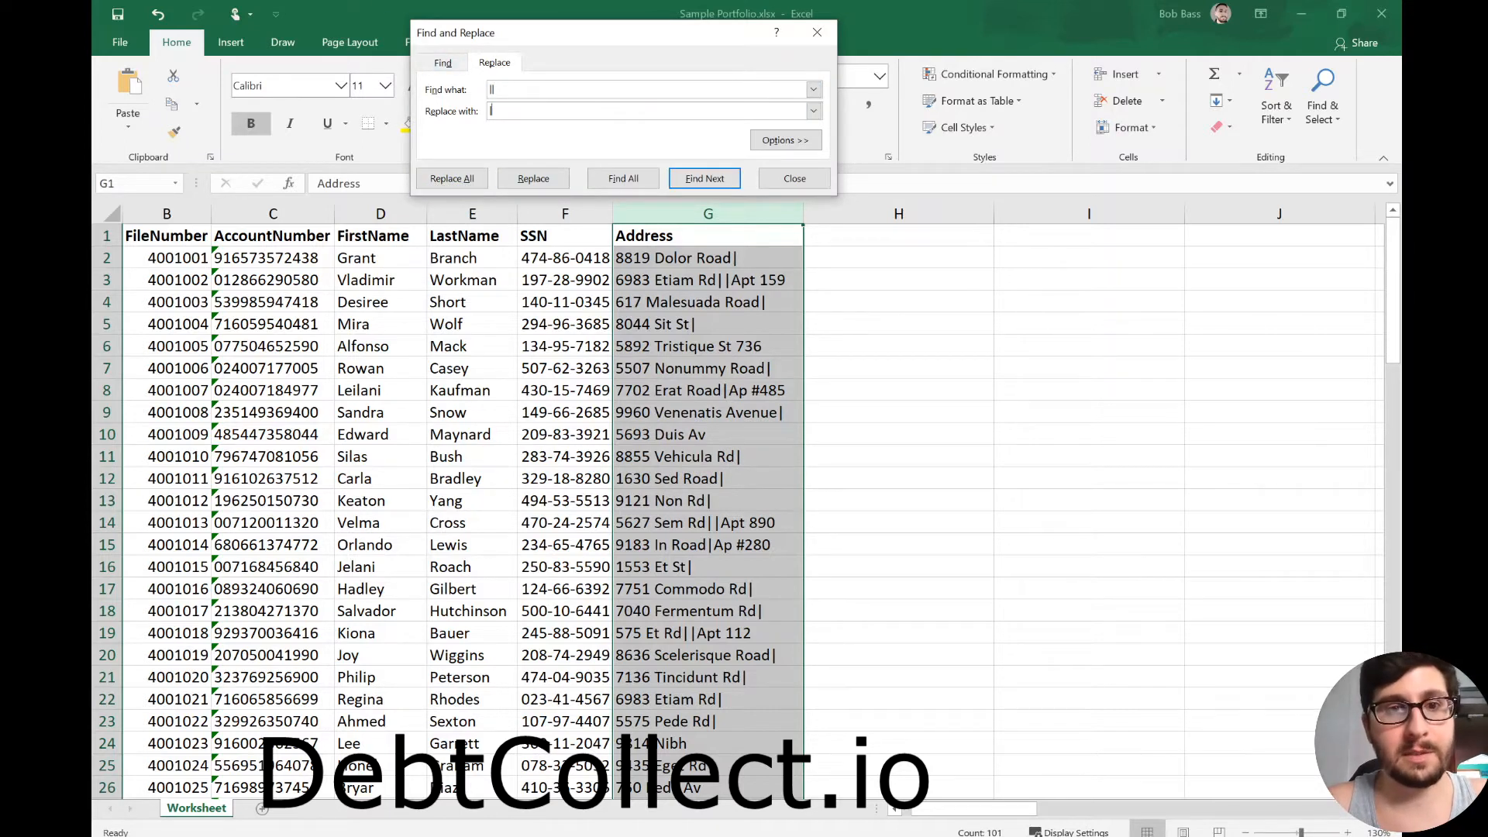
left_click(474, 180)
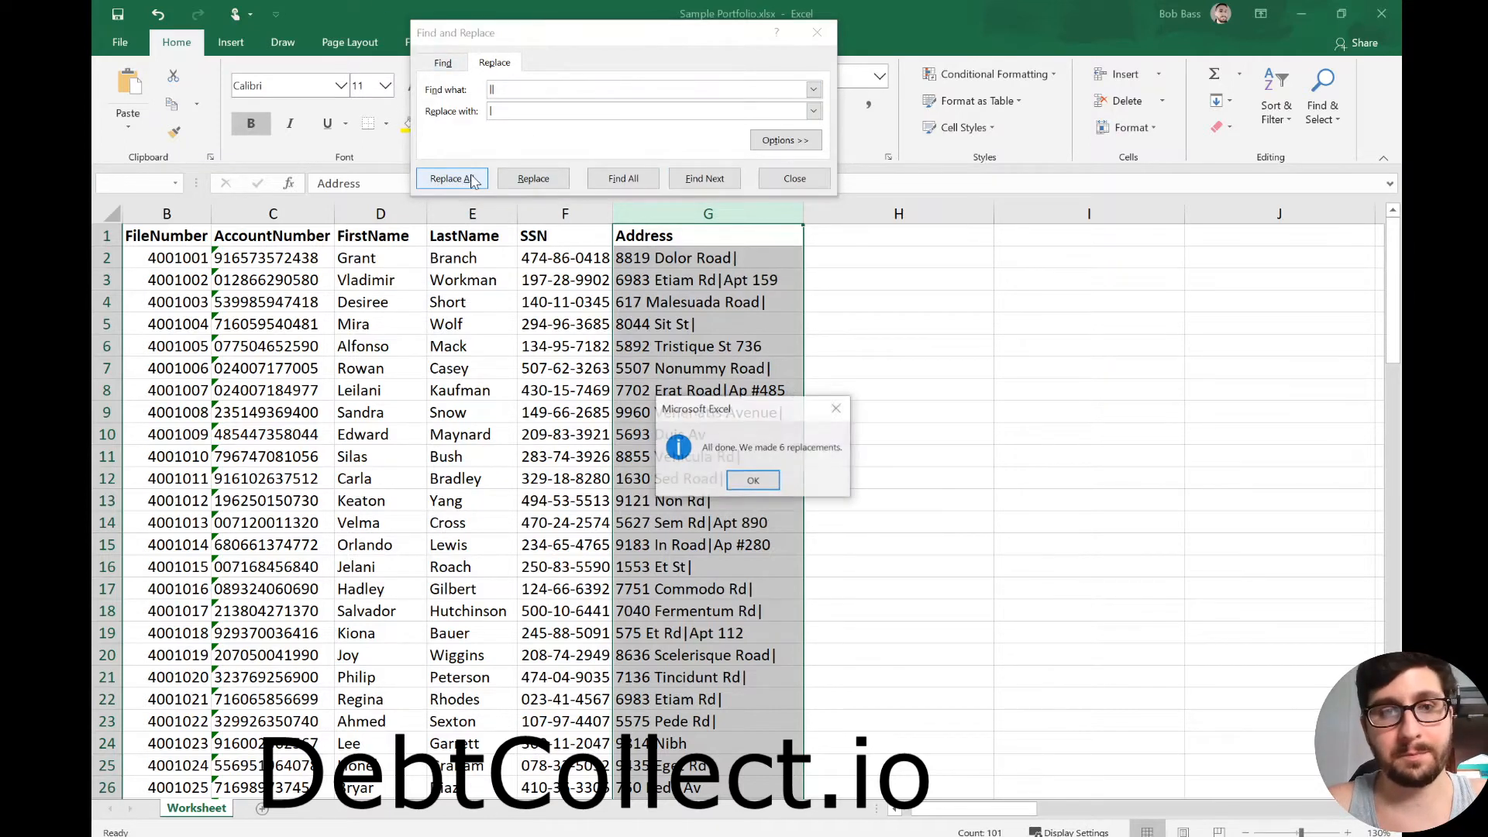
left_click(745, 476)
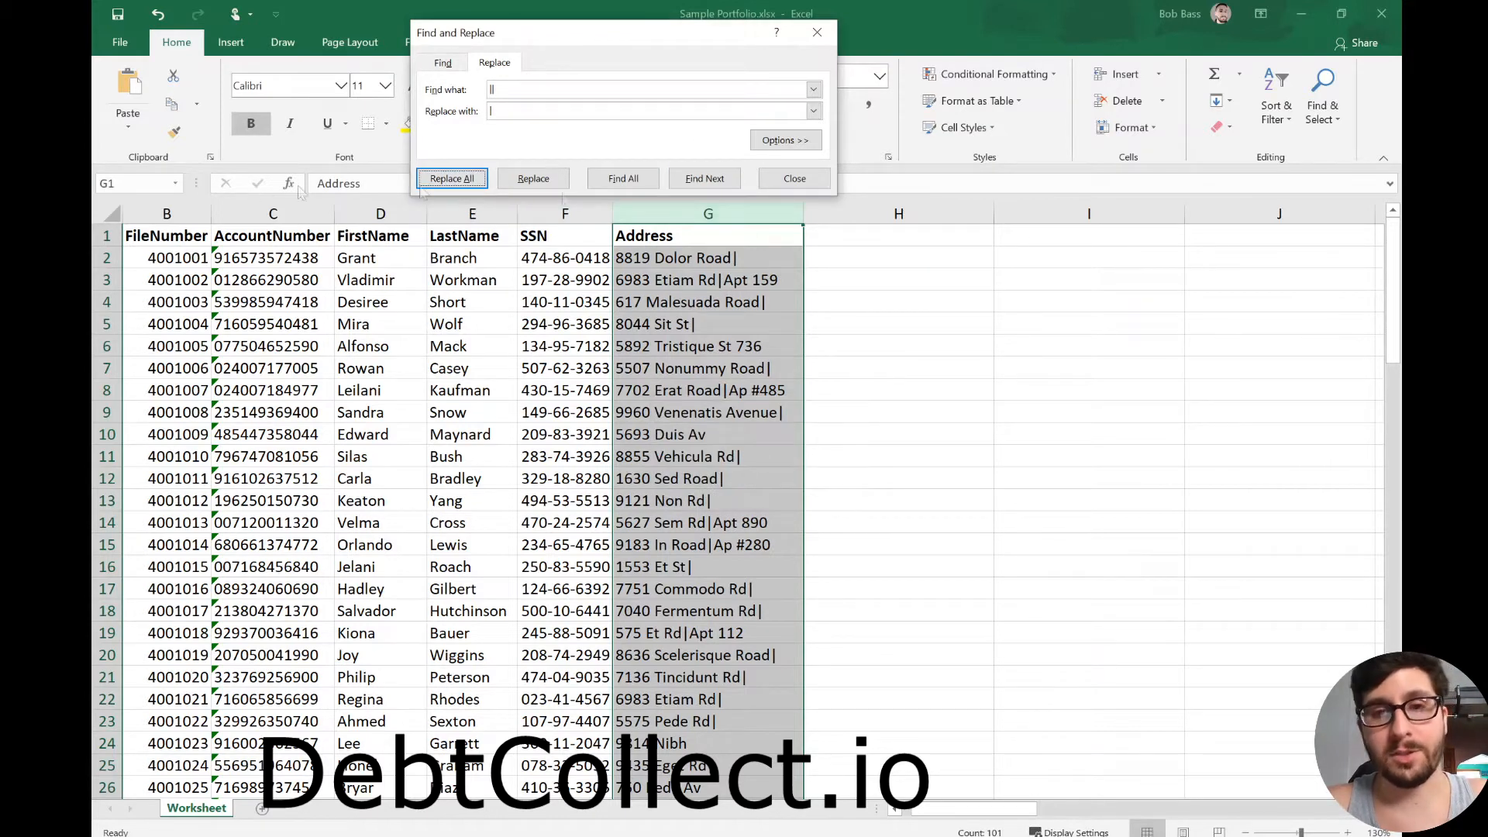
left_click(795, 178)
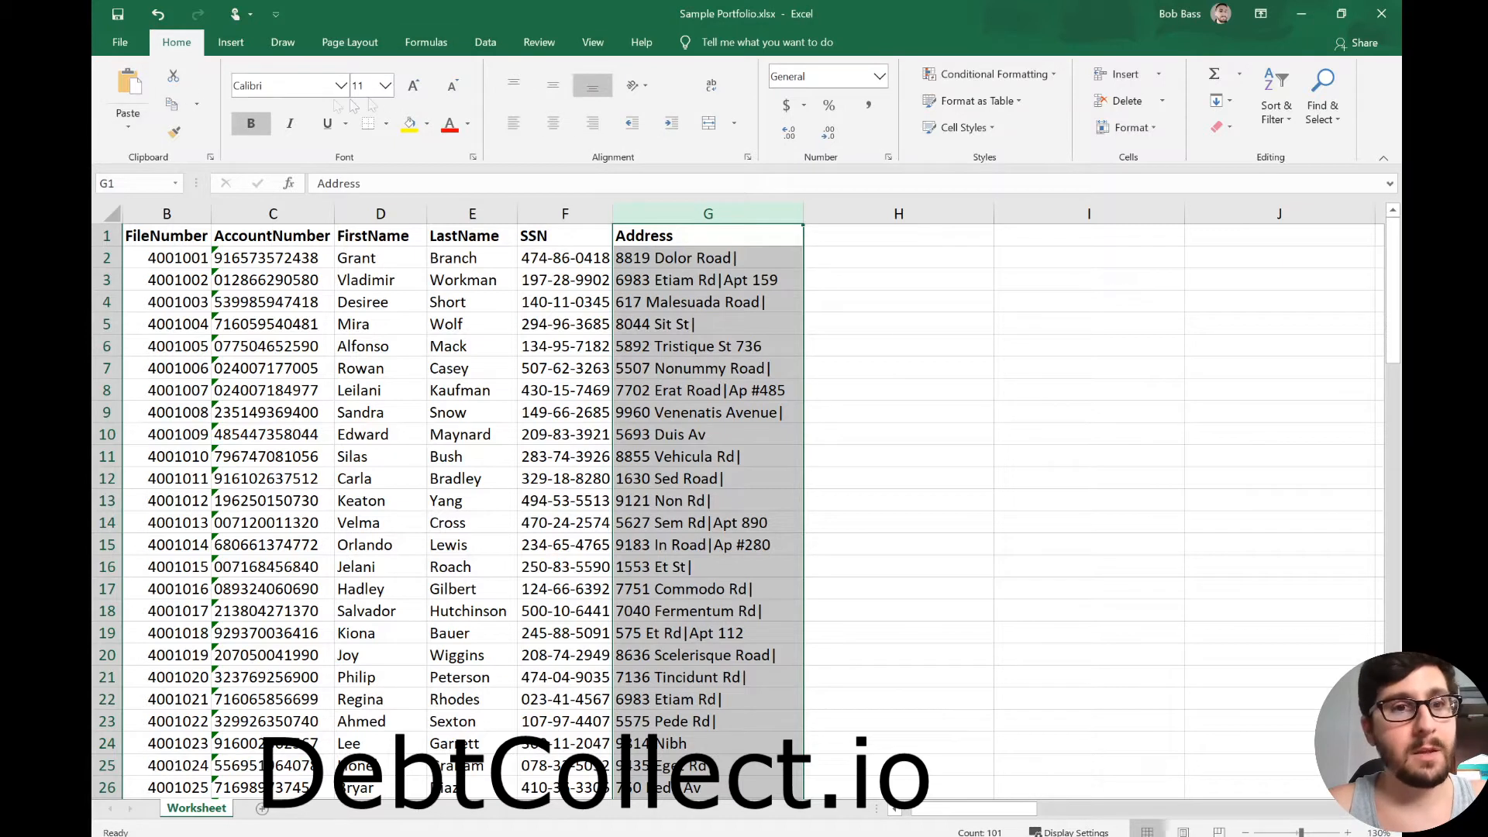
- Split the Address column with delimited Text to Columns, turning off the Space delimiter and using "|" as the other delimiter
left_click(700, 266)
left_click(695, 214)
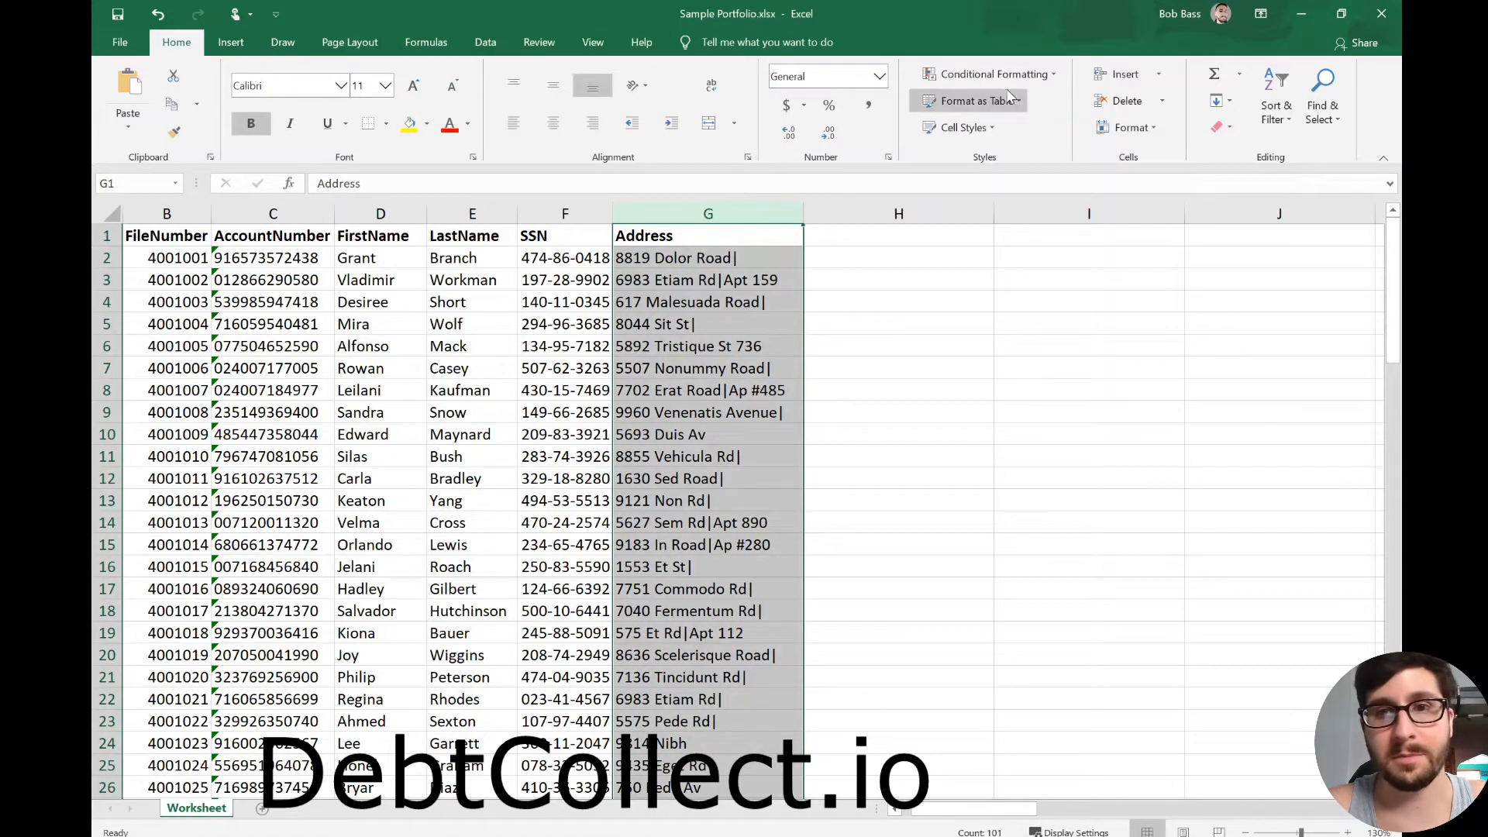
left_click(478, 43)
left_click(911, 99)
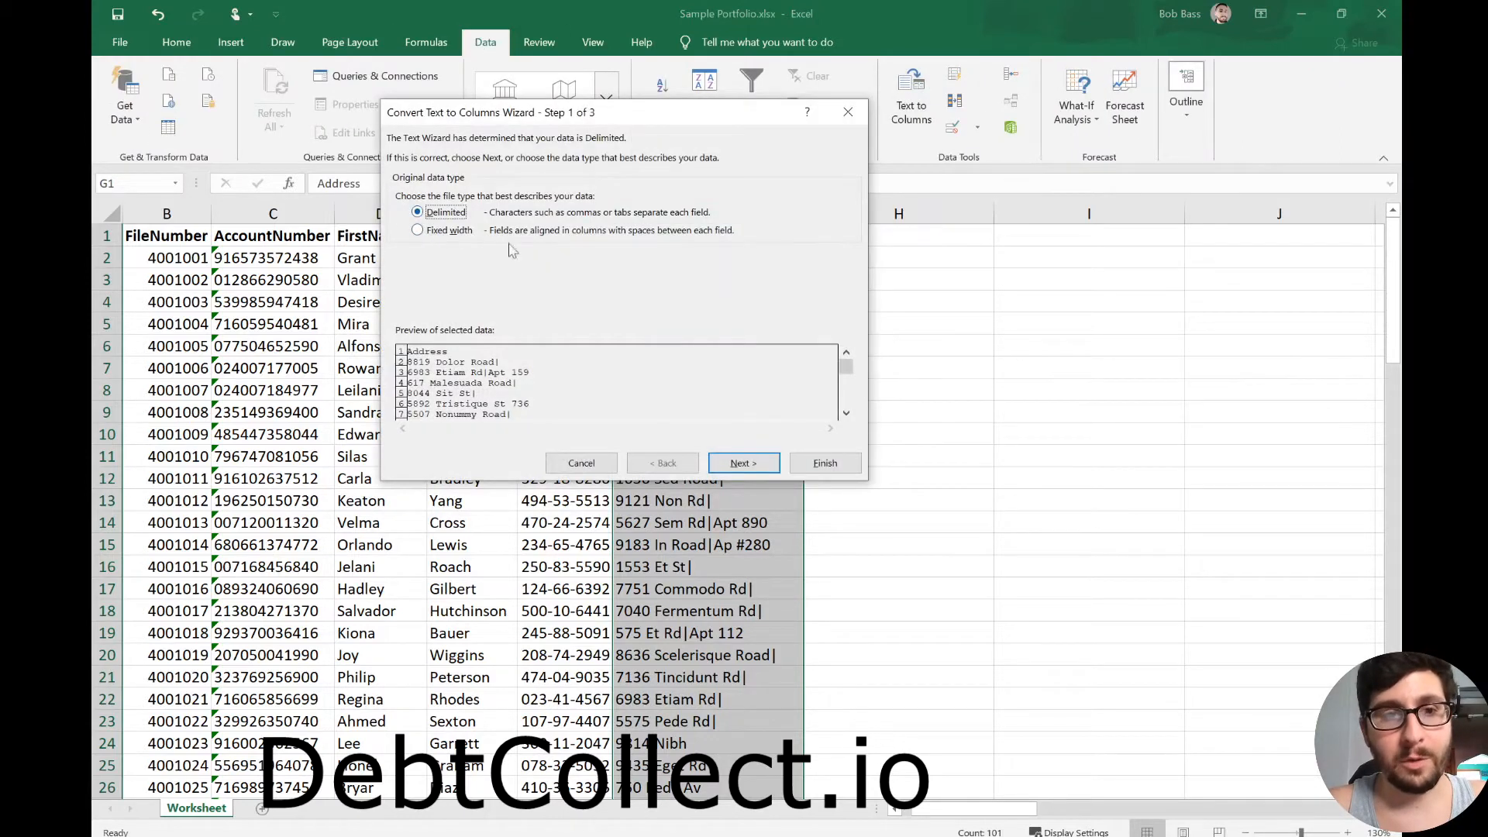
left_click(742, 464)
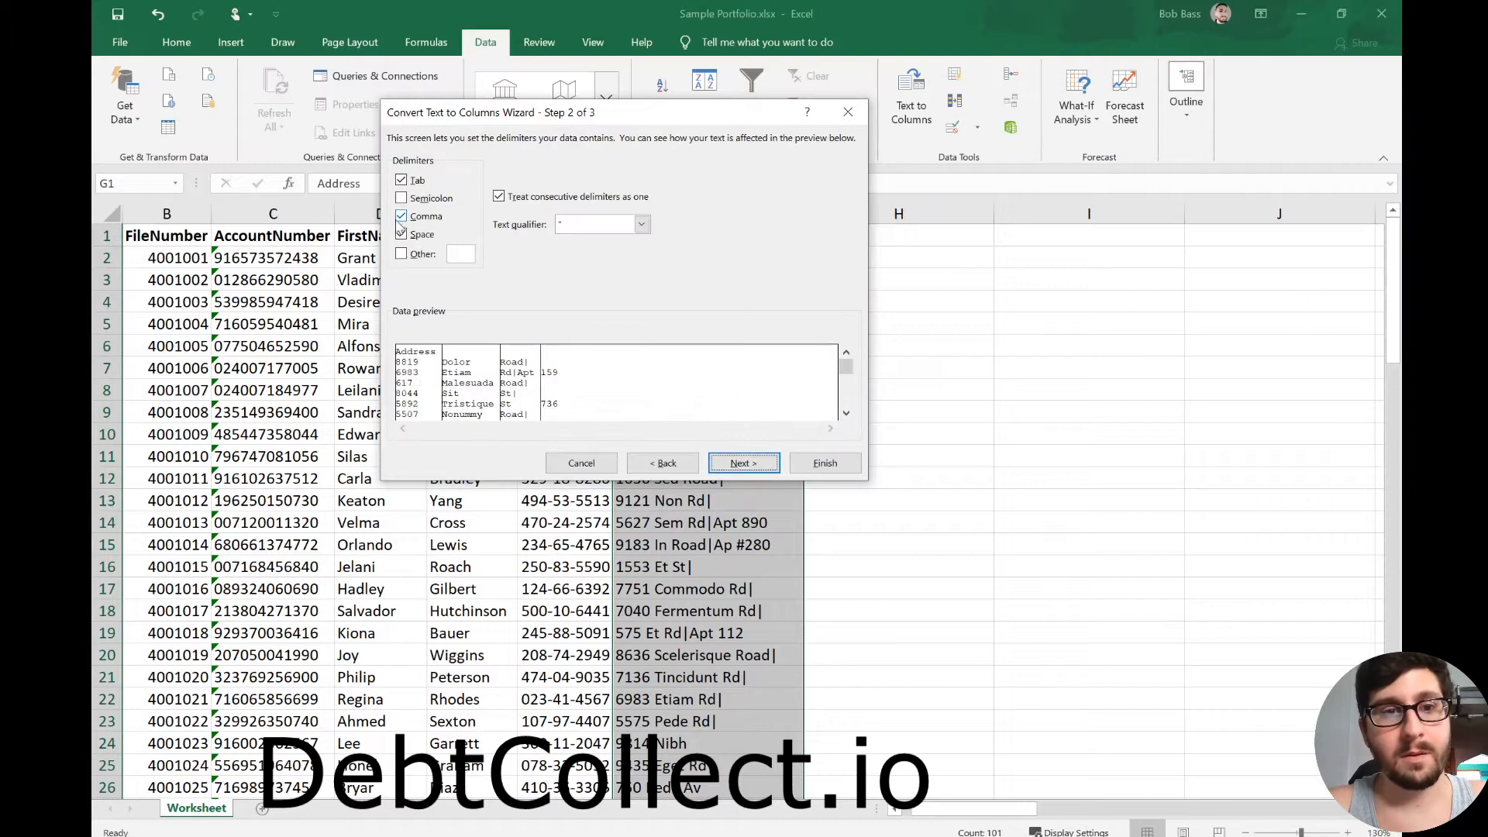
left_click(401, 254)
left_click(402, 235)
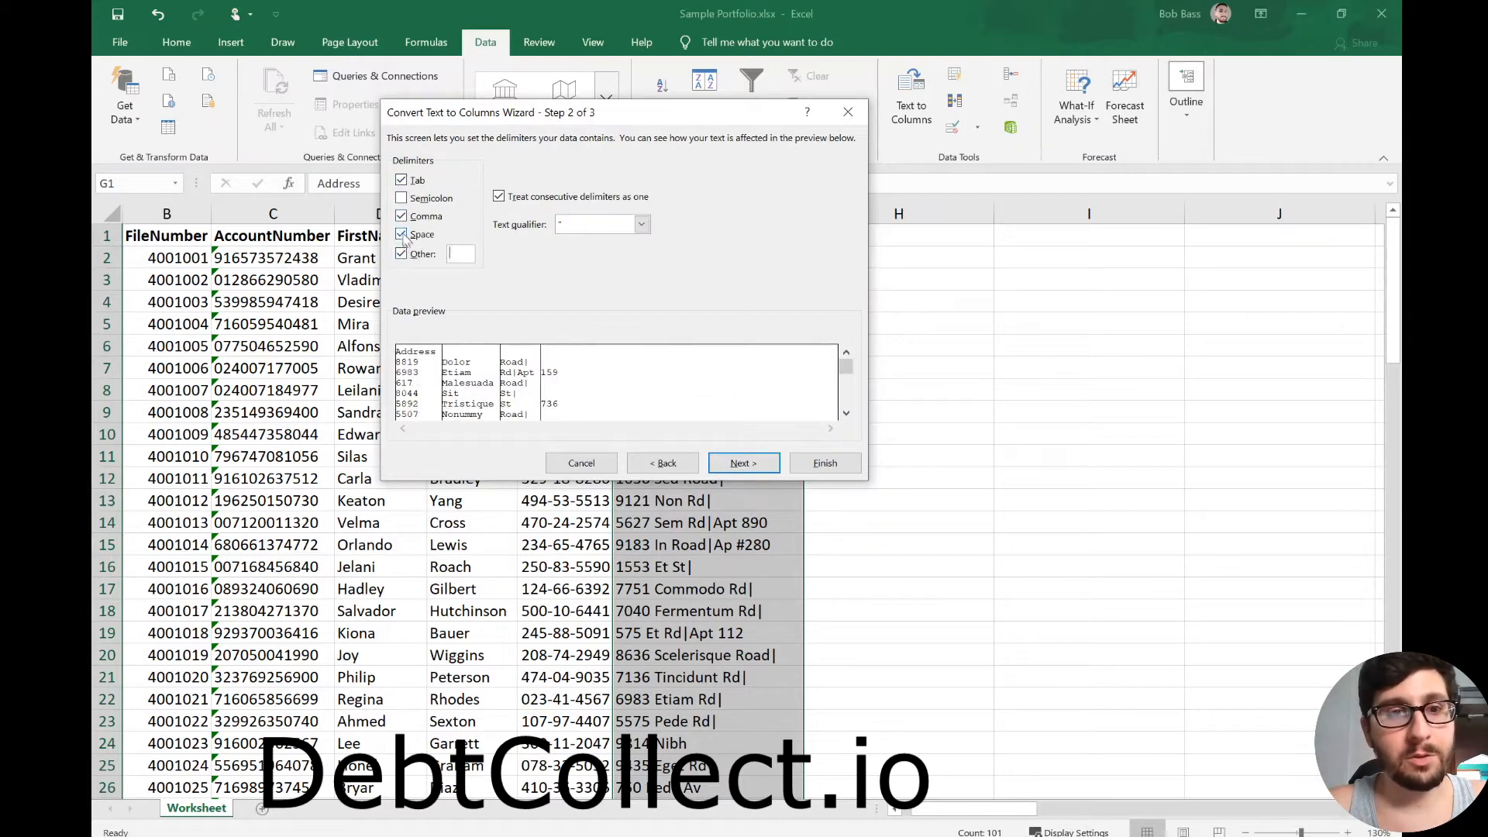
type("|")
left_click(845, 463)
left_click(867, 210)
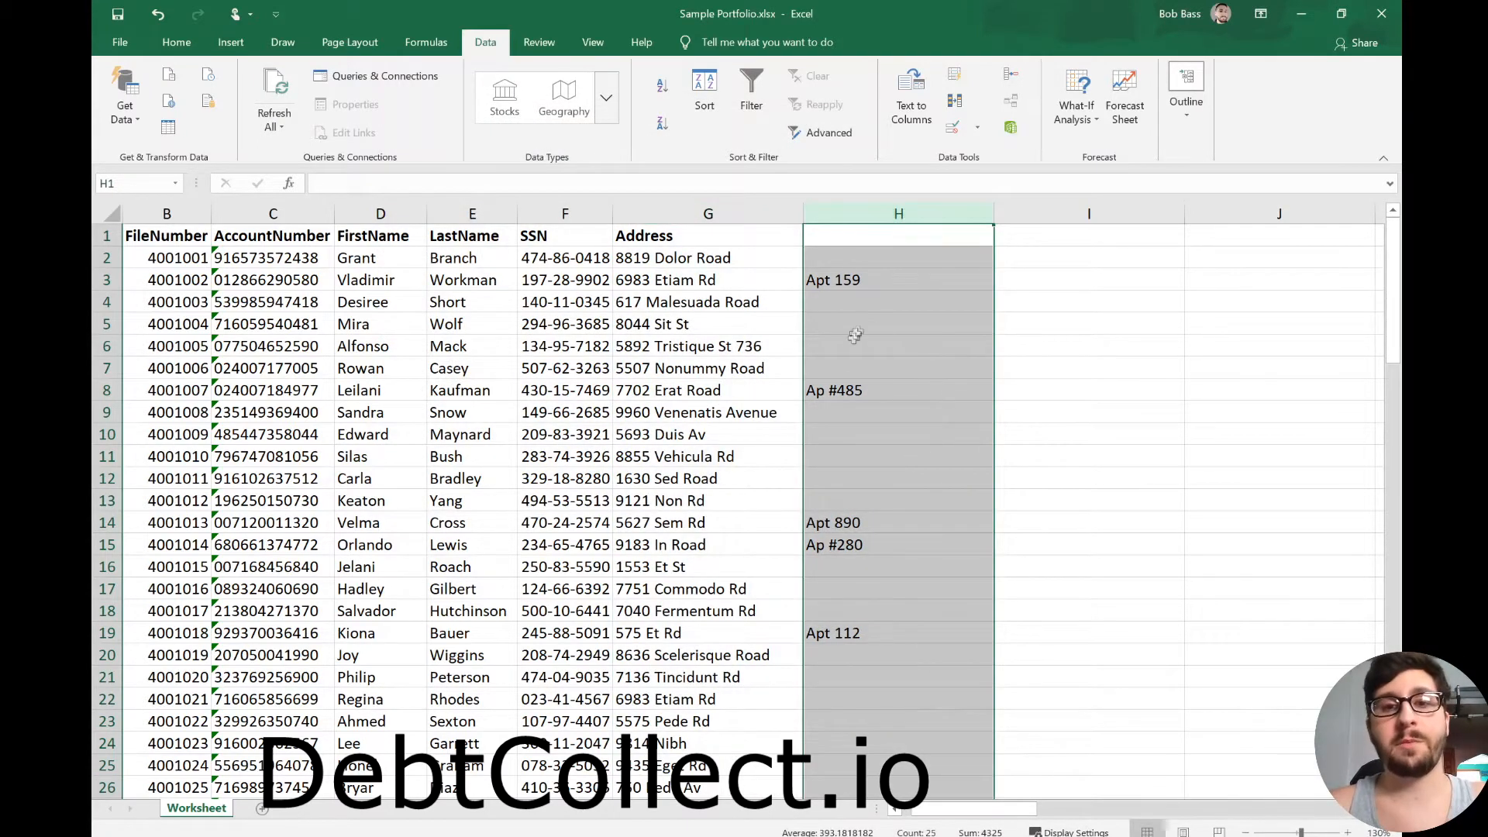
- Move the trailing unit number from the address in G6 into the adjacent cell H6
left_click(734, 341)
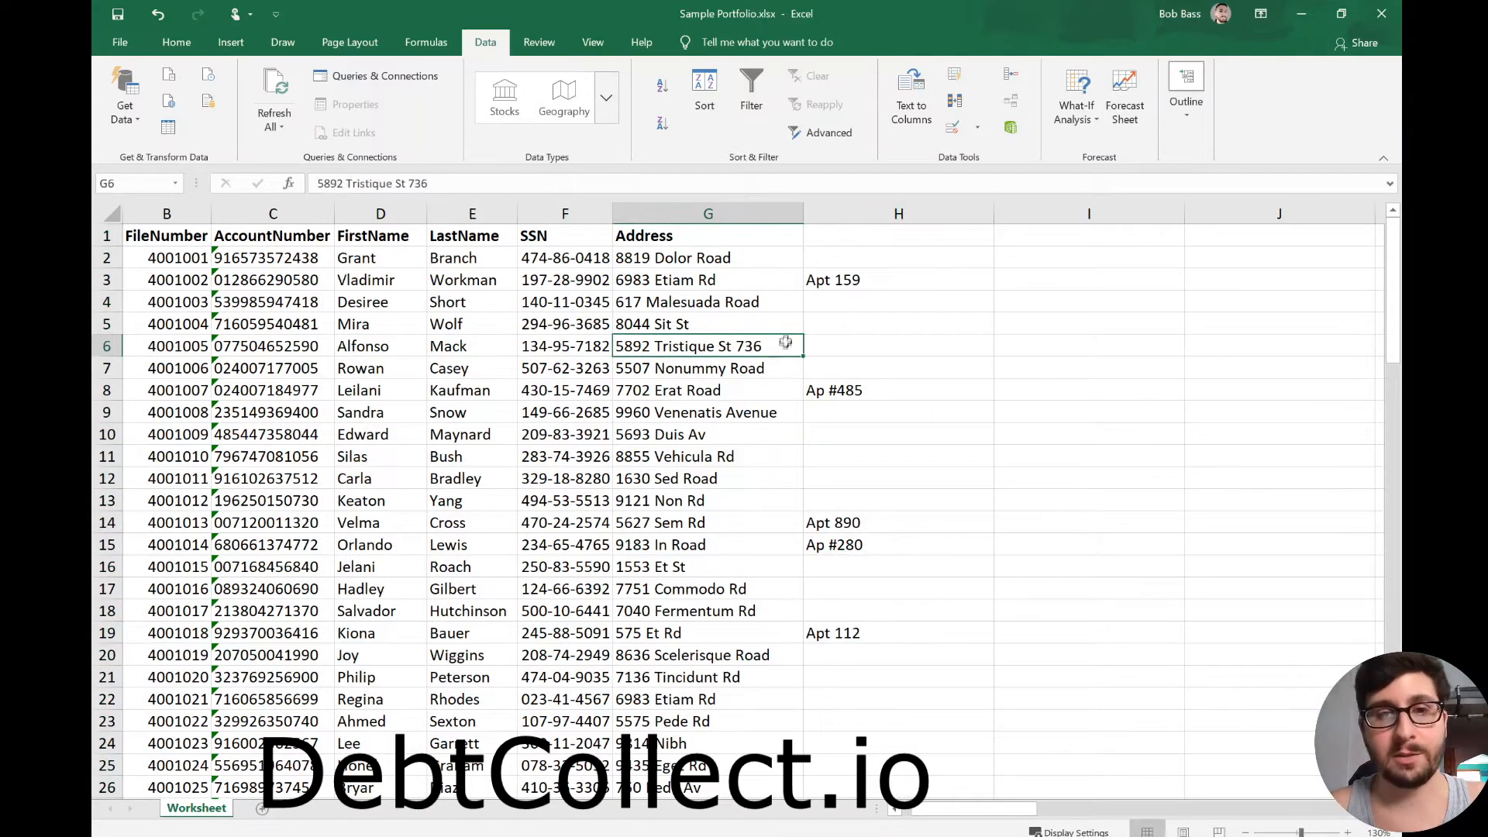
double_click(411, 186)
key("ctrl+c")
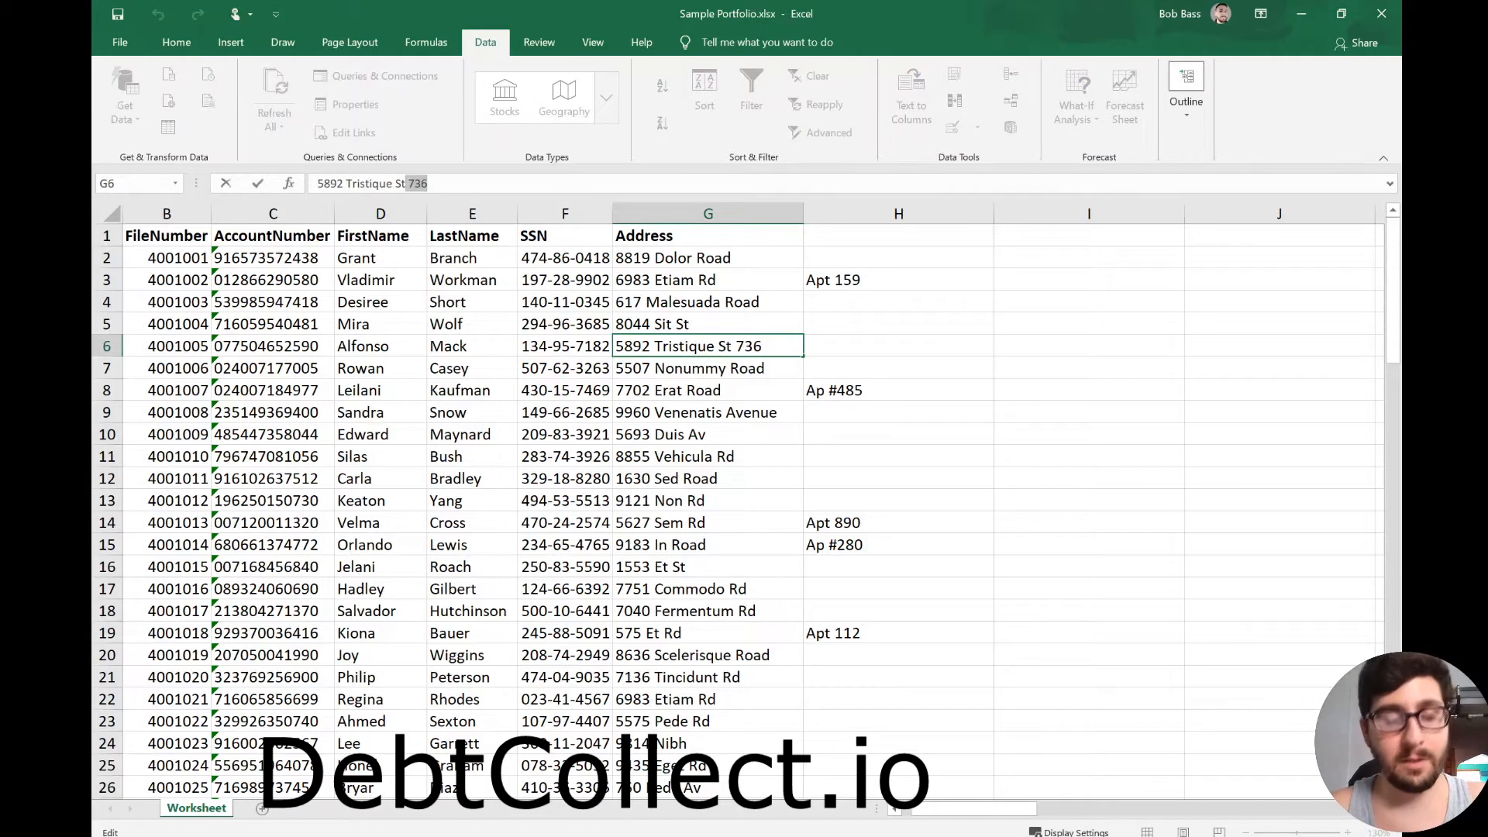
key("BackSpace")
left_click(831, 344)
key("ctrl+v")
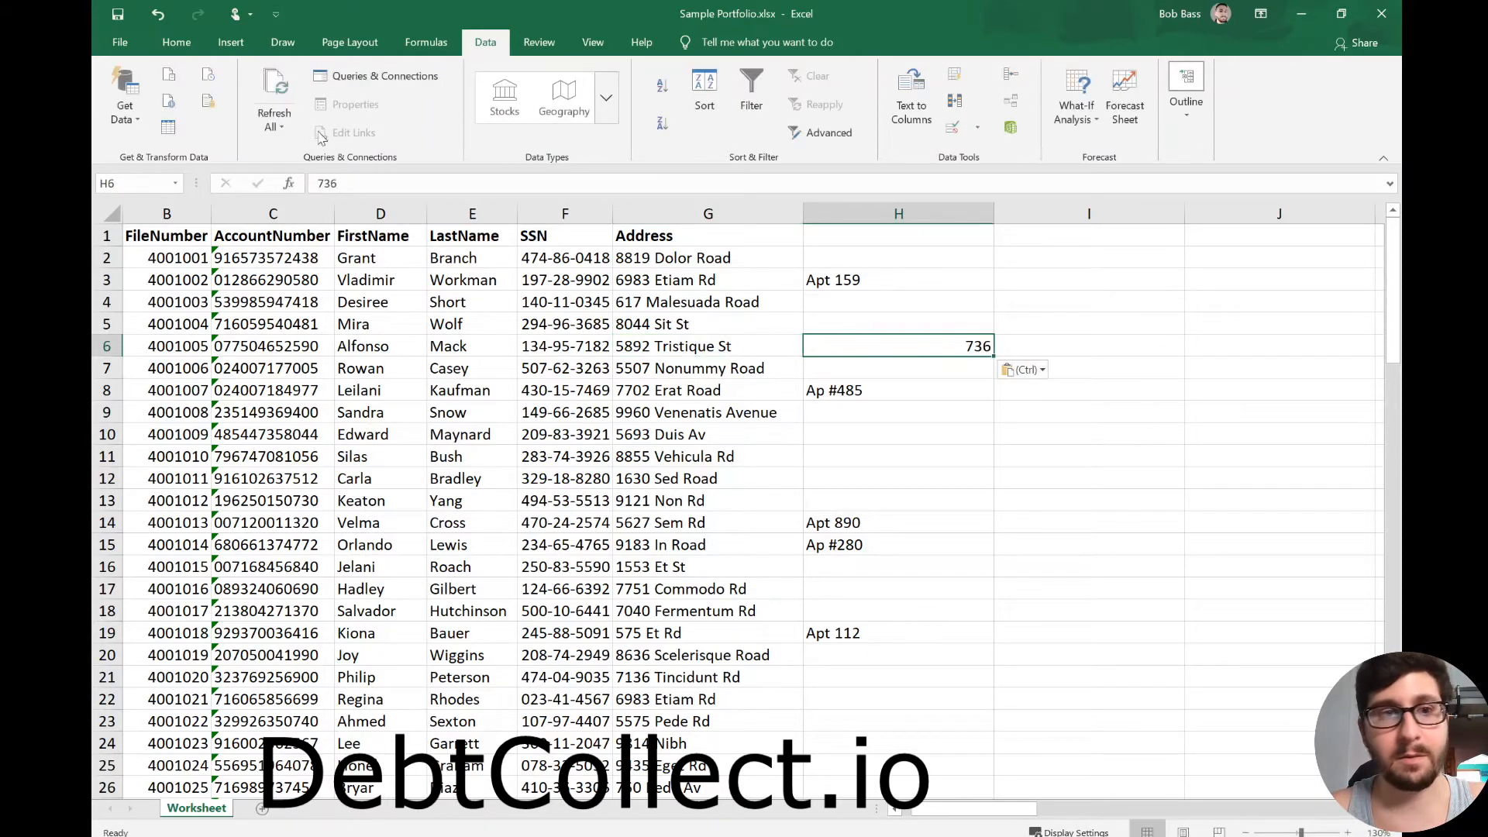
left_click(318, 183)
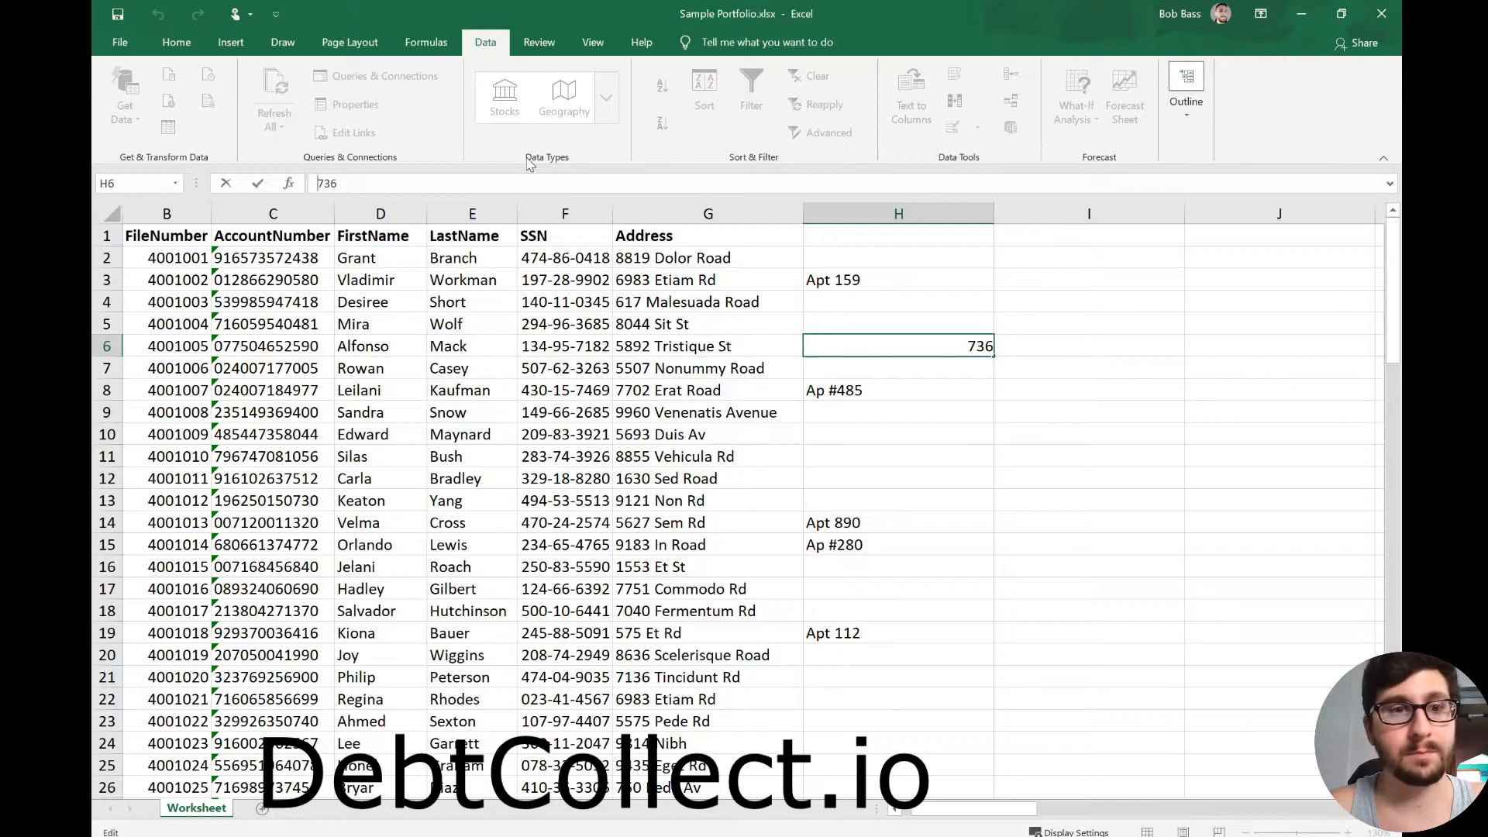
left_click(957, 545)
- Look through the split rows for unit numbers still left in the Address column
scroll(771, 322, "down", 10)
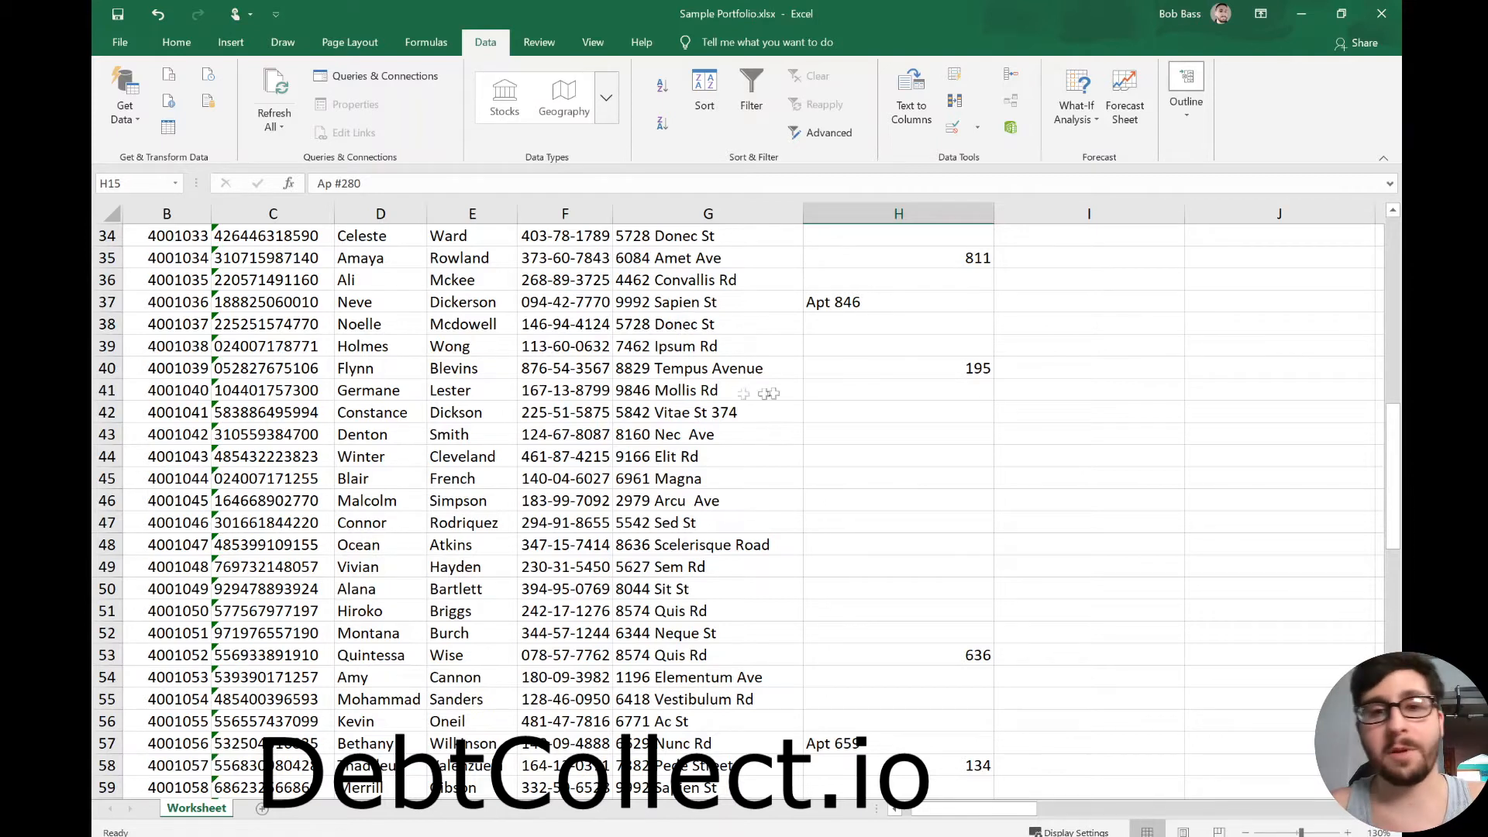
scroll(726, 291, "down", 2)
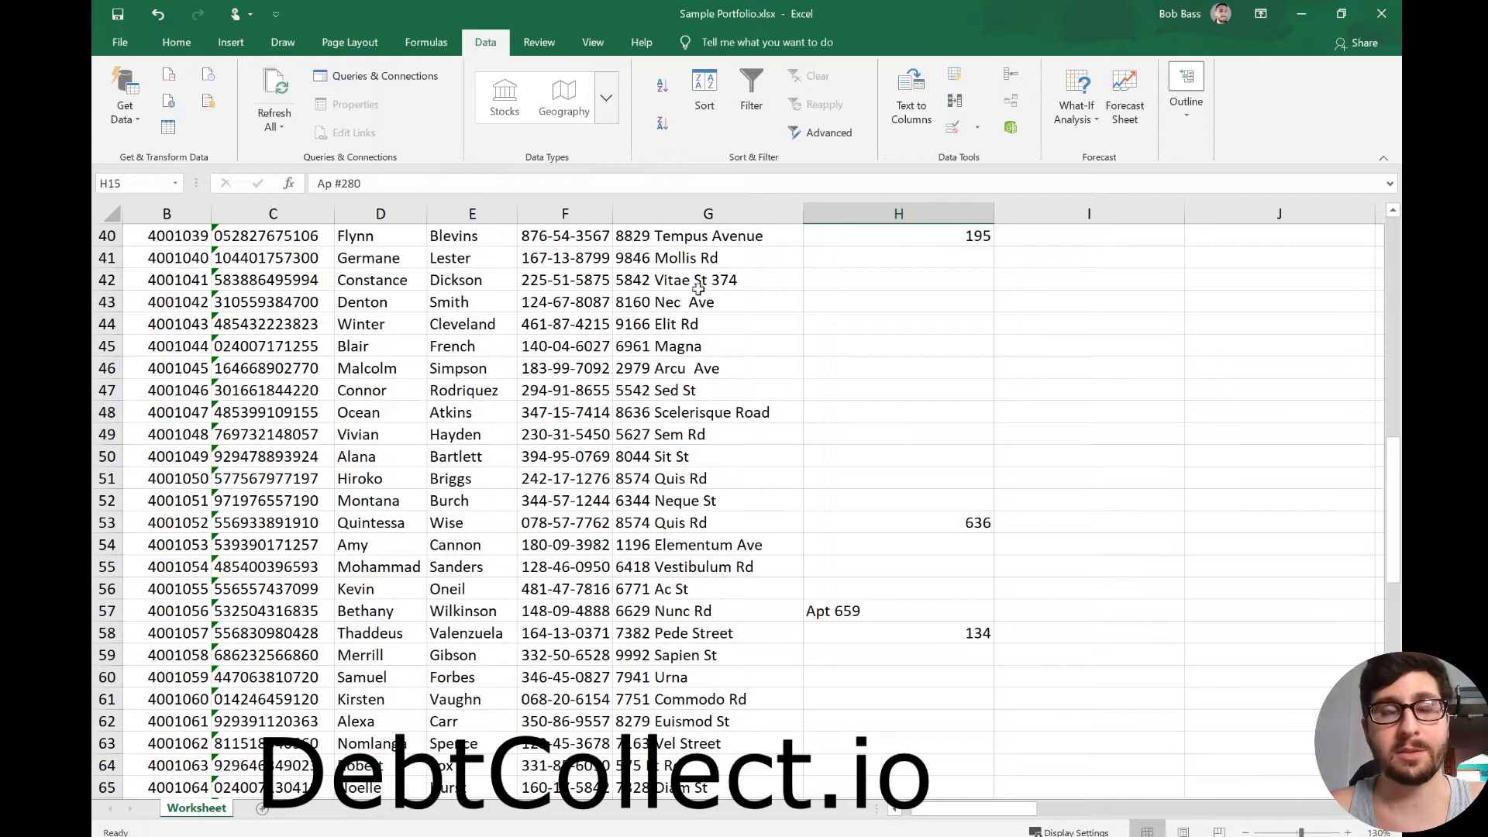
scroll(753, 283, "down", 8)
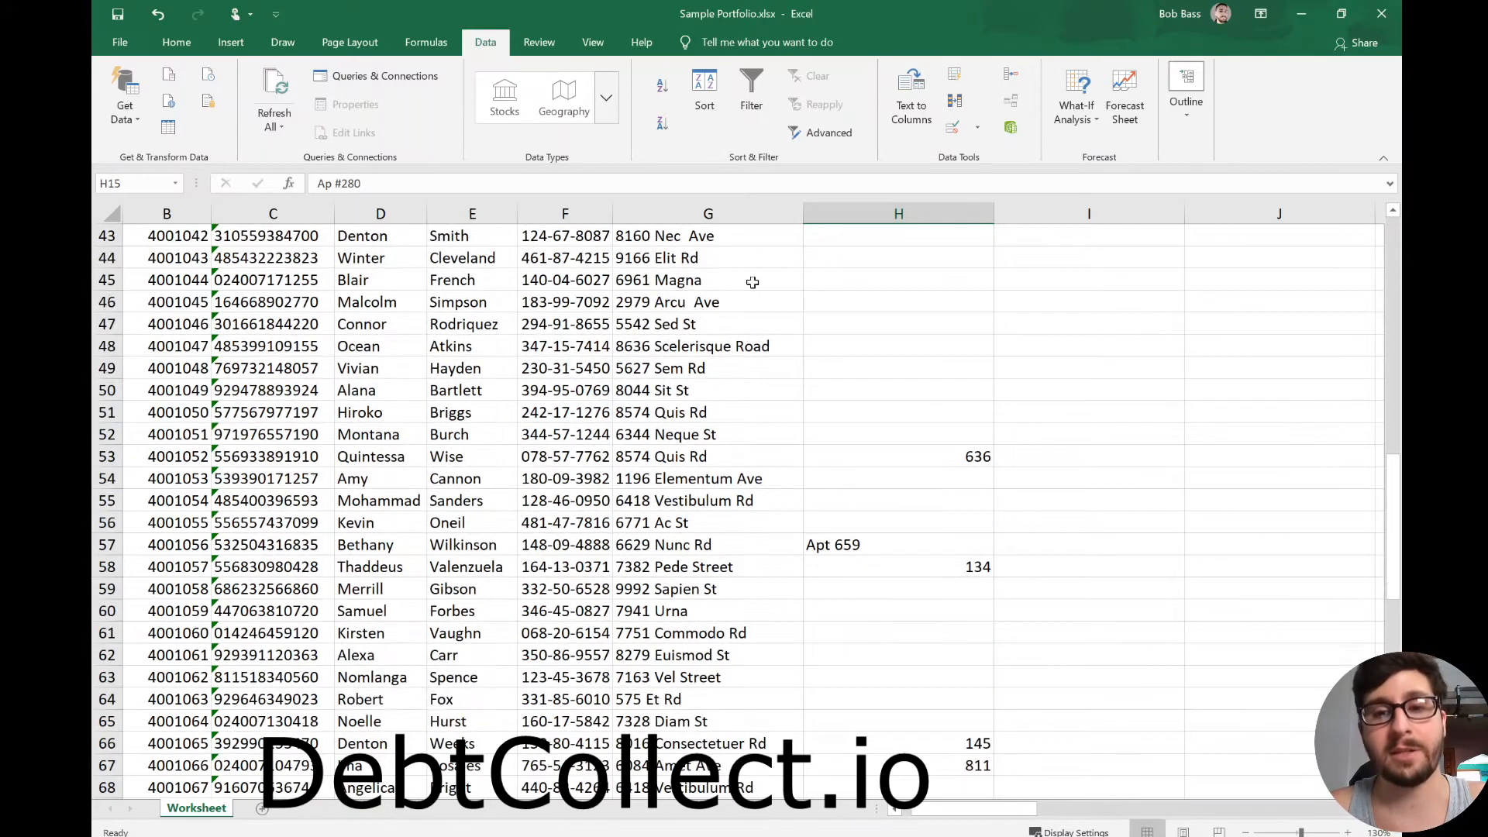
scroll(761, 280, "up", 7)
scroll(761, 280, "up", 14)
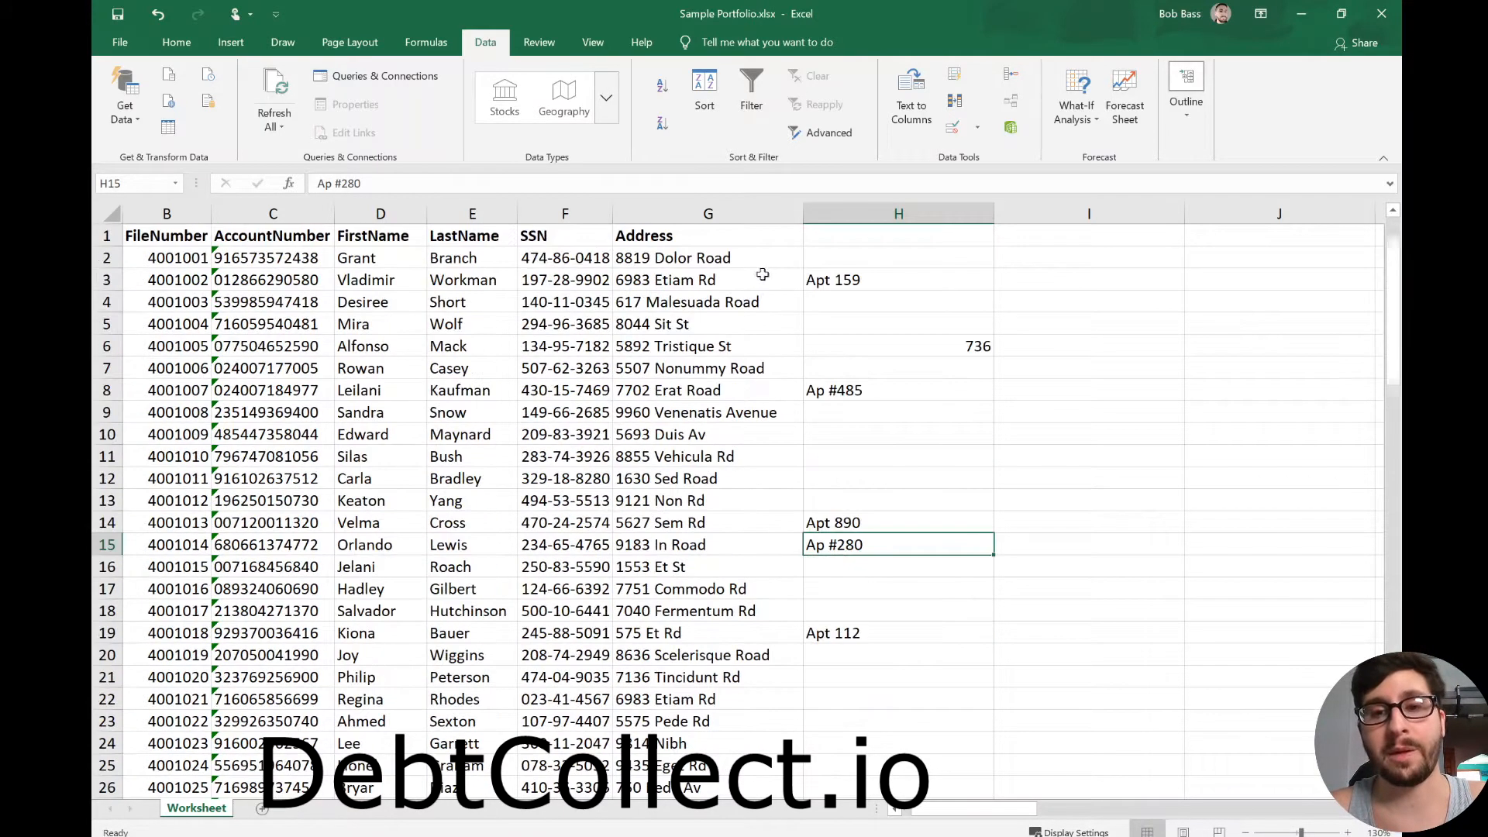
left_click(977, 386)
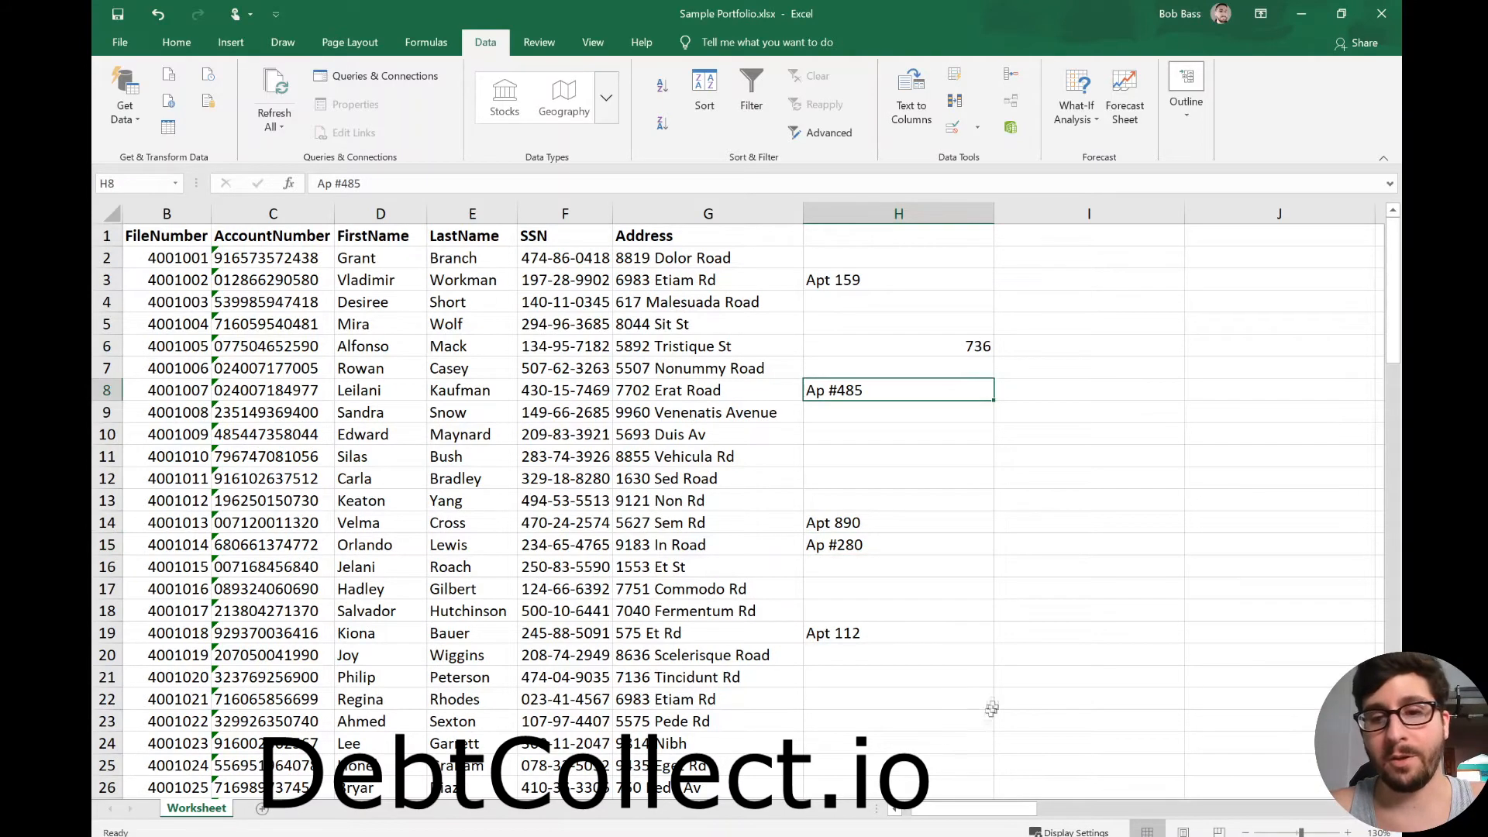
left_click_drag(952, 810, 1023, 799)
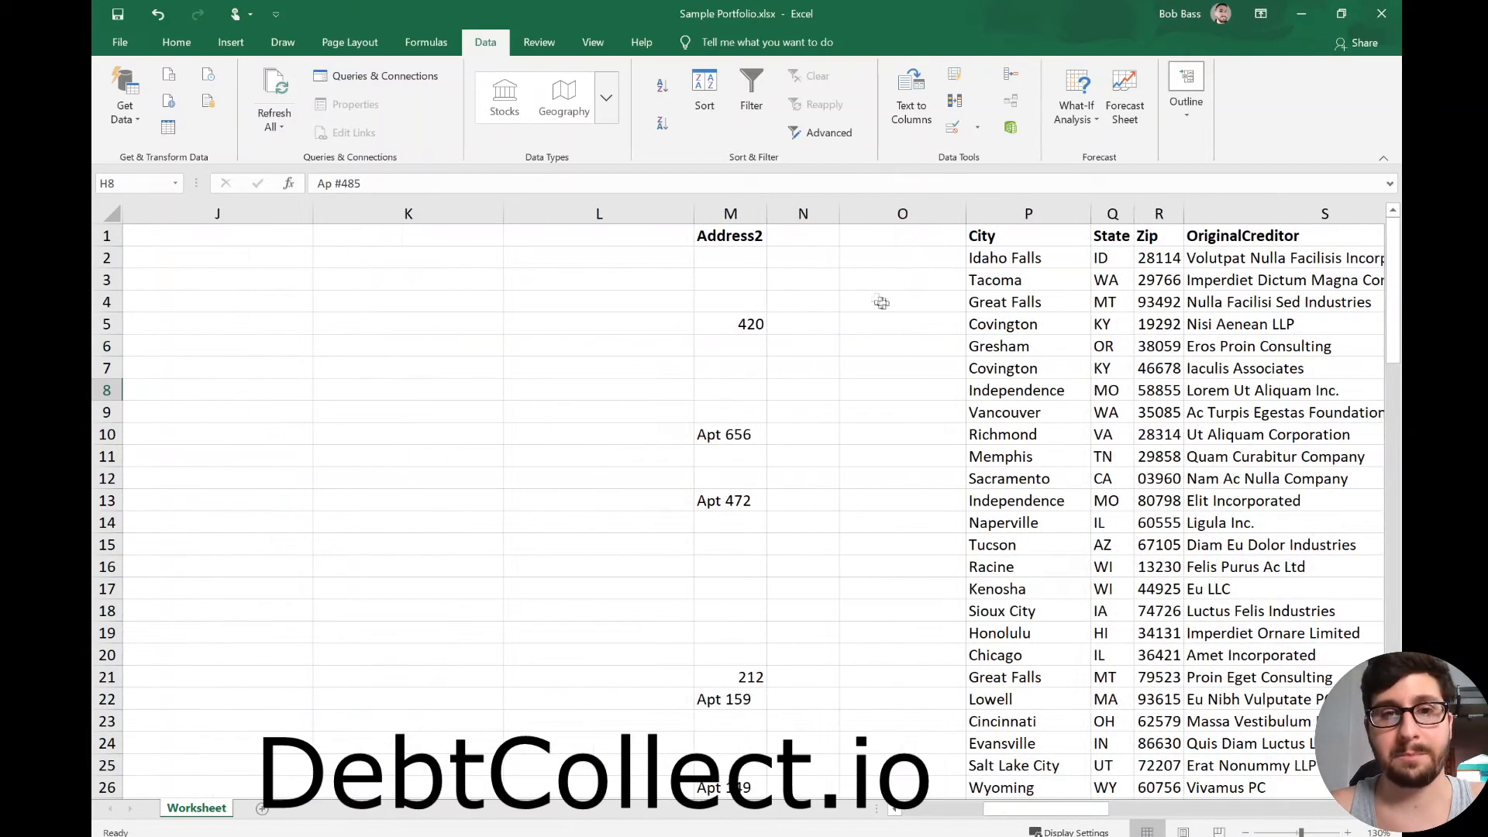
left_click(734, 207)
right_click(736, 208)
left_click(775, 237)
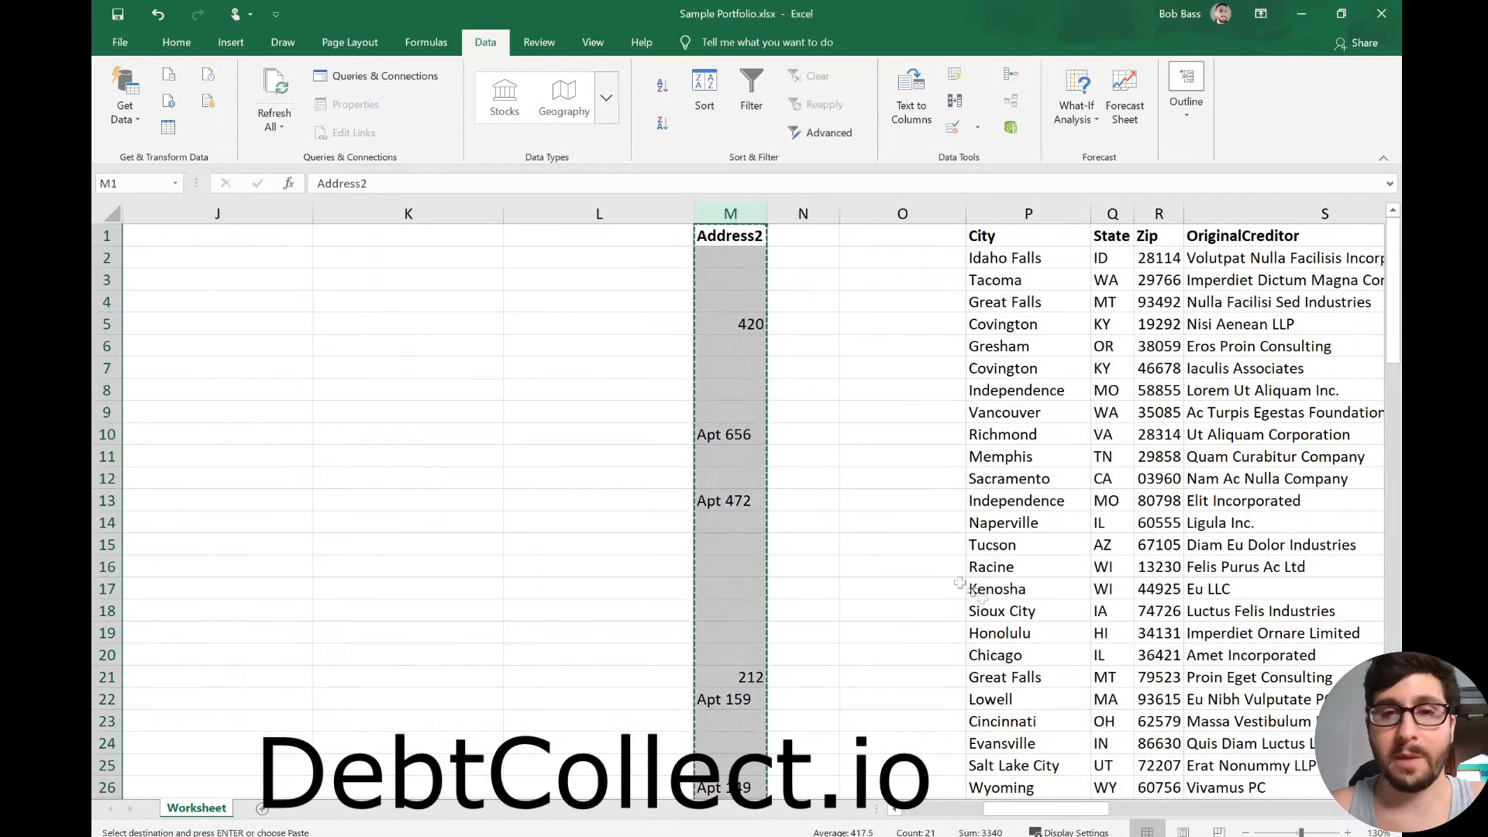
left_click_drag(1043, 812, 915, 807)
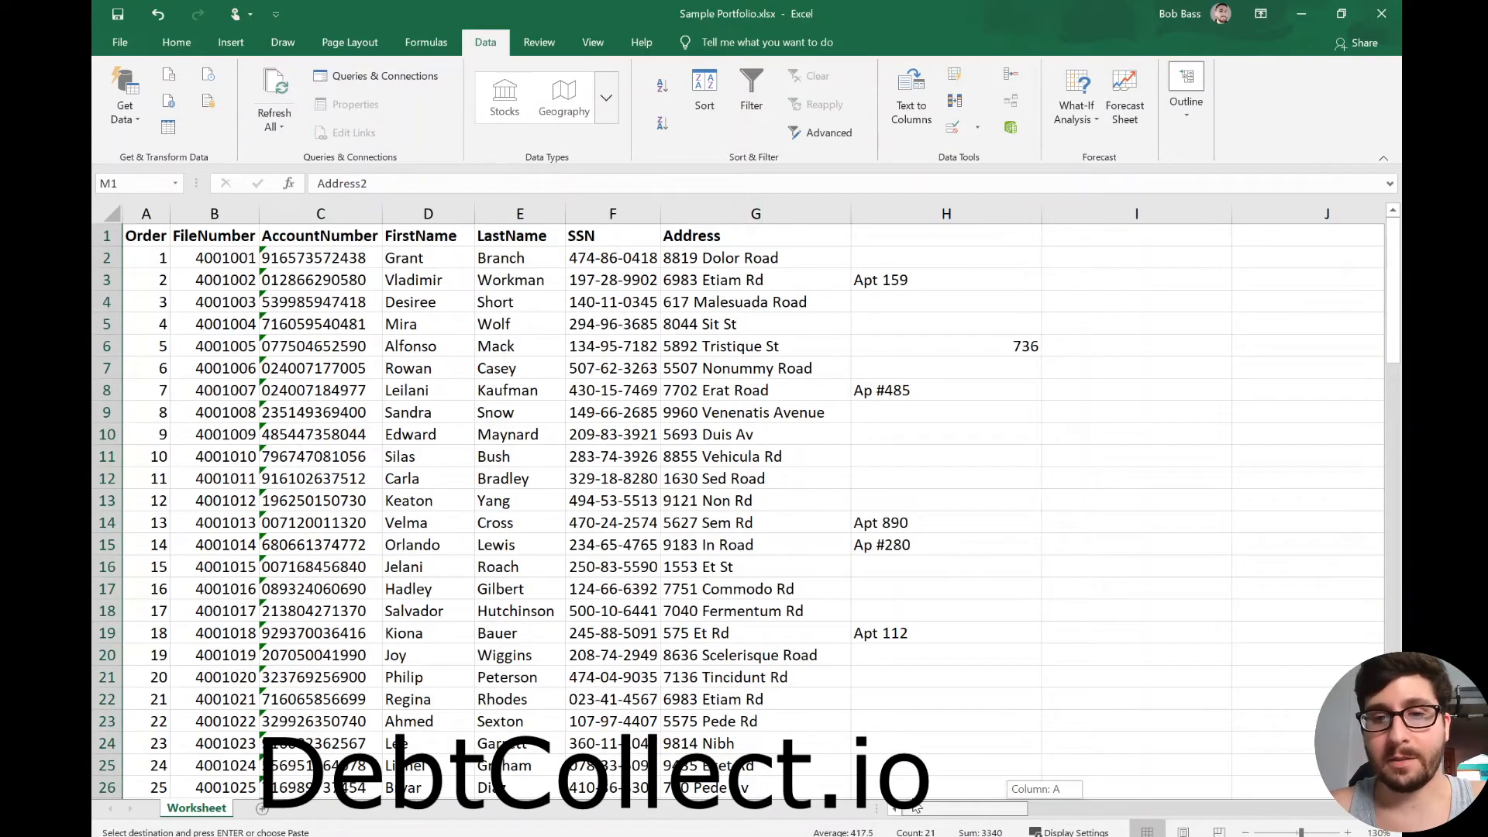
right_click(1095, 214)
key("Escape")
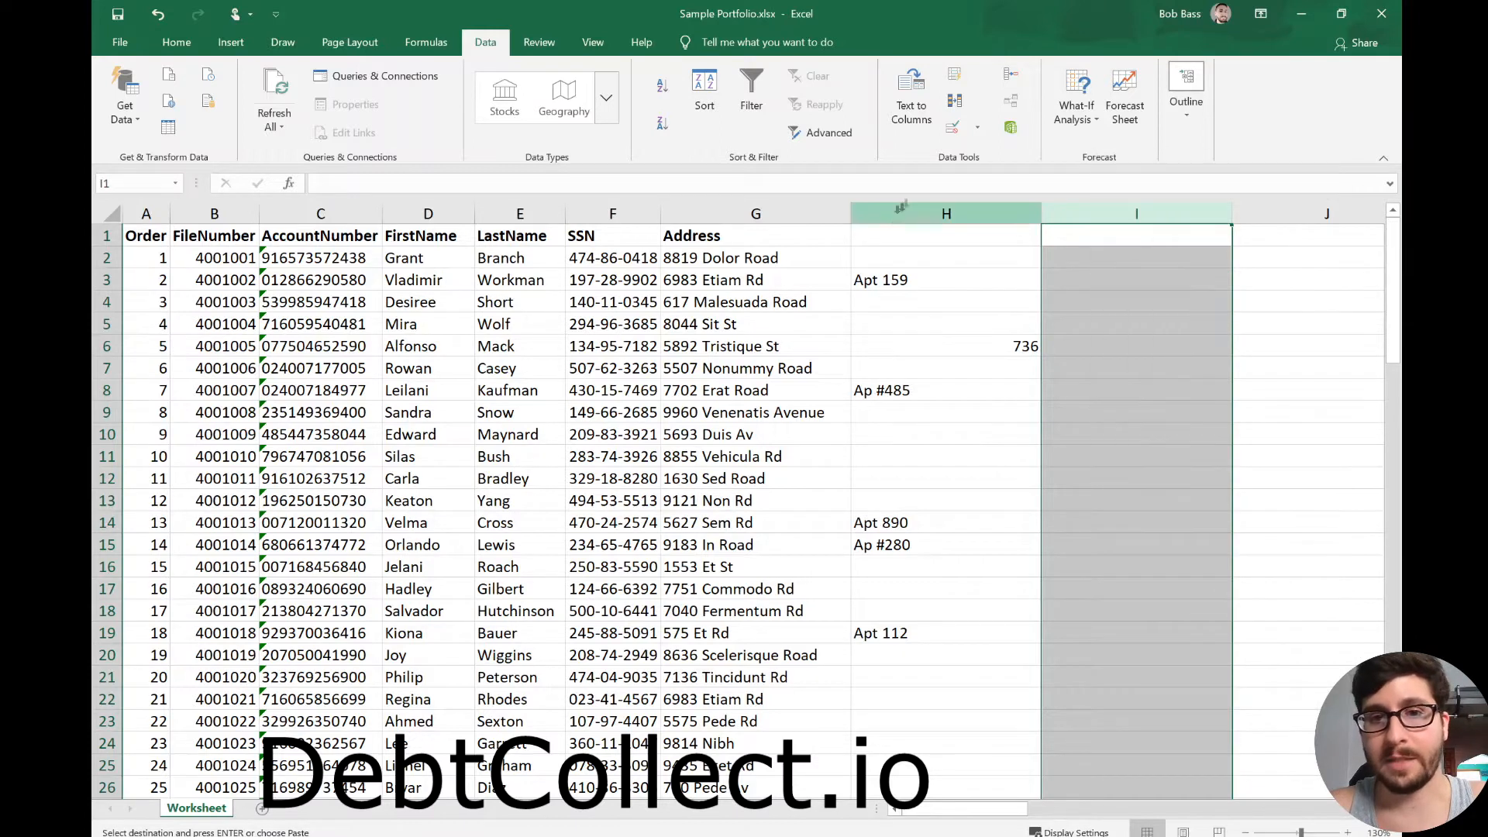
right_click(885, 214)
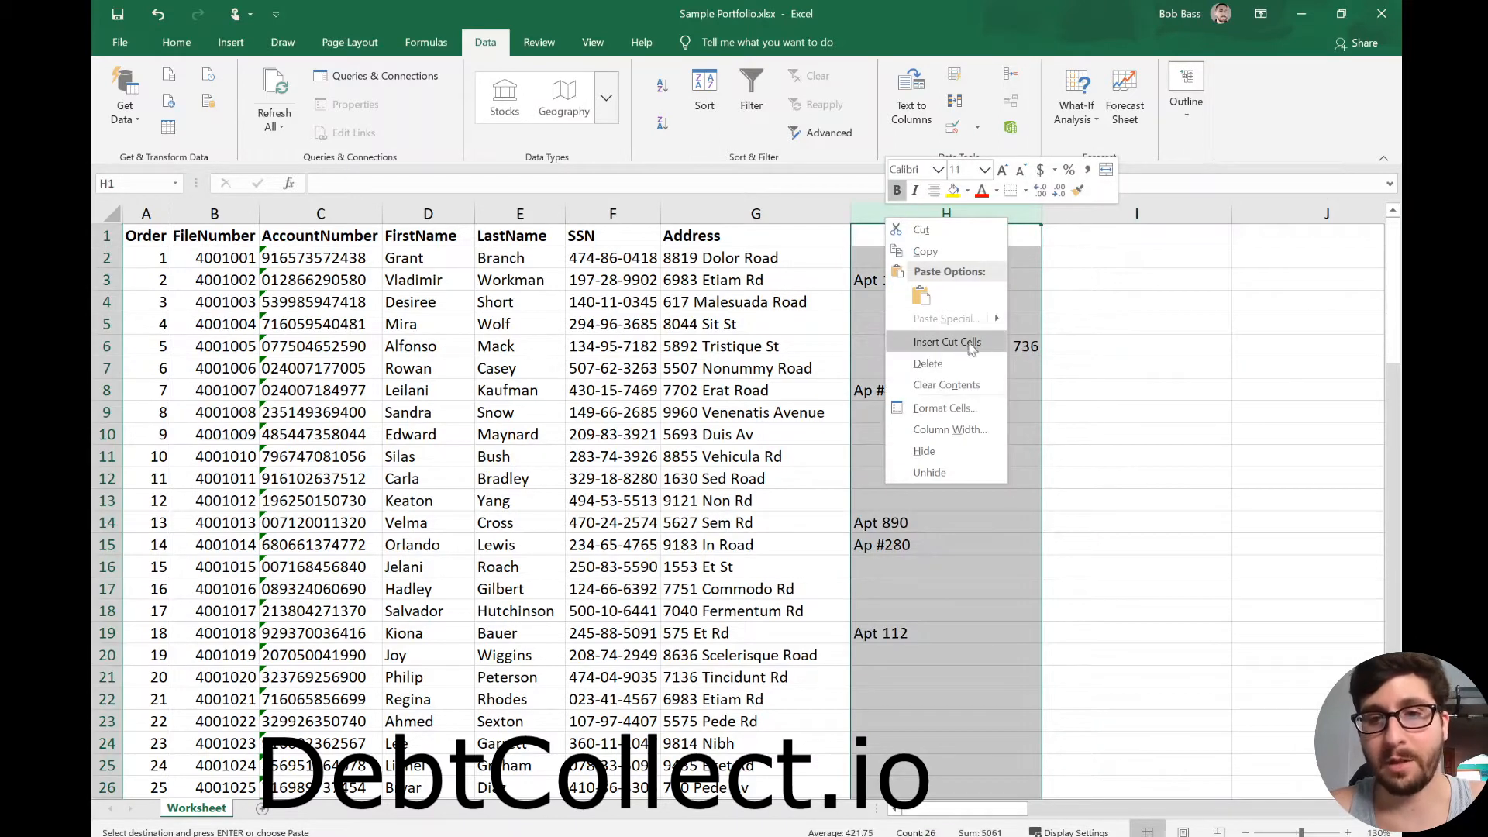
key("Escape")
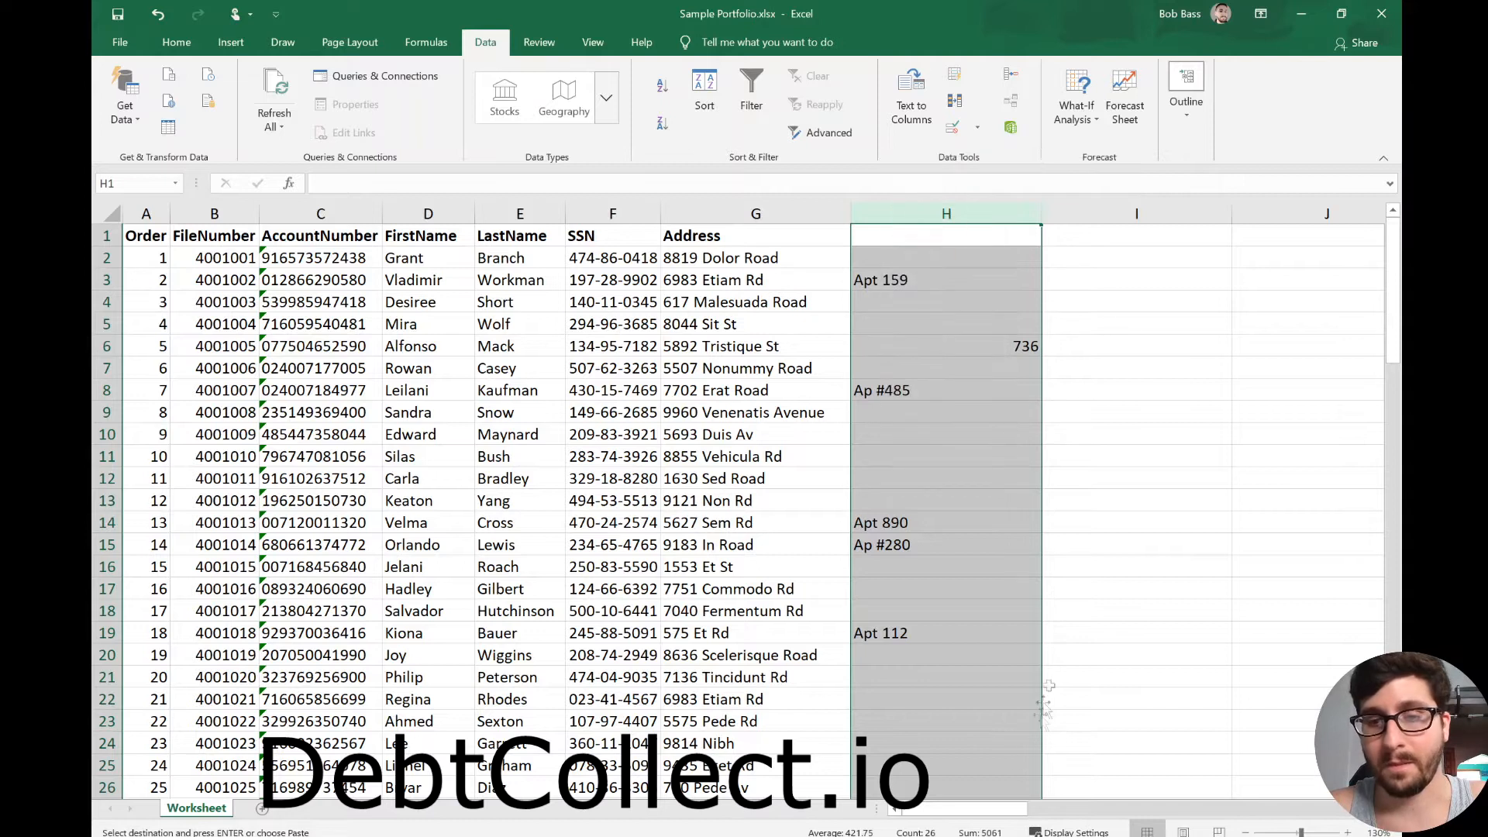
- Cut the Address2 column M and insert it directly after the Address column, ahead of the split-off unit details in column H
left_click_drag(961, 810, 1068, 810)
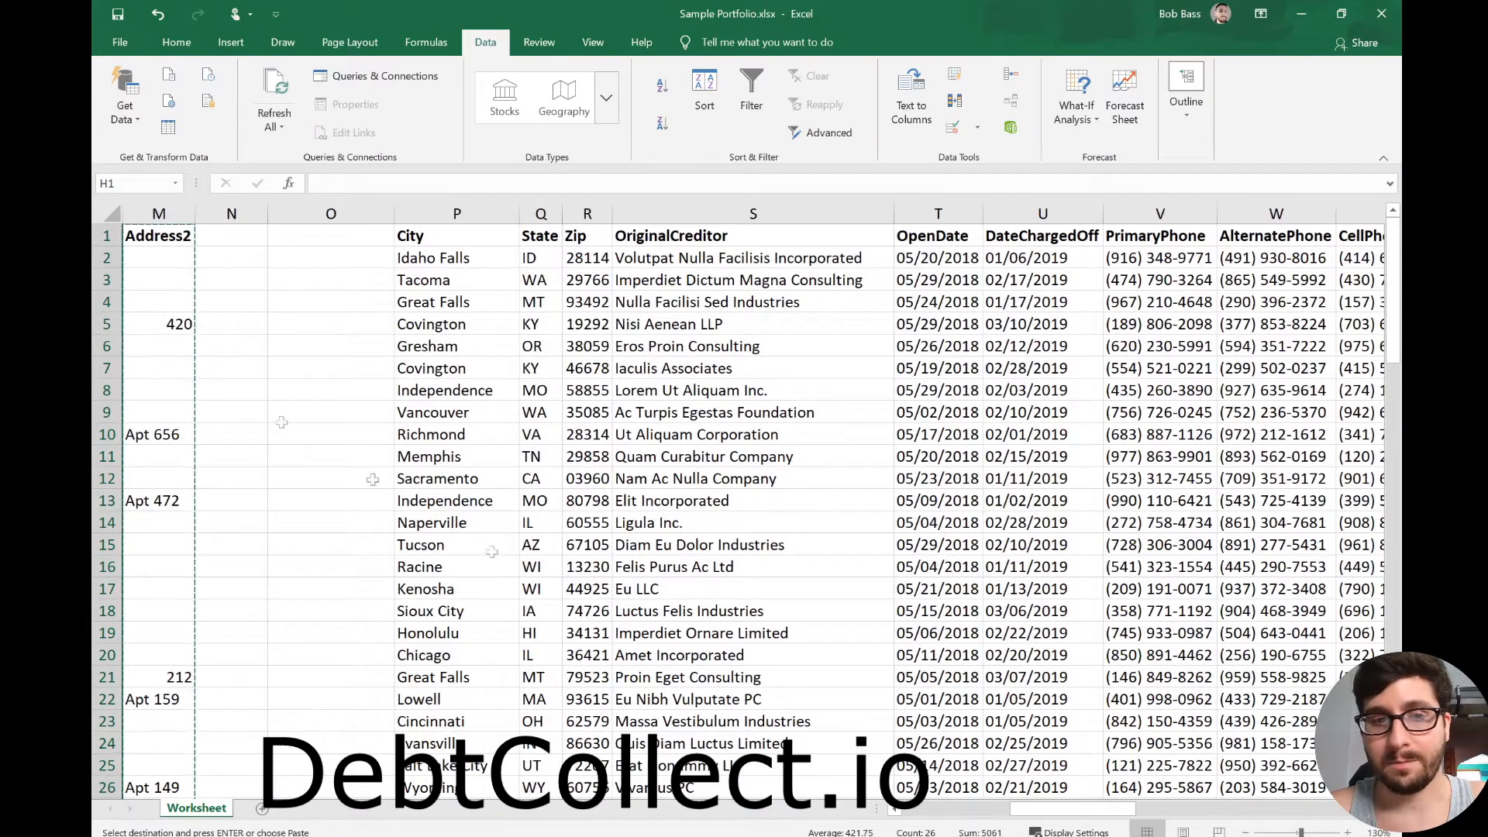
right_click(171, 213)
left_click(226, 233)
left_click_drag(1063, 810, 990, 815)
left_click(590, 213)
right_click(569, 217)
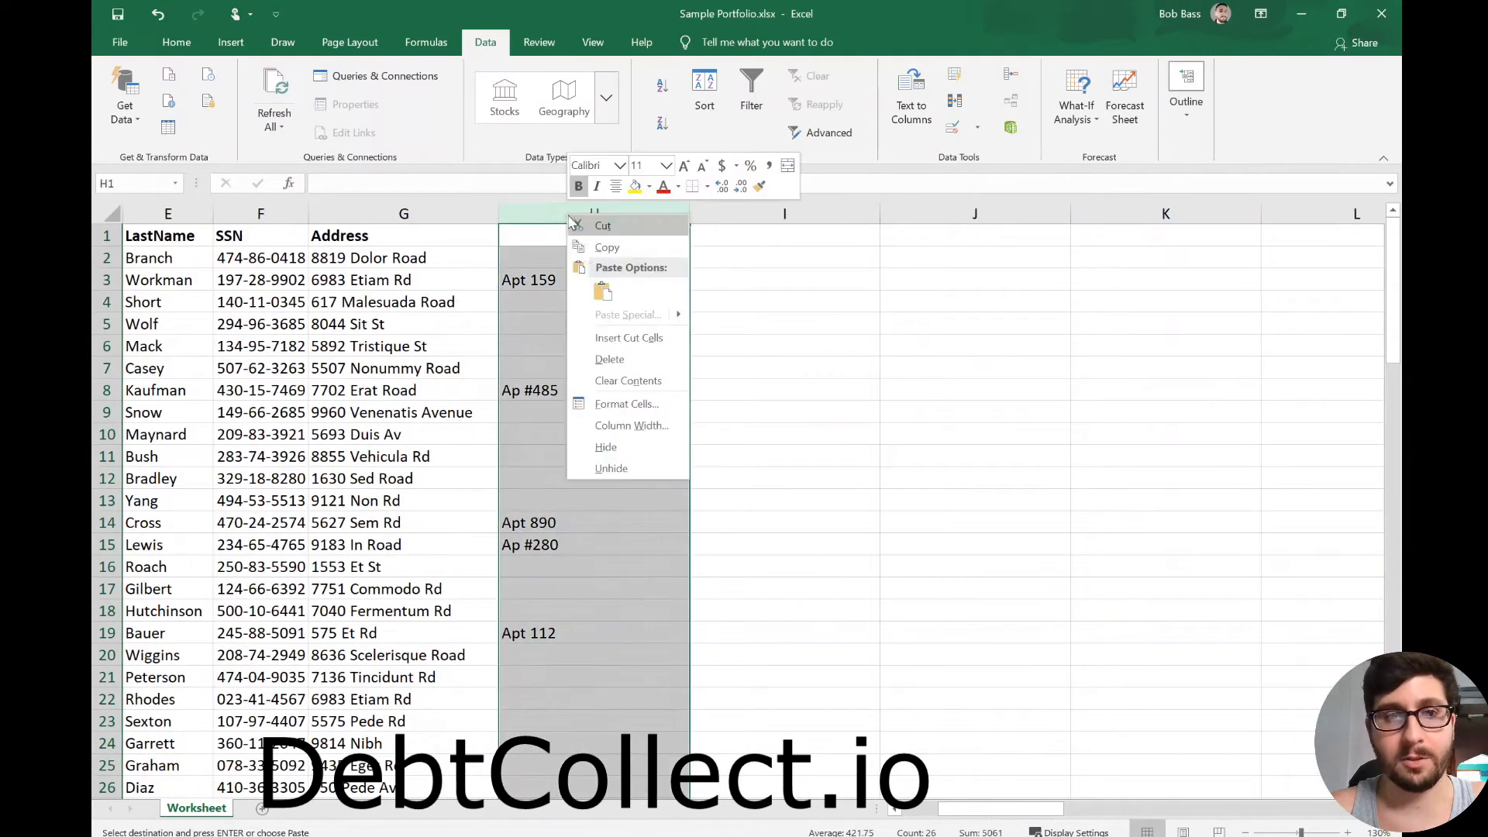
left_click(637, 335)
left_click(740, 322)
- Move the Address2 column and the adjacent unit-details column together to the end of the data, after CurrentBalance, and select both
left_click_drag(543, 214, 612, 210)
right_click(625, 220)
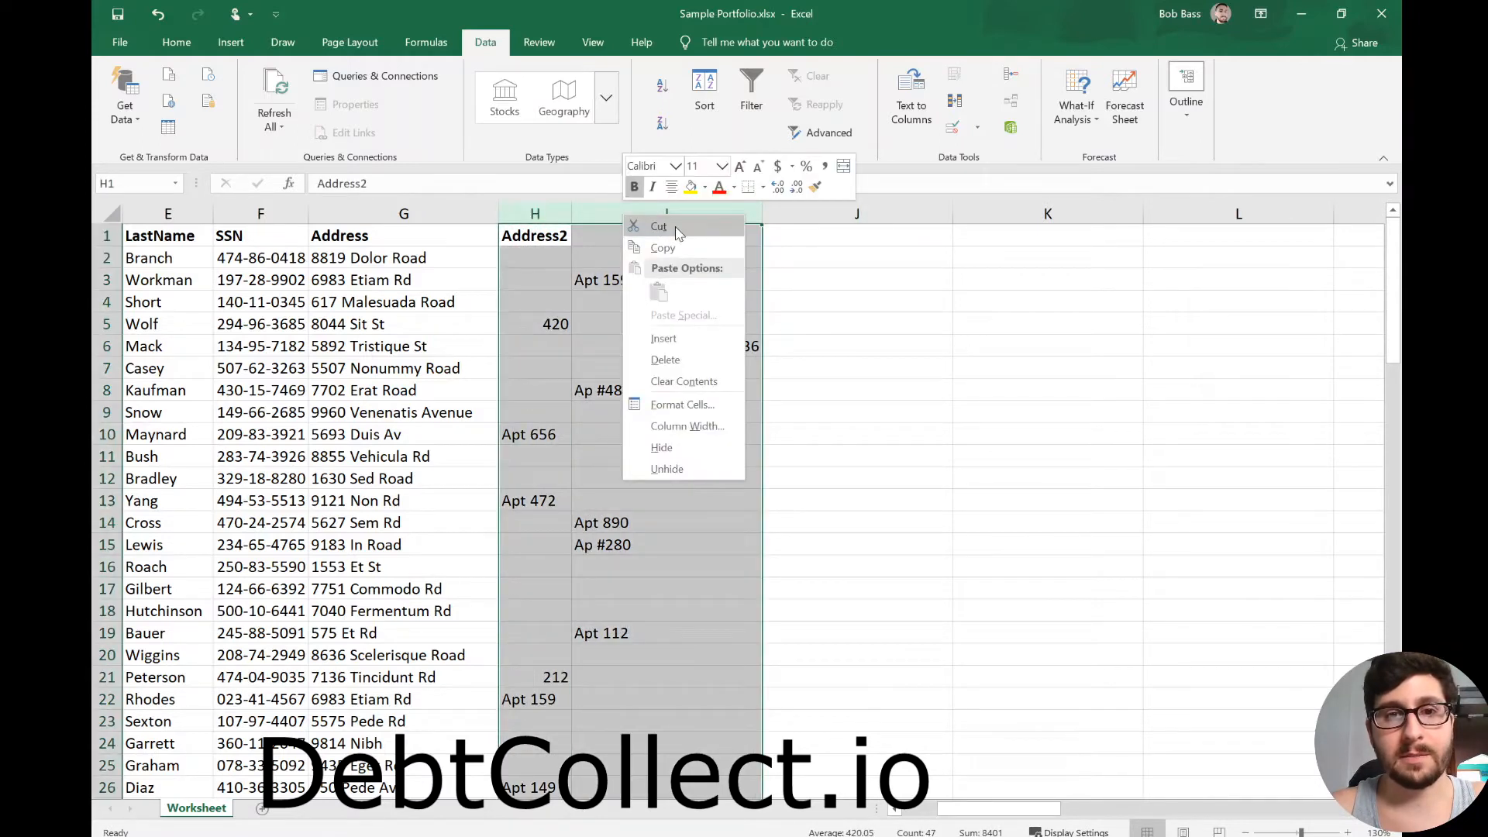
left_click(659, 226)
left_click_drag(996, 808, 1238, 800)
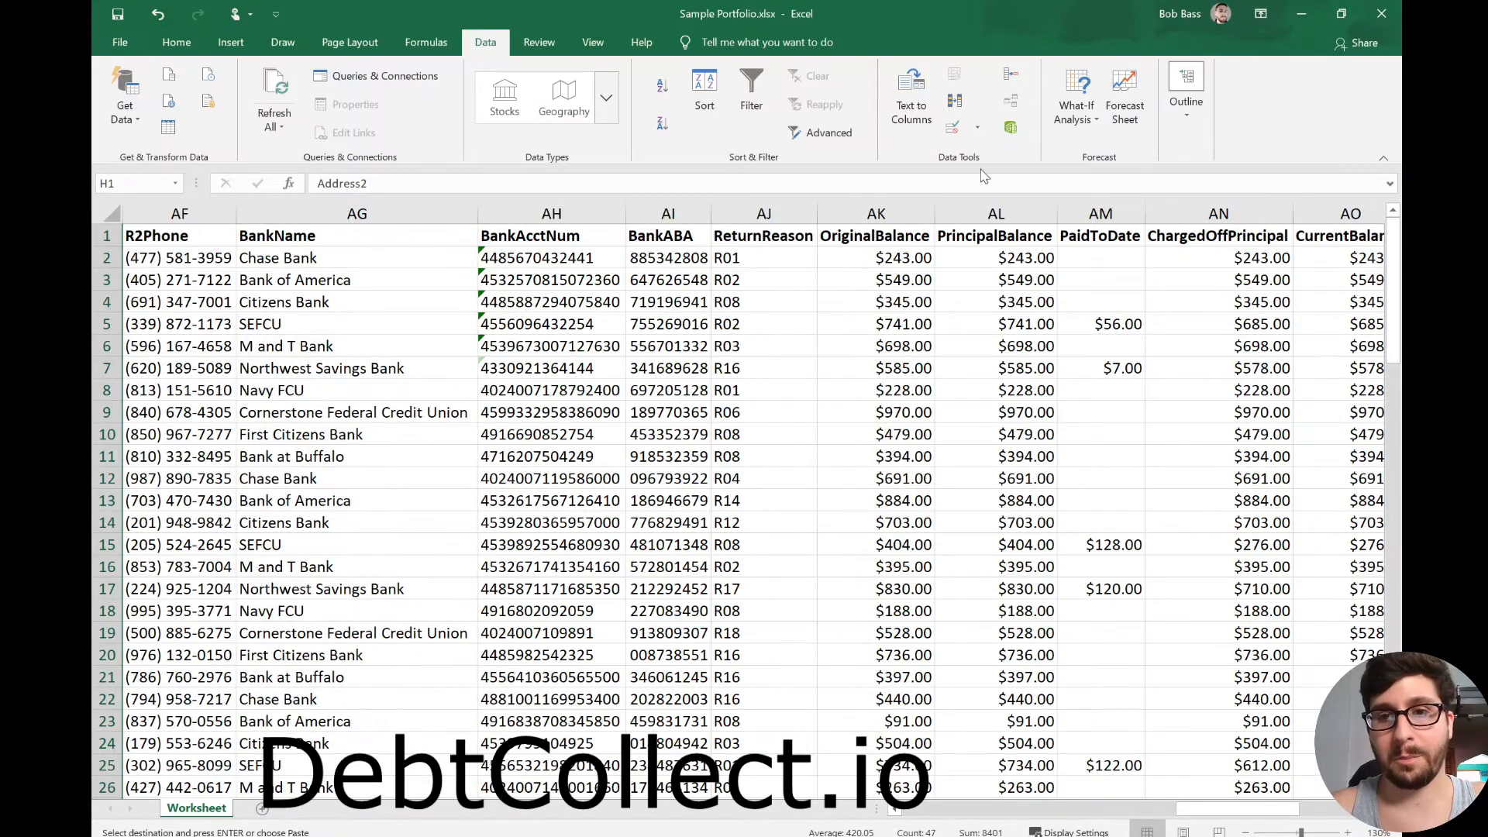
left_click(989, 237)
scroll(980, 212, "right", 1)
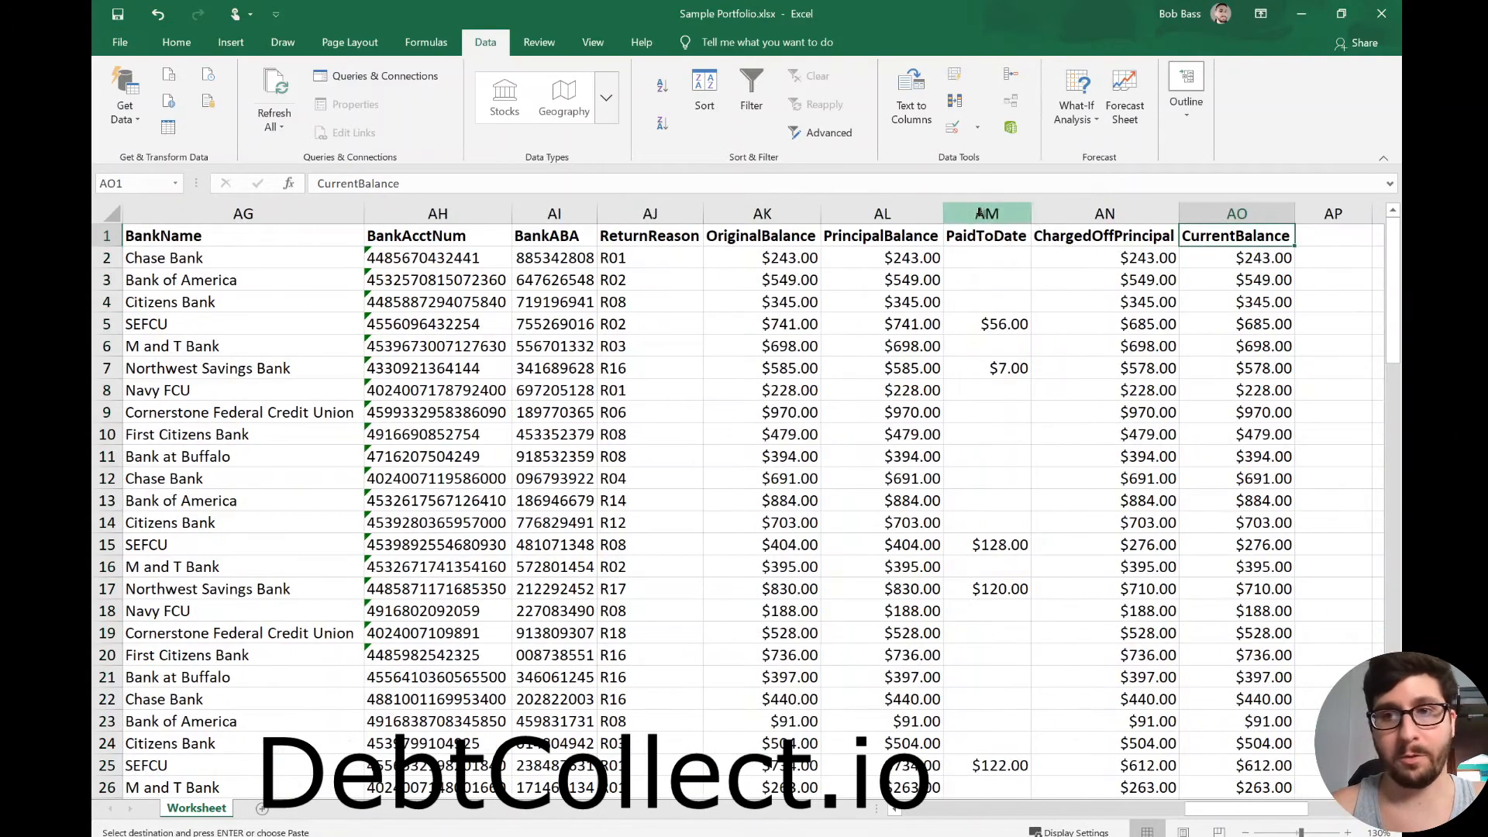
right_click(1337, 225)
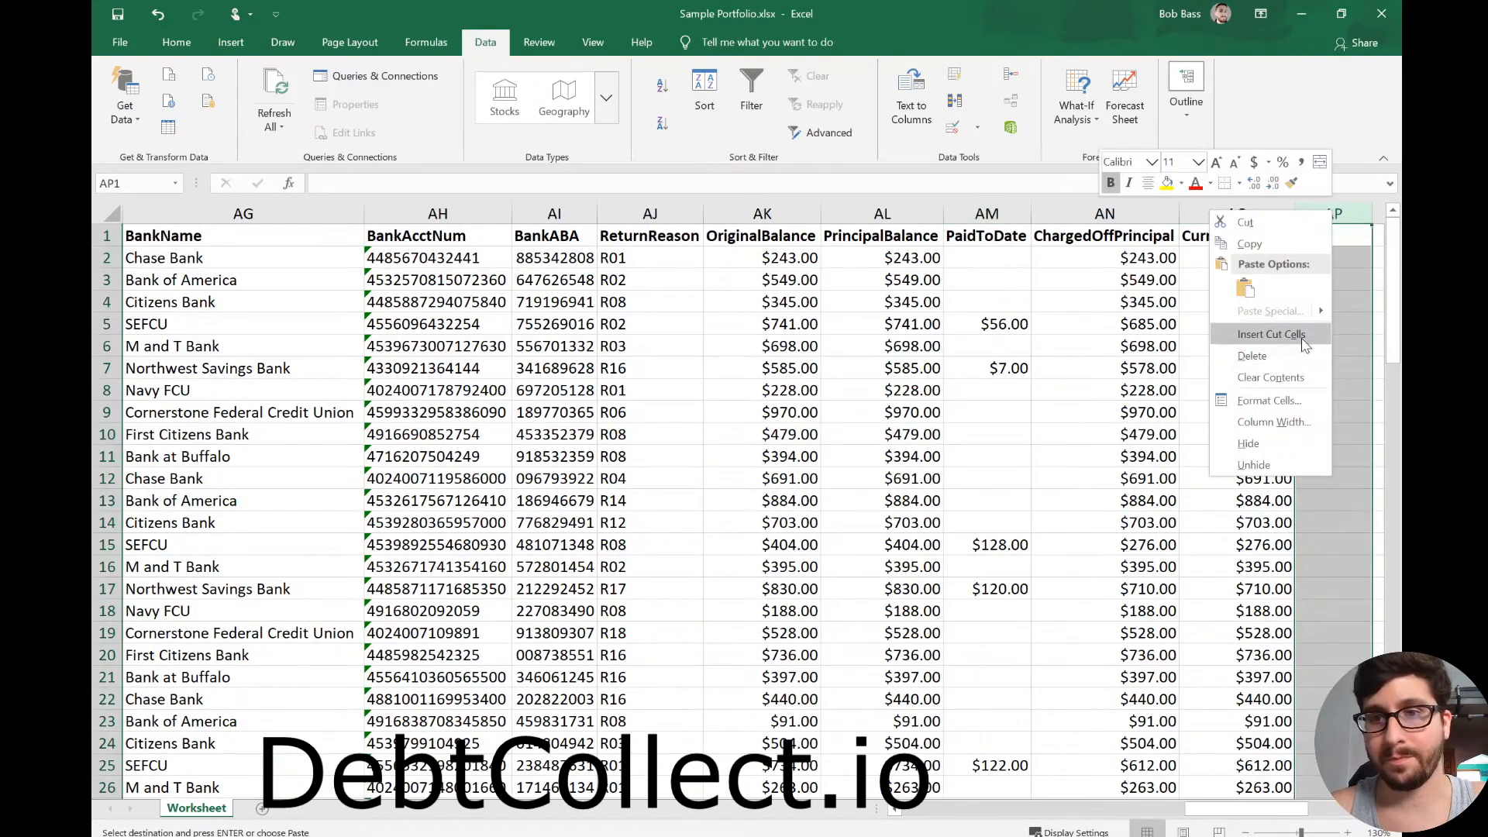
left_click(1275, 334)
left_click(1073, 324)
left_click_drag(942, 213, 1074, 213)
right_click(1067, 250)
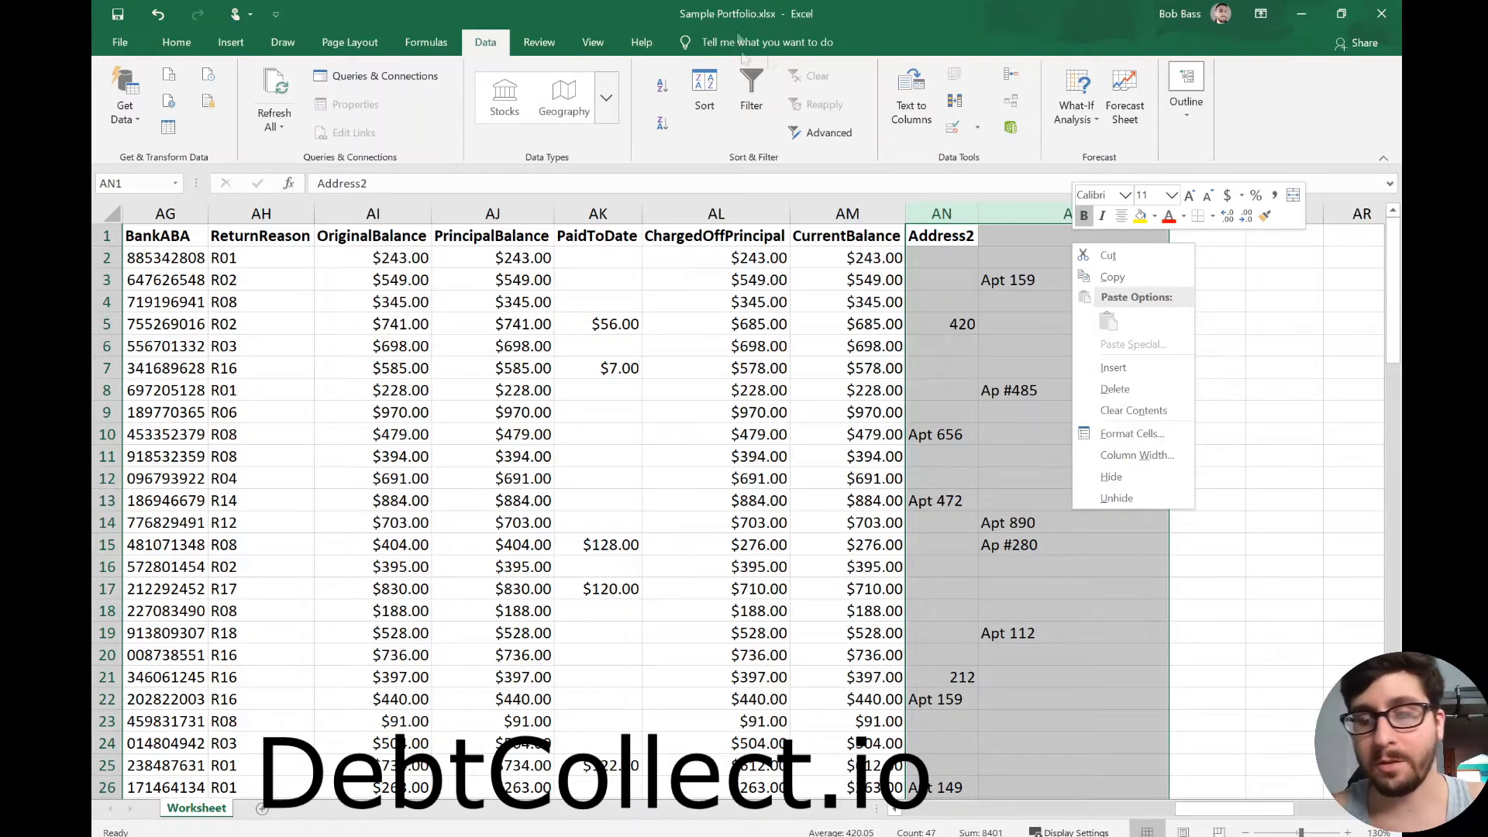
key("Escape")
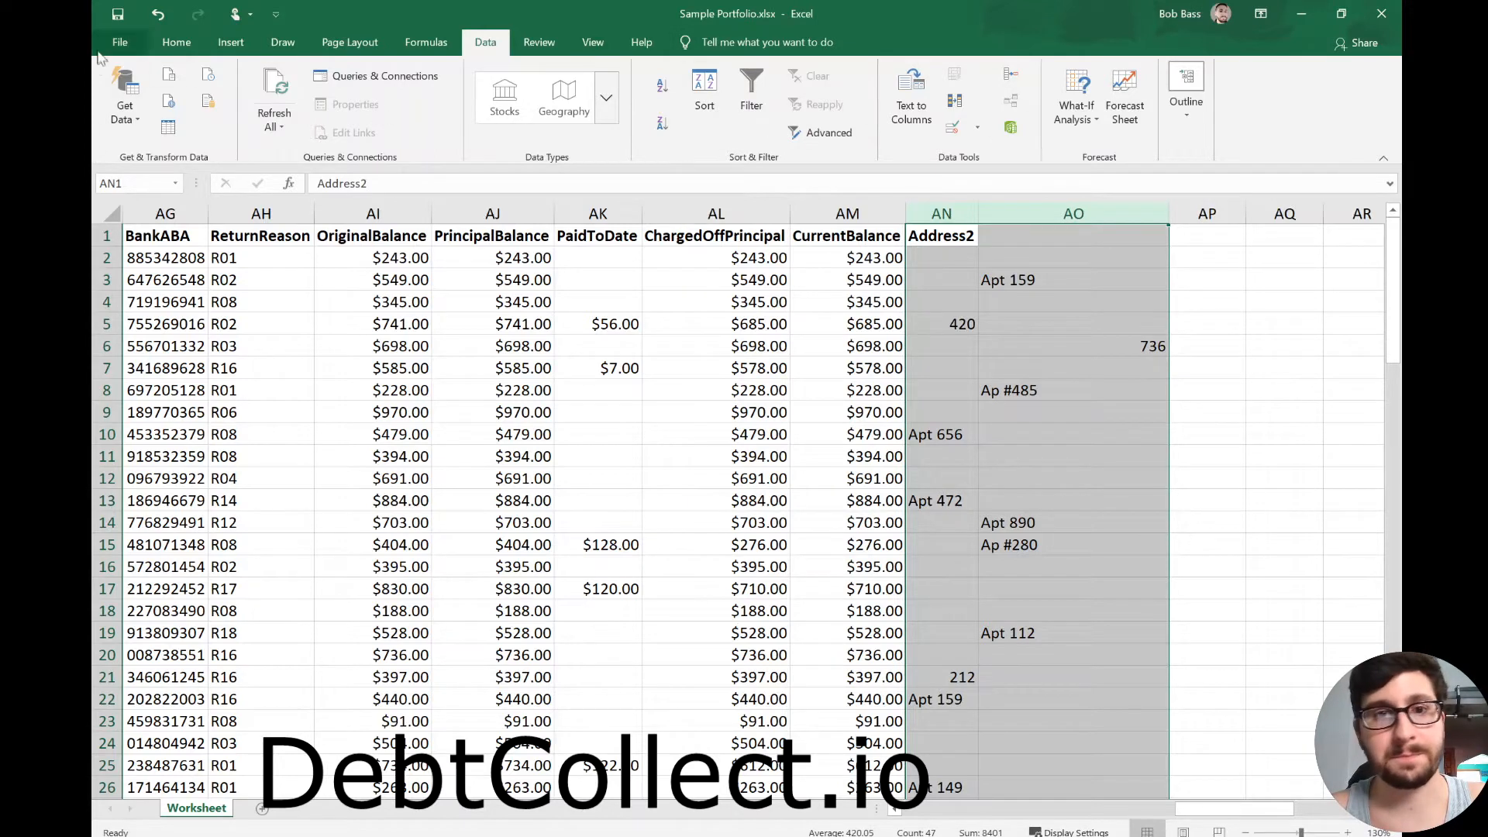
- Select all blank cells within the Address2 column AN and the adjacent unit-details column AO
left_click(122, 42)
left_click(130, 47)
left_click(176, 42)
left_click(1332, 99)
left_click(1303, 225)
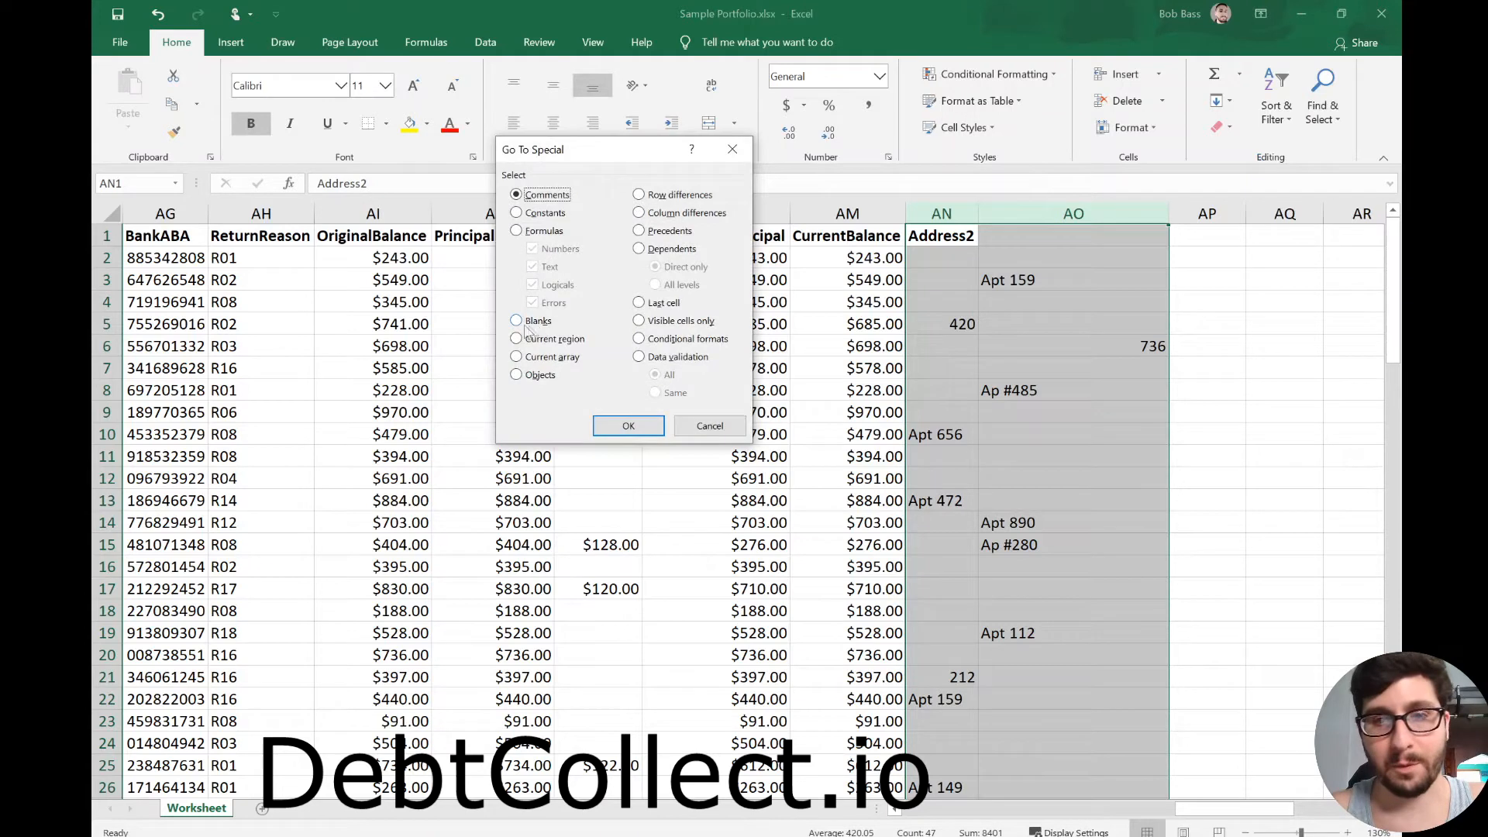
left_click(517, 321)
left_click(629, 426)
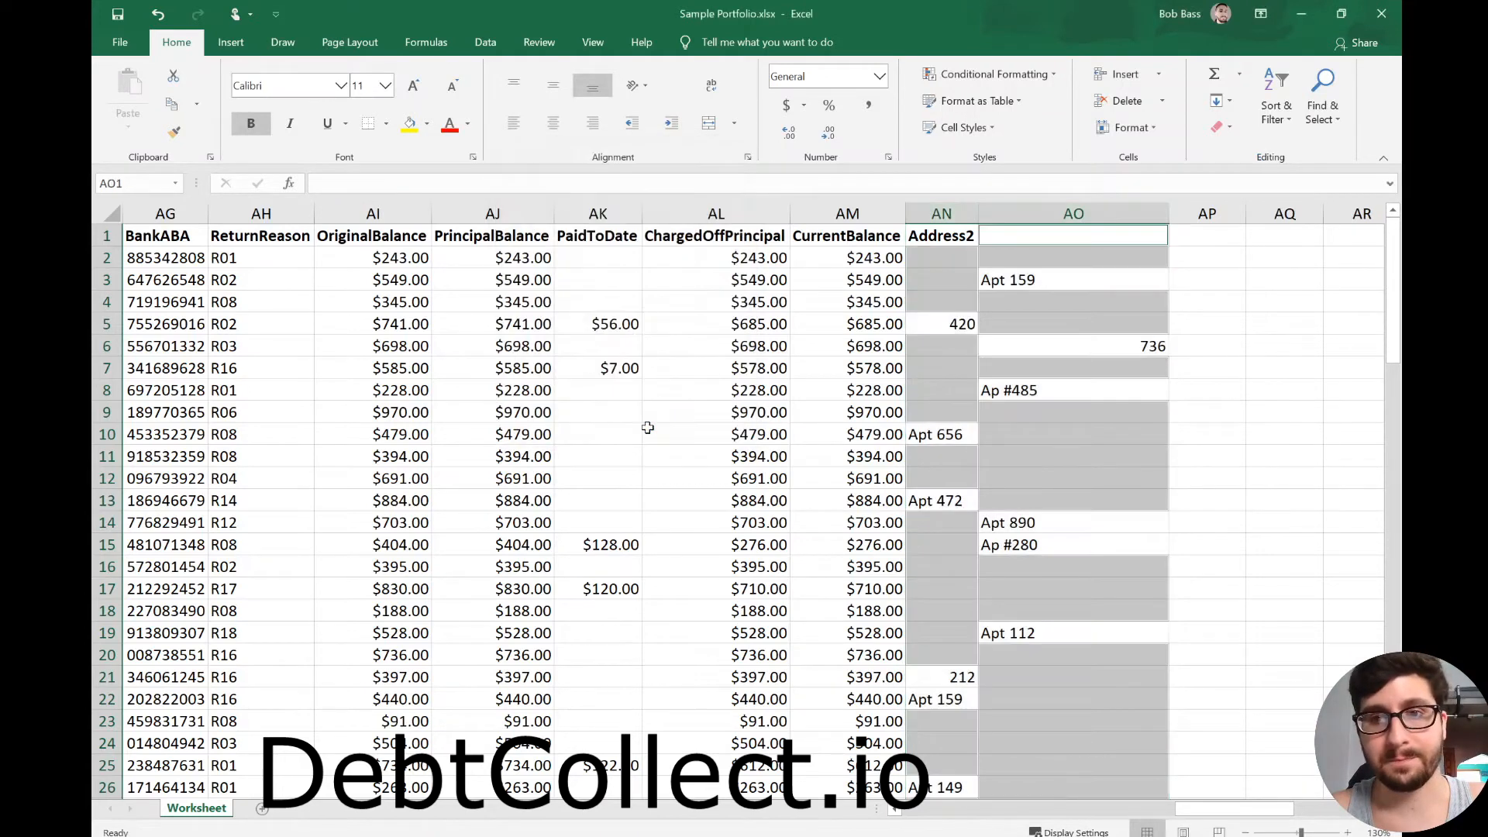
- Delete the selected blank cells and shift cells left so the unit details in AO merge into the Address2 column
right_click(946, 281)
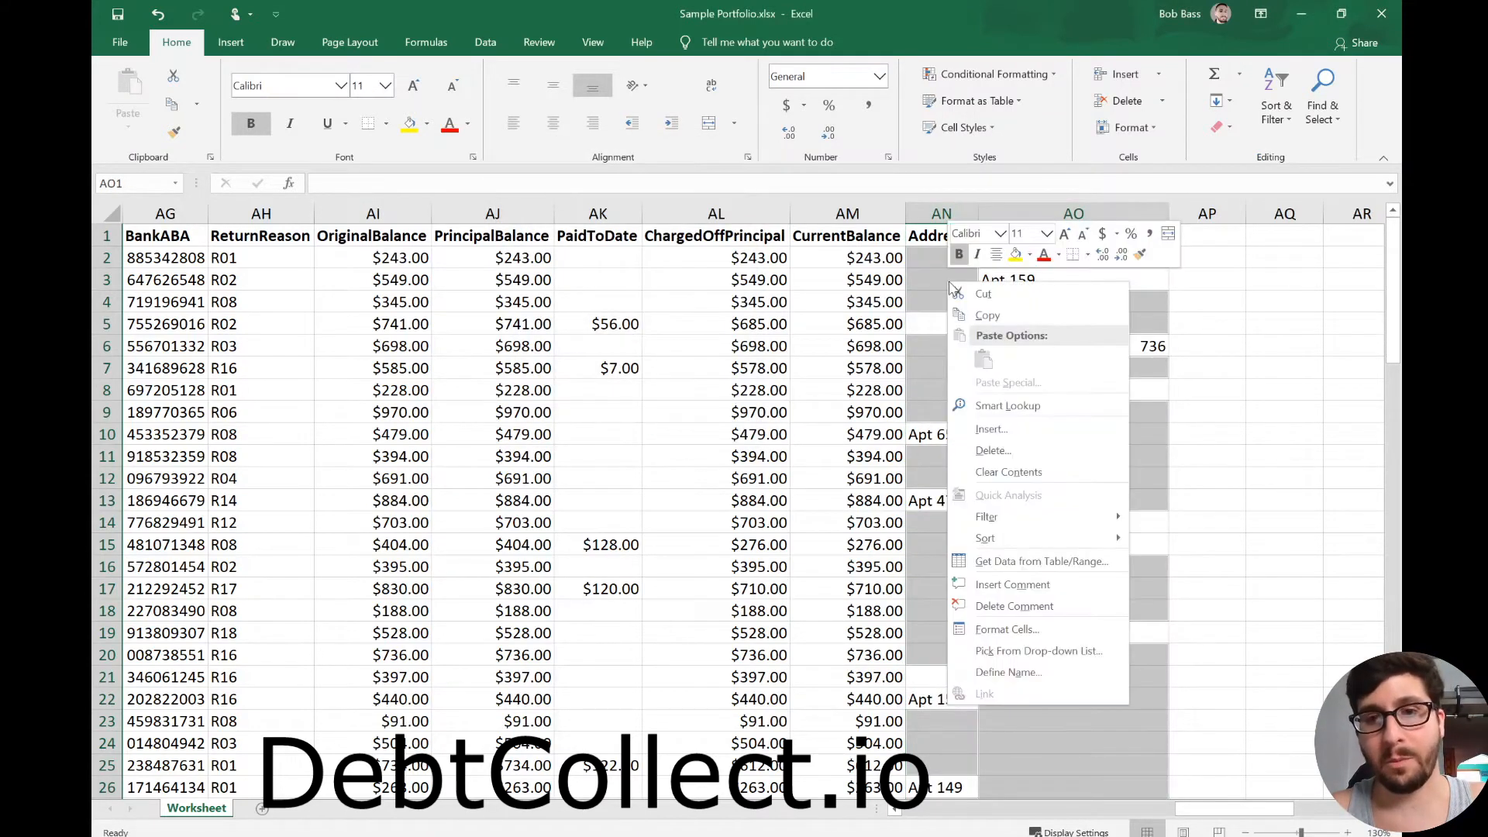
left_click(993, 451)
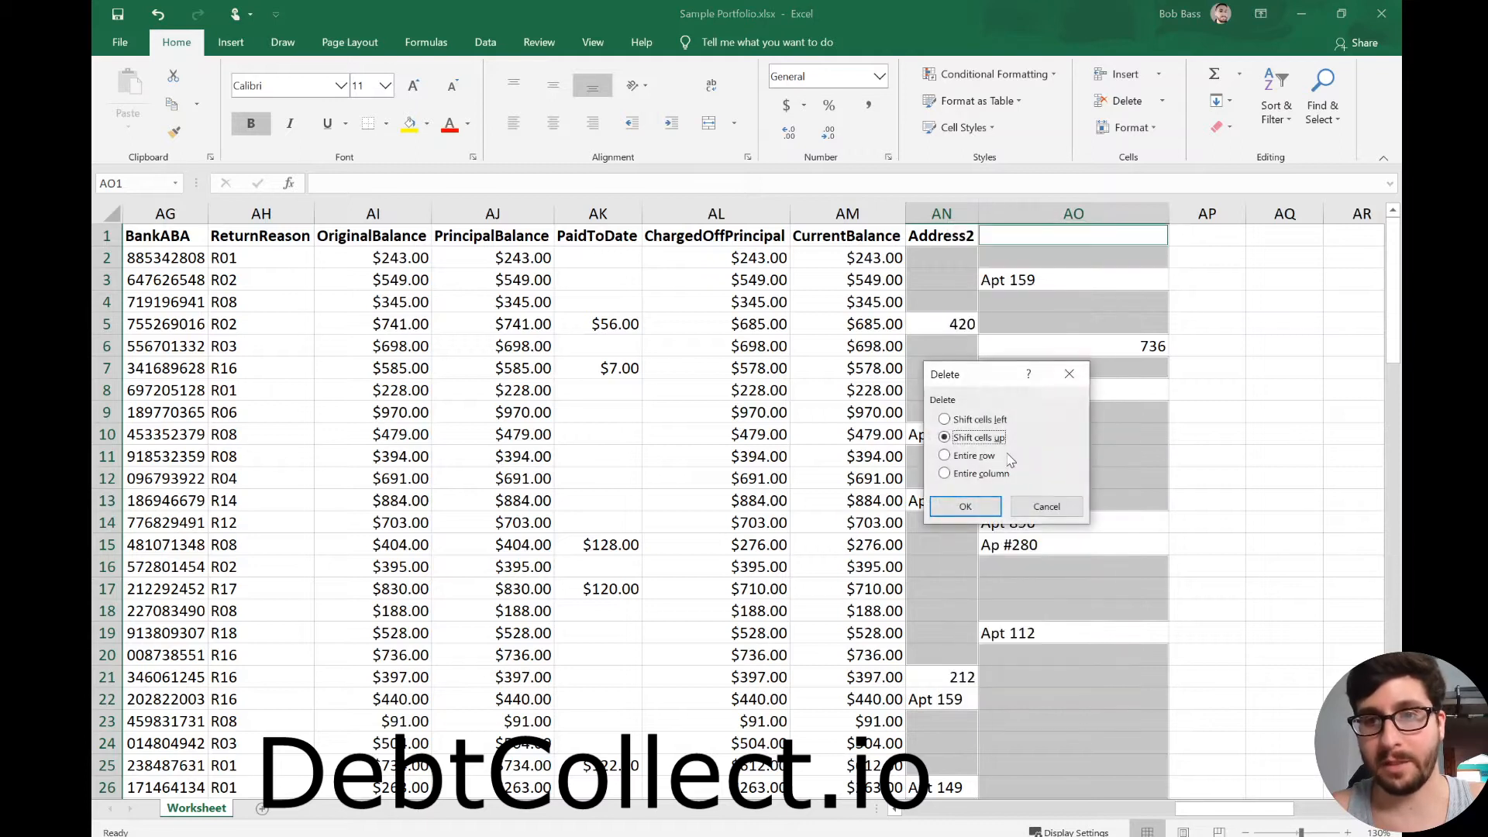
left_click(990, 420)
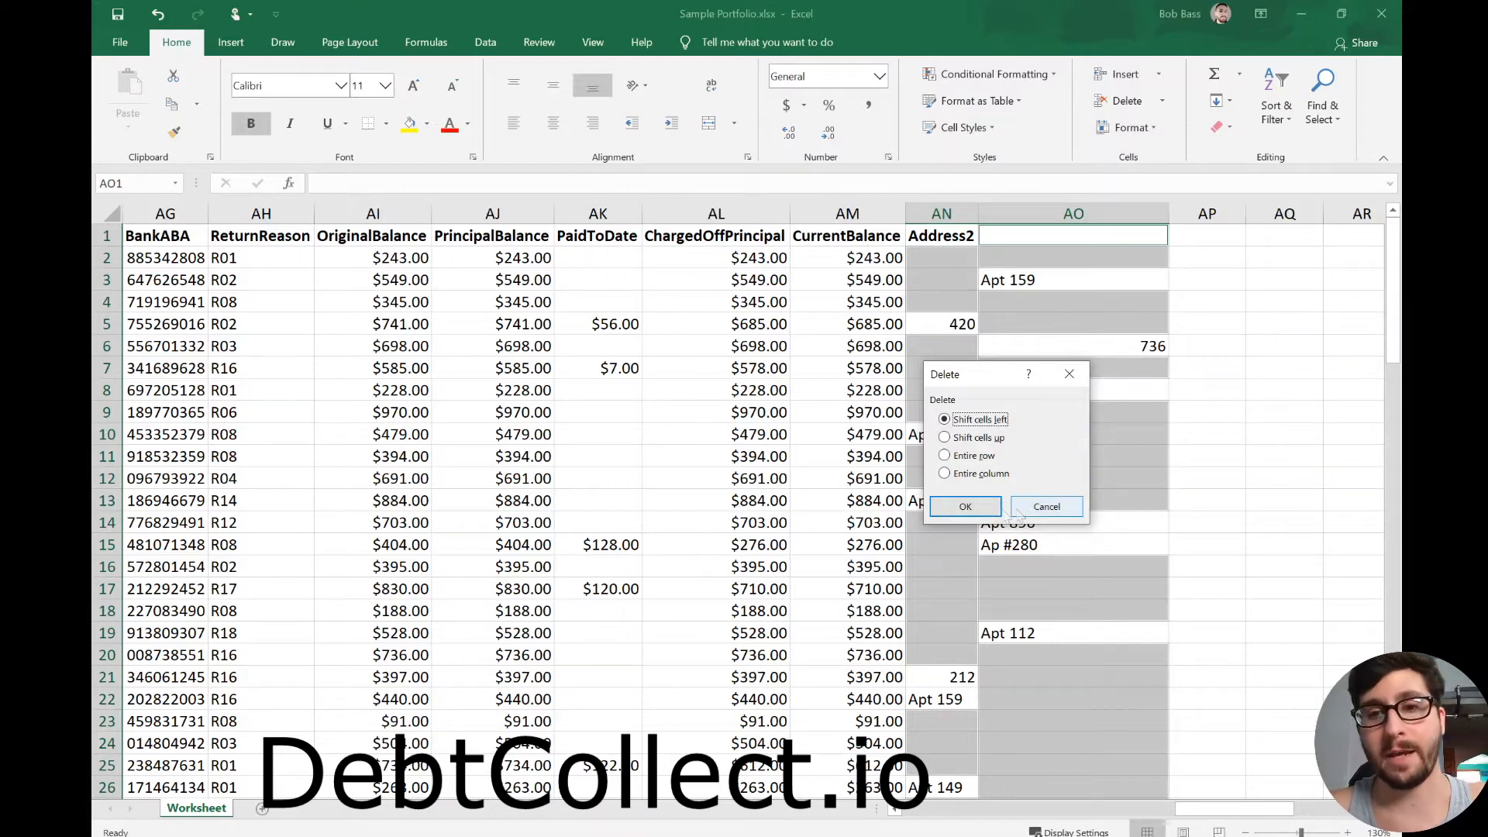
left_click(961, 507)
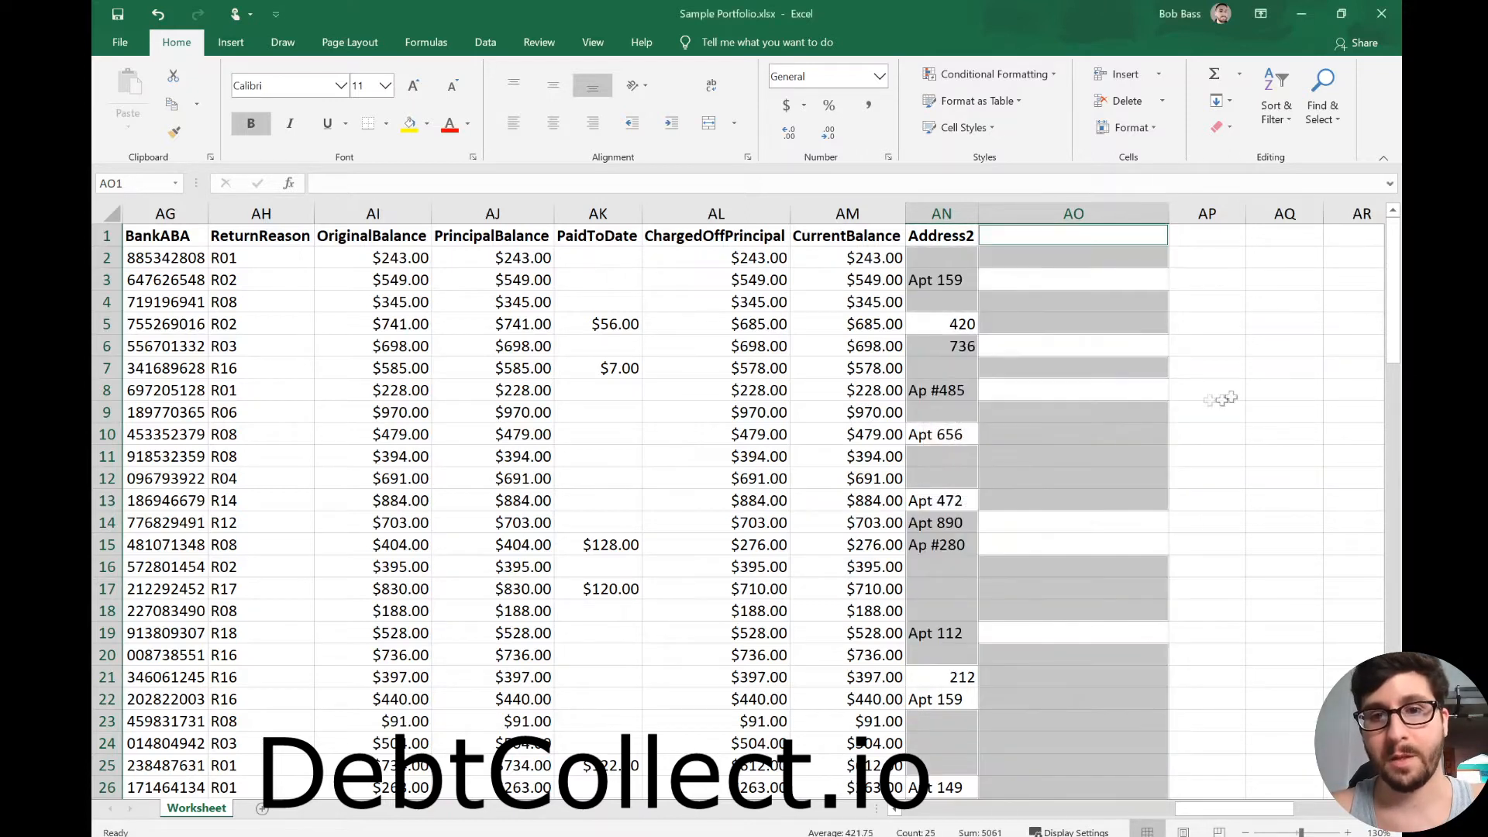
- Look through column AO for leftover unit details and clear the duplicate unit entry Apt 472 from AO32
left_click(1133, 361)
left_click(1073, 214)
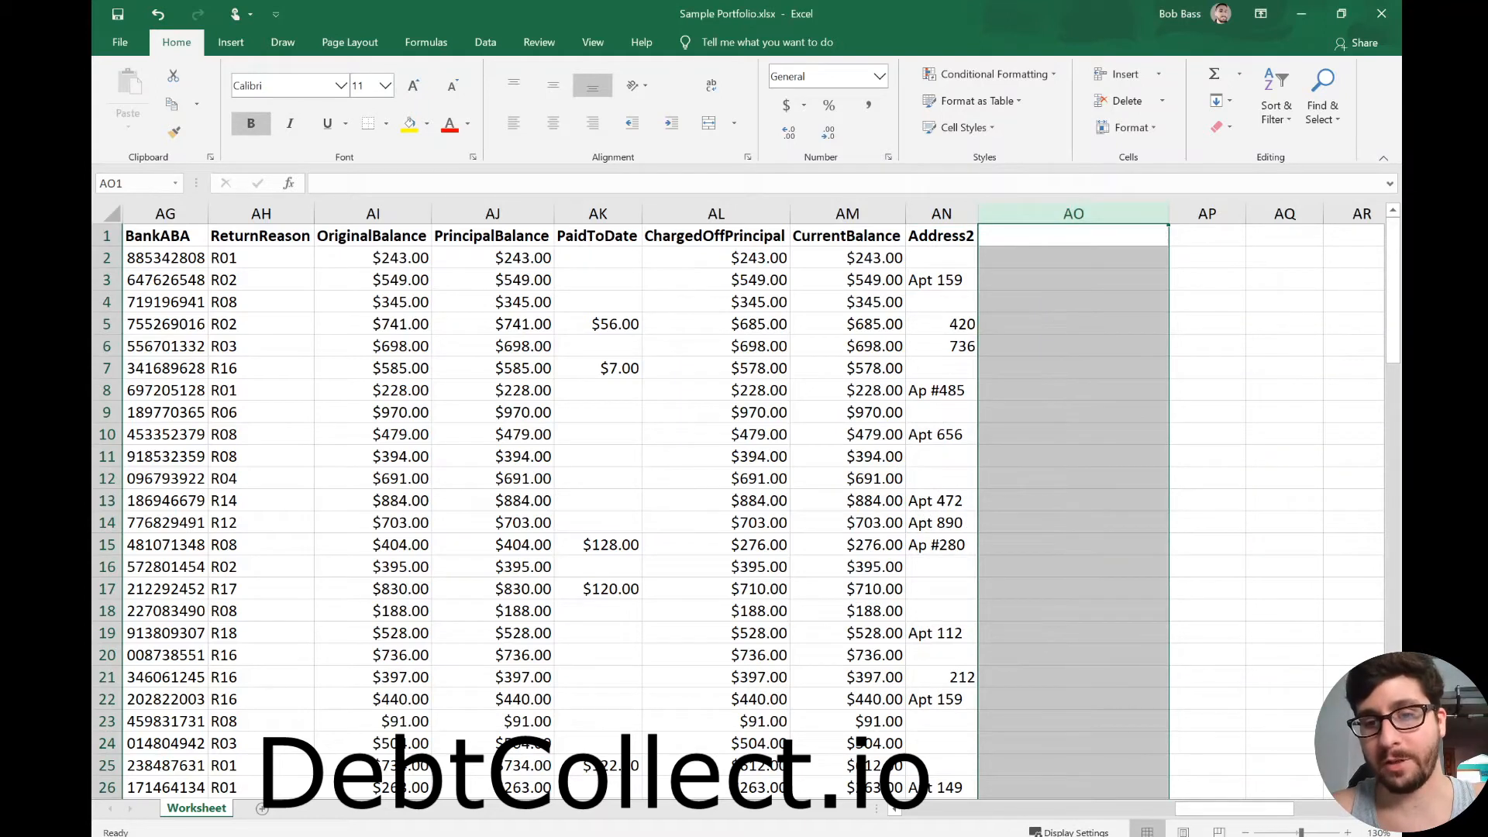
left_click_drag(1393, 327, 1392, 326)
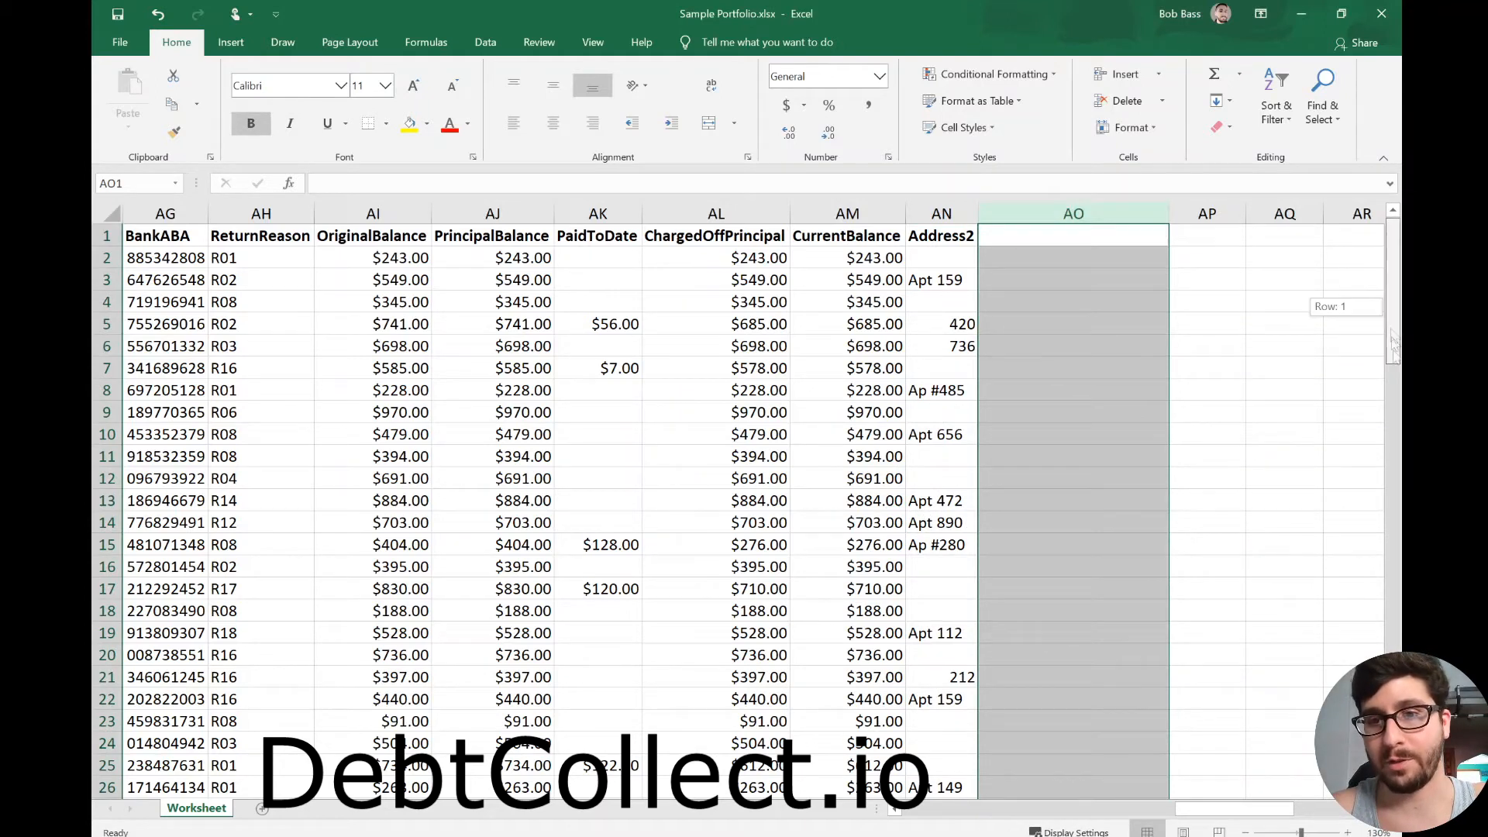
scroll(1258, 369, "down", 16)
scroll(1245, 370, "up", 9)
scroll(1247, 362, "up", 7)
scroll(1251, 358, "down", 6)
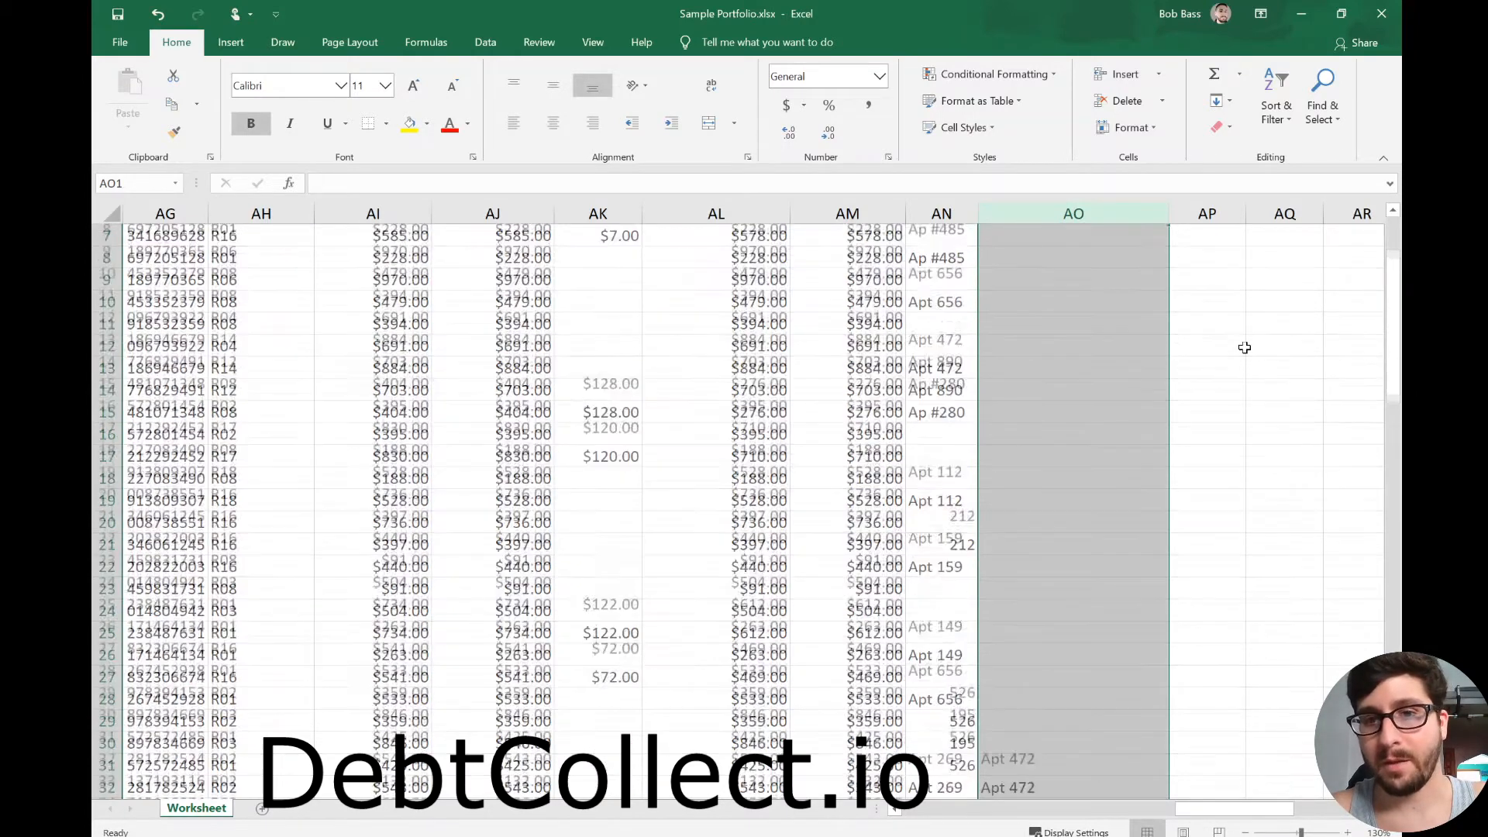
scroll(1237, 367, "down", 3)
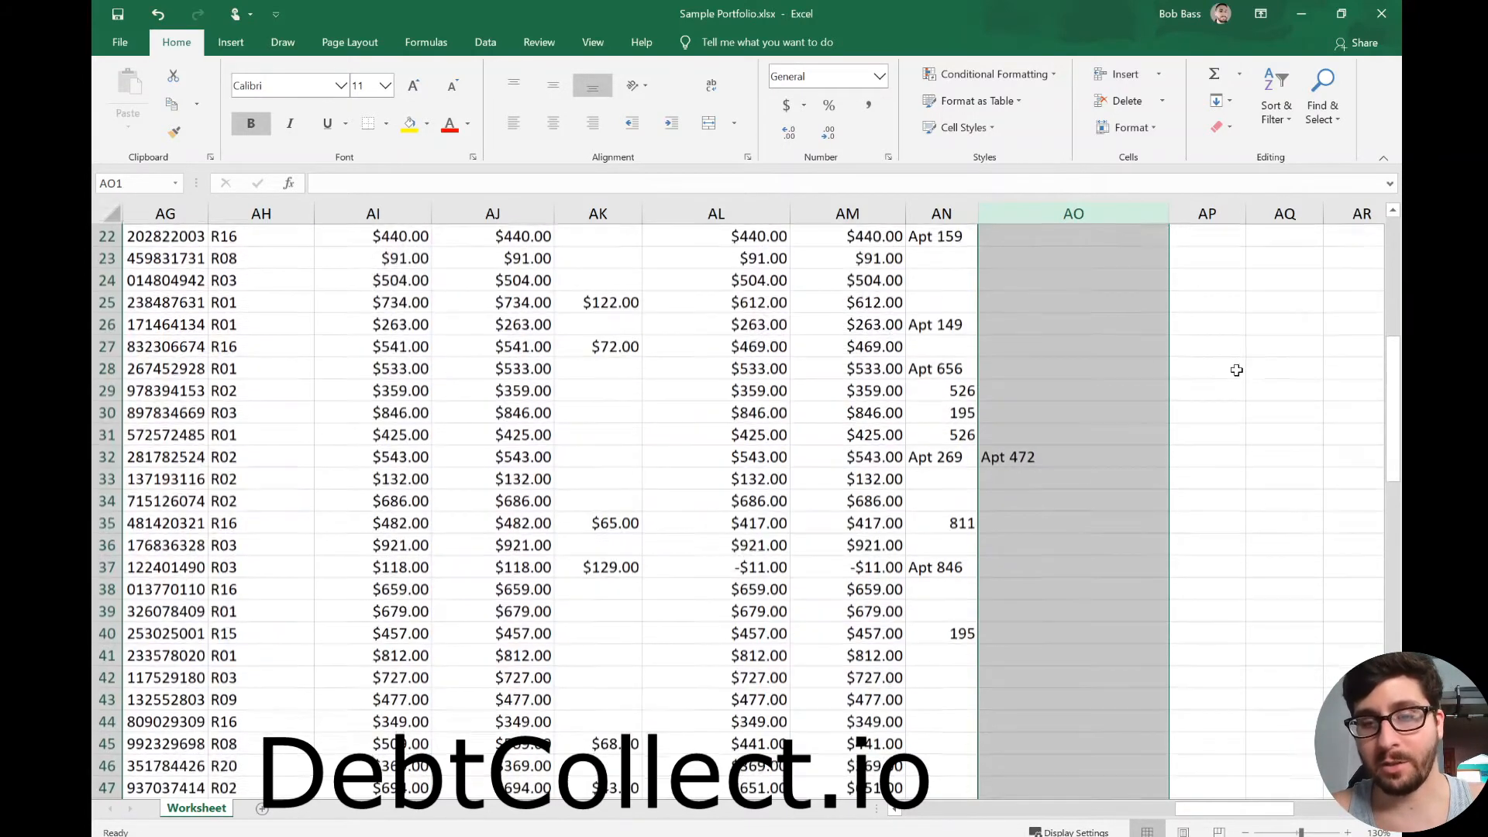
scroll(1236, 369, "up", 2)
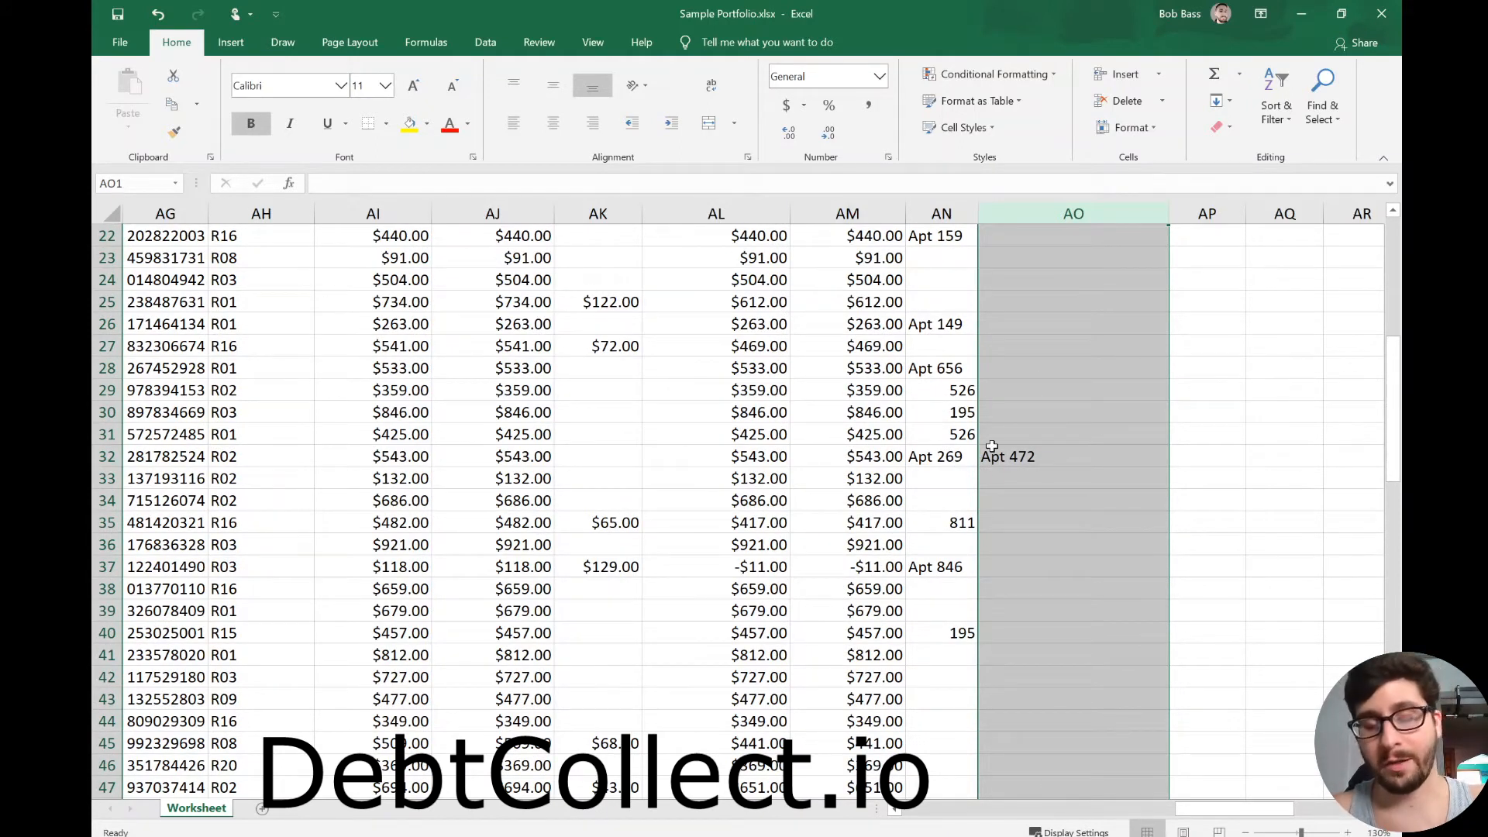
left_click(1047, 462)
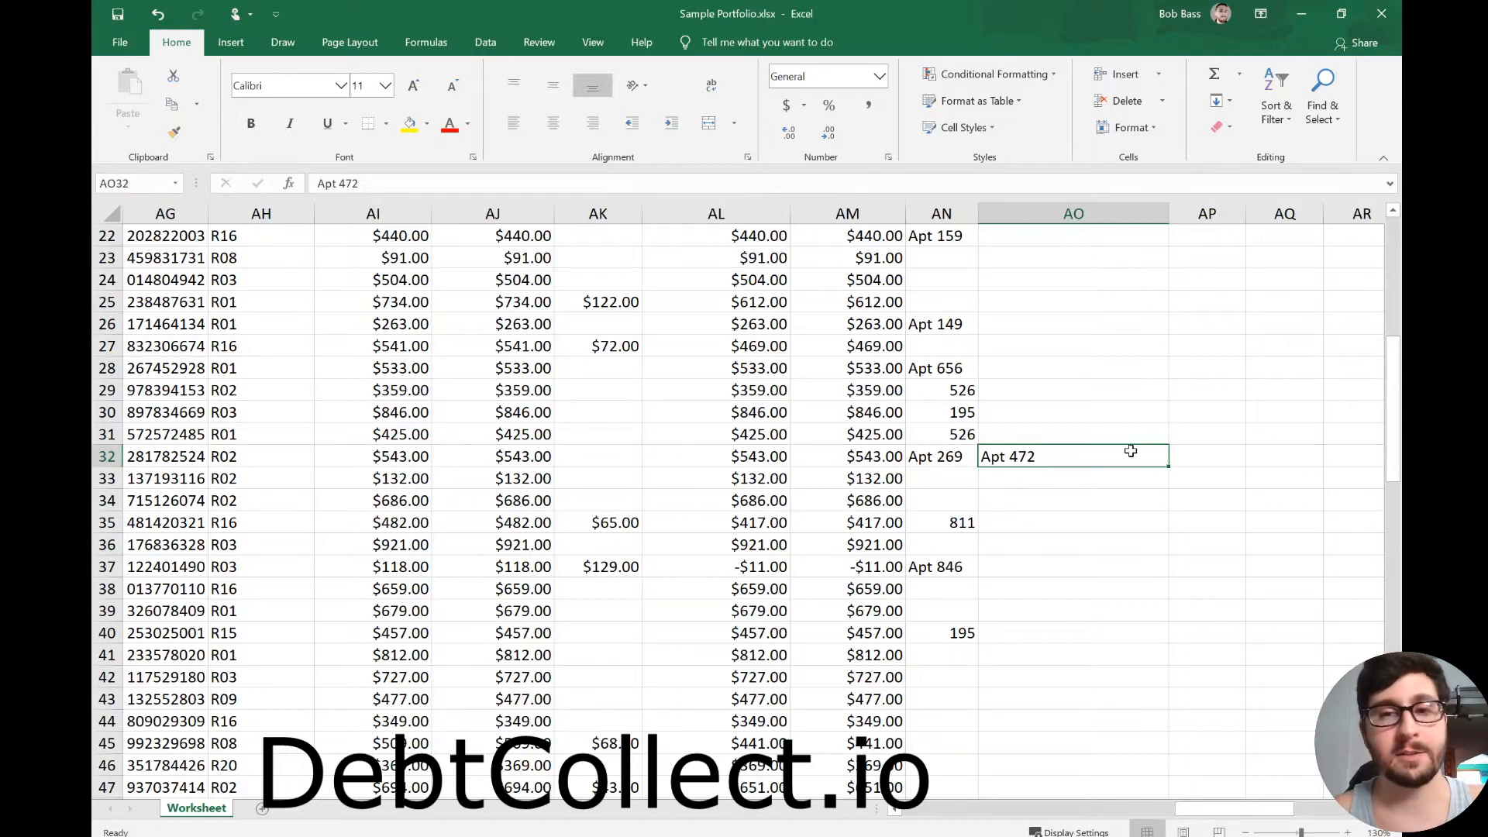
key("Delete")
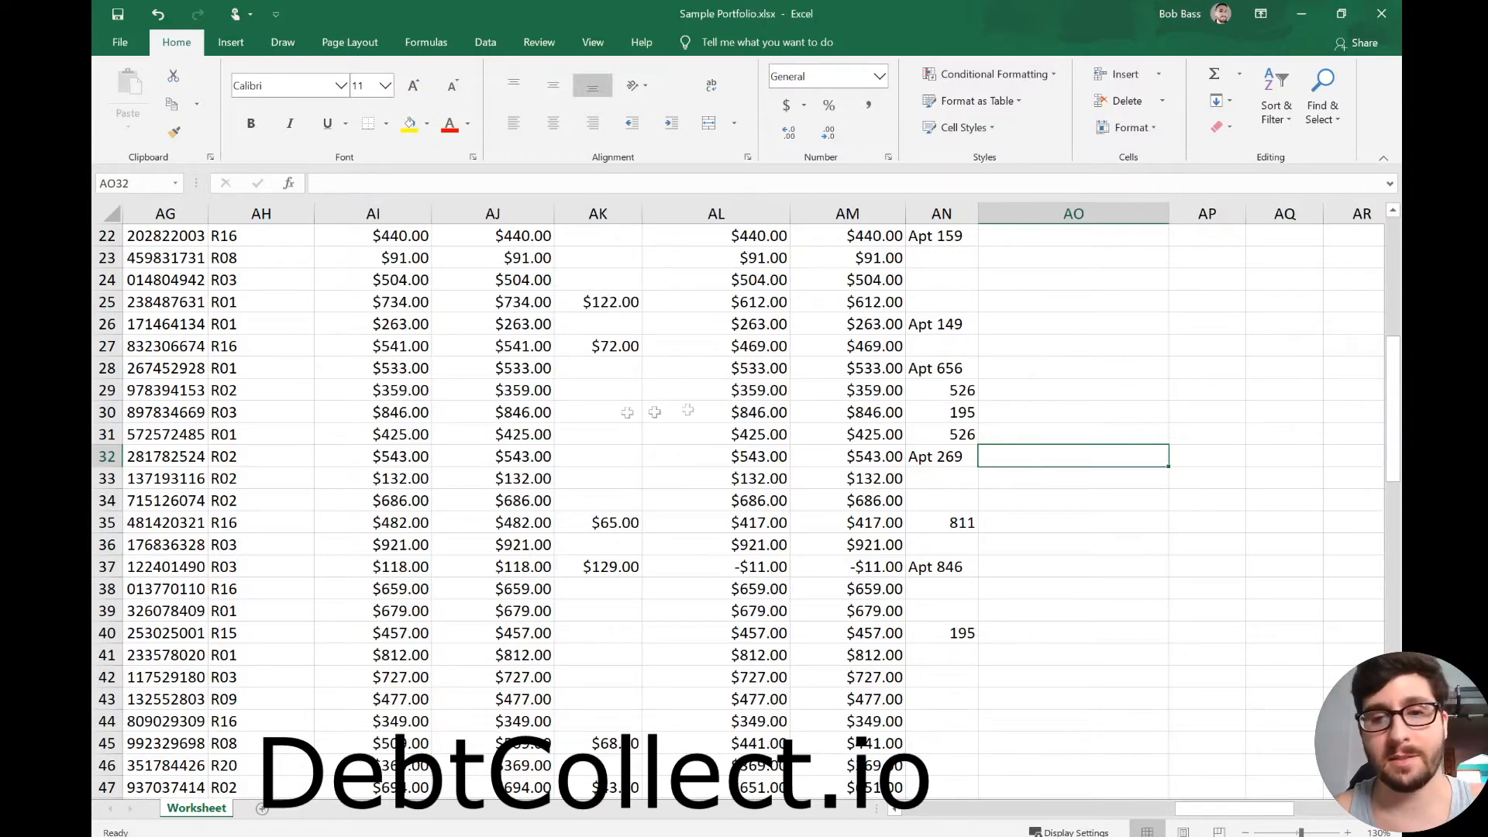
- Check the remaining rows of column AO, then move the merged Address2 column AN to column H, directly after Address
scroll(1146, 379, "down", 7)
scroll(1146, 379, "down", 17)
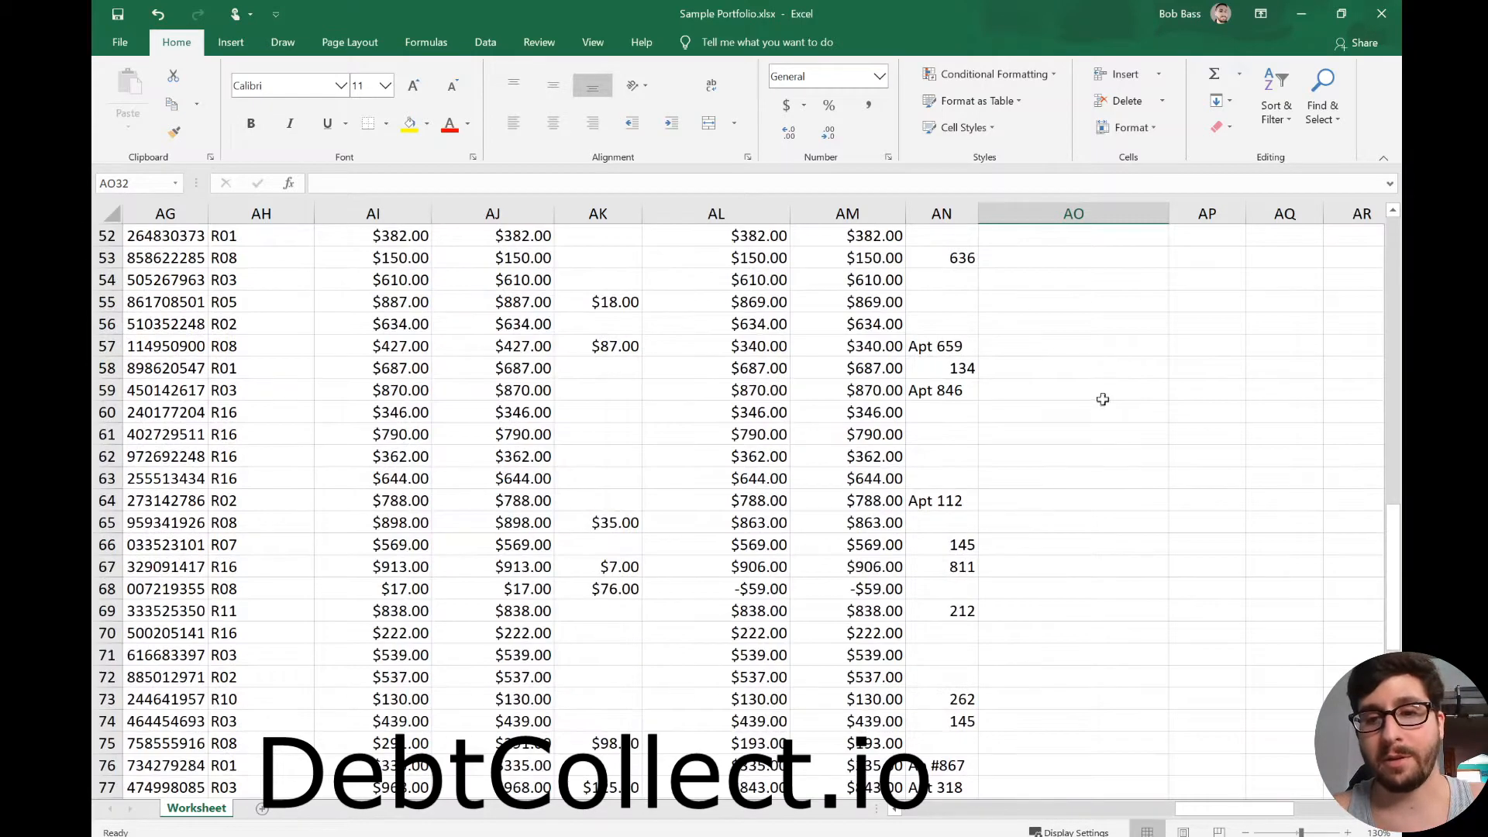
scroll(1101, 403, "up", 20)
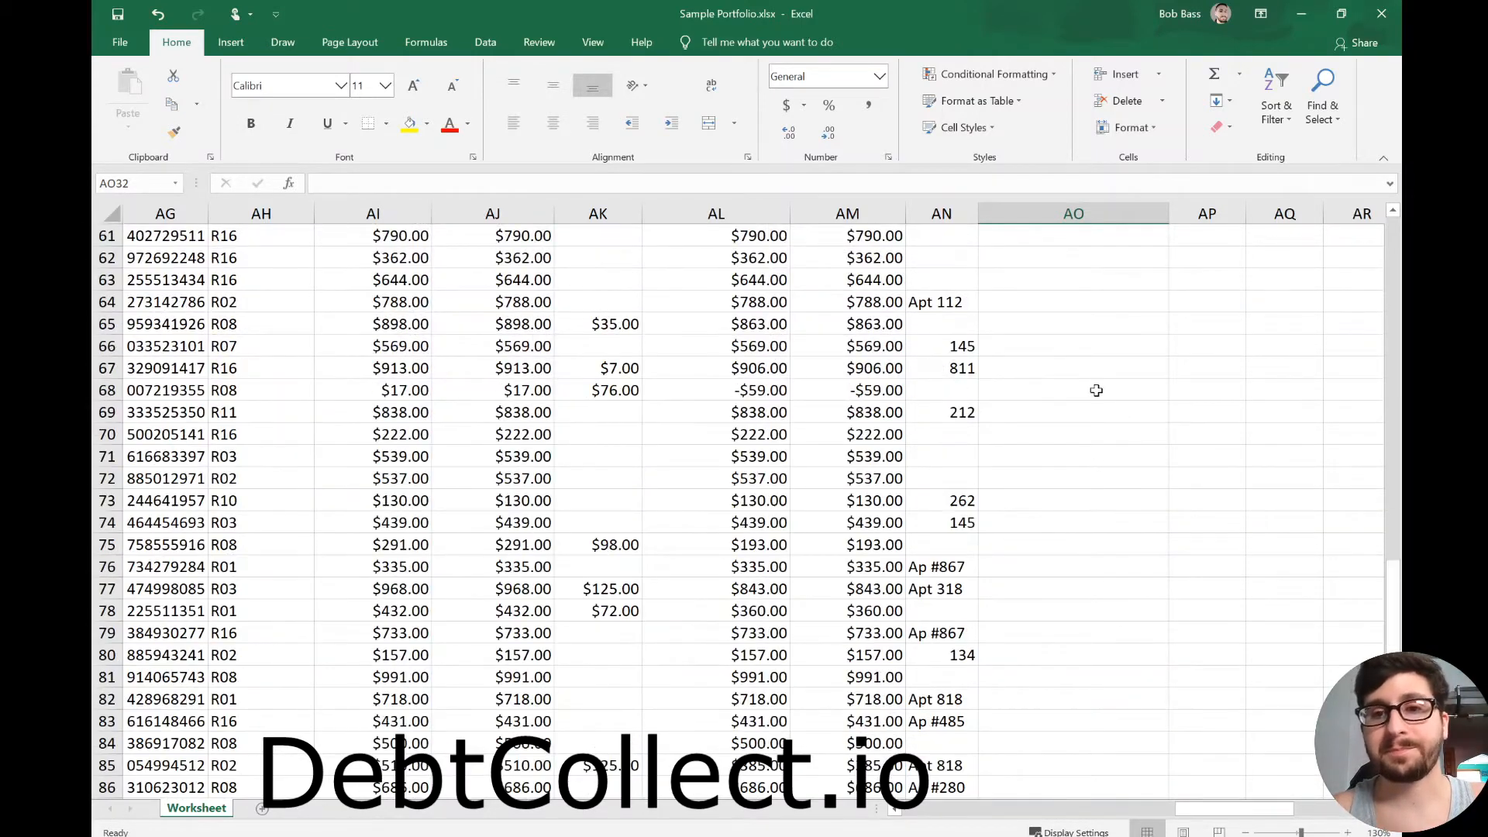
right_click(947, 214)
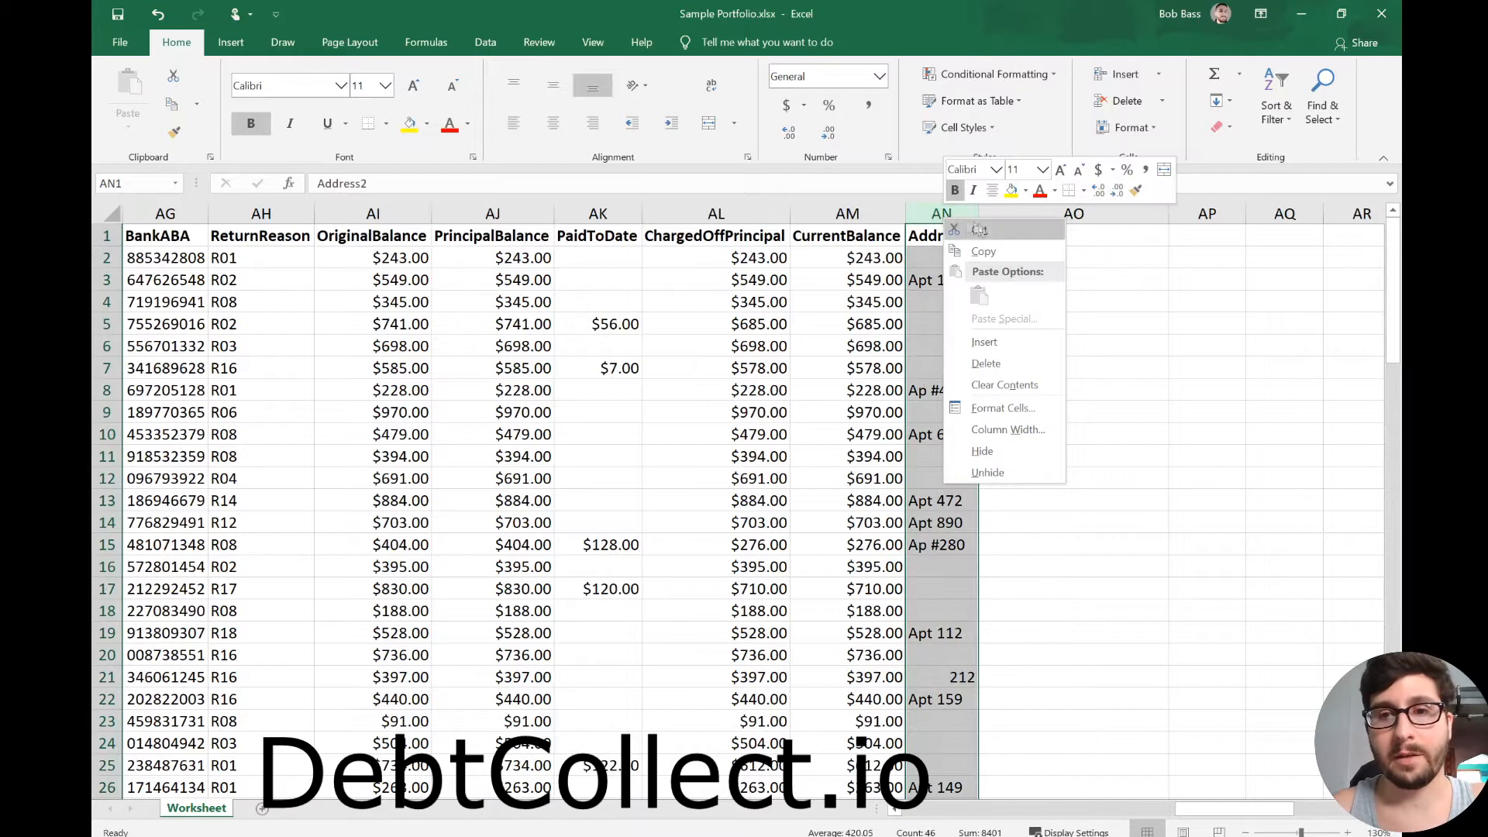
left_click(971, 247)
left_click_drag(1204, 809, 1213, 811)
left_click_drag(953, 798, 850, 800)
left_click(889, 214)
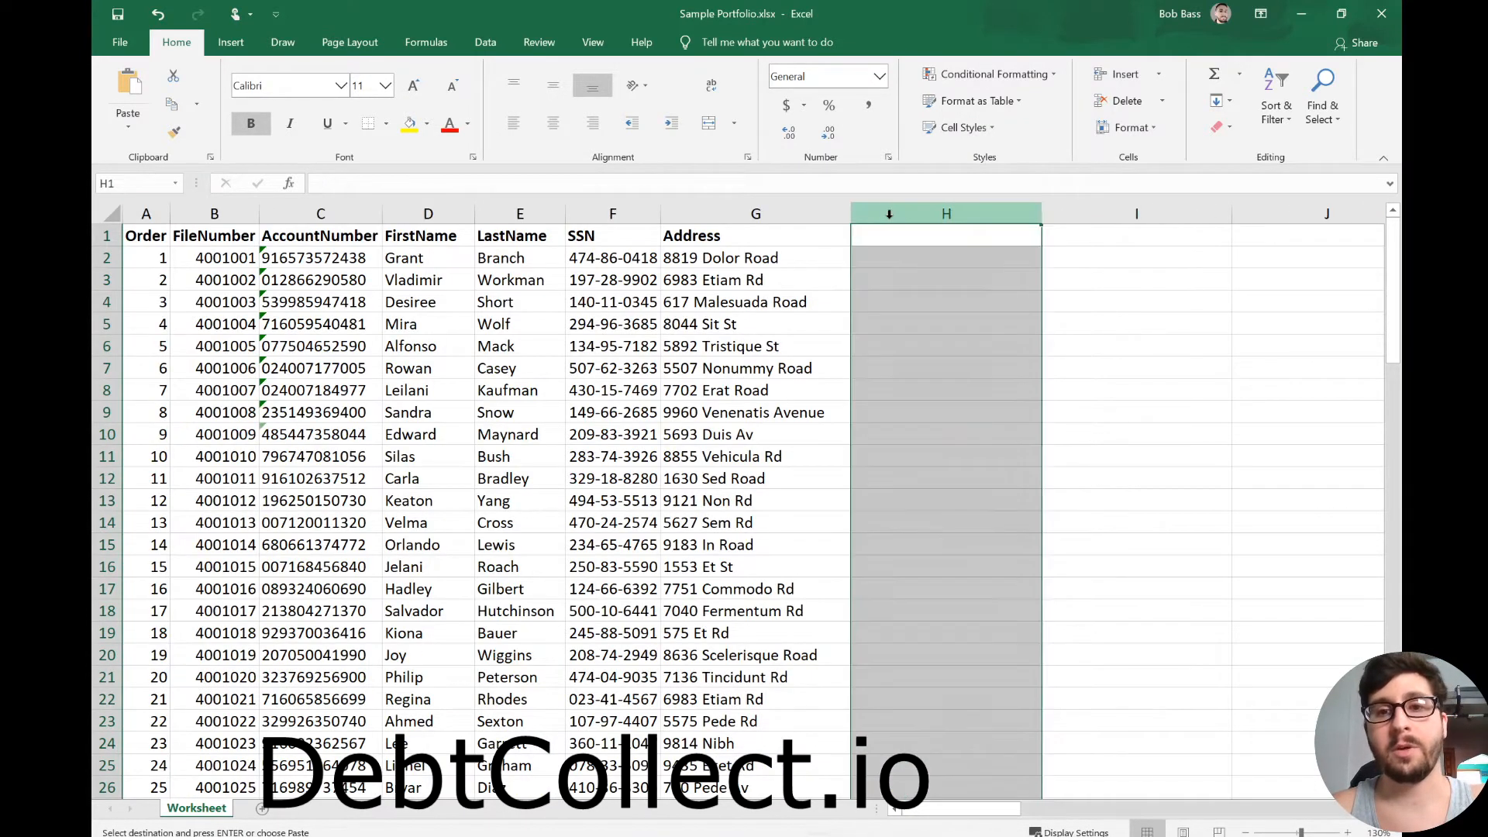
right_click(889, 217)
left_click(886, 332)
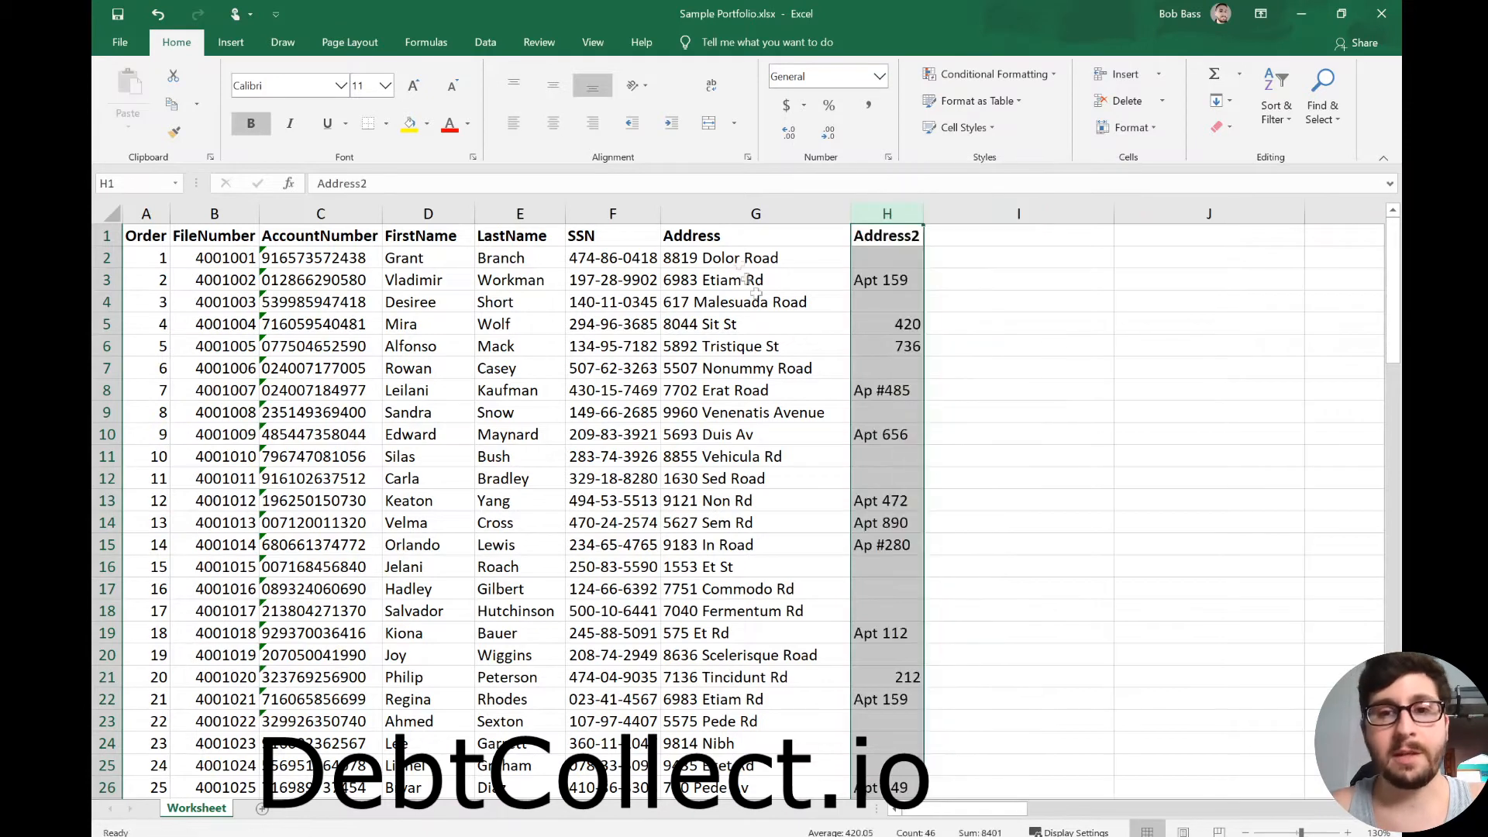
- Review the Address and Address2 columns down the sheet to check how the unit details are separated
left_click(702, 233)
left_click(902, 230)
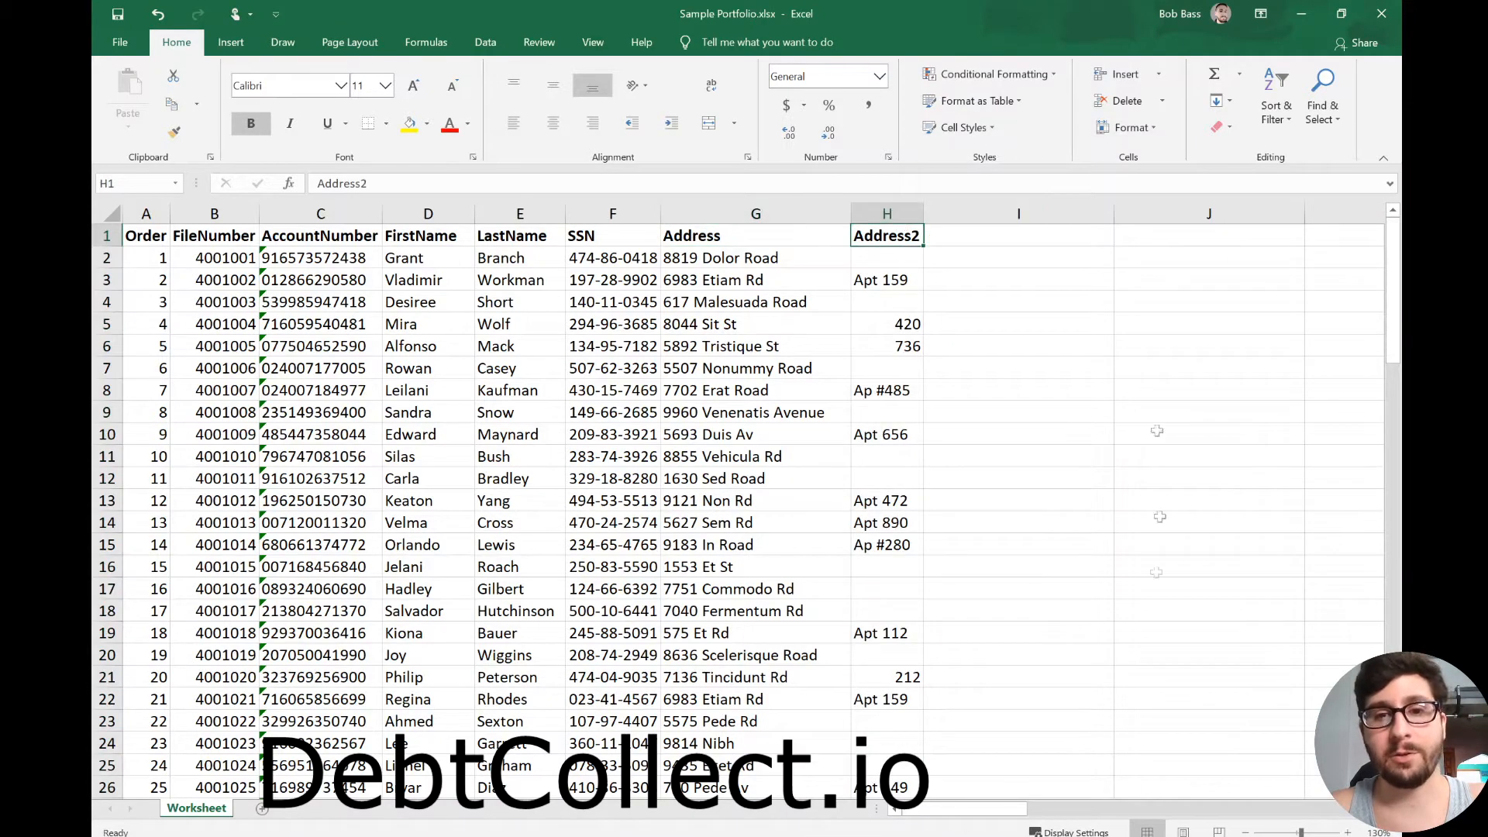
left_click_drag(741, 326, 775, 802)
scroll(777, 492, "down", 9)
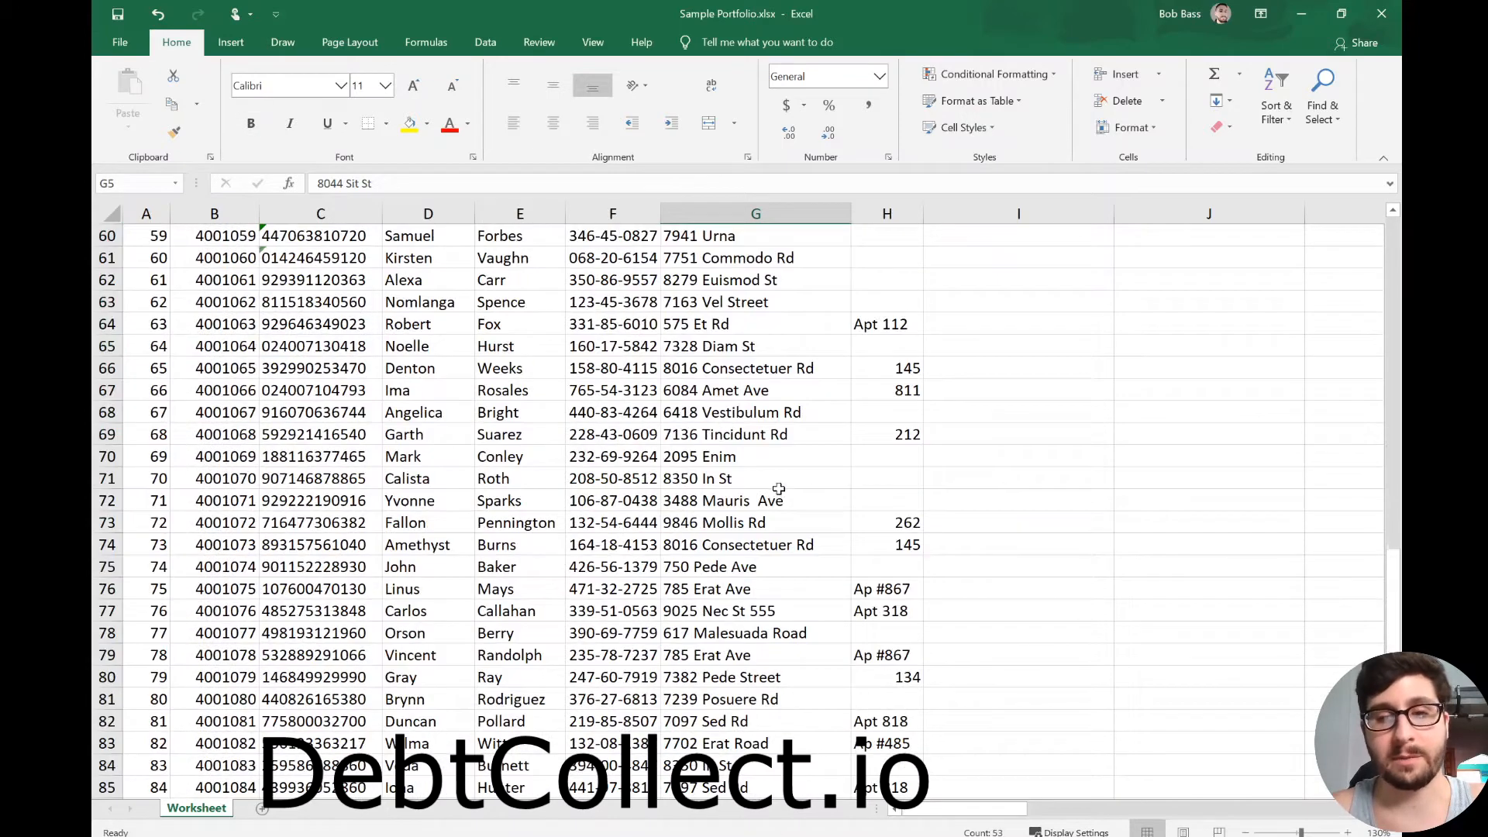
scroll(776, 475, "up", 20)
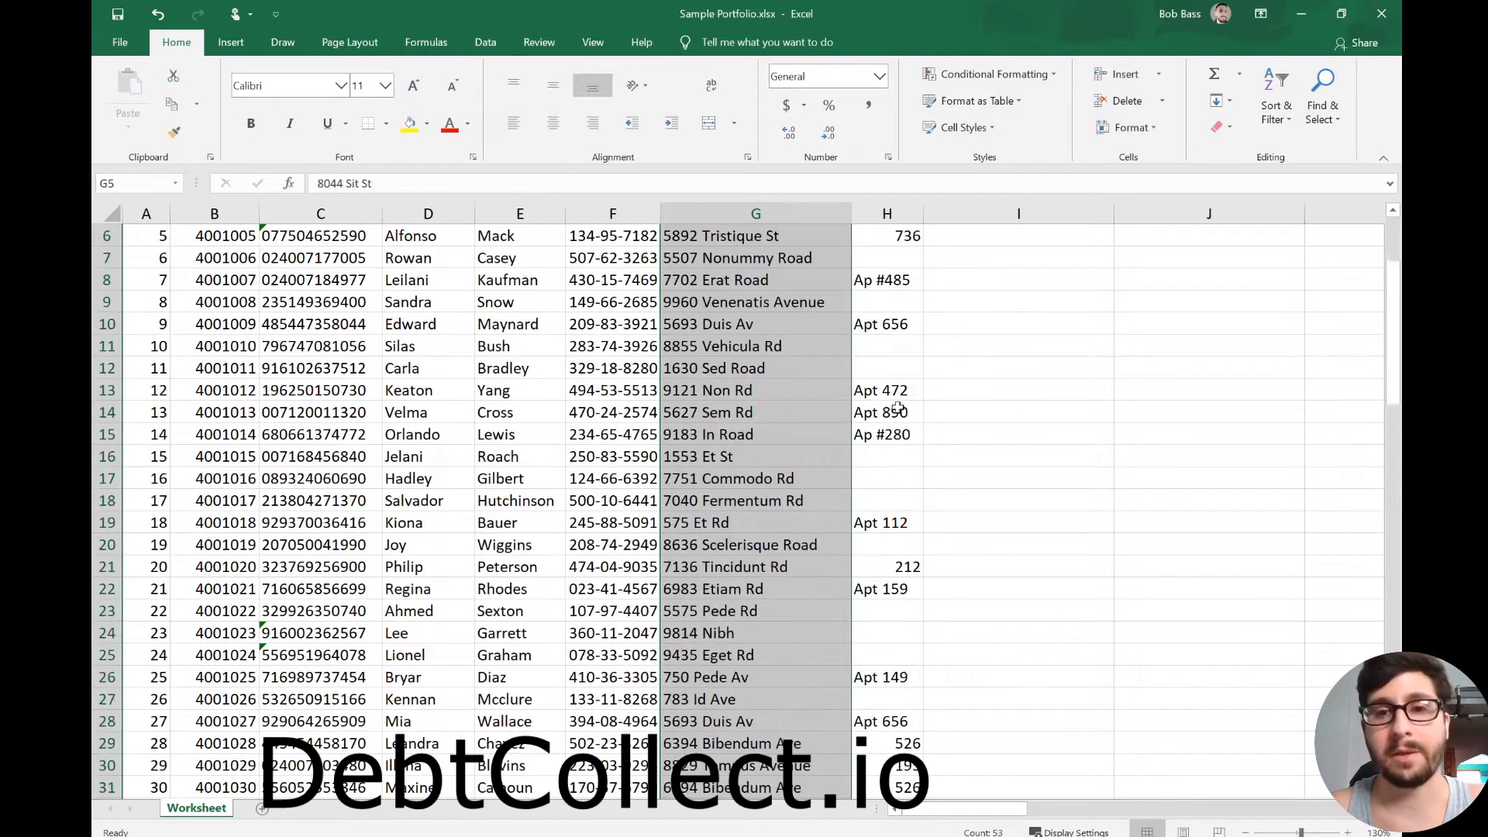
- Delete the empty columns I through N between Address2 and City
left_click(976, 216)
key("shift+Right")
key("shift+Right")
key("shift+Right")
key("shift+Right")
key("shift+Right")
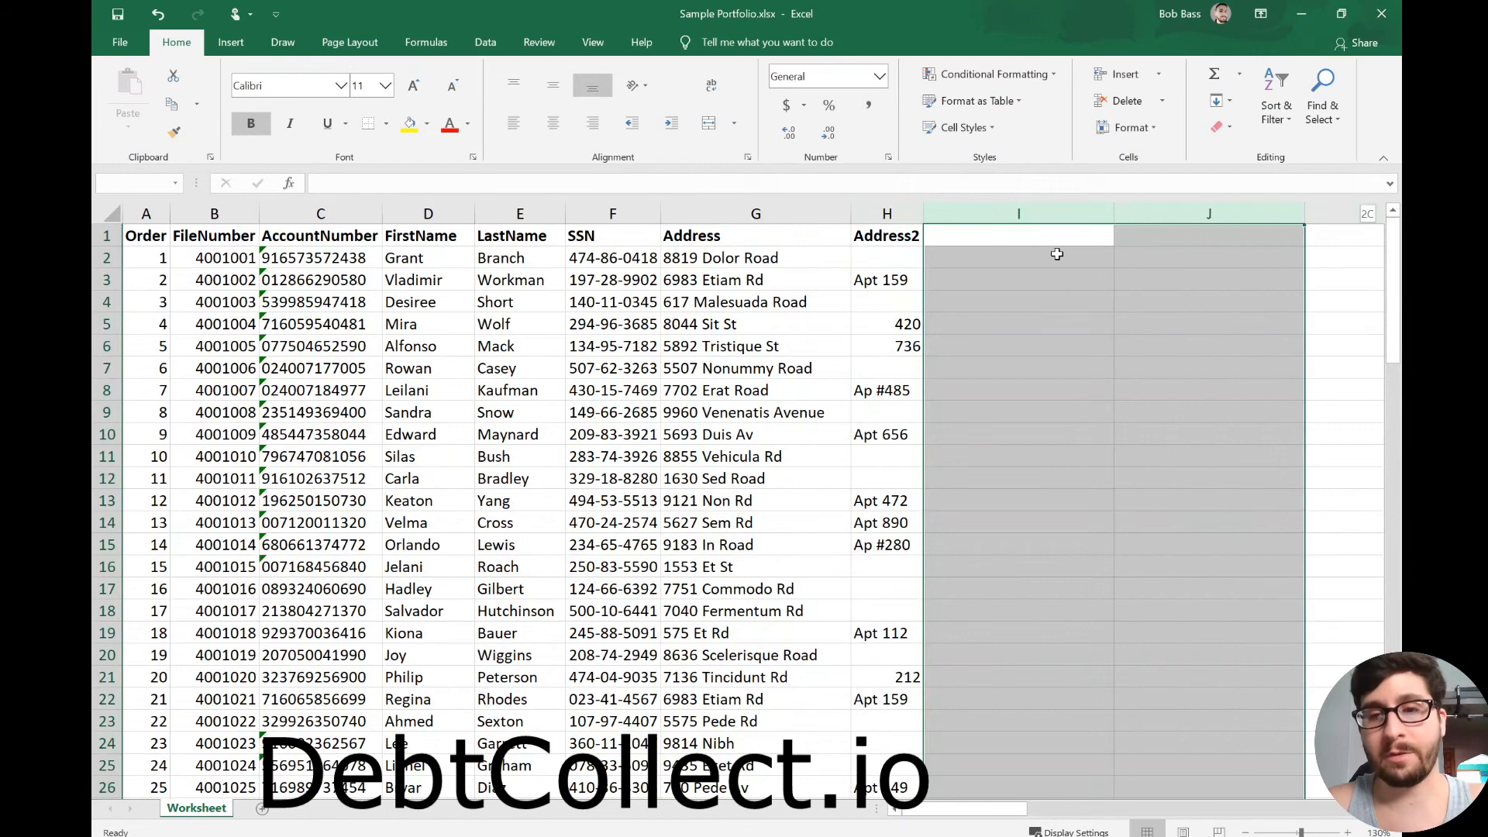
key("shift+Left")
key("shift+Left")
key("shift+Left")
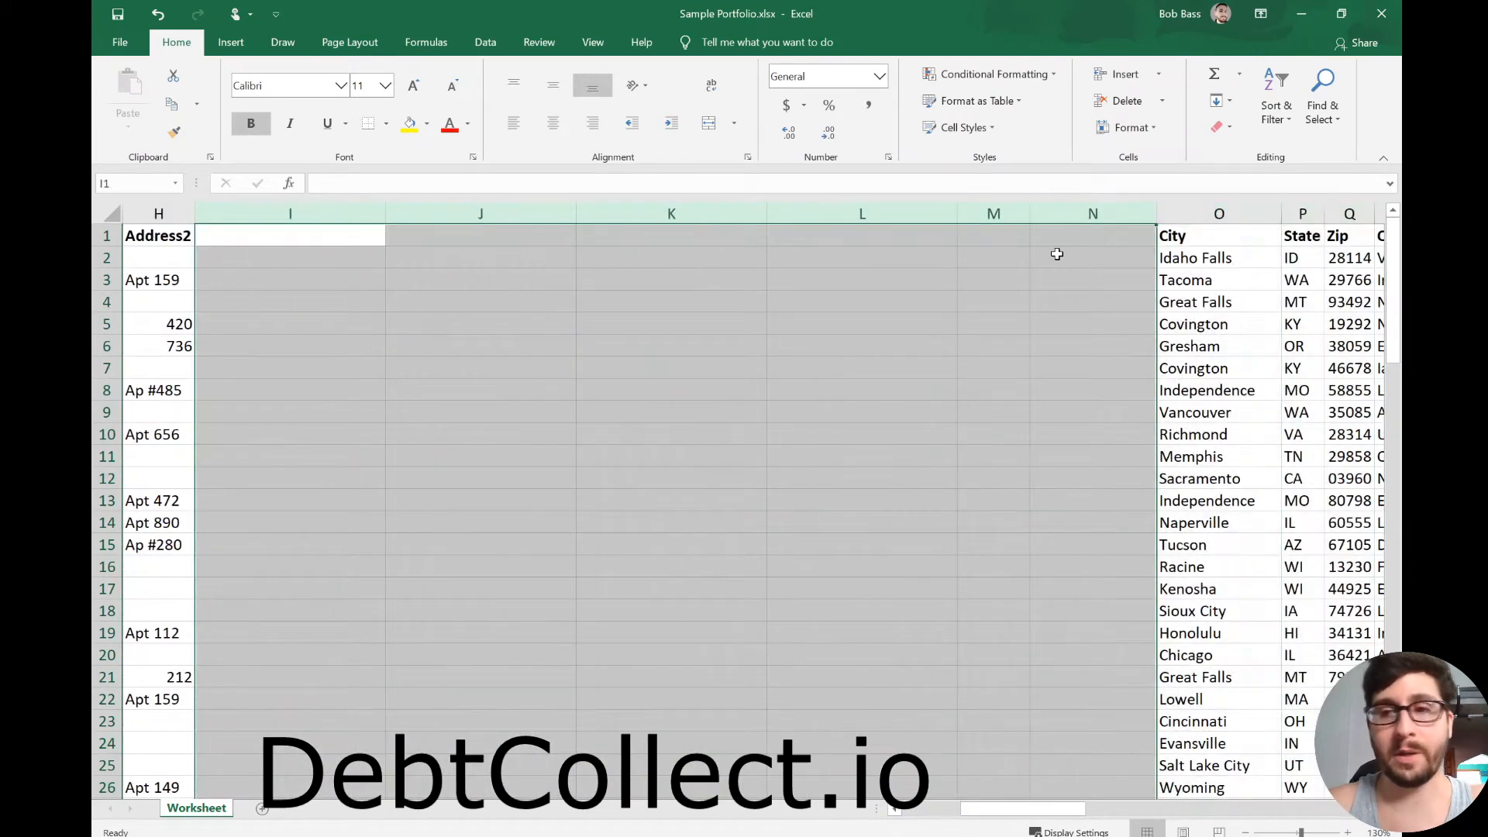
right_click(976, 216)
left_click(1024, 356)
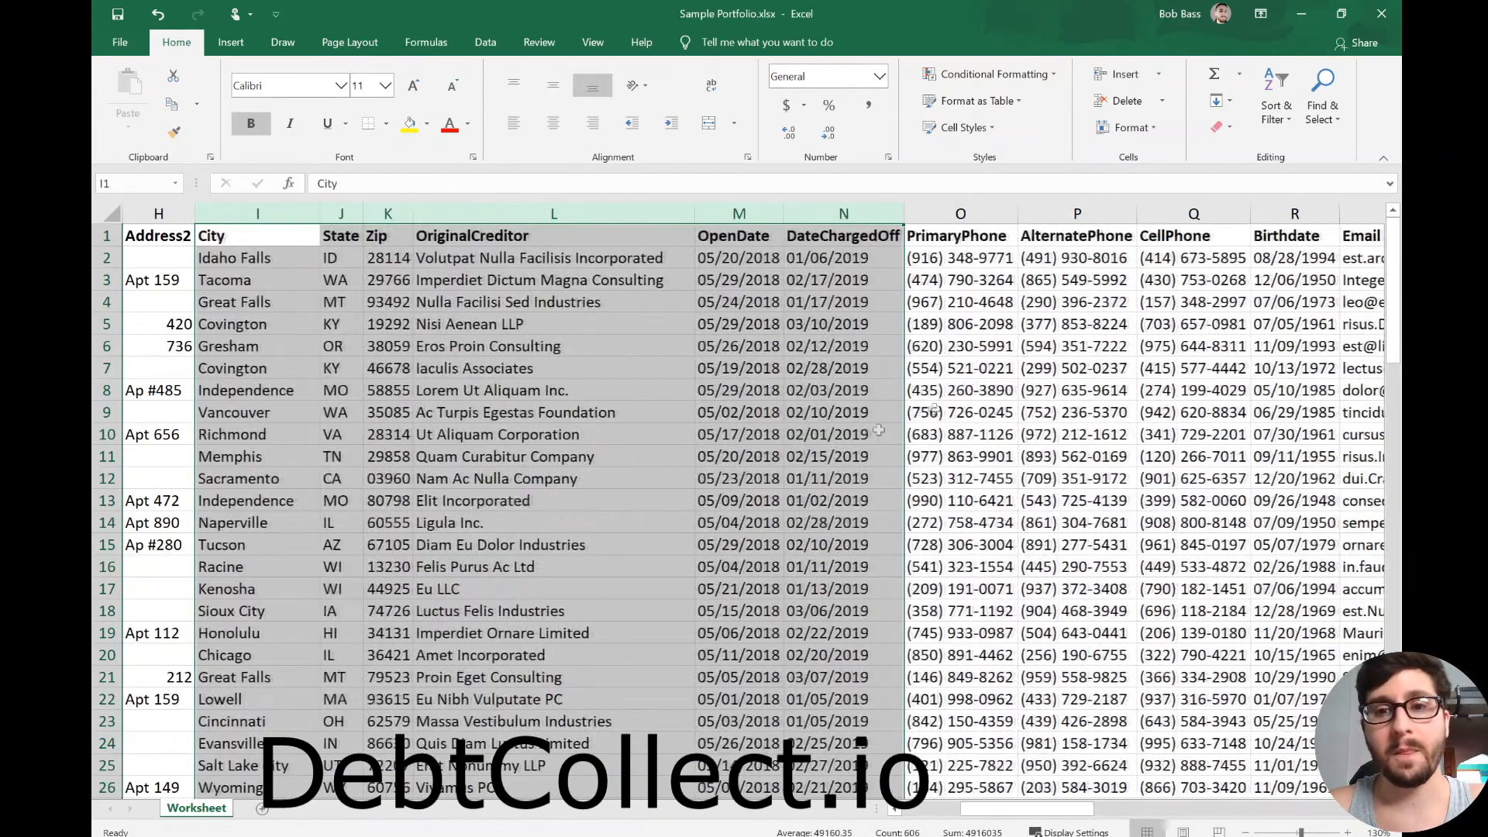
left_click(666, 414)
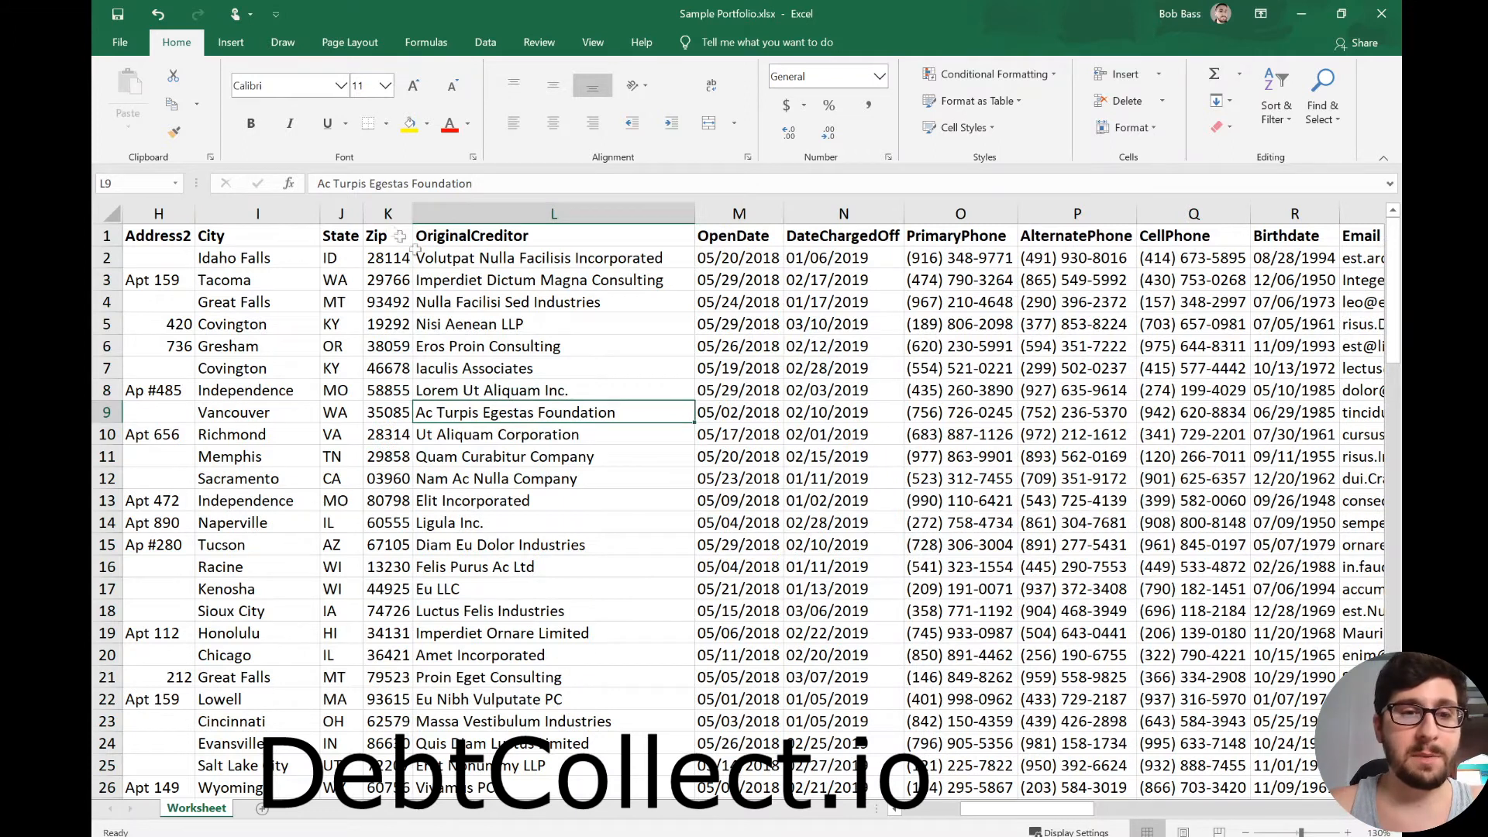
- Set the number format of the Zip column K to General
left_click(387, 213)
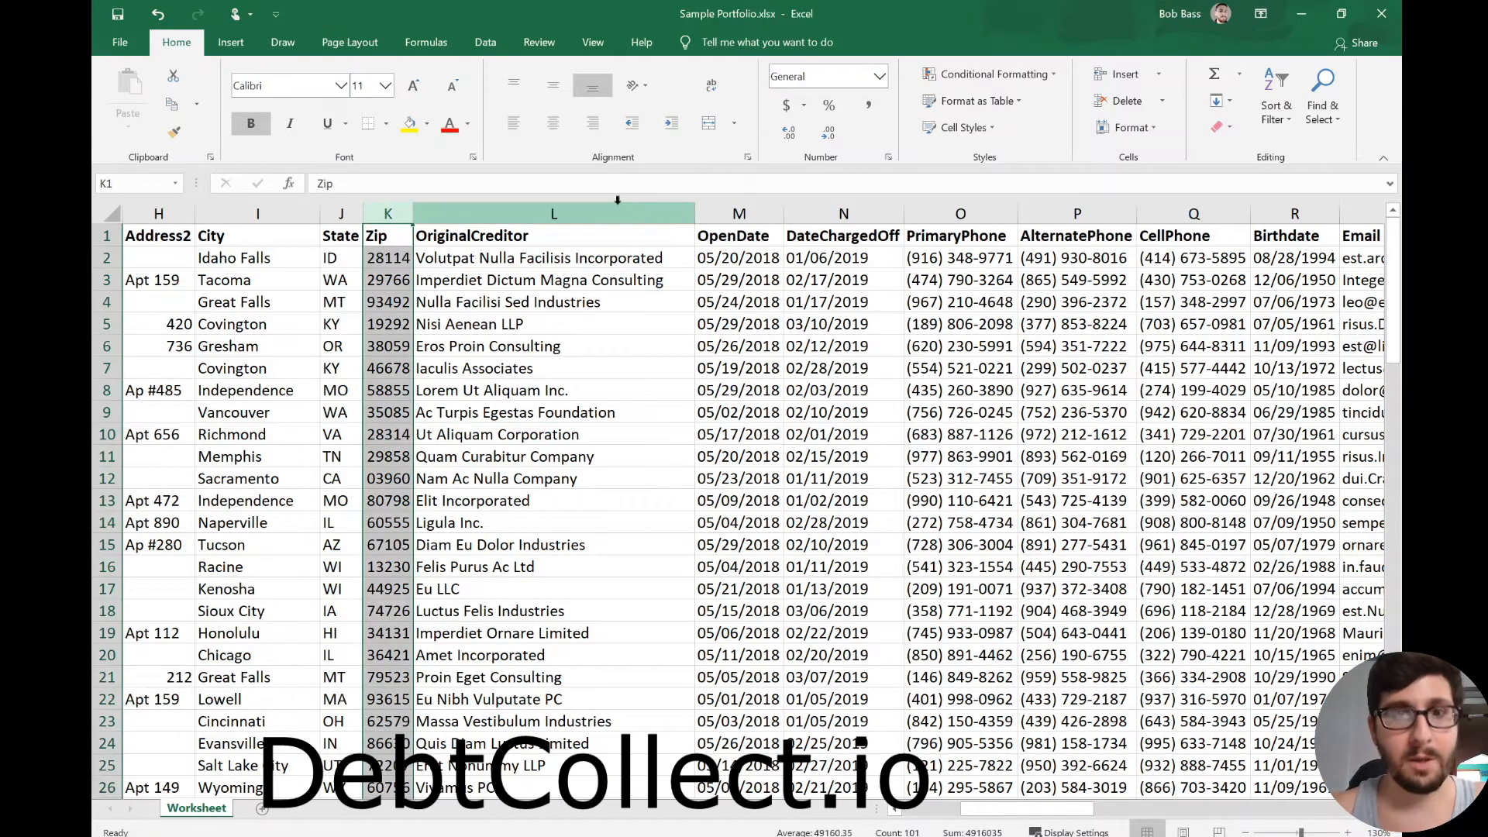
right_click(394, 214)
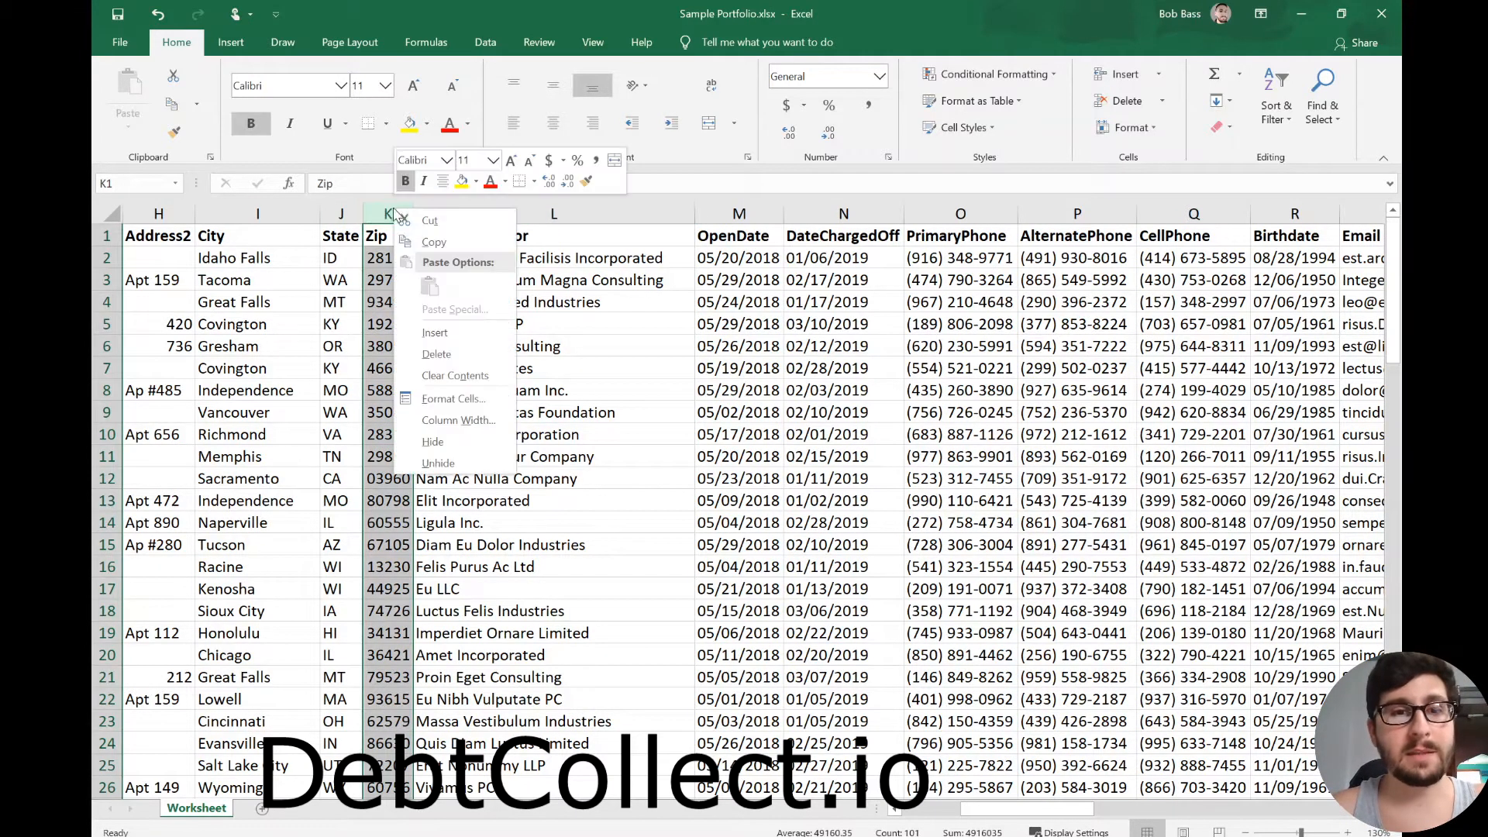
left_click(496, 398)
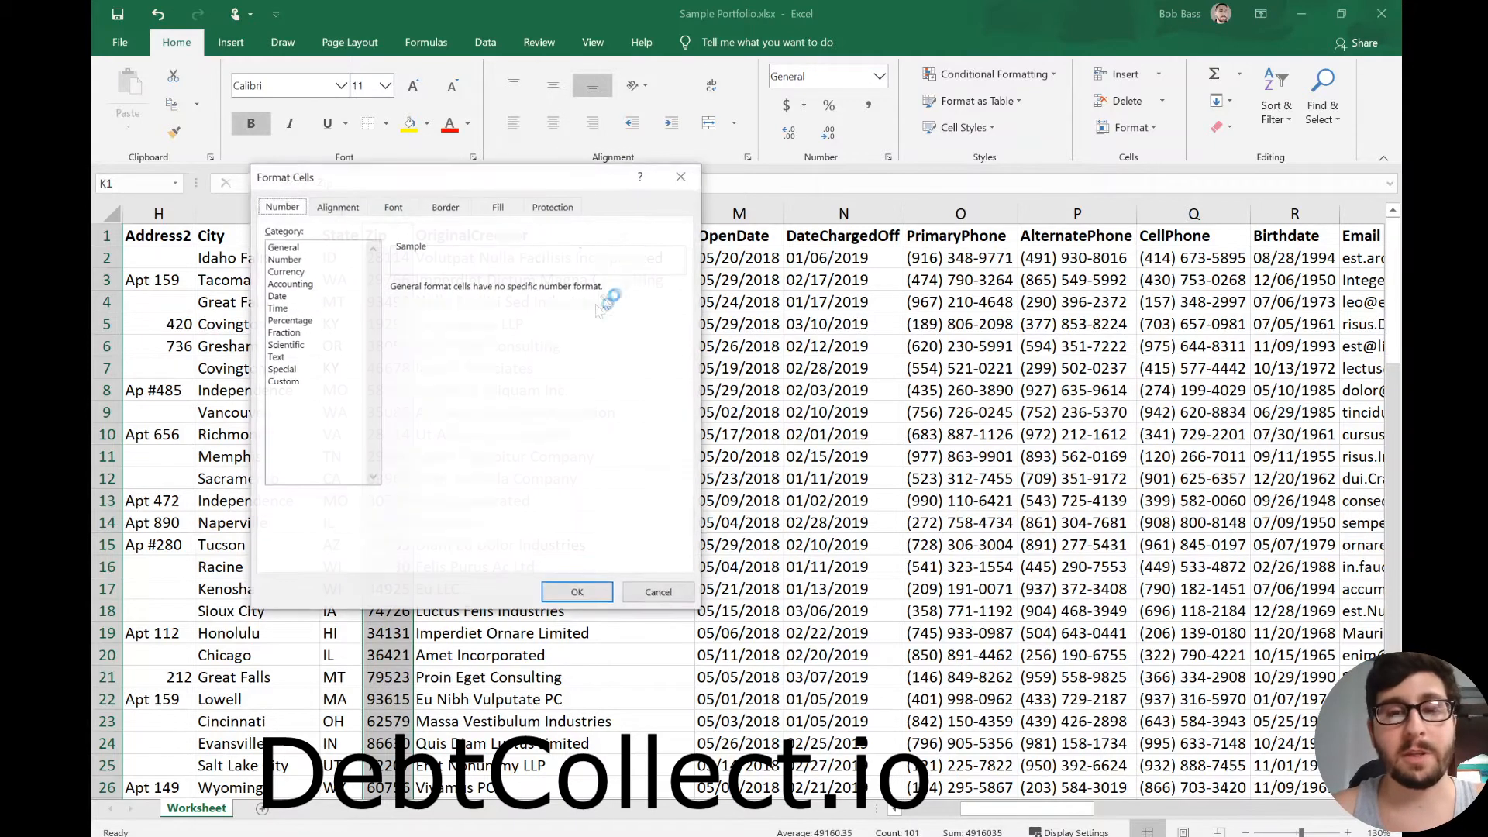
left_click(287, 260)
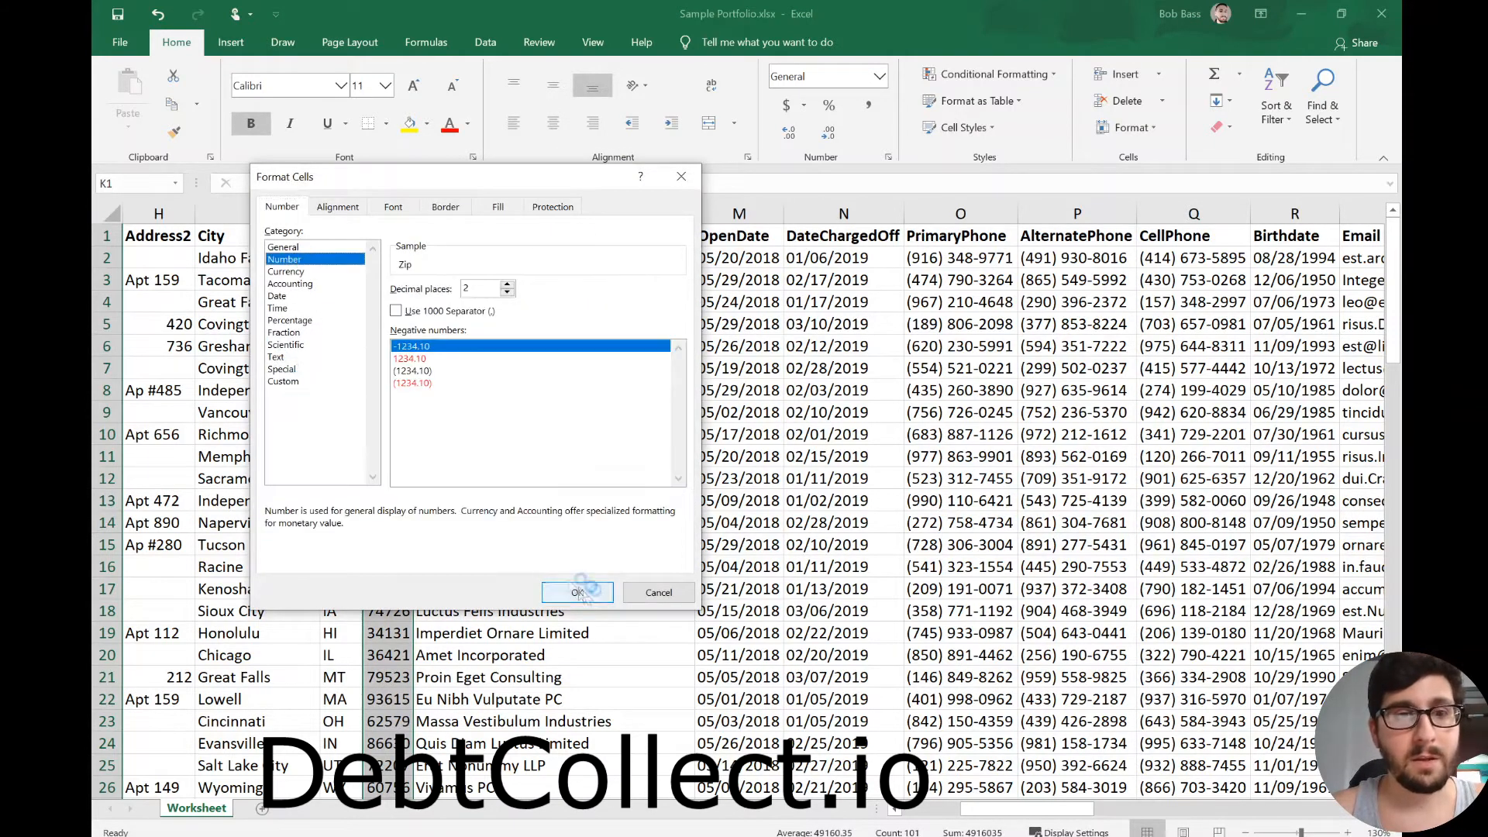
left_click(332, 248)
left_click(591, 599)
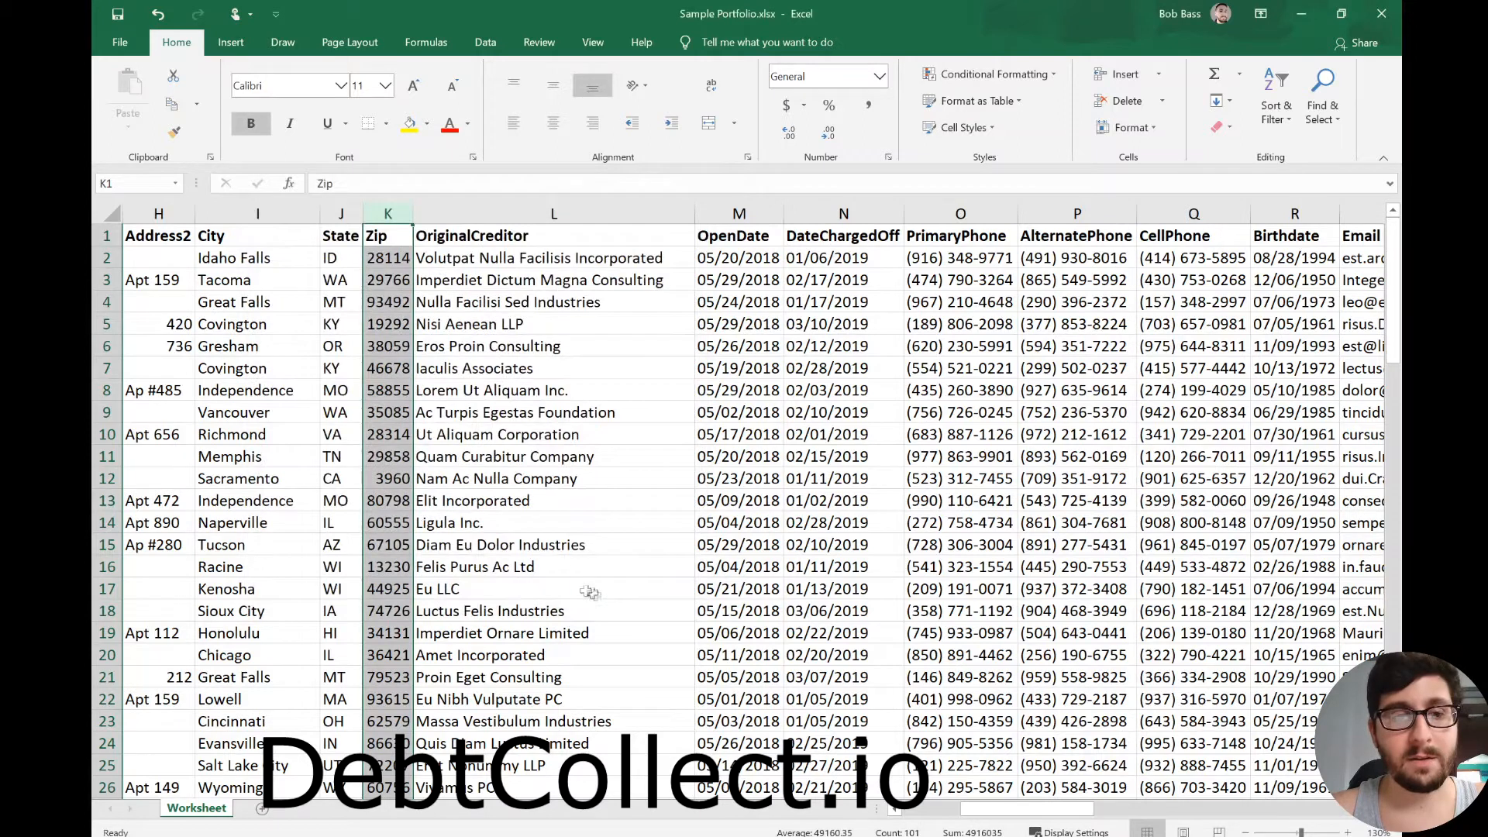
- Copy the four-digit Zip value in K12 and switch away from the workbook to another program
left_click(536, 476)
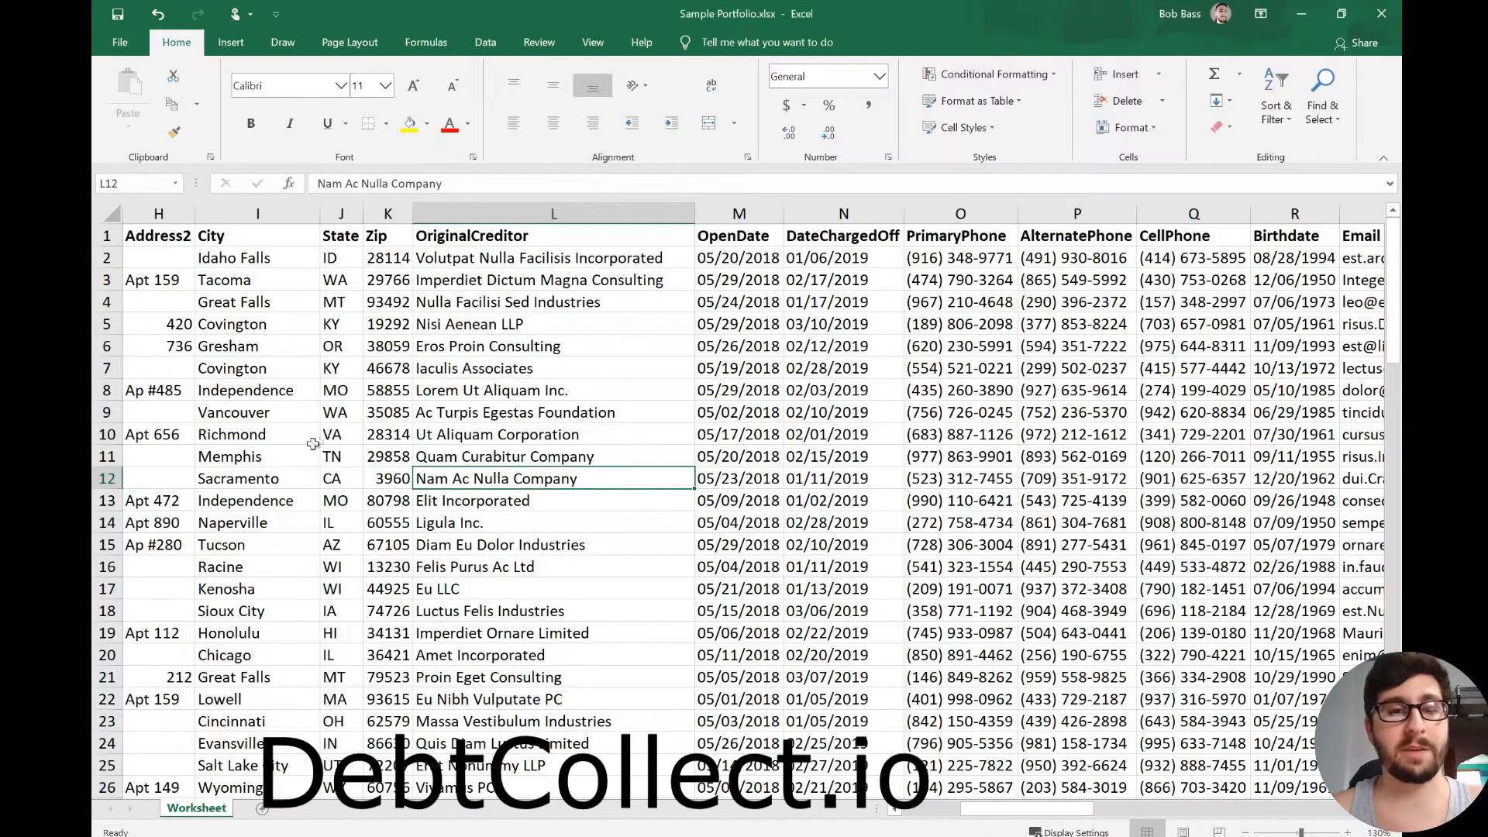
left_click(399, 481)
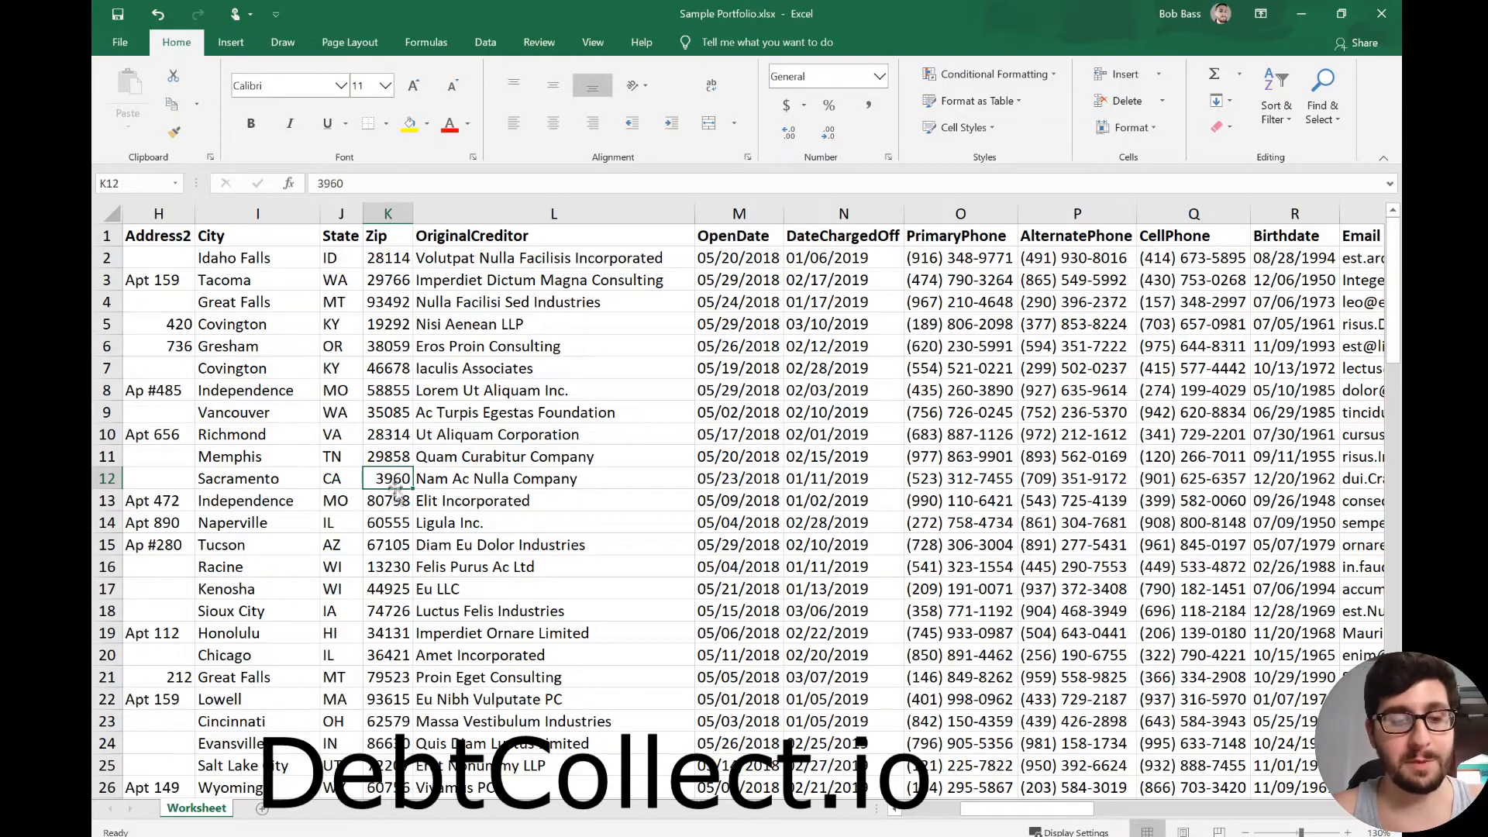
key("ctrl+c")
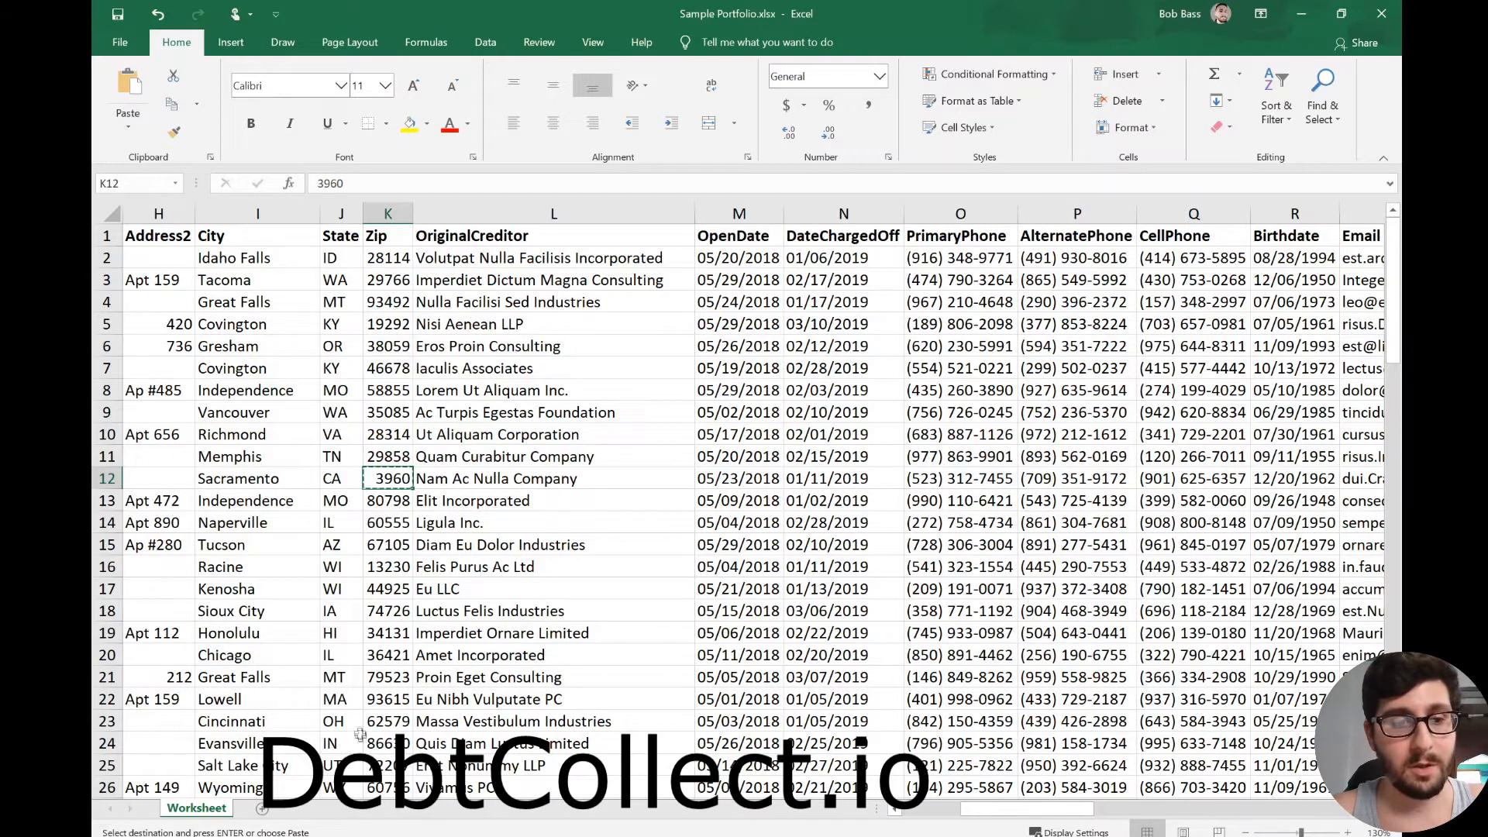
key("alt+Tab")
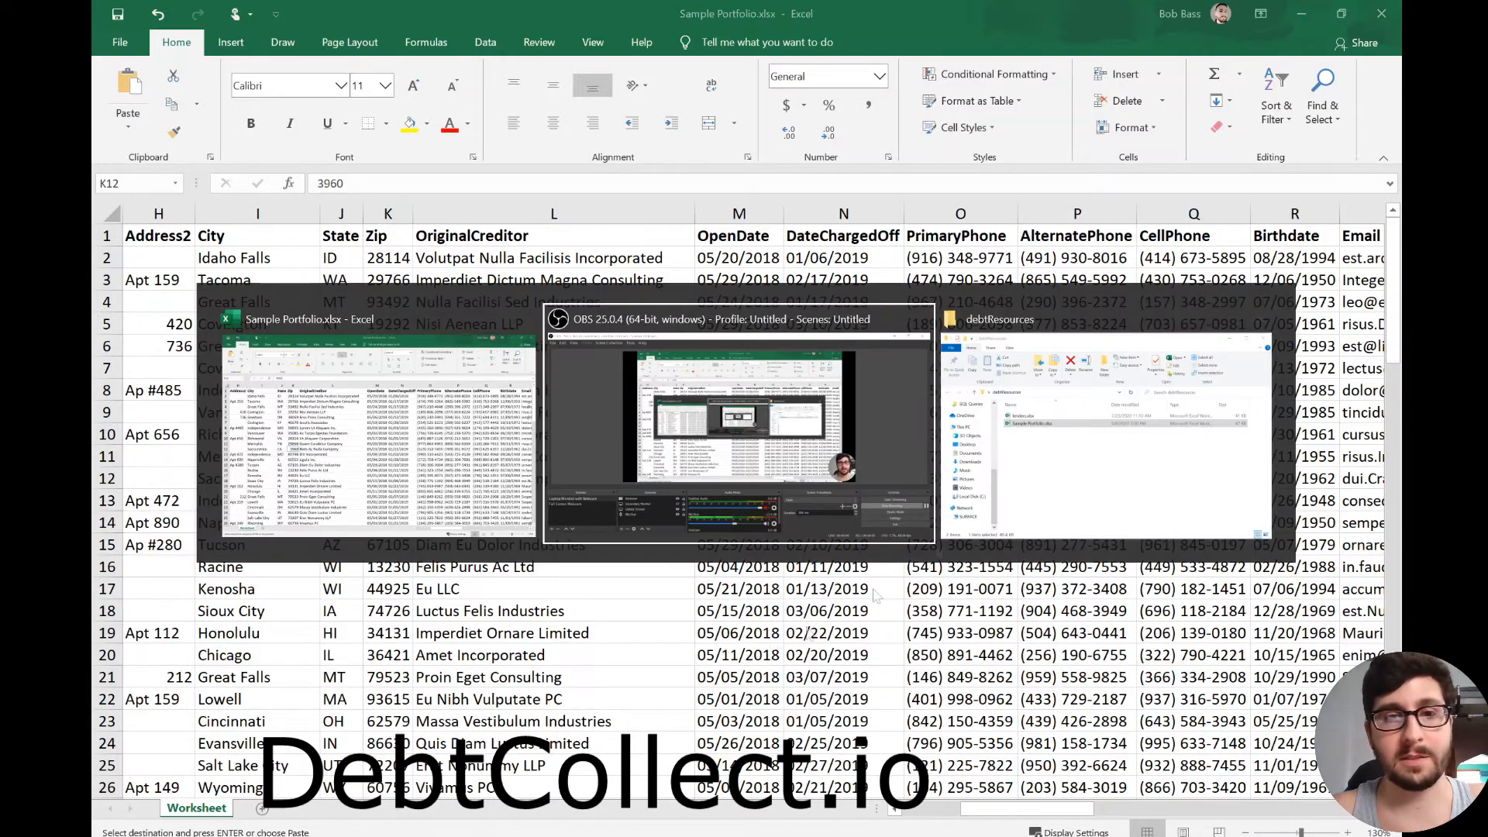
key("Escape")
left_click(372, 836)
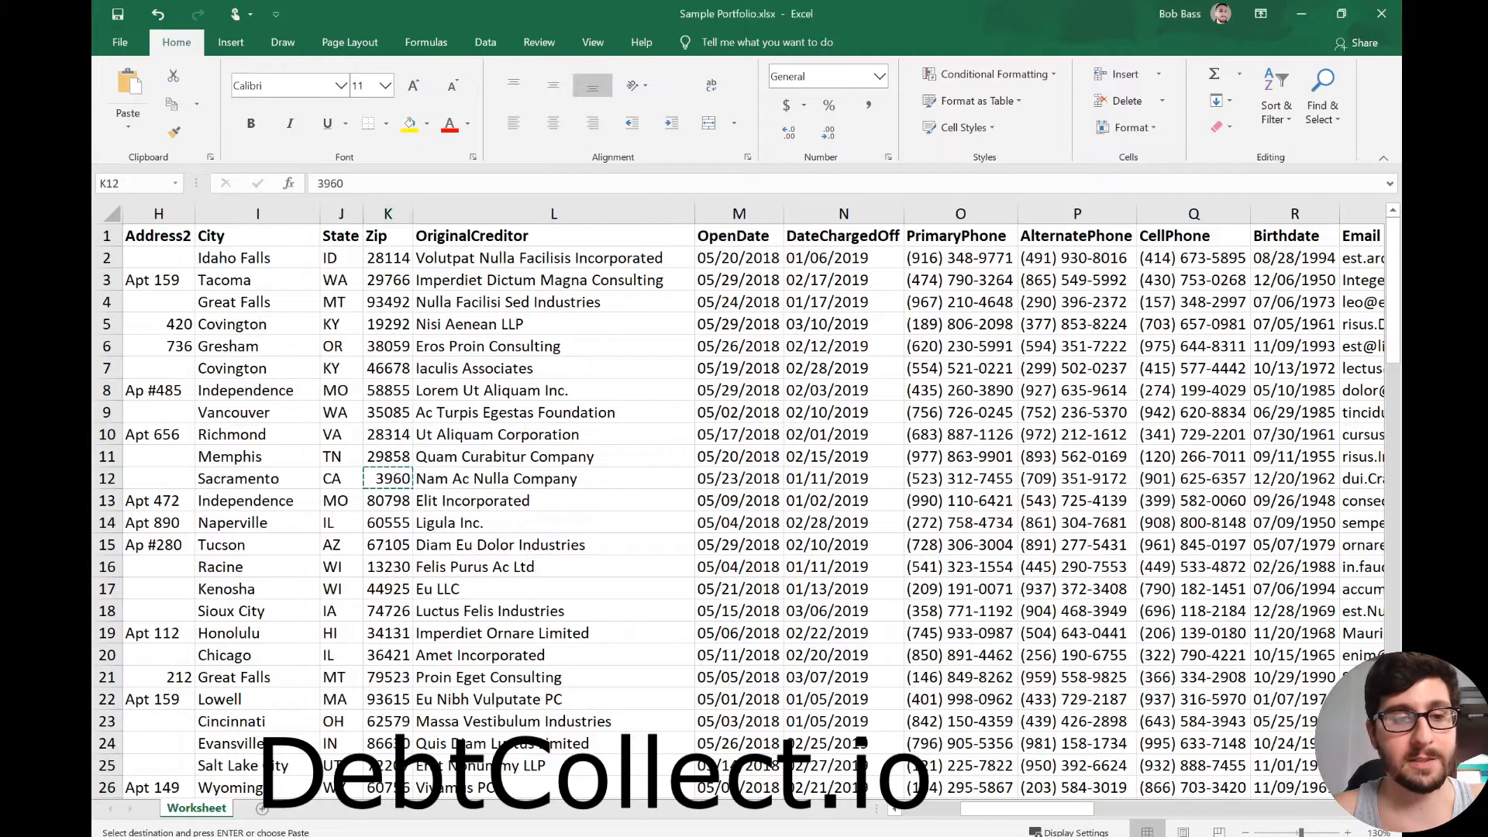
- Search the web in Chrome for "03960 zip code" and view the zipcodecountry.com result for that code
left_click(572, 45)
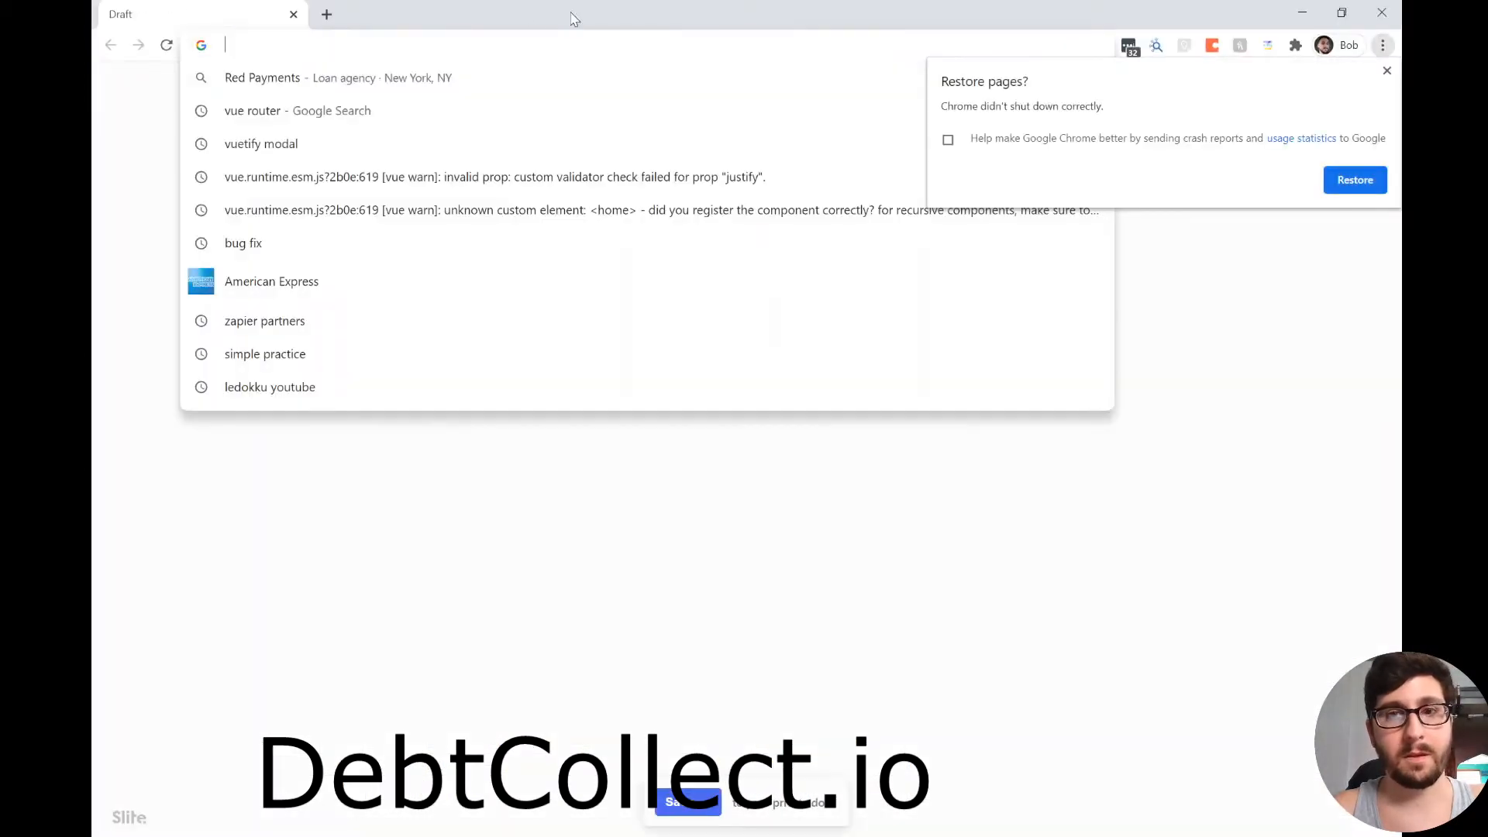
type("03960")
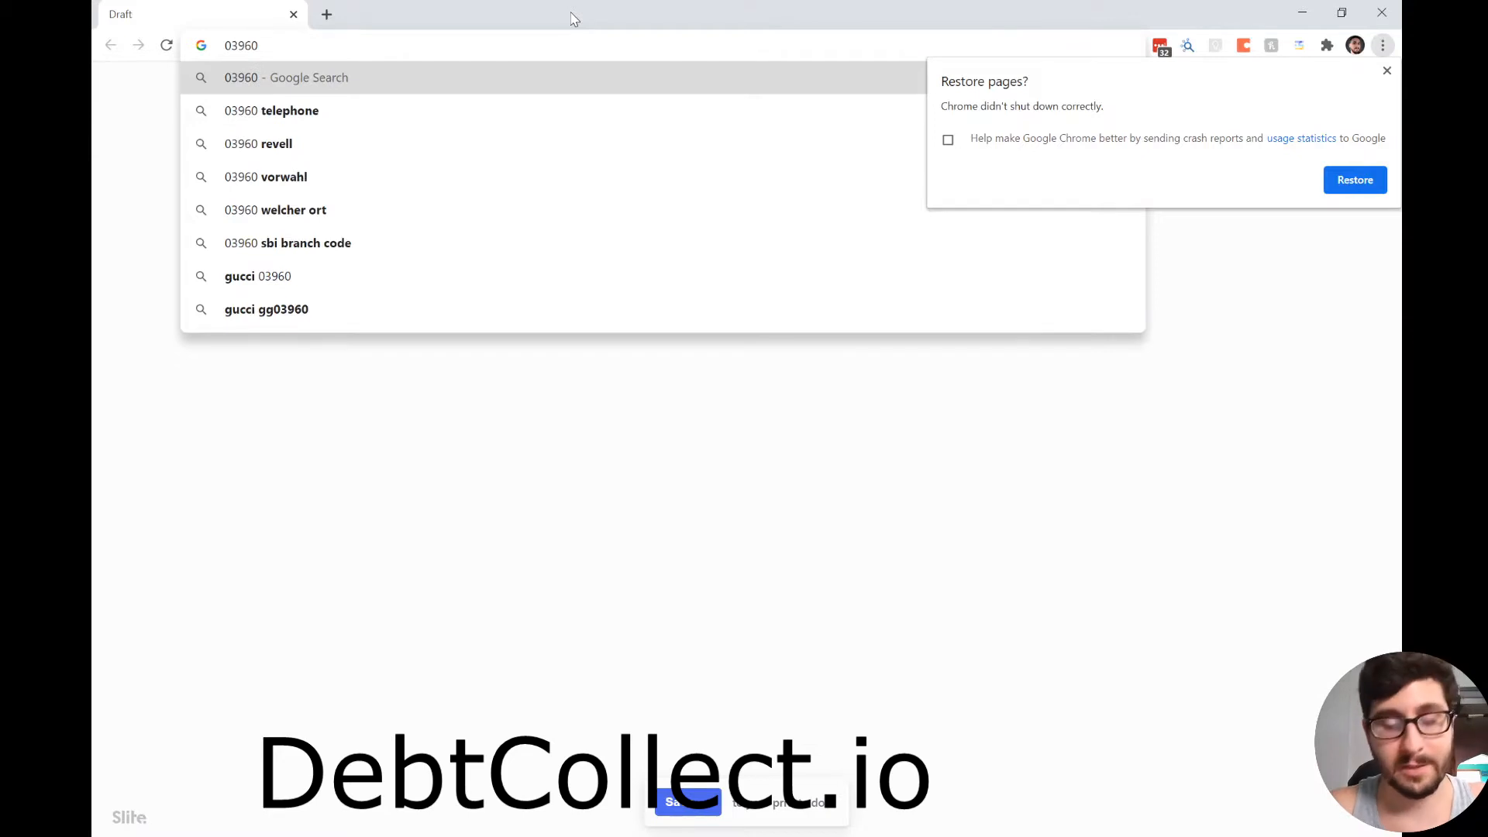
type(" zip code")
key("Return")
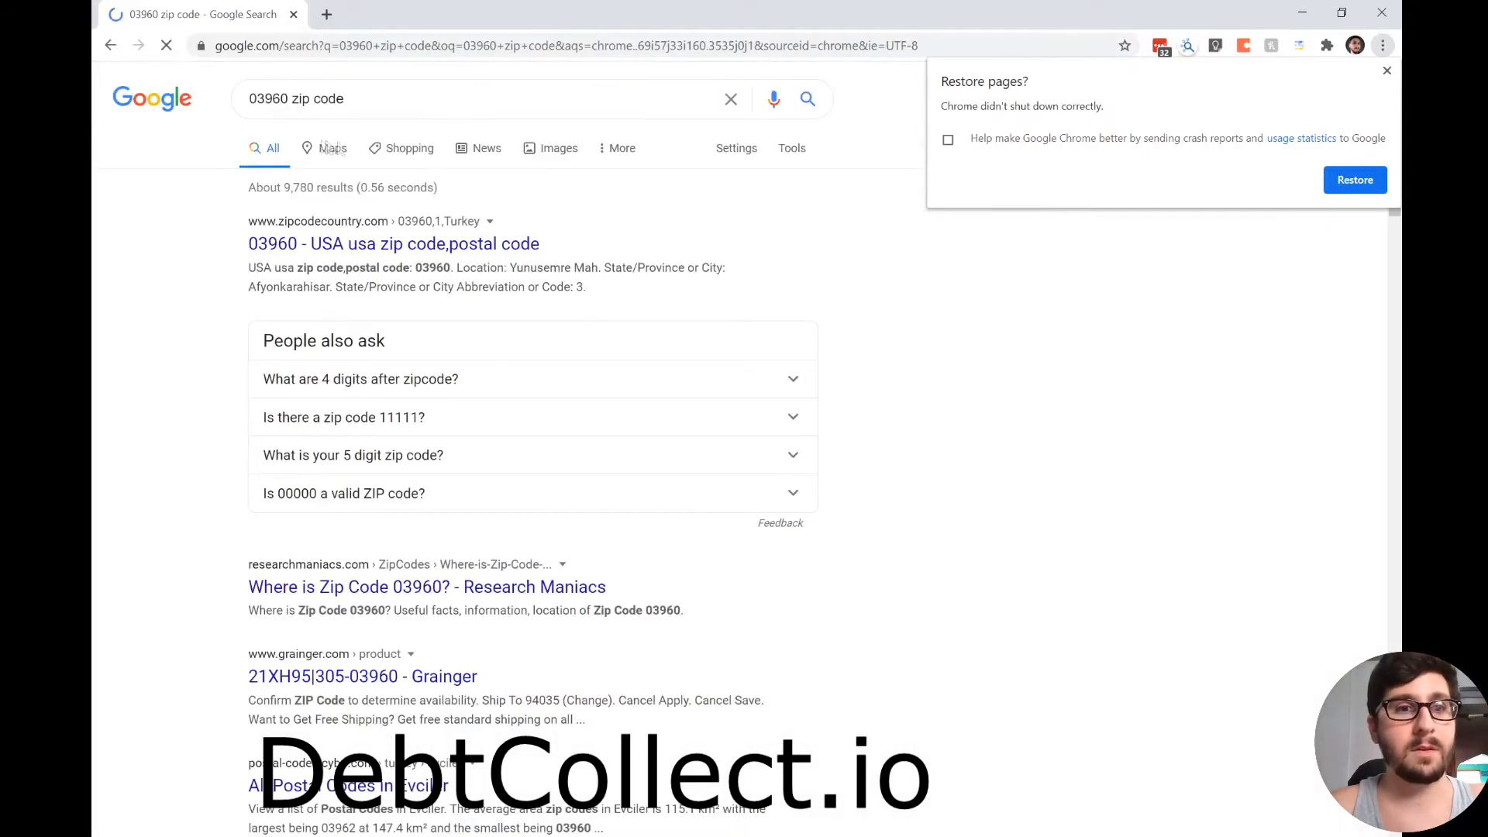
left_click(399, 244)
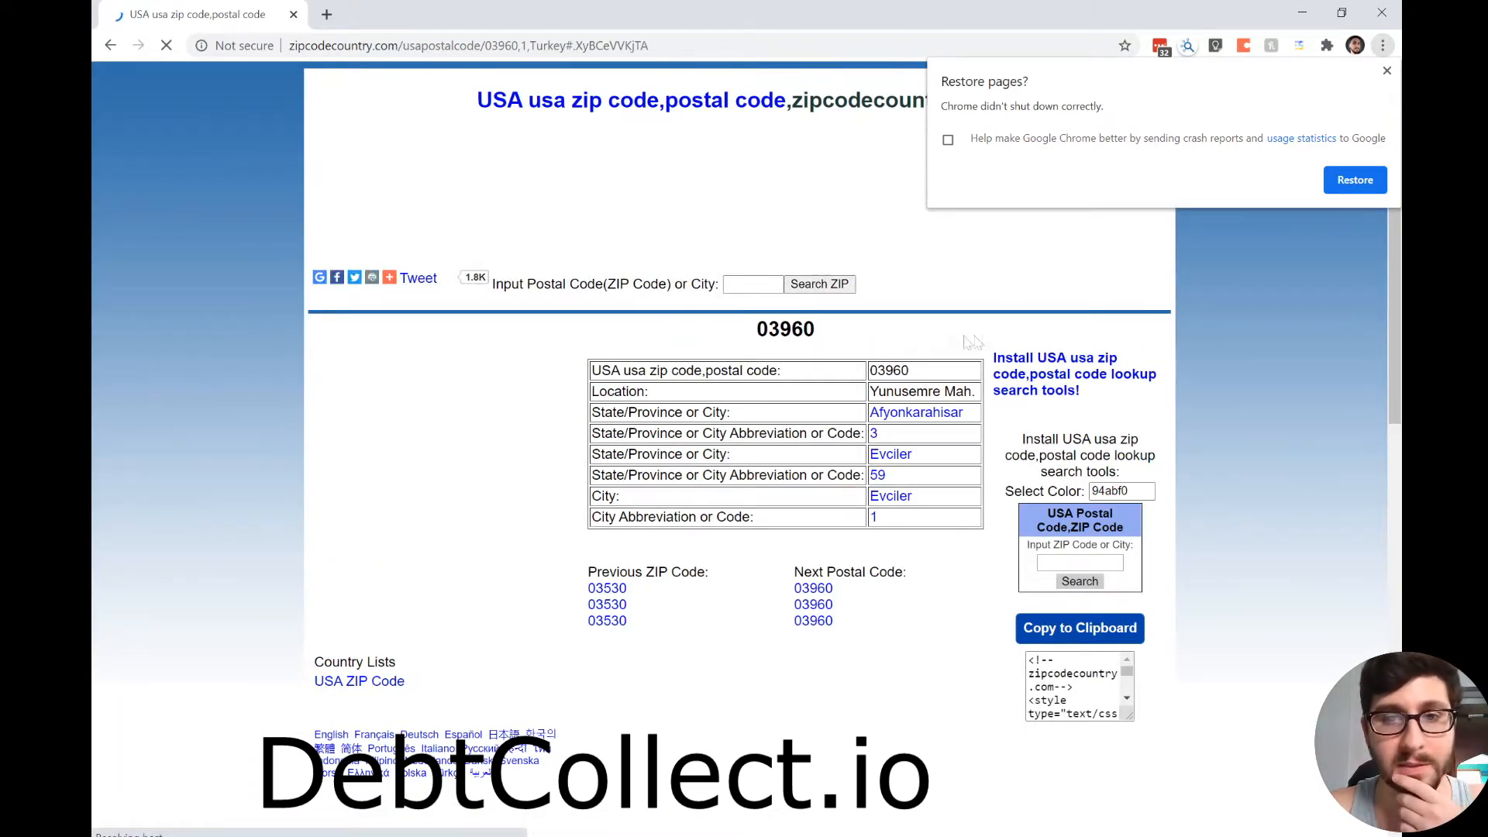
left_click(1387, 71)
scroll(1320, 186, "down", 3)
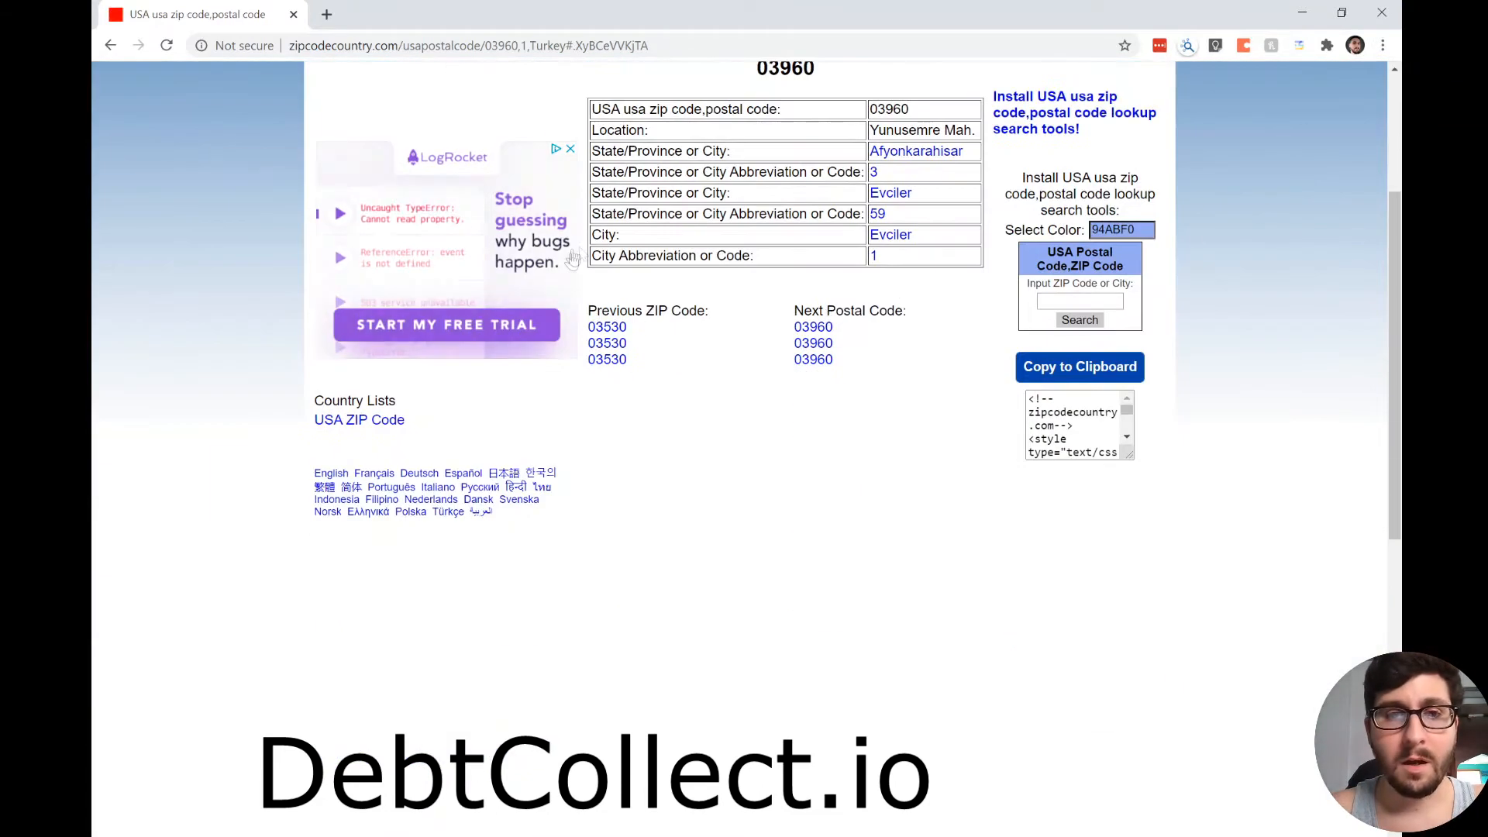
scroll(802, 265, "up", 3)
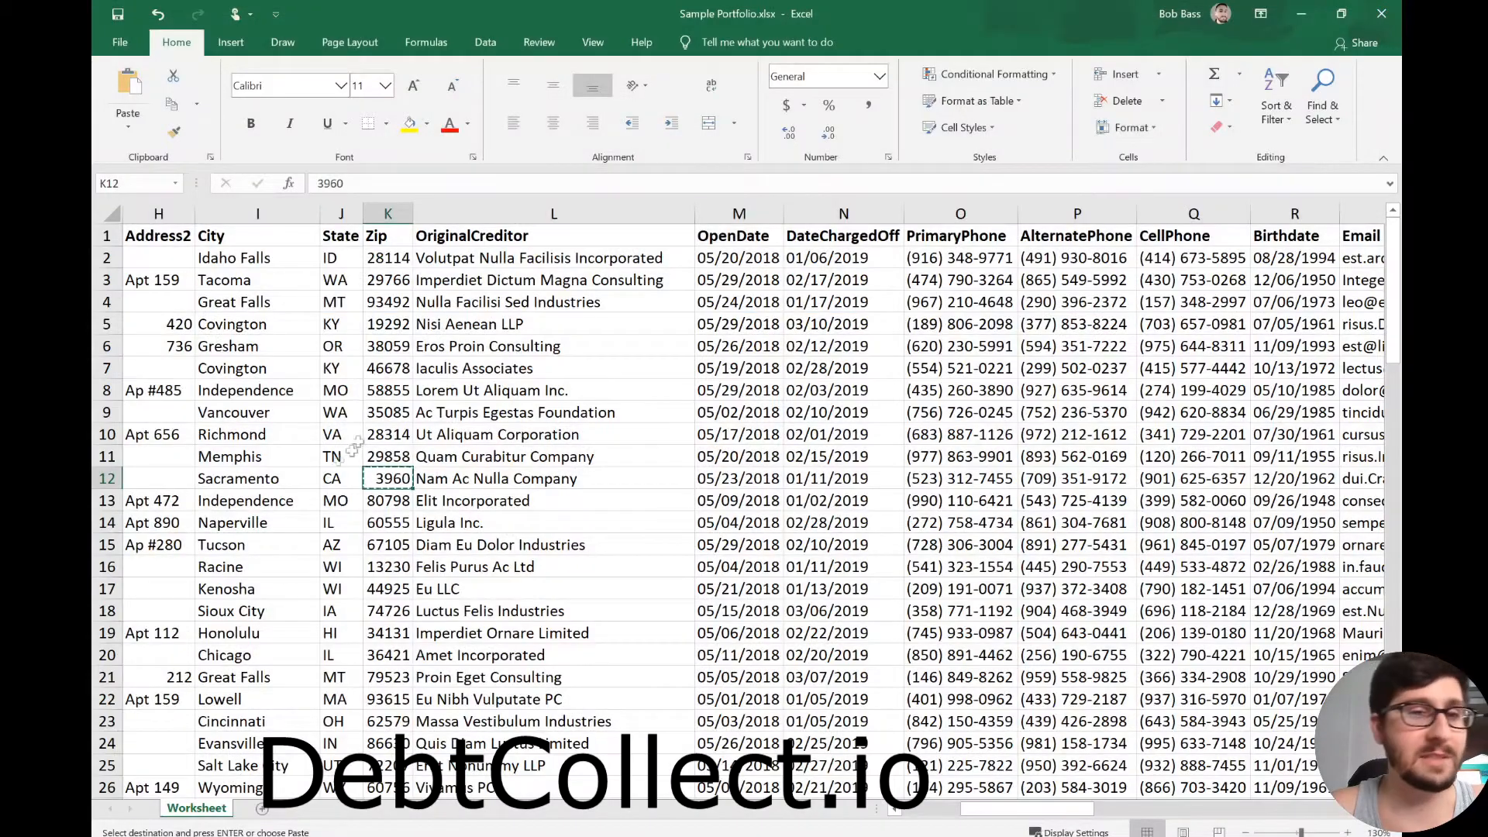
- Switch back to the Excel portfolio workbook and look through the values in the Zip column
key("Right")
key("Up")
key("Up")
key("Up")
left_click(371, 237)
key("ctrl+shift+Down")
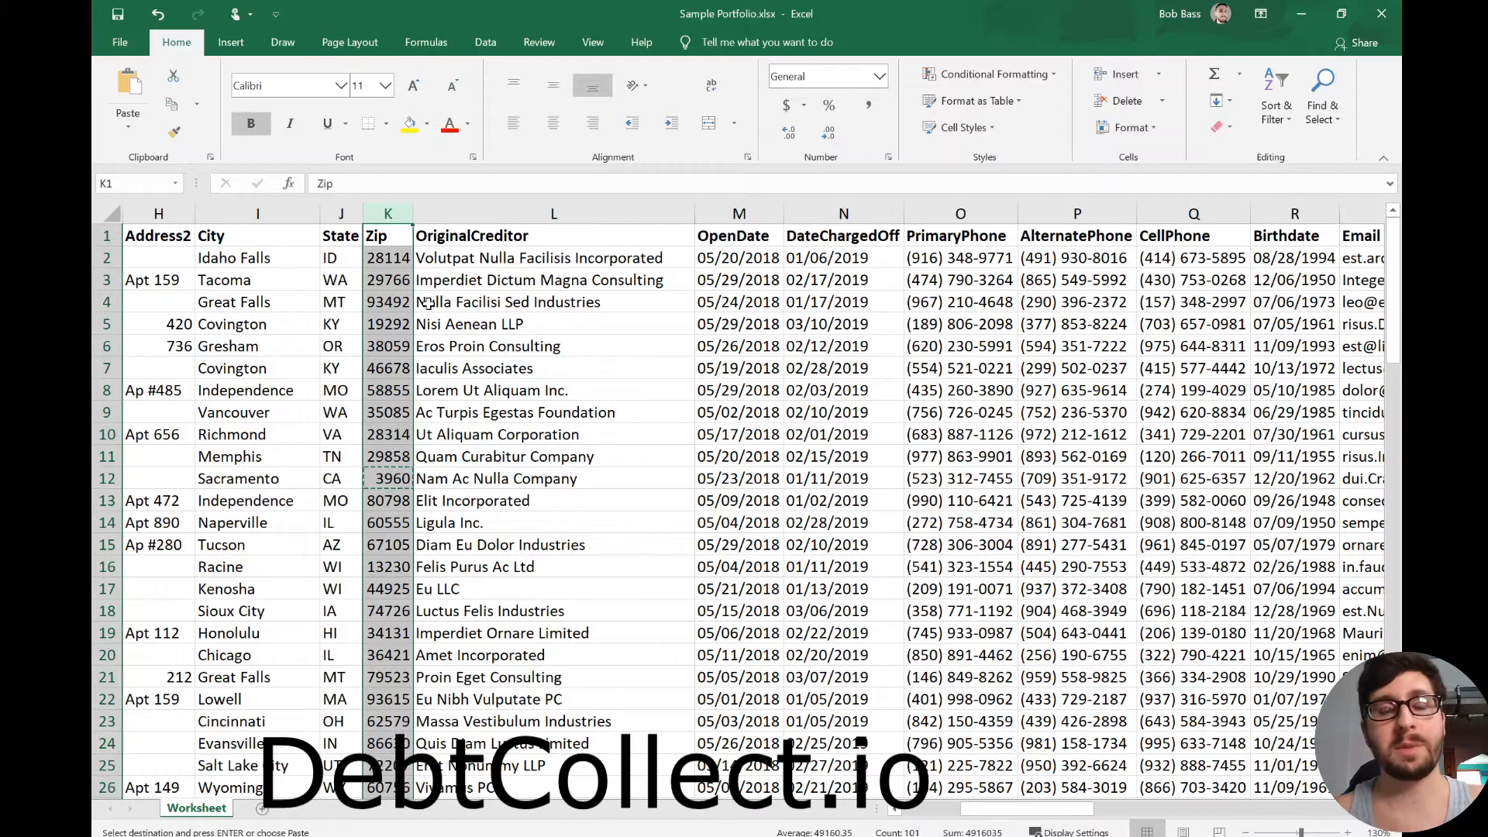
left_click(384, 346)
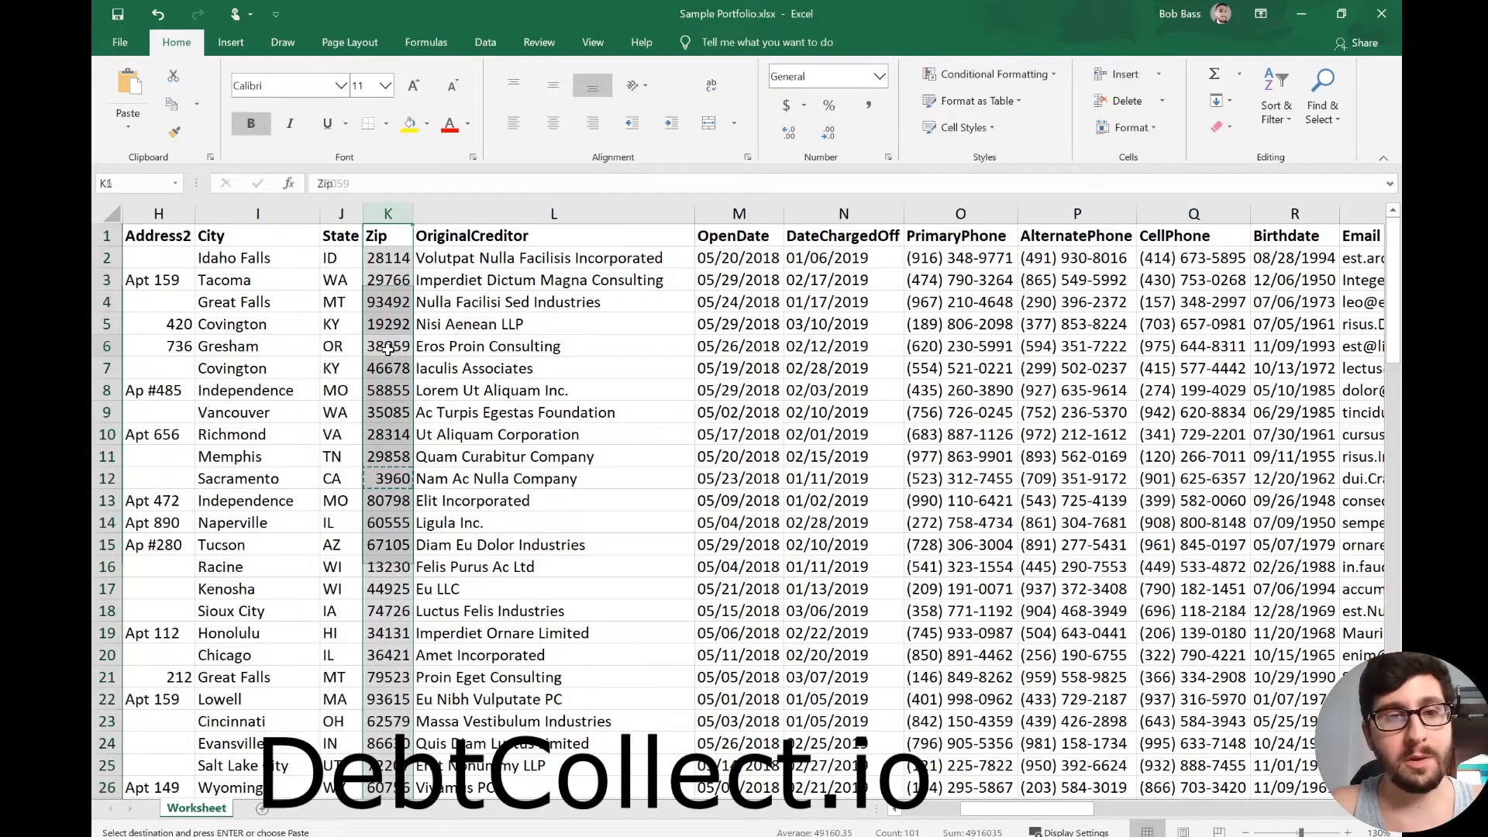
scroll(383, 380, "down", 2)
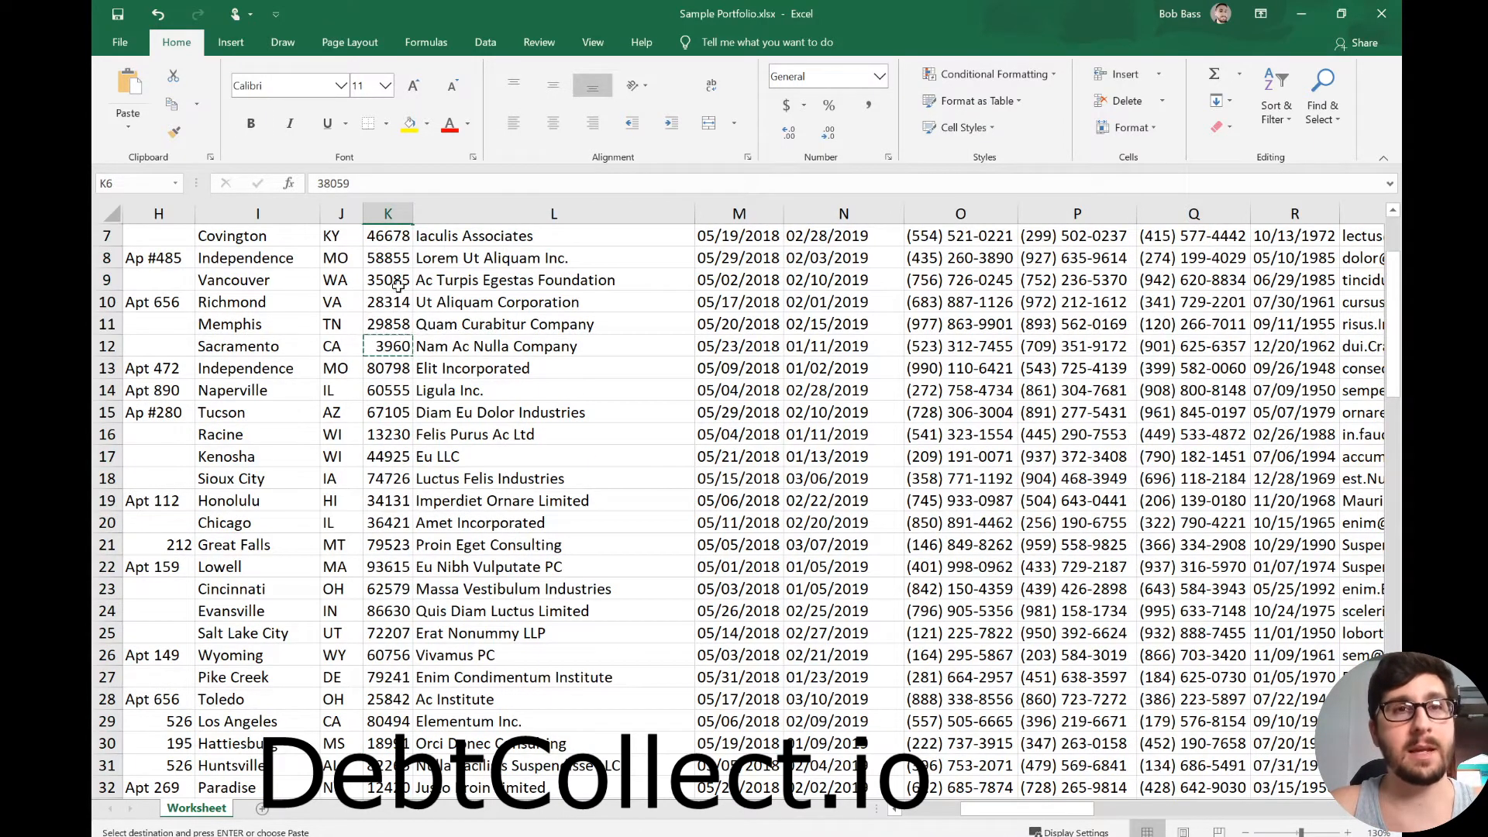
- Apply the custom number format 00000 to the entire Zip column
left_click(378, 215)
scroll(472, 366, "up", 2)
right_click(397, 216)
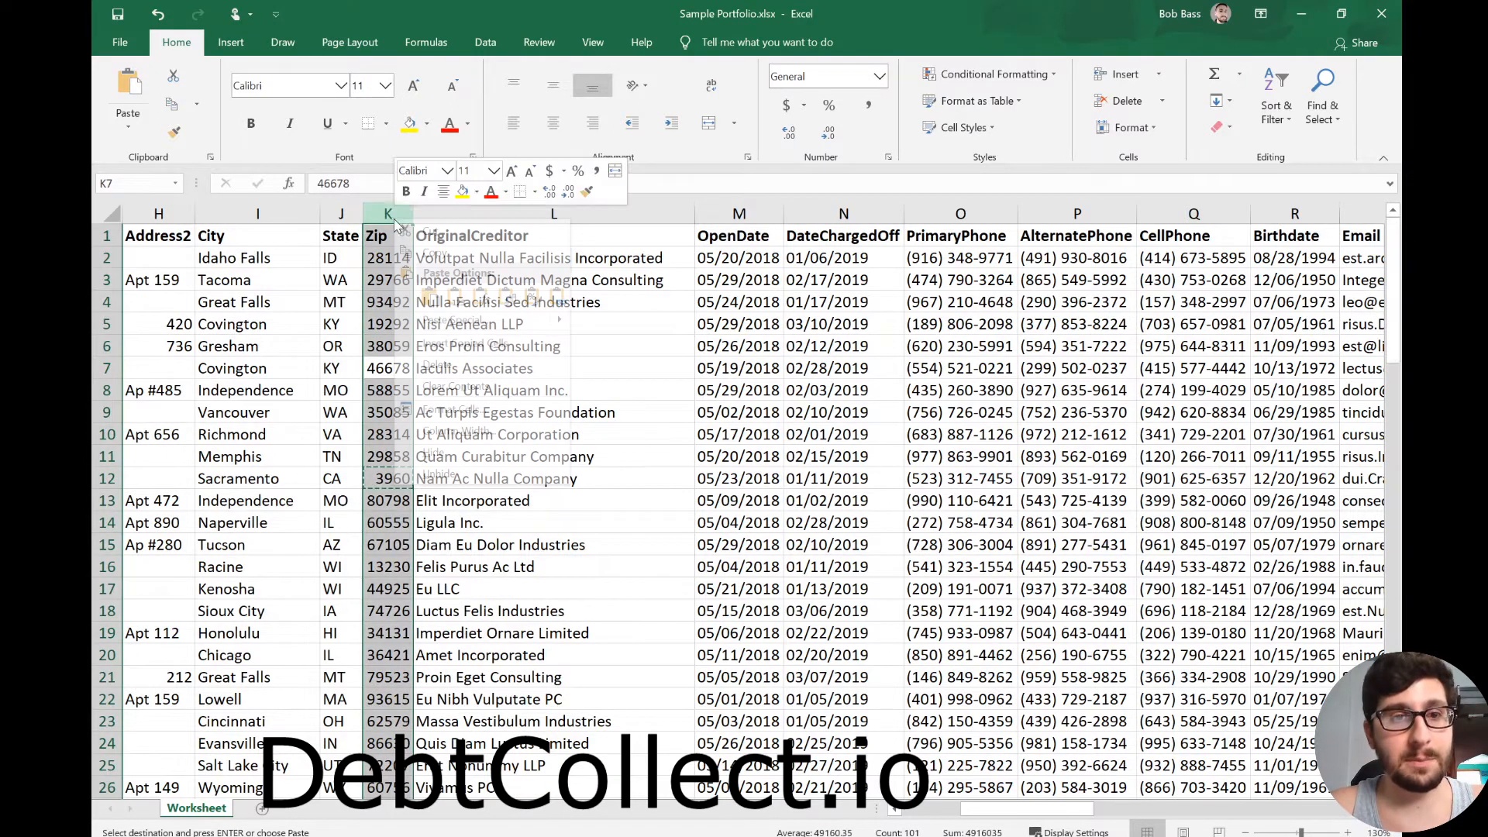
left_click(473, 410)
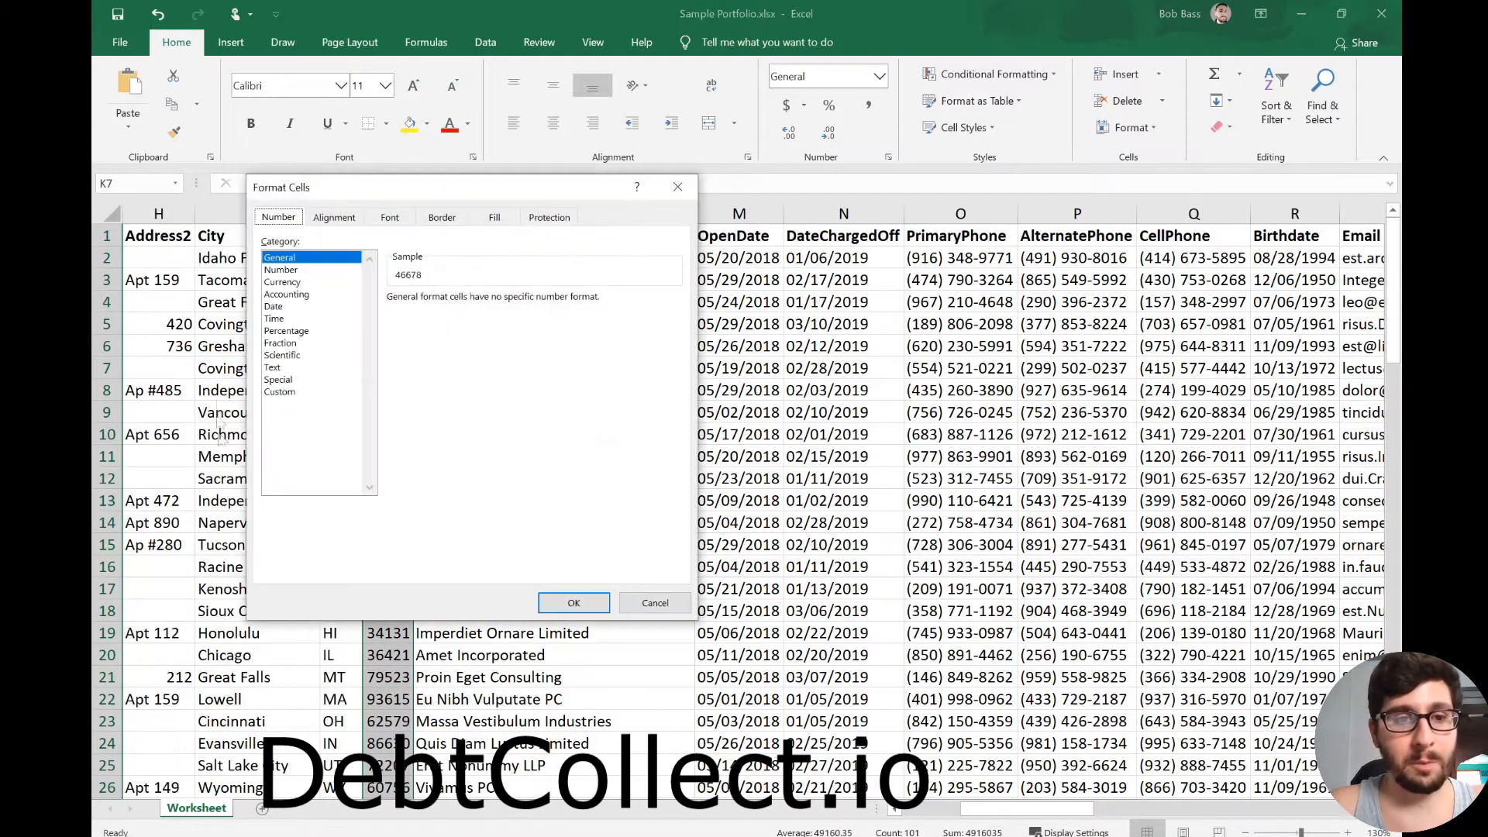
left_click(295, 381)
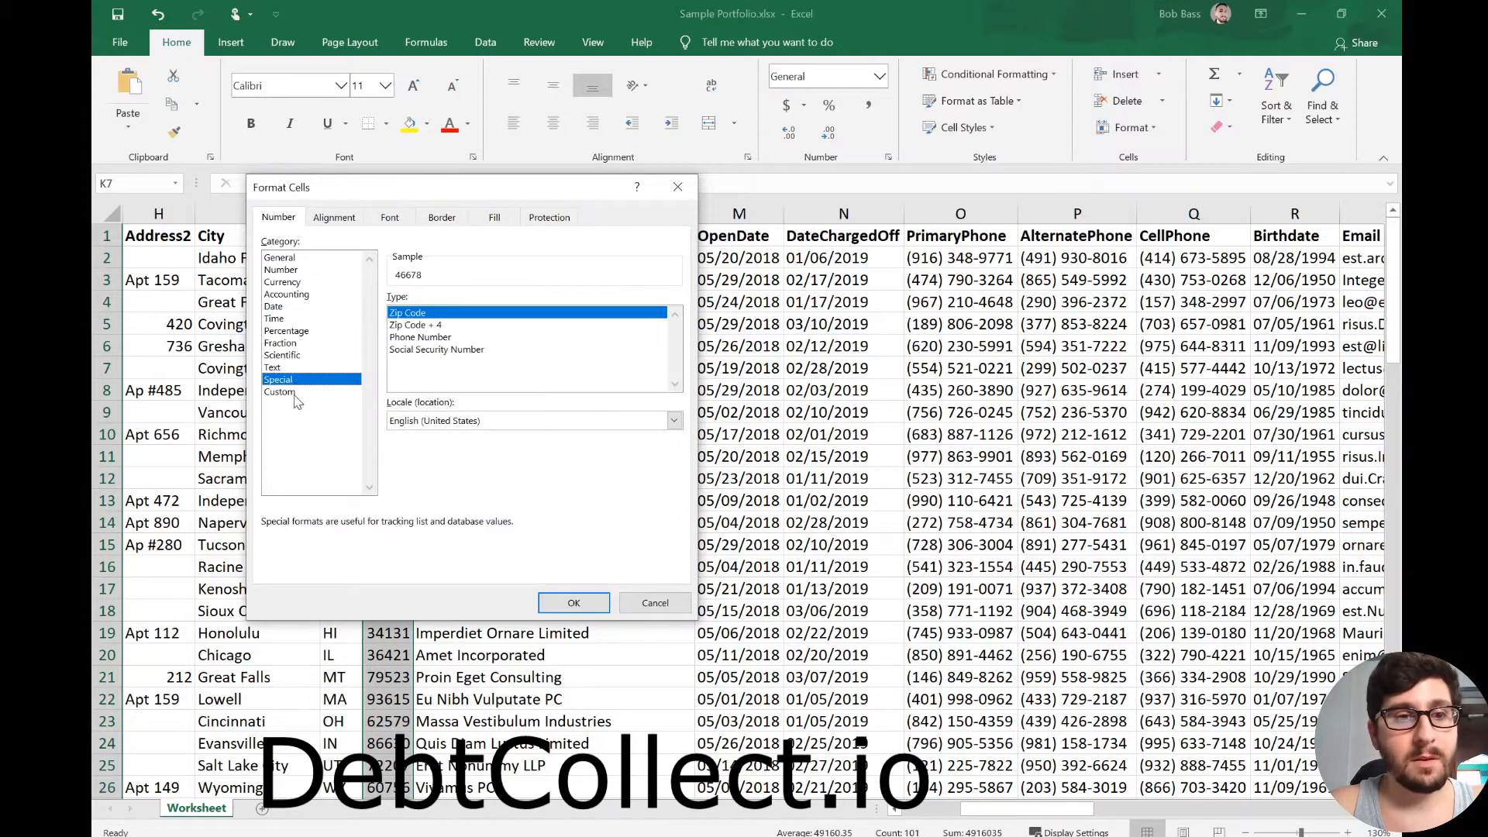
left_click(298, 393)
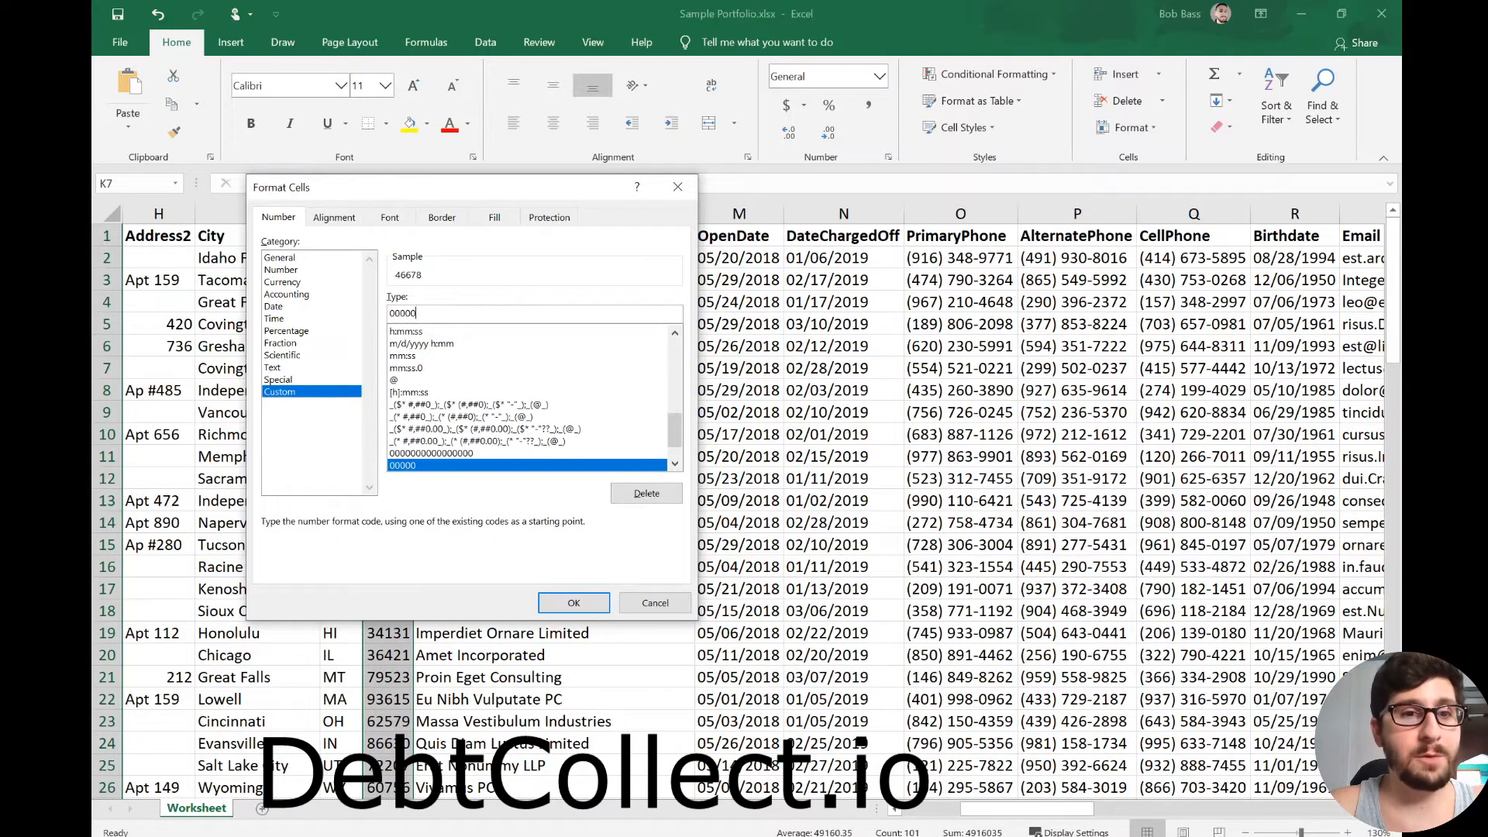
double_click(682, 315)
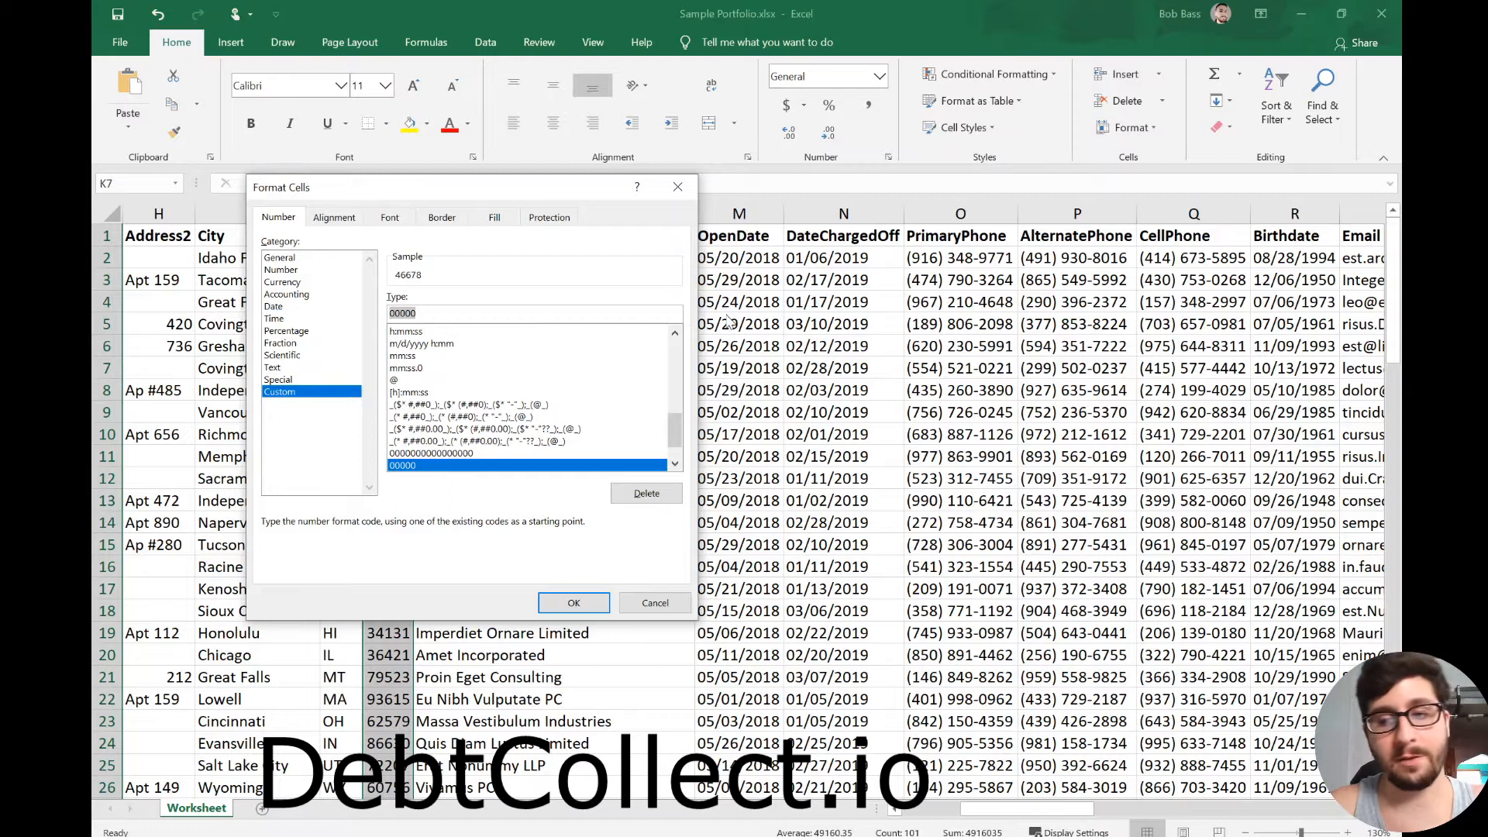
type("000")
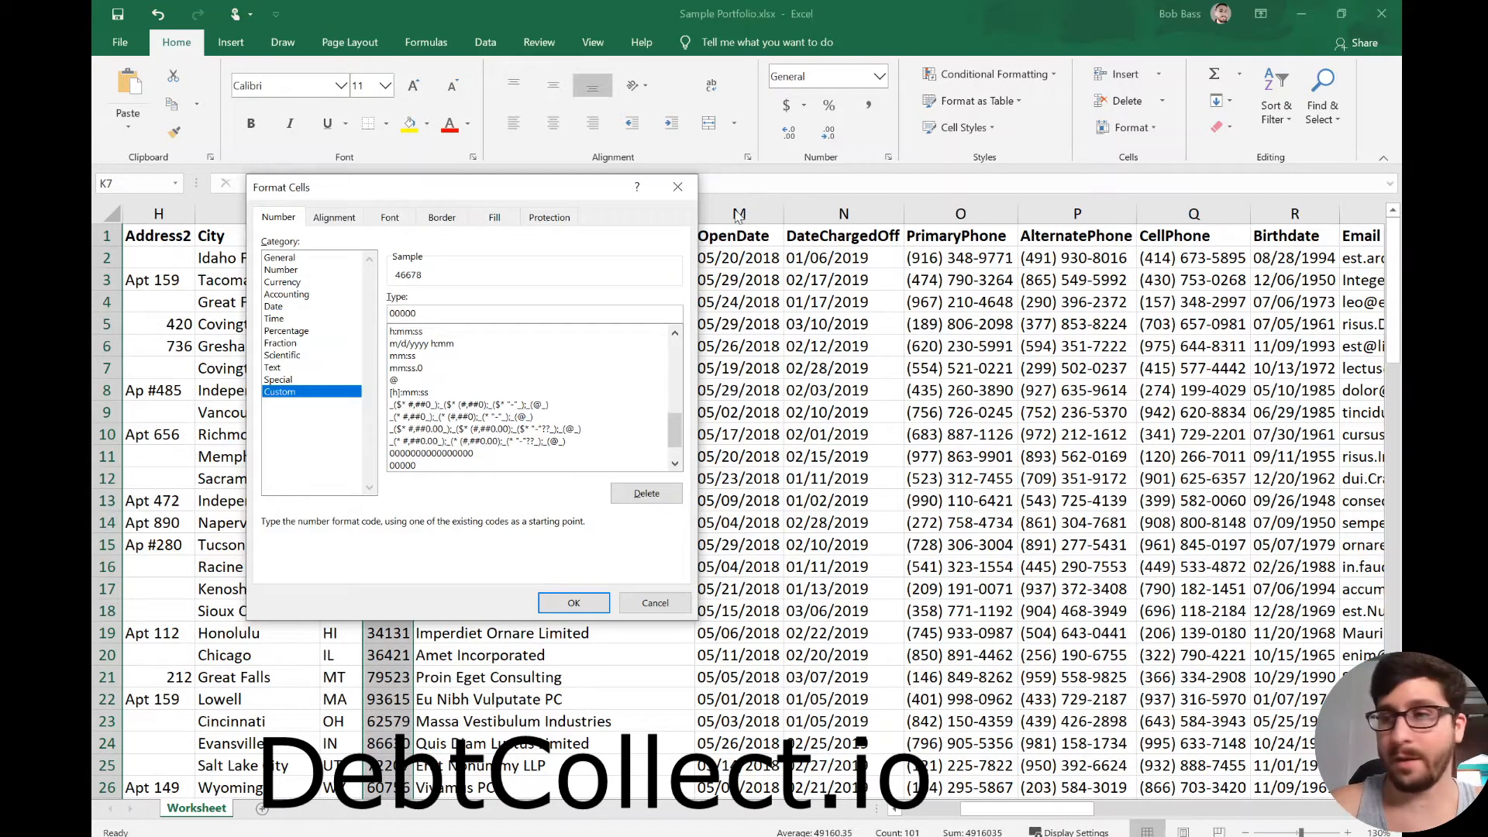
left_click(573, 603)
- Format the Zip column with the Special category's Zip Code type and check the zip in row 12
right_click(398, 327)
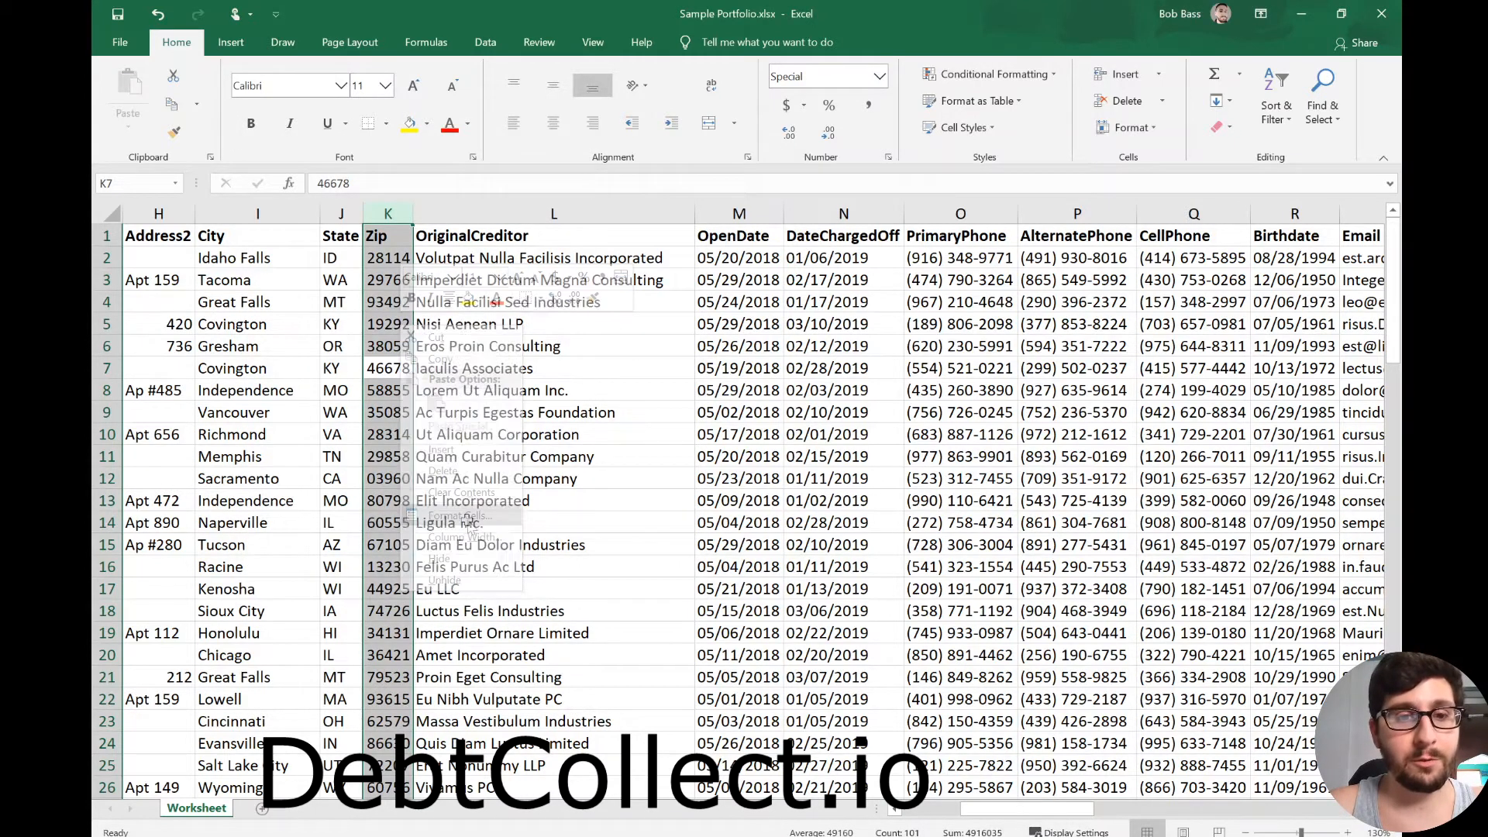
left_click(457, 515)
left_click(277, 379)
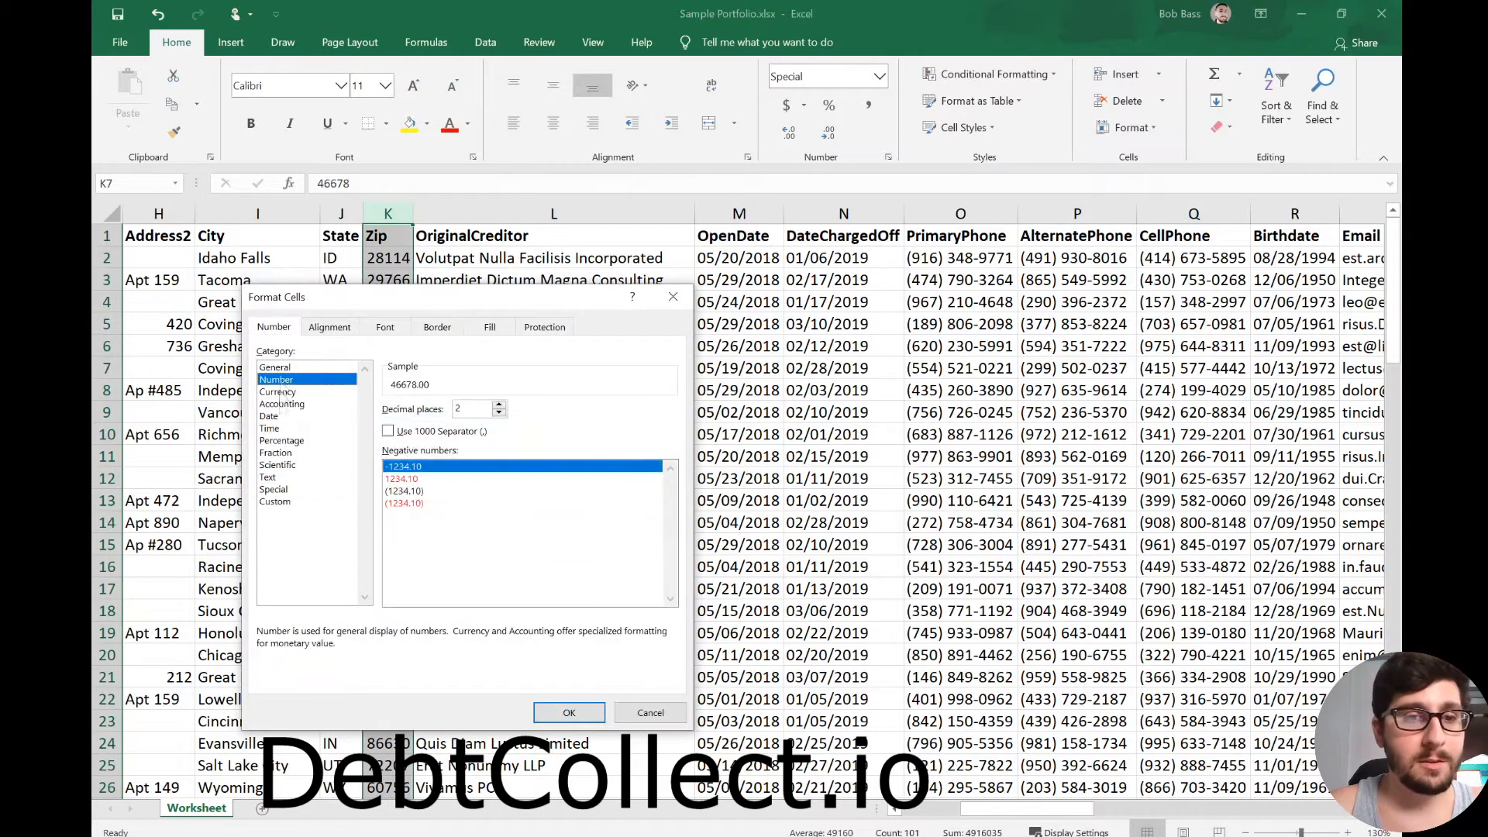
left_click(293, 489)
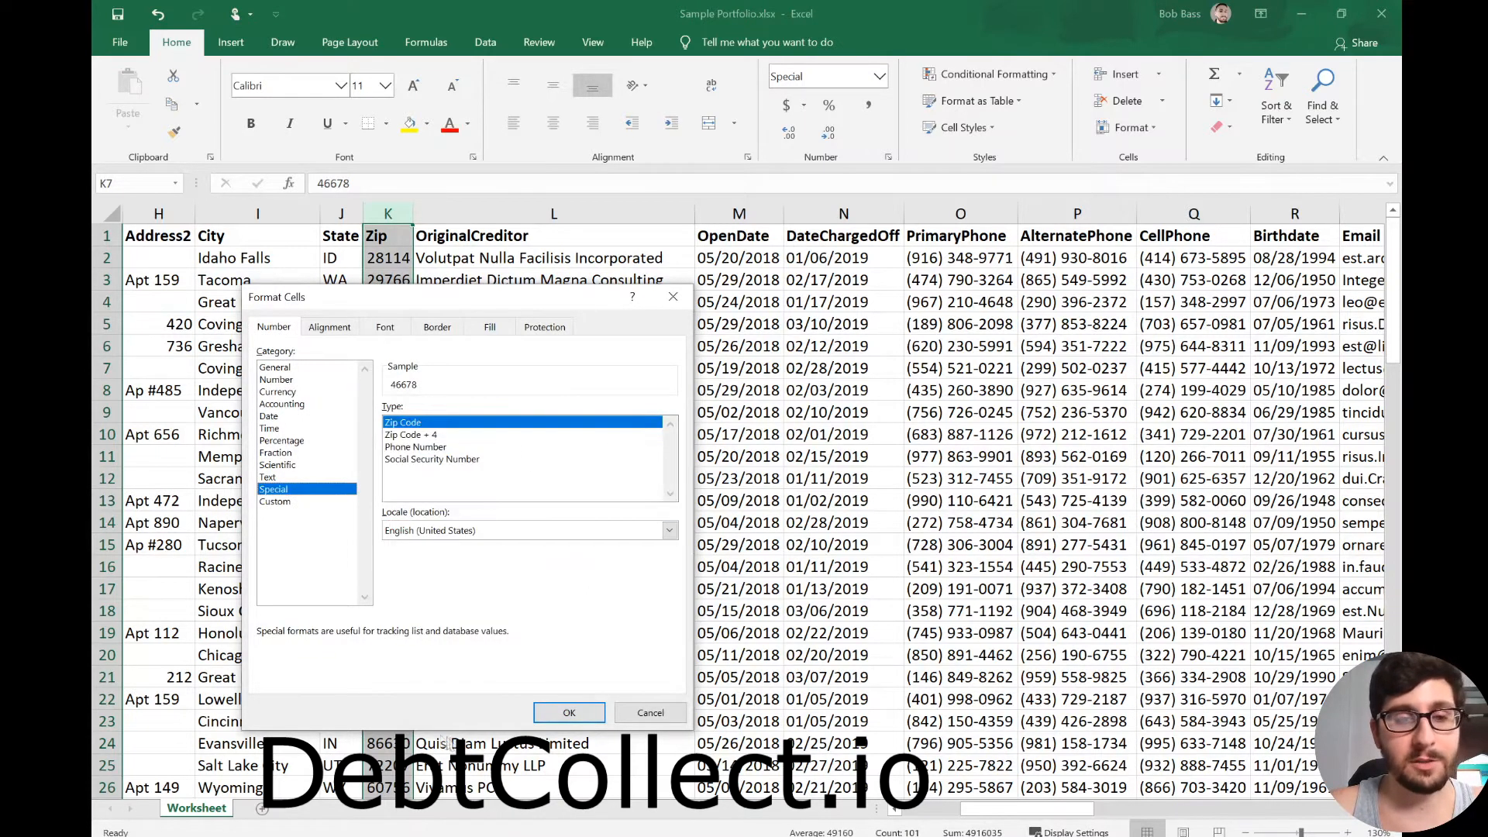
left_click(569, 712)
left_click(402, 455)
left_click(385, 479)
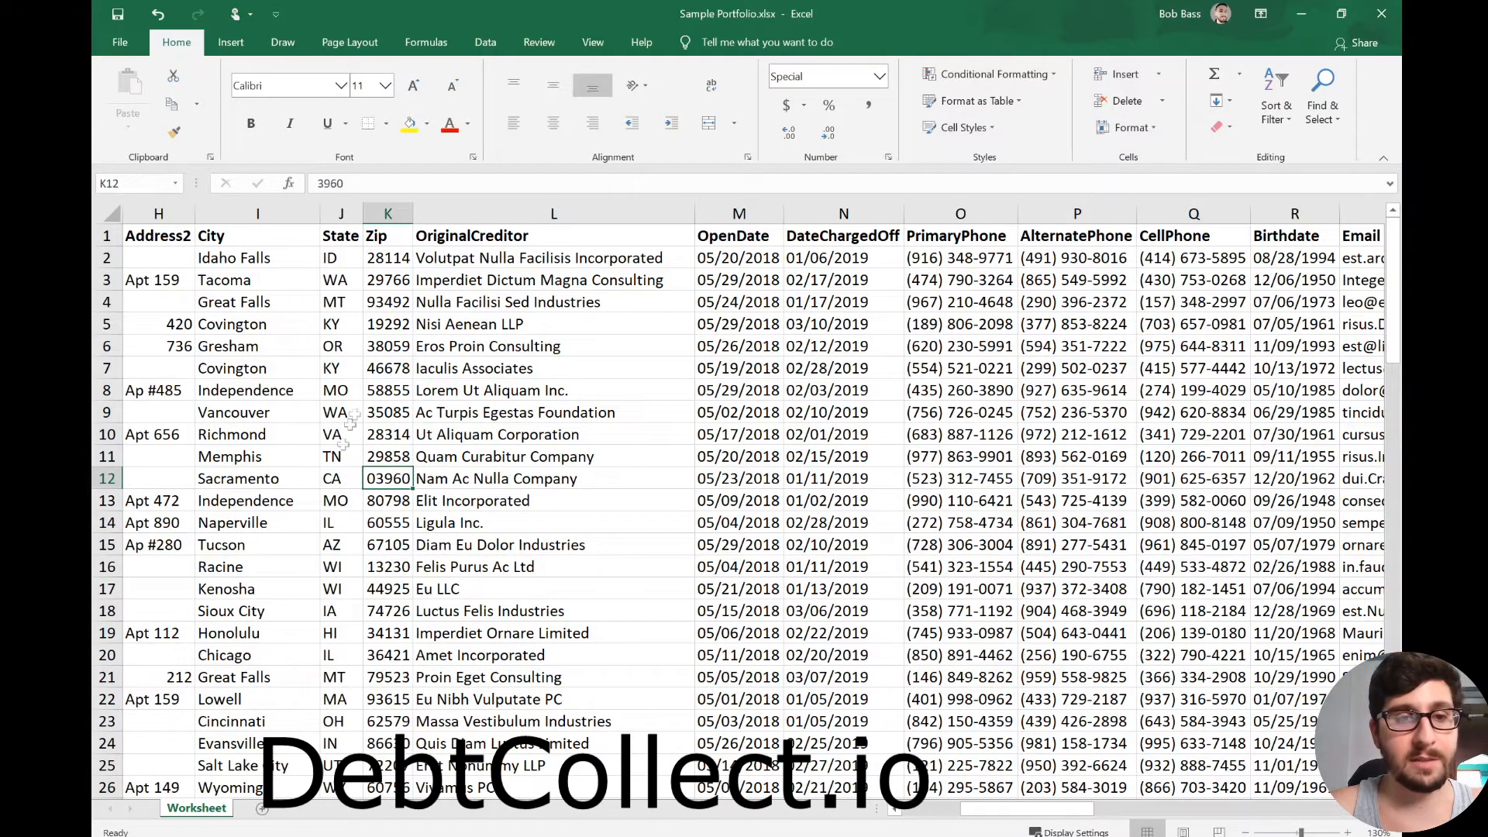
- Look through the creditor names in the OriginalCreditor column from the first rows down to the end of the list
left_click(462, 392)
left_click(468, 281)
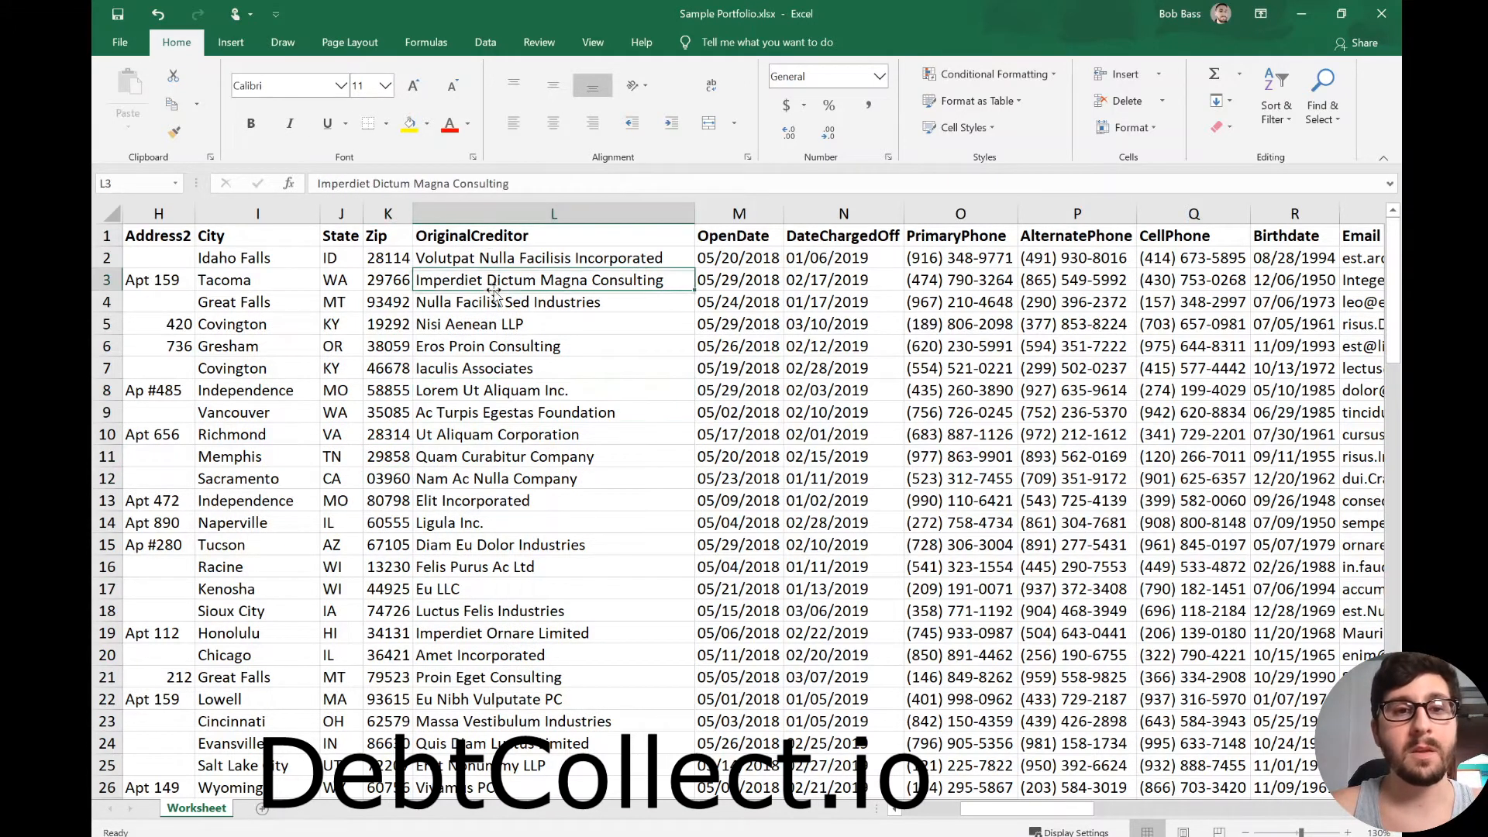
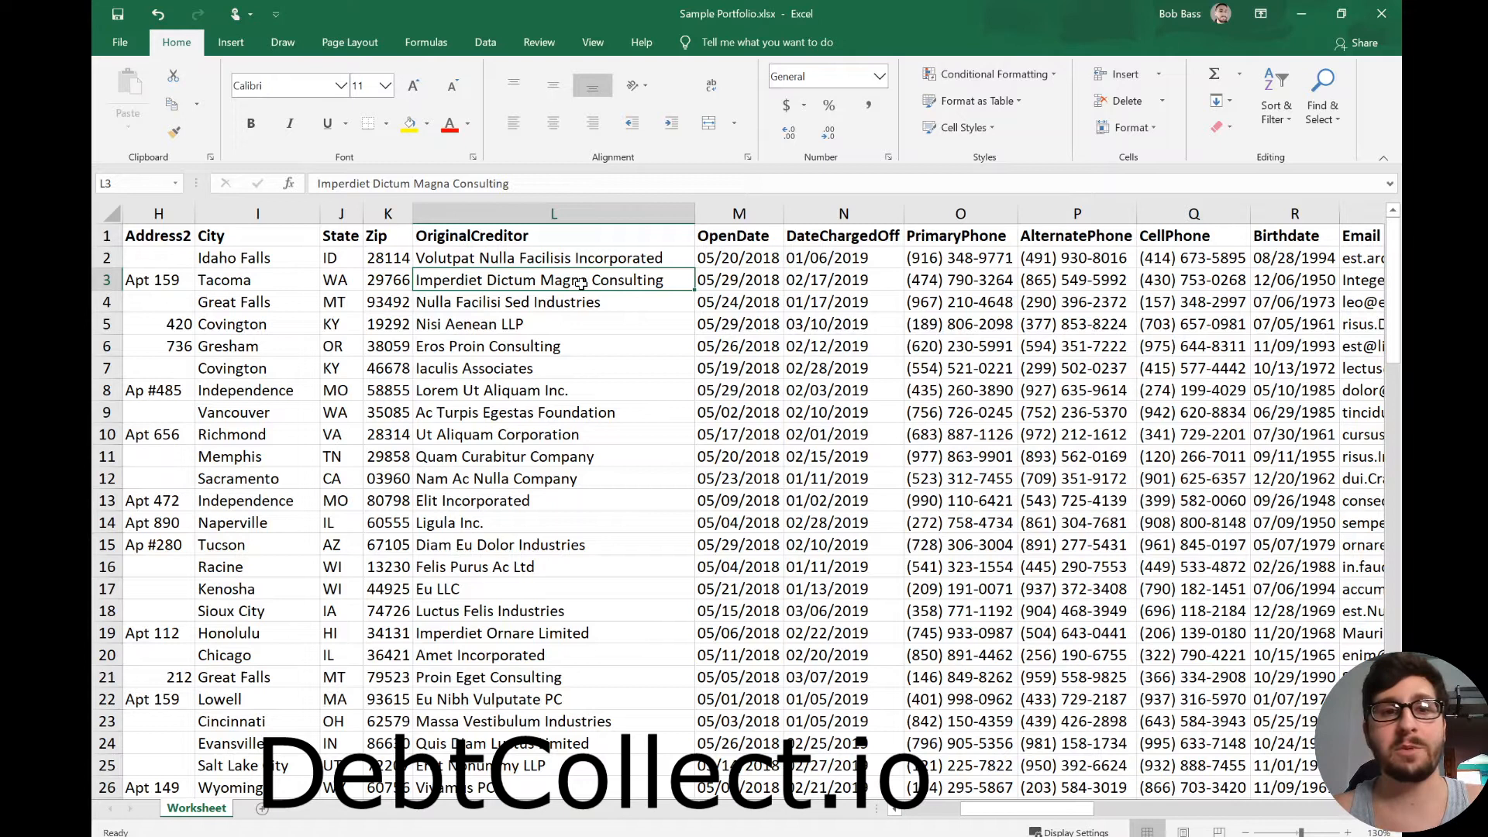
left_click(517, 457)
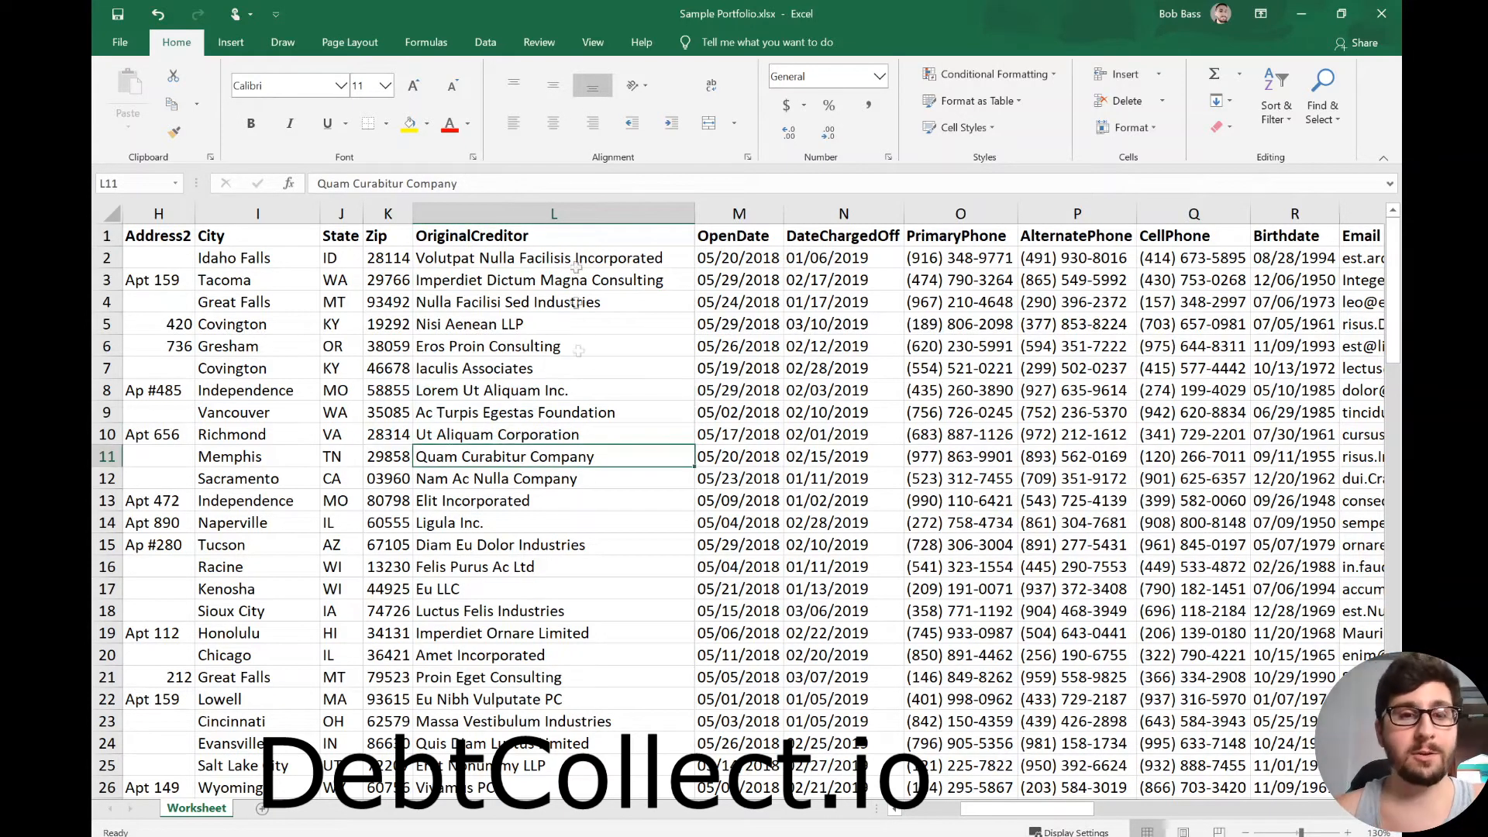
scroll(531, 360, "down", 15)
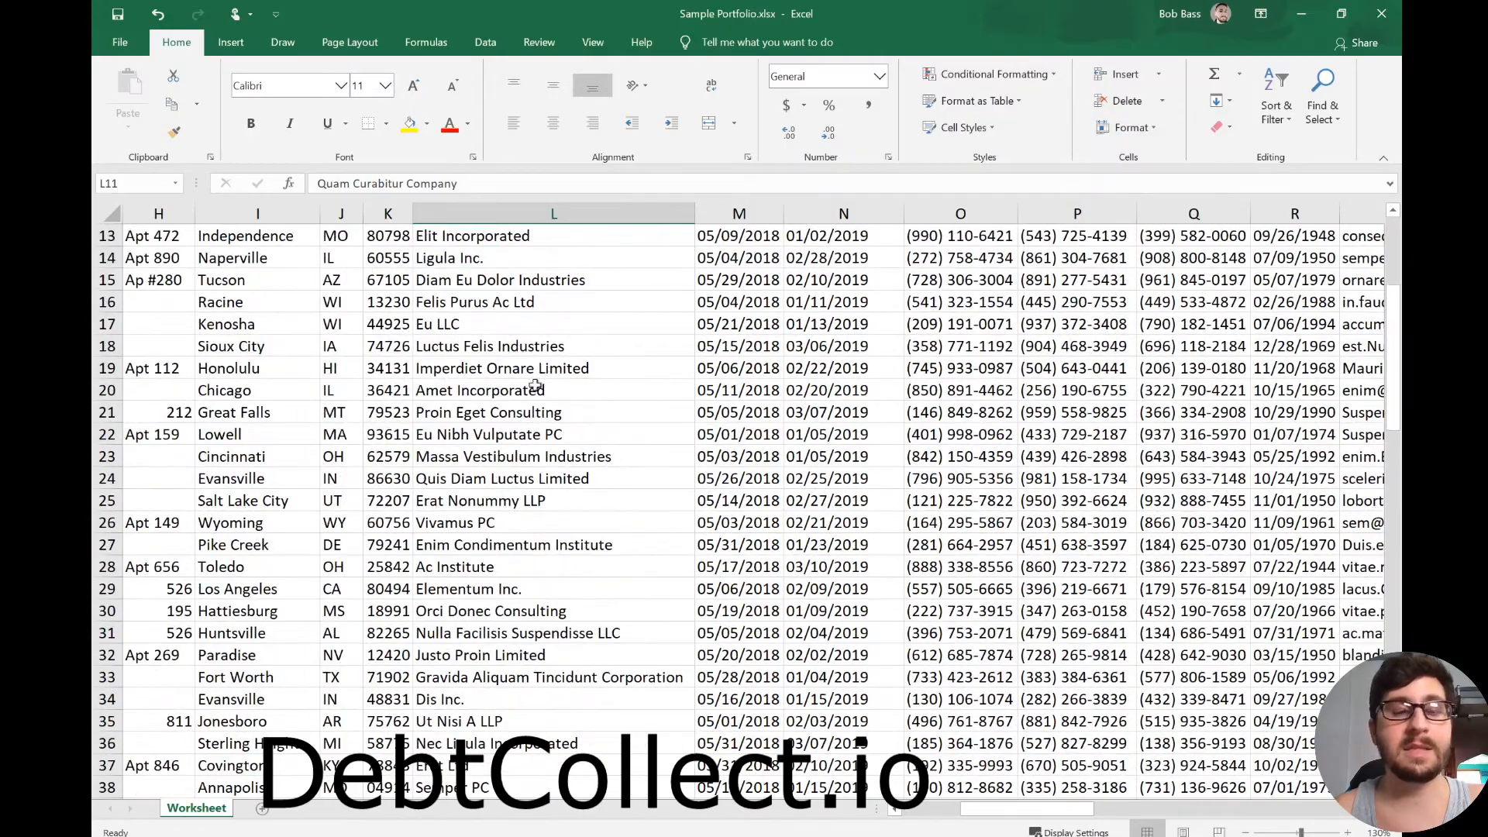
scroll(534, 365, "down", 5)
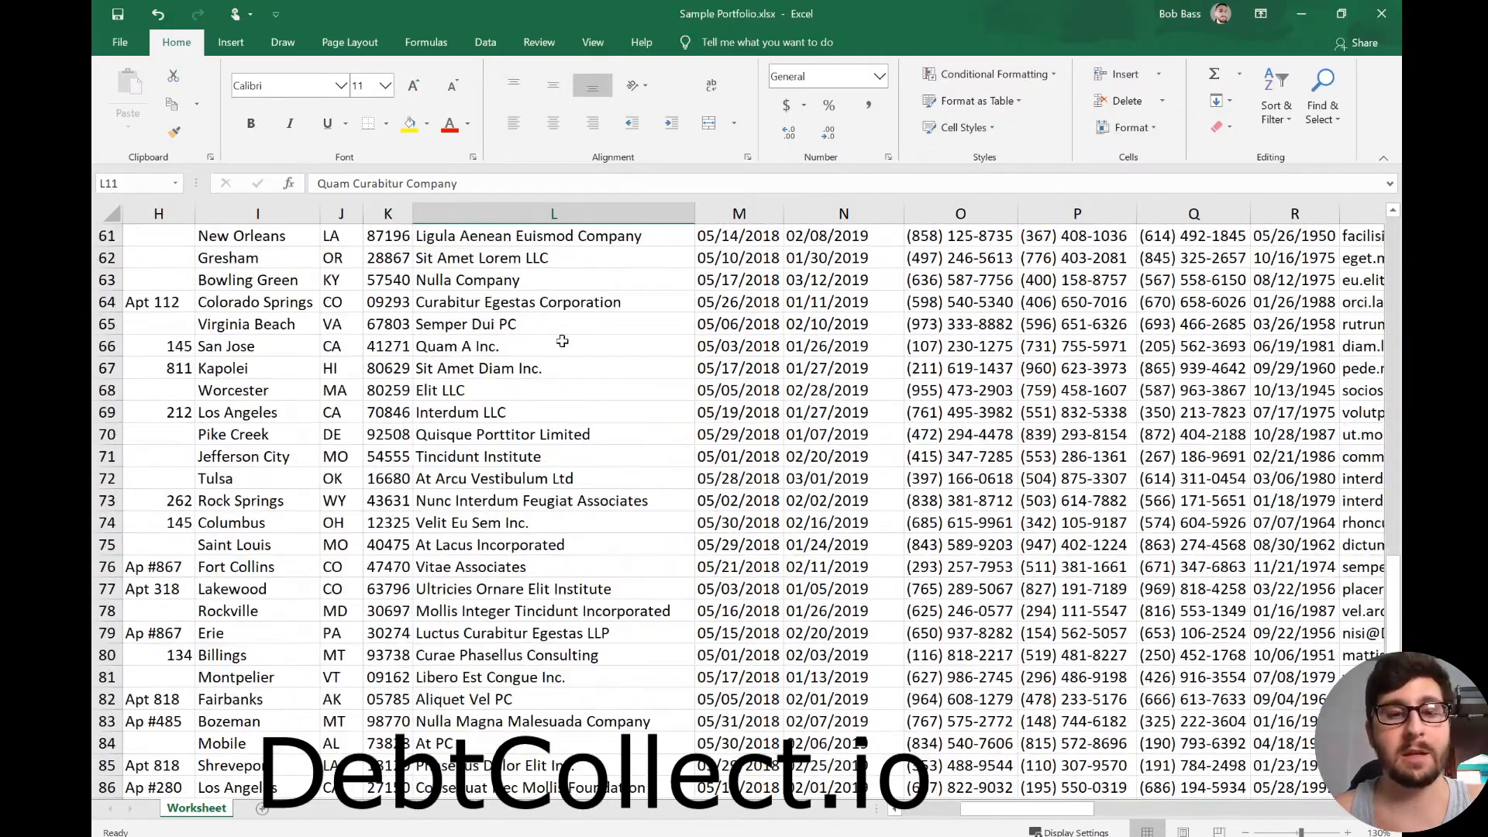
scroll(496, 369, "up", 17)
scroll(496, 369, "up", 3)
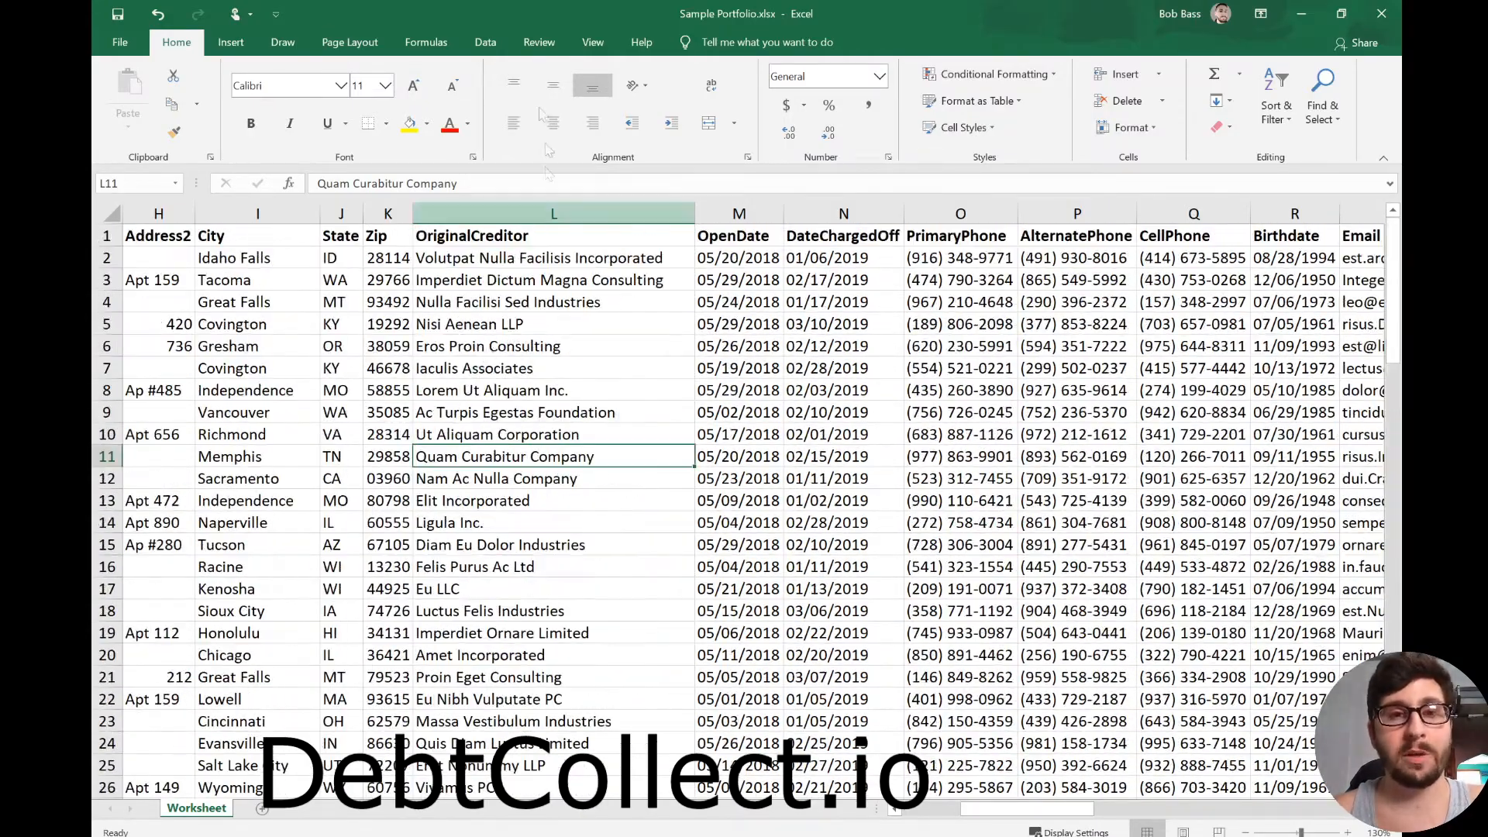
- Move the portfolio workbook aside, open lenders.xlsx from the debtResources folder, and maximize its window
left_click_drag(509, 7, 756, 89)
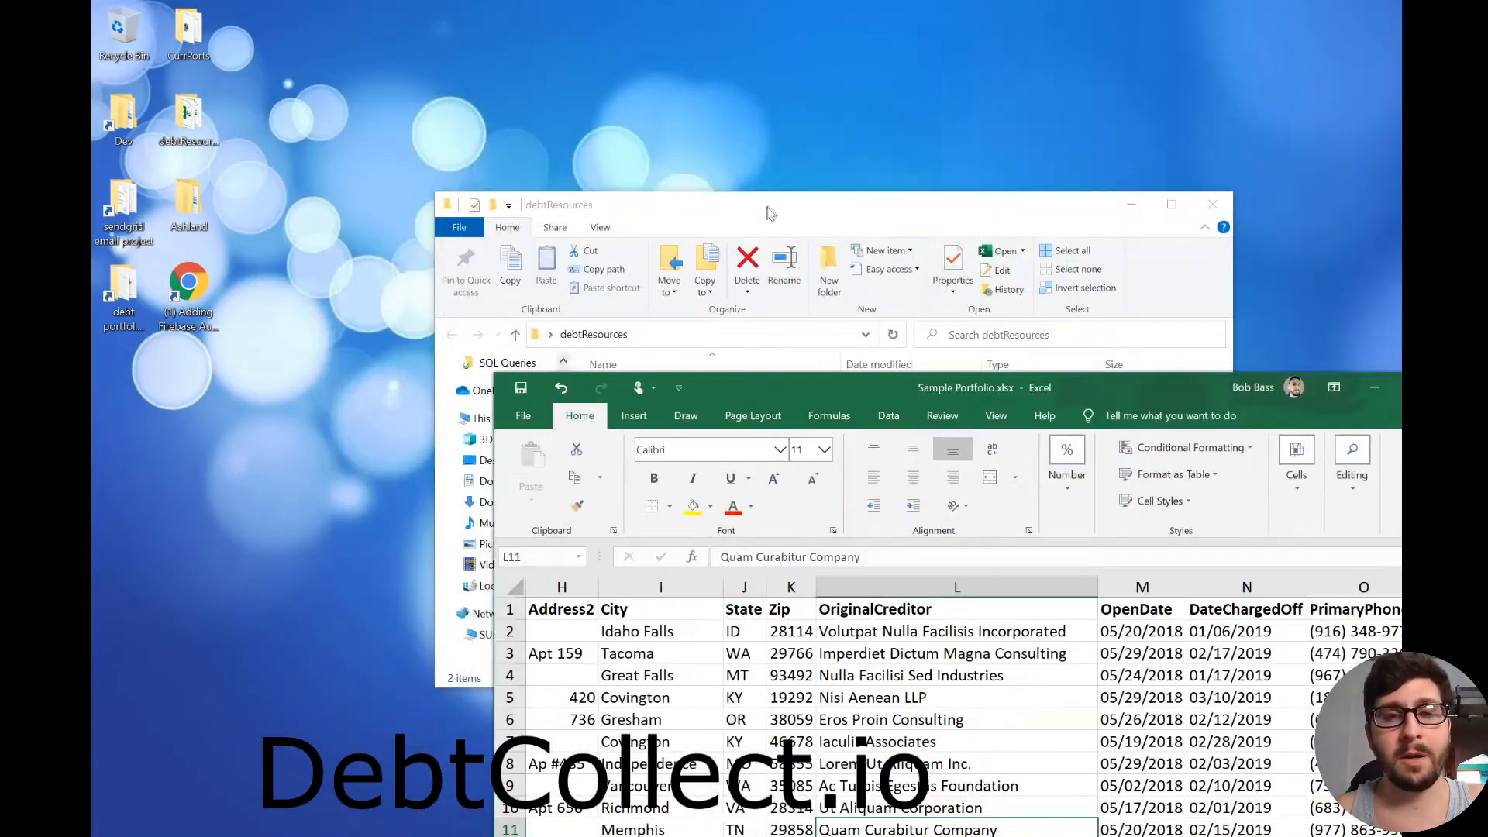
left_click(767, 213)
double_click(647, 391)
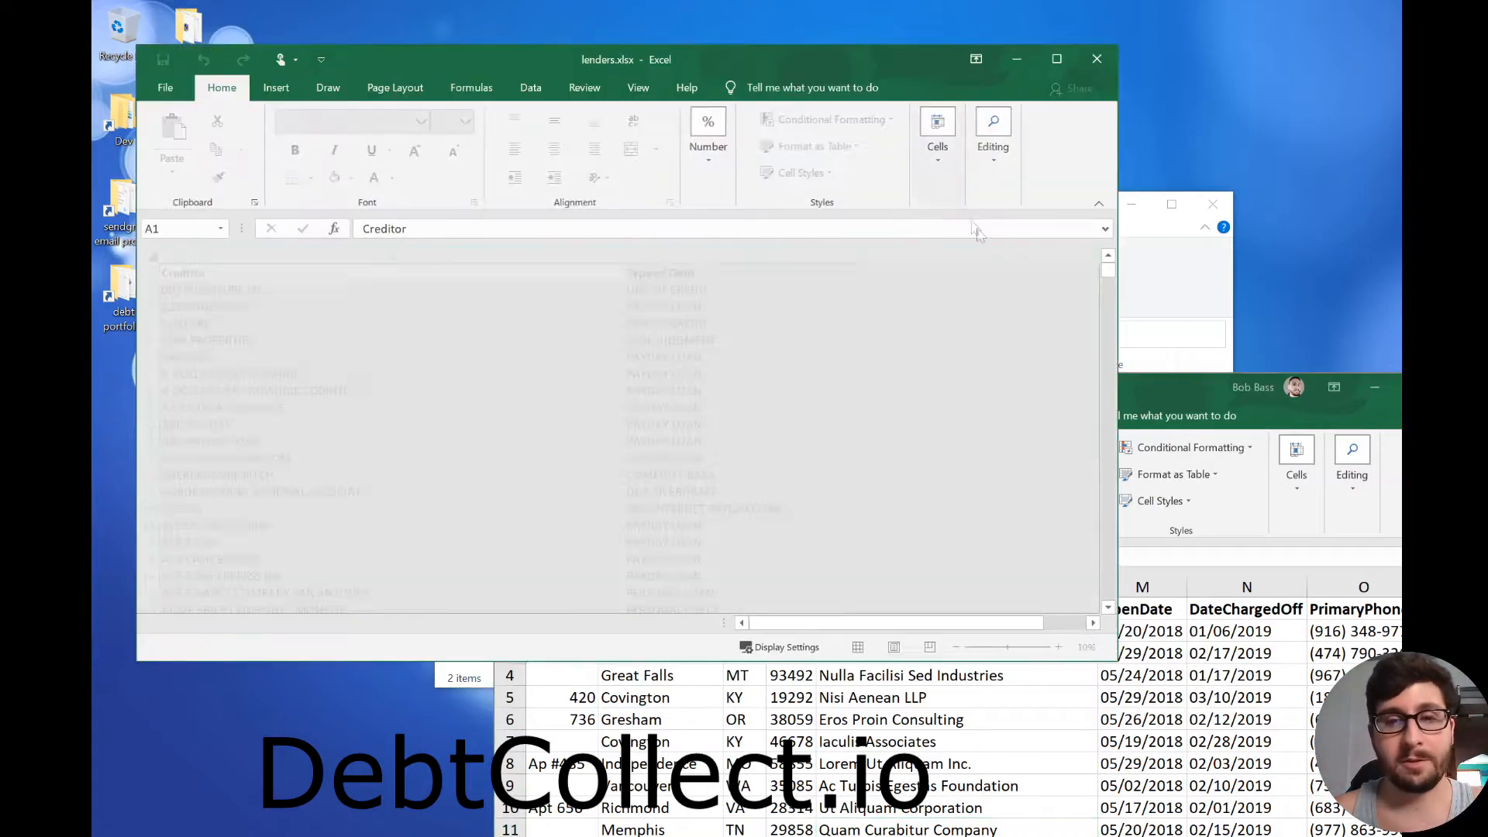
double_click(763, 68)
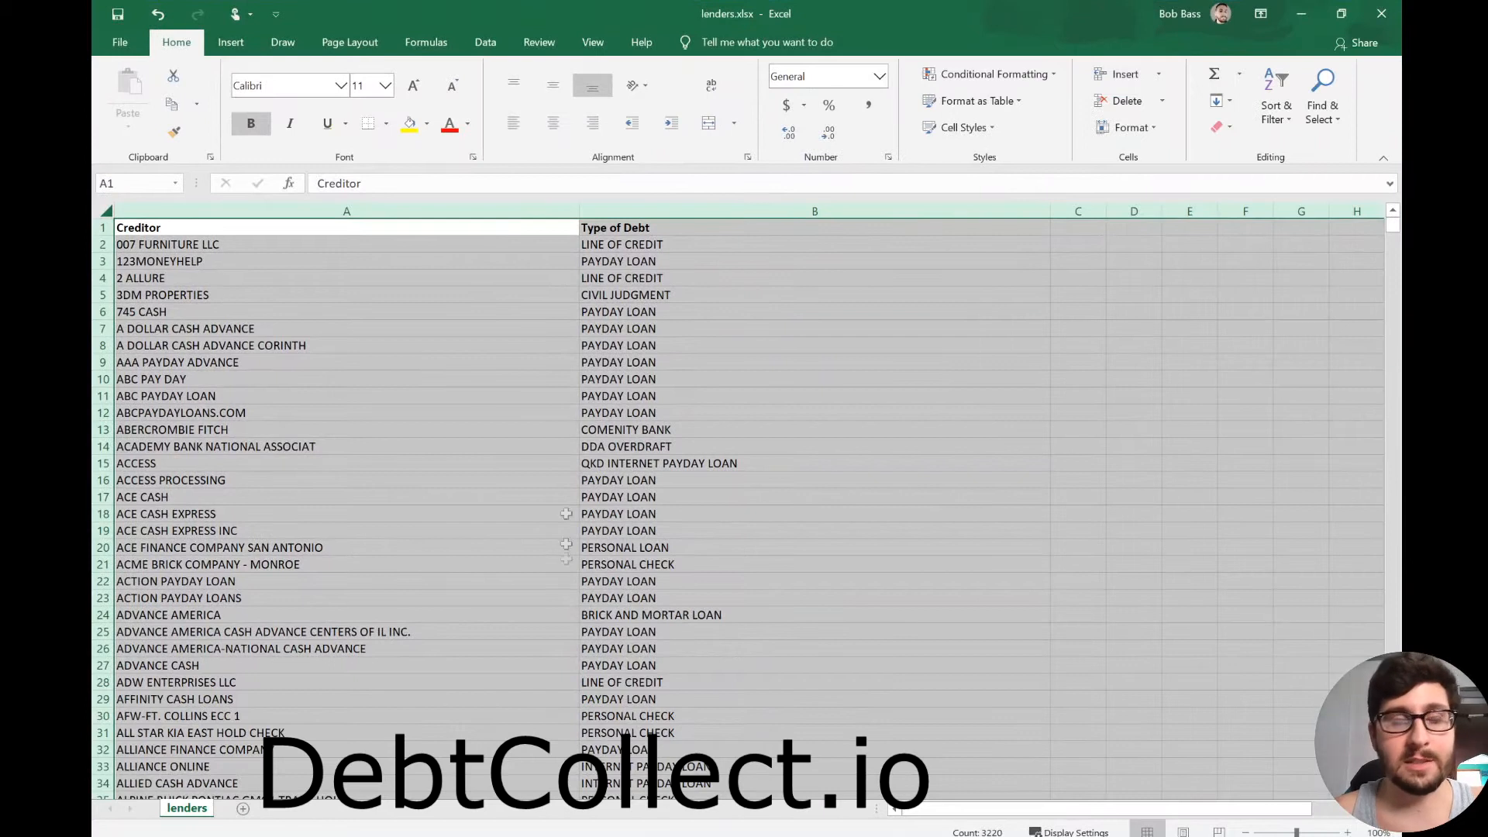
- Examine the Creditor and Type of Debt columns of the lenders list
left_click(407, 534)
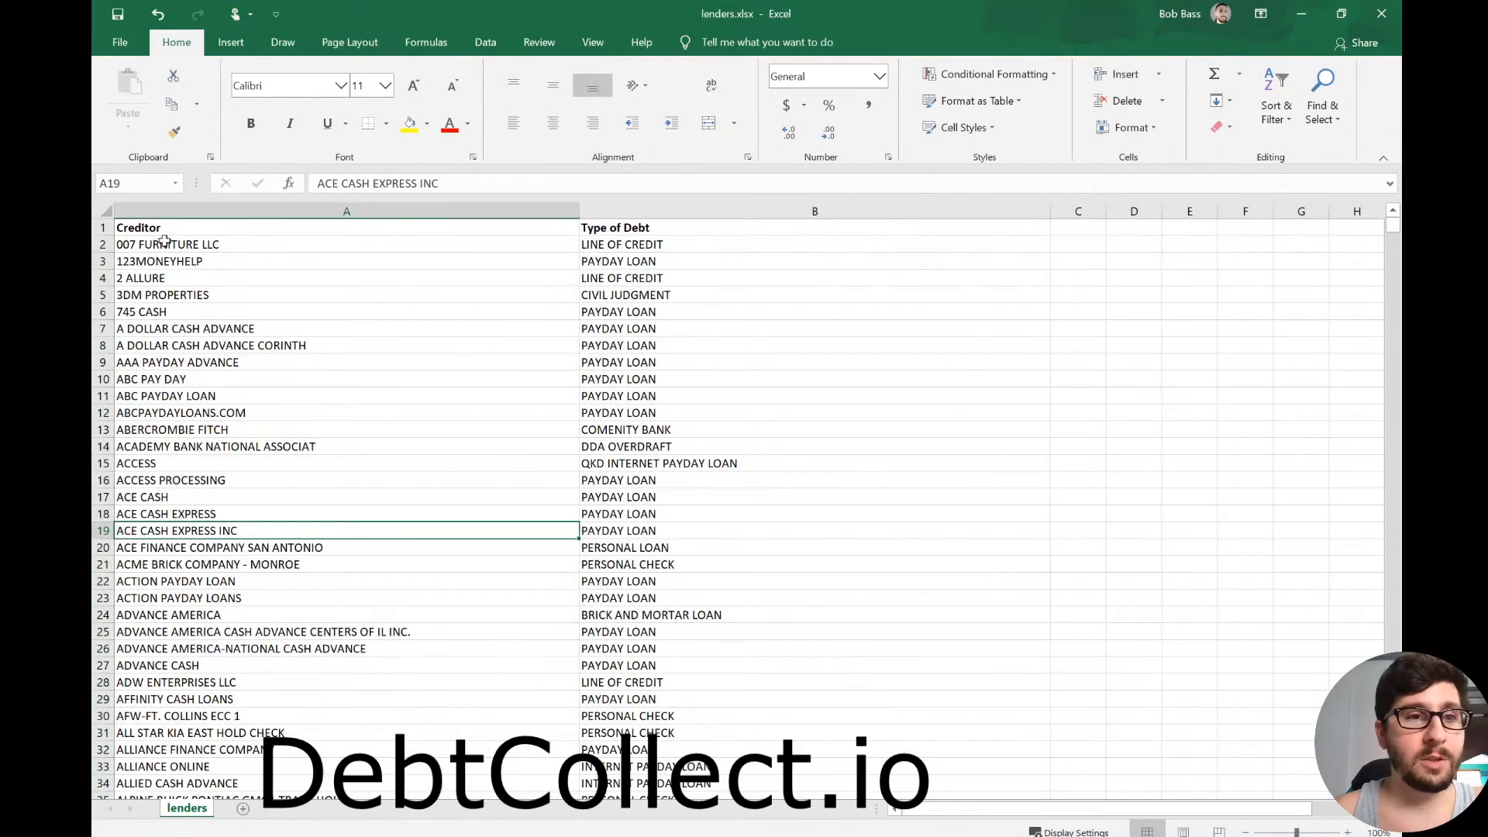
scroll(186, 310, "down", 4)
scroll(305, 436, "down", 20)
left_click(717, 207)
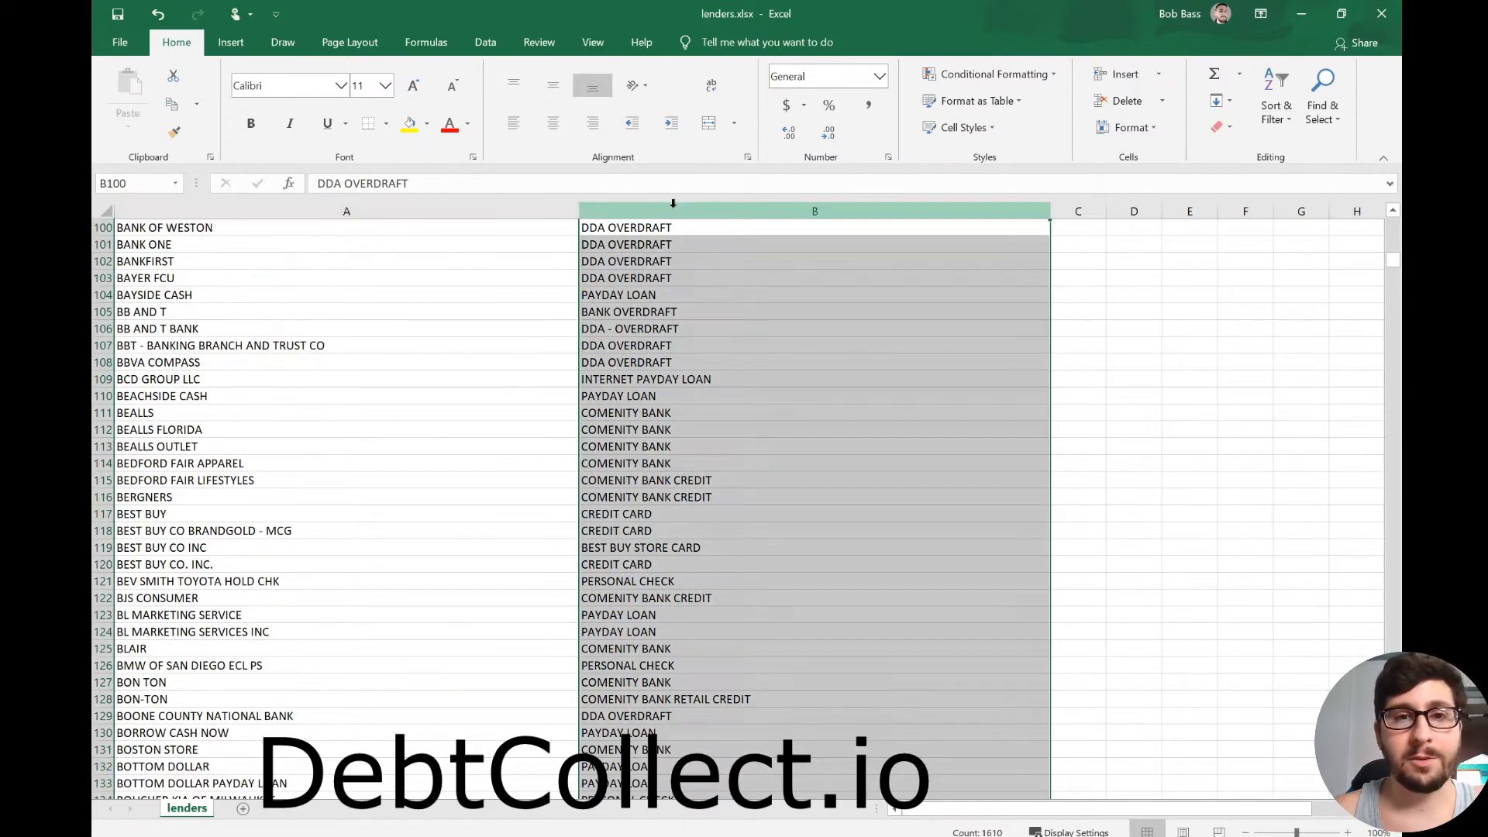
scroll(295, 338, "down", 6)
scroll(450, 334, "up", 6)
scroll(449, 334, "up", 20)
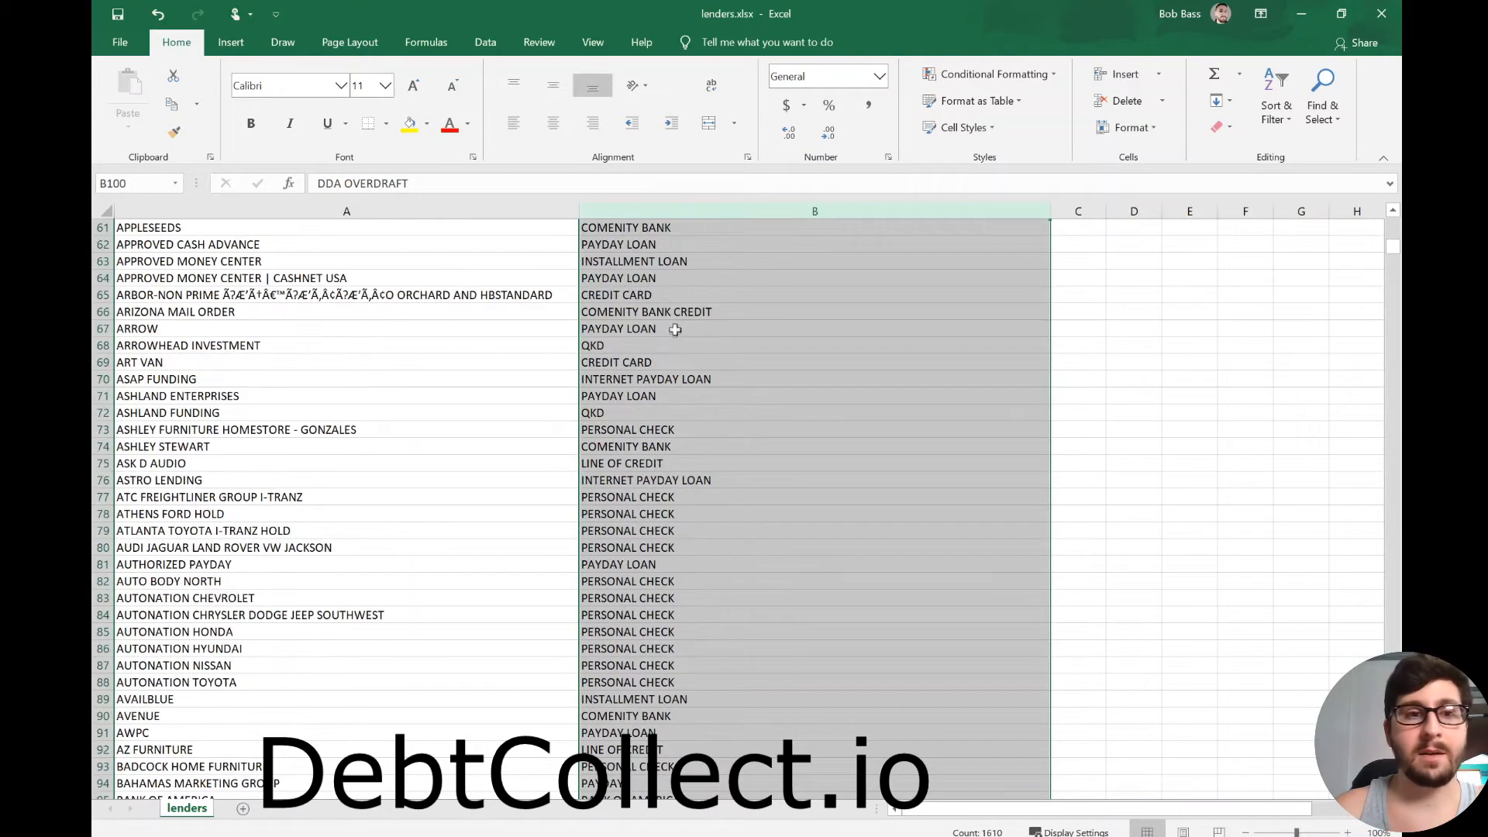
- Add the header "rand" in C1, beside the Type of Debt column
left_click_drag(1186, 239, 1078, 346)
left_click(1206, 239)
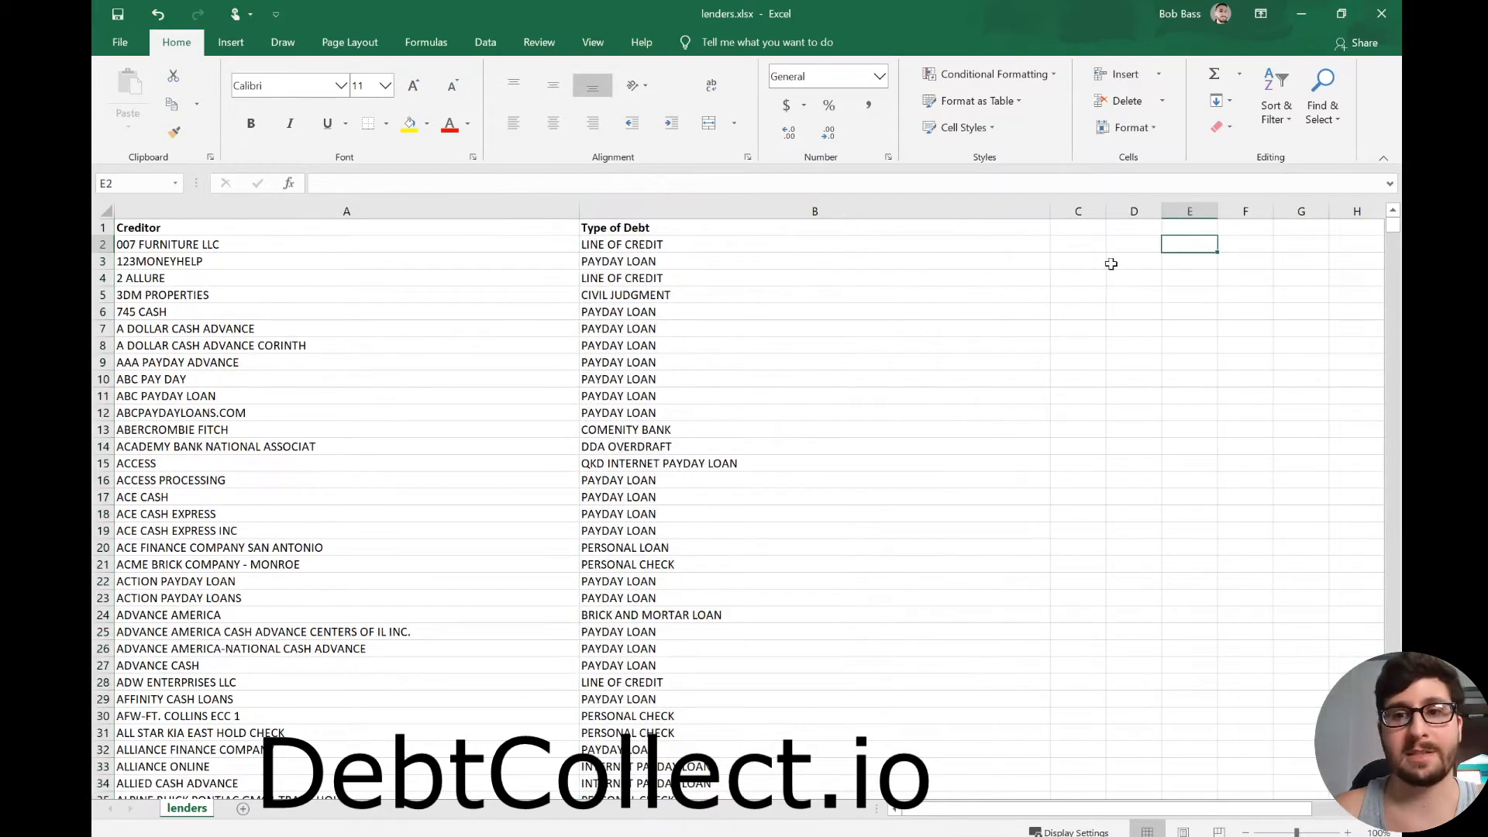
left_click(1112, 265)
left_click(1086, 267)
key("Up")
key("Up")
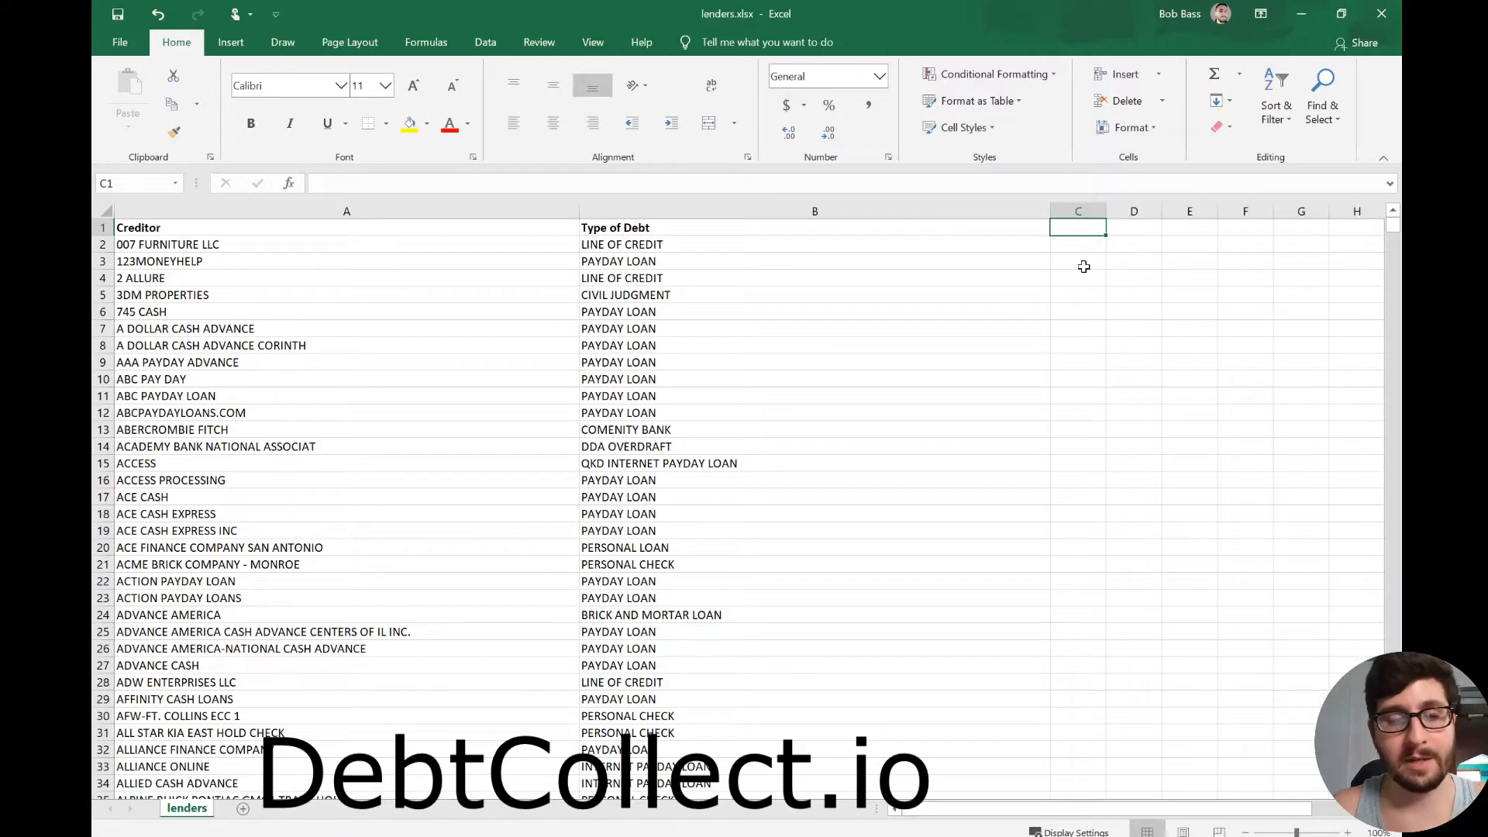
type("rand")
key("Return")
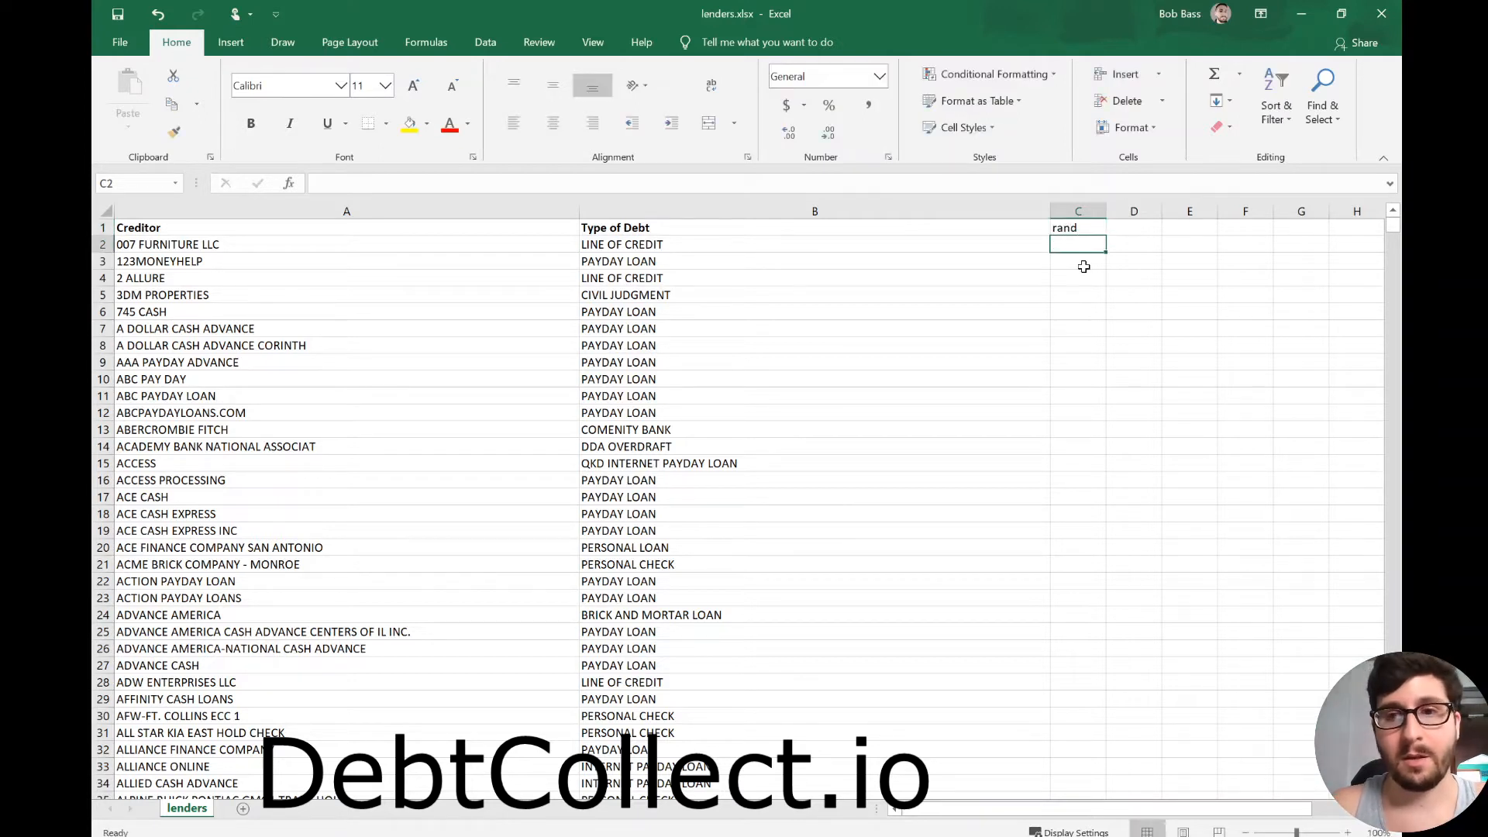
- Enter =RANDBETWEEN(123,9999) in C2 and fill it down the rand column for every lender
type("=")
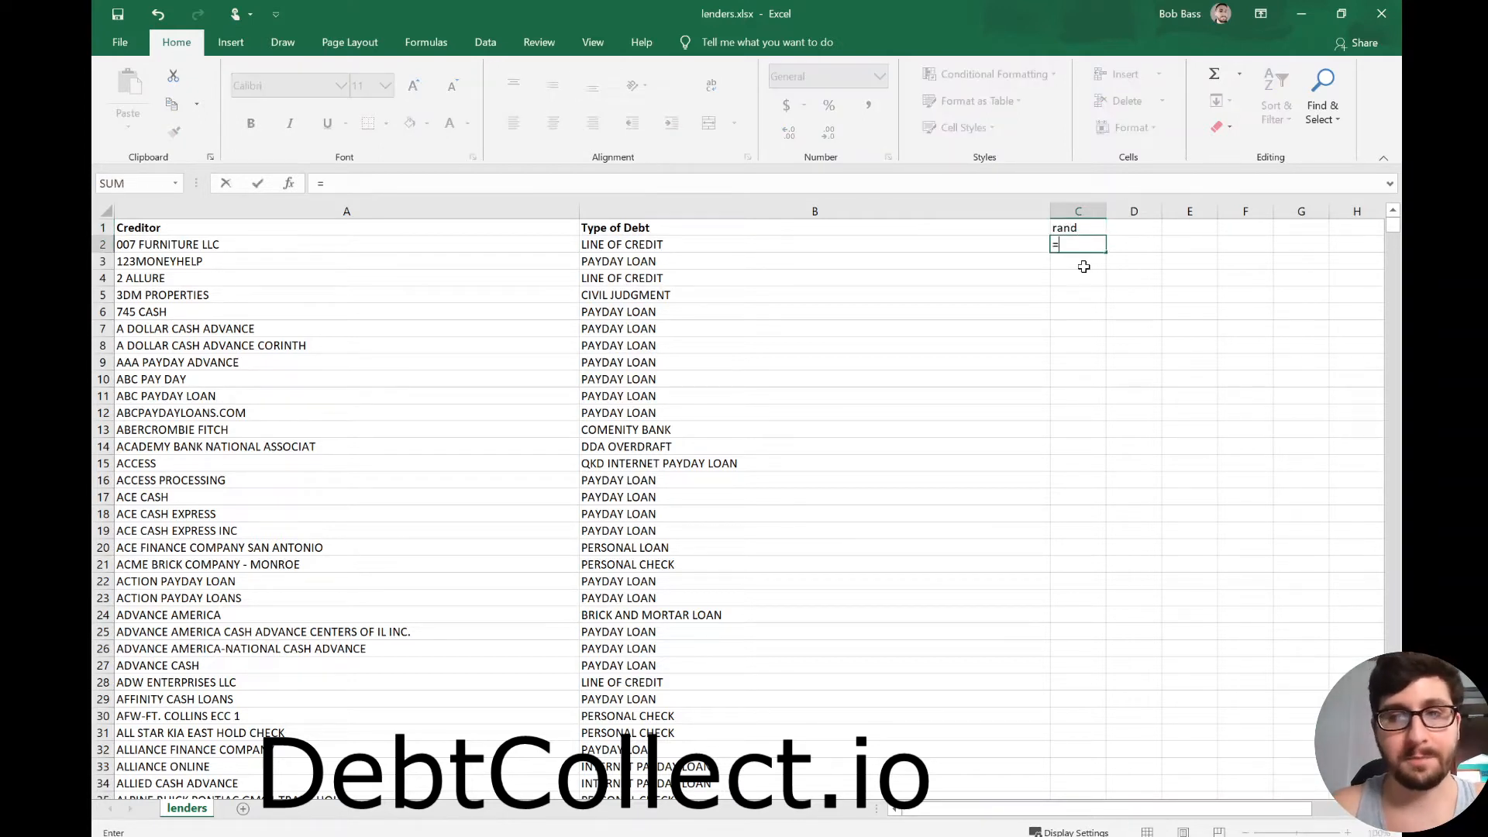
type("randbetween")
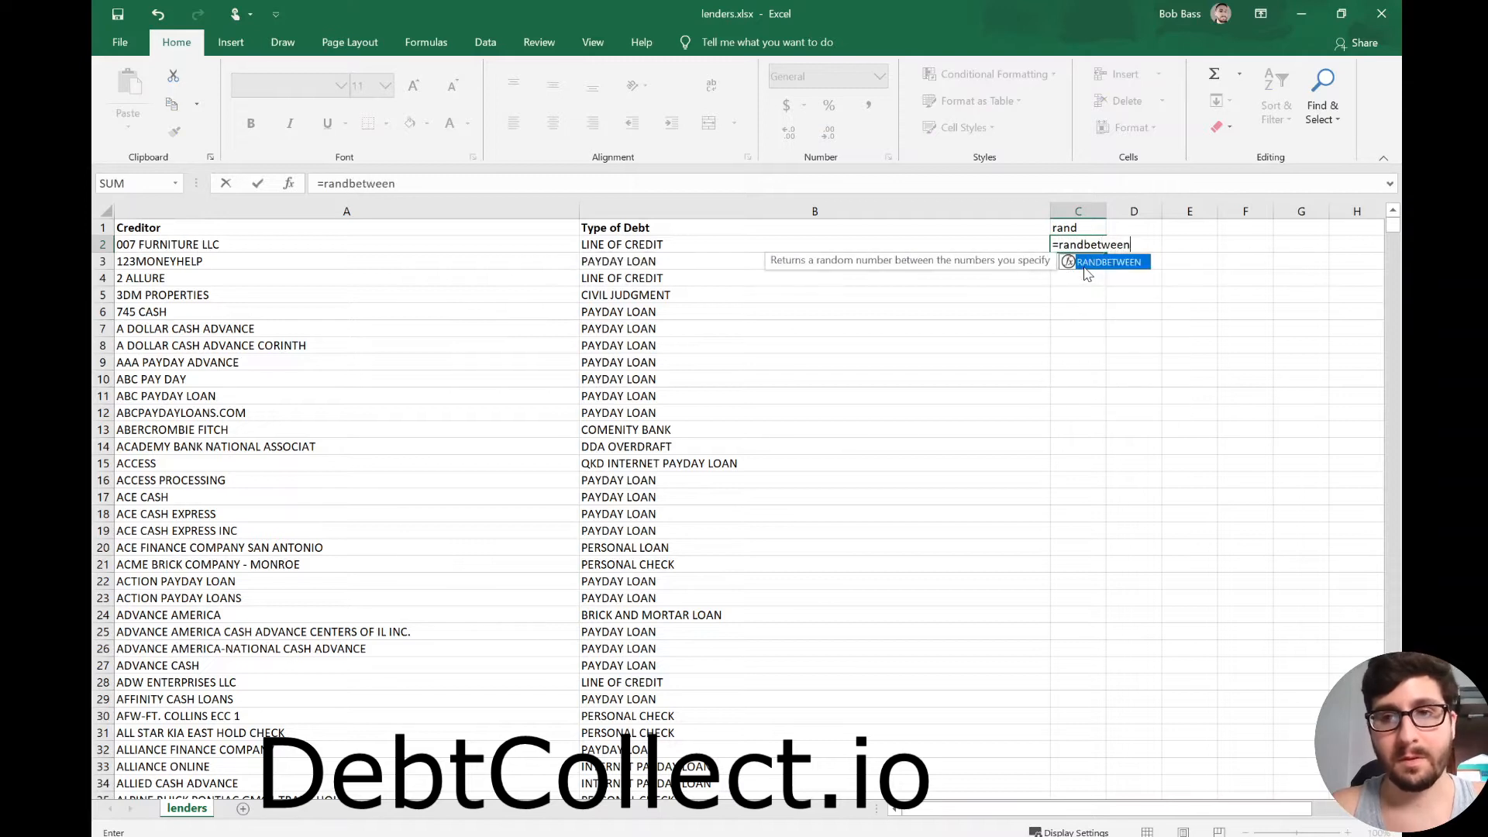
type("(123,9999")
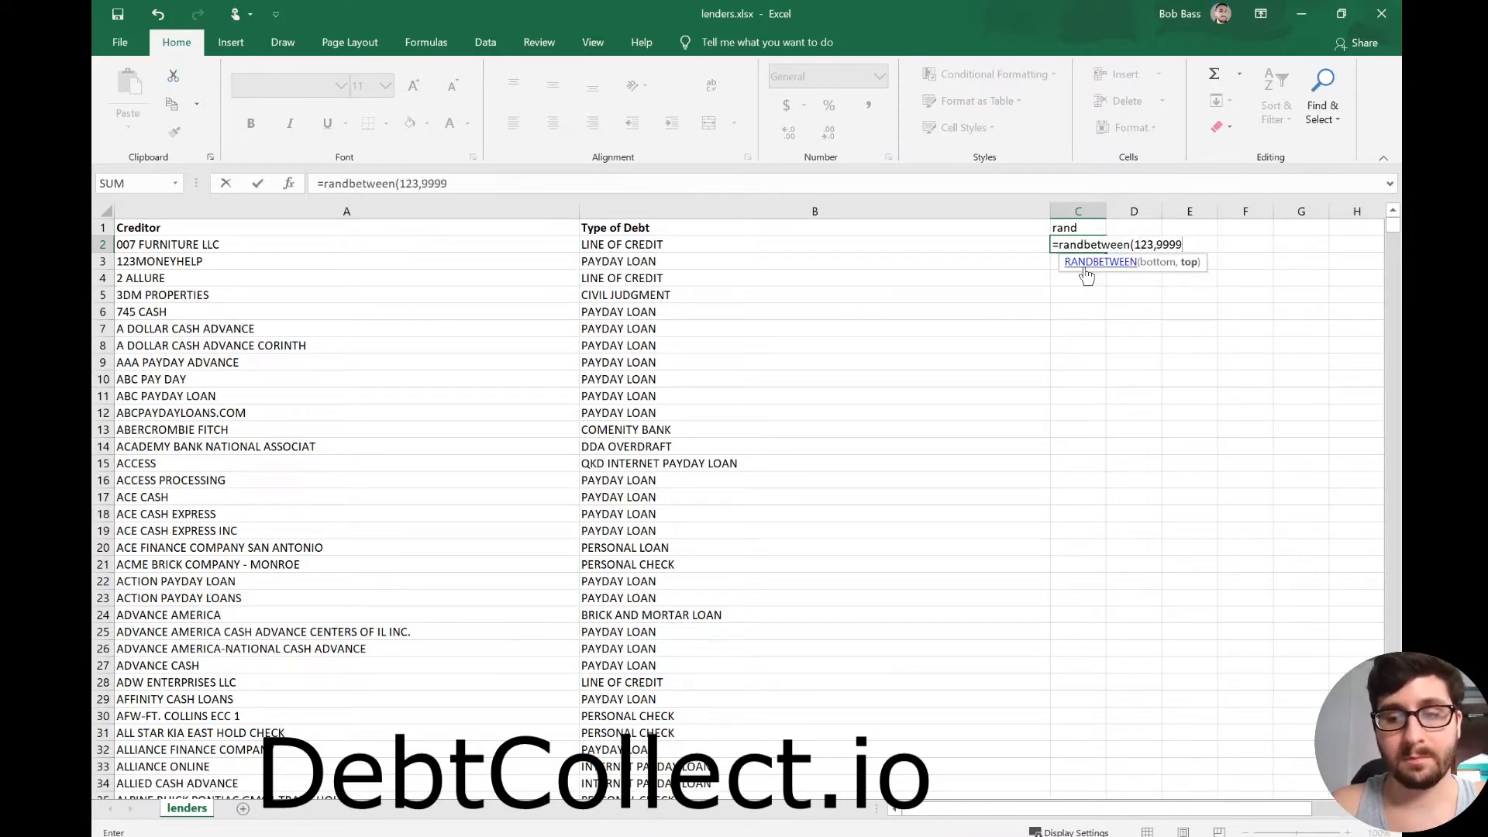
key("Return")
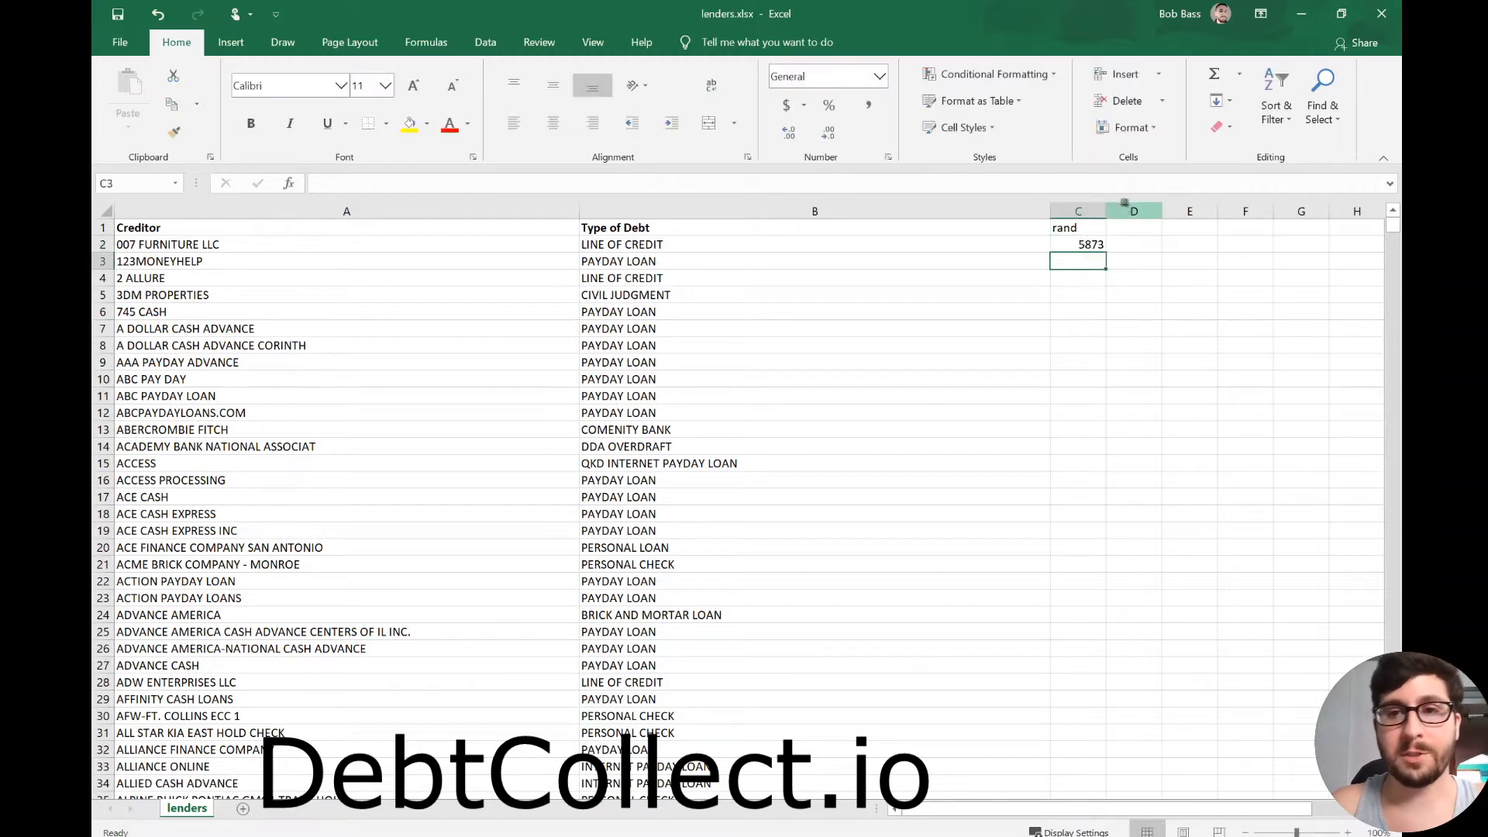
left_click(1082, 251)
double_click(1112, 256)
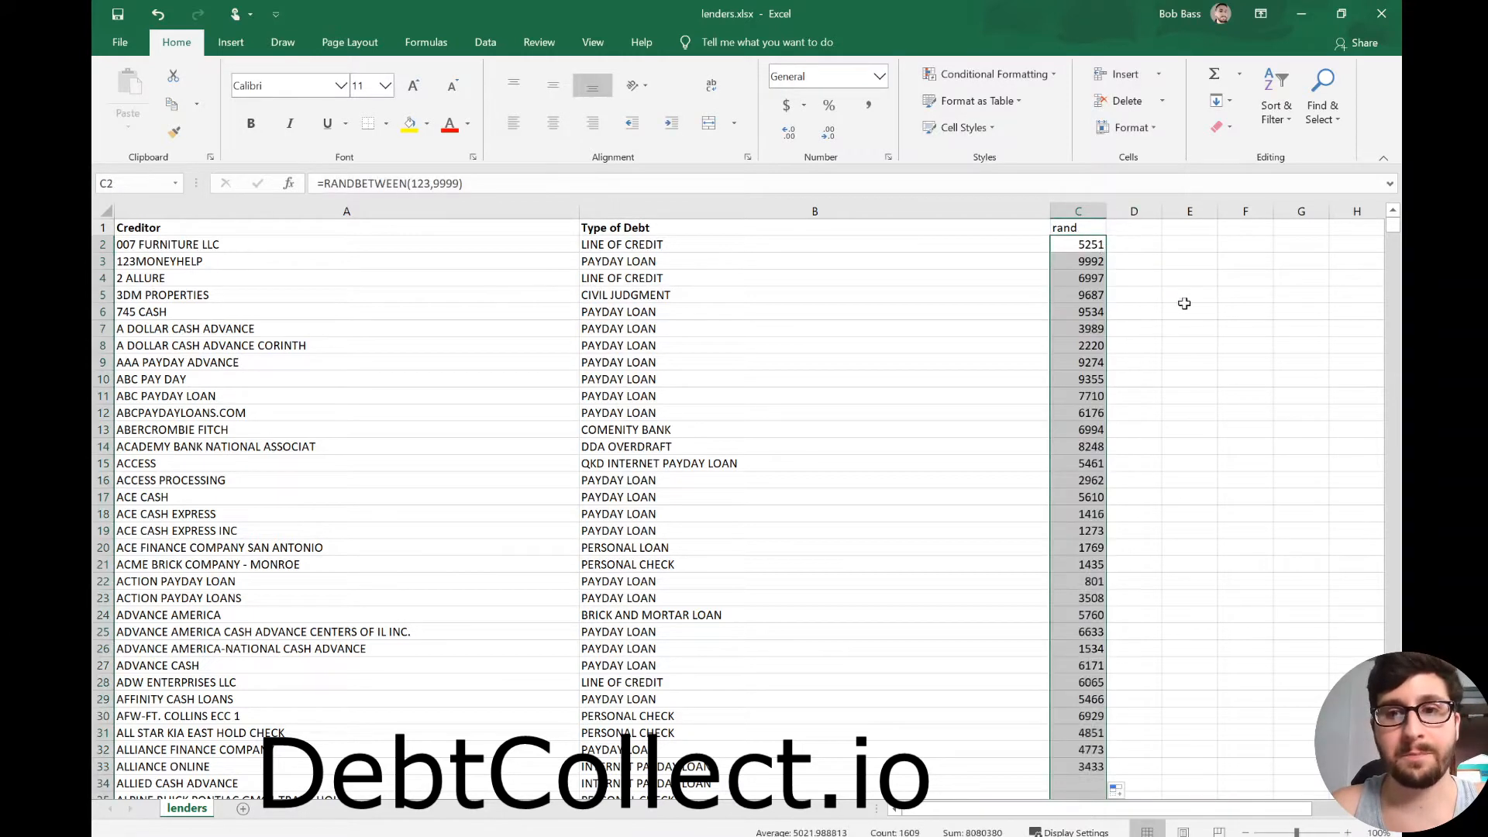
left_click(1185, 304)
- Replace the formulas in the rand column with their static values
left_click(1078, 211)
left_click(1280, 87)
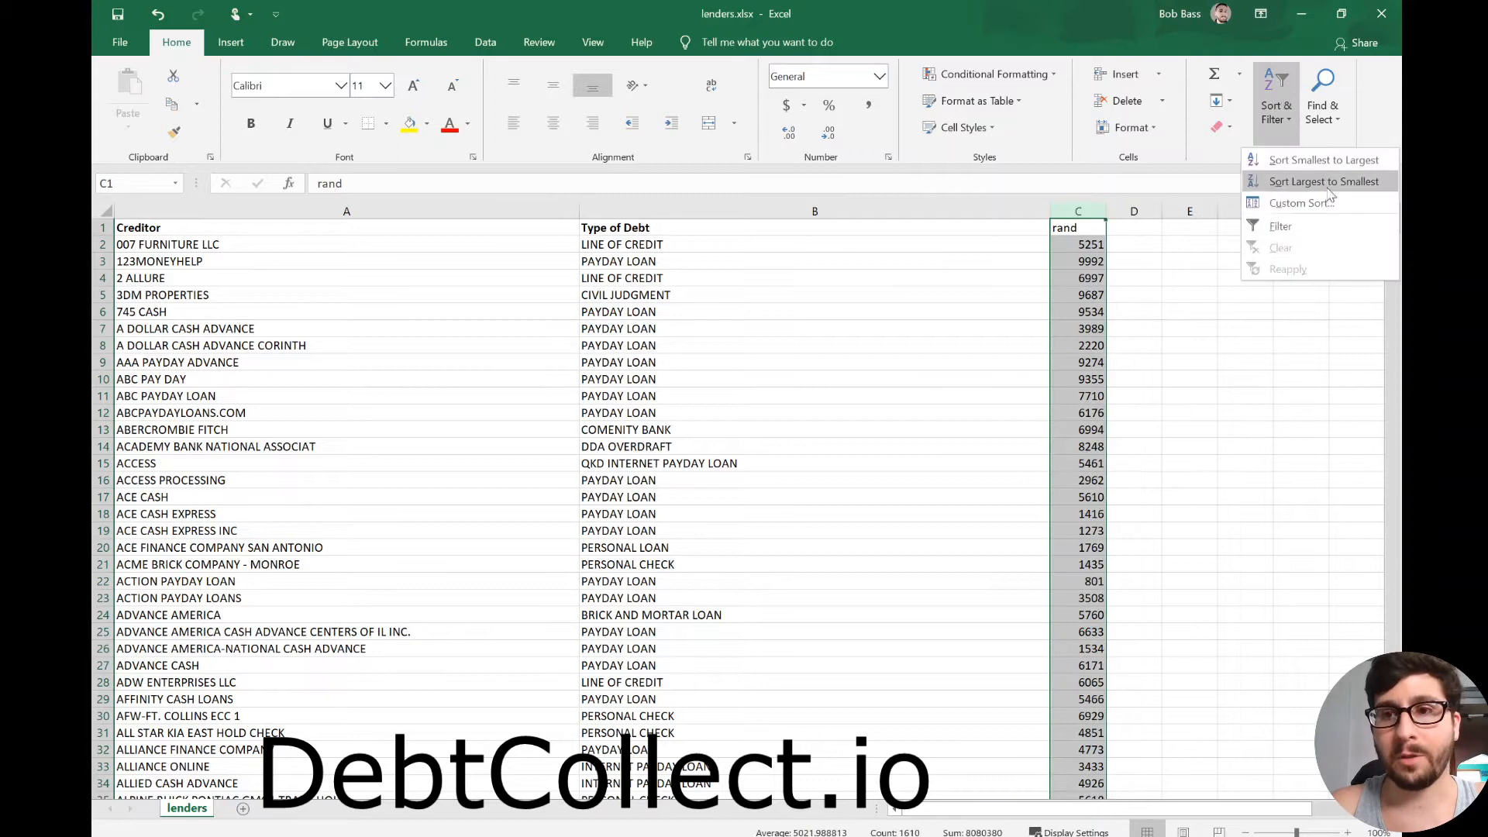
left_click(1092, 205)
key("ctrl+c")
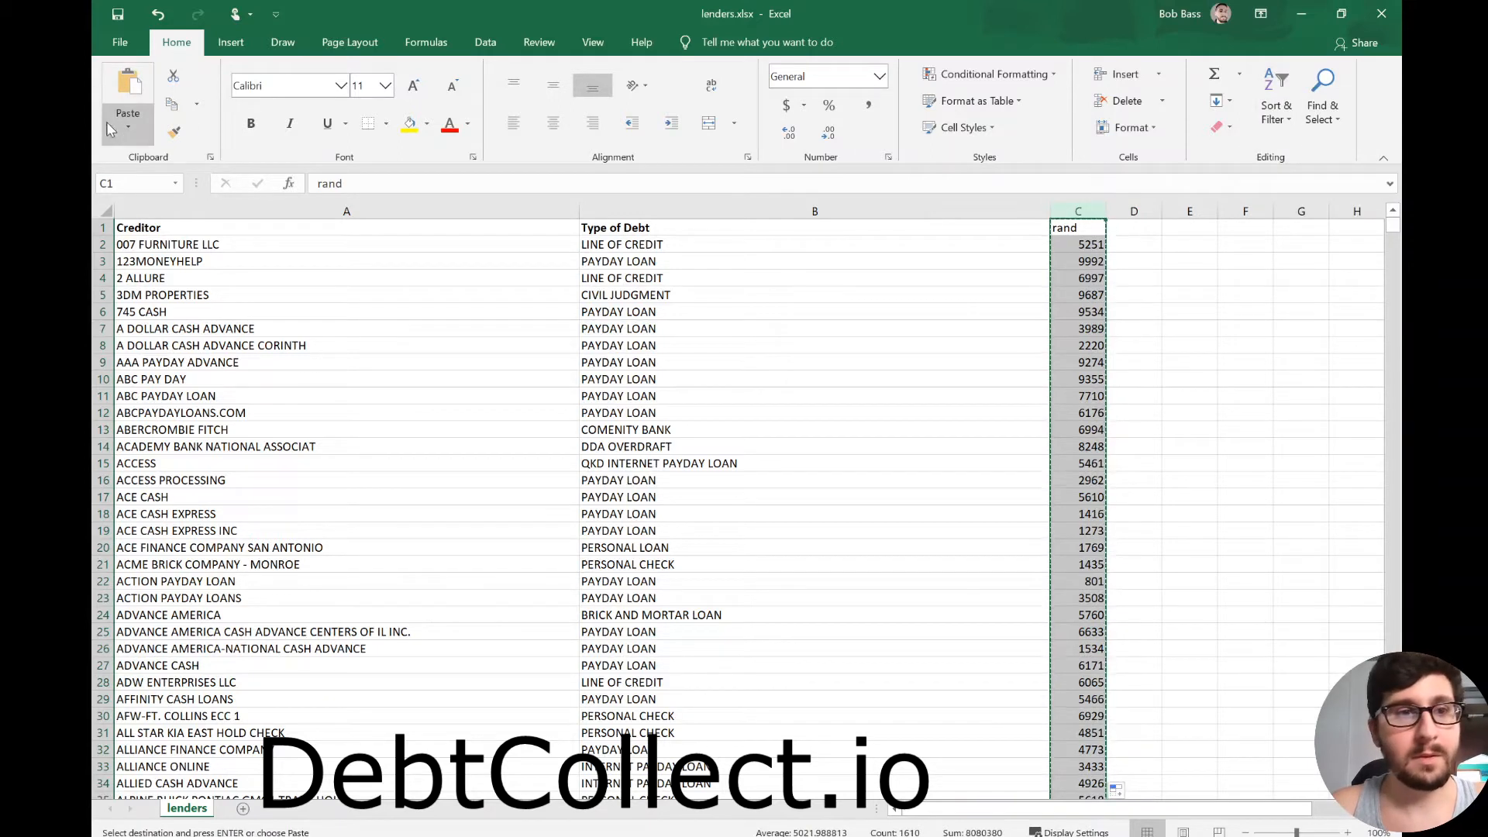
left_click(128, 121)
left_click(118, 252)
- Sort the lenders list by the rand column from smallest to largest, expanding the selection to the neighbouring columns
left_click(1283, 116)
left_click(1292, 164)
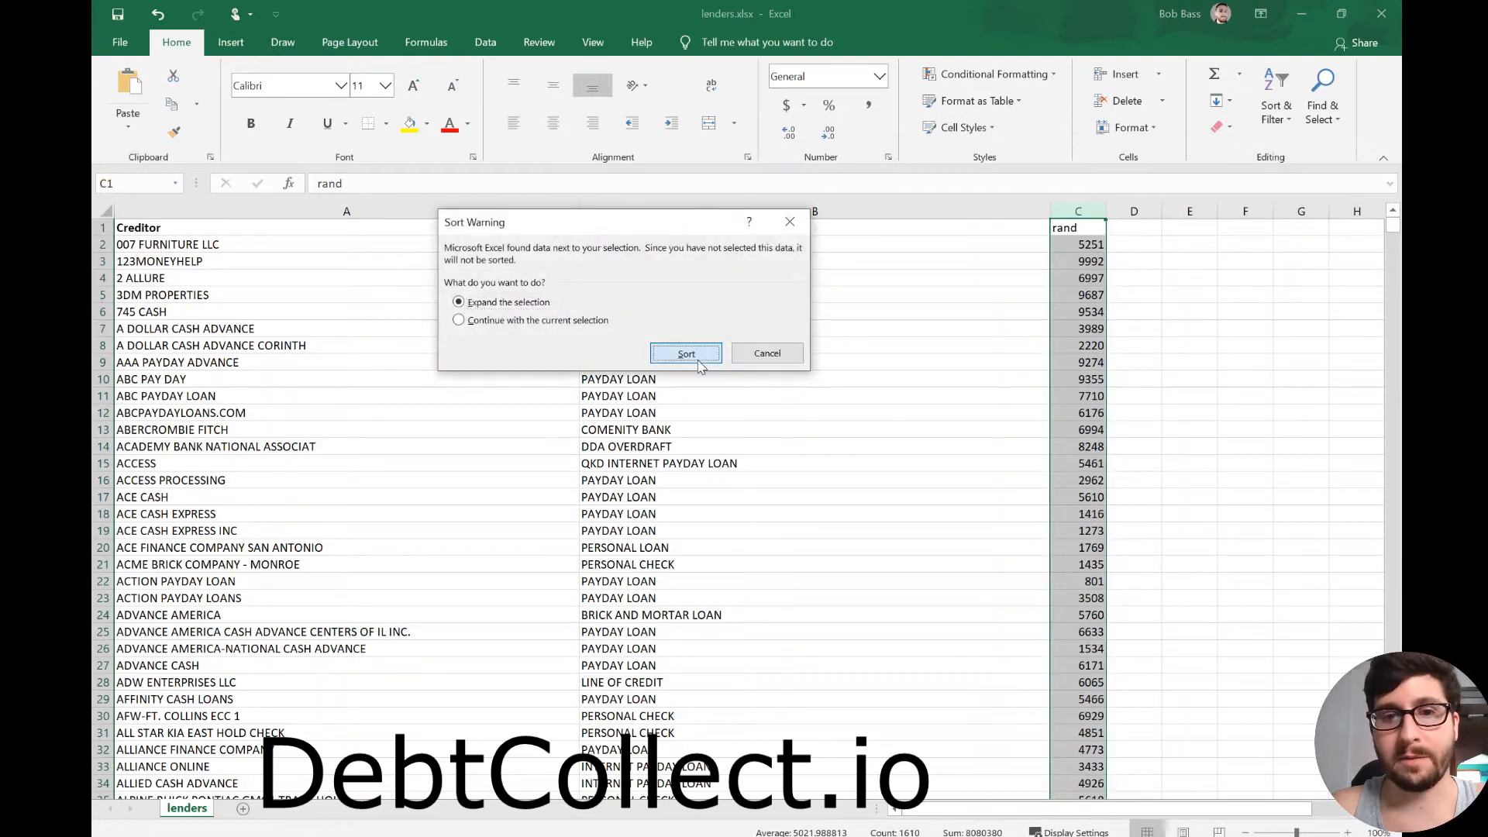
left_click(682, 349)
left_click(872, 299)
- Copy the creditors and debt types in A4:B104 of the shuffled lenders list
left_click(233, 245)
left_click(214, 278)
left_click(233, 464)
left_click_drag(180, 277, 191, 746)
key("ctrl+c")
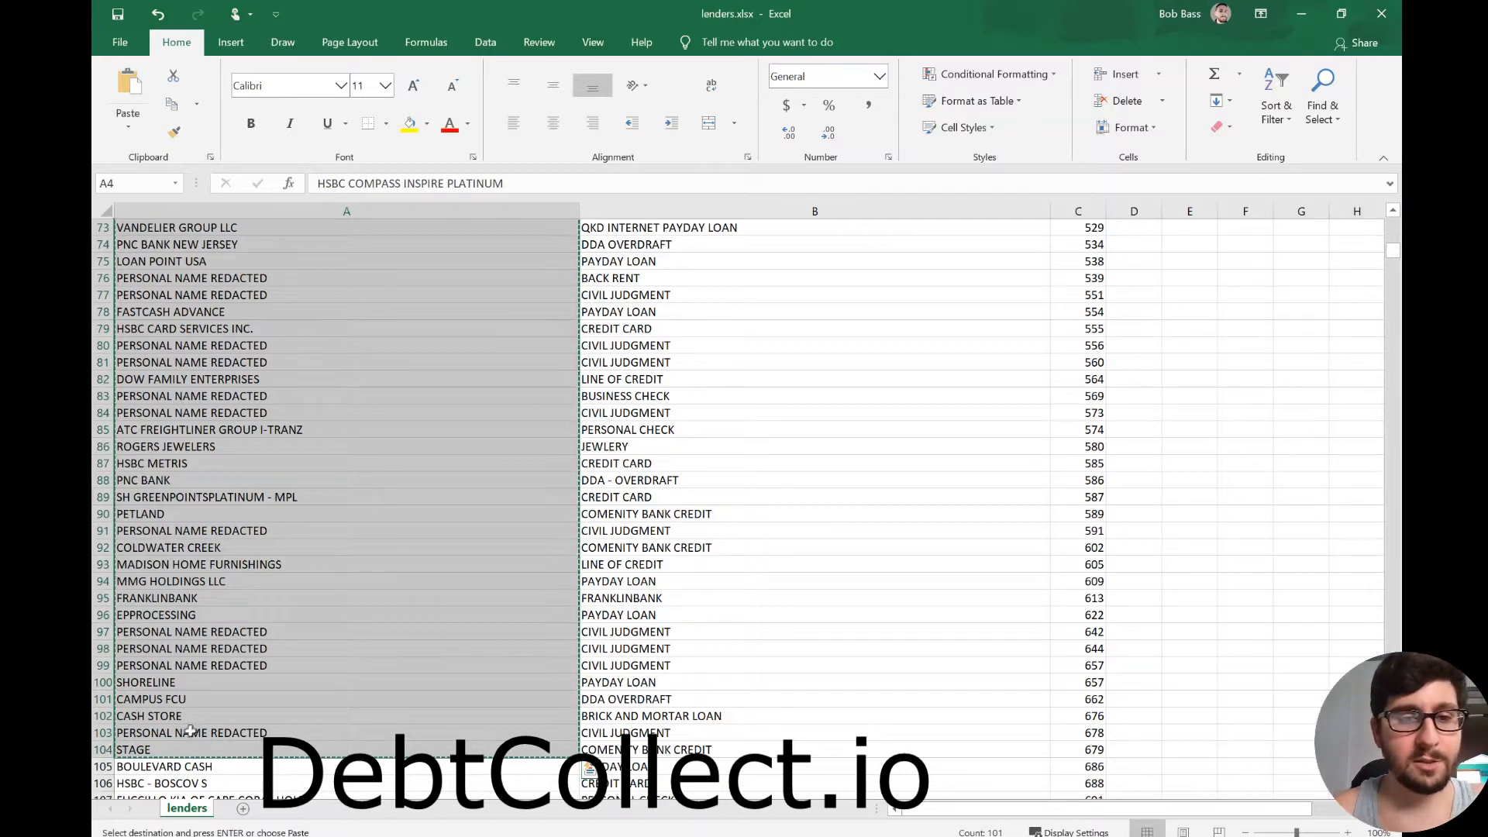
left_click(665, 748)
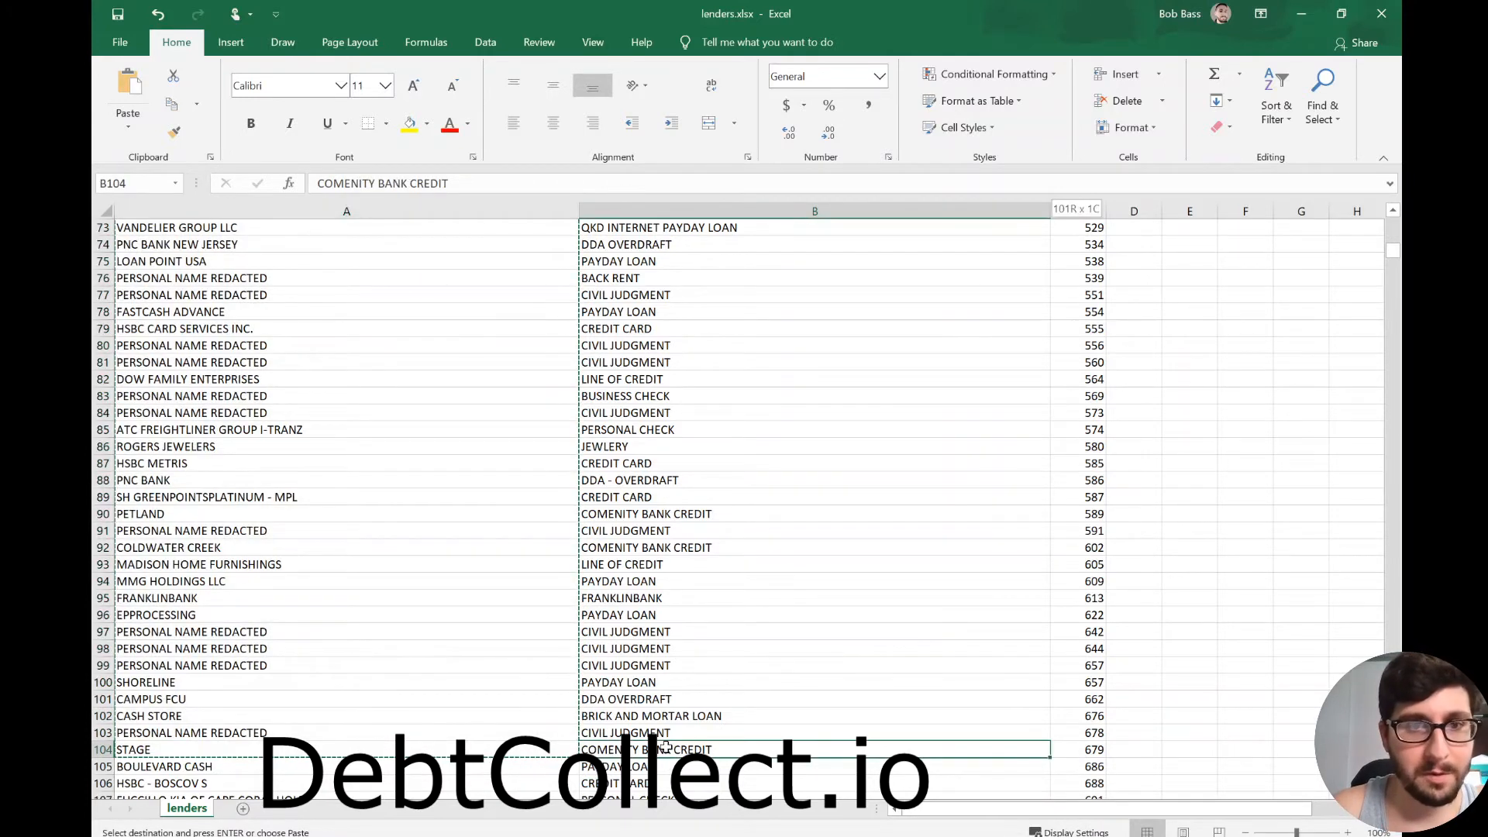
key("ctrl+shift+Up")
key("shift+Down")
key("shift+Down")
key("shift+Down")
key("shift+Left")
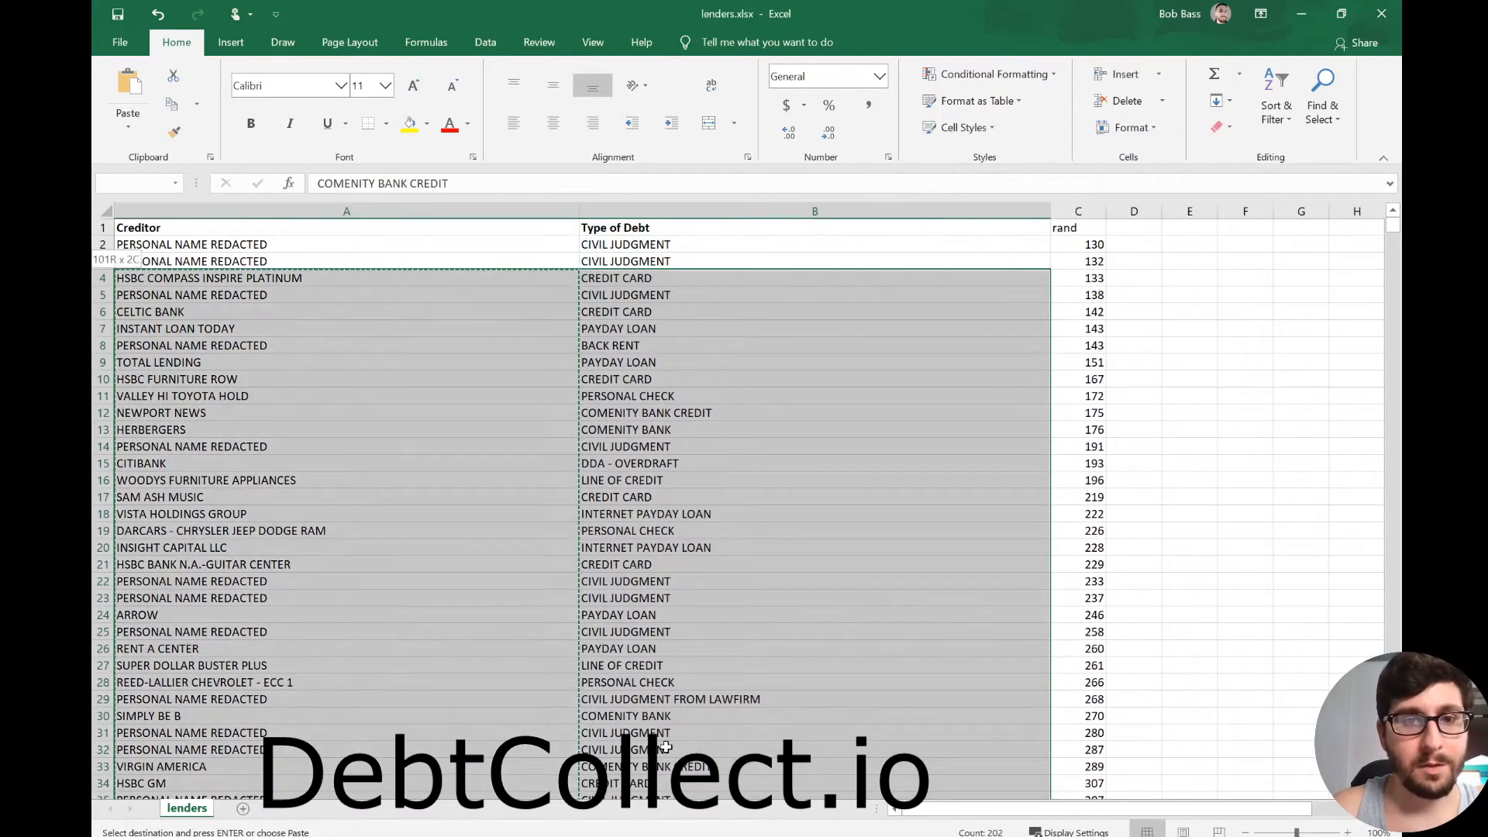
key("ctrl+c")
- Switch to the Sample Portfolio.xlsx workbook and maximize its window
key("alt+Tab")
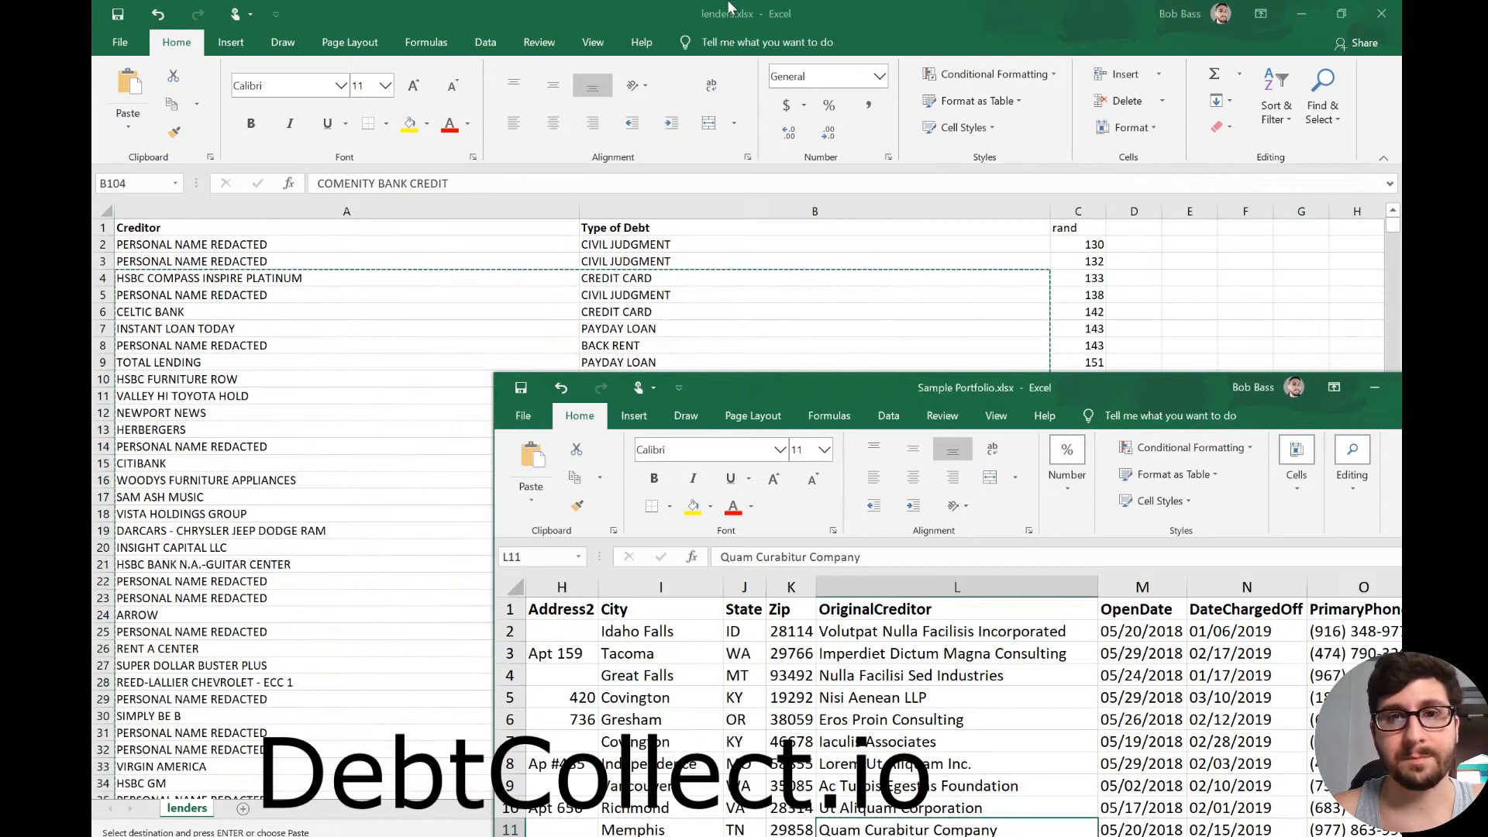
left_click(729, 8)
key("alt+Tab")
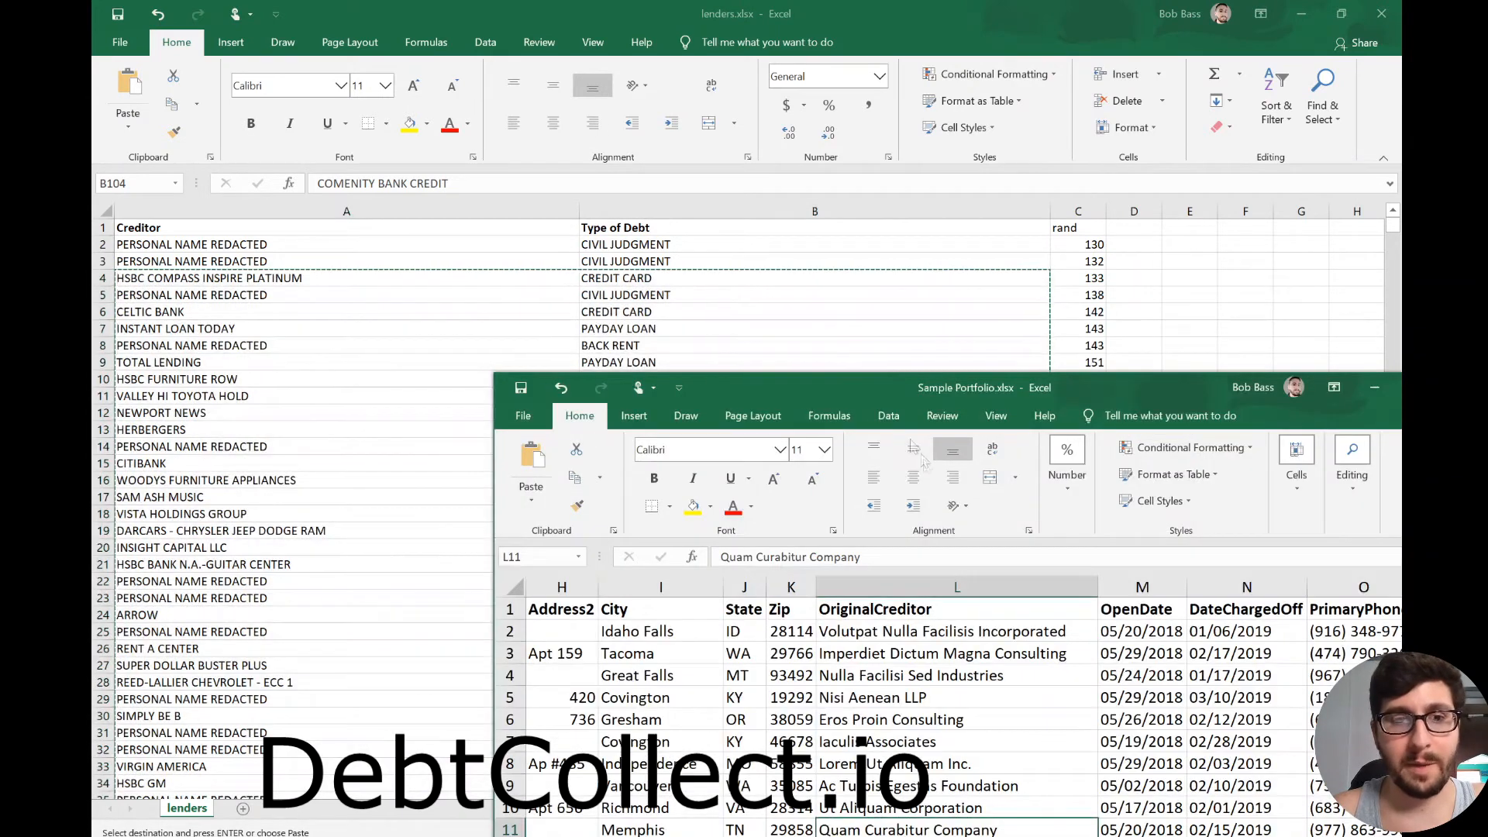
double_click(978, 388)
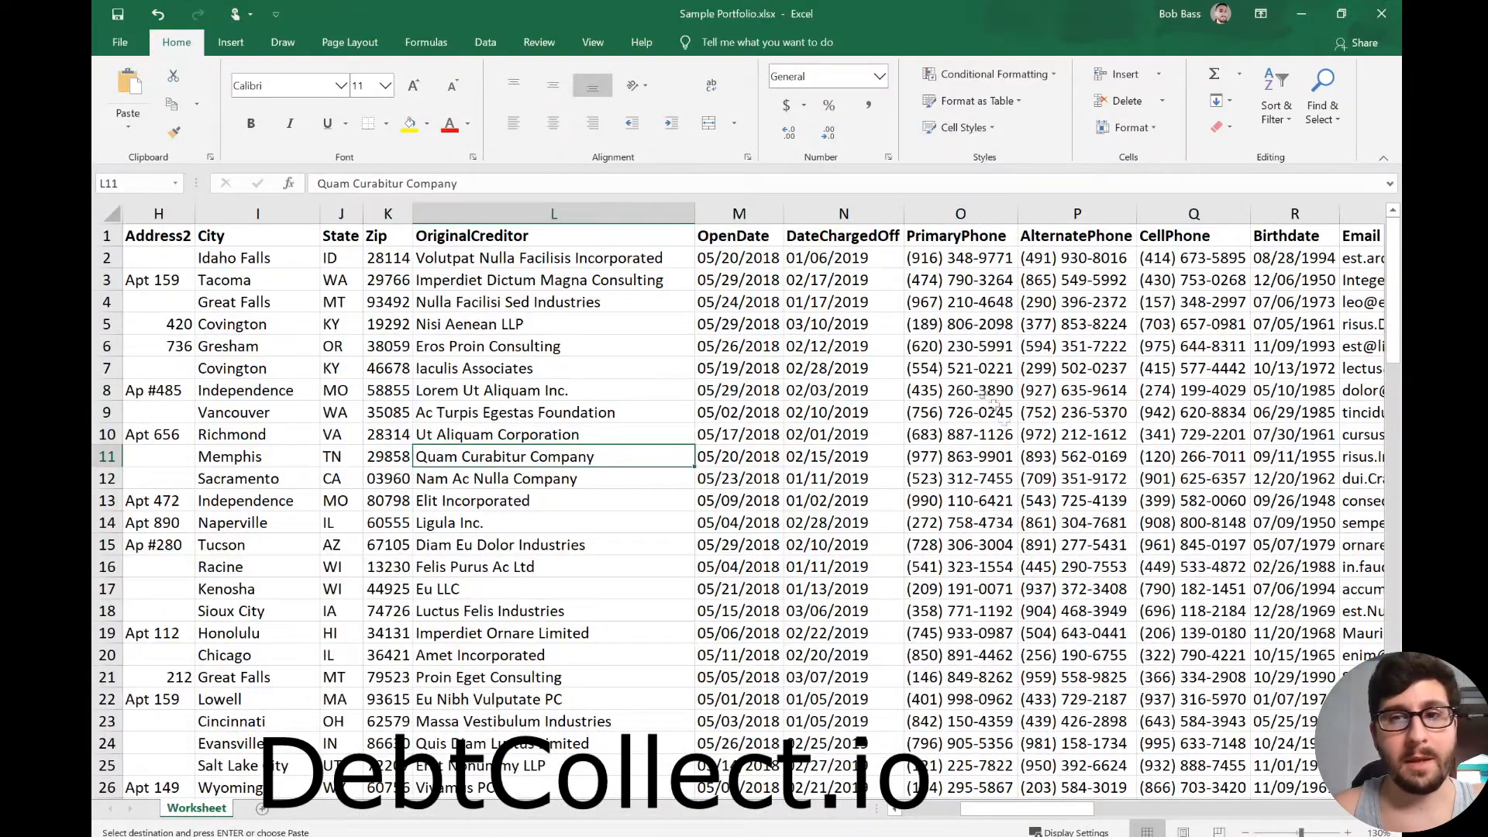
- Insert the copied creditor and debt type cells at column AI, after CurrentBalance, shifting cells right
left_click(735, 214)
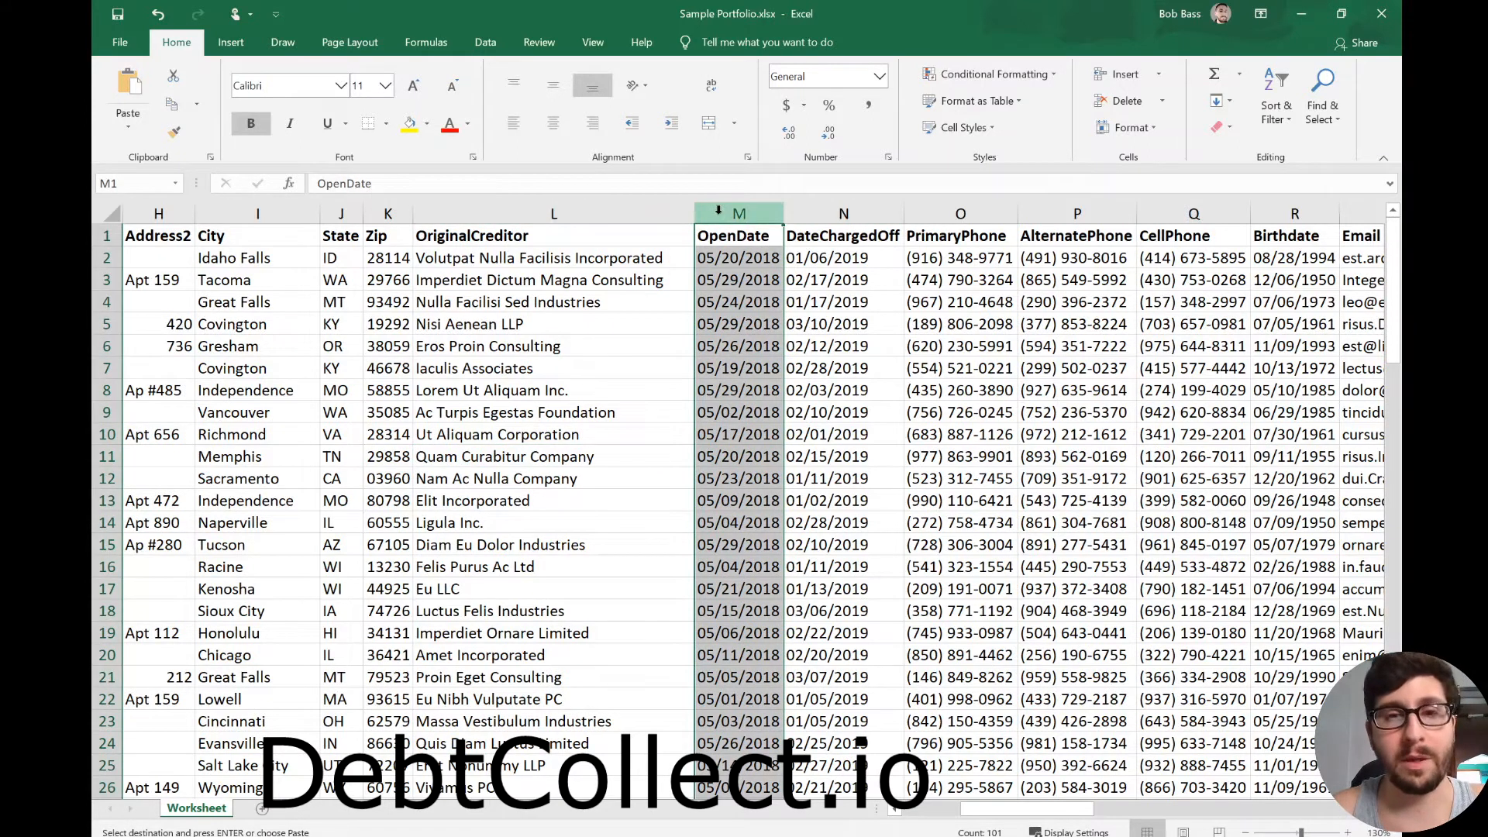
left_click(1031, 809)
left_click_drag(1167, 799, 1200, 808)
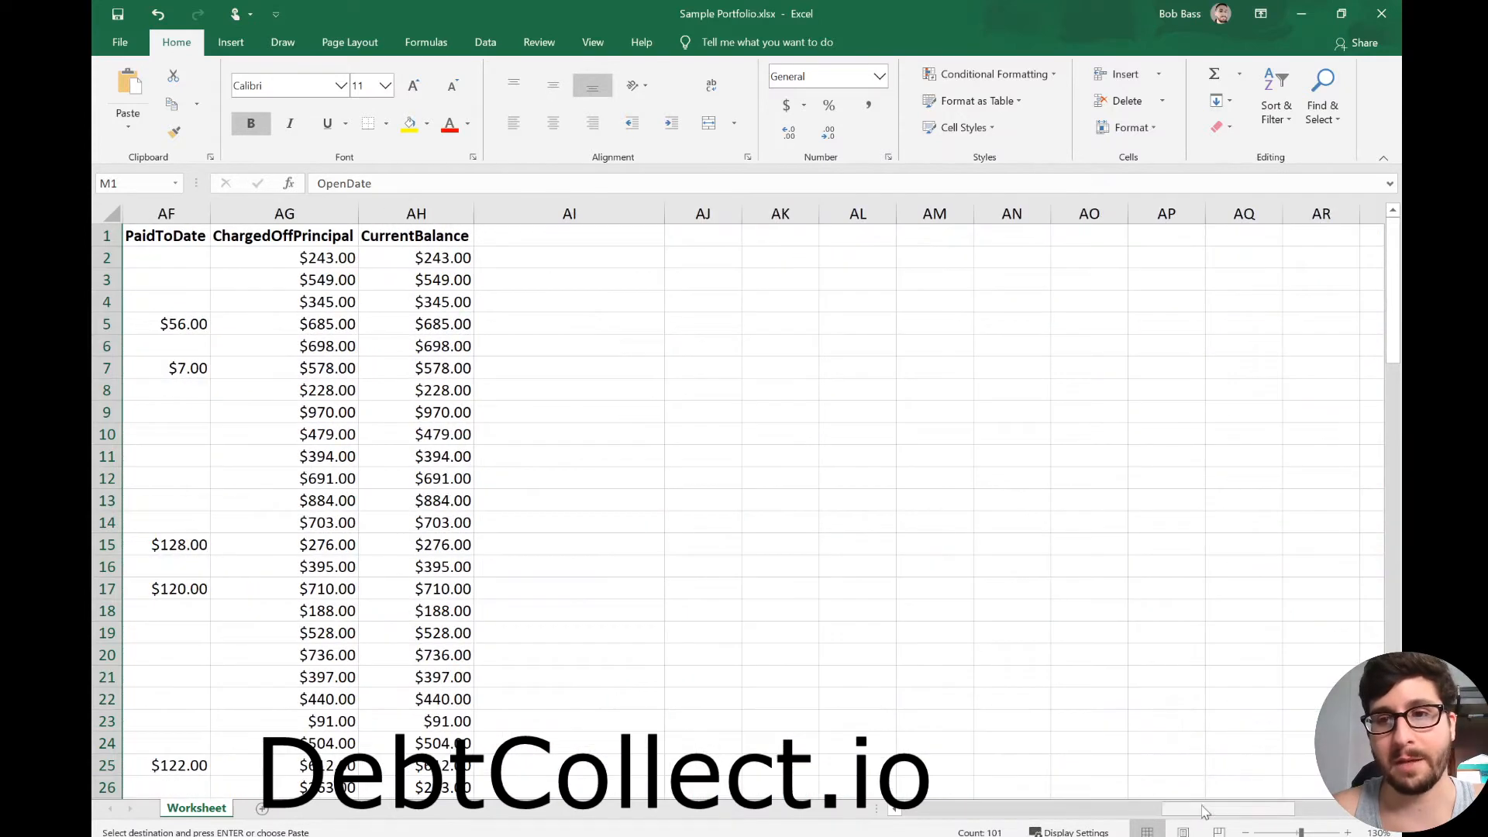
left_click(551, 213)
right_click(552, 214)
left_click(631, 335)
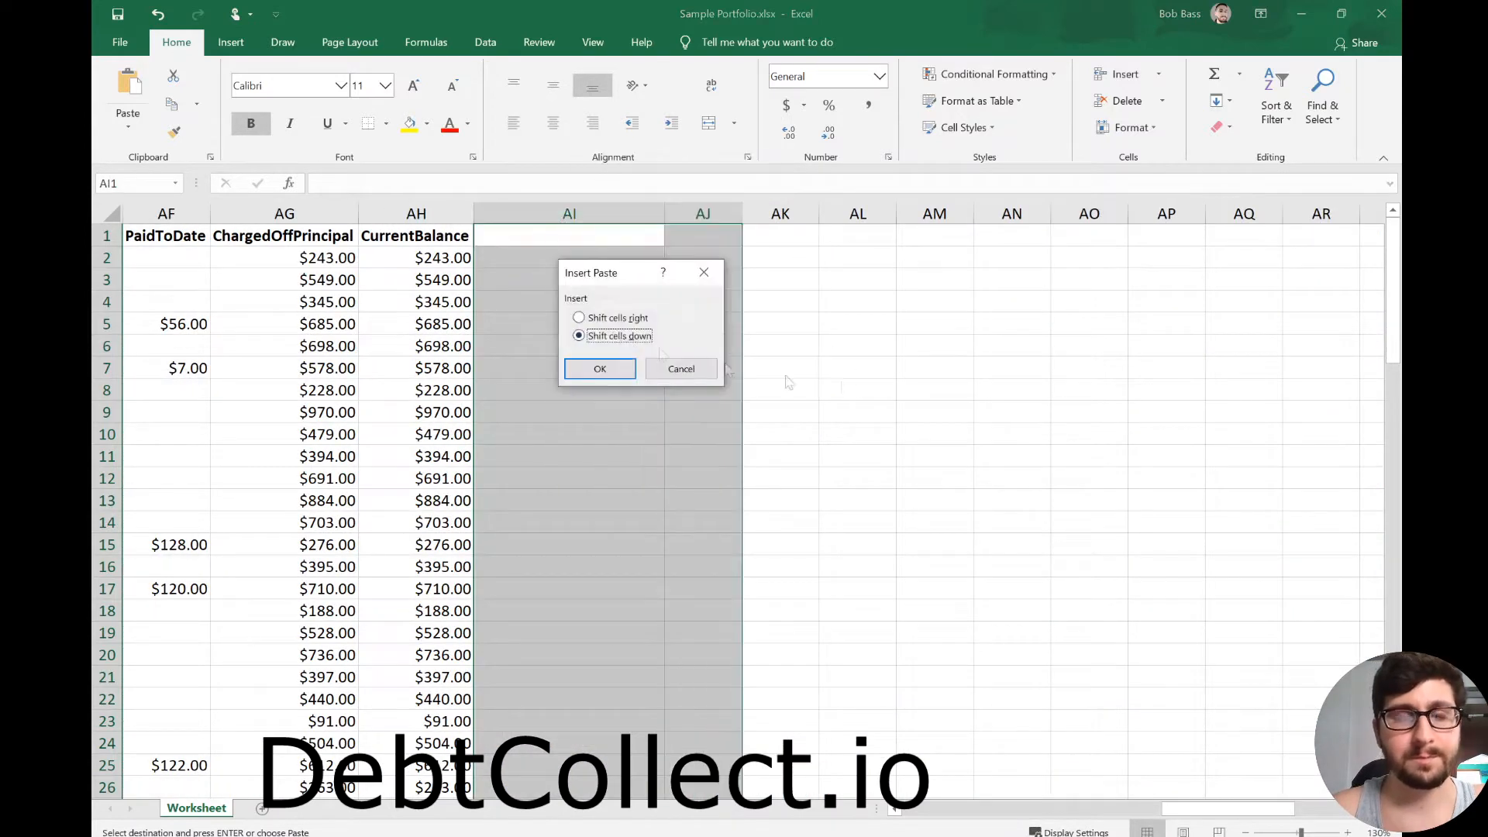
left_click(612, 320)
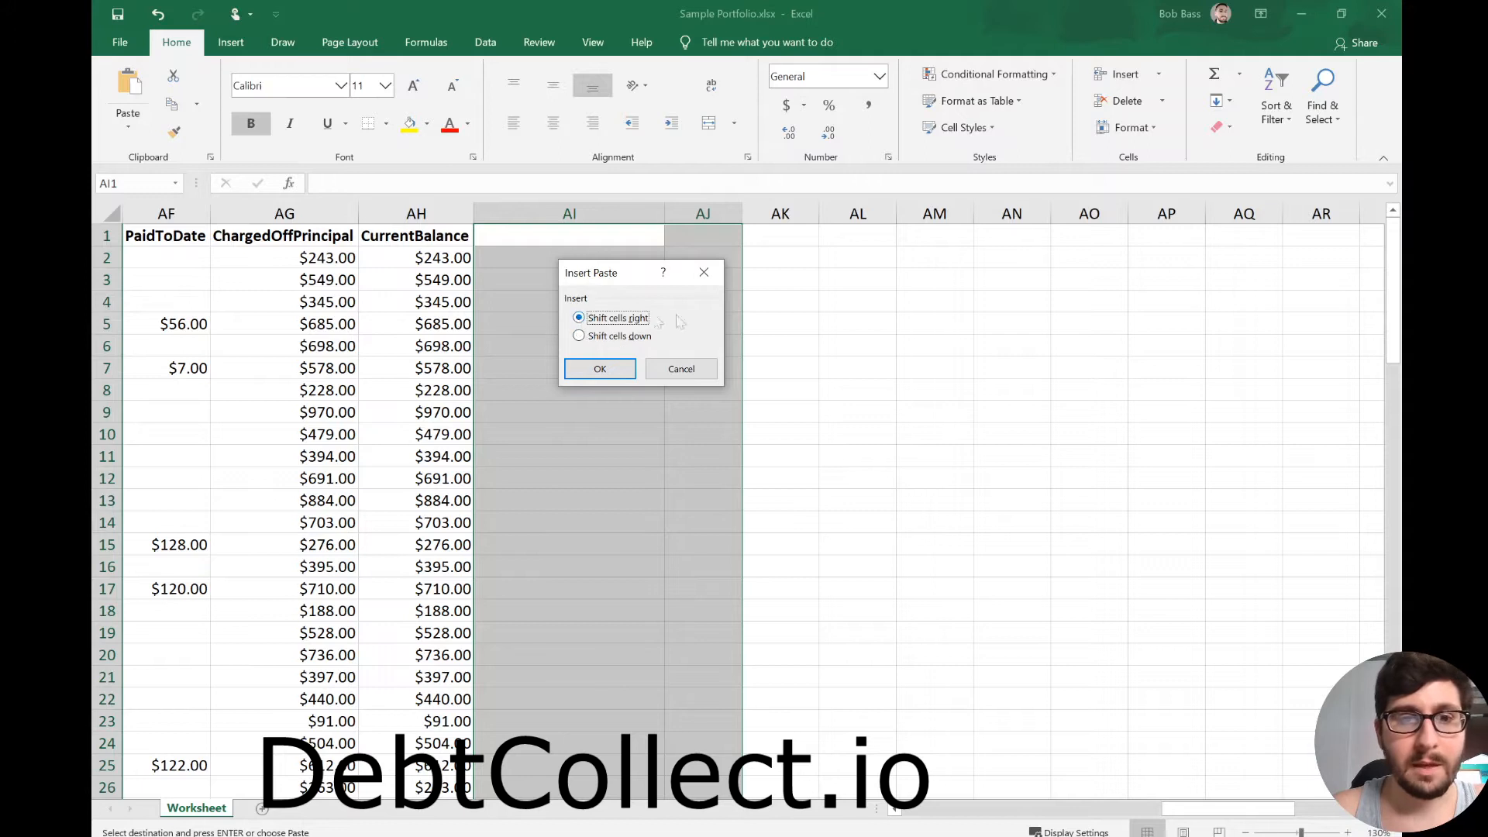
left_click(598, 369)
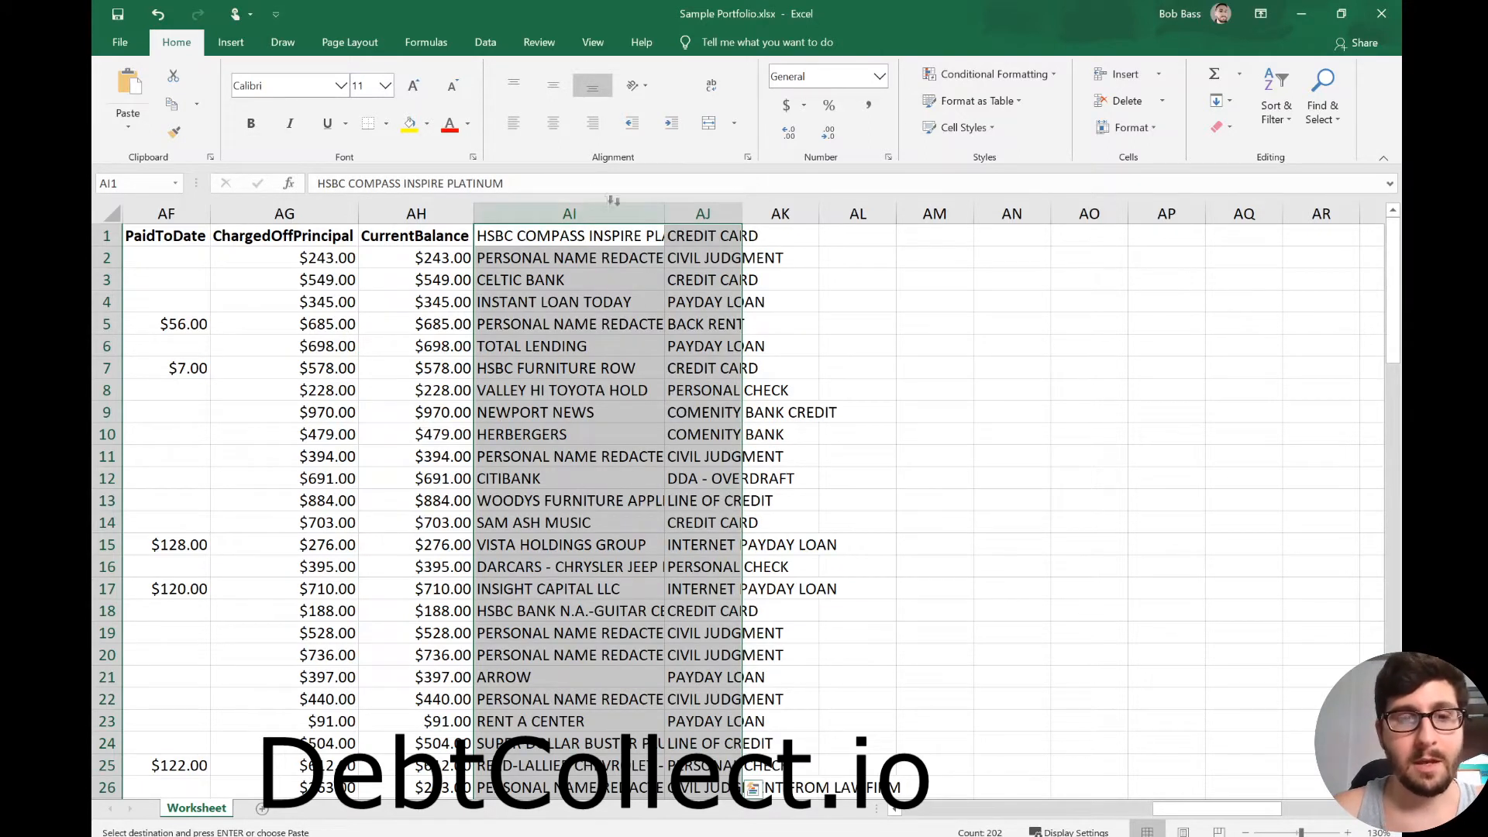
- Move the inserted creditor and debt type block down one row so it starts in AI2
left_click(675, 281)
left_click(588, 230)
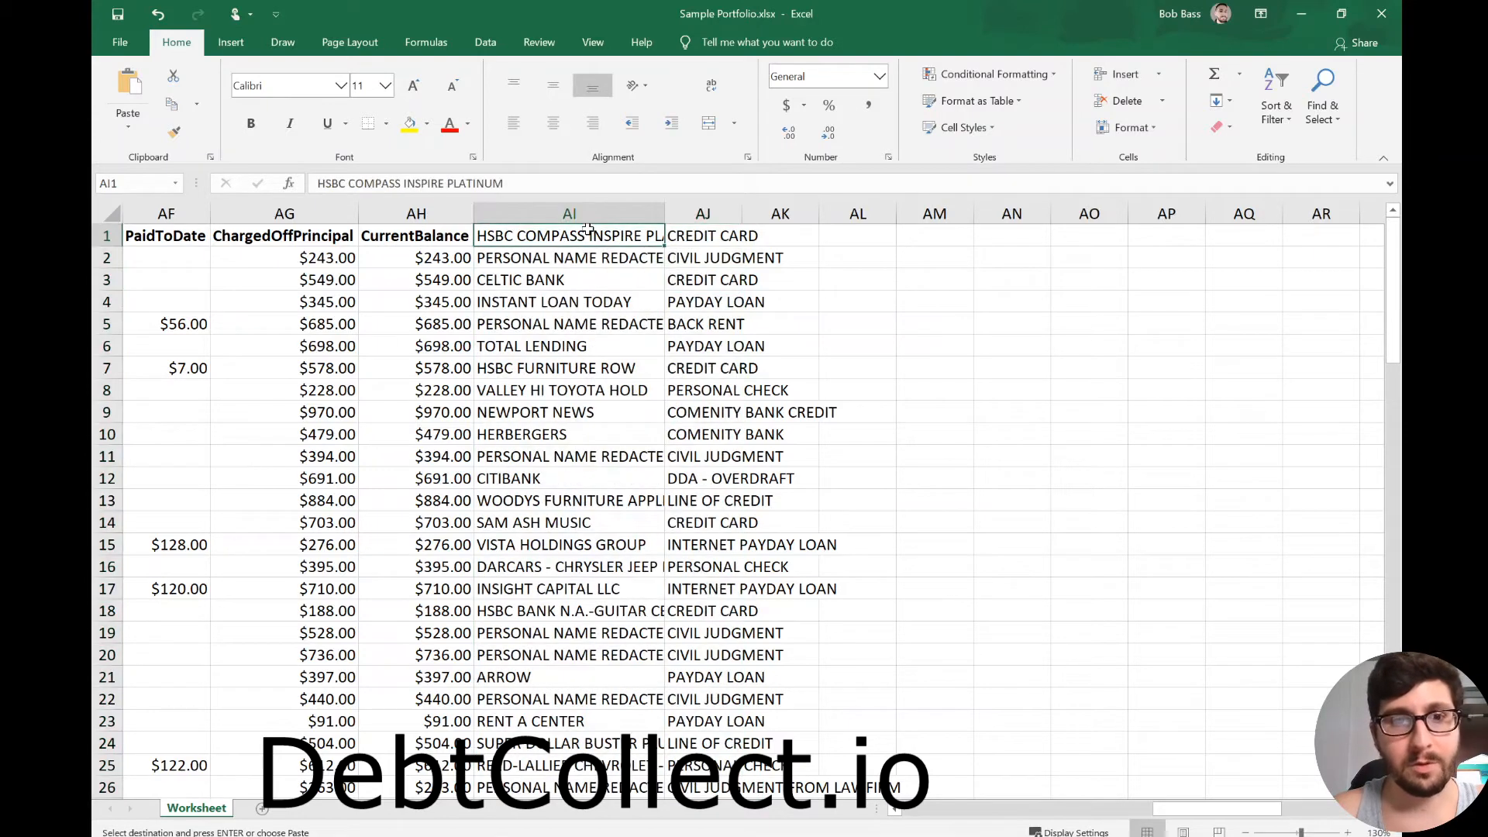
key("shift+Right")
key("ctrl+shift+Down")
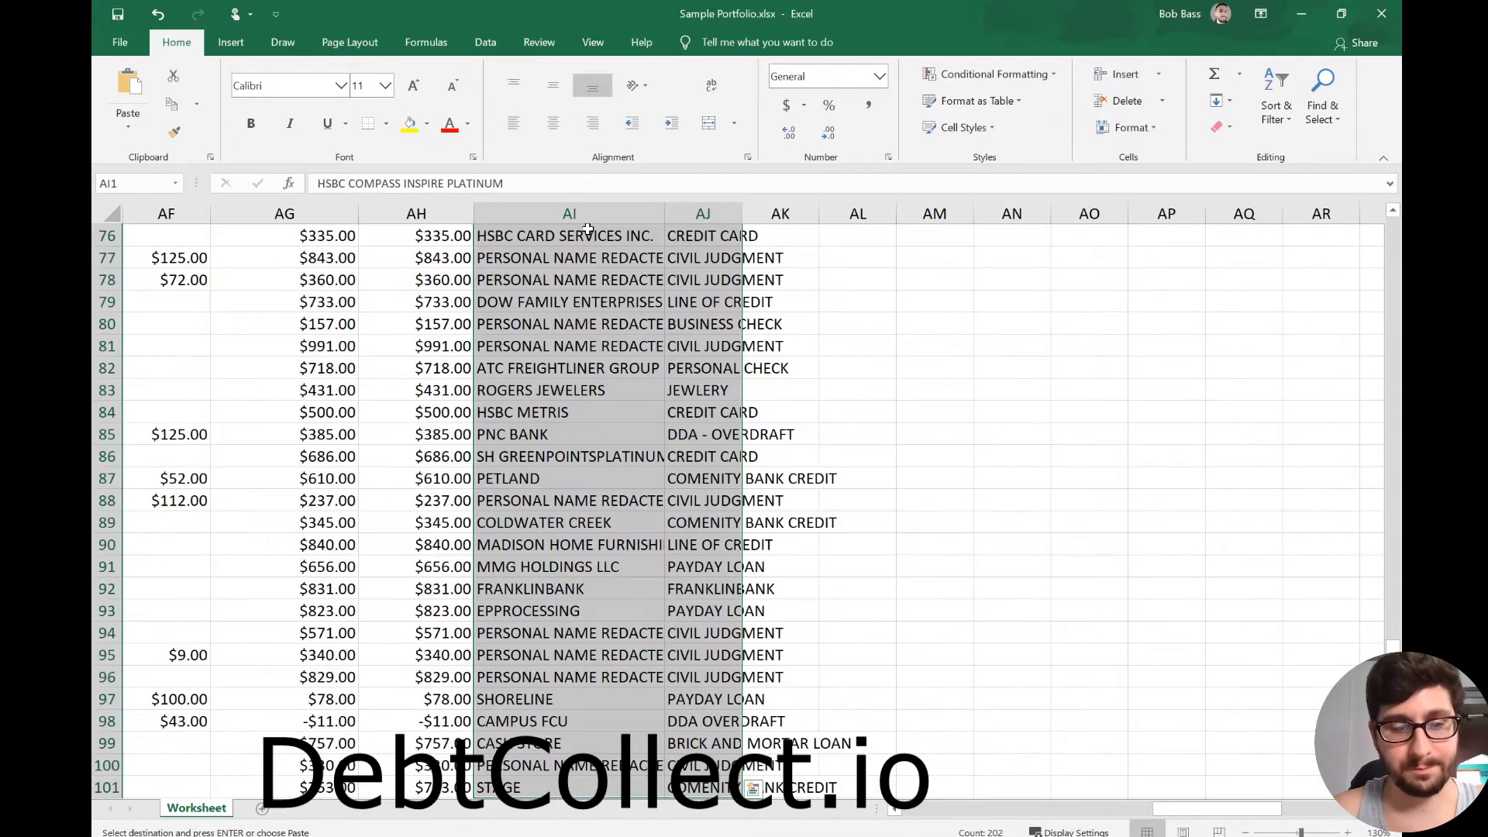
key("ctrl+BackSpace")
key("Down")
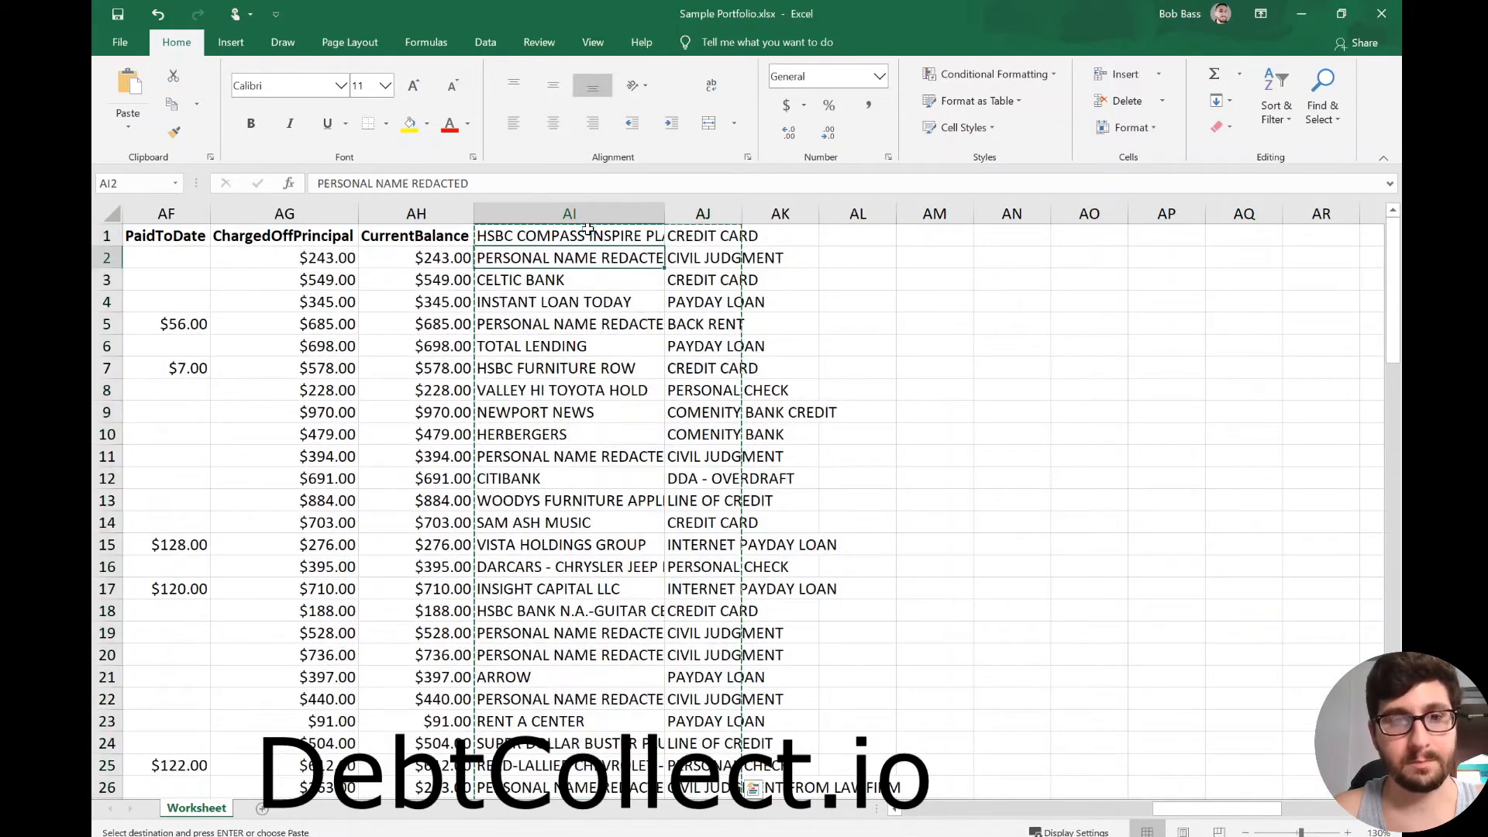
key("Return")
- Remove the surplus creditor entry in row 102, below the last portfolio account
left_click(547, 301)
key("ctrl+Down")
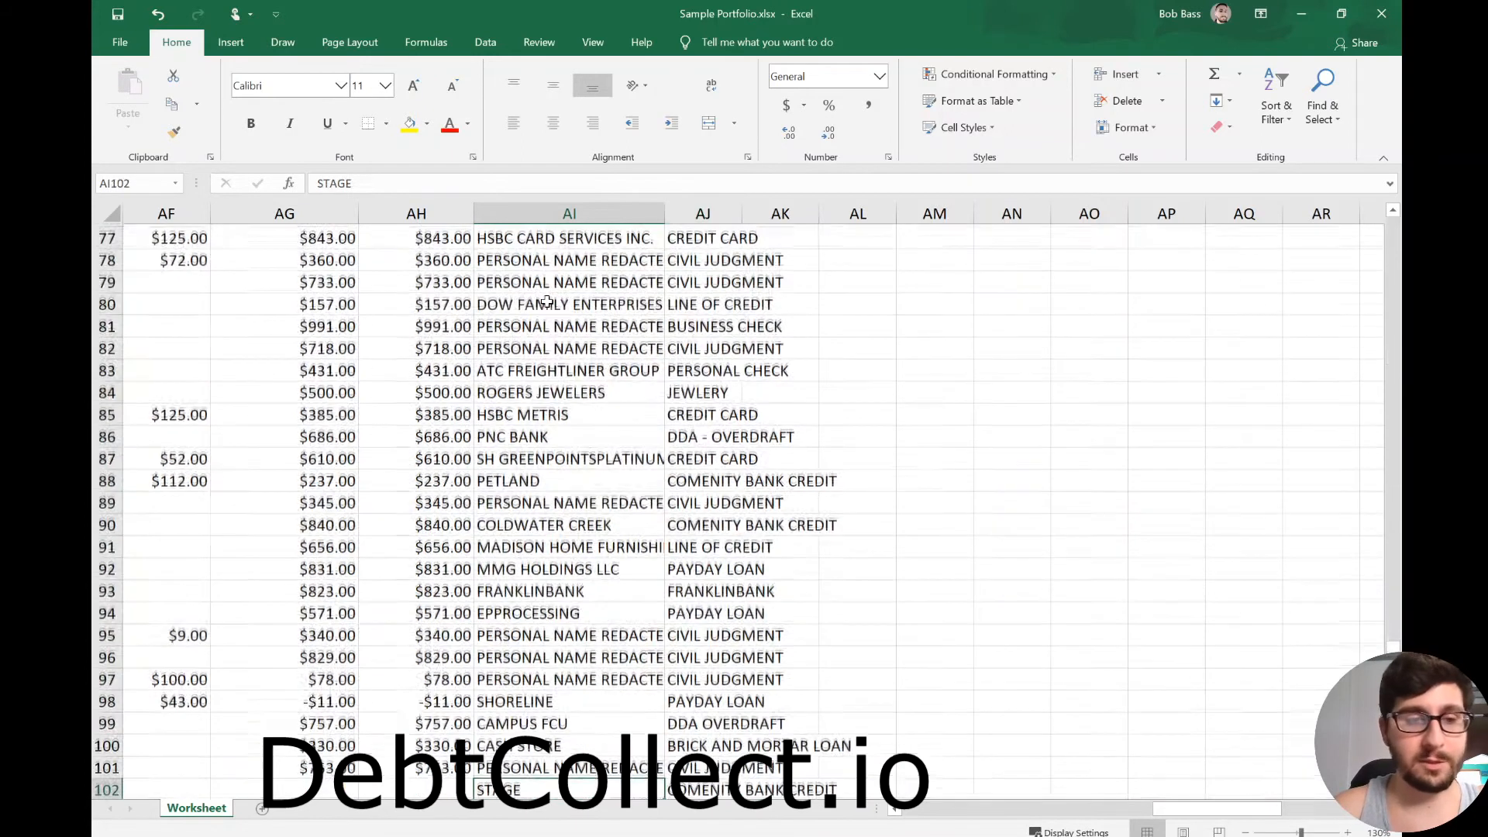
left_click(113, 656)
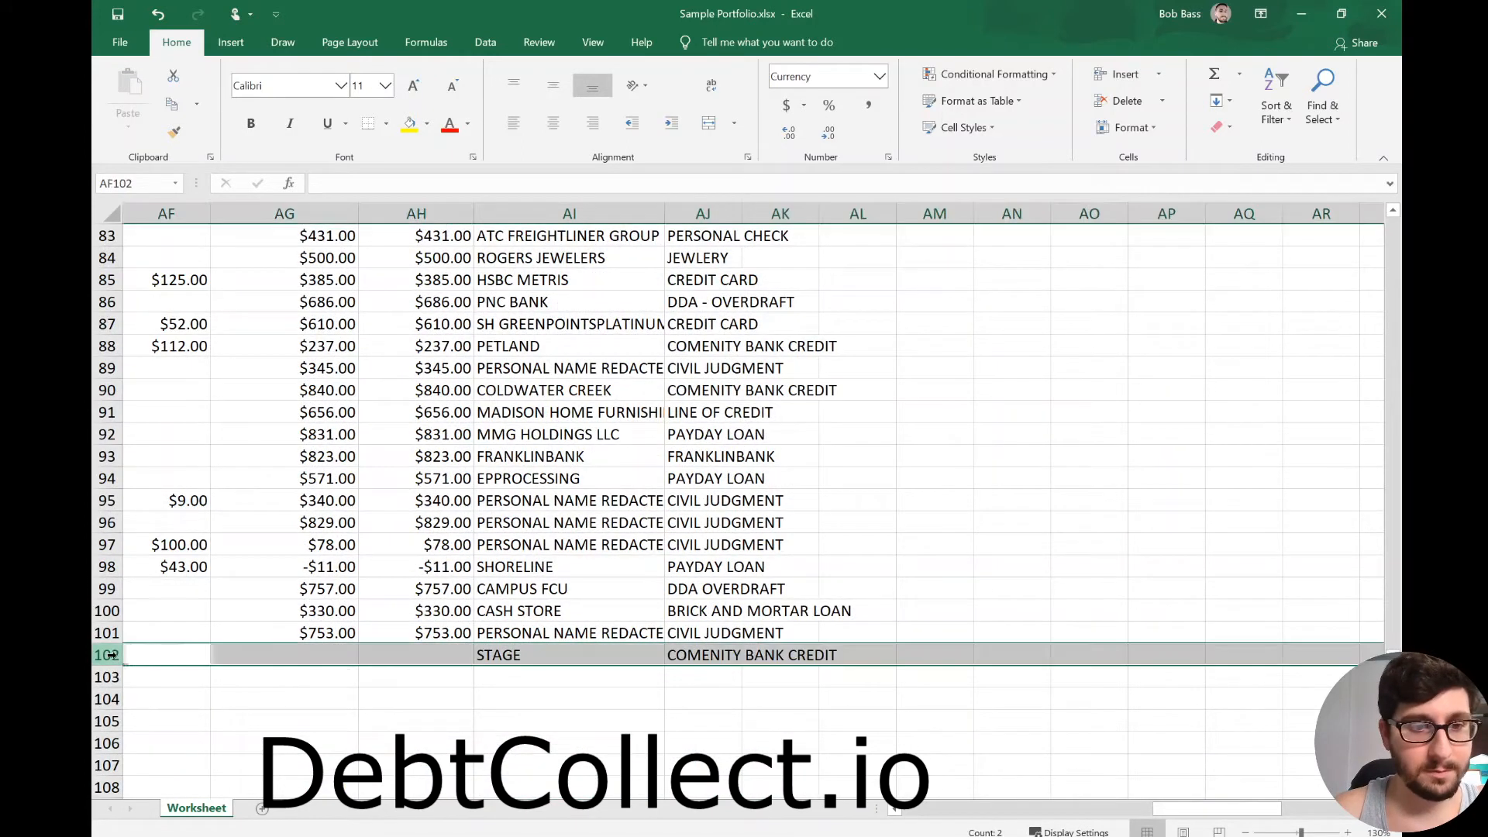
right_click(116, 657)
left_click(185, 534)
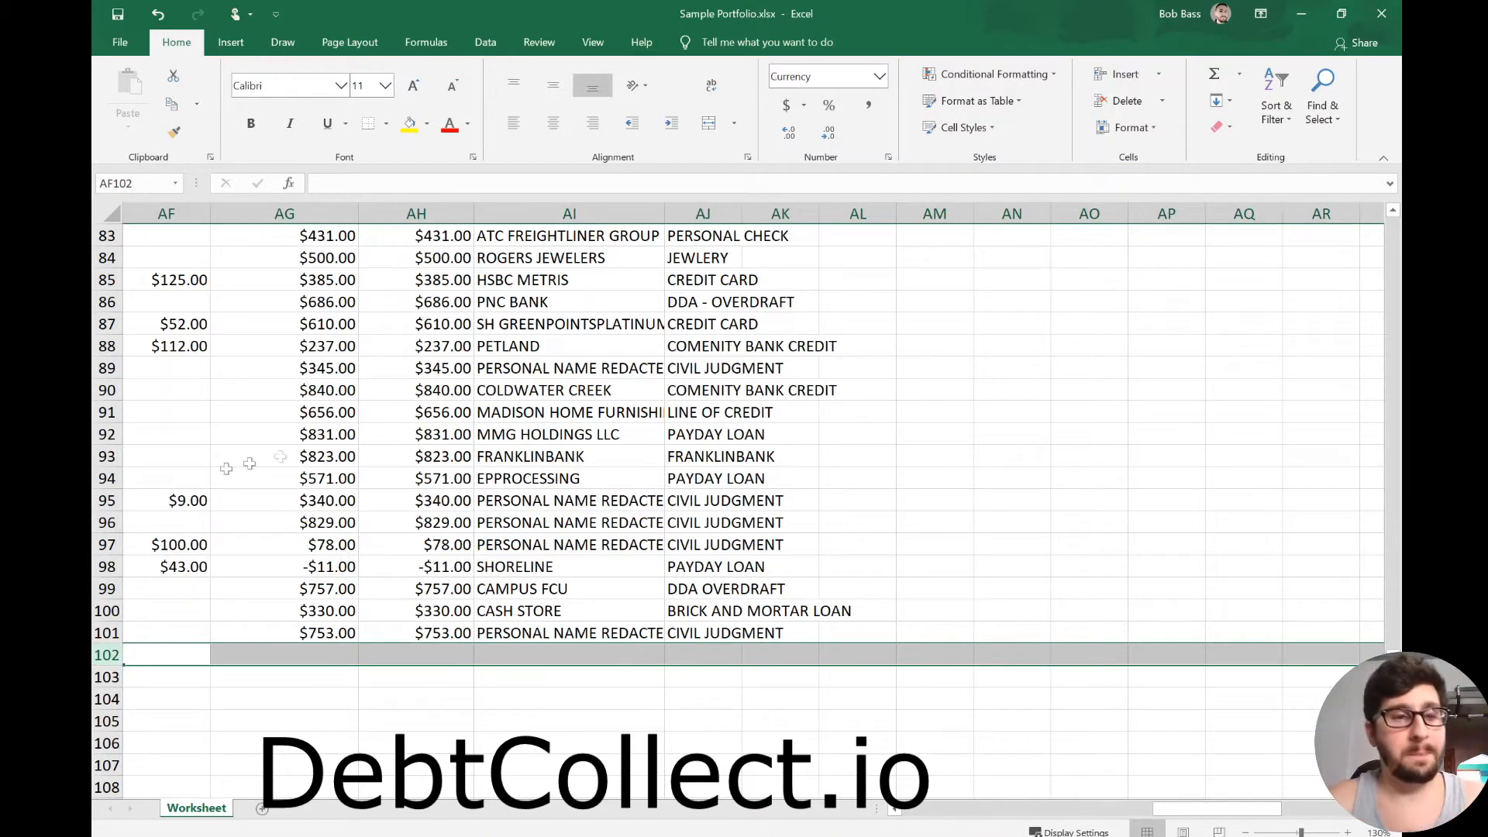
left_click(493, 450)
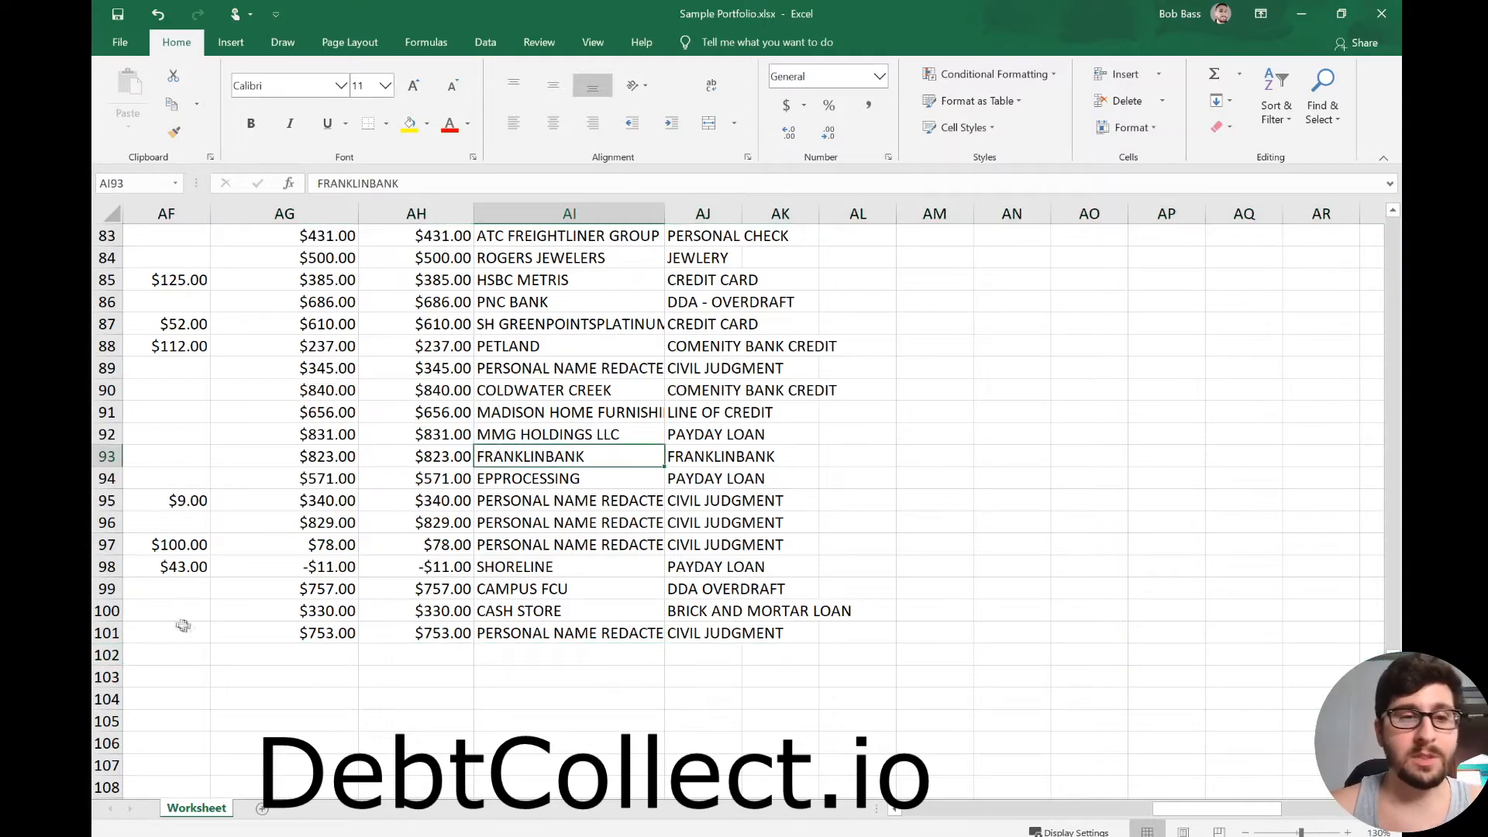
- Enter the headers OriginalCreditor in AI1 and TypeOfDebt in AJ1
left_click(535, 635)
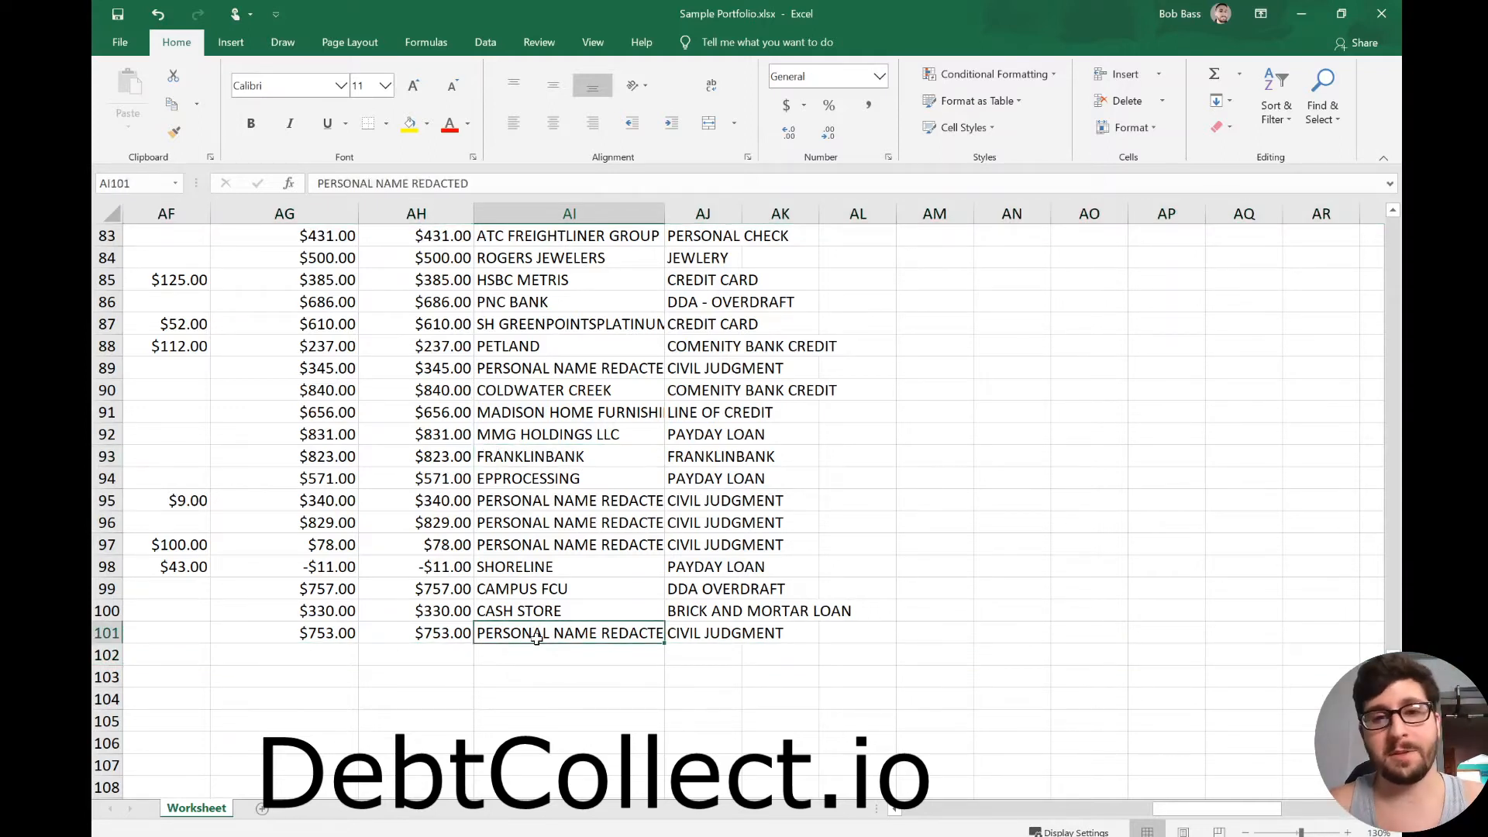
key("ctrl+Up")
key("ctrl+Up")
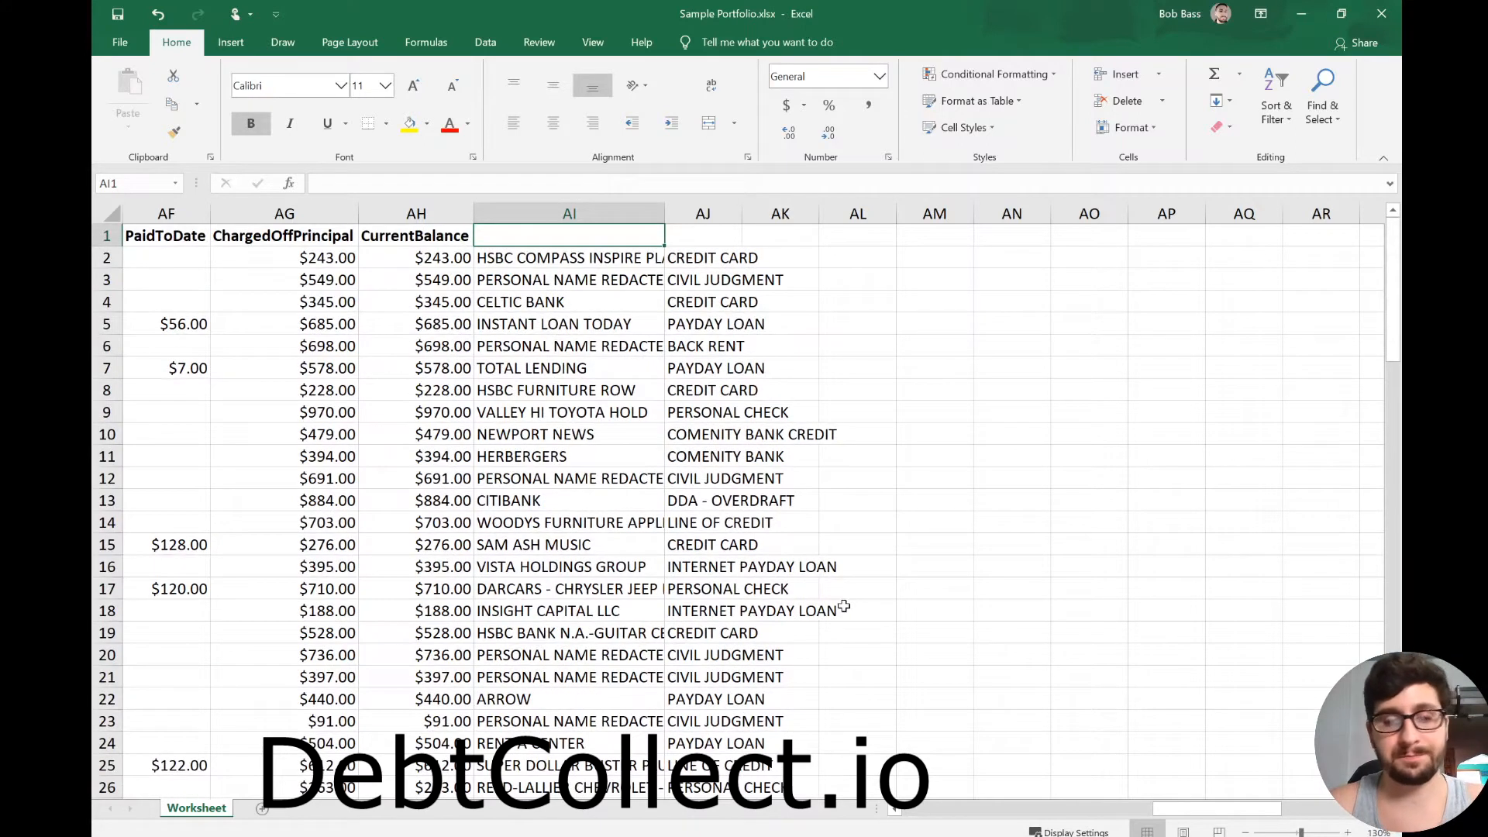
type("OriginalCreditor")
key("Tab")
type("T")
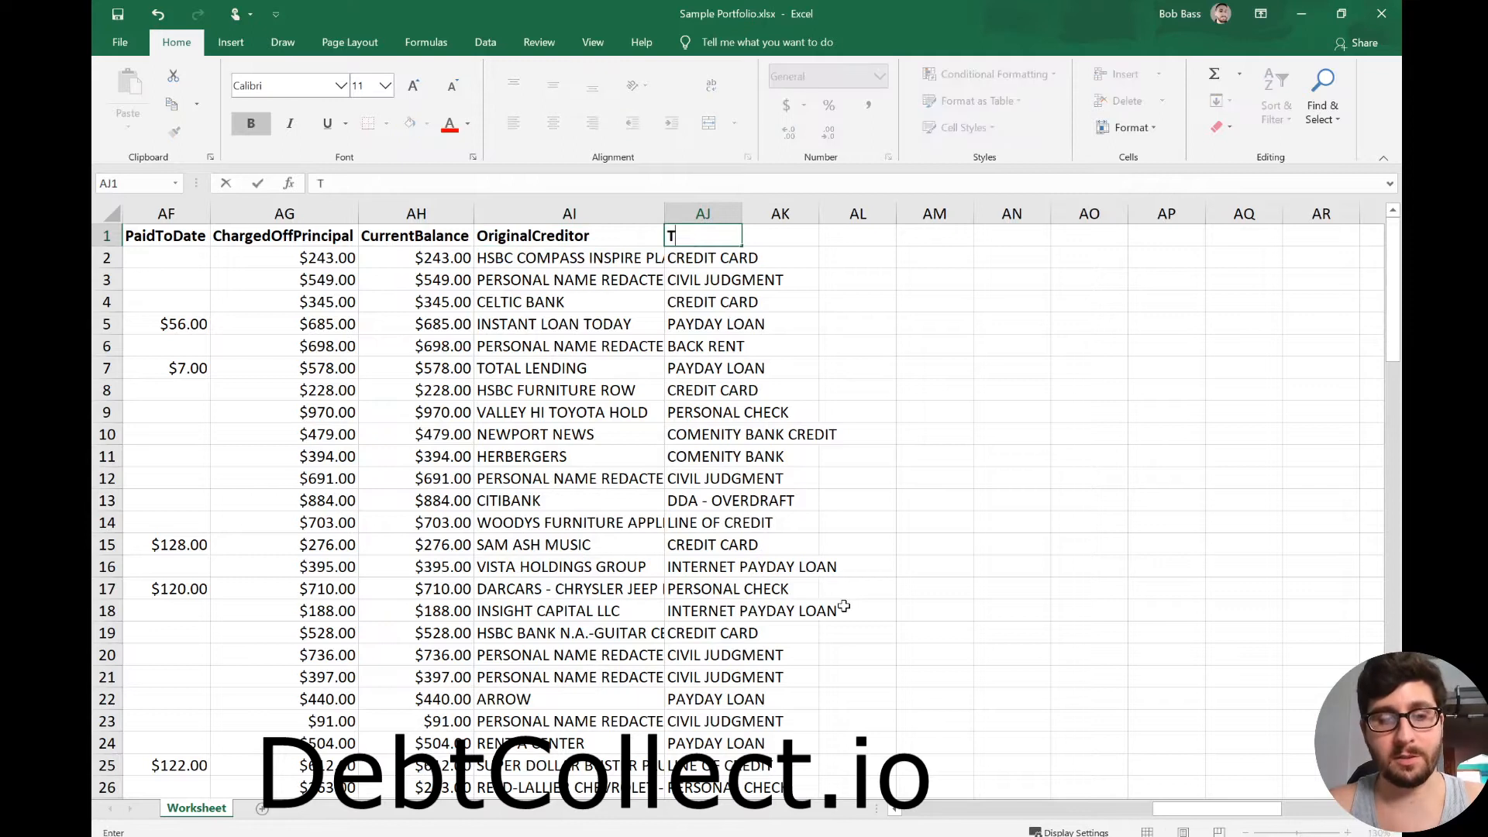
type("ypeOfDebt")
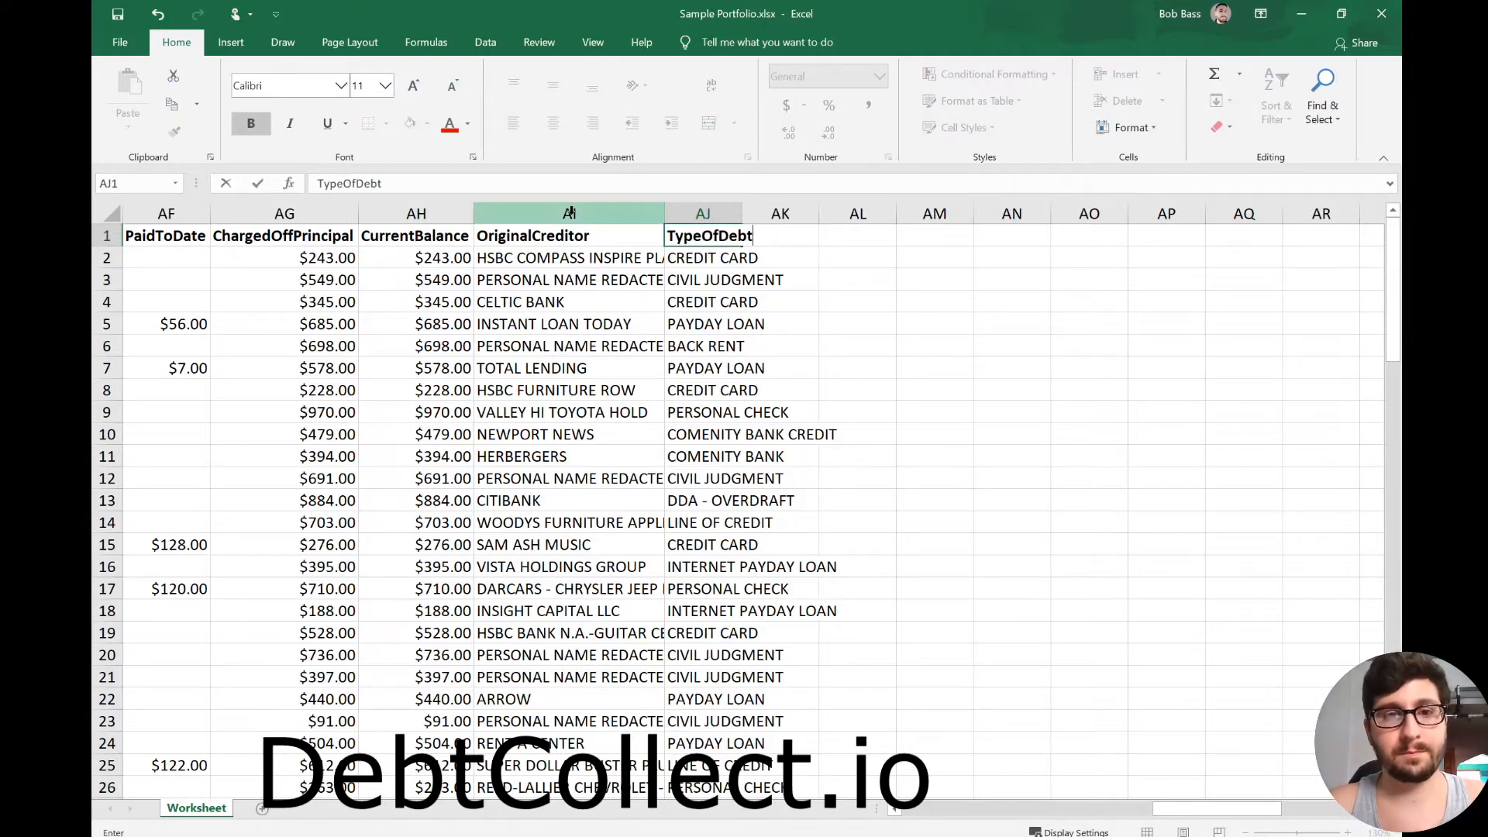
- Move the new OriginalCreditor and TypeOfDebt columns from AI:AJ to directly before the placeholder OriginalCreditor column L
left_click_drag(569, 214, 707, 214)
right_click(707, 215)
left_click(740, 224)
left_click_drag(1217, 809, 938, 808)
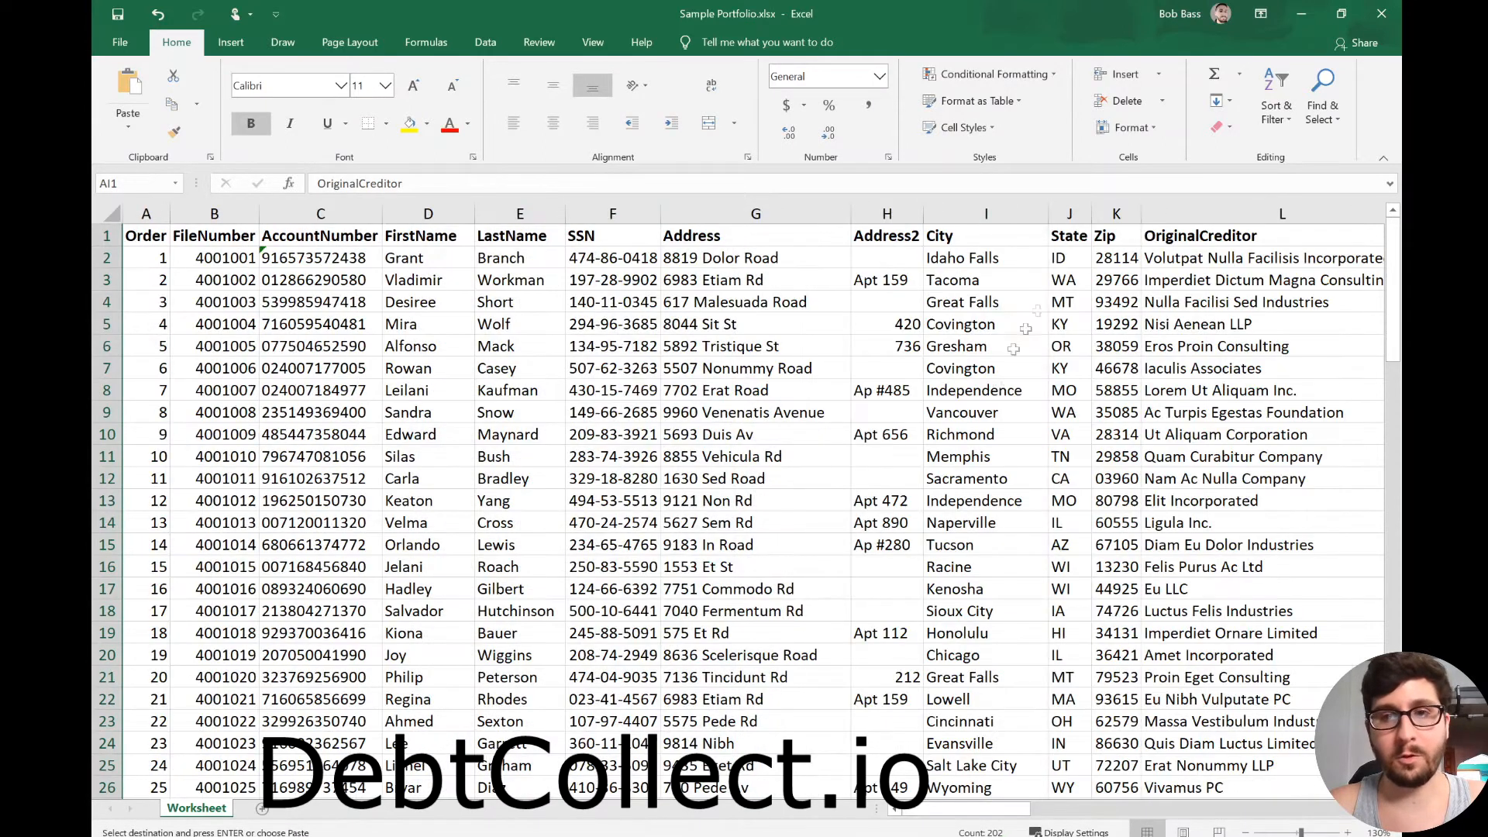
left_click(1214, 257)
scroll(1176, 655, "right", 3)
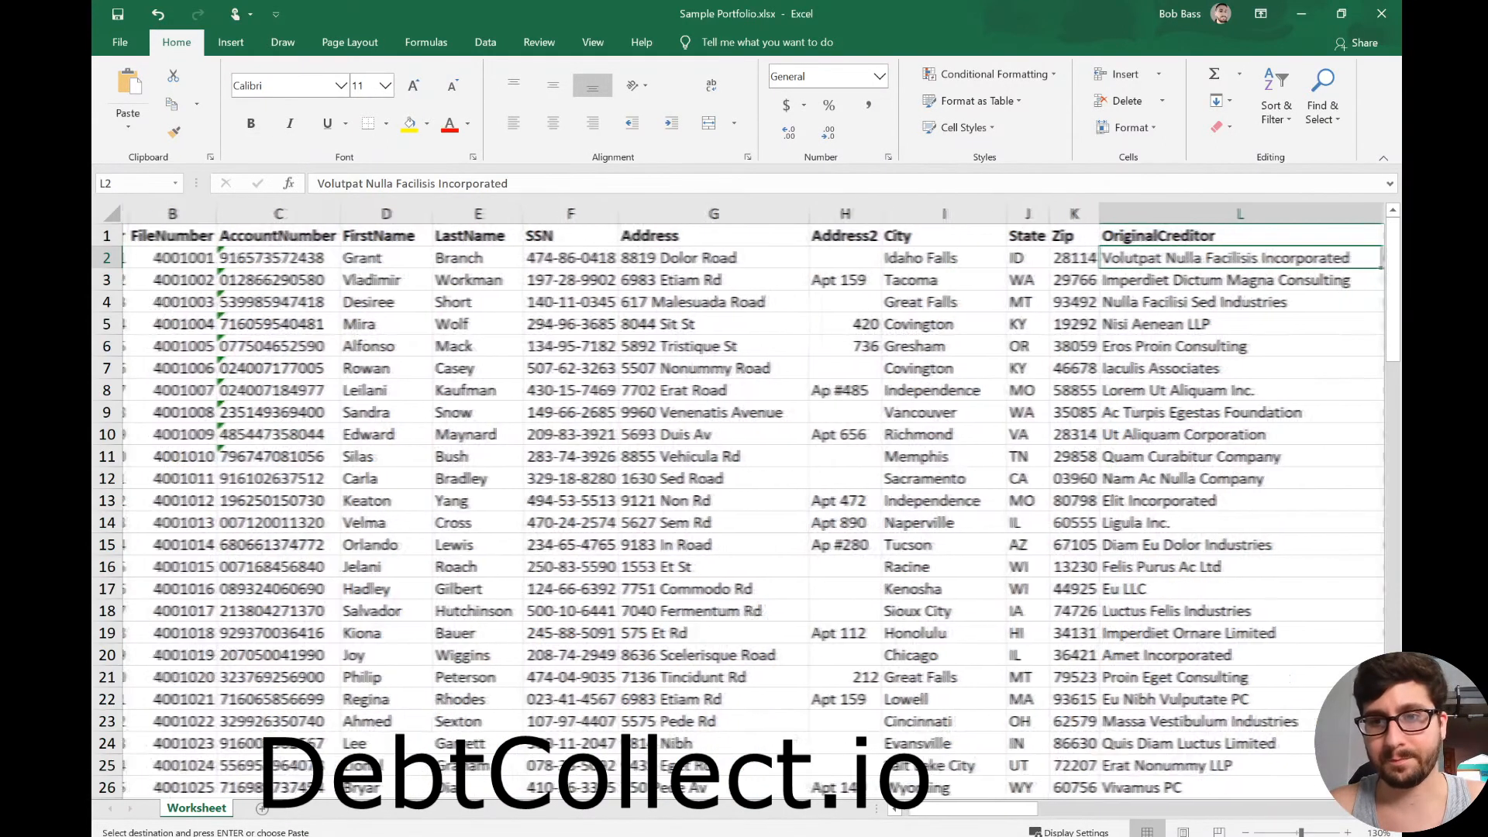
right_click(896, 213)
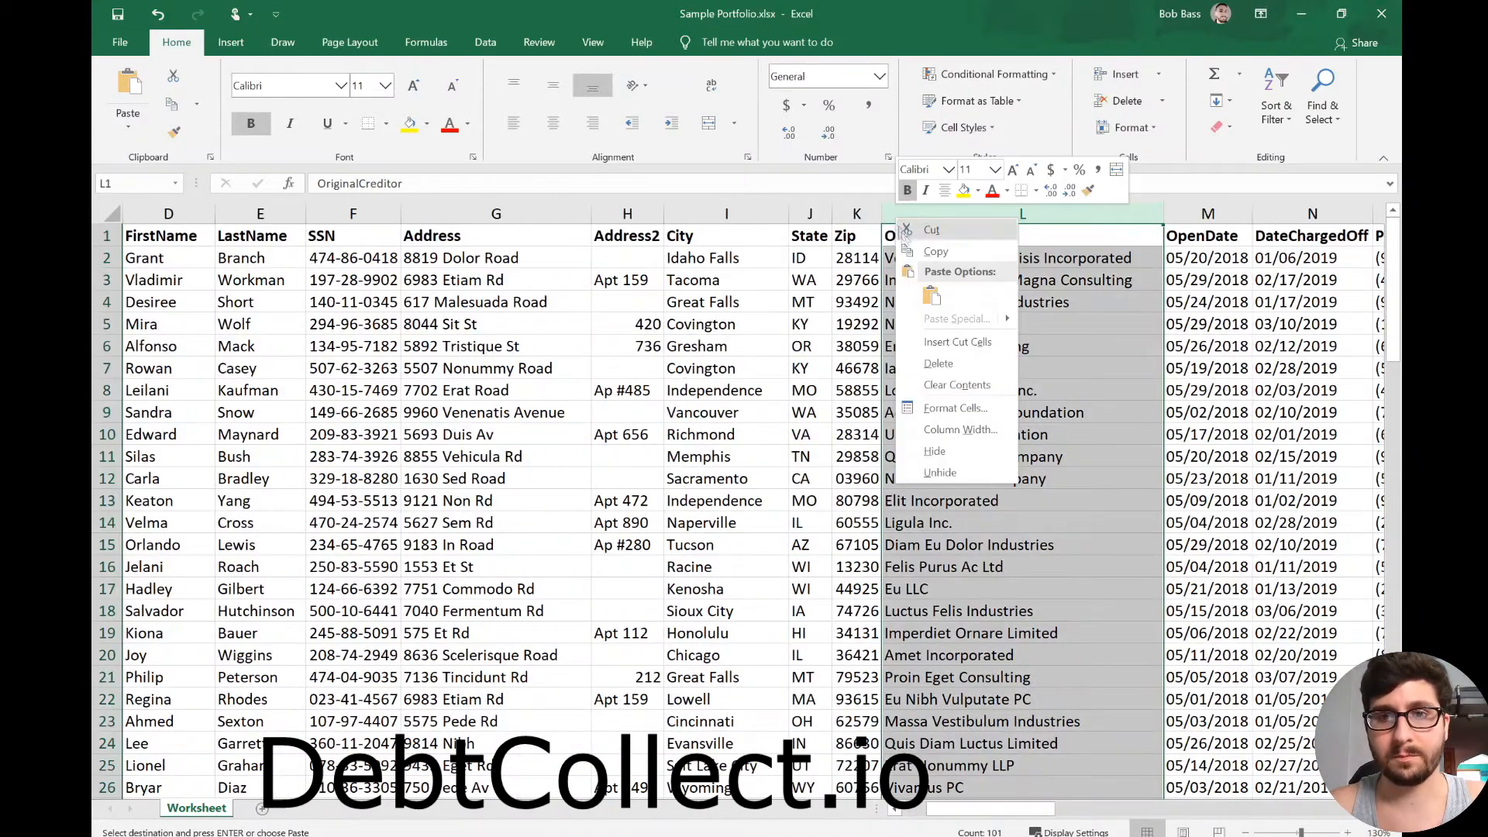
left_click(949, 342)
left_click(1091, 281)
- Delete the placeholder OriginalCreditor column N
right_click(1221, 211)
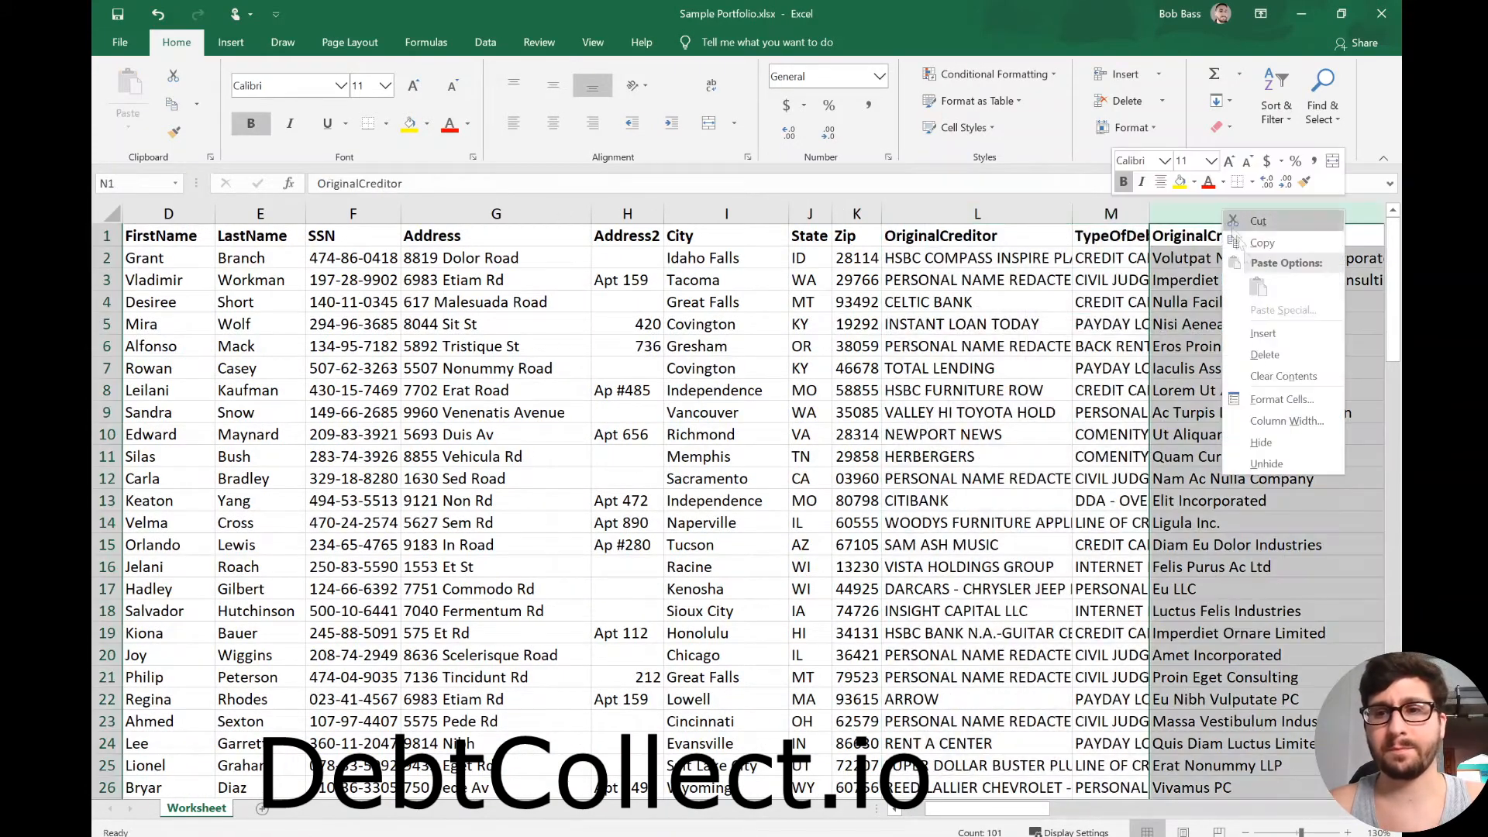
left_click(1257, 356)
scroll(1261, 359, "right", 4)
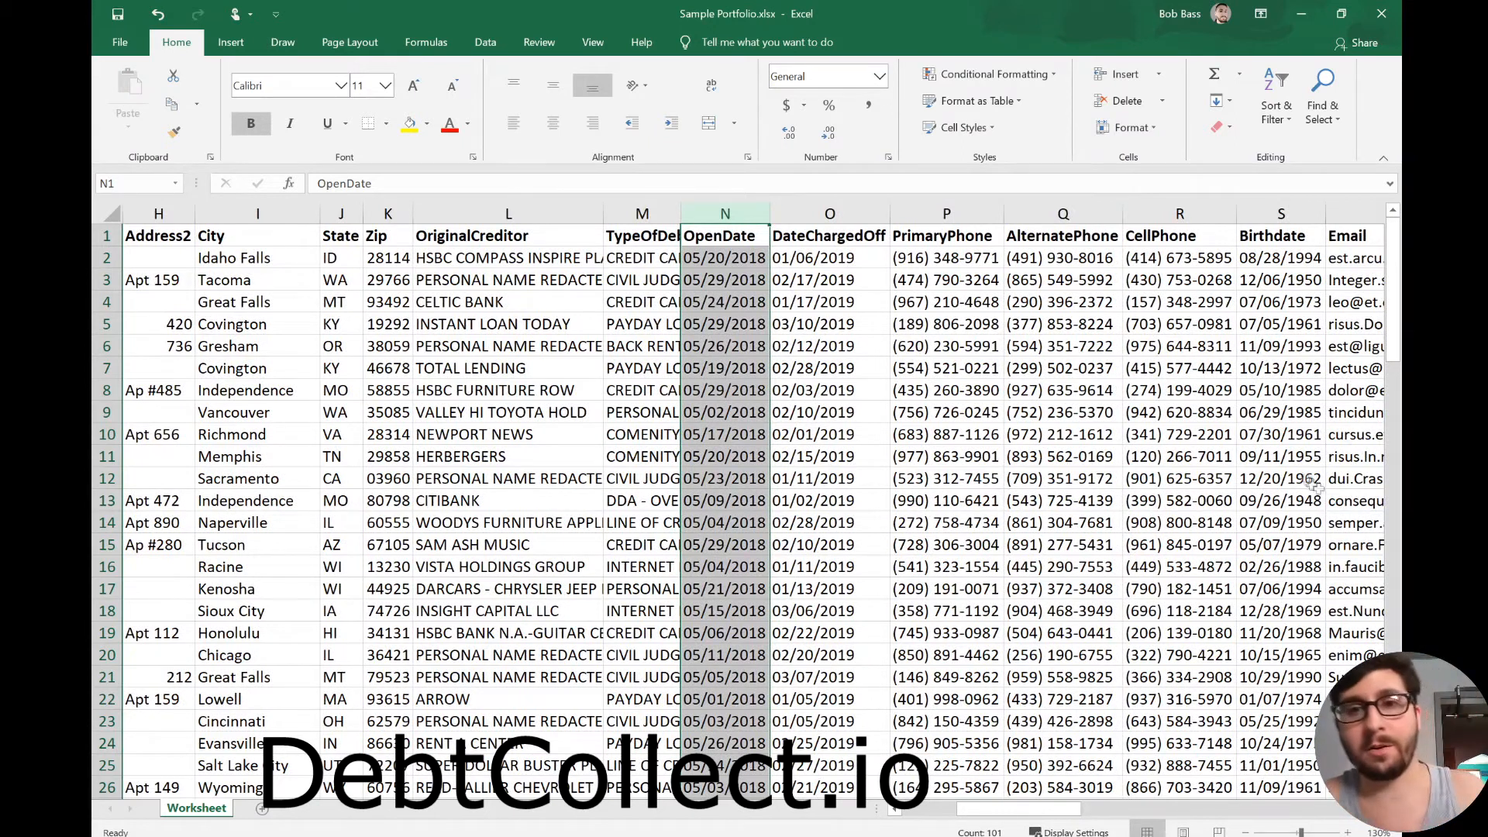
- Search the header row for "type" to check for another debt type column
left_click(670, 239)
left_click(106, 235)
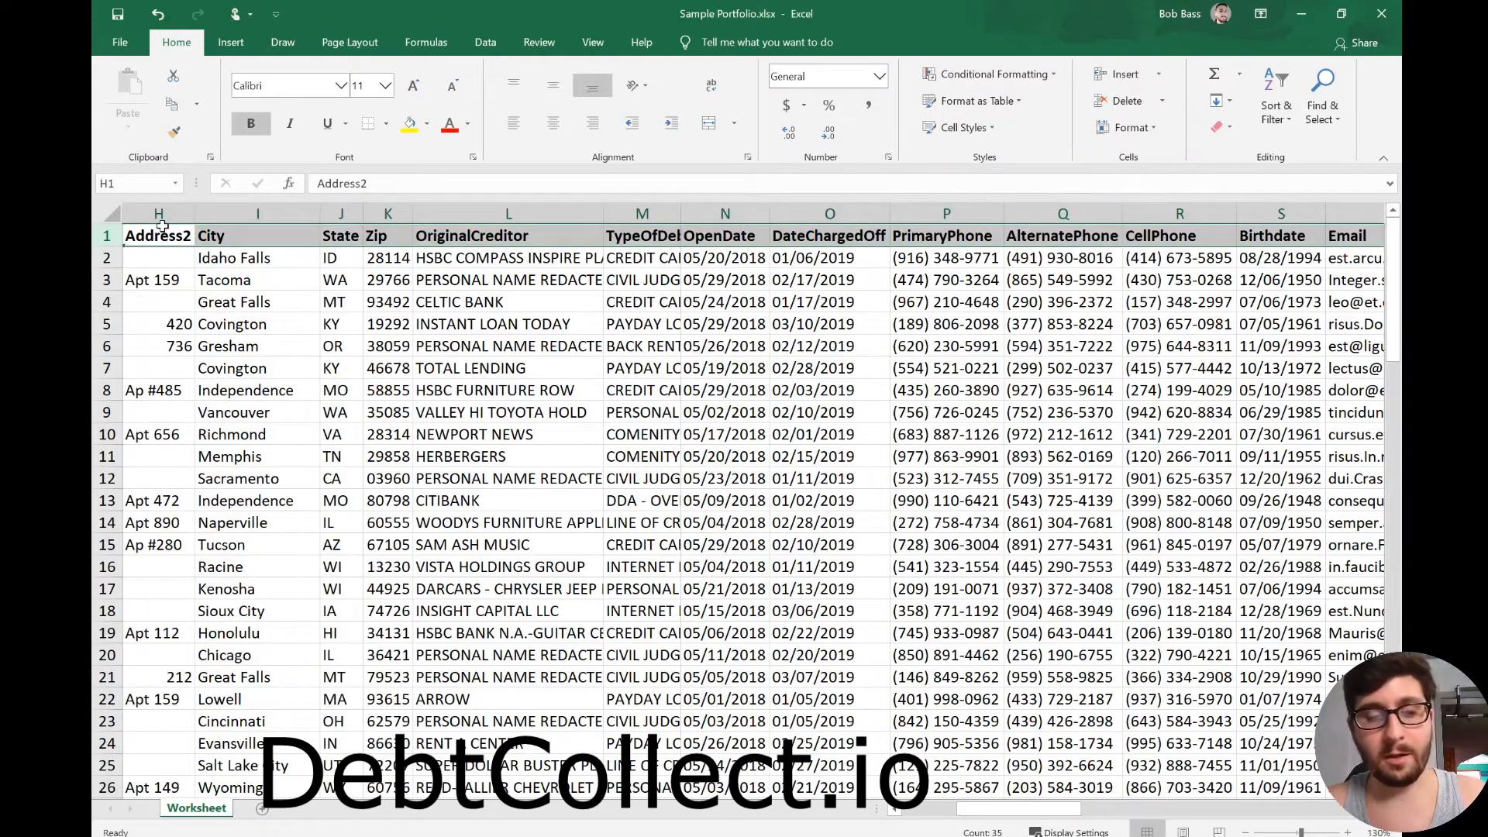
key("ctrl+f")
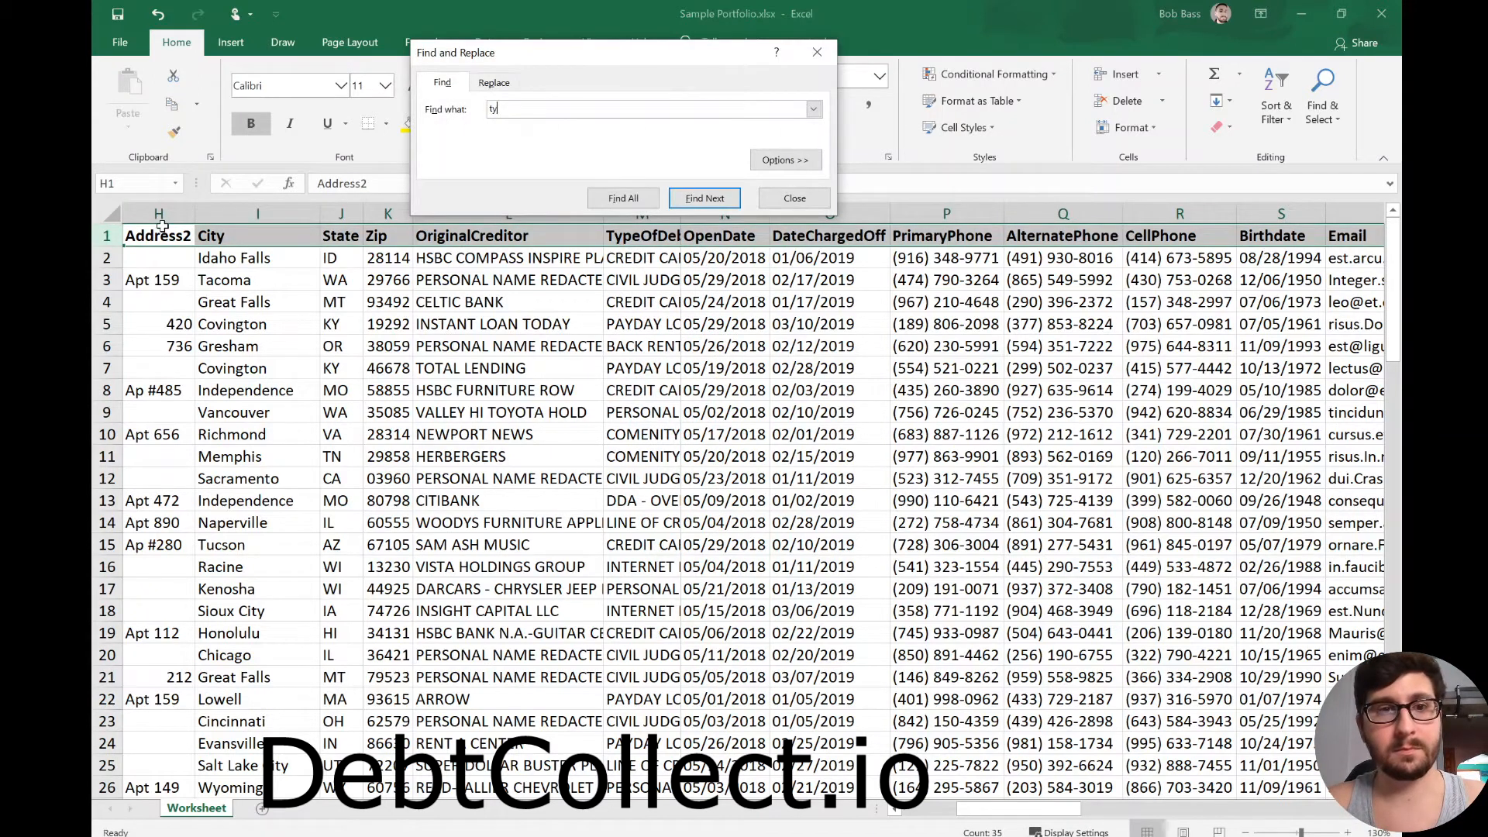
key("Return")
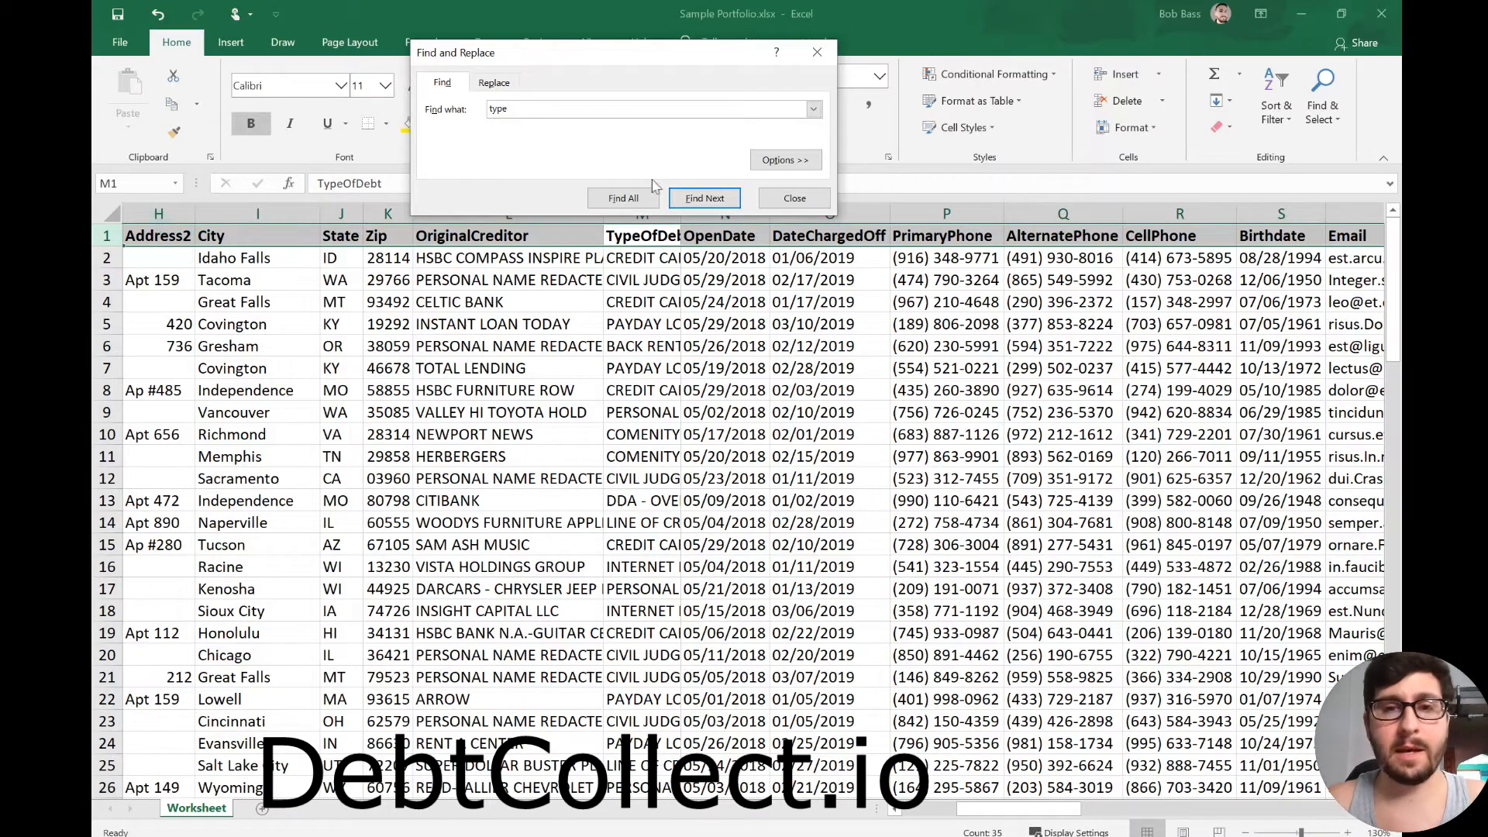
left_click(794, 198)
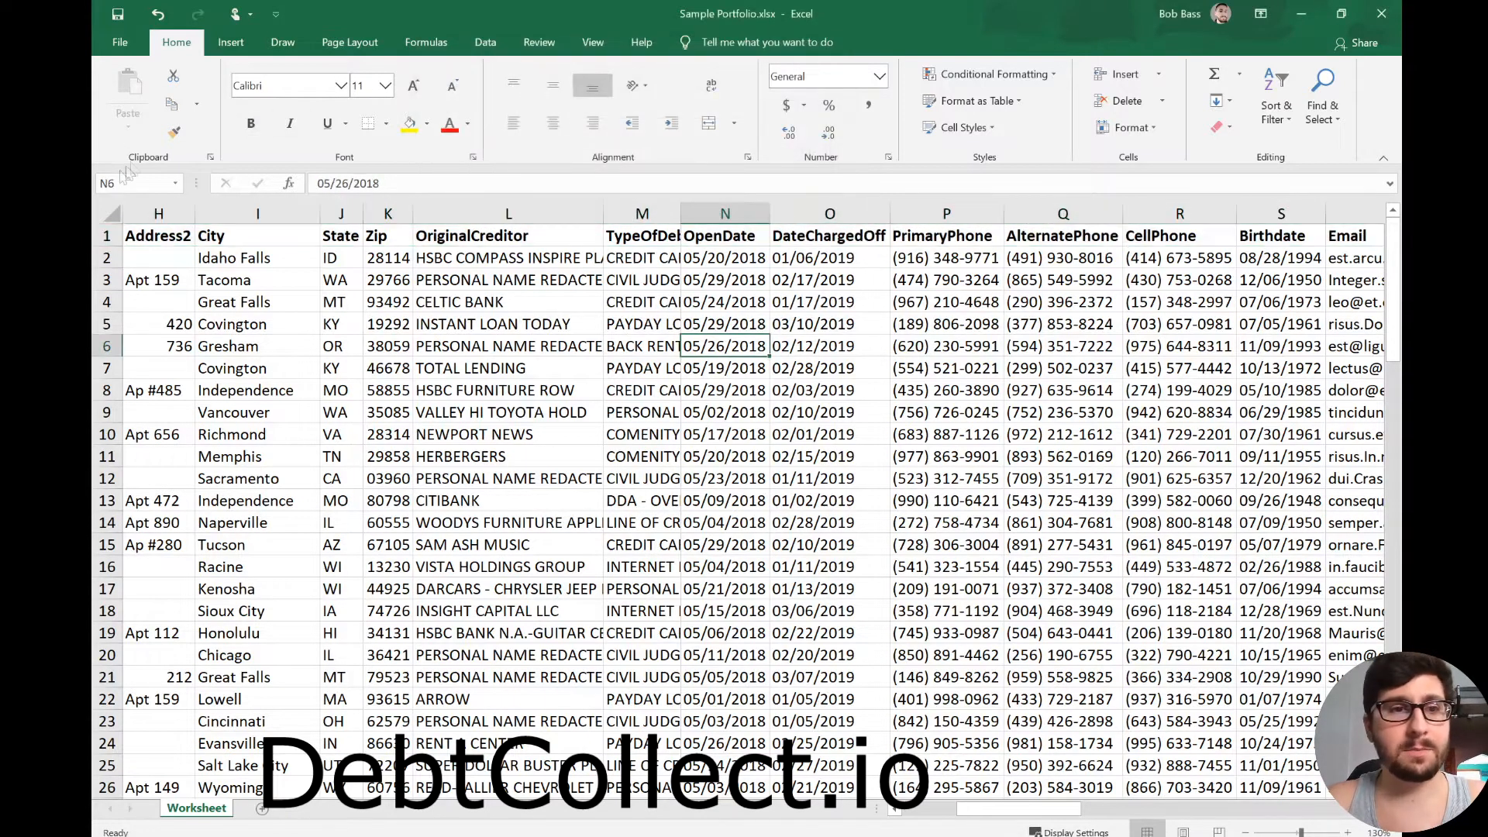
- Autofit the width of every column in the worksheet
left_click(112, 214)
double_click(203, 220)
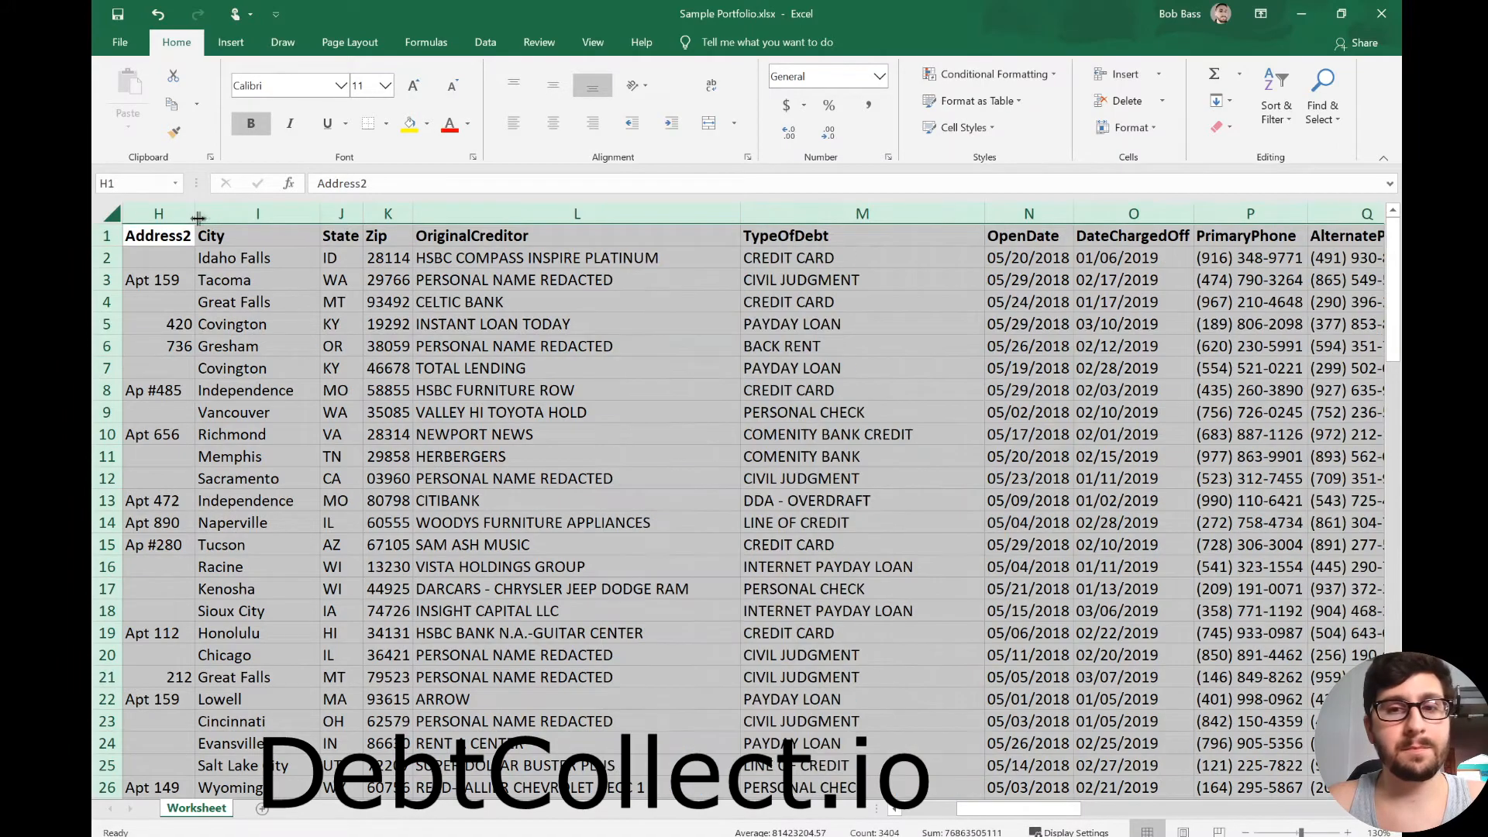
left_click(924, 395)
- Examine the dates in the OpenDate and DateChargedOff columns
left_click_drag(1021, 813, 1060, 812)
left_click(543, 352)
left_click(435, 274)
left_click(521, 256)
left_click(470, 237)
left_click(448, 238)
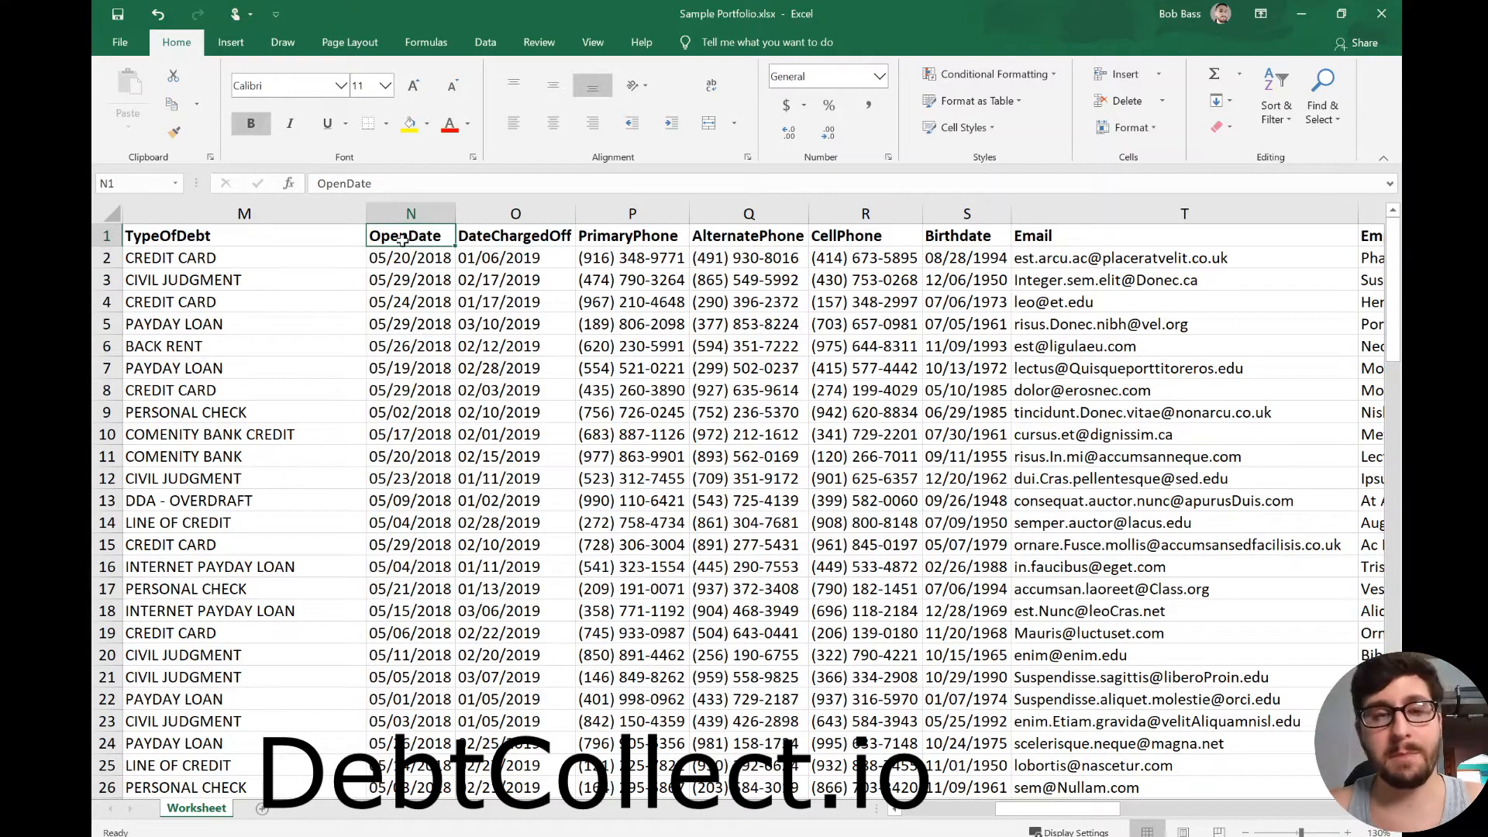
left_click(521, 255)
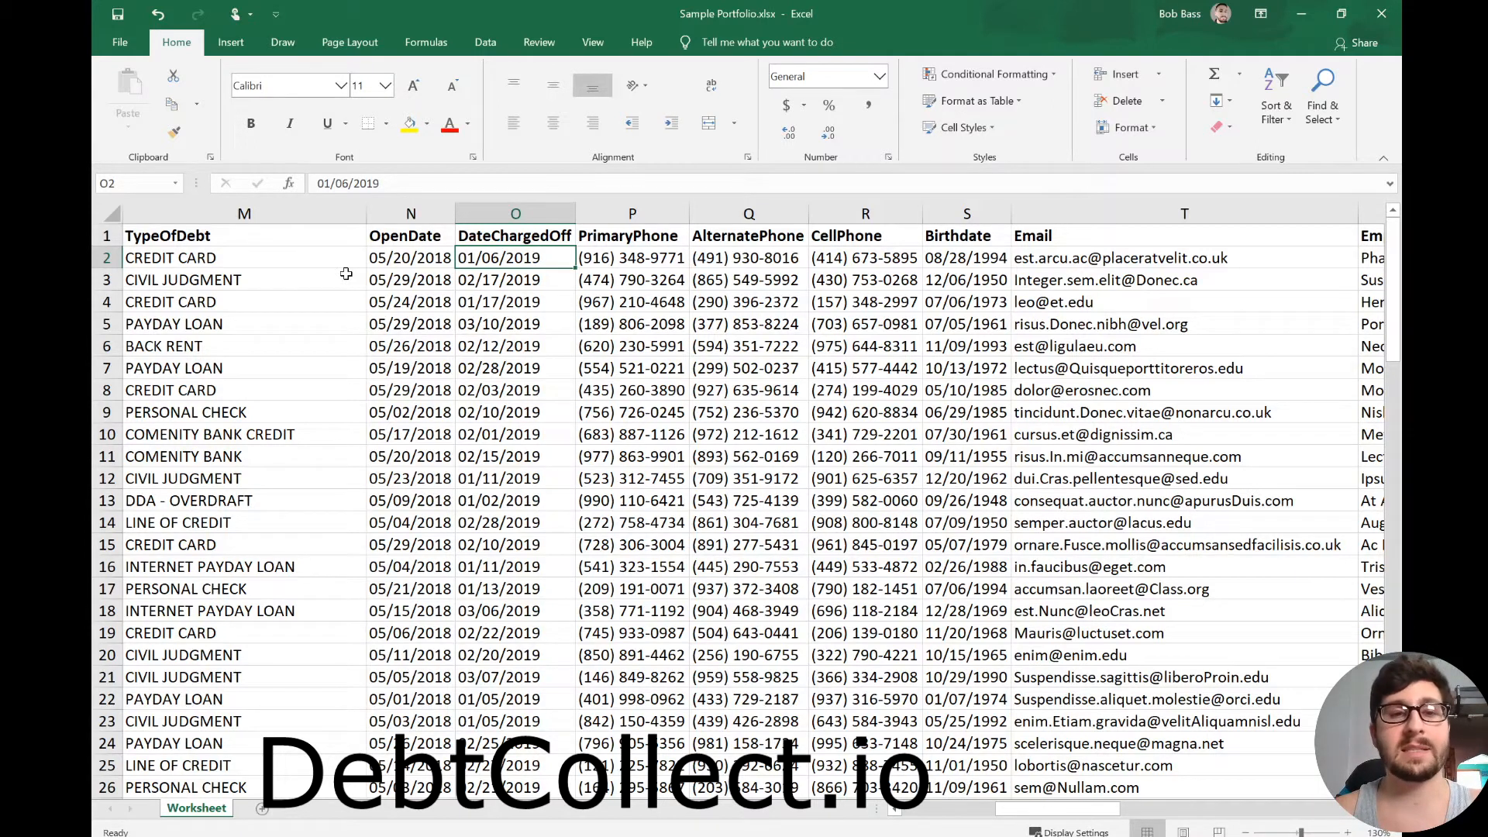
left_click(516, 434)
left_click(411, 346)
left_click(419, 411)
left_click(417, 394)
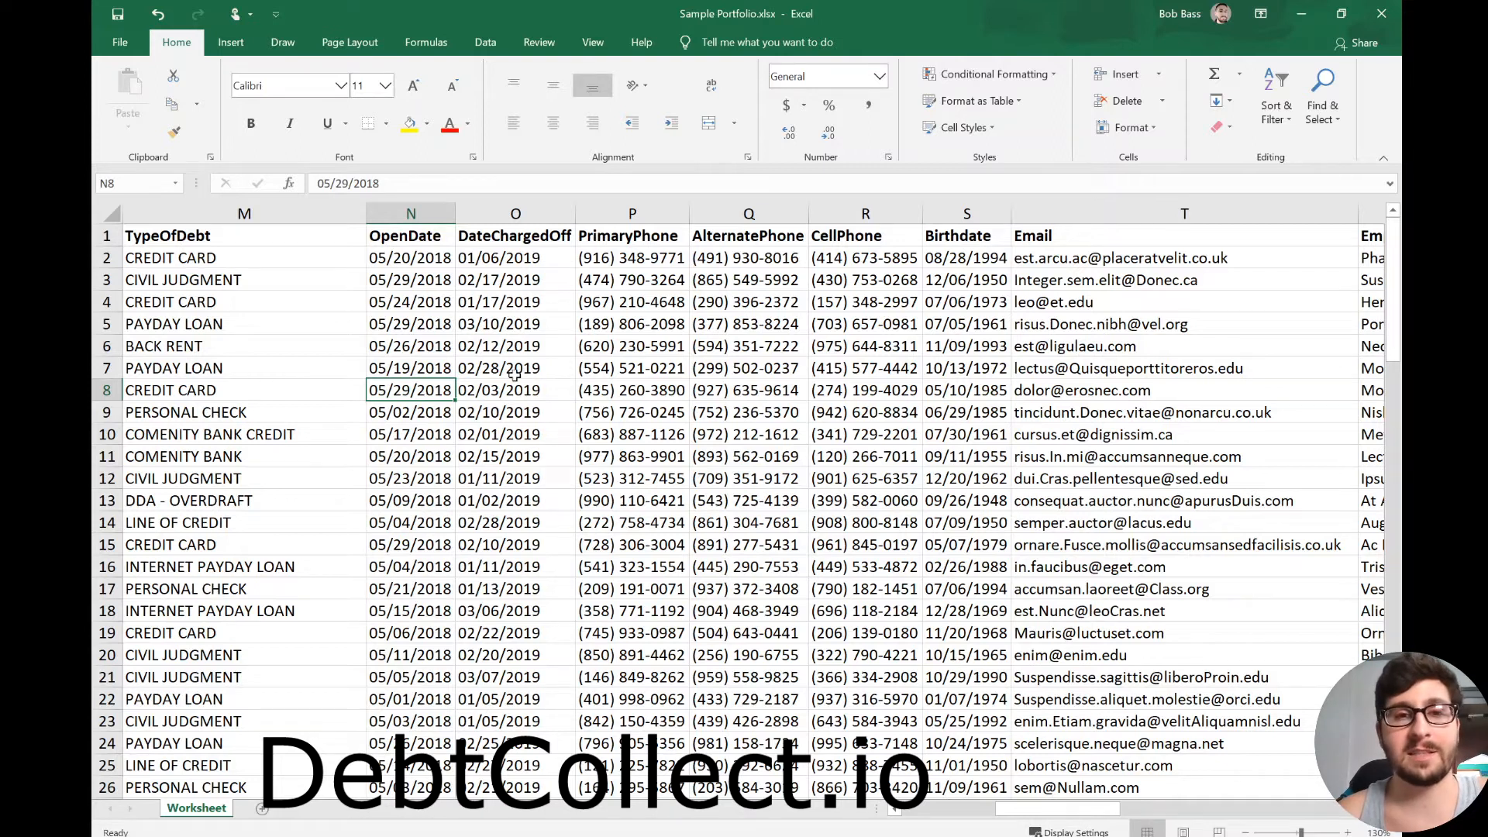
- Insert a copy of the DateChargedOff column directly before it, at column O
left_click(494, 208)
key("ctrl+c")
right_click(519, 217)
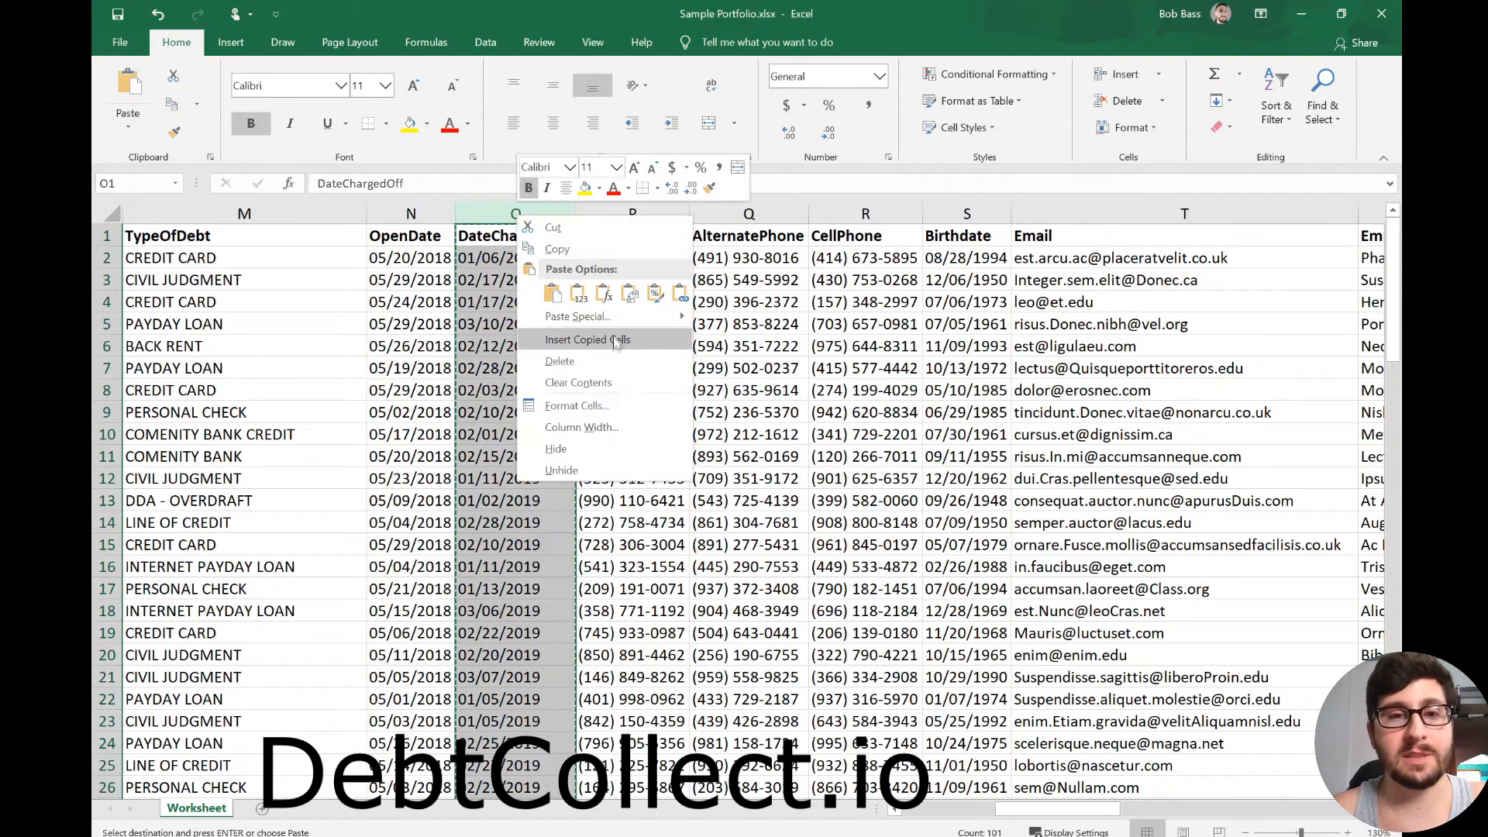
left_click(588, 339)
left_click(516, 309)
- Rename the duplicated column's header in O1 to DelinqDate
left_click(504, 236)
type("DelinqDate")
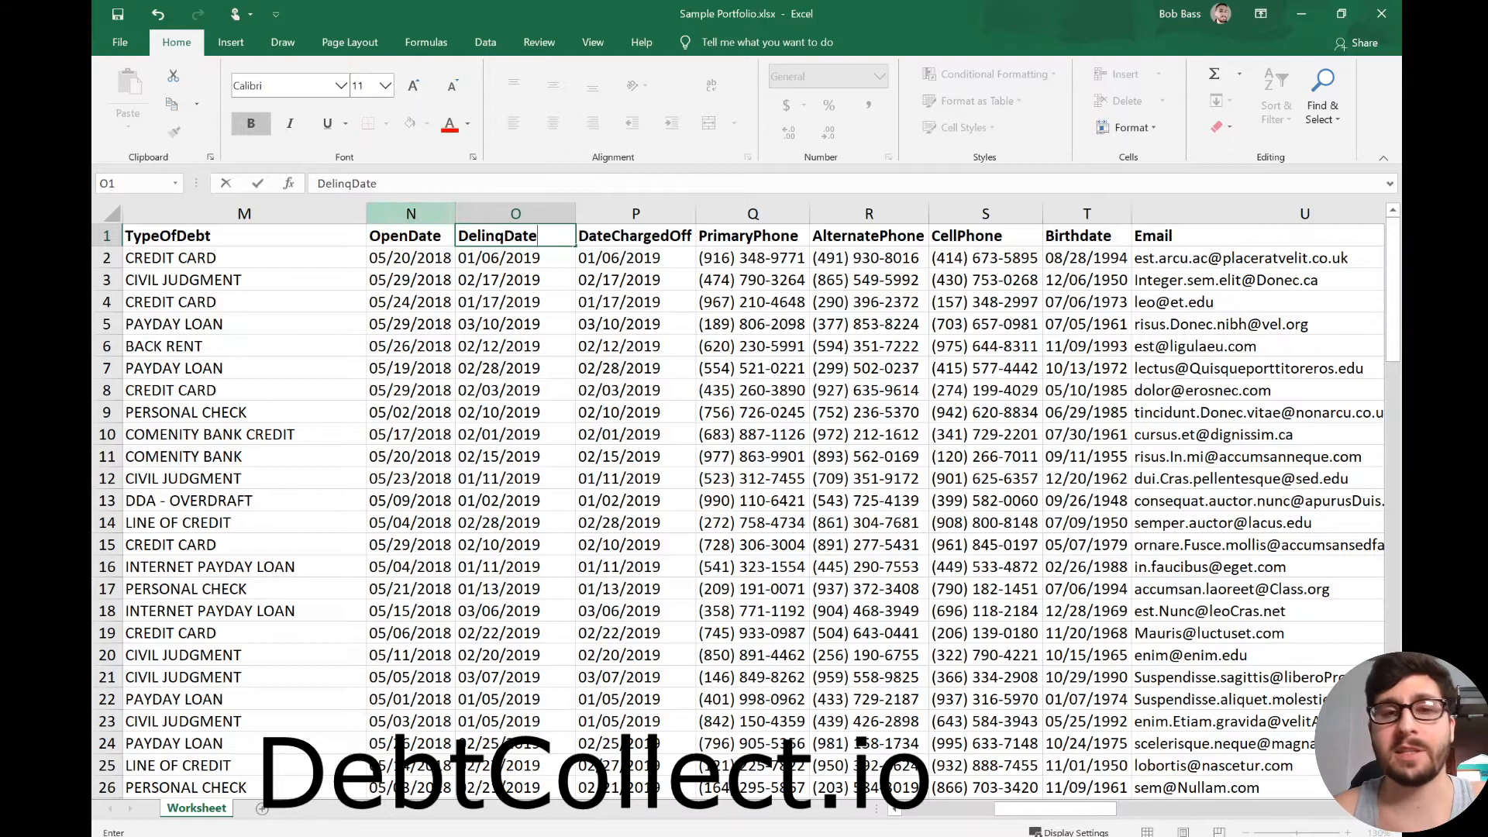
key("Return")
key("Return")
- Set the header in O1, between OpenDate and DateChargedOff, to CheckDate
left_click(530, 257)
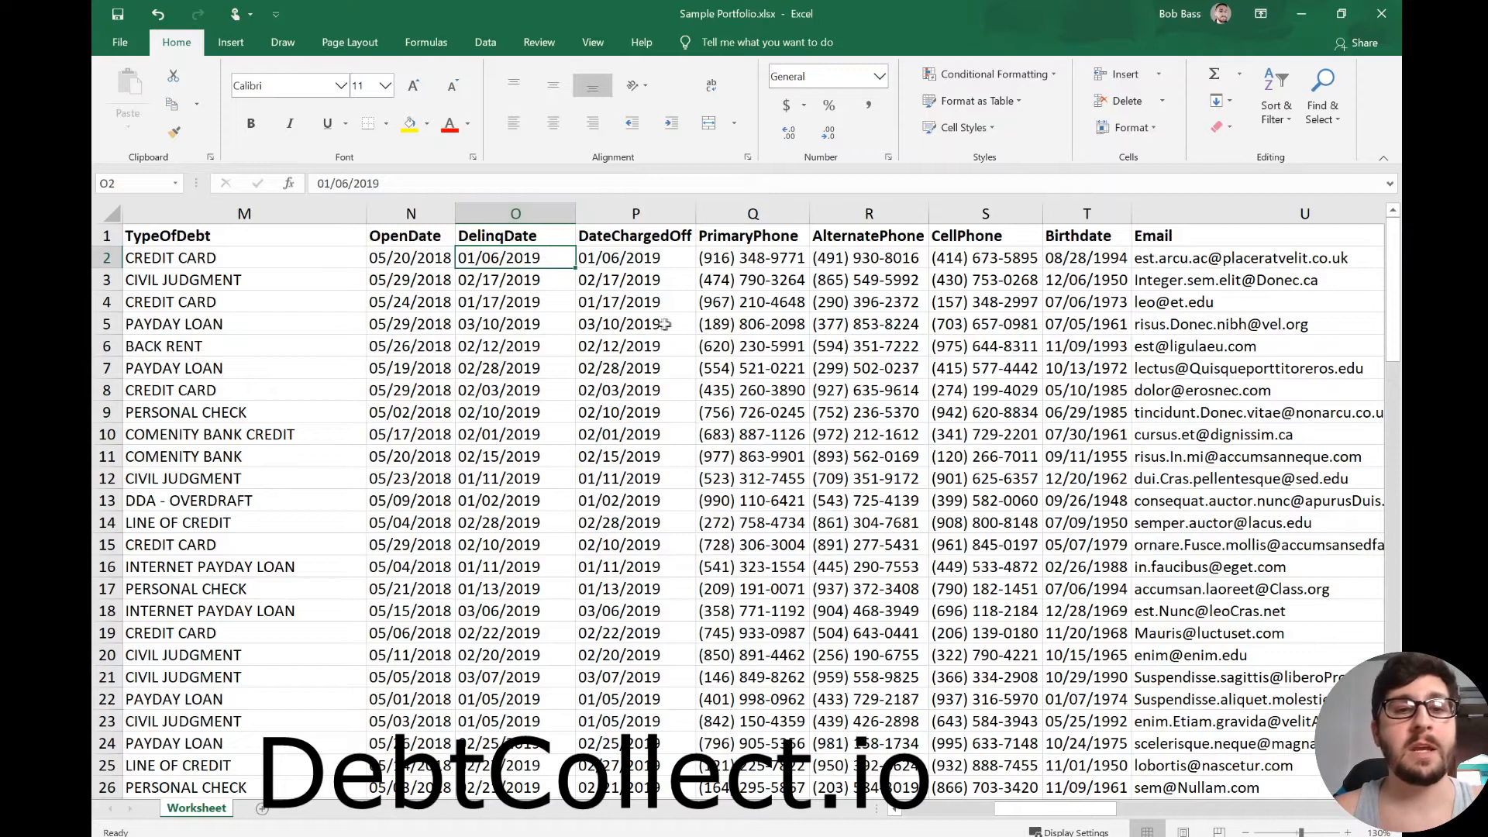
left_click(502, 232)
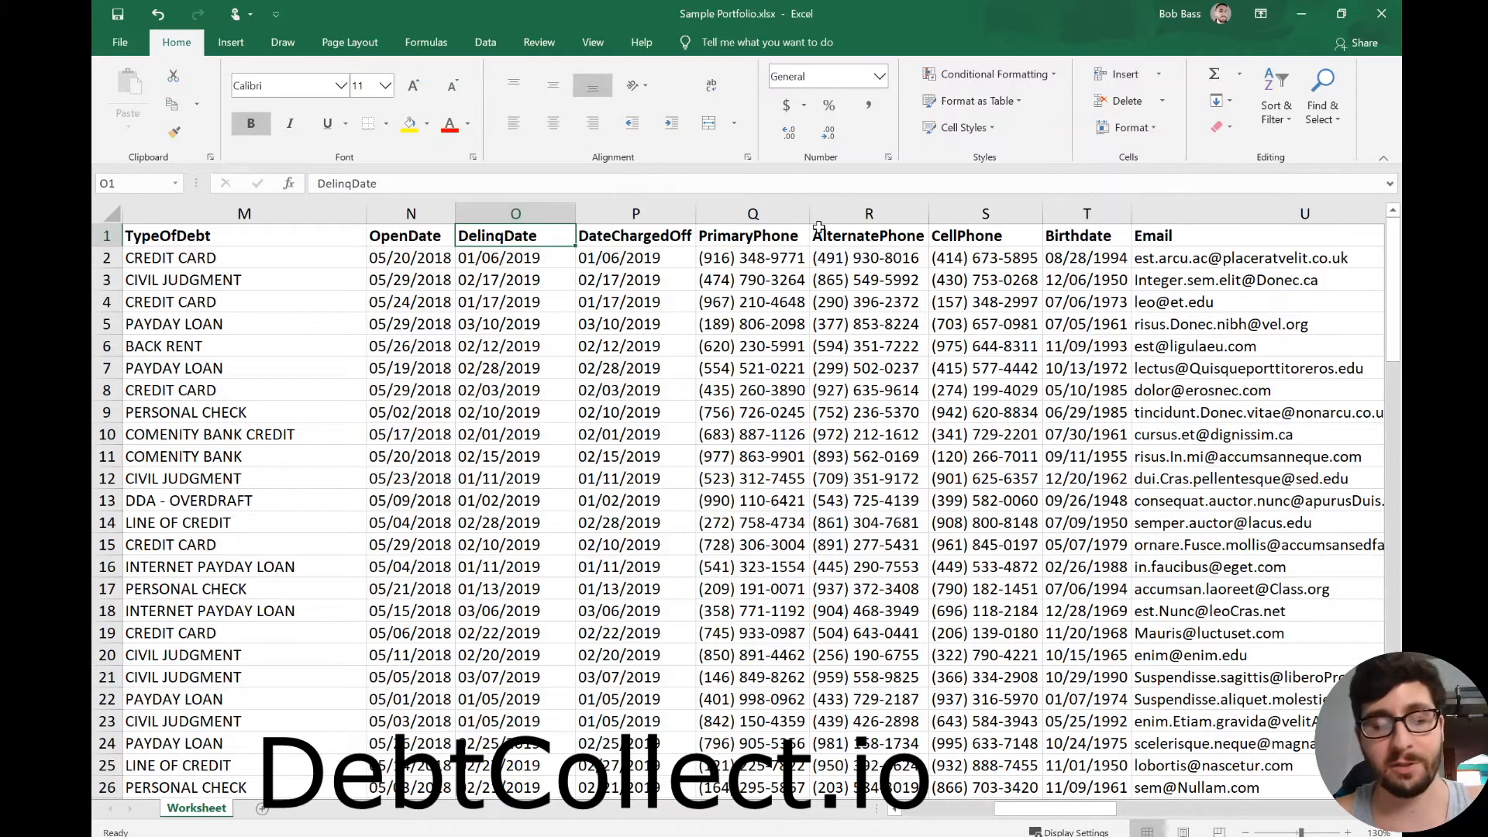
type("Chec")
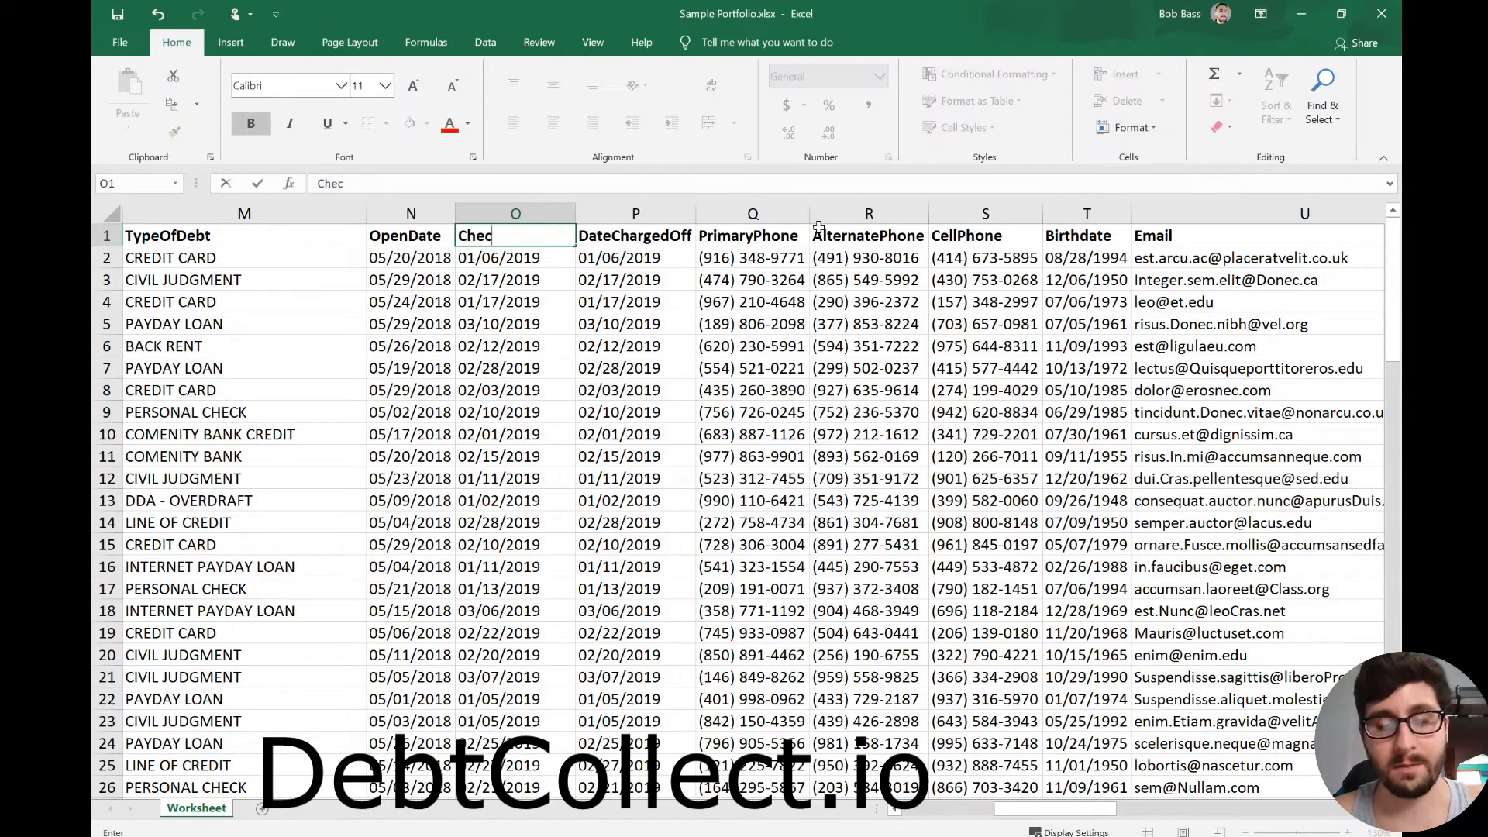
type("kDate")
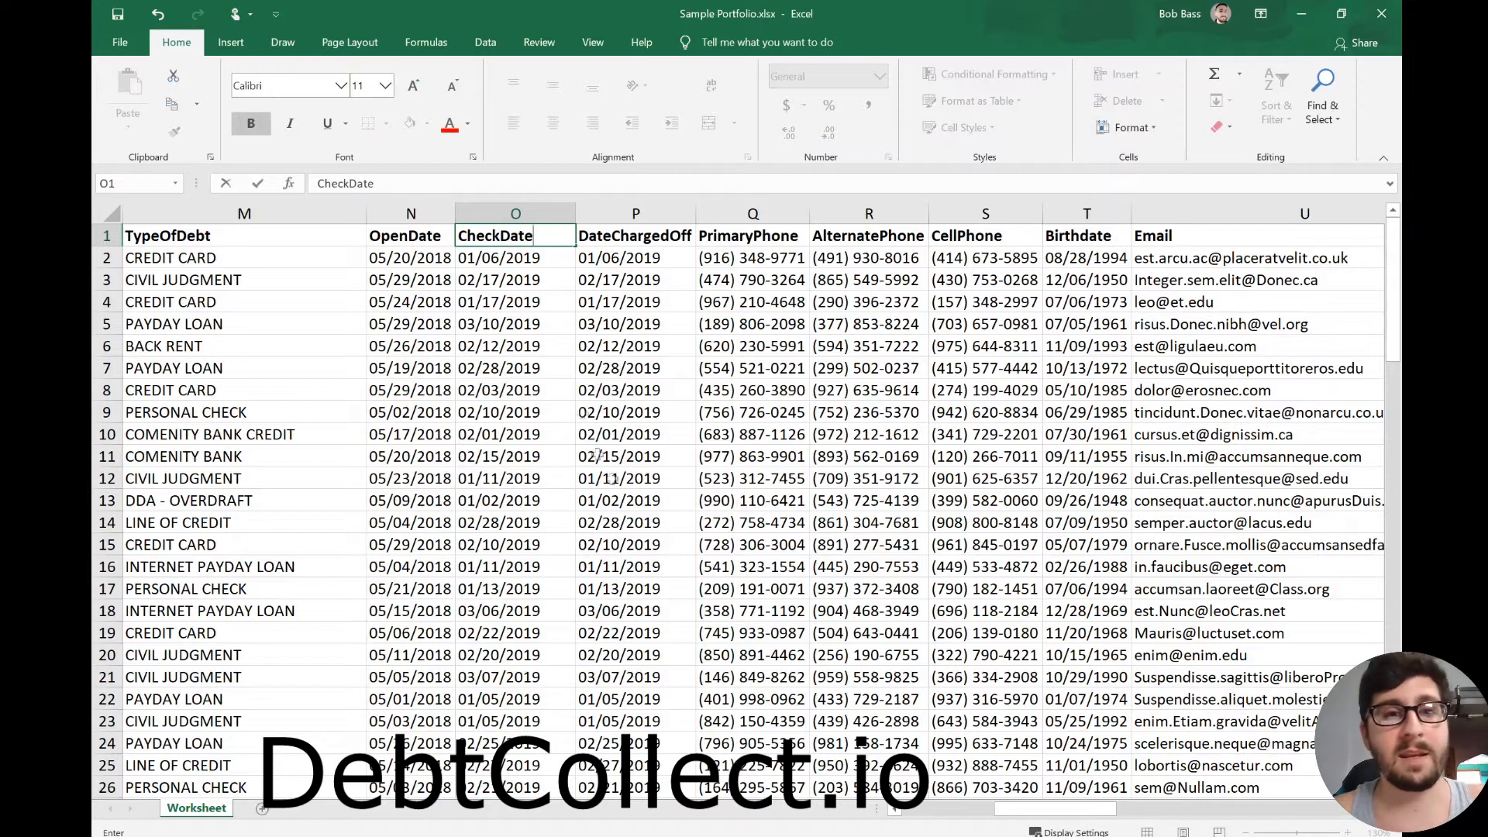
left_click(403, 262)
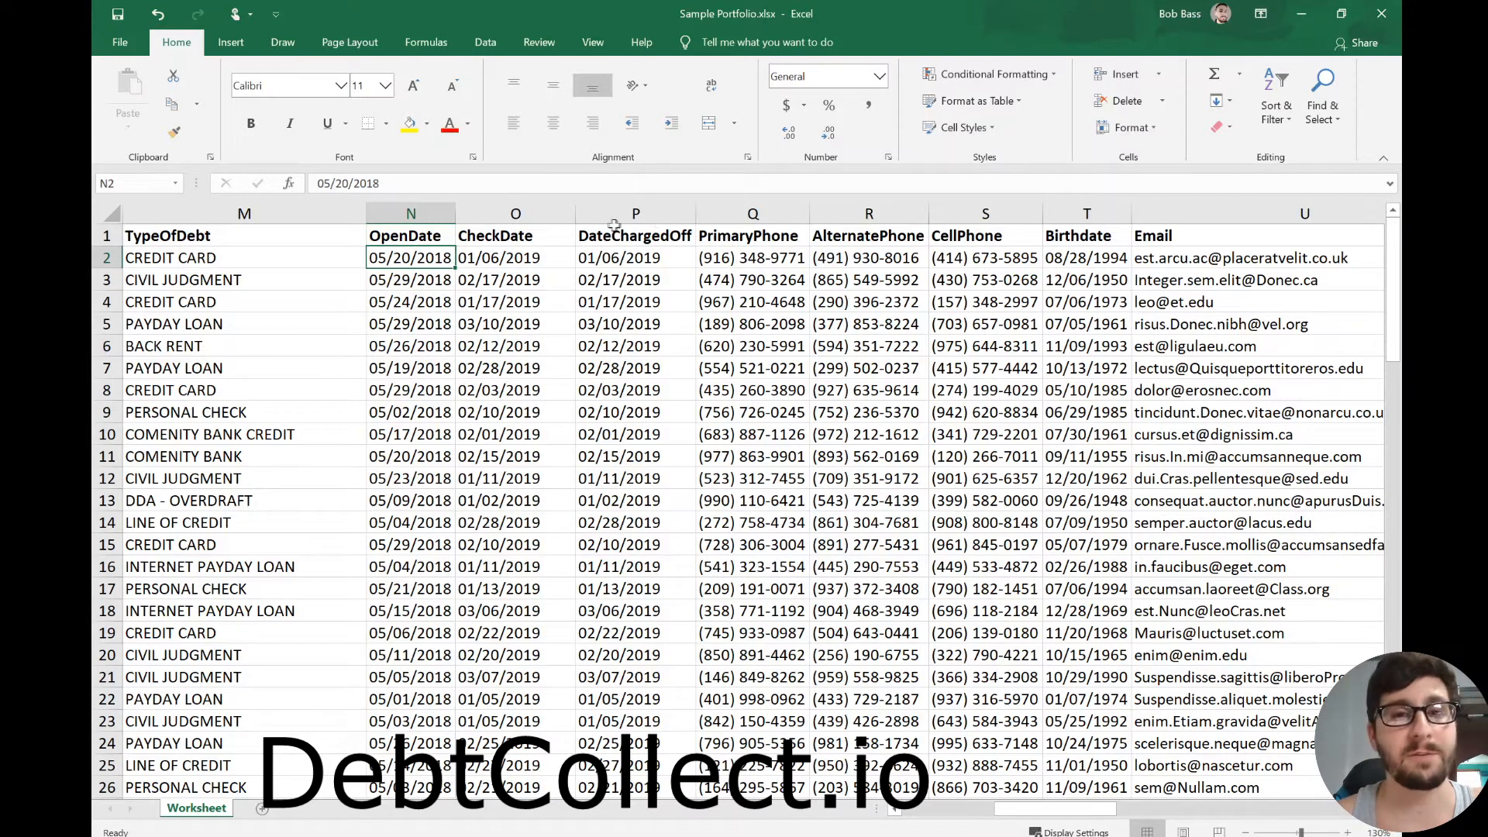
- Insert two blank columns between DateChargedOff and PrimaryPhone, at Q and R
left_click(624, 257)
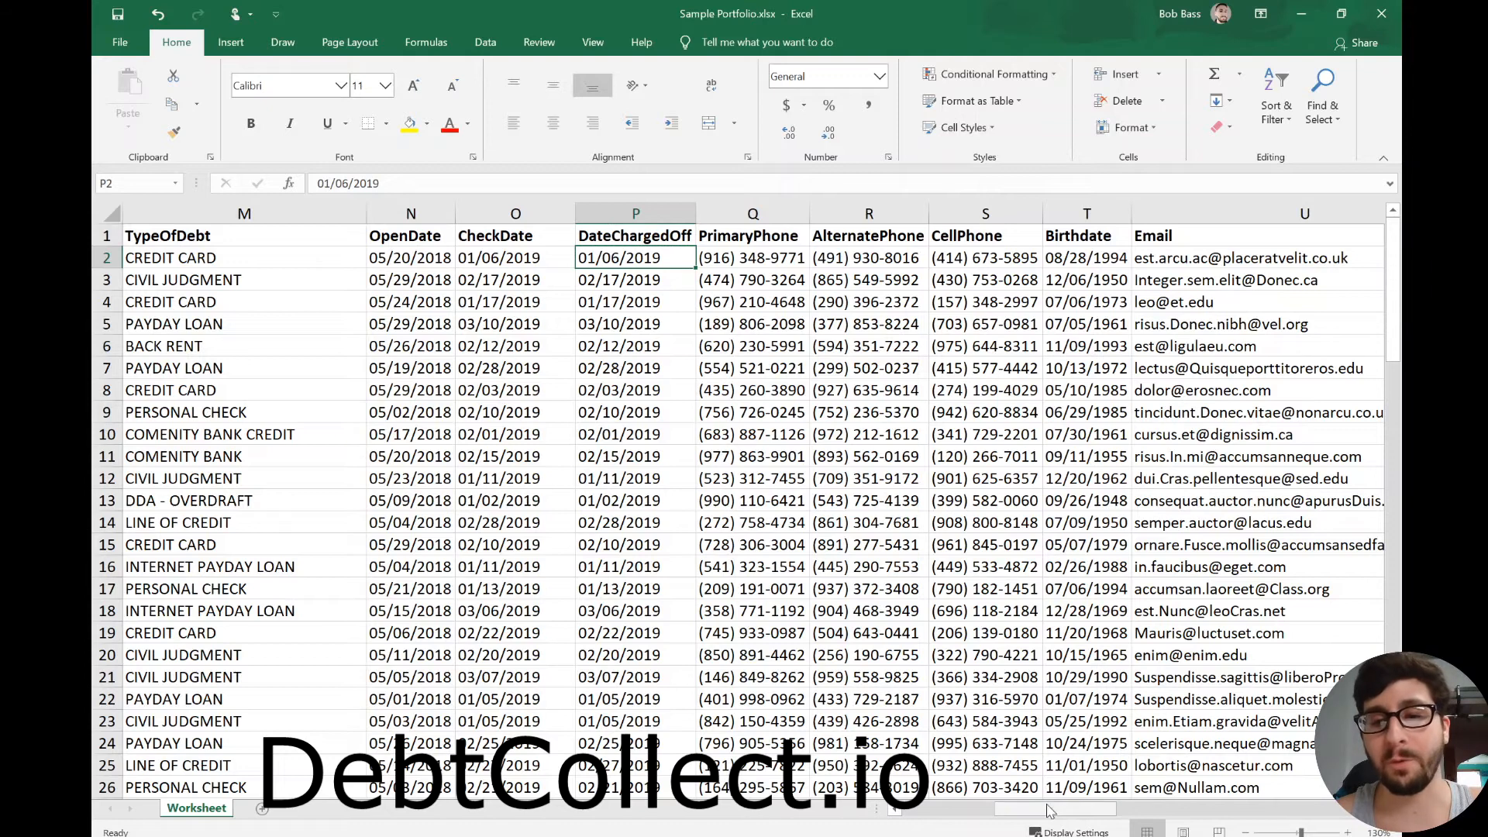
scroll(1048, 810, "right", 2)
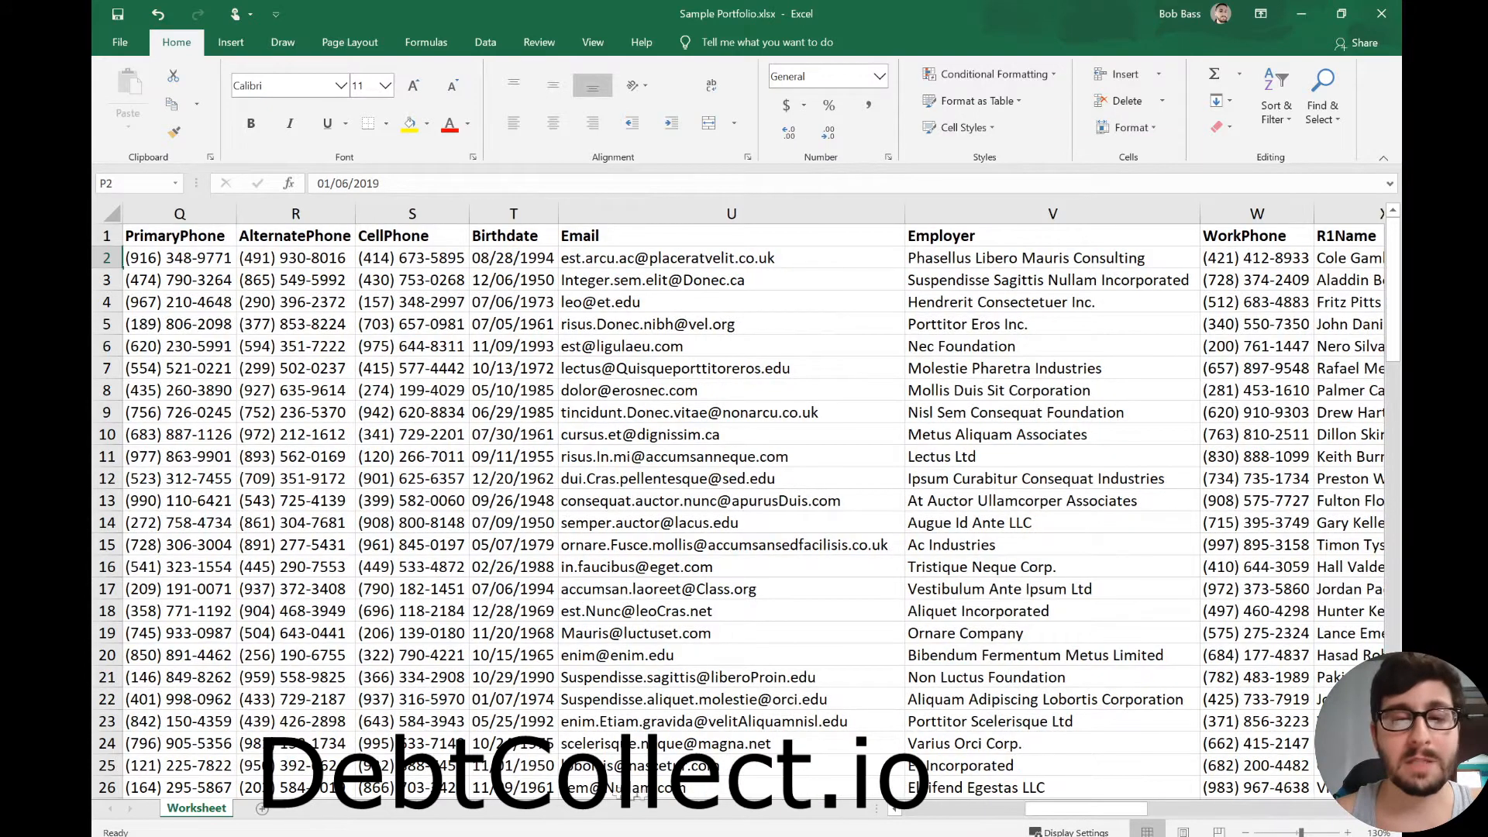
left_click(893, 809)
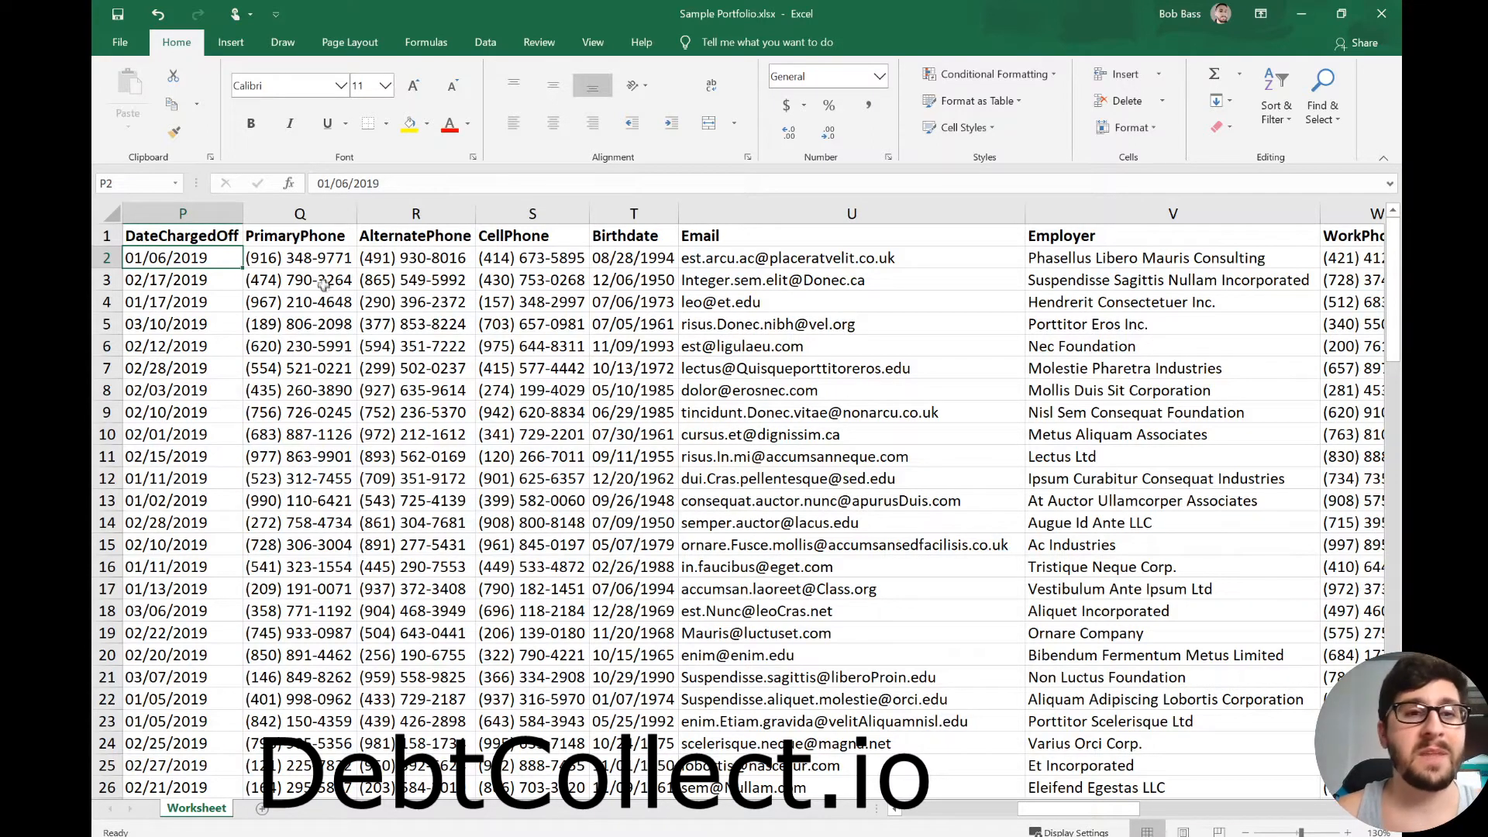
key("Right")
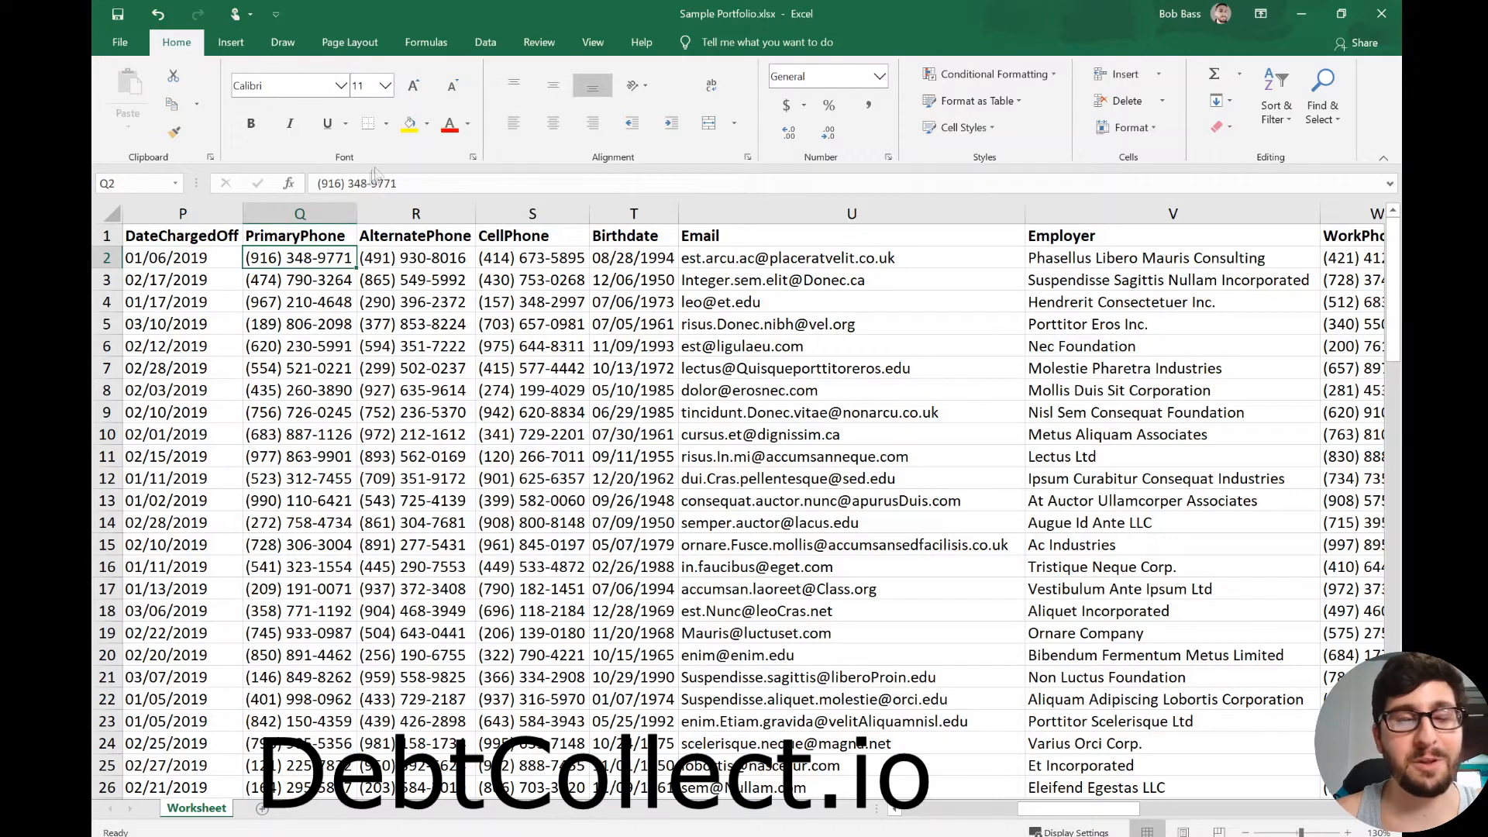
left_click(293, 206)
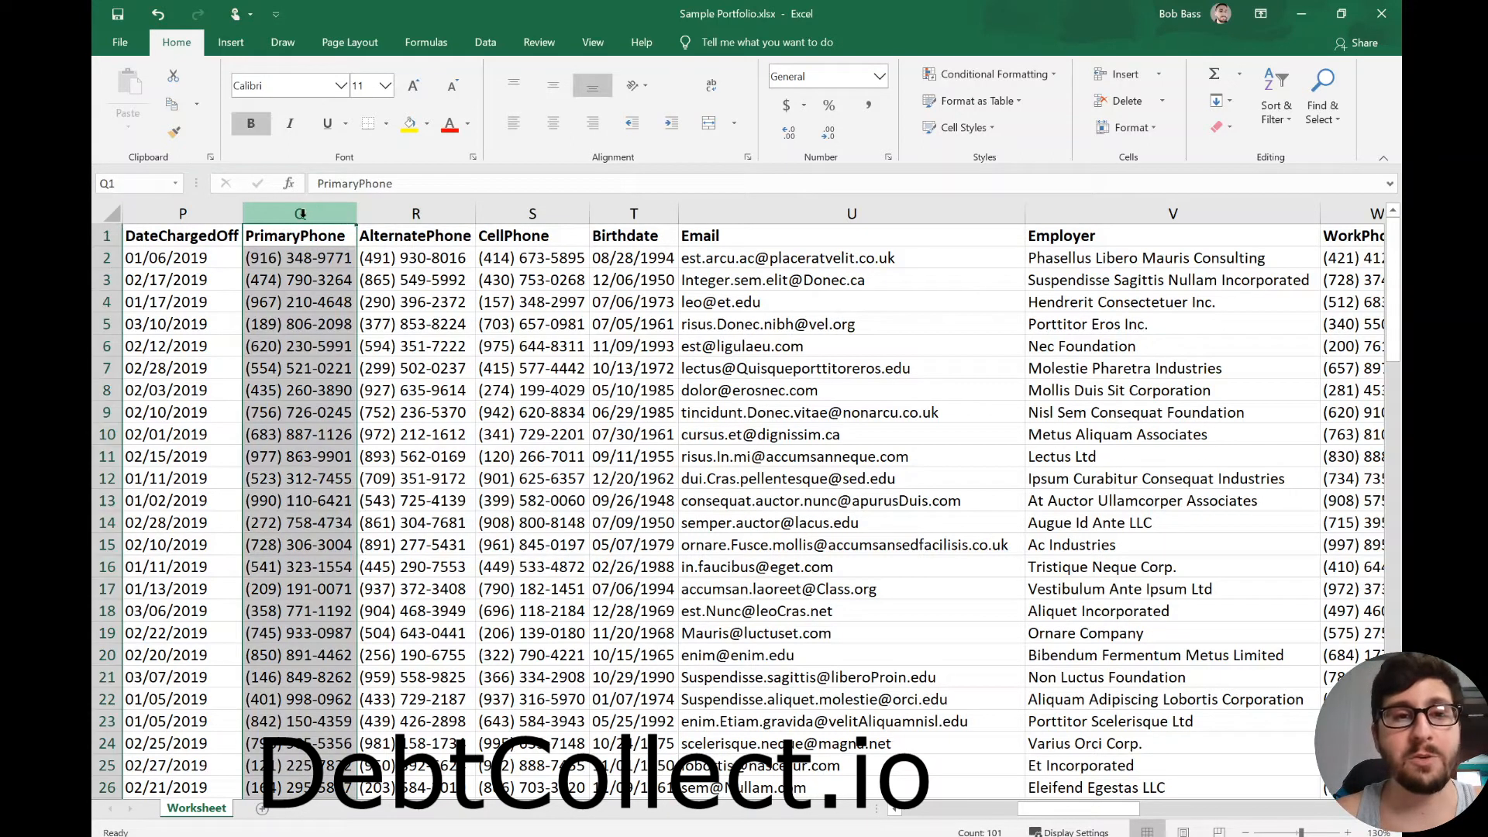
left_click(386, 215, "shift")
right_click(283, 215)
left_click(318, 341)
left_click(306, 275)
left_click(306, 262)
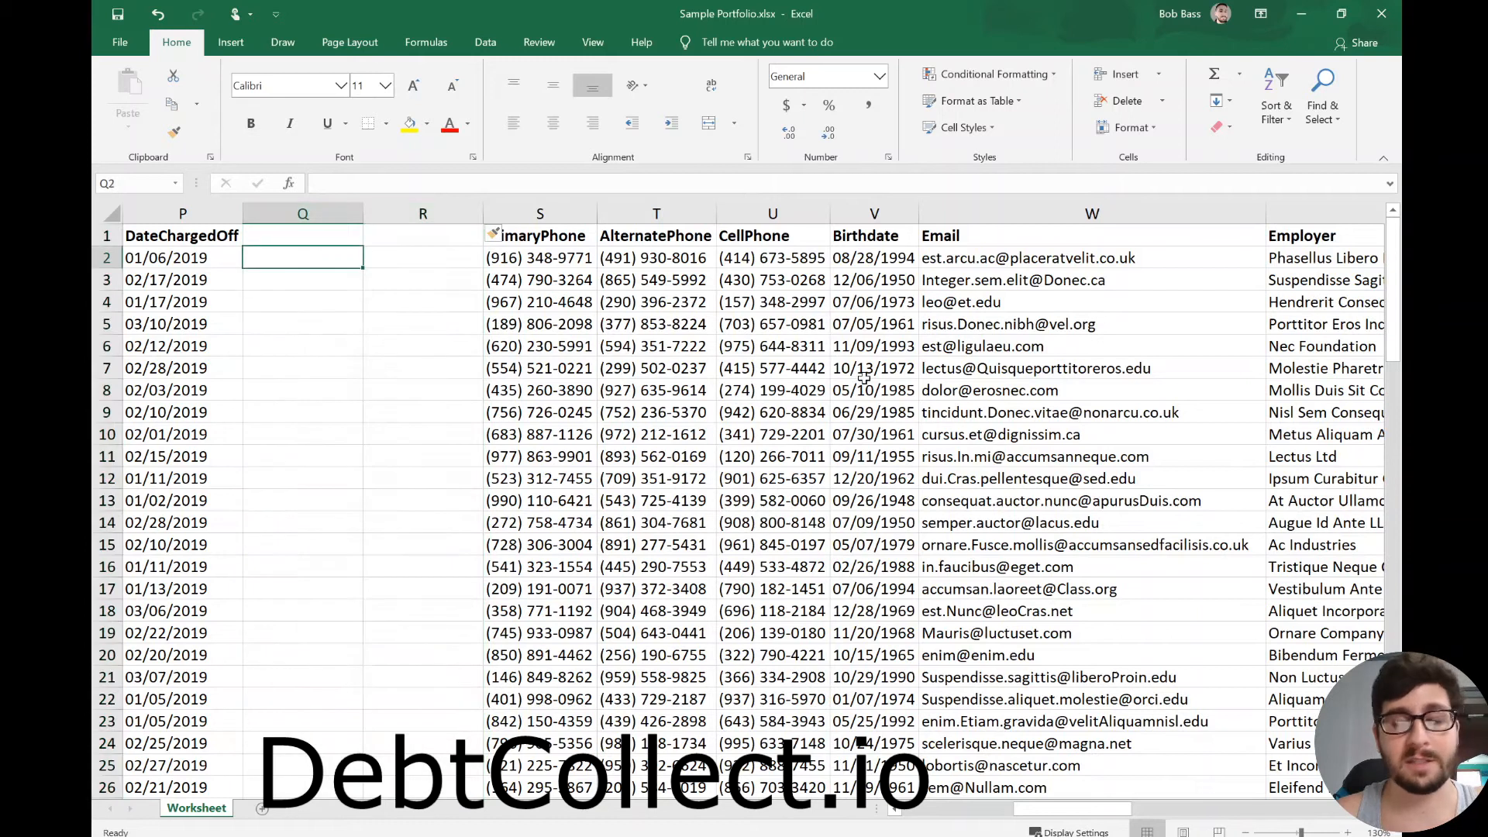
- Enter a sample ten-digit phone number without separators in Q2 and a dash-separated one in Q3
type("5555555555")
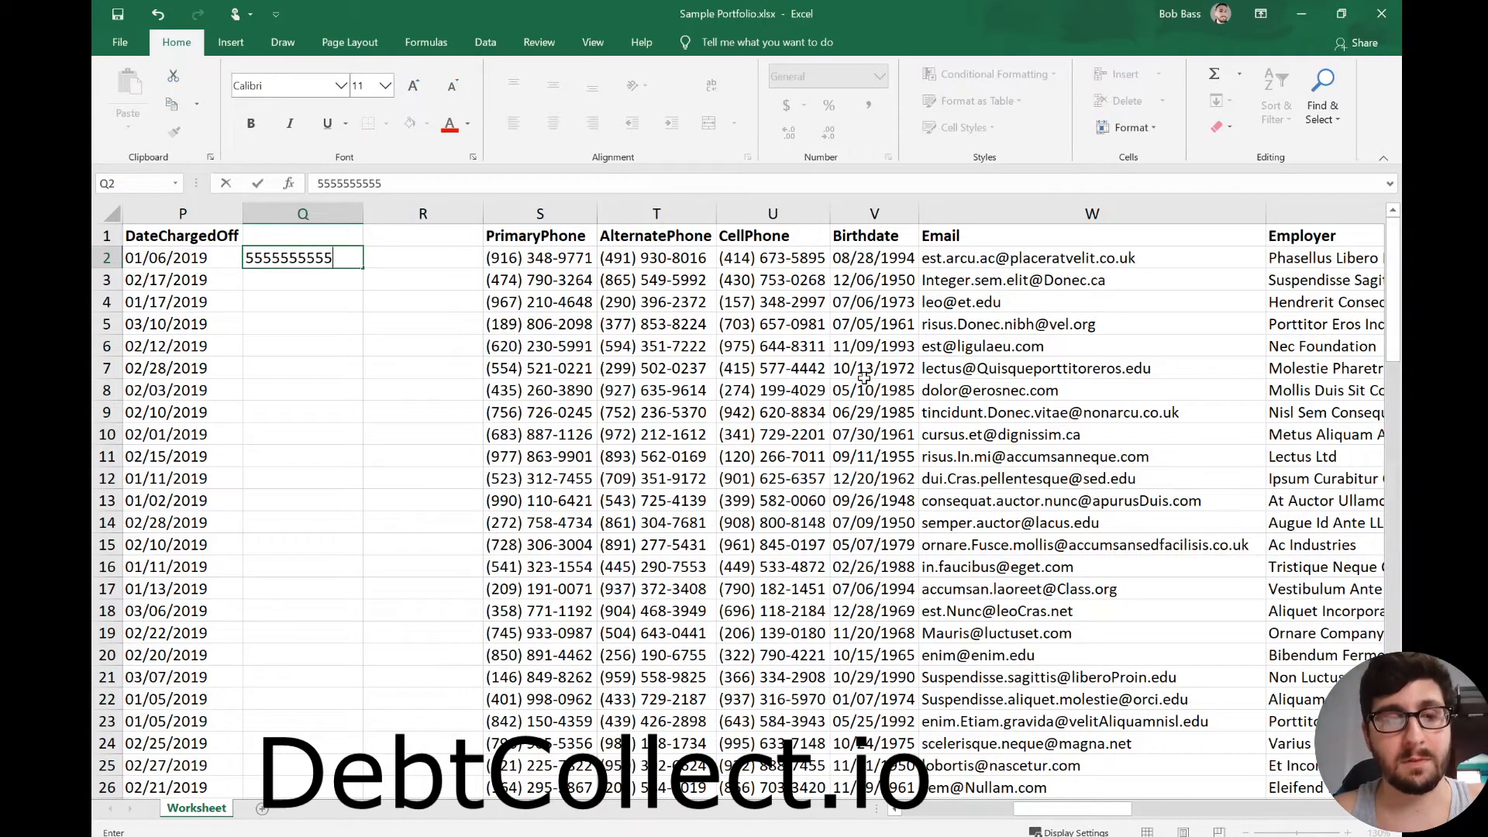
key("Return")
type("5")
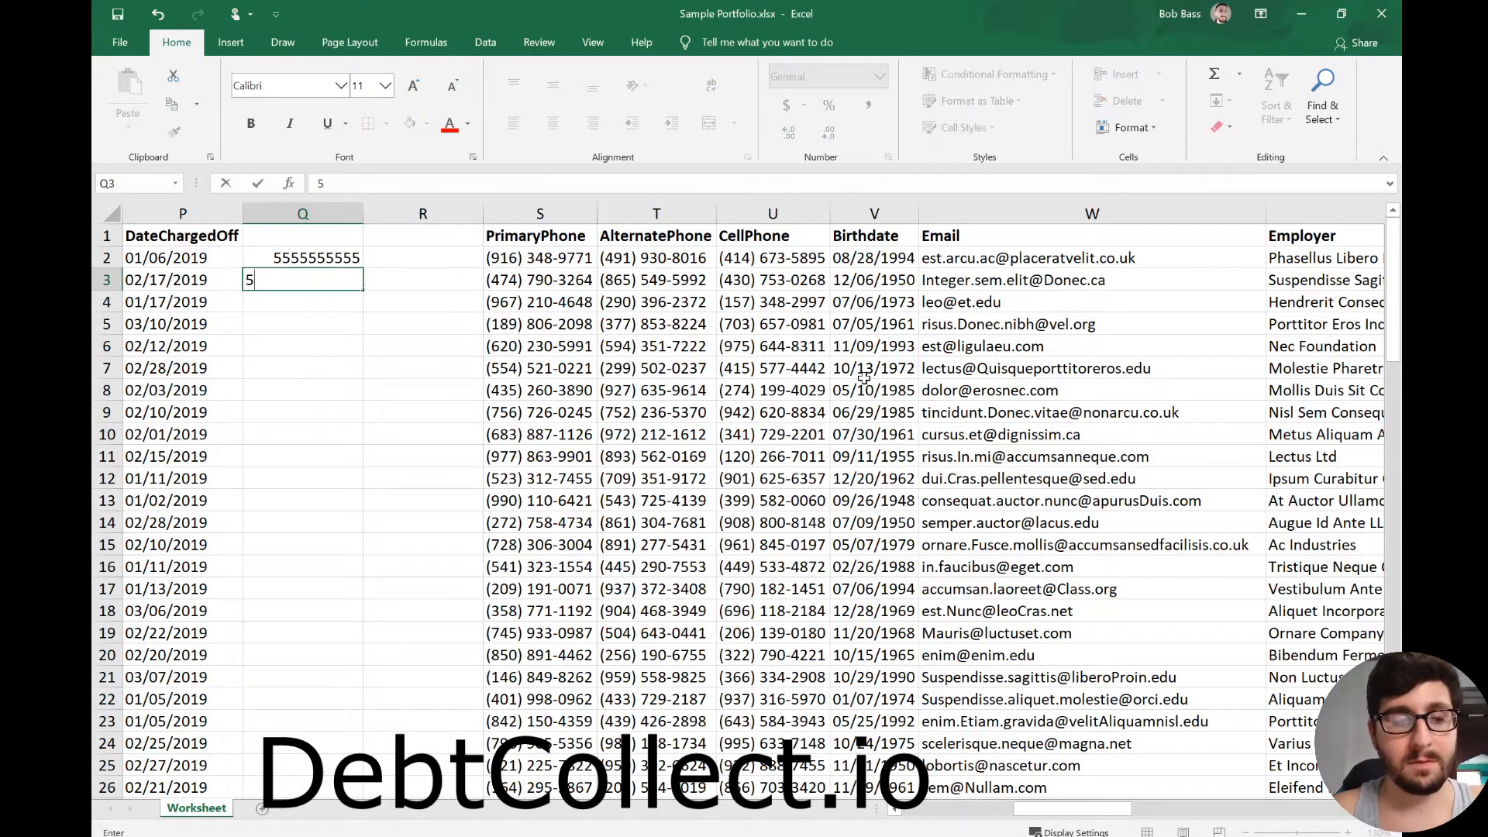
type("55-123-1234")
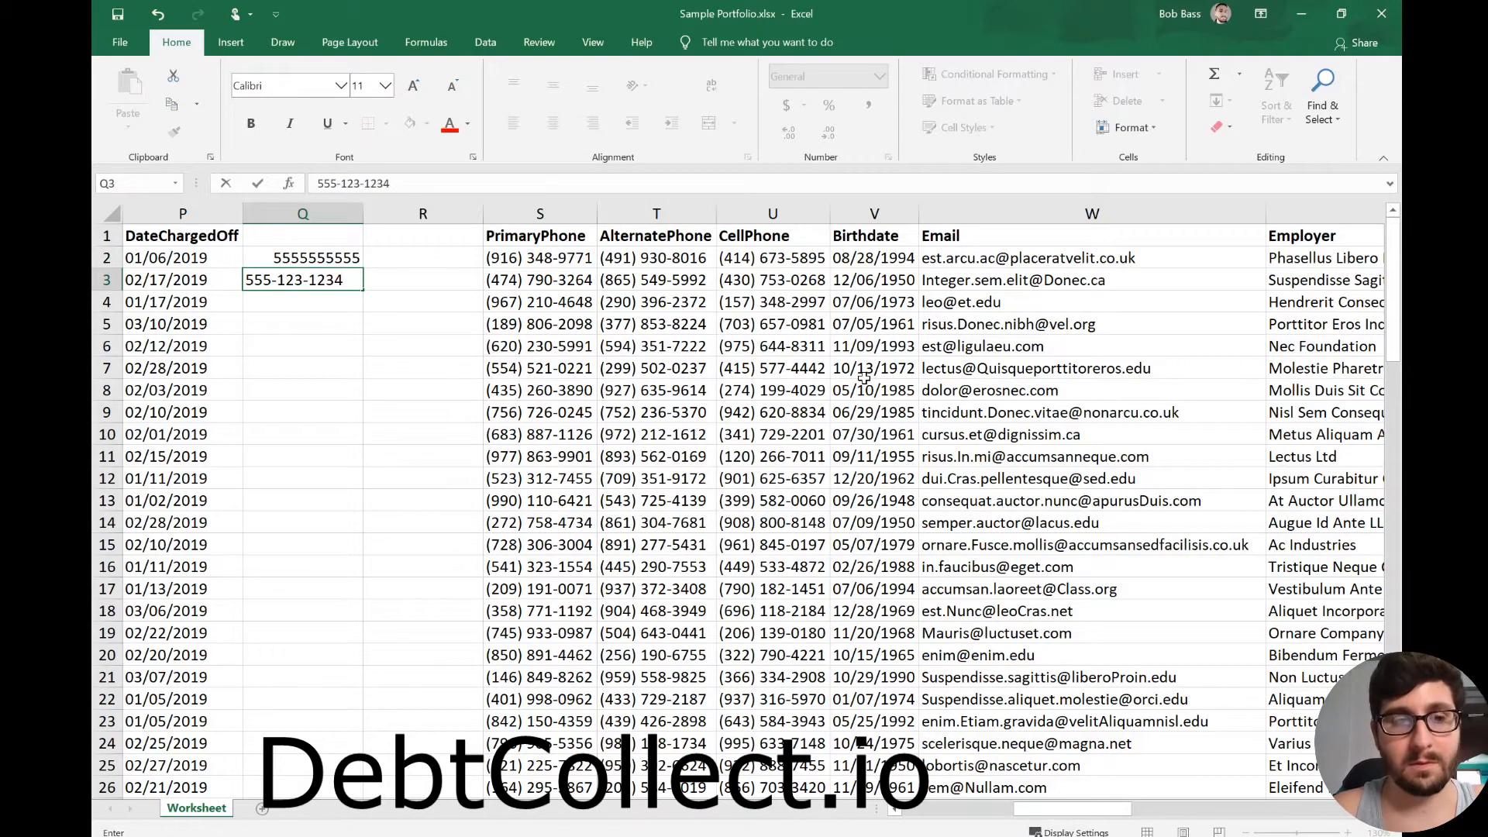
key("Return")
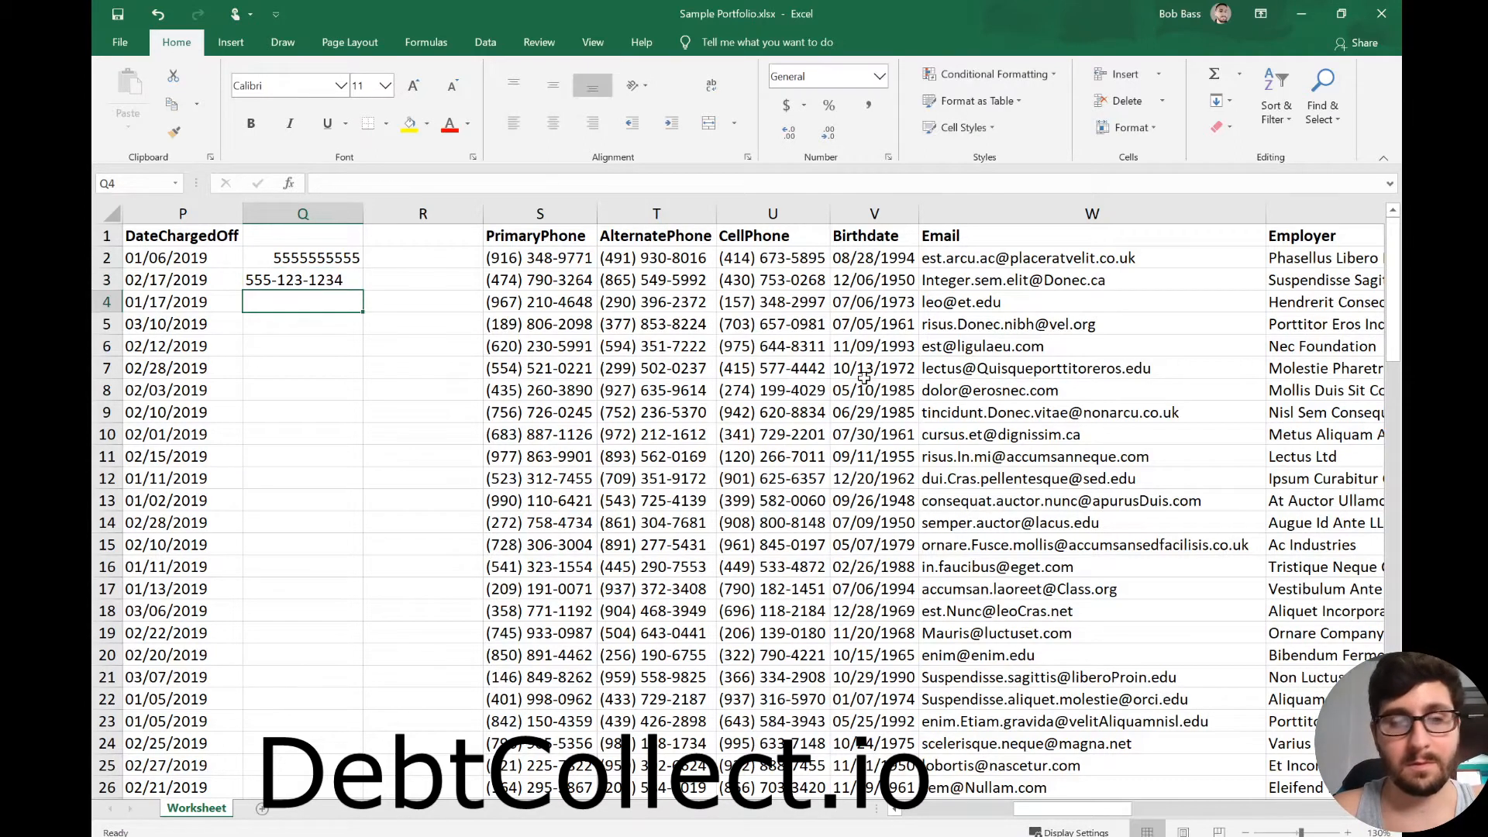
- Enter a sample phone number with the area code in parentheses in Q4 and an unseparated eleven-digit one starting with 1 in Q5
type("(123")
key("BackSpace")
key("BackSpace")
key("BackSpace")
type("555)")
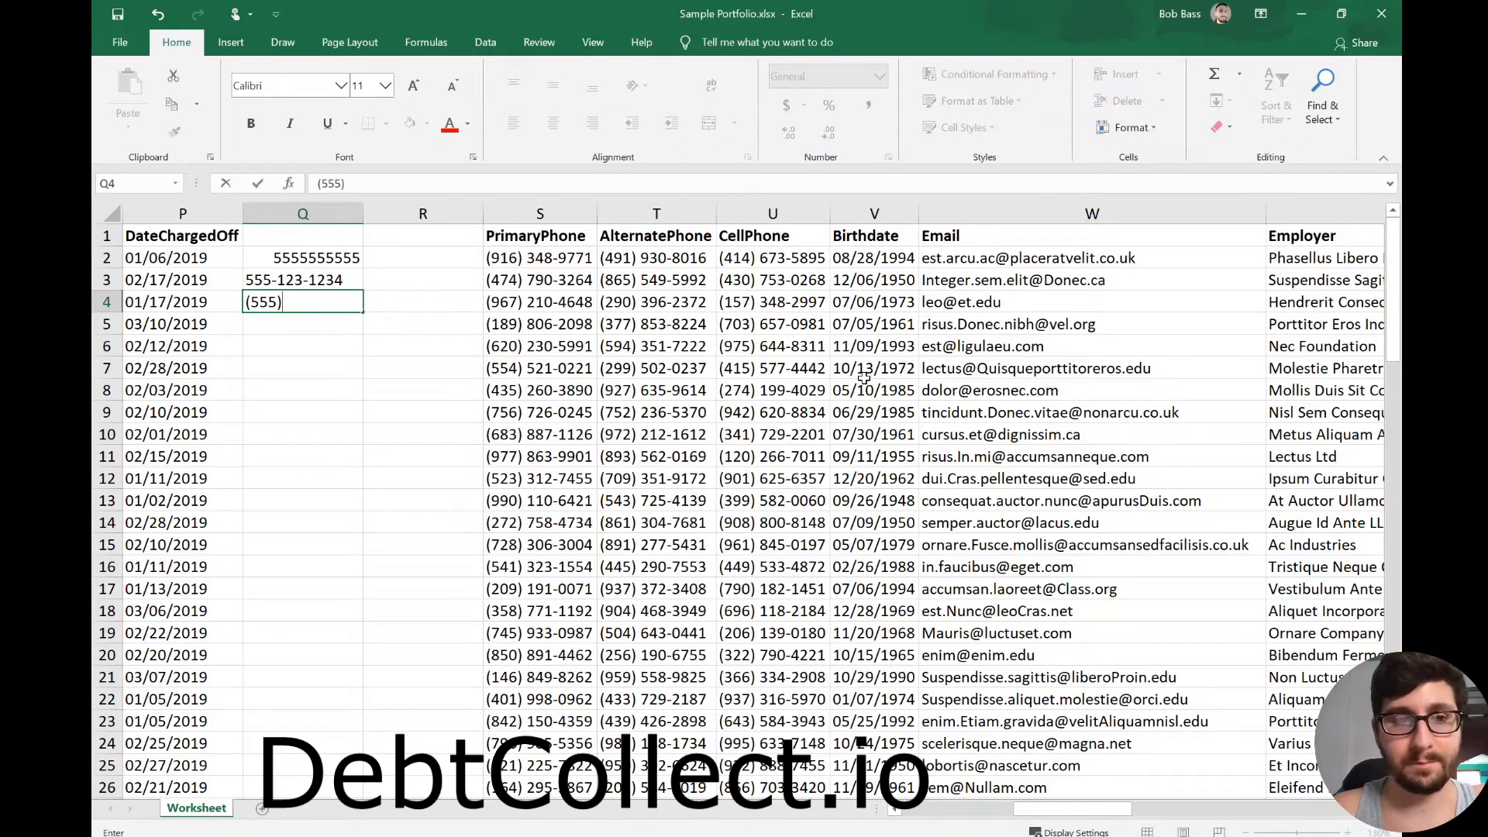
type(" 555-1234")
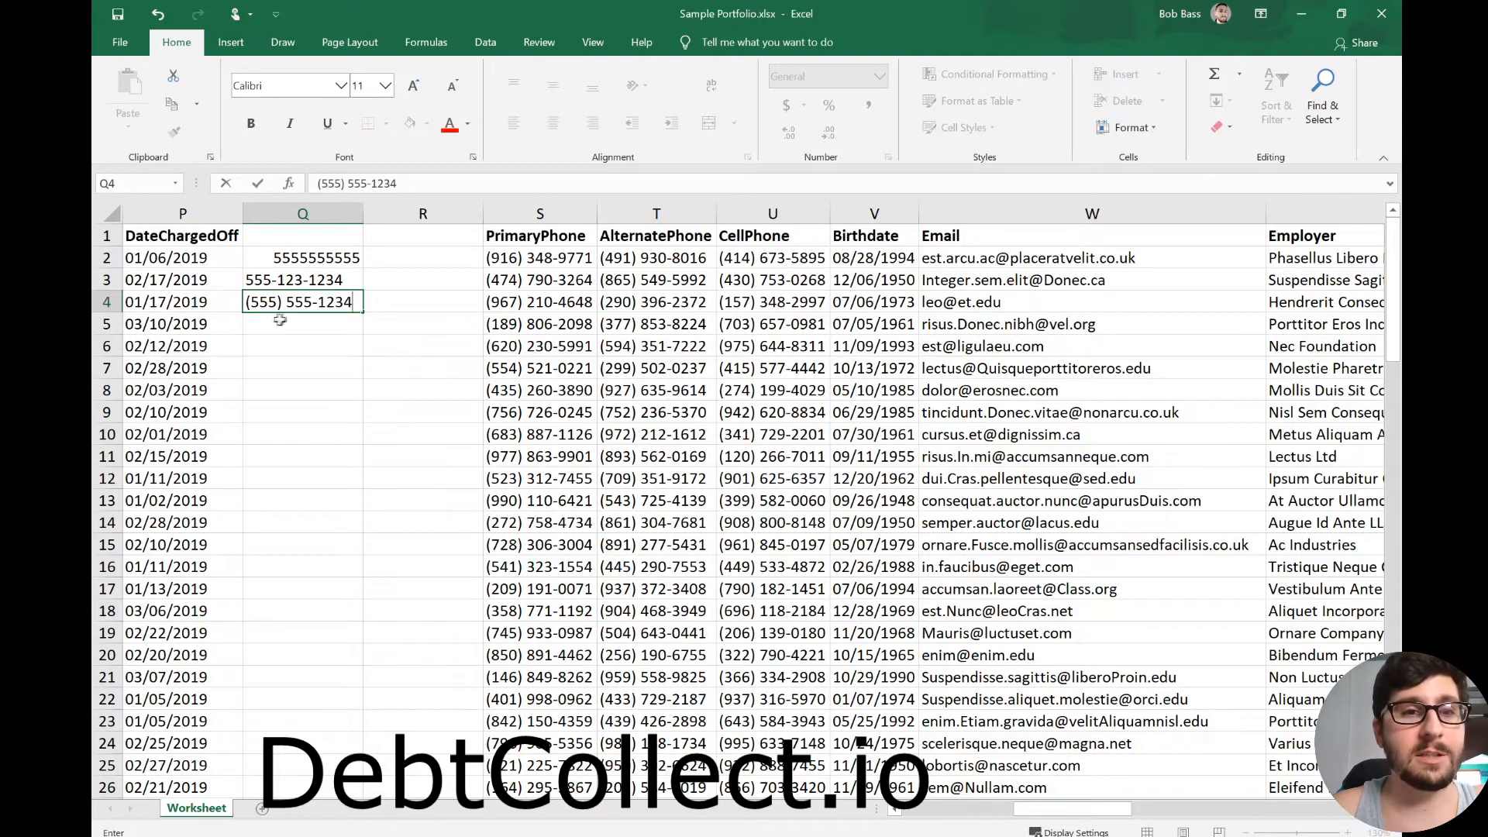
key("Return")
type("1")
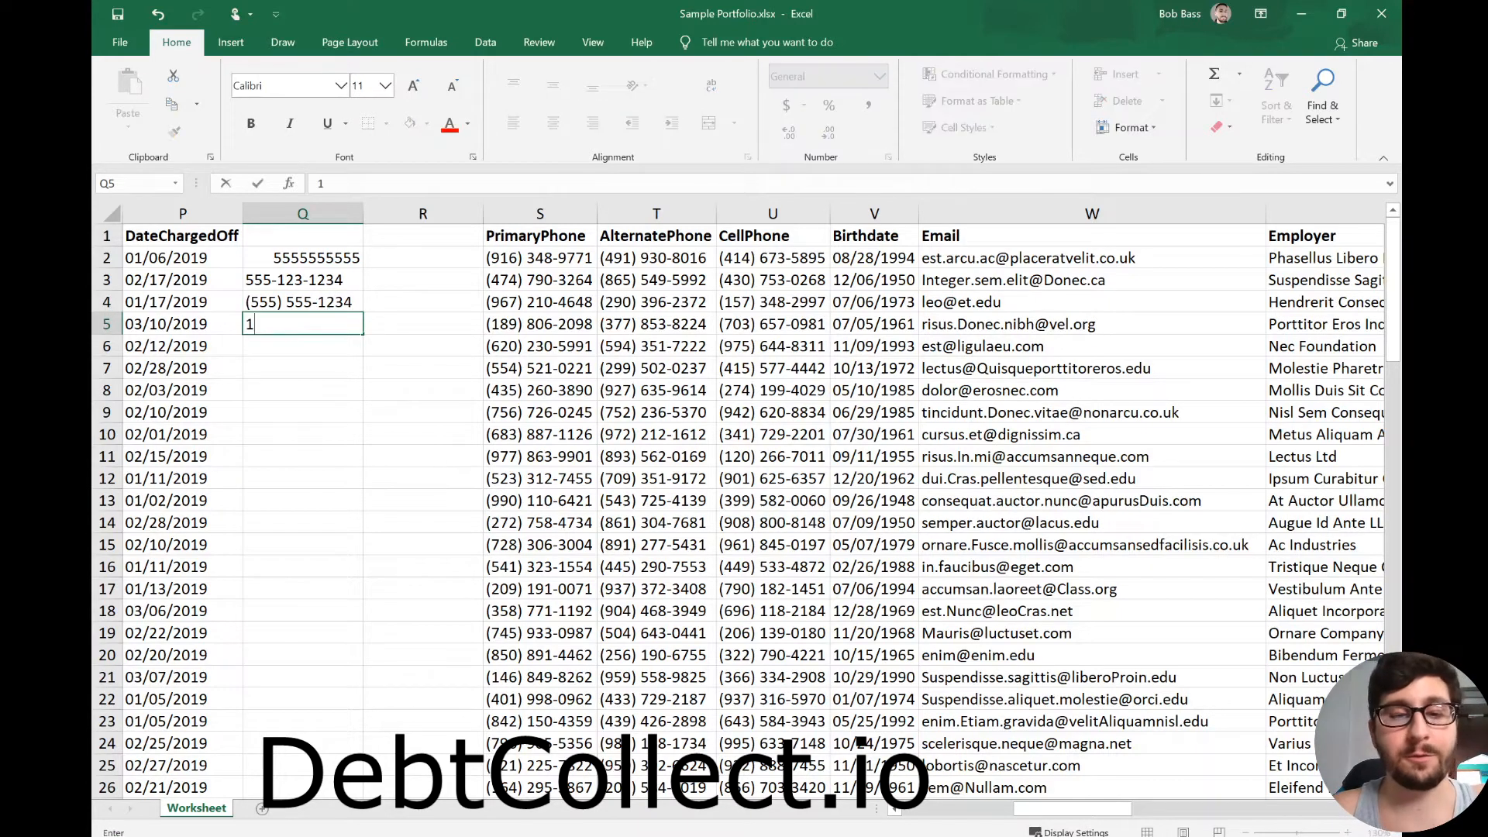
type("5555555555")
key("Return")
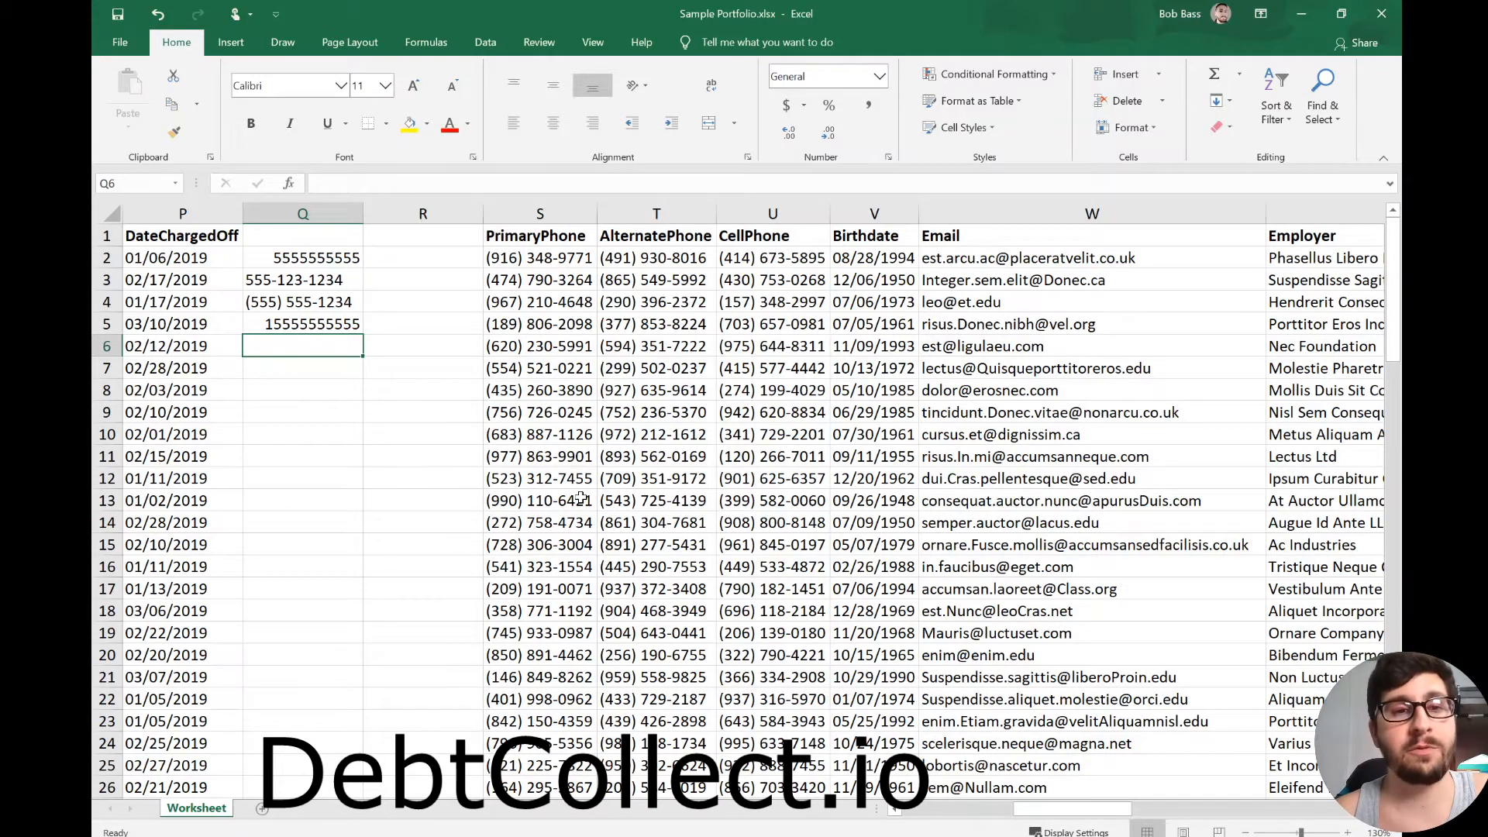
- Replace all opening and closing parentheses in column Q with nothing
left_click(314, 214)
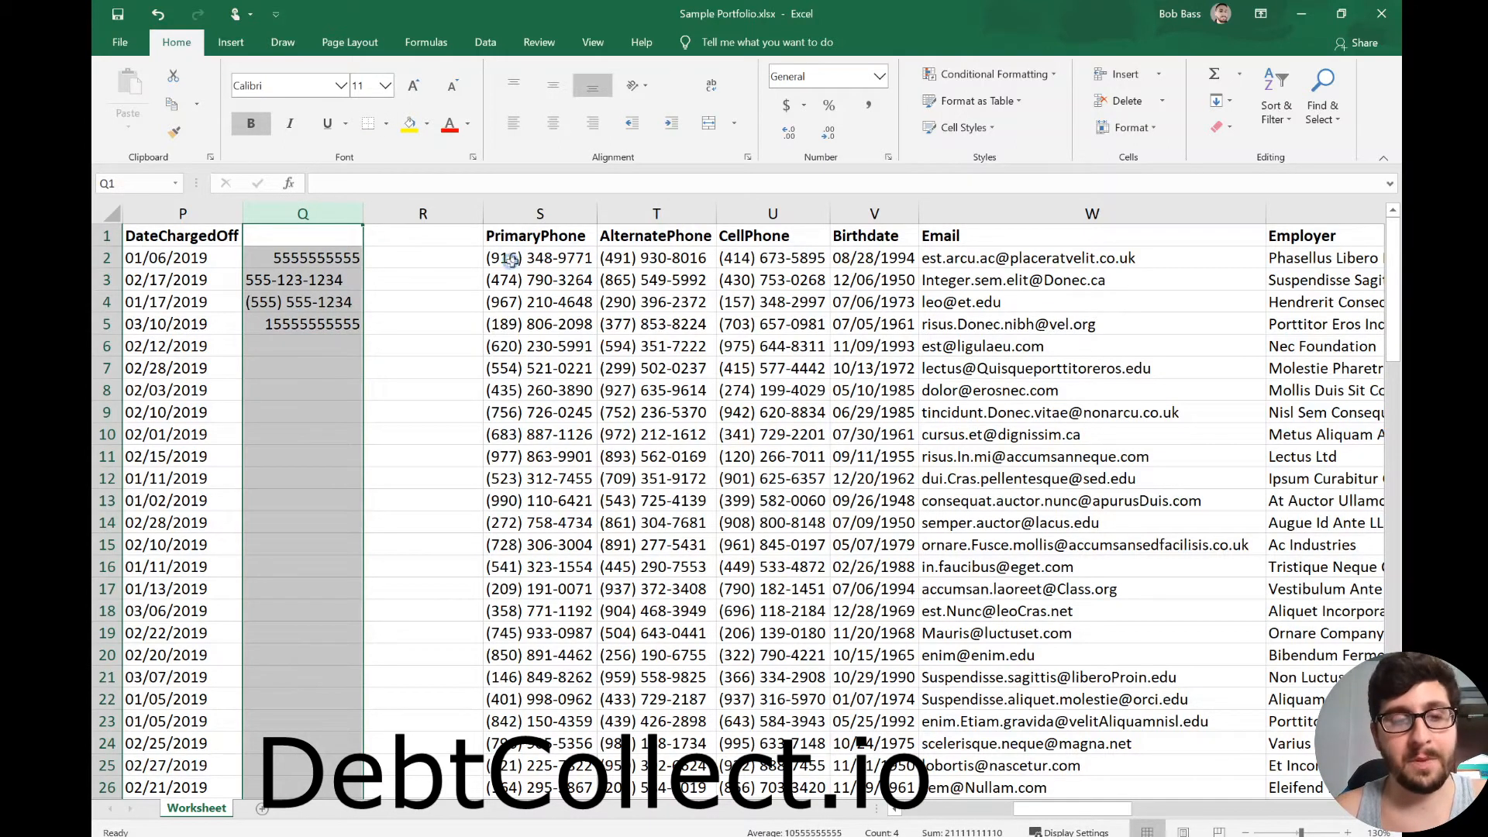
key("ctrl+f")
left_click(494, 101)
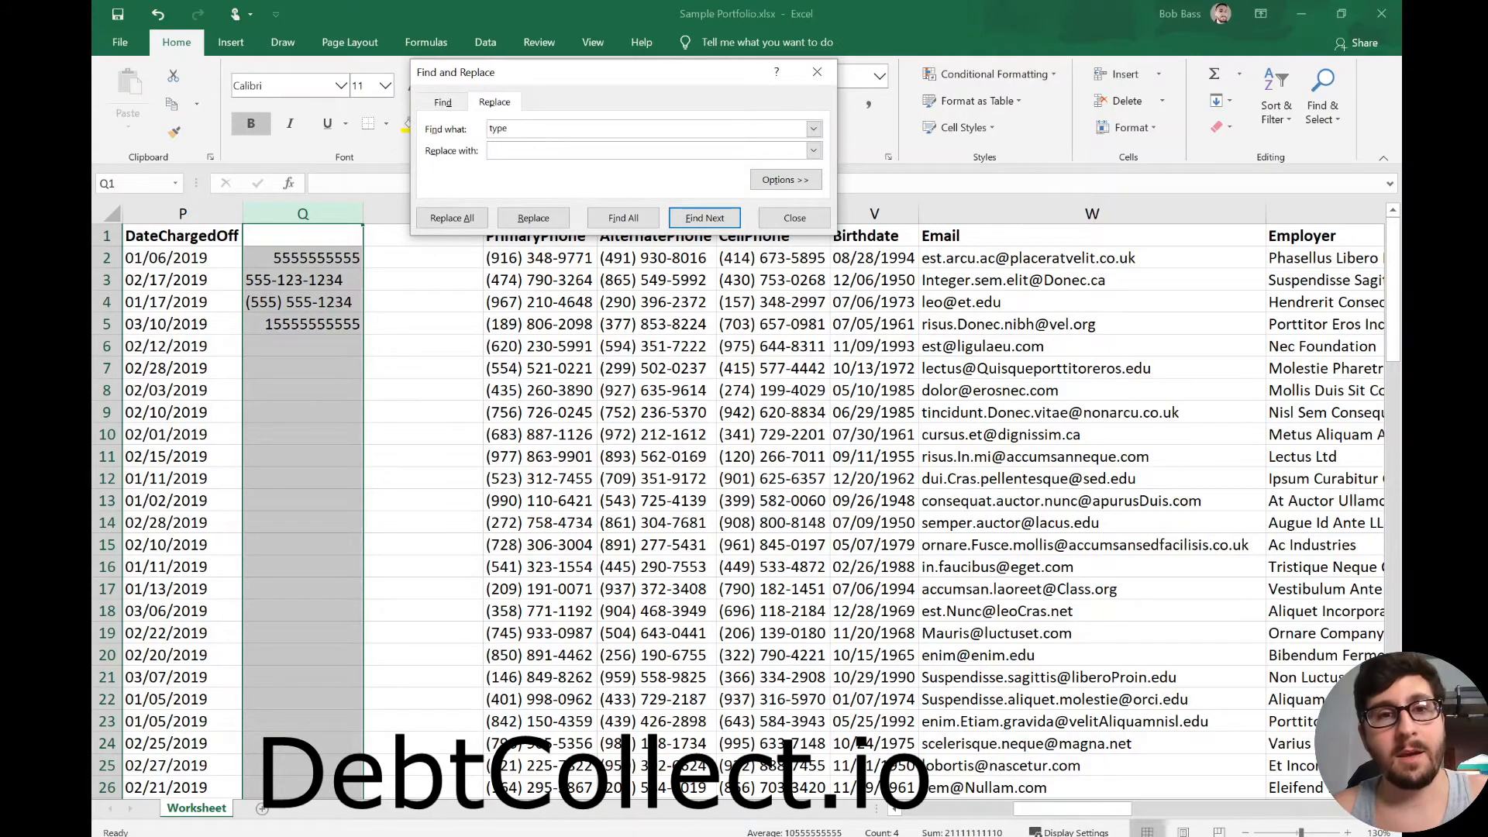
key("shift+Tab")
type("(")
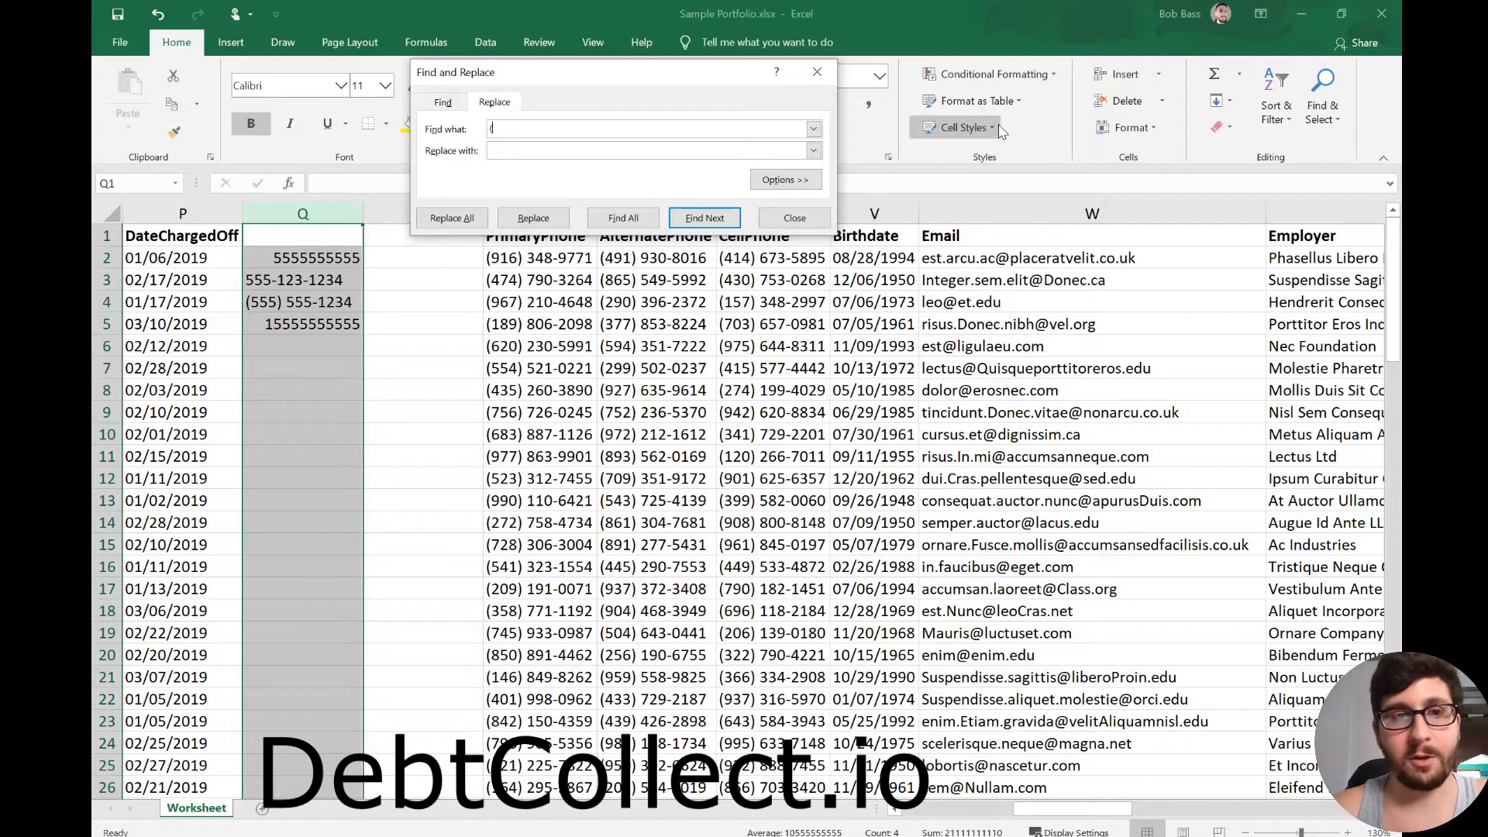
left_click(452, 218)
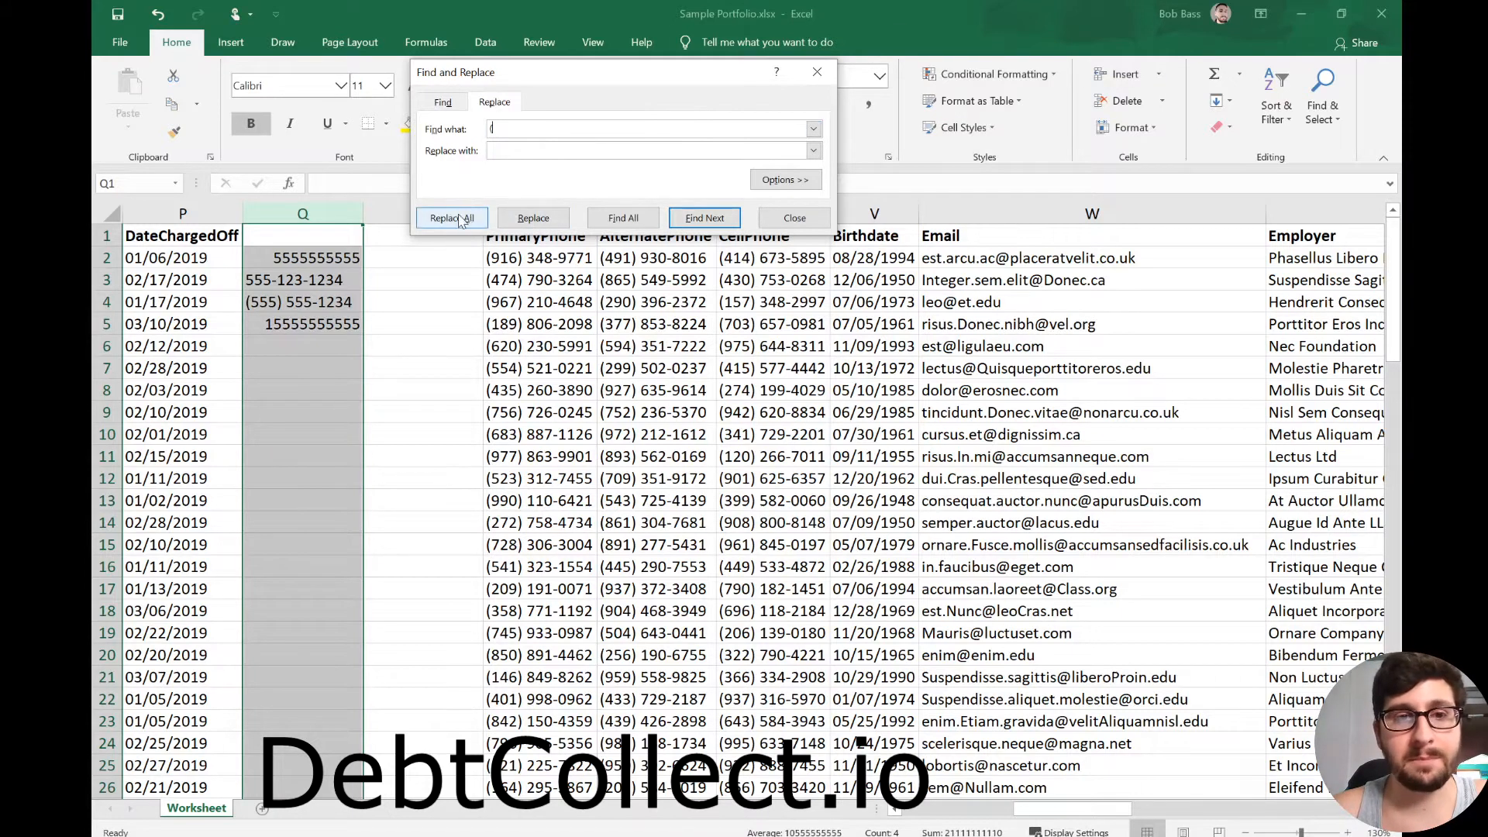
key("Return")
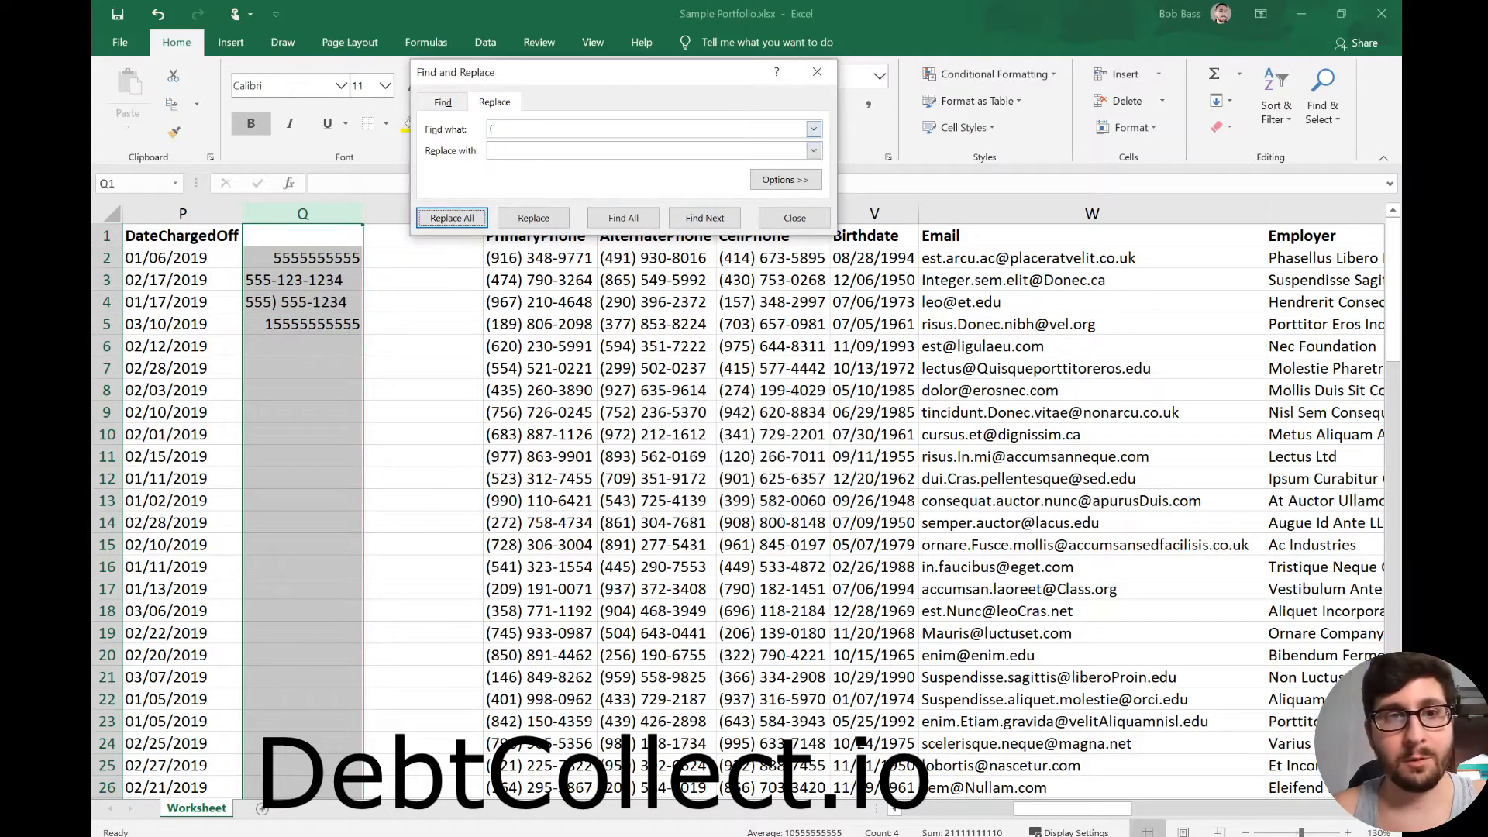
type(")")
left_click(452, 218)
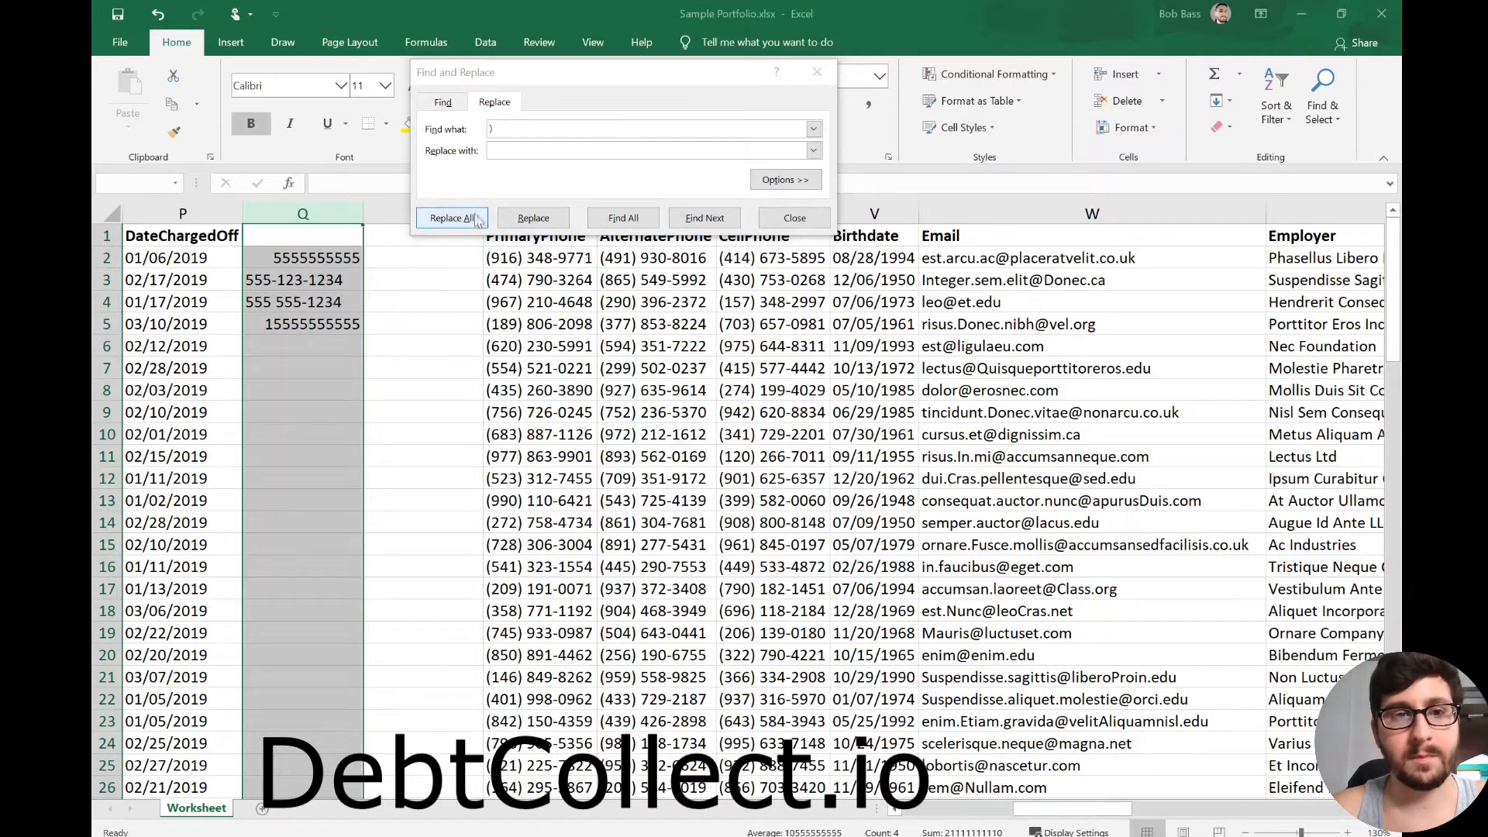
left_click(756, 478)
- Replace all spaces and dashes in column Q with nothing, and close Find and Replace
left_click_drag(521, 130, 406, 124)
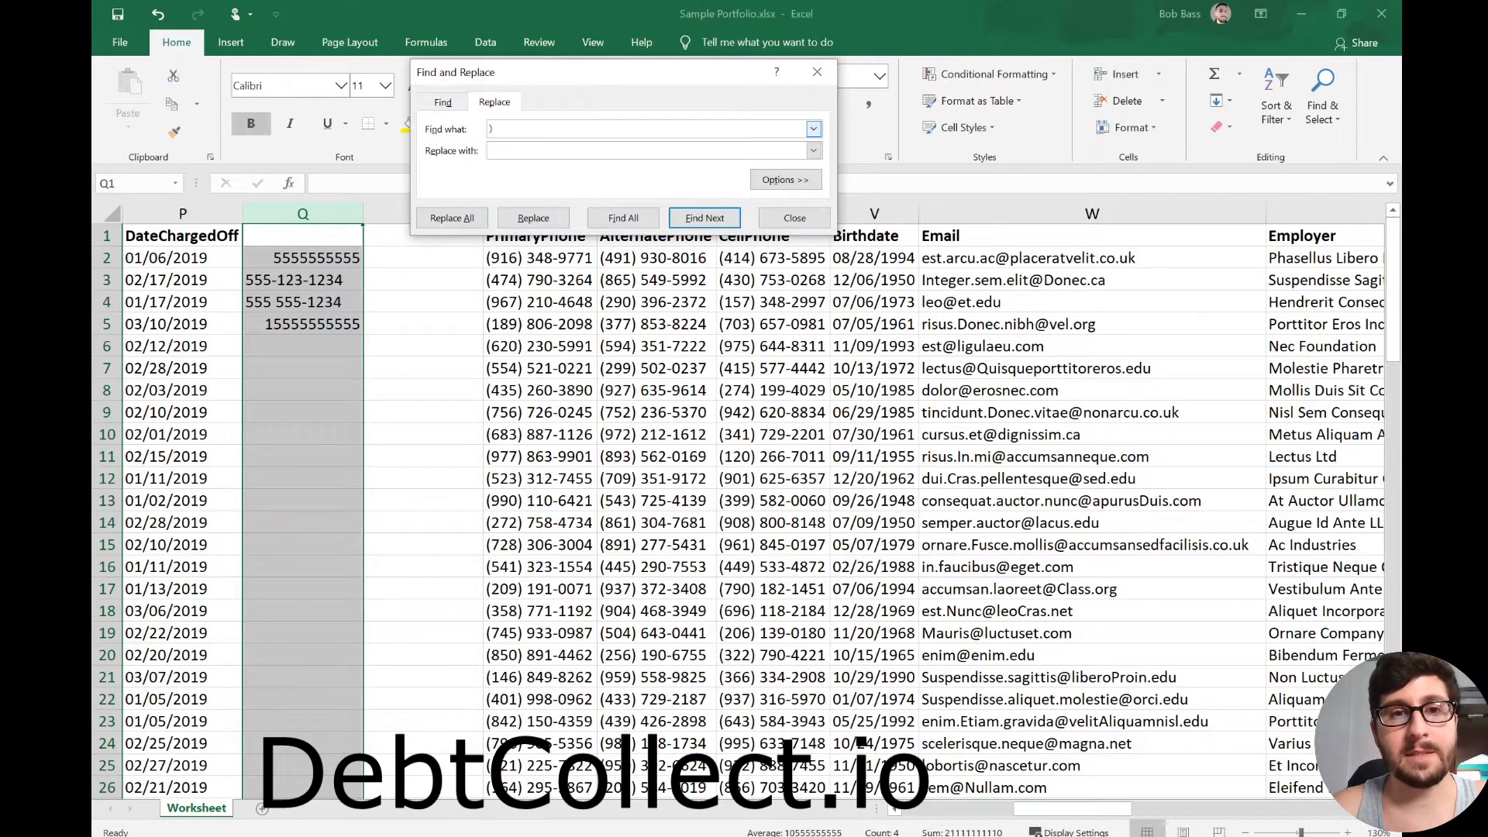
left_click(478, 217)
key("Return")
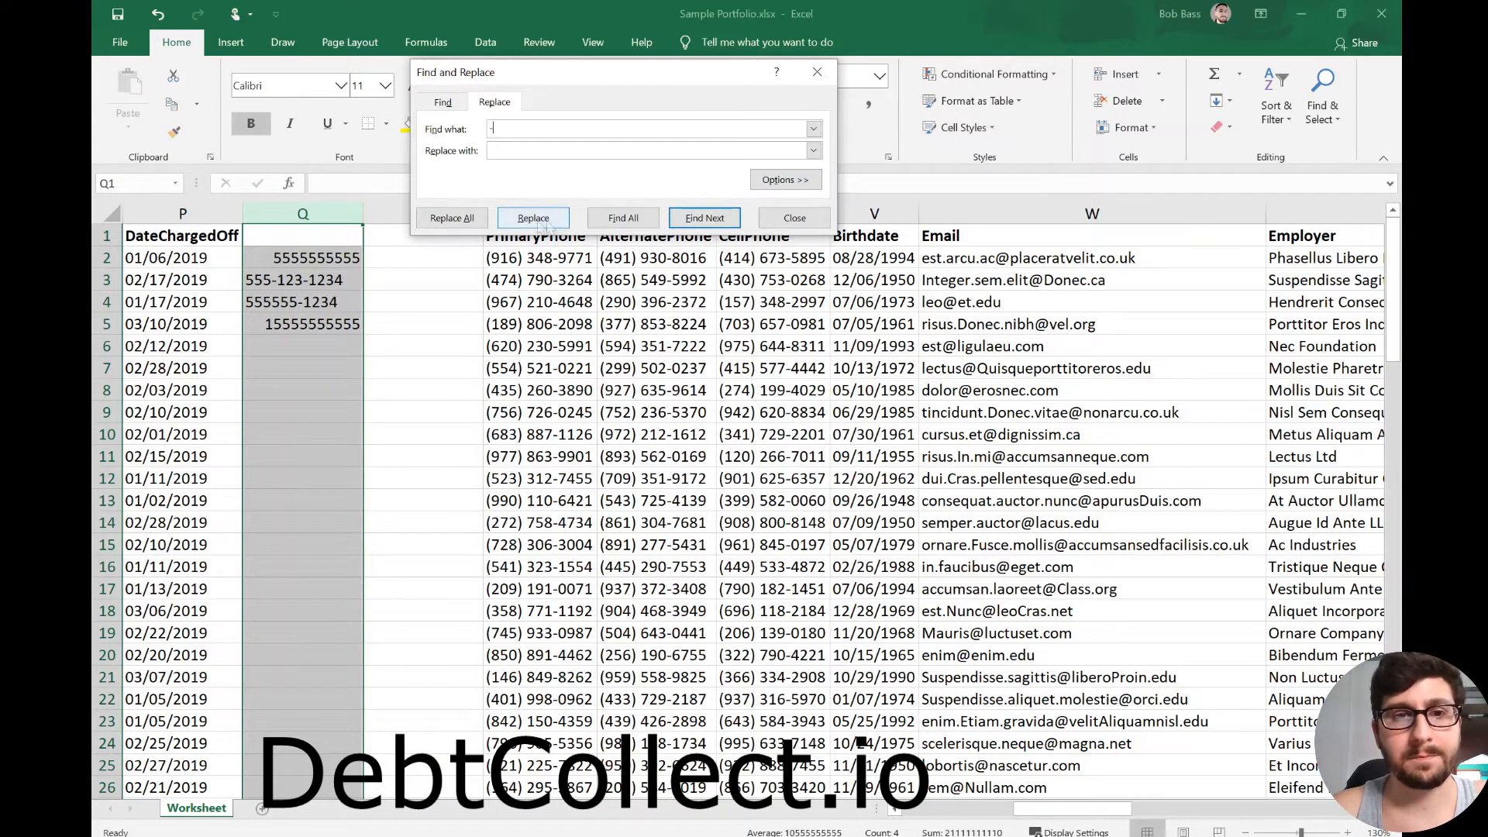
left_click(451, 218)
left_click(752, 482)
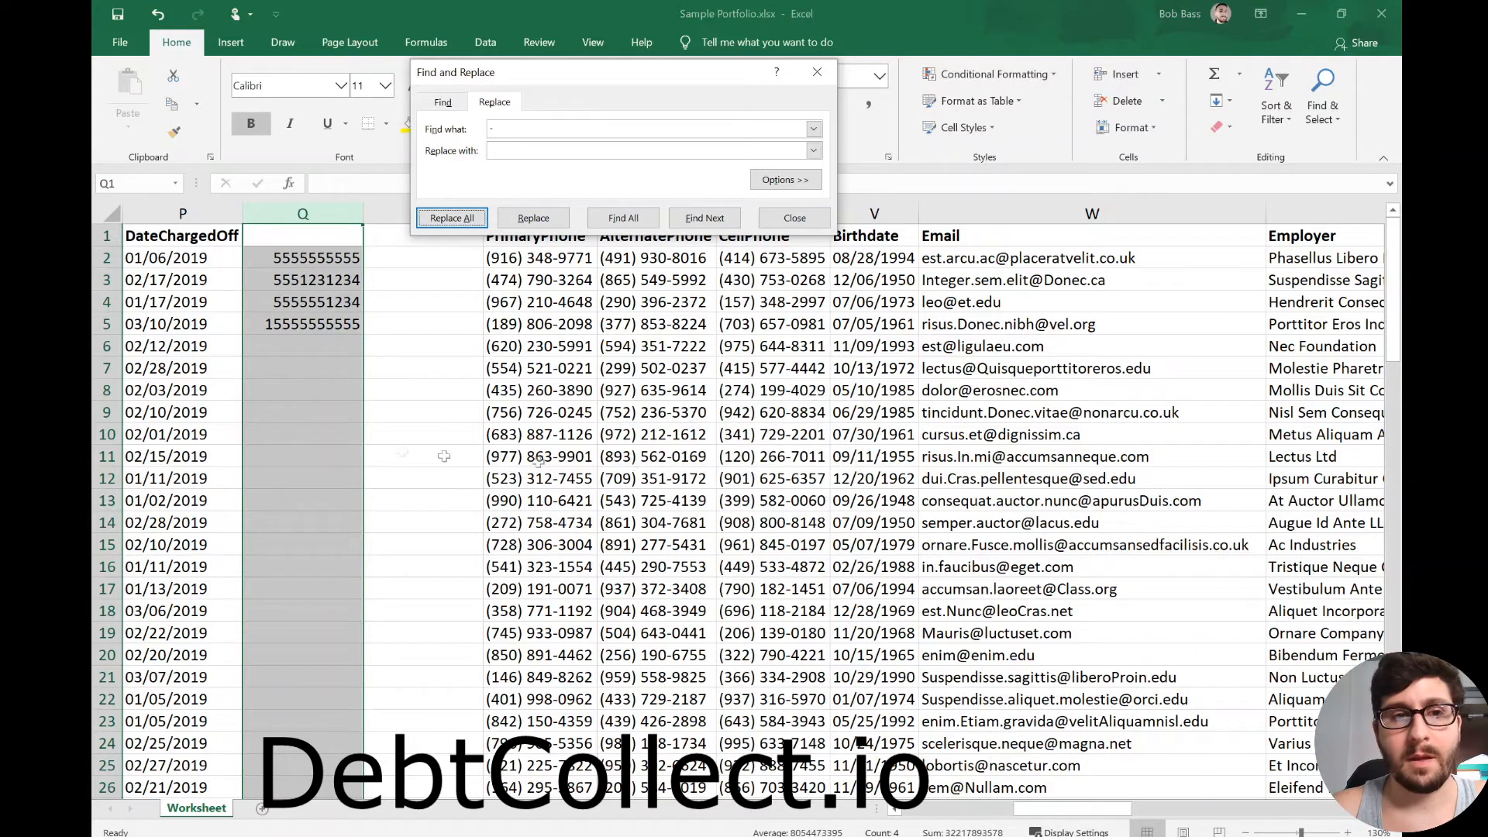
left_click(794, 218)
right_click(290, 222)
key("Escape")
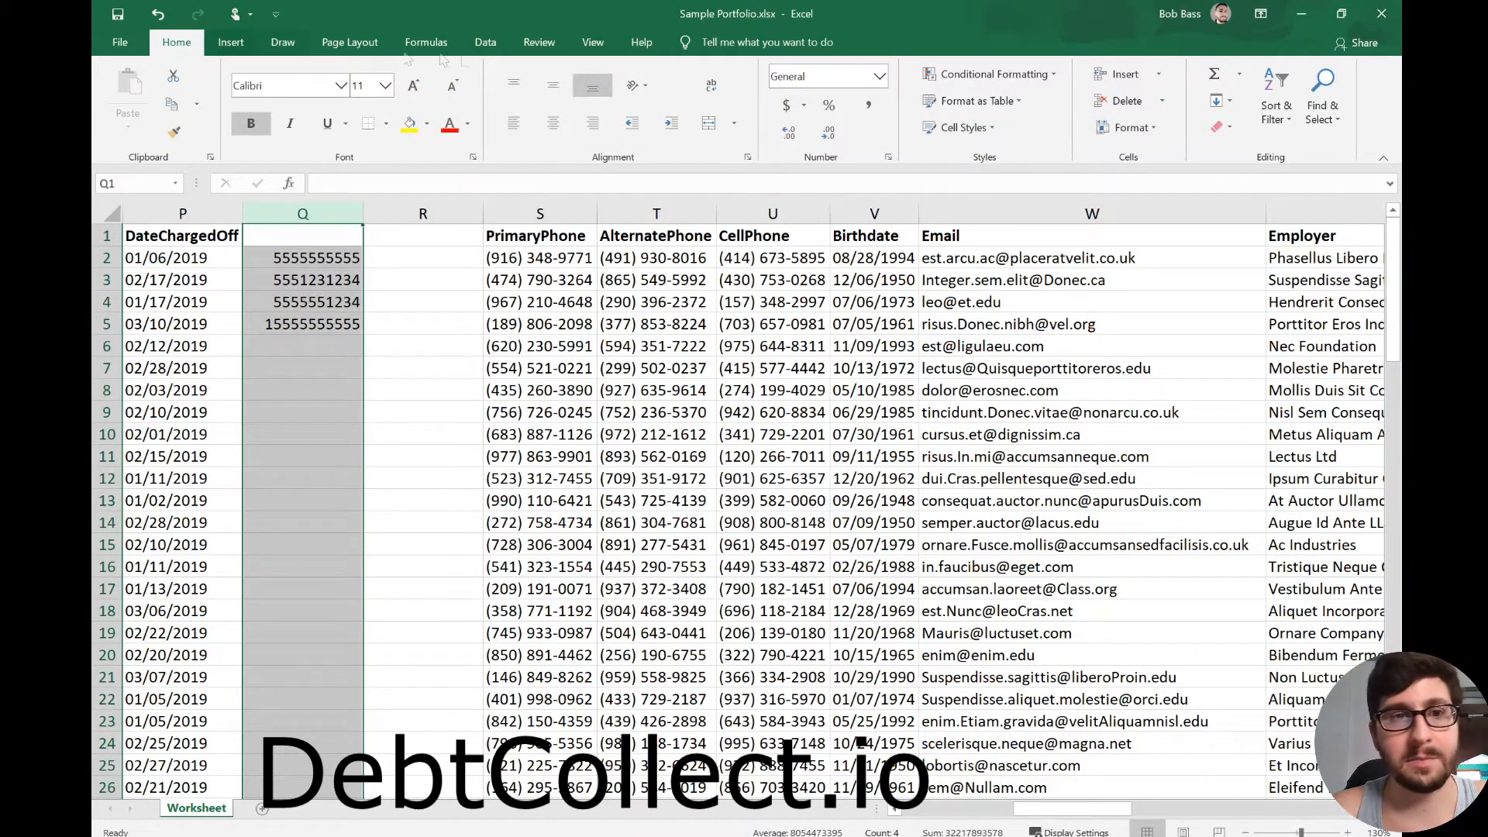
left_click(486, 42)
left_click(913, 101)
left_click(419, 231)
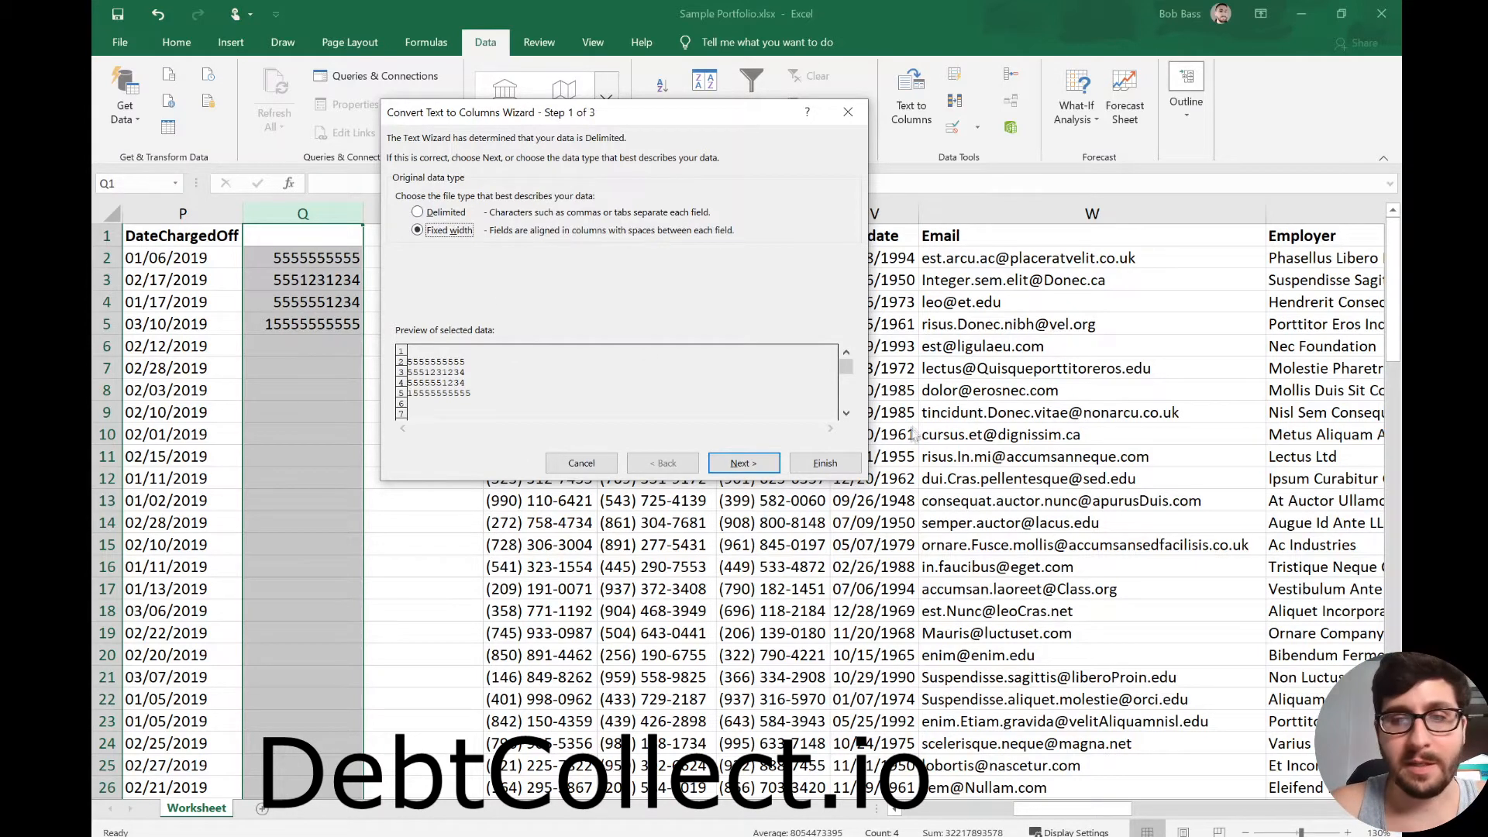
left_click(847, 112)
left_click(303, 357)
- Enter =RIGHT(Q2,10) in R2 and fill it down to R5 to keep the last ten digits of each phone number
left_click(442, 258)
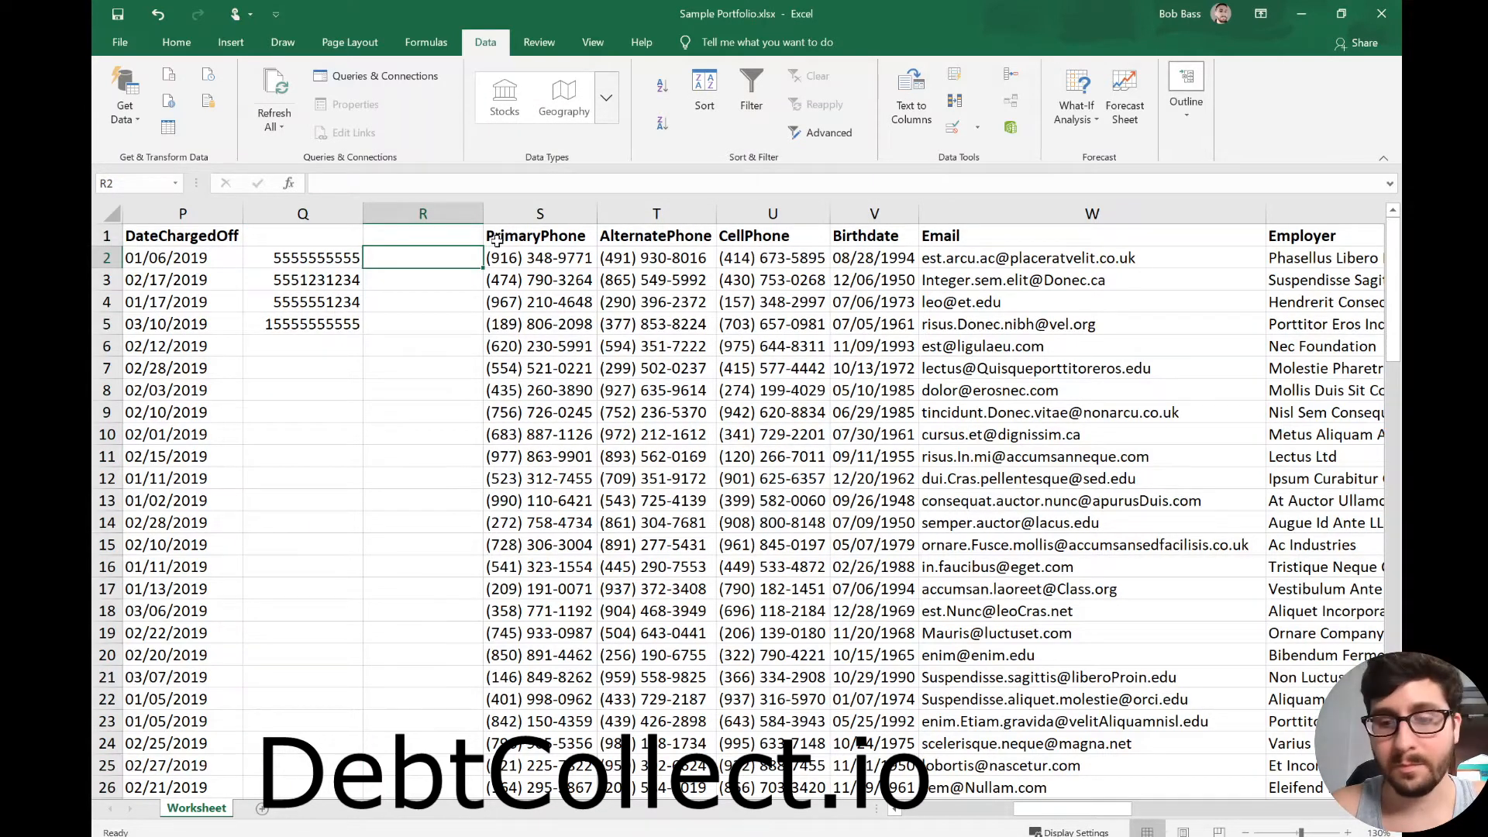
type("=")
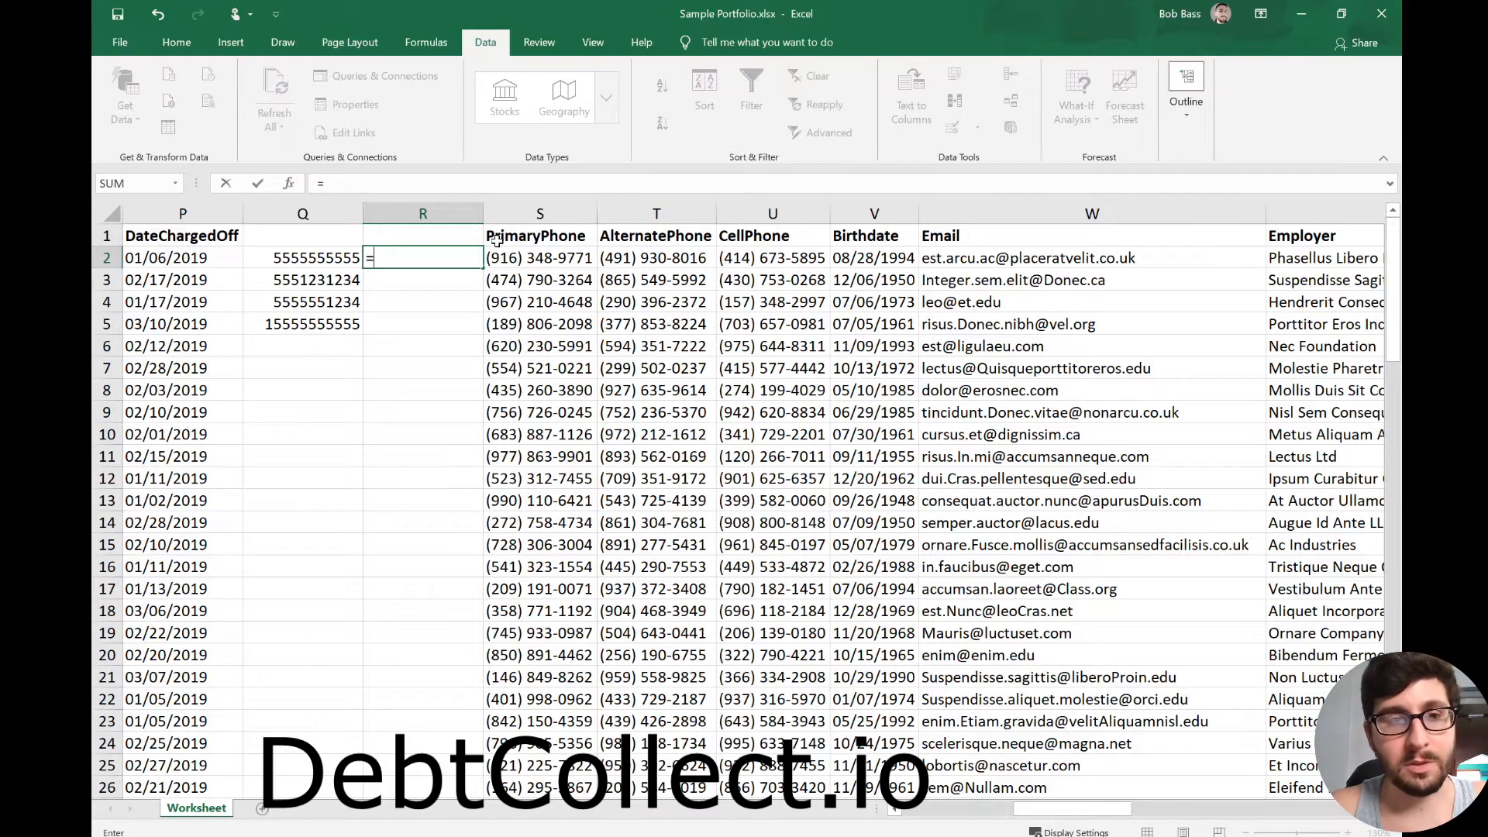
type("RIGHT")
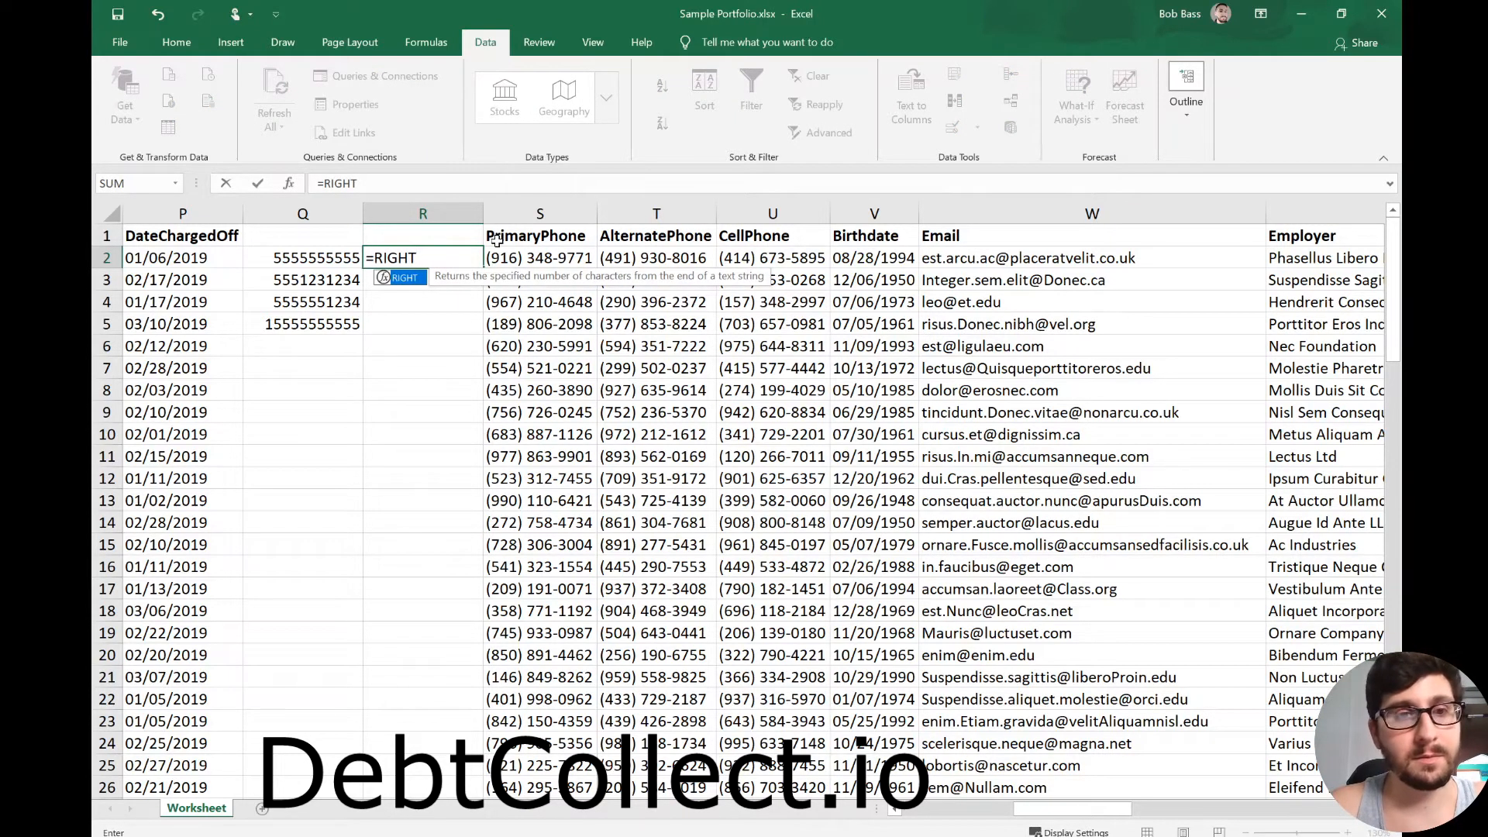
type("(")
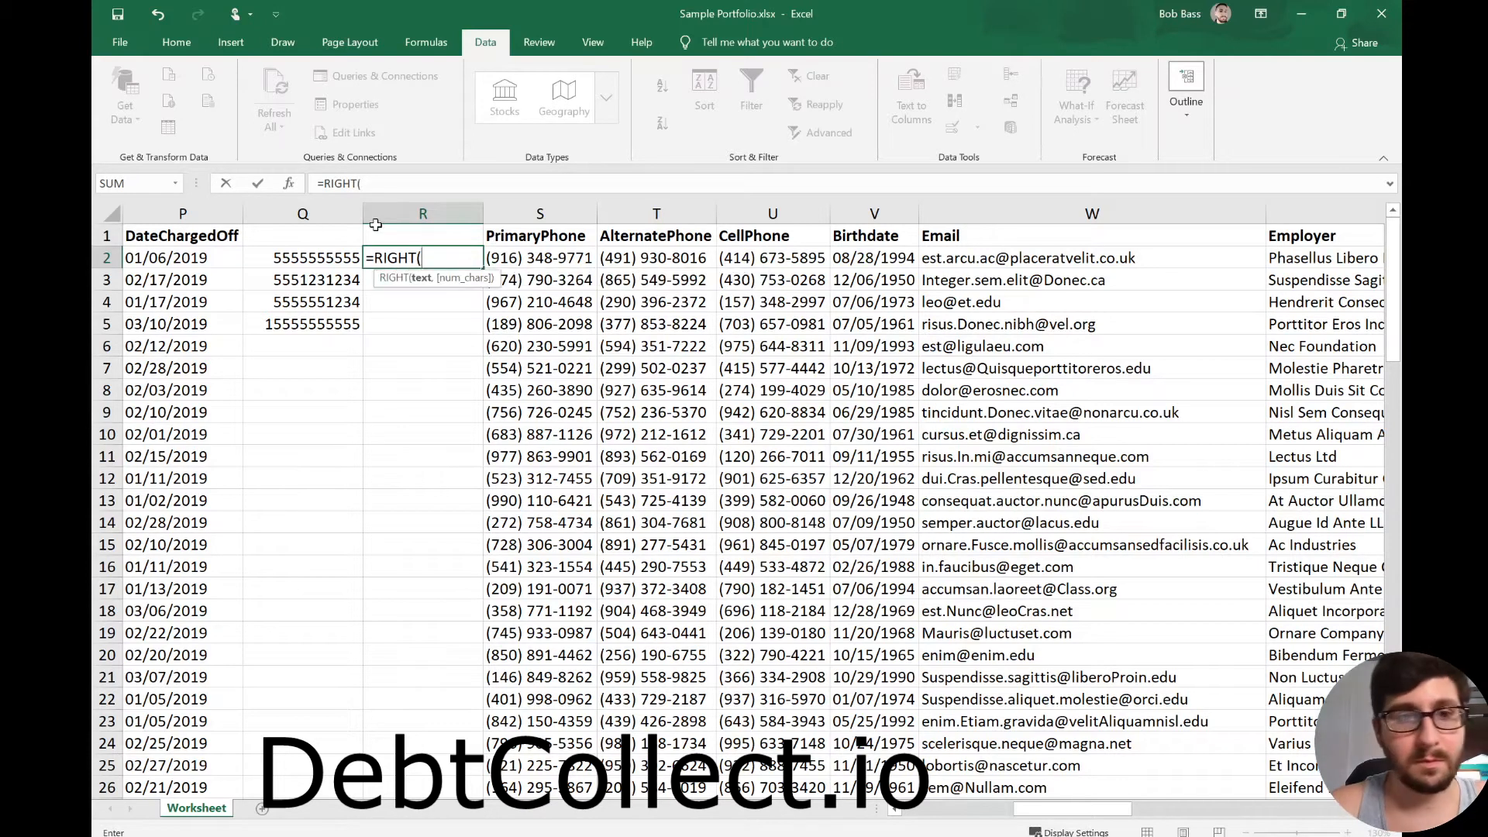
left_click(302, 254)
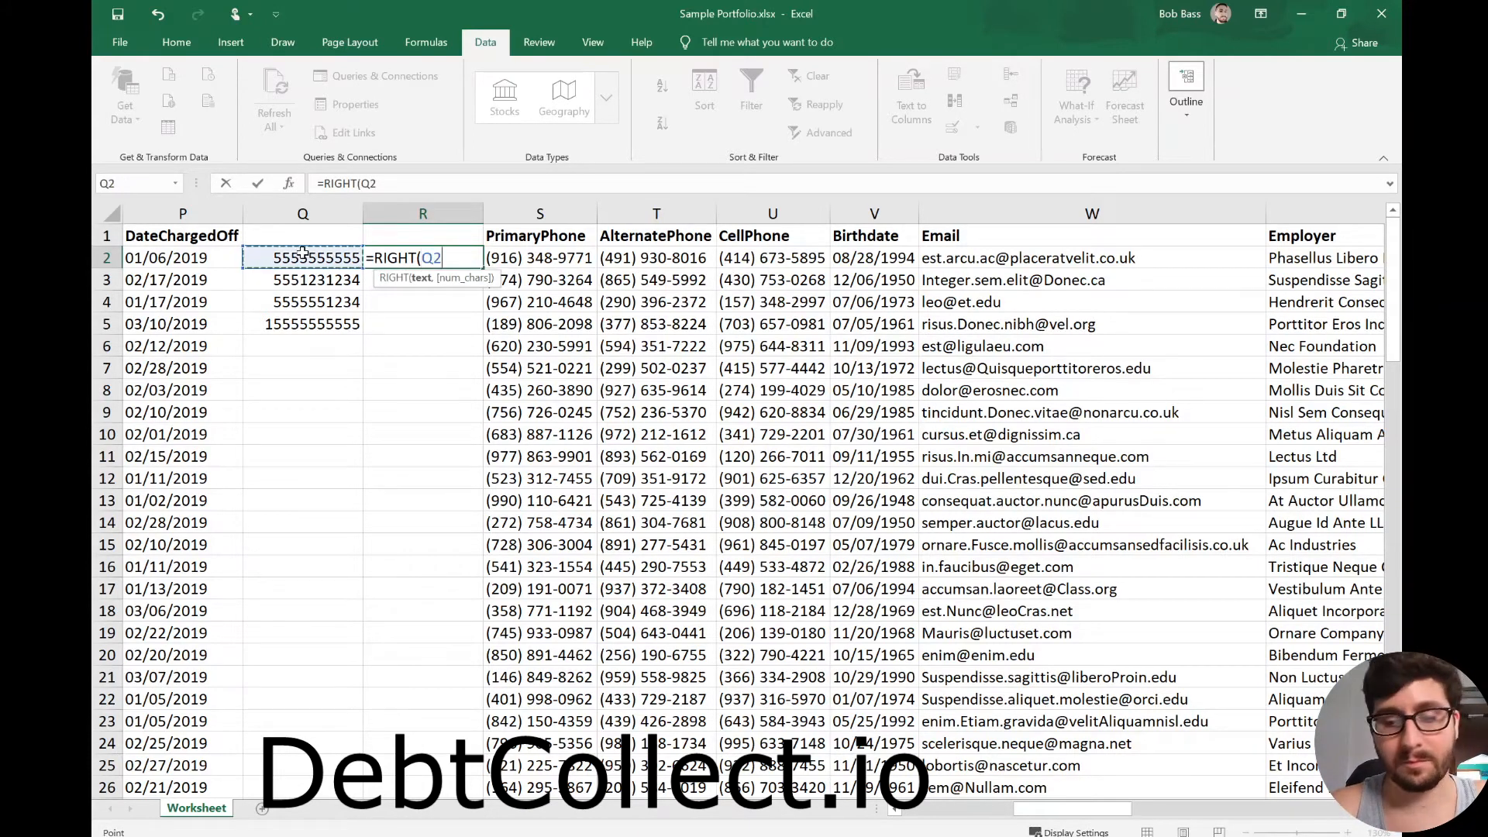
type(",")
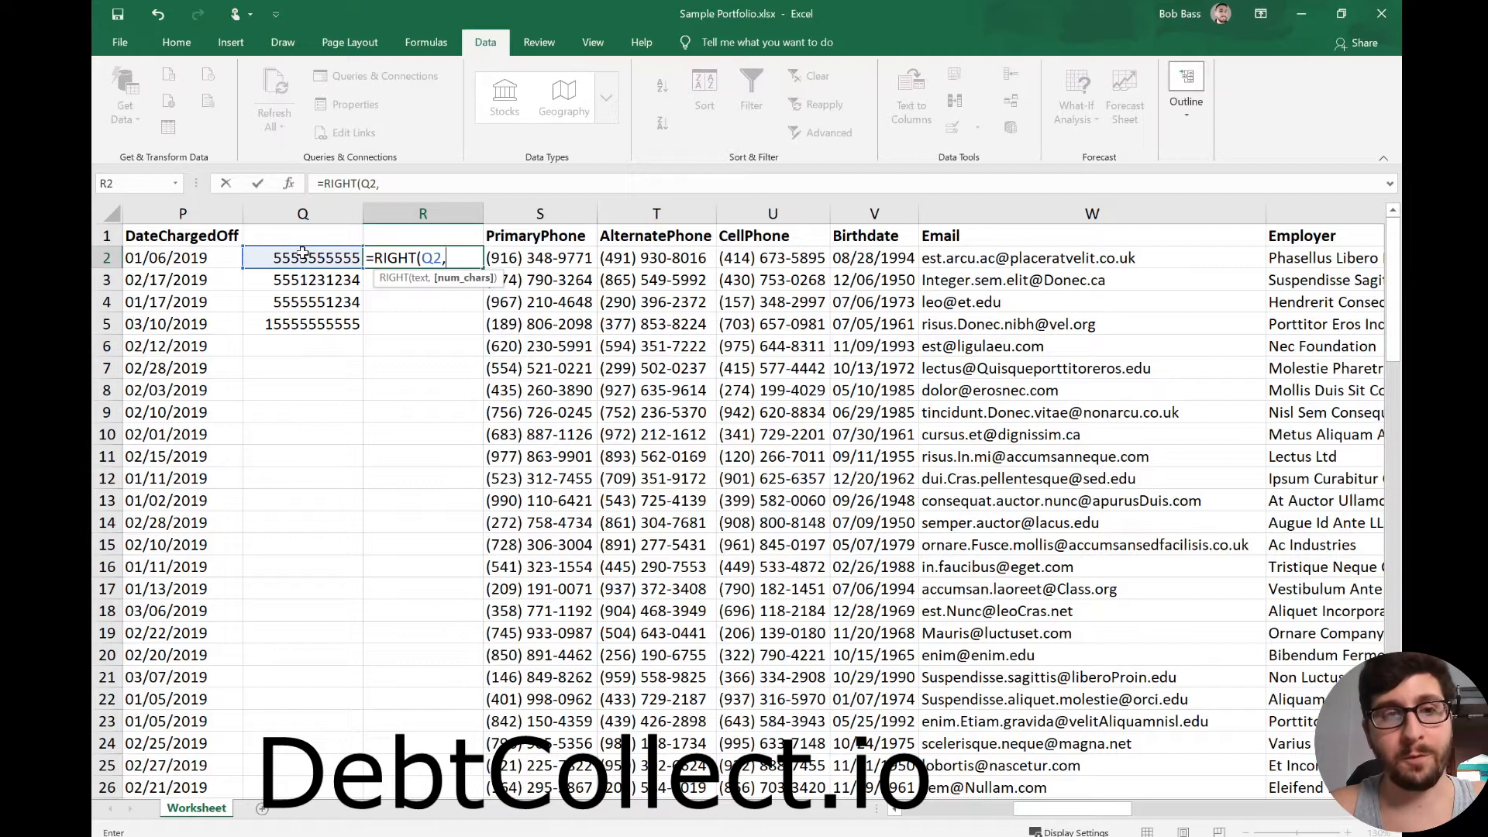
type("10")
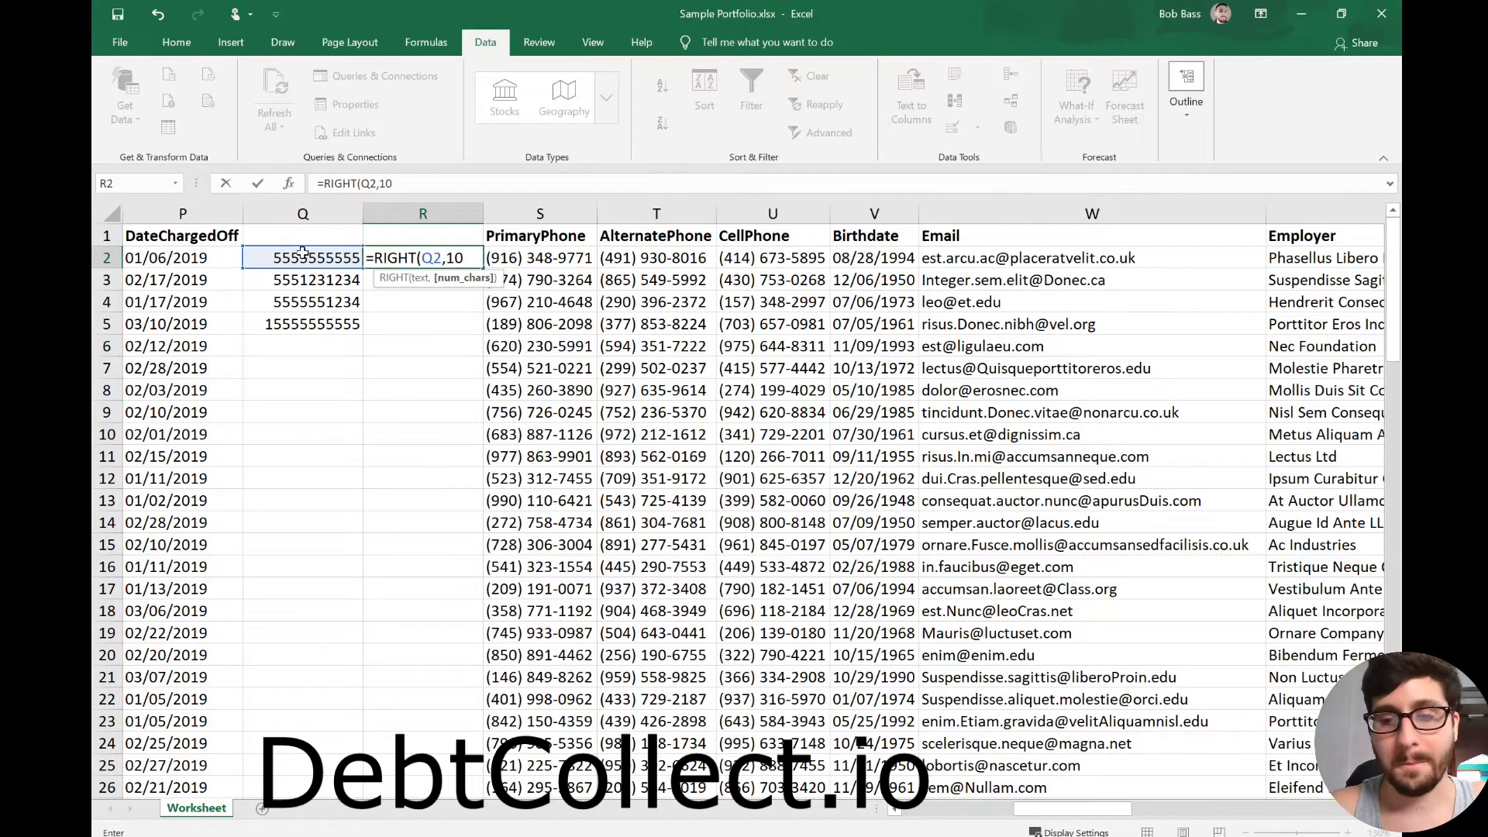
type(")")
key("Return")
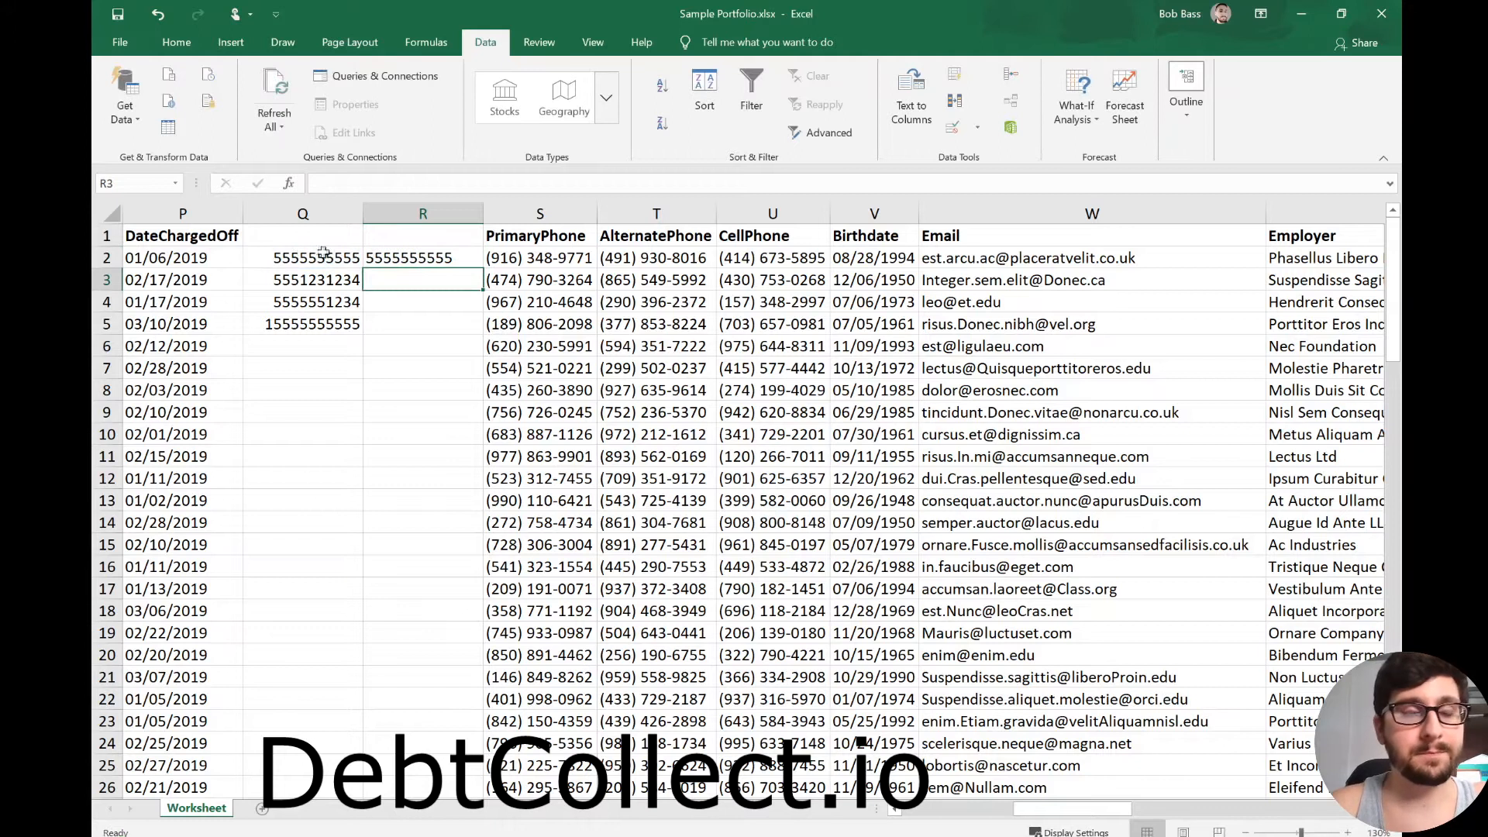
left_click(413, 249)
double_click(483, 268)
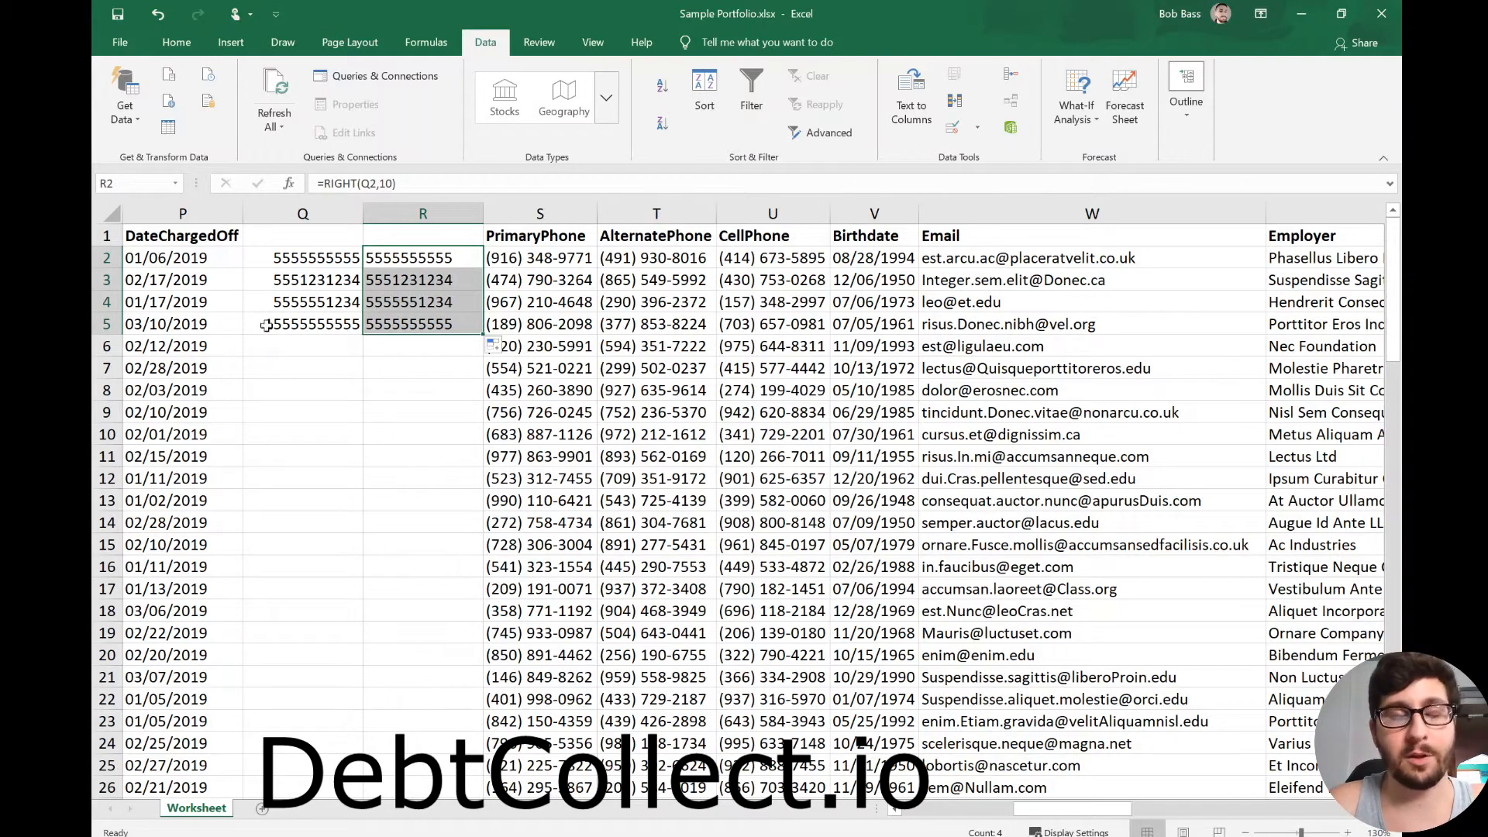
left_click(347, 388)
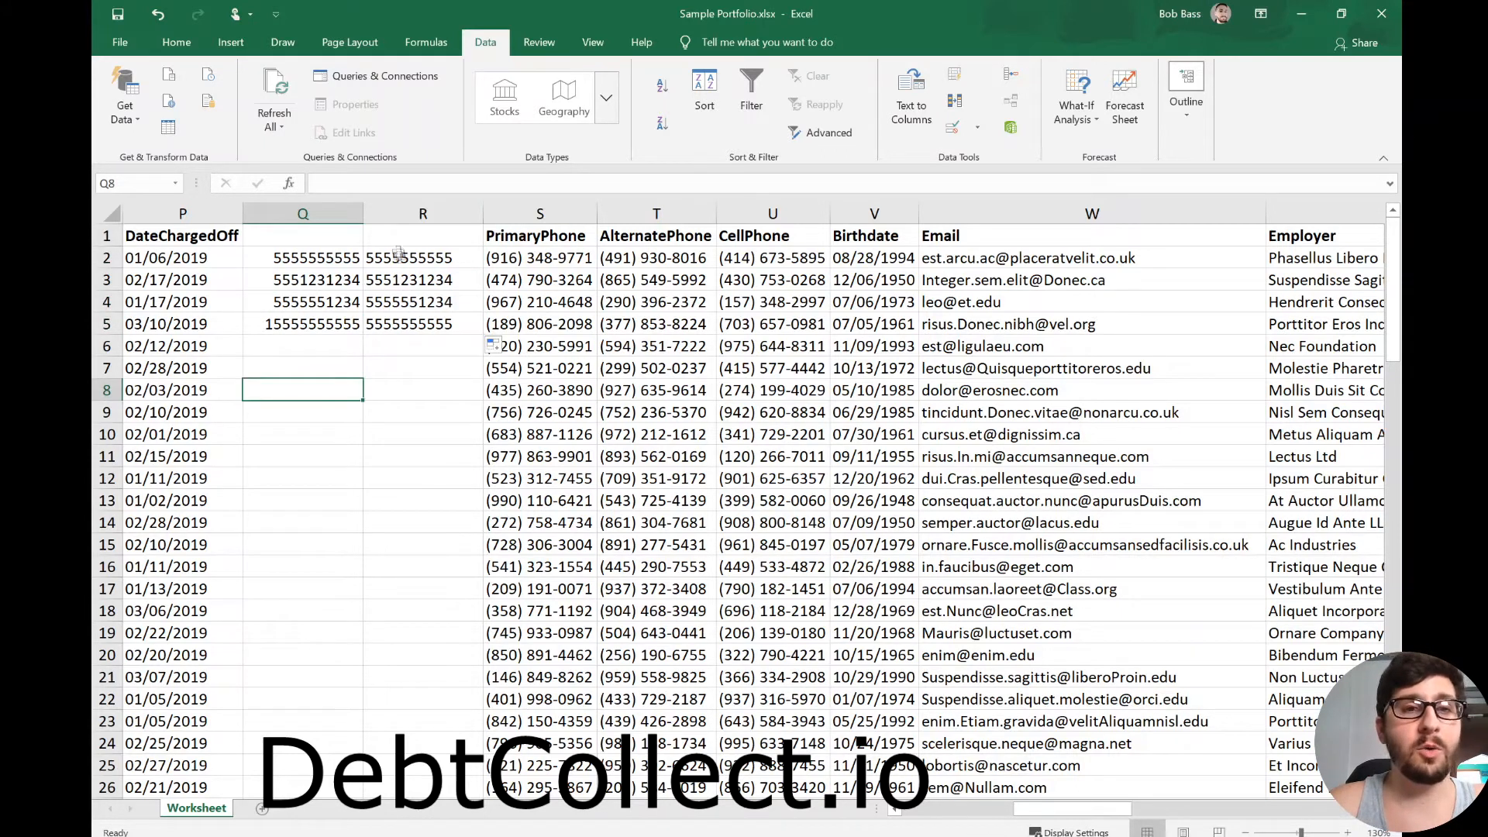
- Replace the formulas in column R with their values by copying the column and pasting values only over itself
left_click(426, 263)
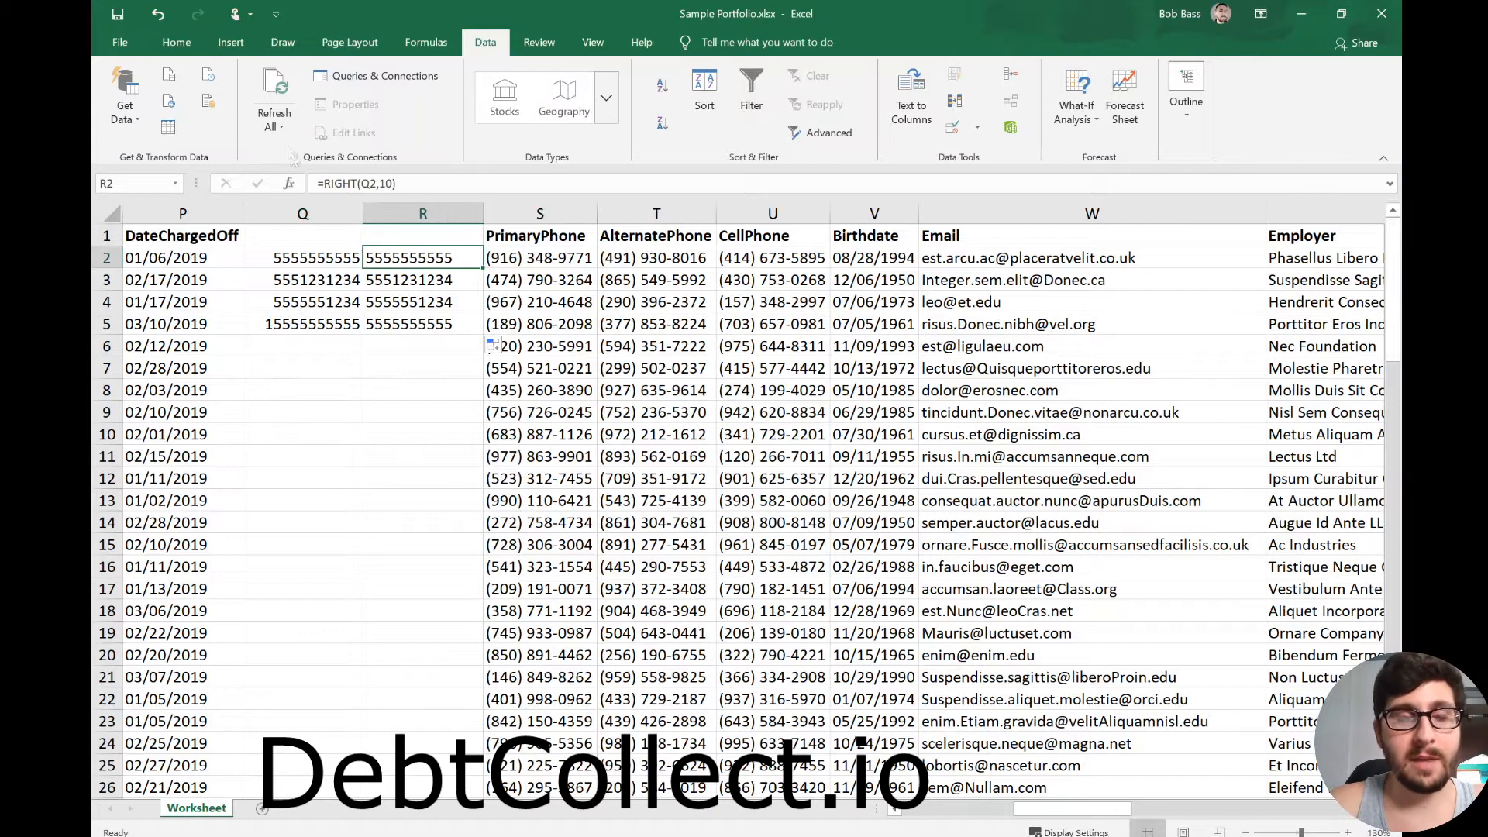
double_click(425, 258)
left_click(426, 345)
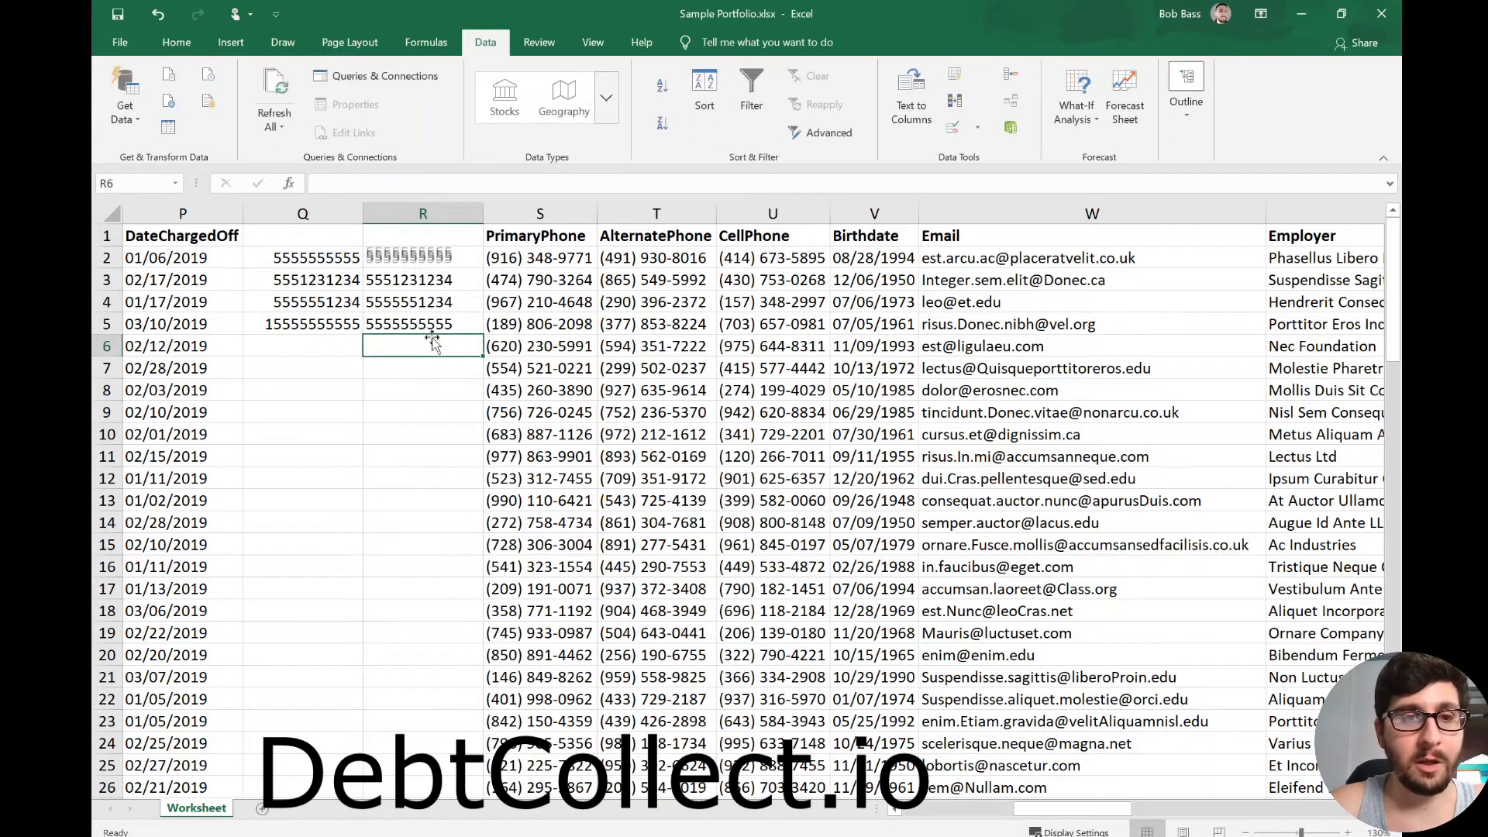
left_click(419, 222)
key("ctrl+c")
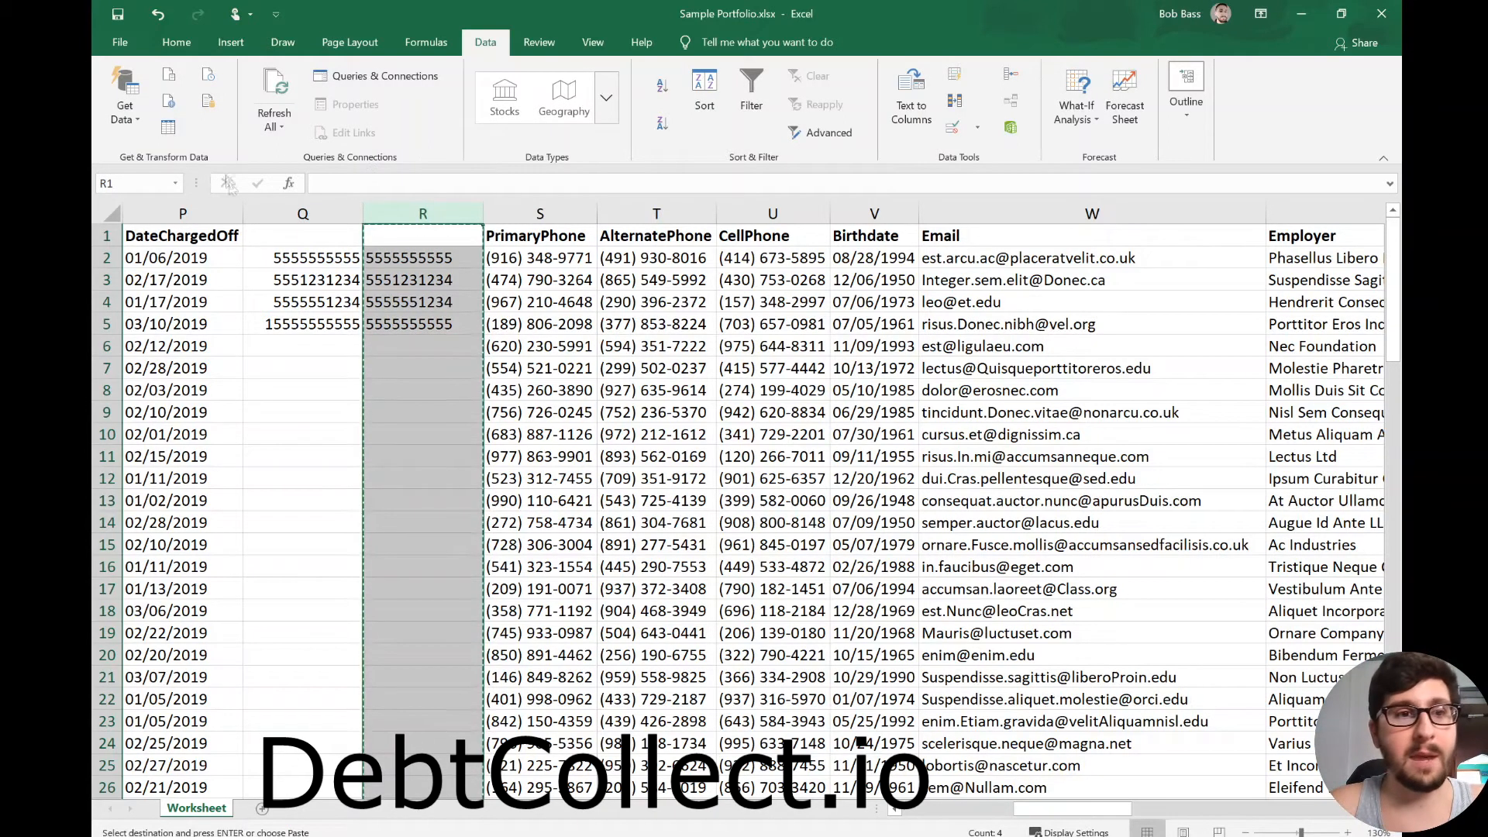
scroll(208, 111, "up", 1)
scroll(208, 111, "up", 4)
left_click(128, 126)
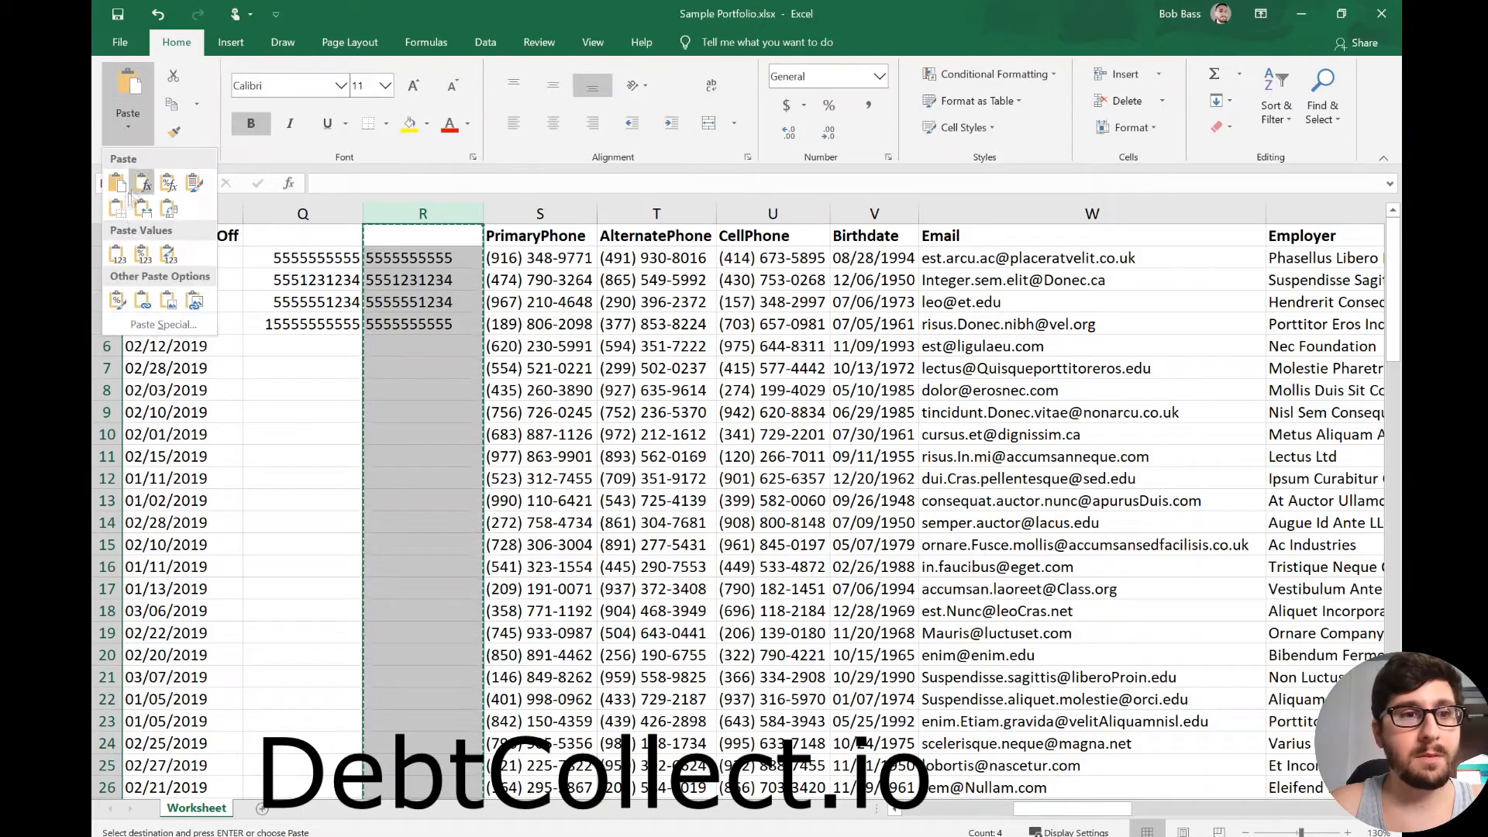
left_click(115, 250)
left_click(341, 411)
left_click(396, 299)
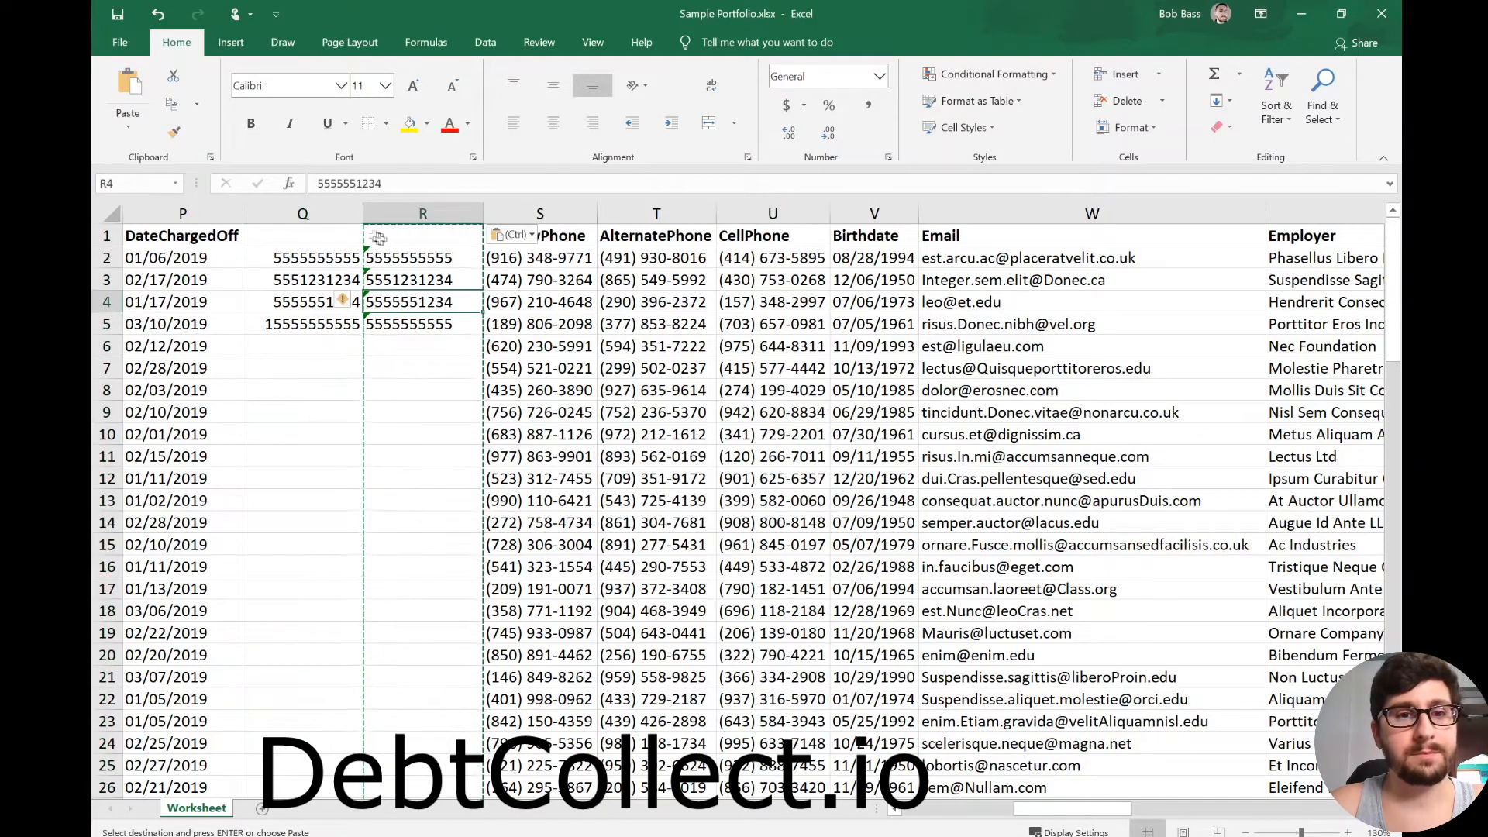
- Convert the phone number stored as text in R2 to a number through its error options
left_click(399, 255)
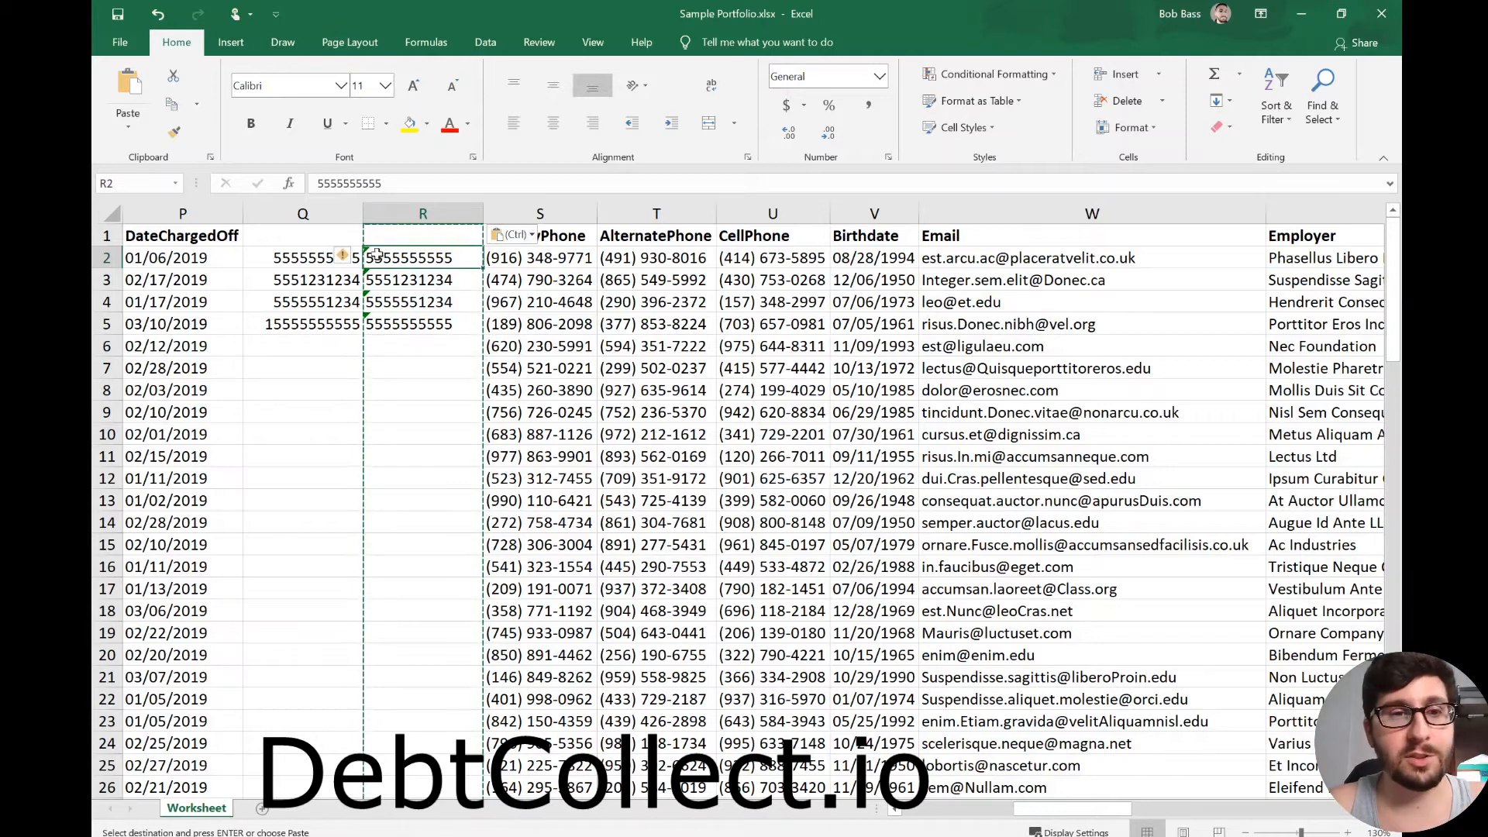
mouse_move(353, 262)
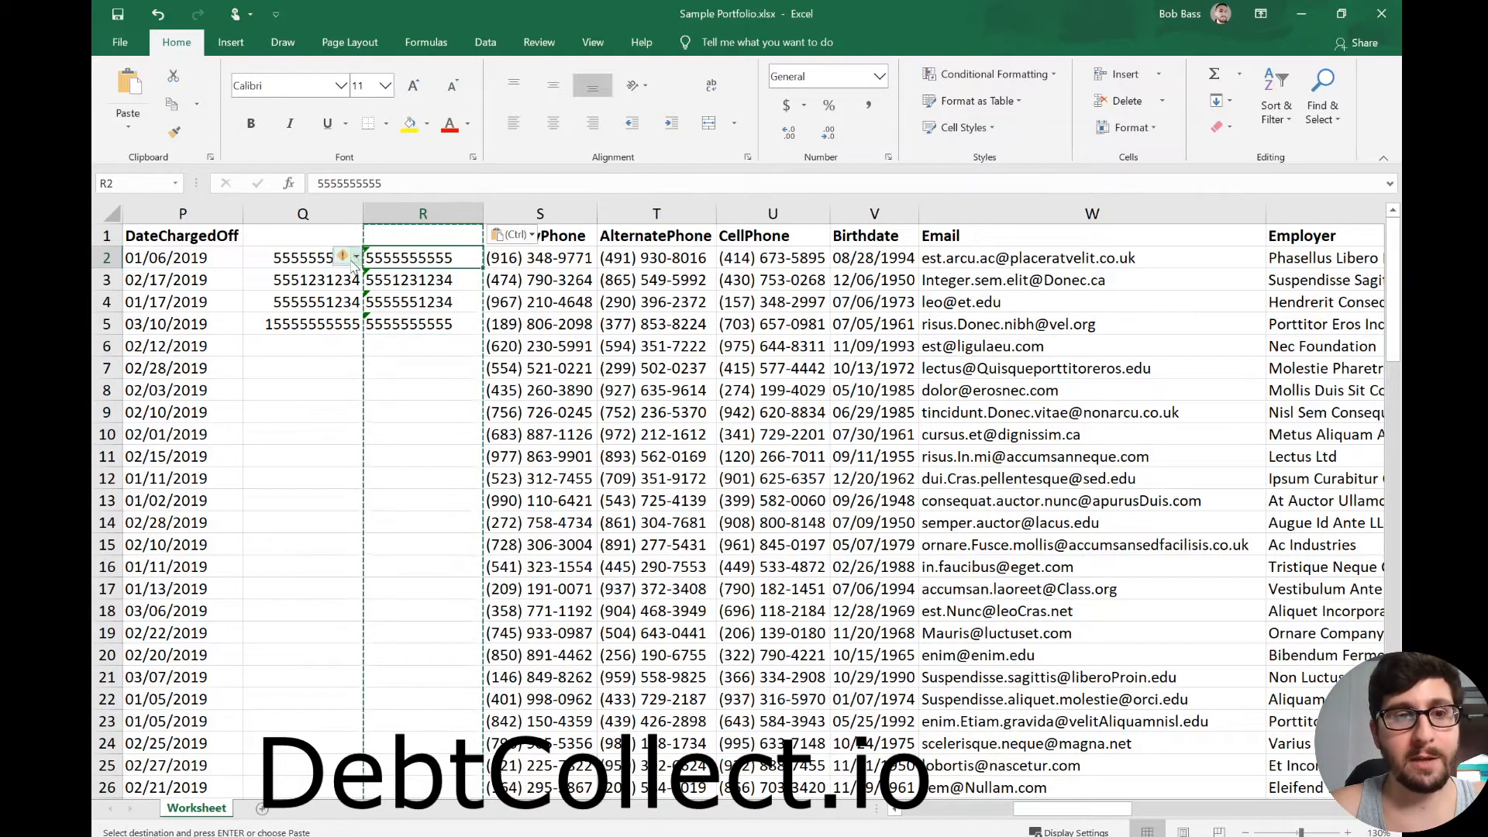
left_click(353, 262)
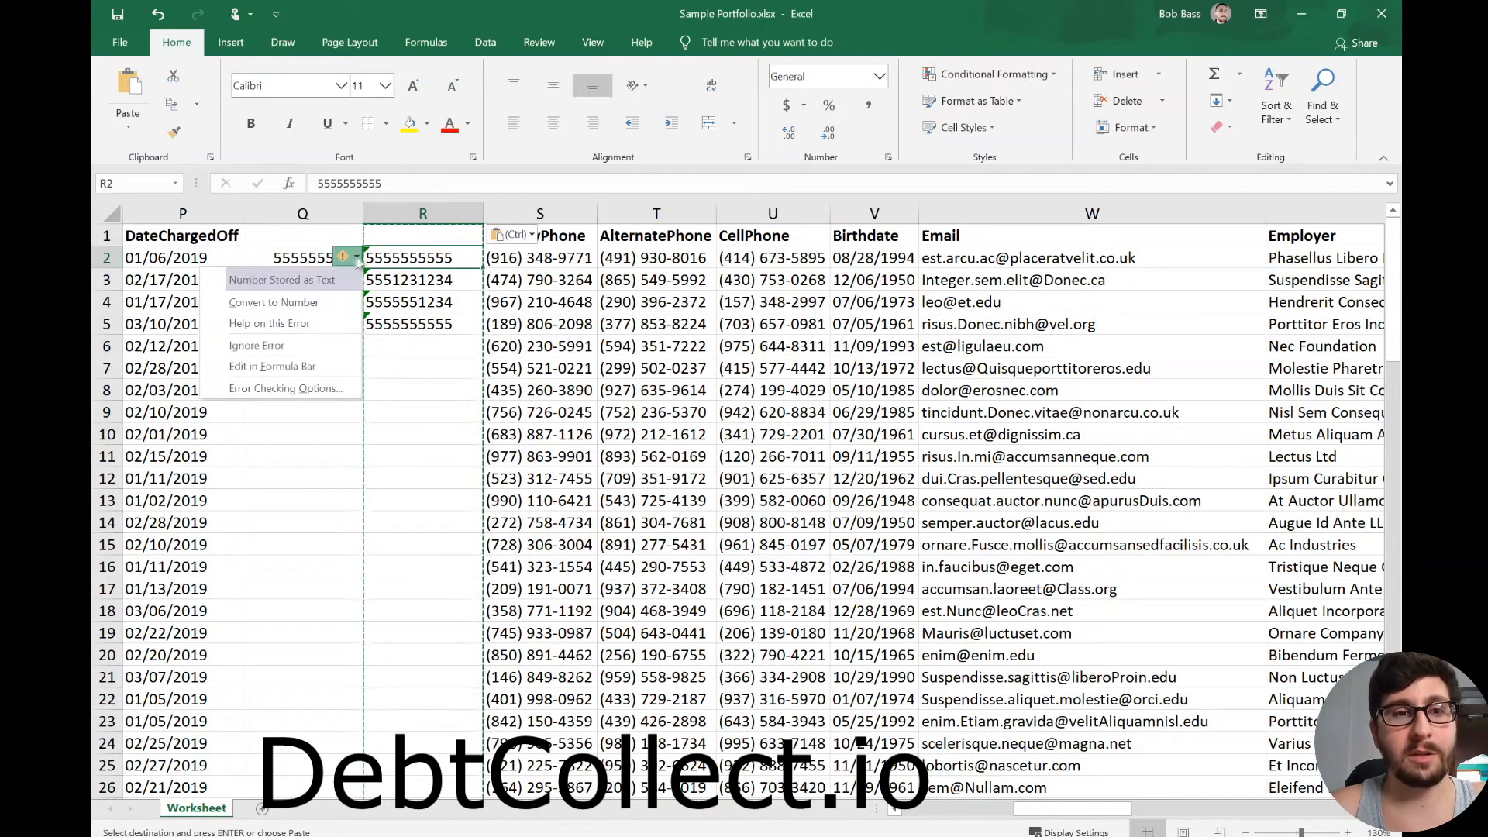
left_click(282, 306)
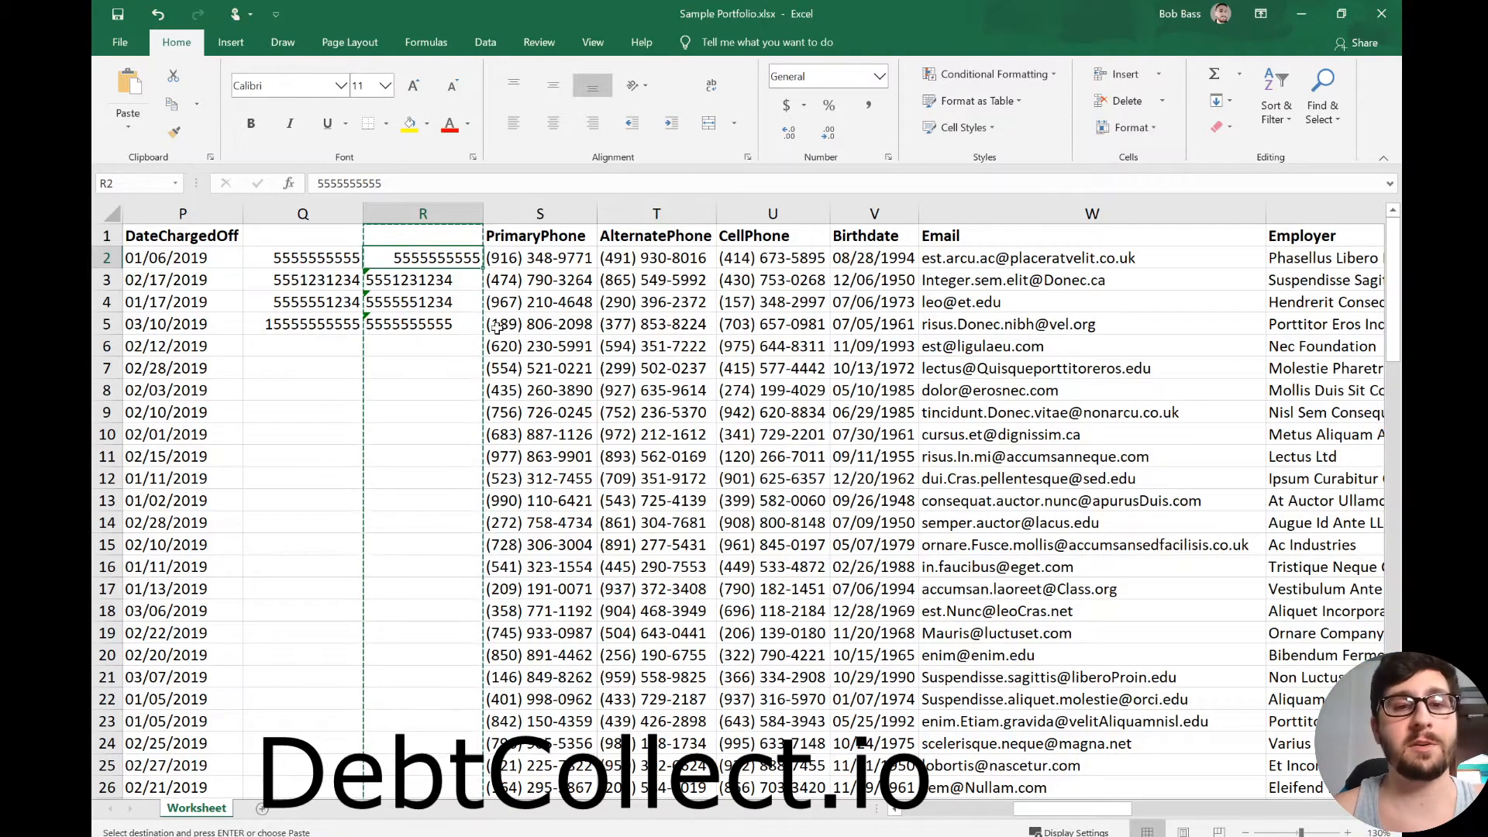
left_click(528, 262)
left_click(406, 258)
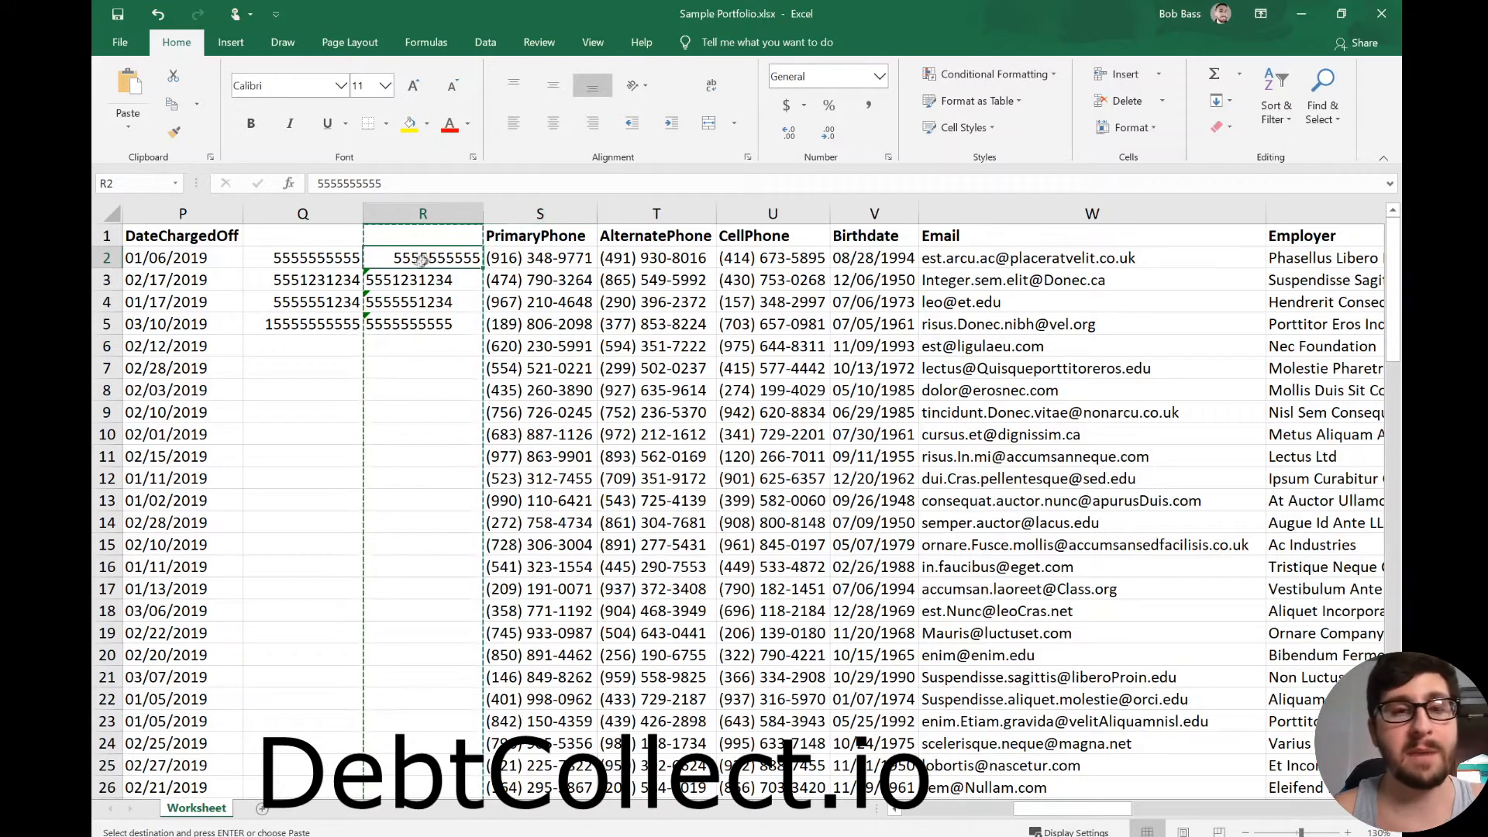
left_click(438, 416)
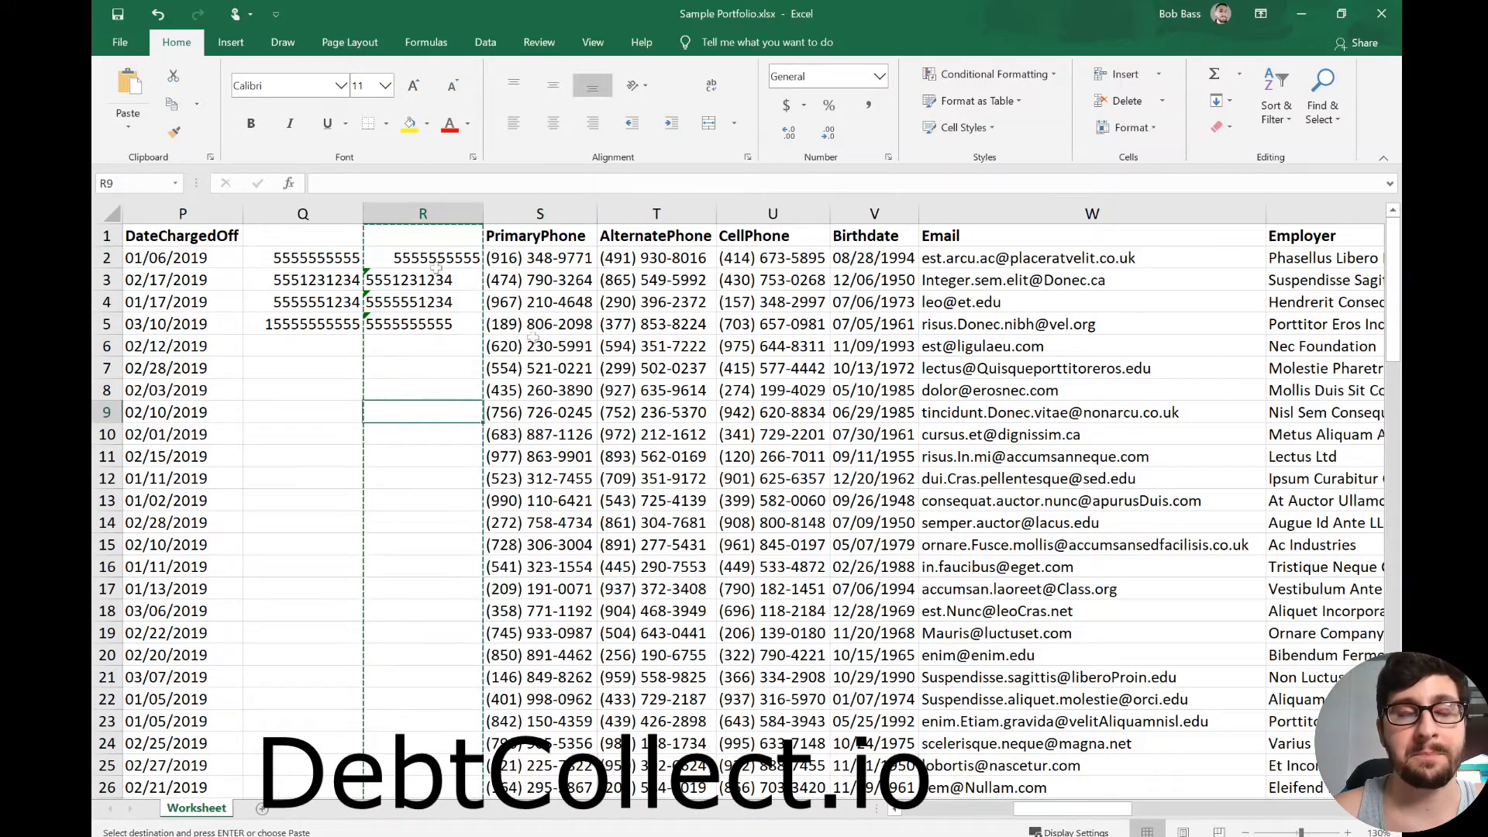
left_click(465, 280)
- Insert an empty column directly before the PrimaryPhone column
left_click(498, 214)
right_click(497, 214)
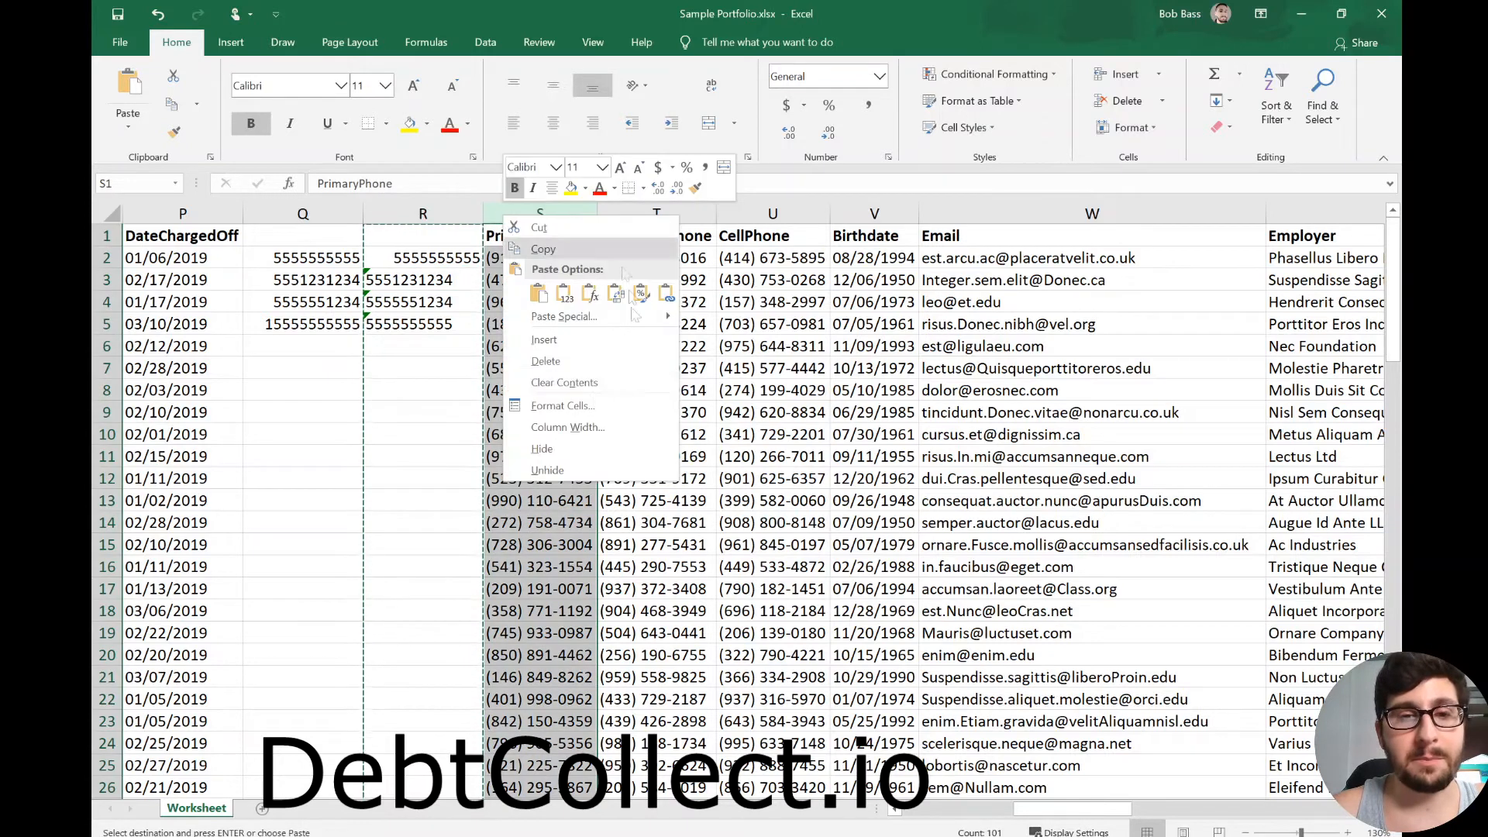
left_click(609, 347)
left_click(532, 284)
left_click(536, 261)
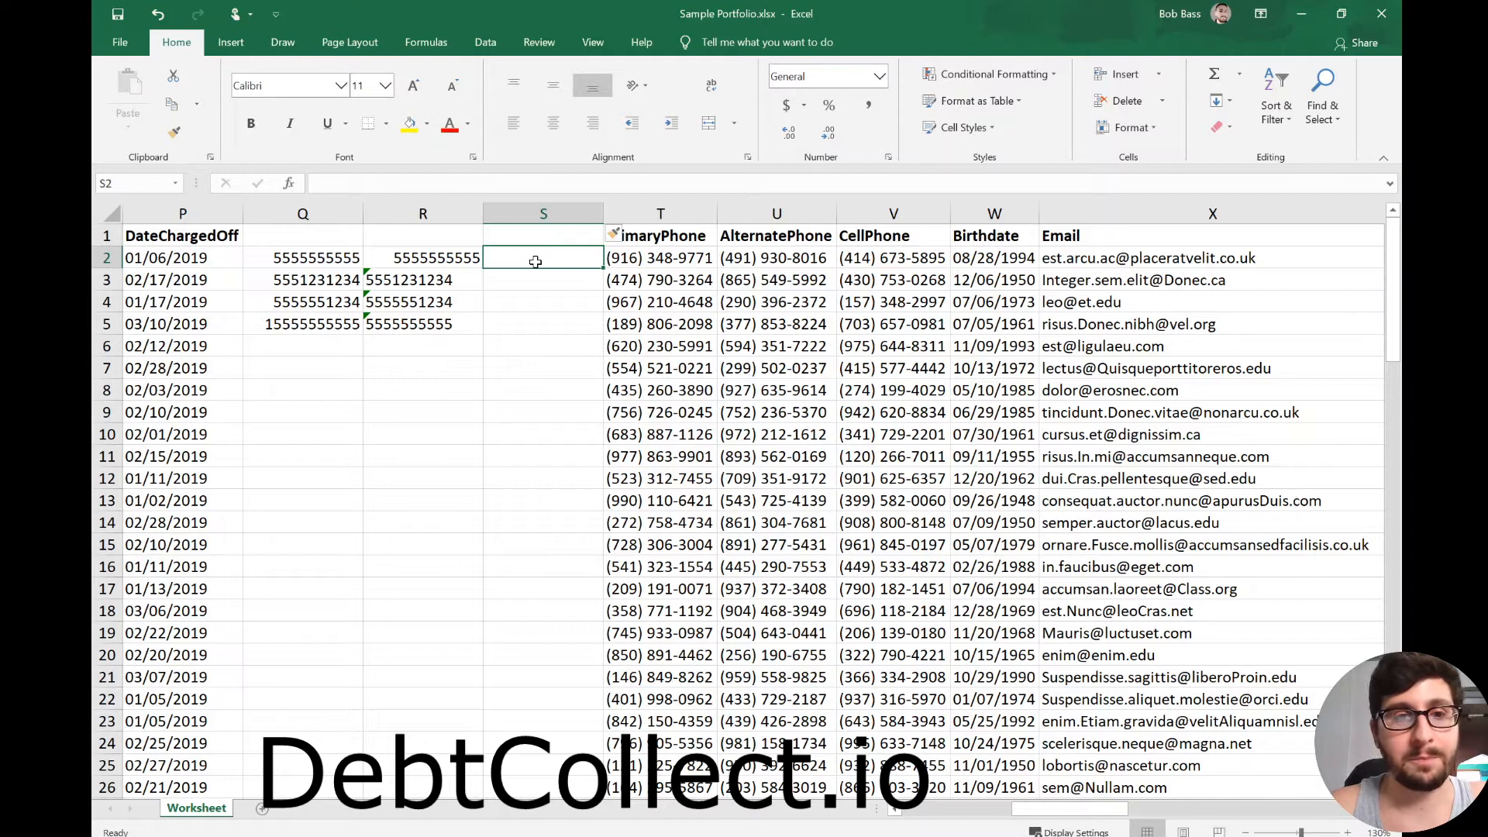
type("000000001")
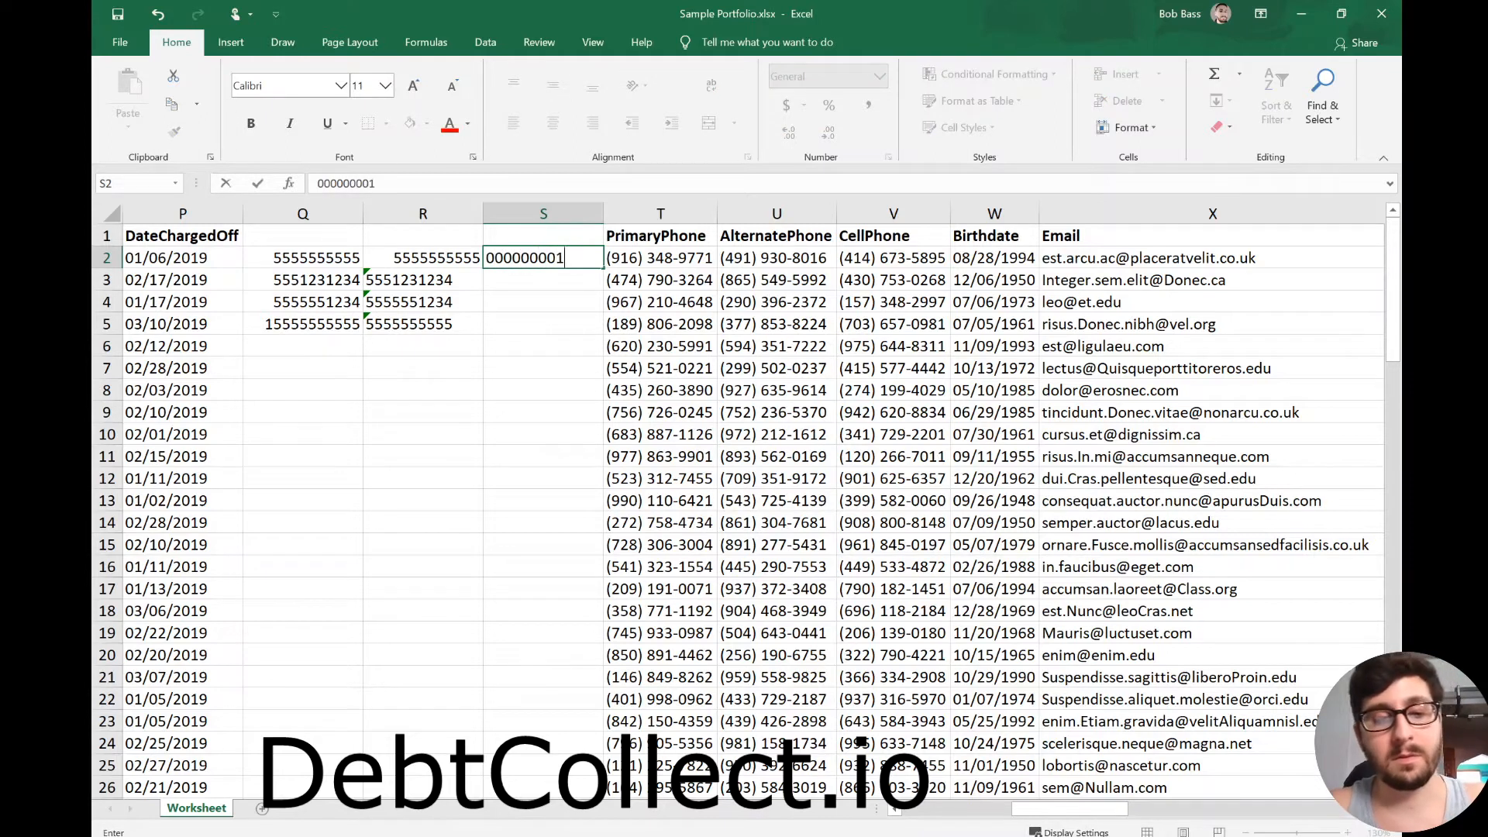
type("23412341234")
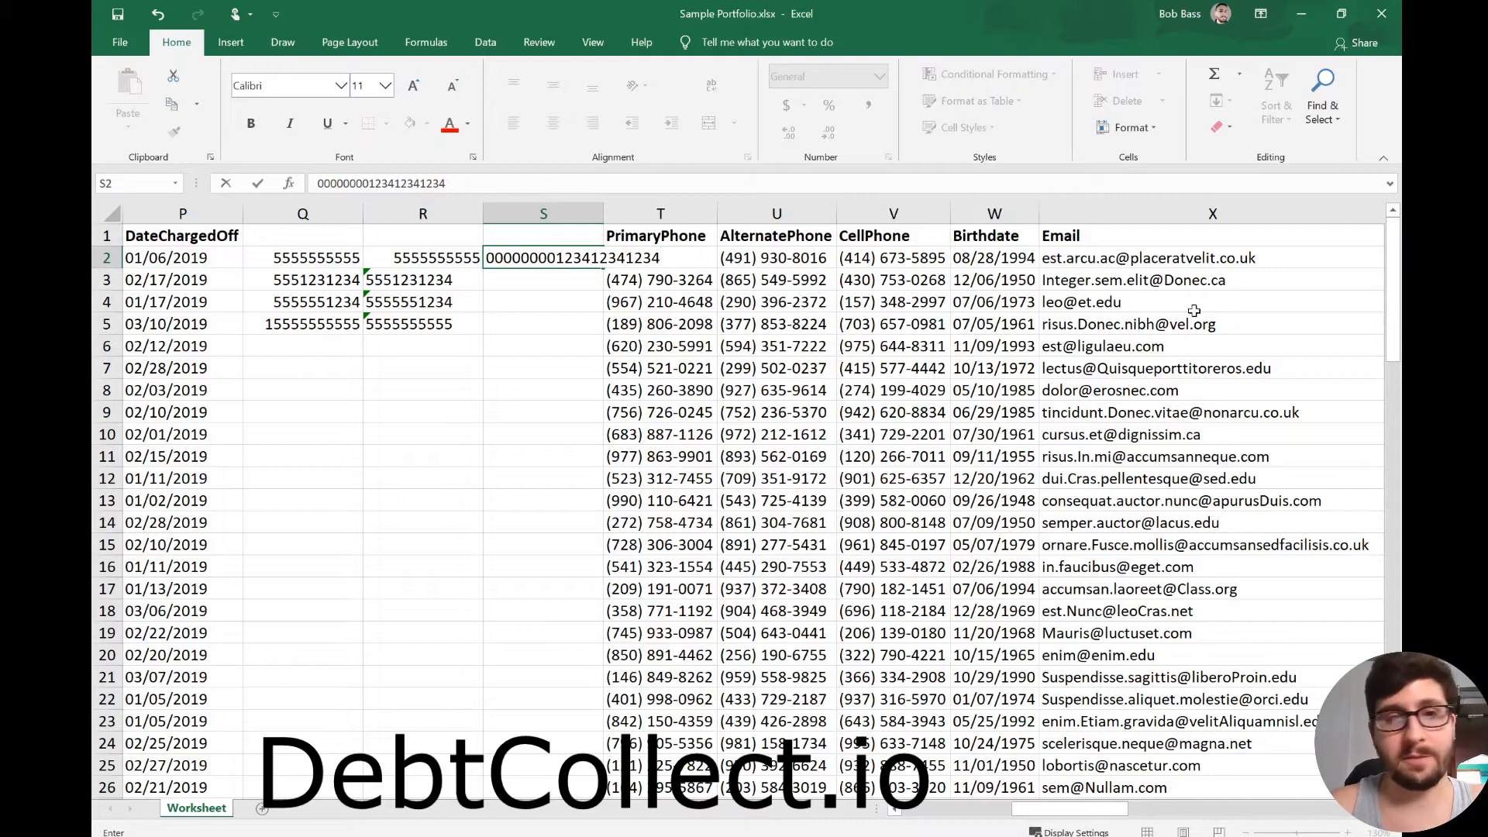
key("Return")
left_click_drag(610, 223, 687, 206)
key("Up")
key("Up")
key("Up")
key("Up")
key("Up")
left_click(417, 184)
key("ctrl+a")
key("BackSpace")
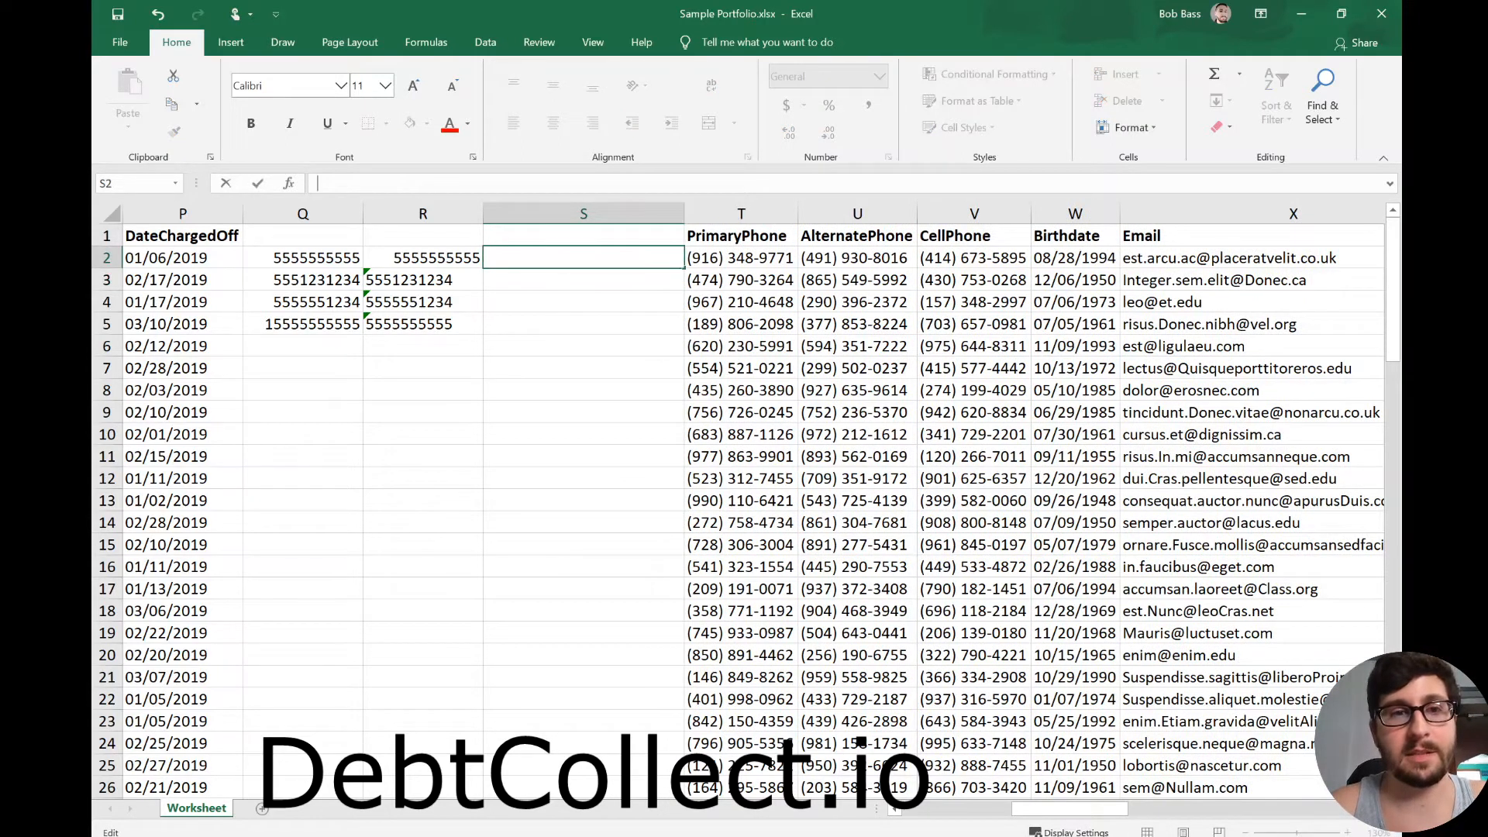
type("000000001234")
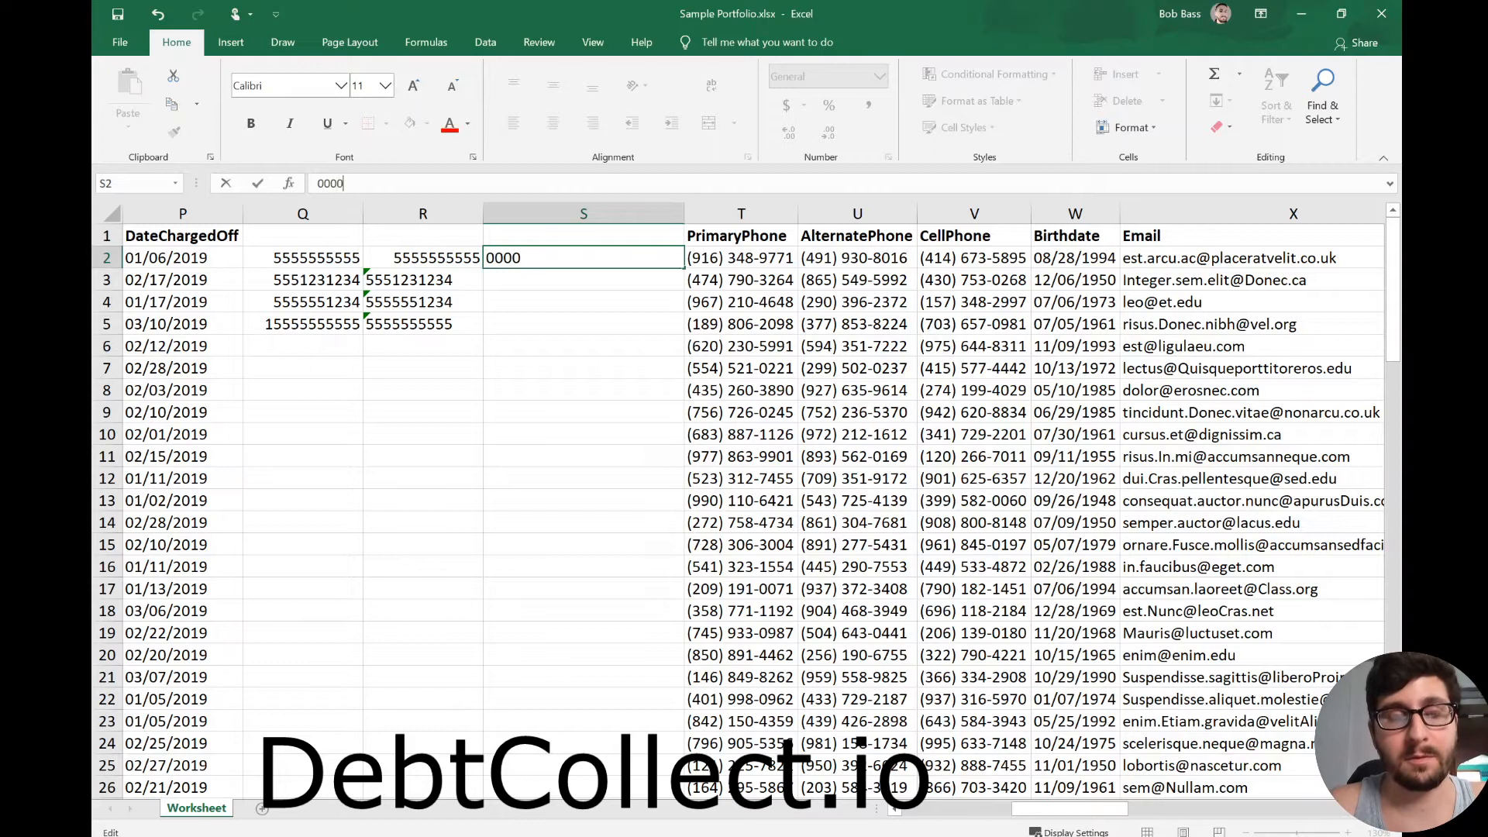
key("Return")
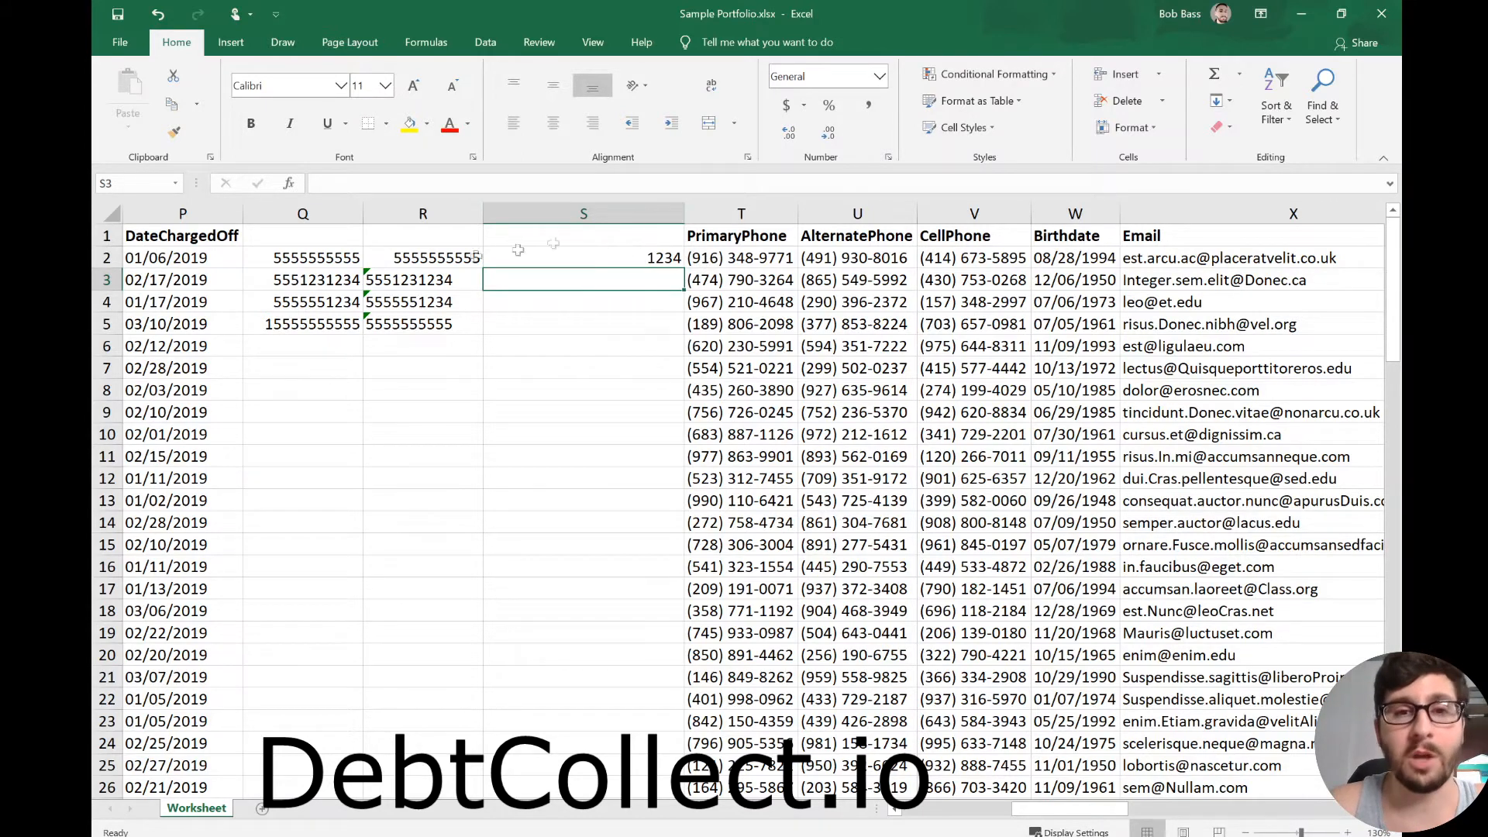
left_click(608, 256)
left_click(387, 181)
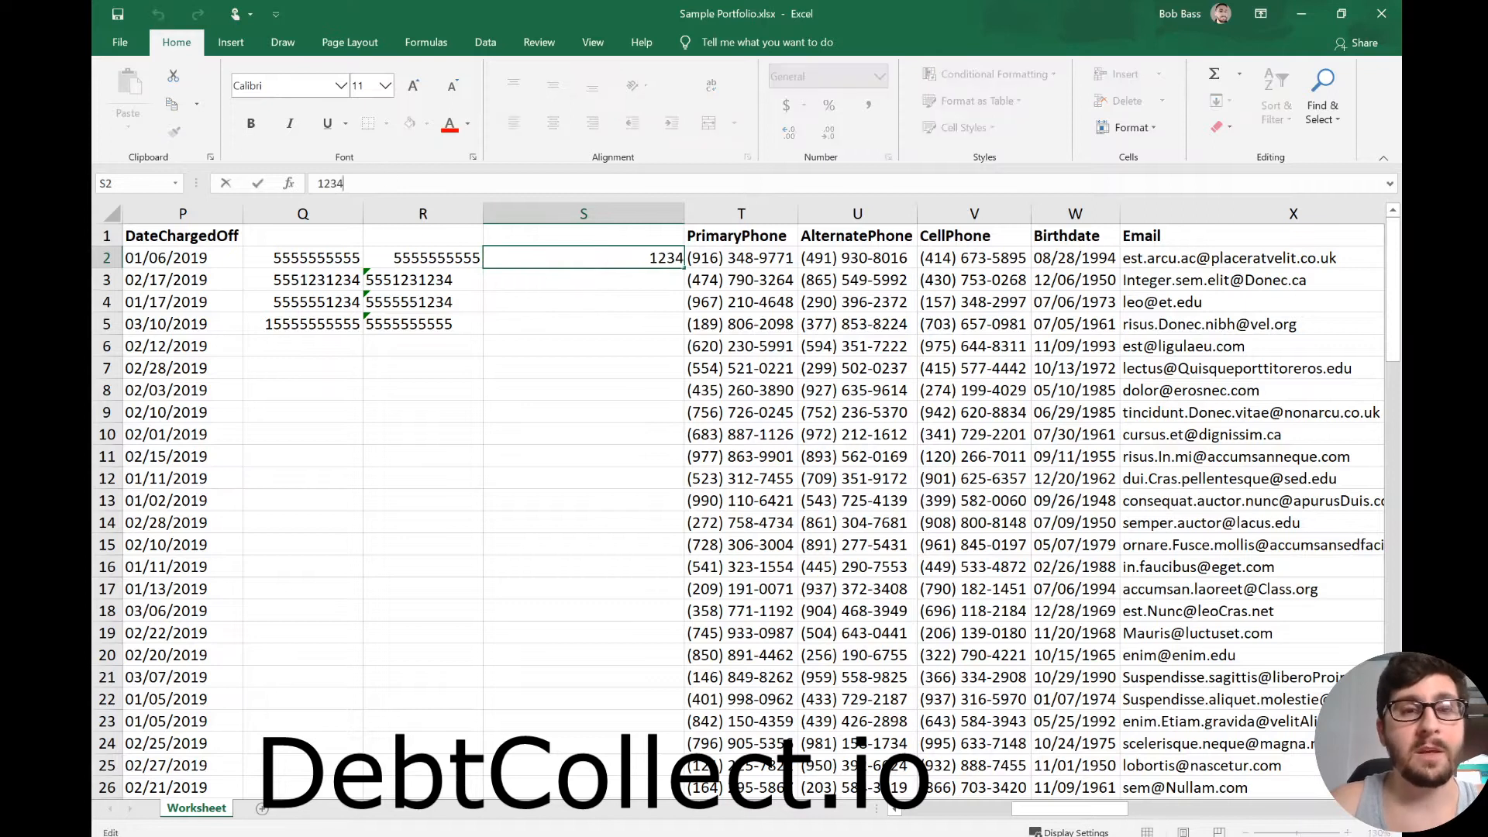
type("00000000")
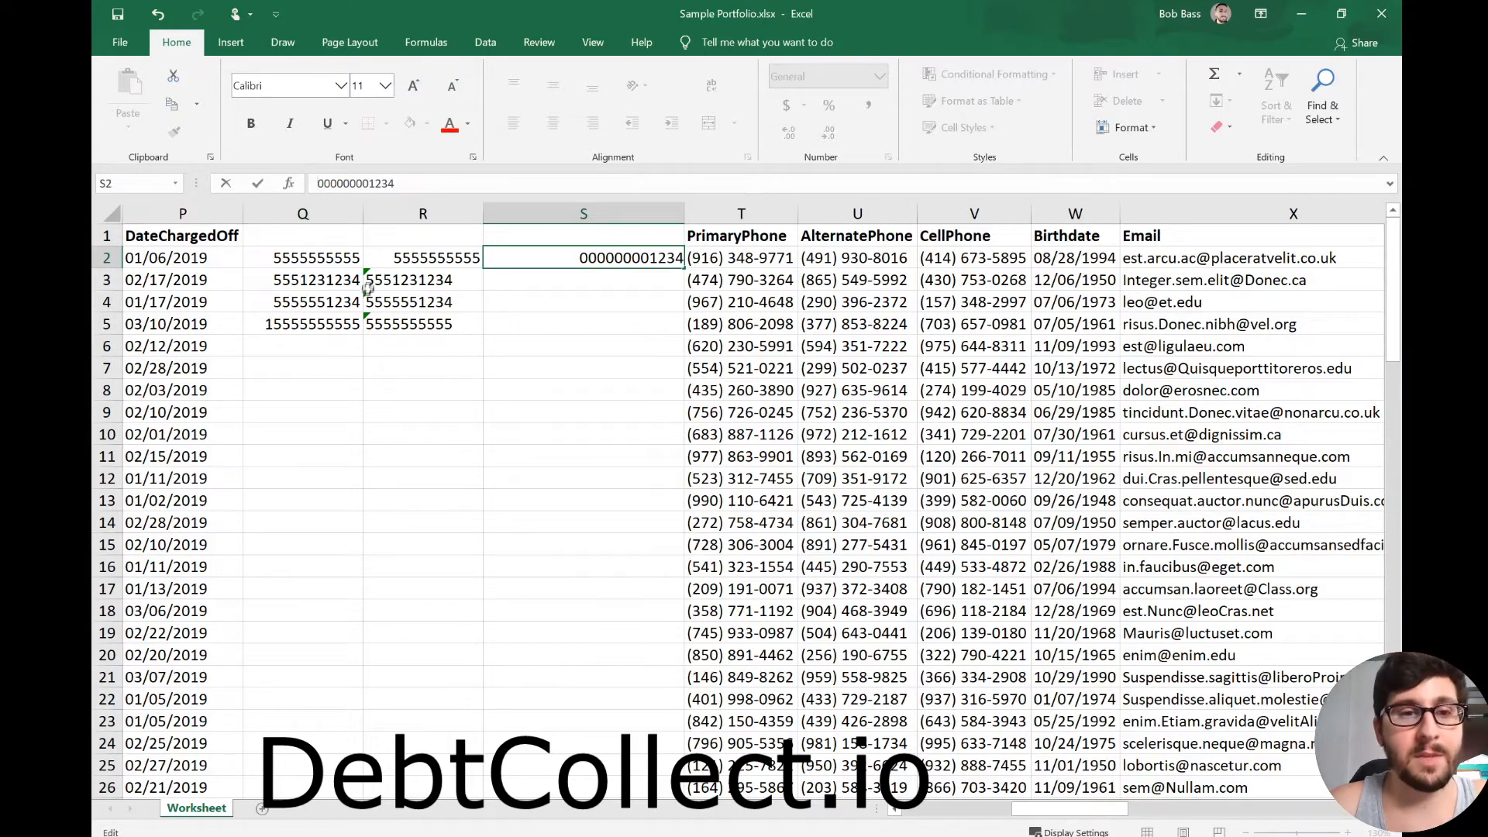
type("'")
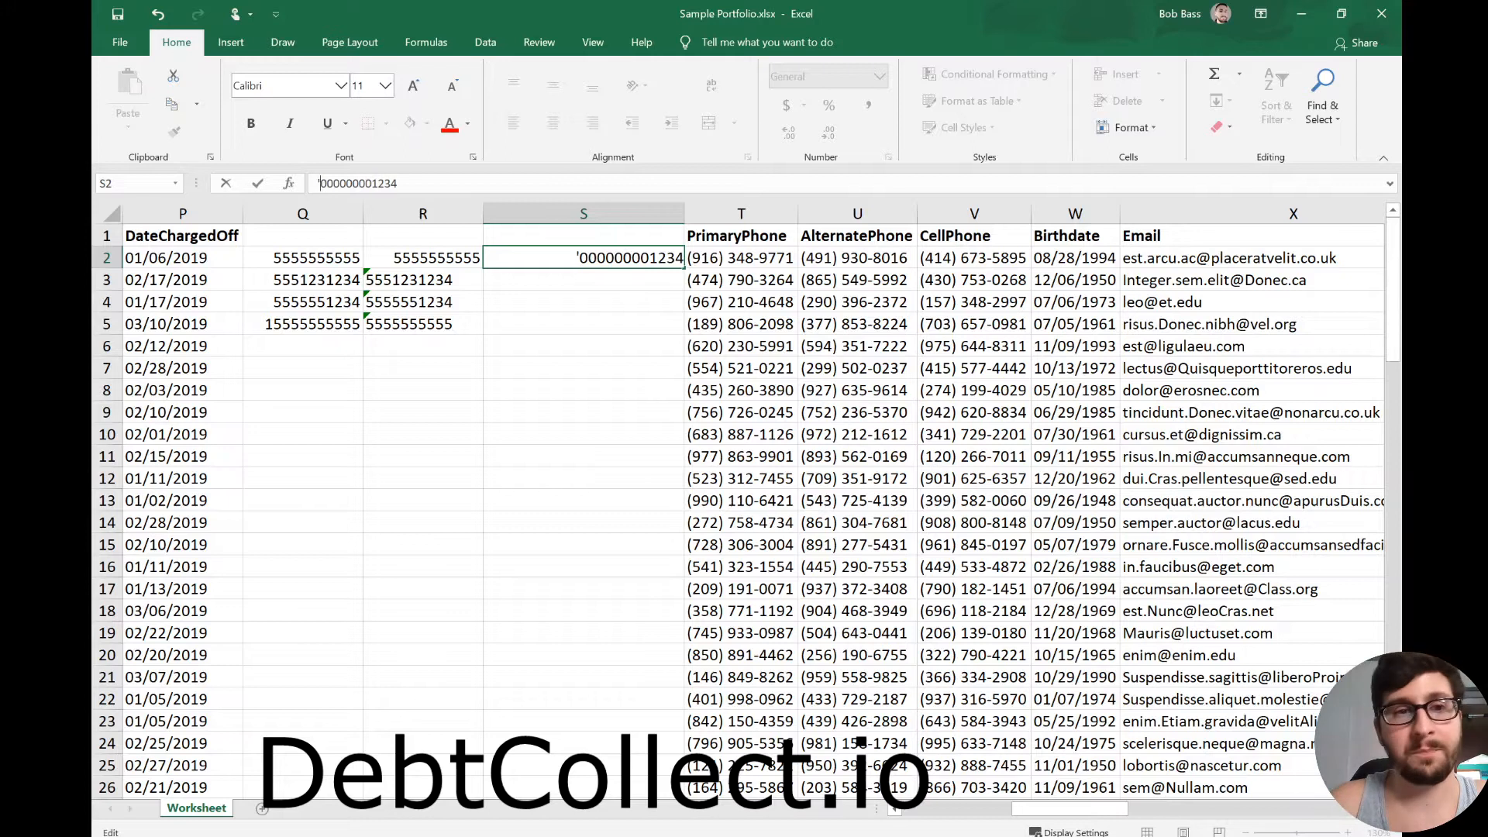
key("Return")
left_click(652, 432)
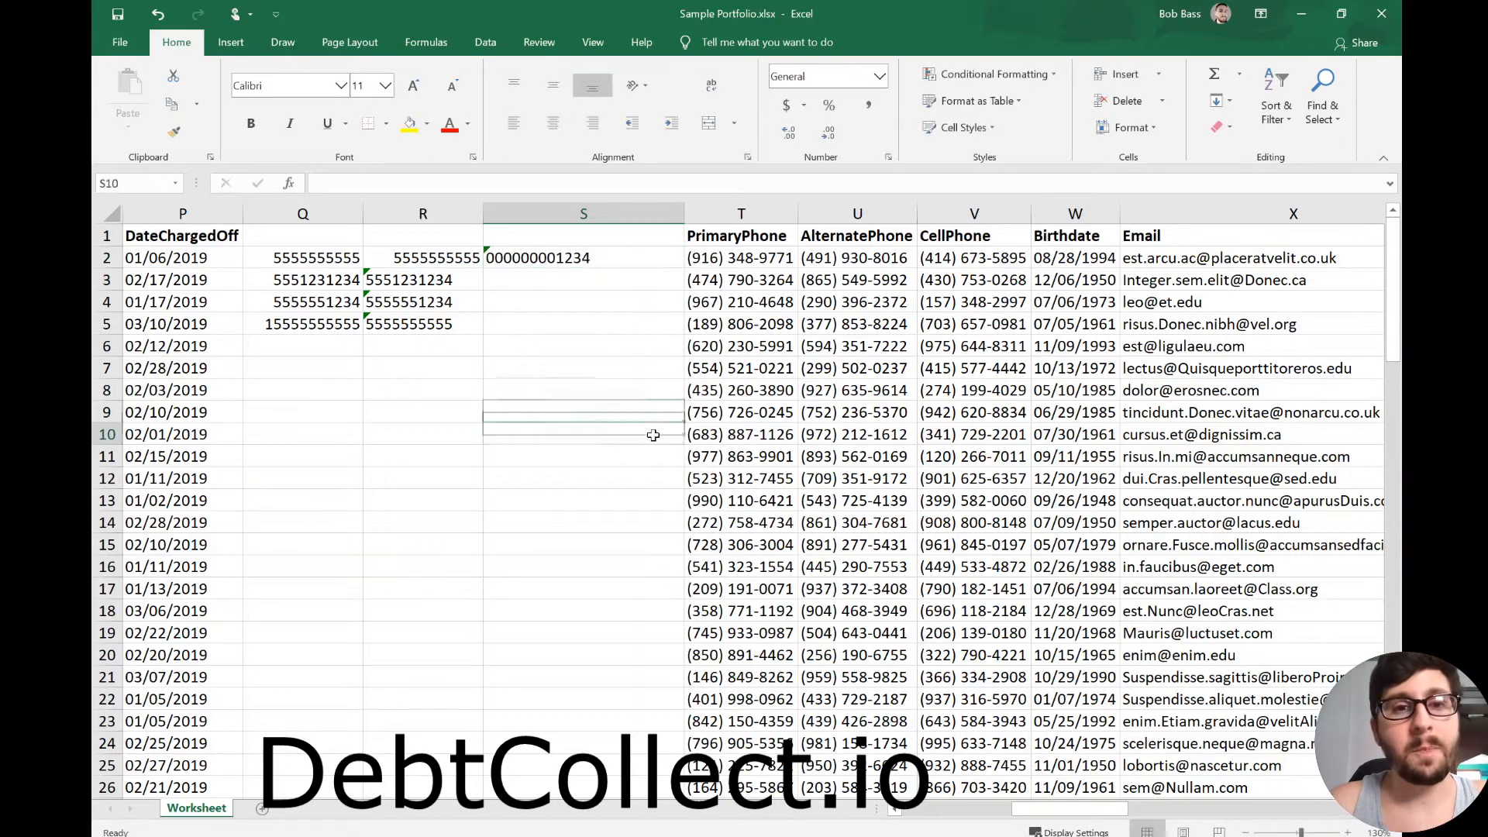
left_click(552, 260)
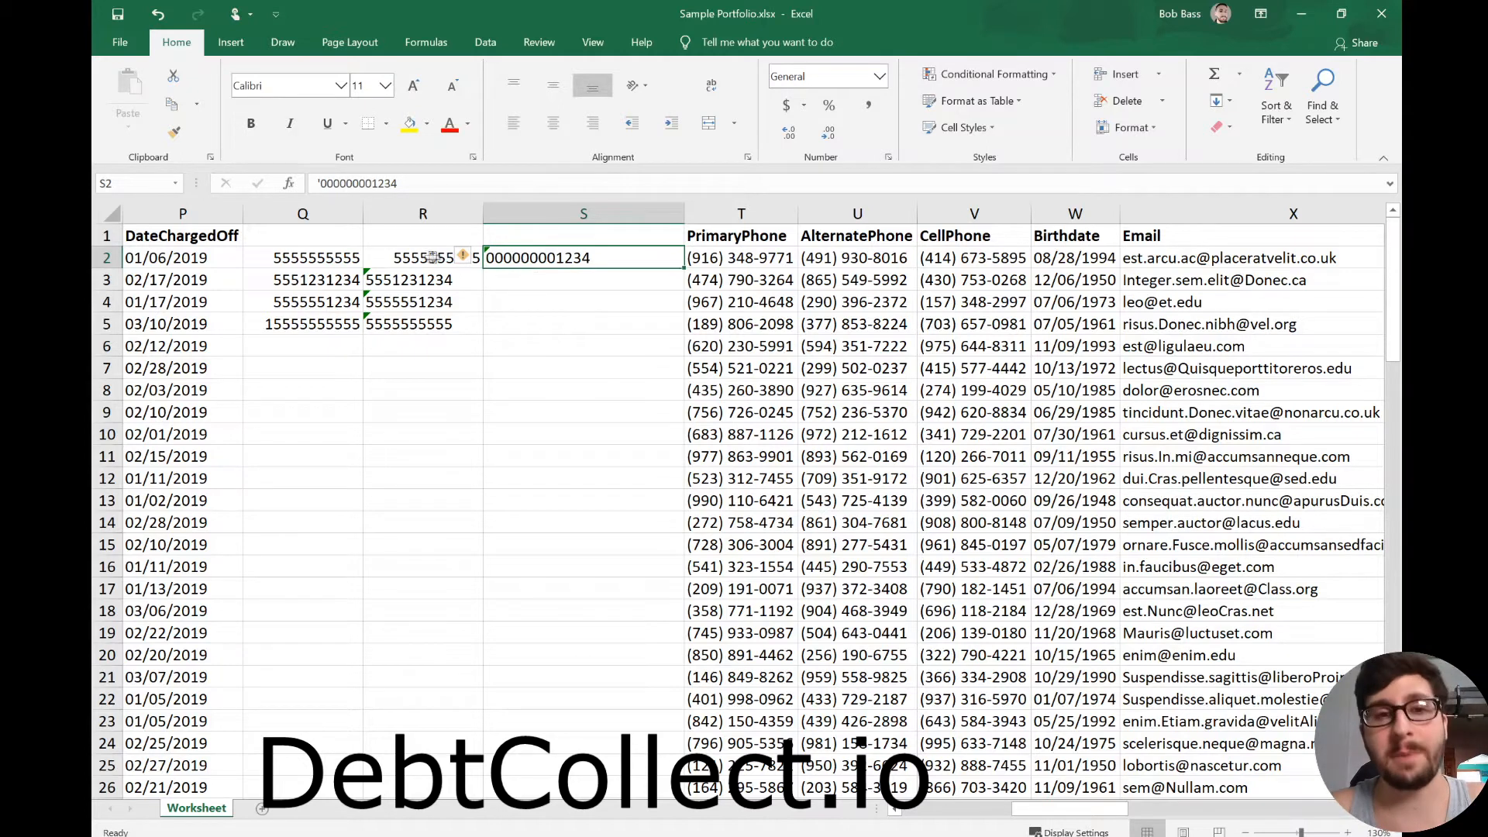
- Enter =RIGHT(S2,LEN(S2)-1) in R2 to return the S2 text without its first character
key("Down")
key("Down")
key("Down")
left_click(410, 258)
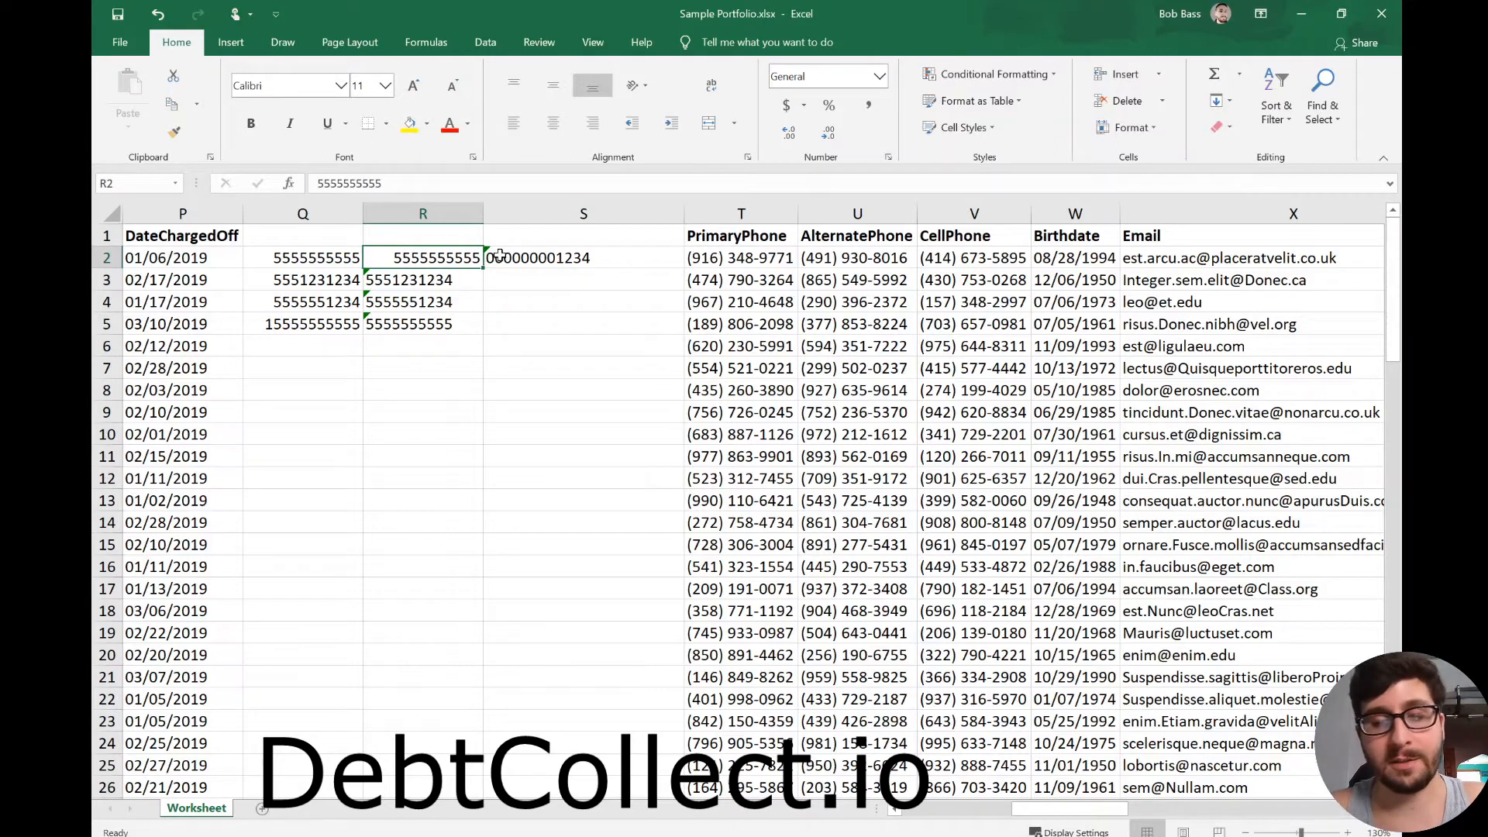
type("=l")
key("BackSpace")
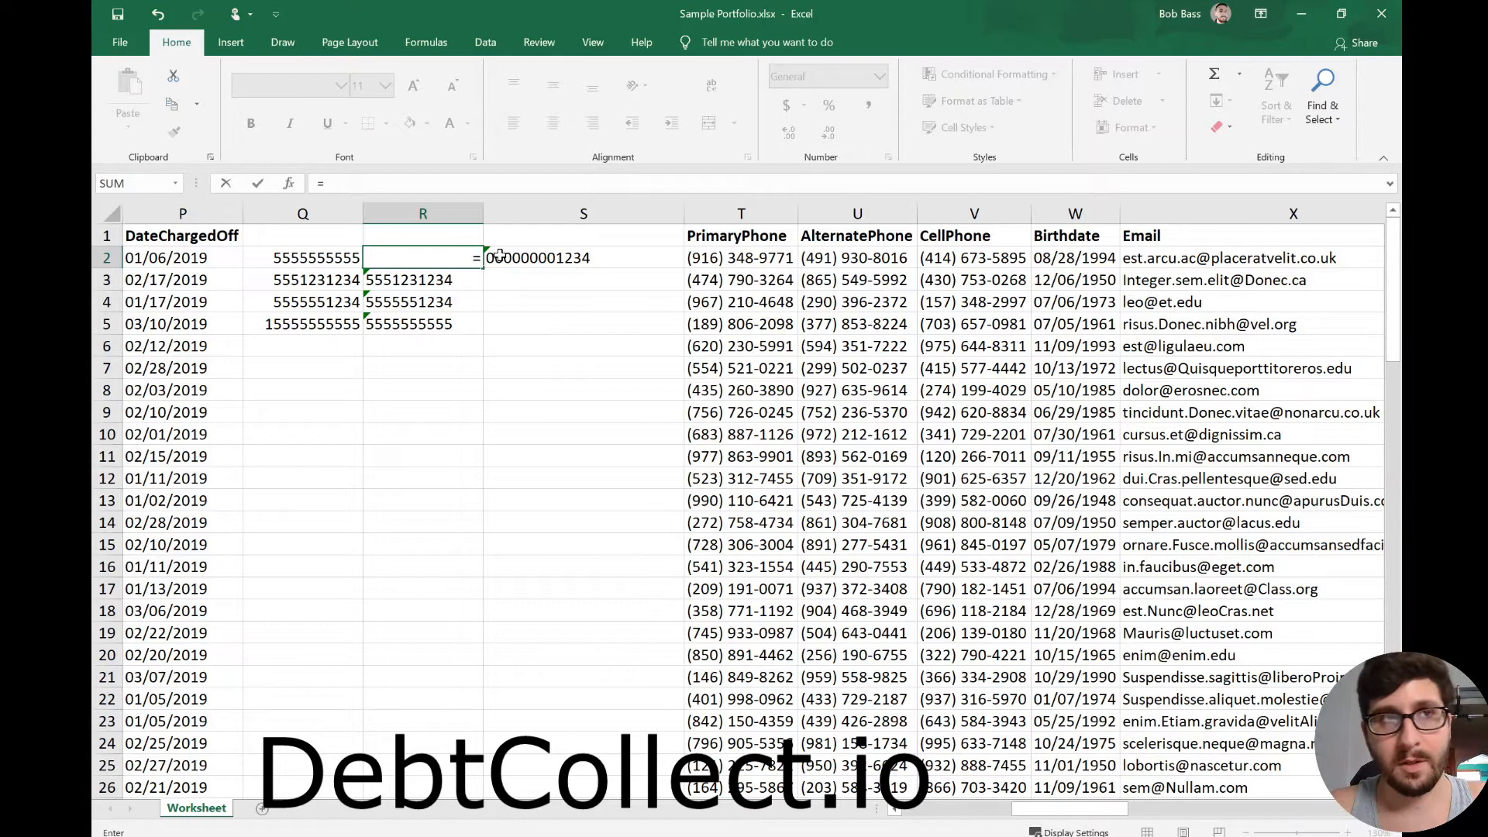
type("RIGHT")
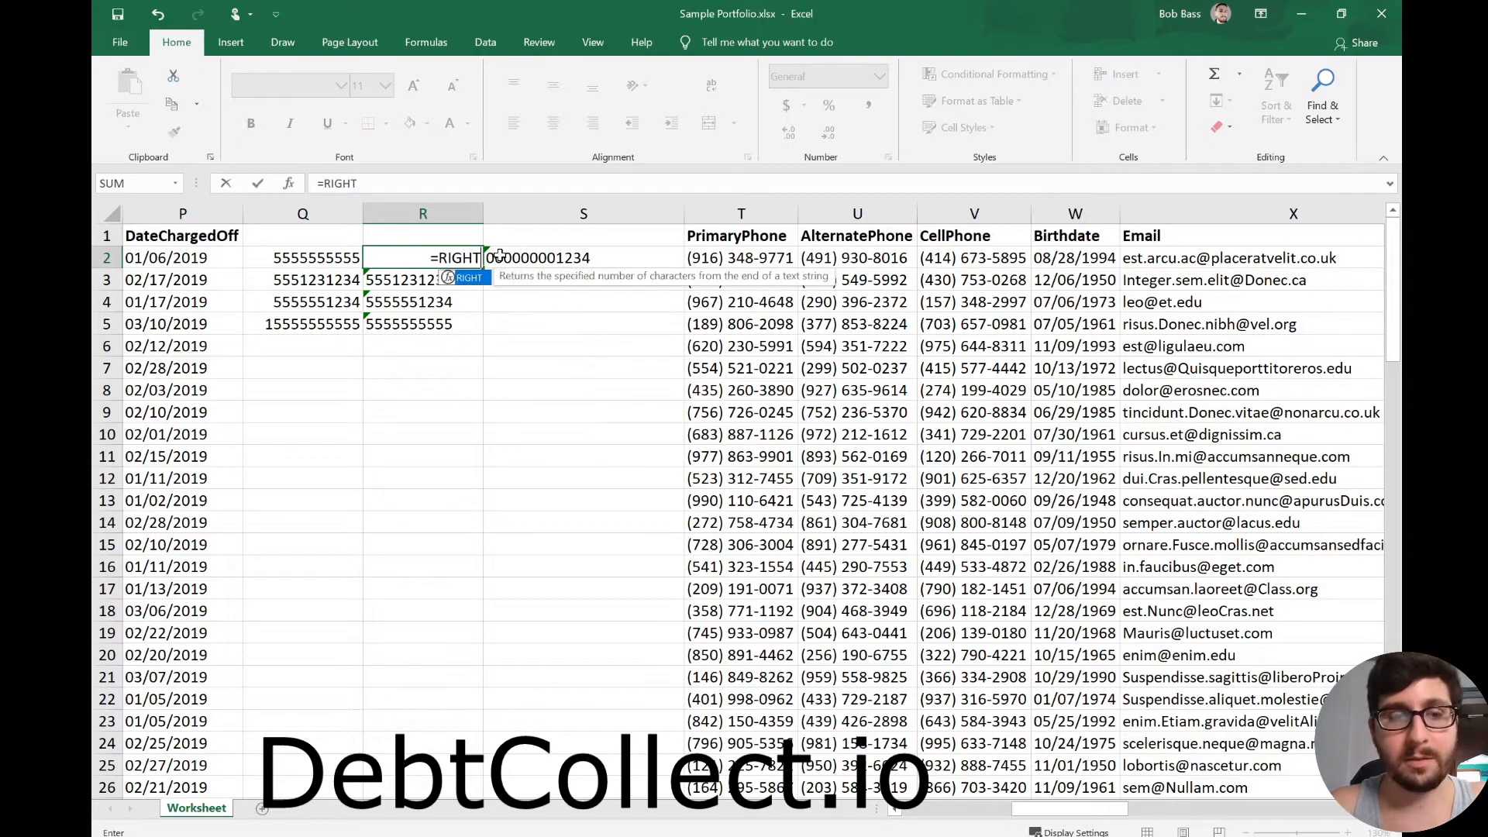
type("(")
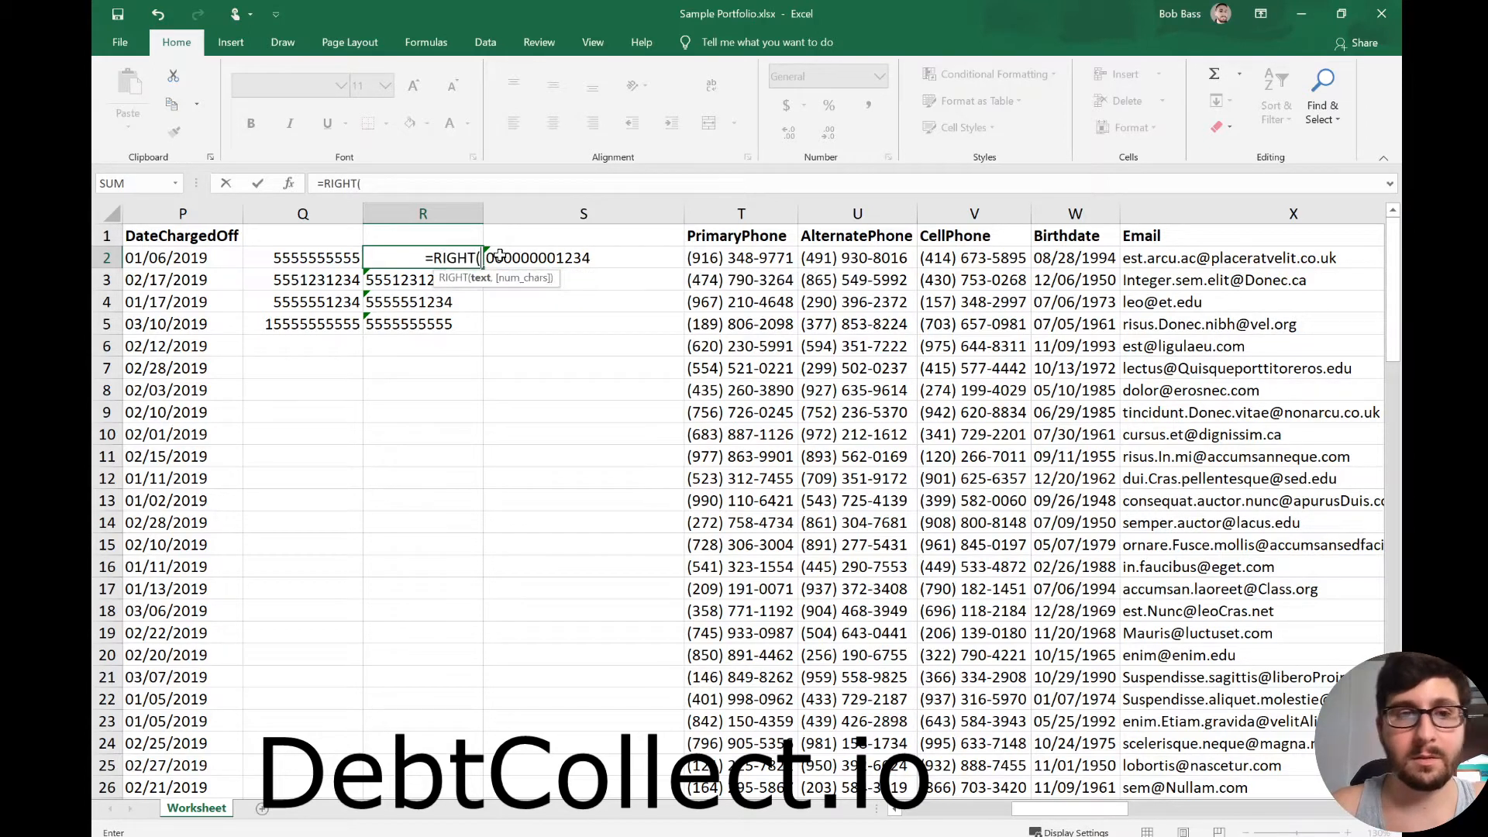
left_click(588, 257)
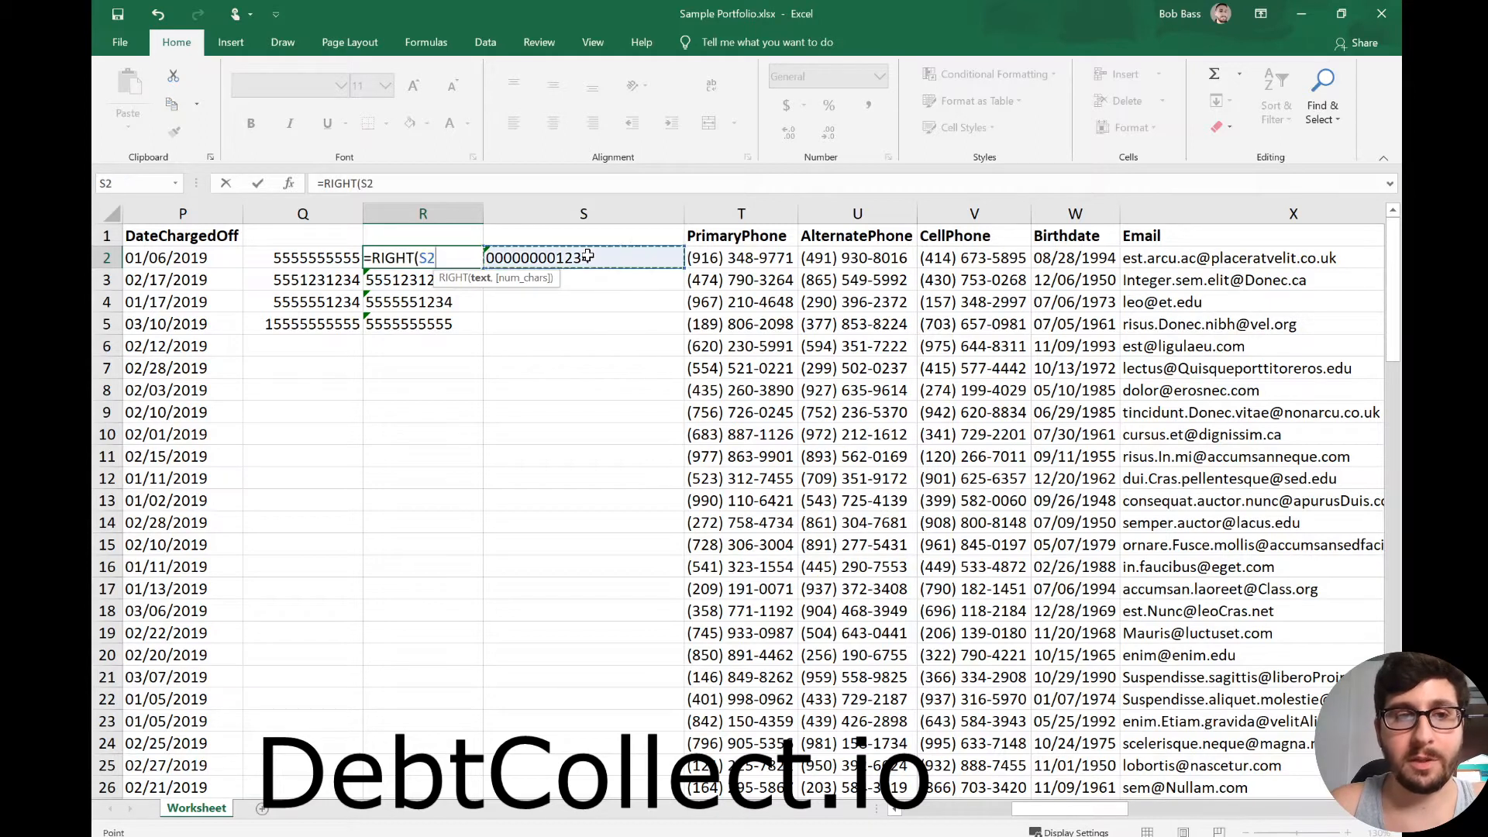
type(",LEN(")
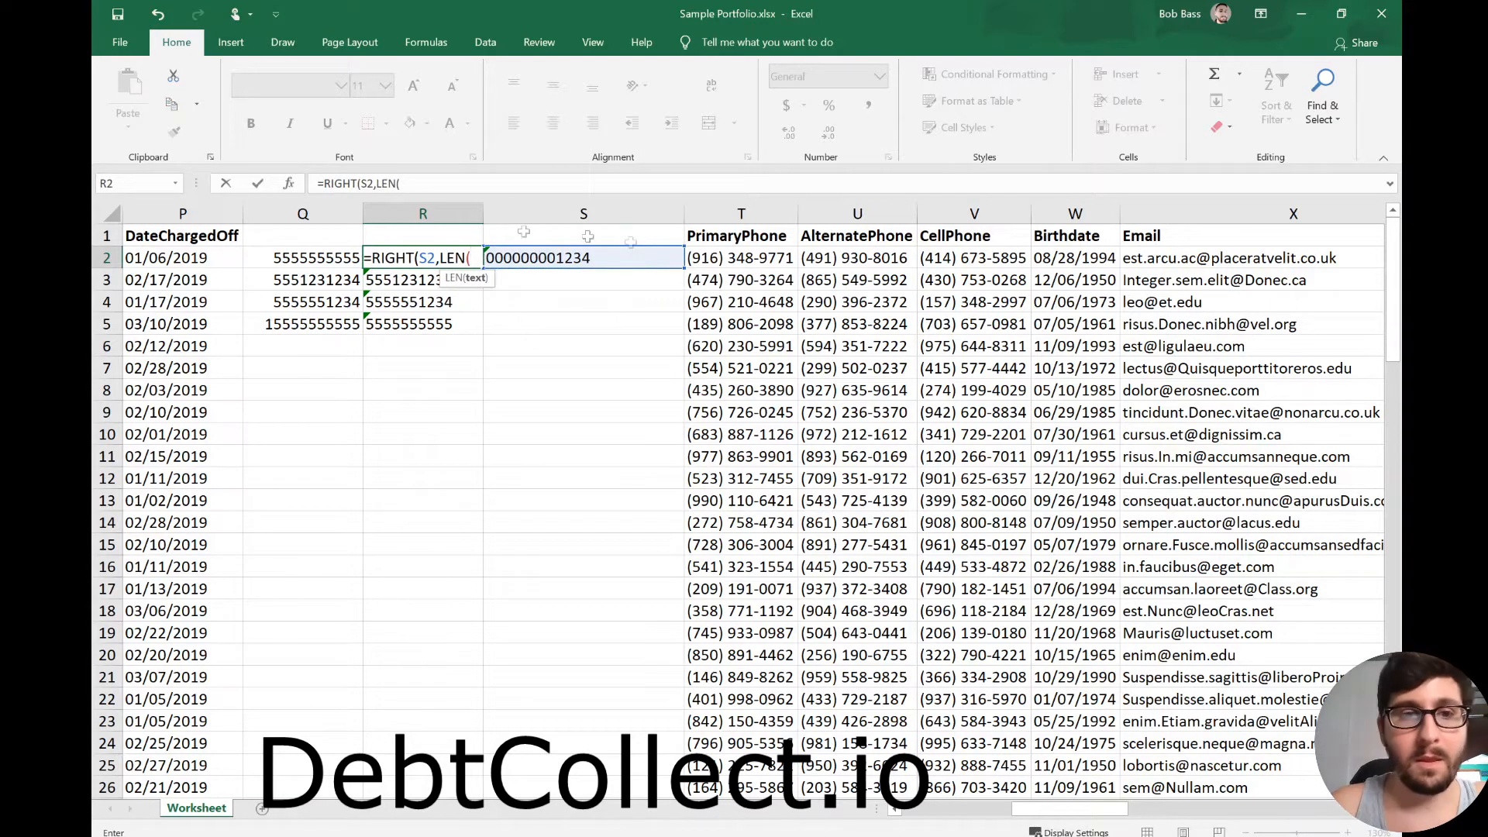
left_click(544, 254)
type(")")
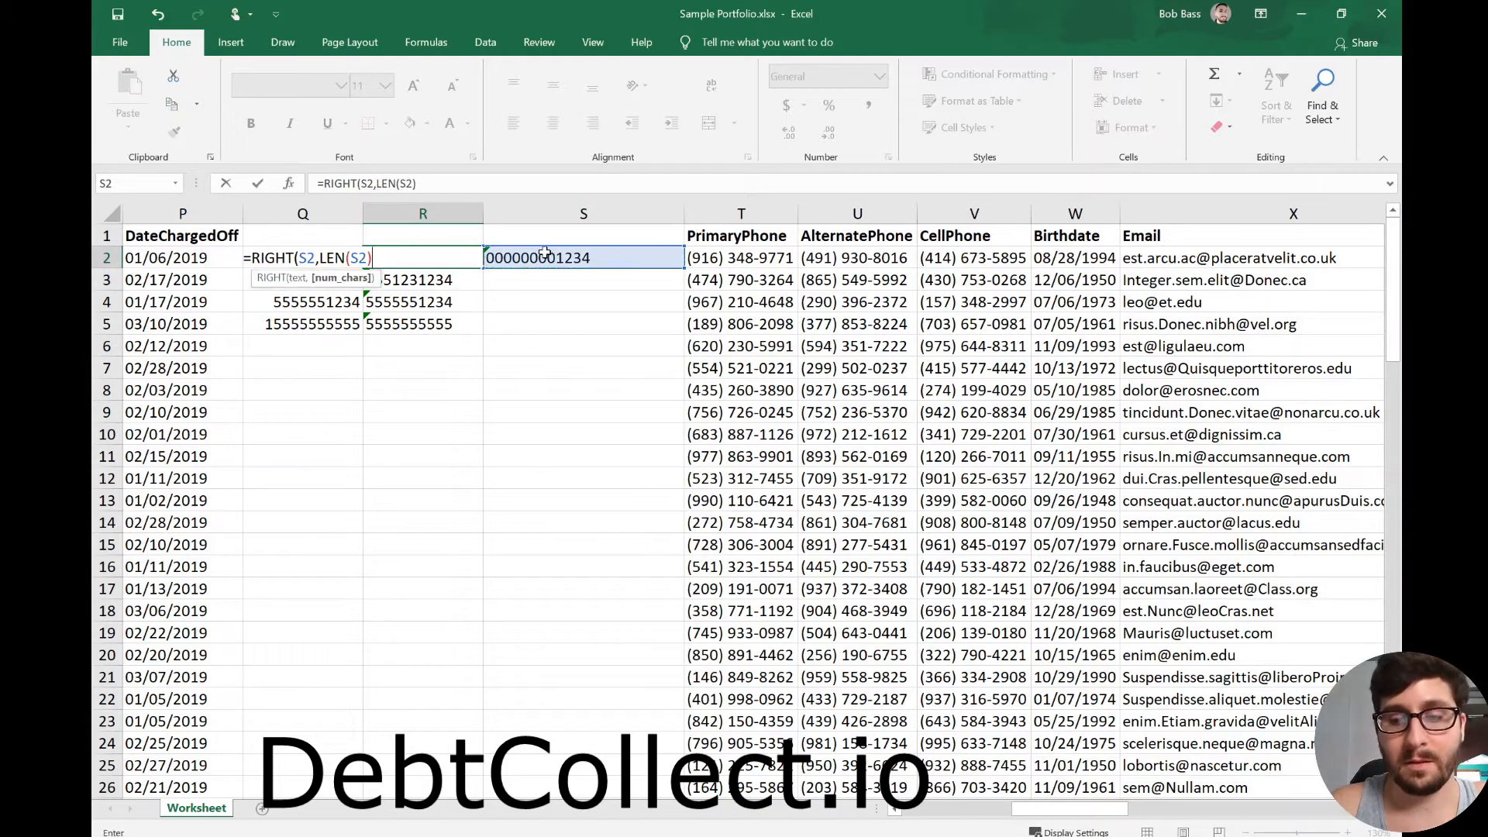
type("-1))")
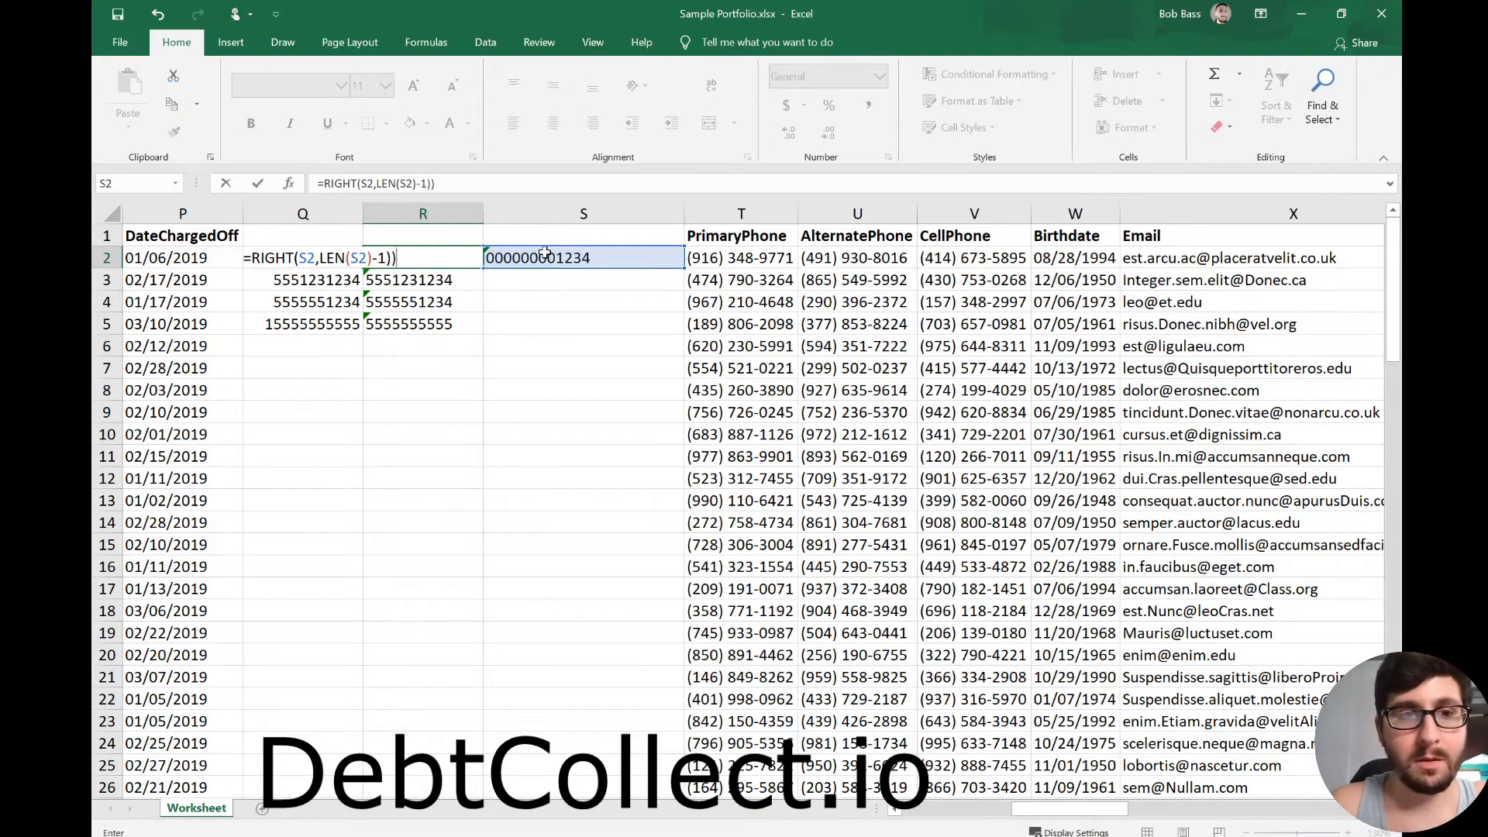
key("Return")
key("Return")
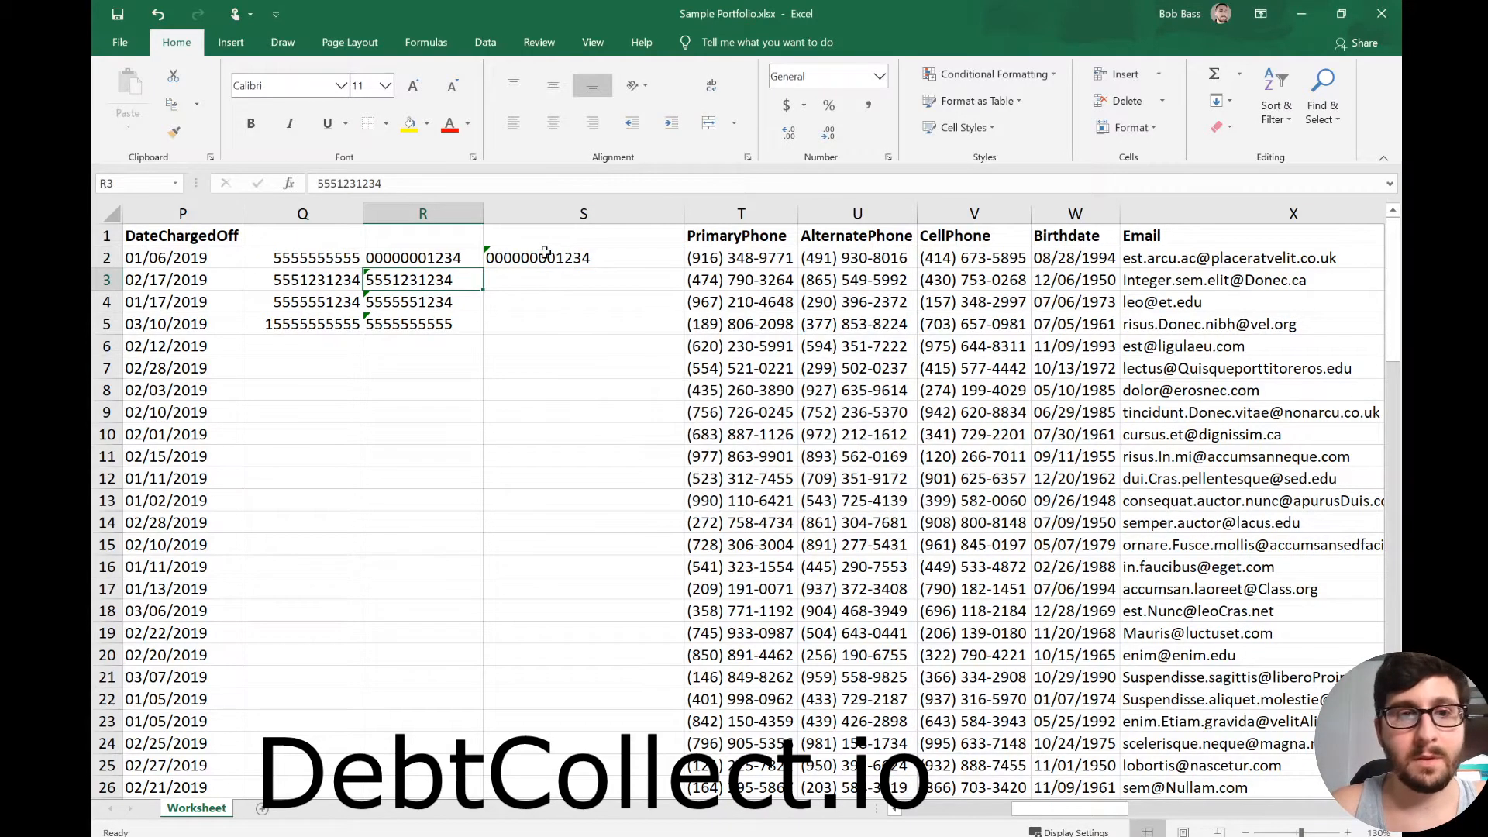
- Compare the formula in R2 with the stored text in S2, checking how its leading apostrophe is handled
left_click(489, 338)
left_click(420, 252)
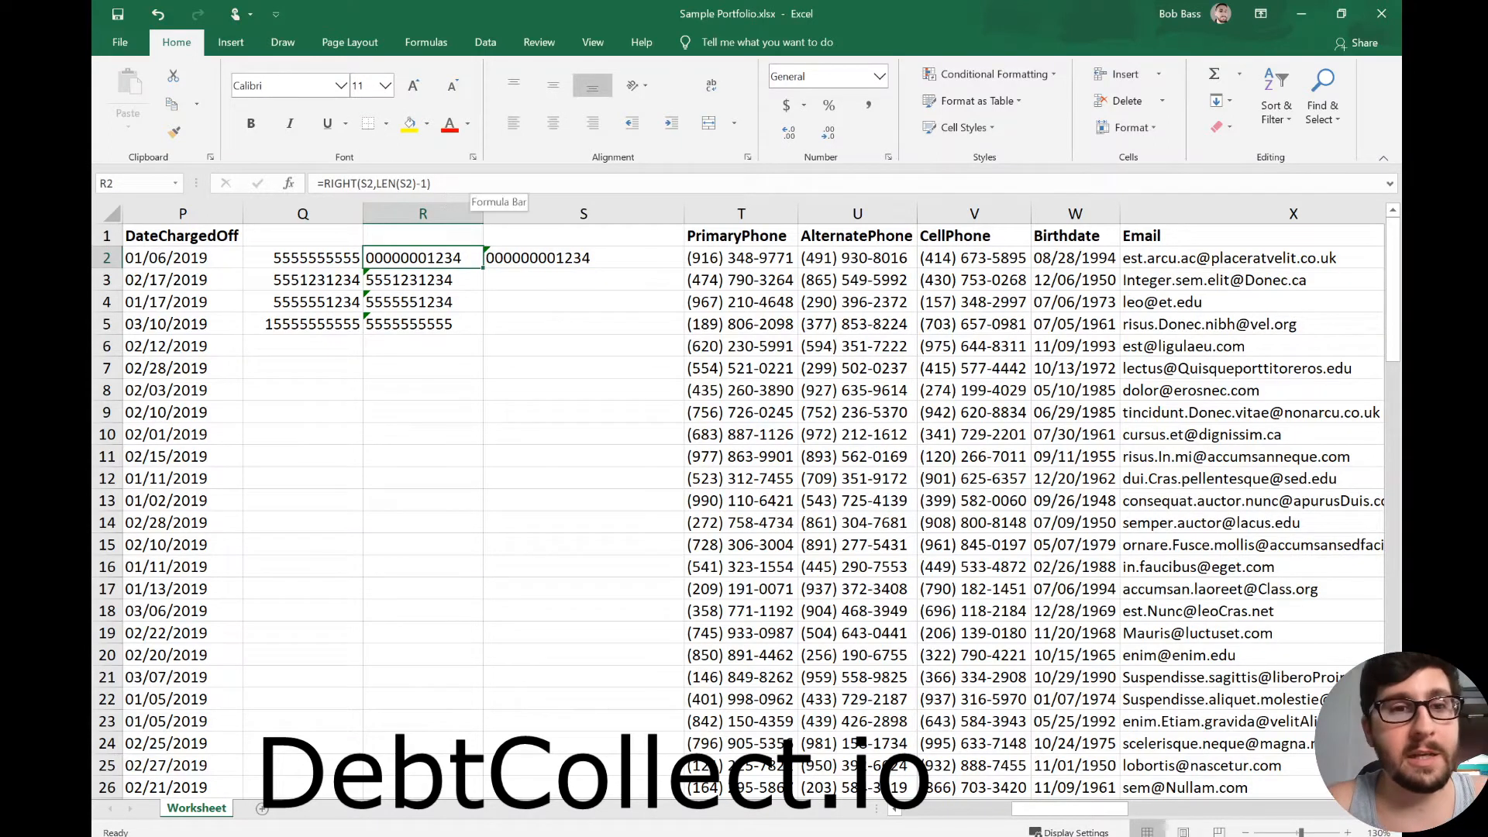
left_click(462, 455)
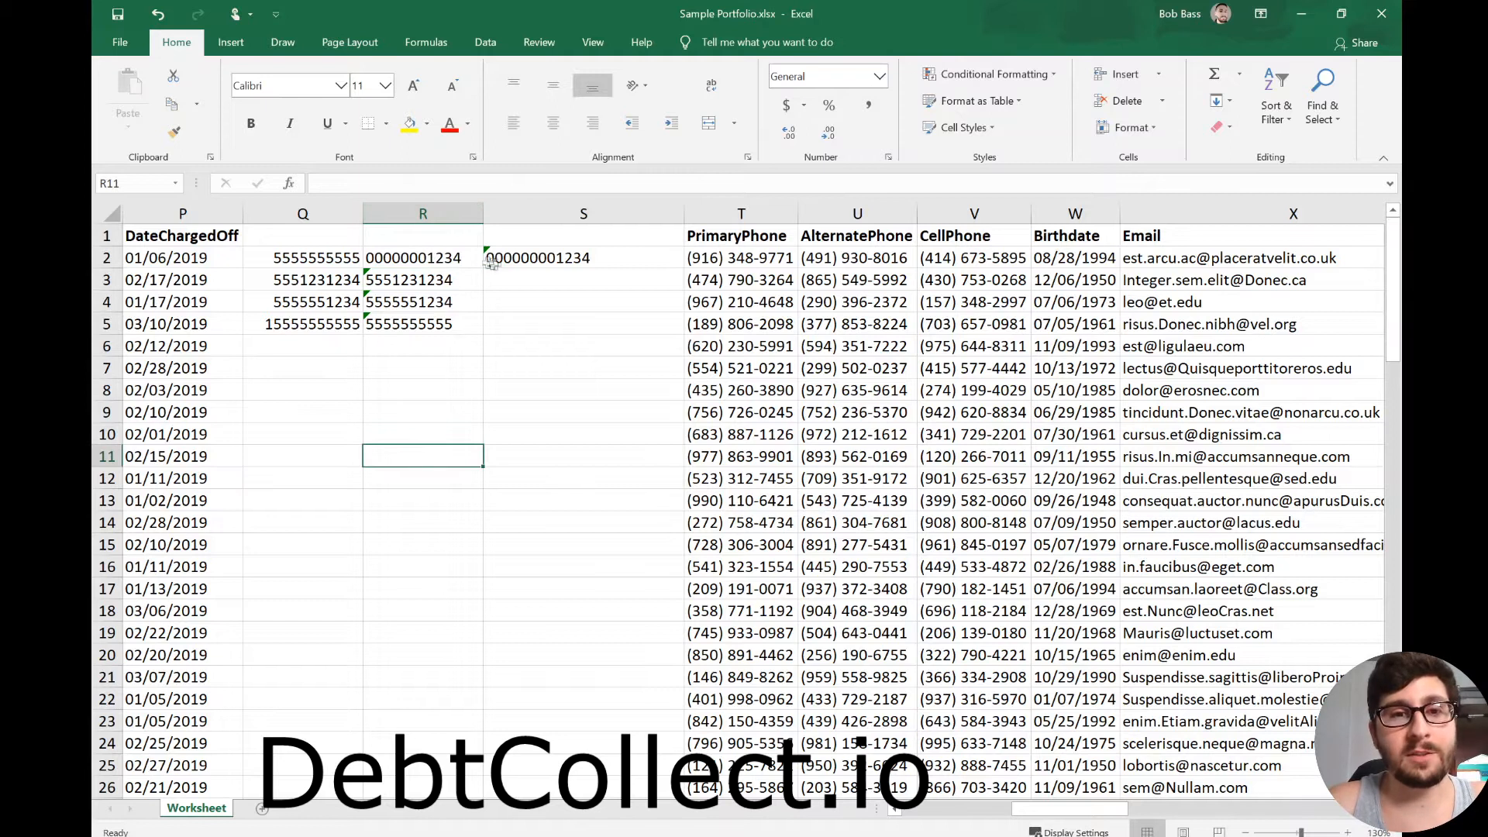
left_click(556, 258)
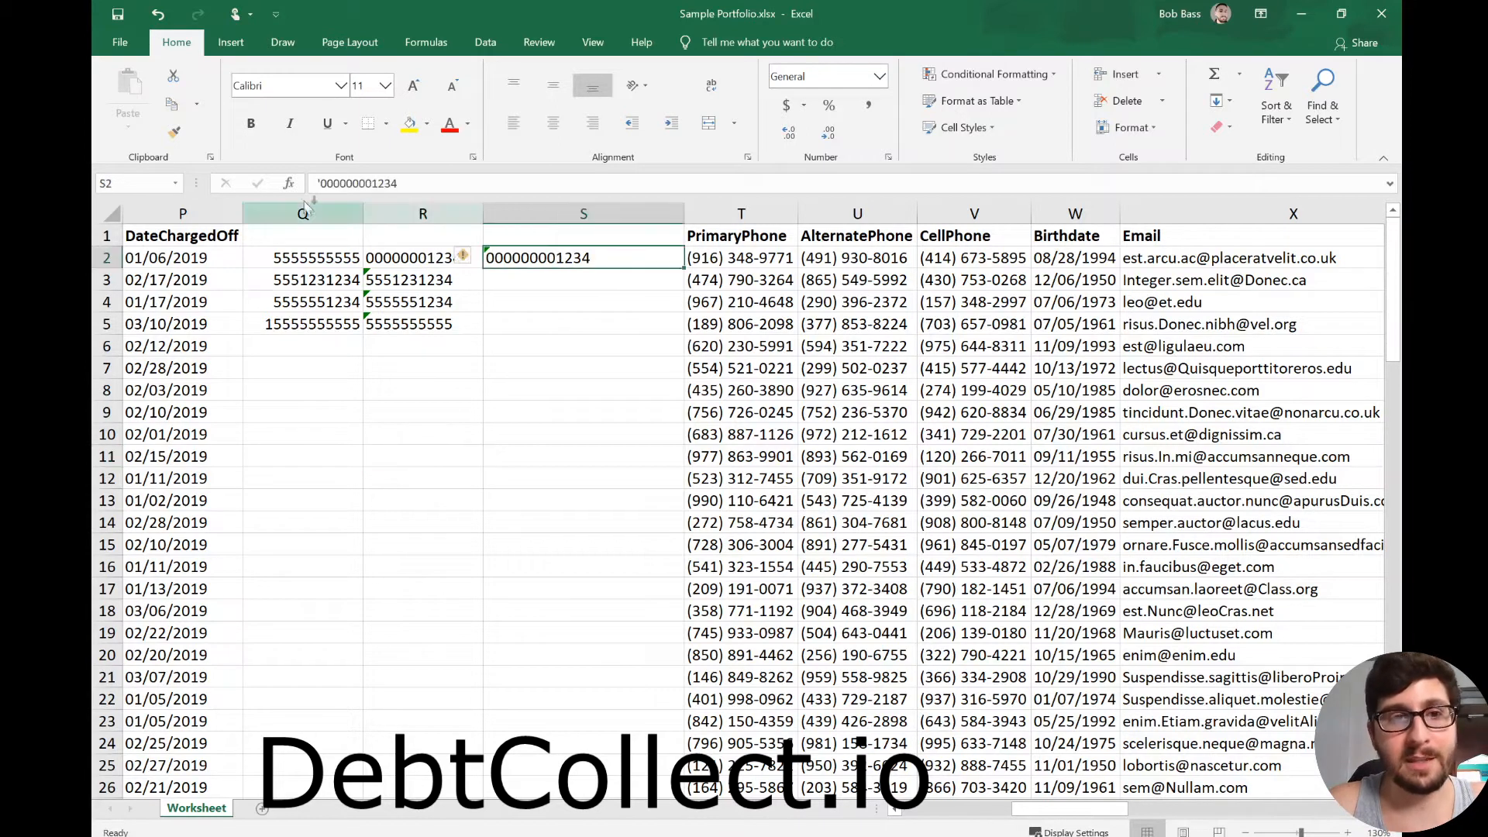
left_click_drag(322, 184, 314, 184)
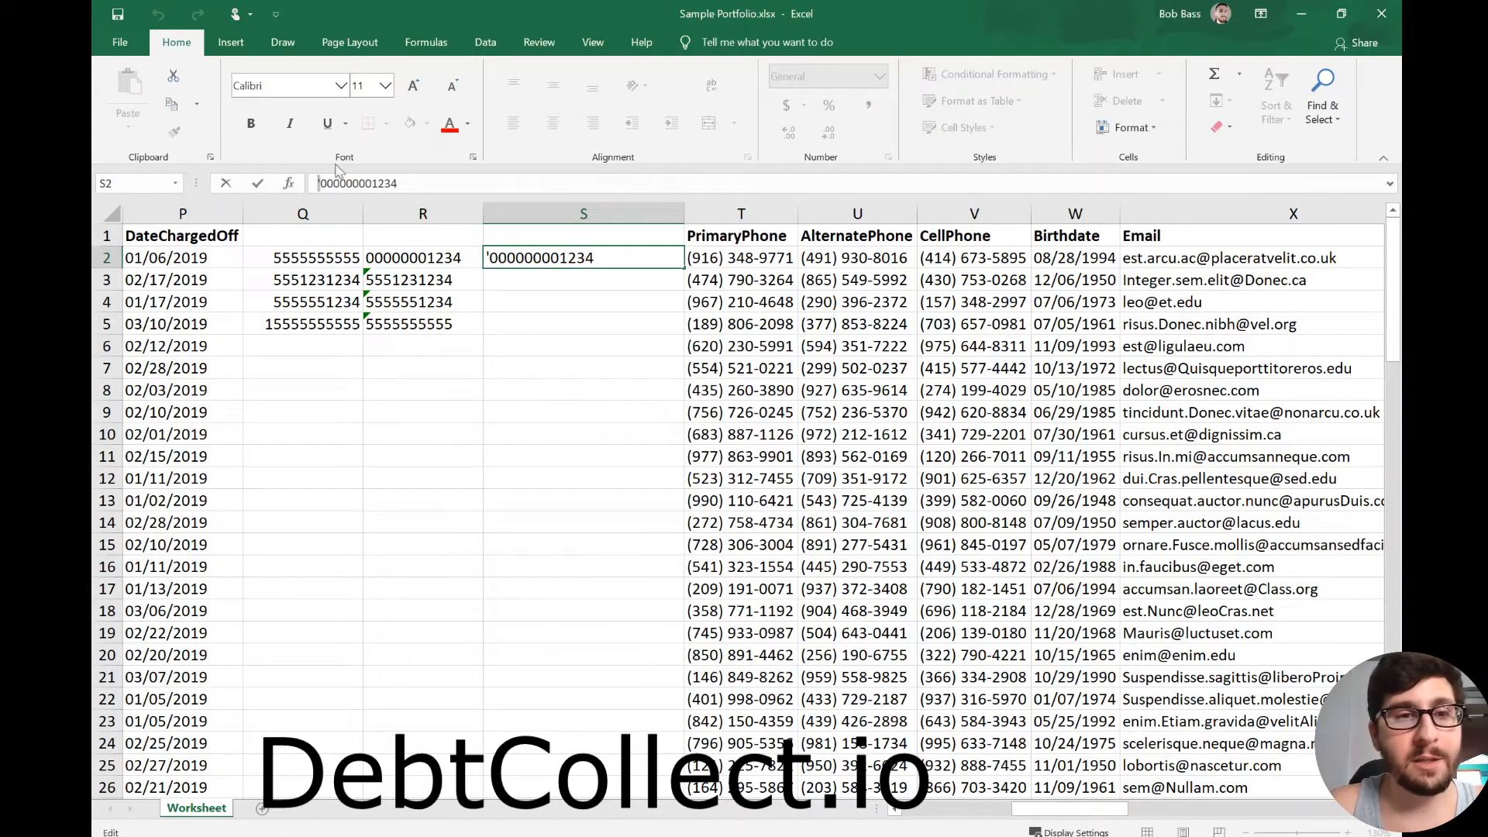
left_click(554, 407)
left_click(408, 264)
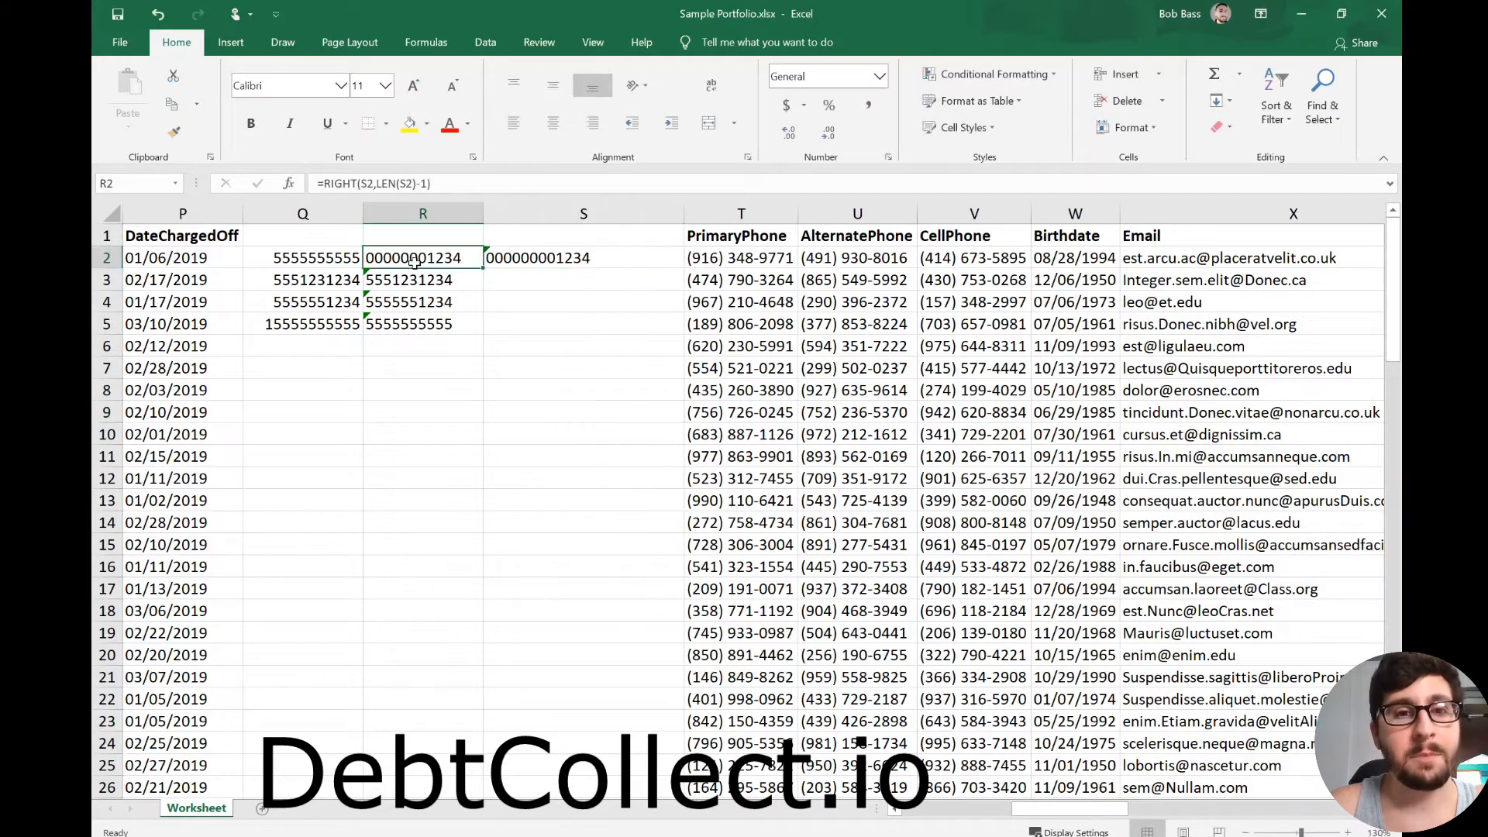
left_click(485, 439)
left_click(426, 260)
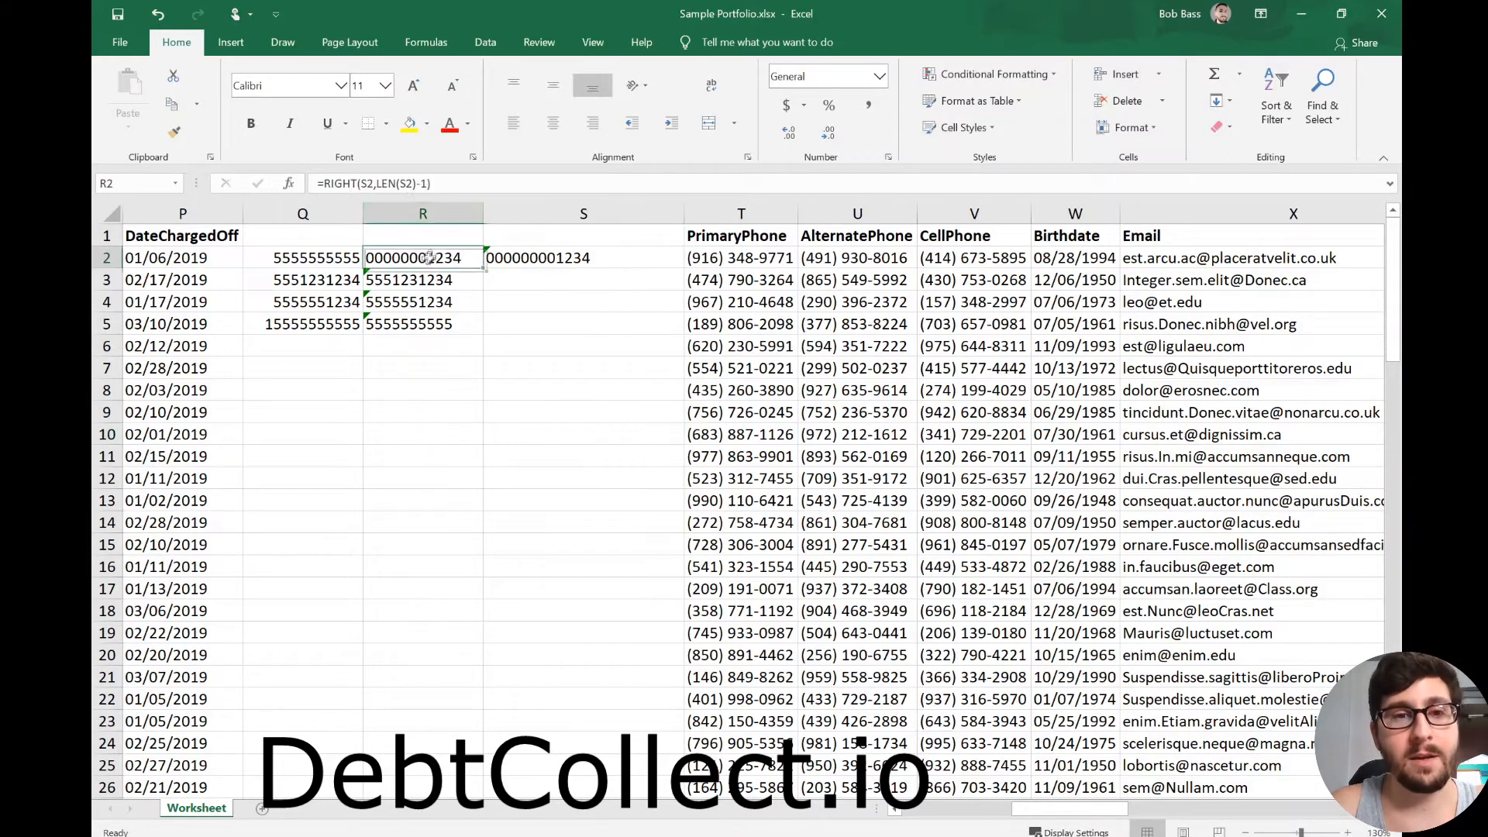
- Turn the RIGHT/LEN formula in column R into plain values by pasting the copied column's values over itself, and check R2 against S2
left_click(411, 213)
key("ctrl+c")
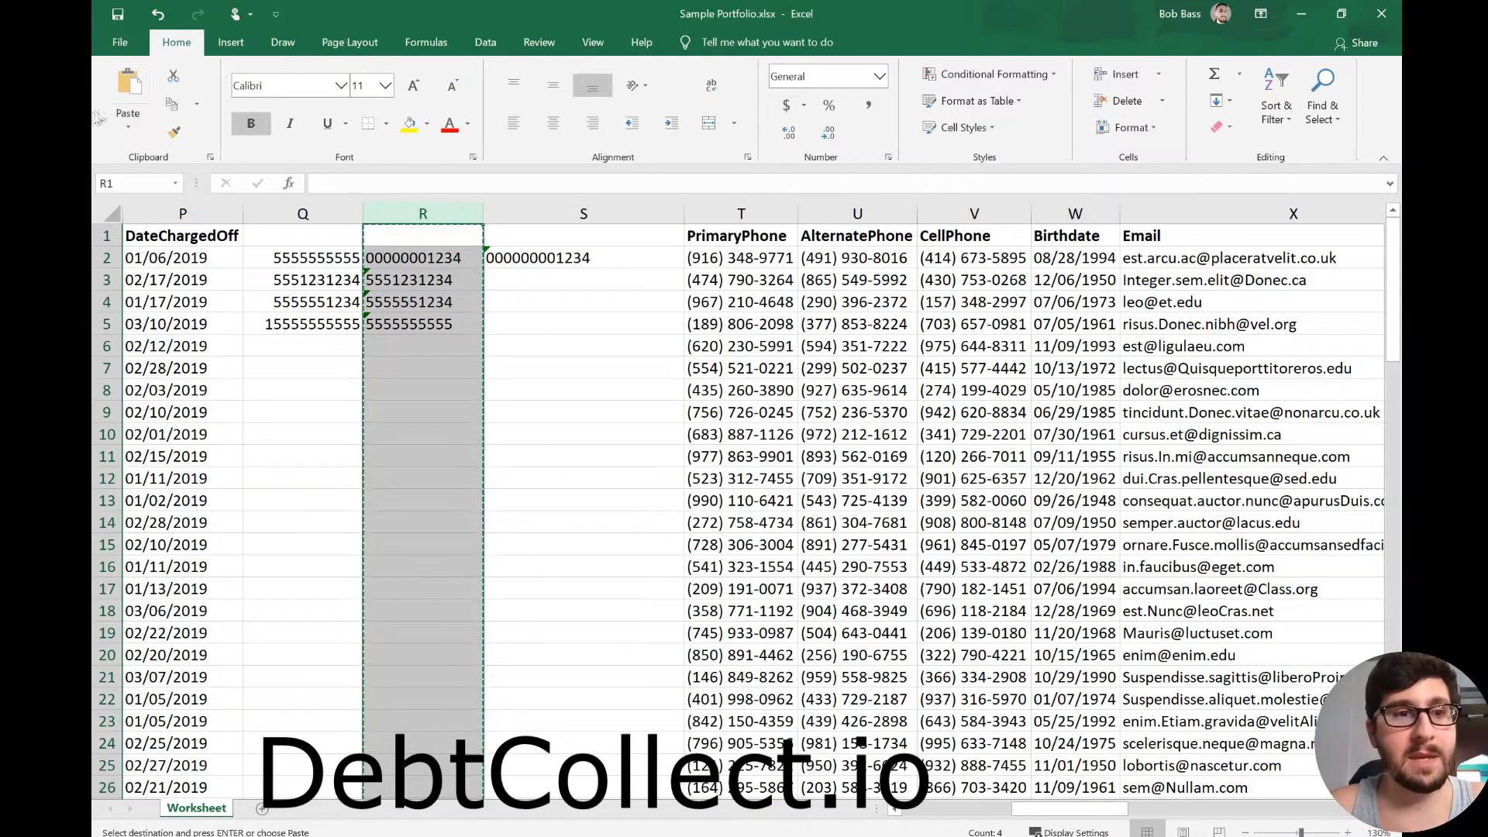
left_click(128, 121)
left_click(117, 254)
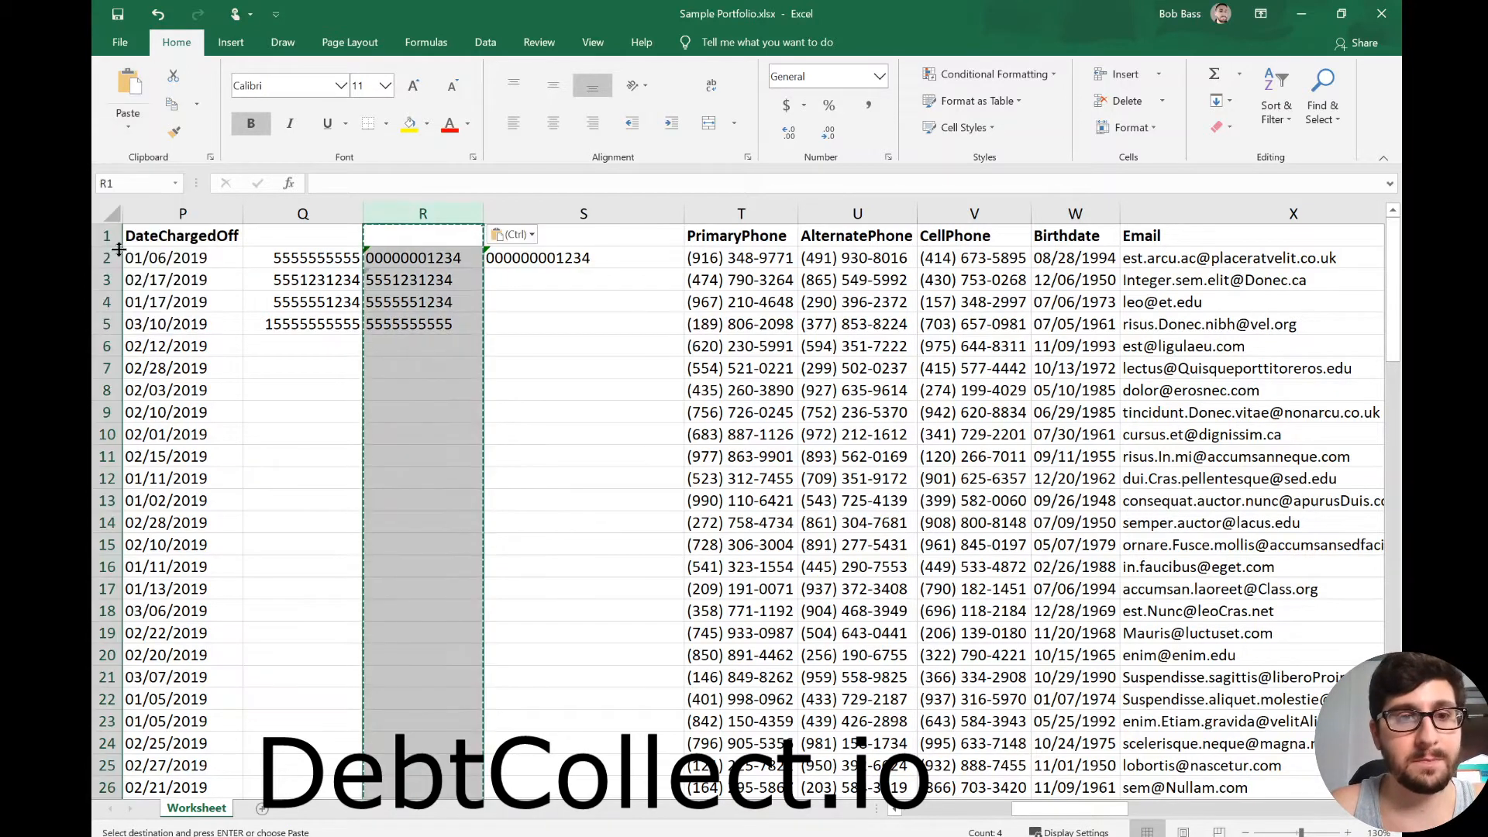
left_click(543, 437)
left_click(444, 260)
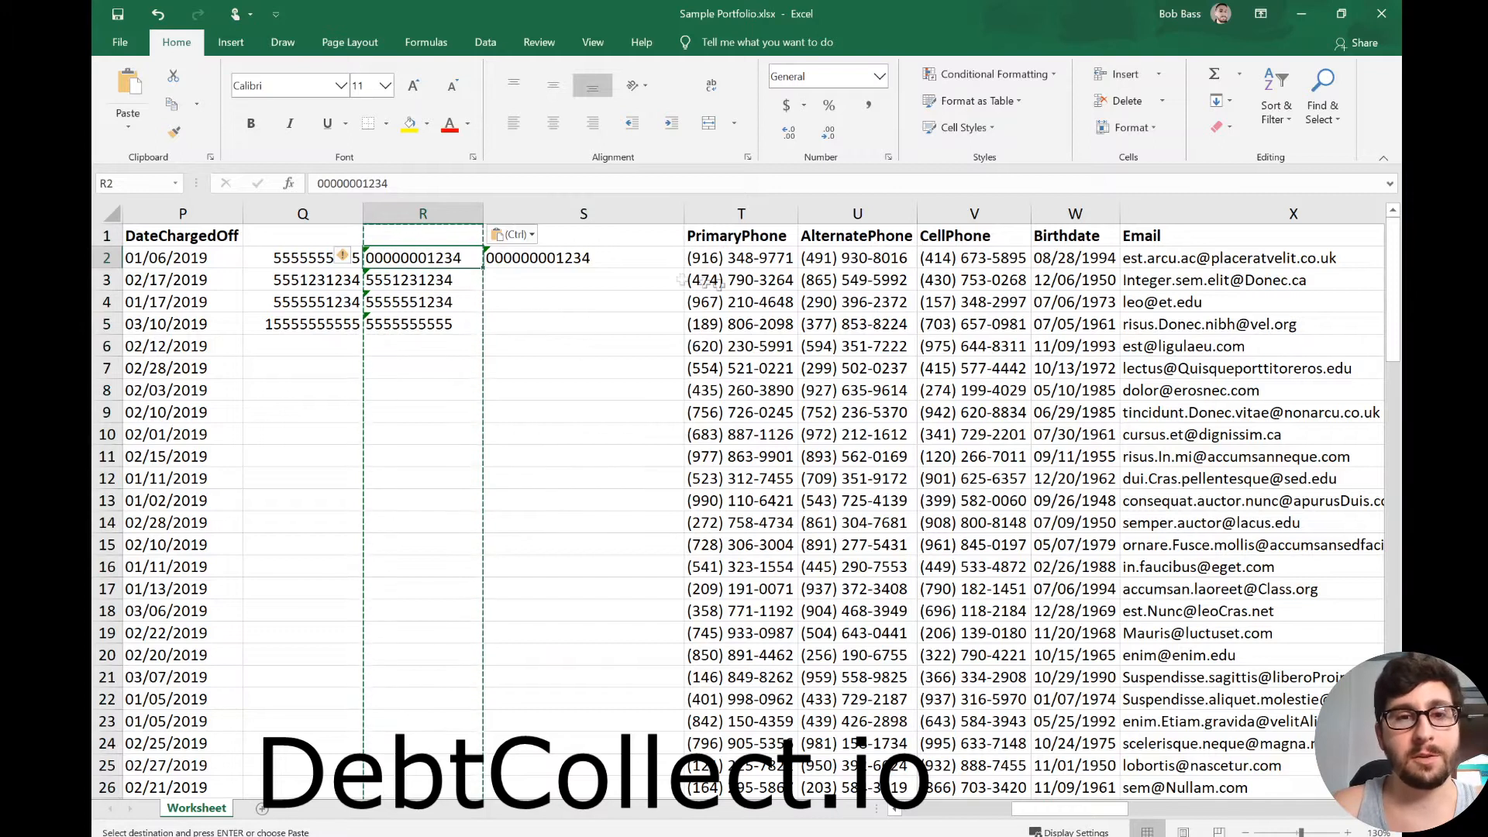
left_click(543, 258)
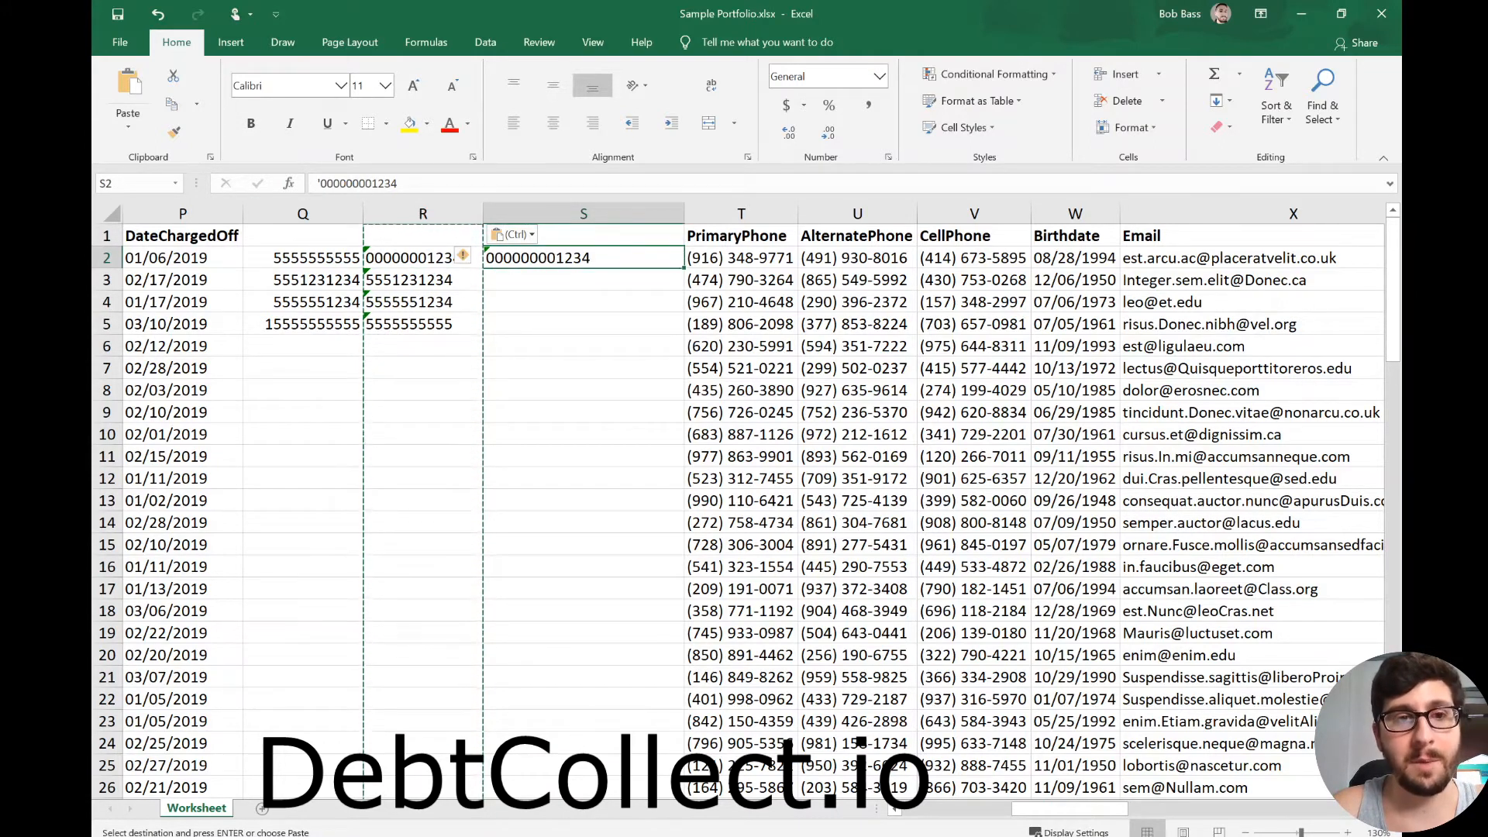
left_click(382, 254)
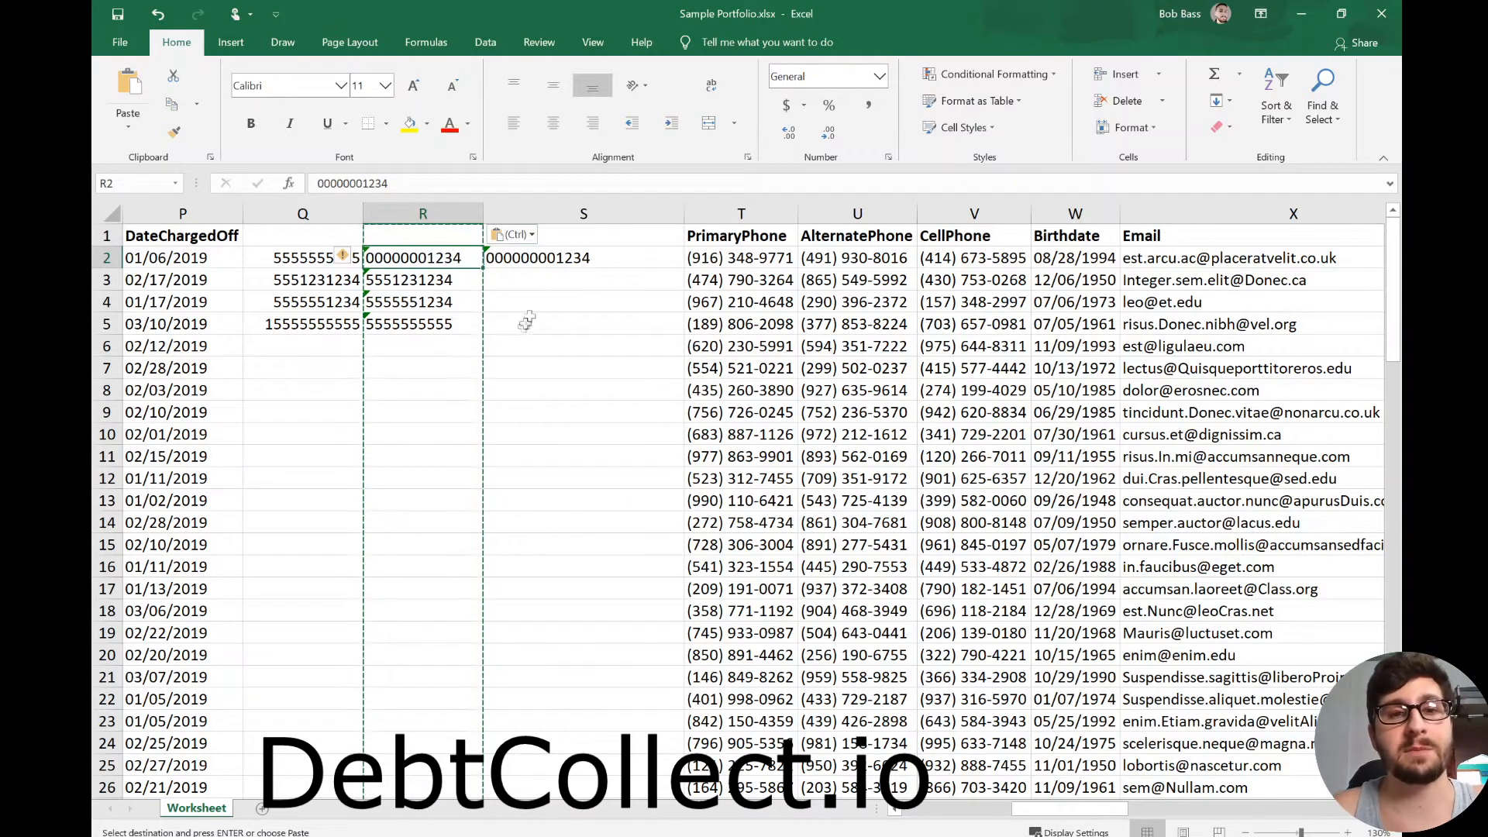
left_click(563, 278)
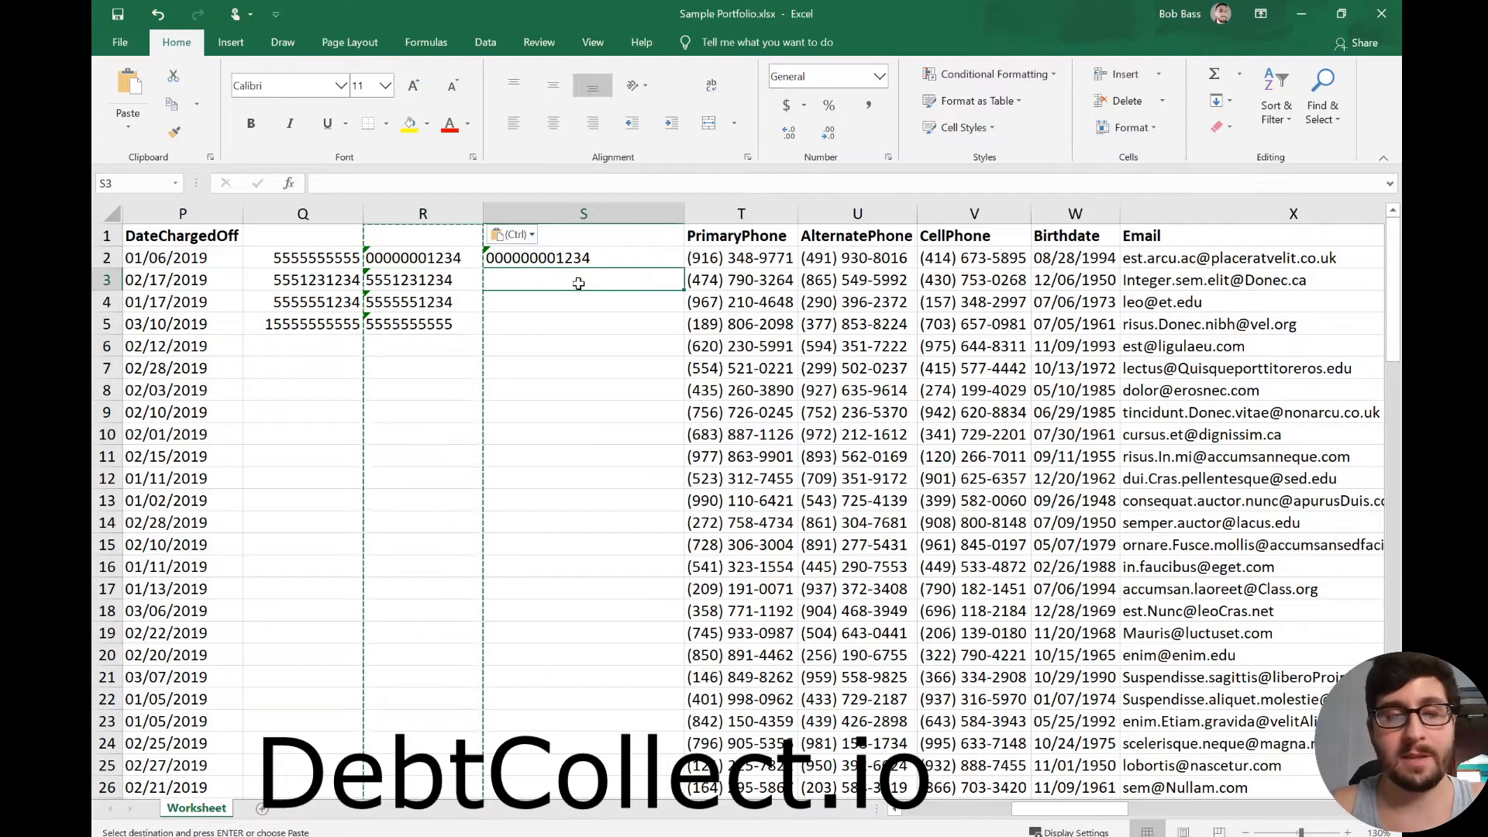
type("000000001234")
key("Return")
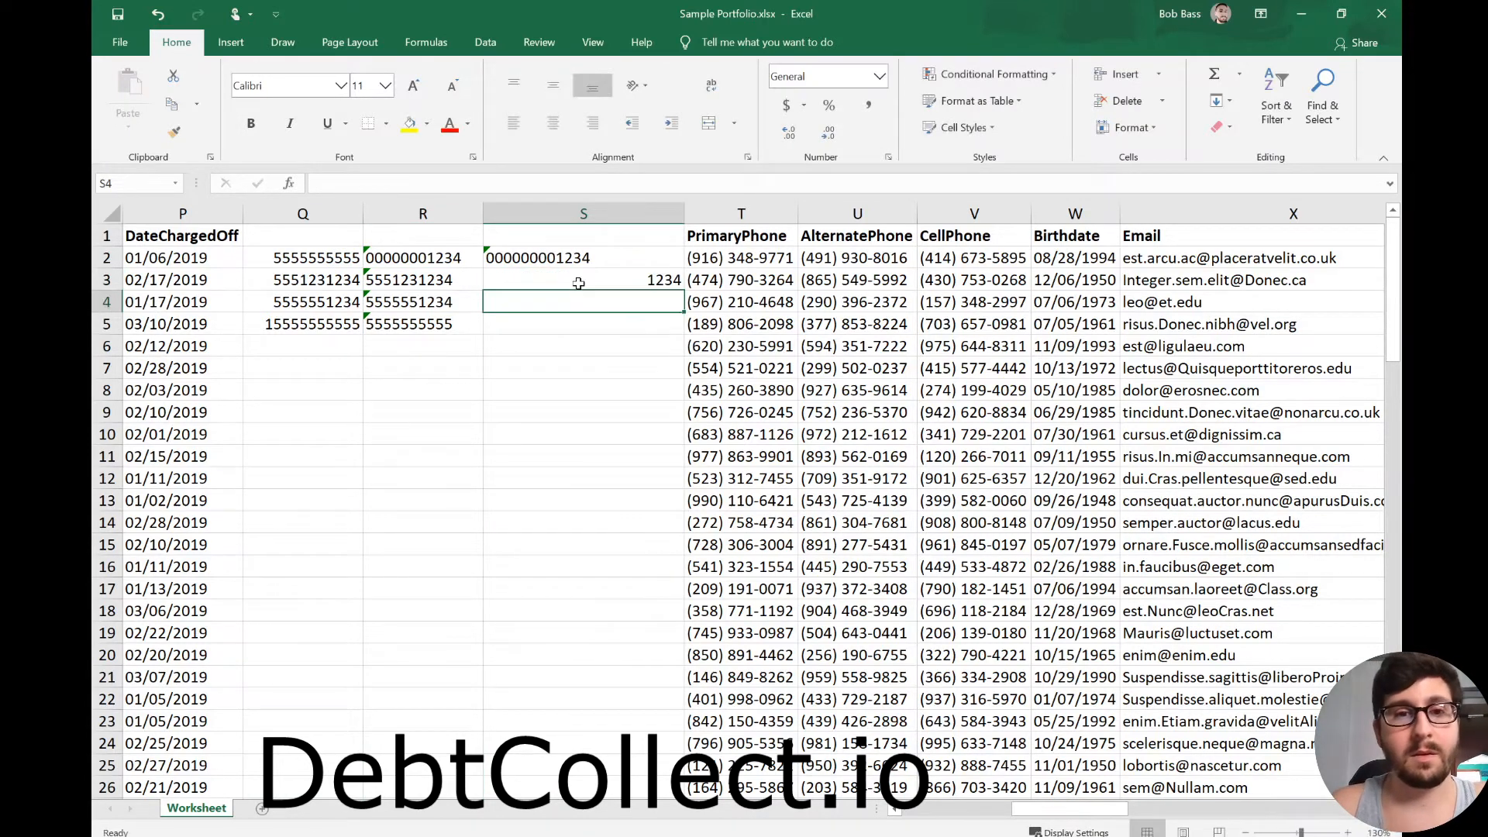
- Change the number format of cell S3 from General to Text
left_click(626, 276)
right_click(657, 293)
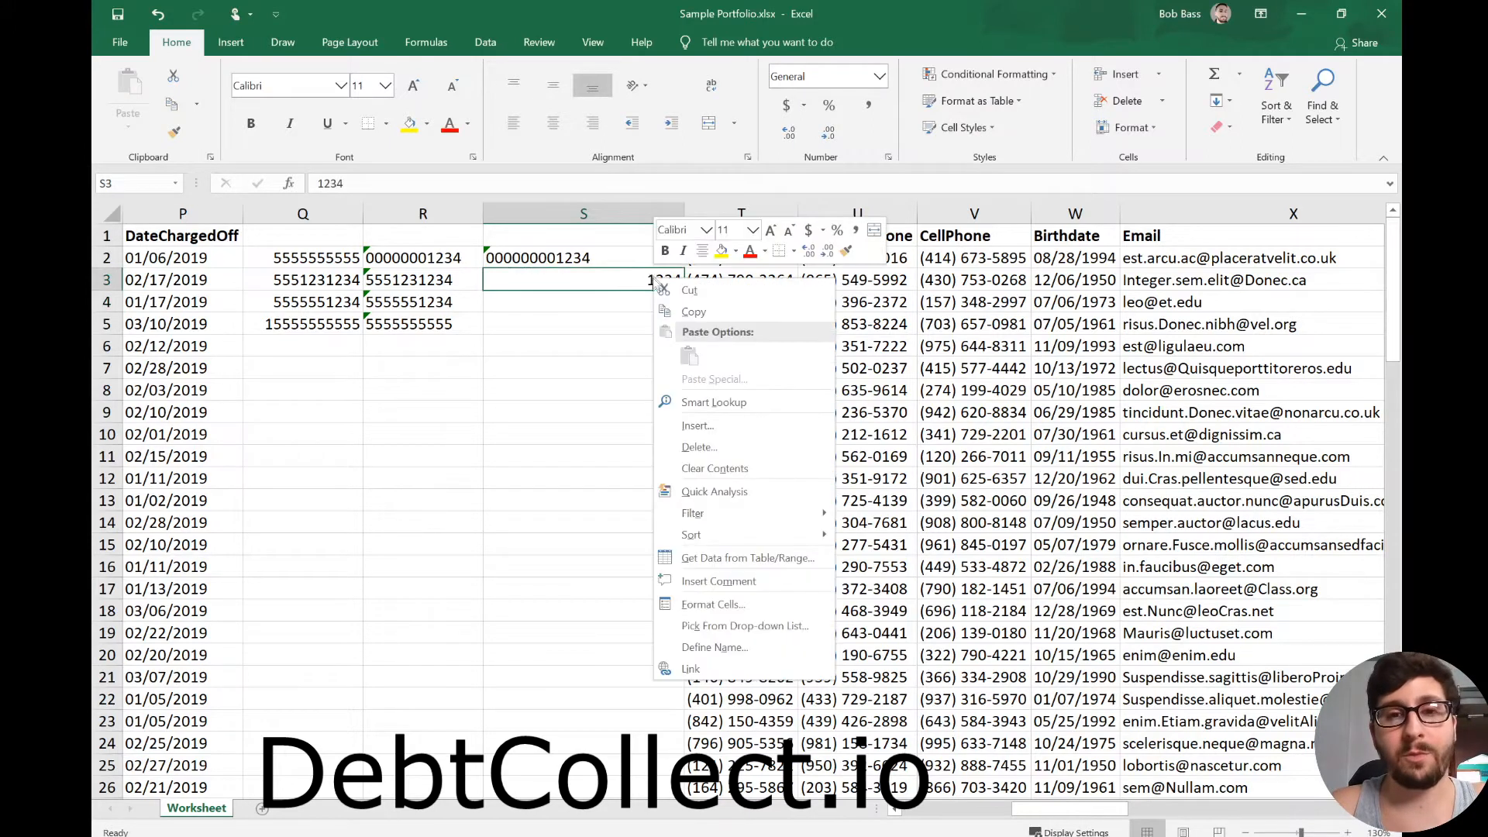
left_click(634, 280)
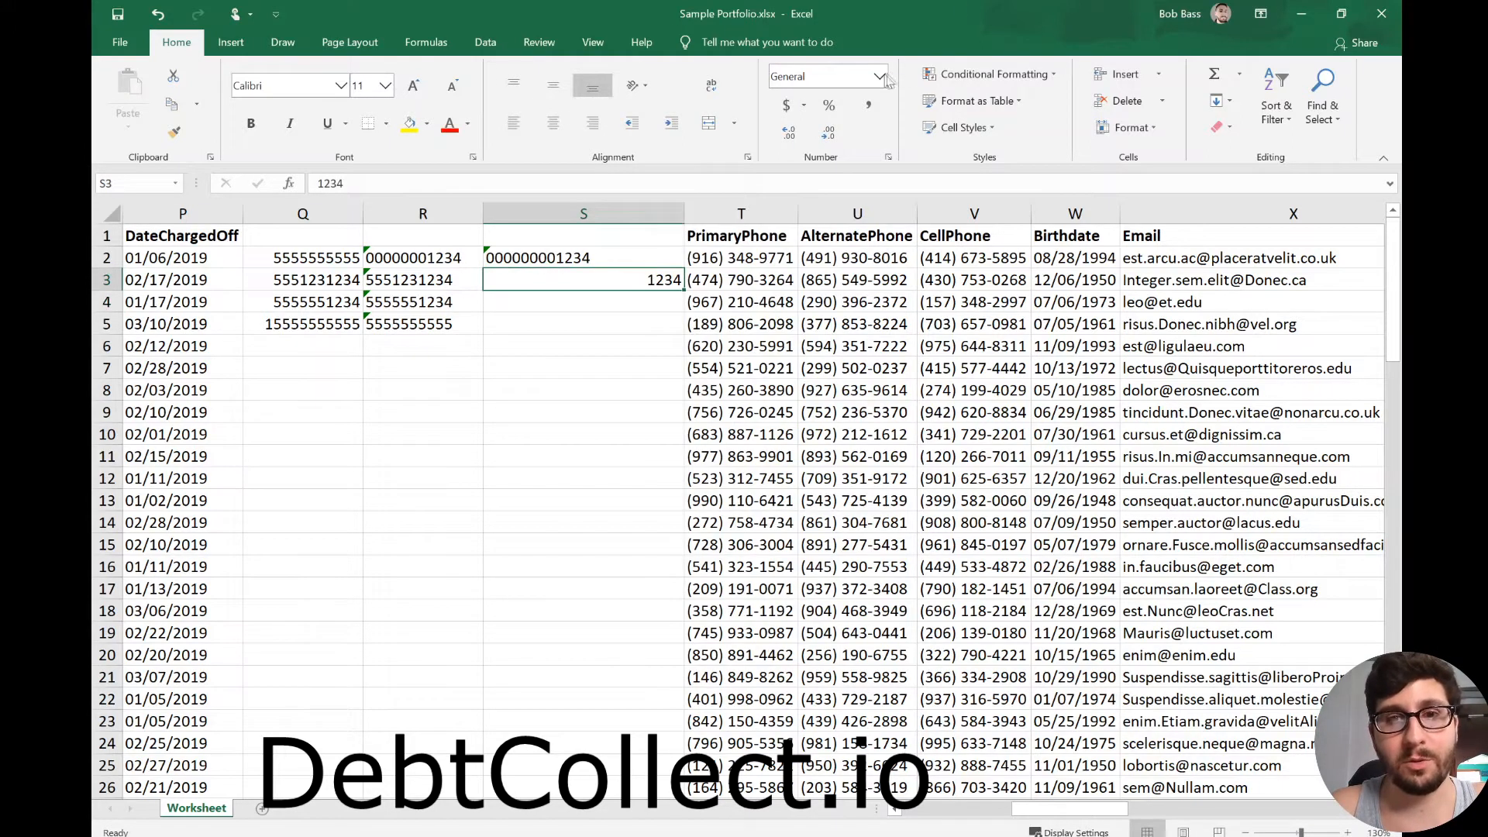
left_click(882, 77)
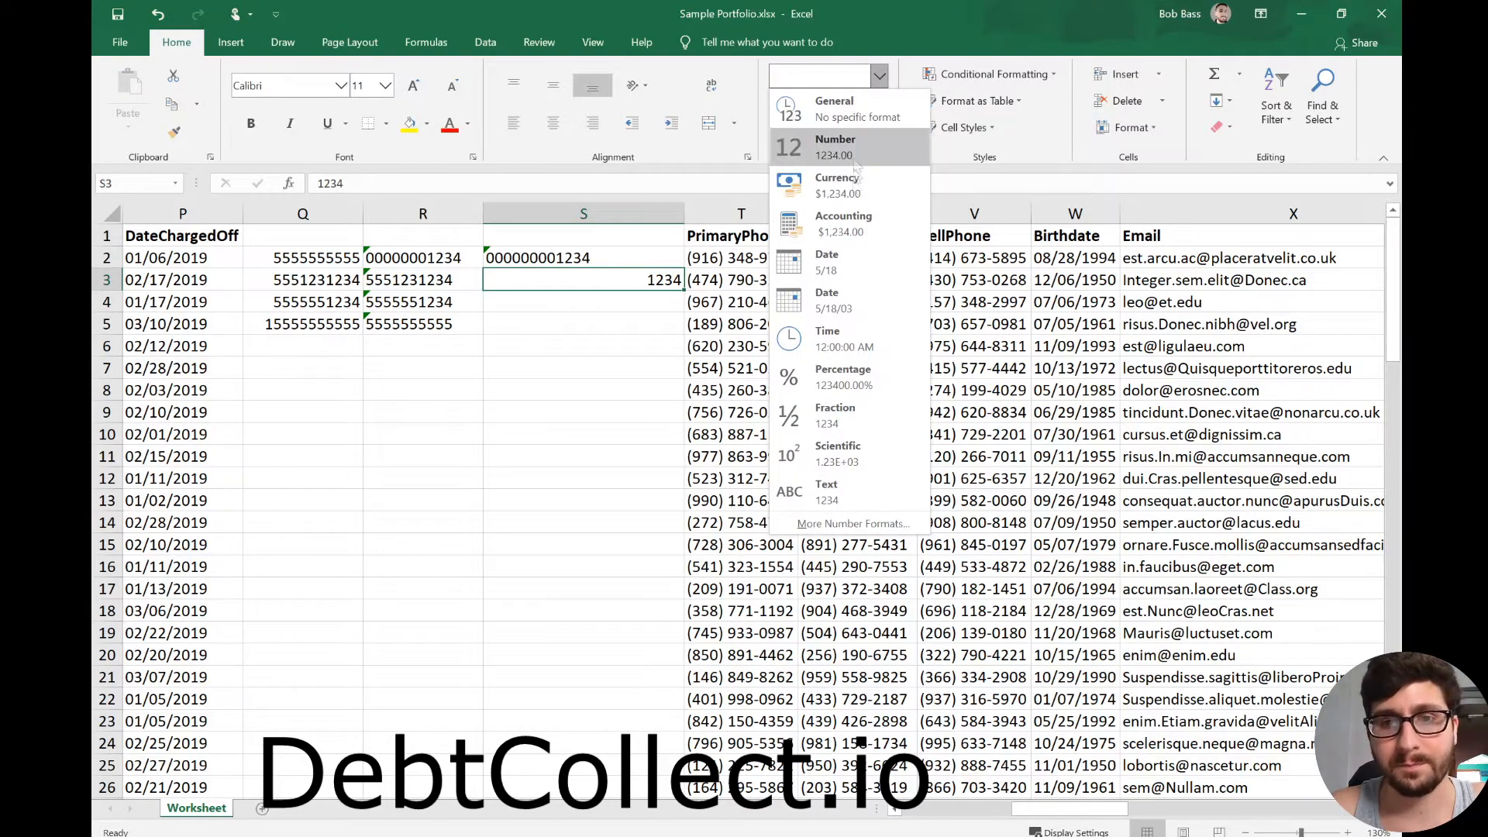
left_click(845, 496)
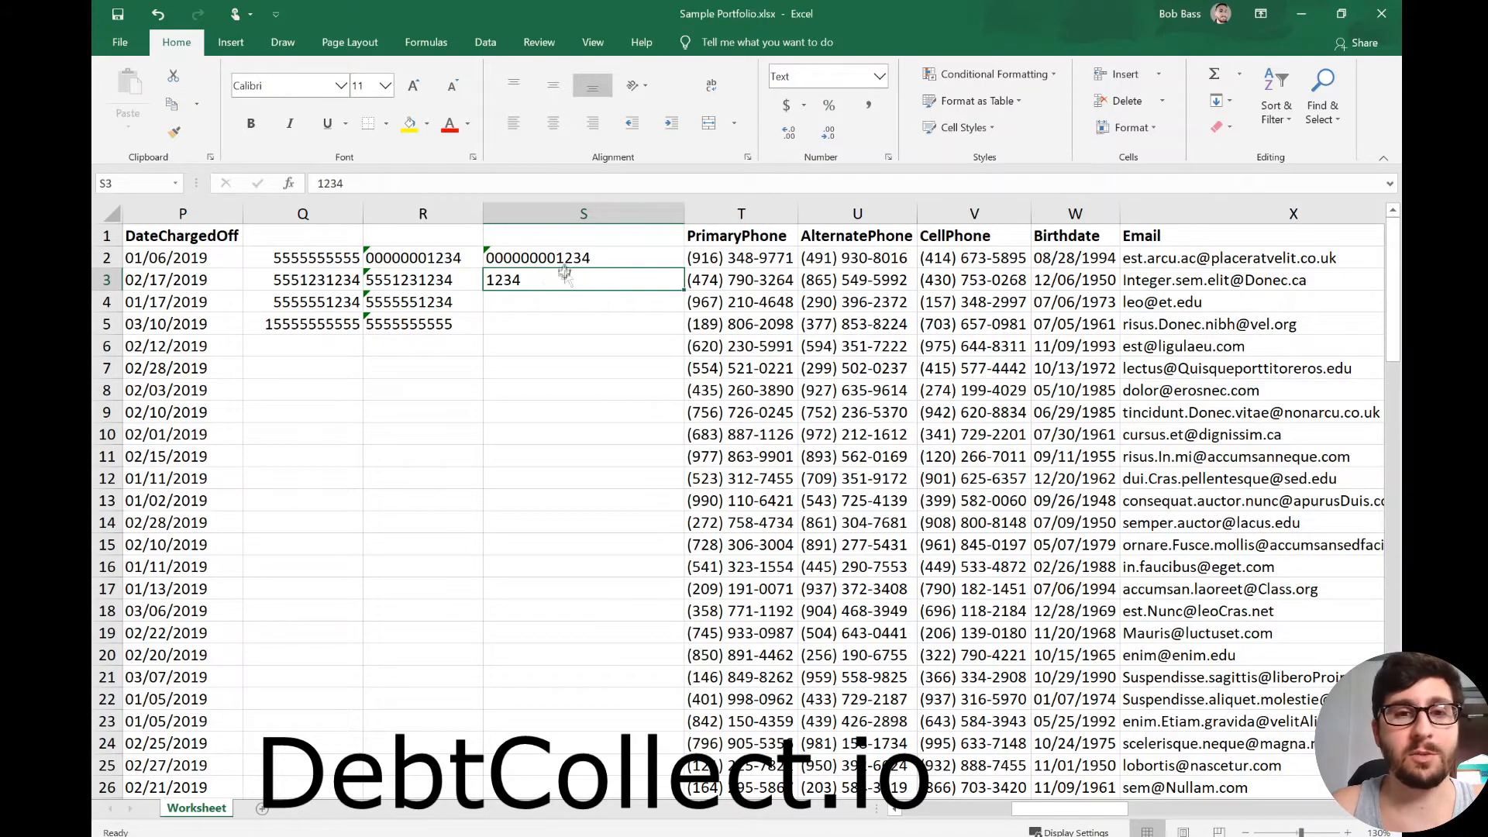
left_click(318, 183)
type("00000000")
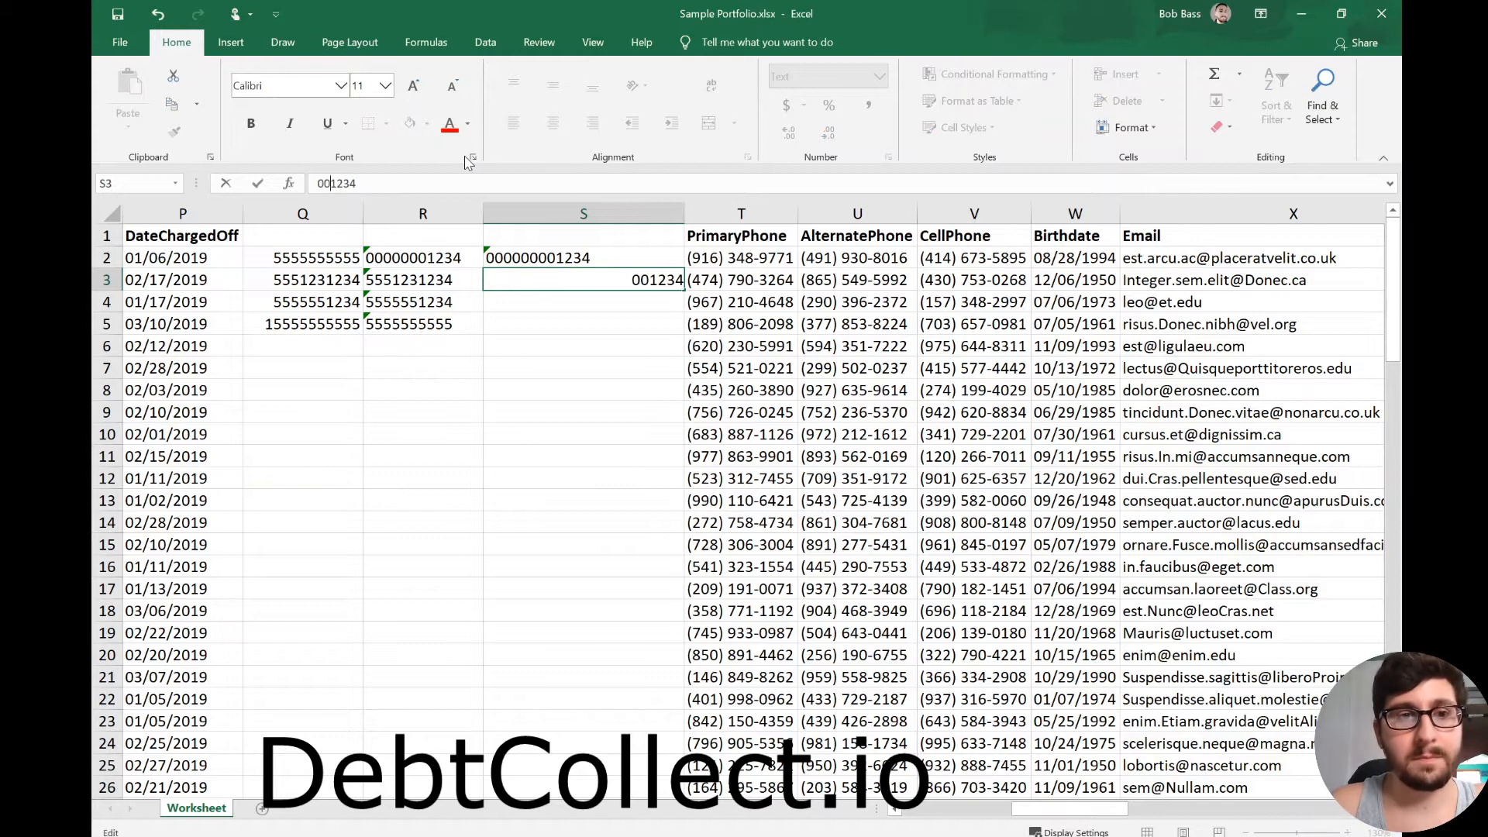
key("Return")
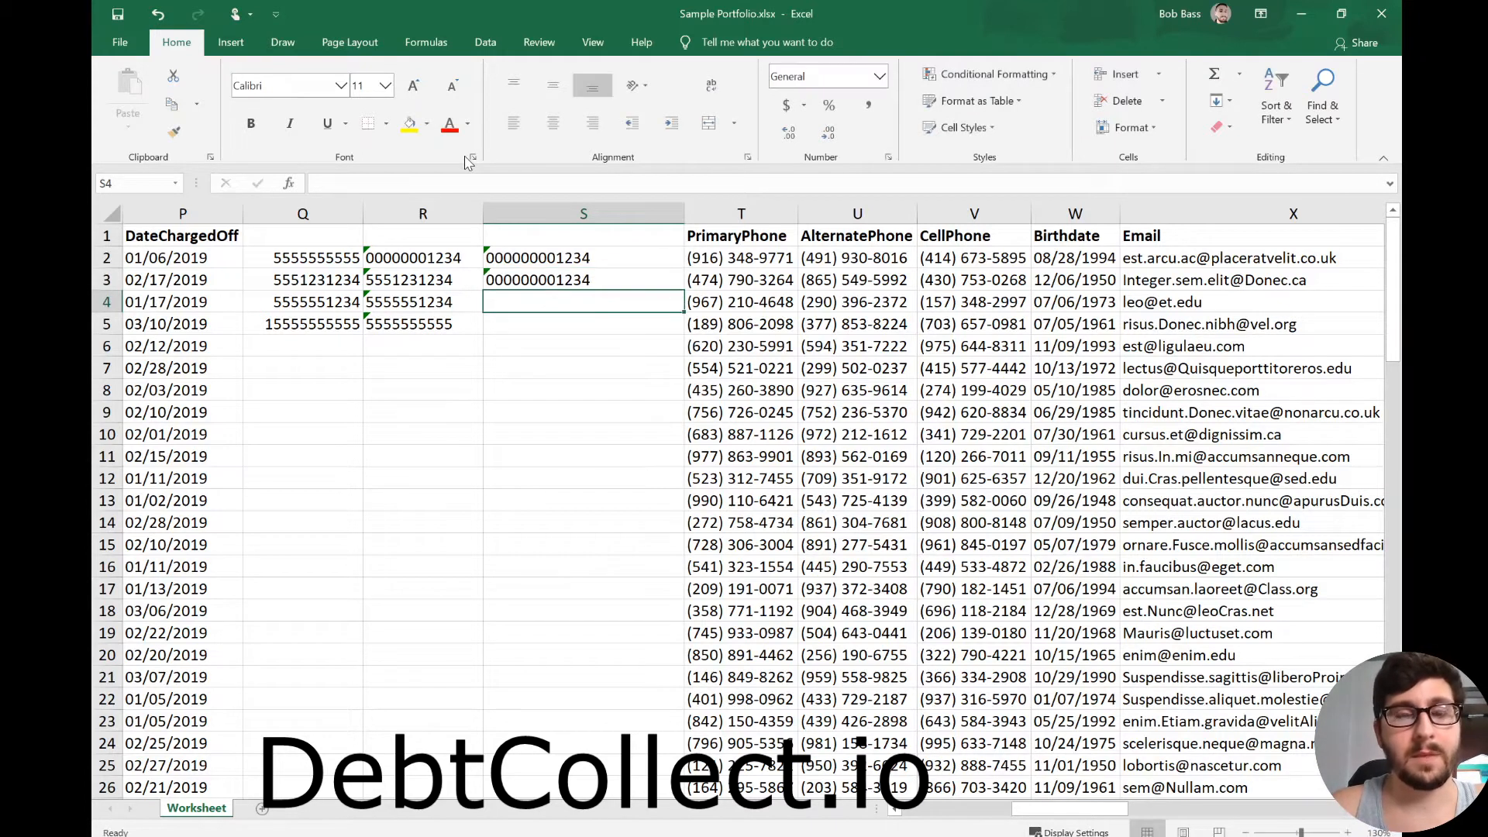
left_click(556, 279)
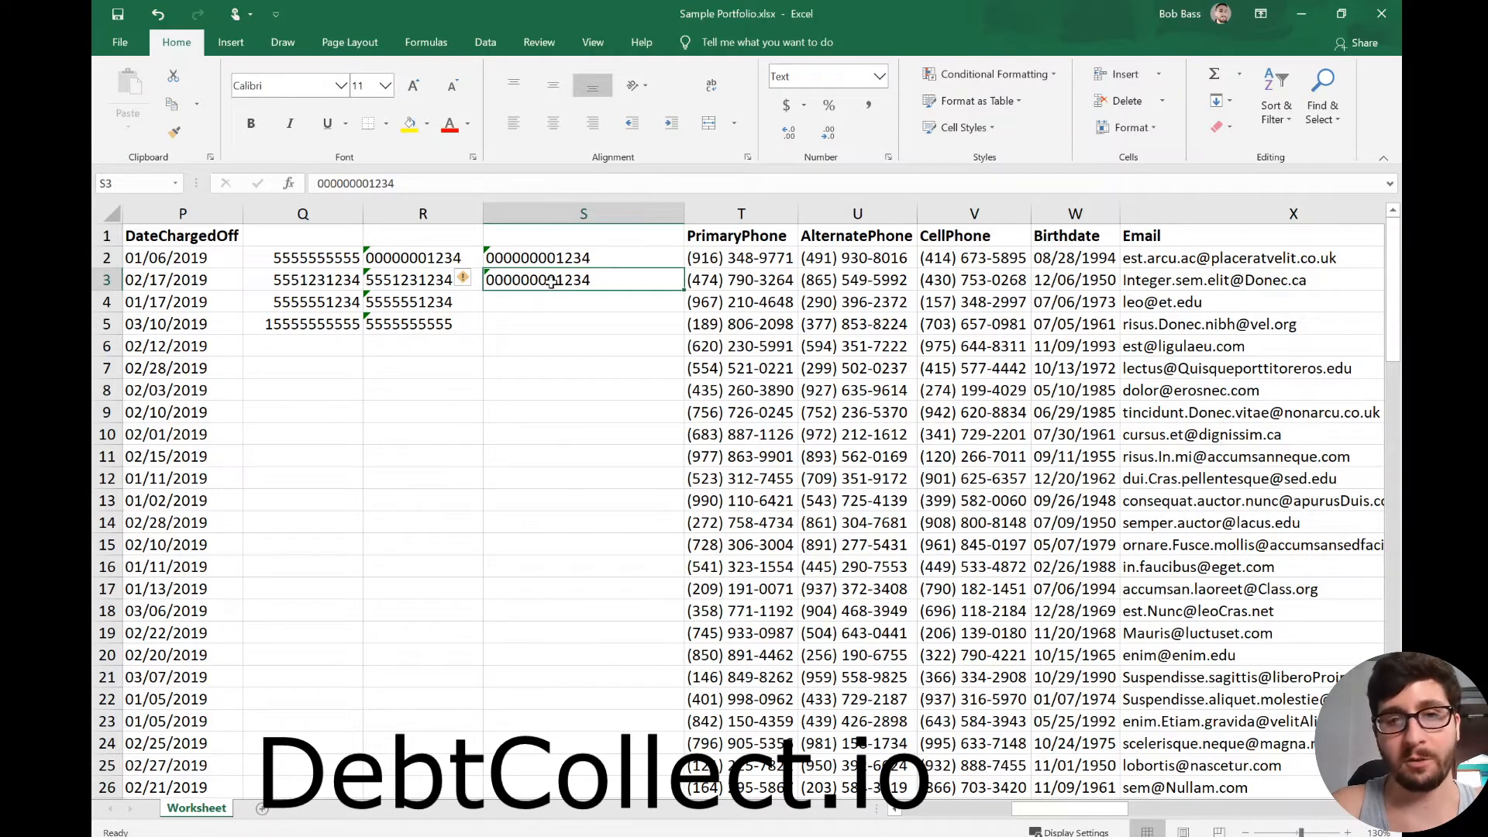
left_click(426, 254)
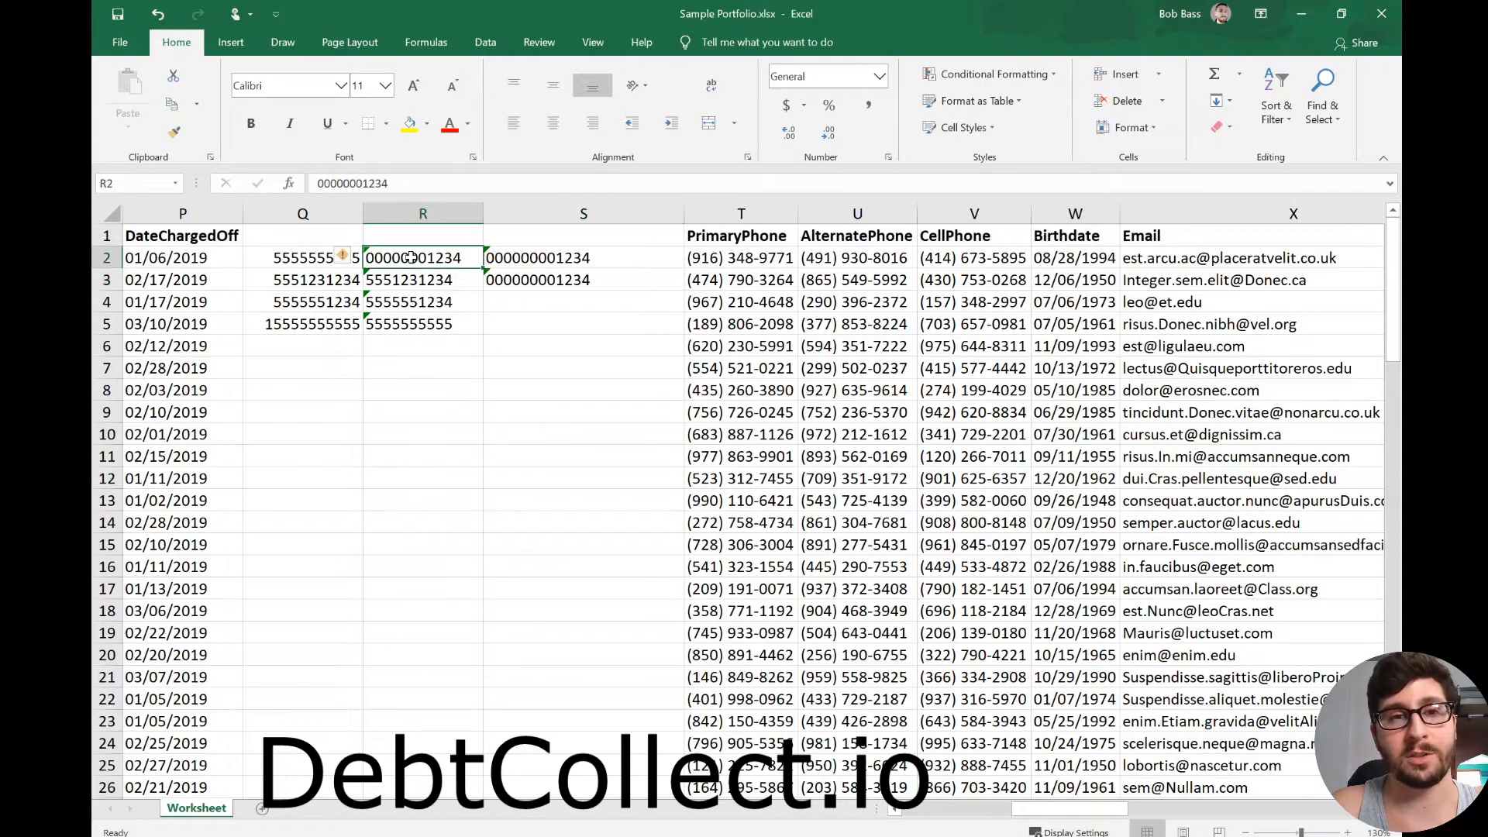
- Undo the S3 edits, its Text formatting and the values paste over column R, back to the copied formula column
key("ctrl+z")
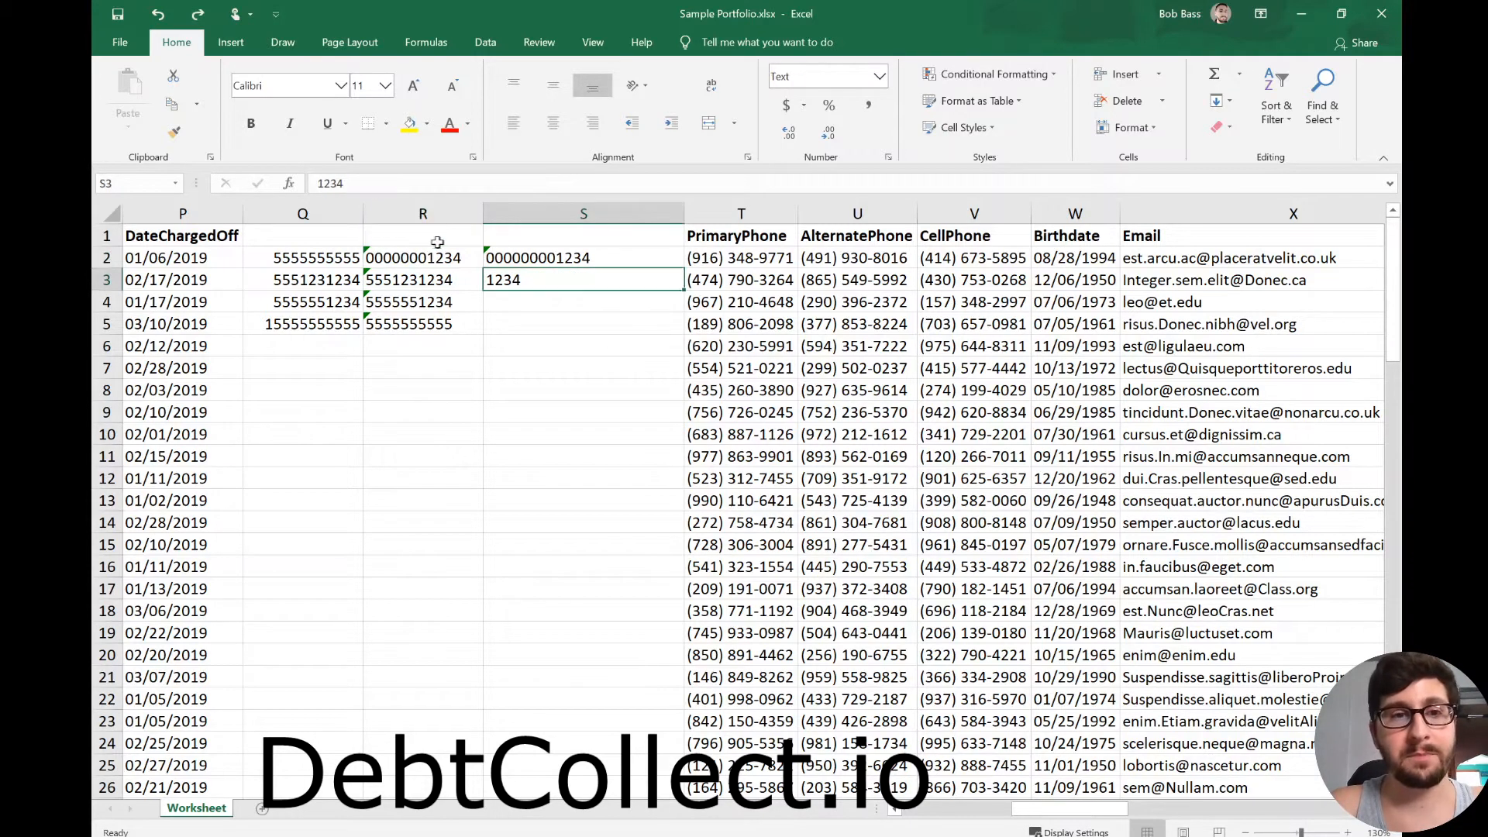
left_click(427, 257)
key("ctrl+z")
key("ctrl+z")
key("ctrl+z")
key("ctrl+z")
key("ctrl+z")
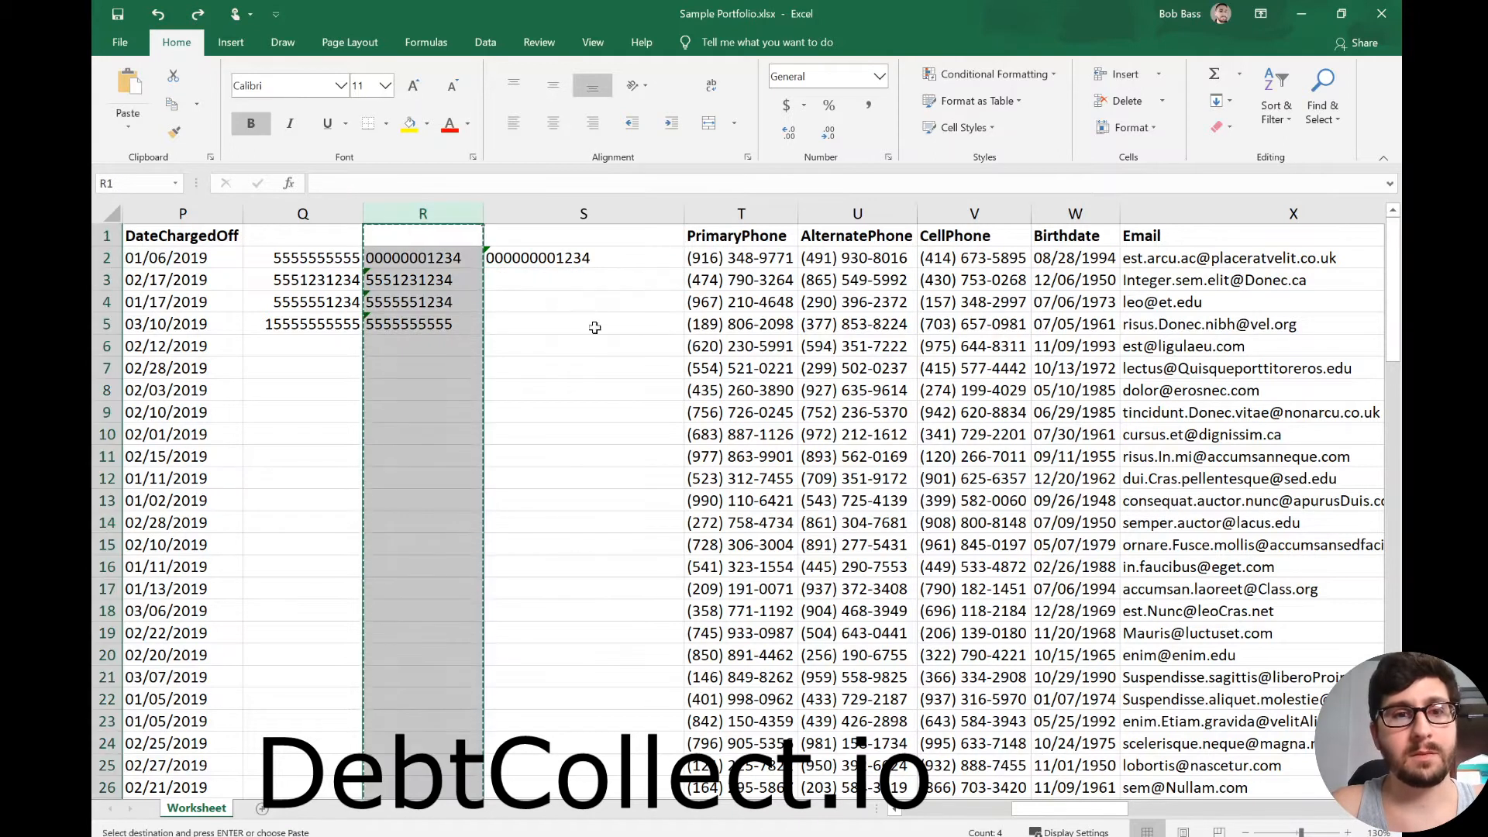
left_click(417, 258)
left_click_drag(516, 184, 241, 183)
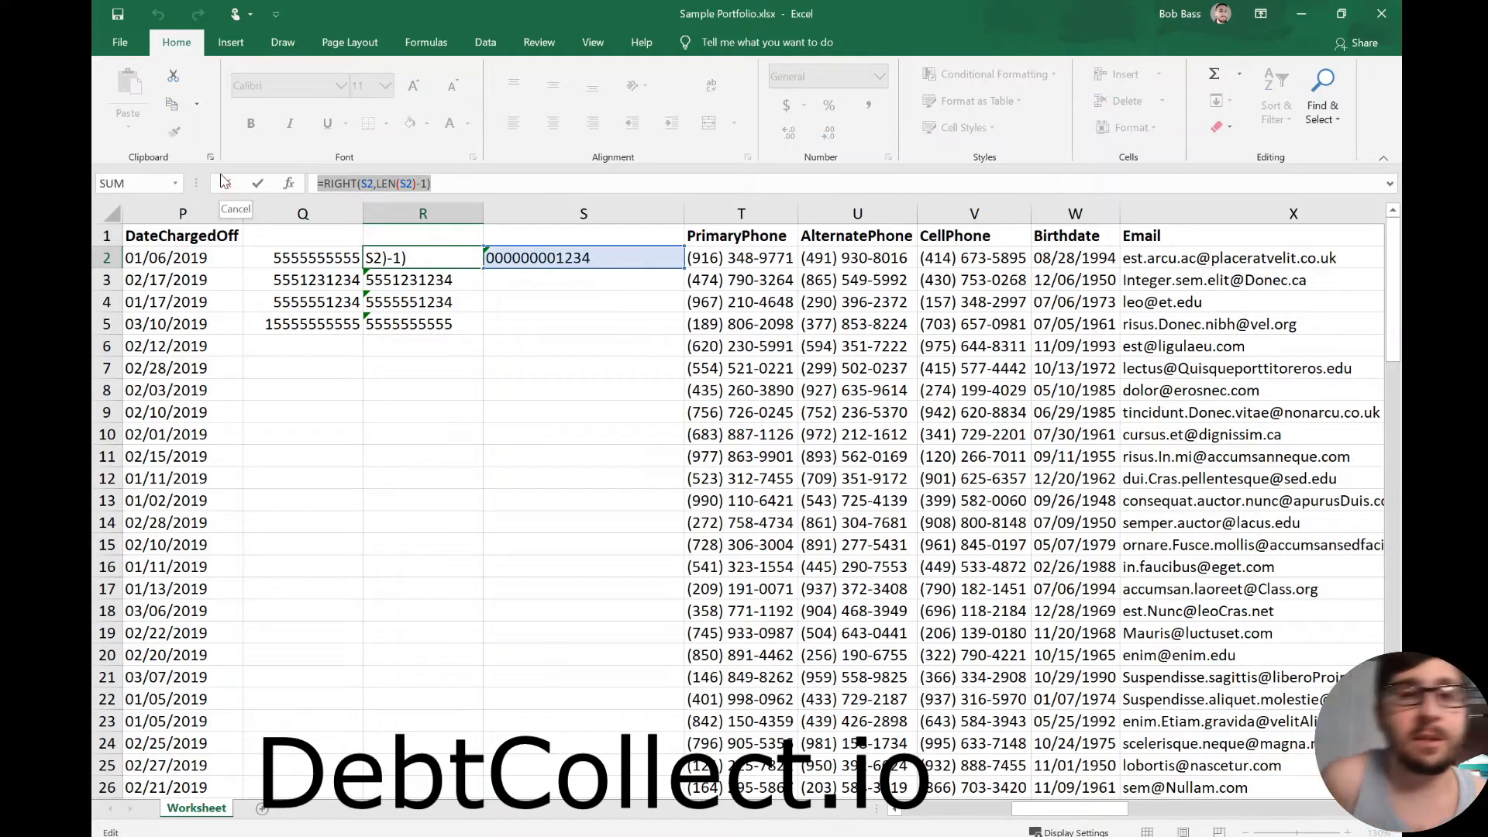
type("=")
left_click(568, 325)
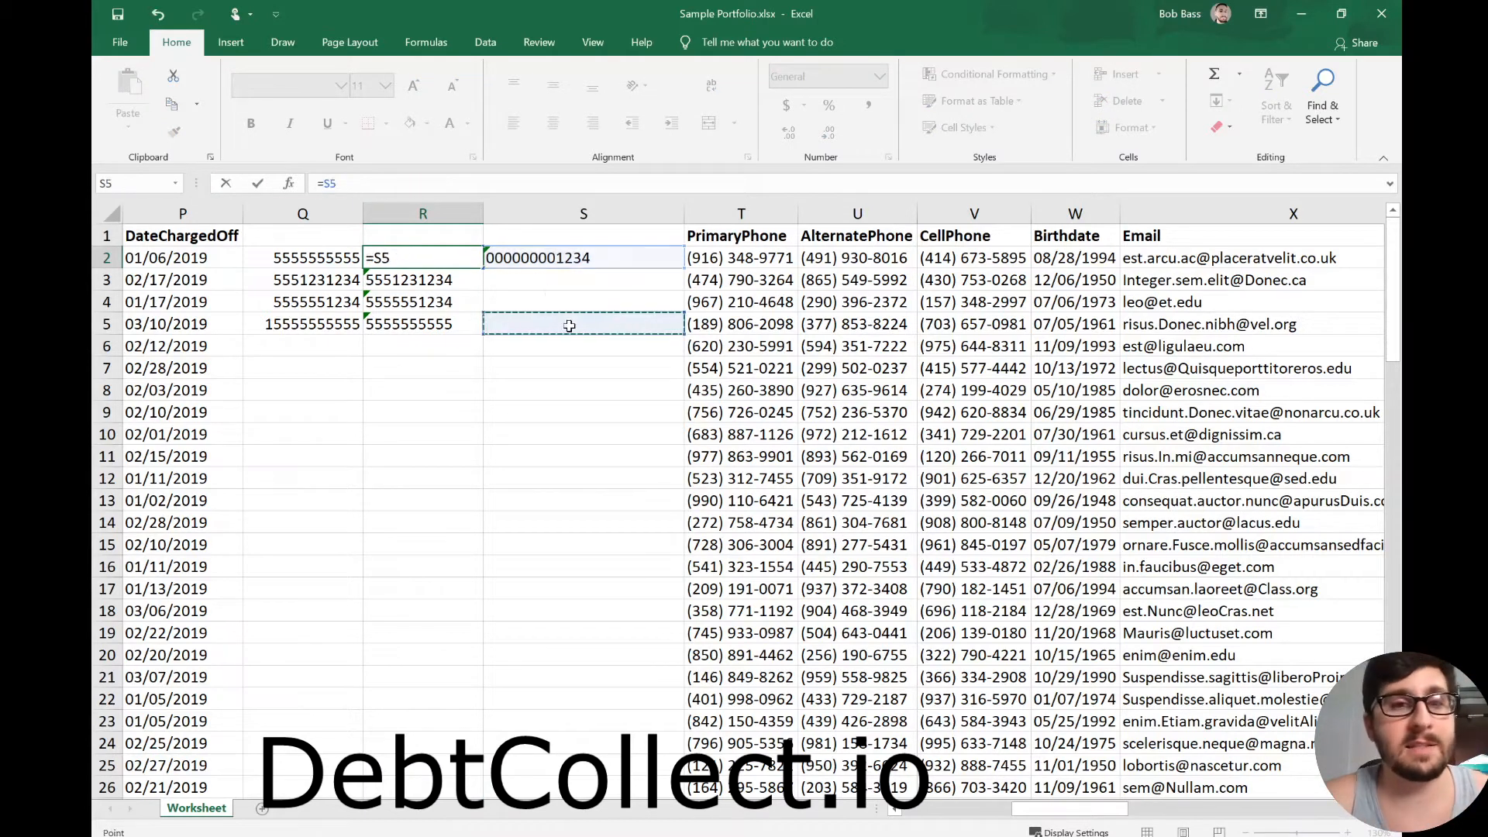
left_click(548, 253)
key("Return")
left_click(555, 264)
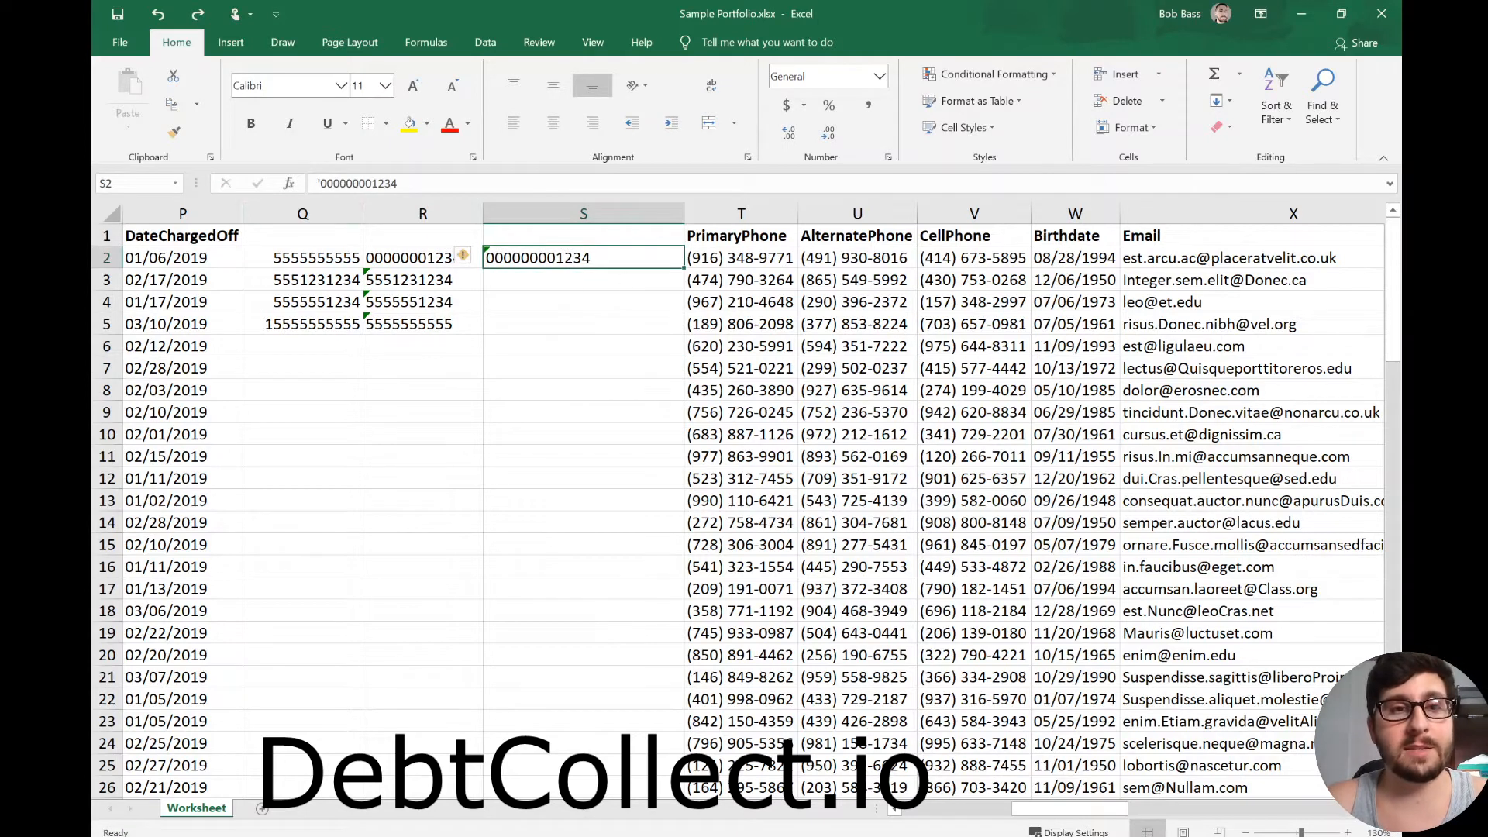
left_click(565, 394)
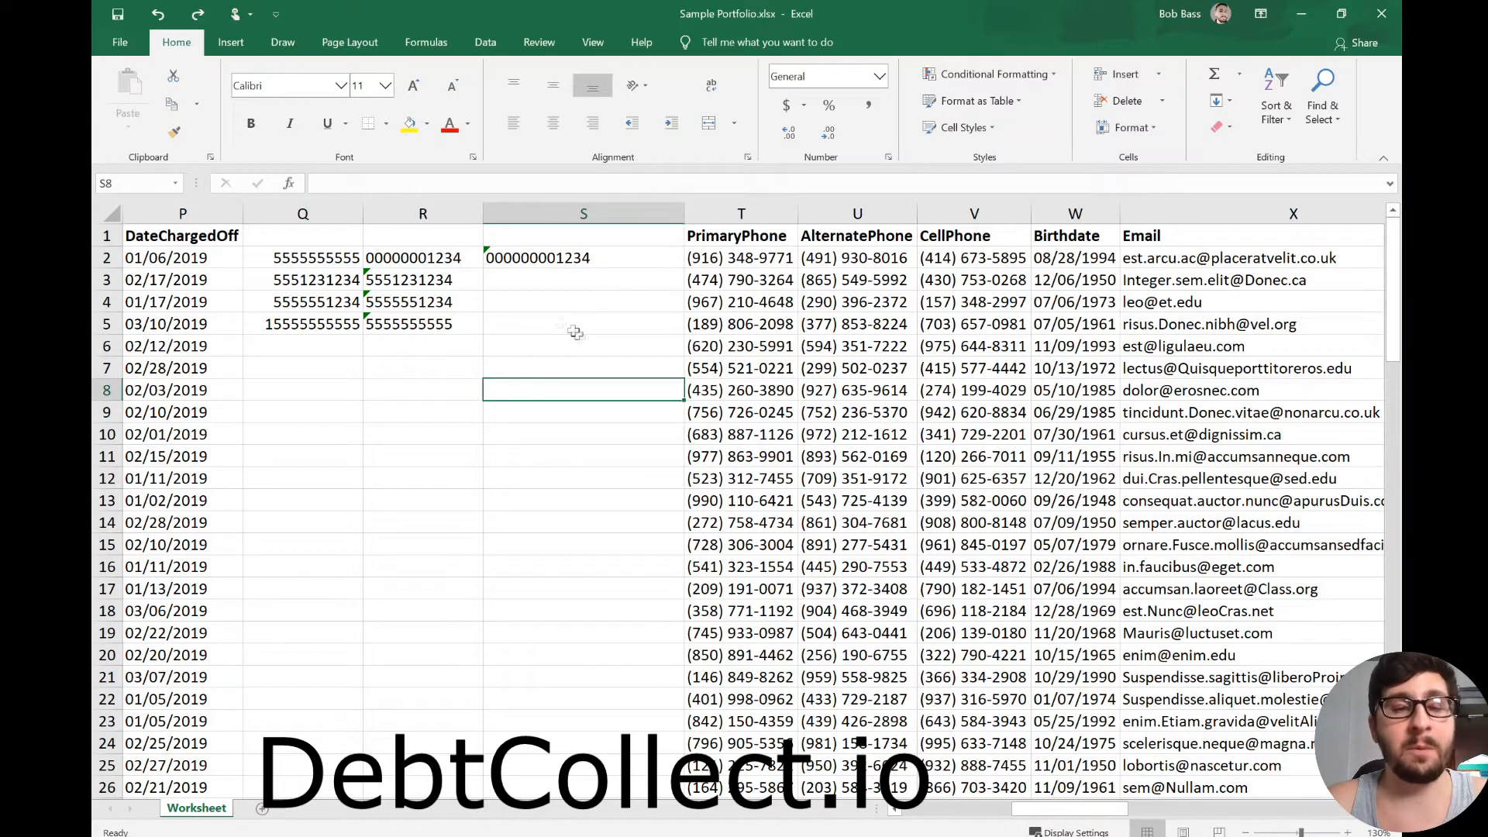
- Examine the arguments of the RIGHT/LEN formula in R2, leaving the formula as it is
left_click(426, 262)
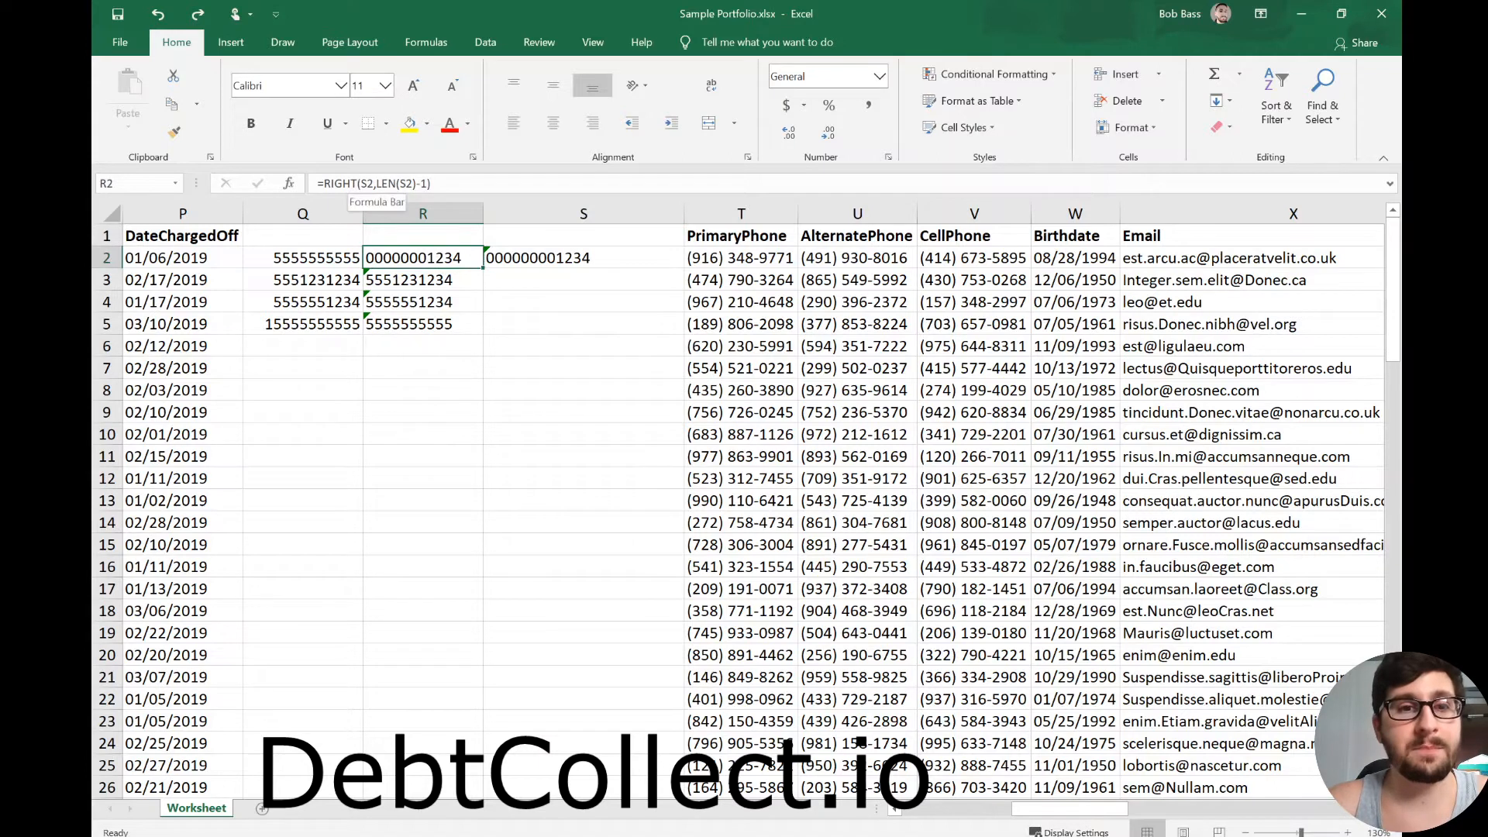
left_click(343, 184)
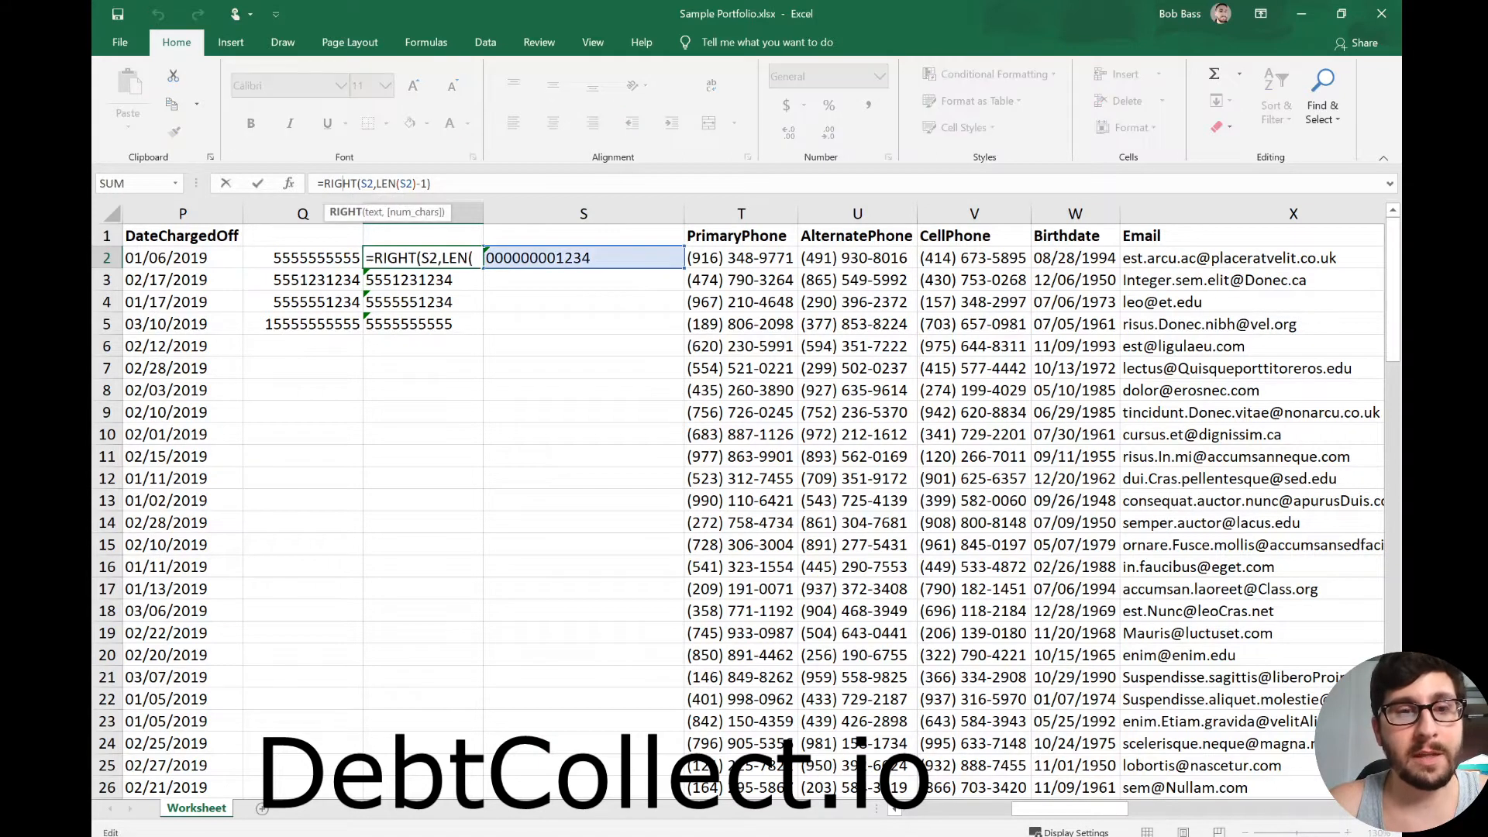
left_click(365, 184)
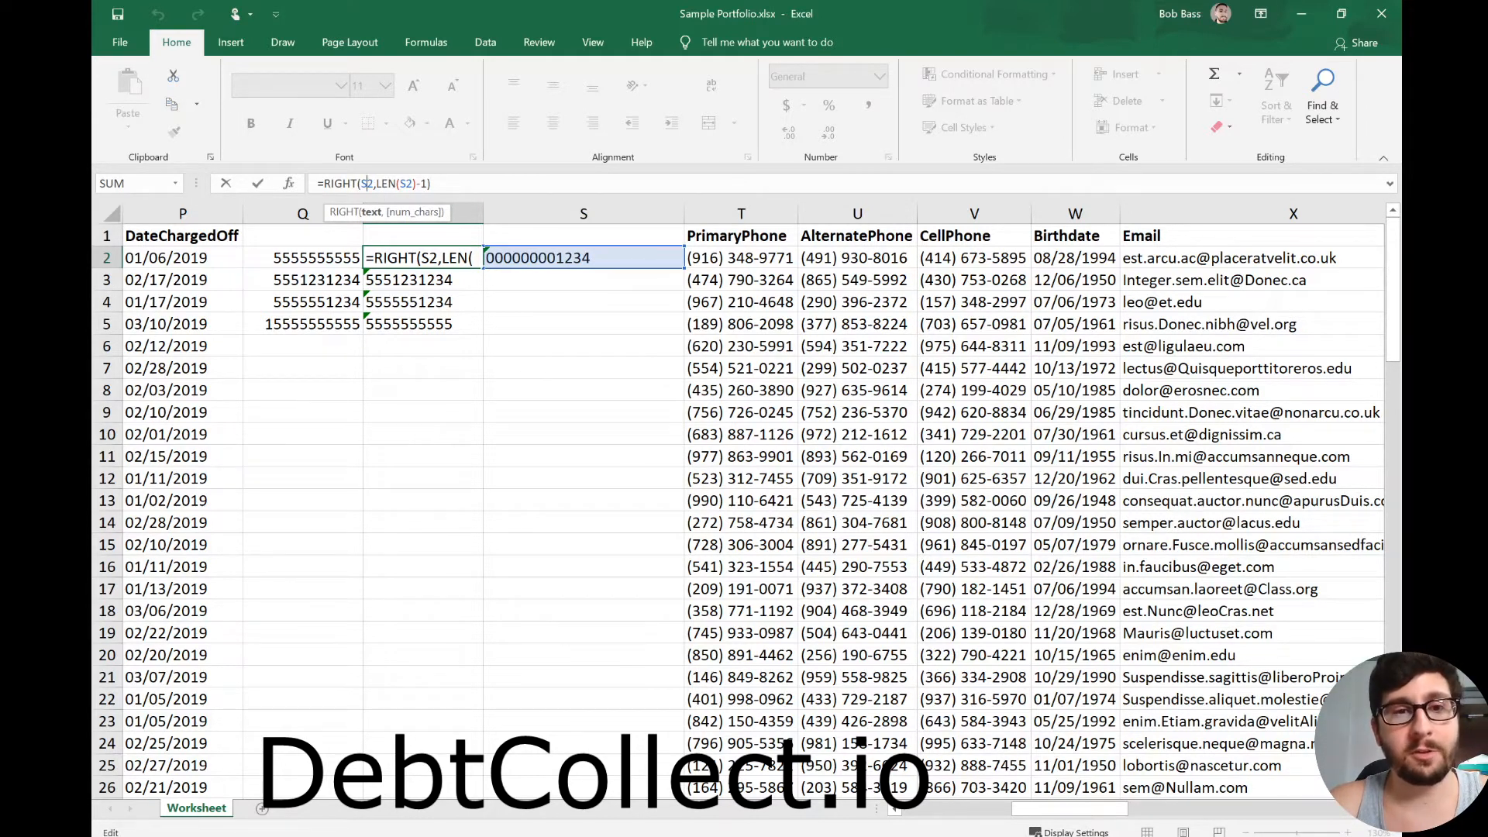
left_click_drag(378, 184, 417, 183)
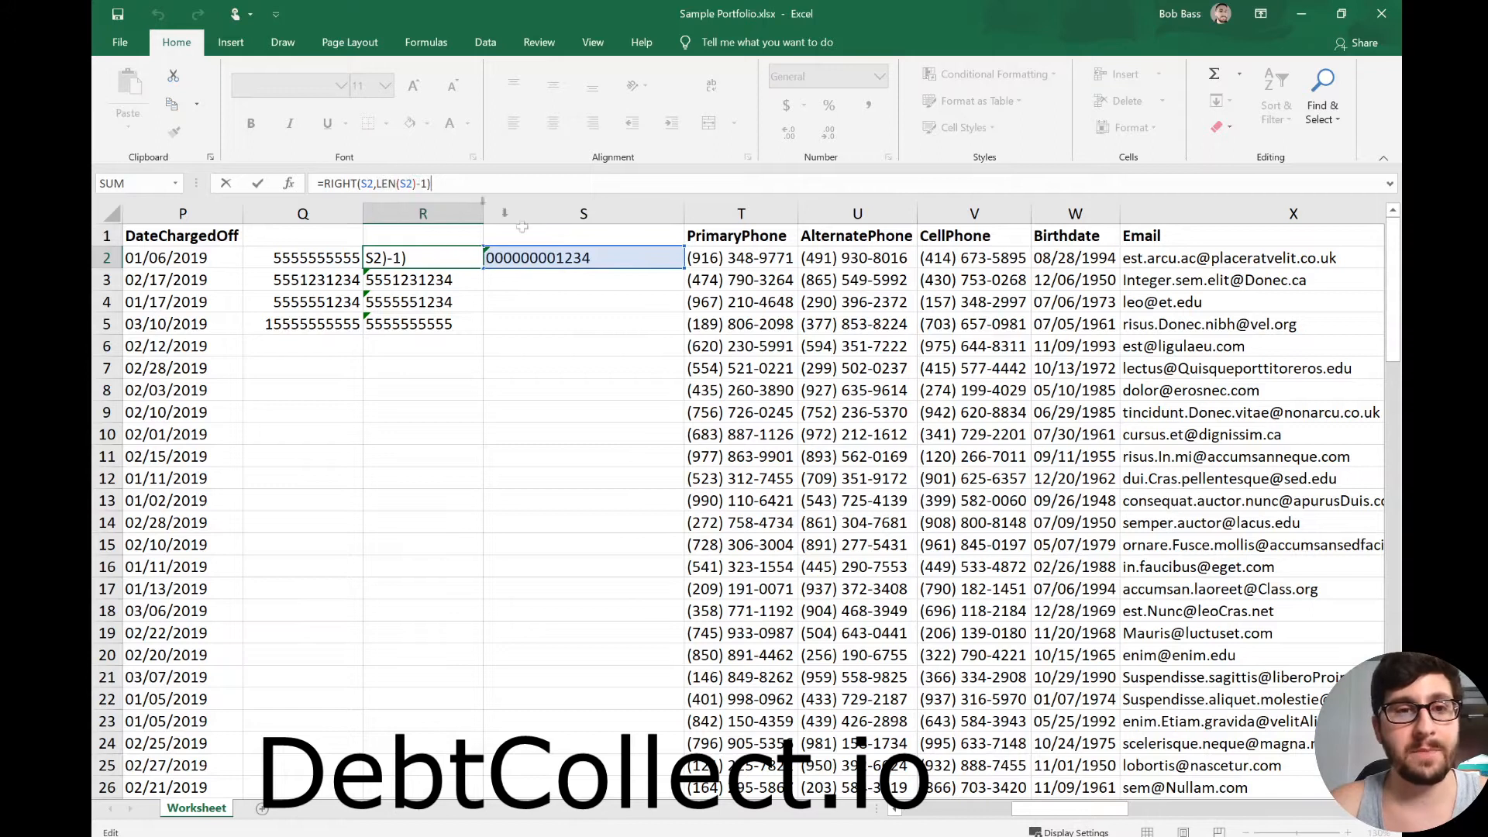
left_click(574, 409)
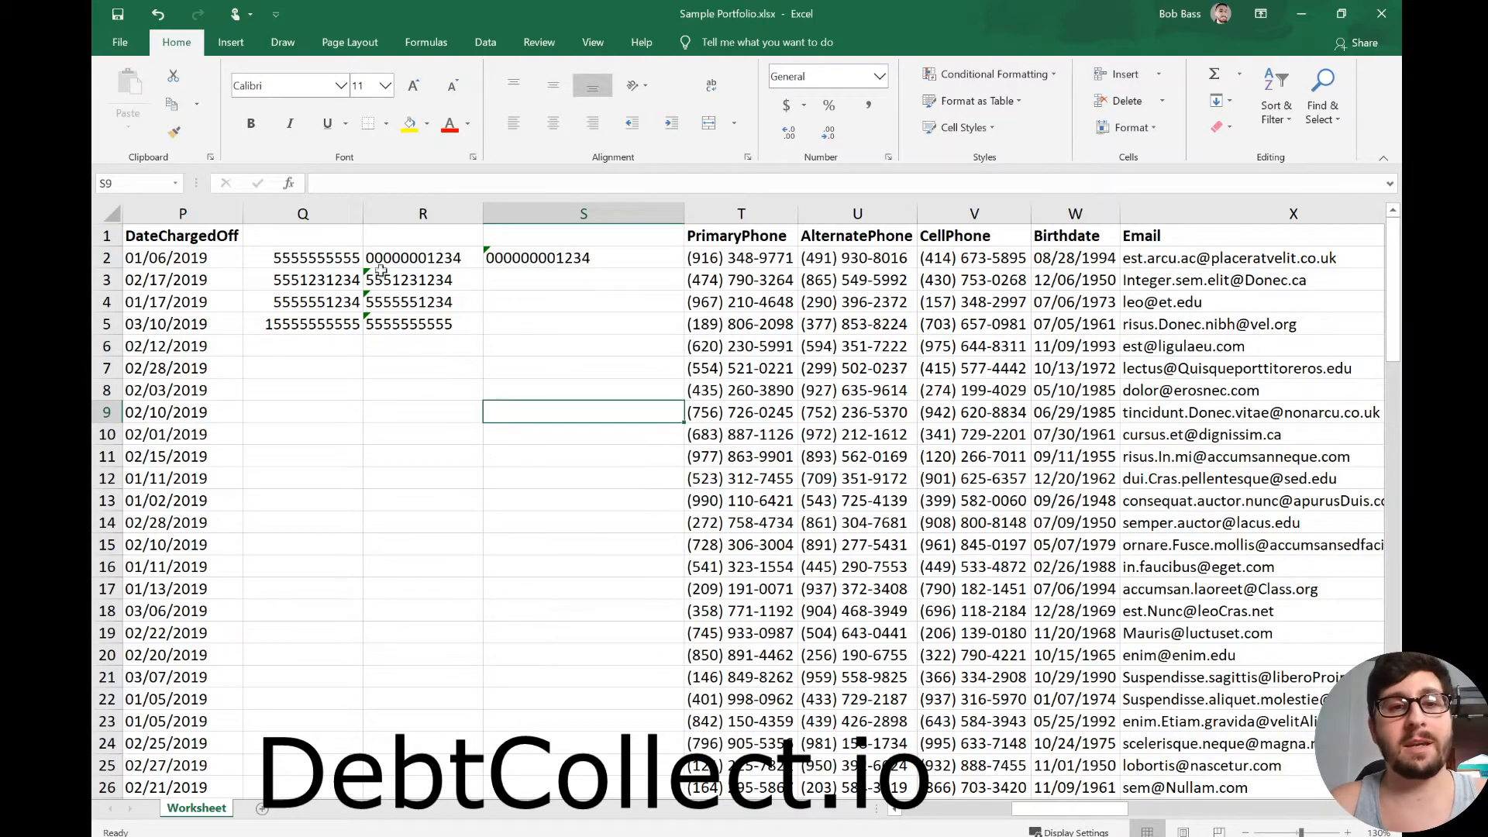
- Replace the formula in R2 with its plain value by copying the cell and pasting values only over it
left_click(408, 261)
key("ctrl+c")
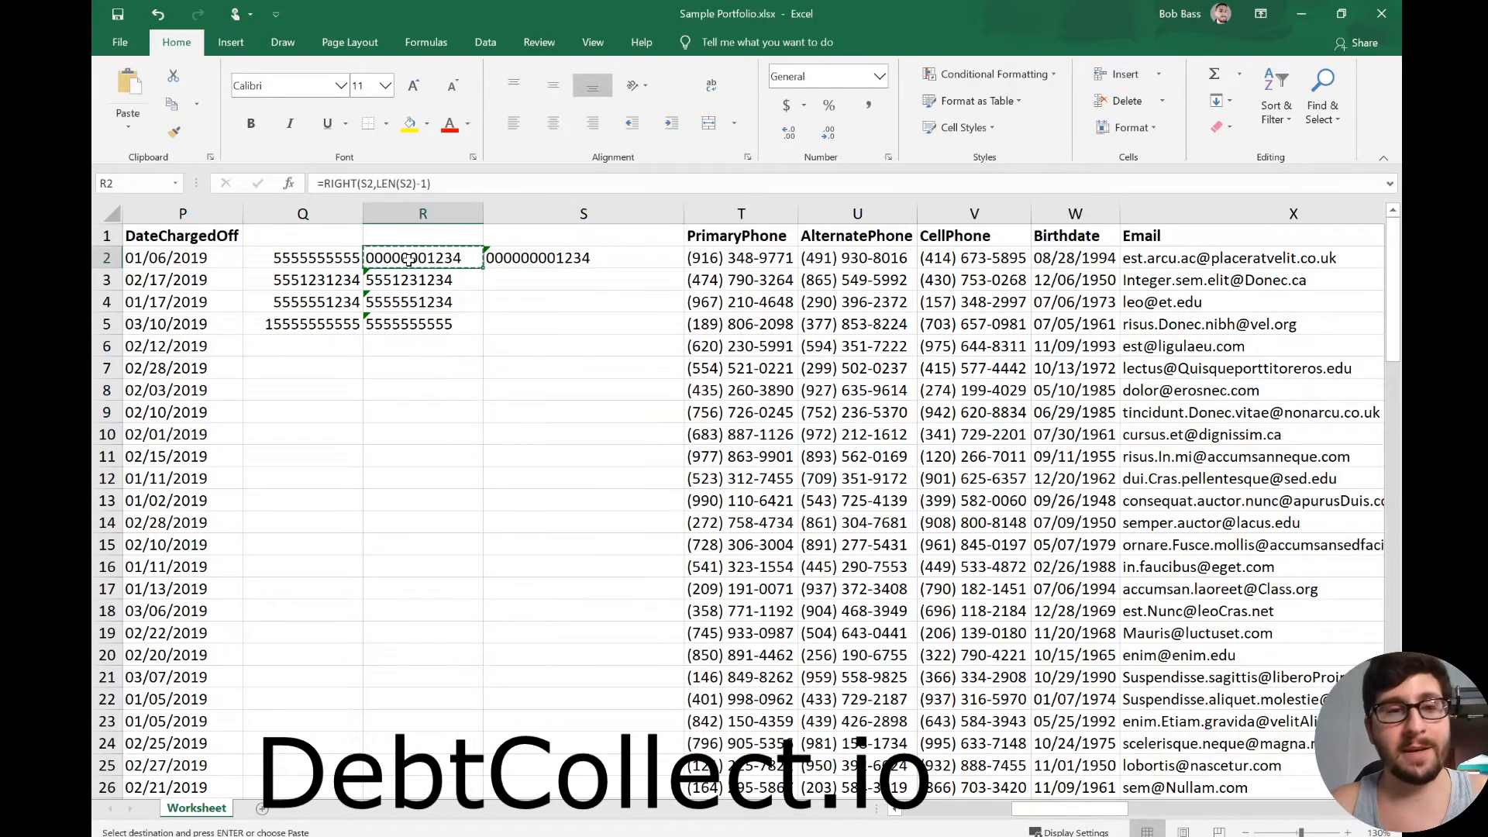
left_click(127, 124)
left_click(118, 185)
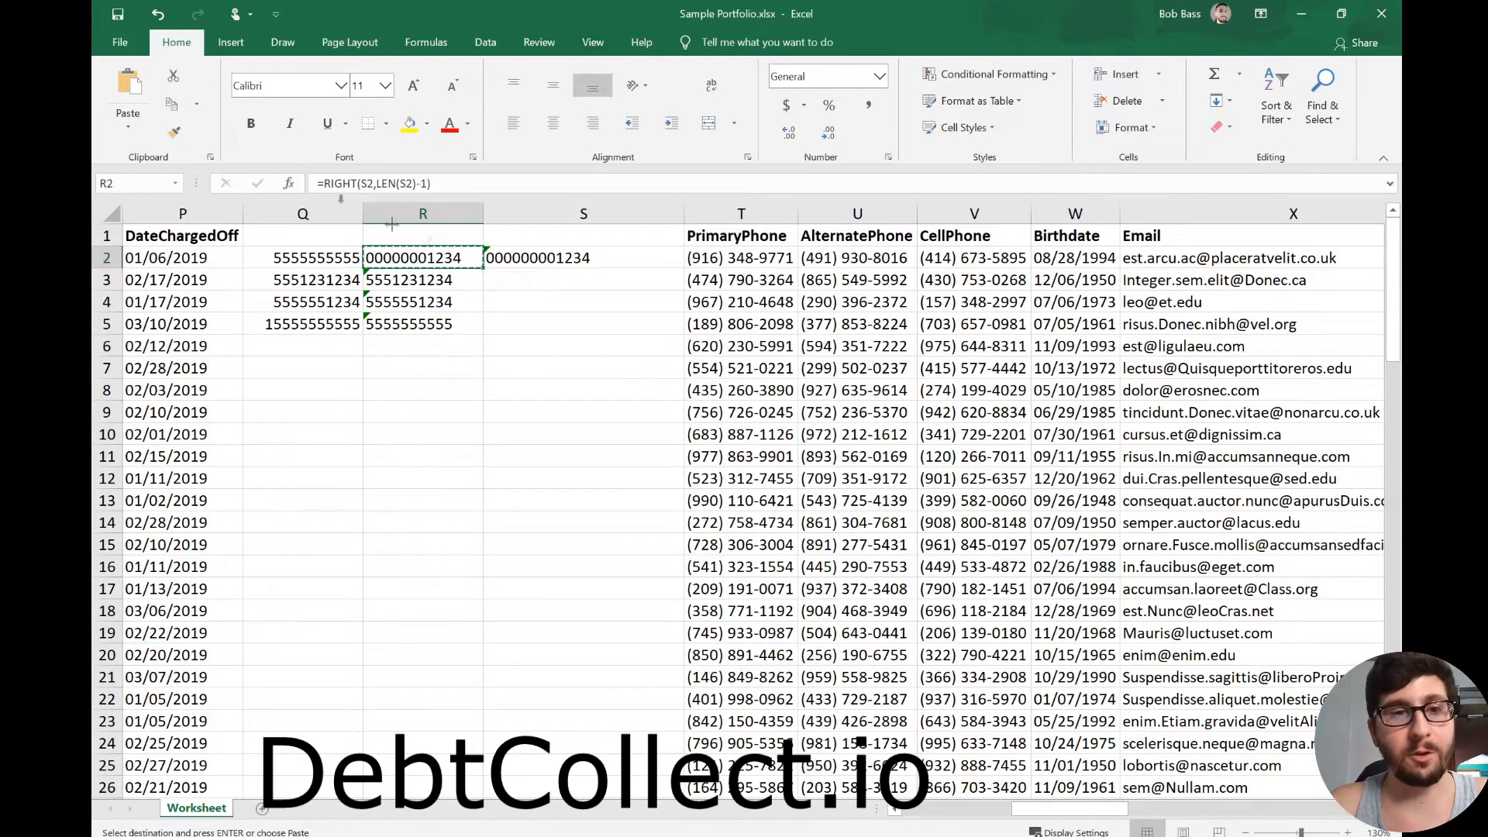
left_click(128, 123)
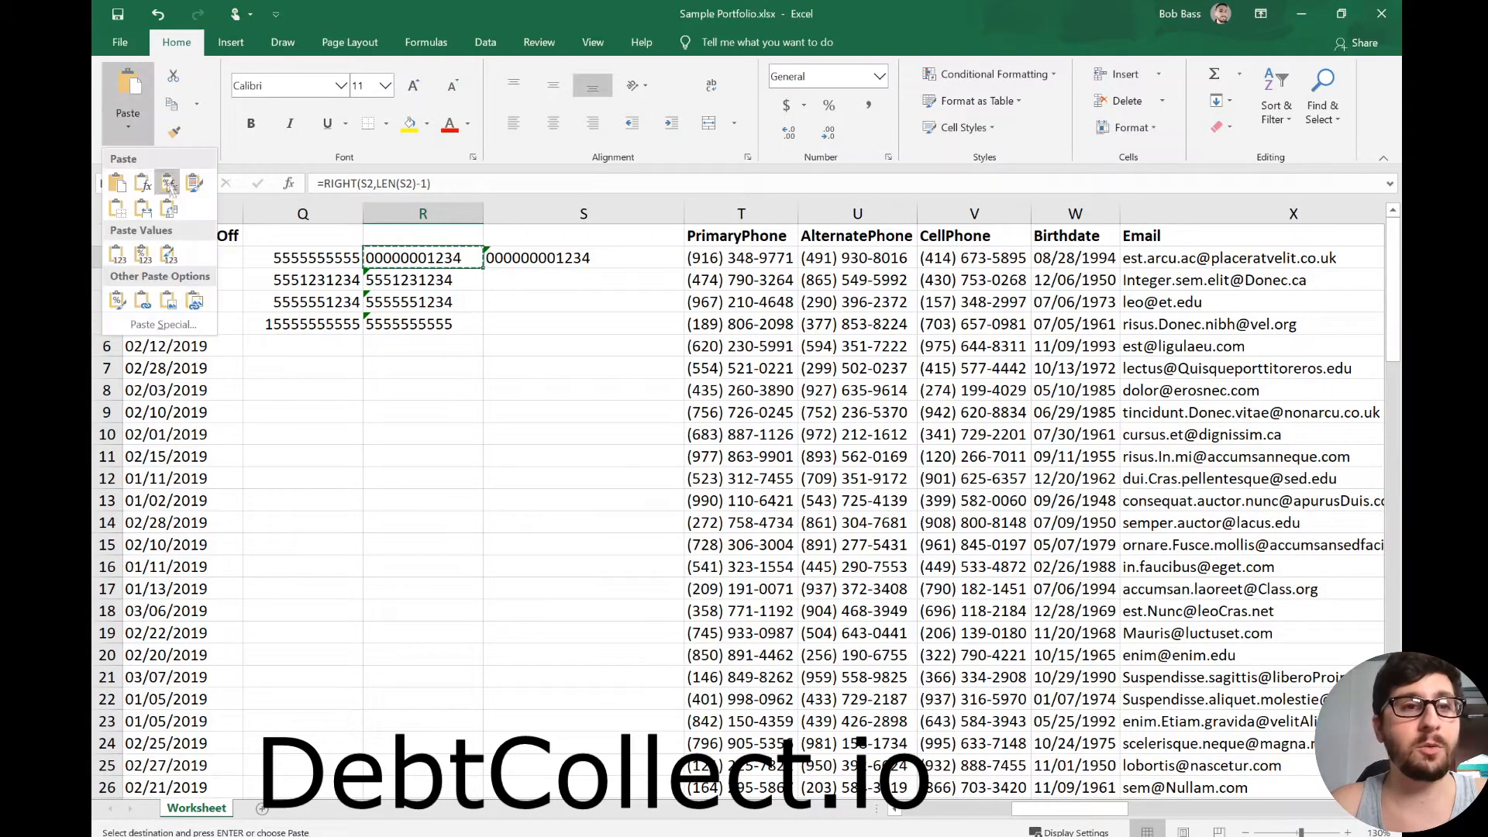
left_click(118, 254)
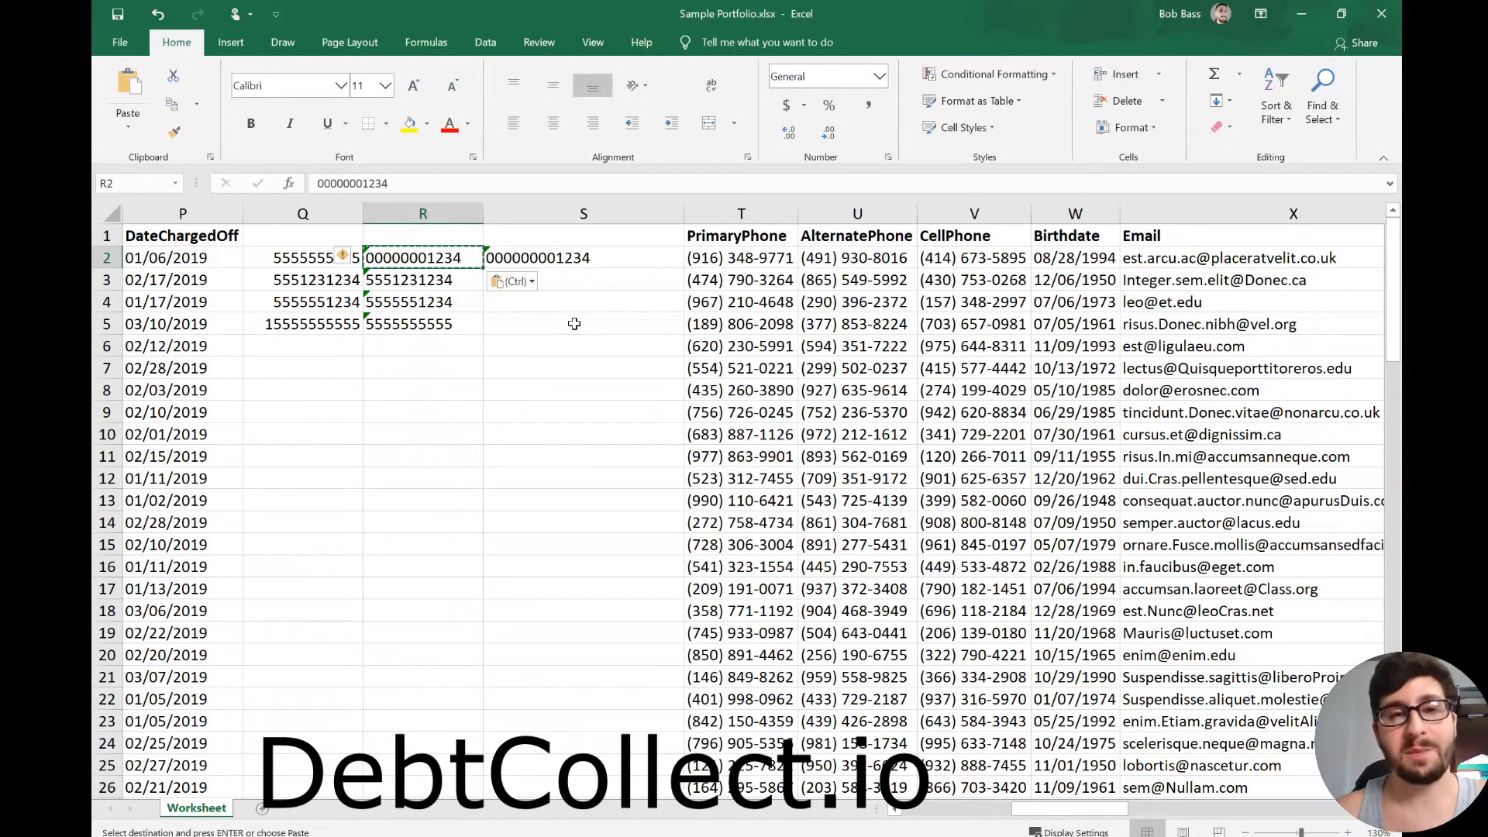
left_click(620, 428)
left_click(617, 308)
left_click(303, 214)
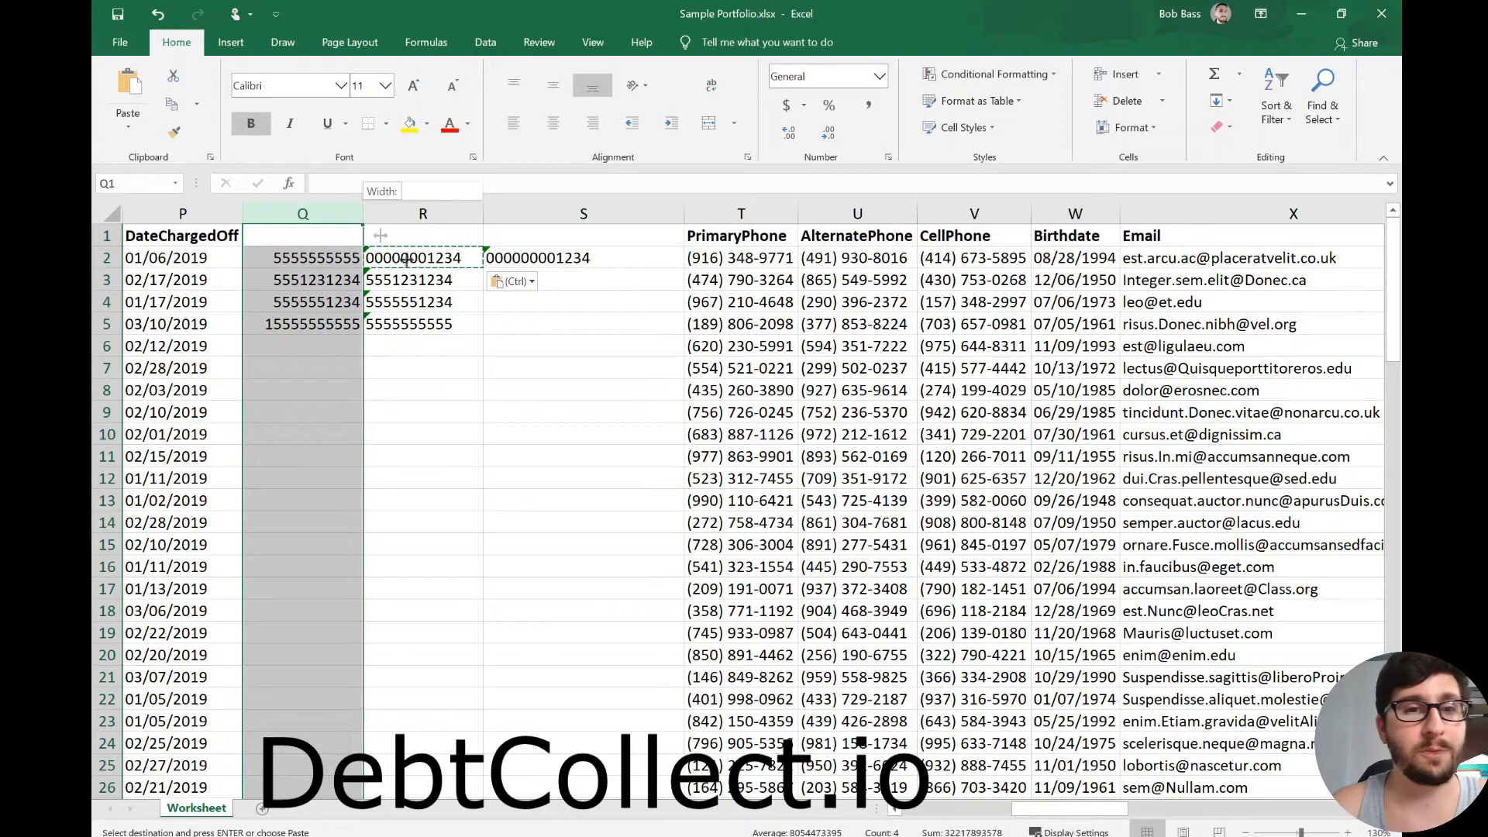
left_click_drag(340, 209, 438, 211)
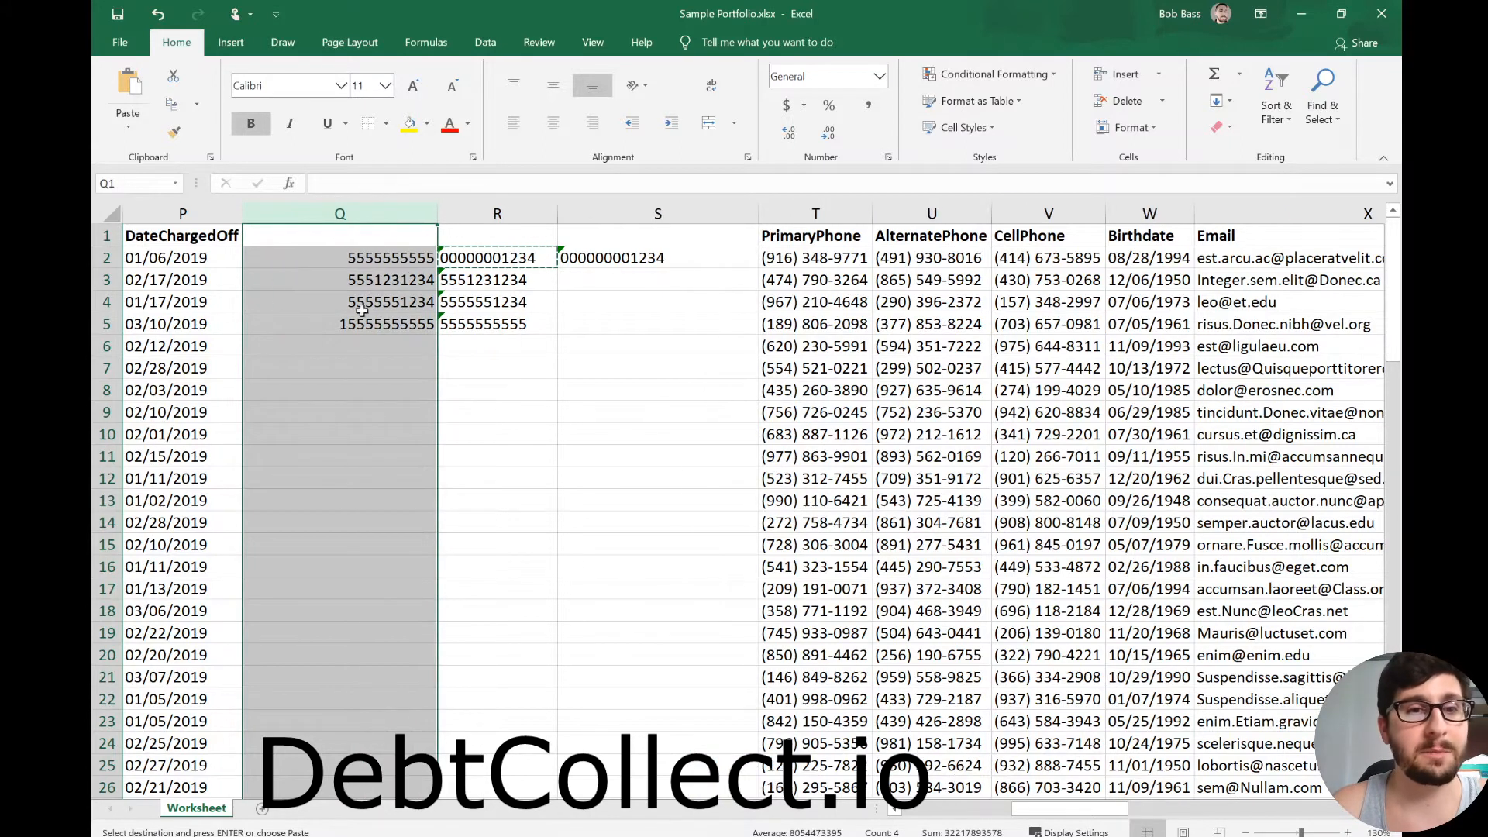
right_click(351, 209)
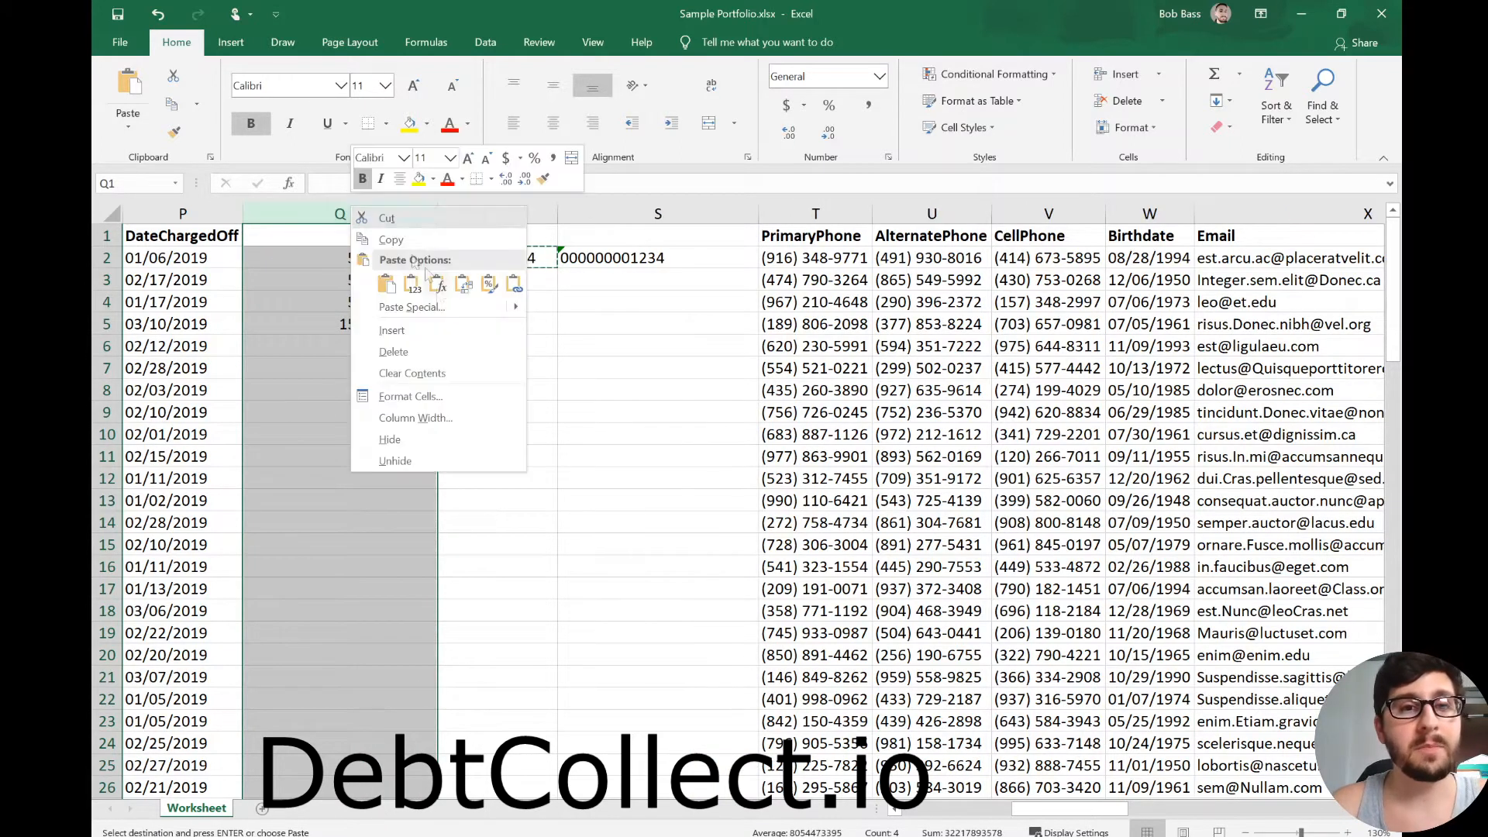
left_click(438, 397)
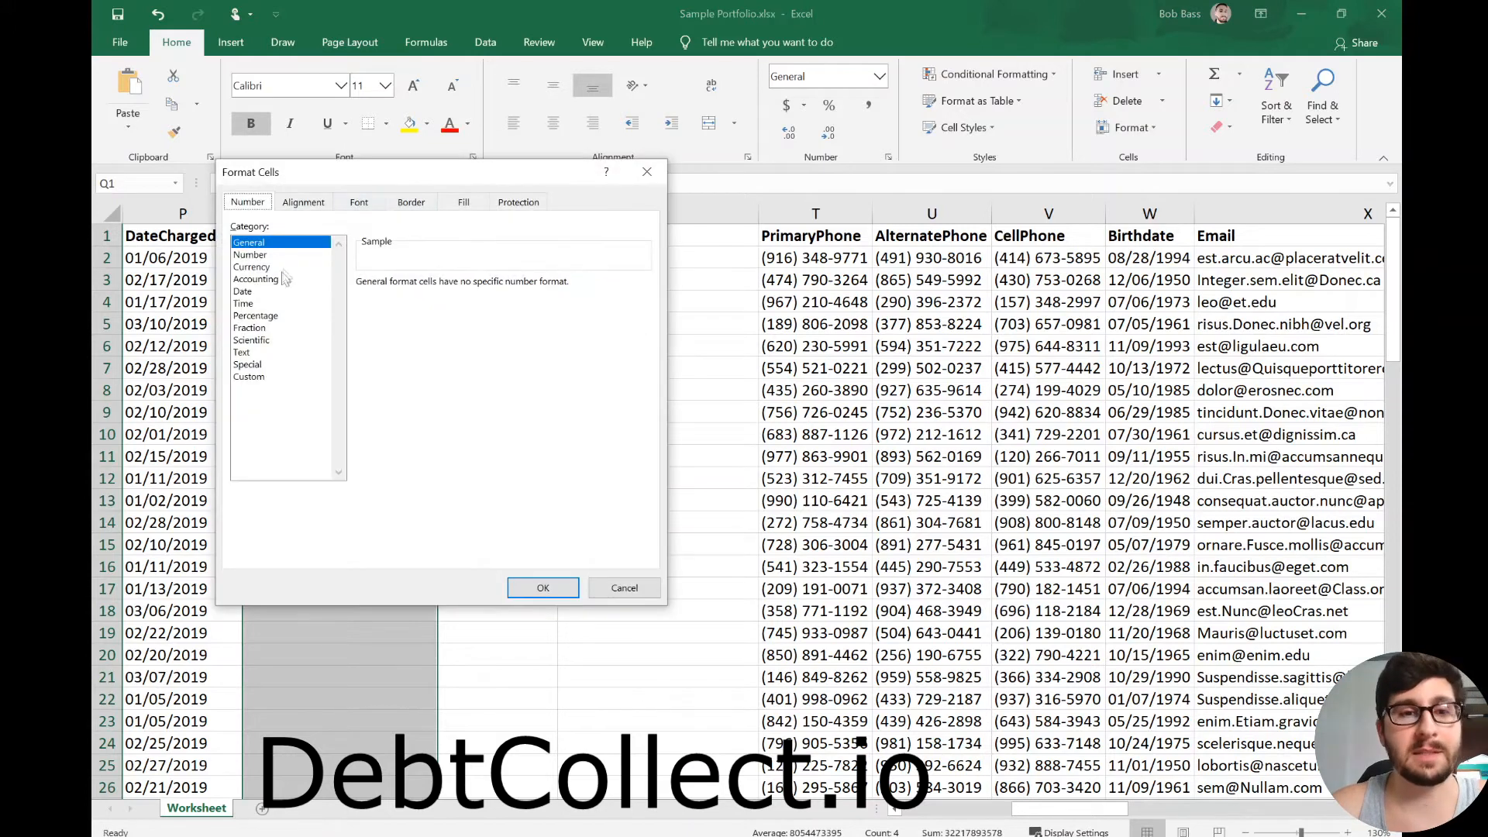
left_click(247, 366)
left_click(248, 376)
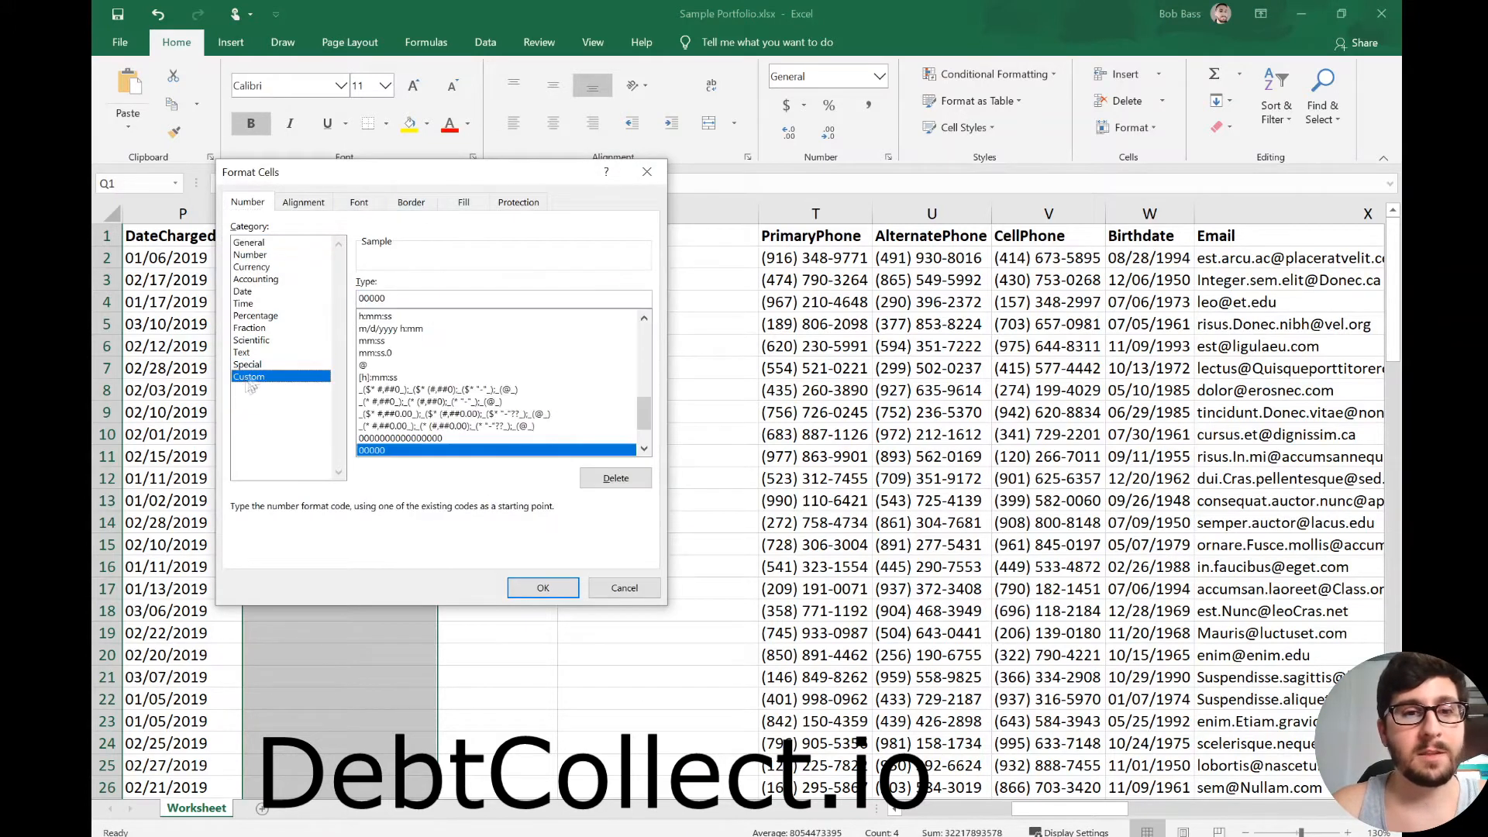
double_click(448, 295)
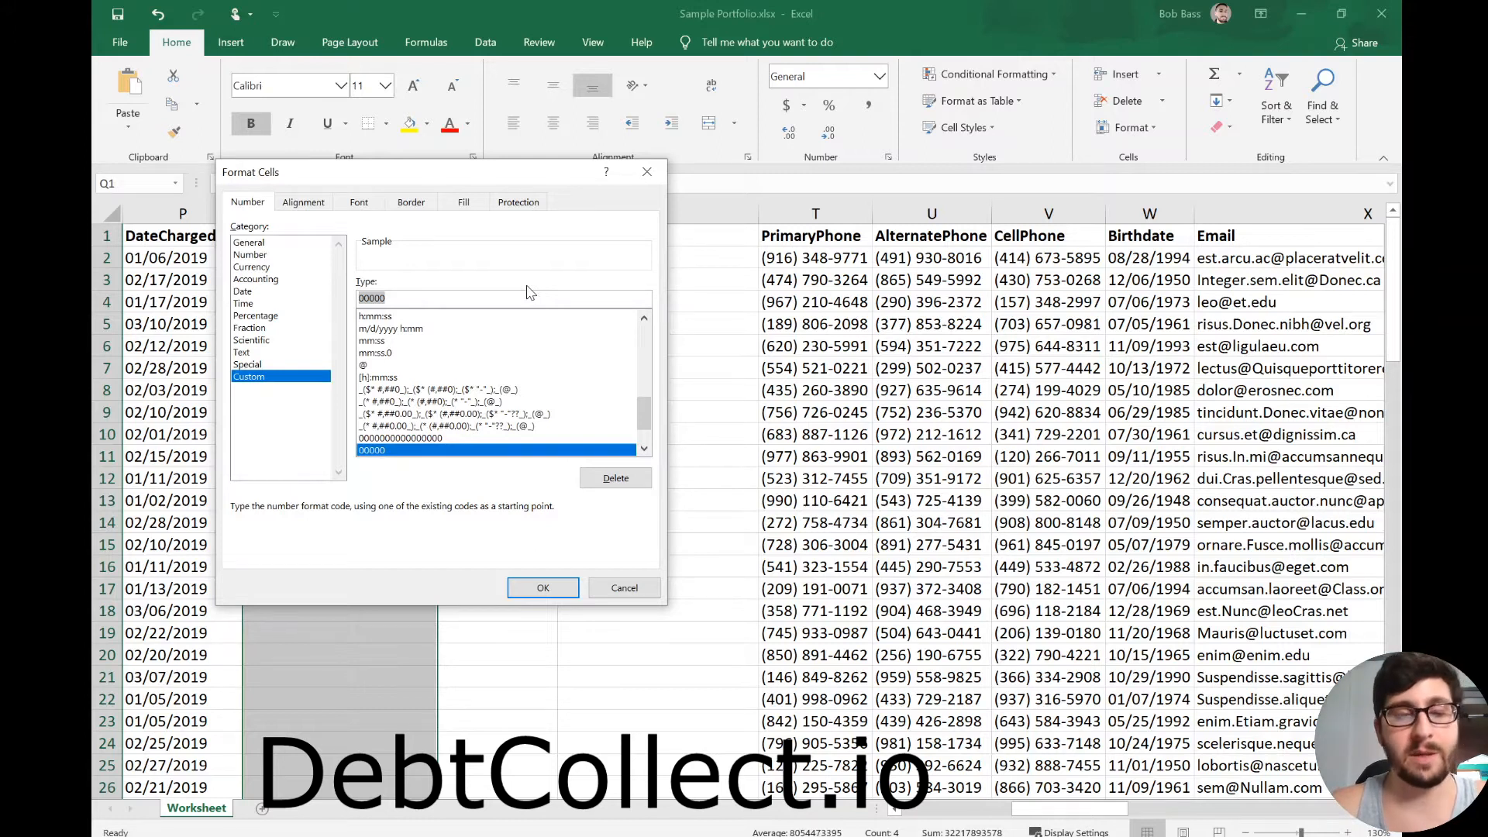
type("00000")
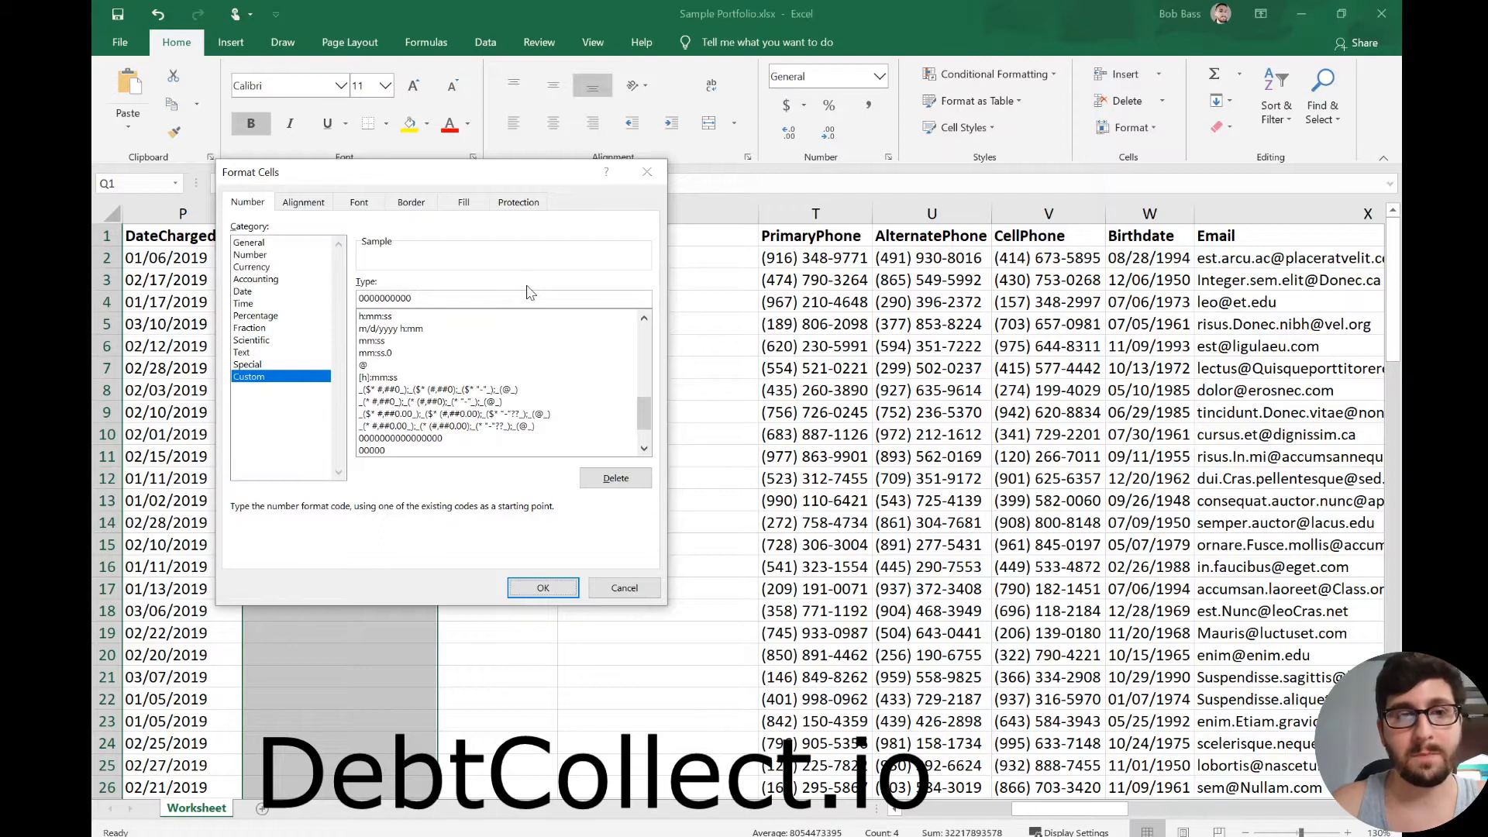
key("Return")
- Reopen the cell format settings of column Q to check its custom number format code
left_click(404, 396)
left_click(351, 235)
left_click(340, 214)
right_click(363, 217)
left_click(435, 413)
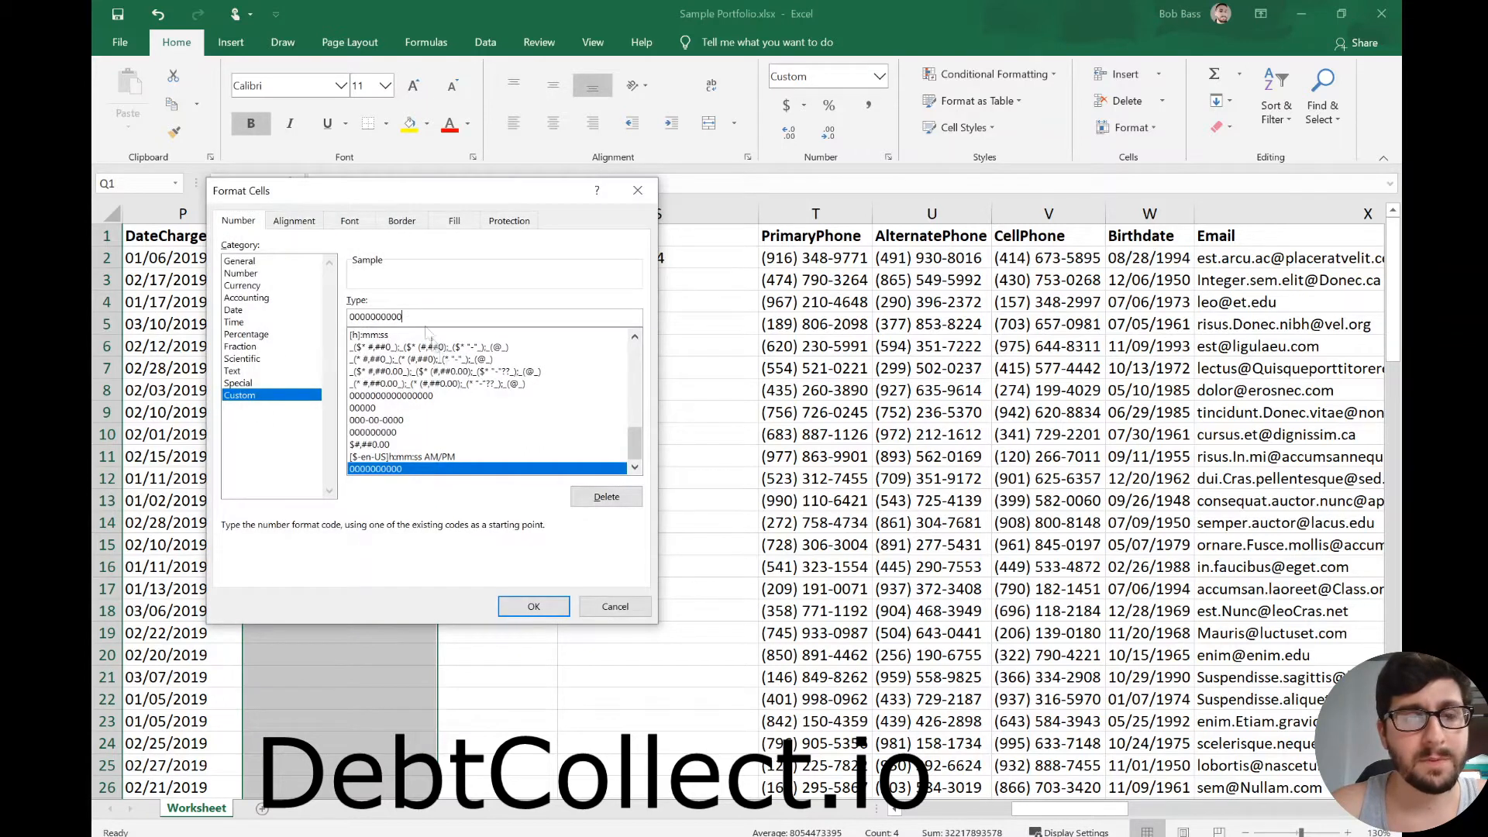
left_click(533, 606)
- Enter 12345 in Q6 to test the column's leading-zero format
left_click(342, 281)
left_click(342, 345)
type("123")
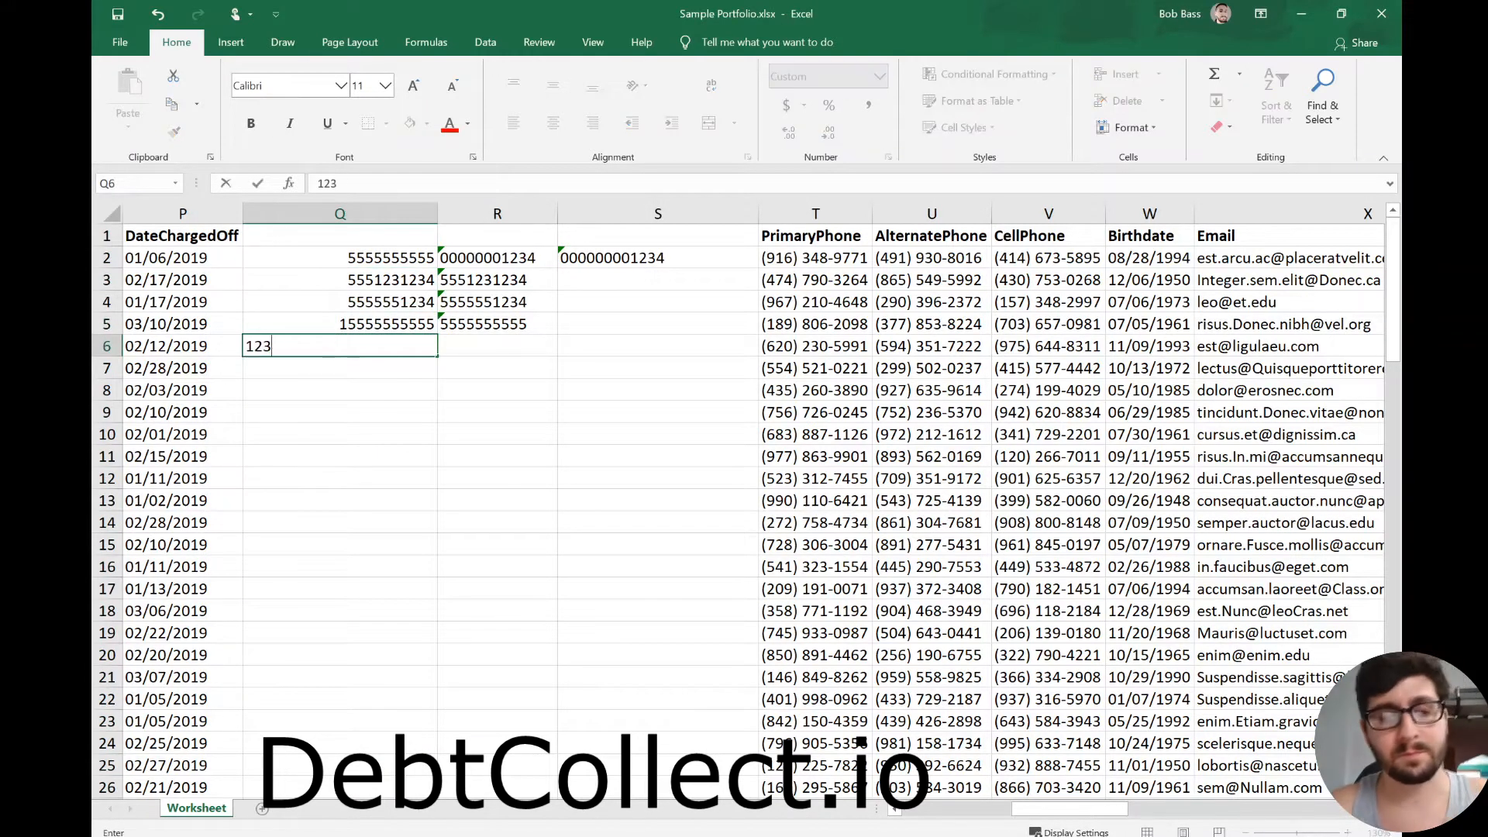
type("45")
key("Return")
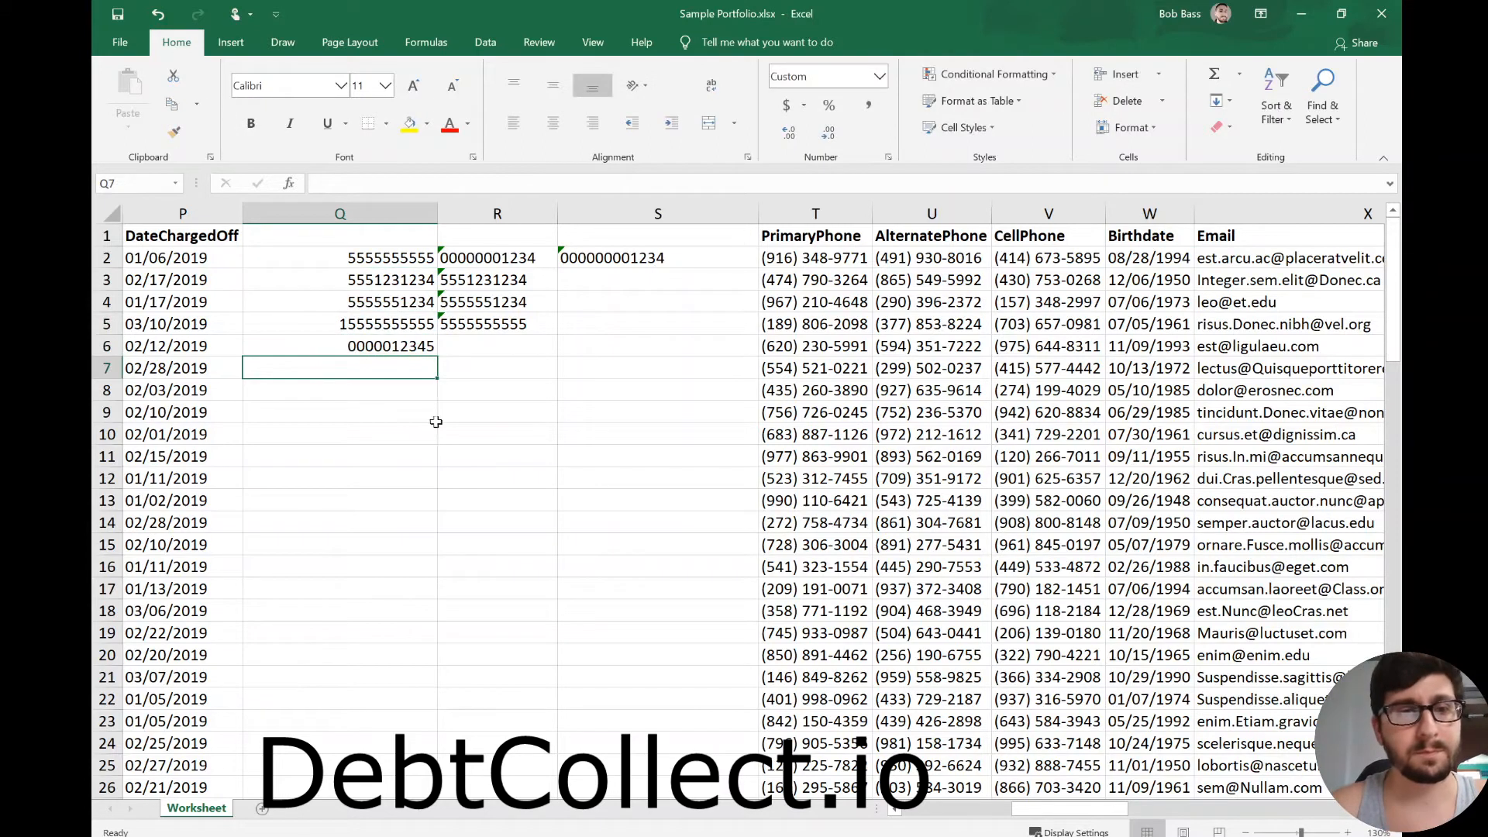
- Compare the stored values in column Q, from Q6 up to Q4, with how the custom format displays them
left_click(348, 341)
key("Up")
key("Up")
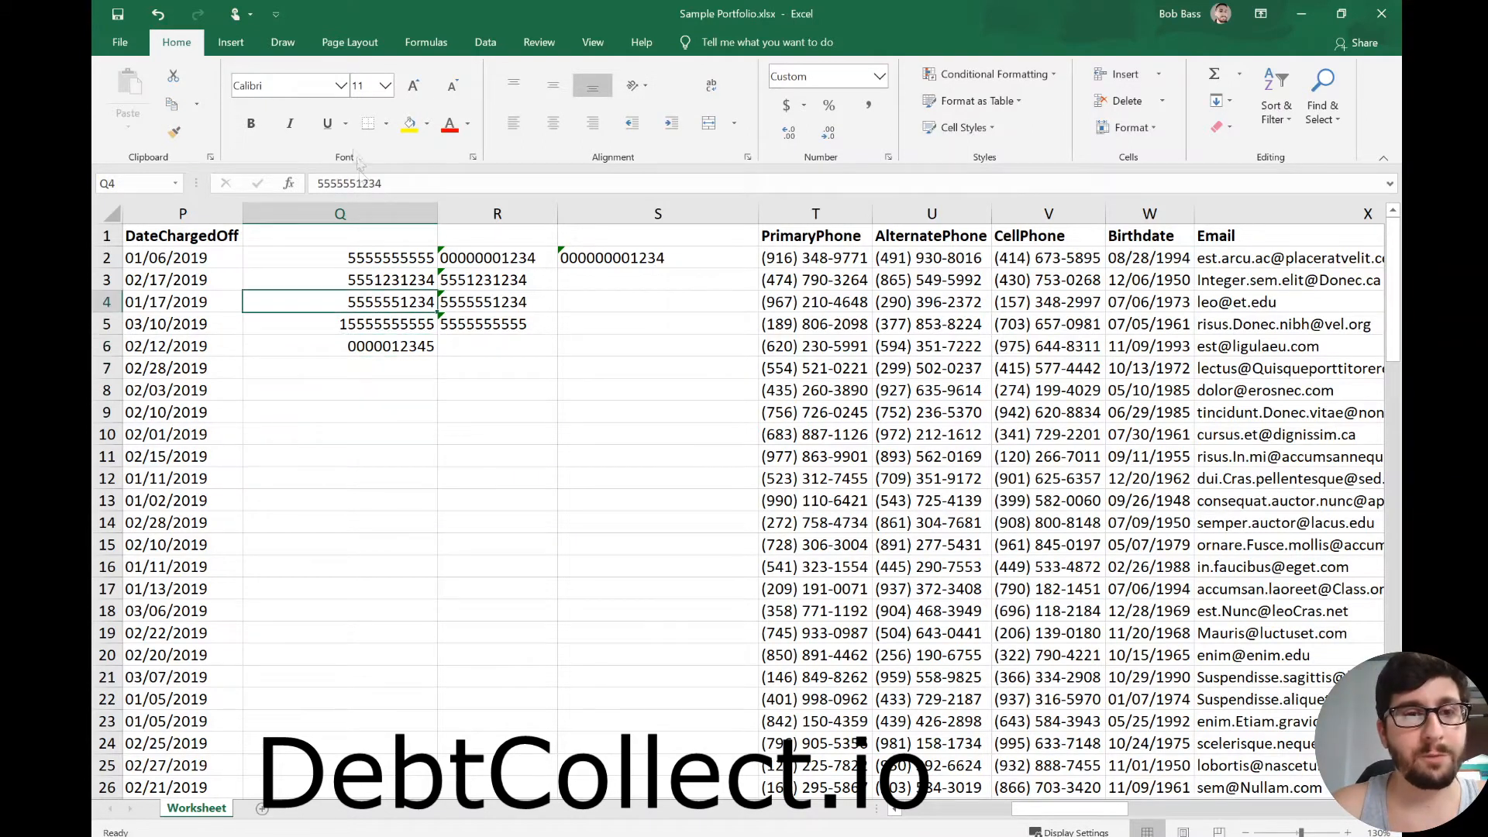
left_click(340, 214)
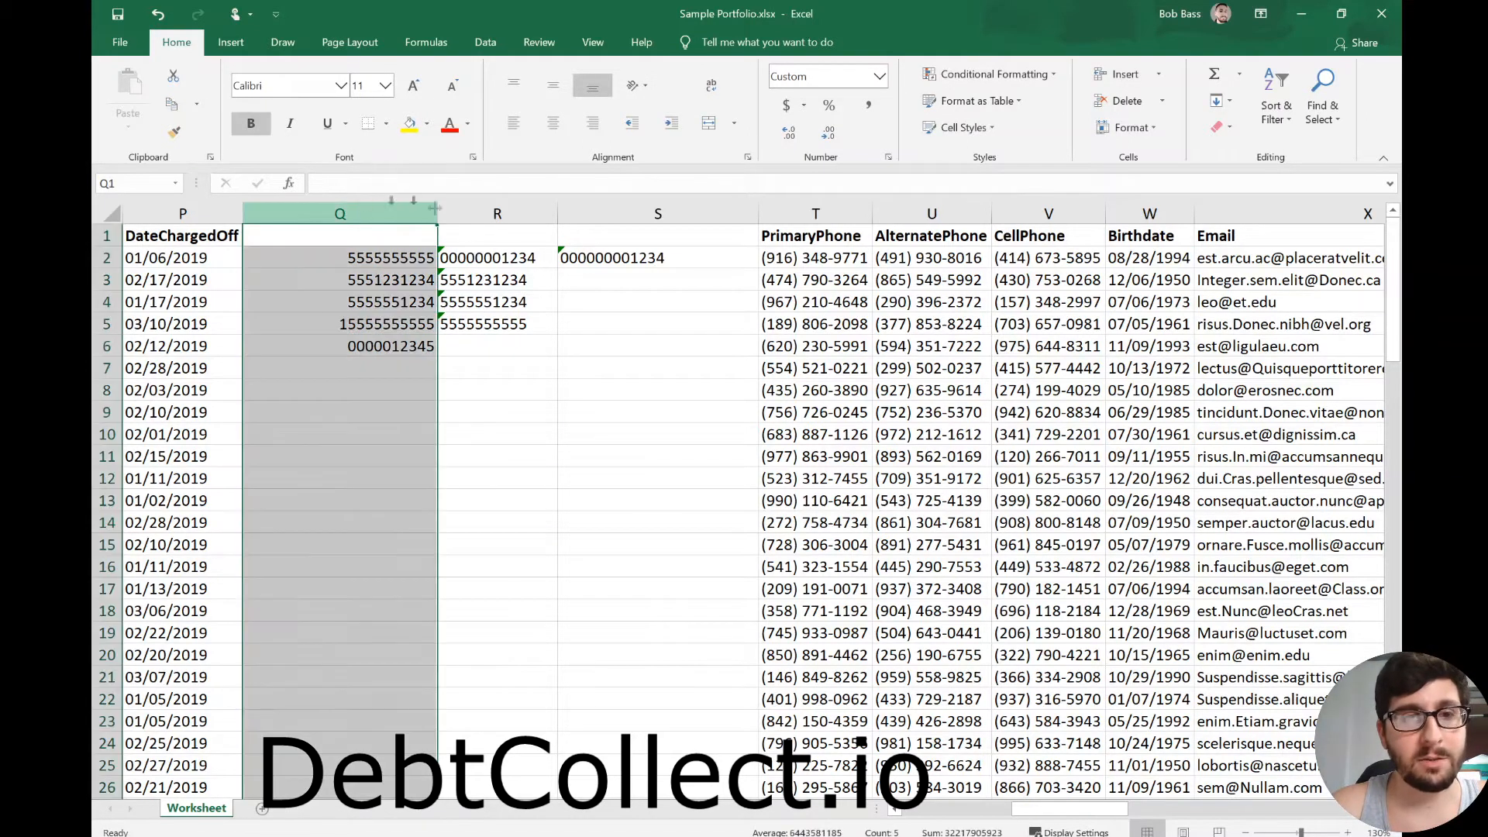
- Compare the zero-padded number in Q6 with the text values in column R, especially R2
left_click(498, 359)
left_click(403, 347)
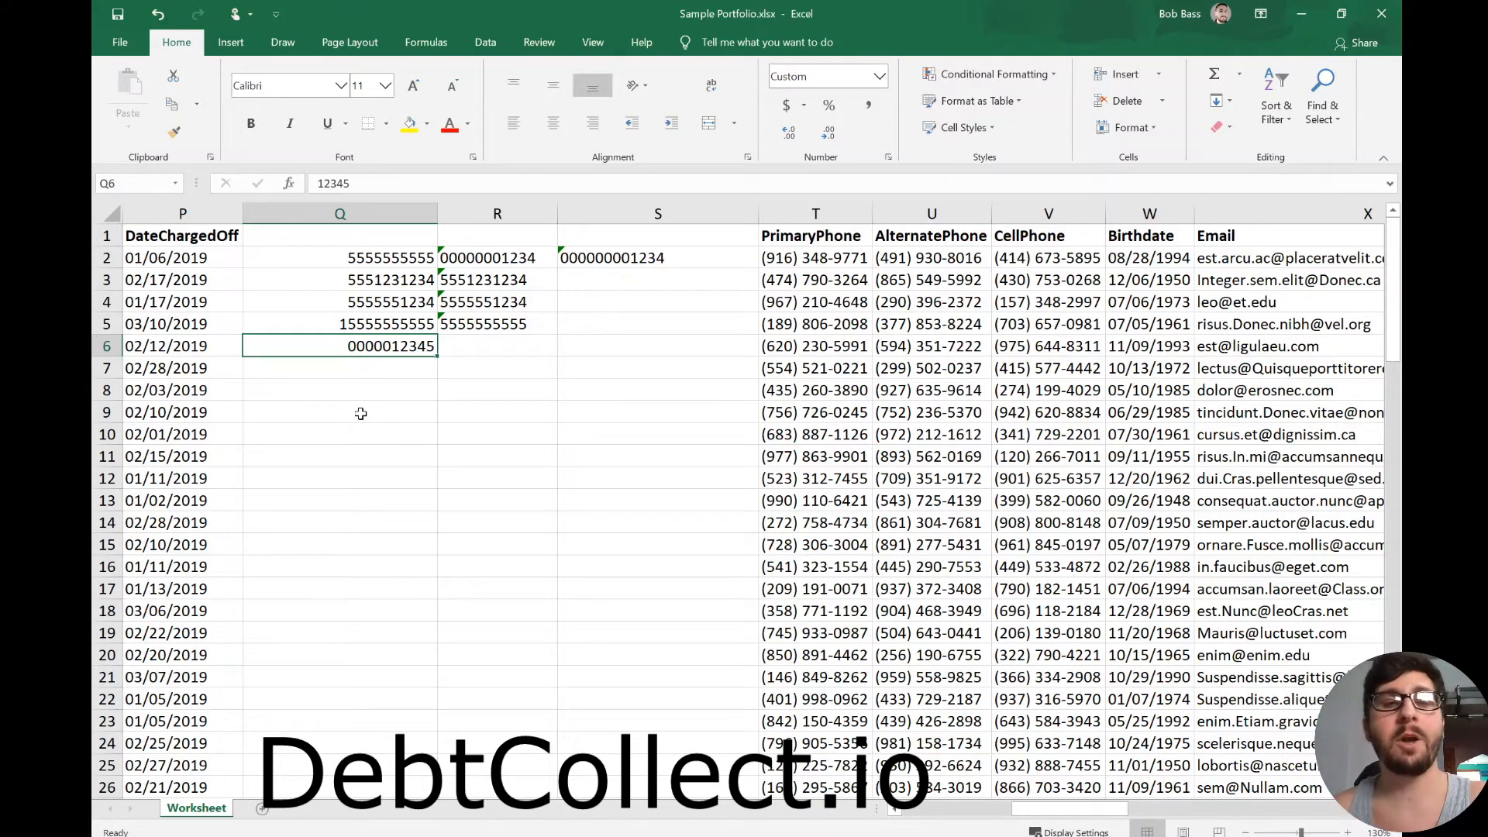
left_click(496, 258)
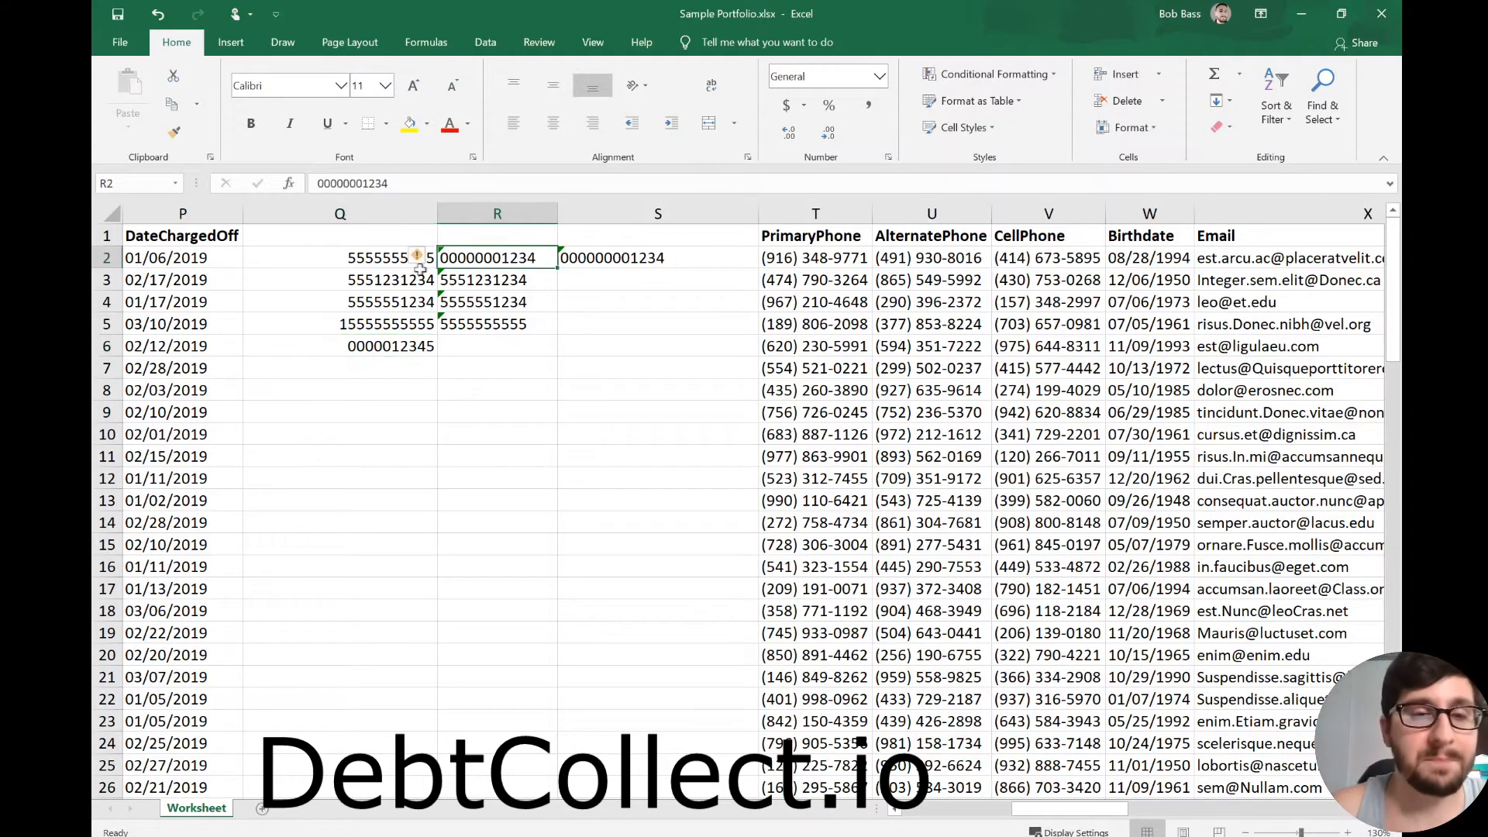
left_click(377, 254)
left_click(532, 257)
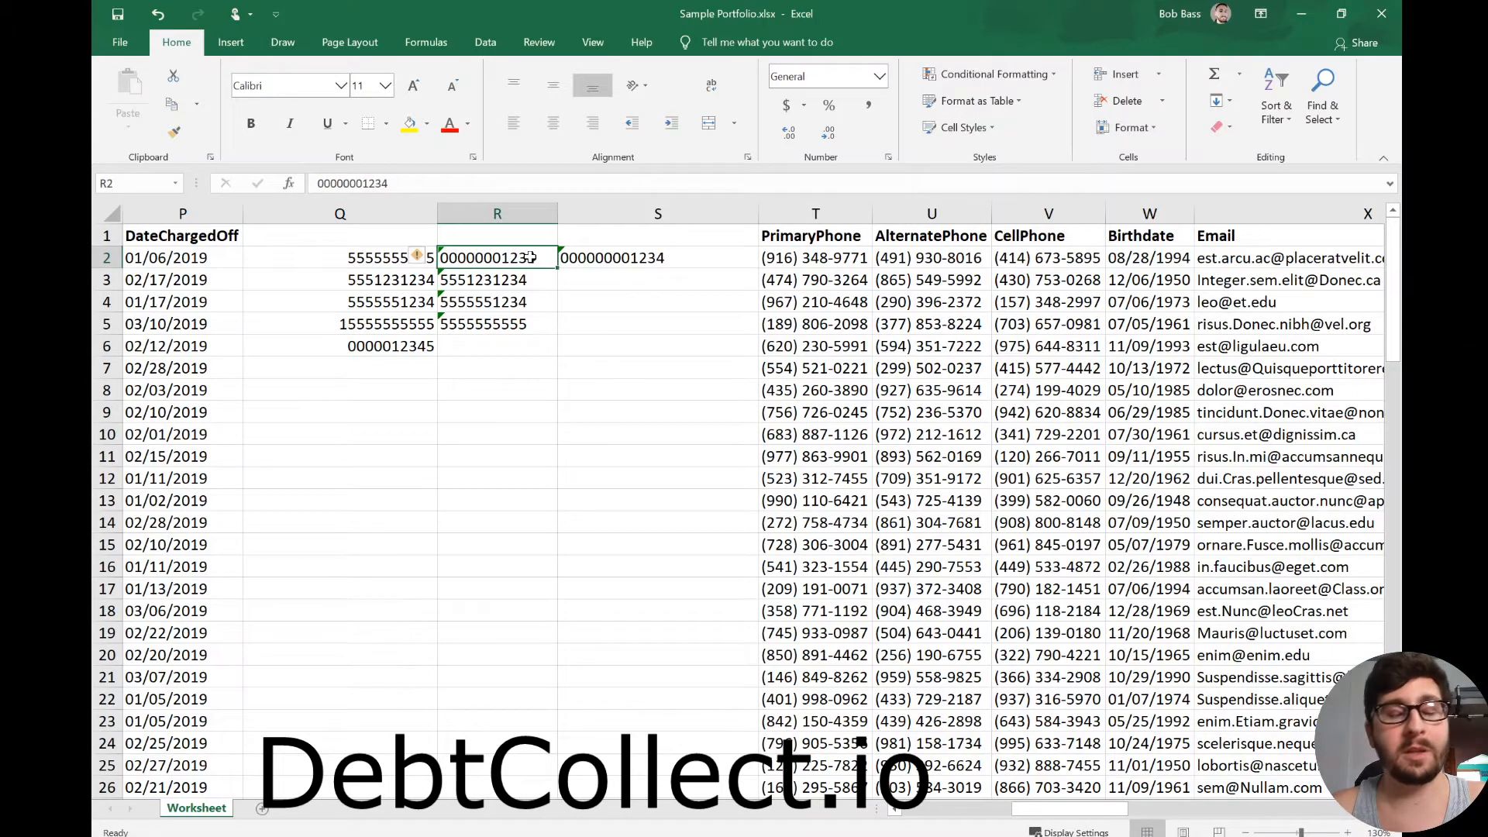
- Delete the test columns Q through S from the worksheet
left_click_drag(657, 214, 346, 211)
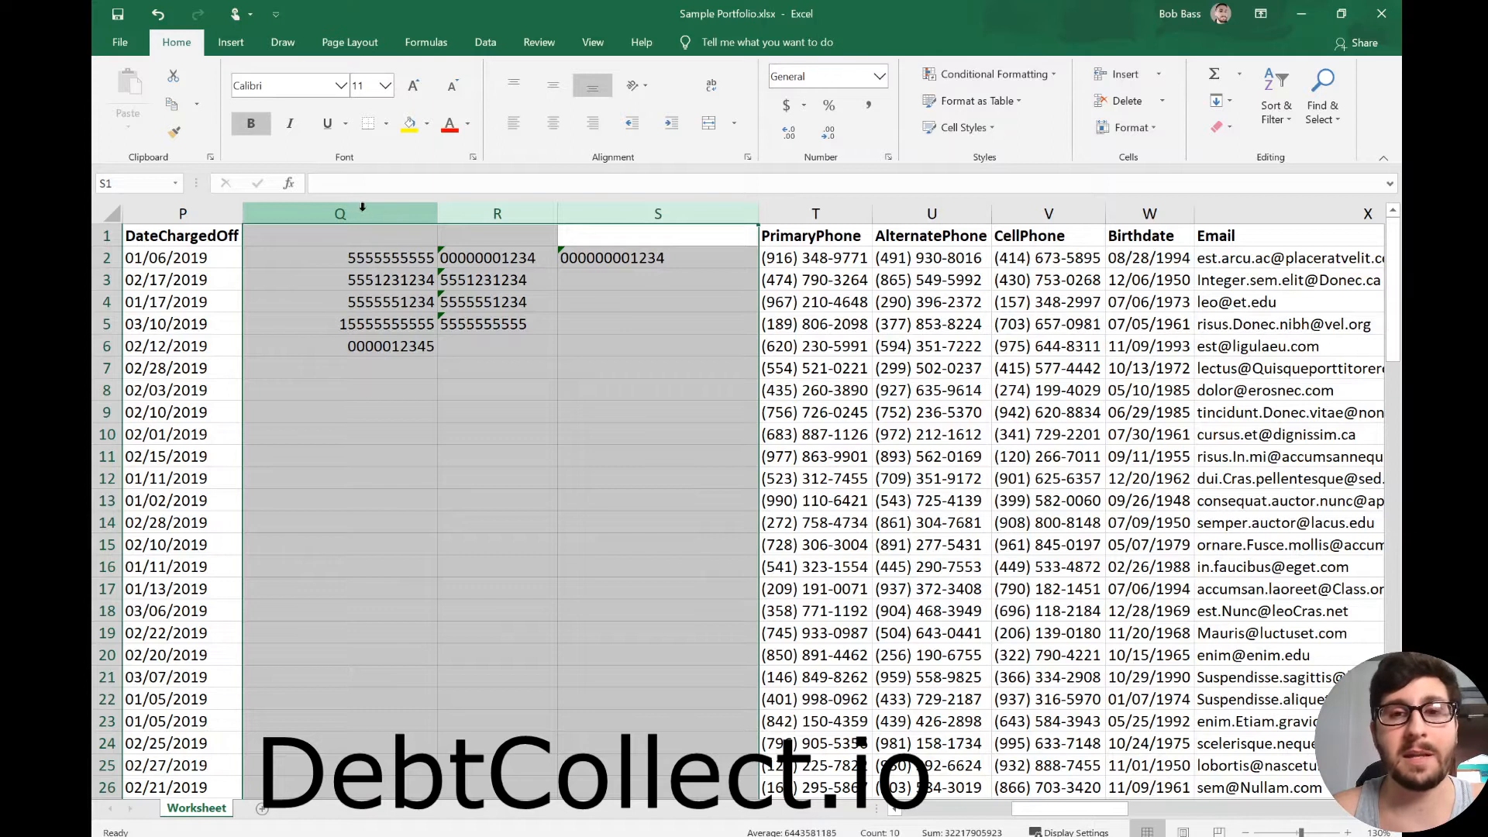
right_click(369, 212)
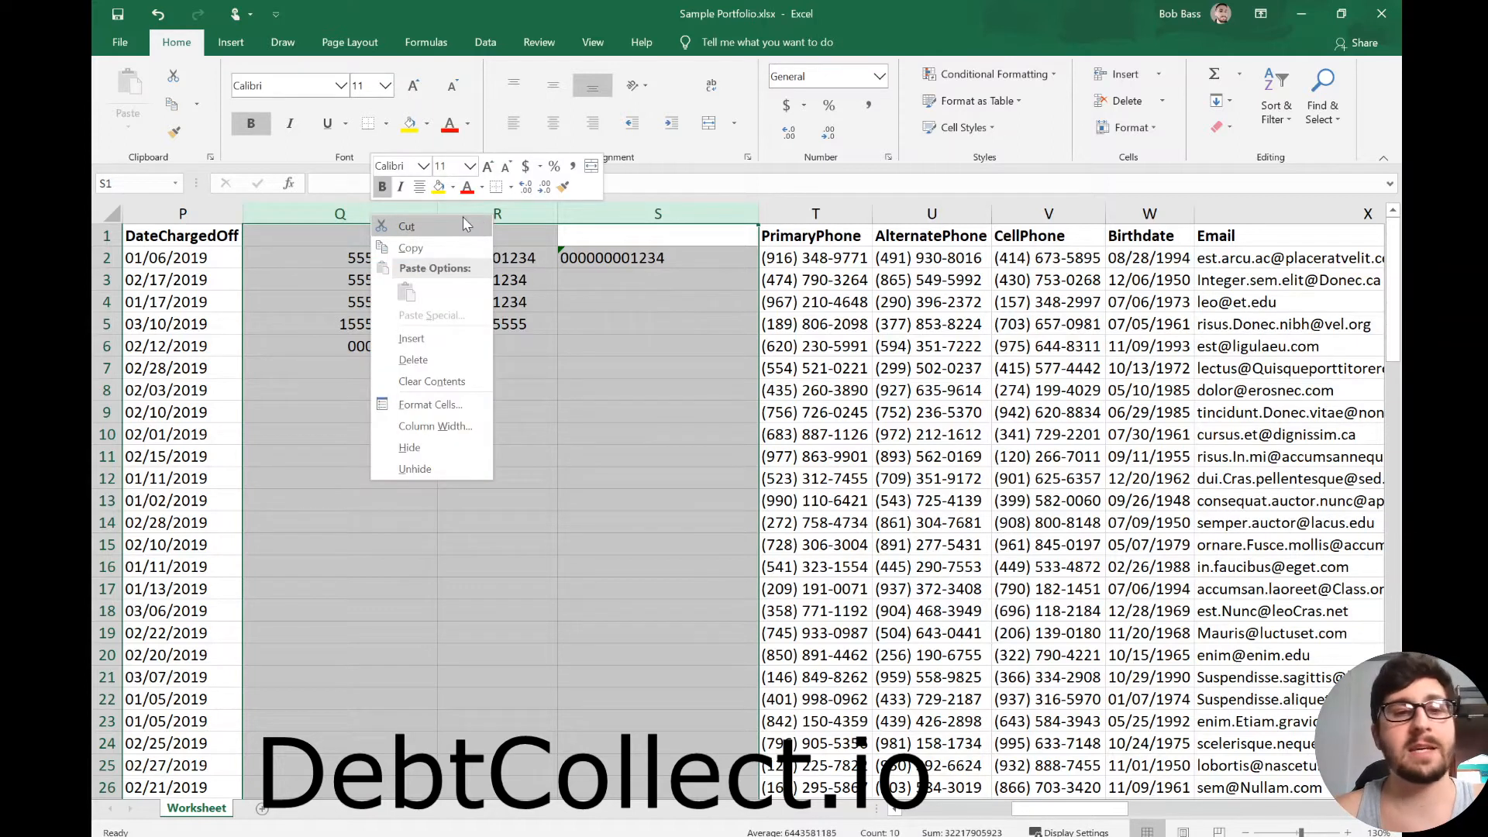
left_click(474, 362)
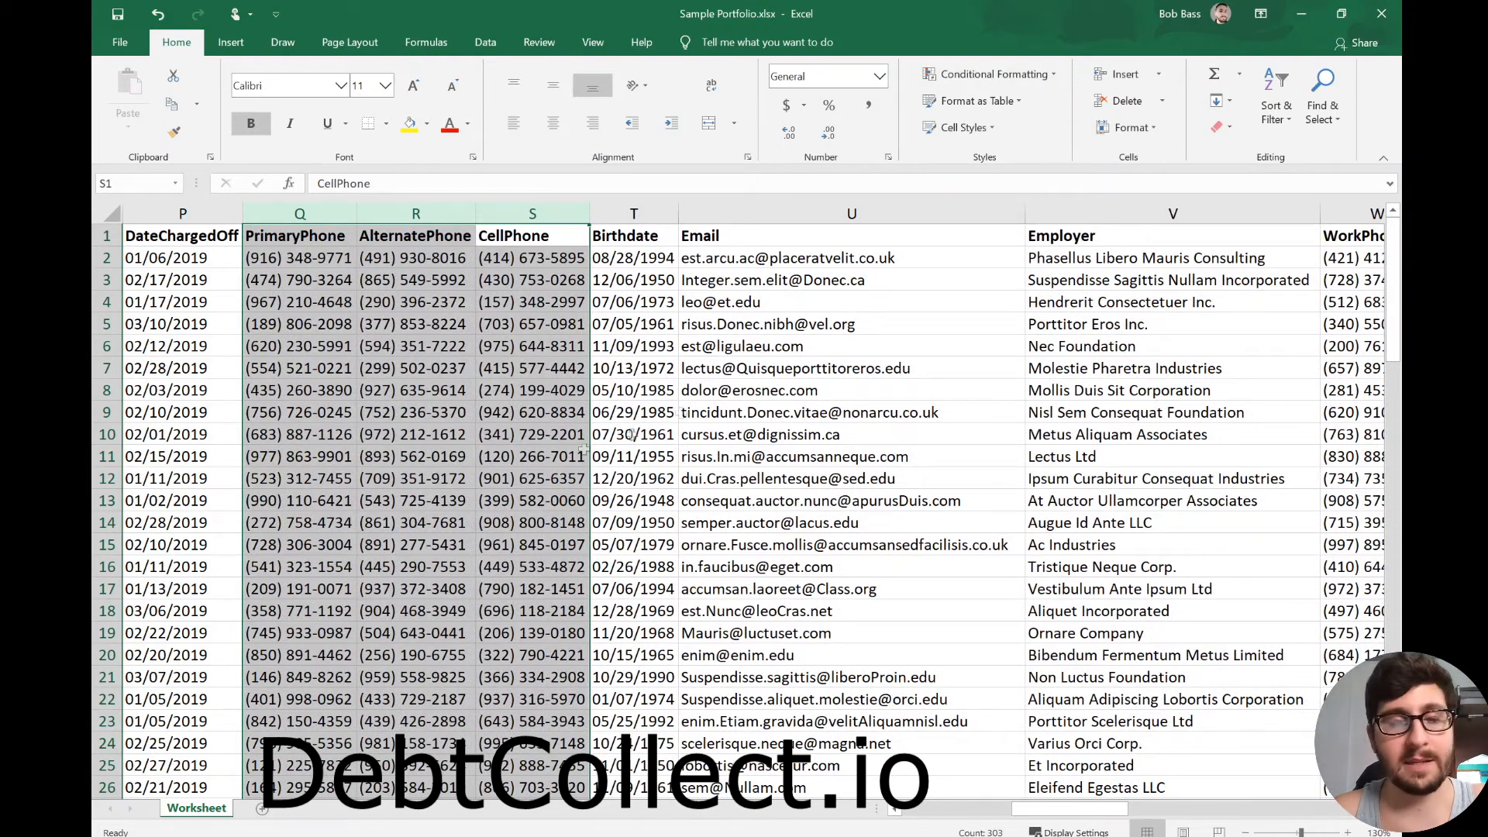
- Widen the Birthdate column and insert a blank column between Birthdate and Email
left_click(568, 404)
left_click(638, 304)
left_click(634, 214)
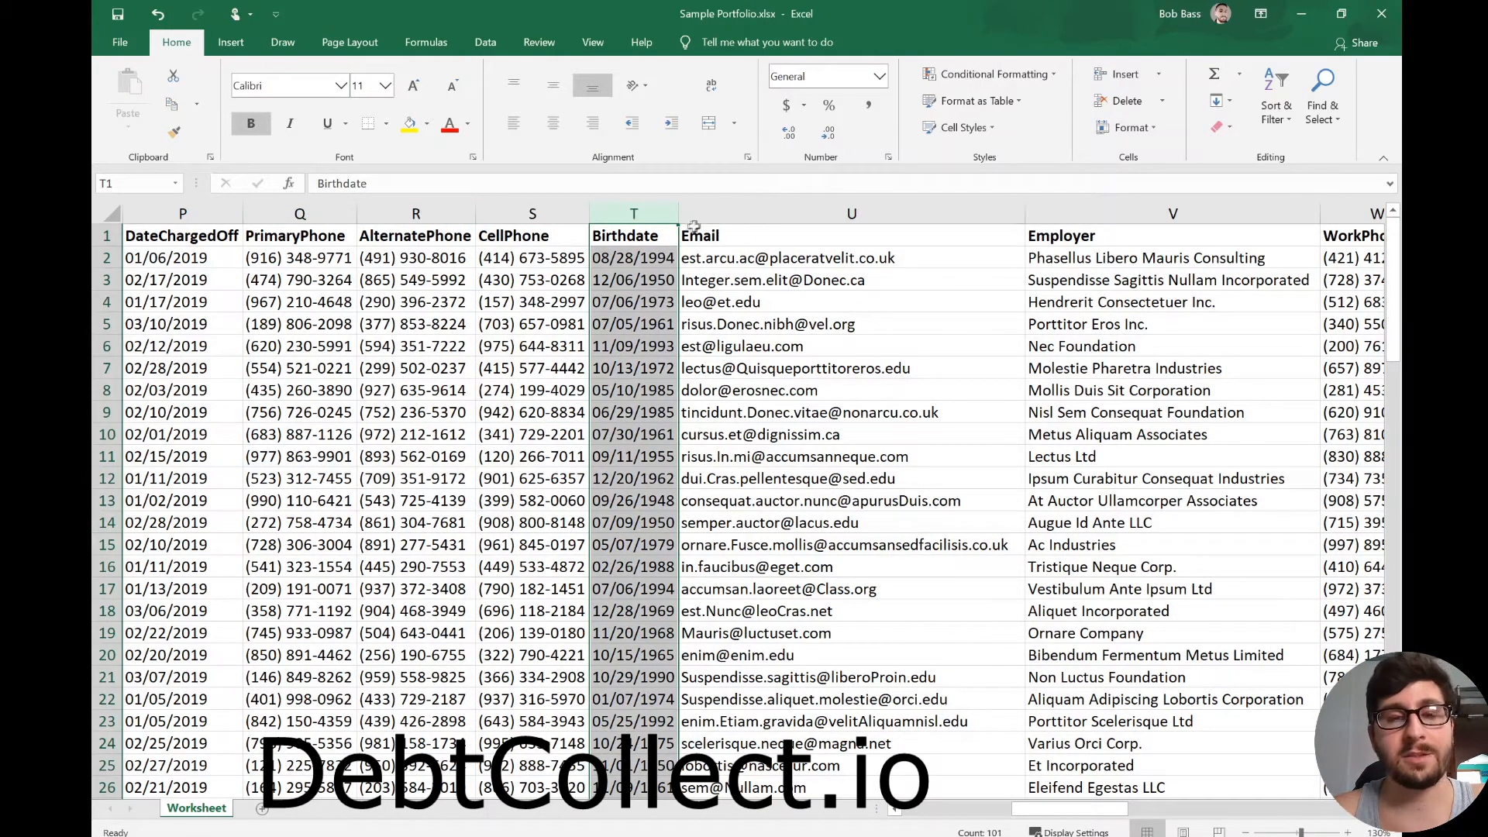
left_click_drag(679, 214, 738, 261)
left_click(634, 258)
right_click(759, 211)
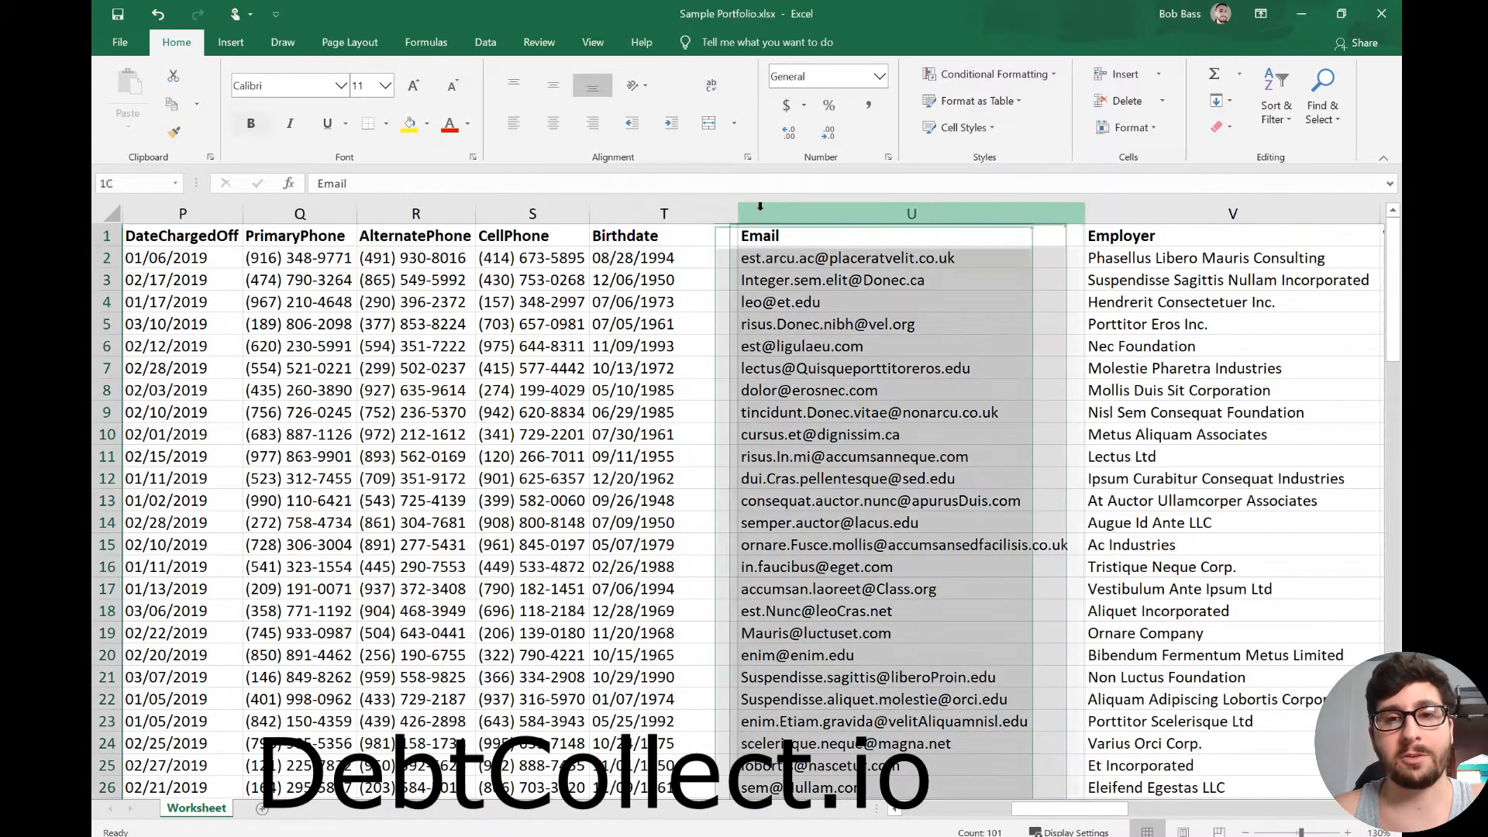
left_click(826, 340)
- Copy the first record's birthdate from T2 into U2 of the blank column
left_click(701, 258)
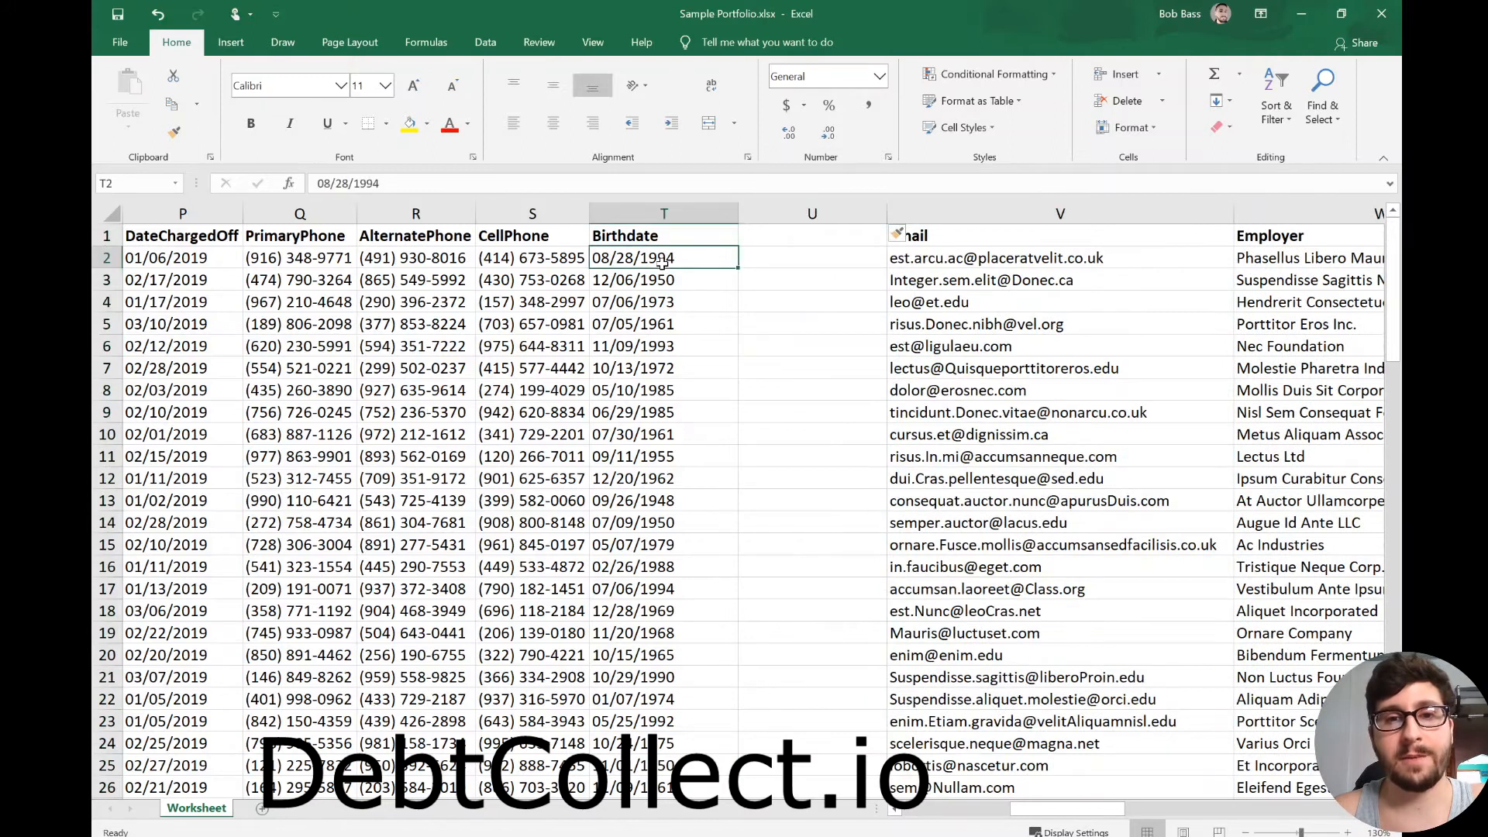
key("ctrl+c")
left_click(794, 264)
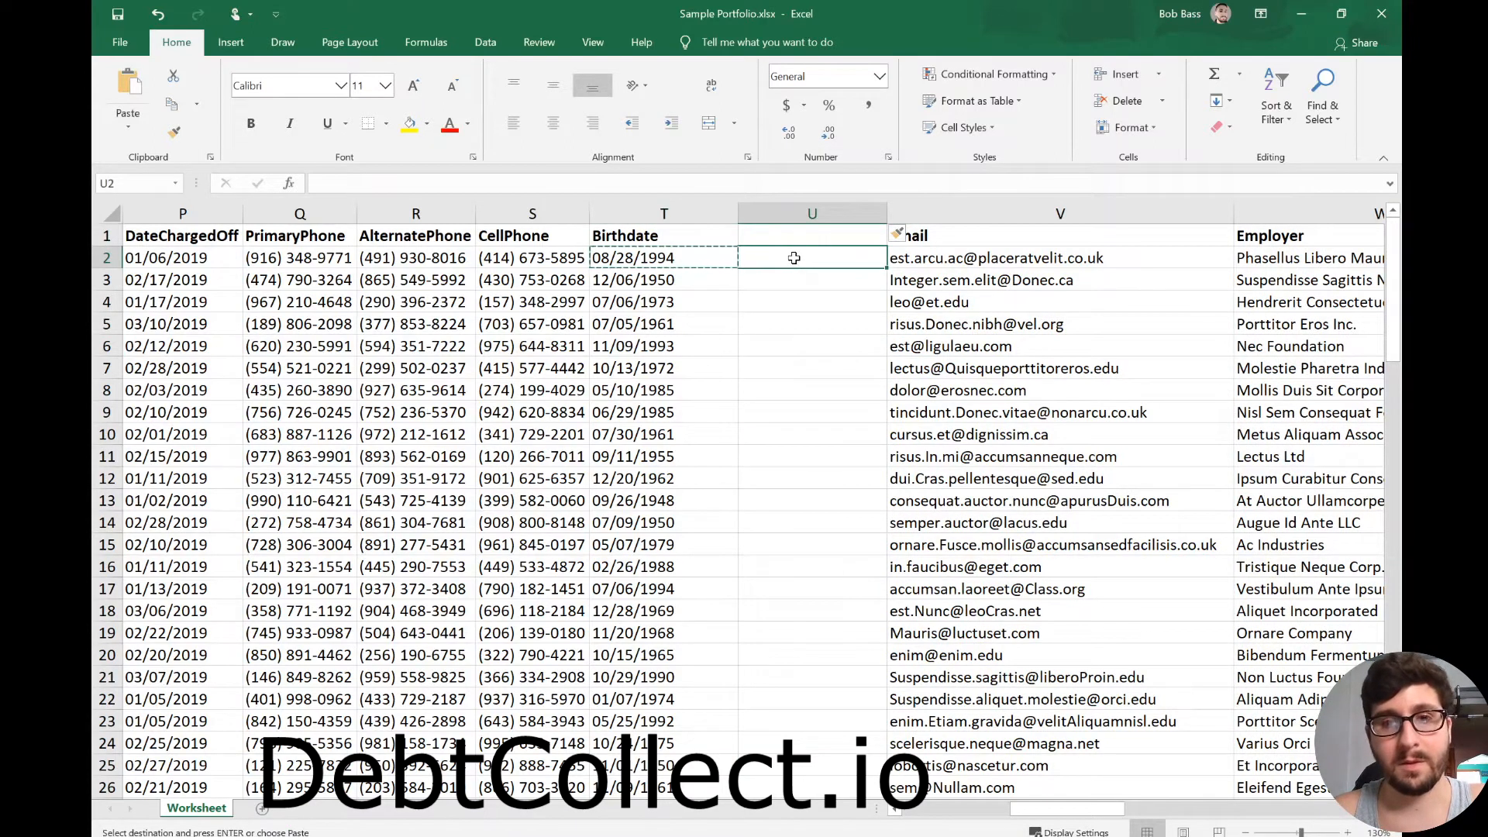
key("ctrl+v")
key("Down")
key("Down")
key("Down")
- Remove the leading zero from the month in U2 and re-enter the value as a date
left_click(821, 213)
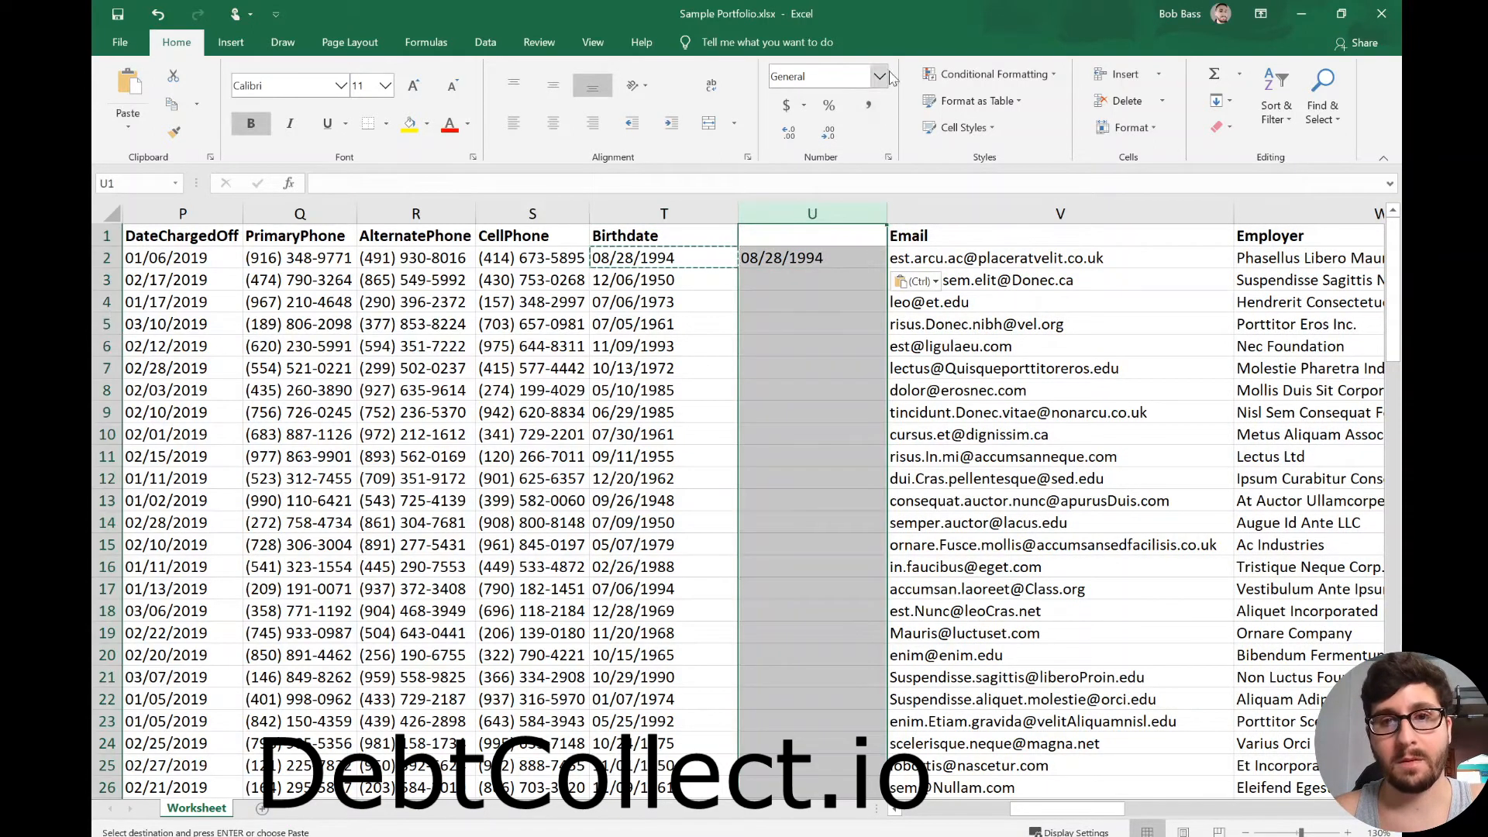
left_click(824, 258)
left_click(788, 214)
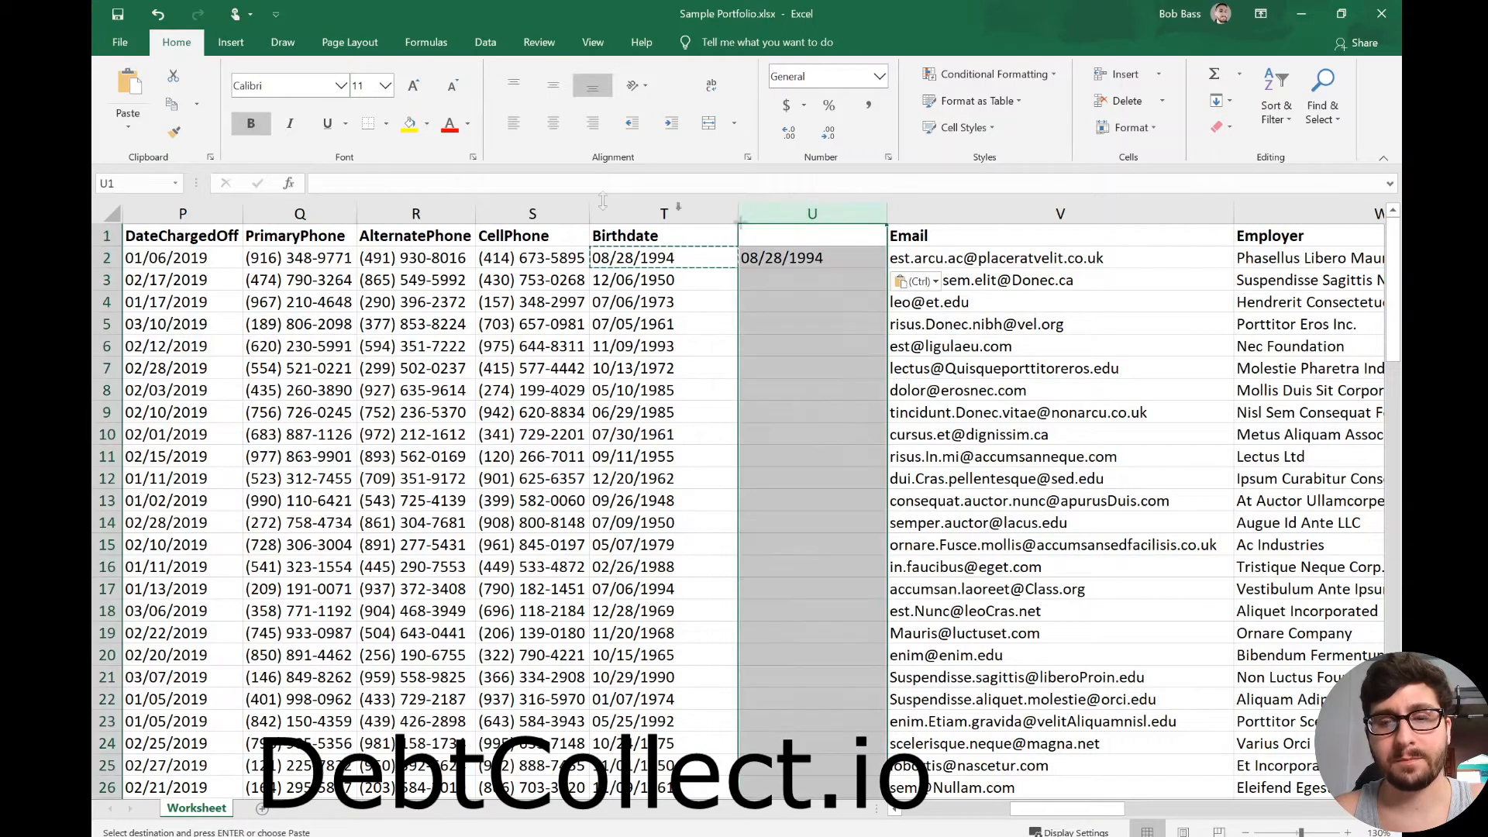
left_click(779, 255)
left_click(312, 183)
key("Delete")
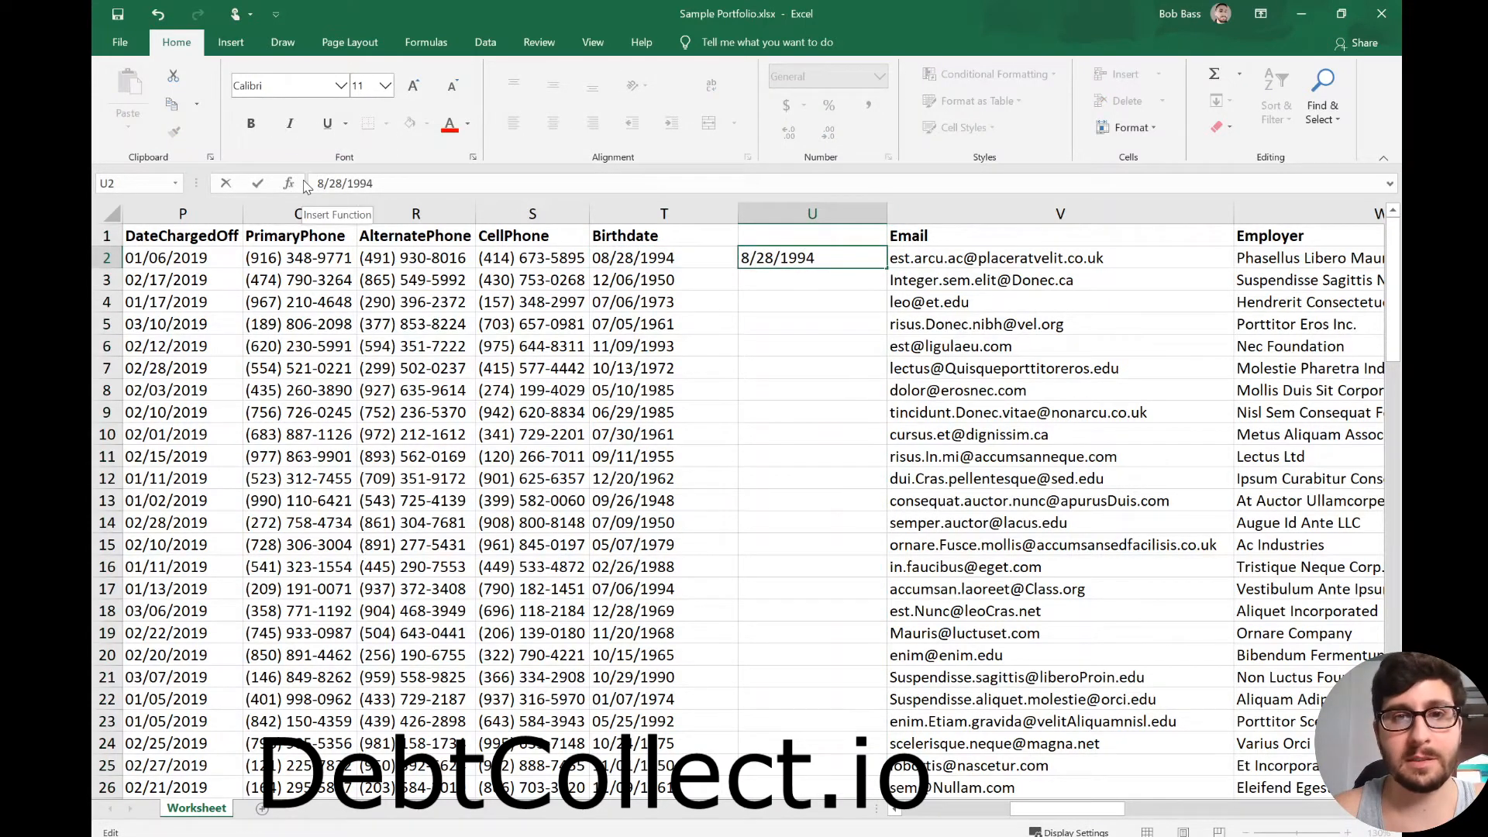
key("Return")
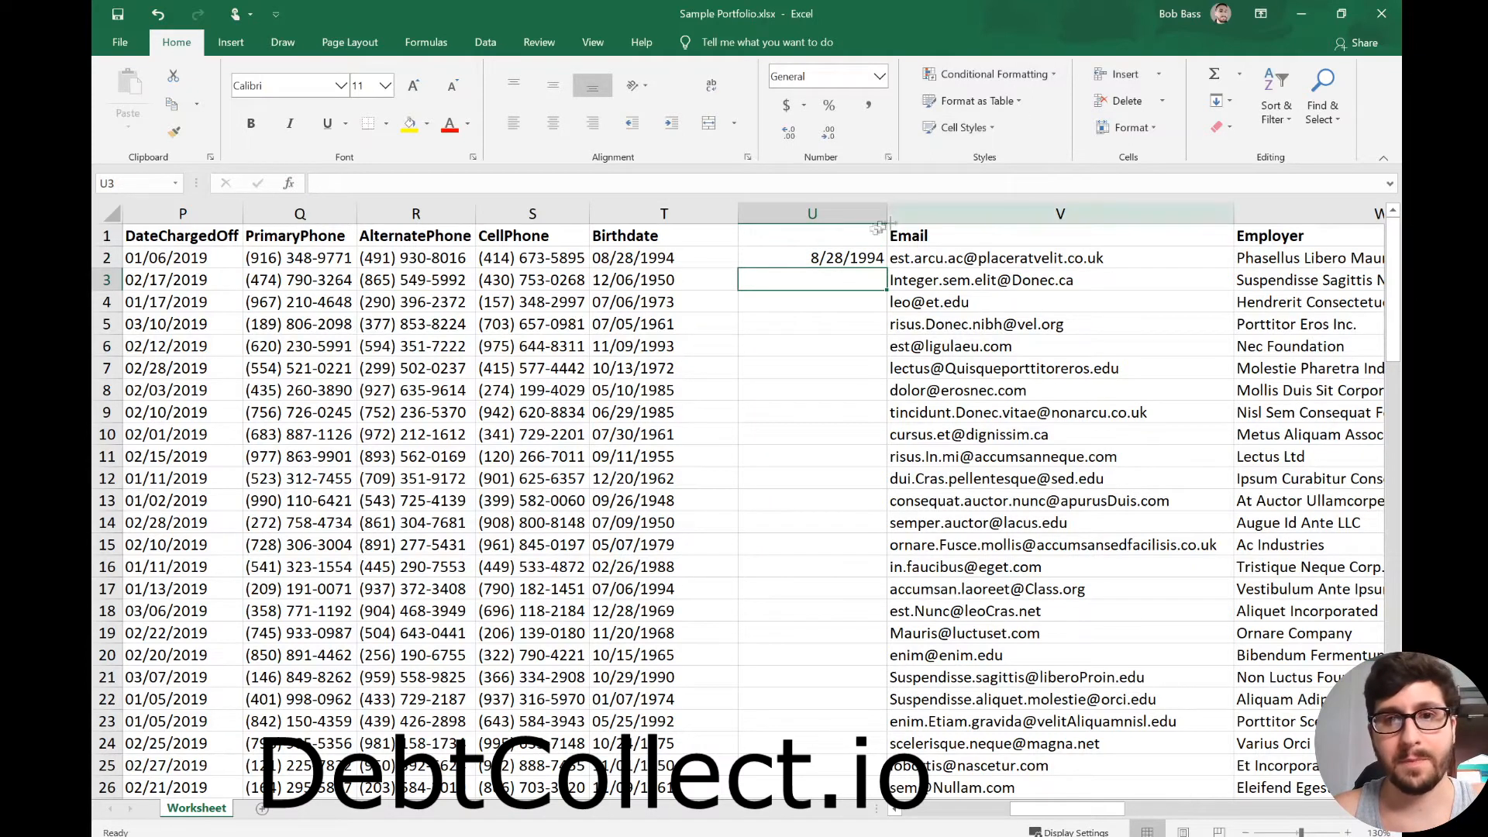
- Set the number format of cell U2 to General to reveal its underlying serial number
key("Up")
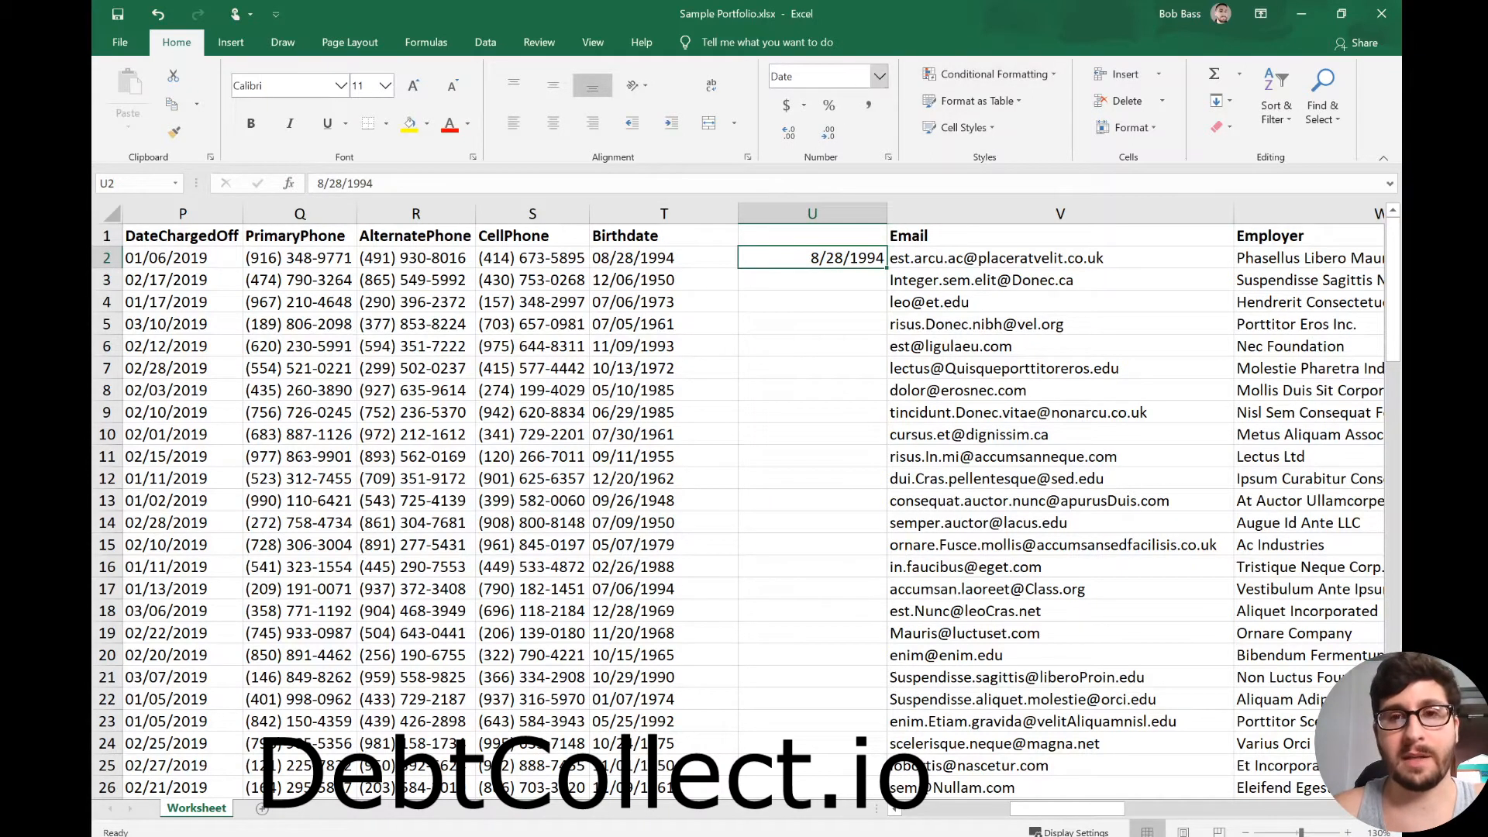
left_click(880, 76)
left_click(829, 107)
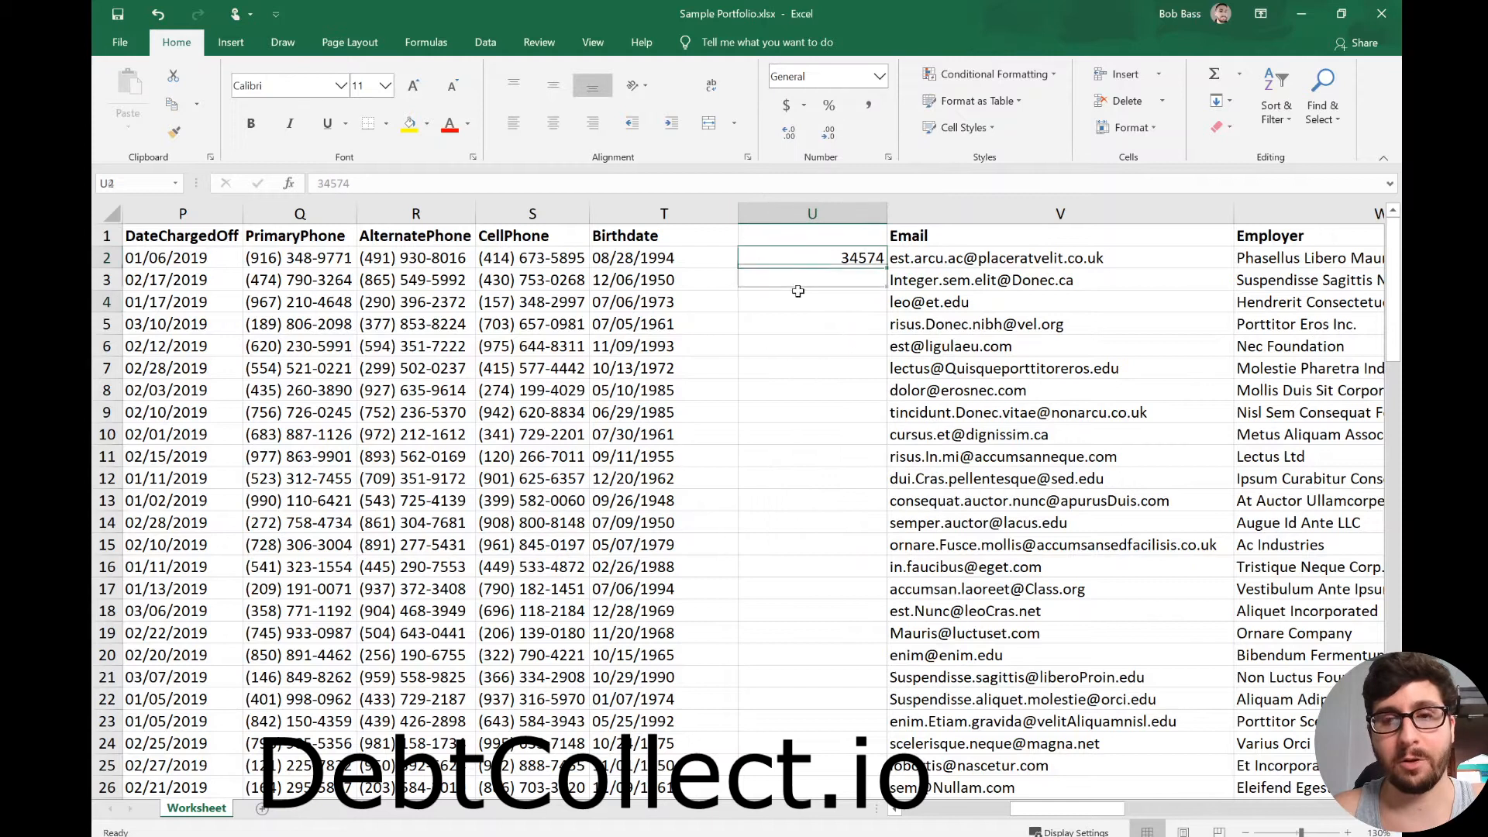
left_click(817, 259)
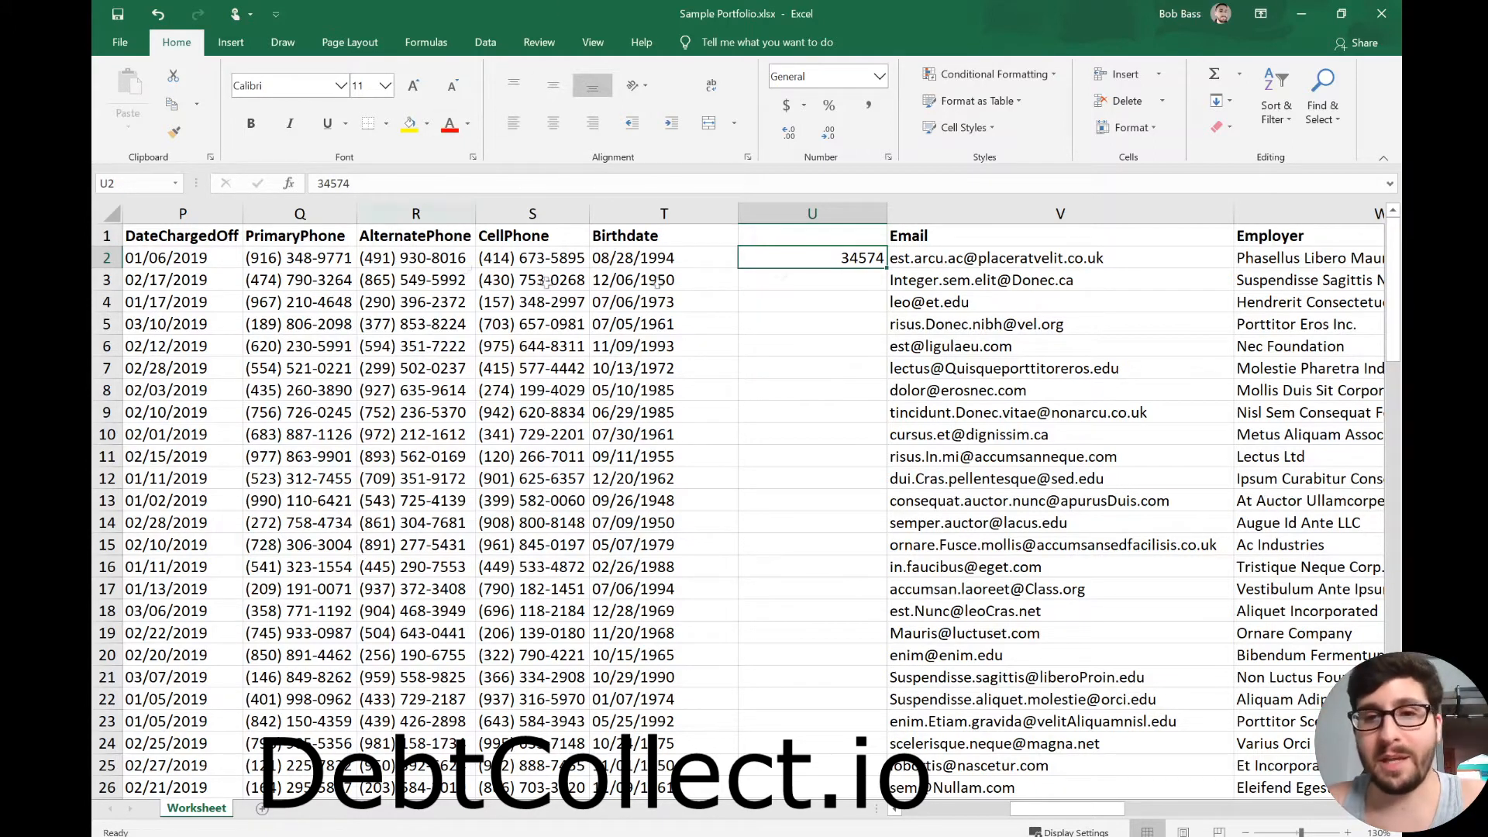
- Apply the Short Date number format to cell U2
left_click(837, 76)
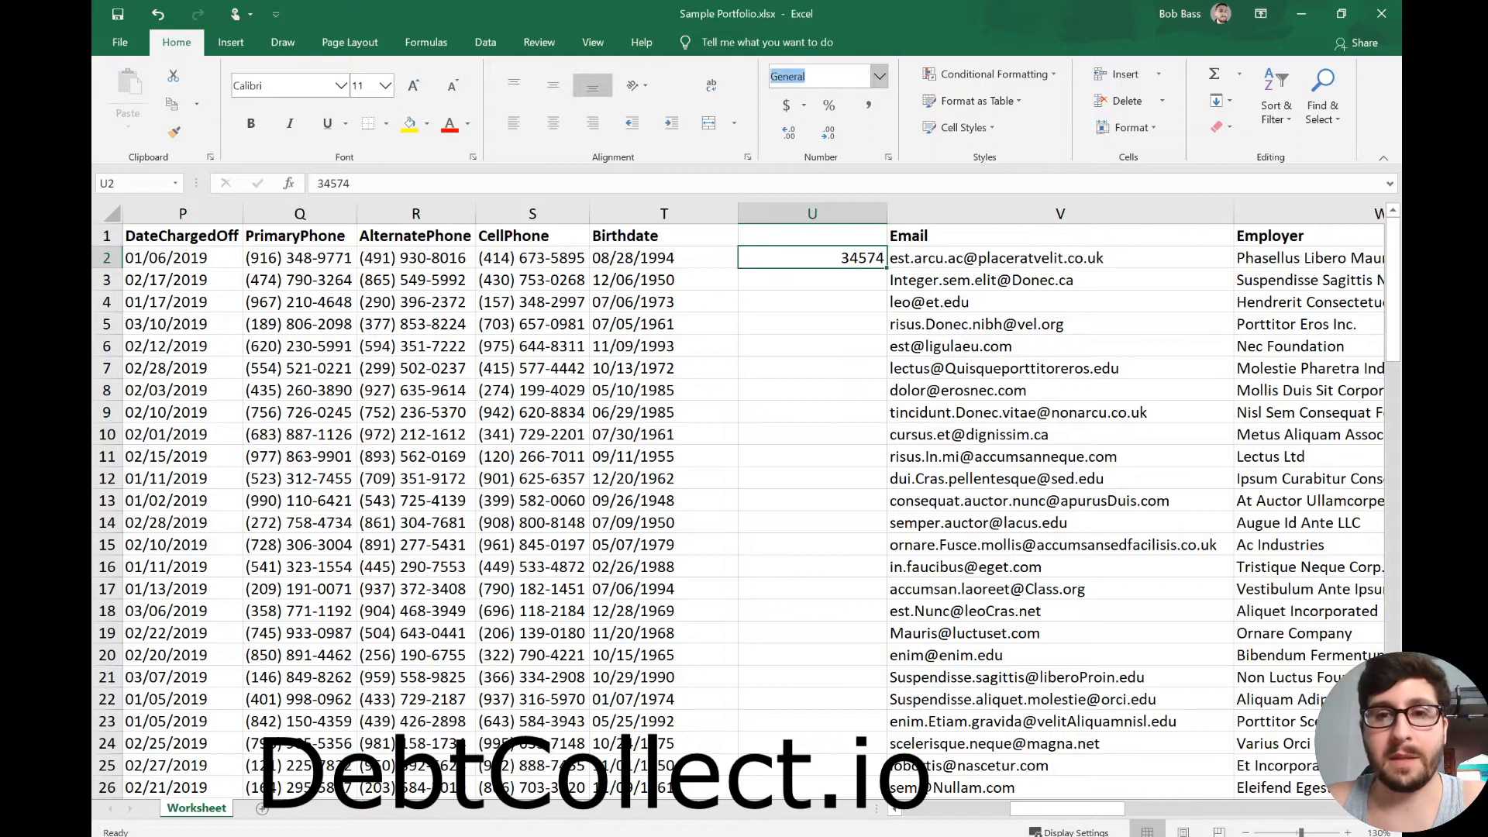
left_click(881, 77)
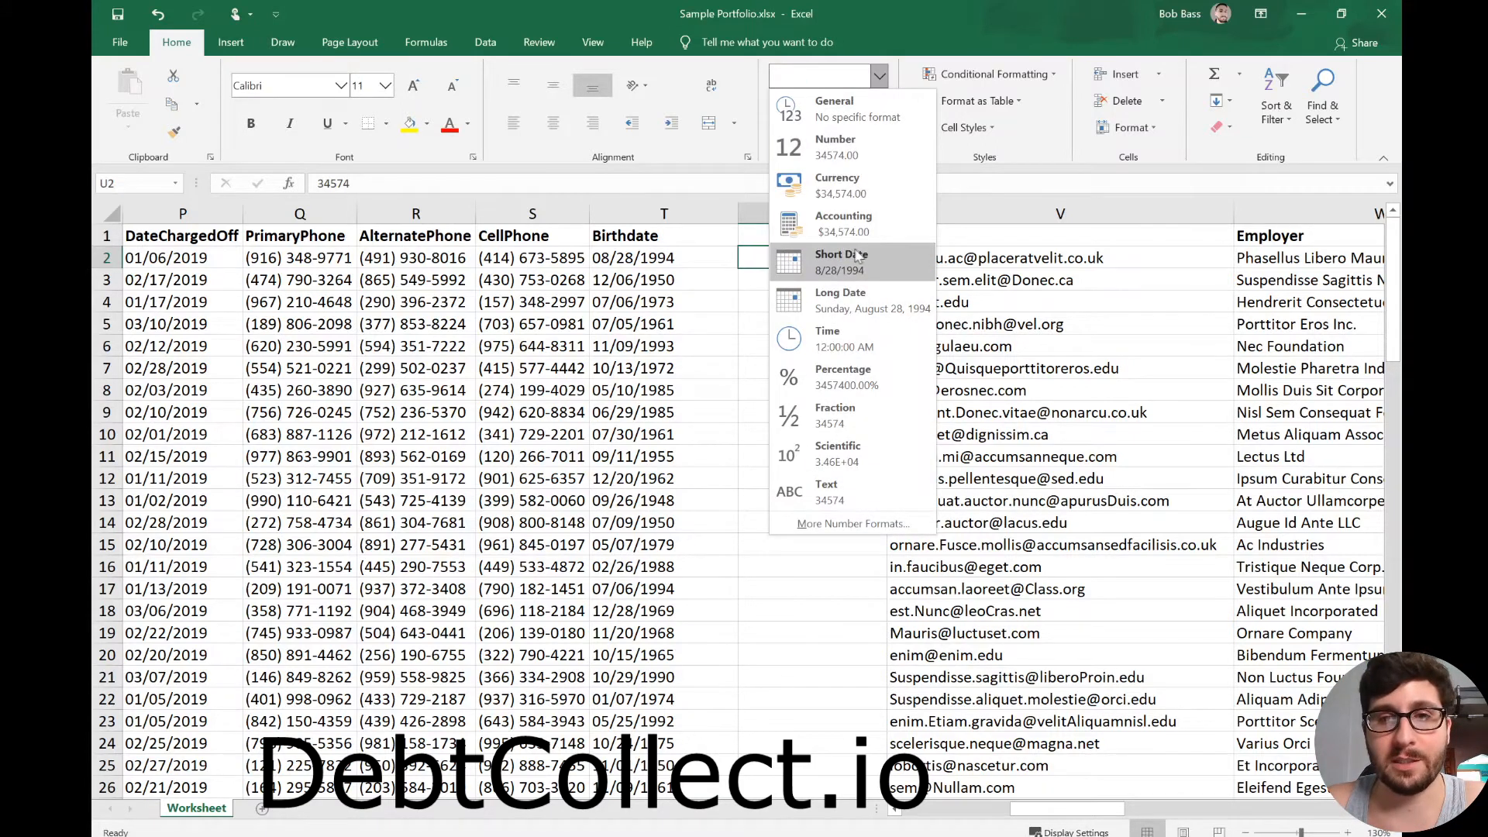
left_click(880, 260)
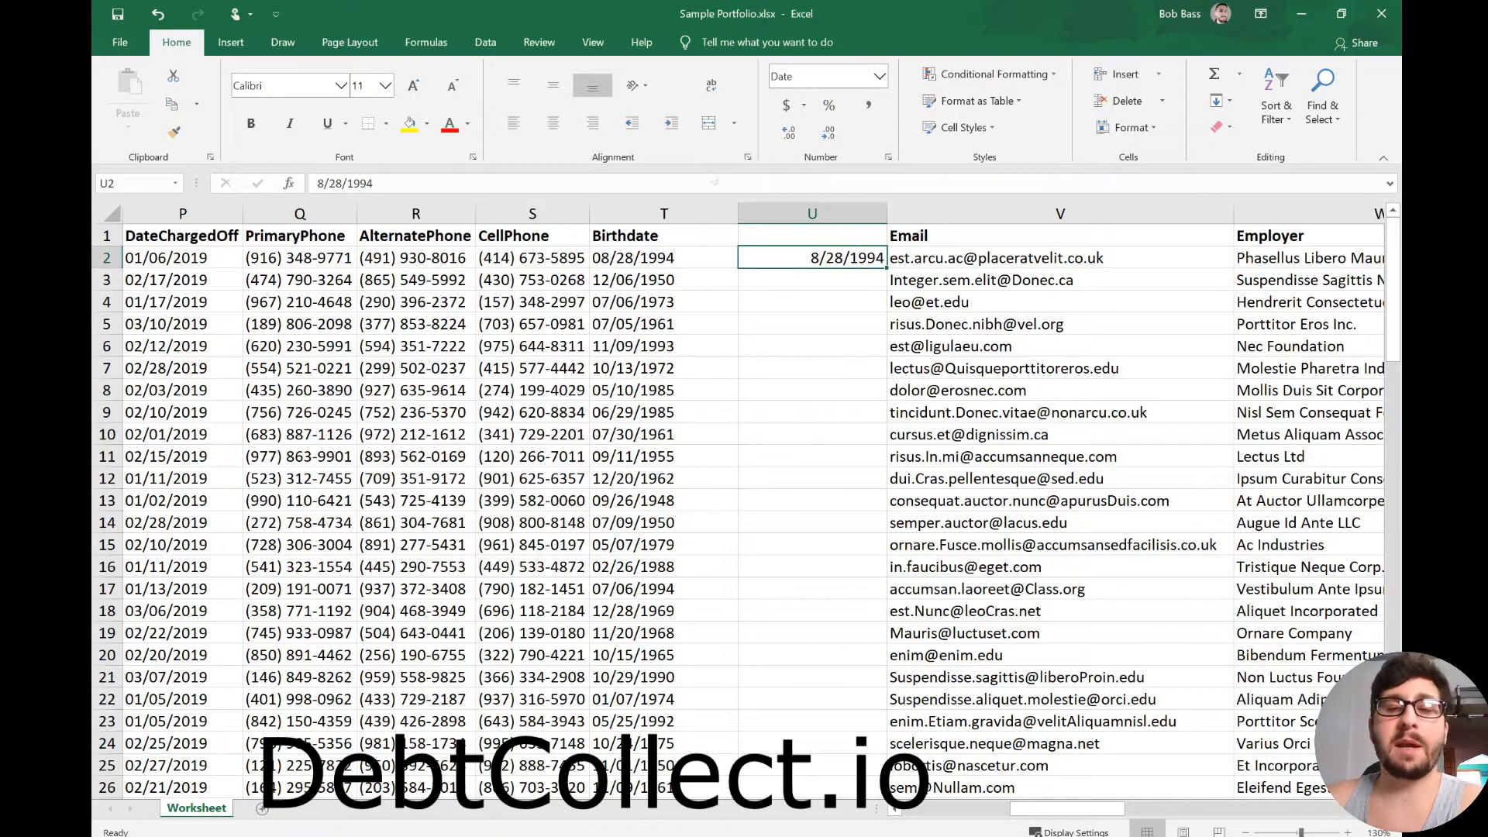
left_click(307, 209)
left_click_drag(307, 209, 1085, 214)
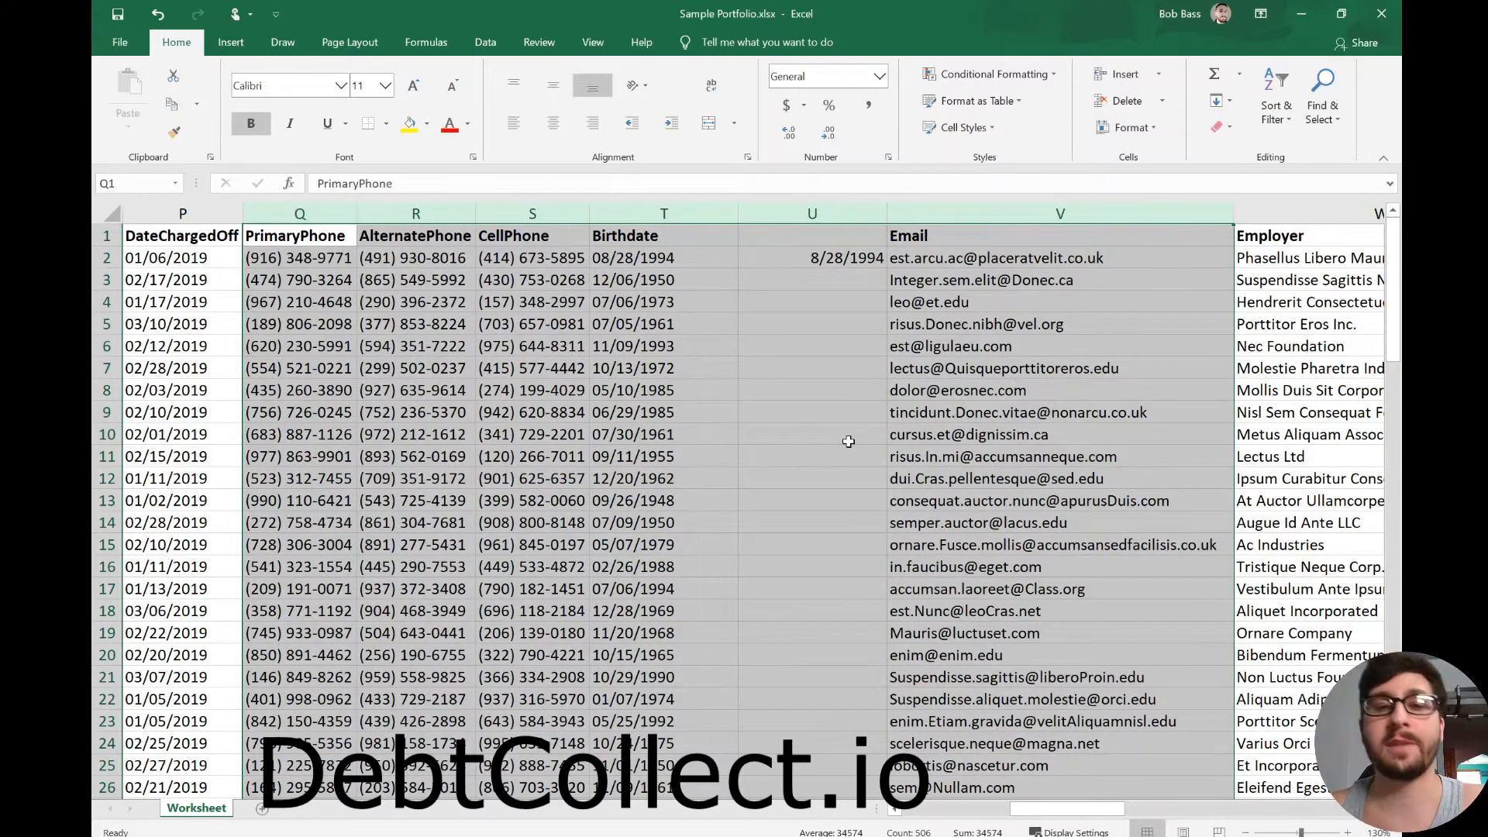
left_click(848, 379)
- Set the number format of the entire column U to General and check the stored value in U2
left_click(845, 214)
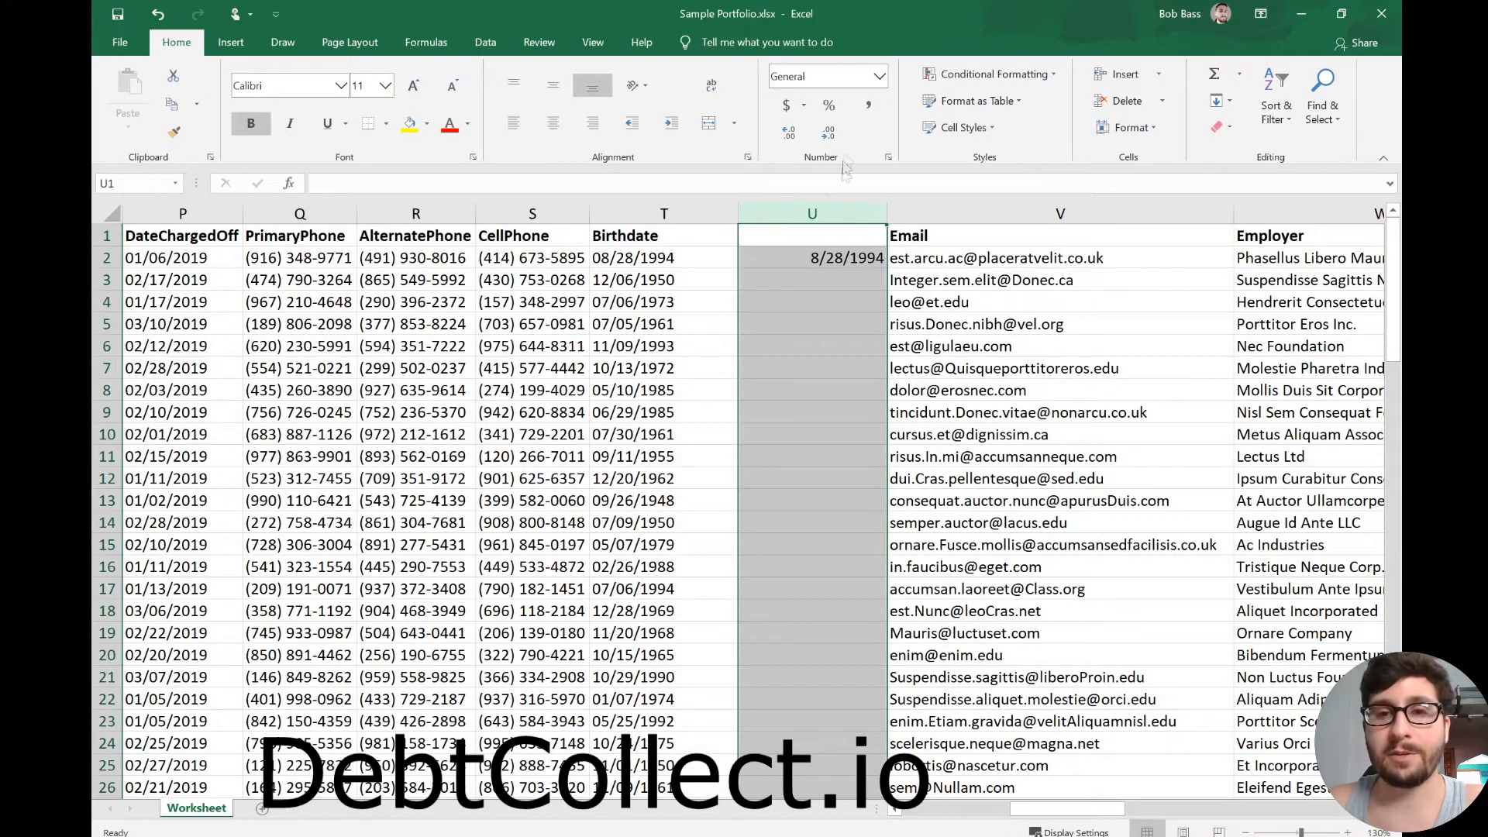
left_click(878, 76)
left_click(852, 105)
left_click(765, 429)
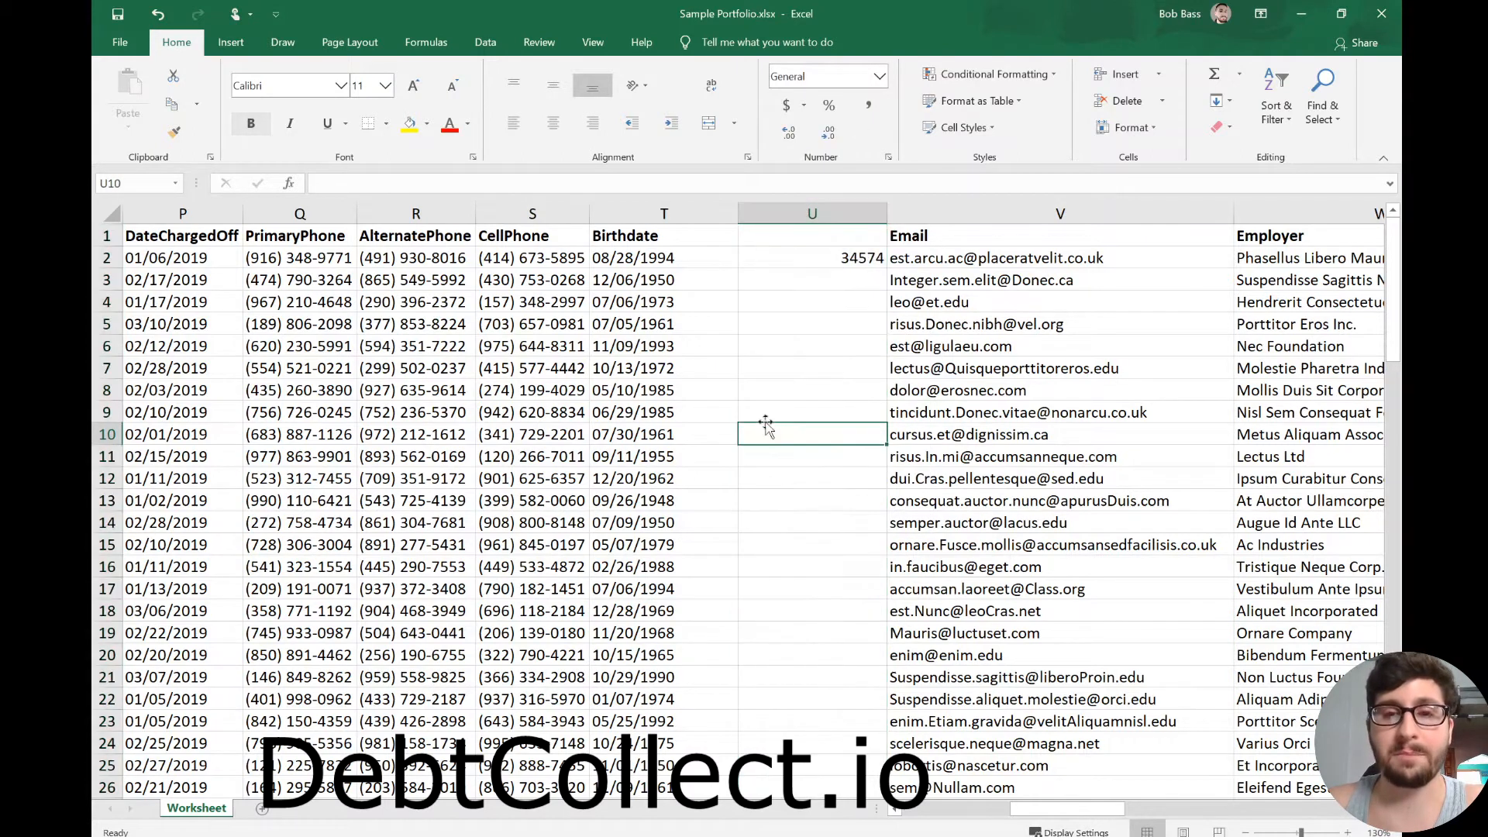
left_click(795, 318)
left_click(820, 253)
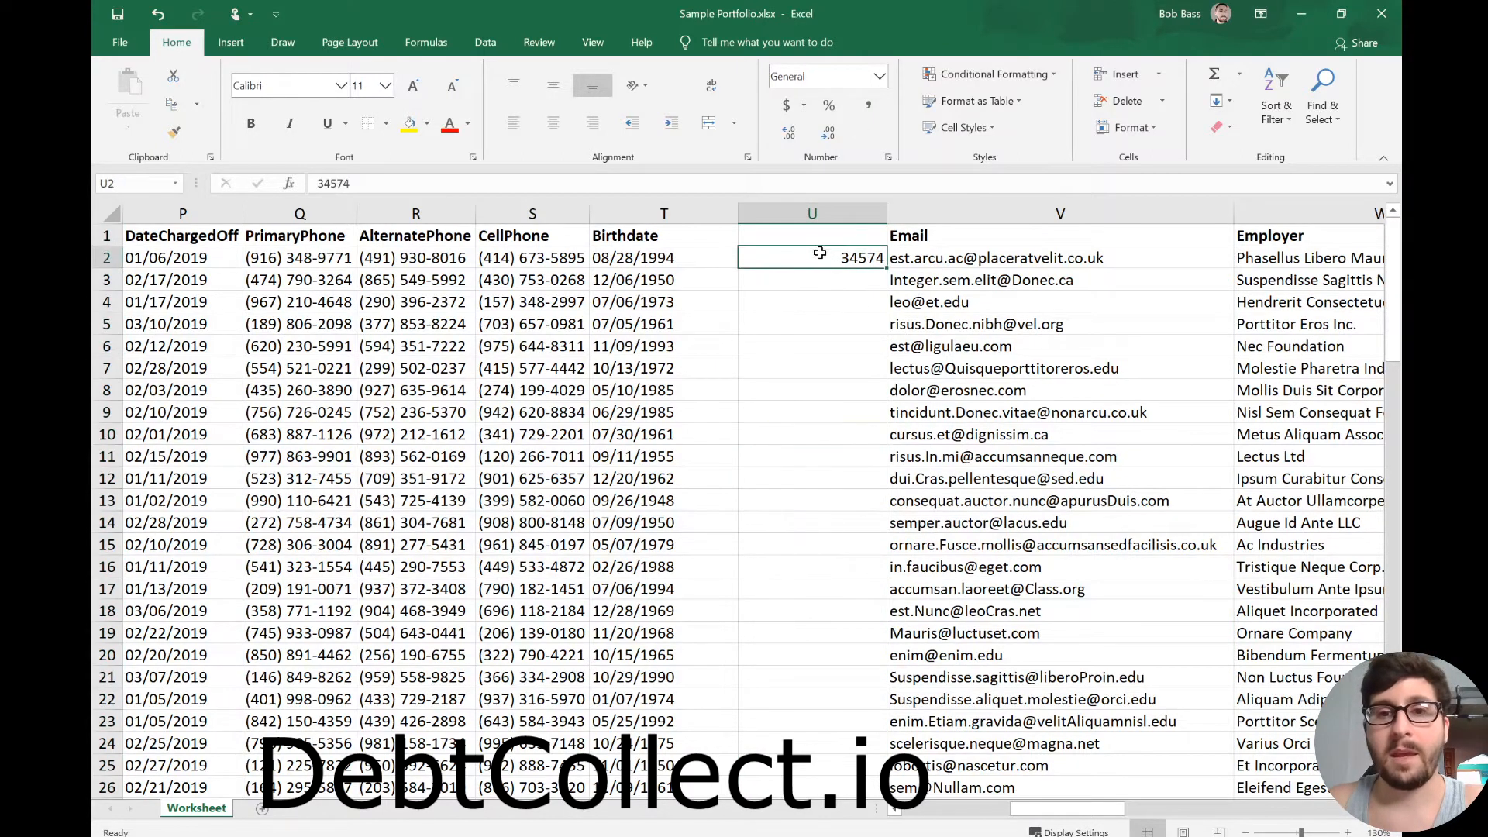
- Apply the Short Date number format to the entire column U
left_click(812, 214)
left_click(879, 76)
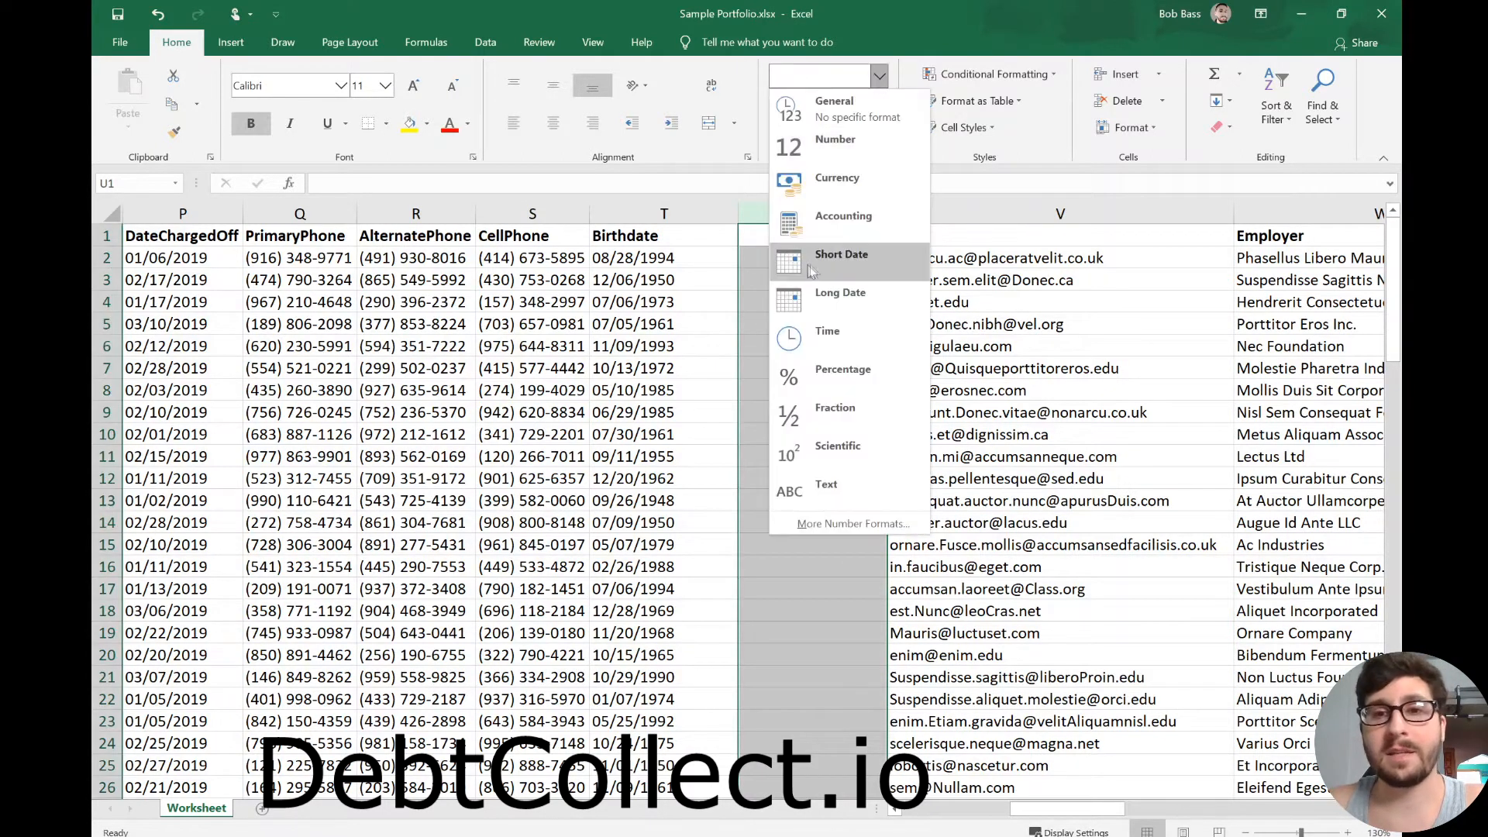
left_click(841, 260)
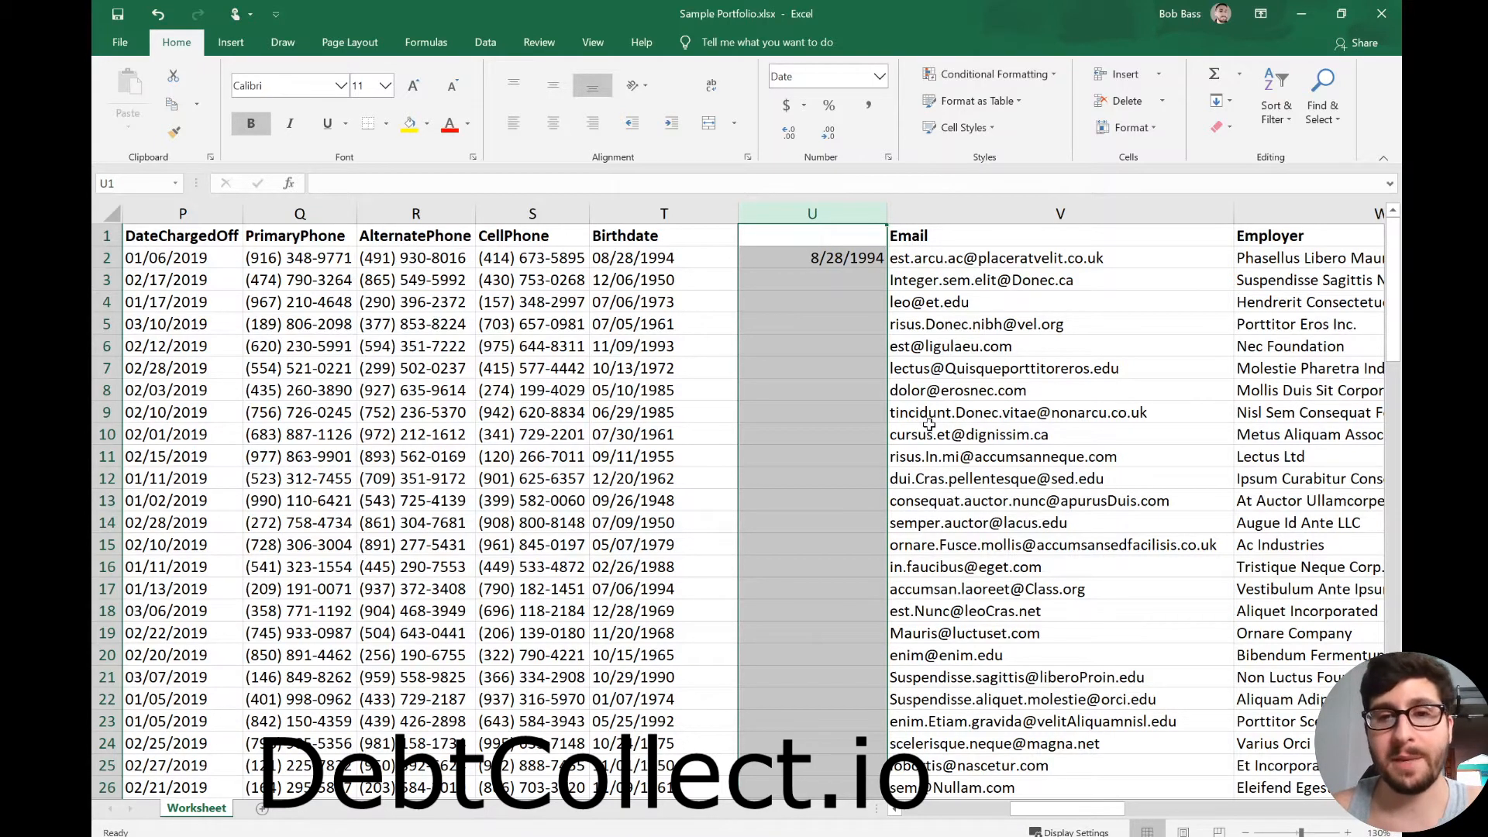
- Browse the date format types and apply the 2012-03-14 type to the entire column U
right_click(836, 264)
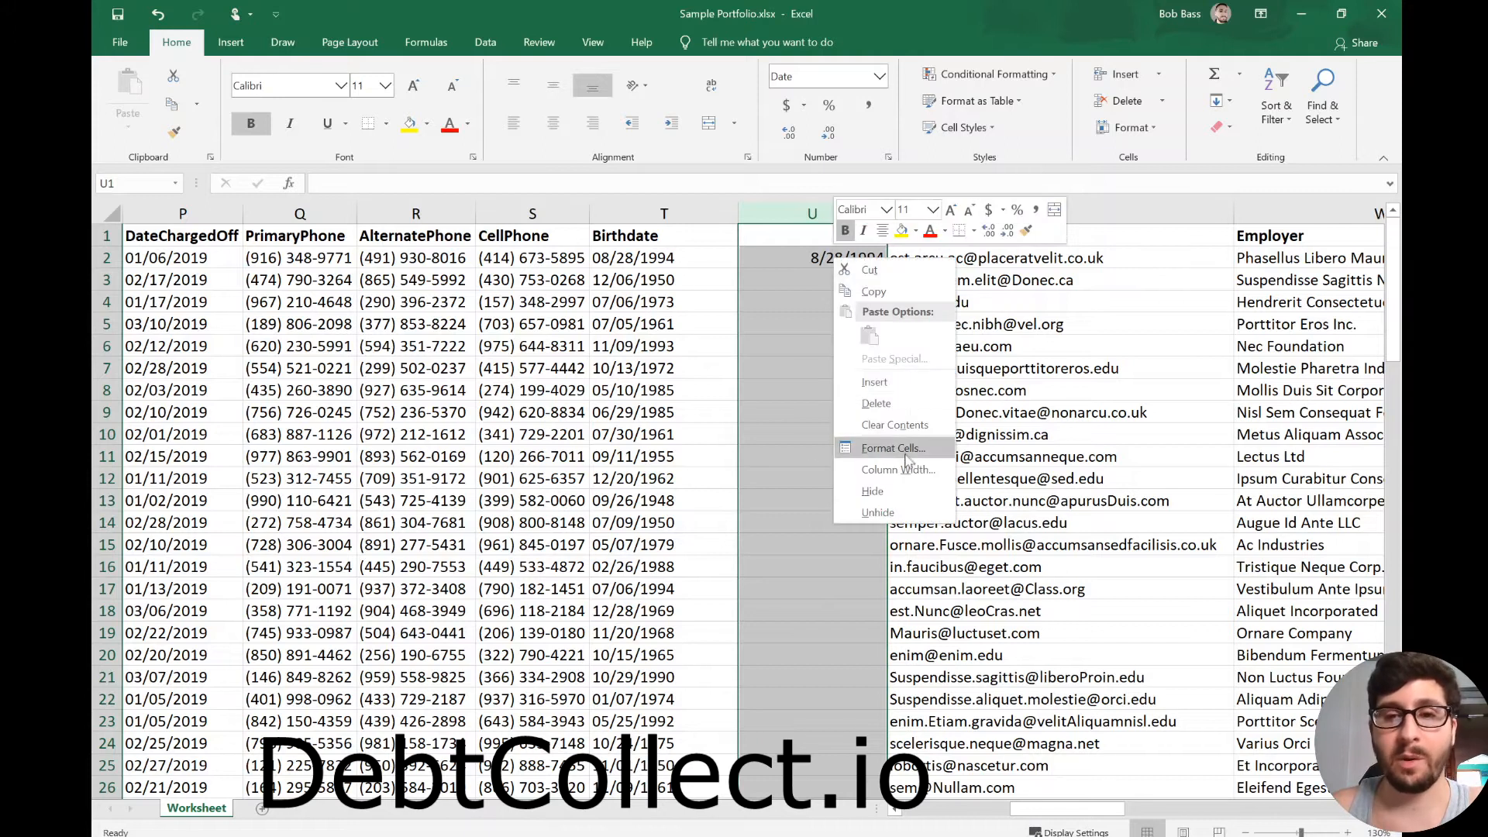
left_click(893, 449)
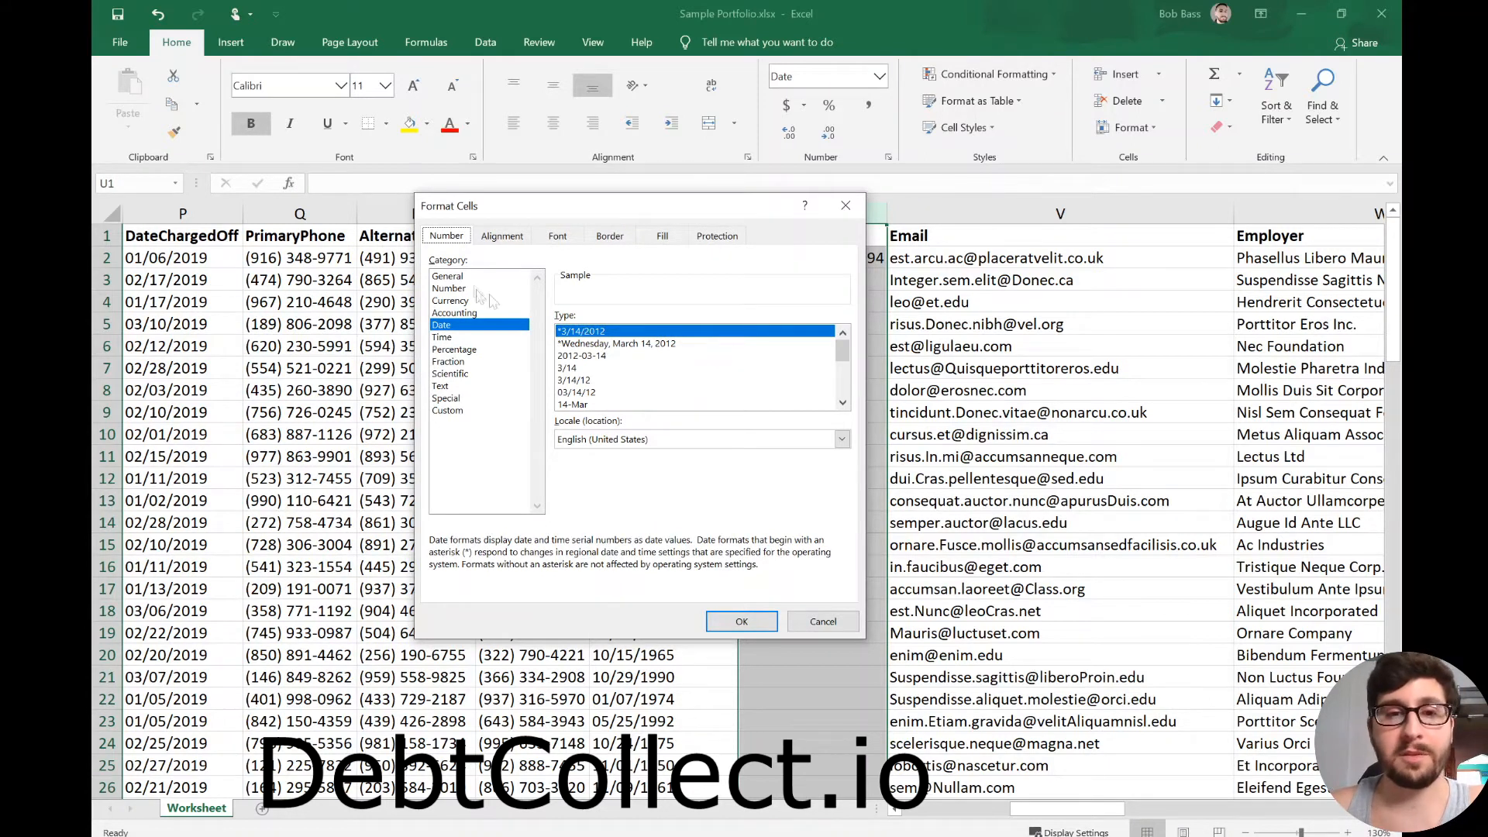
scroll(651, 370, "down", 4)
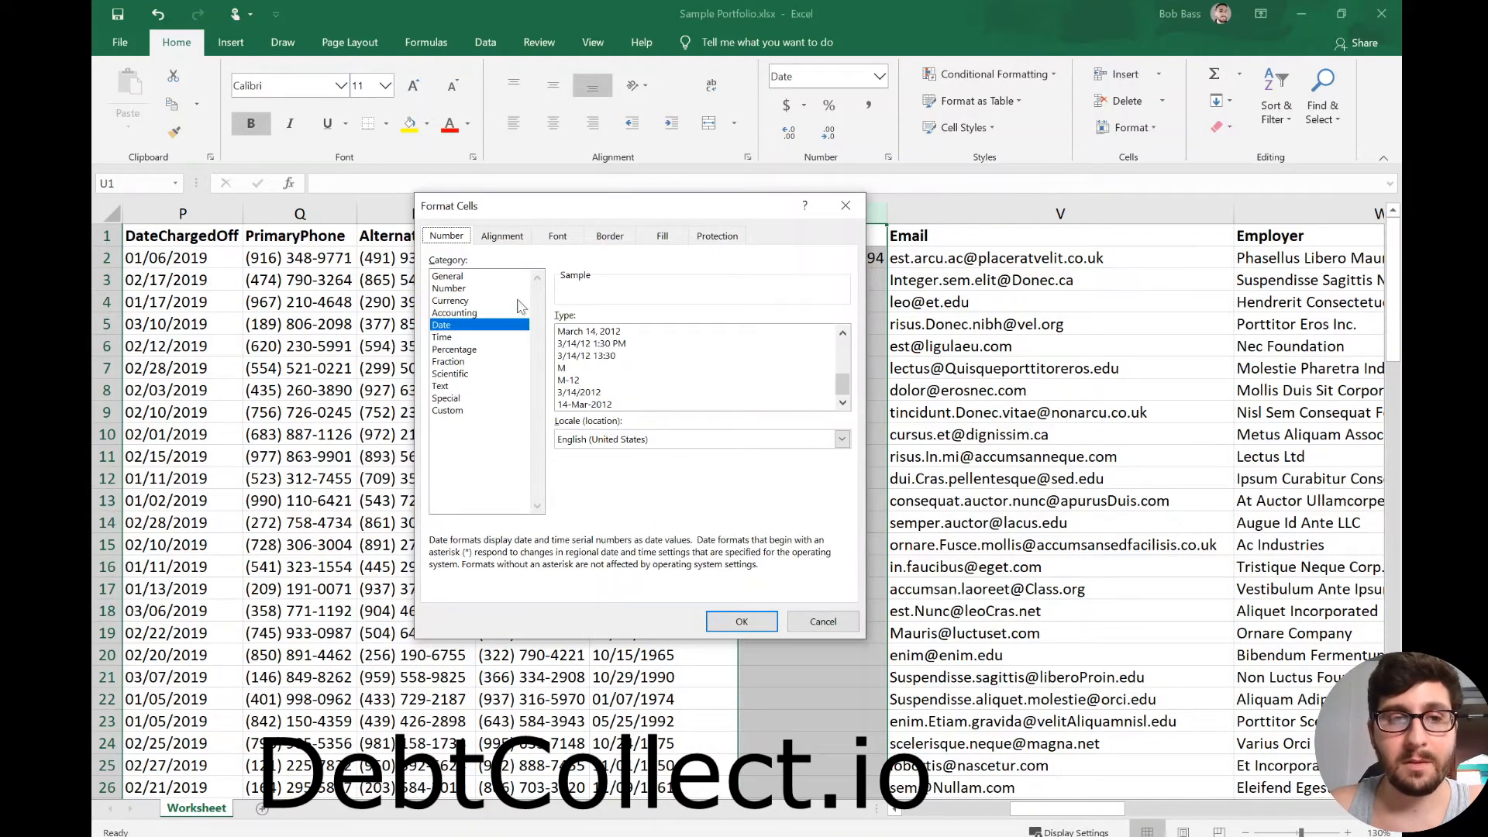
scroll(644, 372, "up", 4)
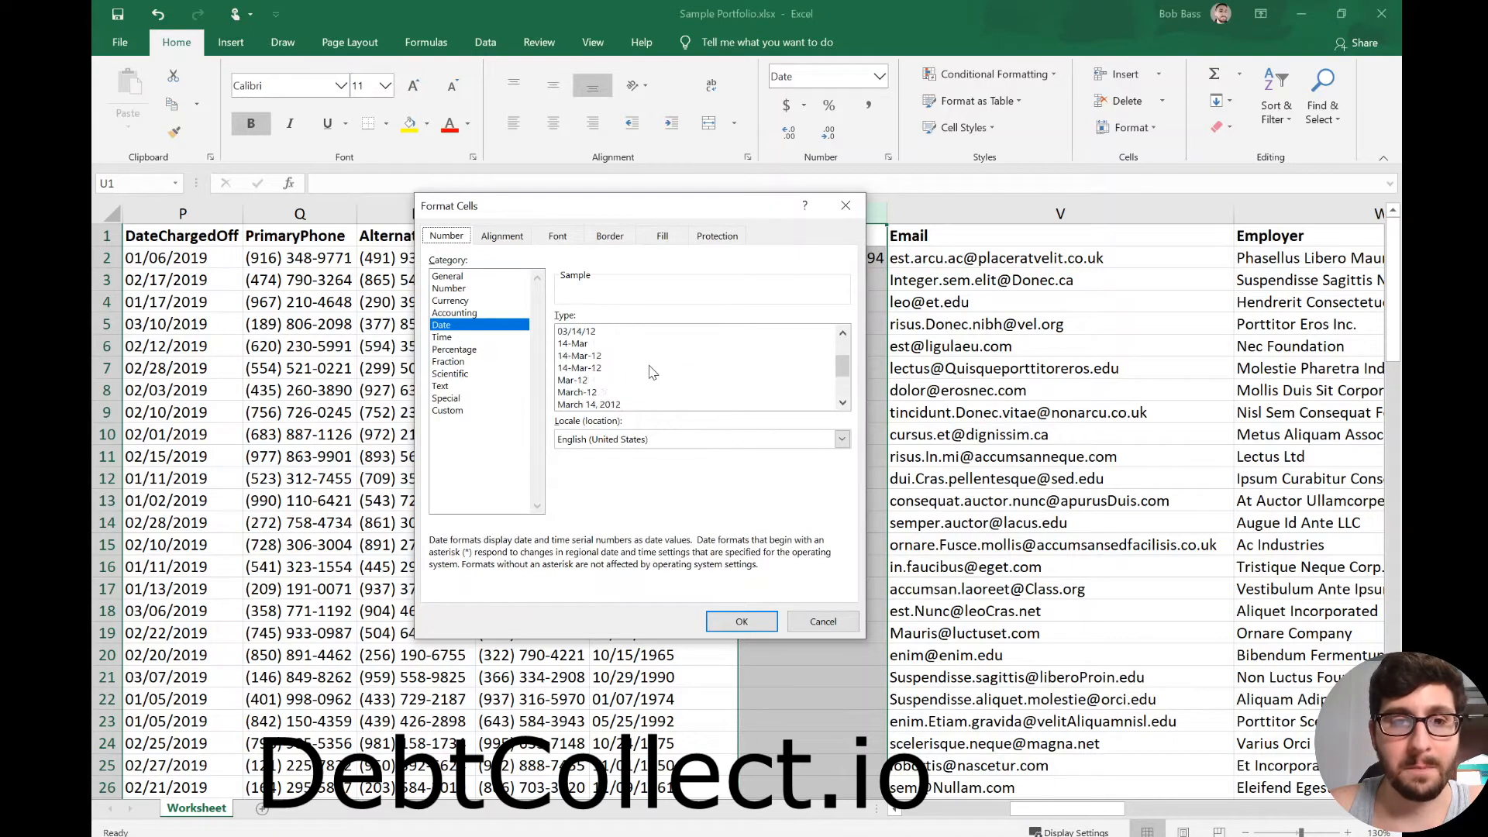
left_click(616, 356)
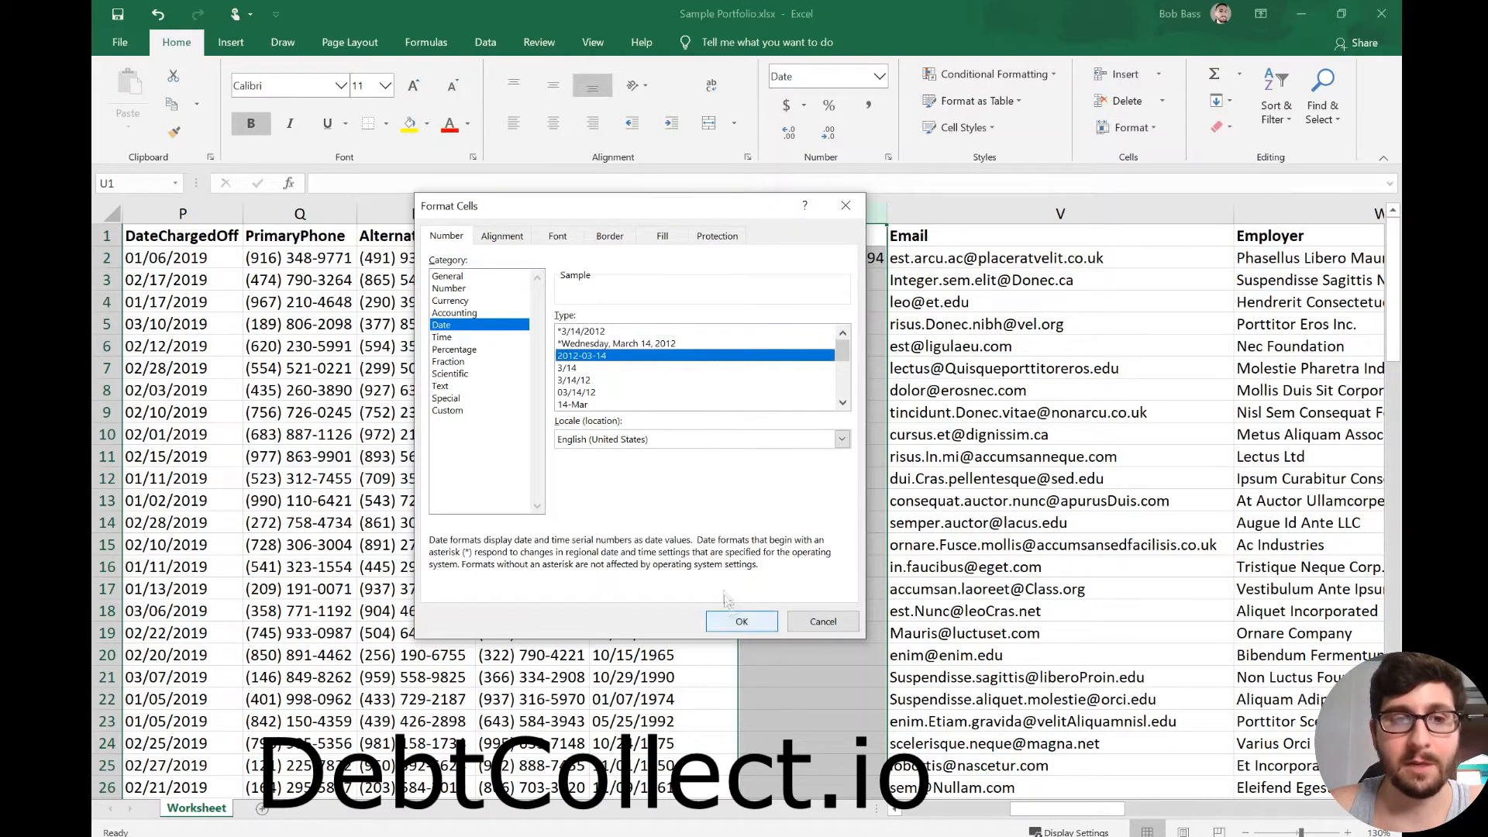
left_click(742, 621)
left_click(782, 263)
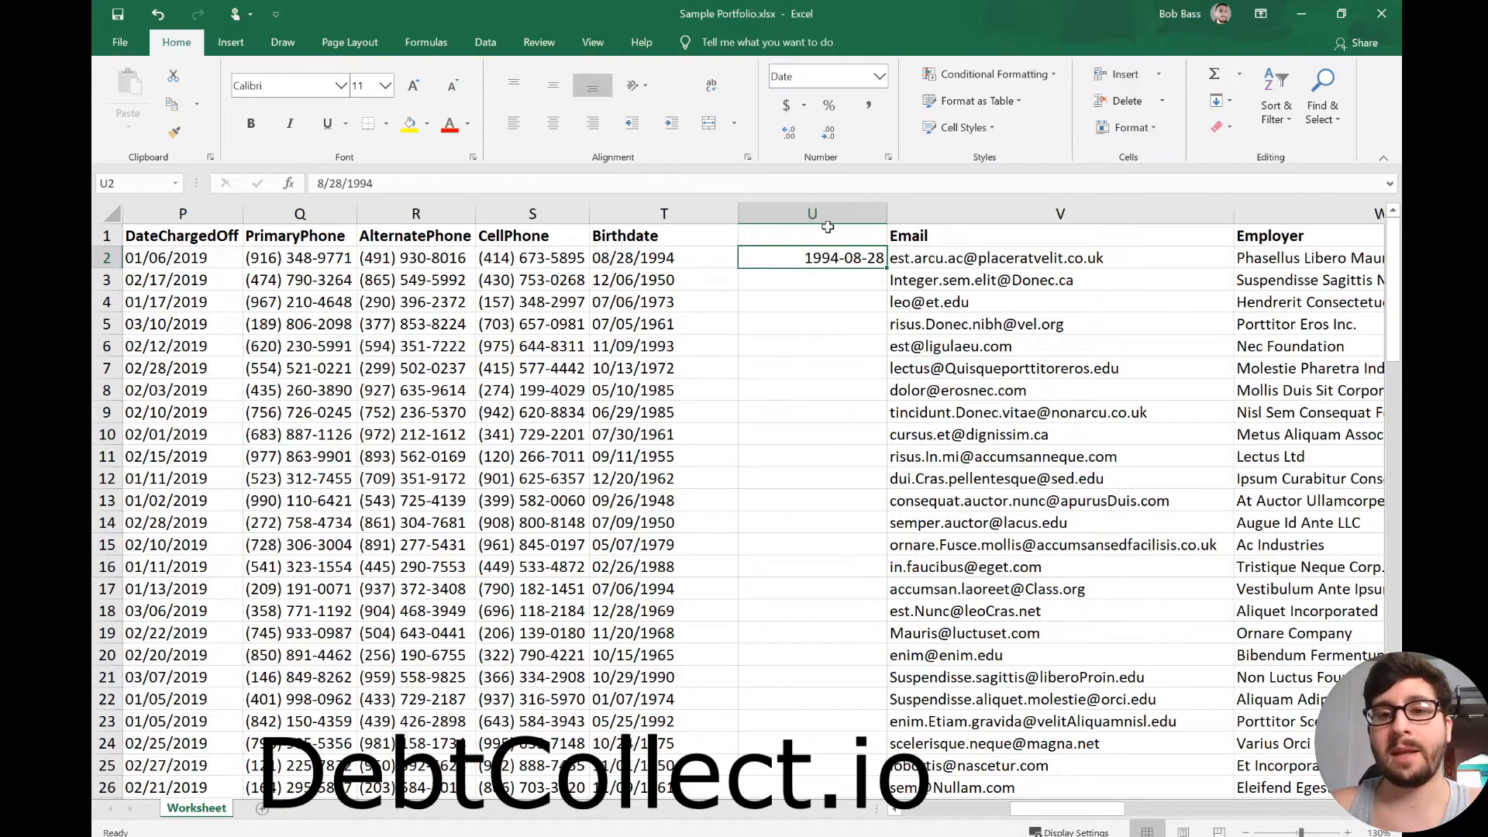
- Set the number format of U2 back to Short Date
left_click(881, 75)
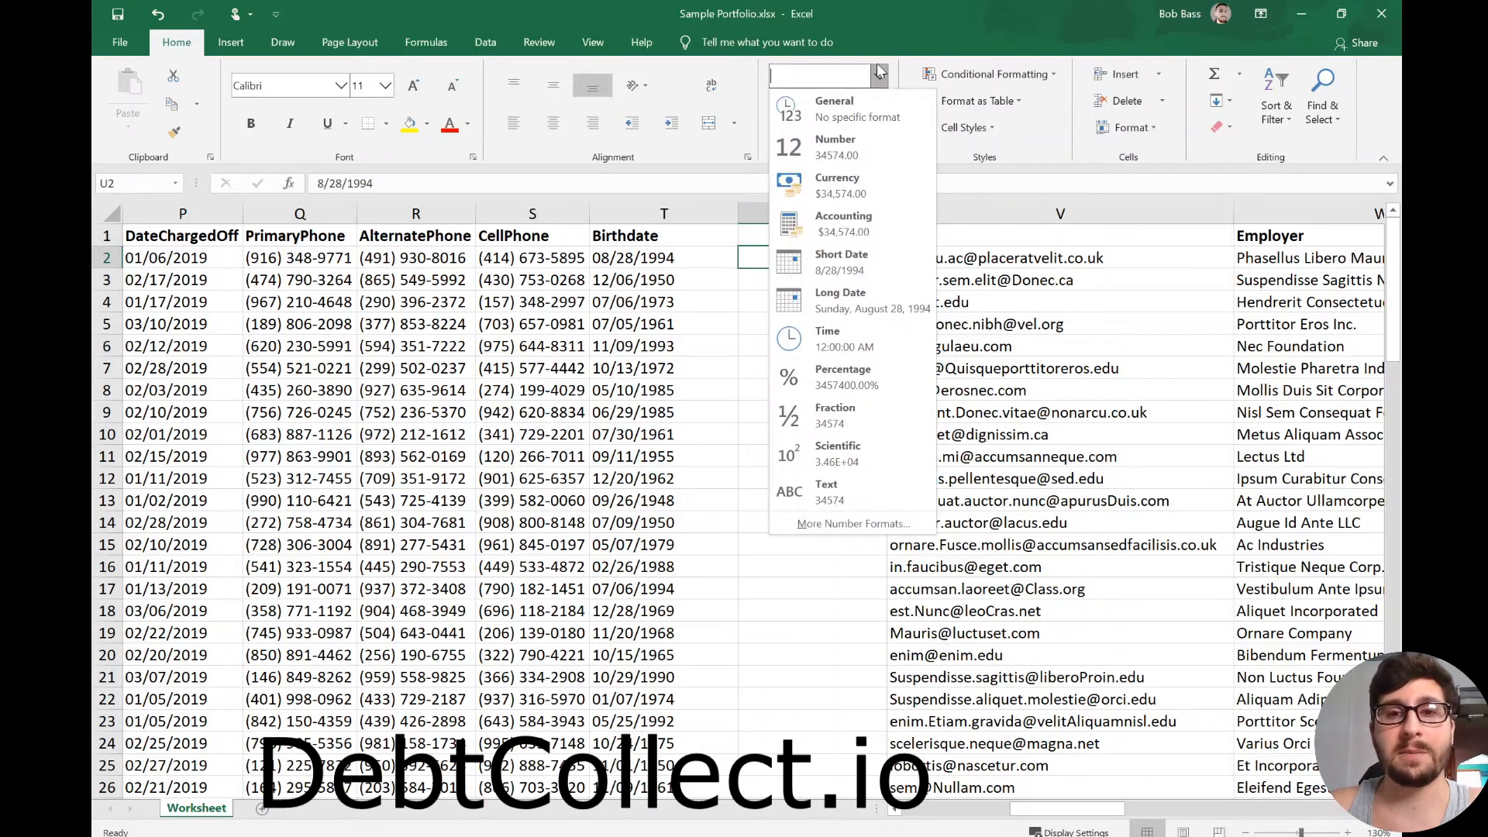
left_click(870, 256)
key("Down")
key("Down")
key("Down")
key("Down")
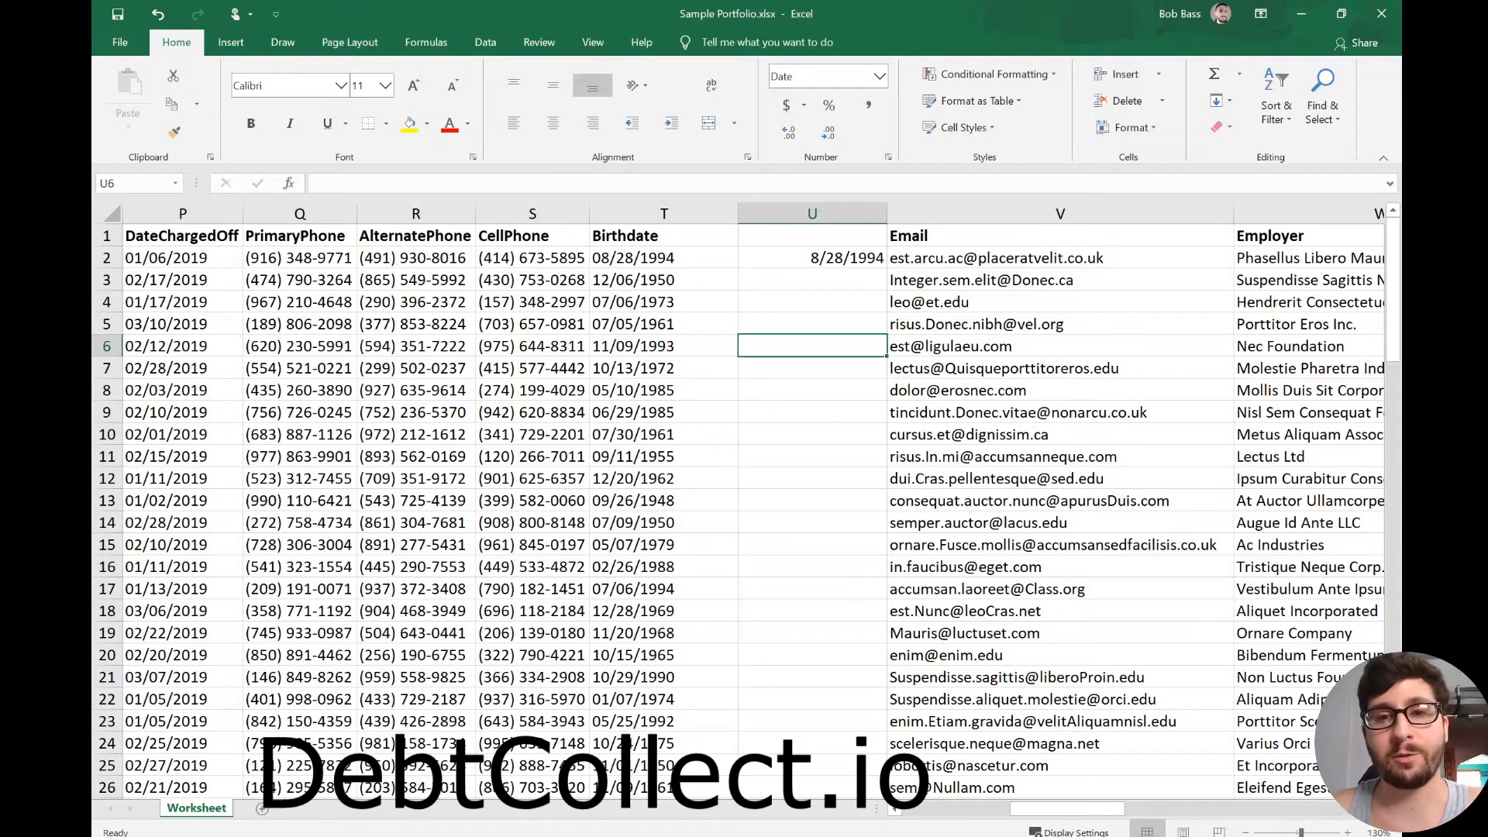
left_click(811, 212)
right_click(851, 227)
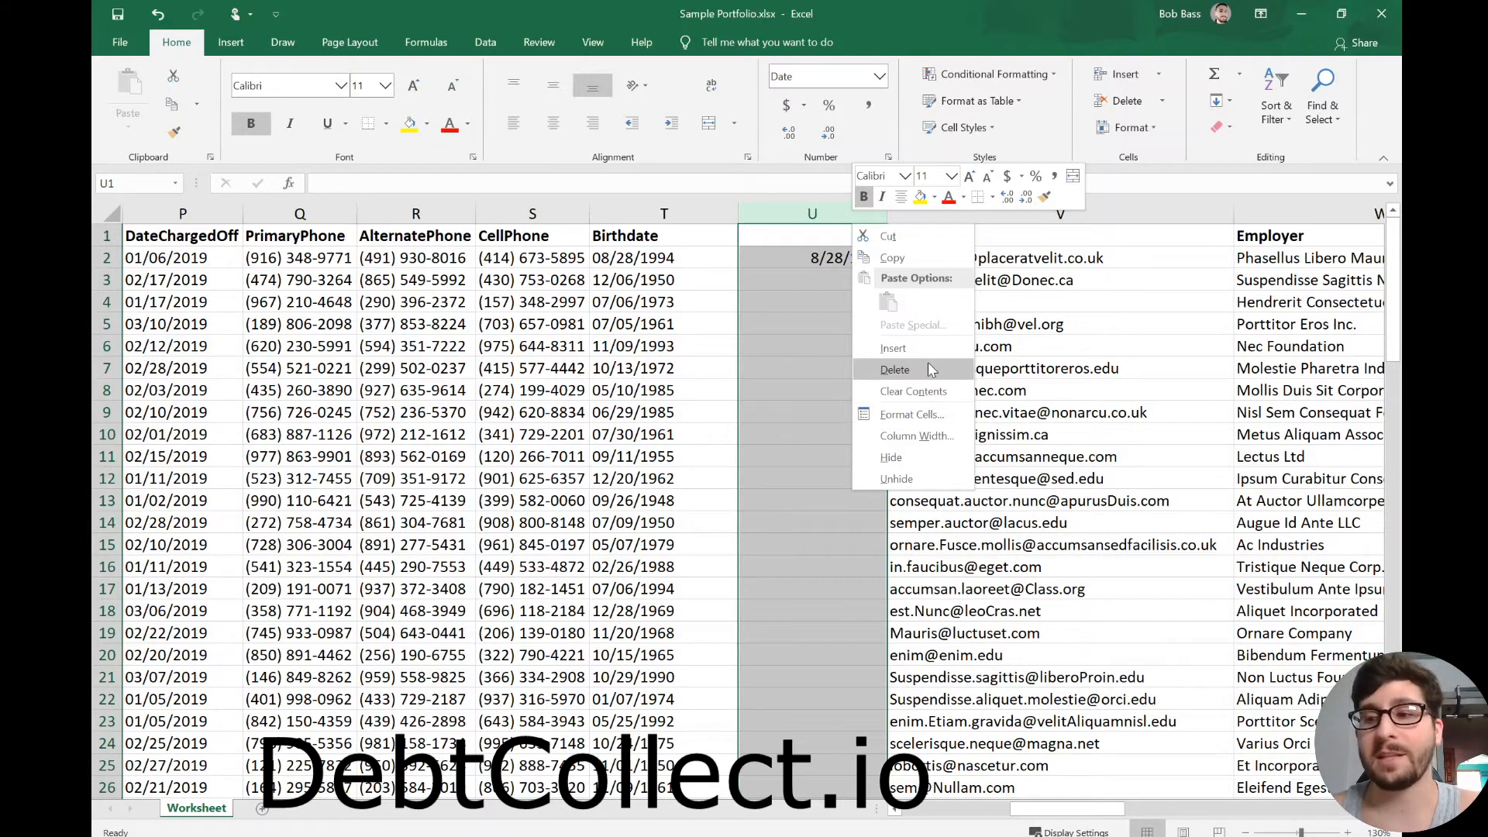
left_click(780, 353)
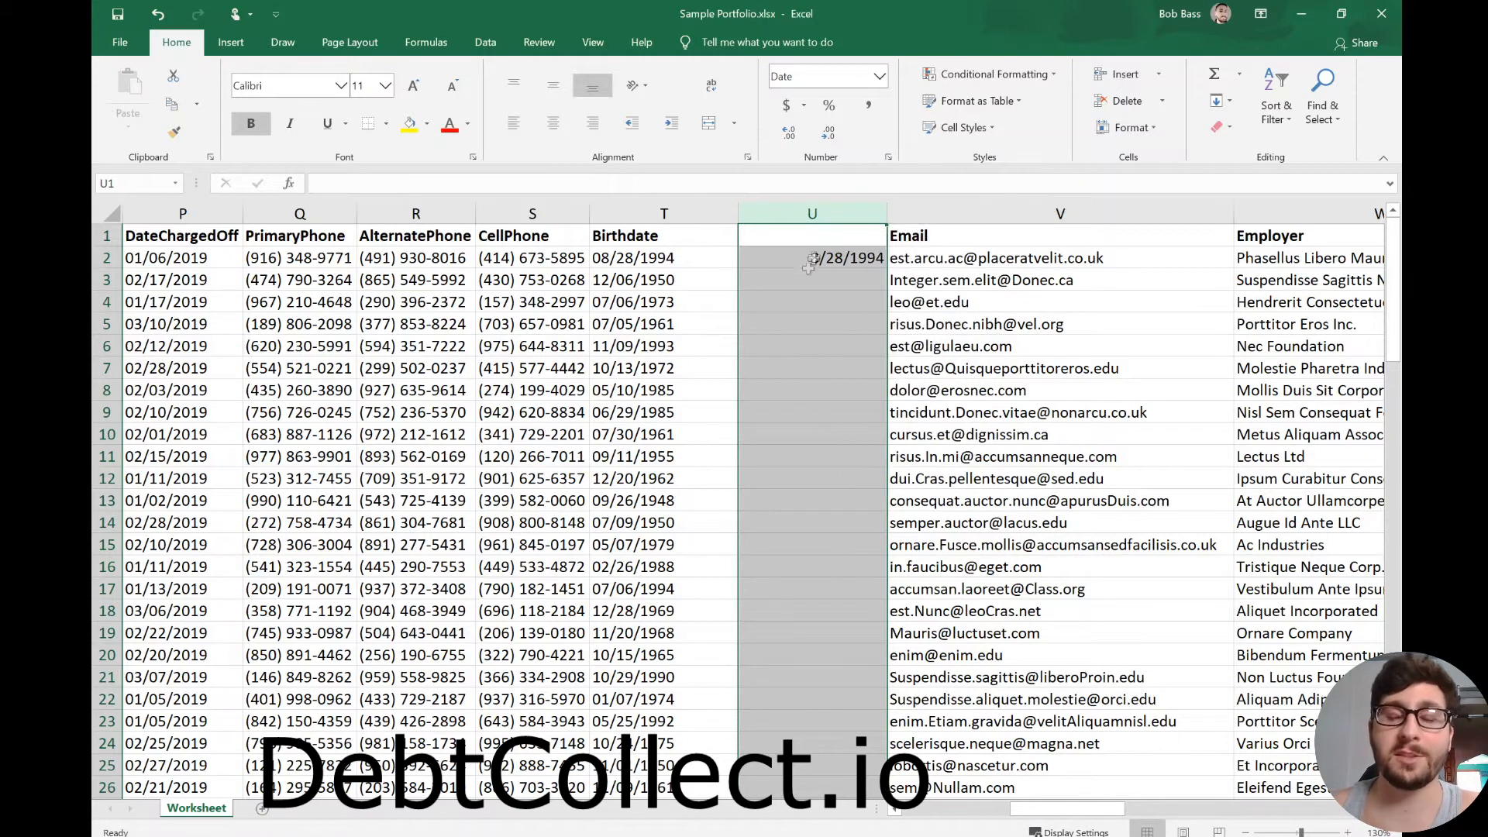
- Change the year of the date in U2 to 2019
left_click(814, 324)
left_click(829, 260)
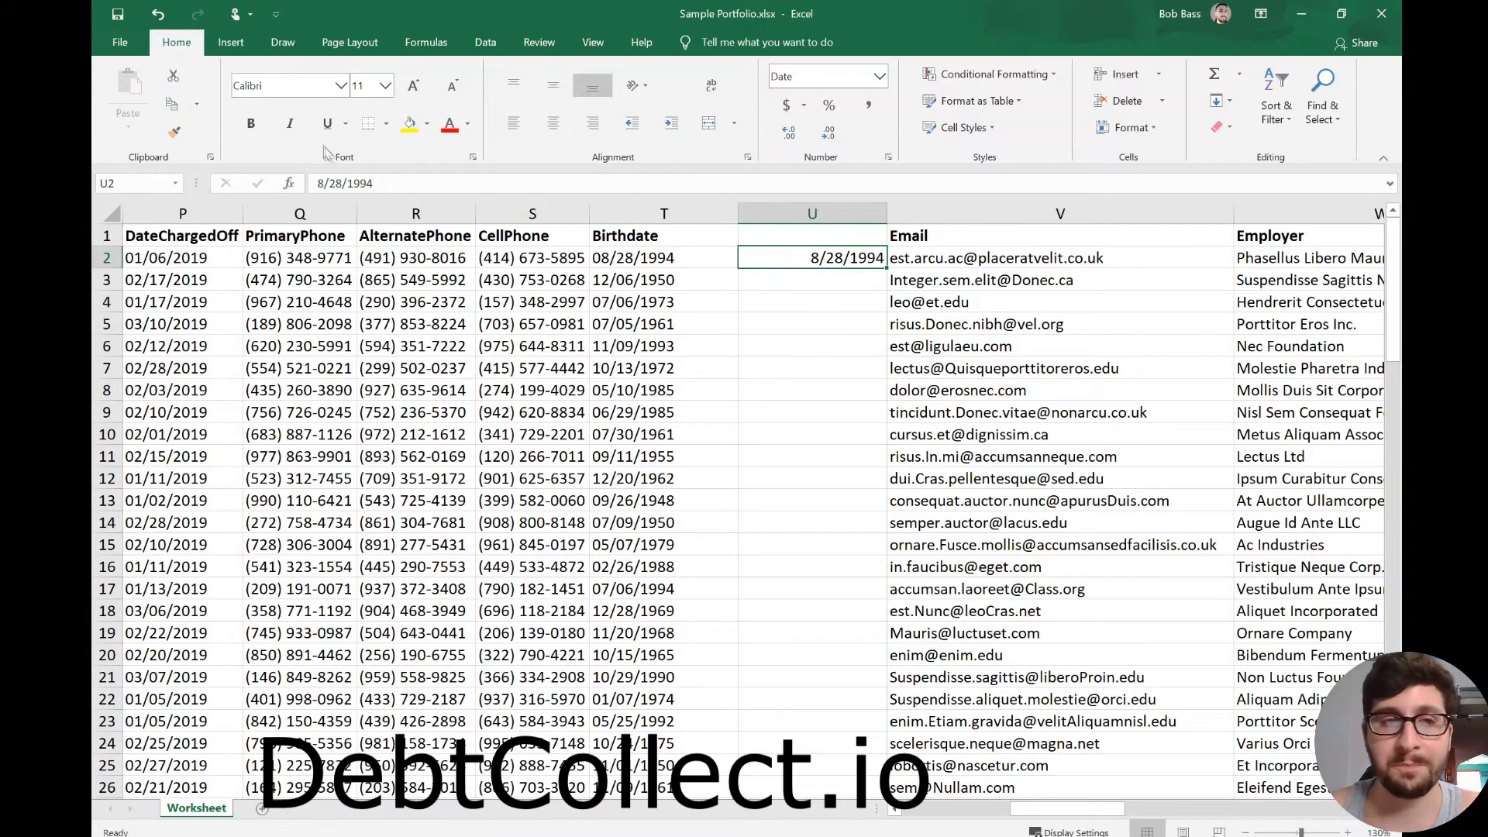
double_click(490, 184)
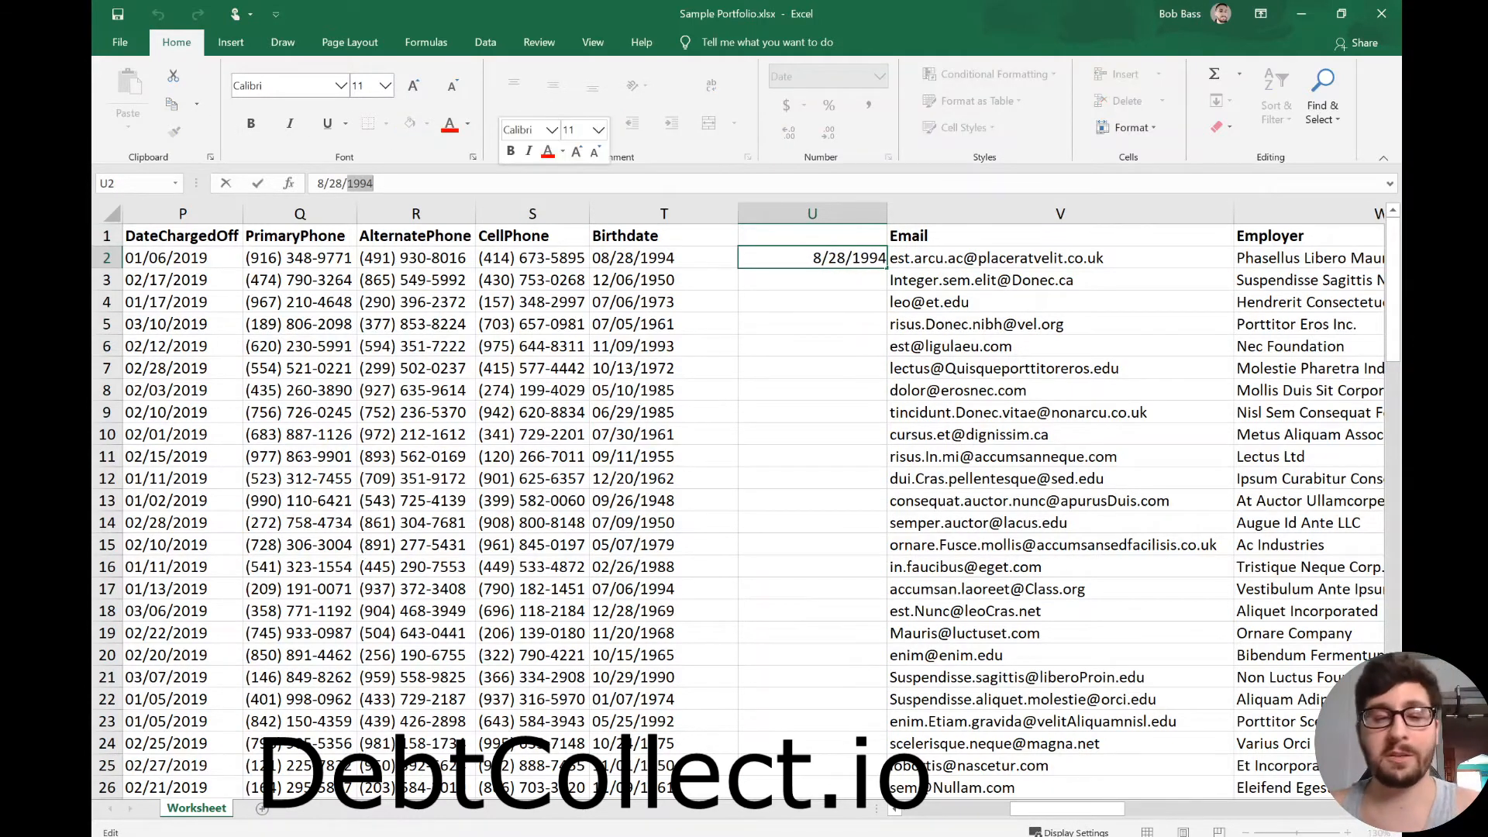
type("2019")
key("Return")
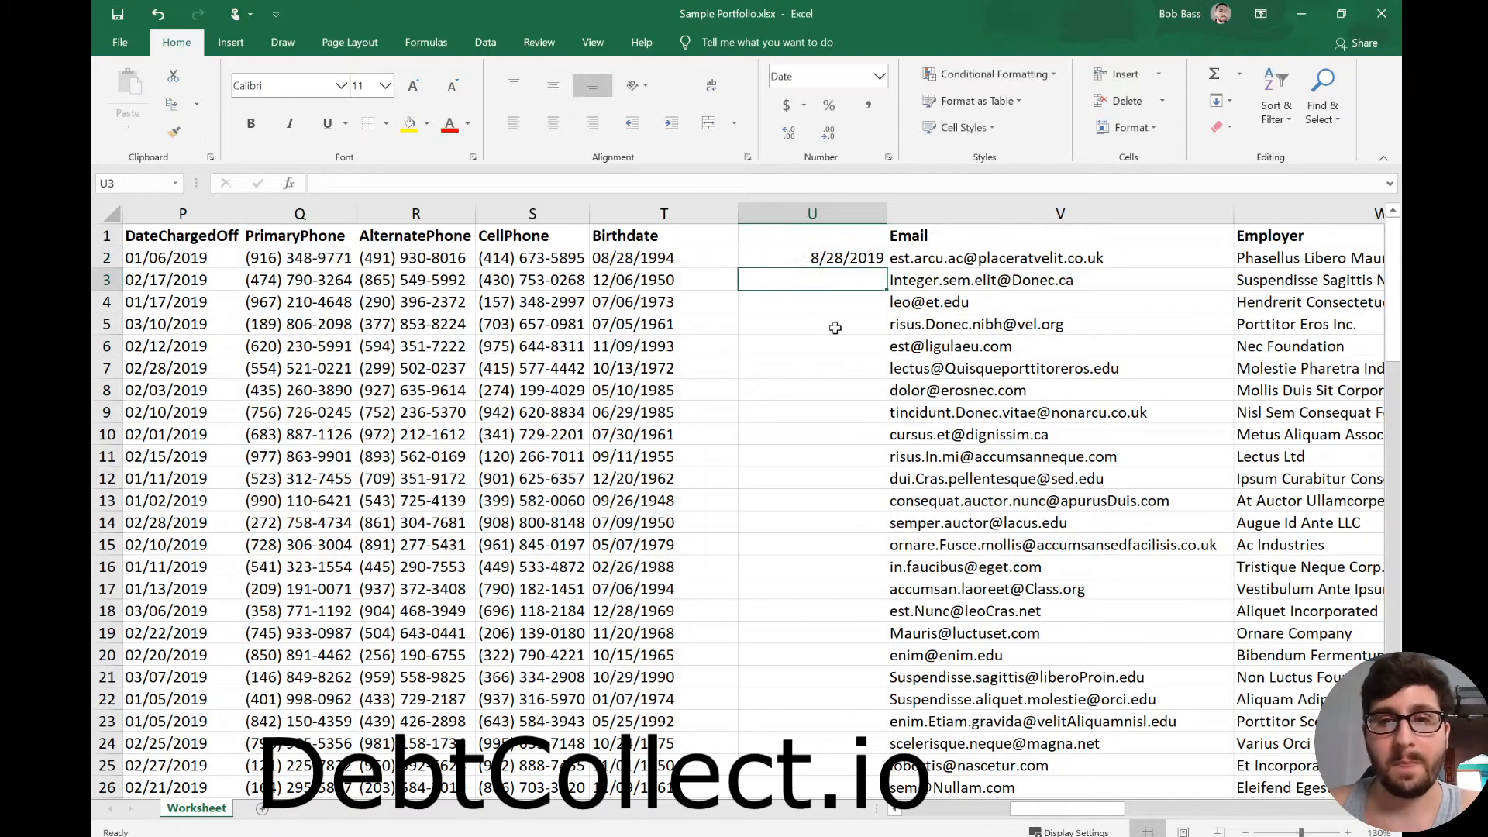
- Fill the date in U2 down column U through row 29 as a daily series
left_click(837, 259)
left_click_drag(886, 268, 845, 769)
scroll(837, 508, "up", 2)
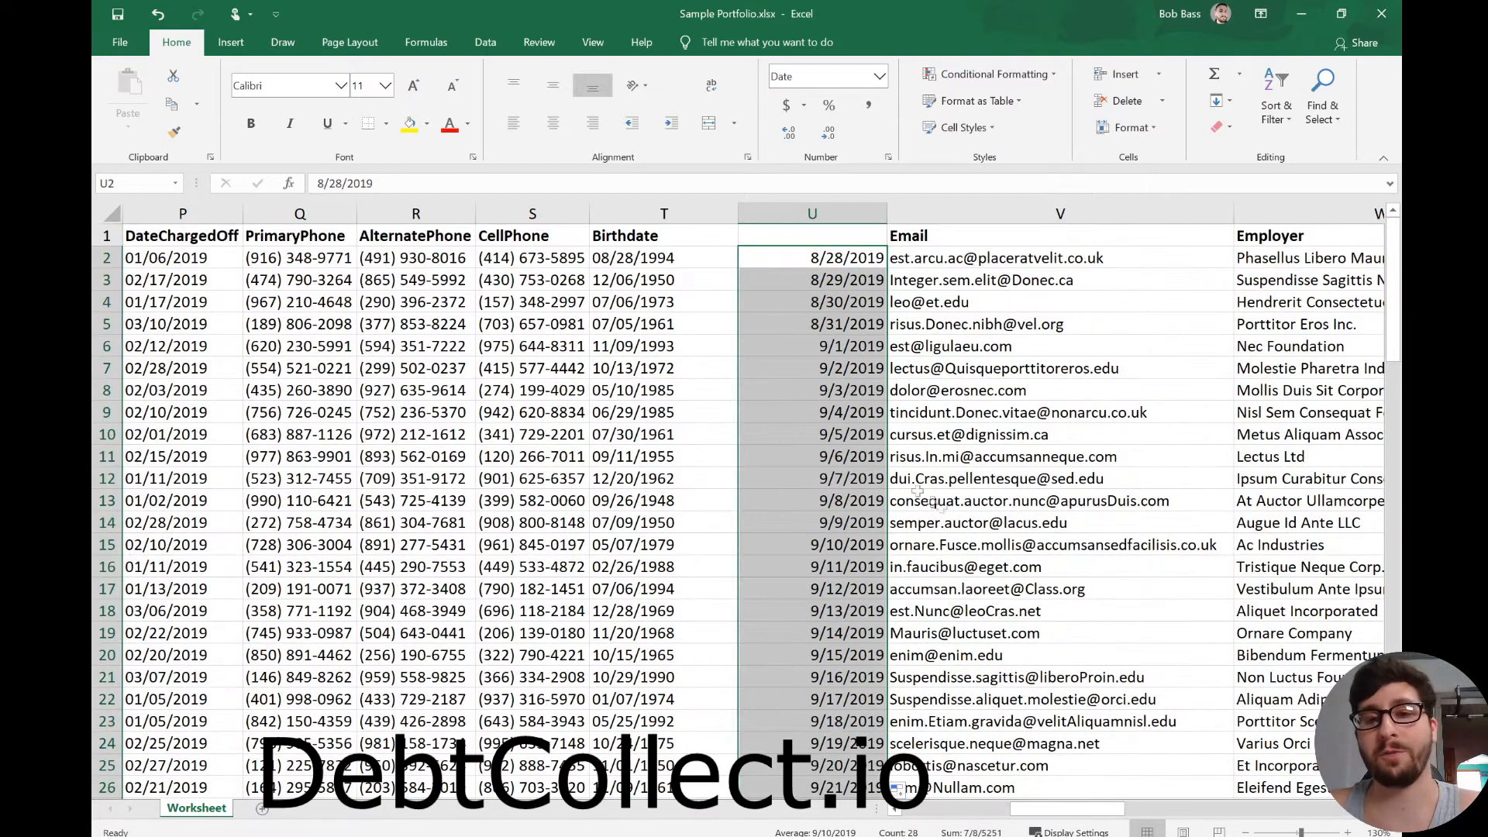
left_click(839, 412)
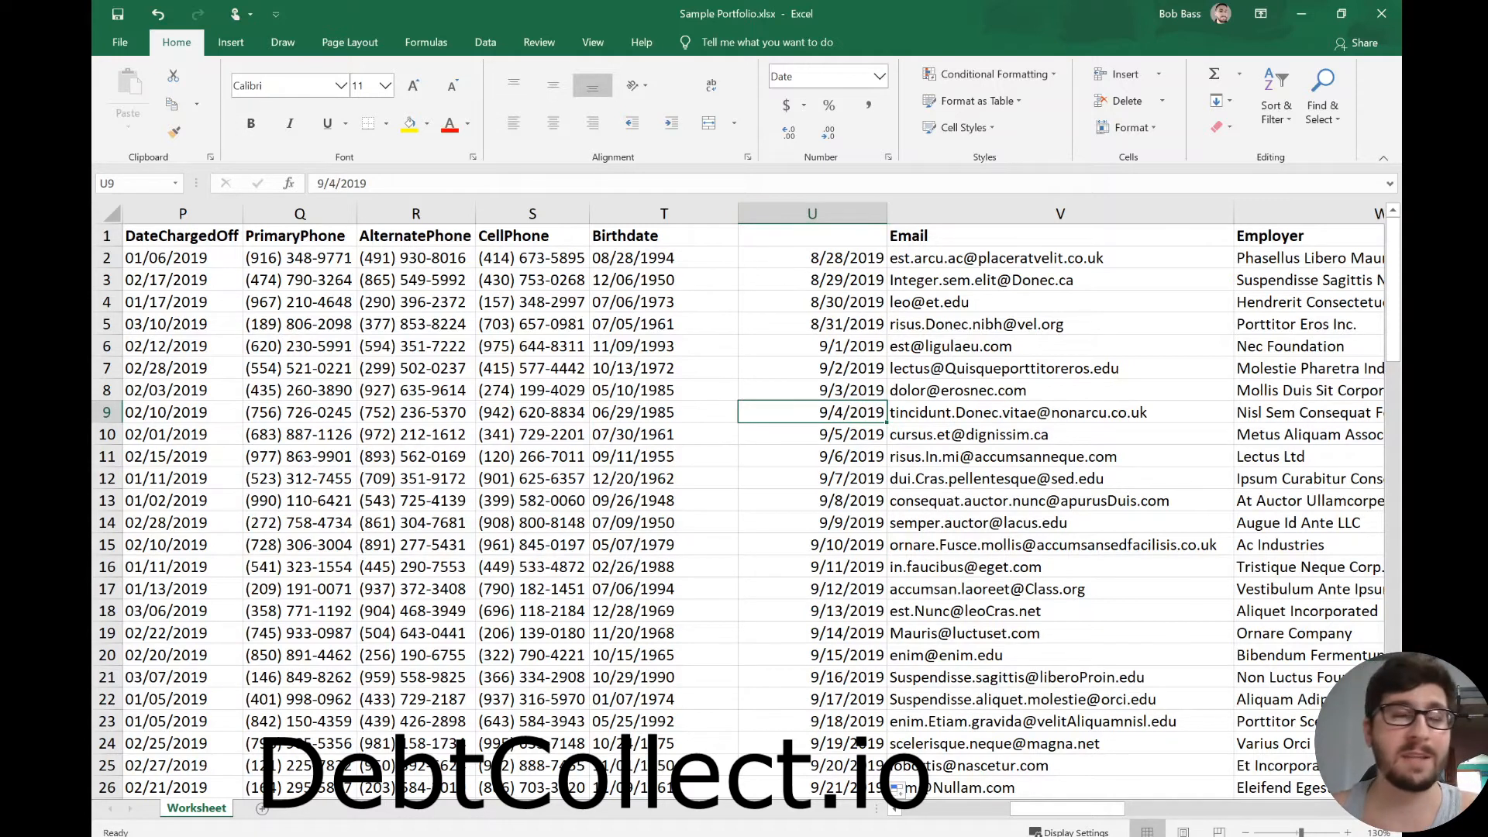
- Delete the entire scratch column U between Birthdate and Email
right_click(830, 206)
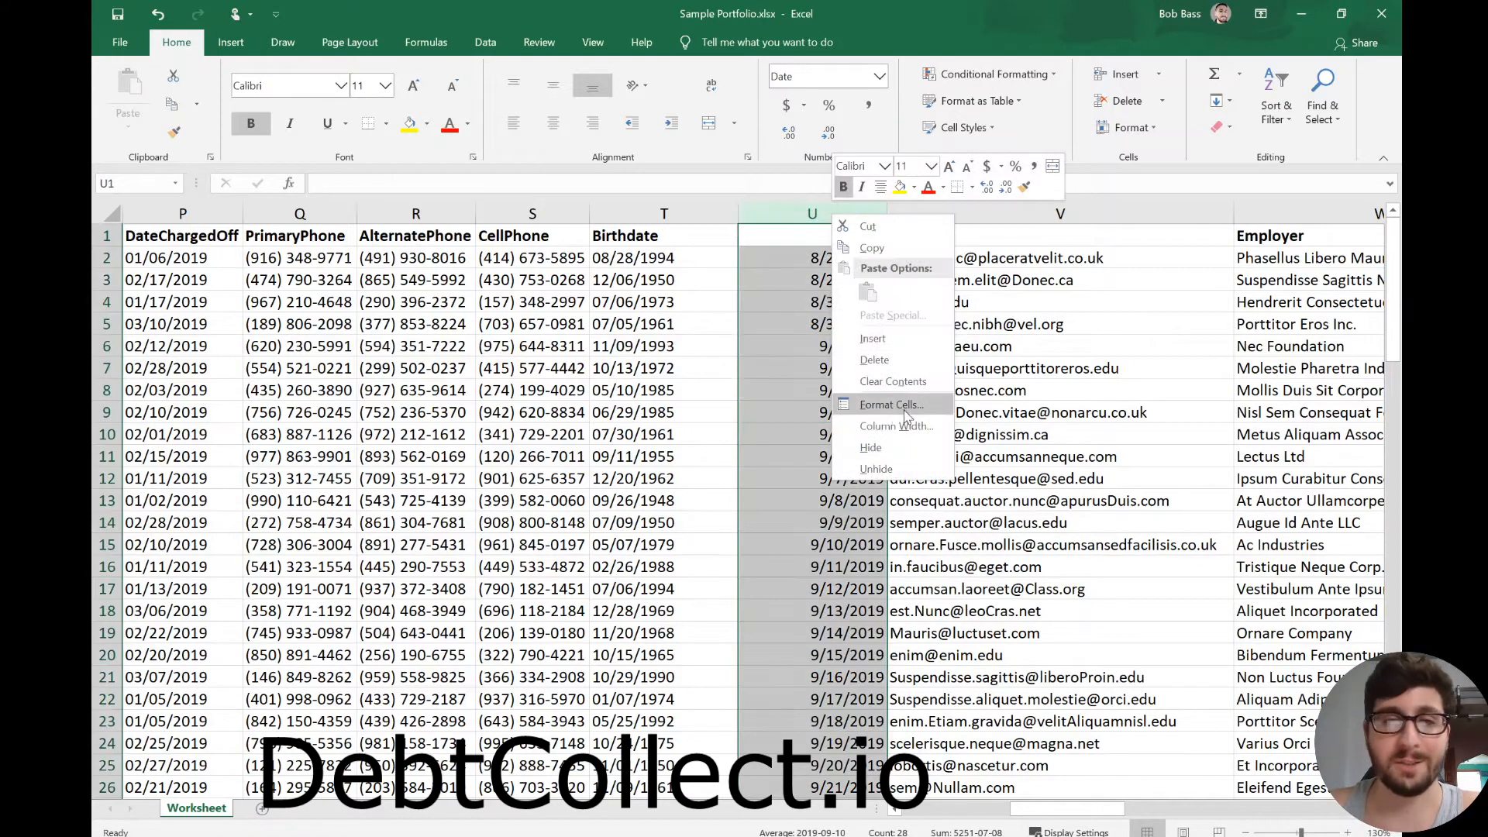
left_click(911, 361)
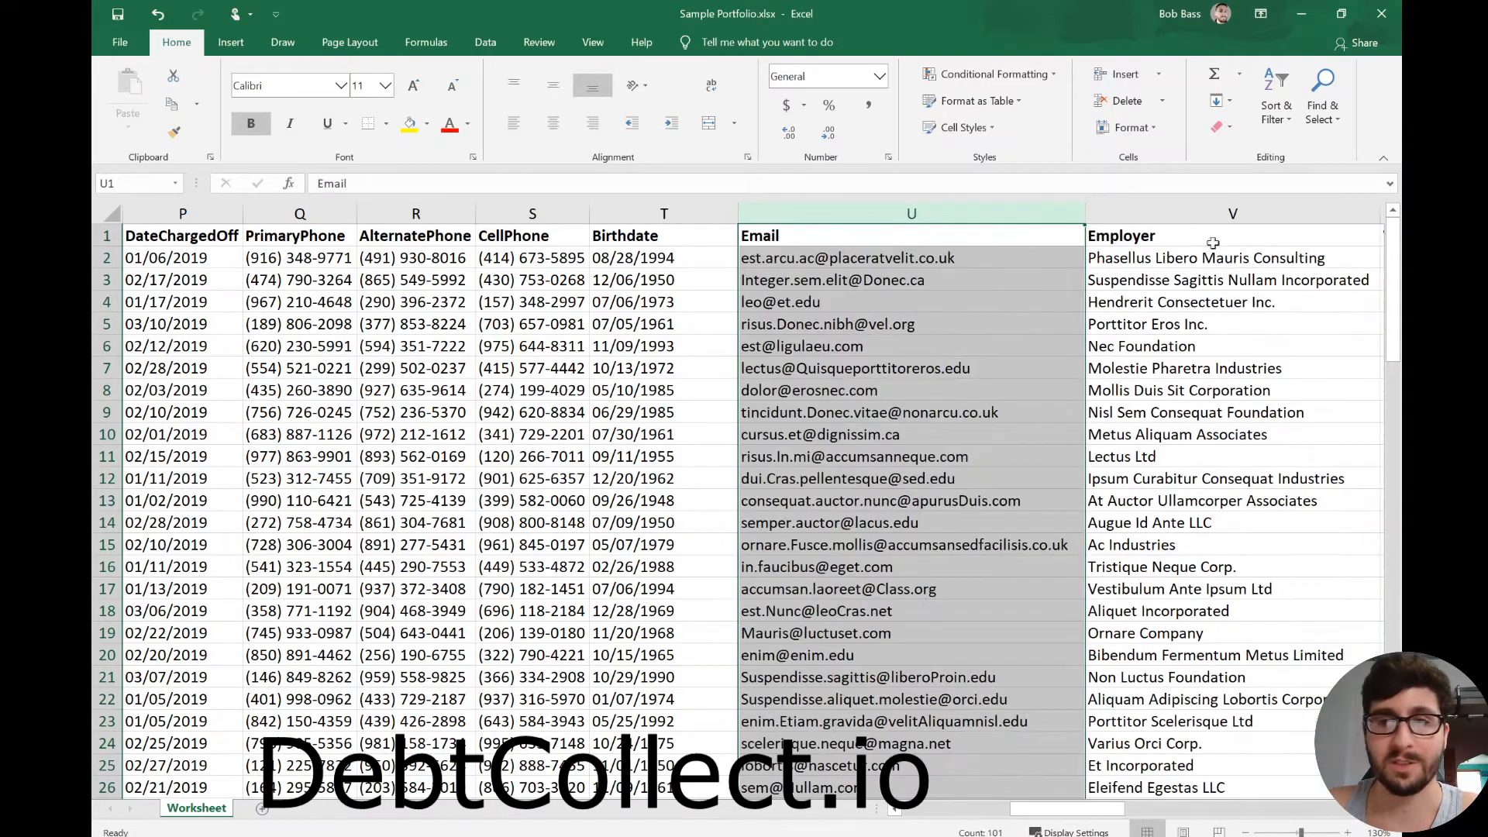
left_click(886, 475)
- Replace every "@" in the Email column with nothing
left_click(824, 258)
key("Up")
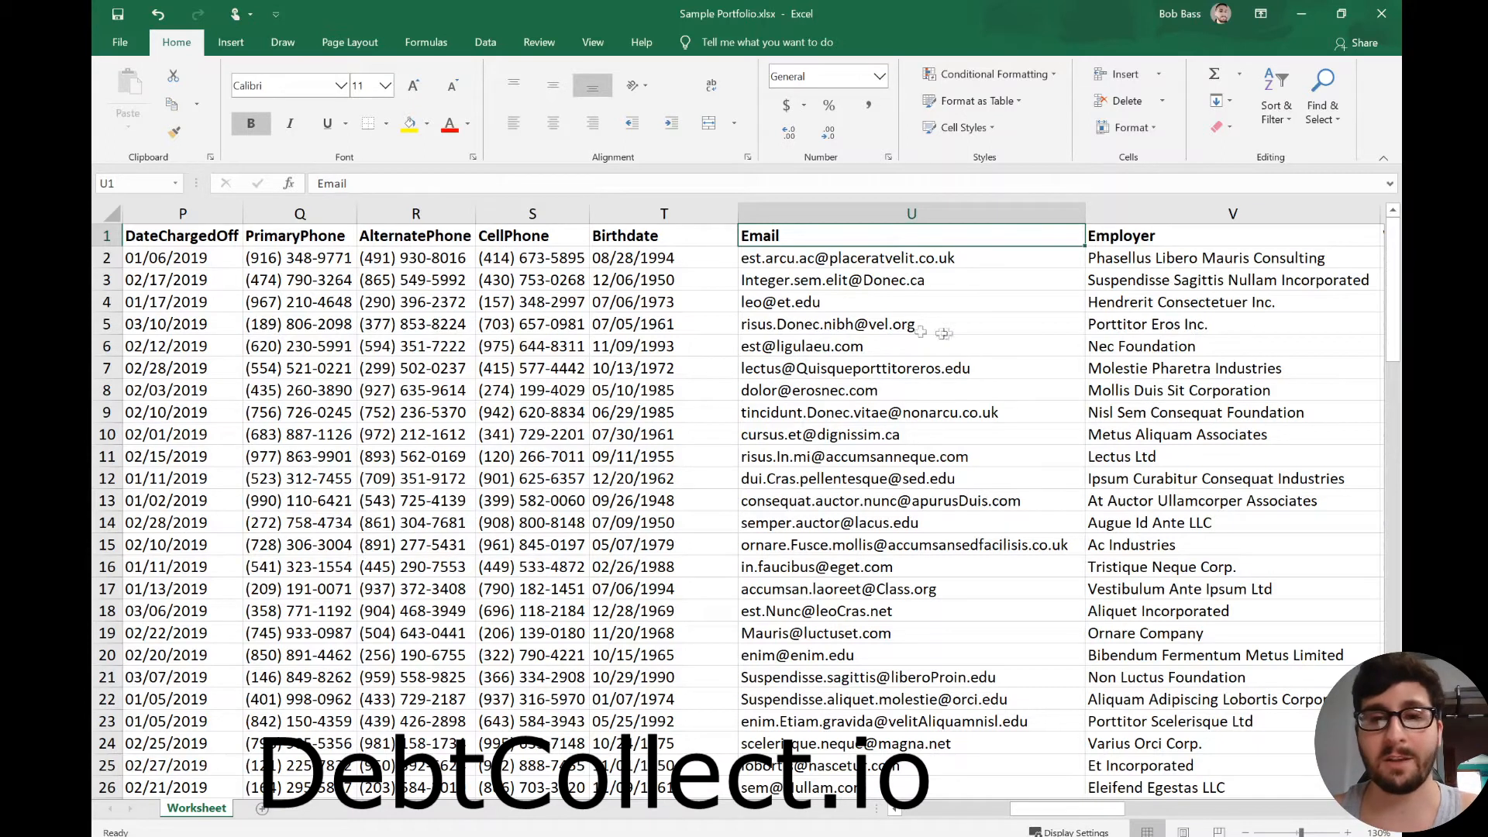
key("ctrl+shift+Down")
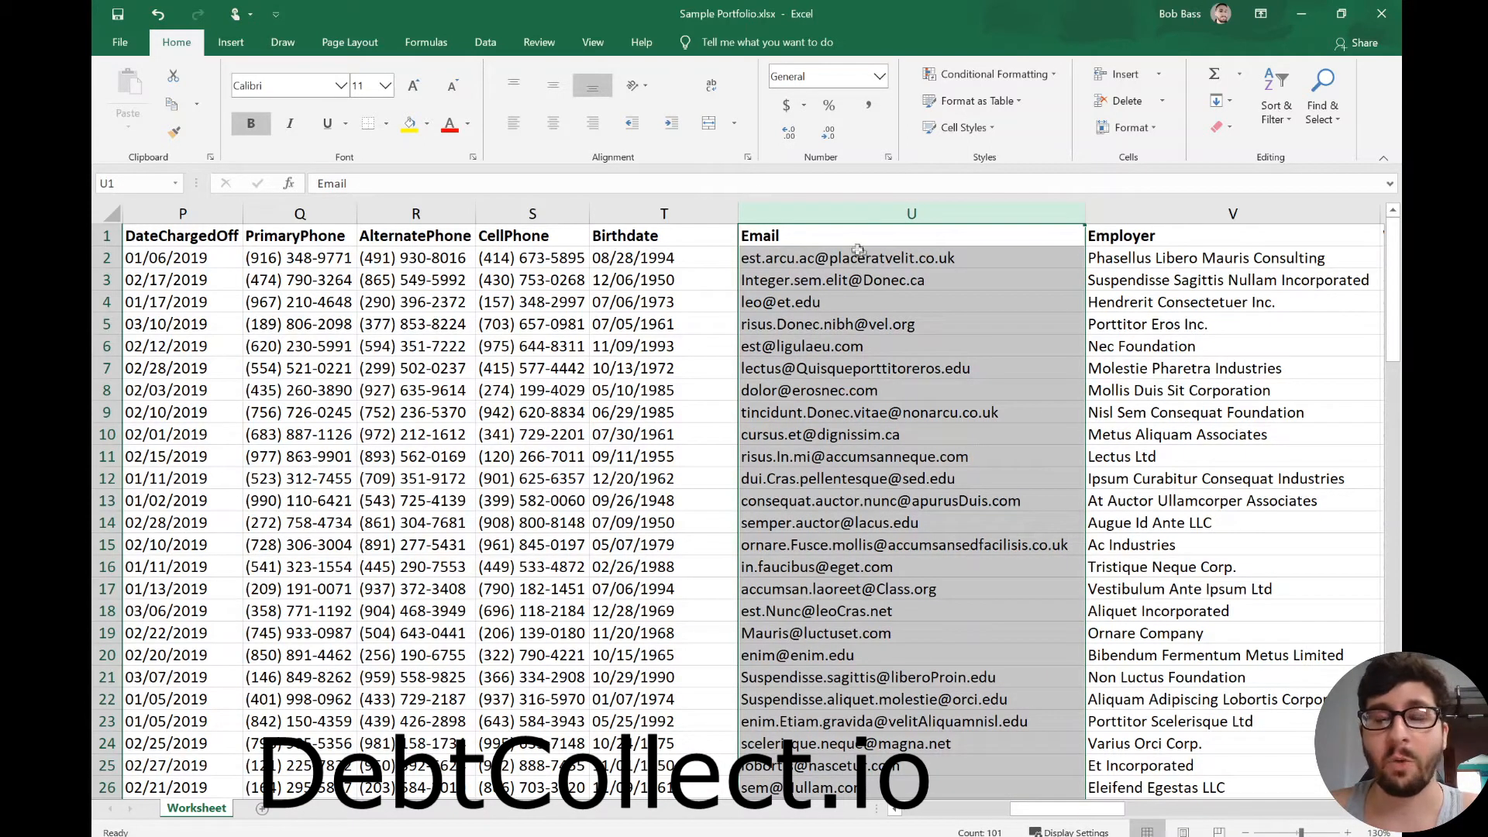
key("ctrl+h")
type("-")
key("Tab")
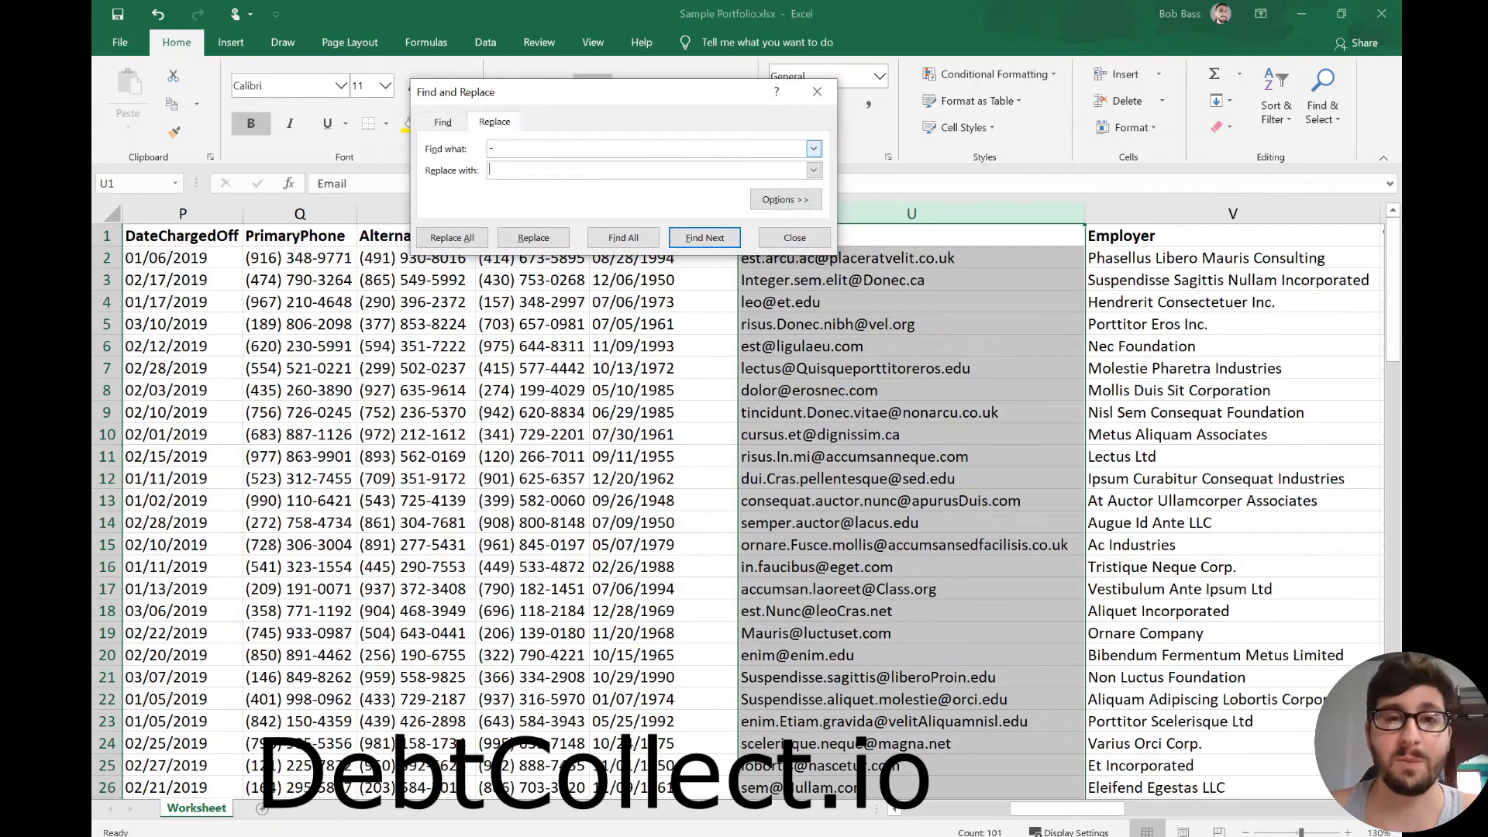
key("shift+Tab")
type("@")
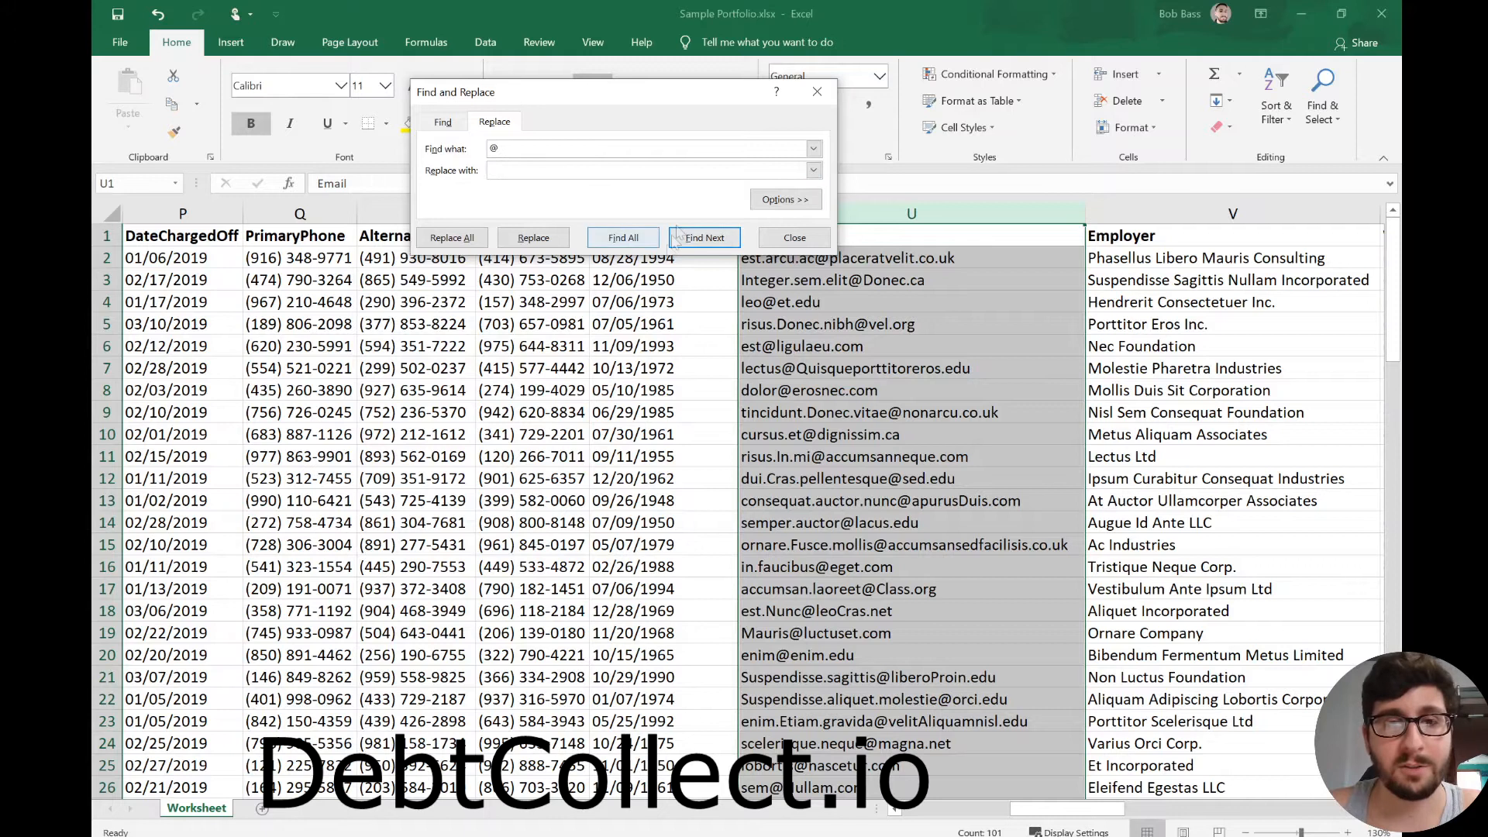
left_click(452, 237)
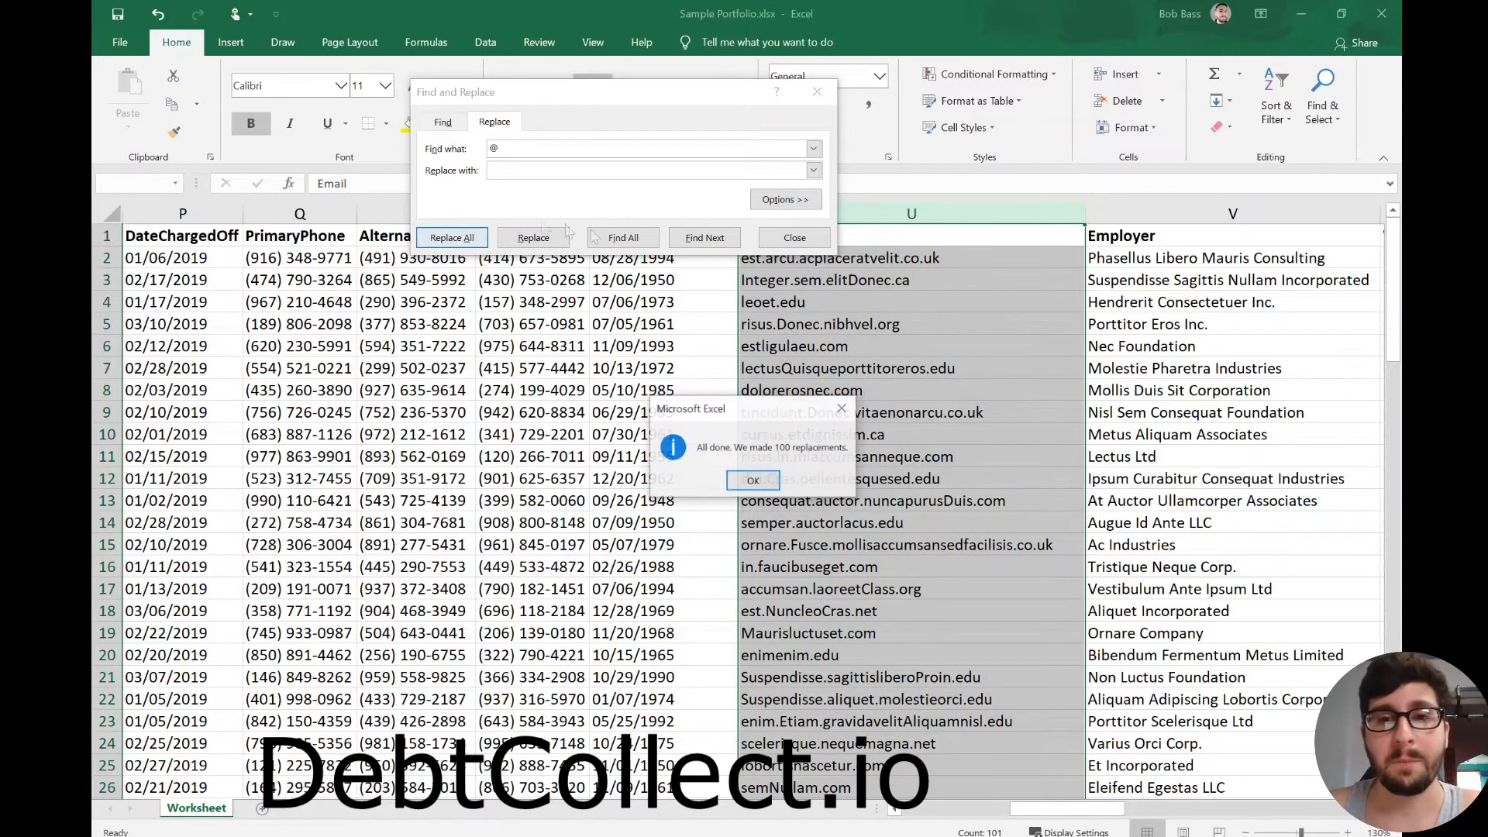
left_click(753, 480)
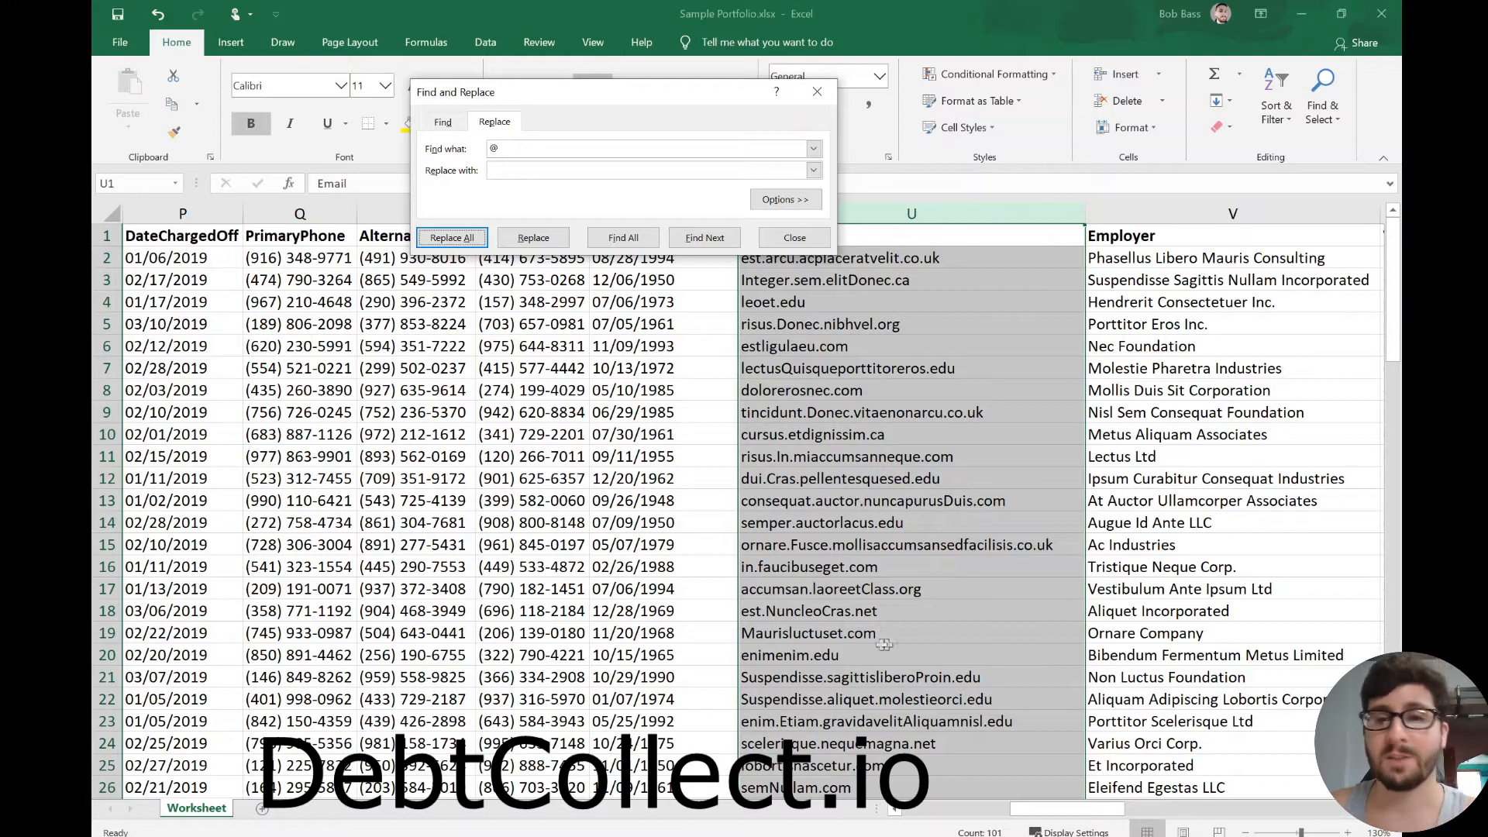
- Close Find and Replace and undo the replacement in the Email column
left_click(795, 237)
left_click(1009, 408)
key("ctrl+z")
- Highlight the email addresses from U2 down to U25
left_click_drag(900, 332, 930, 527)
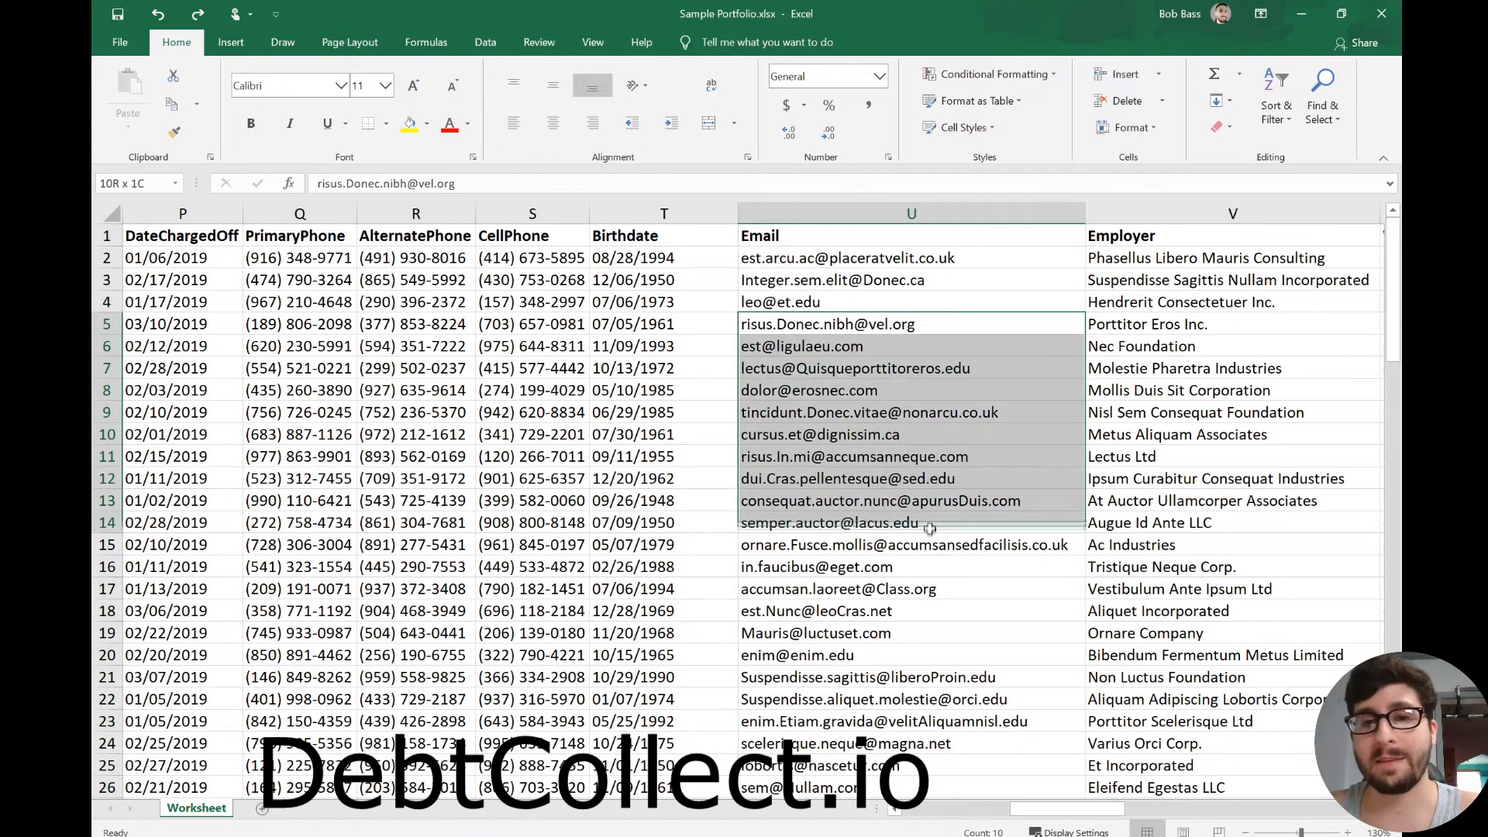
left_click(946, 256)
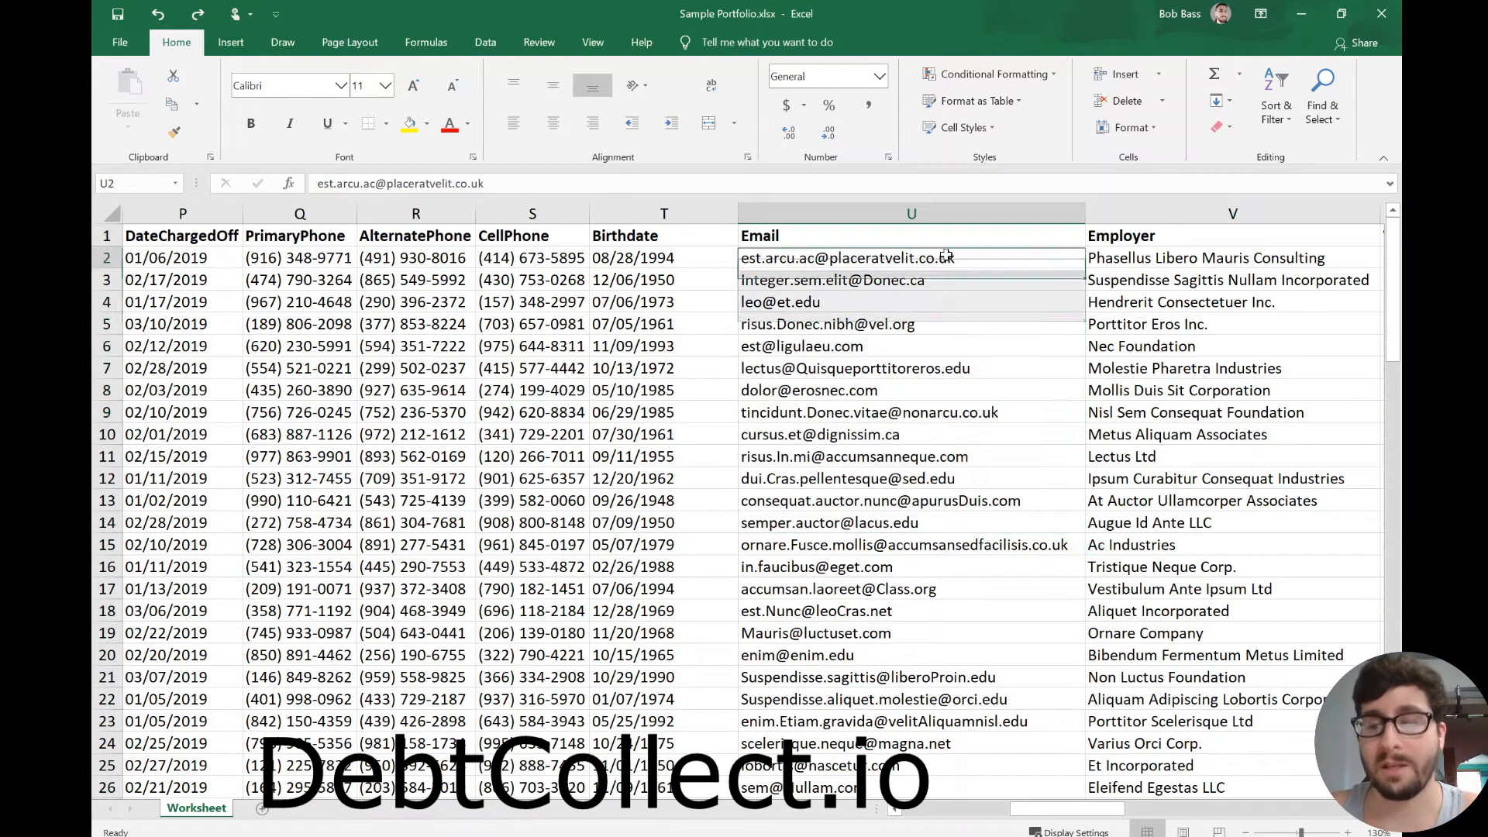
left_click_drag(946, 255, 983, 763)
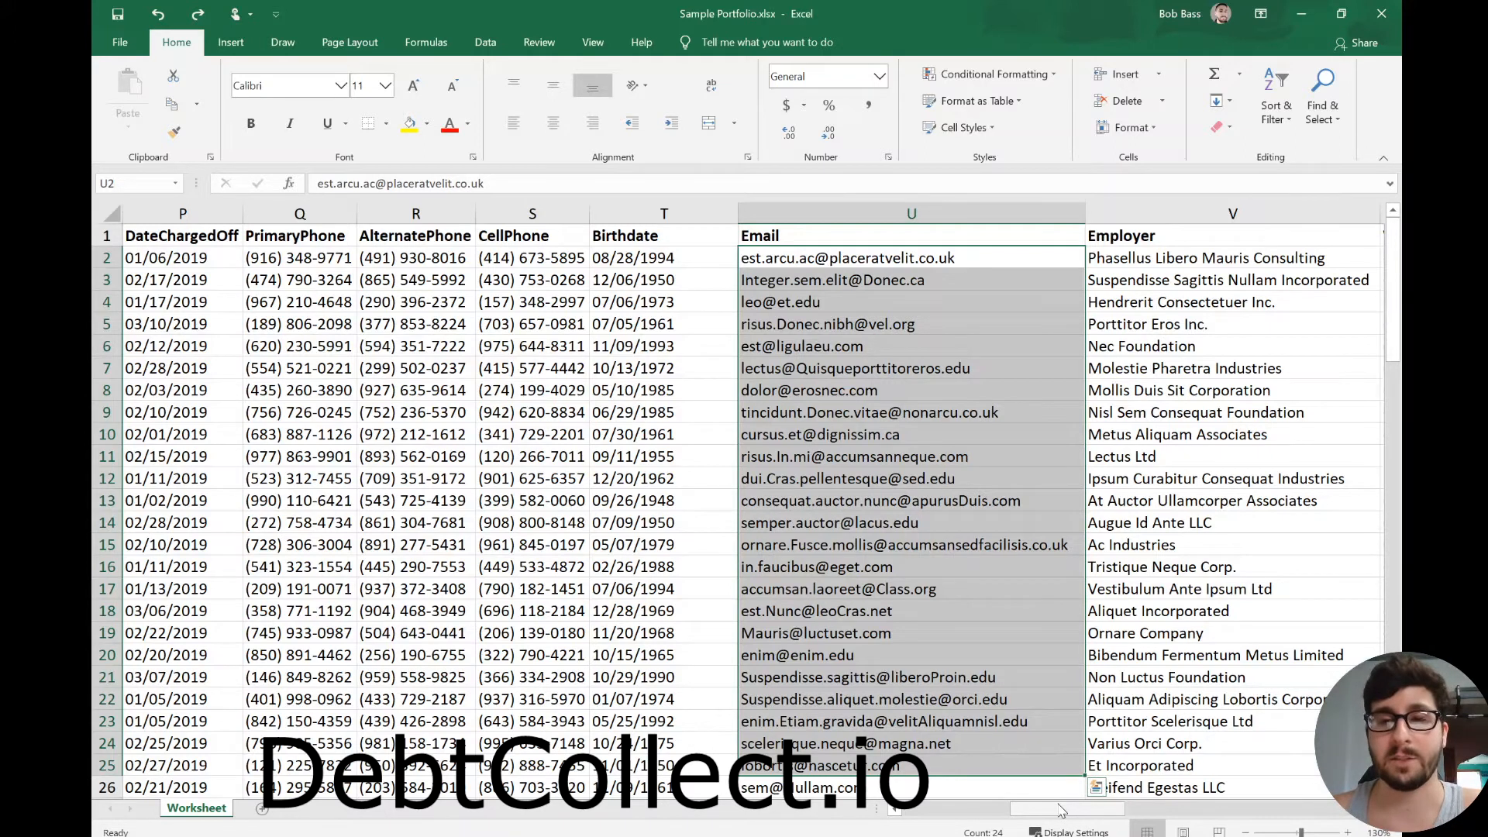
- Enter Unemployment, SSI and SSD as the Employer values in cells V80, V81 and V82
left_click_drag(1061, 809, 1139, 810)
left_click(298, 326)
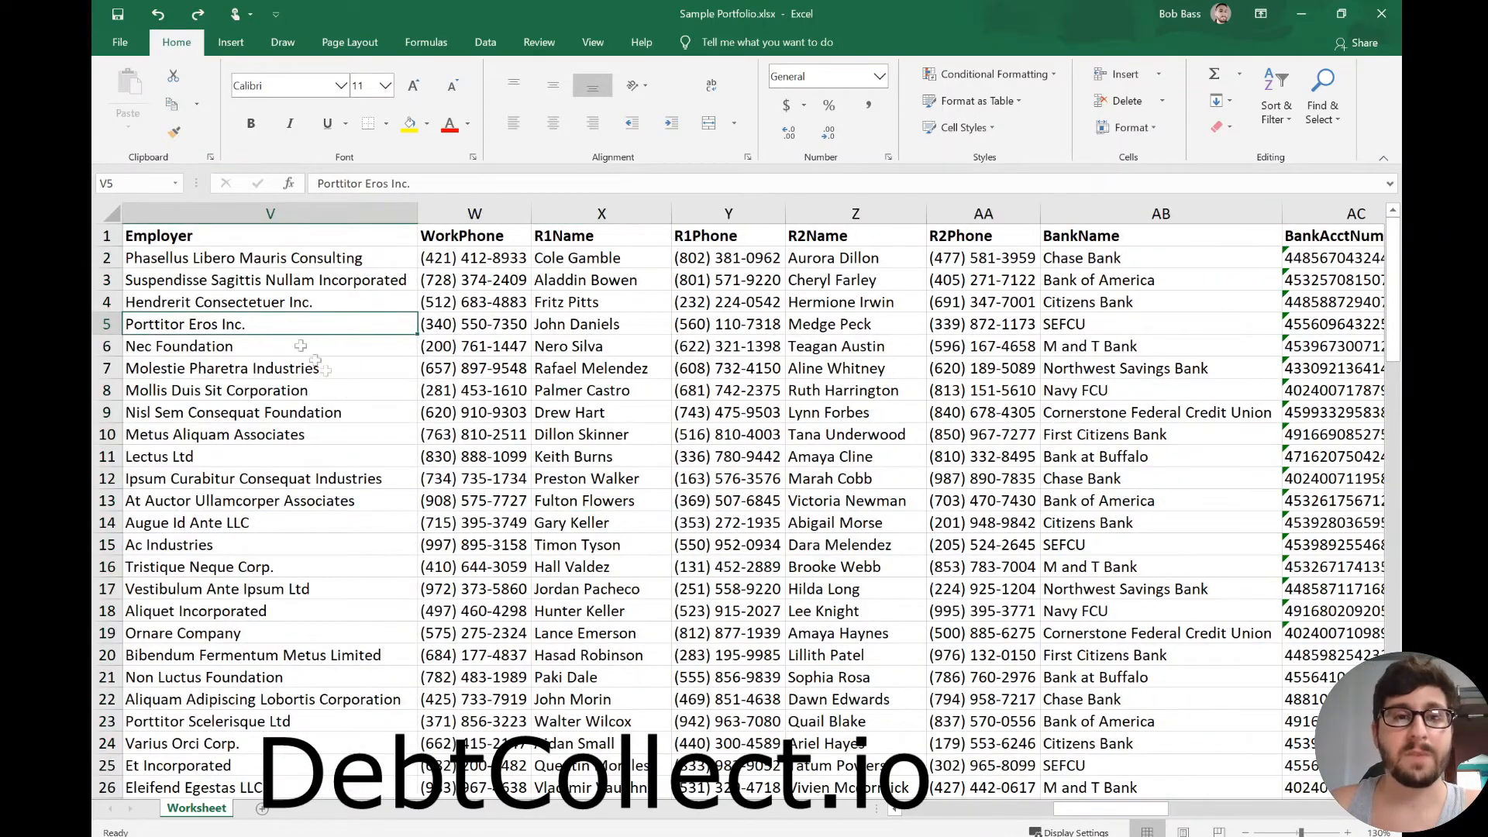
left_click_drag(1095, 809, 1080, 809)
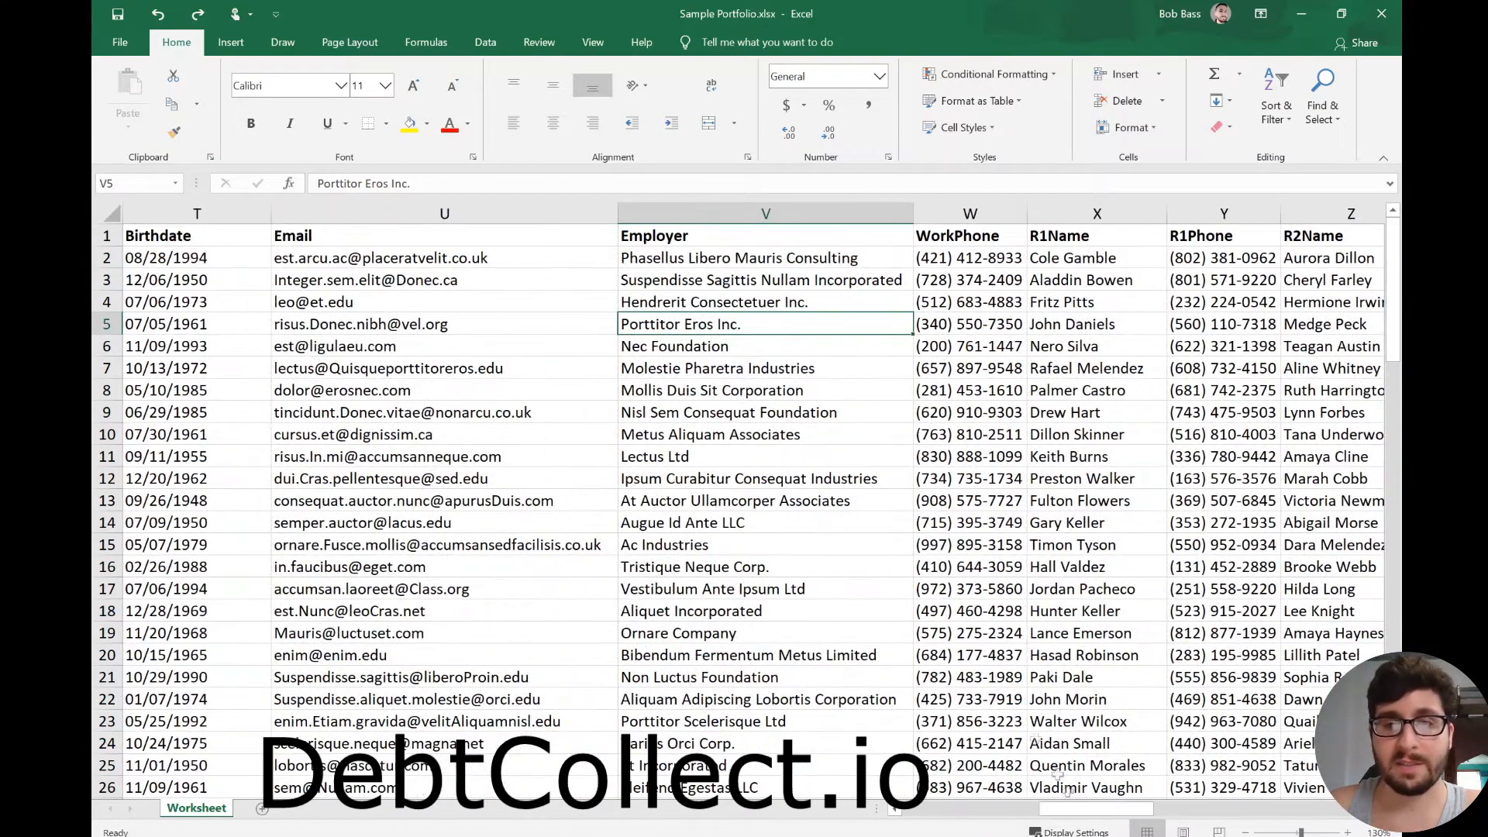
left_click(779, 251)
key("ctrl+Down")
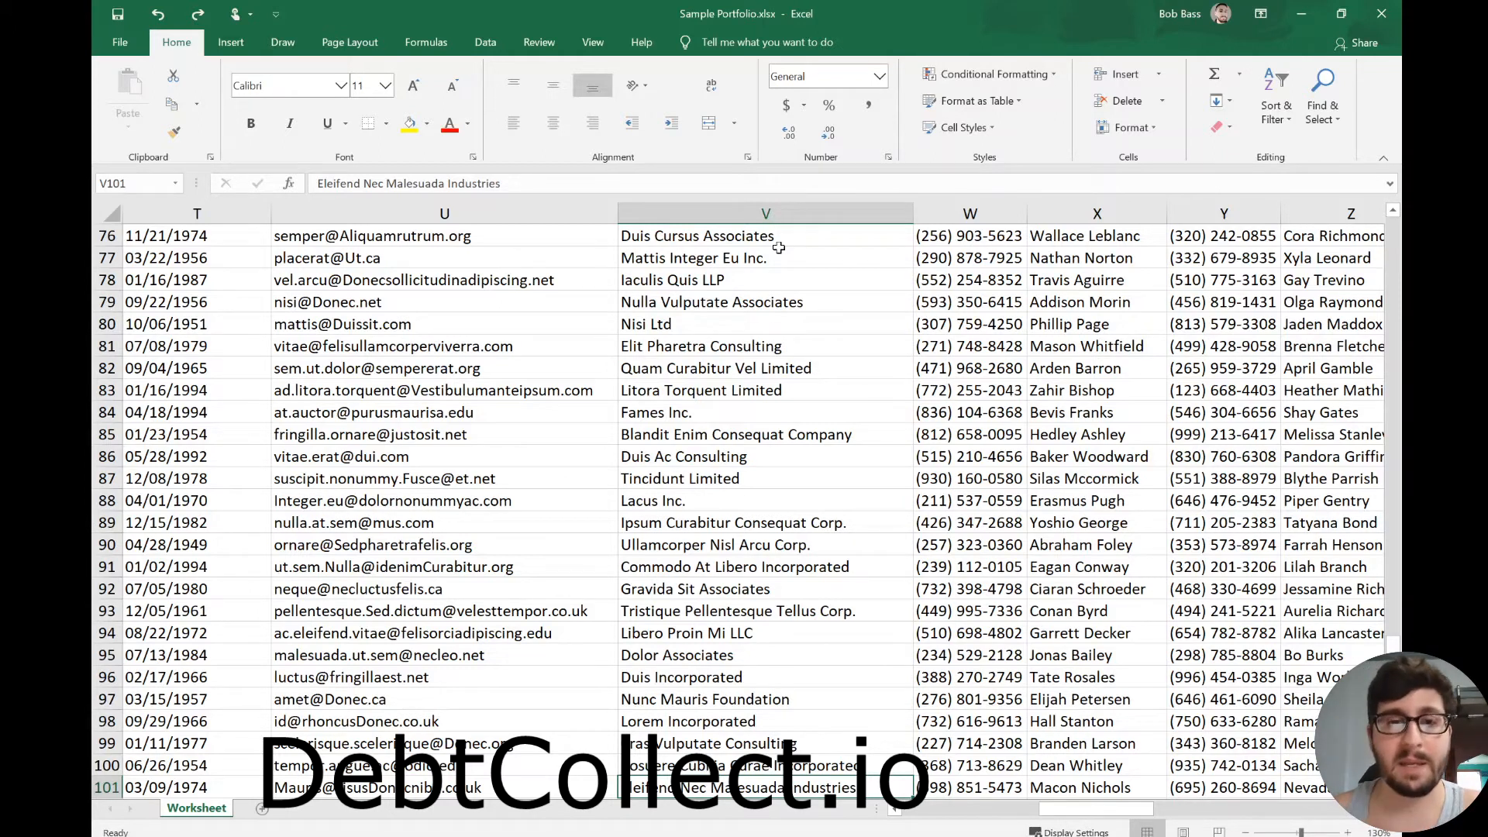
left_click(725, 330)
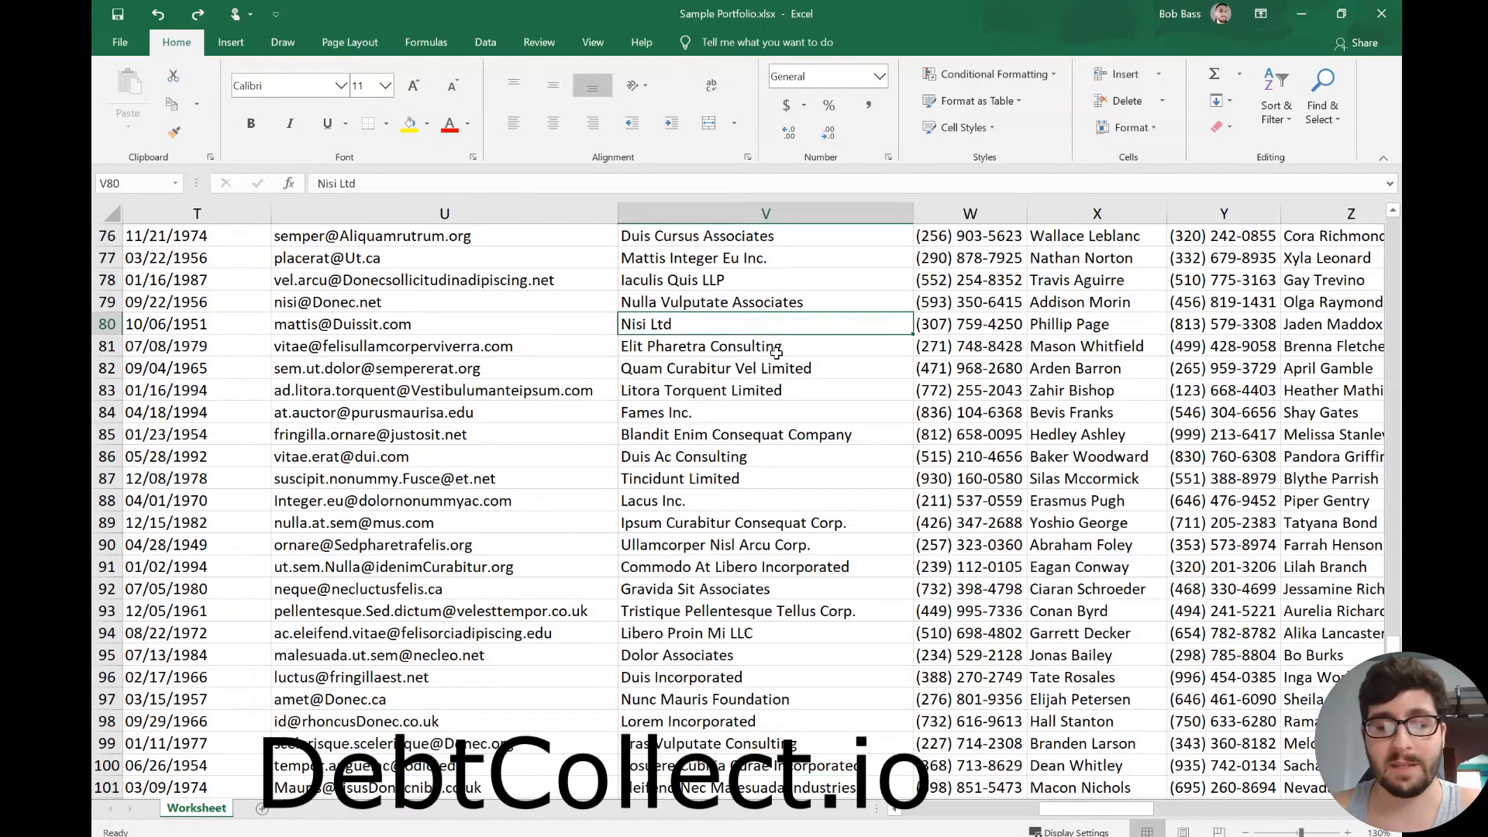
type("Unemployment")
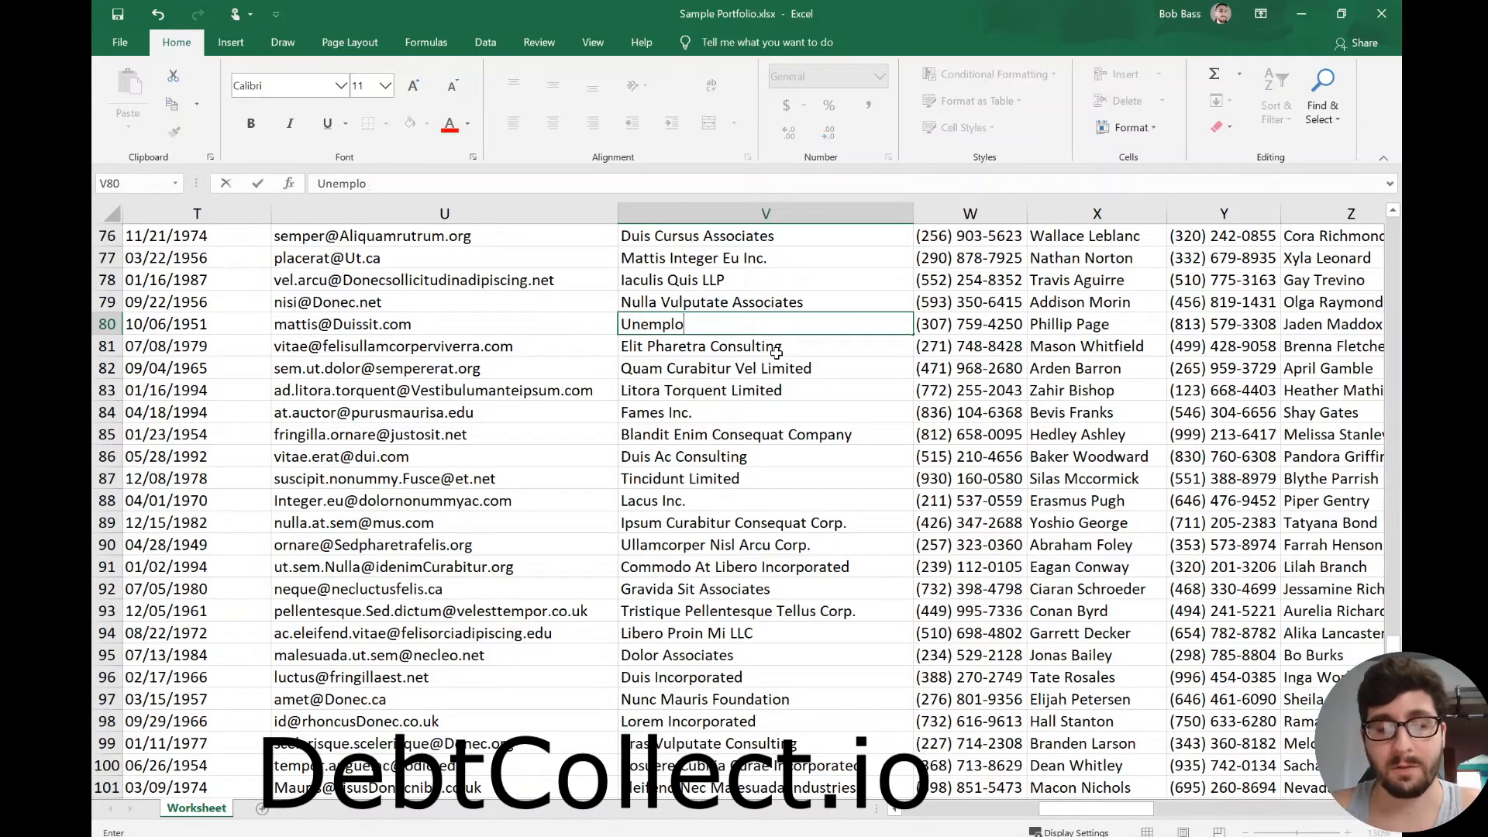
key("Return")
type("SSI")
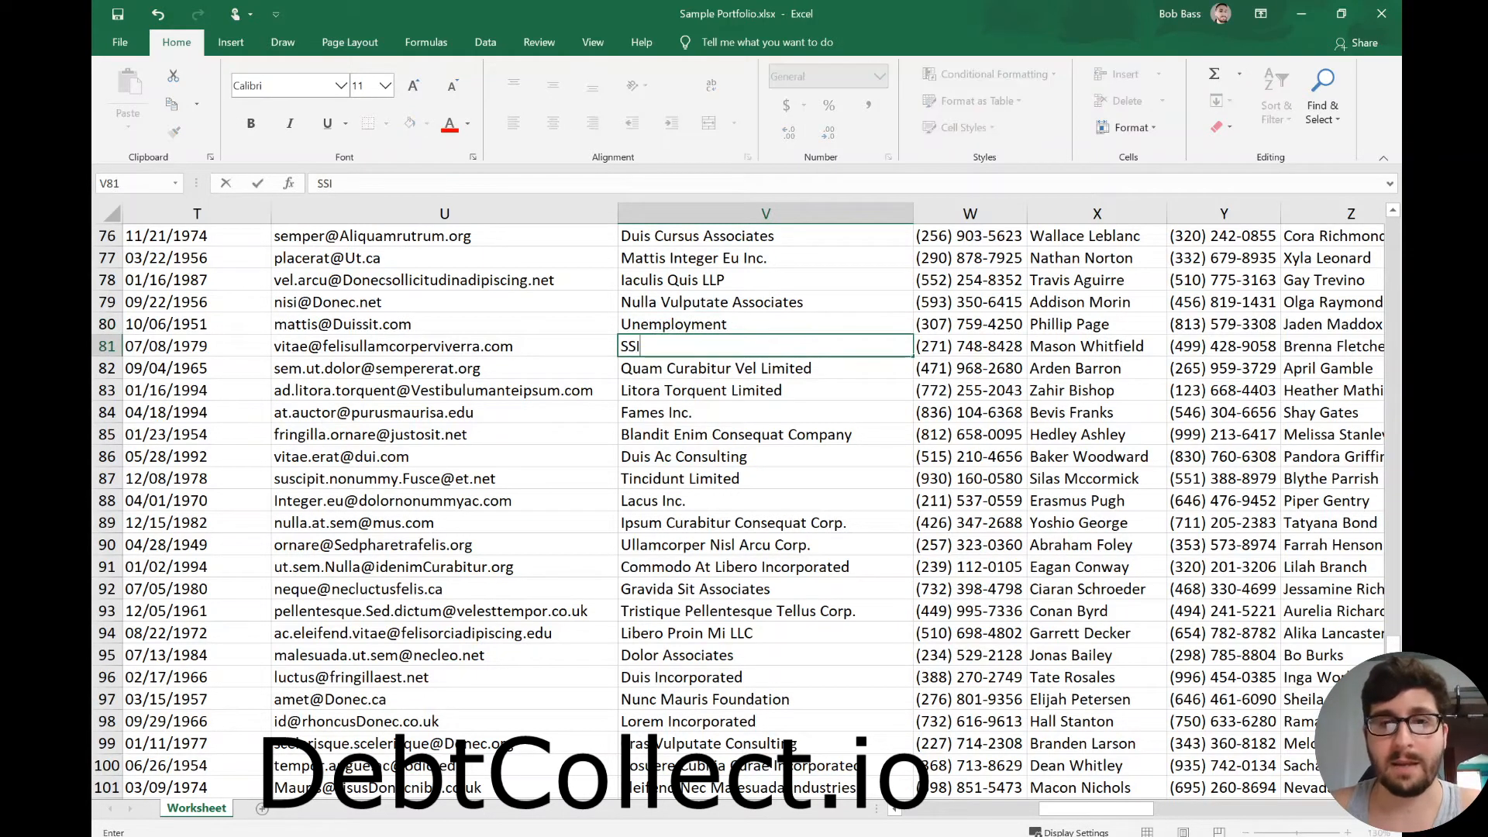
key("Return")
type("SSD")
key("Return")
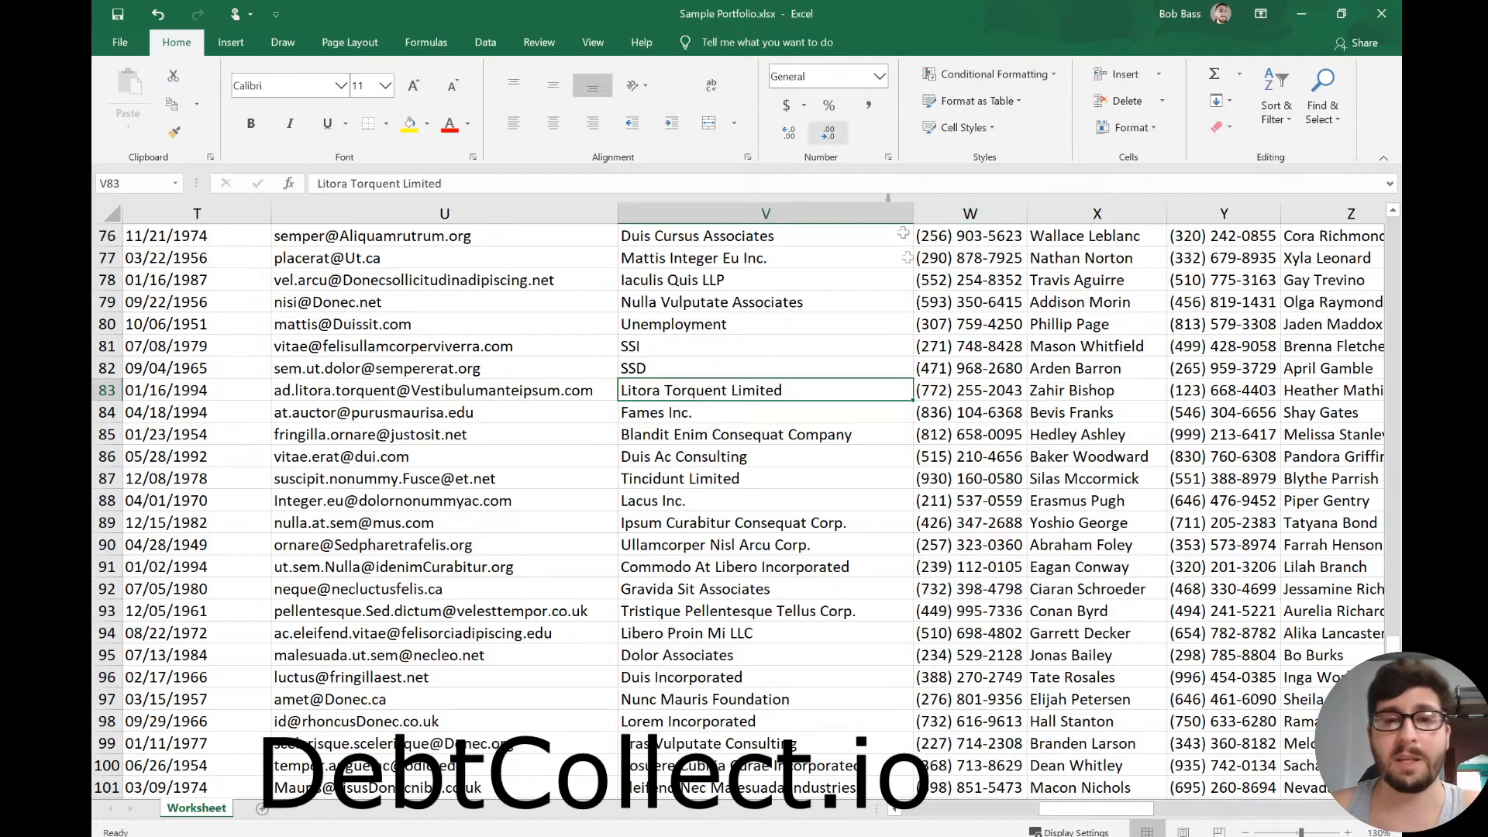
- Highlight the SSI and SSD entries in V81:V82, and select the entire Employer column
left_click_drag(706, 366, 702, 352)
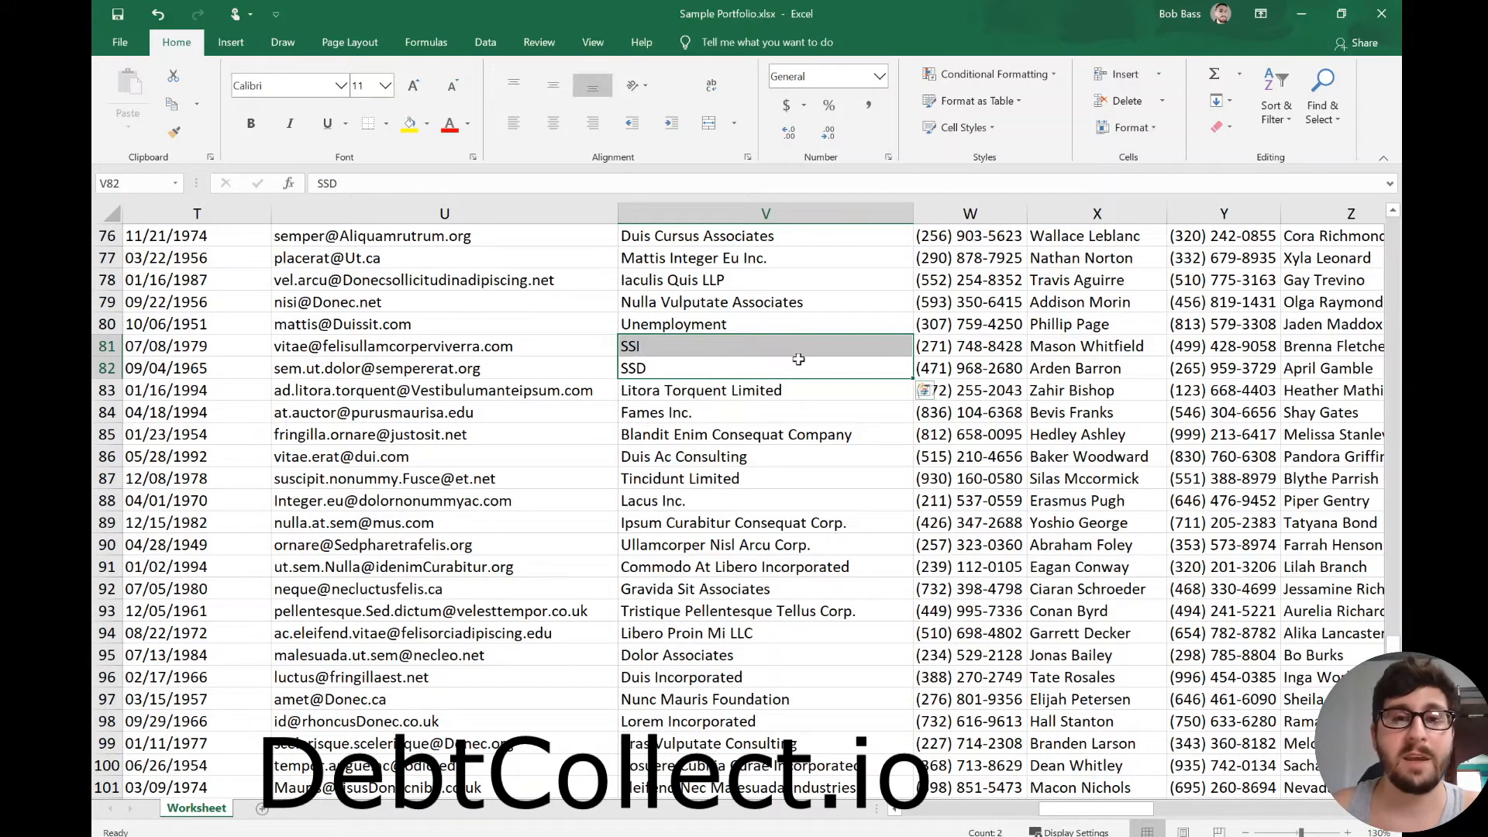
left_click(729, 277)
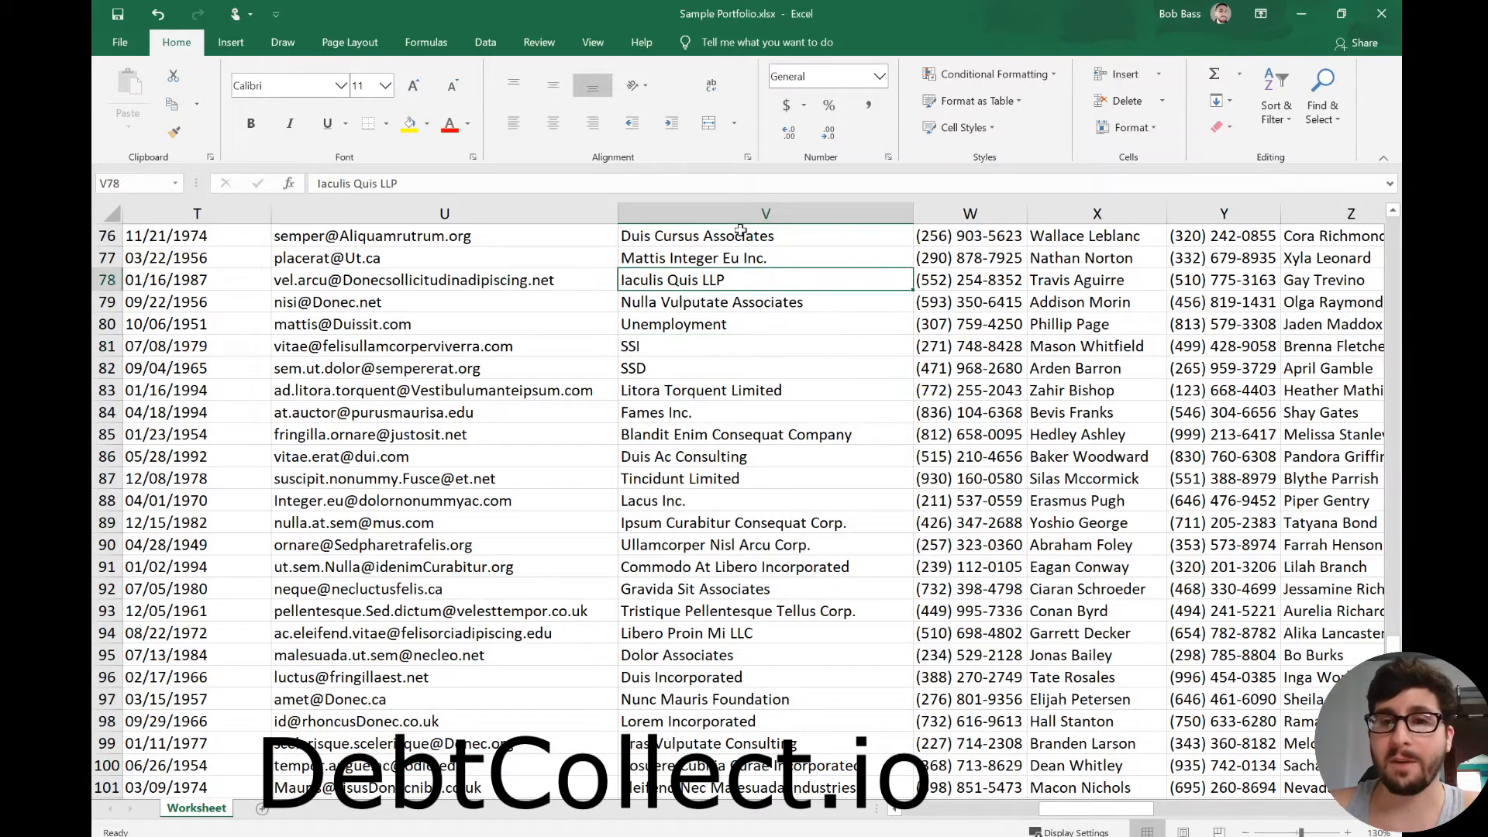
left_click(742, 212)
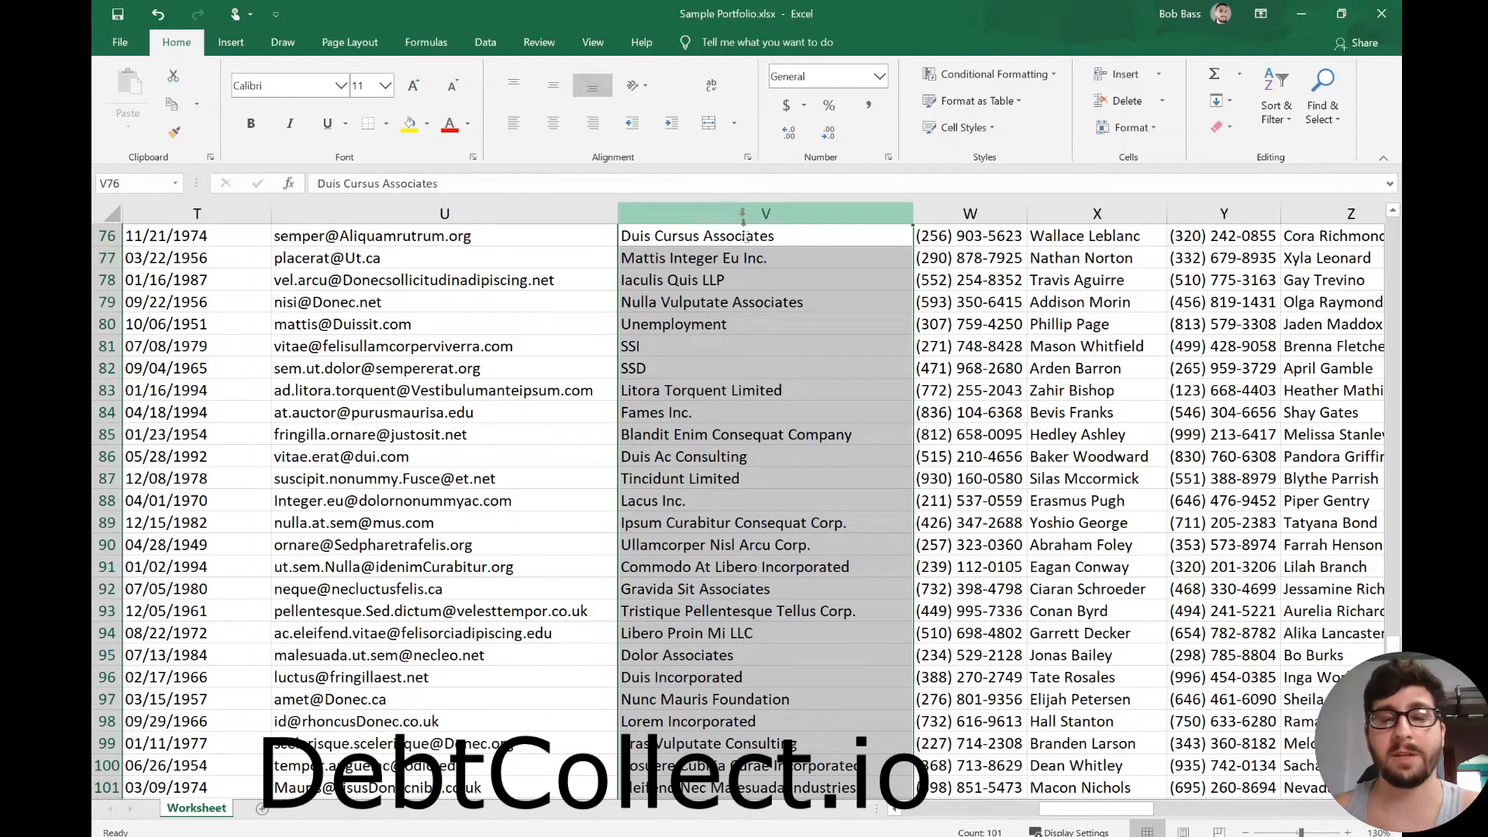
- Review the numbers in the WorkPhone column from its header downward and highlight the whole column
scroll(907, 574, "up", 5)
left_click(969, 456)
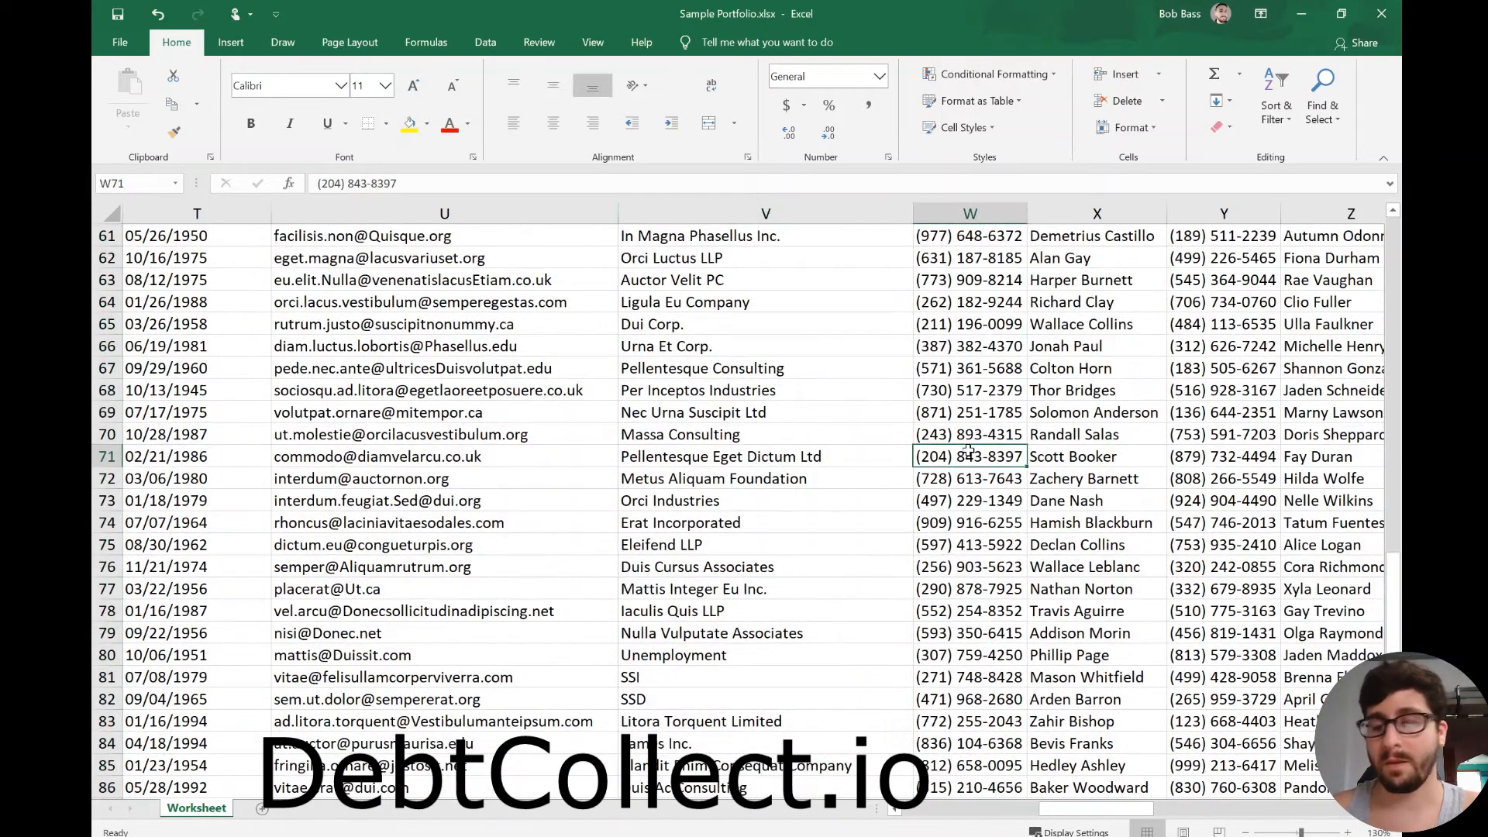
key("ctrl+Up")
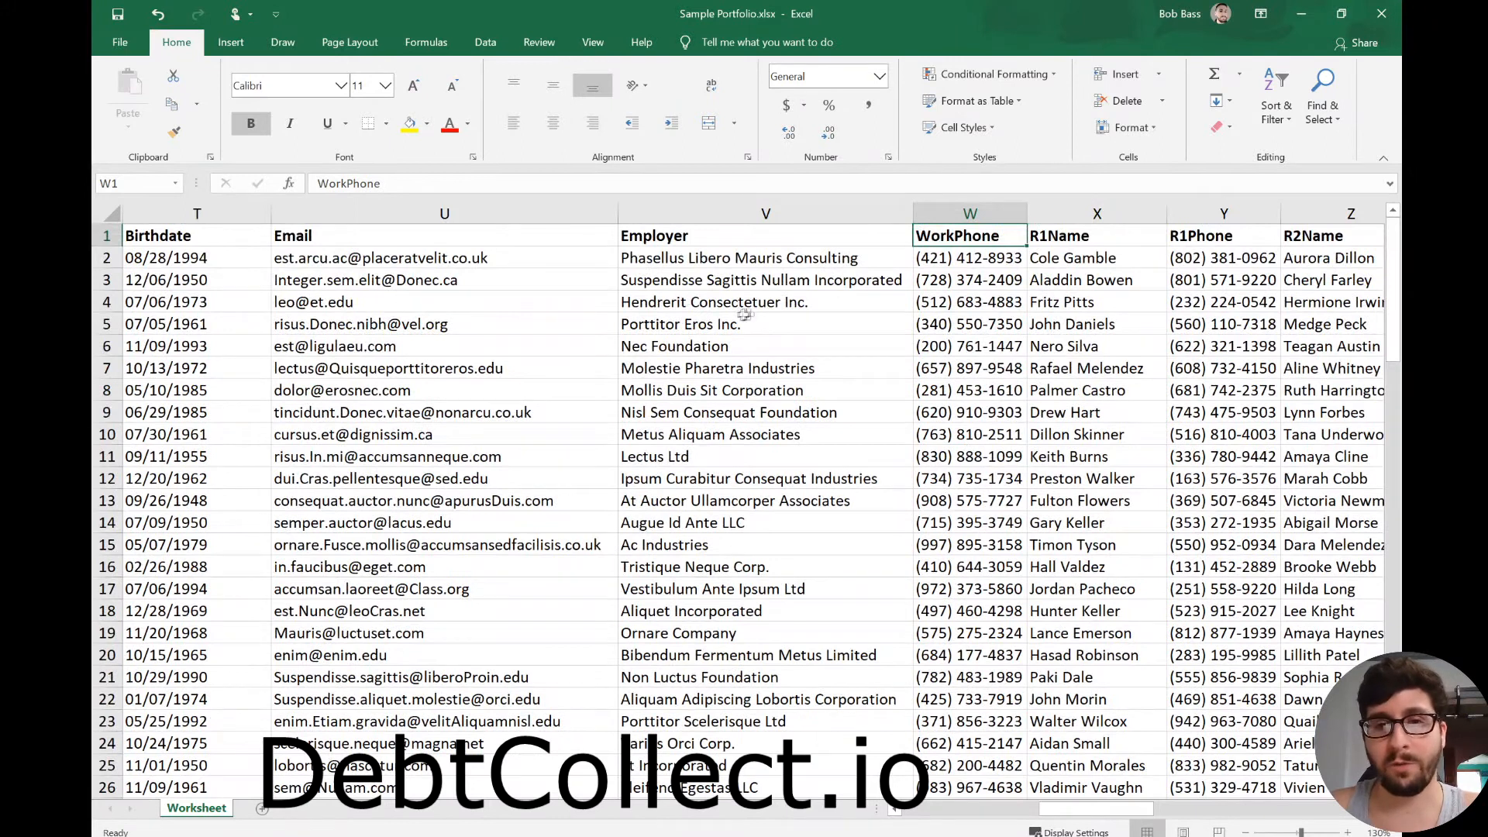
left_click(1020, 369)
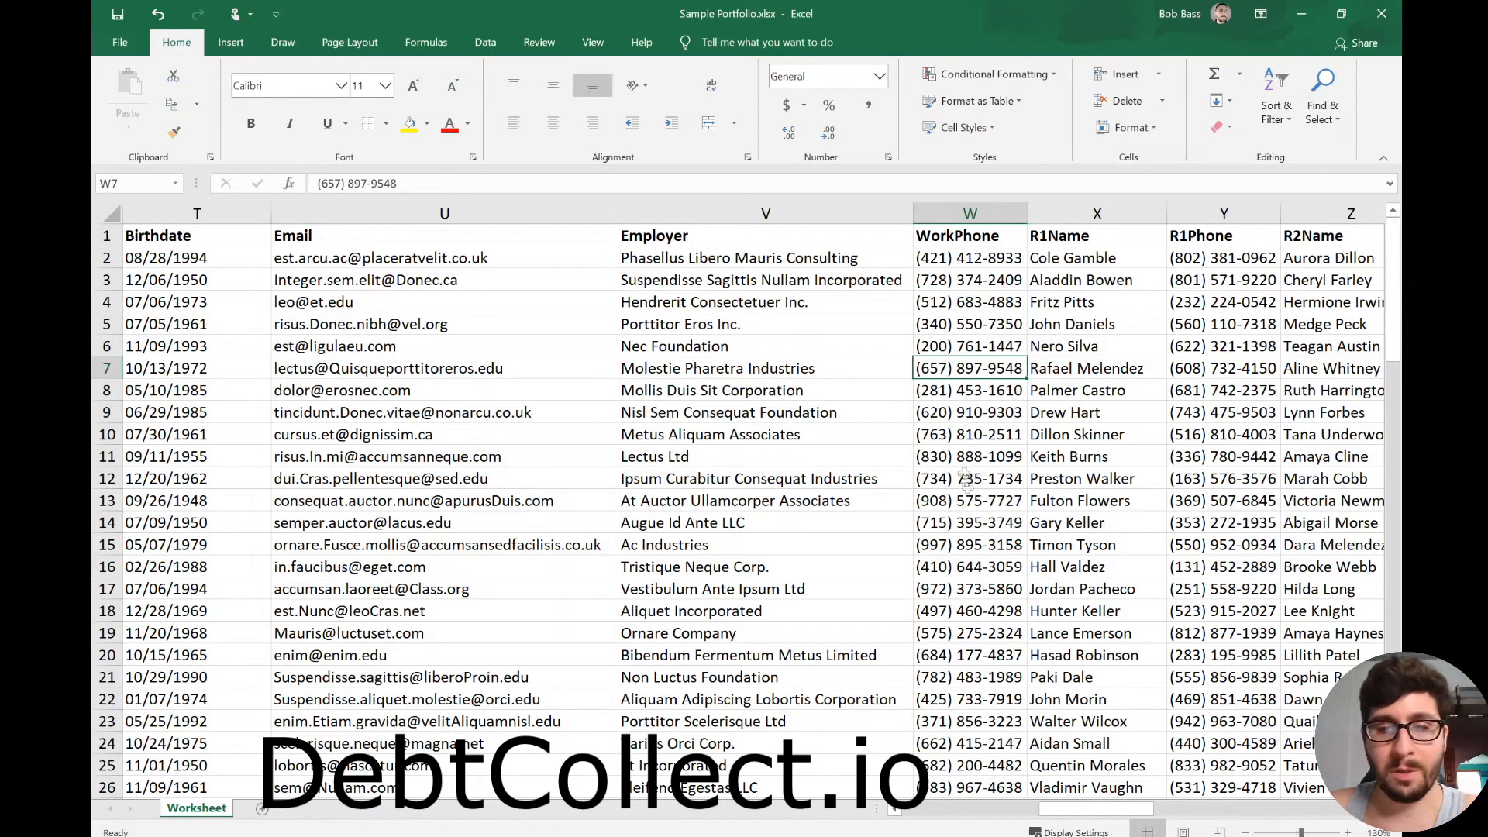
scroll(852, 523, "down", 9)
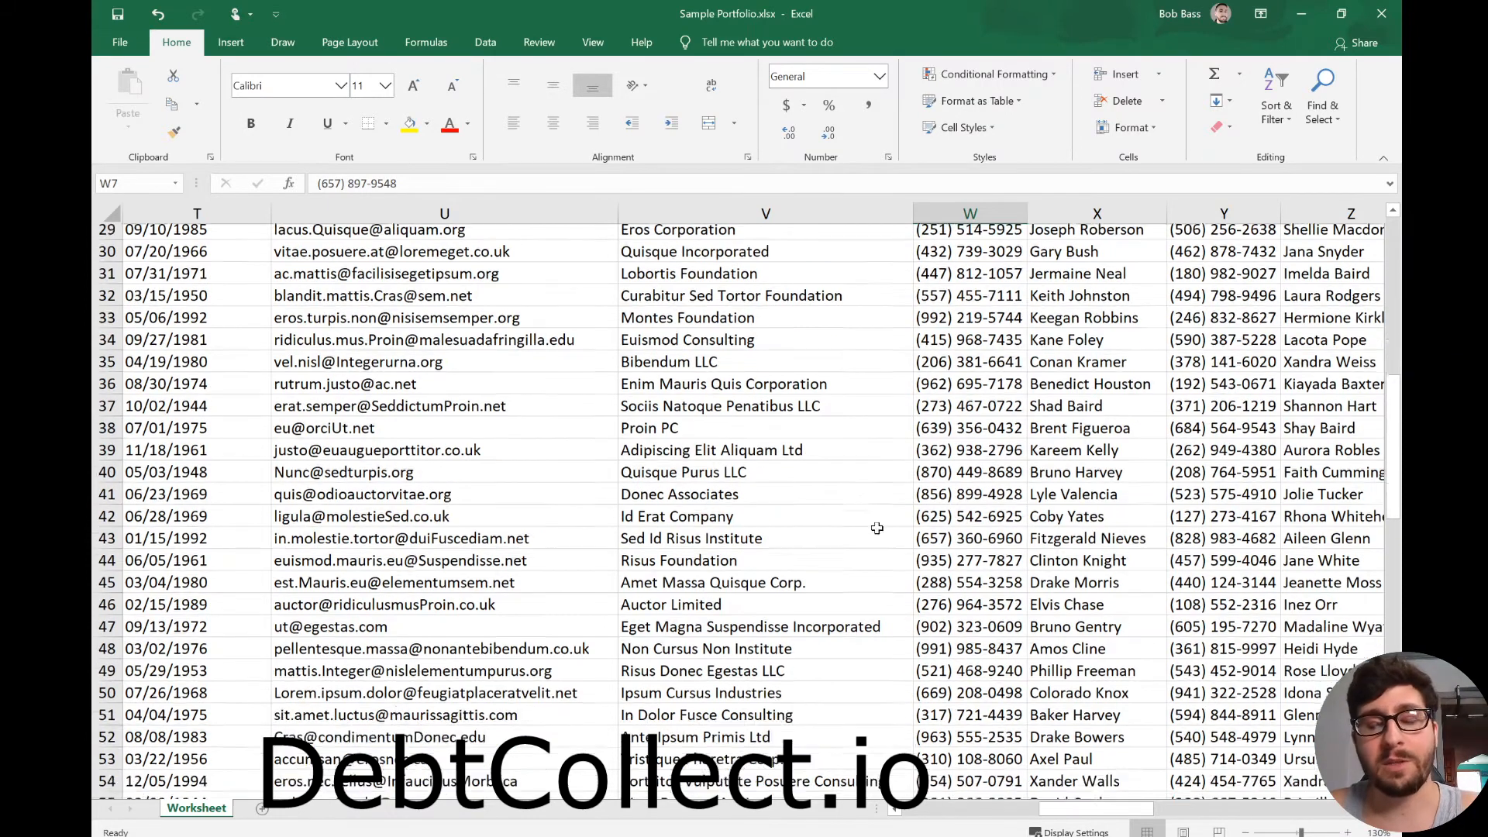
scroll(877, 527, "down", 5)
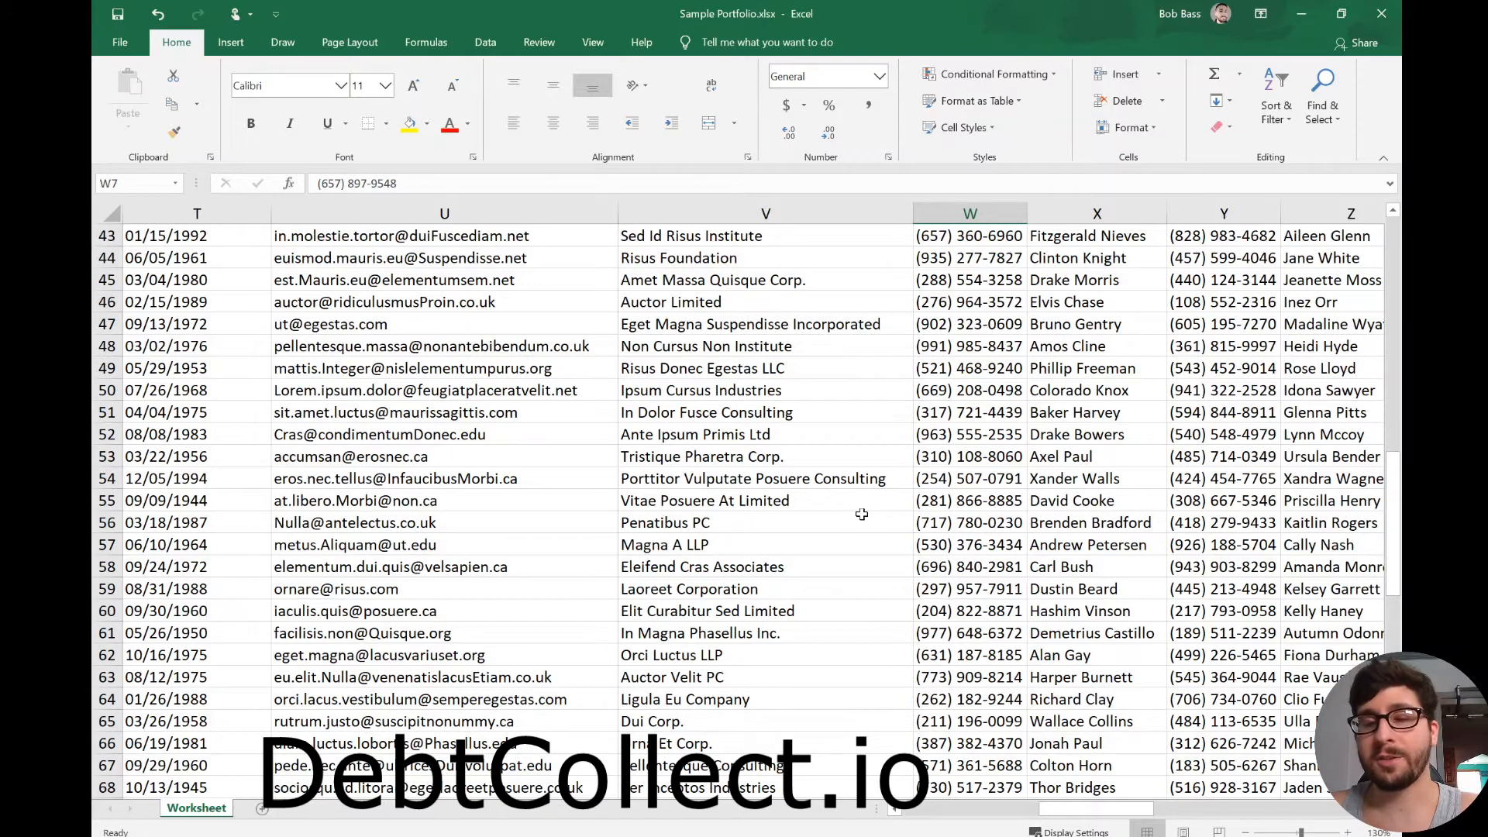
left_click(969, 236)
key("ctrl+shift+Down")
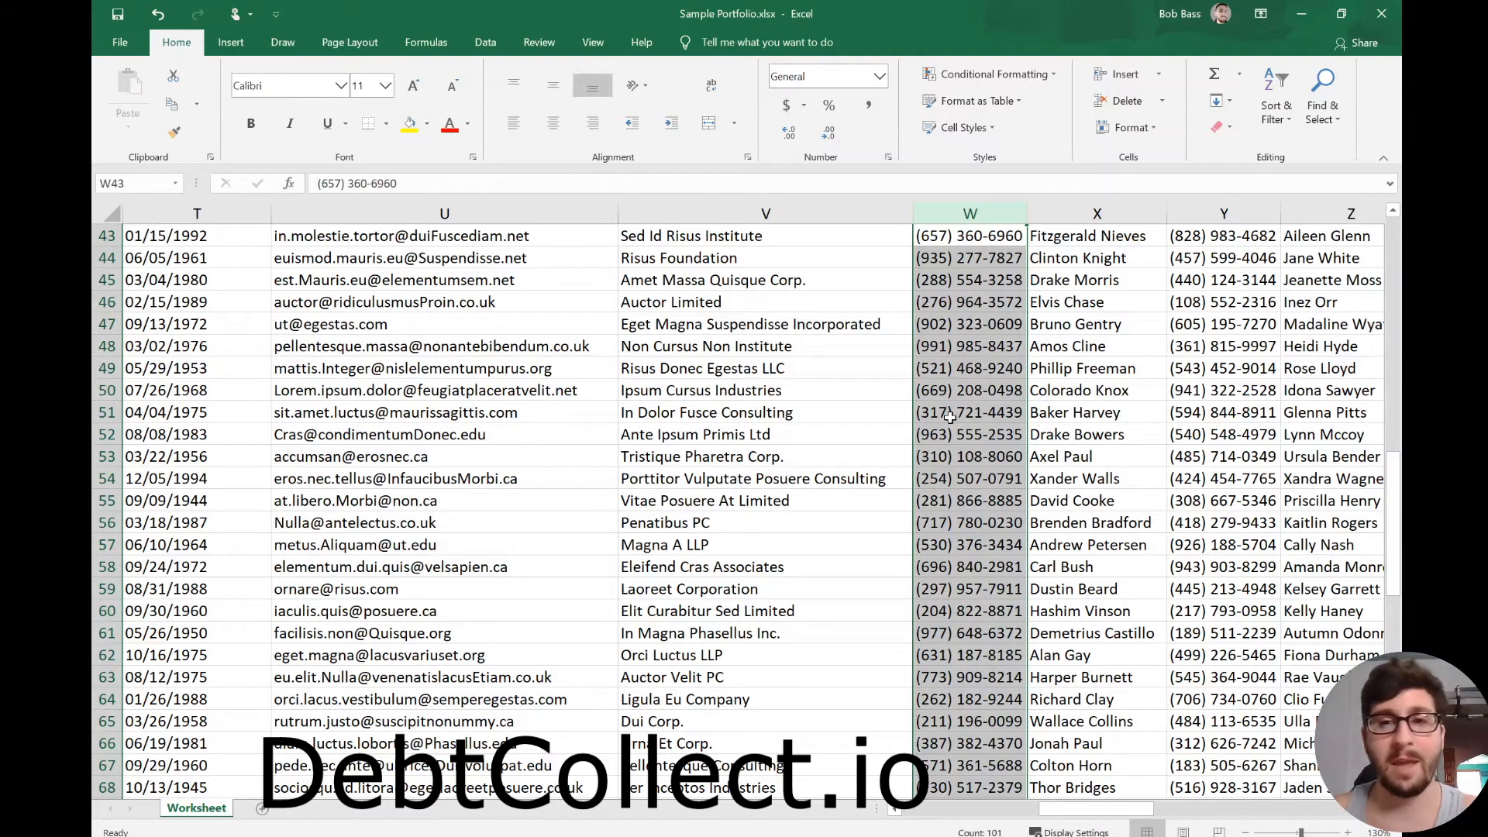
left_click(1007, 394)
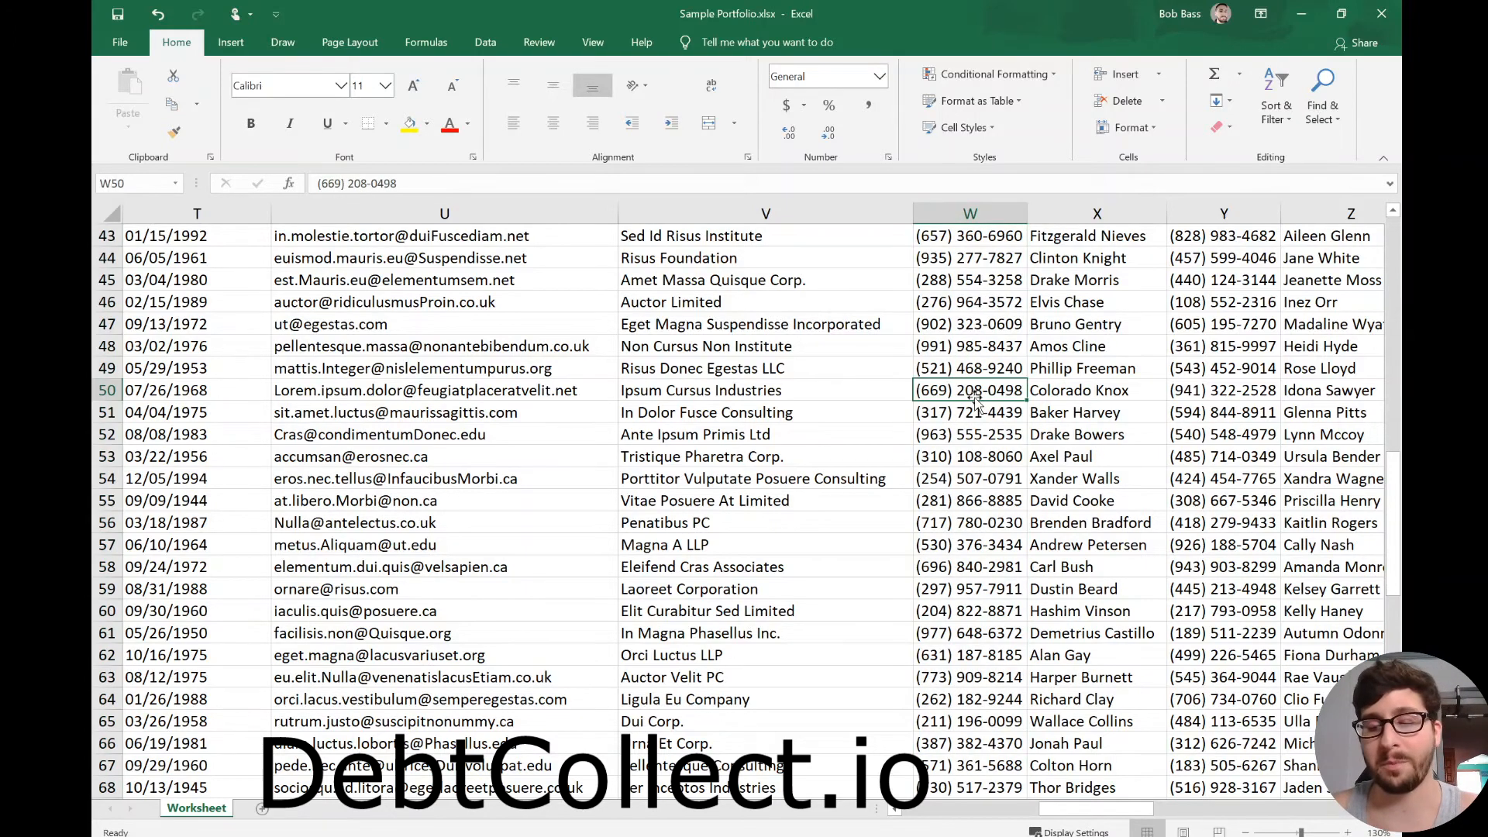
- Return from the WorkPhone entries to the header row and select the entire R1Name column
key("ctrl+Up")
key("Right")
key("Right")
key("Left")
key("Left")
left_click(1142, 393)
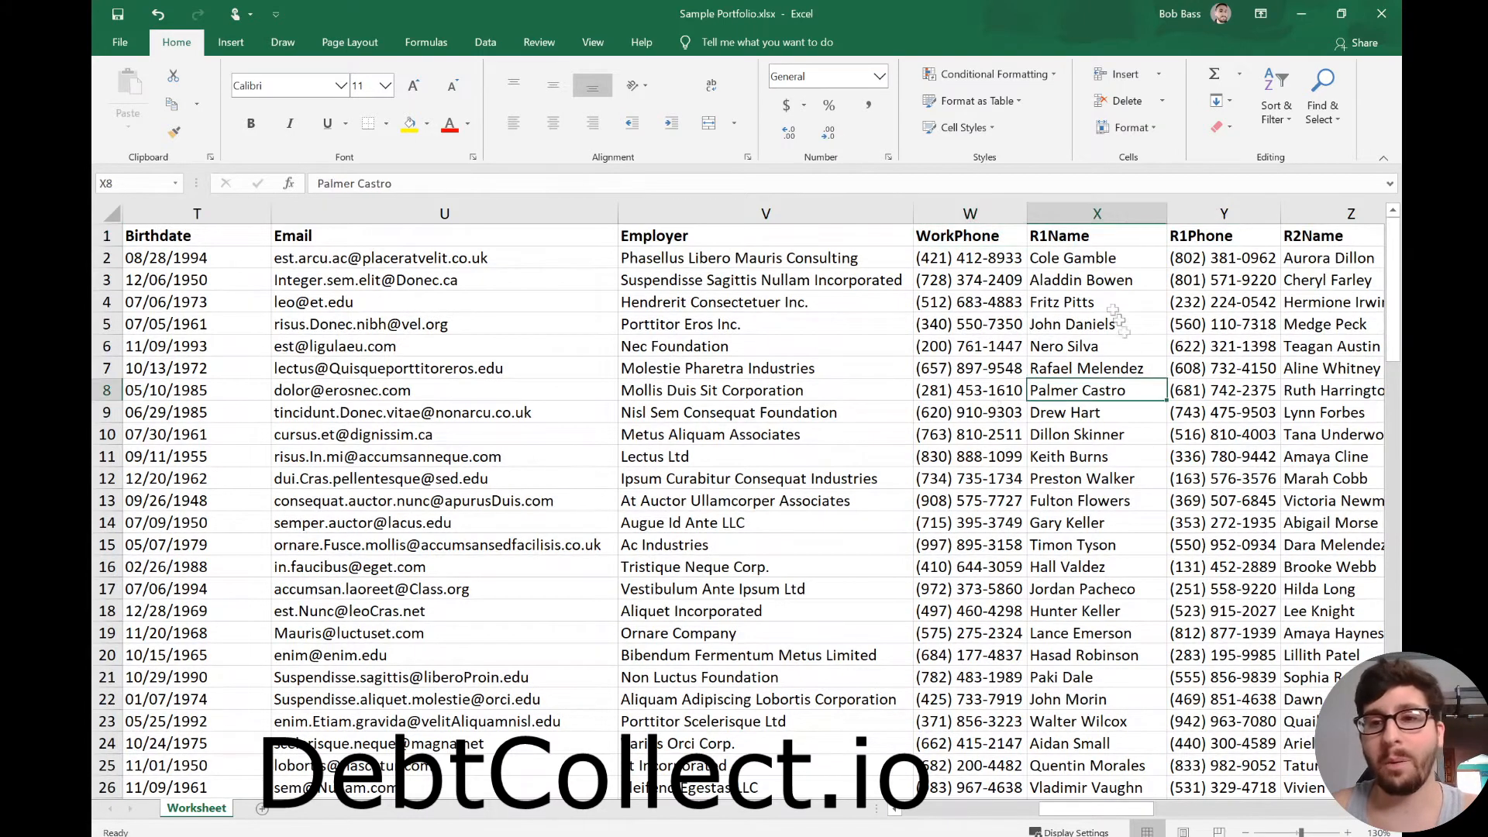
left_click(1094, 215)
- Highlight the reference headers from R1Name through R2Phone in X1:AA1, and reduce the selection back to R1Name
left_click(1089, 234)
key("shift+Right")
key("shift+Right")
key("shift+Right")
key("shift+Left")
key("shift+Left")
key("shift+Right")
key("shift+Left")
key("shift+Left")
key("shift+Right")
key("shift+Right")
key("shift+Right")
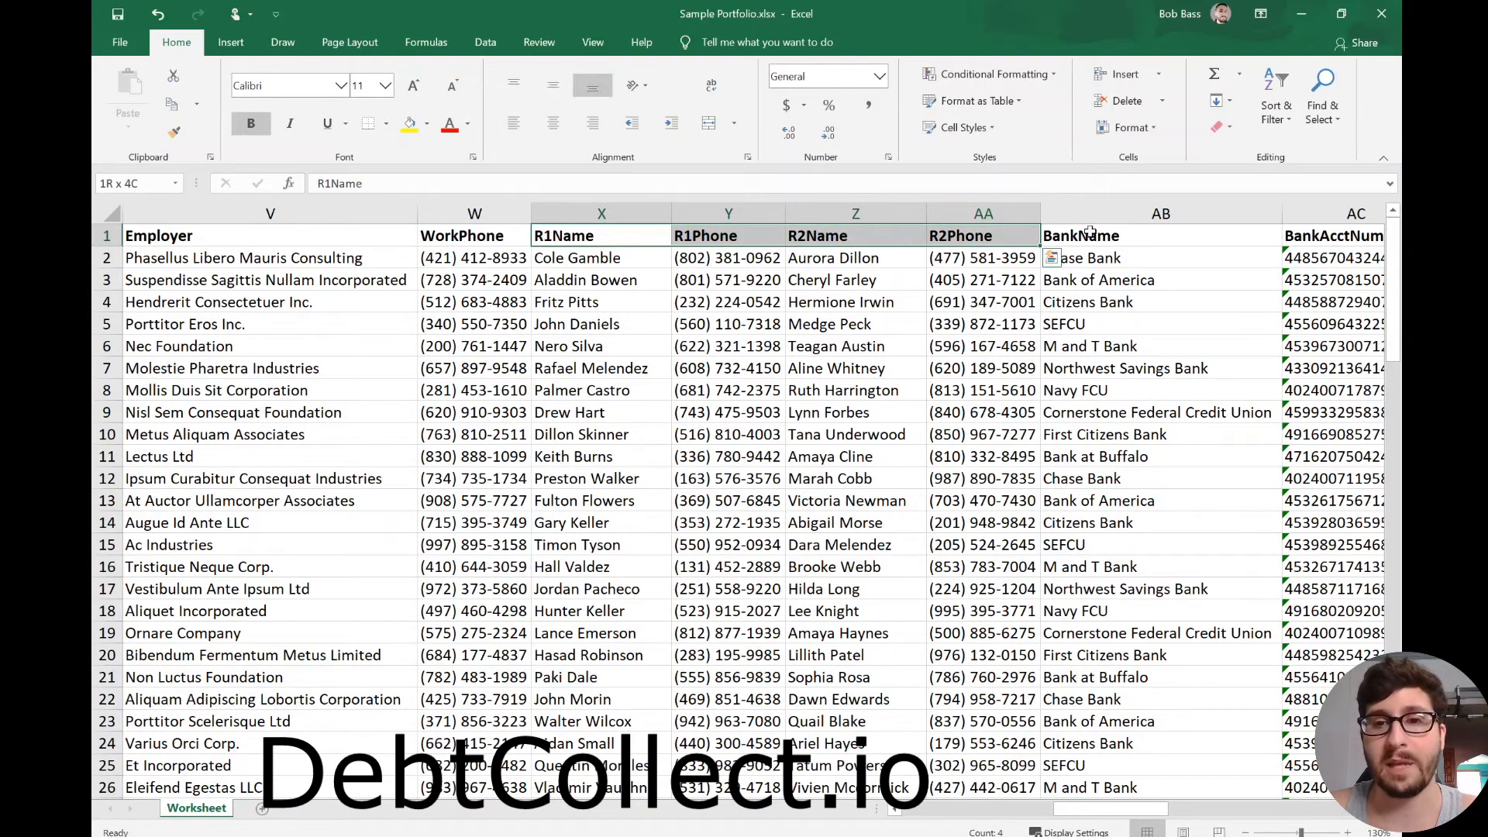
key("shift+Right")
key("shift+Right")
key("shift+Left")
key("shift+Left")
key("shift+Left")
key("shift+Left")
key("shift+Left")
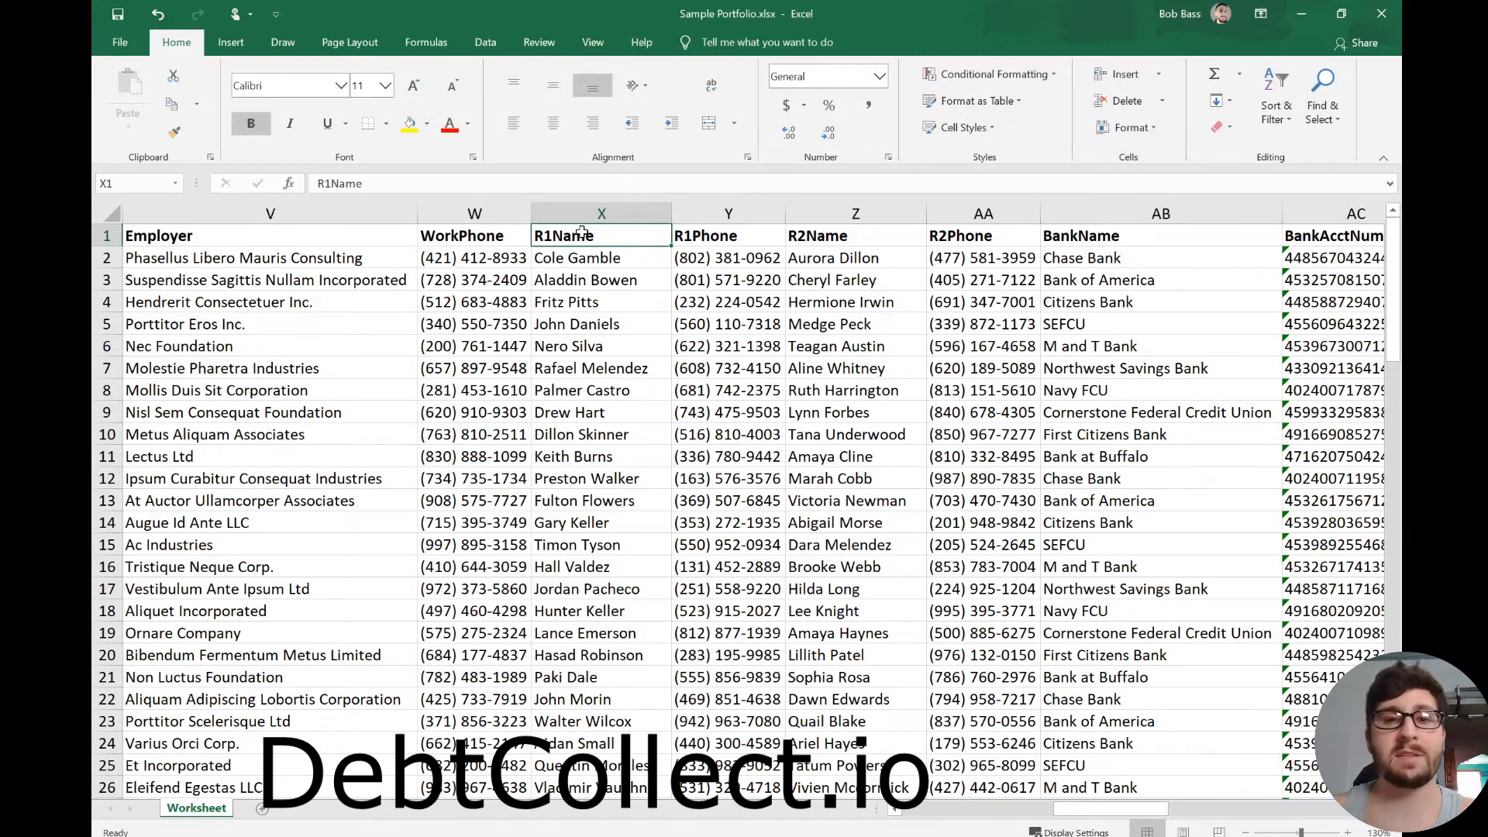
- Highlight the full reference columns X through AA, and select the R1Name header with its first entry in X1:X2
left_click_drag(612, 213, 944, 204)
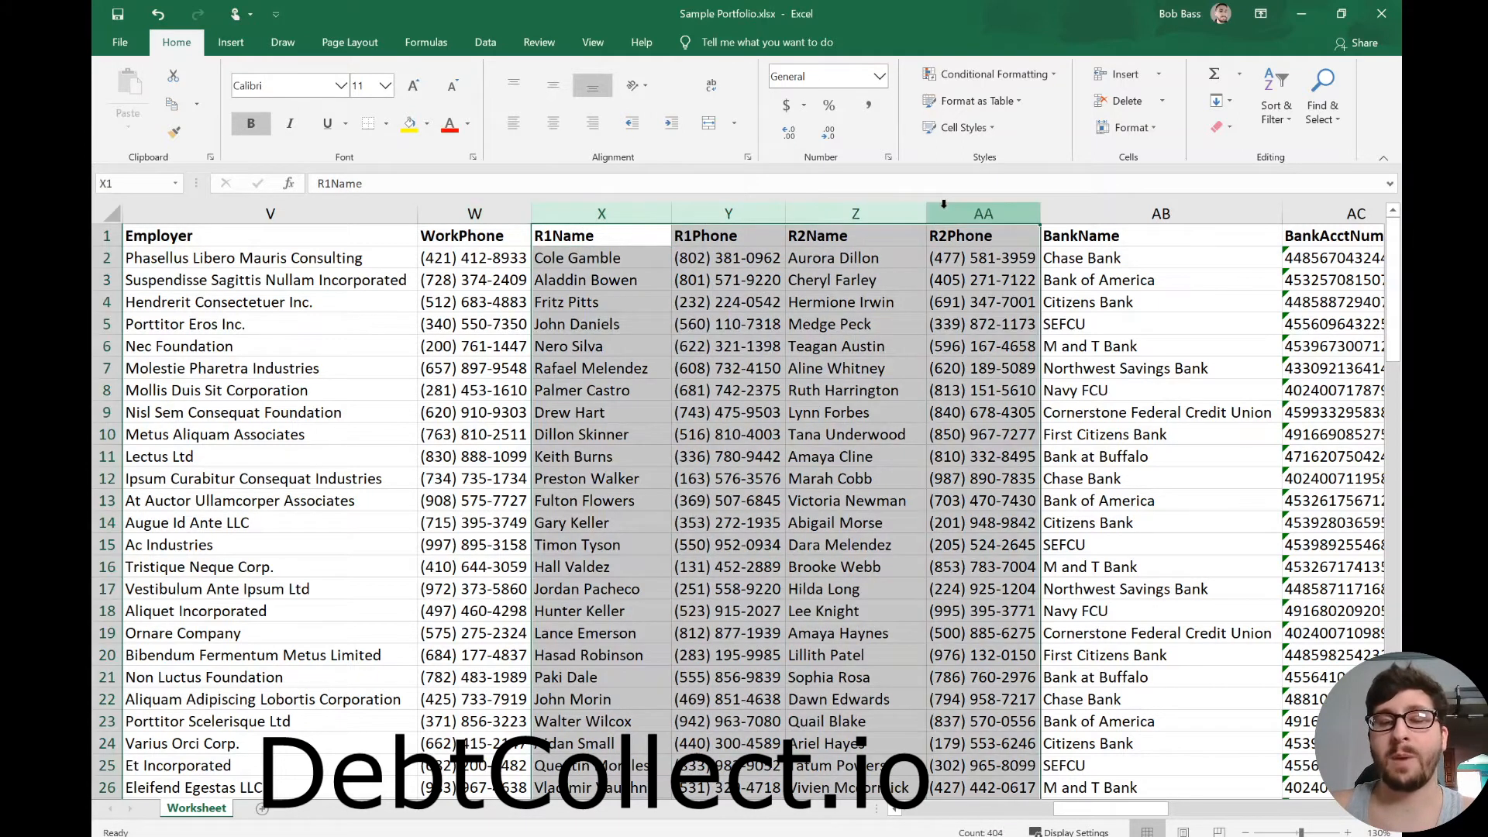
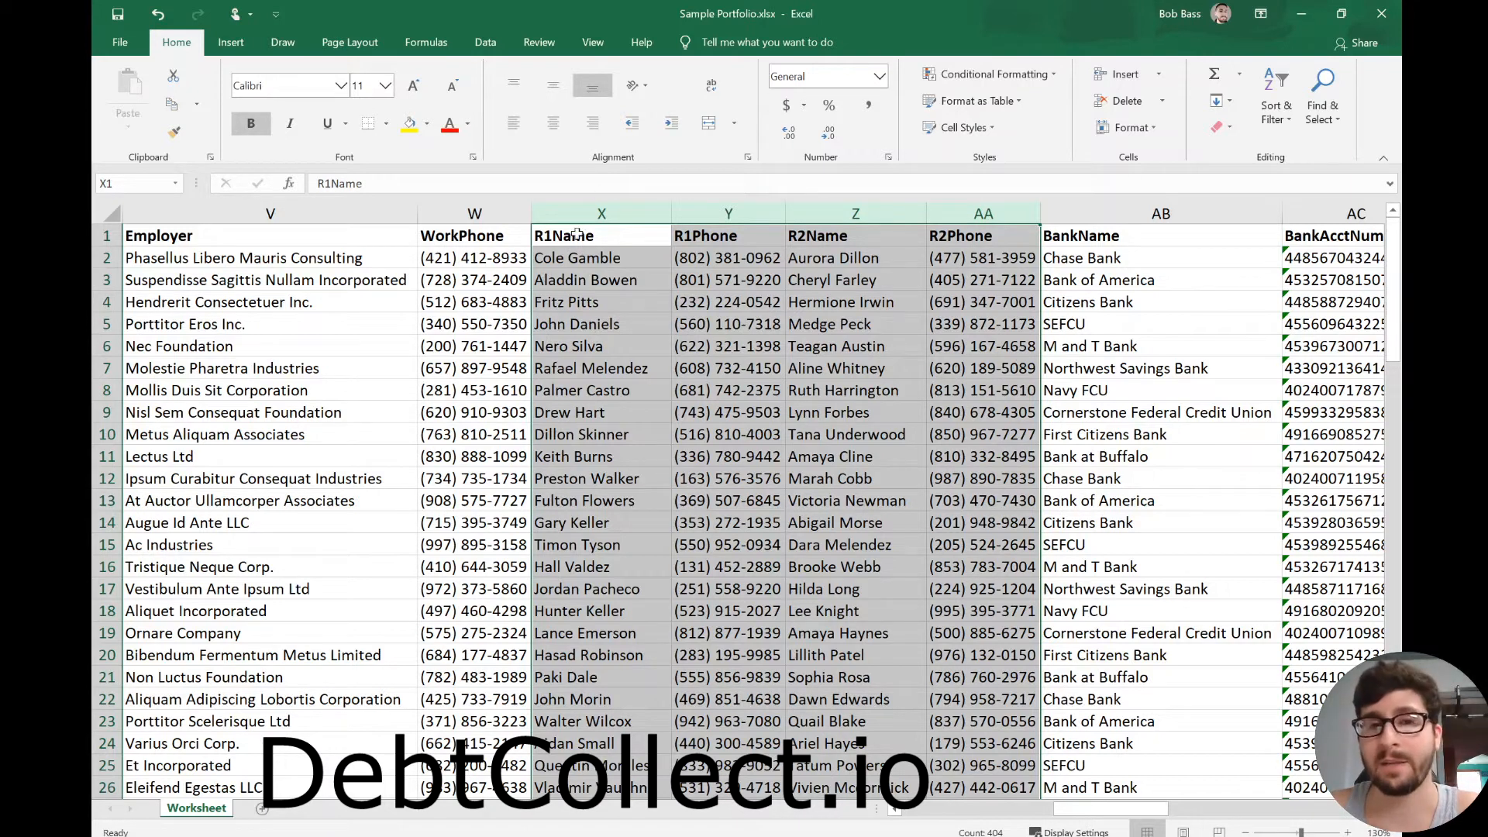
left_click_drag(564, 209, 1030, 210)
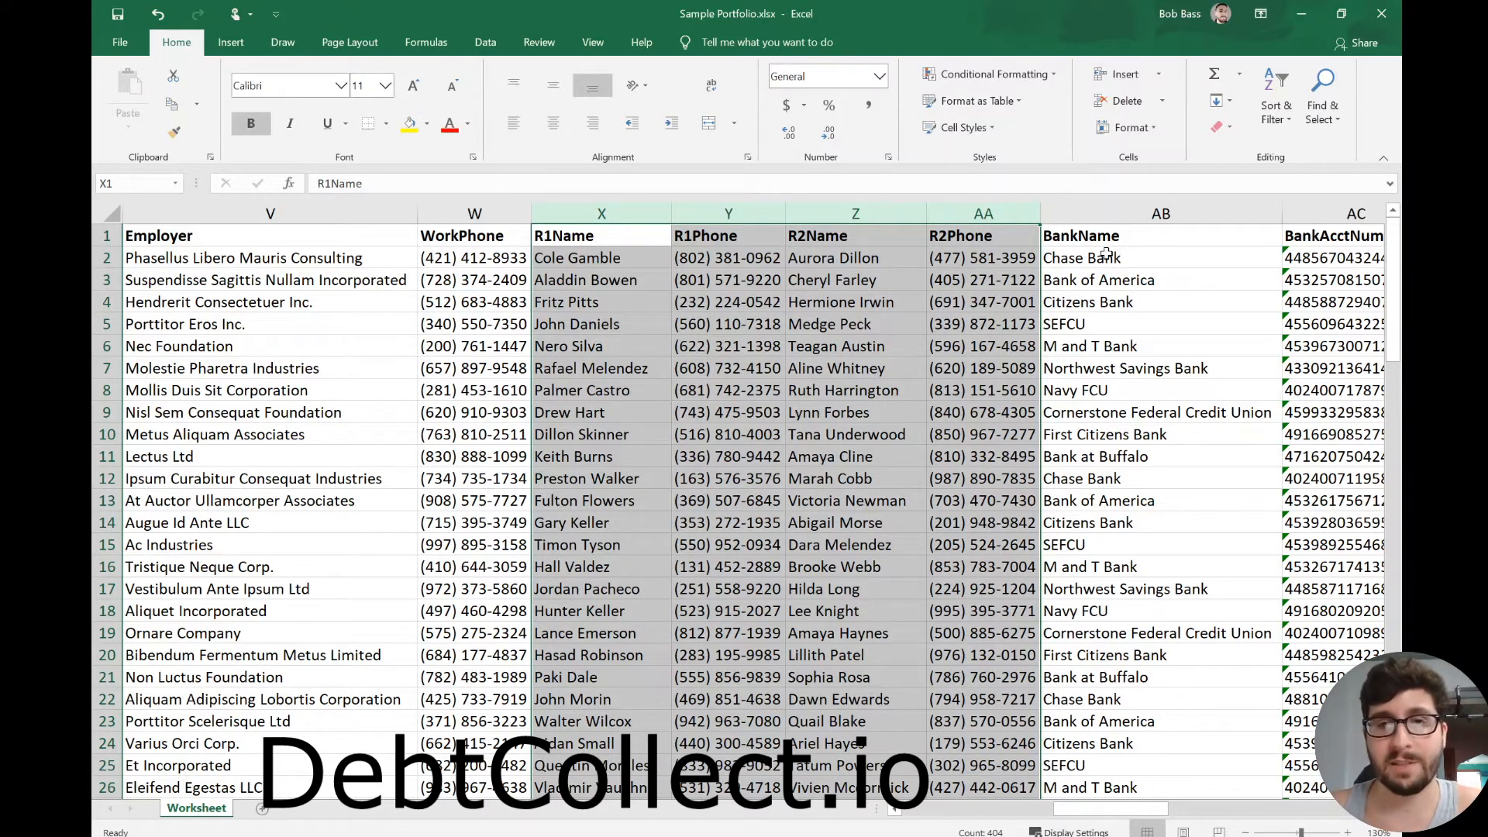
left_click(749, 344)
left_click_drag(601, 259, 593, 245)
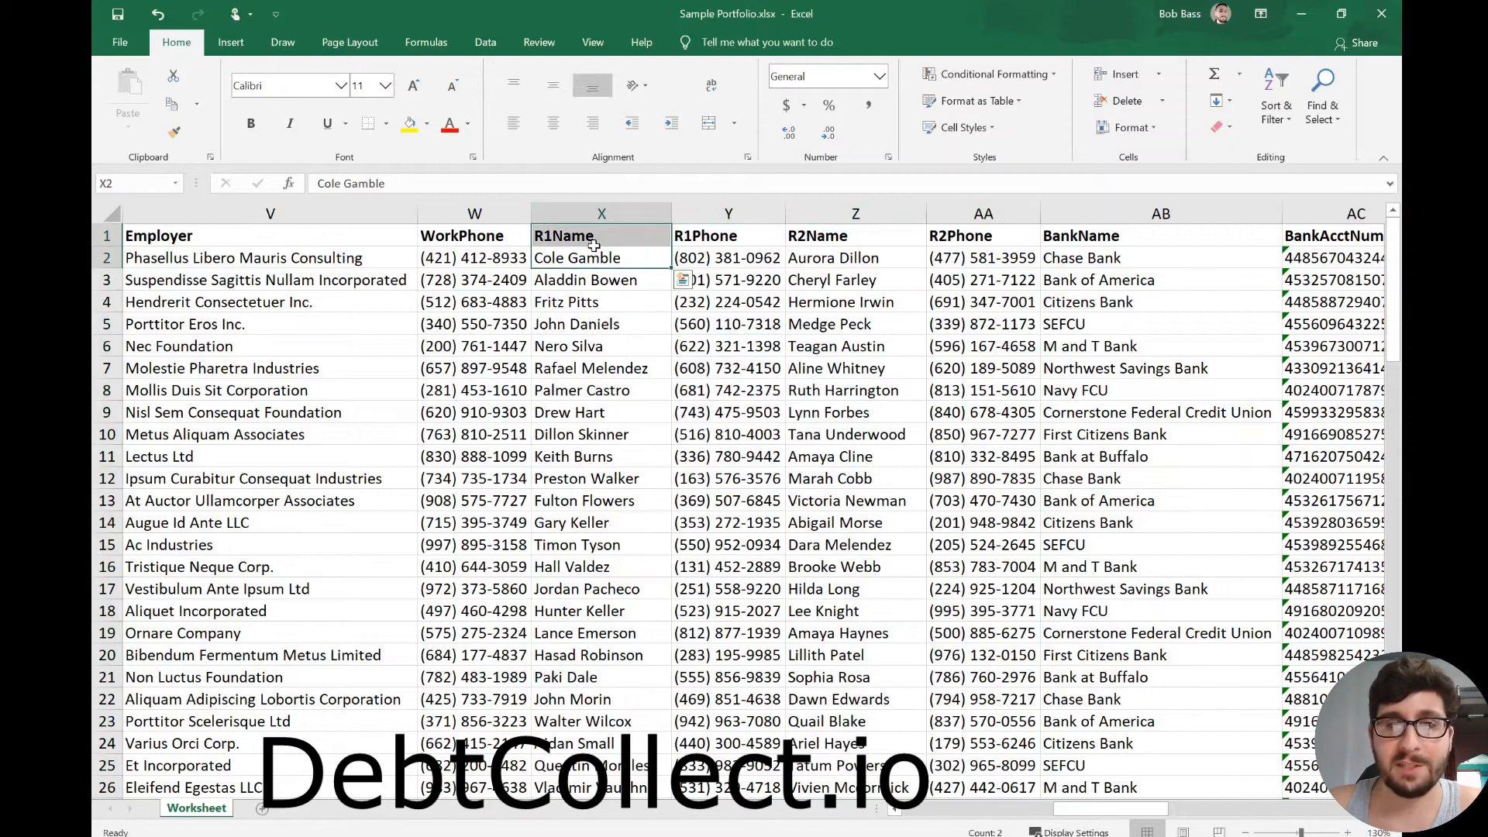
- Select the header cells from WorkPhone through R2Phone
key("Up")
key("Left")
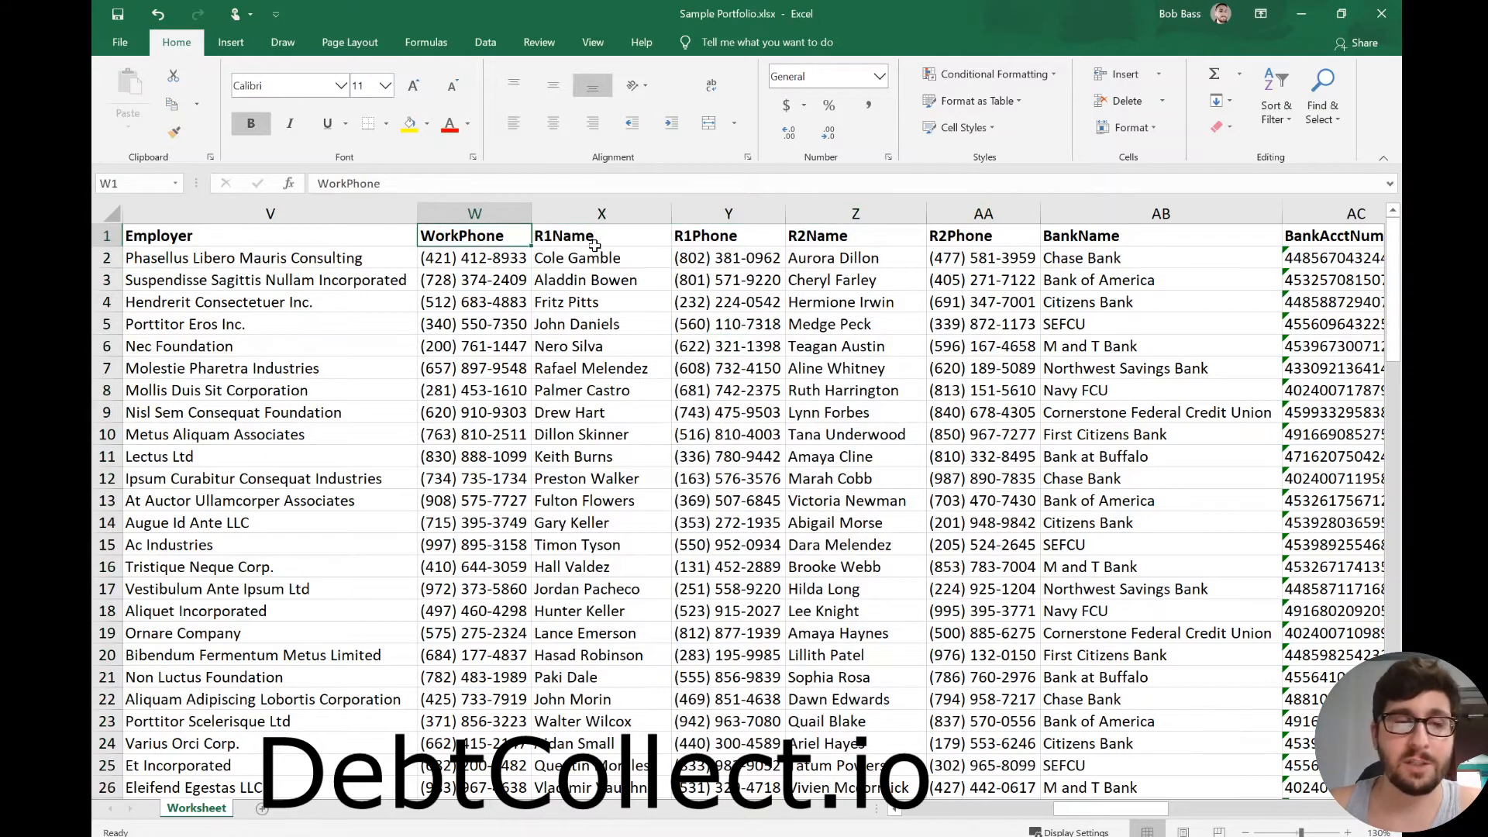
key("shift+Right")
key("shift+Right")
key("shift+Right")
key("shift+Right")
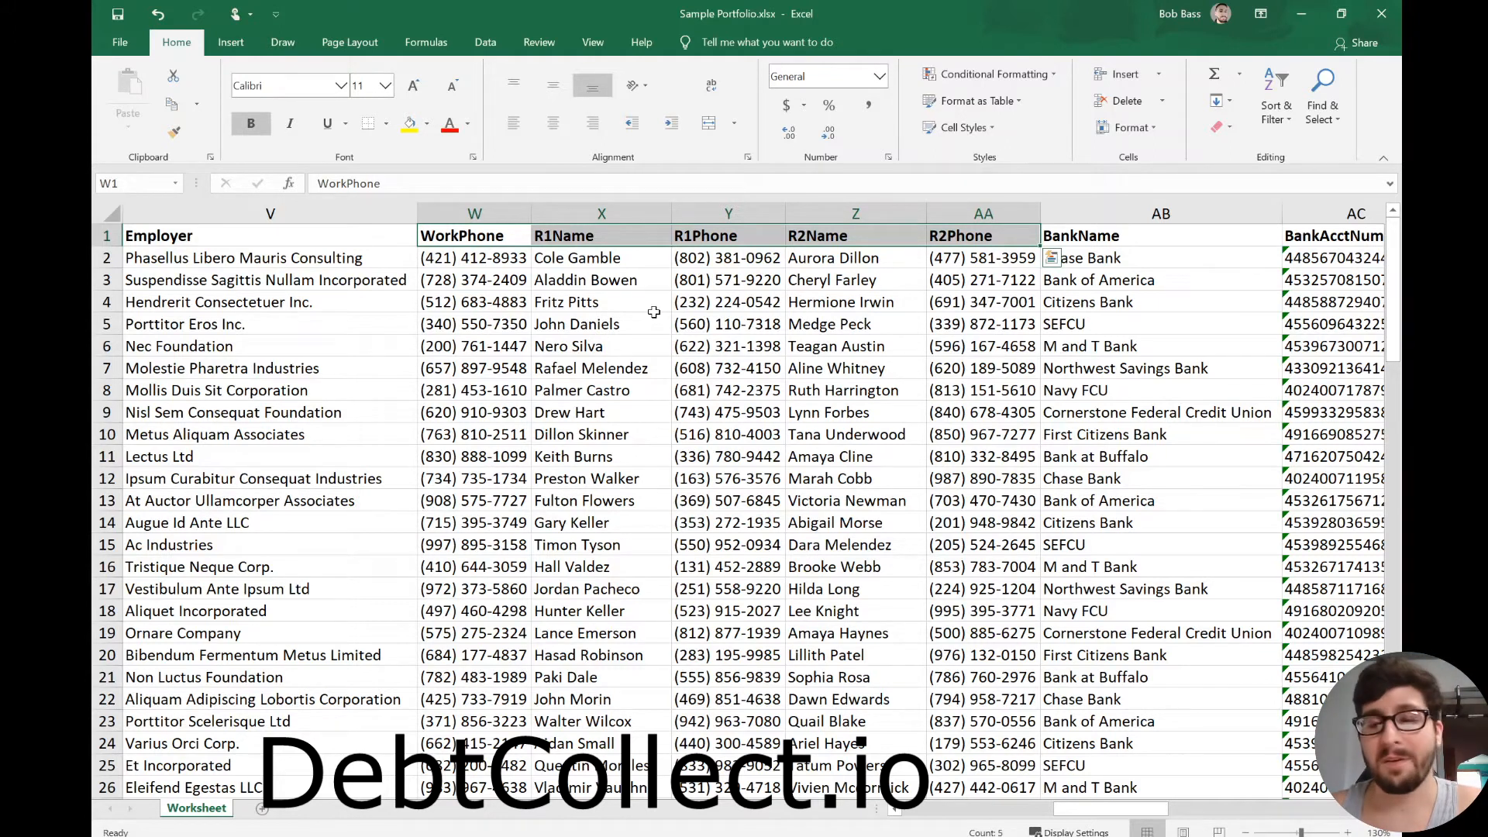
- Examine the bank name, bank ABA and original balance columns of the portfolio
left_click(1142, 232)
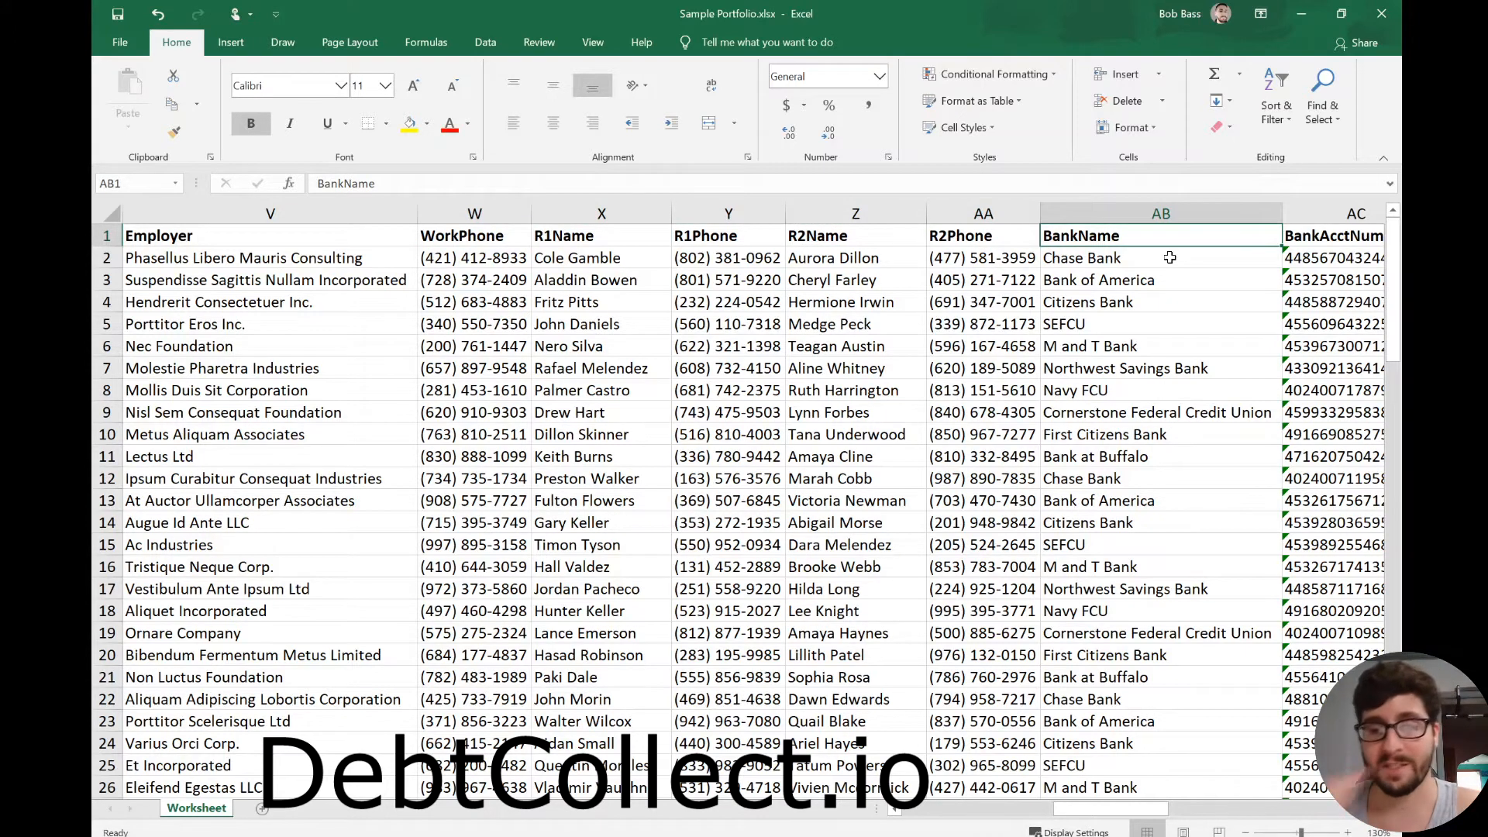
left_click_drag(1099, 809, 1144, 809)
left_click_drag(481, 345, 496, 326)
left_click(334, 276)
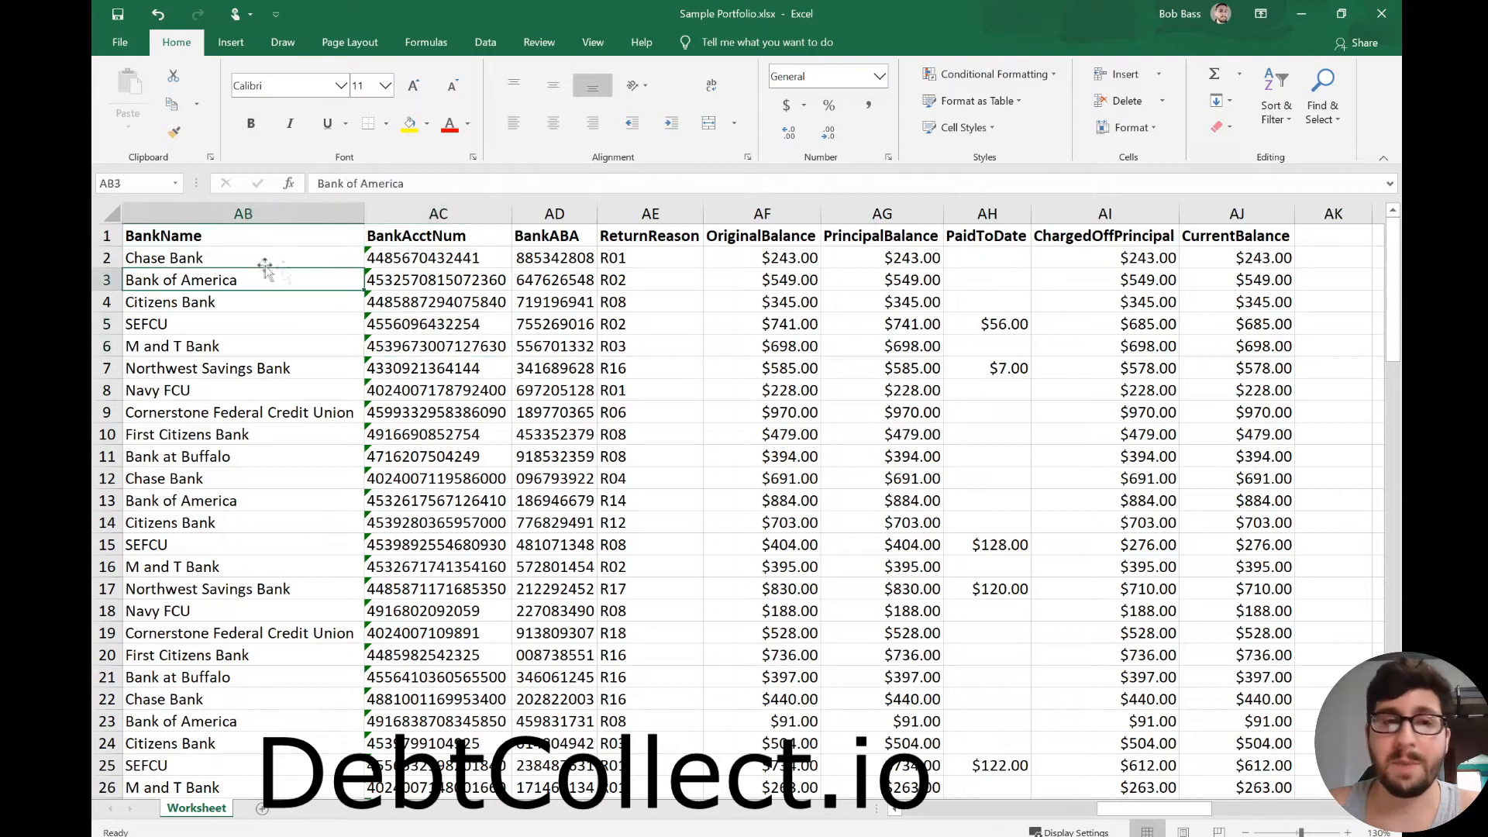
left_click(325, 254)
scroll(325, 255, "left", 1)
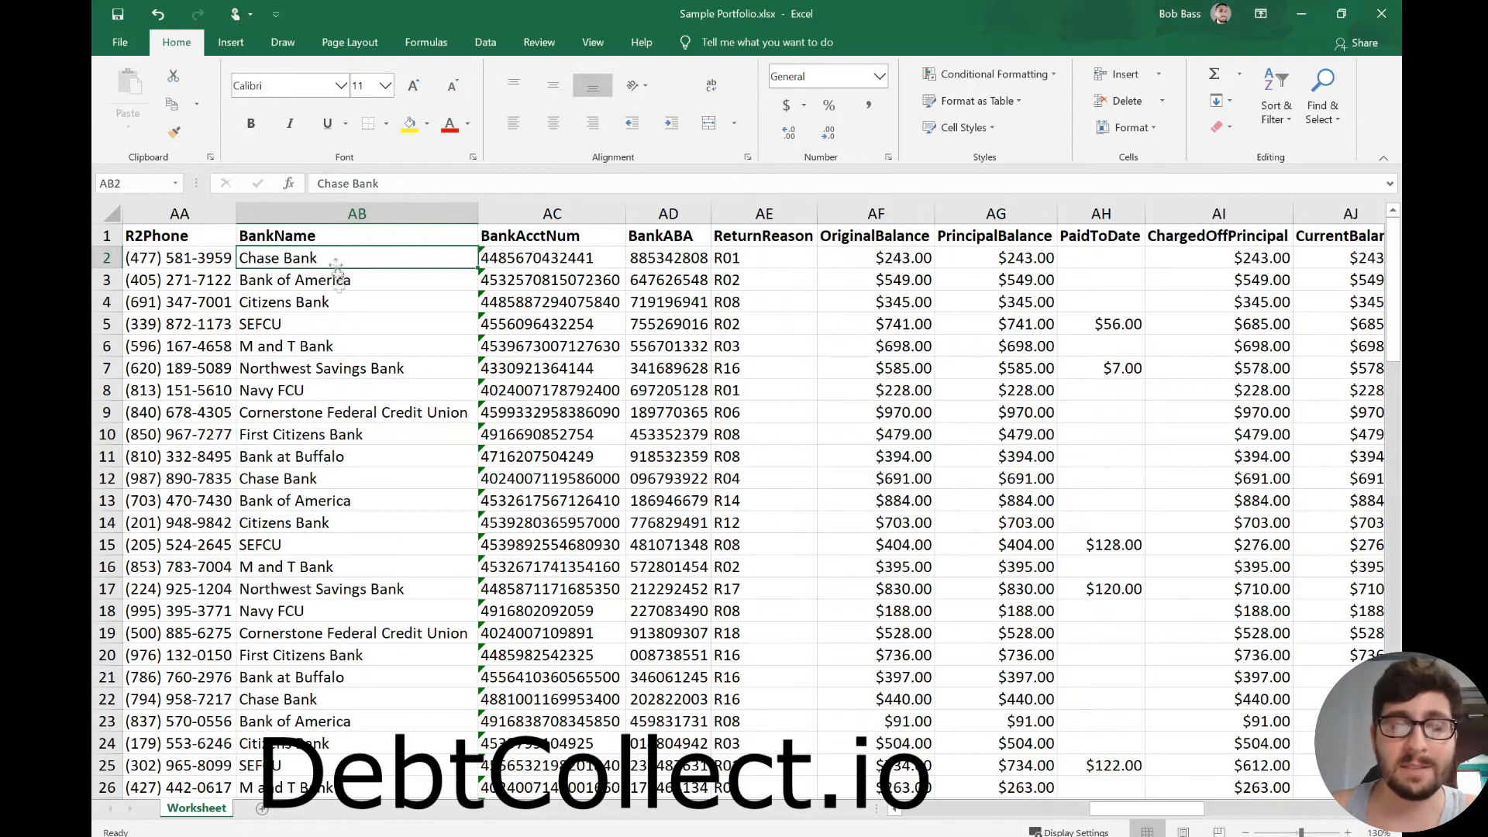
left_click_drag(337, 325, 338, 345)
left_click(325, 414)
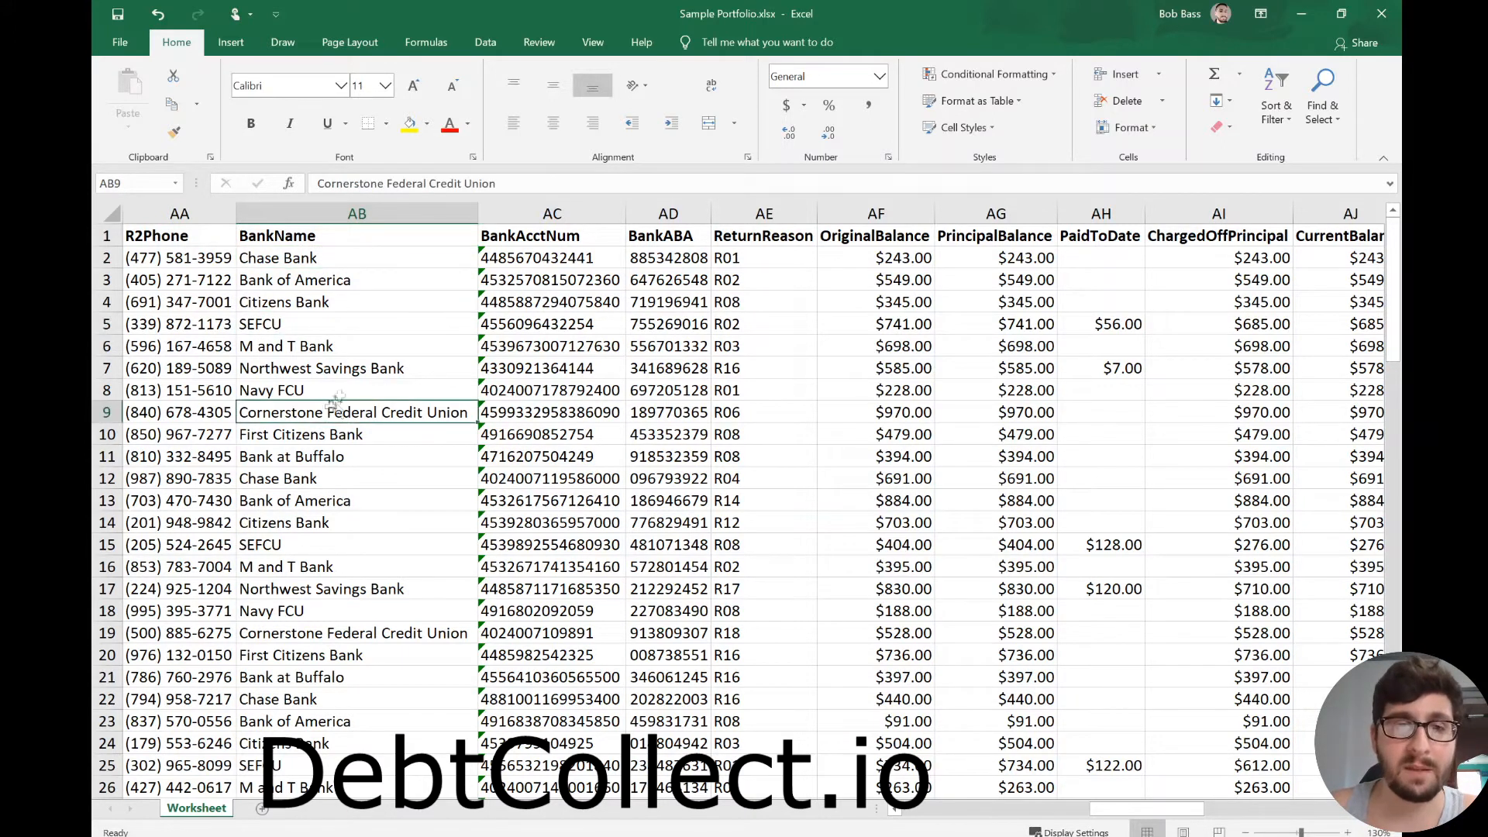
left_click(662, 260)
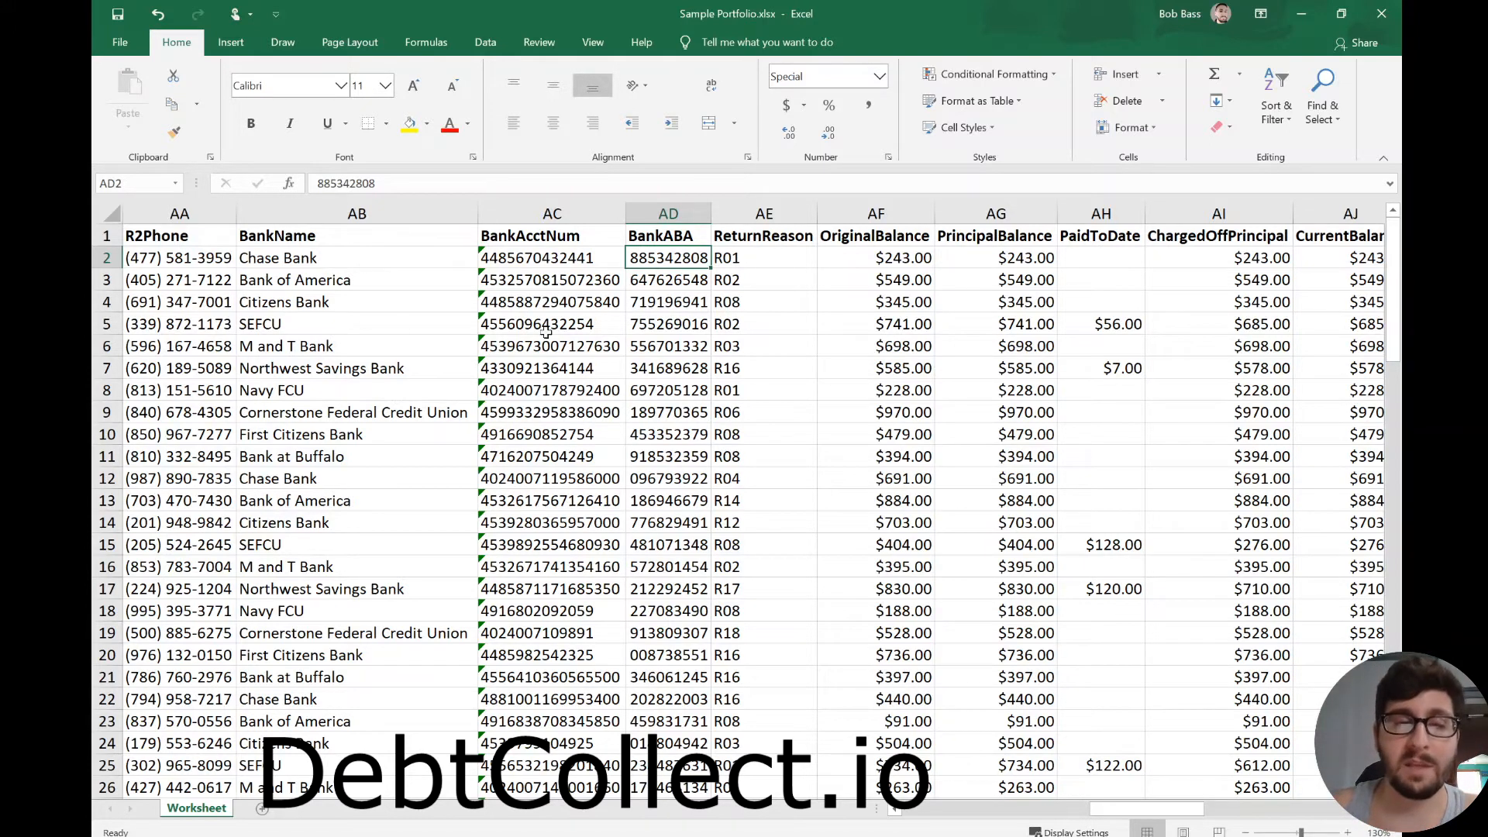
left_click(361, 306)
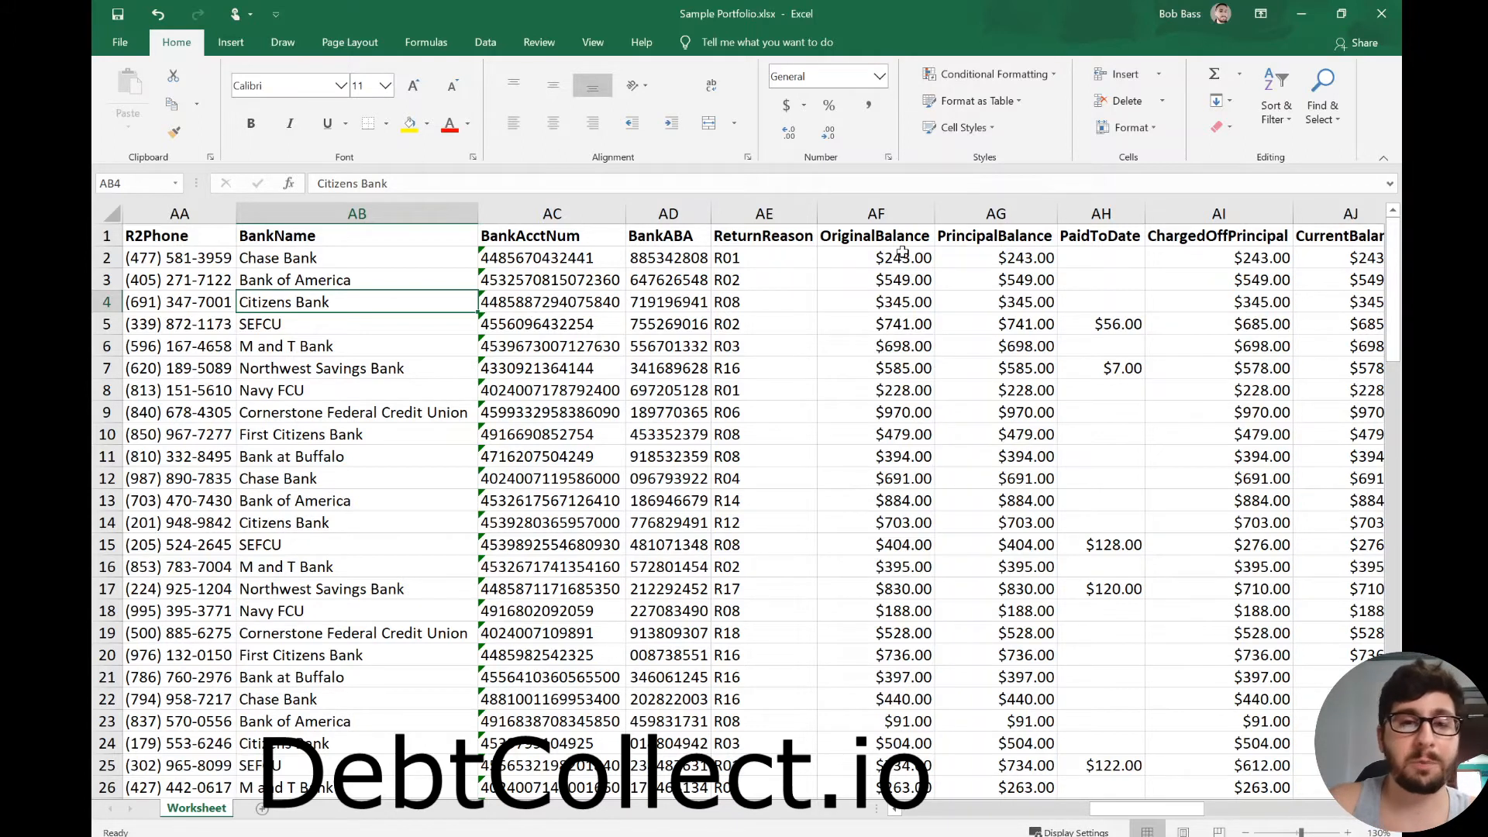
left_click(905, 304)
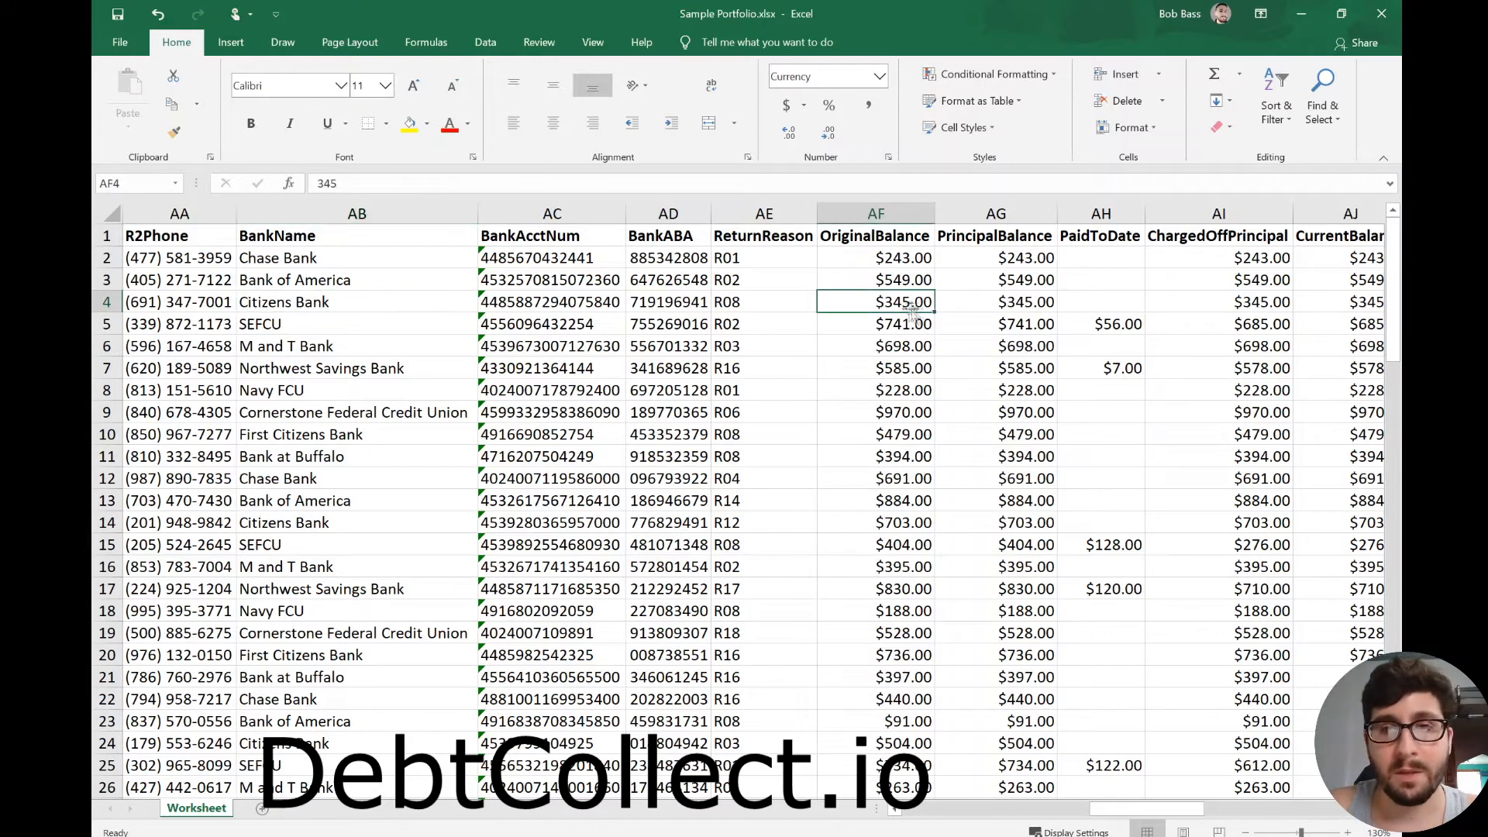
left_click(319, 299)
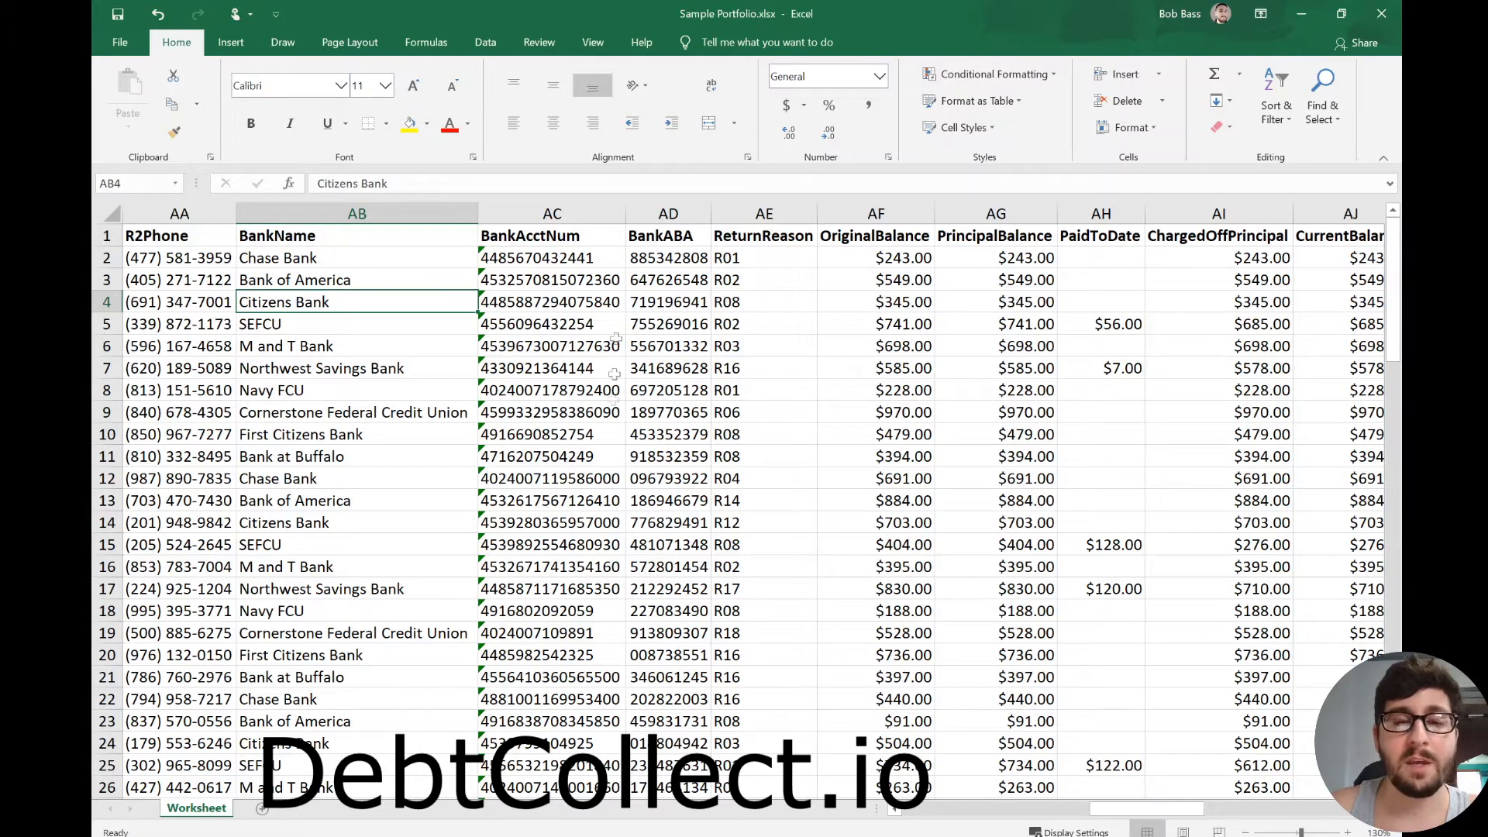
left_click(685, 318)
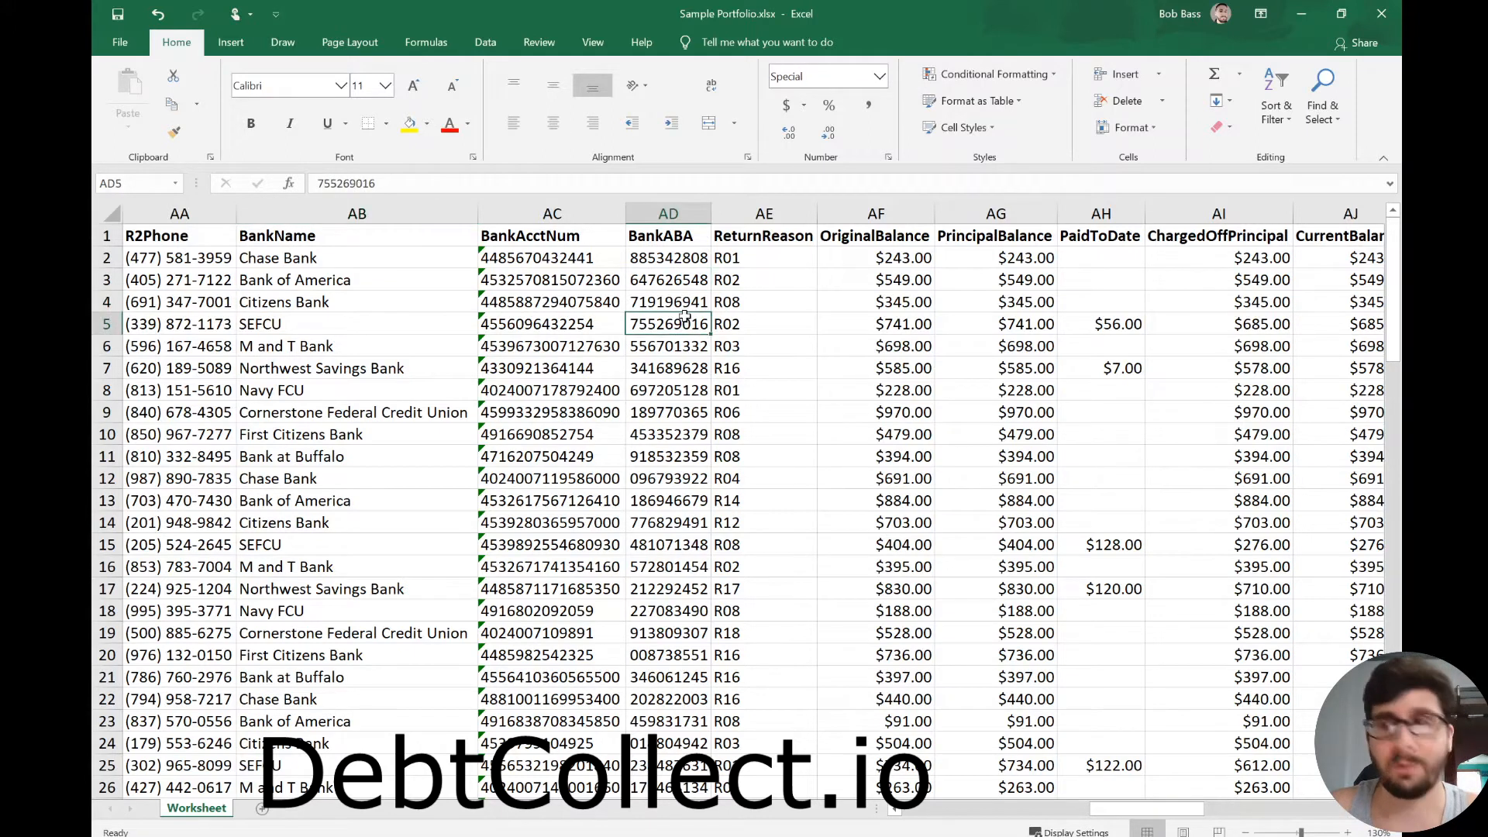
key("ctrl+c")
key("alt")
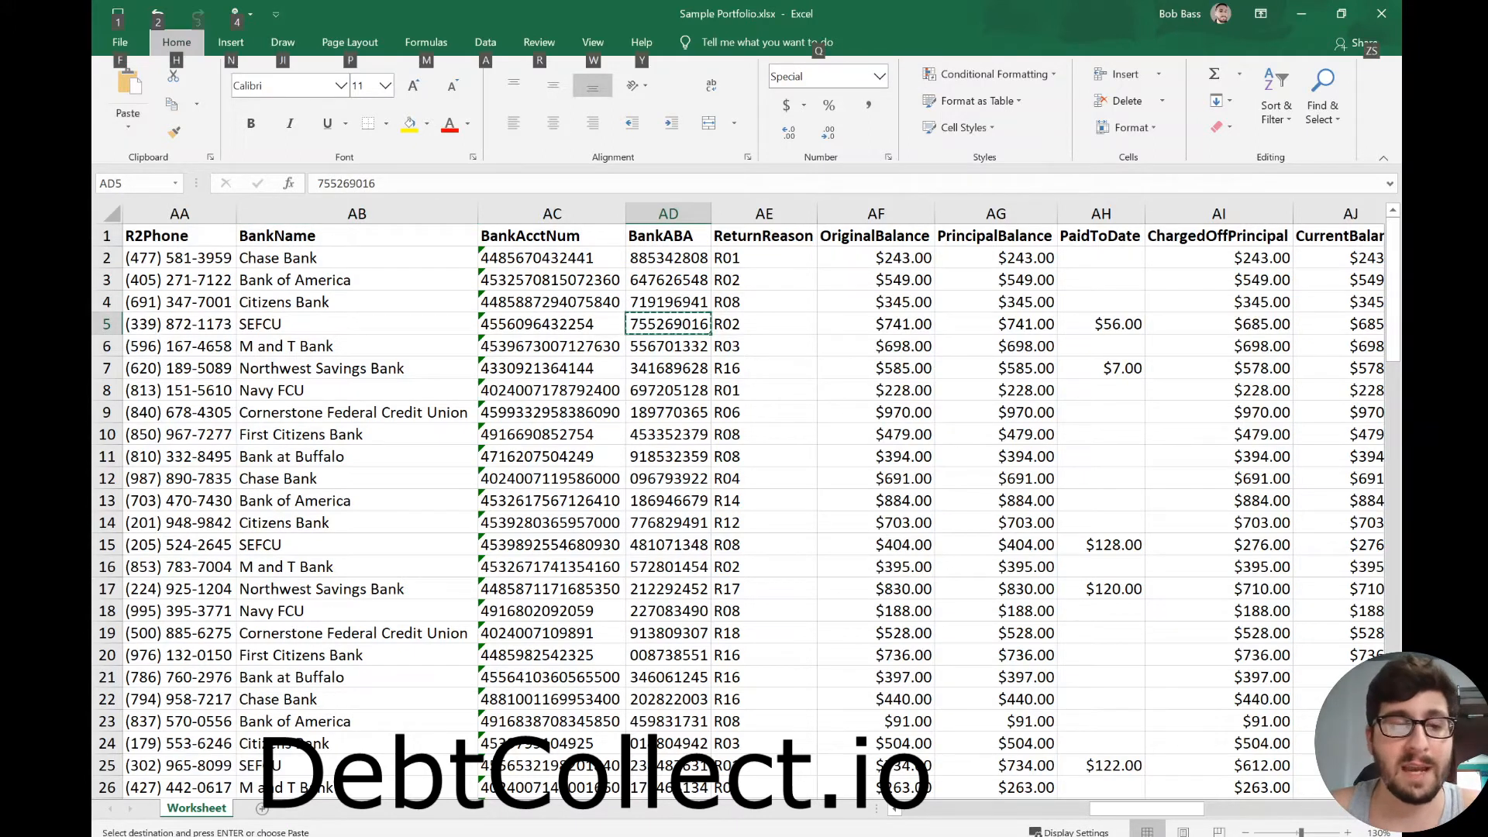
left_click(595, 345)
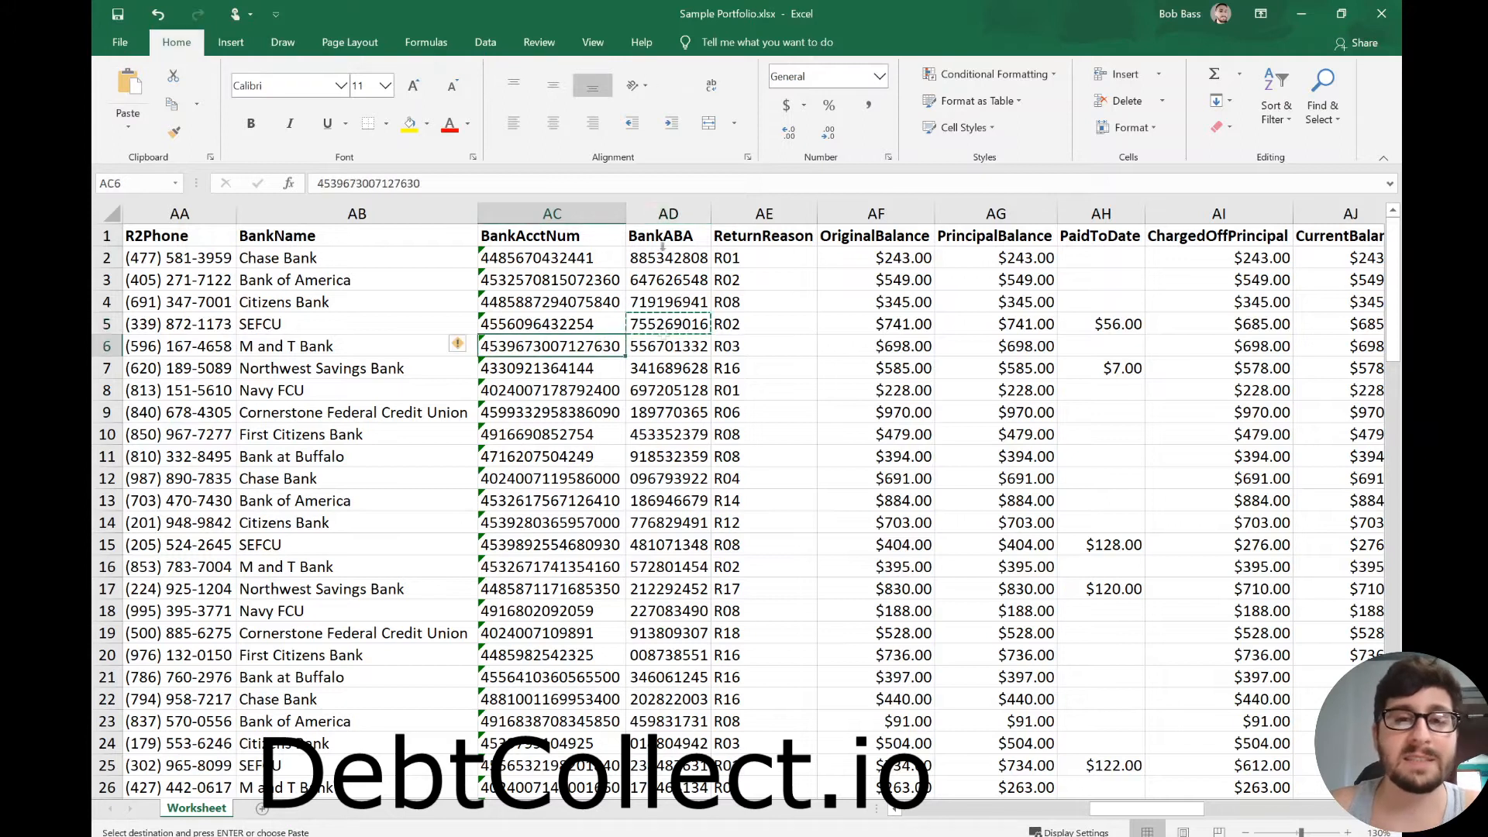
left_click(678, 319)
key("Escape")
left_click(679, 305)
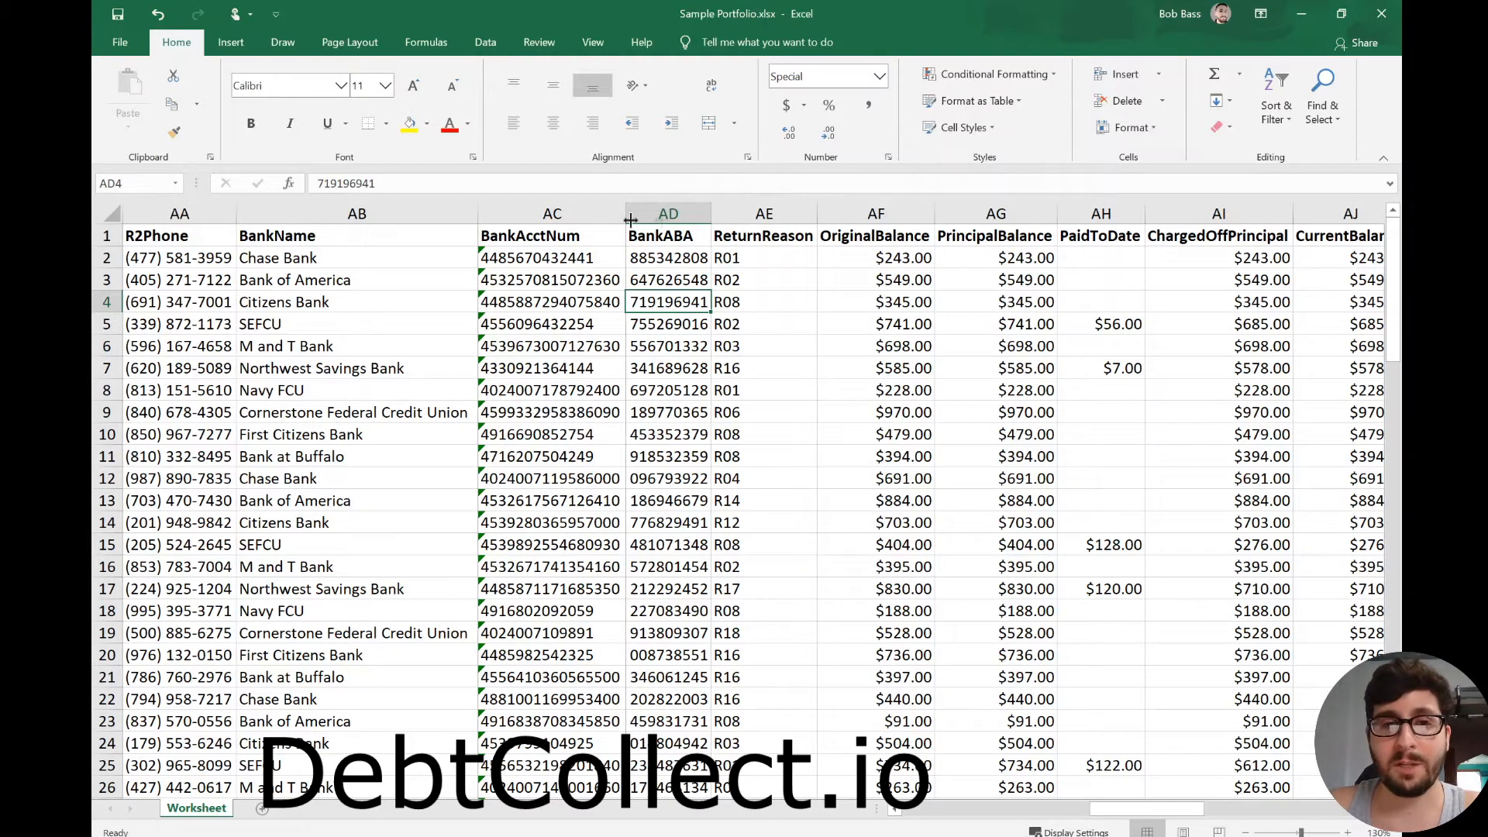
- Widen the BankAcctNum column and look over its entries and the neighbouring return reasons
left_click_drag(661, 220, 708, 218)
left_click(638, 238)
left_click(588, 437)
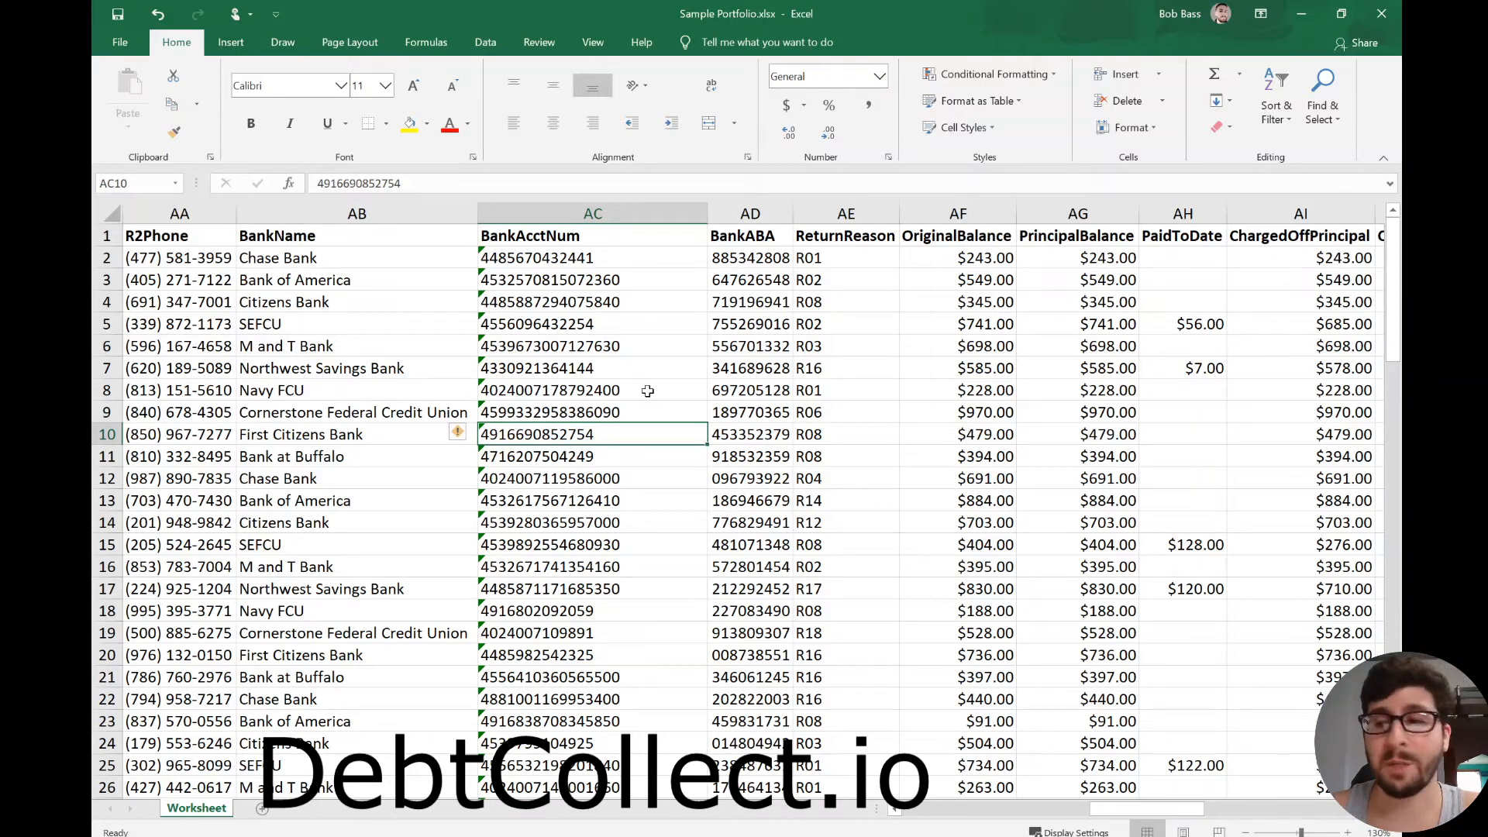
left_click(558, 213)
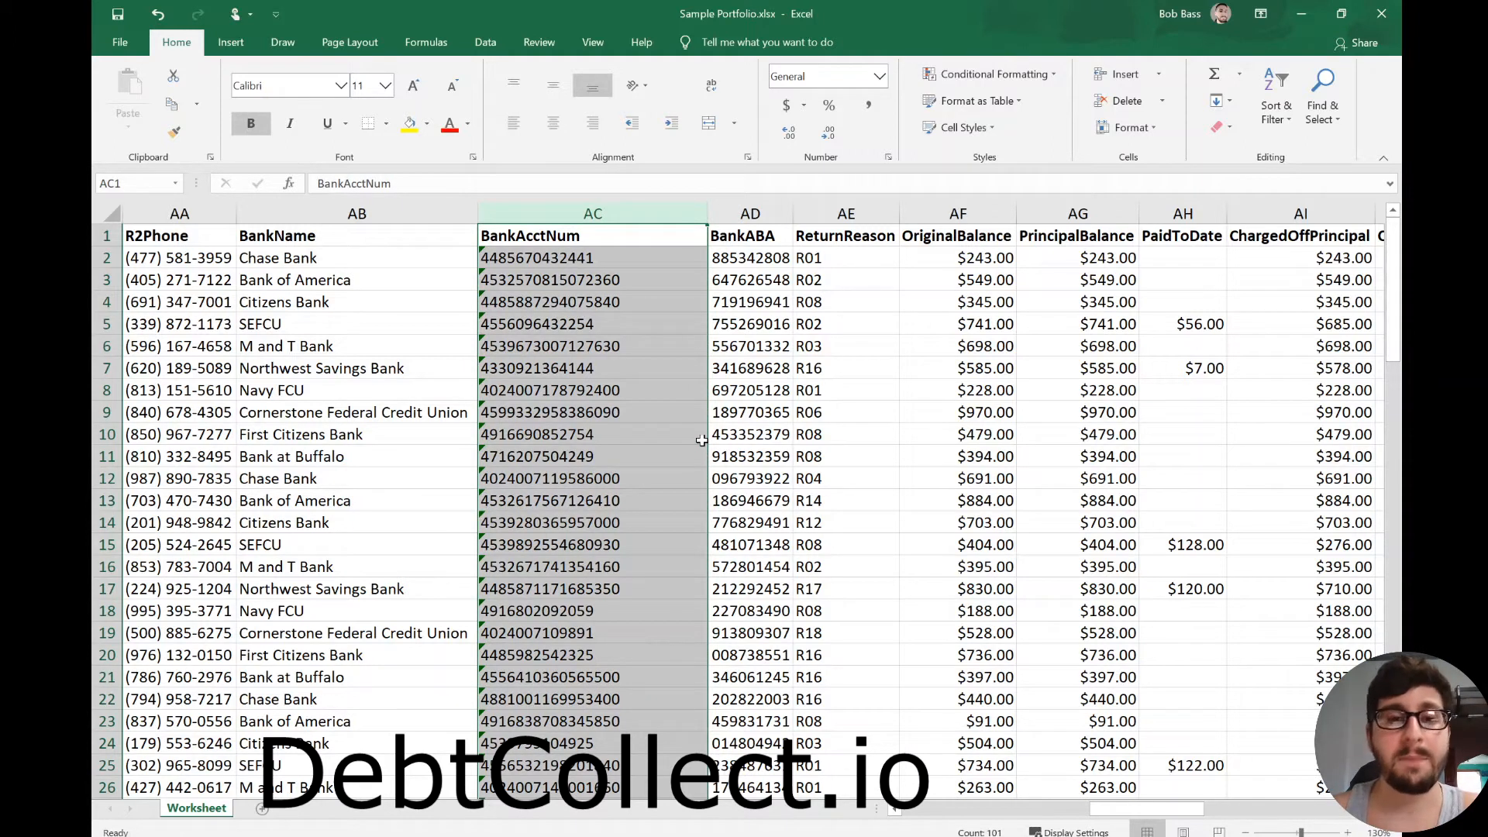
left_click(659, 412)
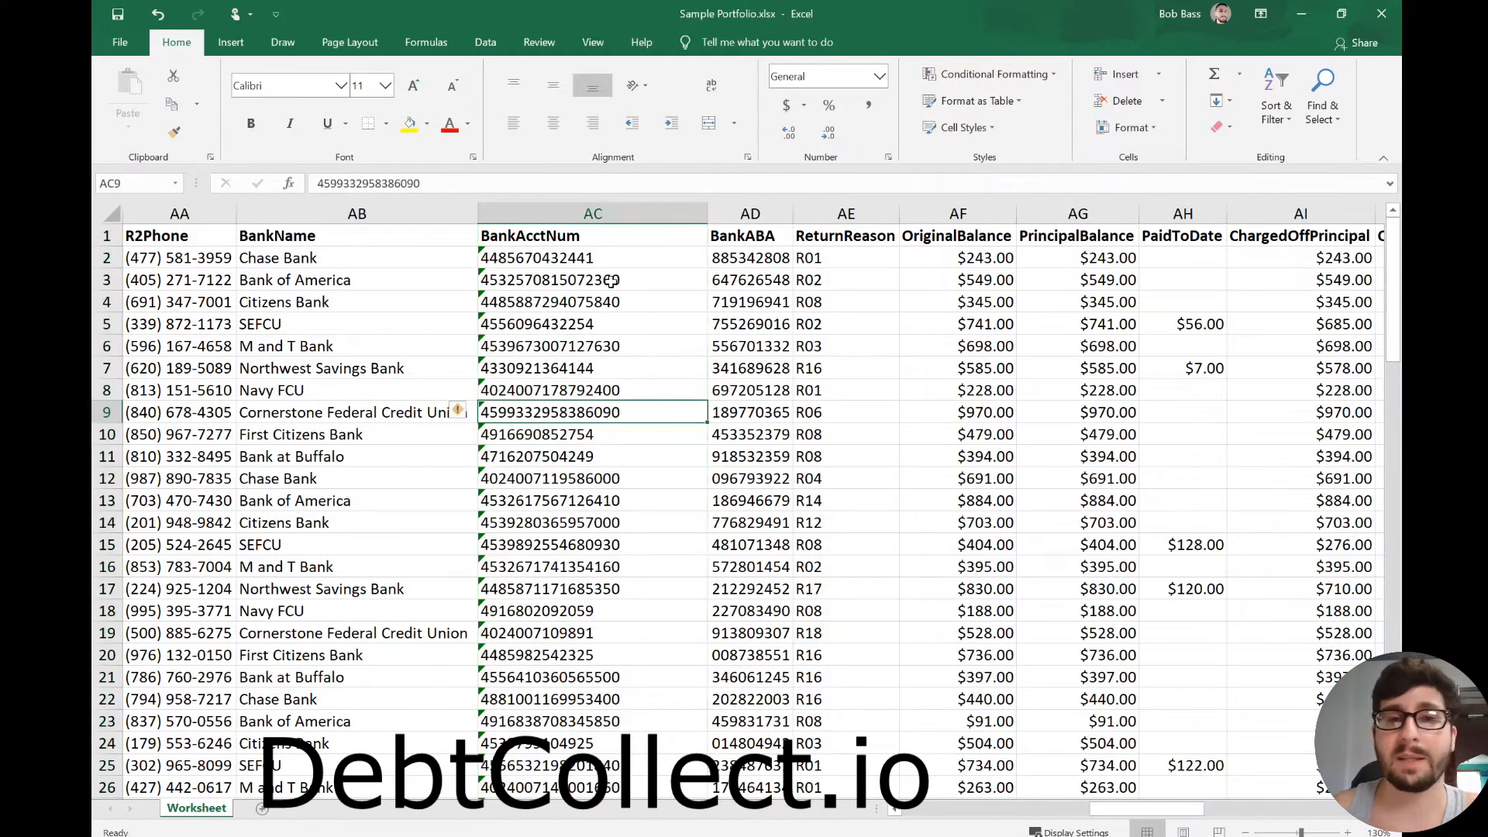
left_click(598, 258)
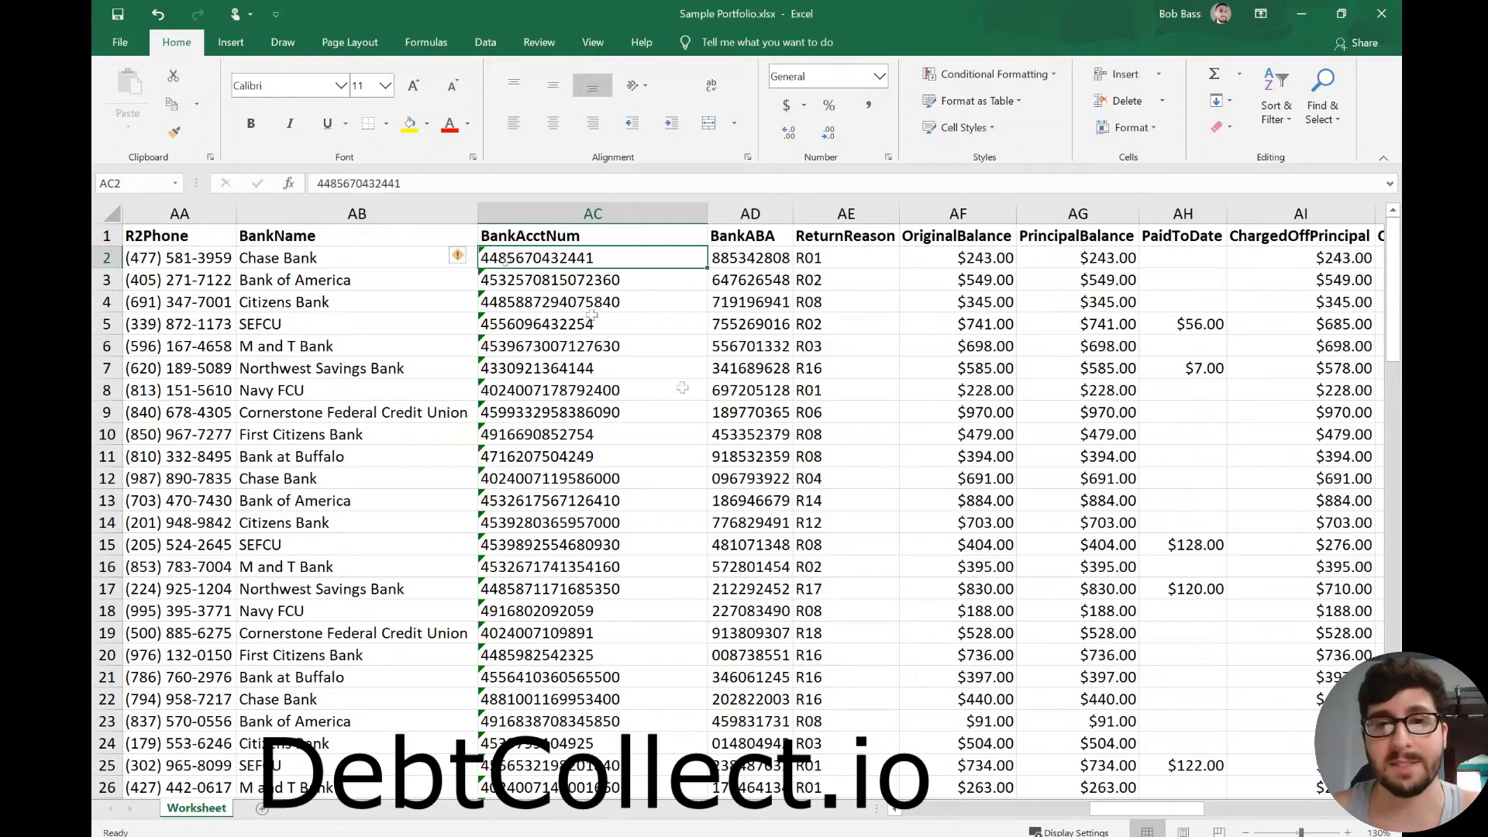
left_click(828, 440)
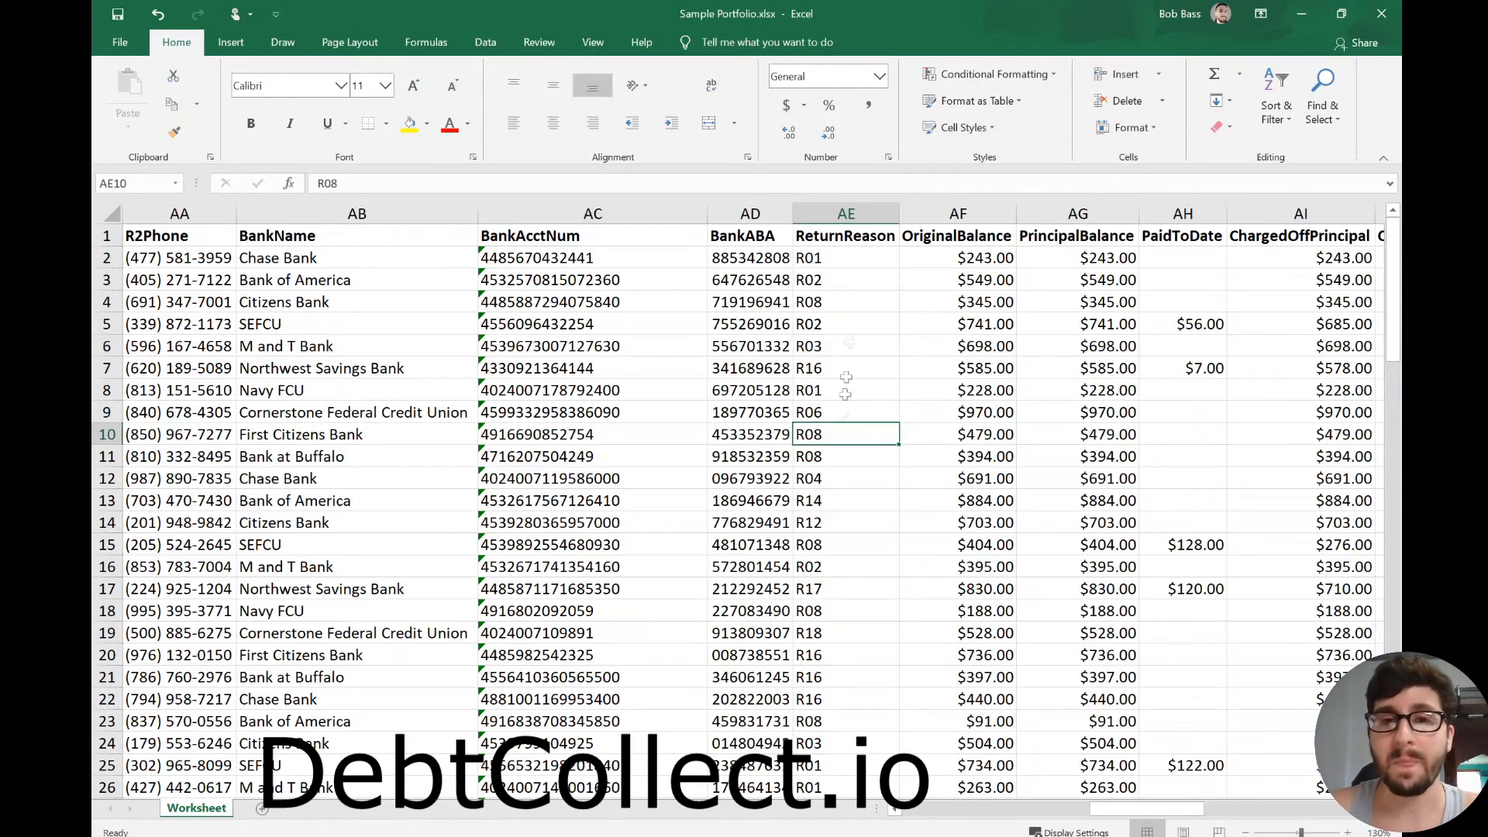
- Open the cell format settings for the BankABA column and set the Special format's locale to English (United States)
left_click(749, 214)
right_click(747, 214)
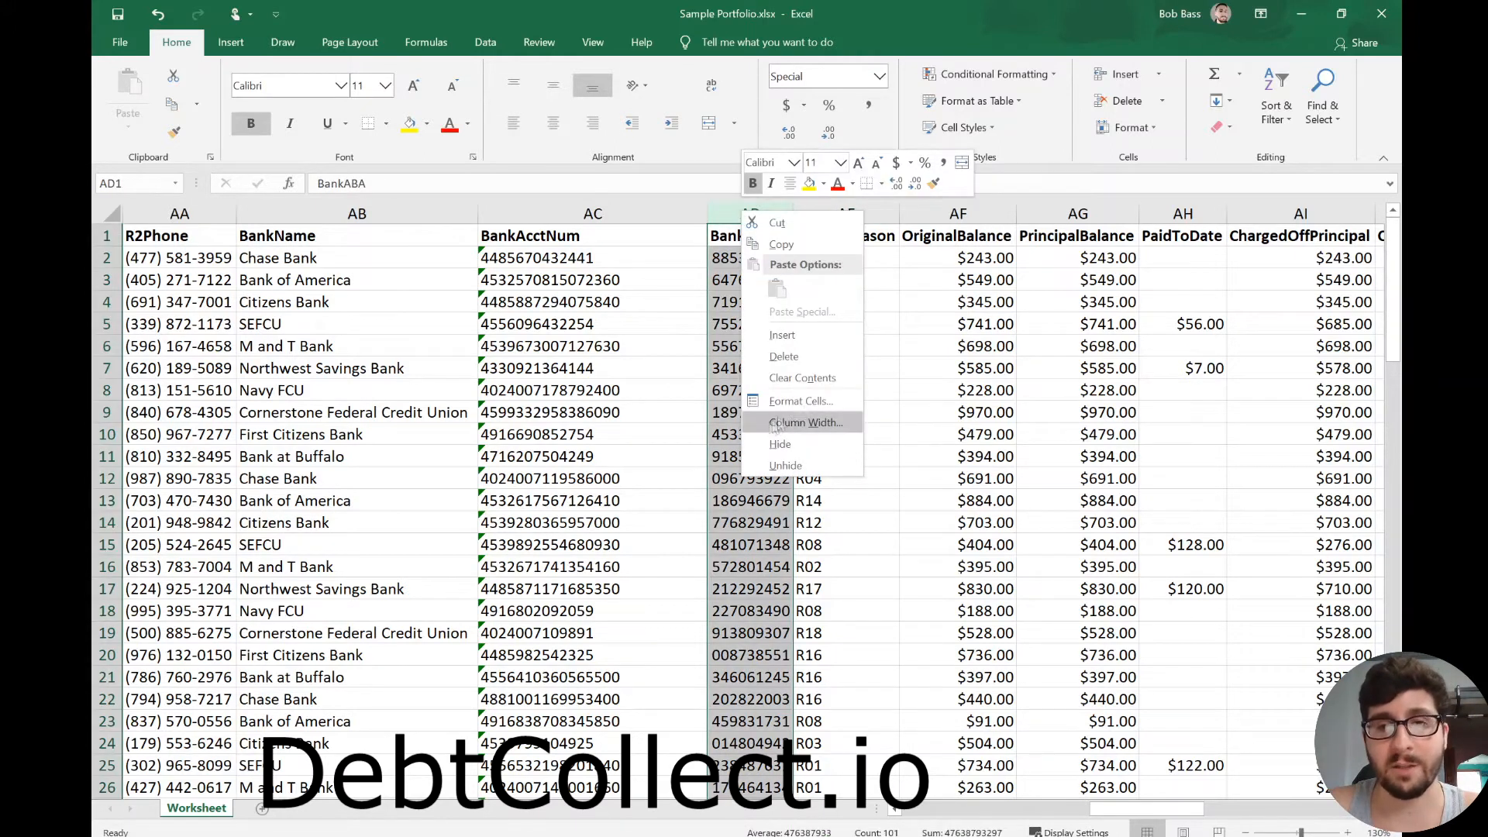
left_click(819, 400)
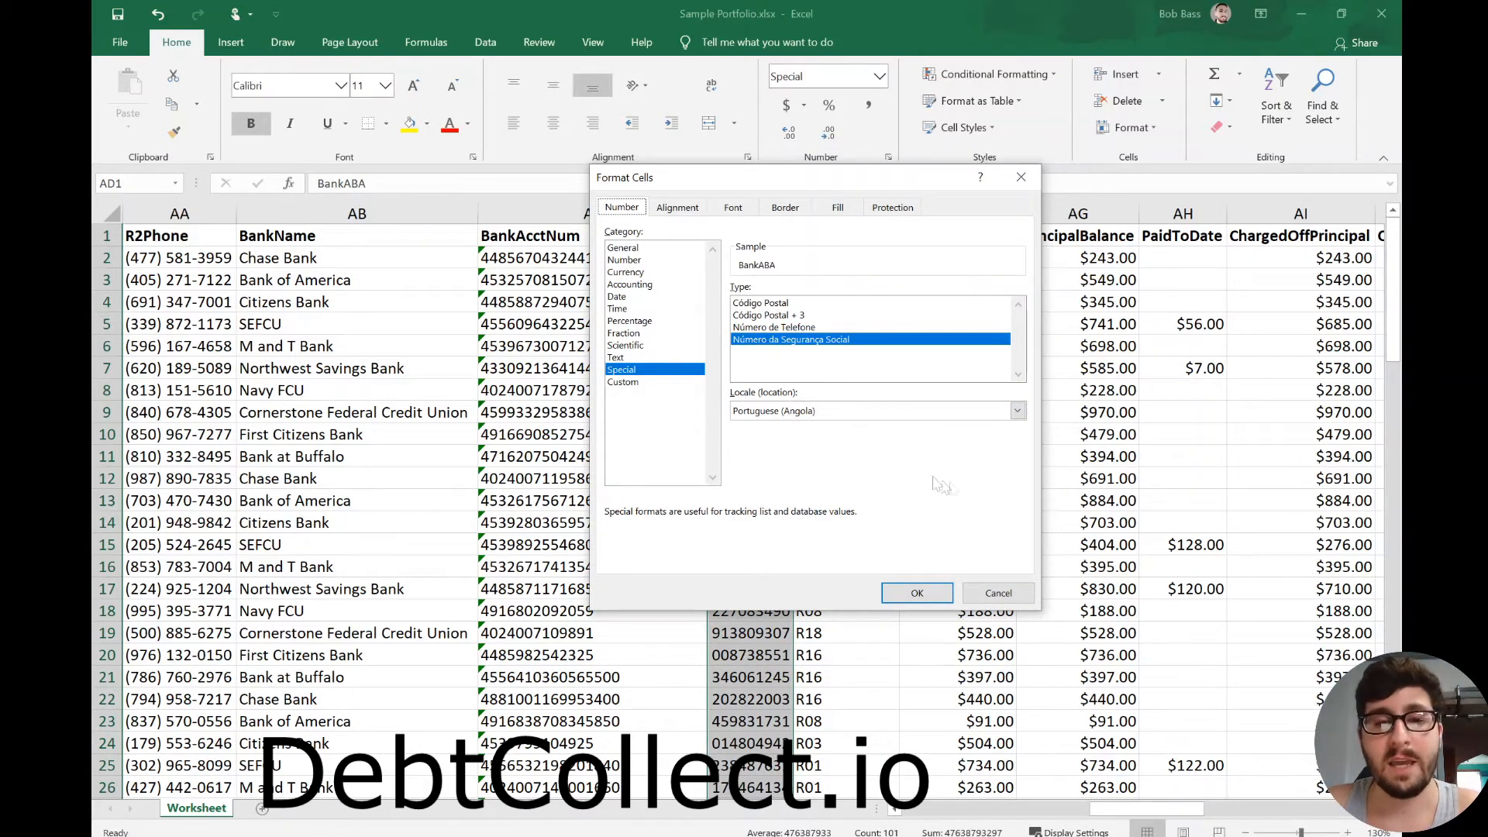
left_click(868, 414)
key("e")
left_click(883, 426)
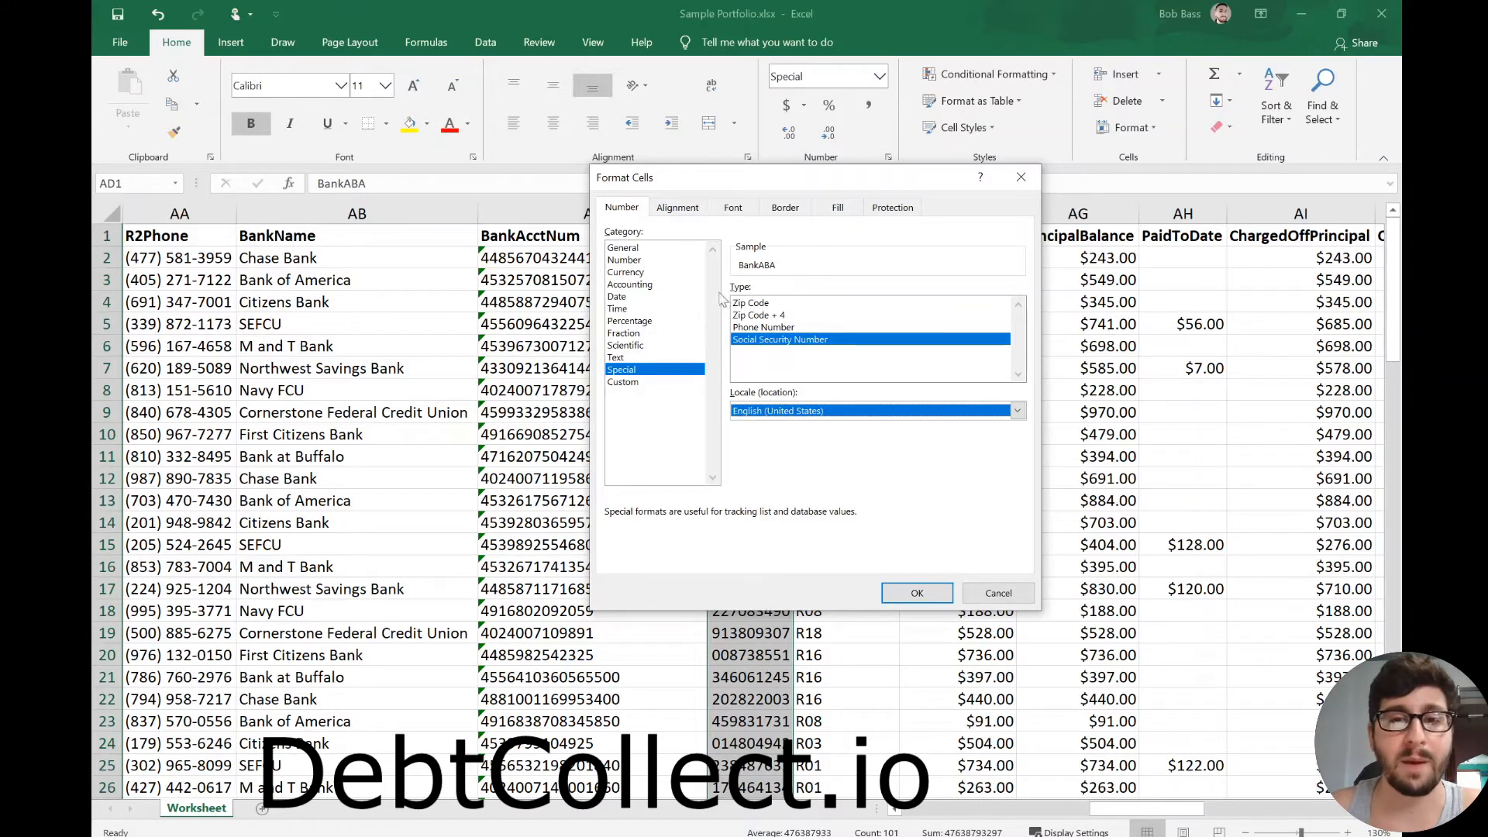
- Apply the General number format to the BankABA column and check its values
left_click(623, 383)
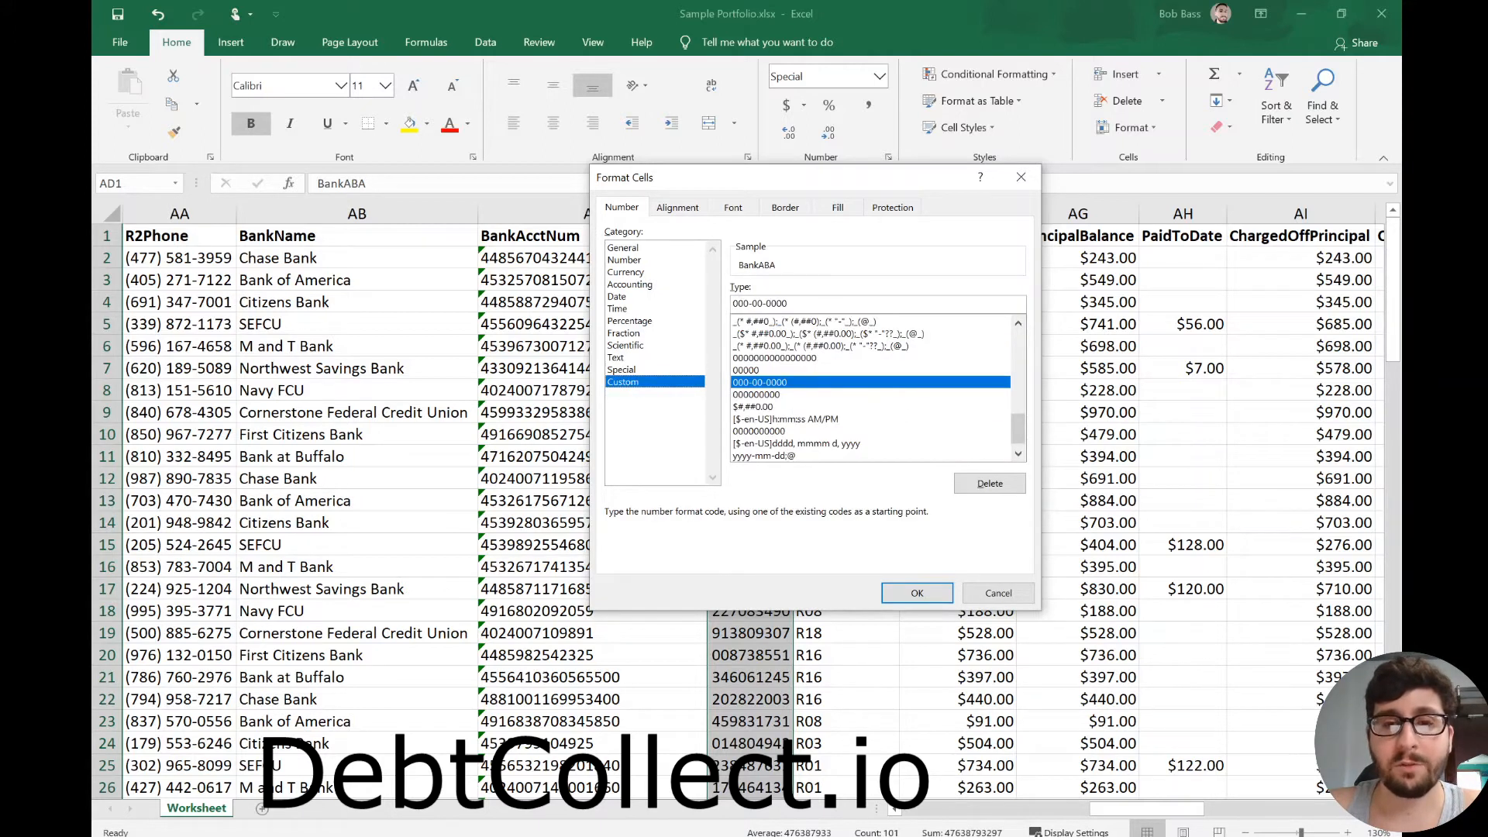
left_click(669, 250)
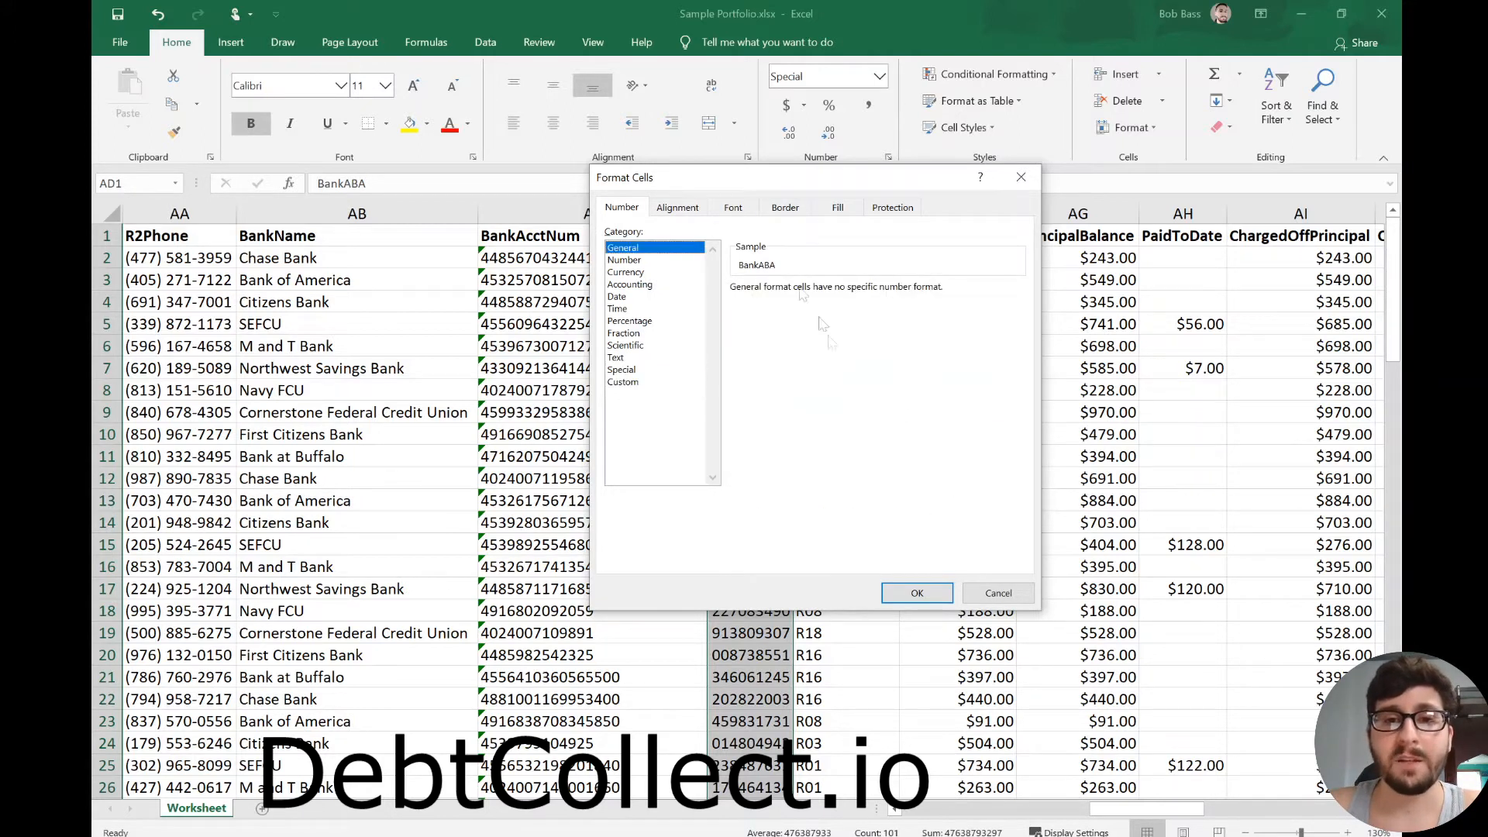
left_click(919, 591)
left_click(845, 546)
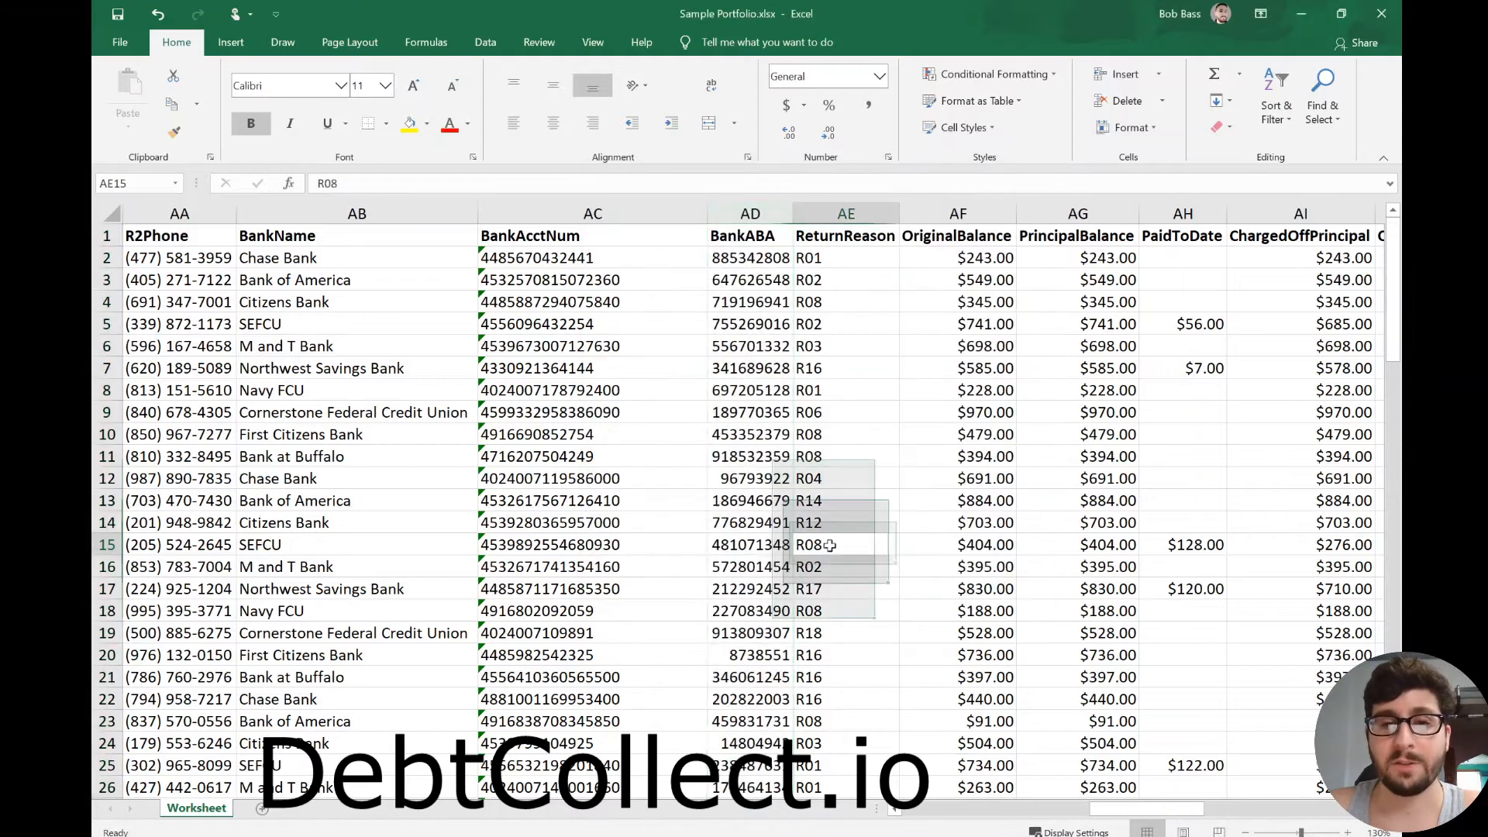
scroll(735, 484, "down", 3)
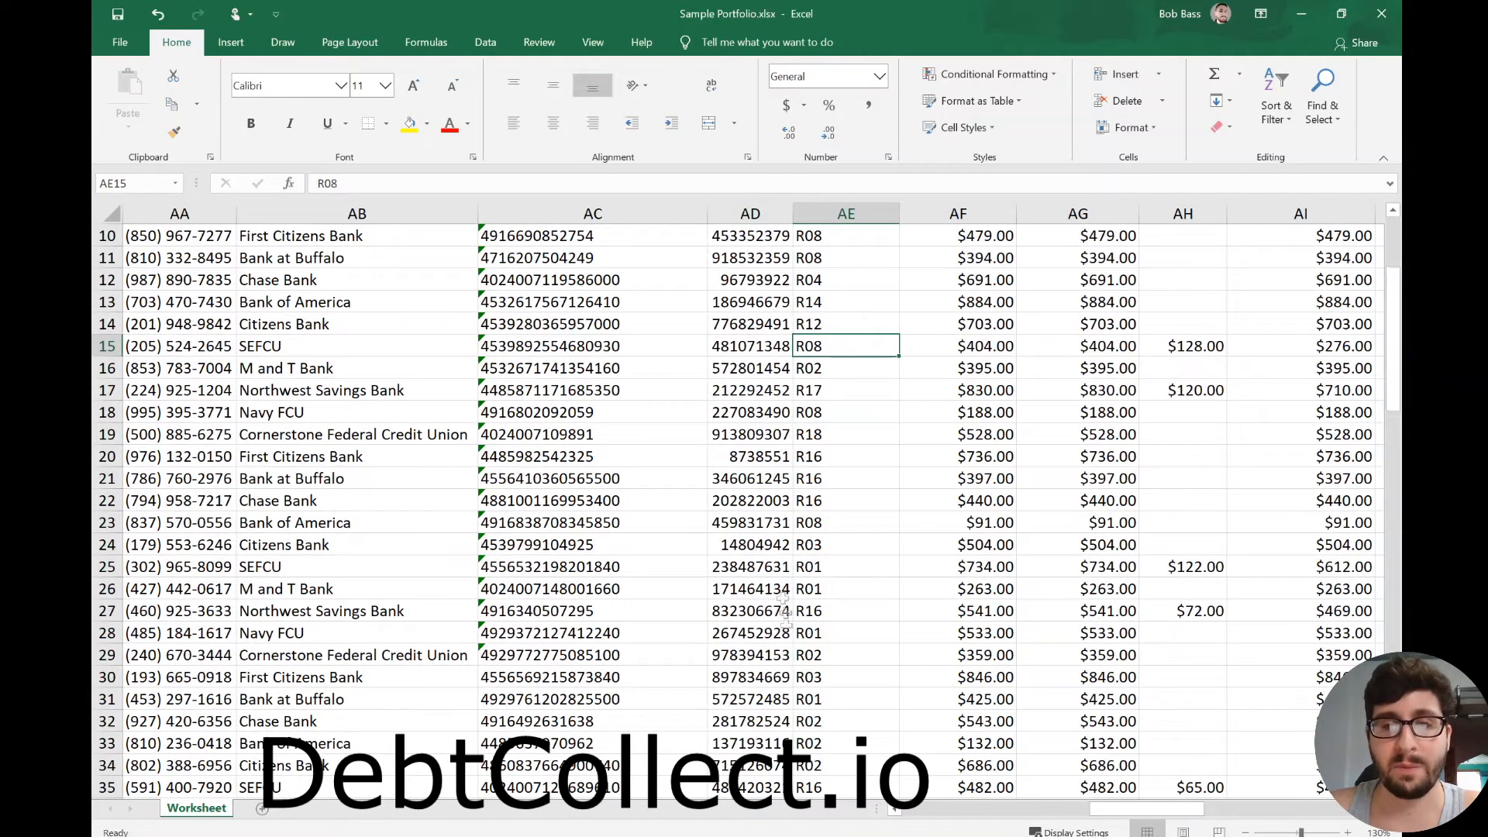
scroll(735, 485, "up", 3)
- Apply the custom number format 000000000 to the BankABA column and check the formatted values
left_click(746, 213)
right_click(747, 214)
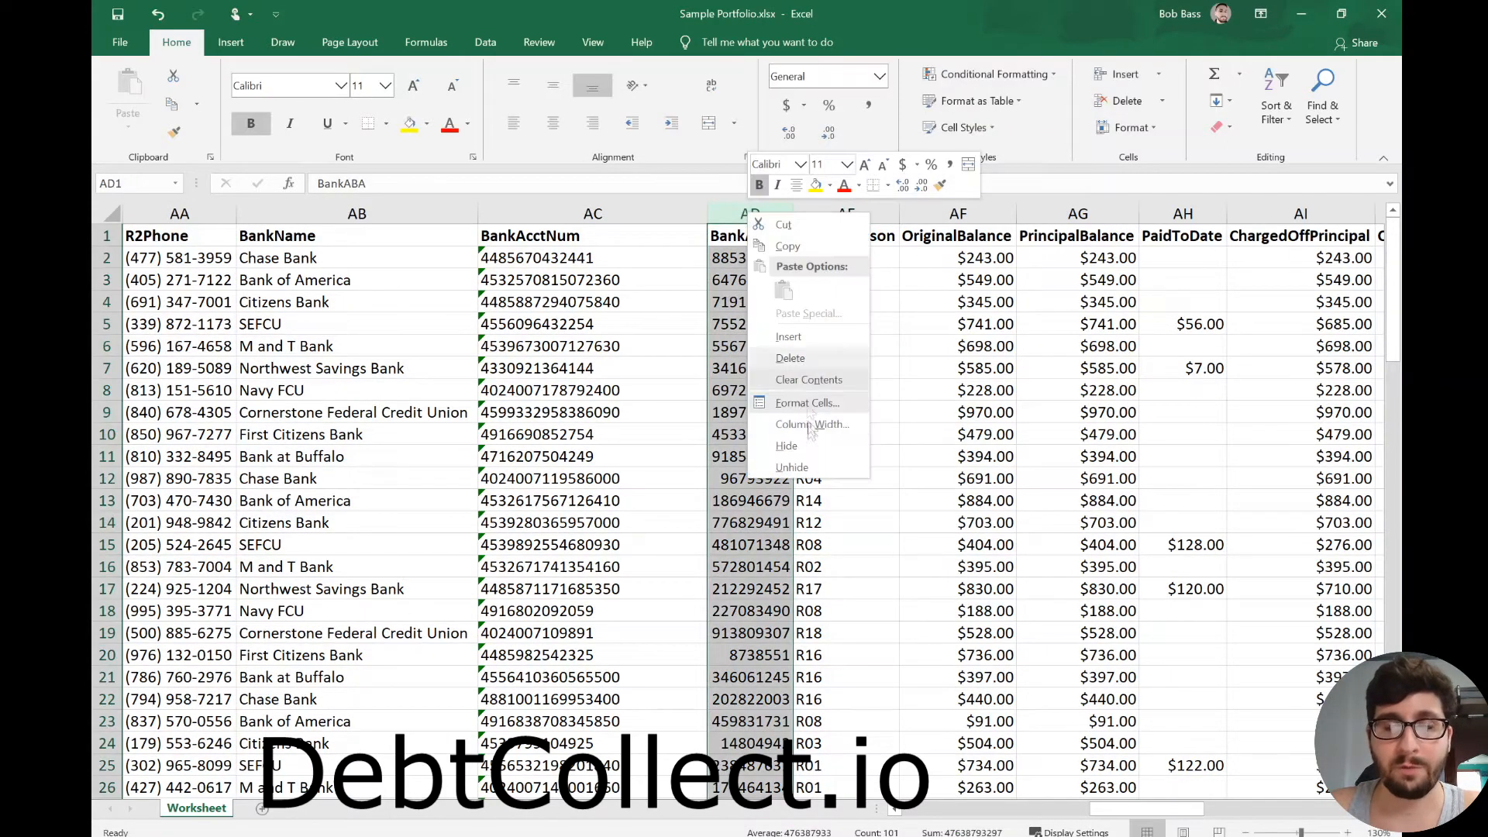
left_click(810, 407)
left_click(624, 383)
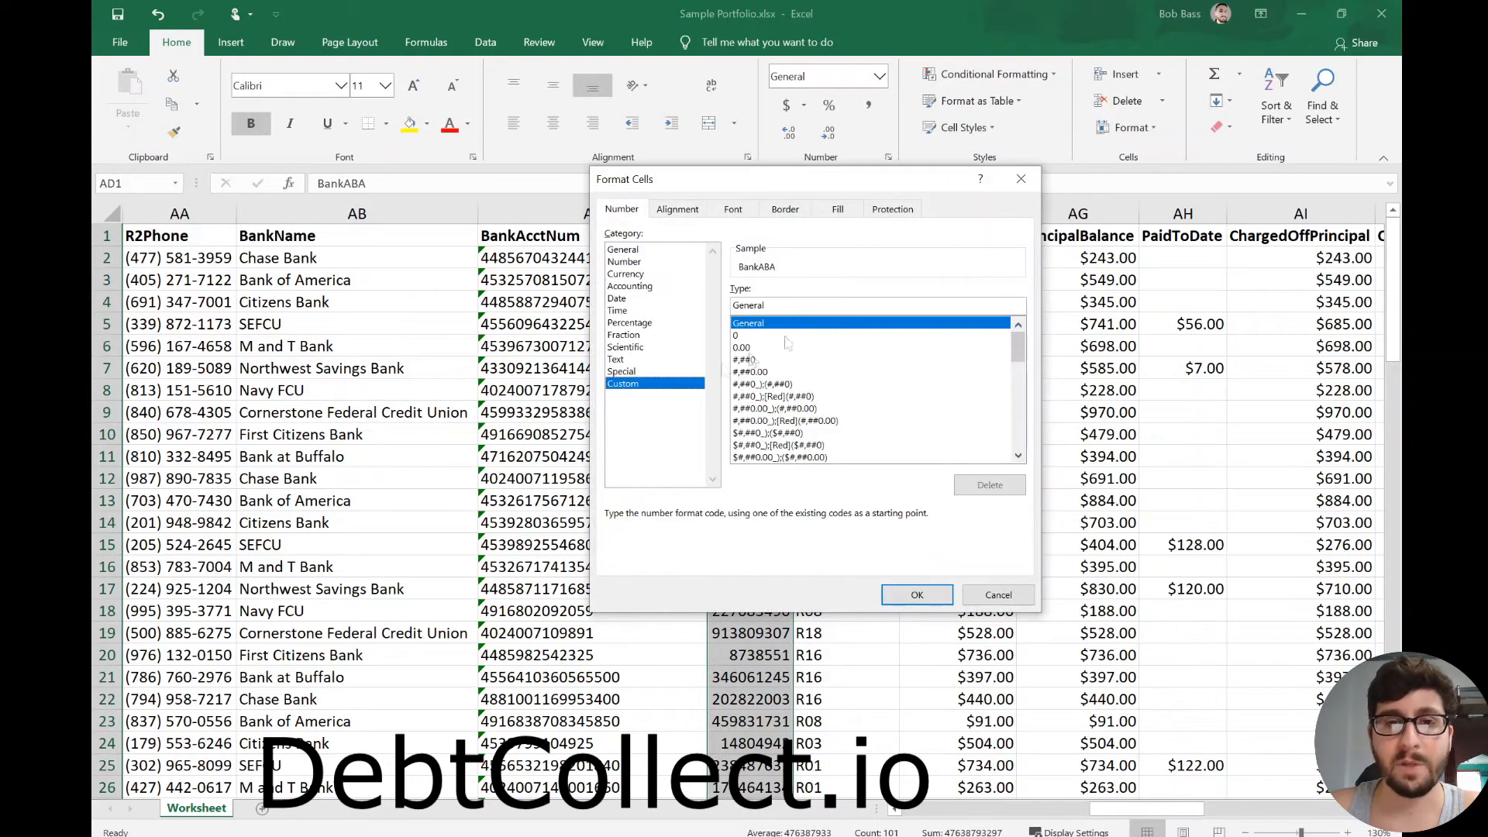
type("000000000")
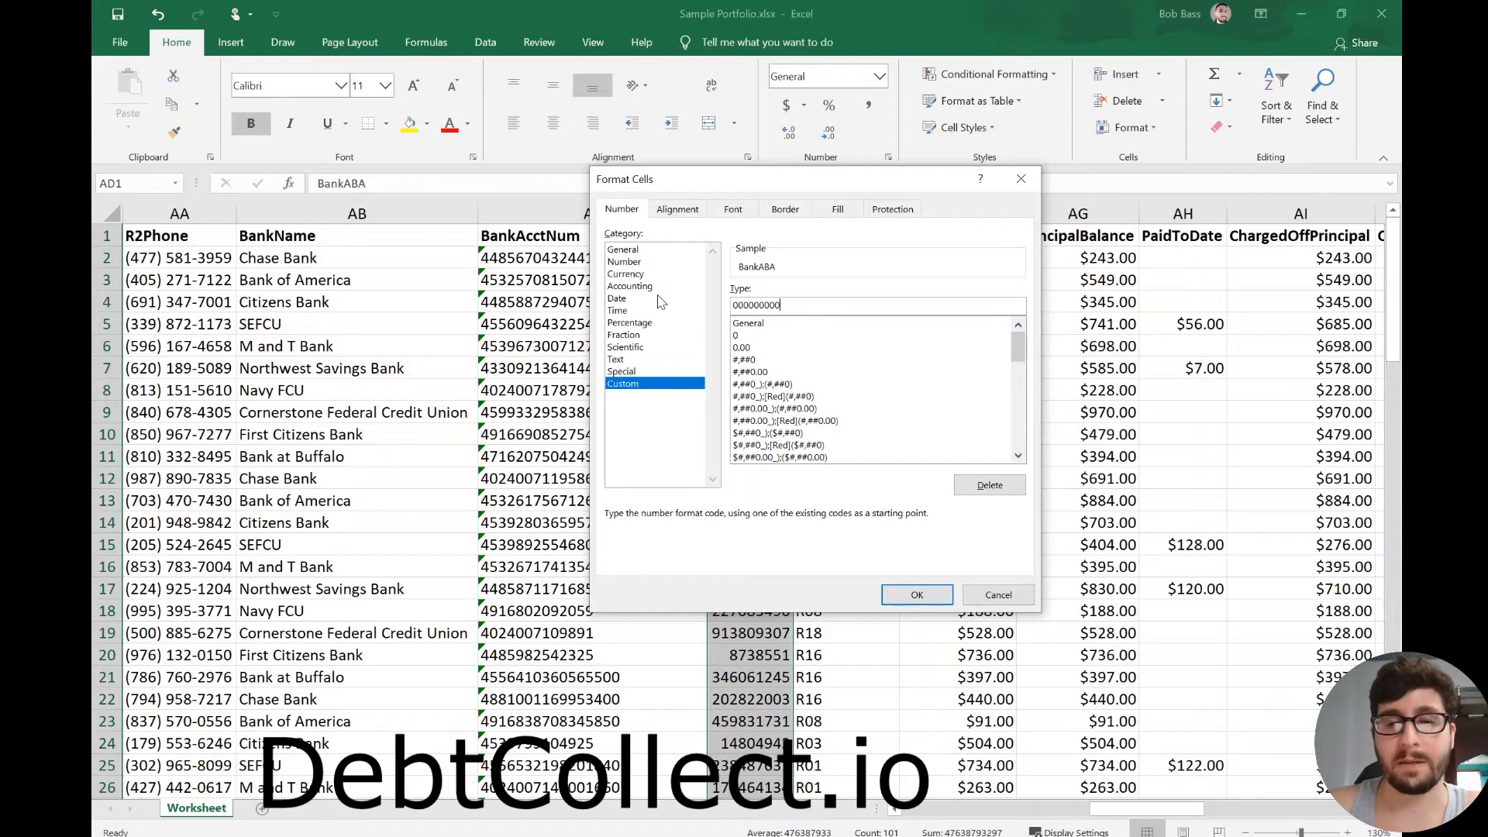
key("Return")
left_click(742, 657)
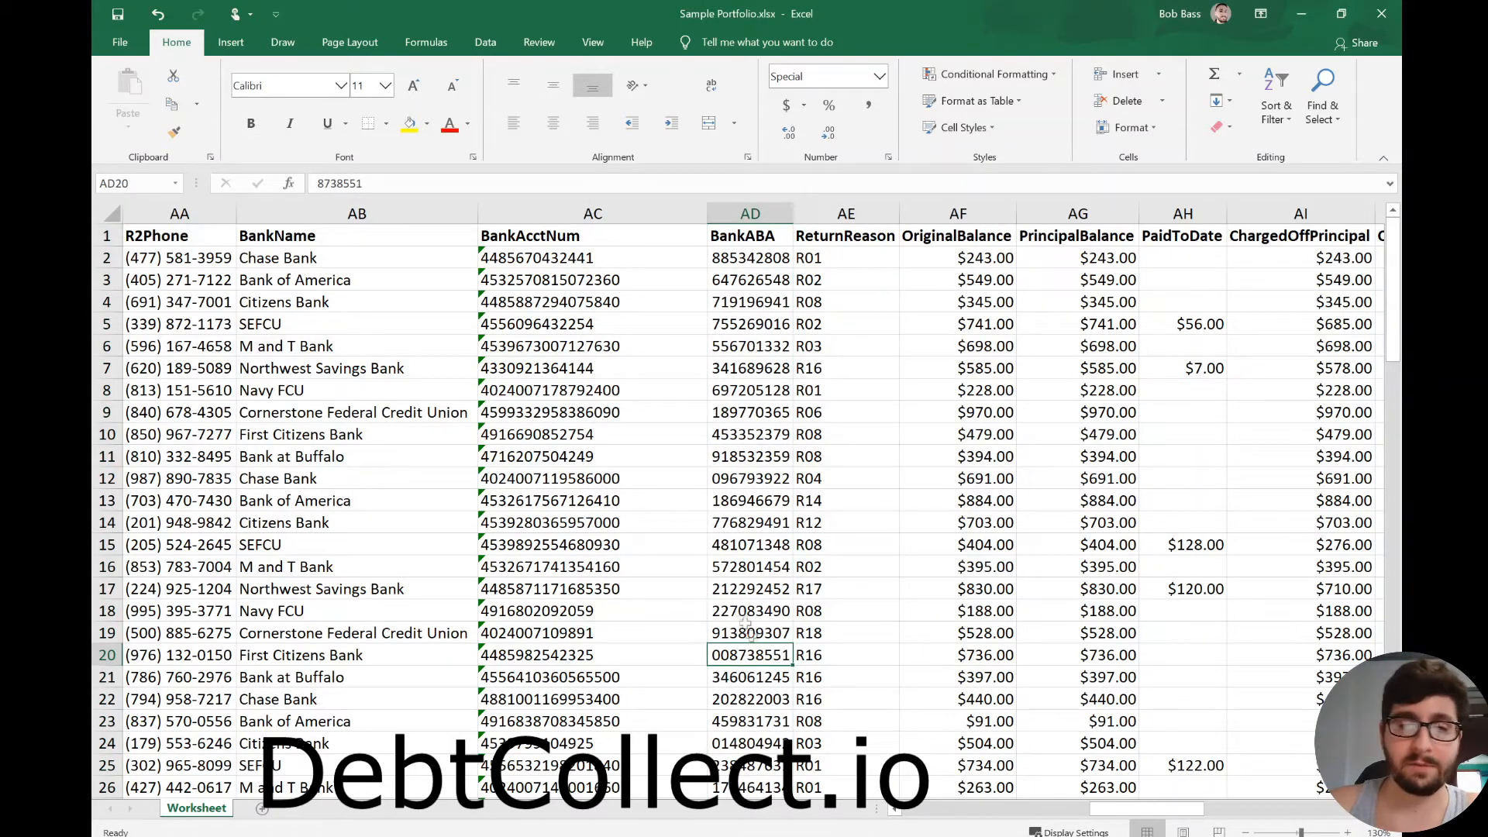
scroll(742, 620, "down", 1)
scroll(833, 516, "up", 1)
- Replace the return code in ReturnReason cell AE2 with "Insufficient Funds"
left_click(844, 412)
left_click(845, 259)
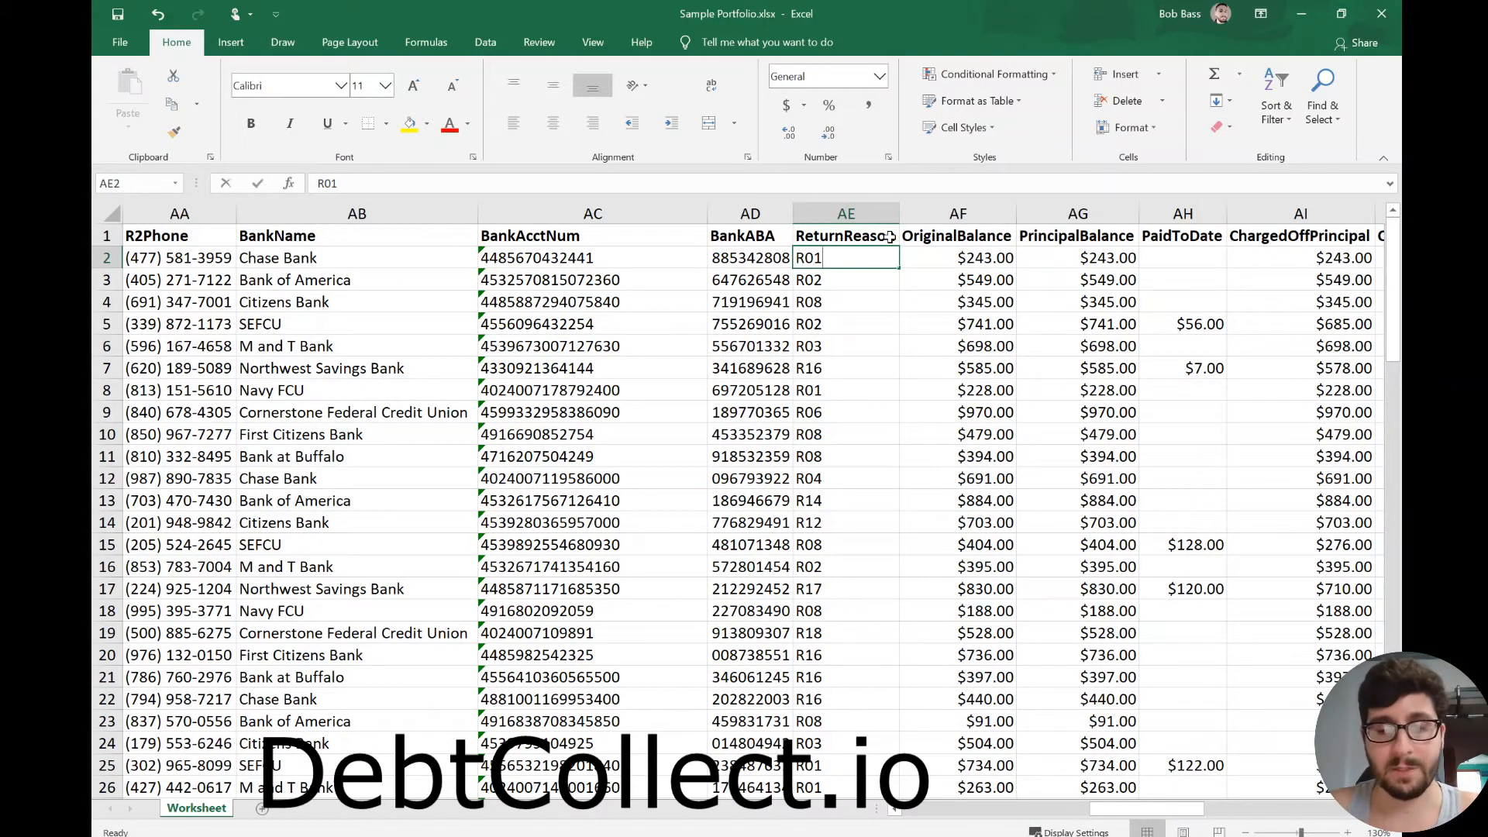
type("Insufficient Funds")
key("Return")
key("Return")
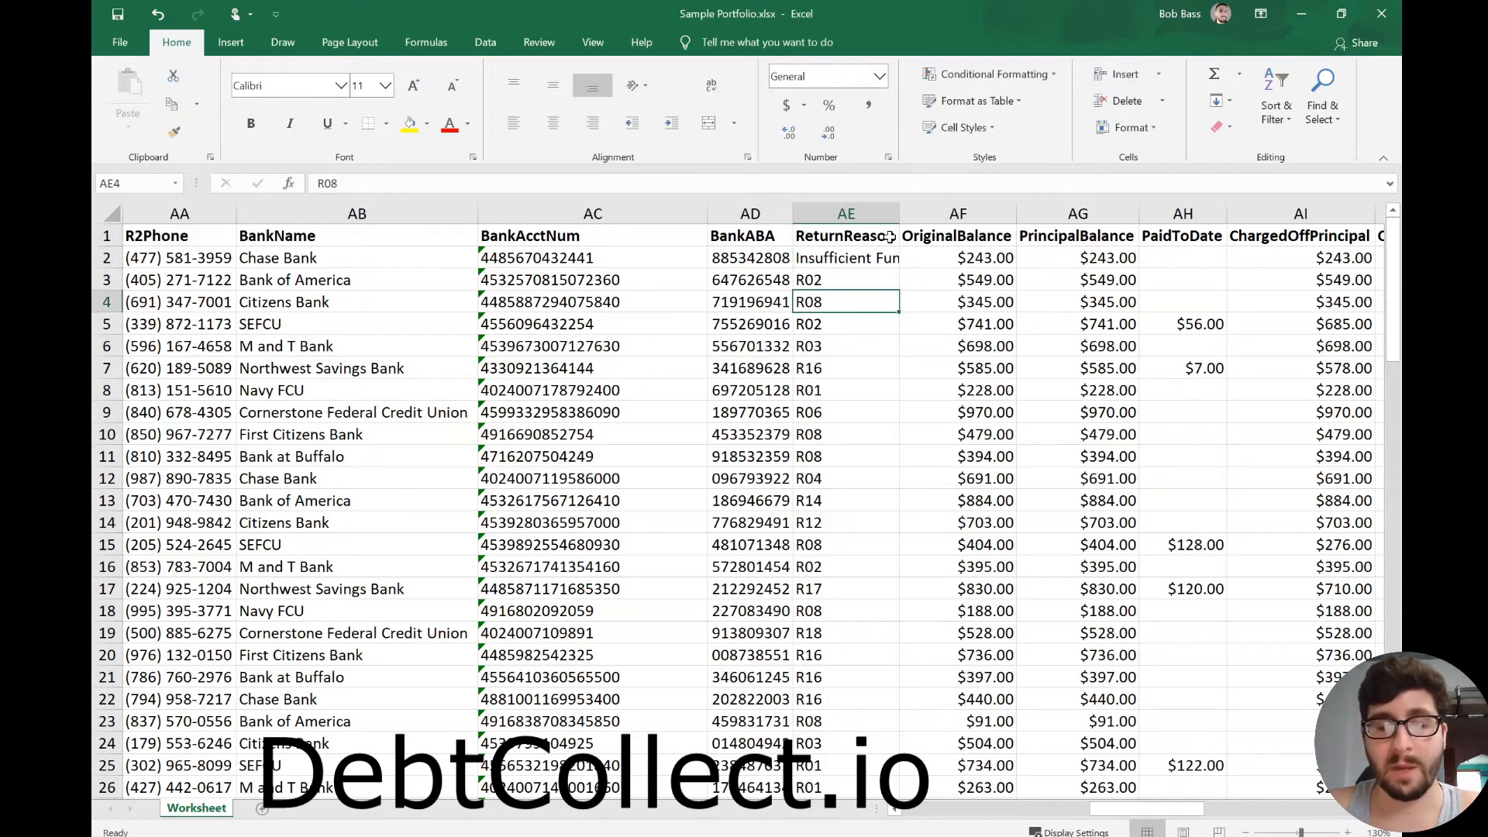
- Replace the return code in ReturnReason cell AE4 with "Stop Payment"
type("Stop P")
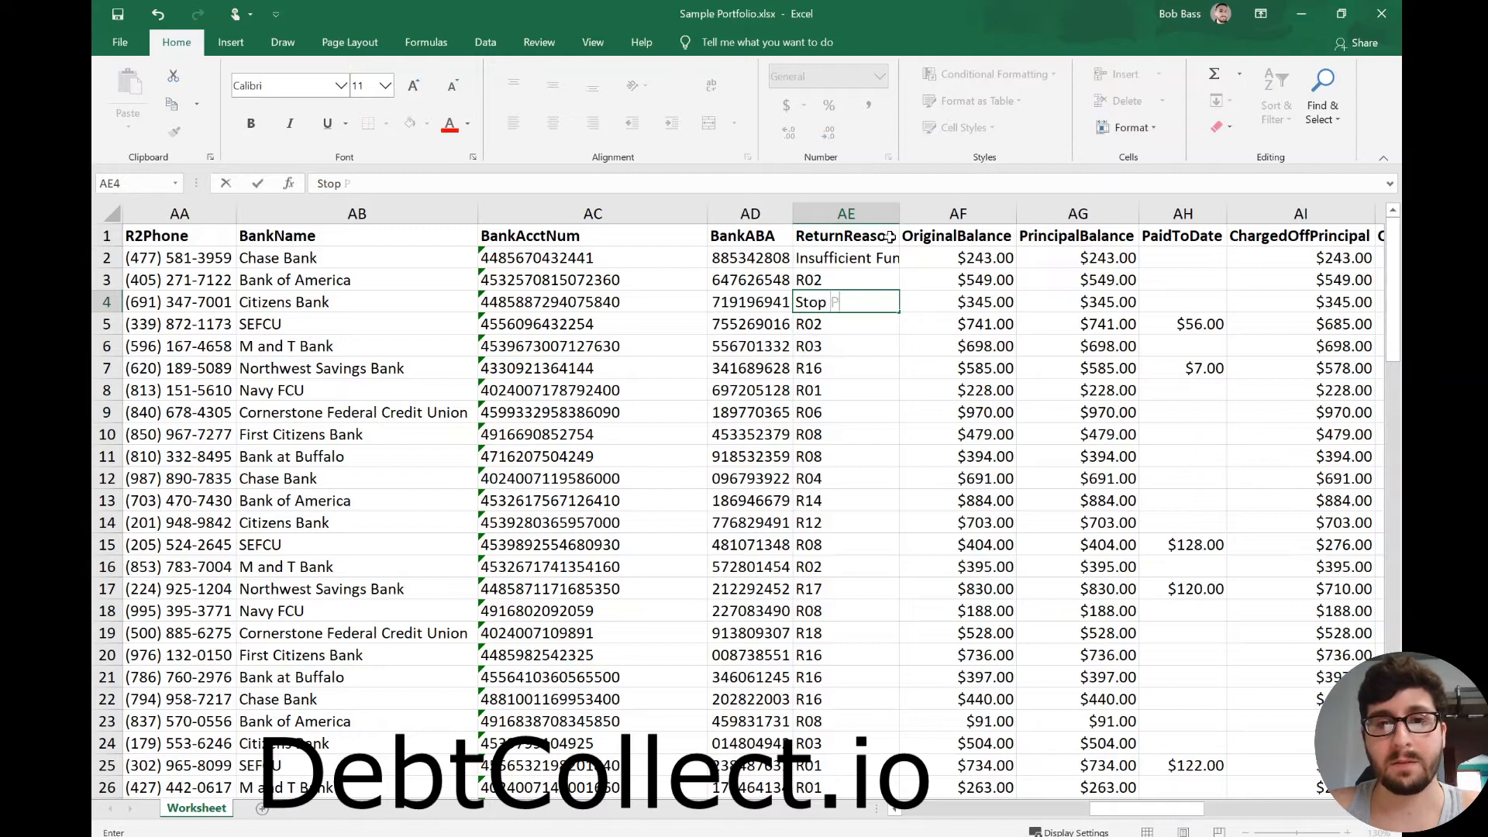
type("ayment")
key("Return")
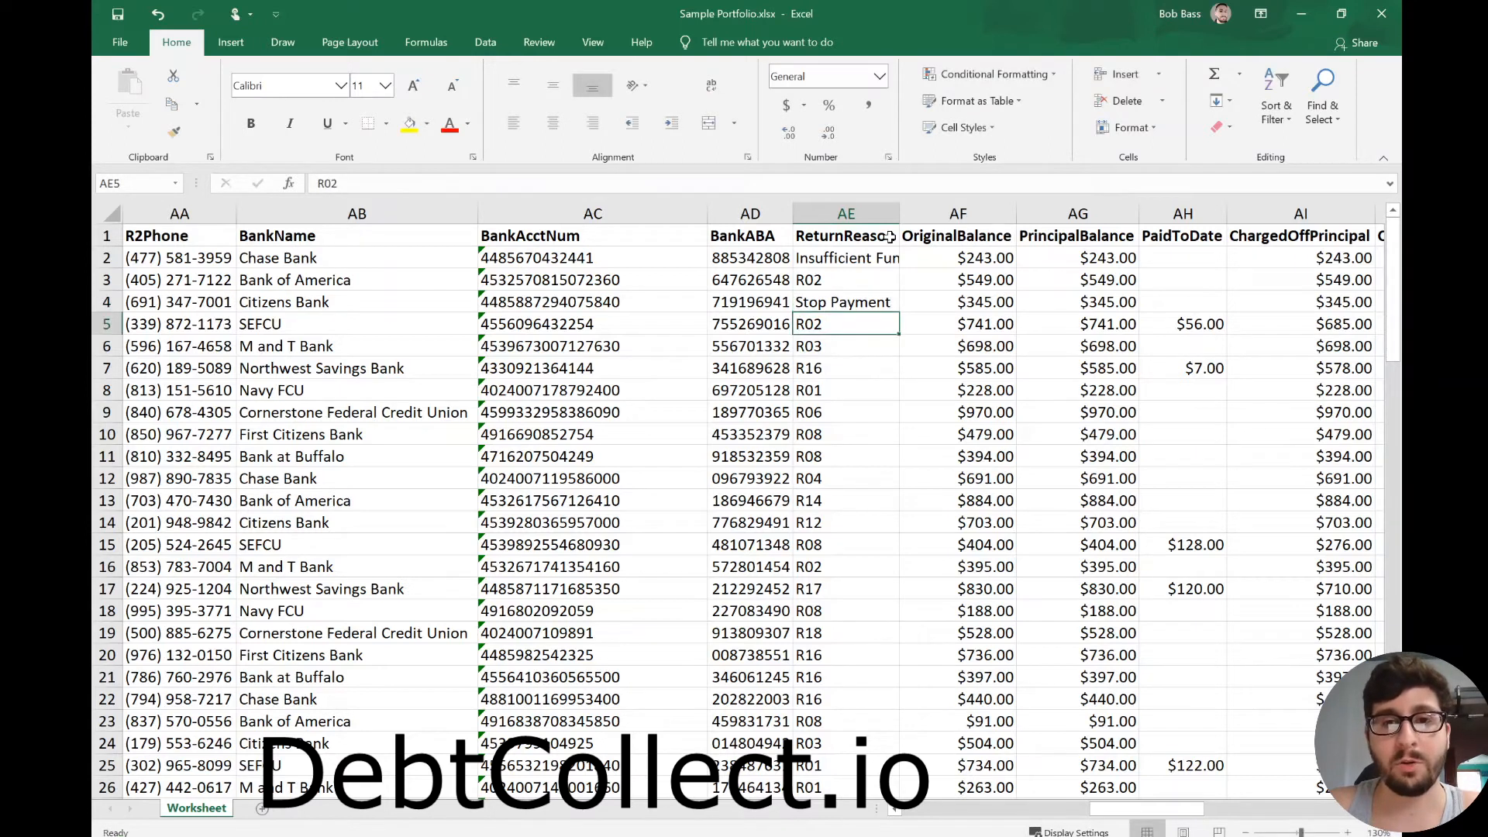
- Replace the return code in ReturnReason cell AE3 with "Account Closed"
key("Up")
key("Up")
type("Accoun")
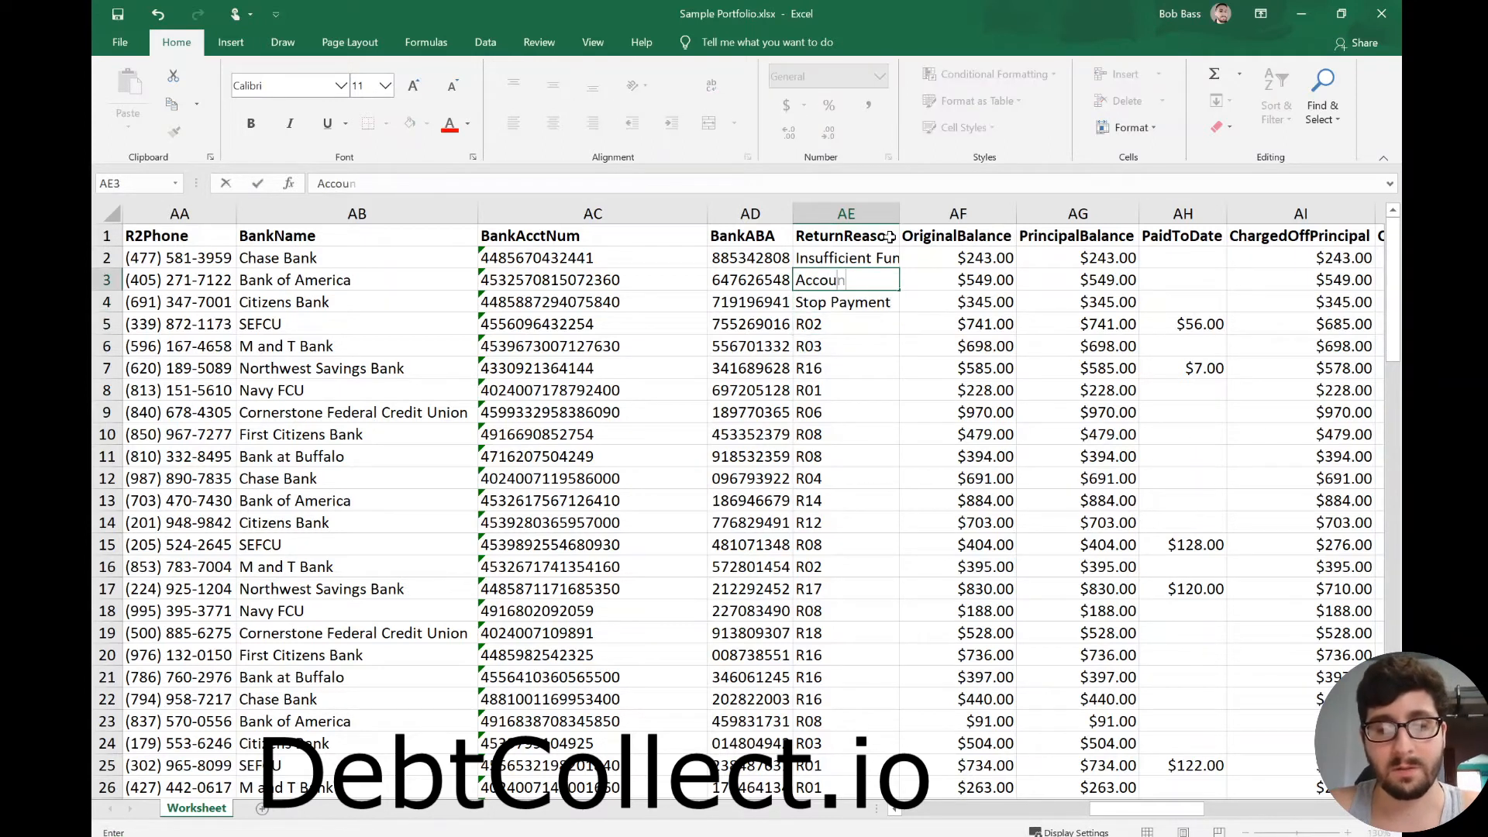
type("t Closed")
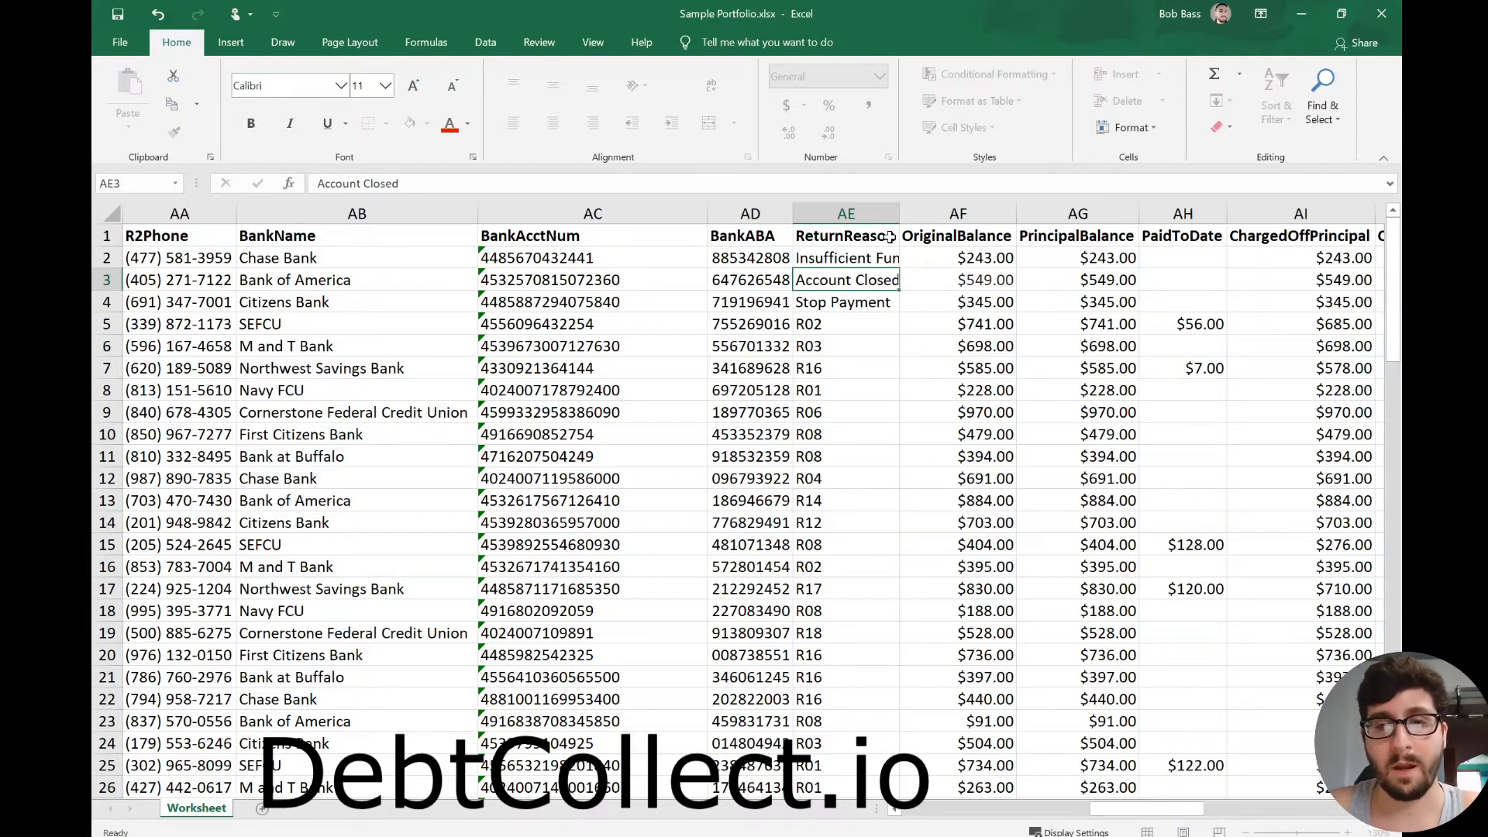
key("Return")
- Replace the return code in ReturnReason cell AE7 with "Account Frozen"
key("Down")
key("Down")
key("Down")
type("Account Fro")
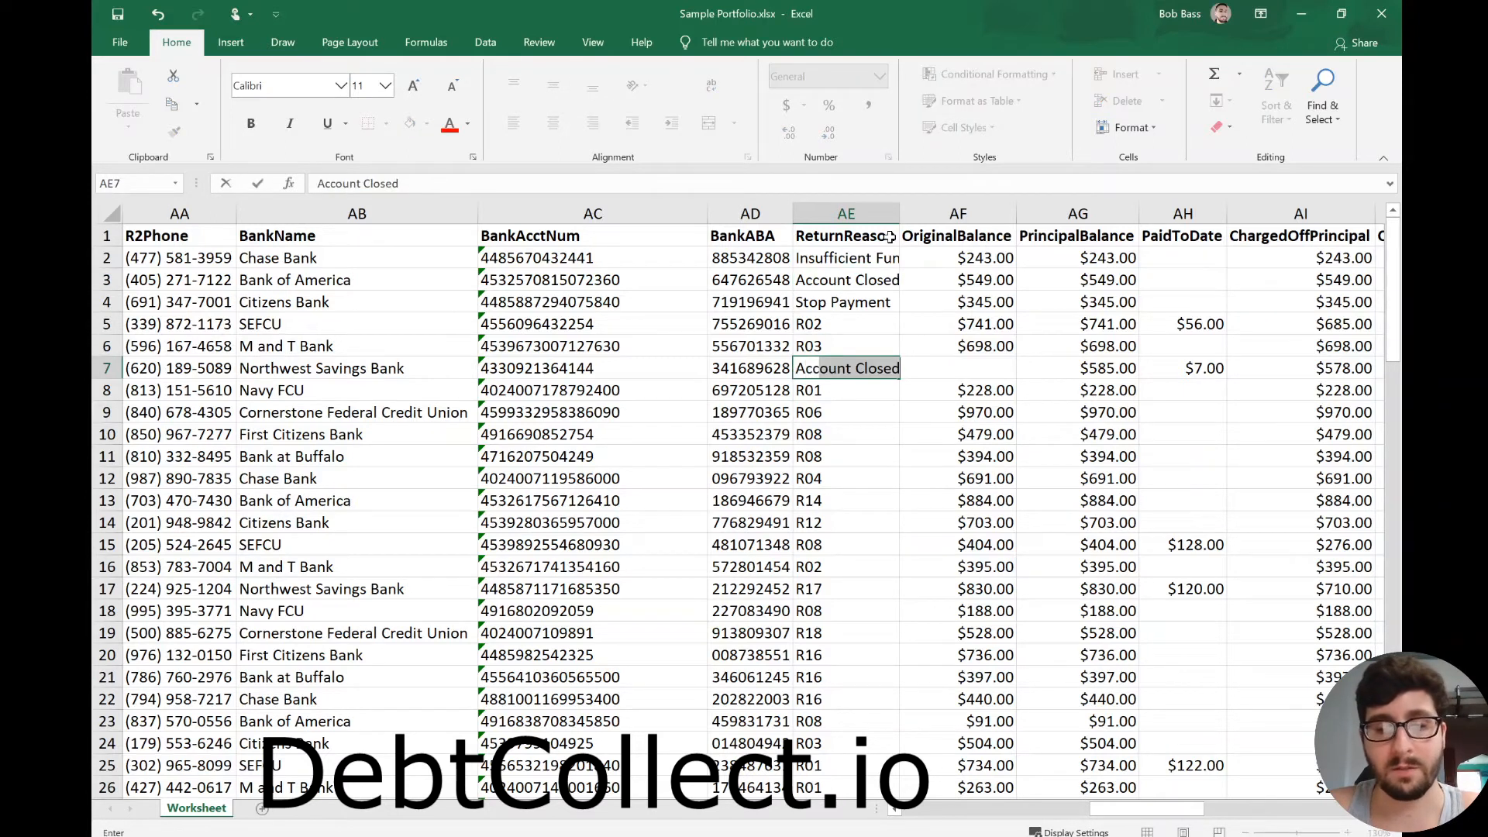
type("zen")
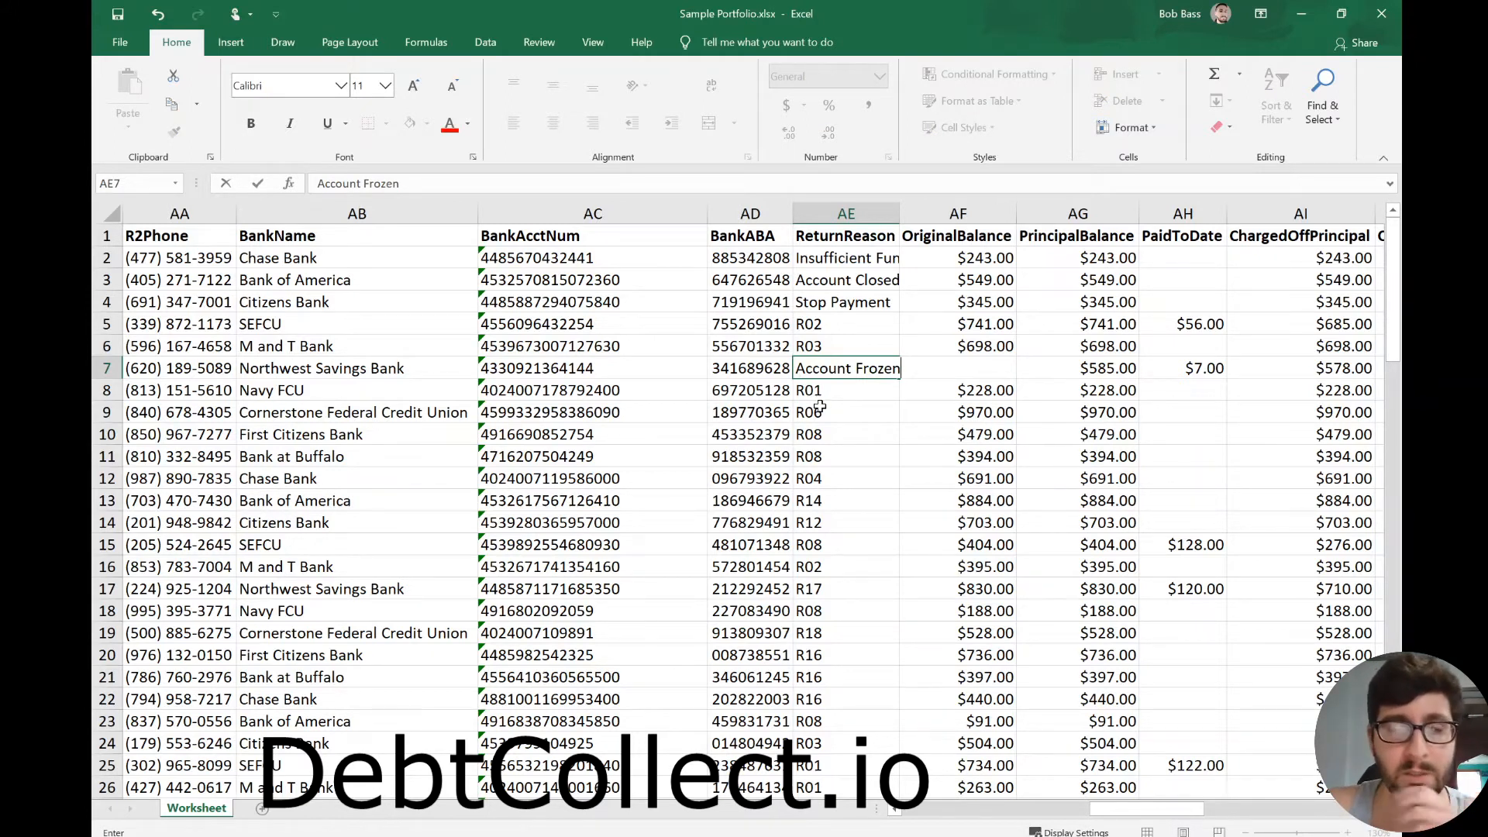
- Undo the plain-text replacements in the ReturnReason column to restore the original return codes
left_click_drag(822, 412, 826, 590)
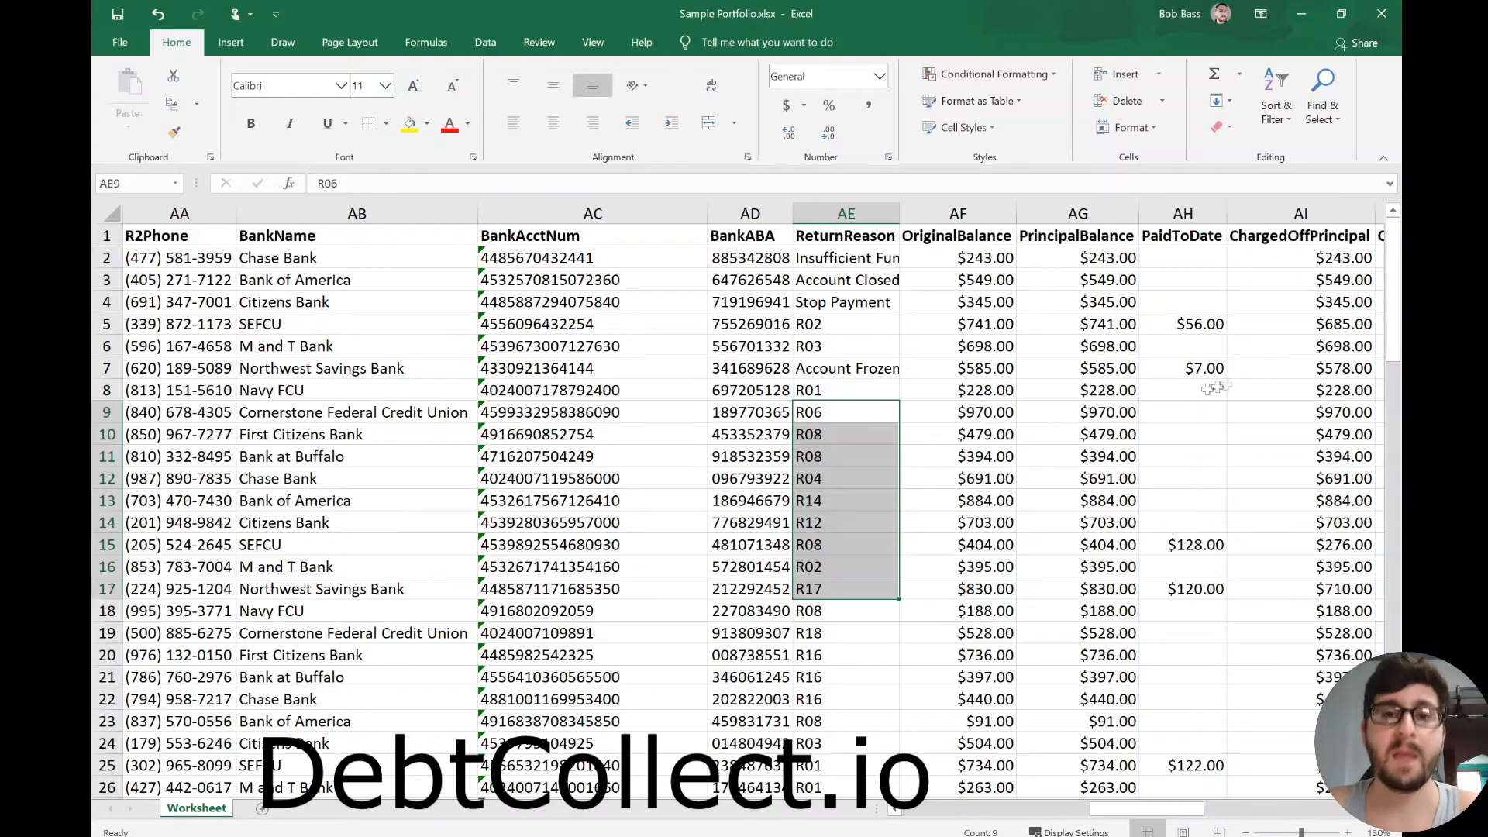
key("ctrl+z")
key("ctrl+z")
key("ctrl+z")
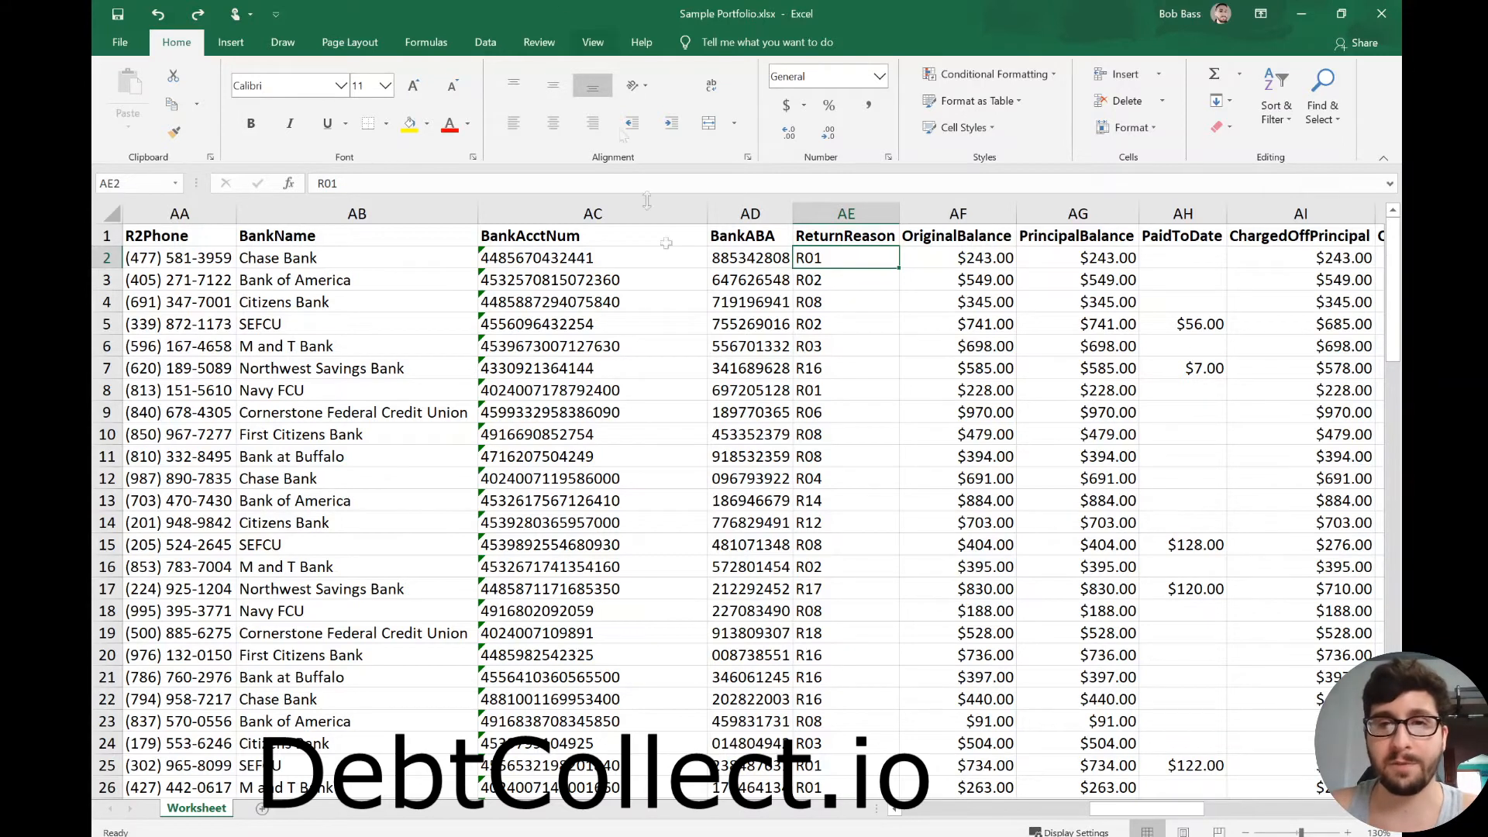
- Examine the ReturnReason codes together with the bank account numbers, ABA numbers and balances in the first rows
left_click_drag(845, 236, 845, 702)
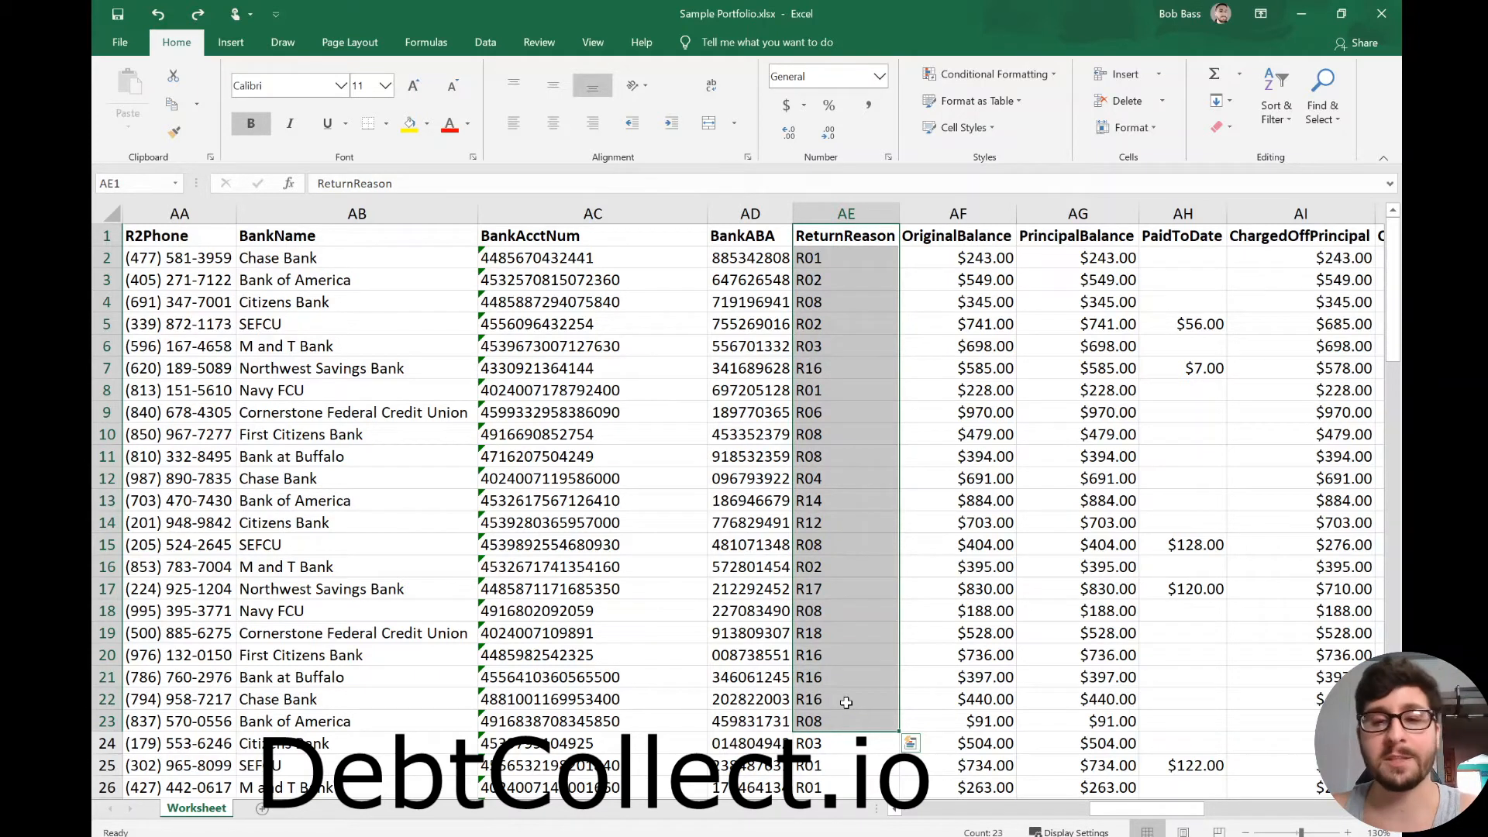
left_click(827, 260)
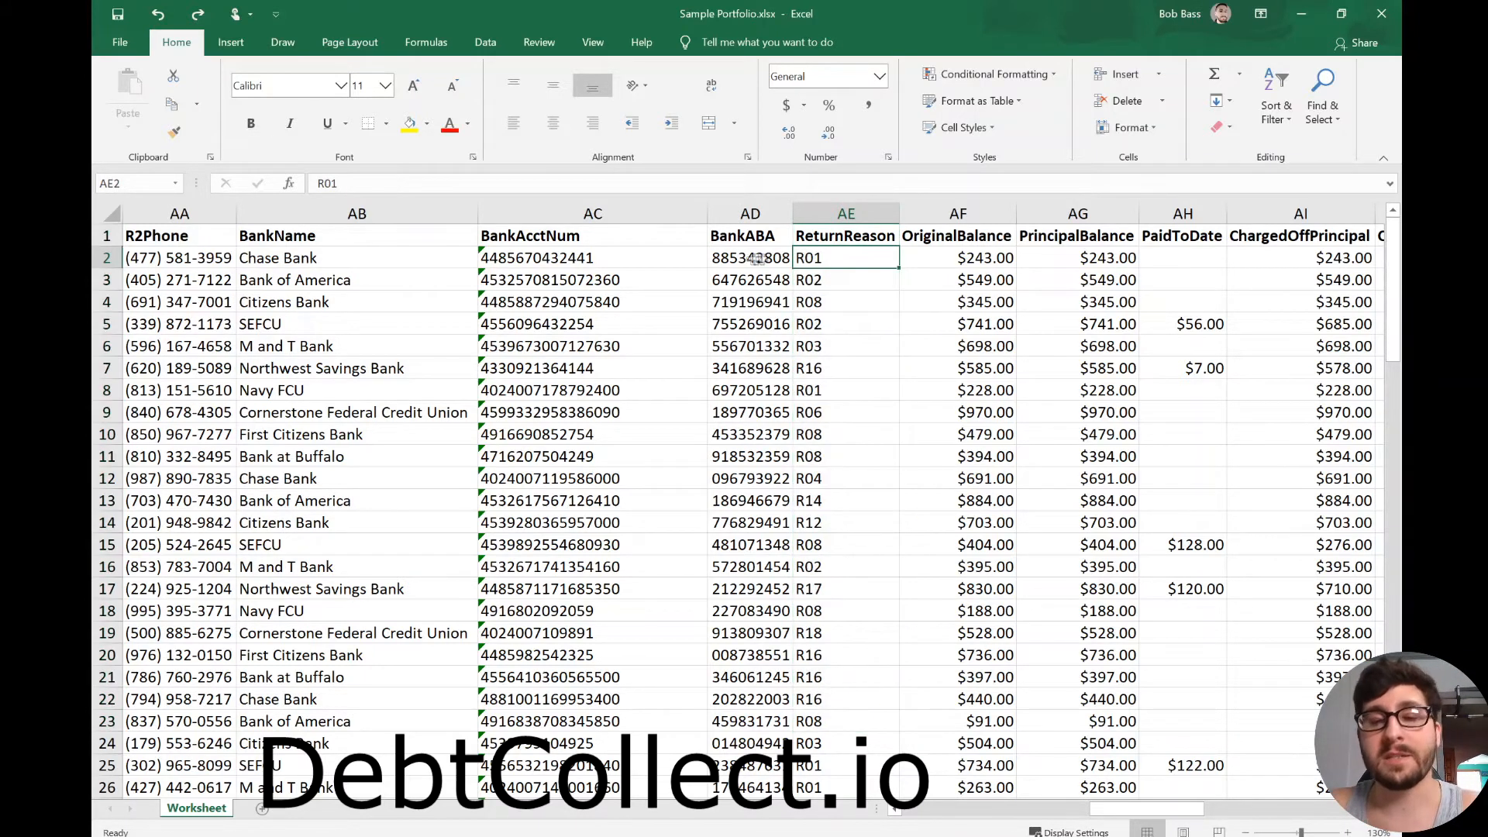
left_click(733, 258)
left_click_drag(860, 258, 616, 264)
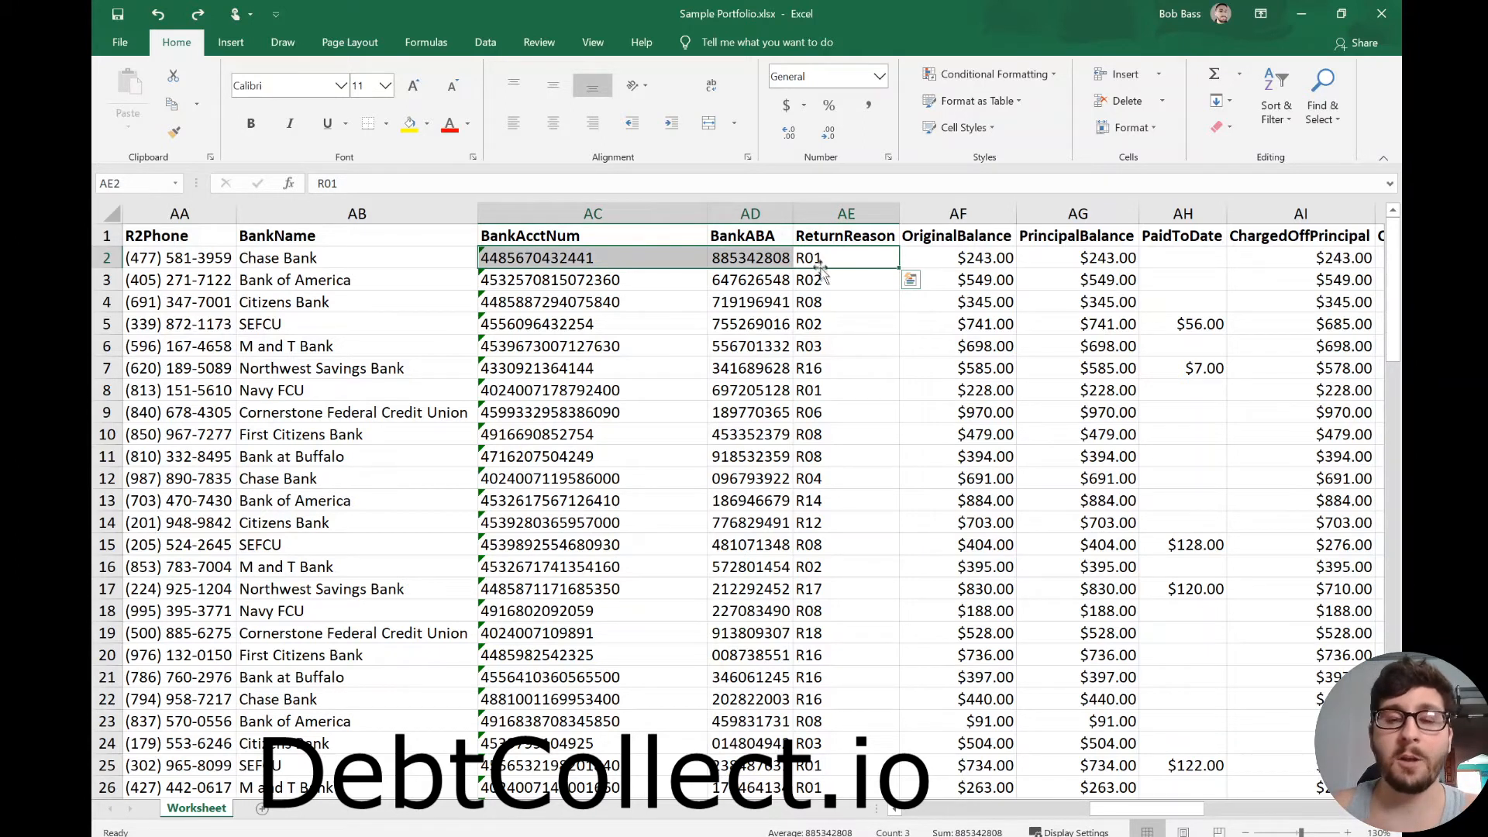
left_click(842, 279)
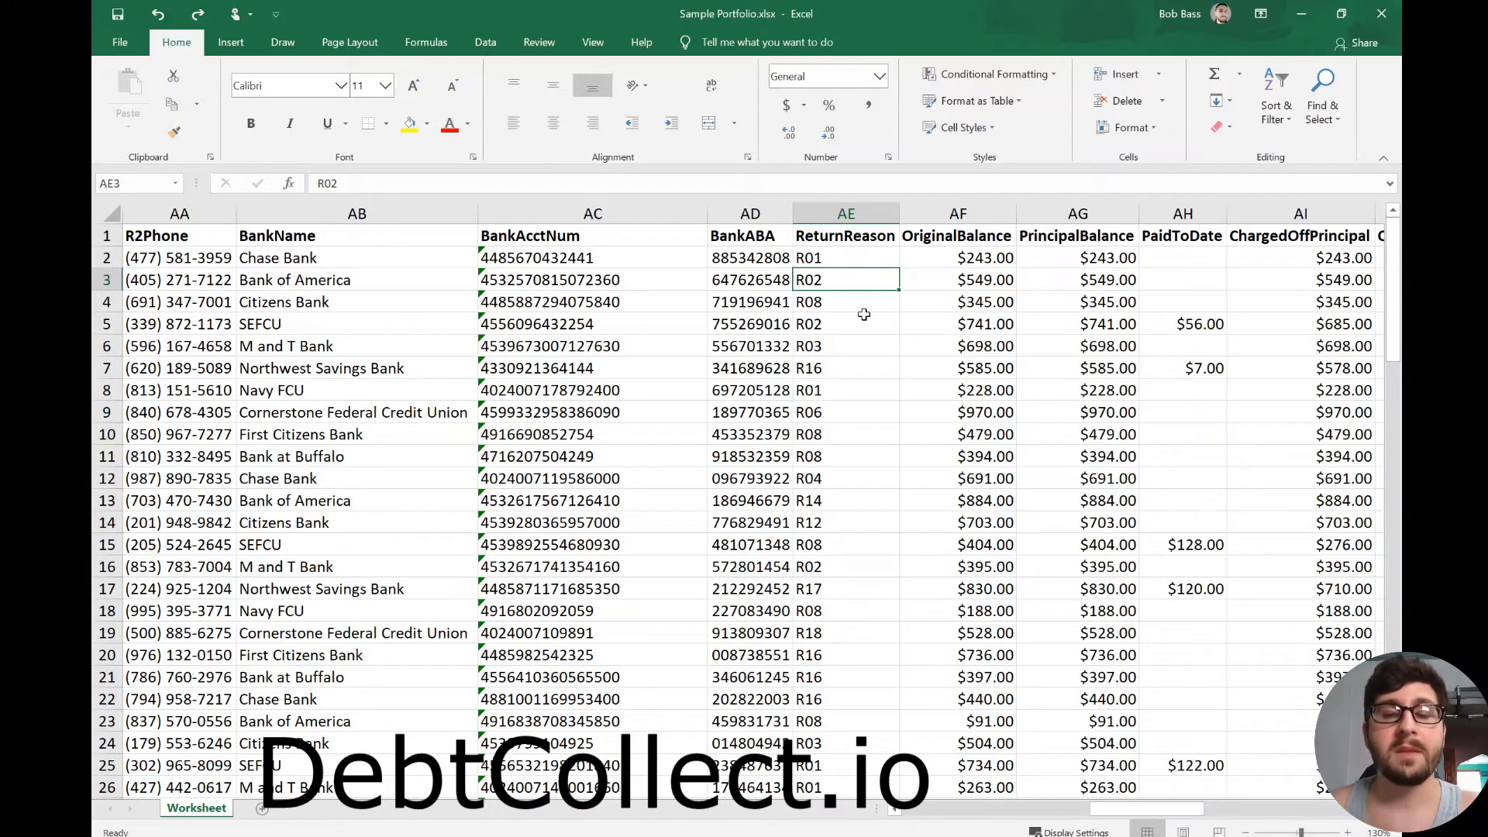
left_click(861, 300)
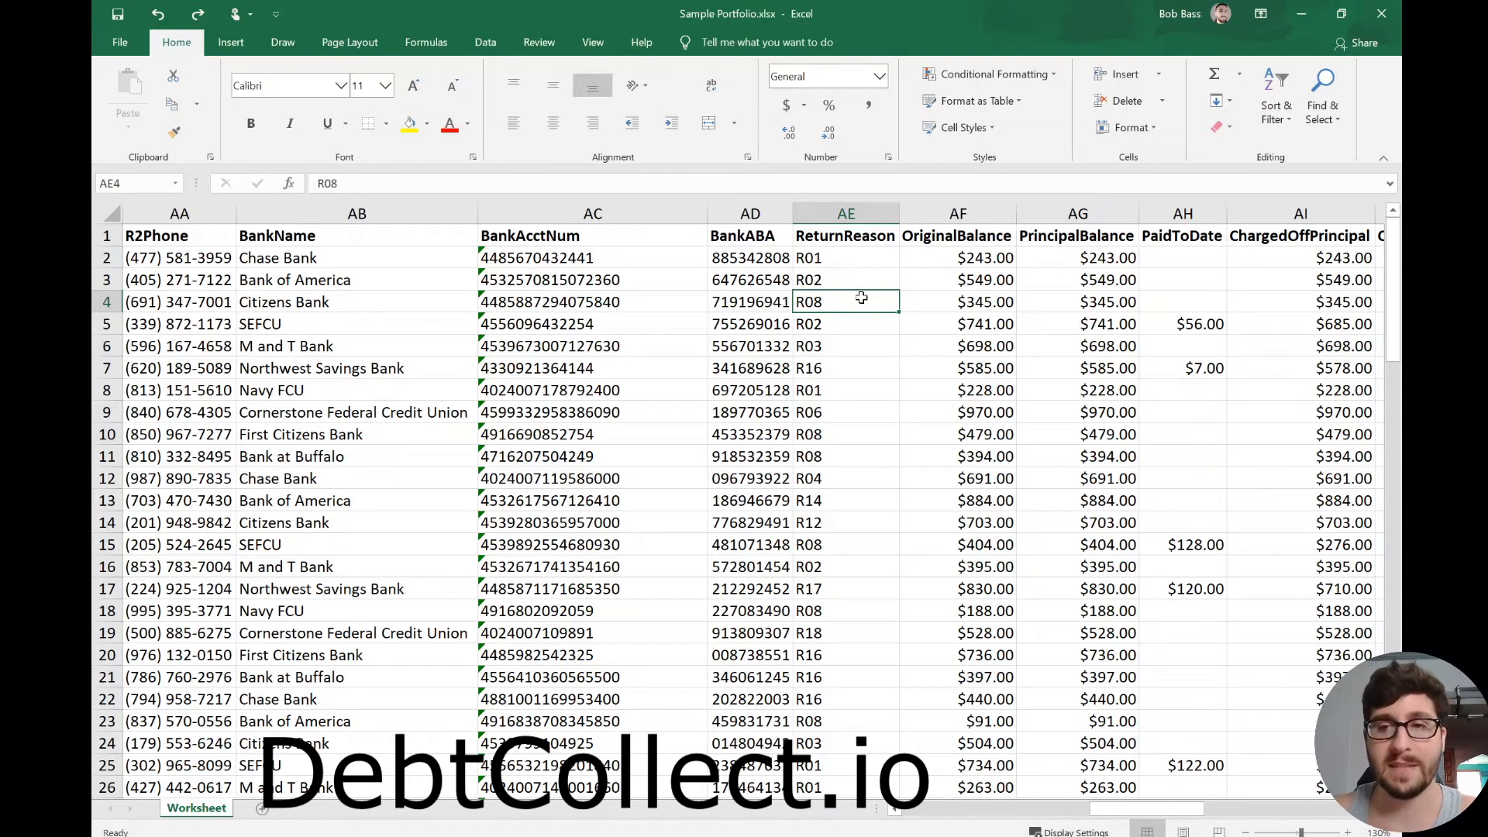
left_click(1000, 305)
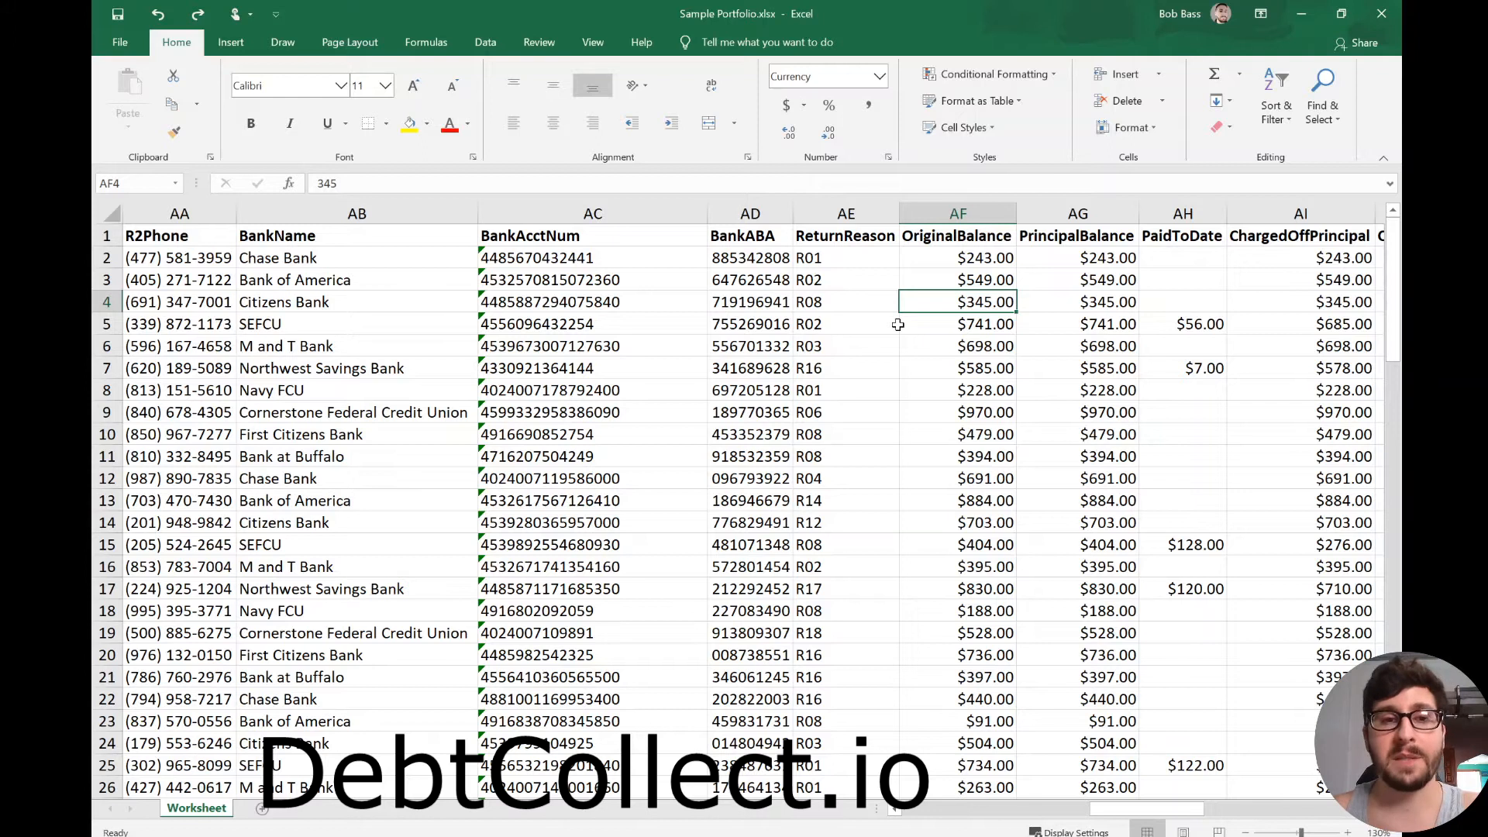
left_click(750, 301)
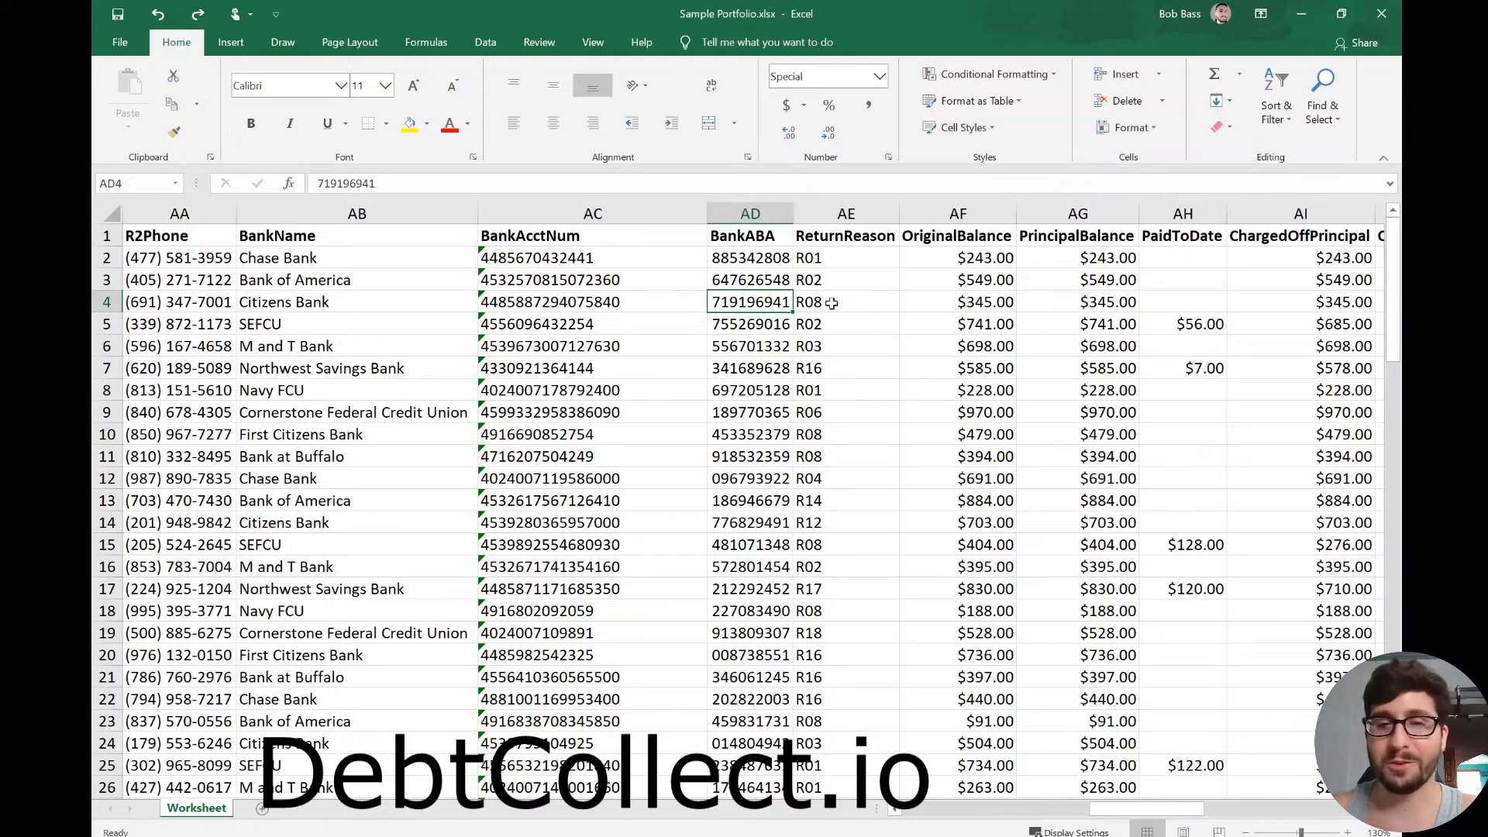
left_click(890, 319)
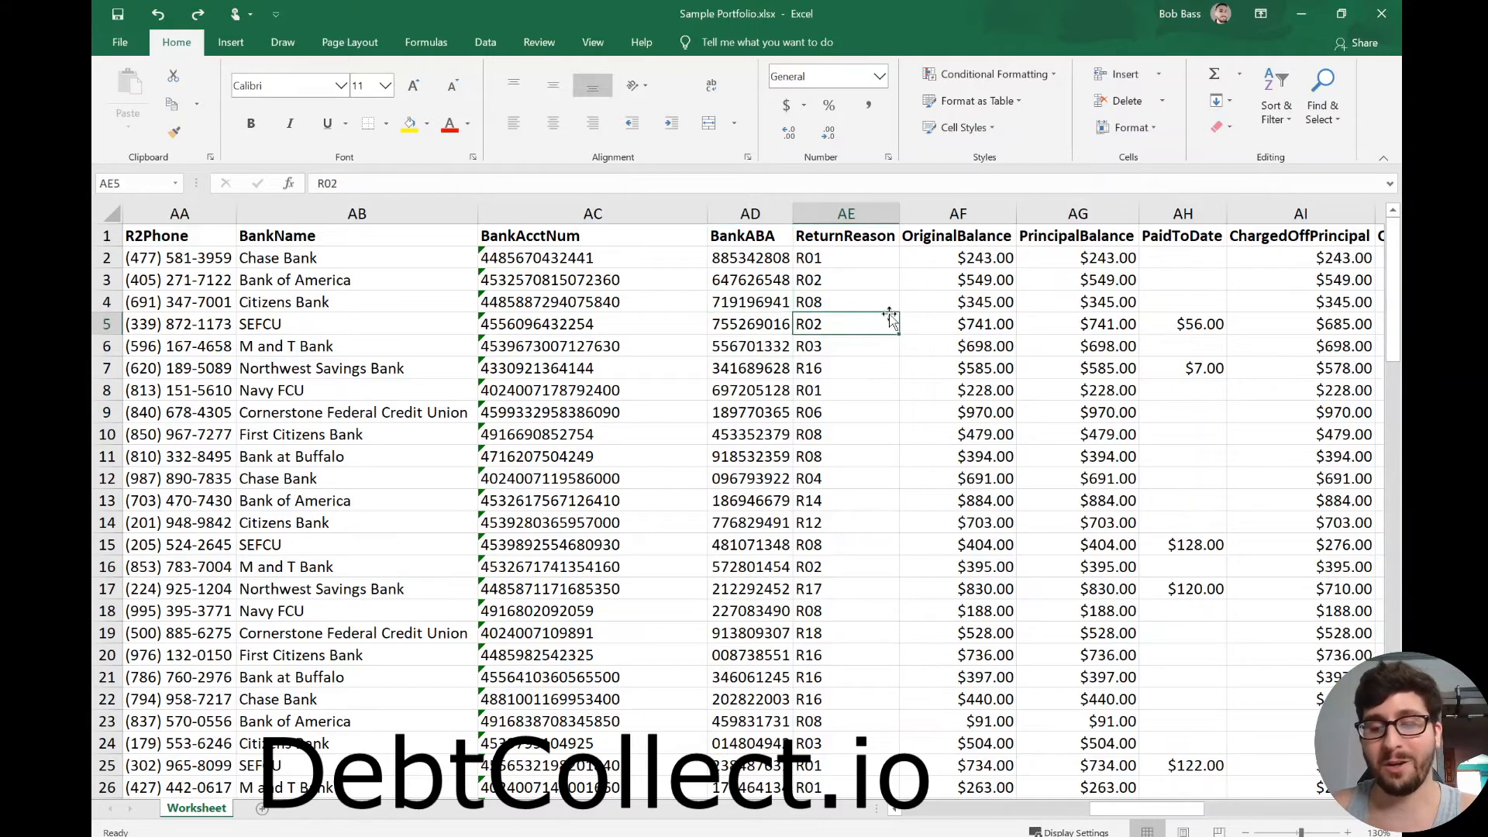
key("Up")
key("Right")
key("Right")
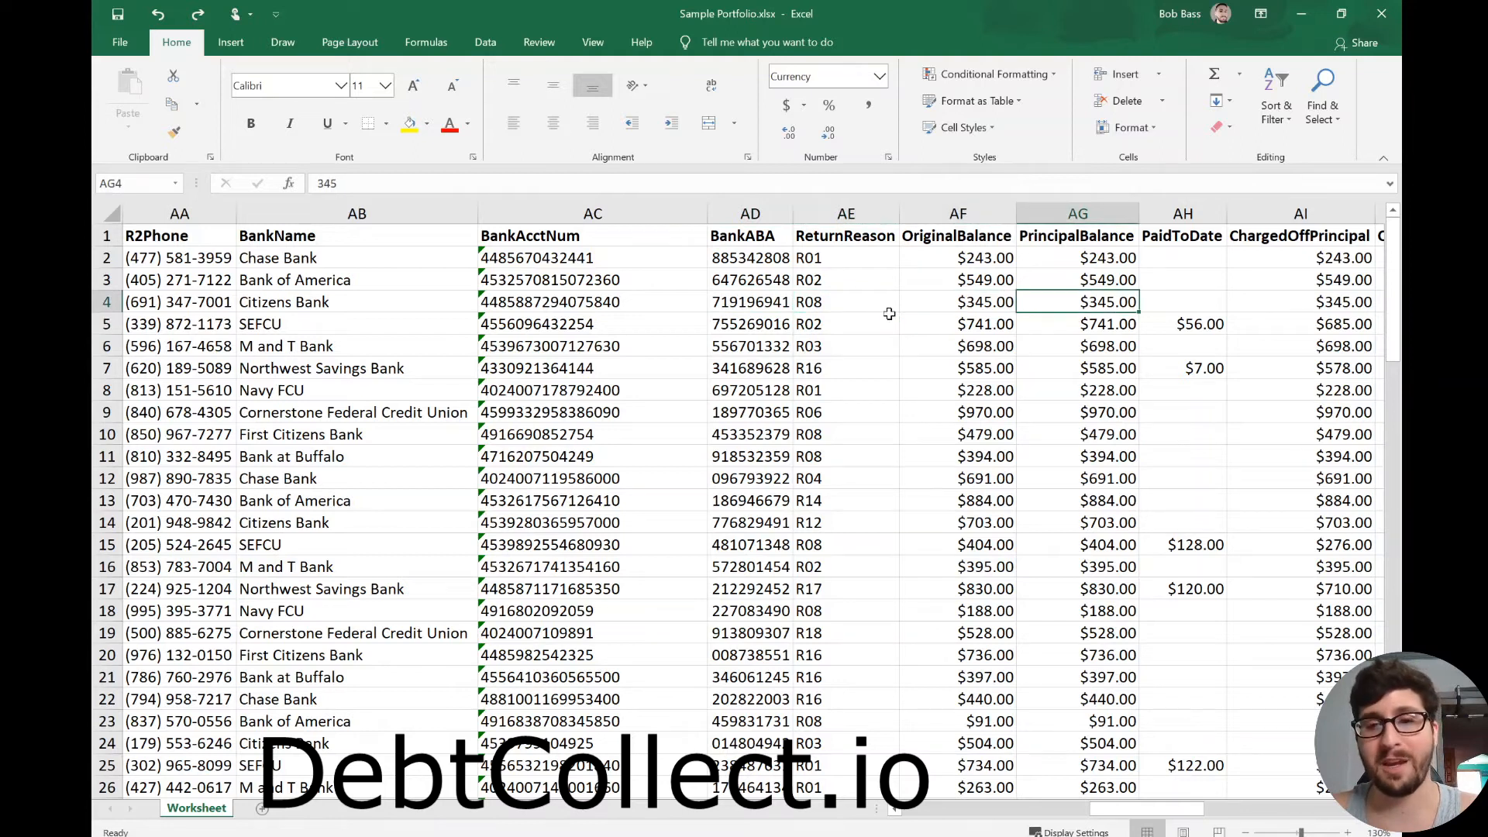
left_click_drag(856, 256, 840, 706)
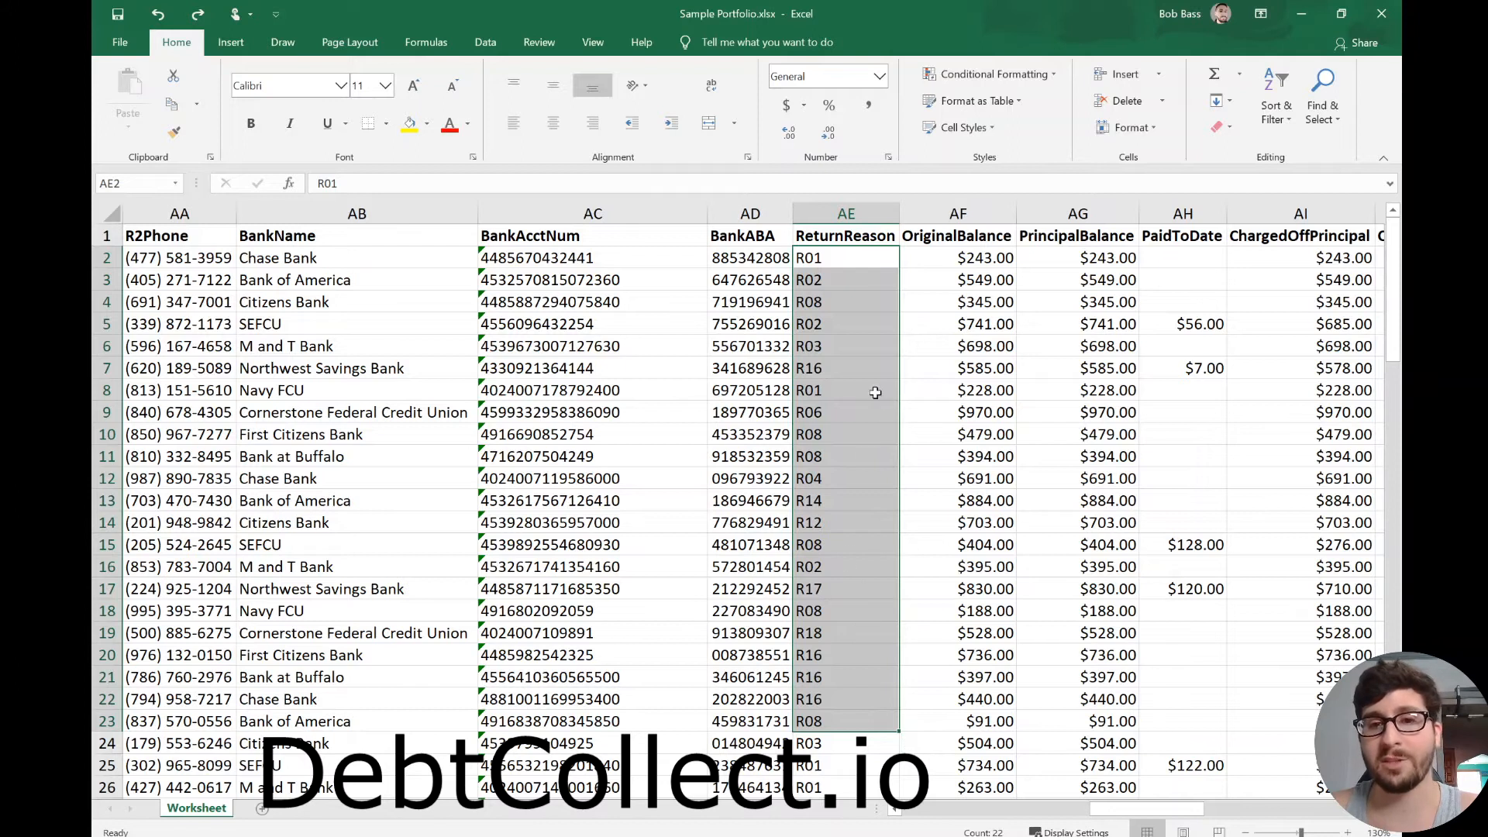
- Review the OriginalBalance, PrincipalBalance, ChargedOffPrincipal and CurrentBalance columns
left_click(979, 276)
key("Up")
key("Up")
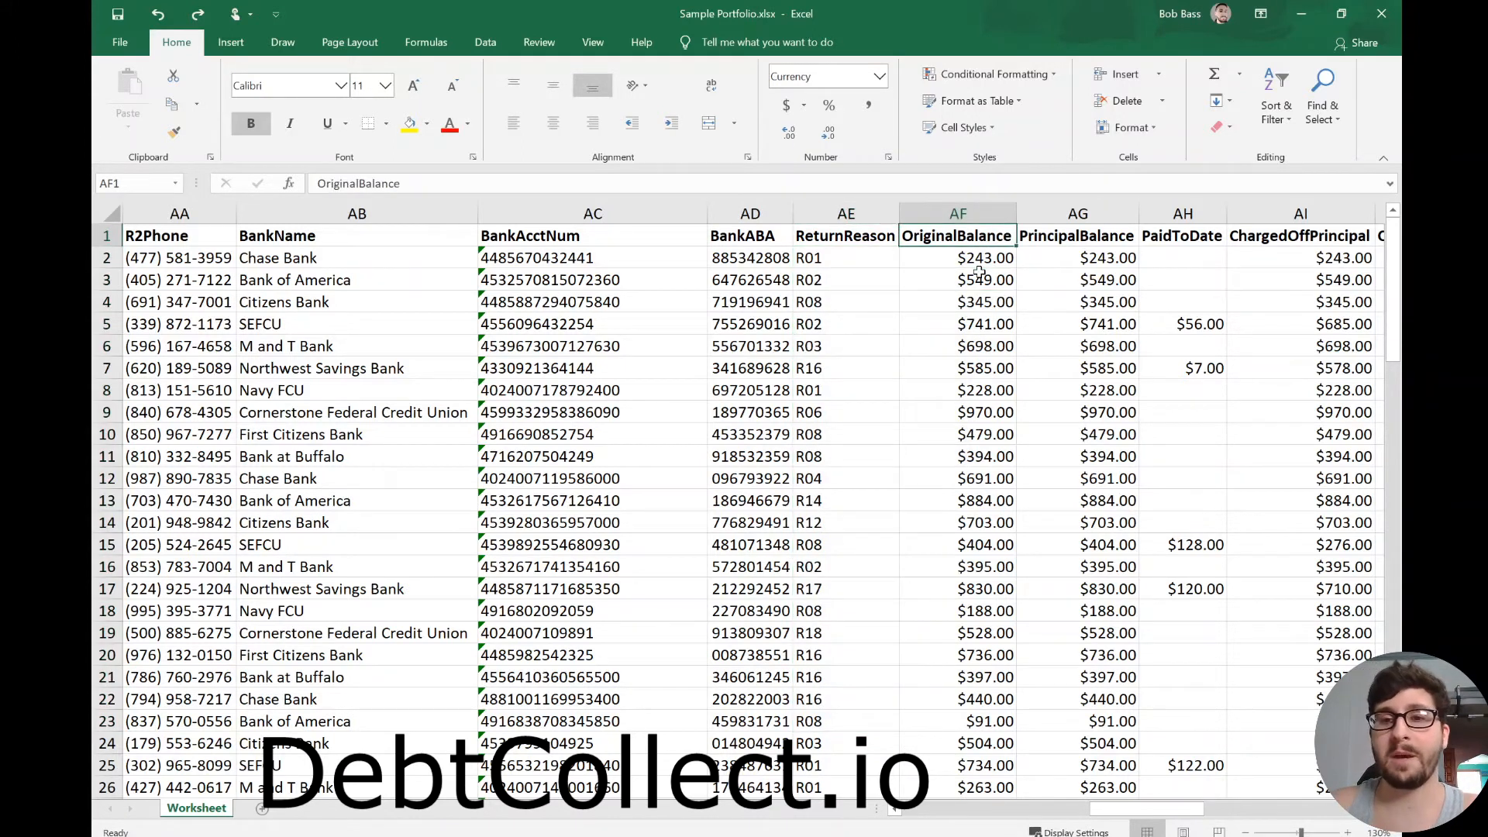
mouse_move(1143, 810)
left_mouse_down()
mouse_move(1158, 809)
mouse_move(1137, 810)
left_mouse_up()
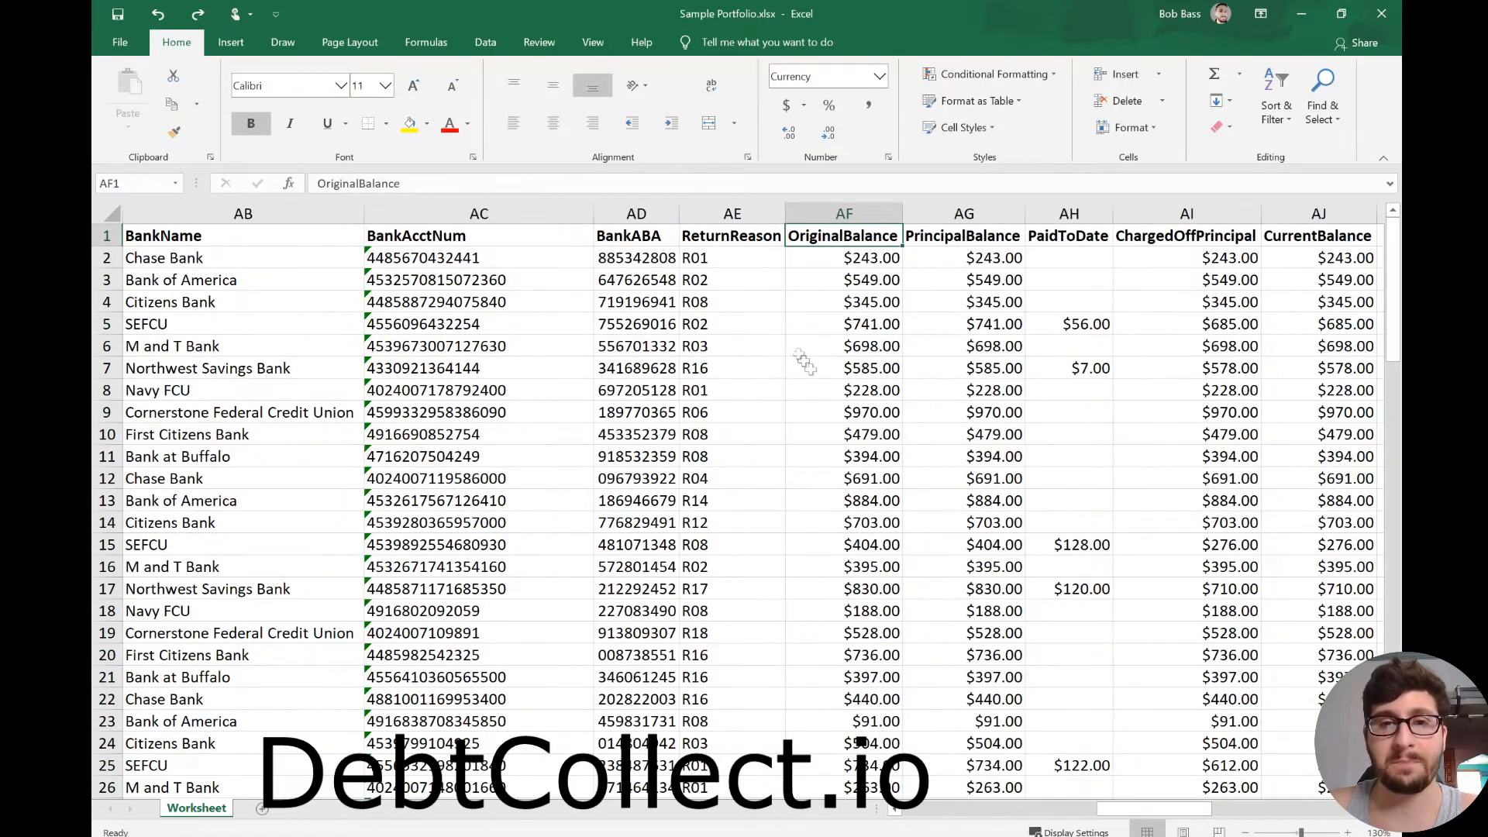
left_click_drag(856, 236, 953, 235)
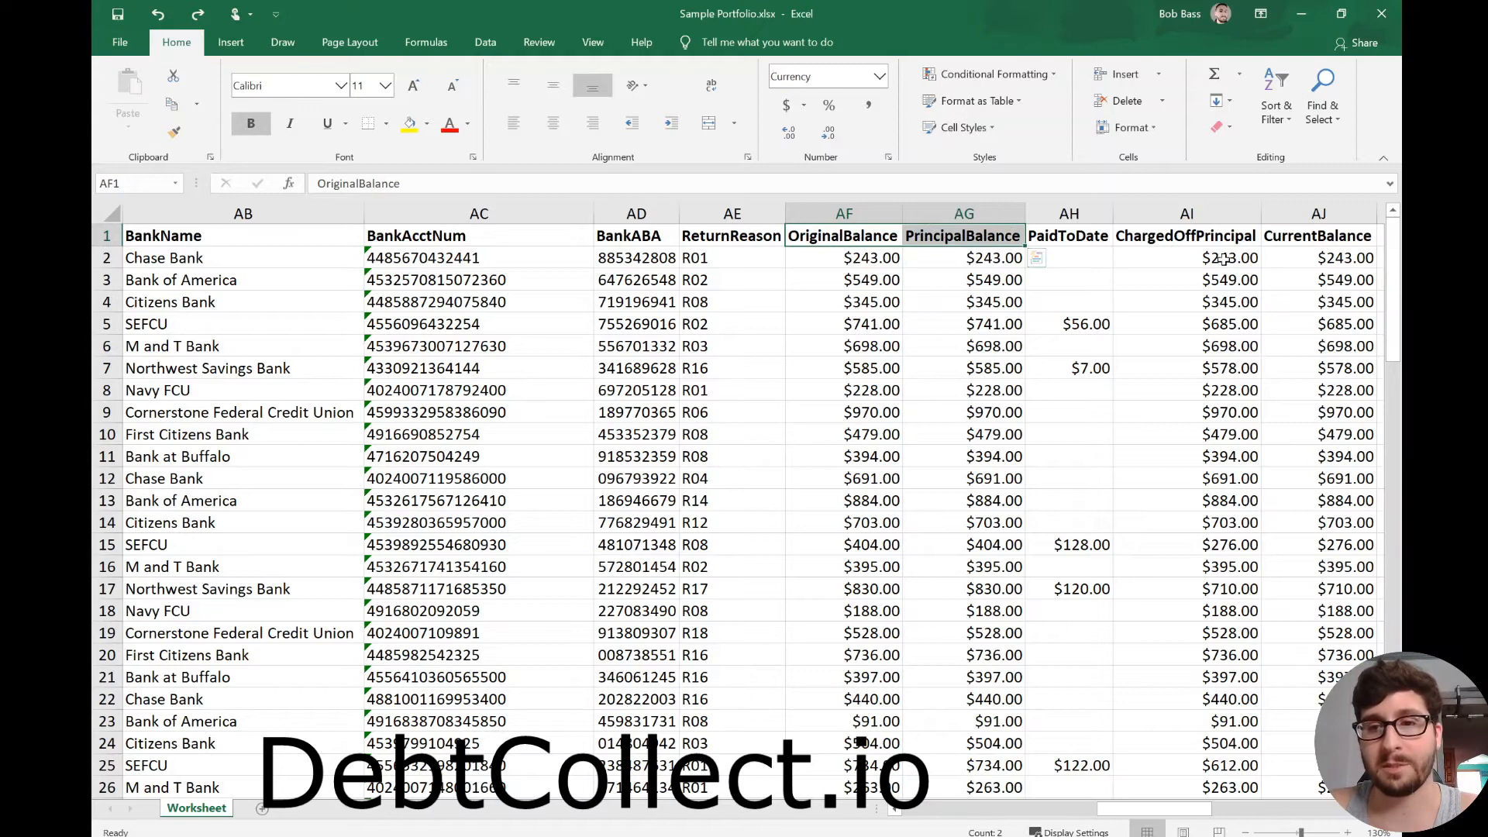
left_click_drag(1162, 235, 1310, 225)
left_click(1238, 302)
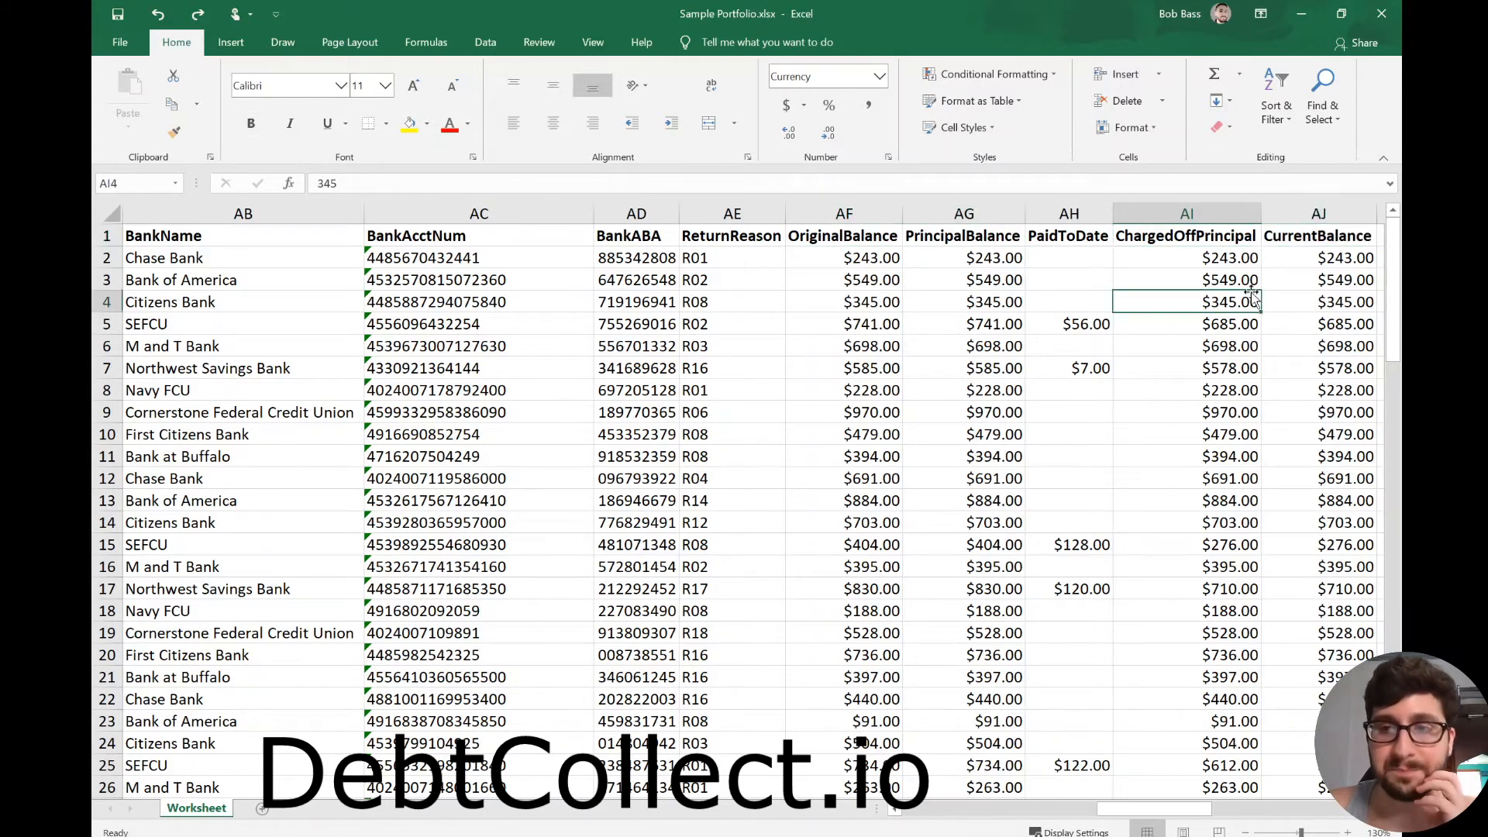
left_click(1321, 257)
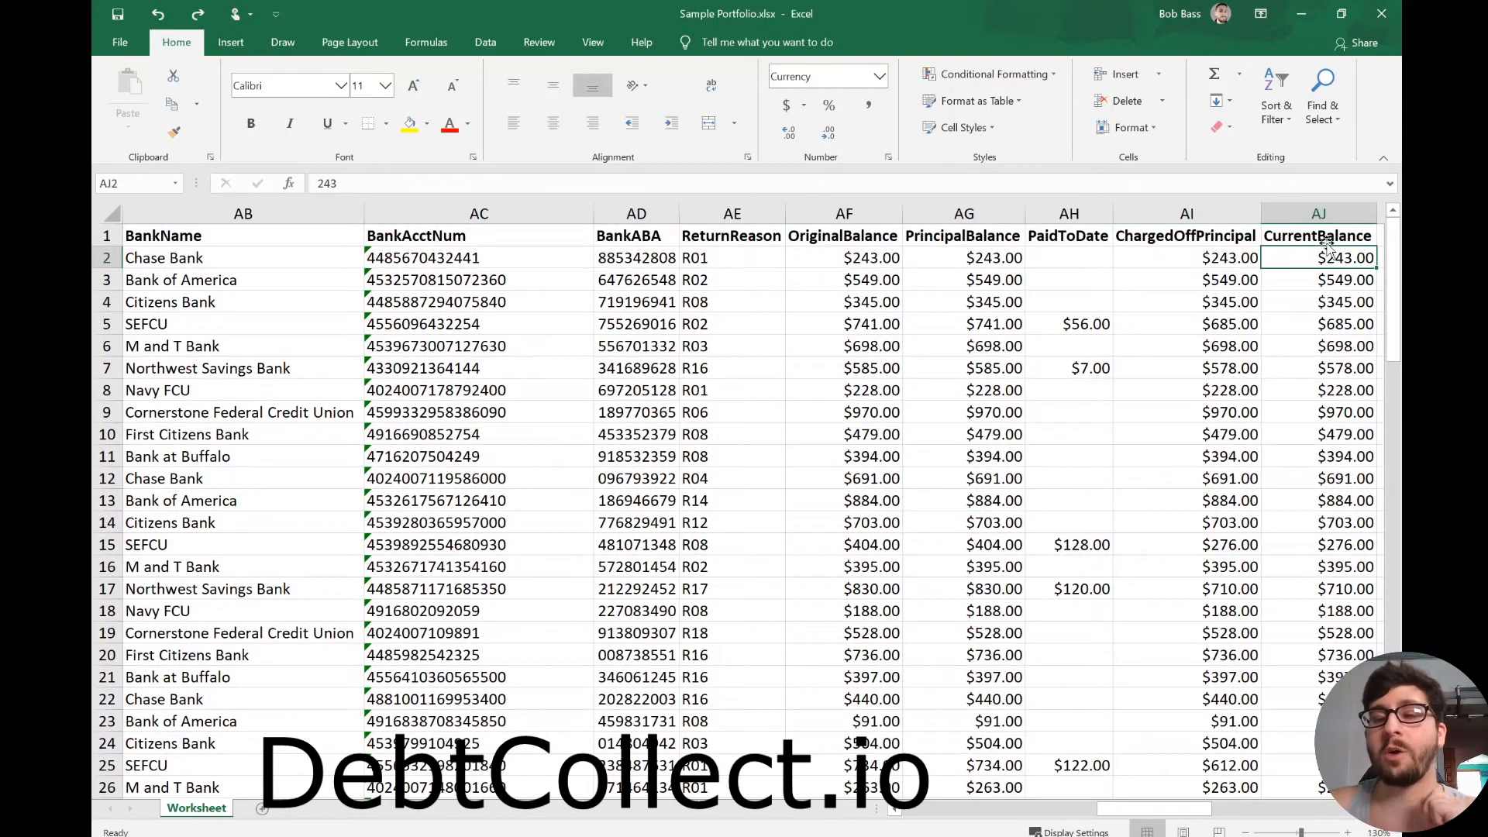
- Compare the original and principal balances with the charged-off and current balances in row 2, and check row 5's PaidToDate amount
left_click(868, 261)
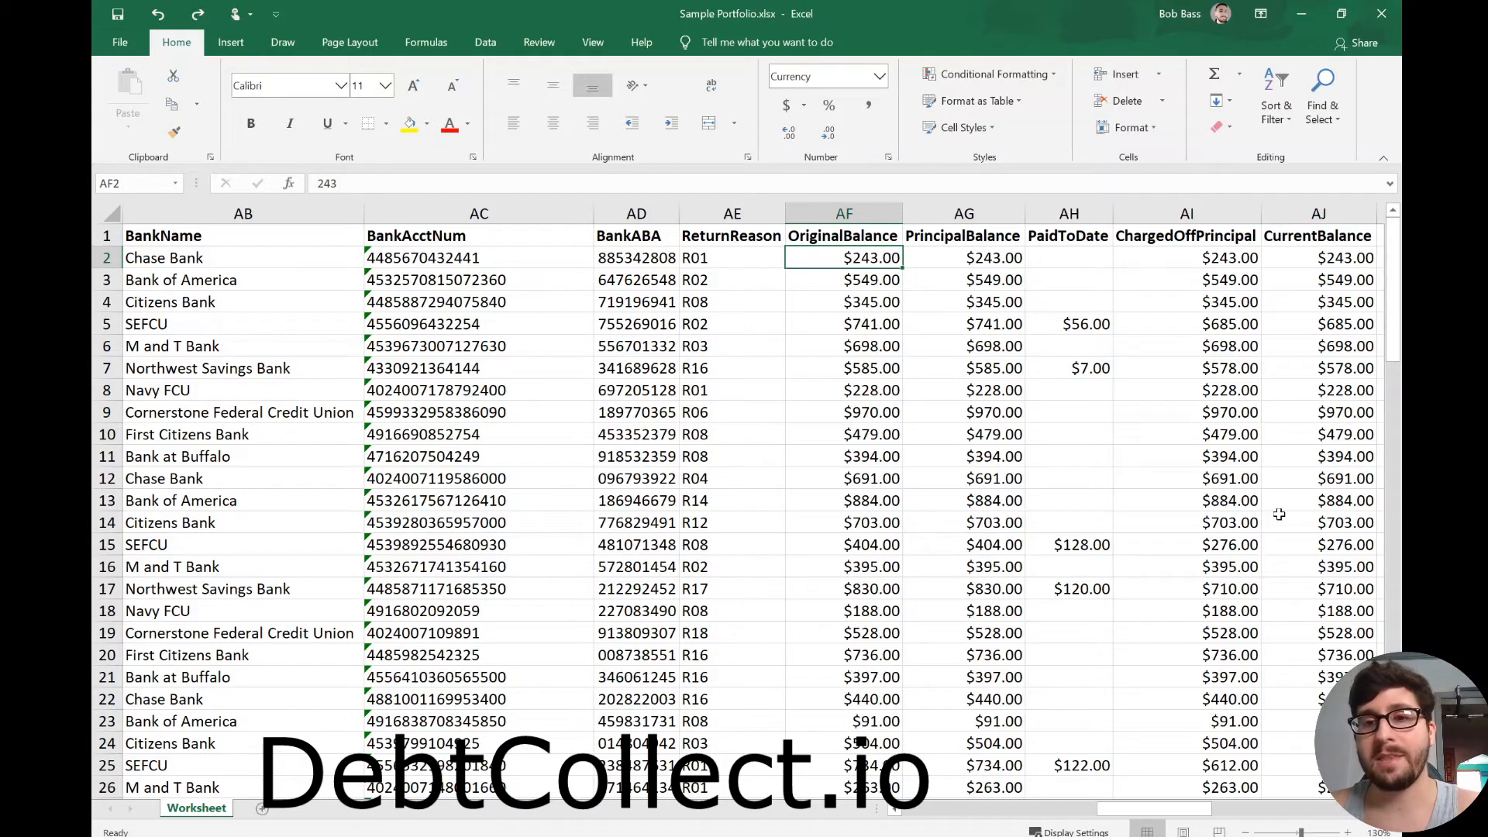
left_click(930, 239)
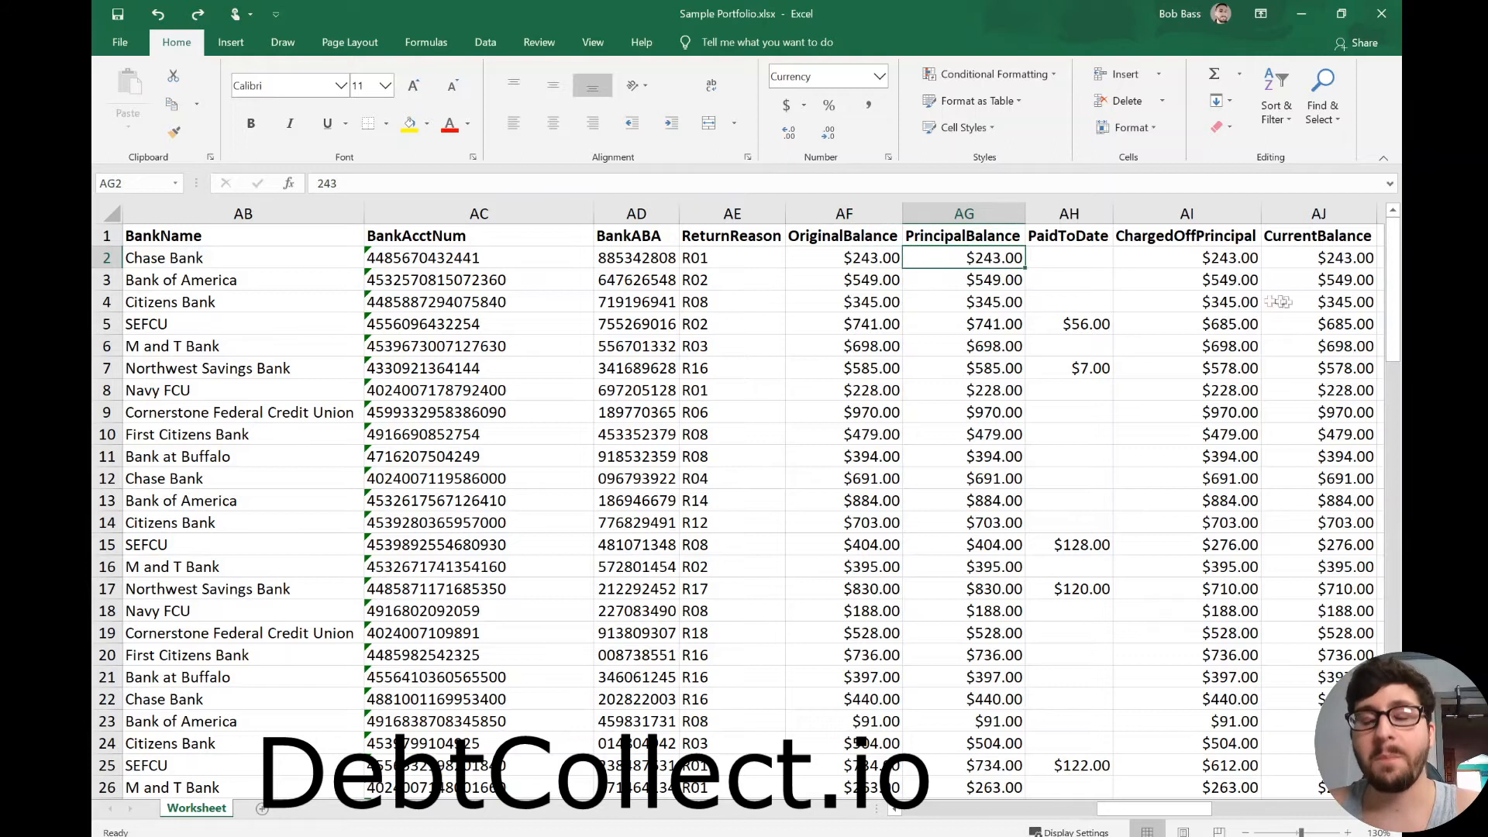
left_click(1335, 239)
left_click(1340, 260)
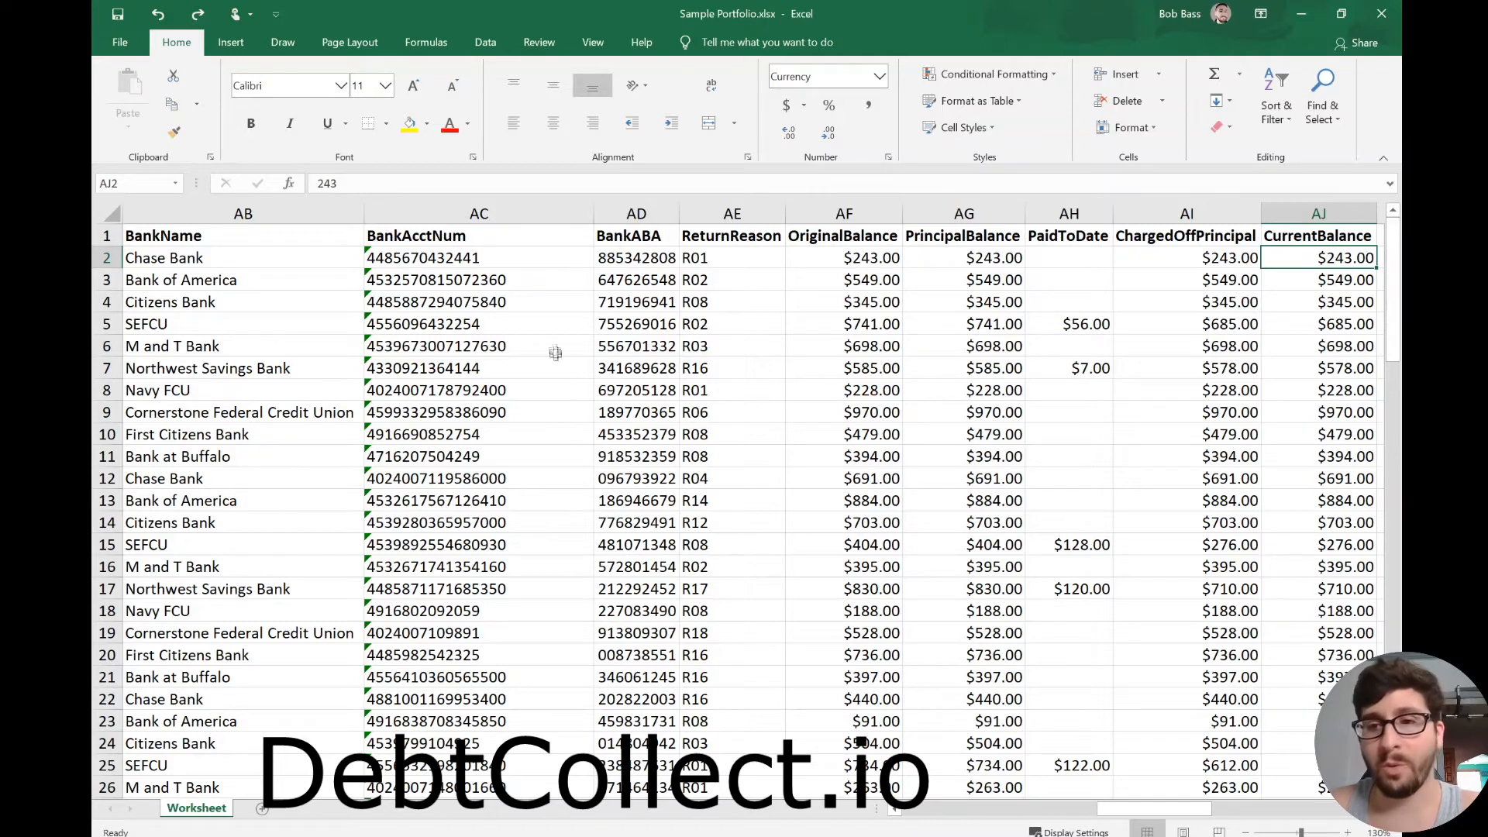
left_click_drag(844, 249, 862, 654)
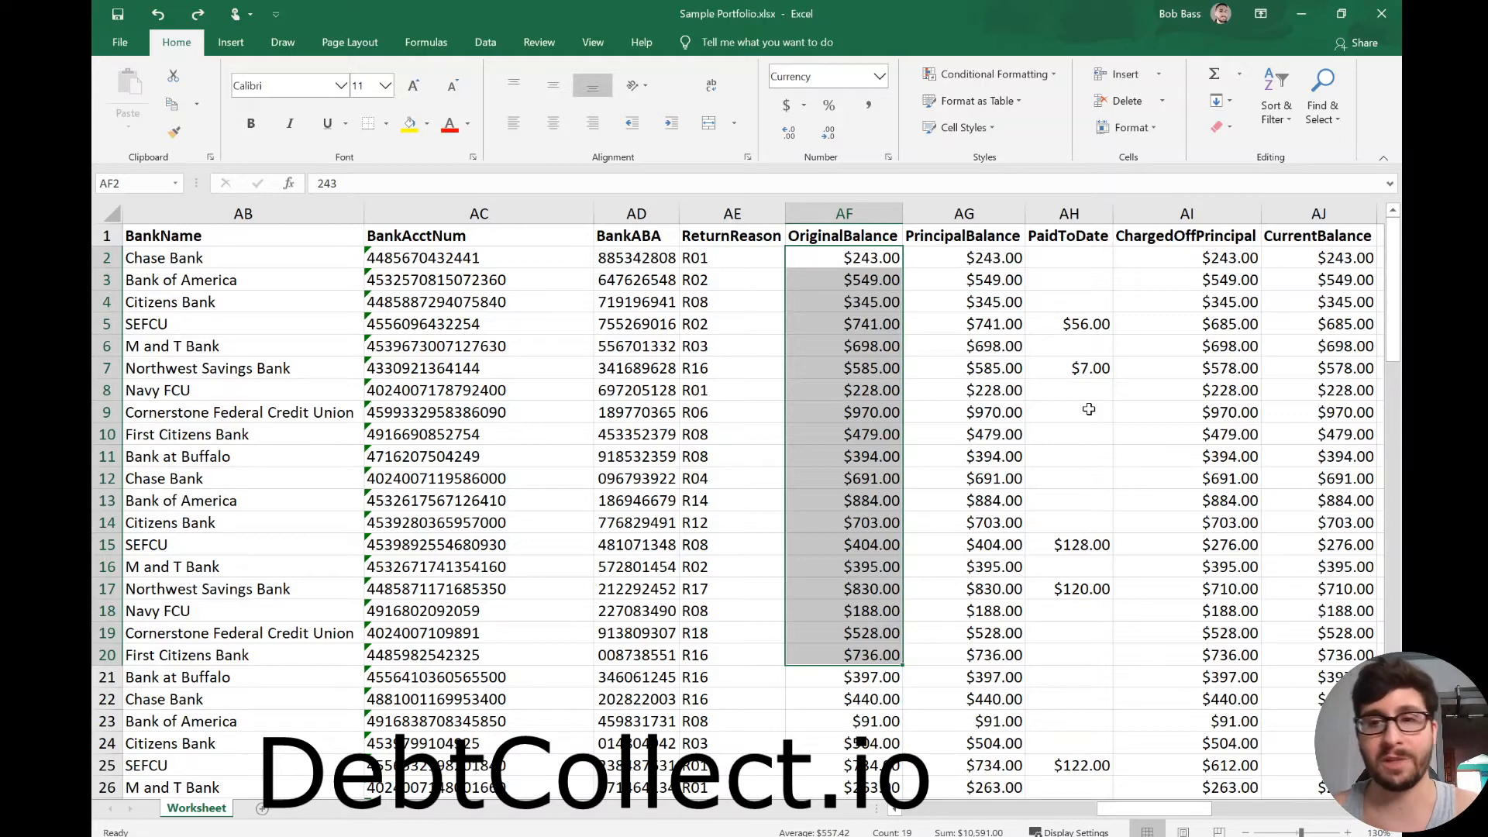
left_click(1208, 256)
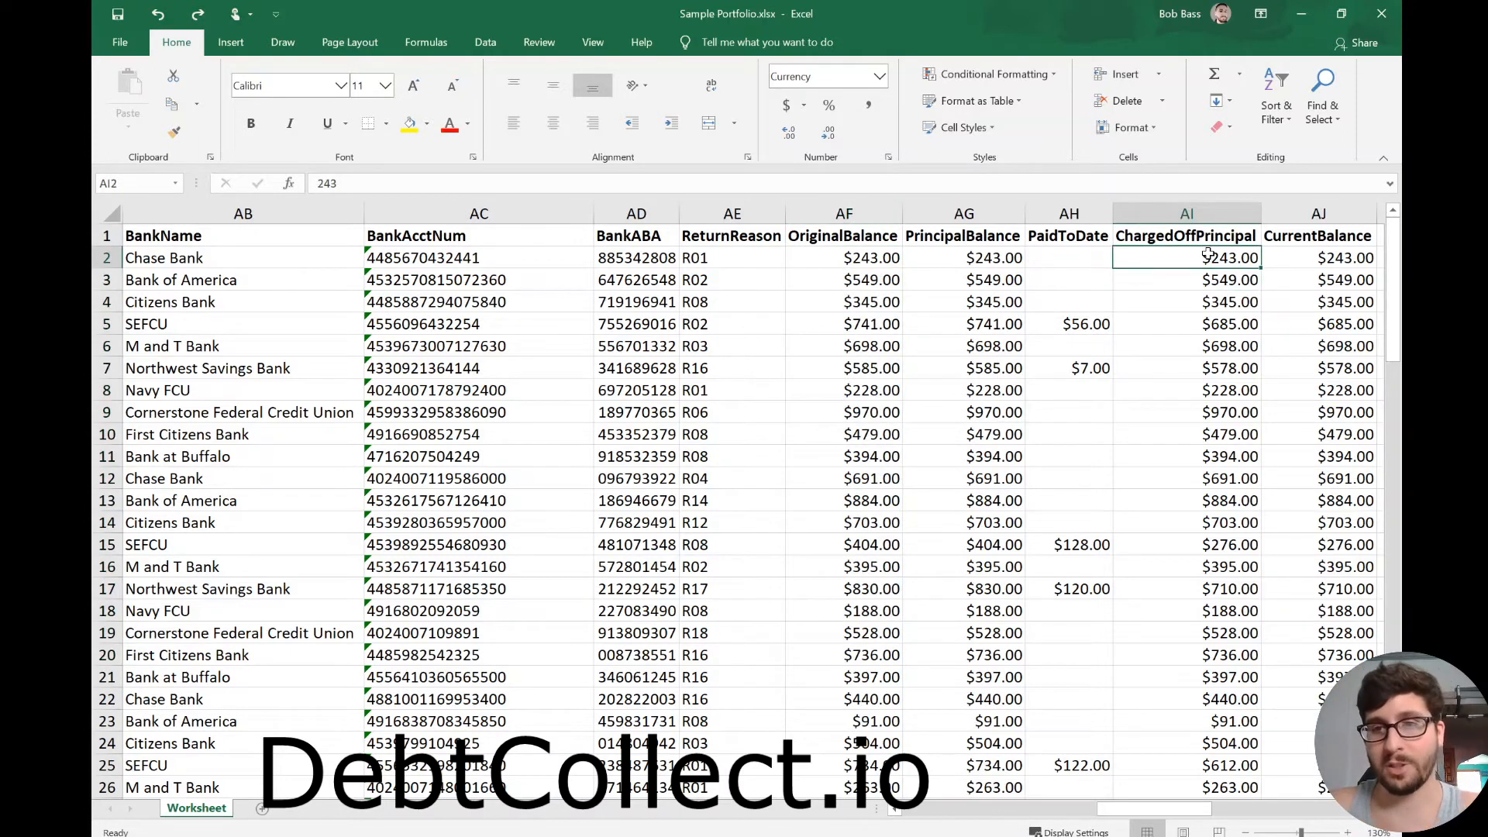
key("shift+Right")
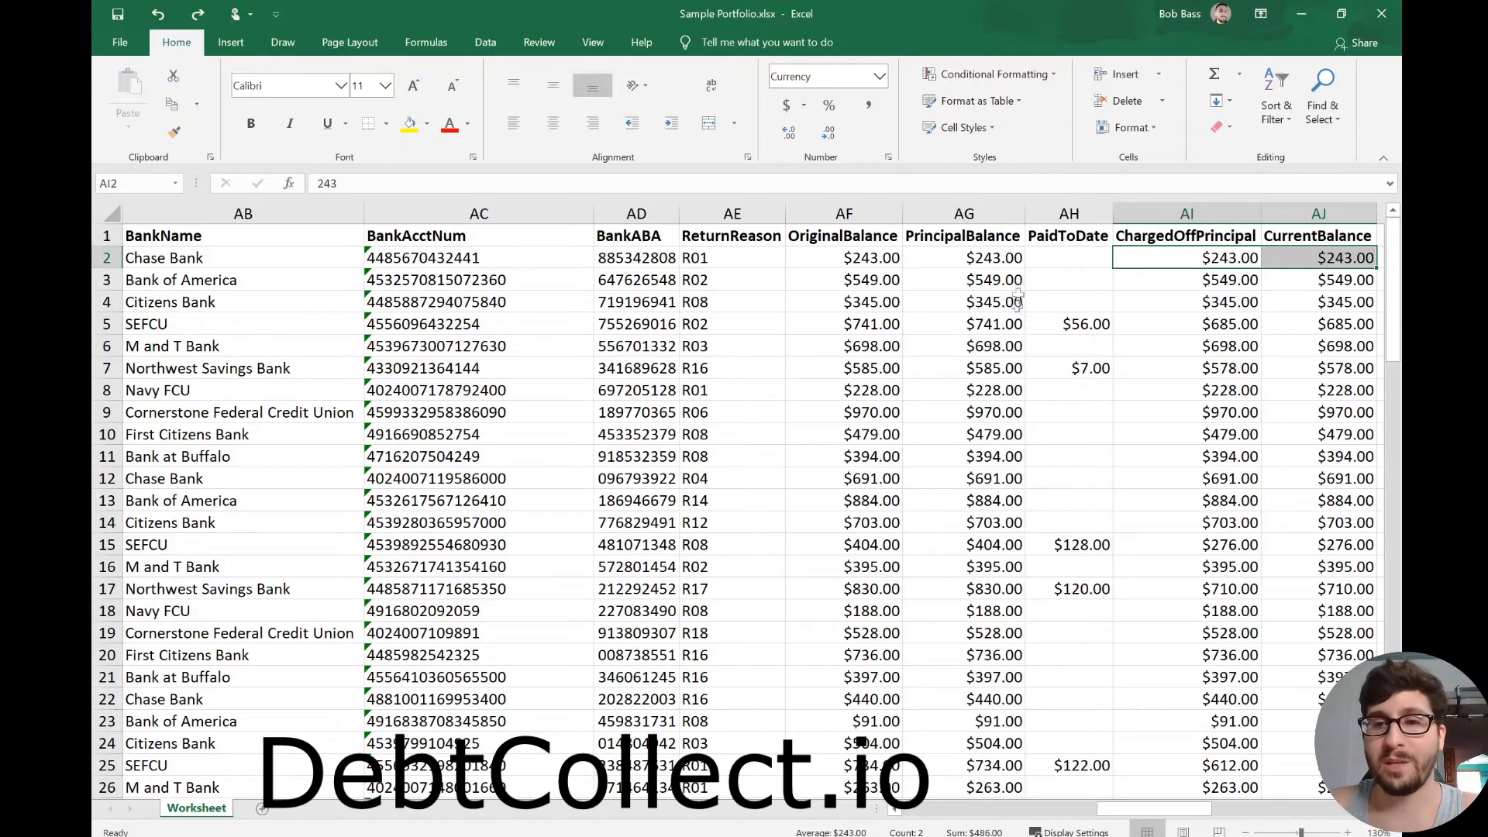
left_click(892, 332)
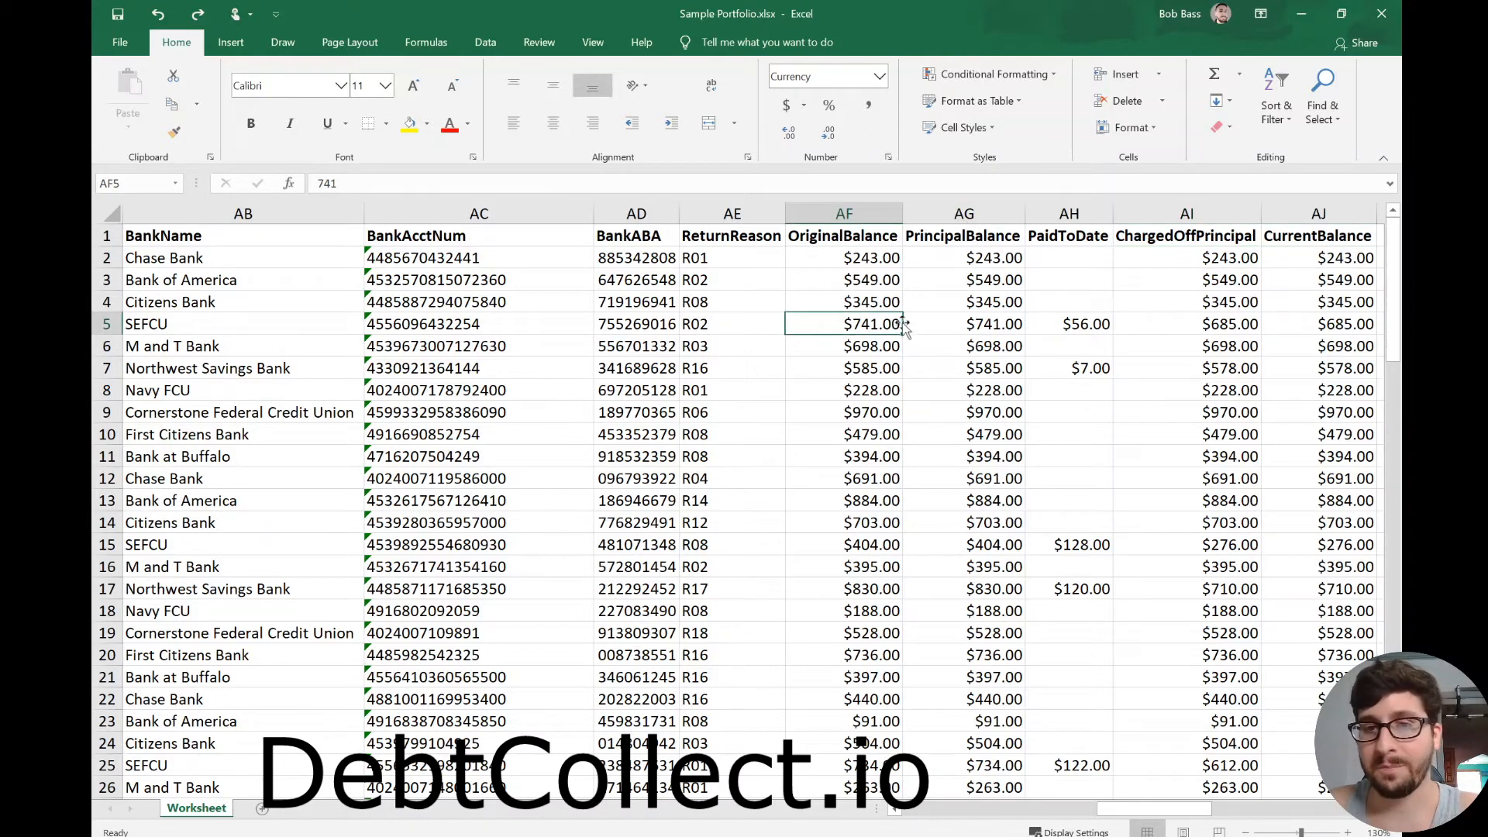
left_click(1079, 325)
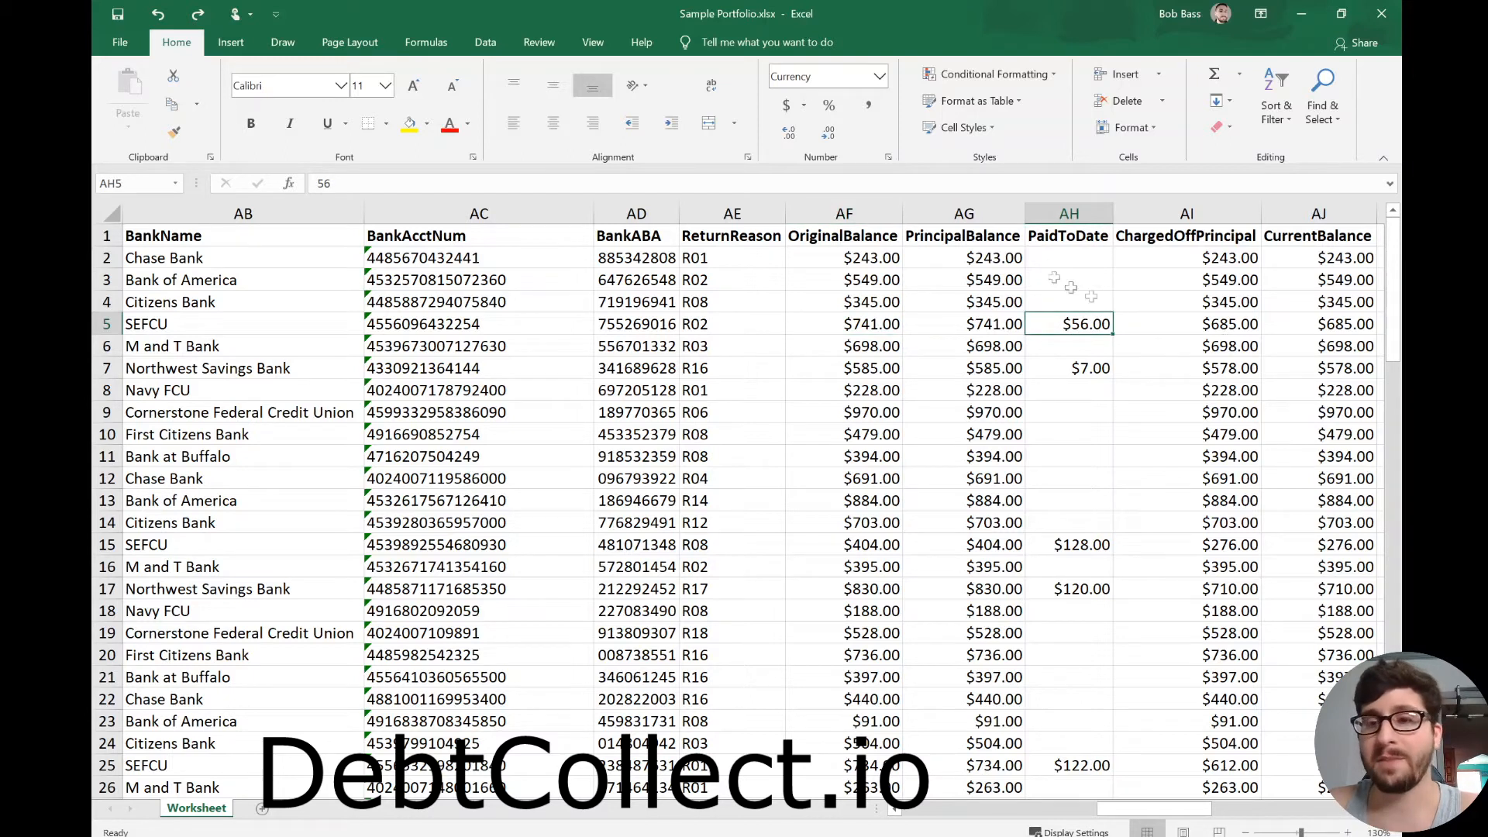
left_click(1338, 319)
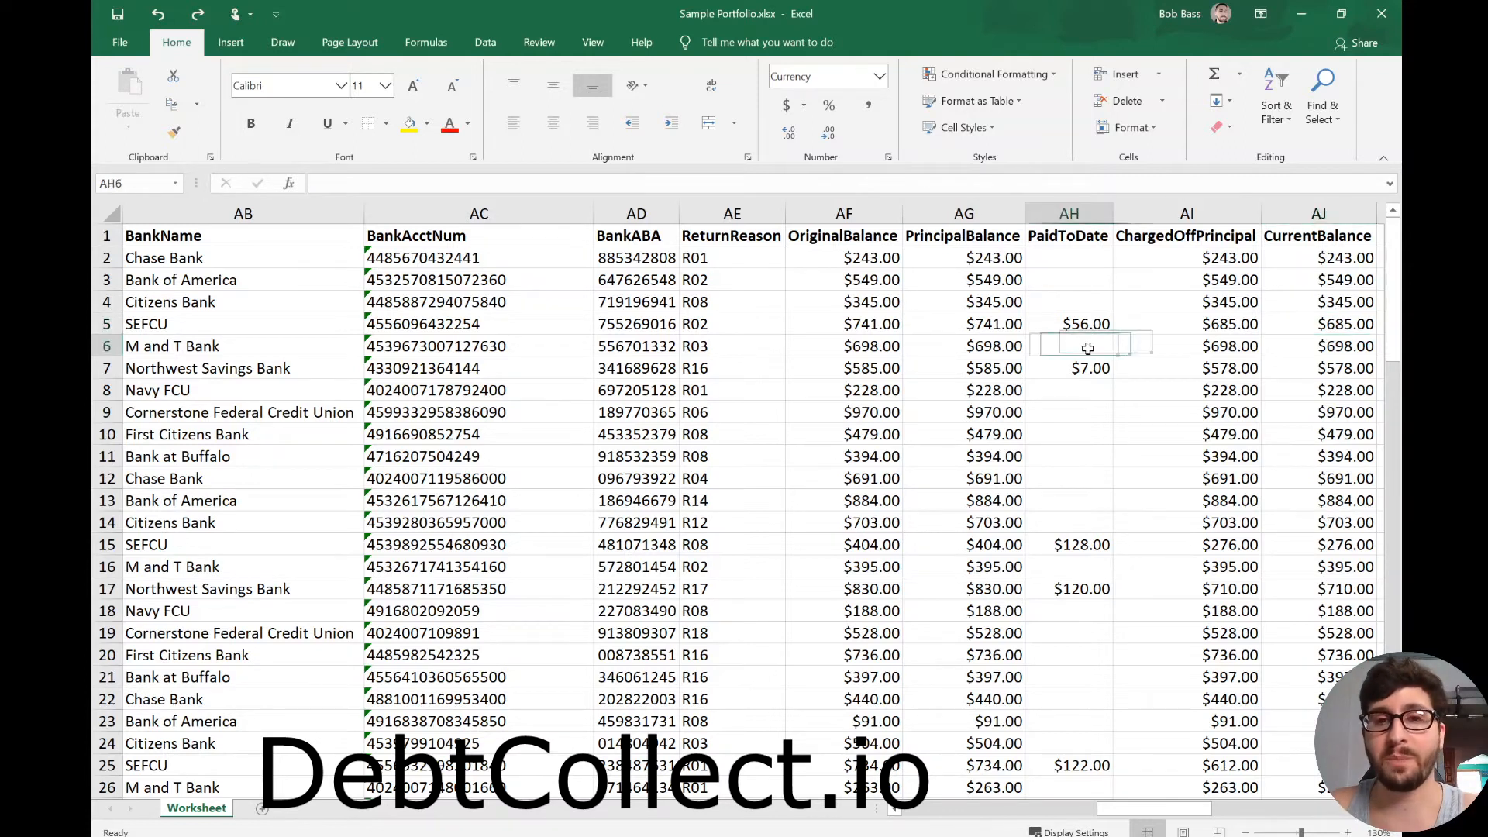
- Insert a new column before ChargedOffPrincipal and title it "AccruedInterest"
left_click(1156, 210)
right_click(1155, 211)
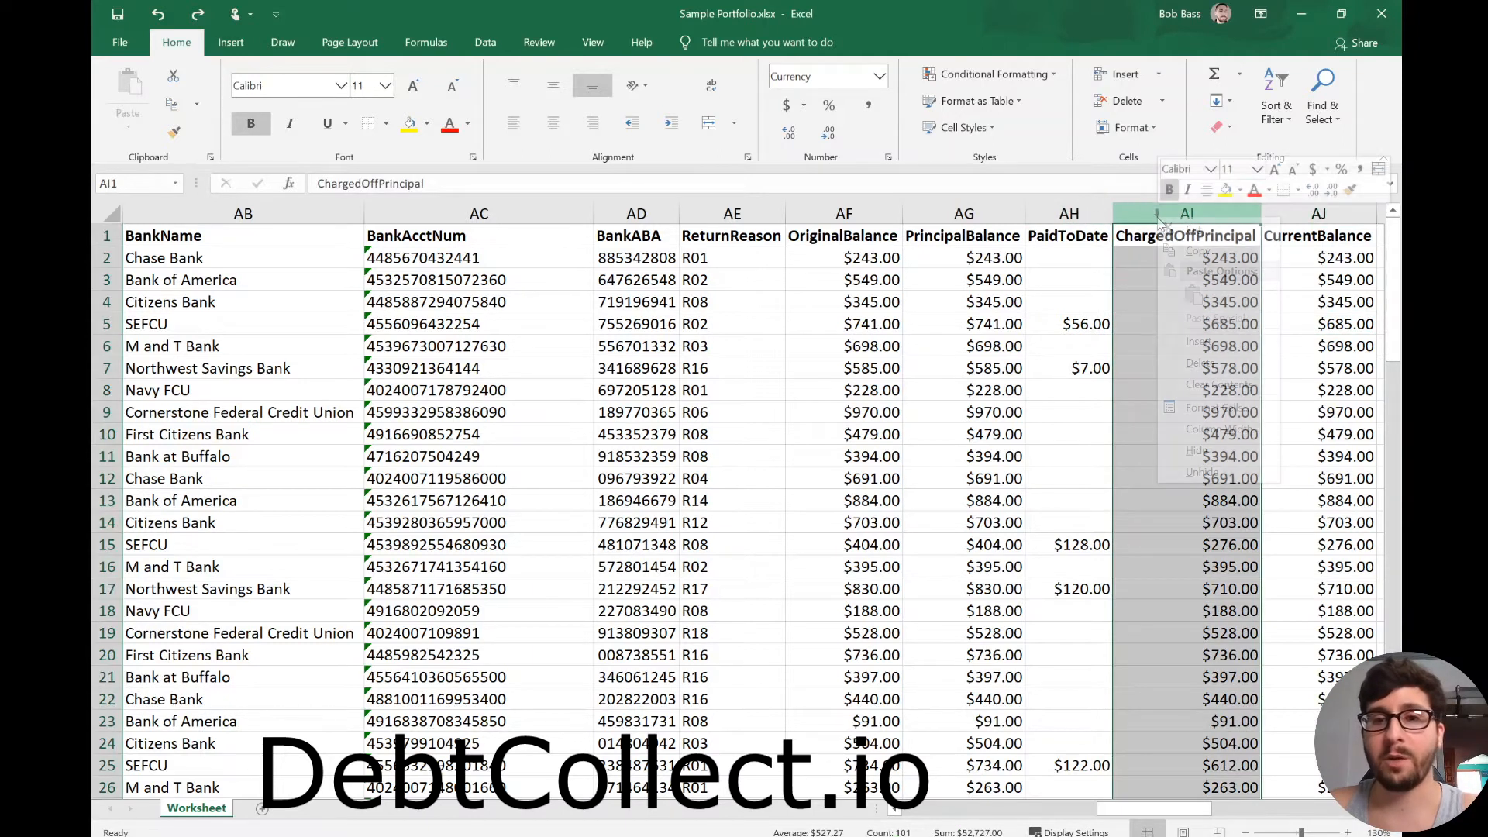
left_click(1199, 341)
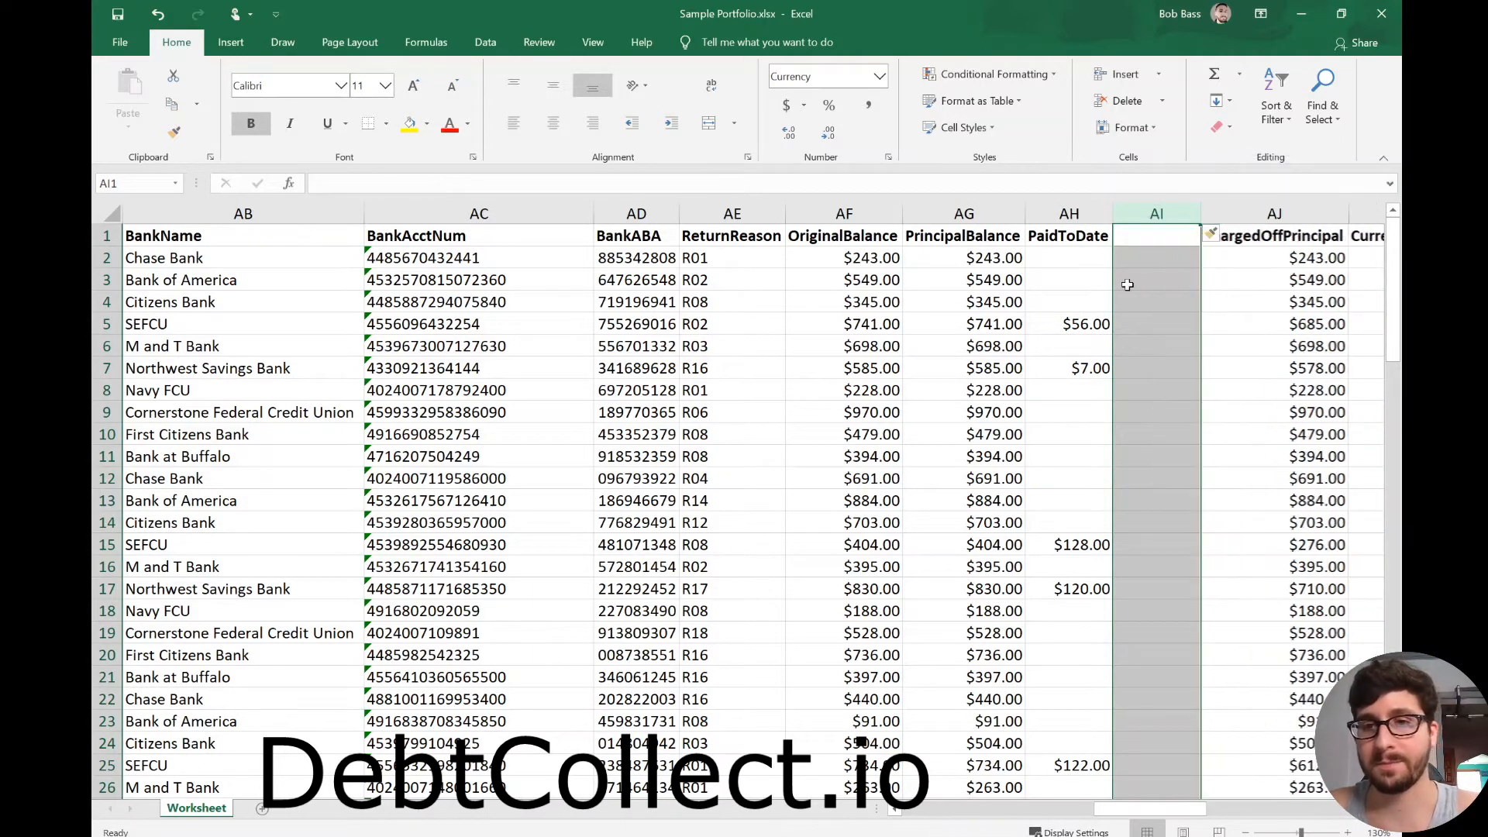
left_click(1157, 236)
type("AccruedInterest")
key("Return")
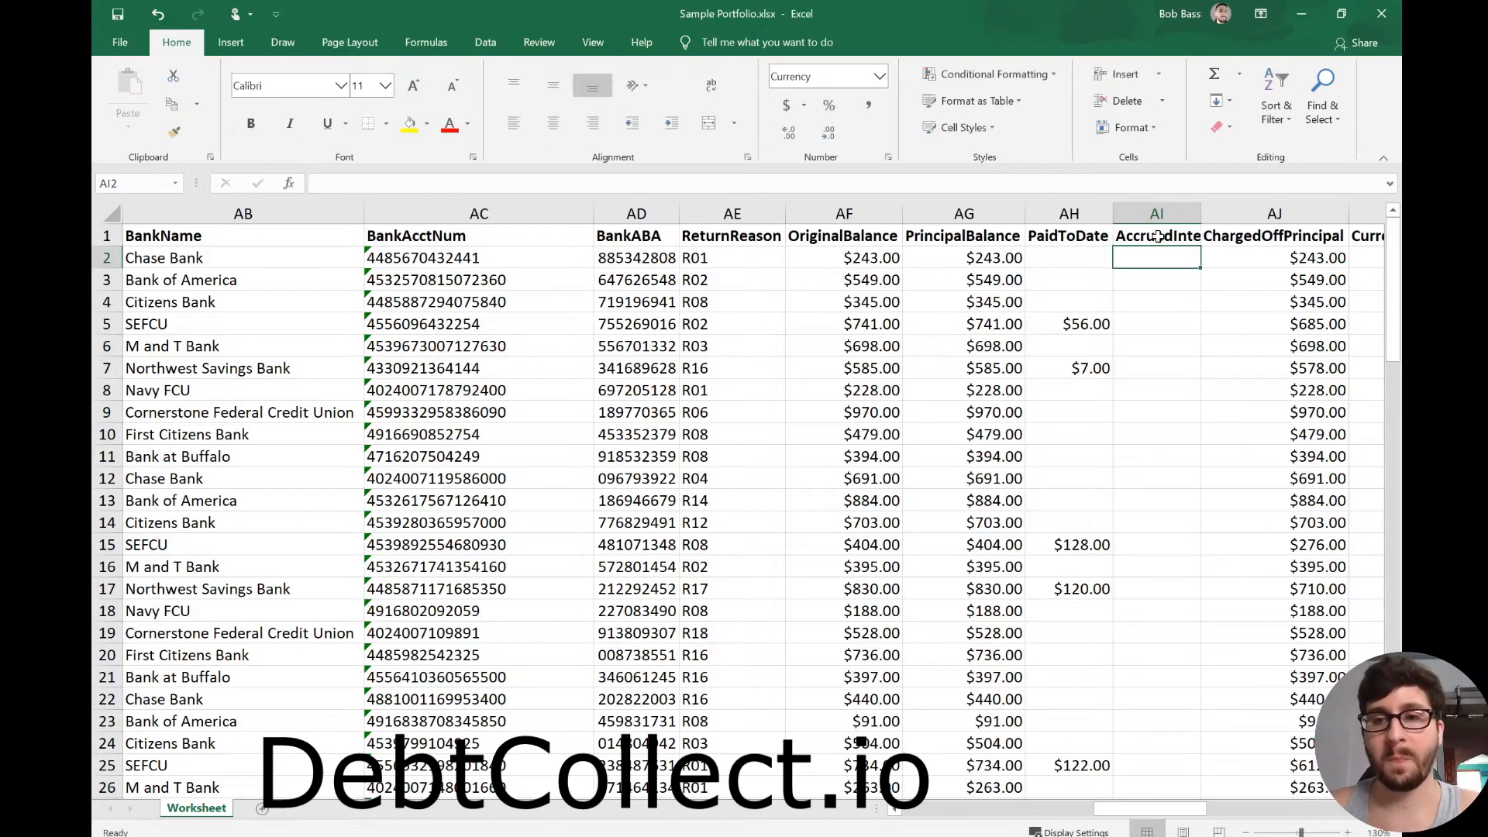
- Enter the formula =RANDBETWEEN(20,60) in the first AccruedInterest cell, AI2
left_click(1222, 332)
left_click(1154, 262)
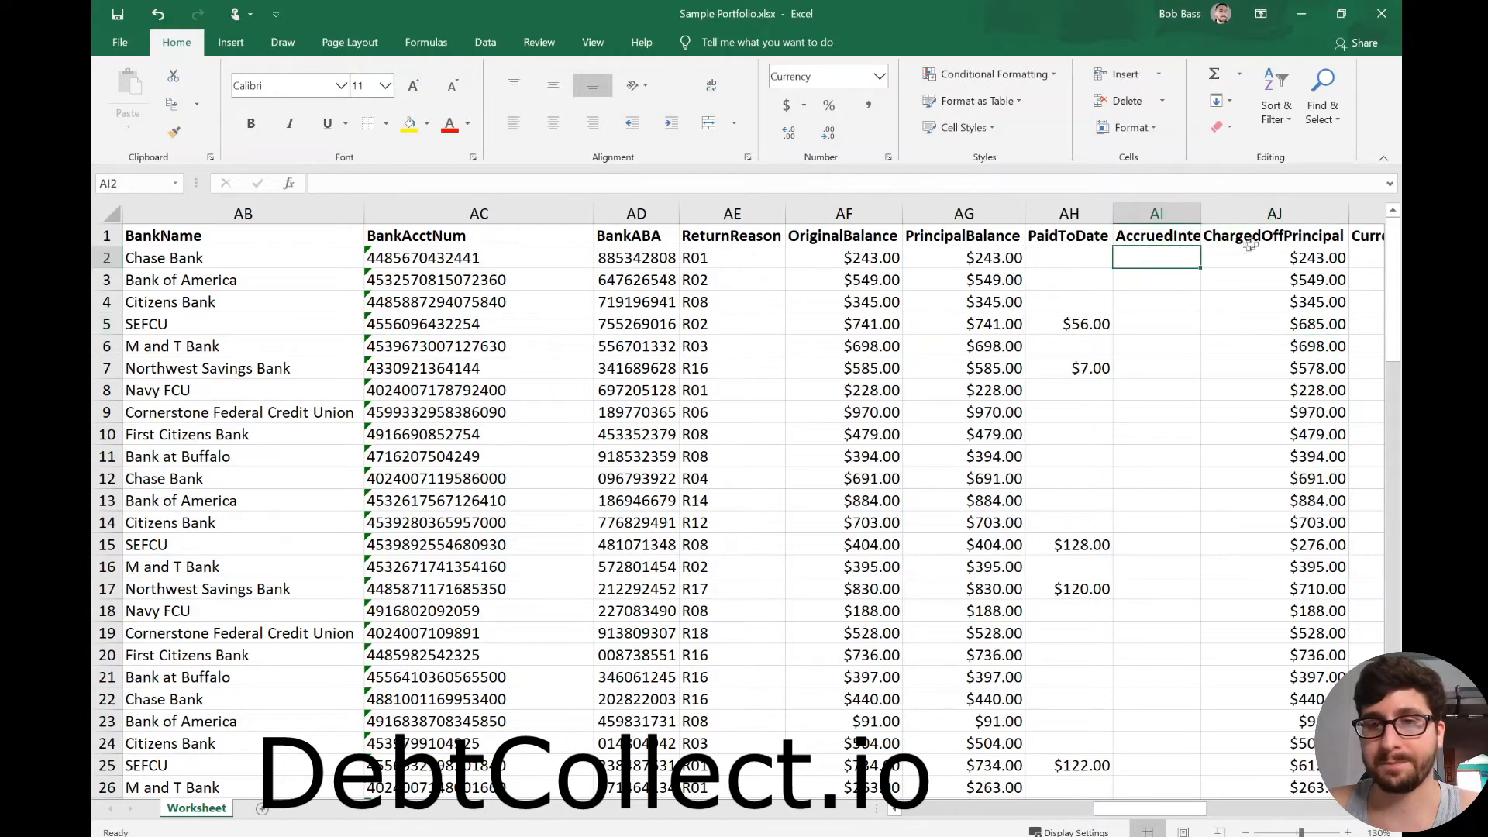
type("=randbetwe")
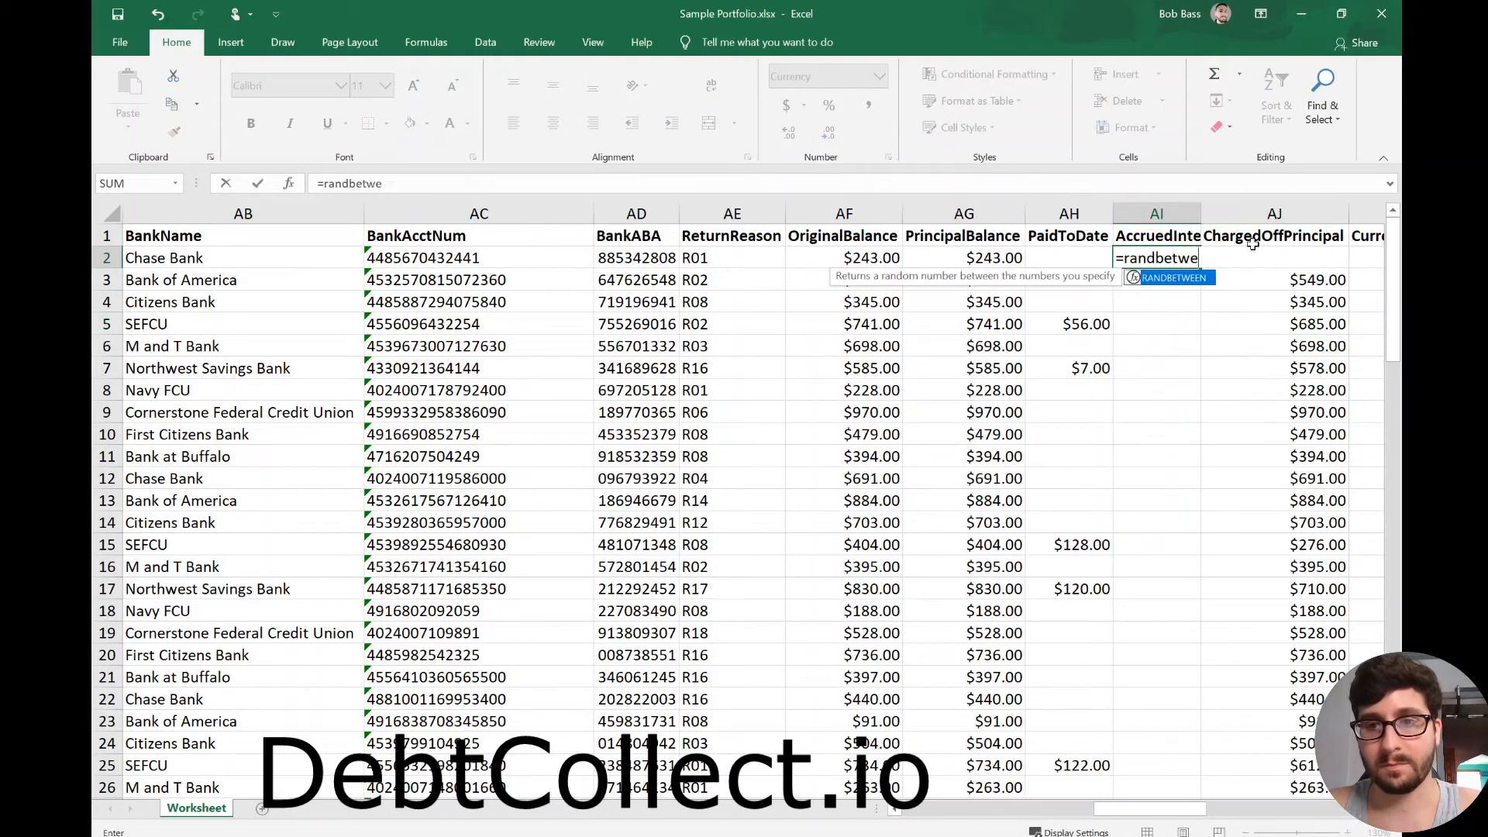
type("en(")
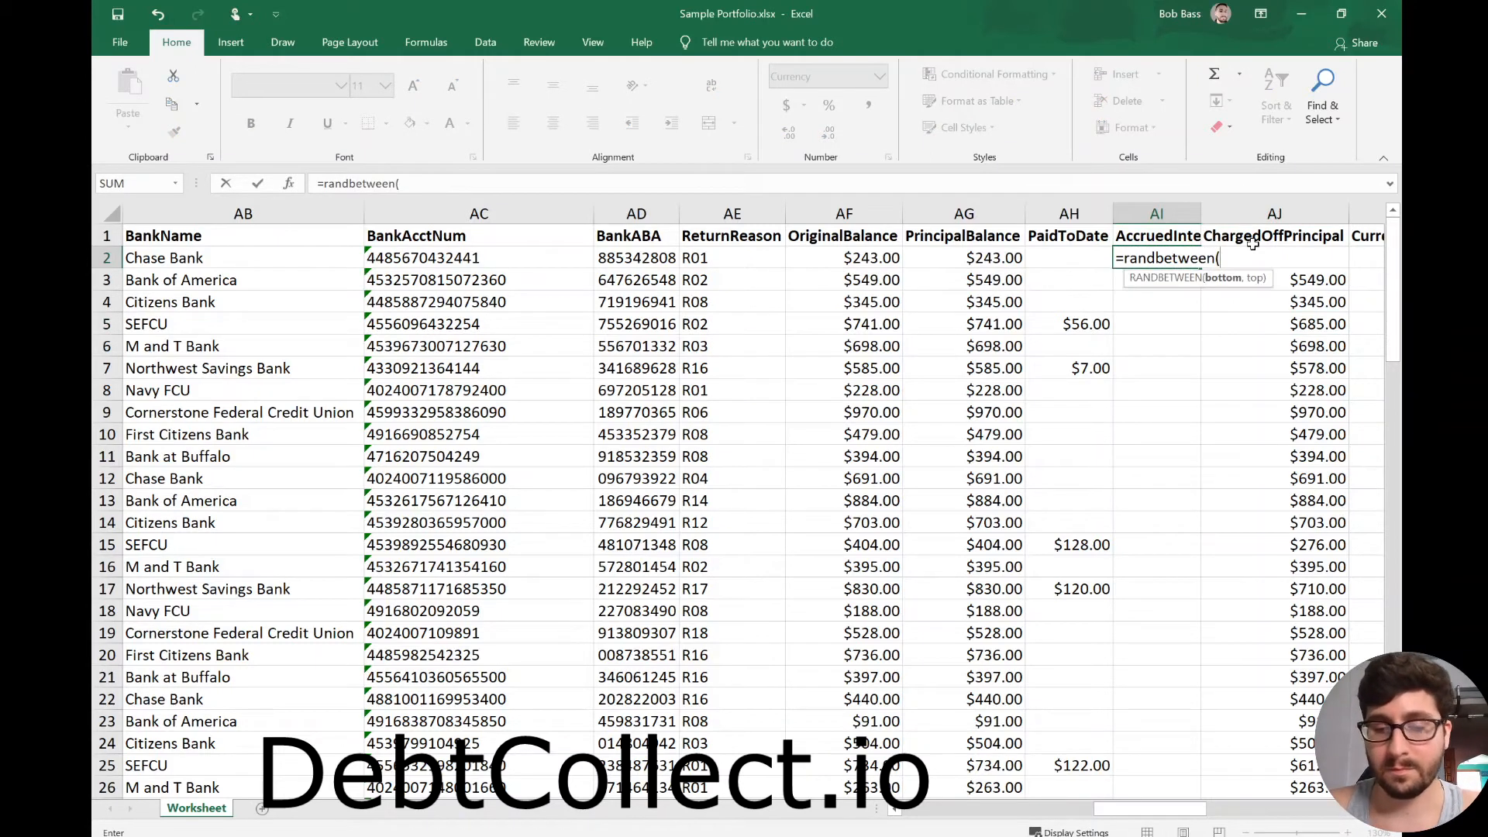
type("20,")
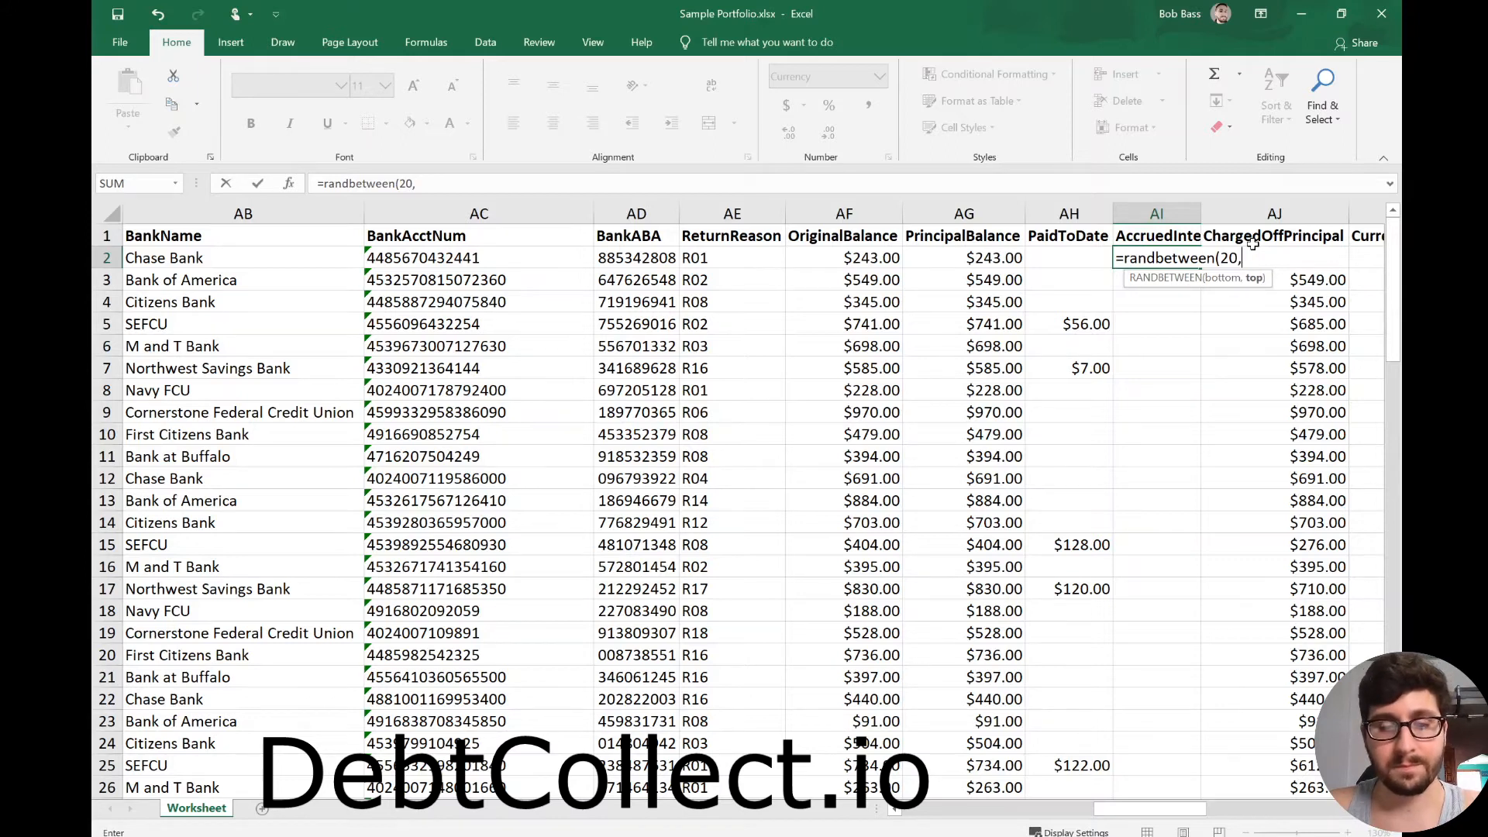
type("60")
key("Return")
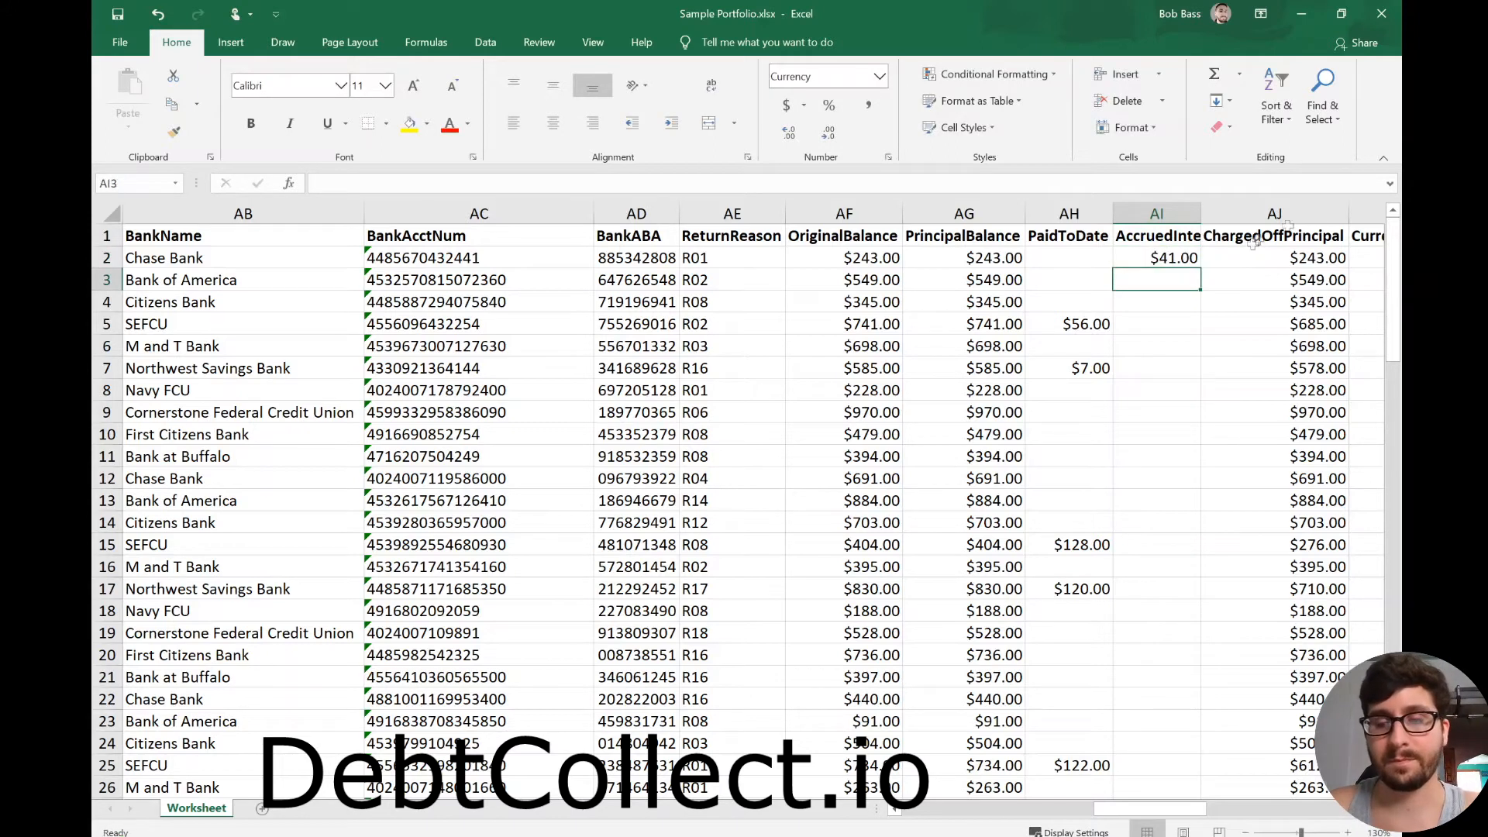
- Fill the AccruedInterest formula down to row 101 and check both ends of the column
left_click(1194, 264)
double_click(1198, 267)
left_click(1193, 456)
key("ctrl+Down")
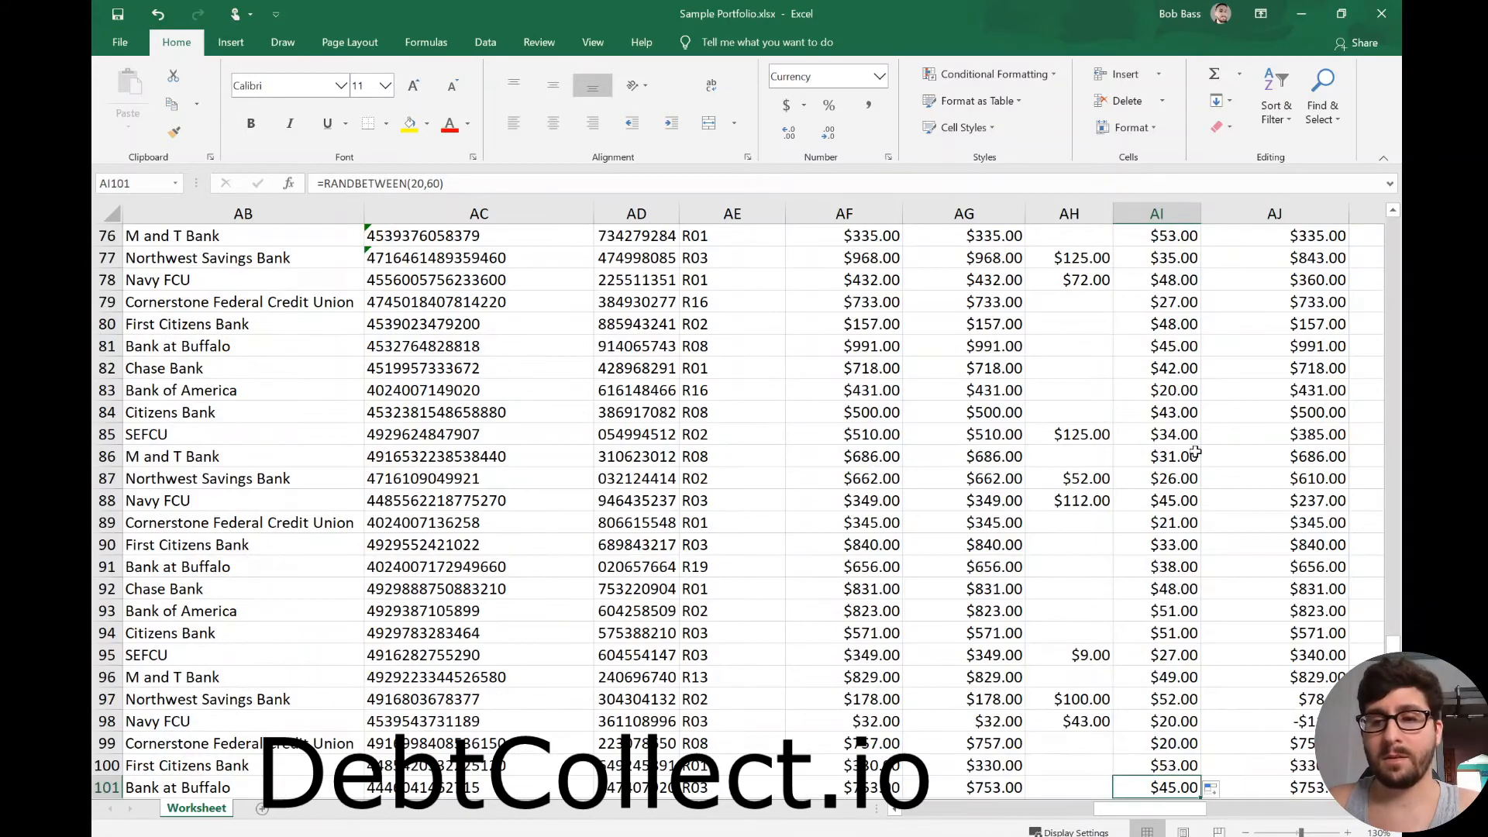
key("ctrl+Up")
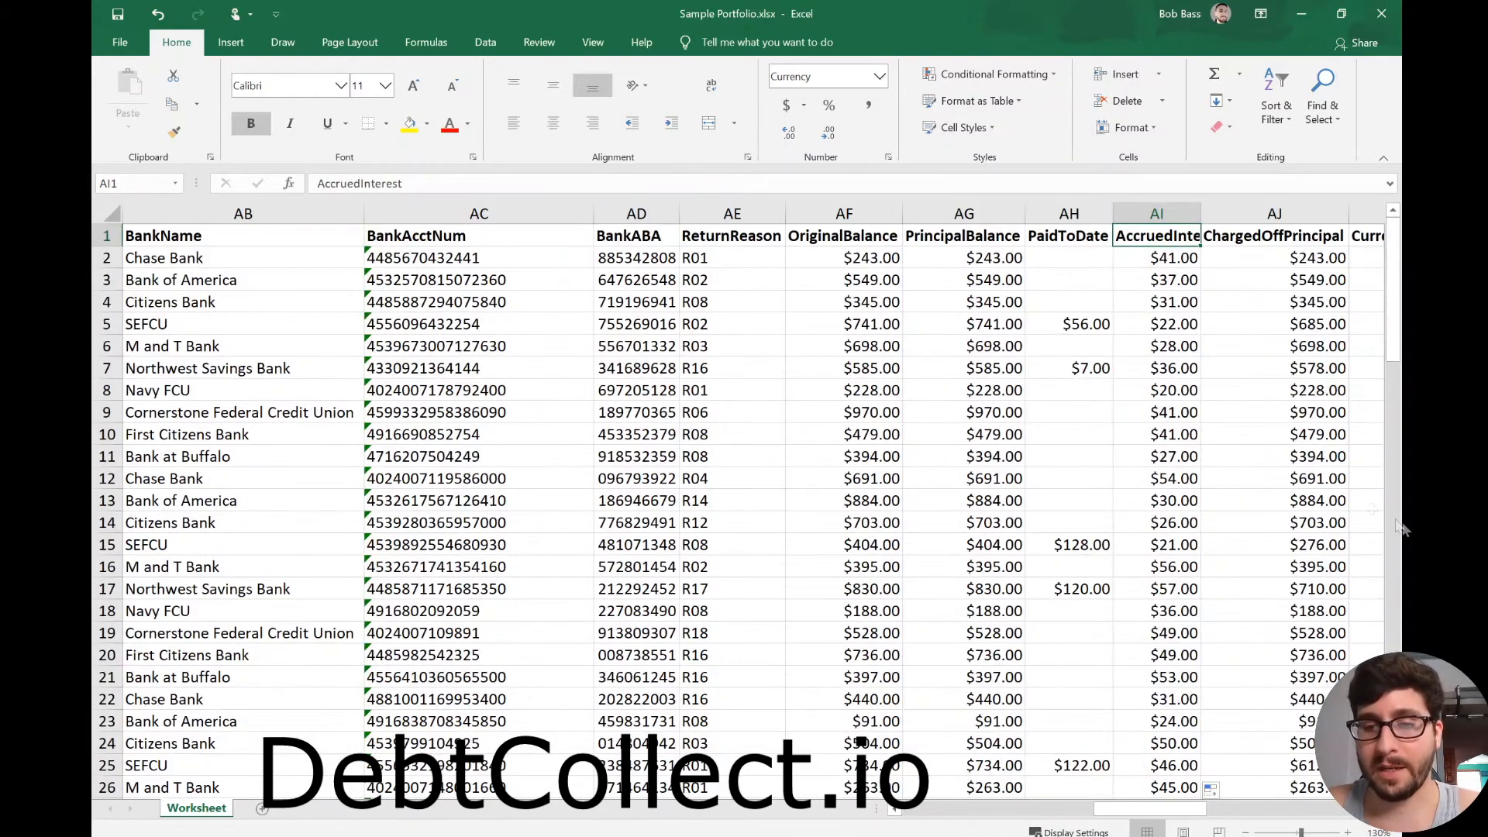
- Widen the AccruedInterest column to fit its full header
left_click_drag(1140, 808, 1160, 820)
left_click(850, 589)
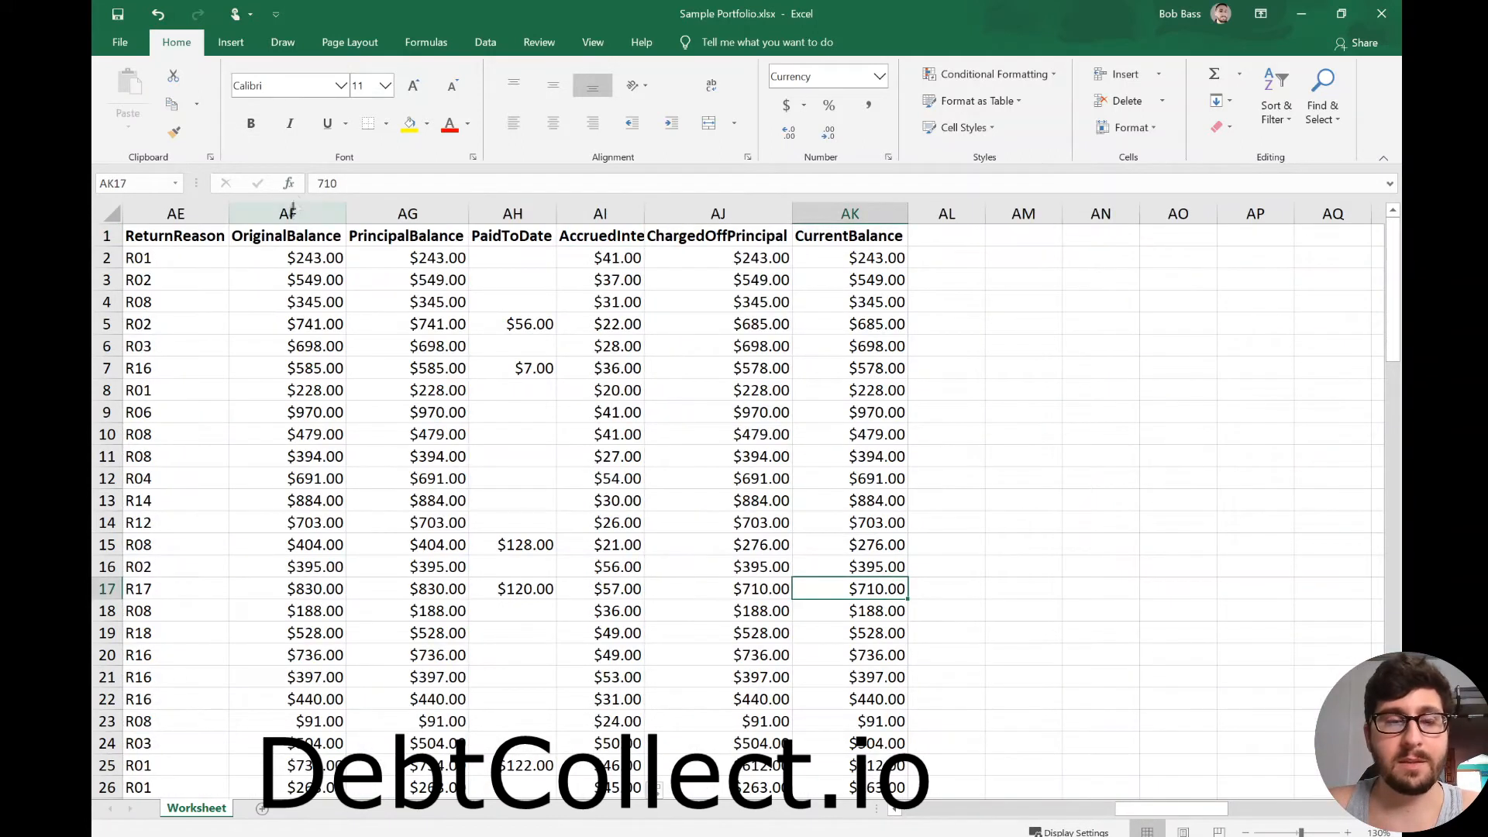
left_click(307, 273)
left_click(315, 262)
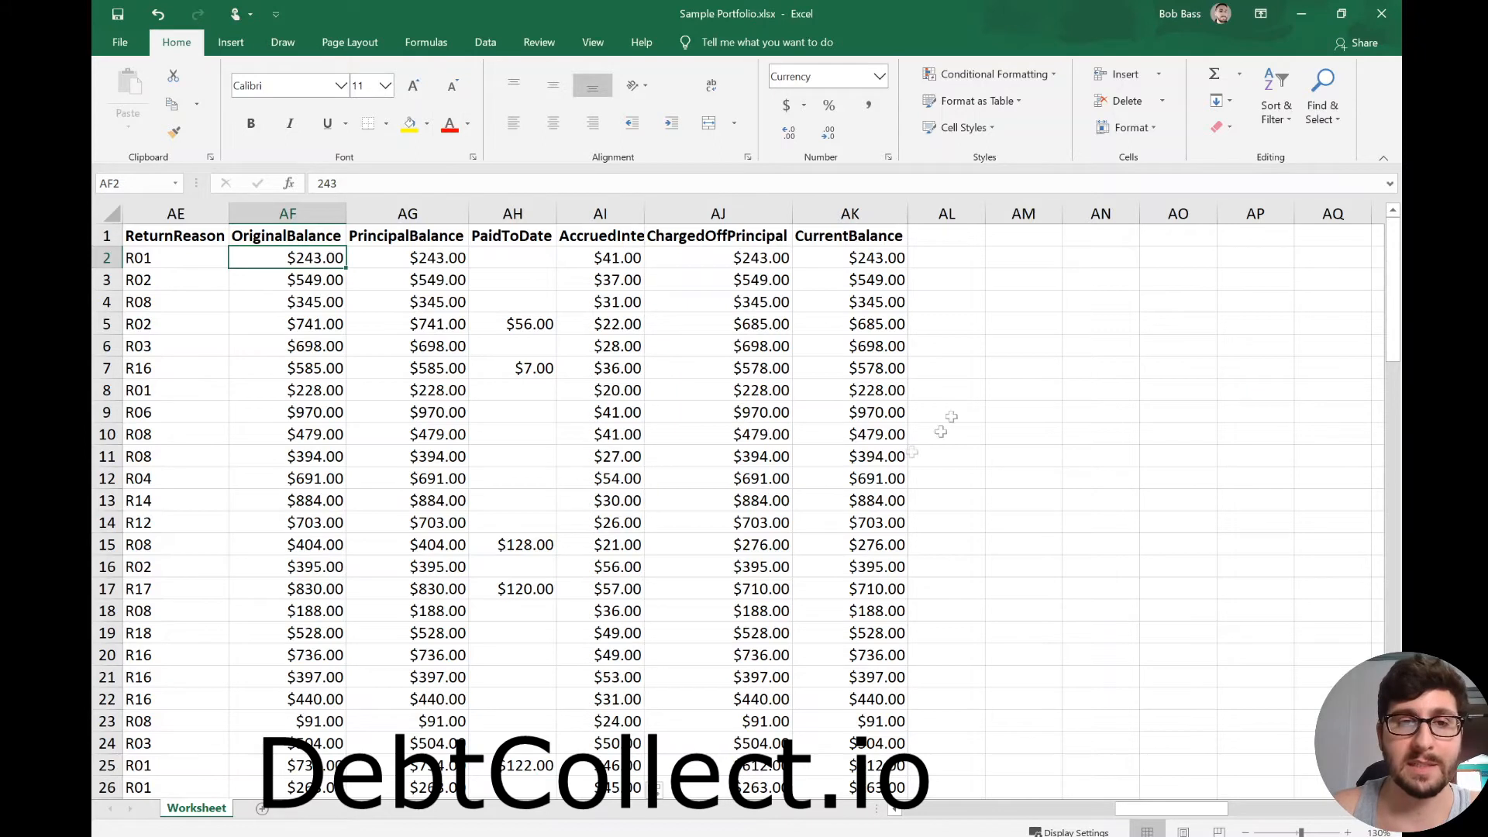
left_click(653, 301)
double_click(645, 211)
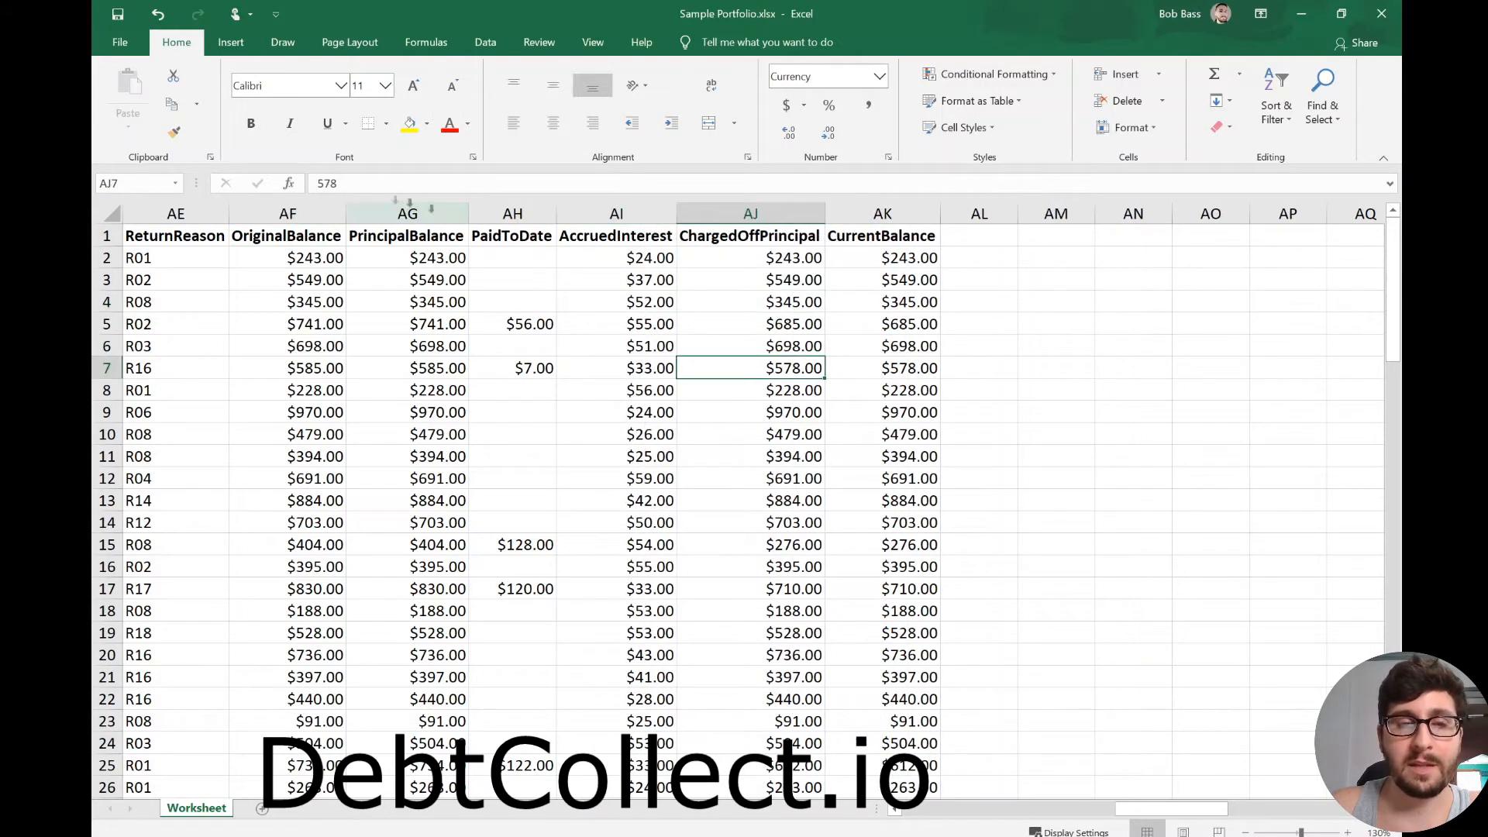
- Calculate ChargedOffPrincipal as OriginalBalance plus AccruedInterest with =AF2+AI2 in AJ2, and fill it down the column
left_click(325, 258)
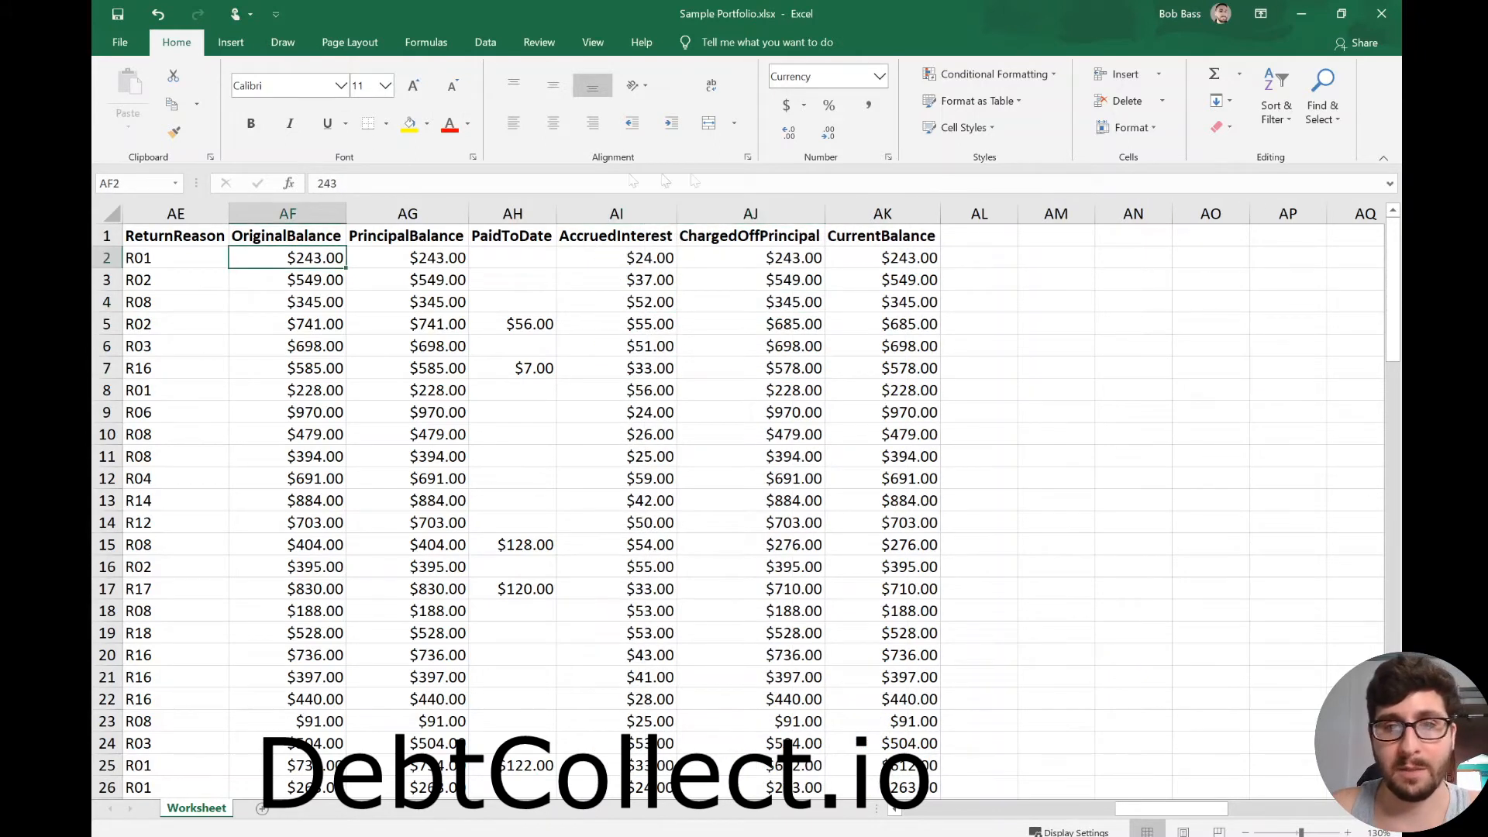
left_click(767, 258)
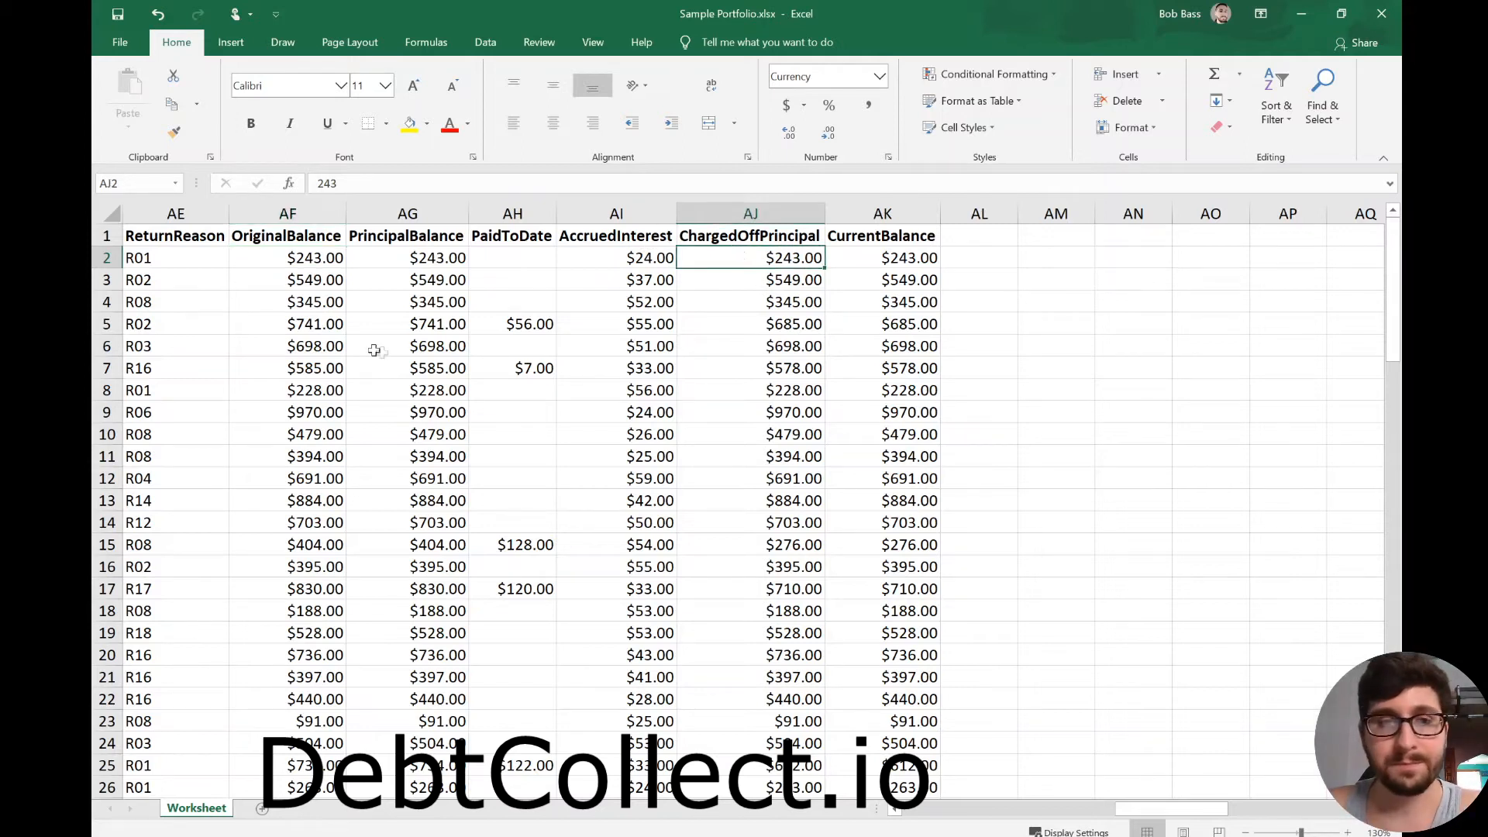
type("=")
left_click(309, 258)
type("+")
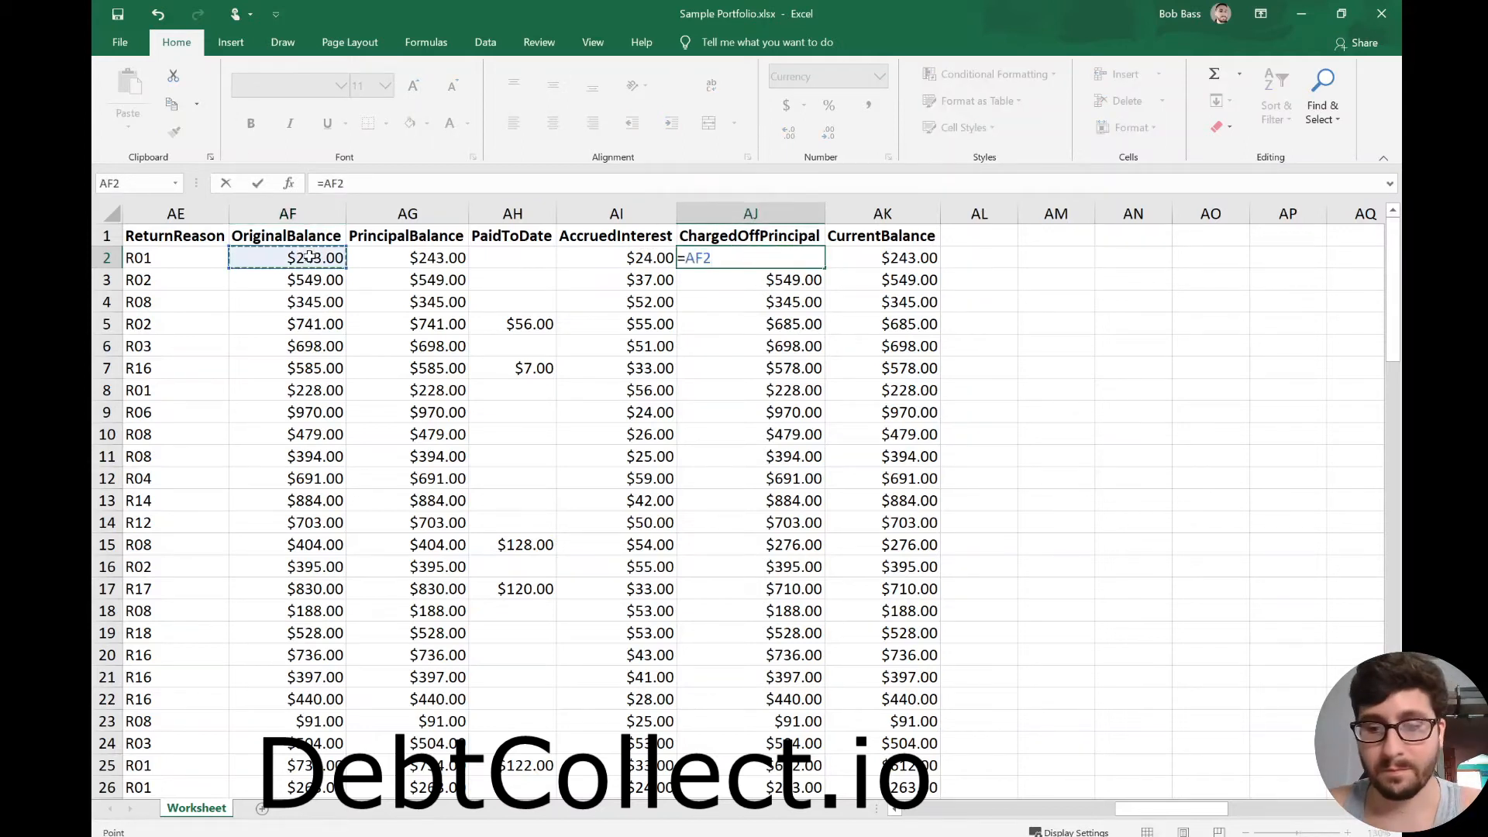
left_click(649, 263)
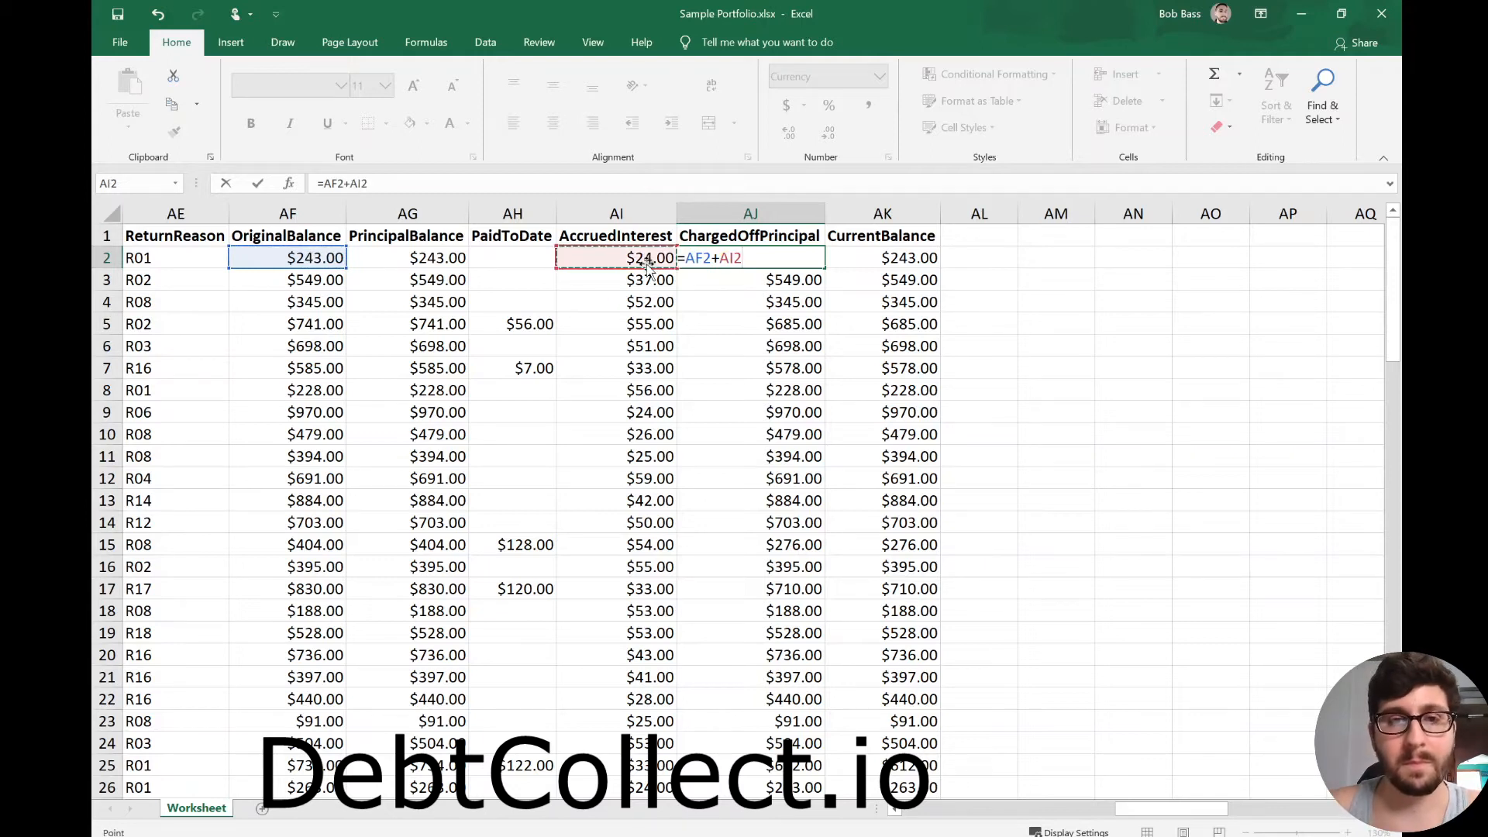
key("Return")
left_click(805, 256)
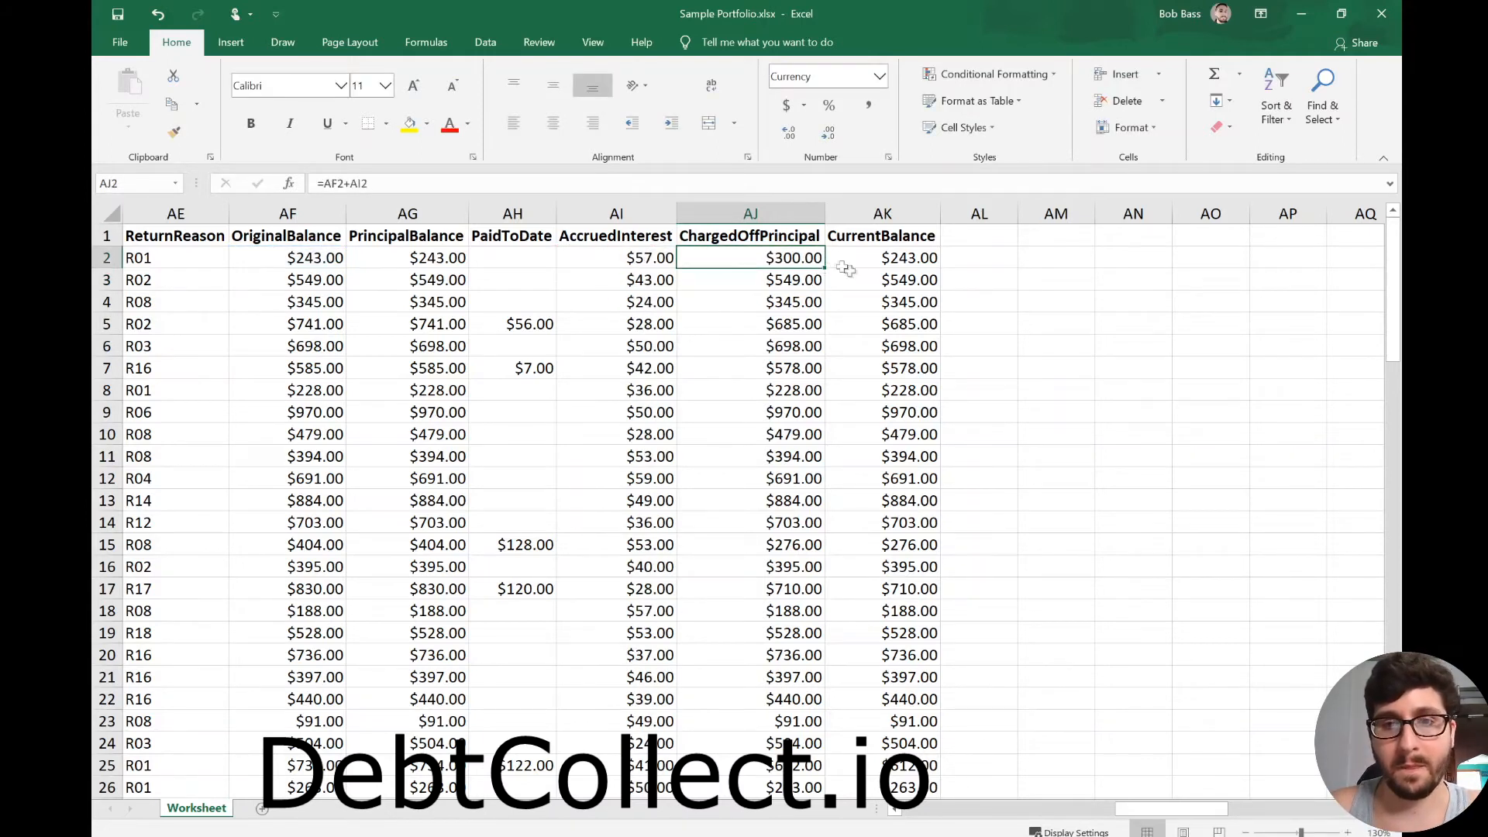
double_click(820, 267)
left_click(798, 362)
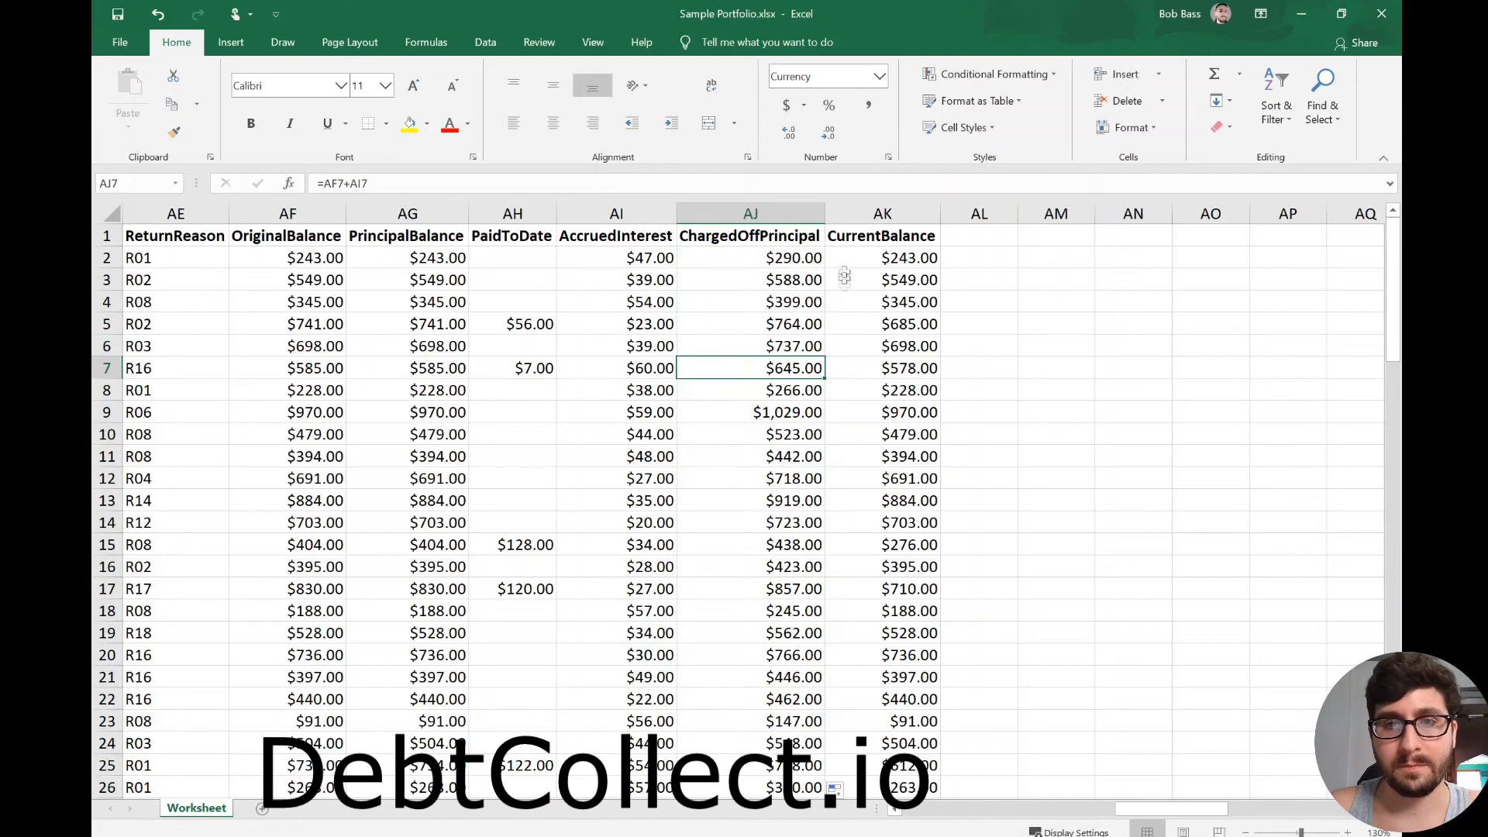
- Calculate CurrentBalance as ChargedOffPrincipal minus PaidToDate with =AJ2-AH2 in AK2, and fill it down the column
left_click(902, 260)
type("=")
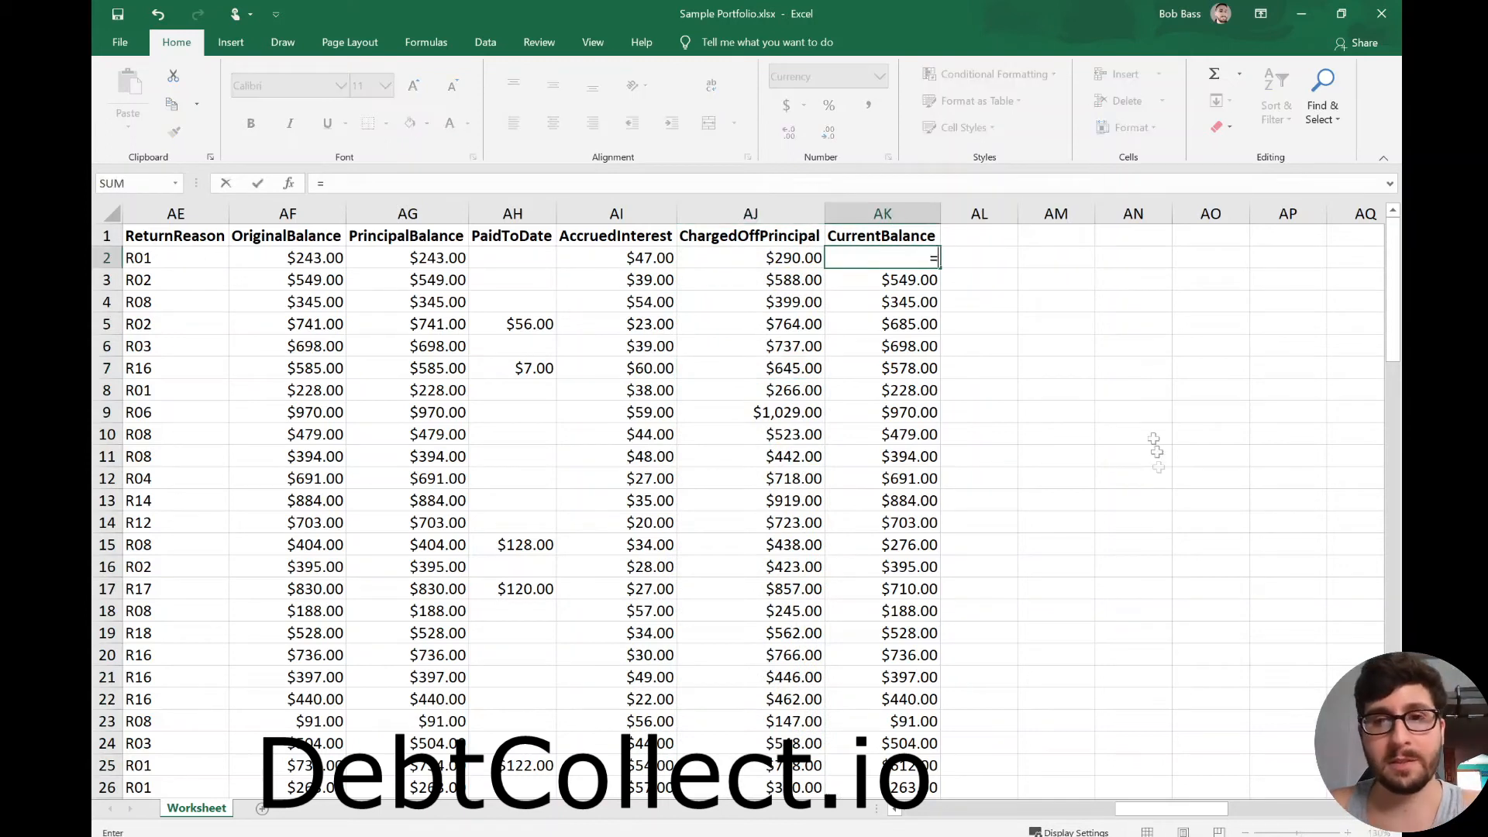
left_click(779, 264)
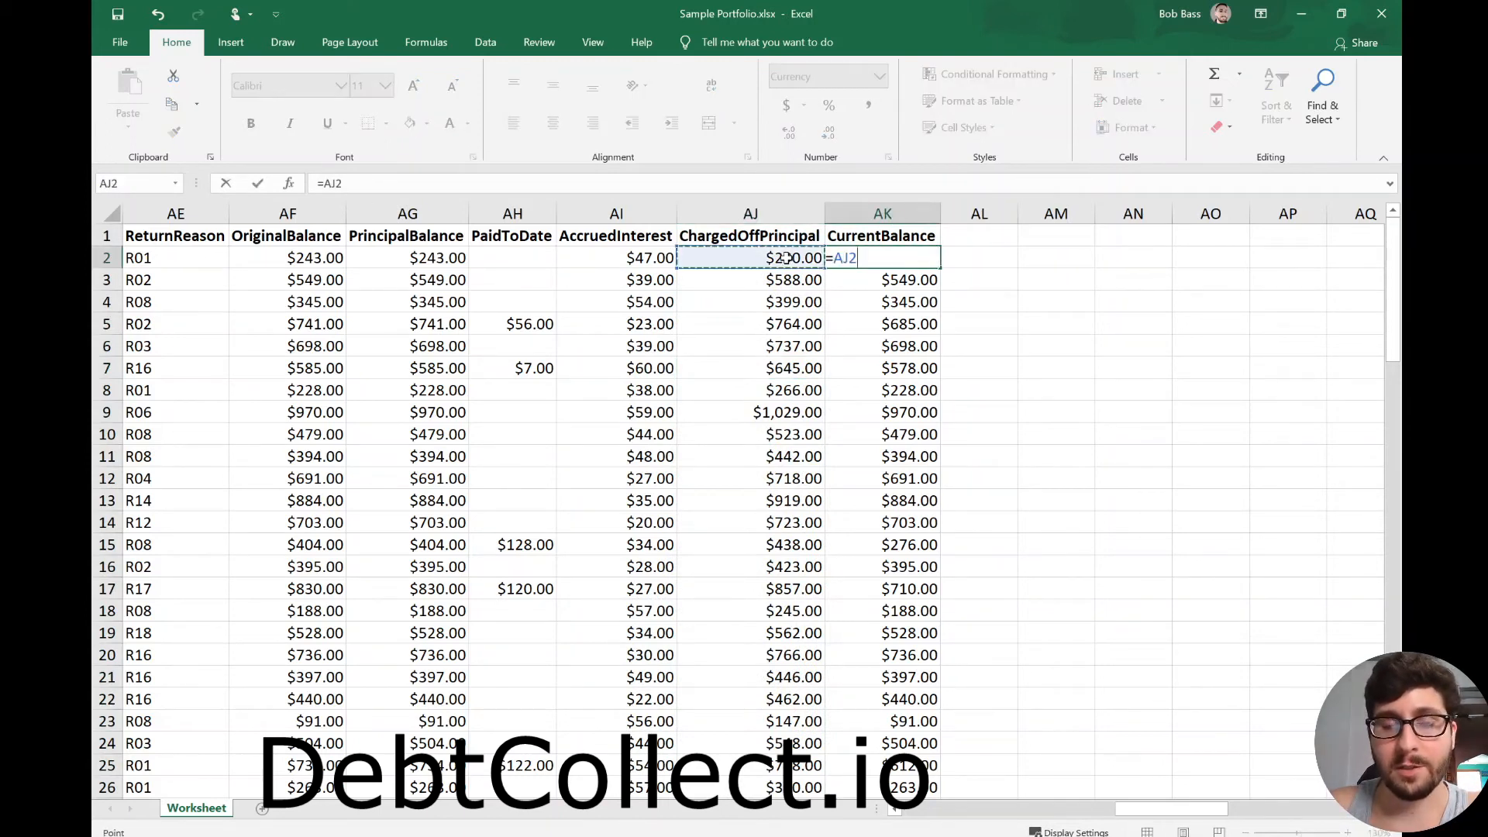
type("-")
left_click(510, 262)
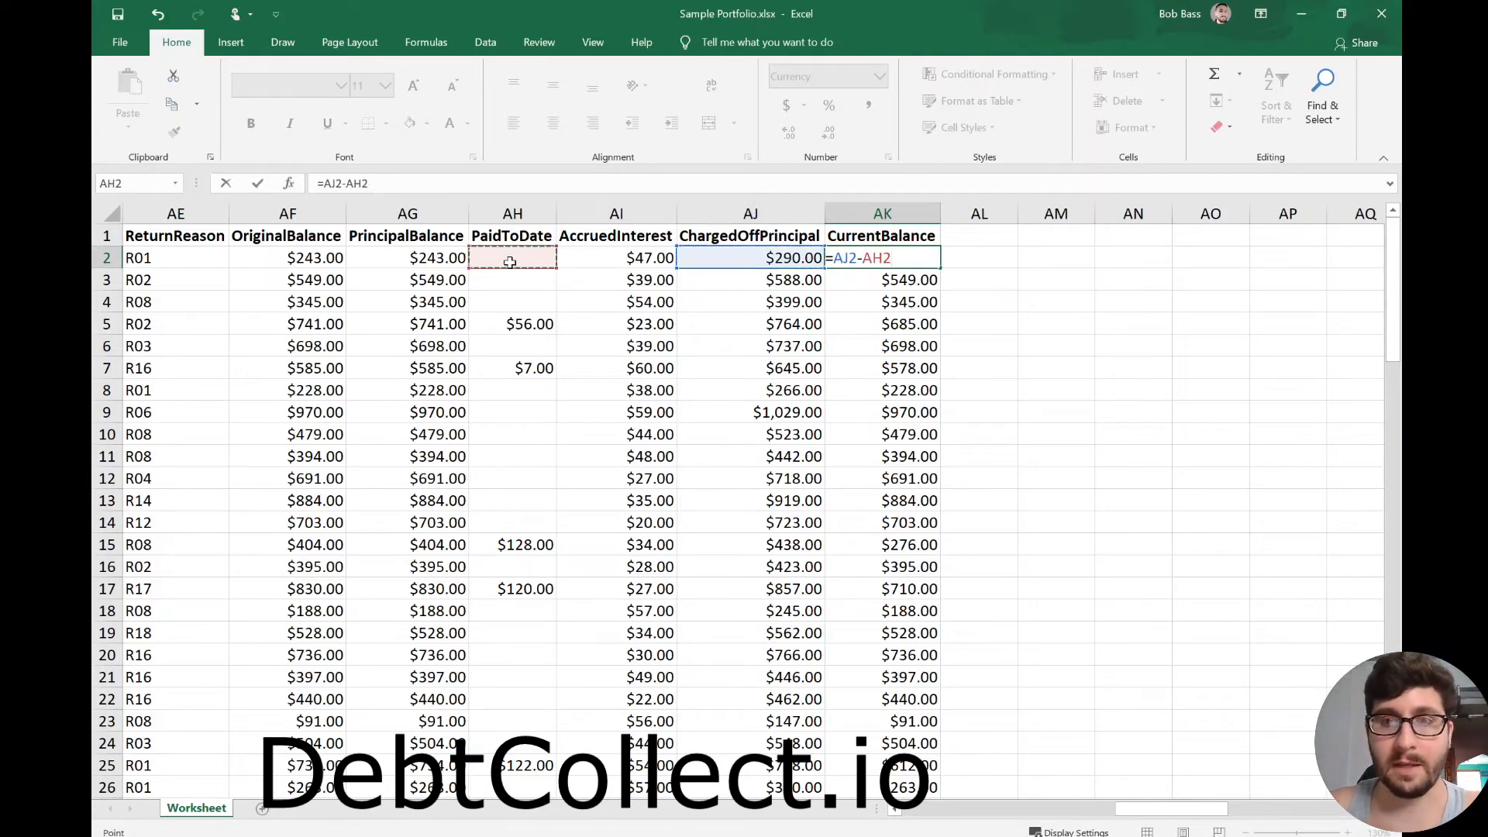
key("Return")
left_click(909, 257)
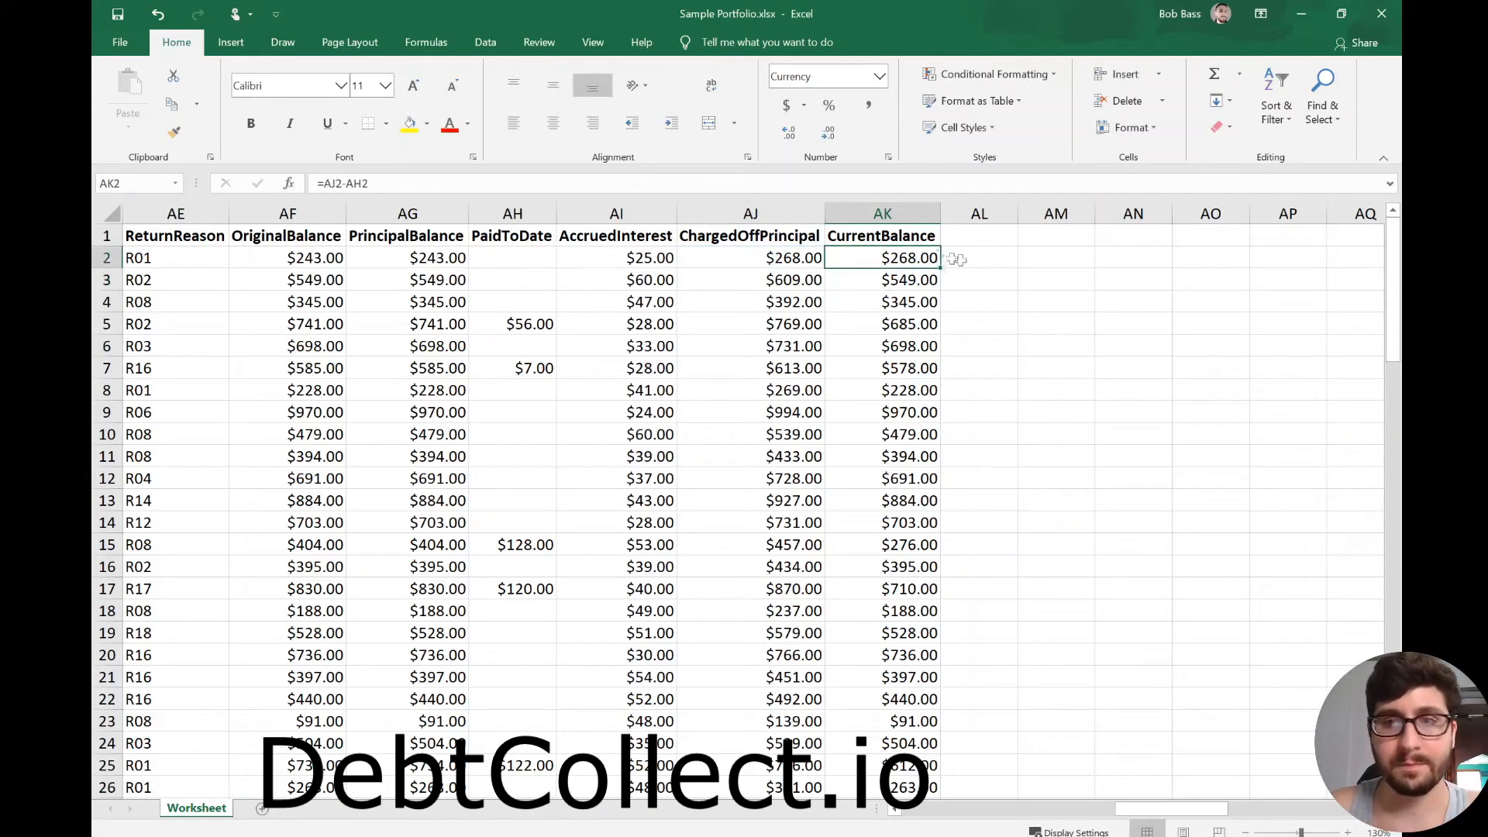
double_click(944, 268)
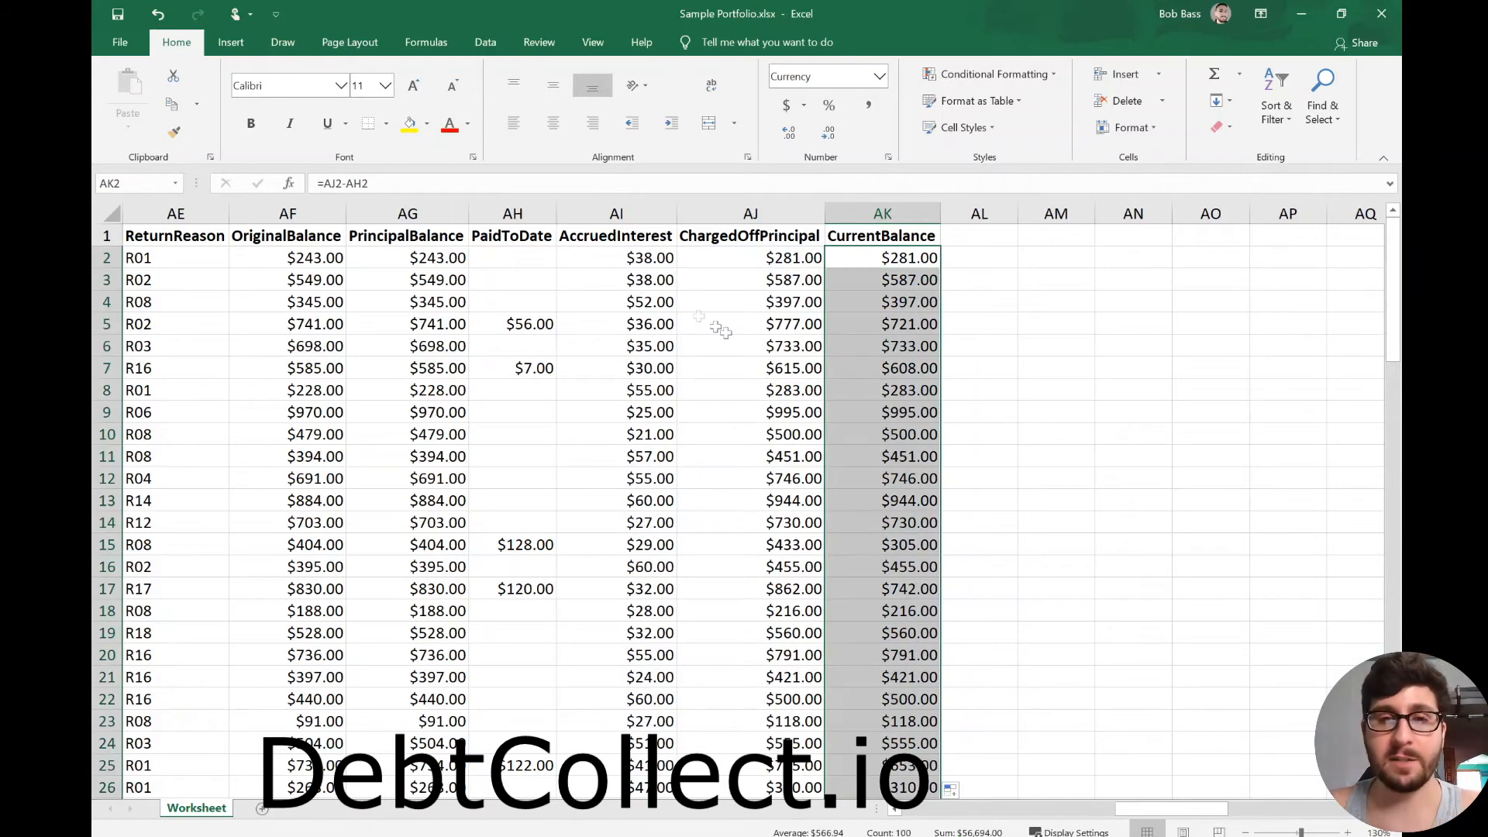
- Check the CurrentBalance formulas in the first rows against the ChargedOffPrincipal amounts
left_click(787, 302)
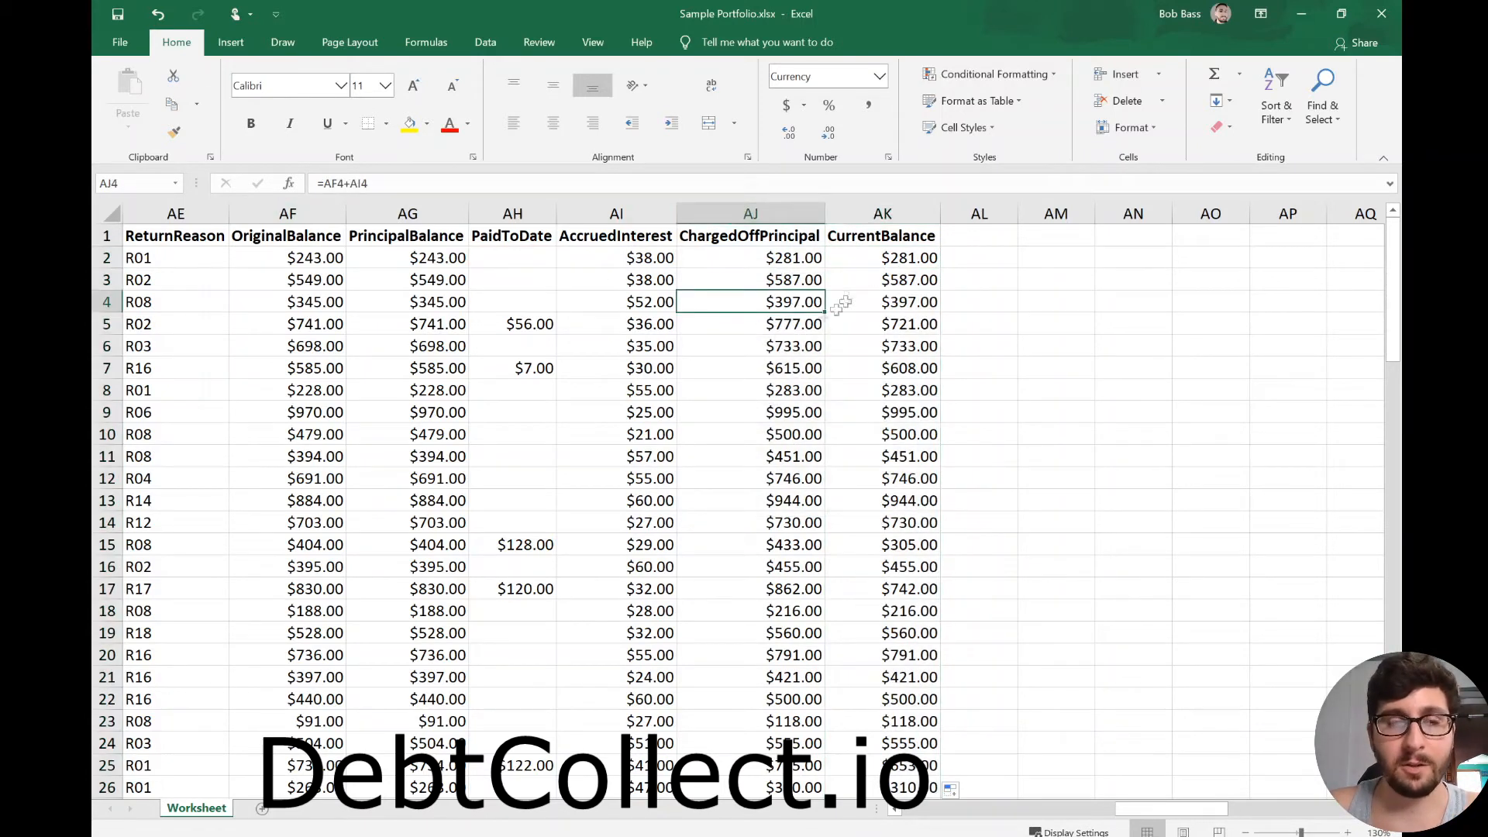
left_click(892, 325)
left_click_drag(888, 281, 897, 297)
left_click(890, 259)
left_click(487, 183)
key("Return")
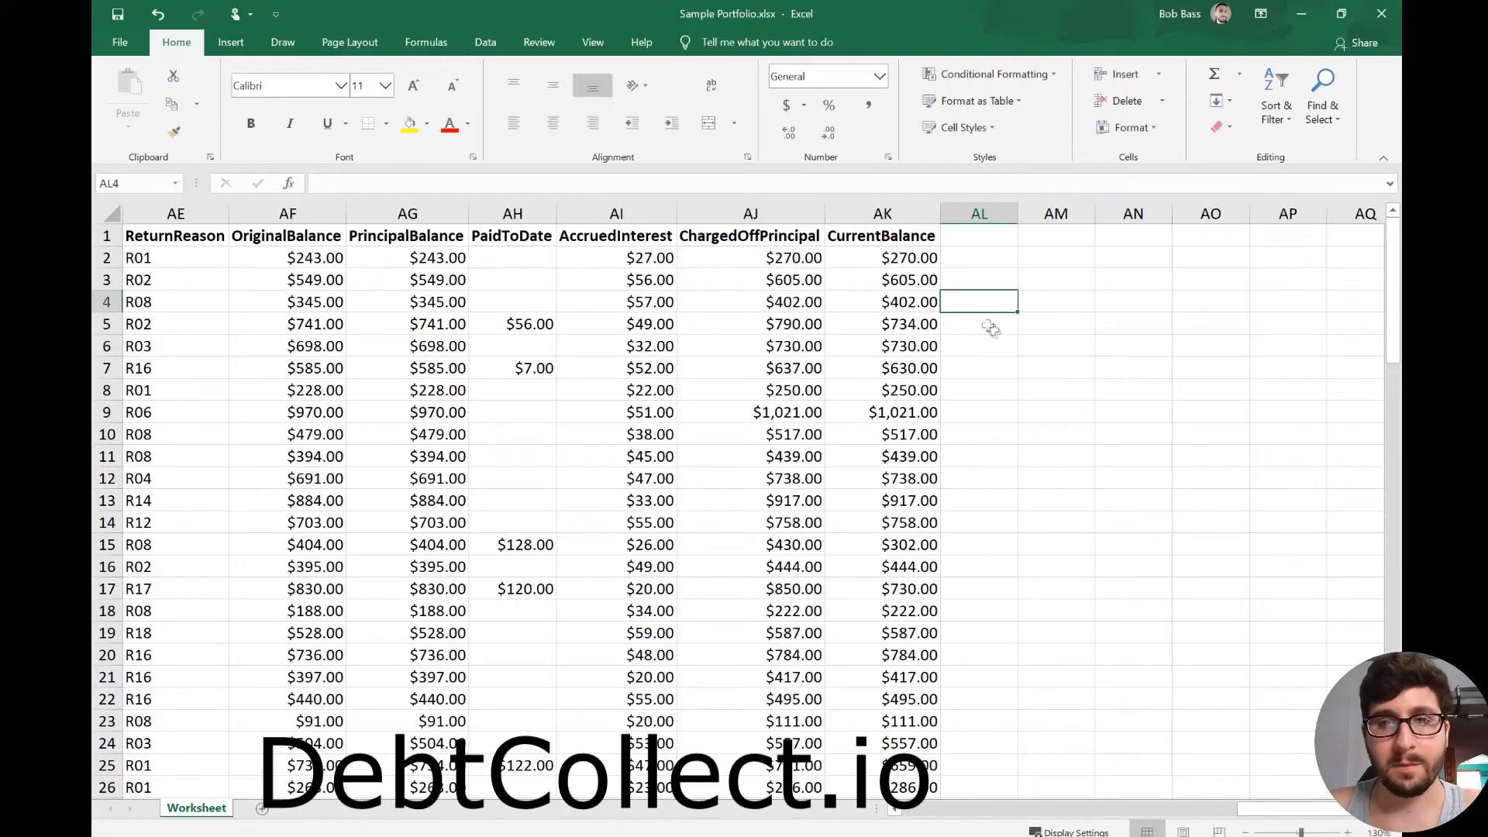
key("F2")
left_click(1056, 346)
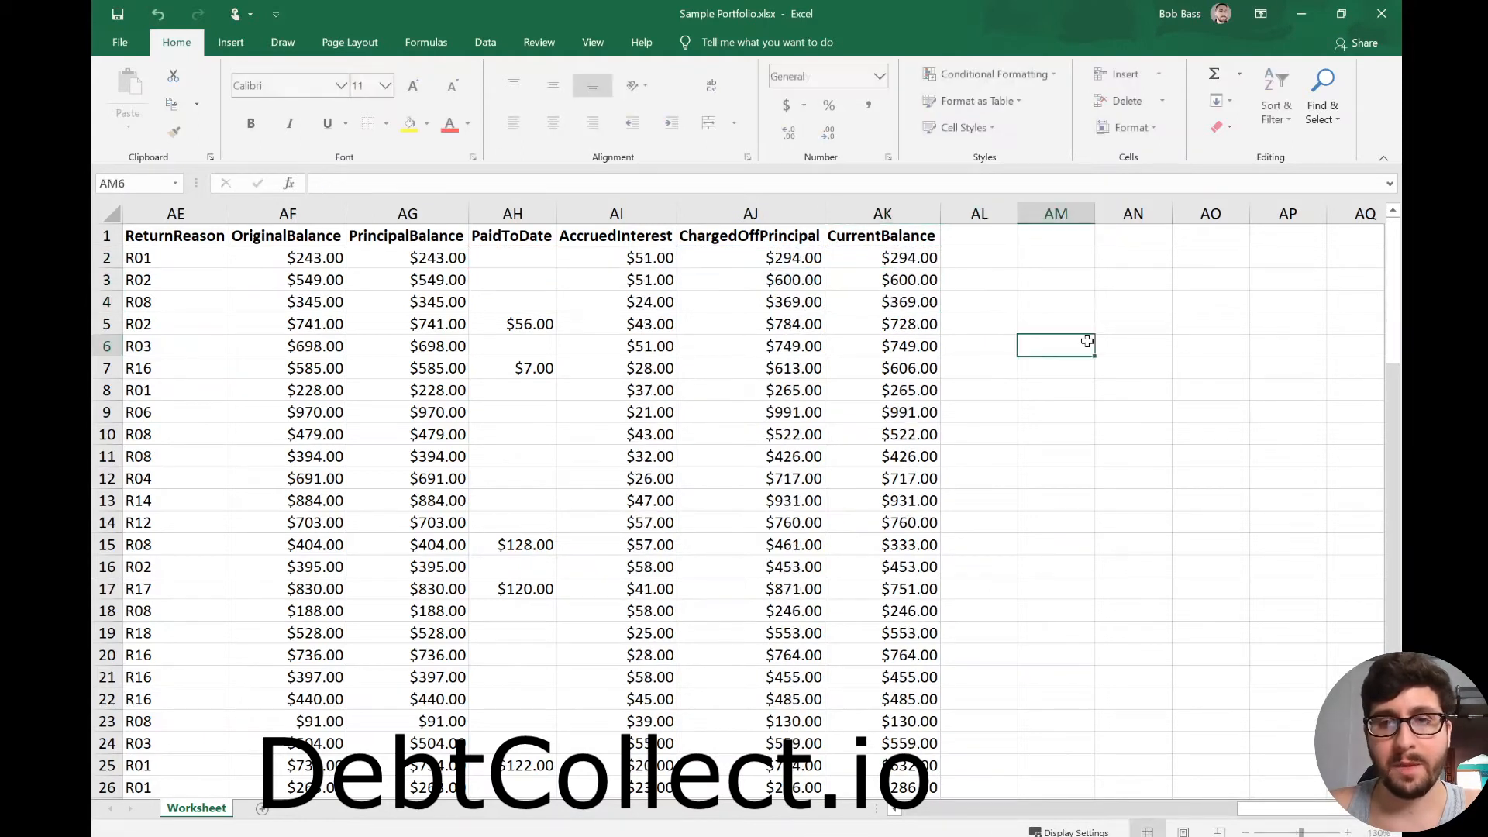
left_click(891, 265)
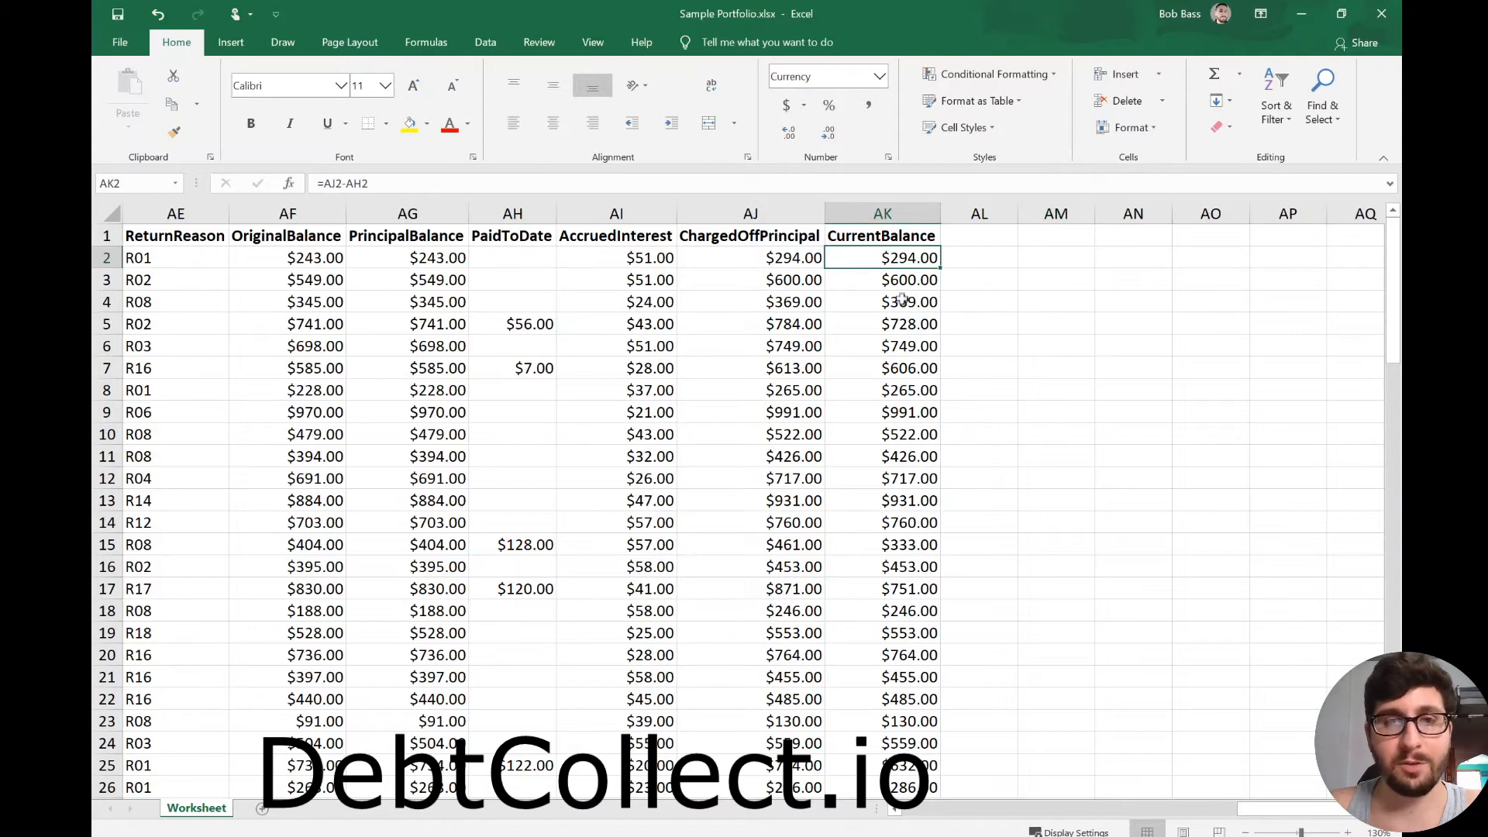
- Inspect the AccruedInterest formula in row 5 and the ChargedOffPrincipal formula in row 2
left_click(699, 284)
left_click(673, 316)
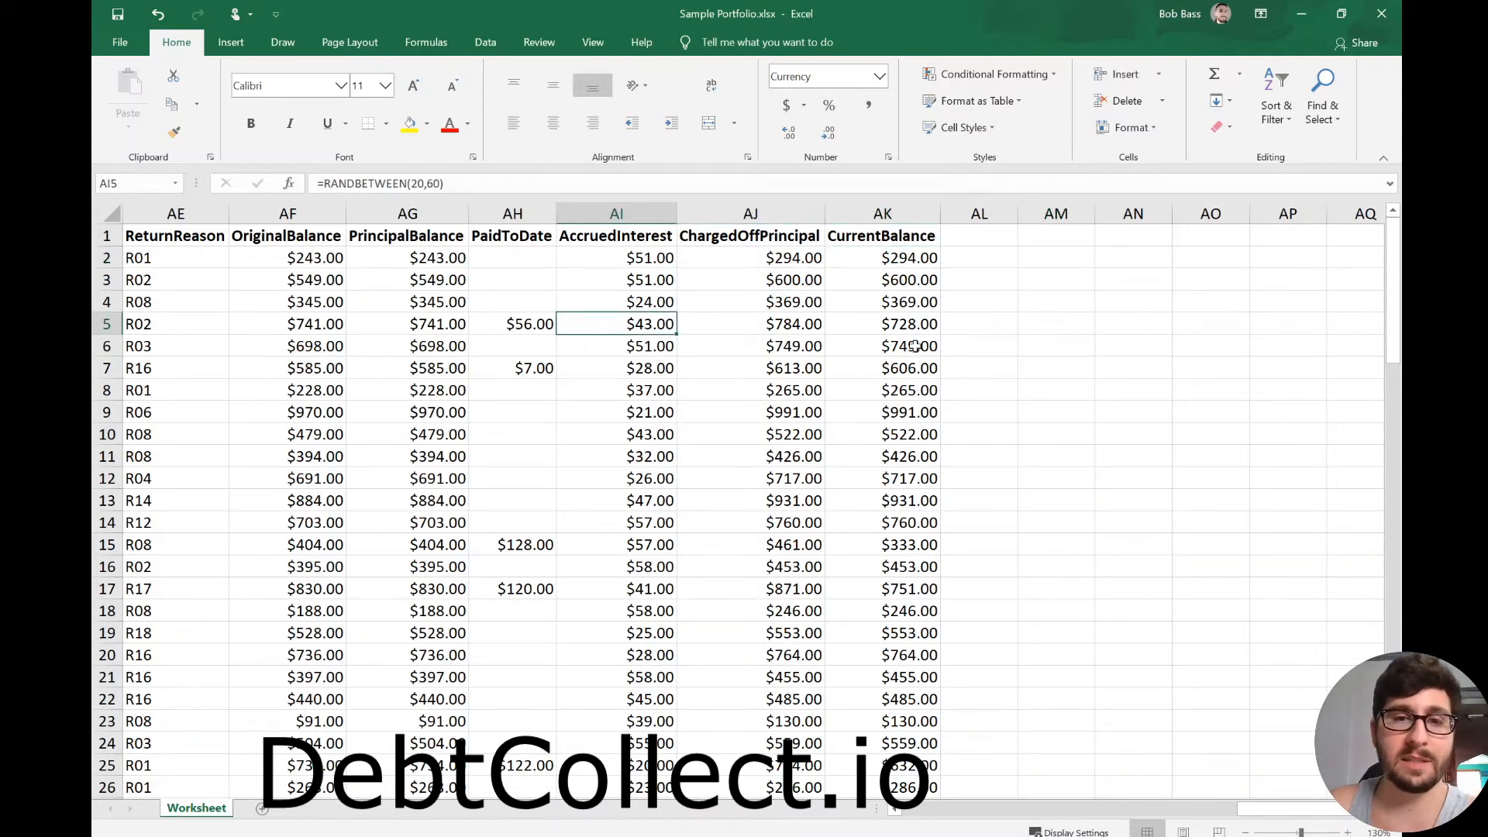
left_click(791, 308)
double_click(774, 262)
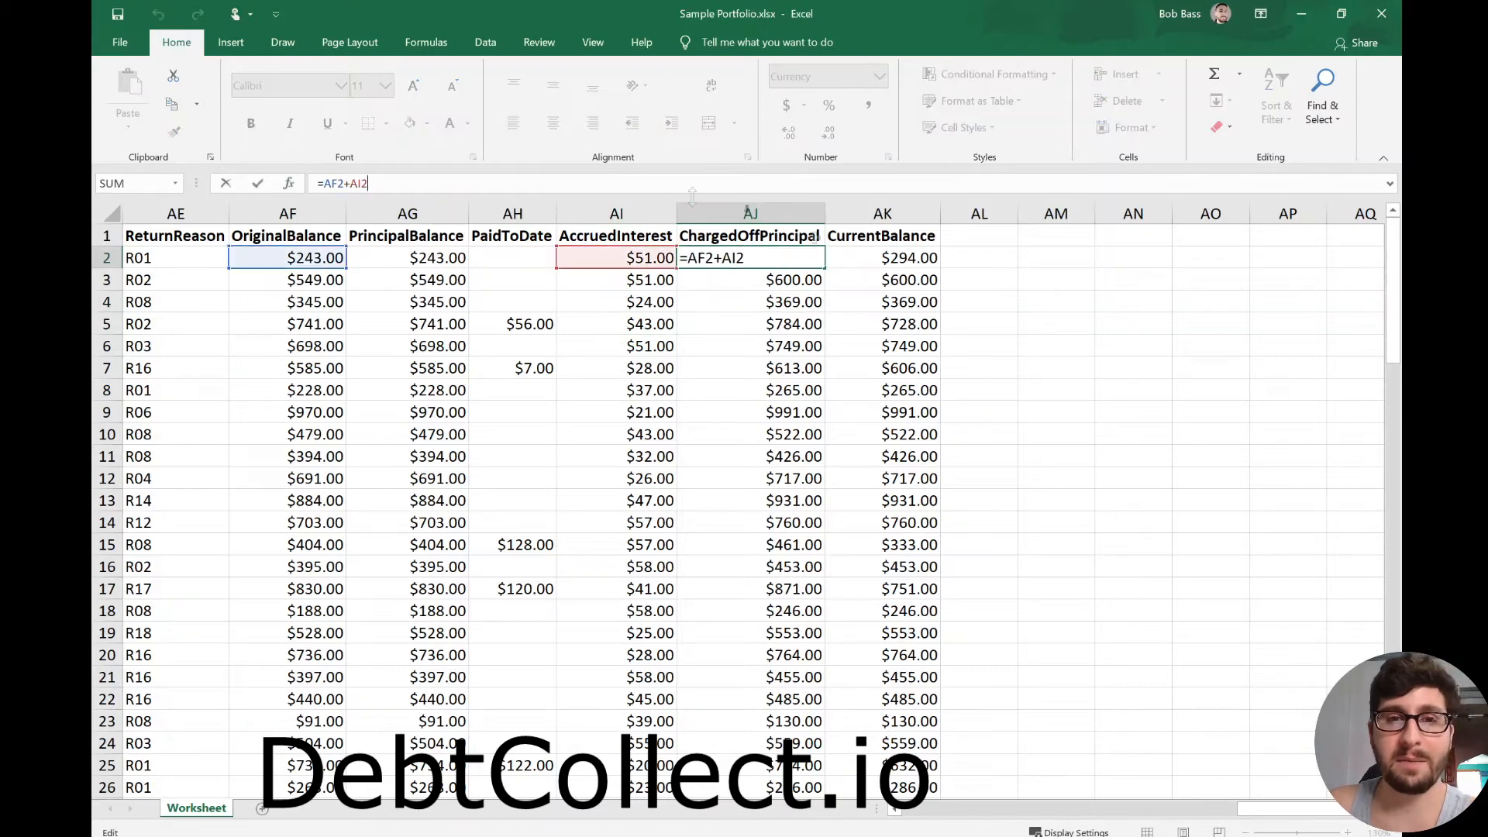
left_click(1076, 345)
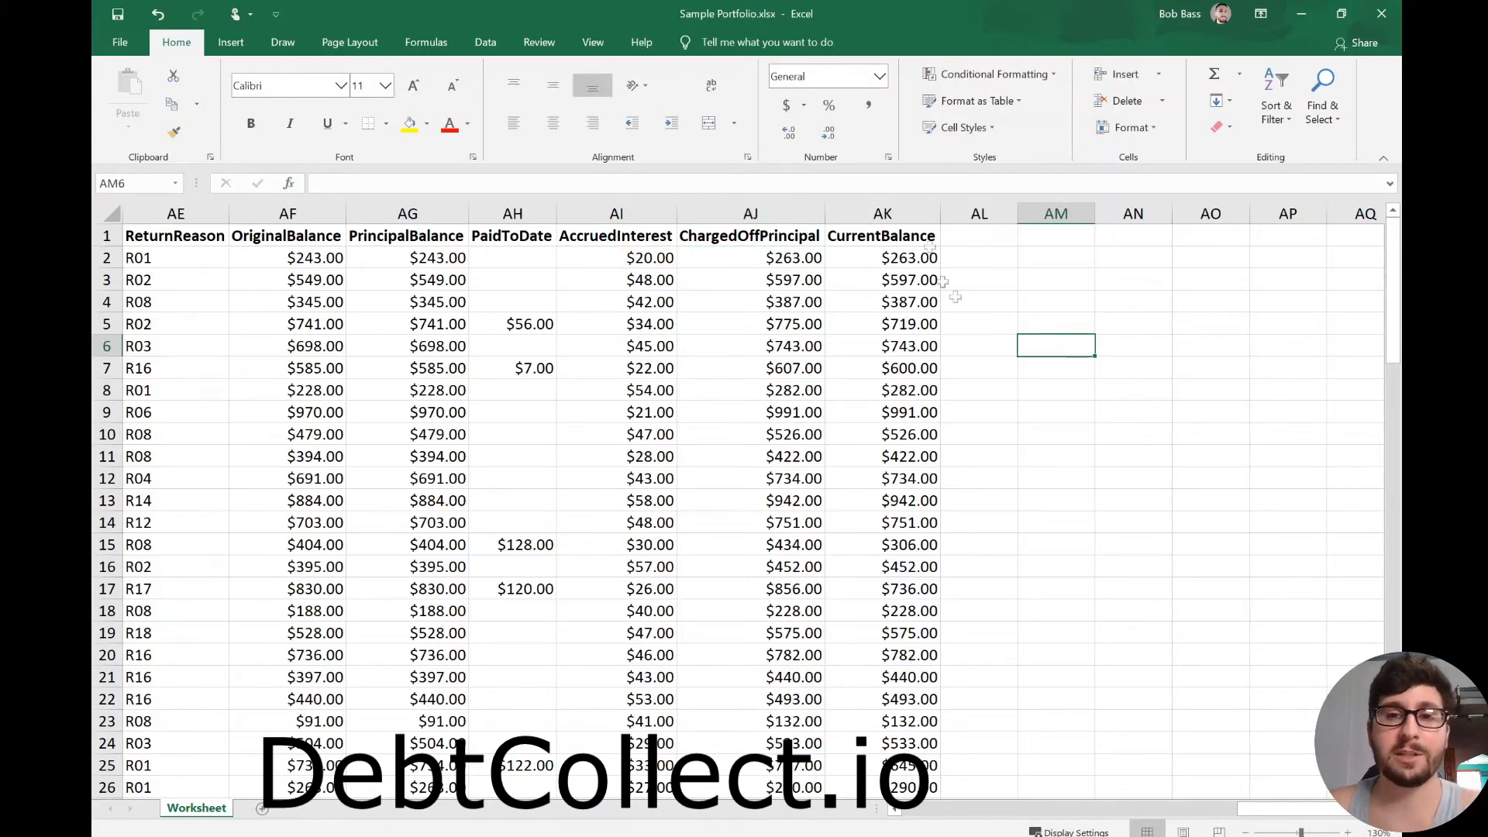
- Replace the formulas in the OriginalBalance through CurrentBalance columns with their static values by pasting the copied columns as values
left_click(924, 213)
left_click_drag(924, 213, 288, 213)
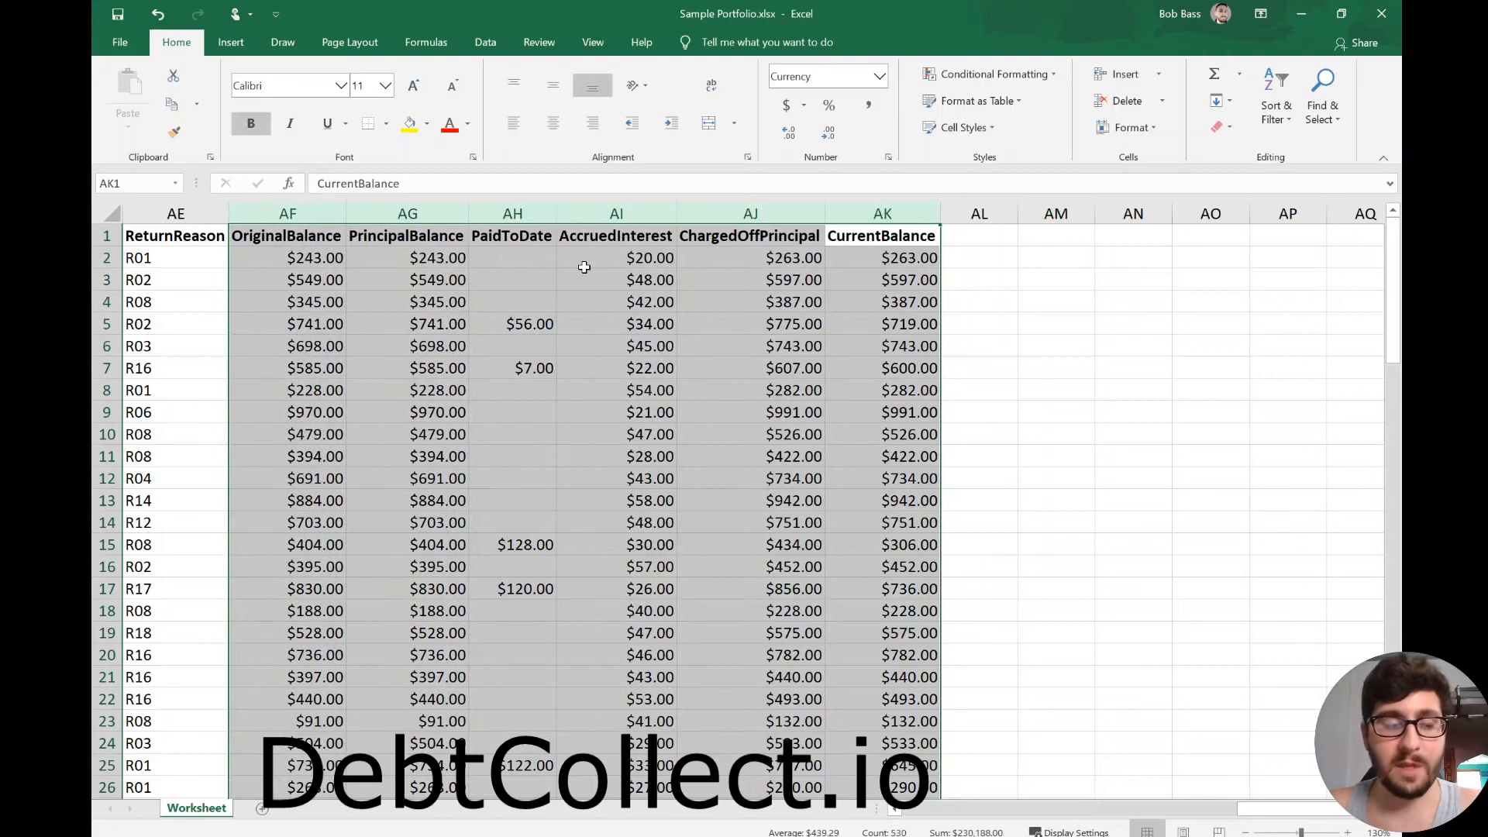
key("ctrl+c")
left_click(128, 123)
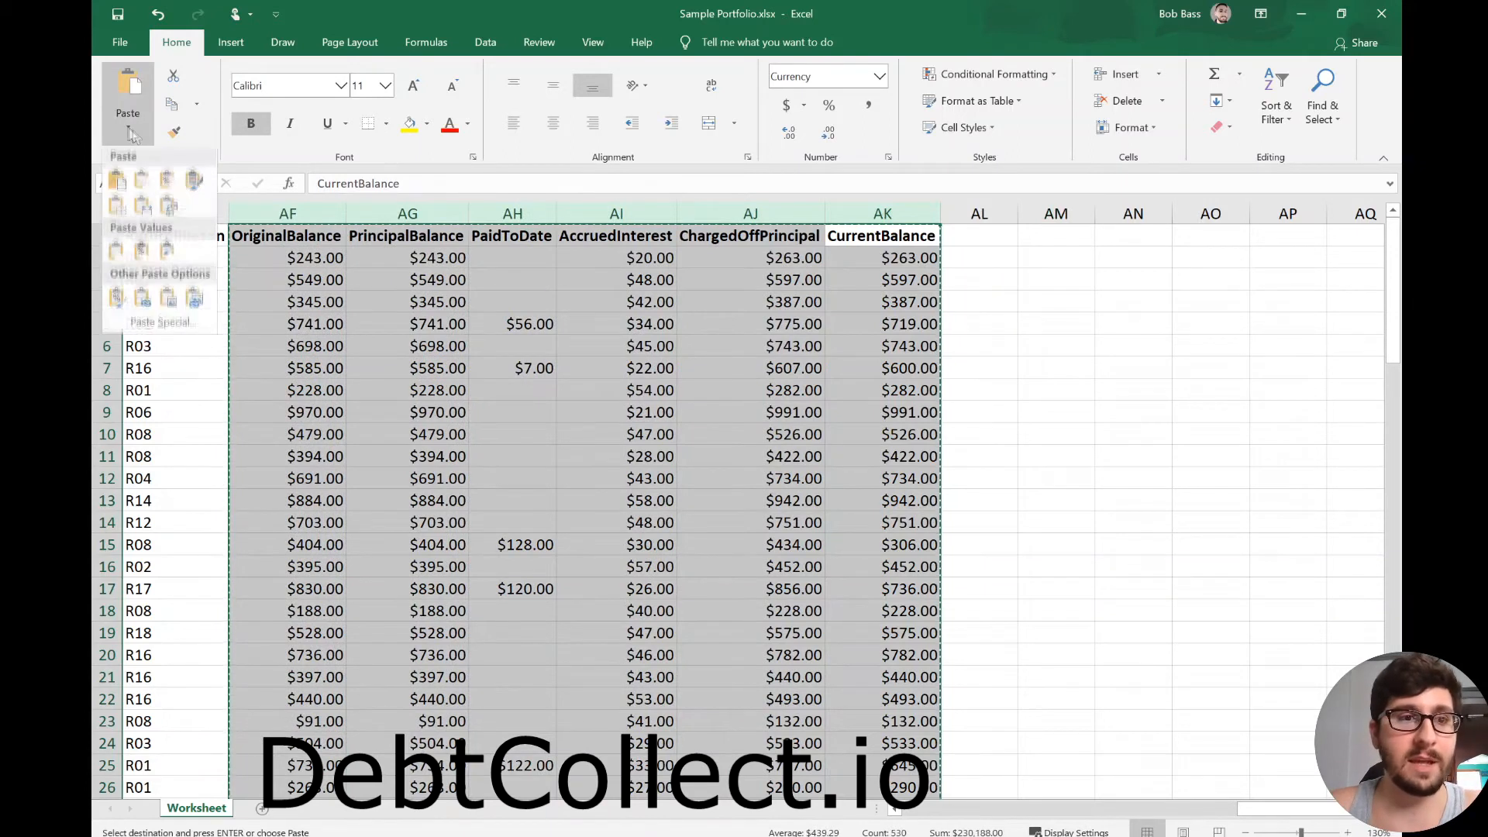
left_click(112, 251)
left_click(883, 368)
left_click(1073, 371)
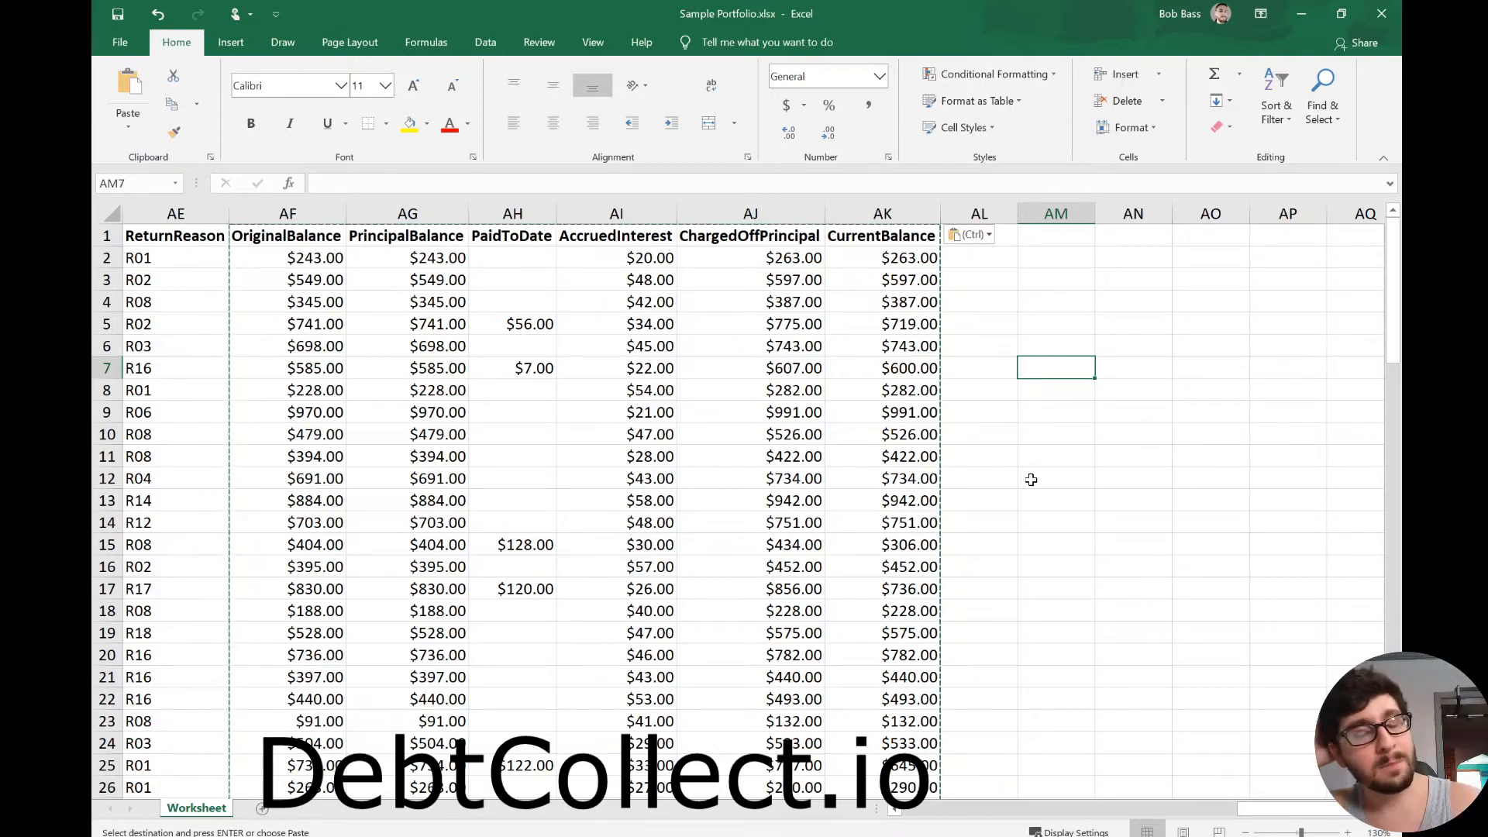
- Review the contact and birthdate columns, and examine the OpenDate, CheckDate and DateChargedOff columns down to the lower rows
left_click_drag(1302, 812, 1217, 810)
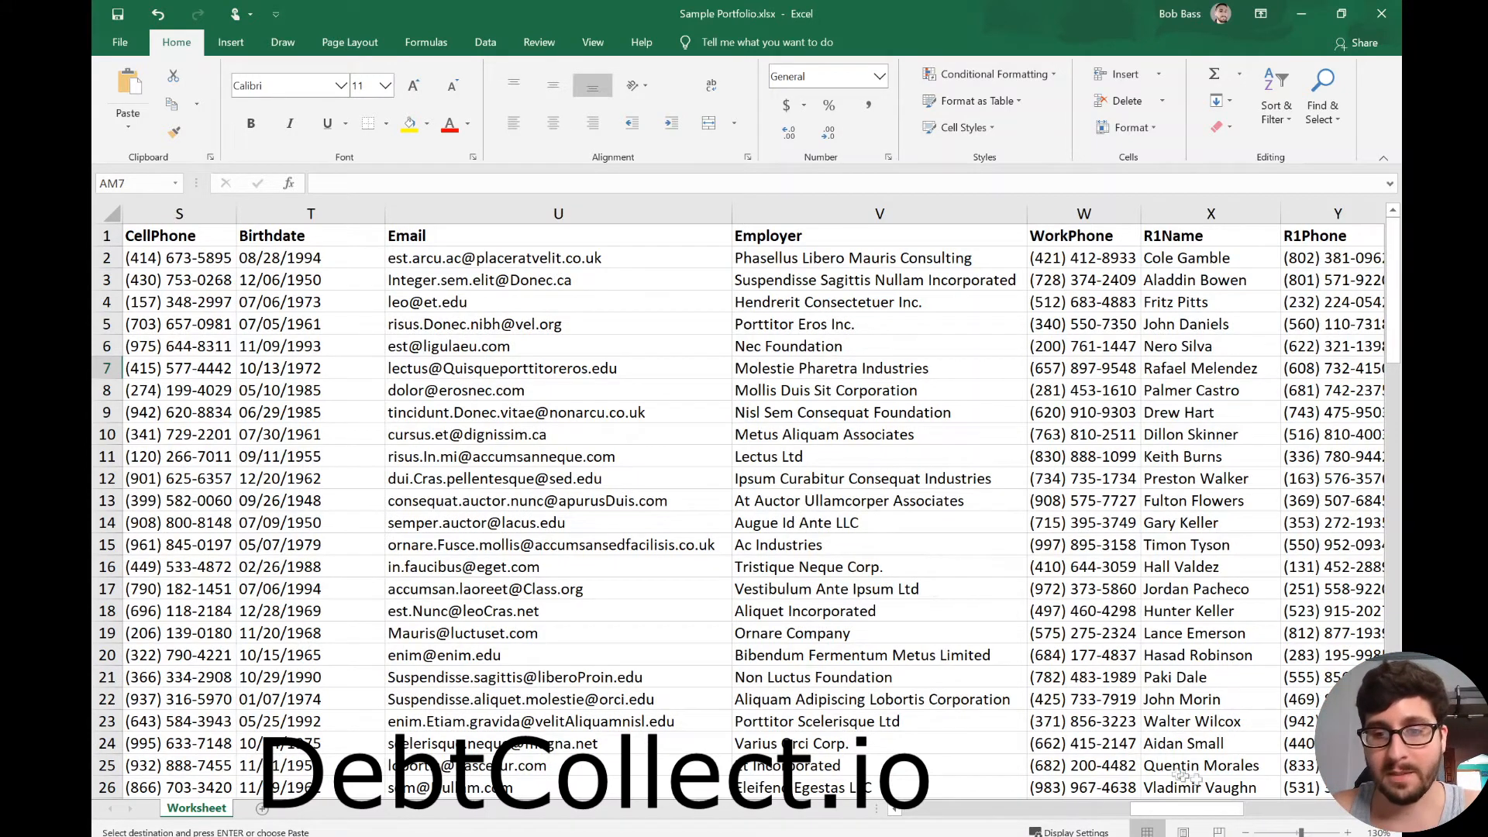
left_click_drag(1182, 810, 1136, 811)
left_click(665, 368)
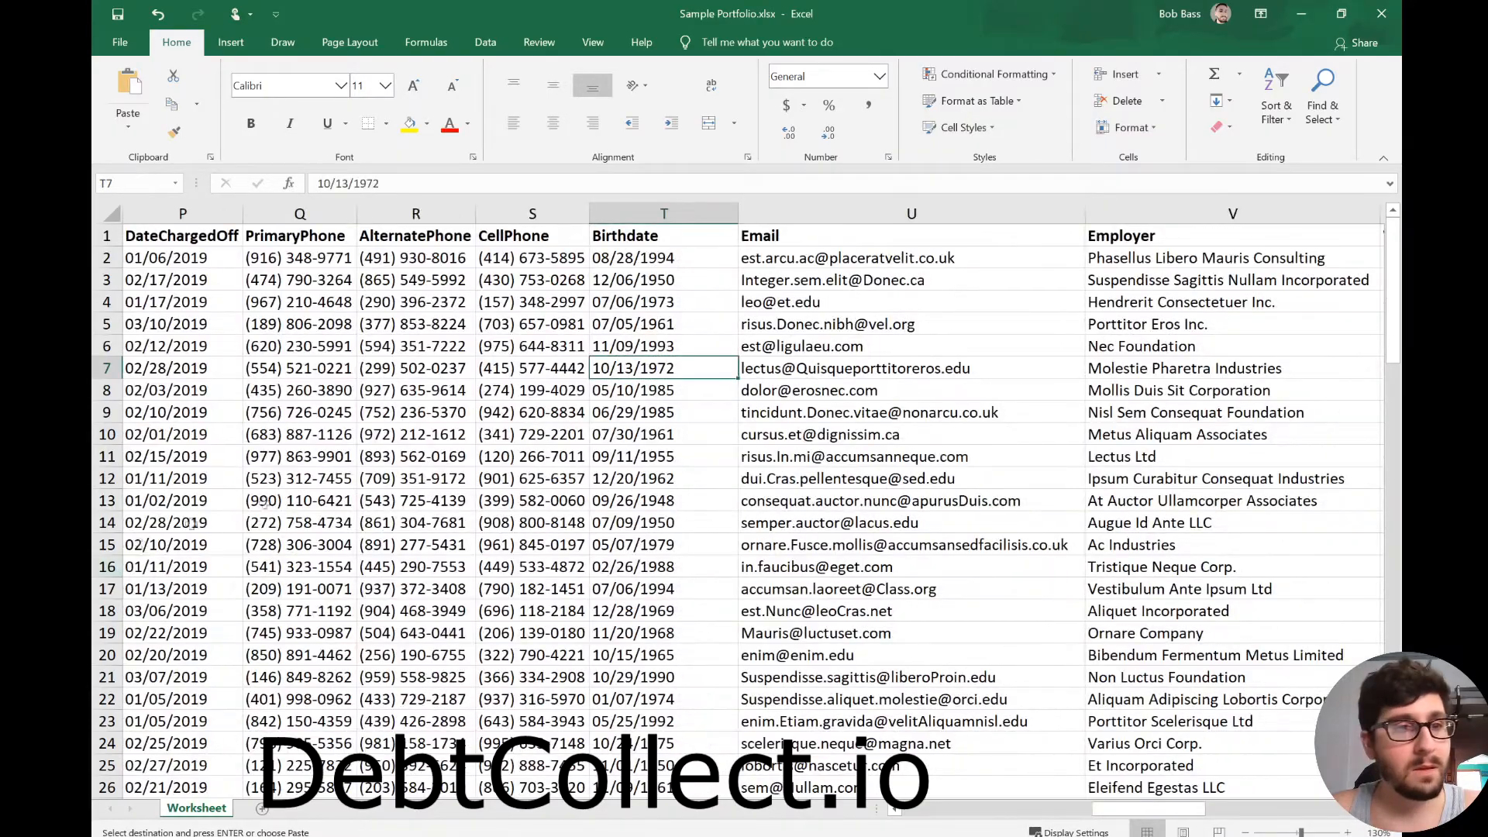
left_click_drag(1166, 810, 1117, 813)
left_click(891, 375)
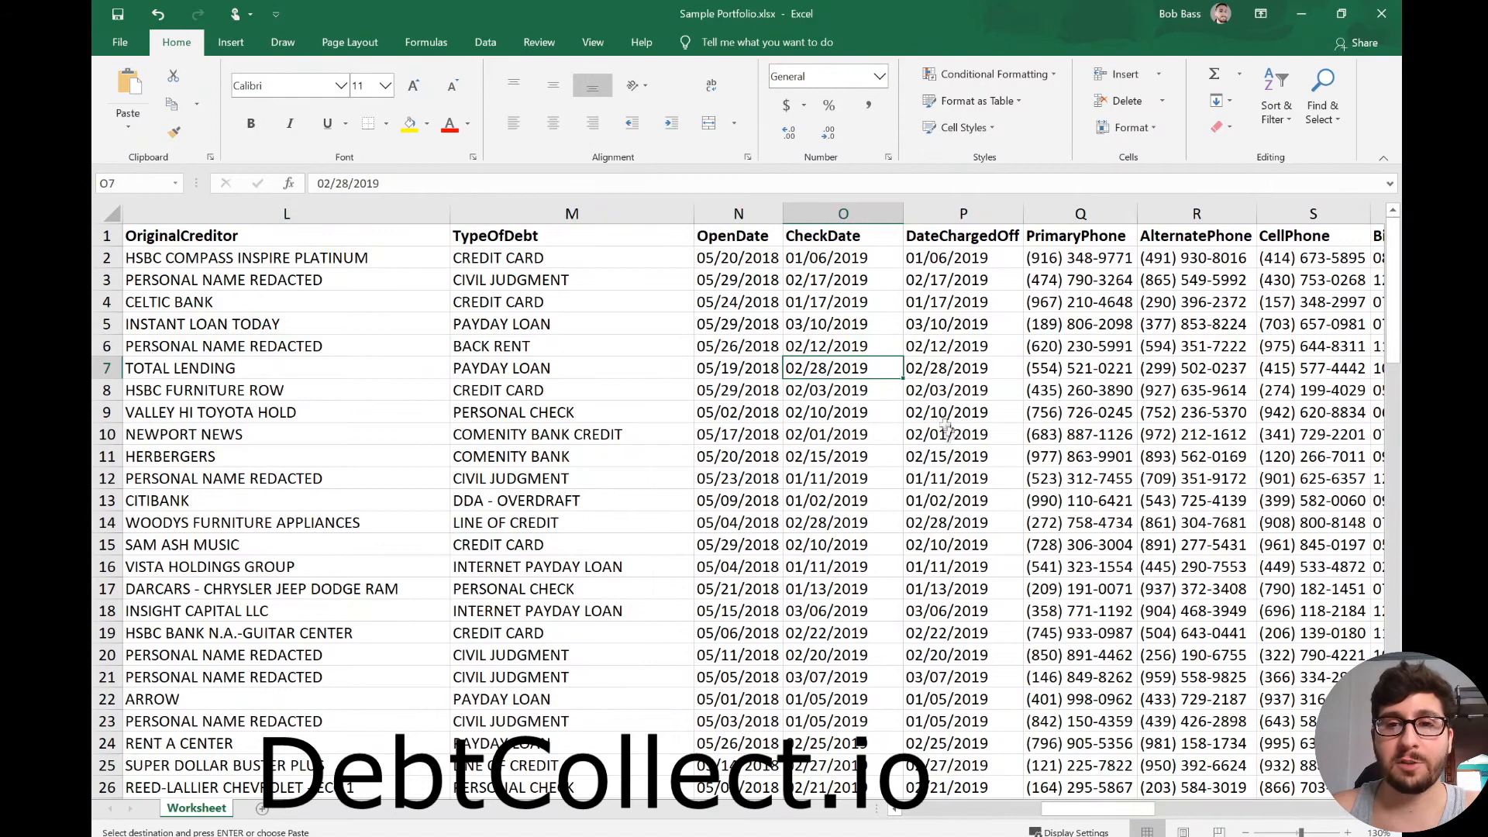
scroll(947, 442, "down", 20)
left_click(758, 462)
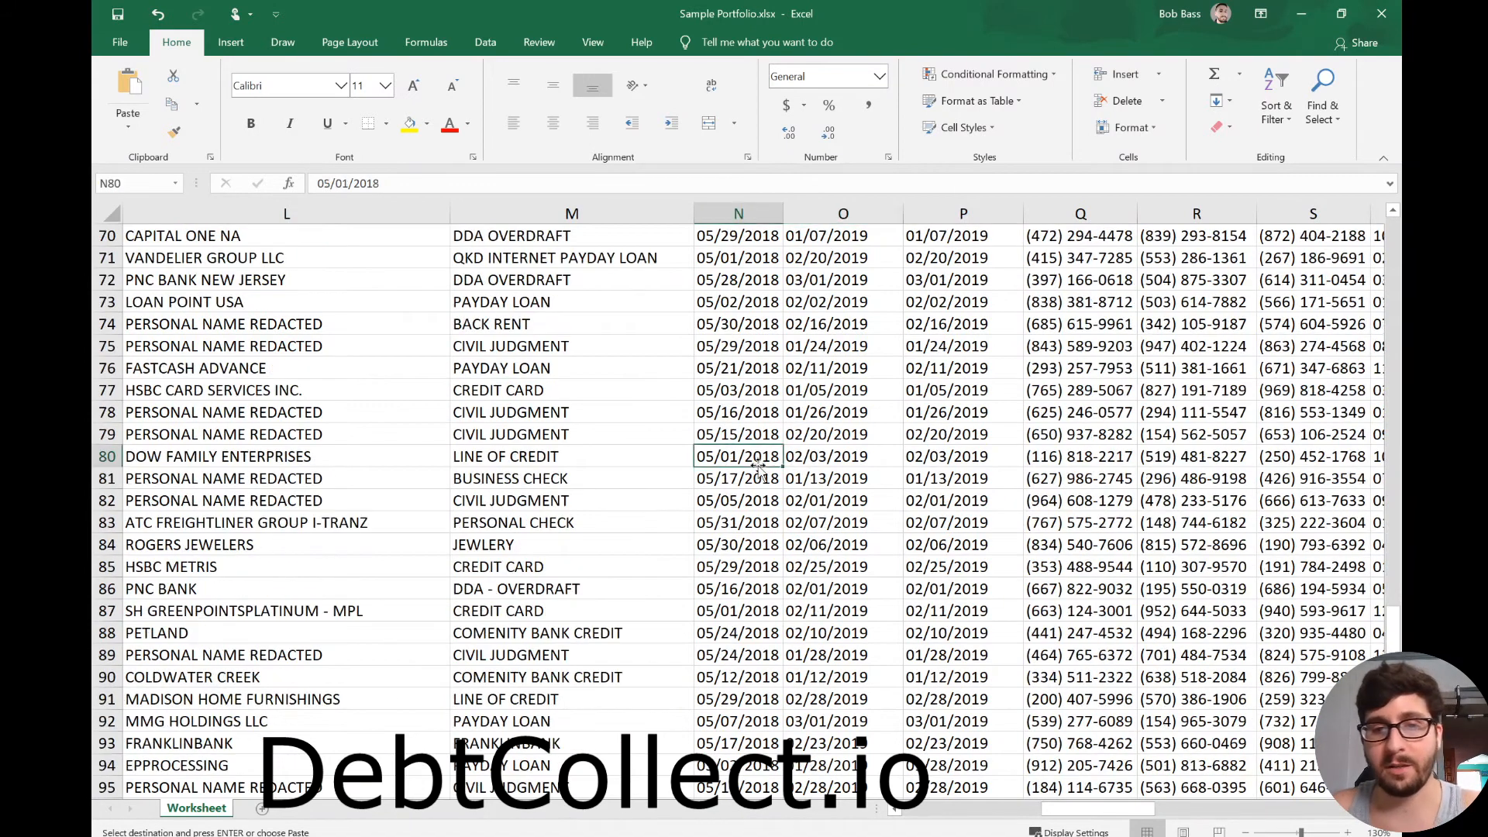
- Clear the OpenDate in N80 and the CheckDate in O68 and O49
key("Delete")
scroll(852, 527, "down", 10)
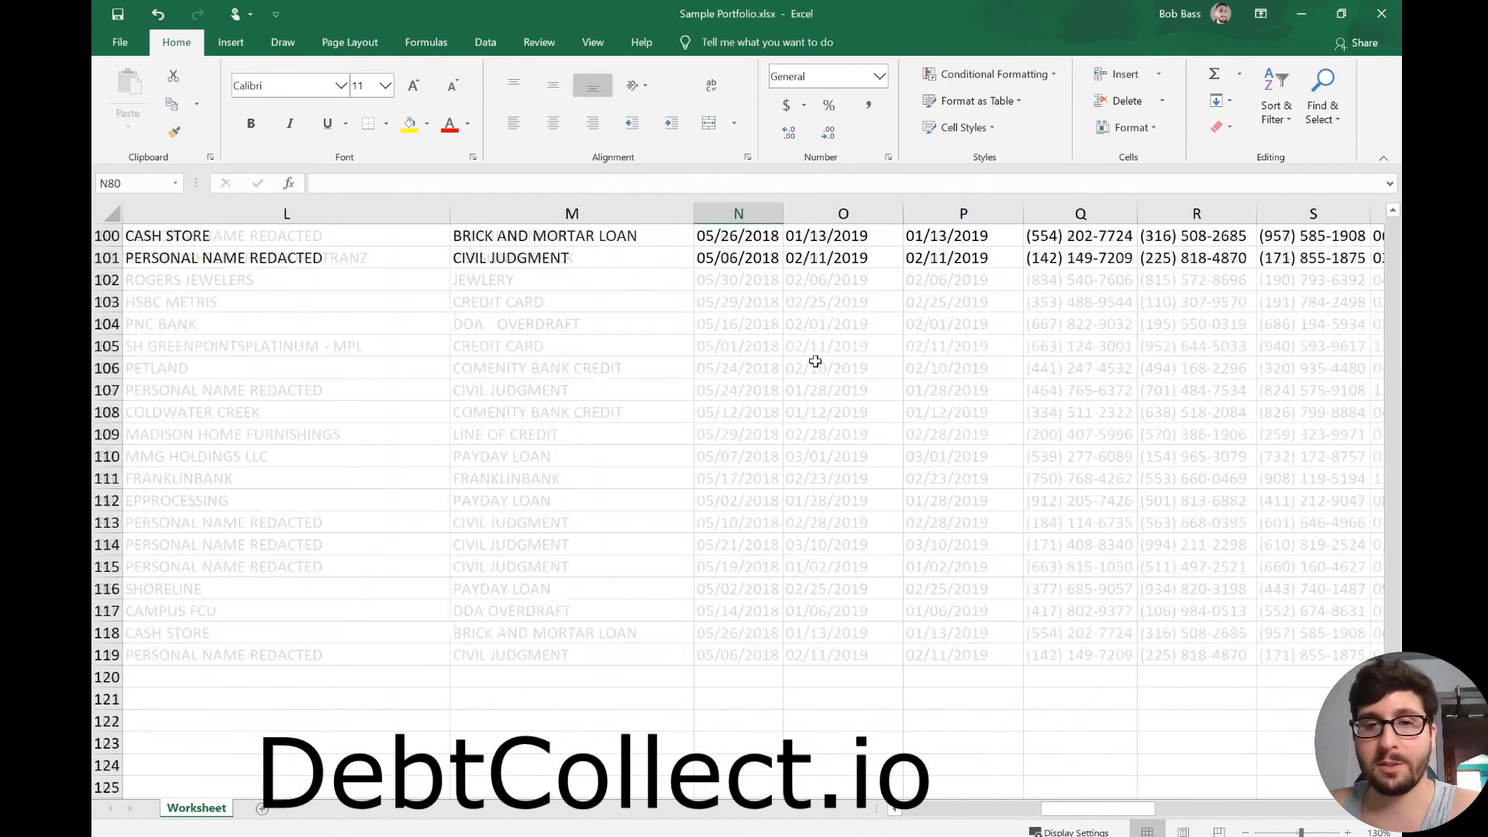
scroll(815, 352, "up", 12)
left_click(823, 329)
key("Delete")
scroll(828, 333, "up", 6)
left_click(829, 301)
key("Delete")
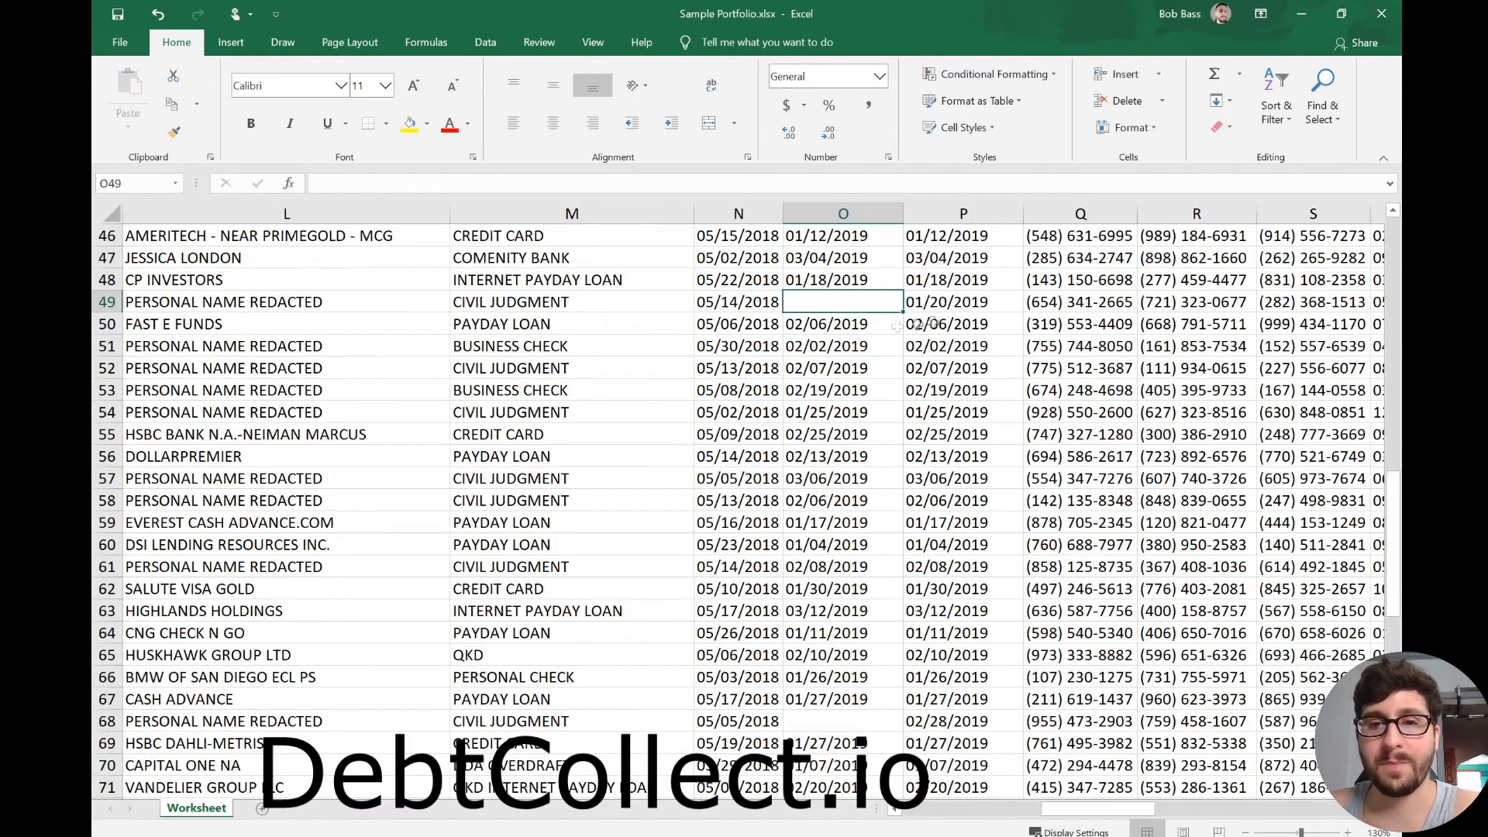
- Clear the DateChargedOff entries in P50, P57, P61 and P88
left_click(947, 324)
key("Delete")
left_click(949, 478)
key("Delete")
left_click(973, 566)
key("Delete")
scroll(977, 597, "down", 7)
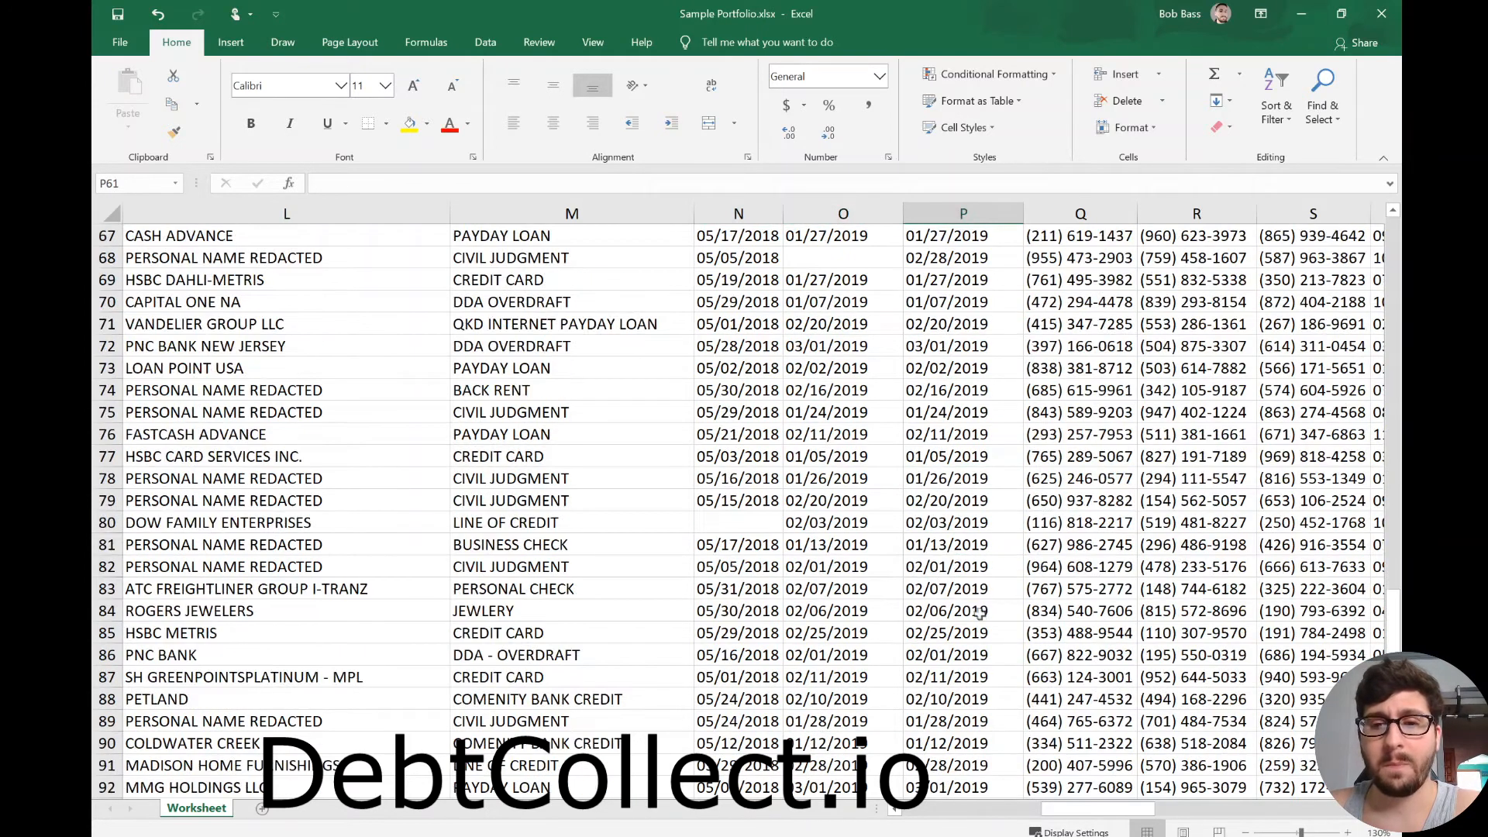
left_click(947, 699)
key("Delete")
- Clear the OpenDate entries in N63, N58 and N42
scroll(775, 465, "up", 4)
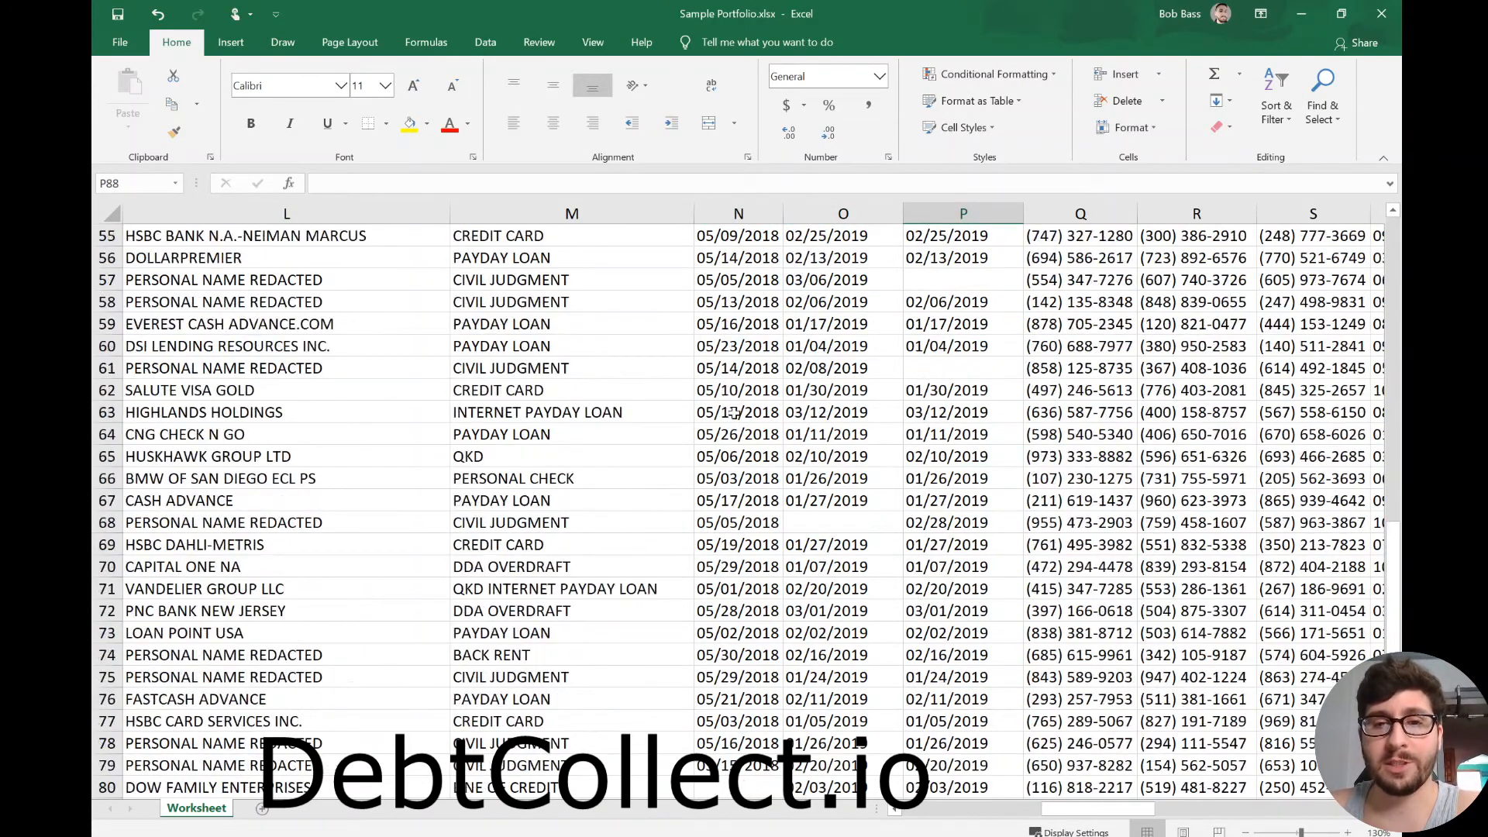
left_click(734, 413)
key("Delete")
left_click(755, 302)
key("Delete")
scroll(760, 310, "up", 6)
left_click(750, 344)
key("Delete")
left_click(1038, 310)
left_click(1175, 278)
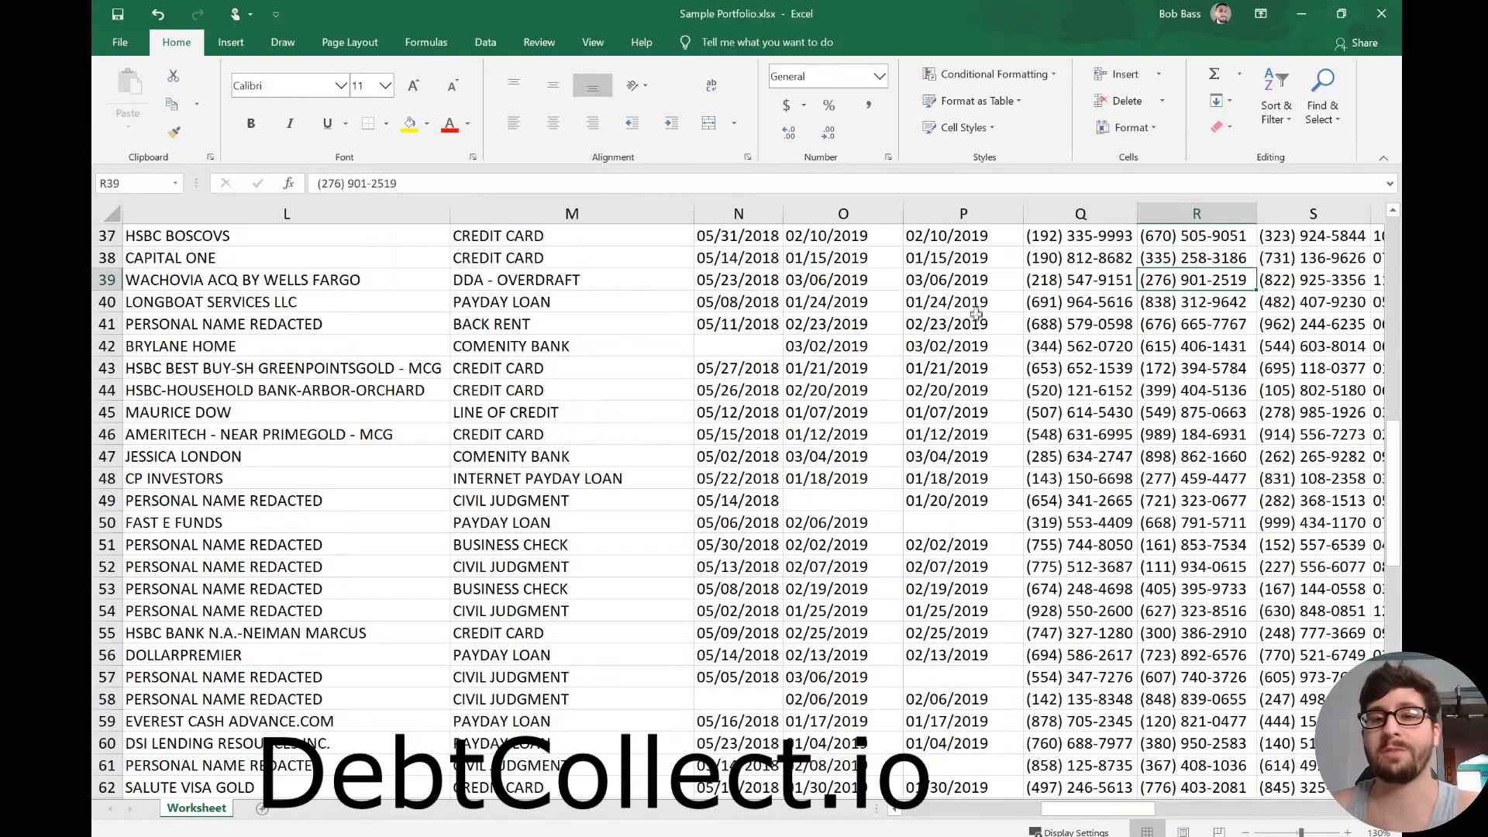
- Sort the whole portfolio A to Z by the DateChargedOff column, expanding the selection to the neighbouring data
scroll(975, 305, "up", 12)
left_click(975, 214)
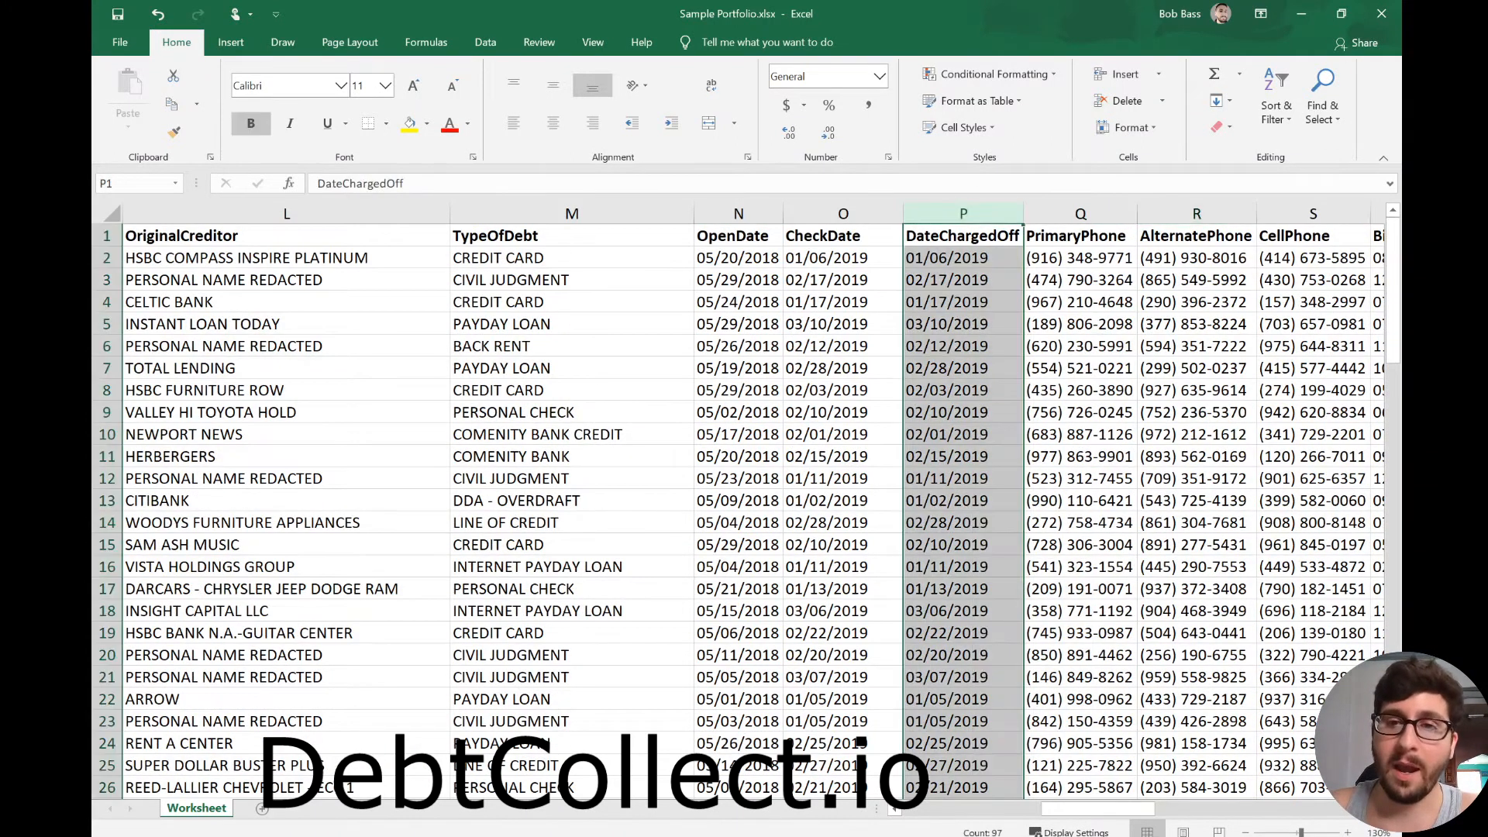
left_click_drag(1107, 810, 960, 810)
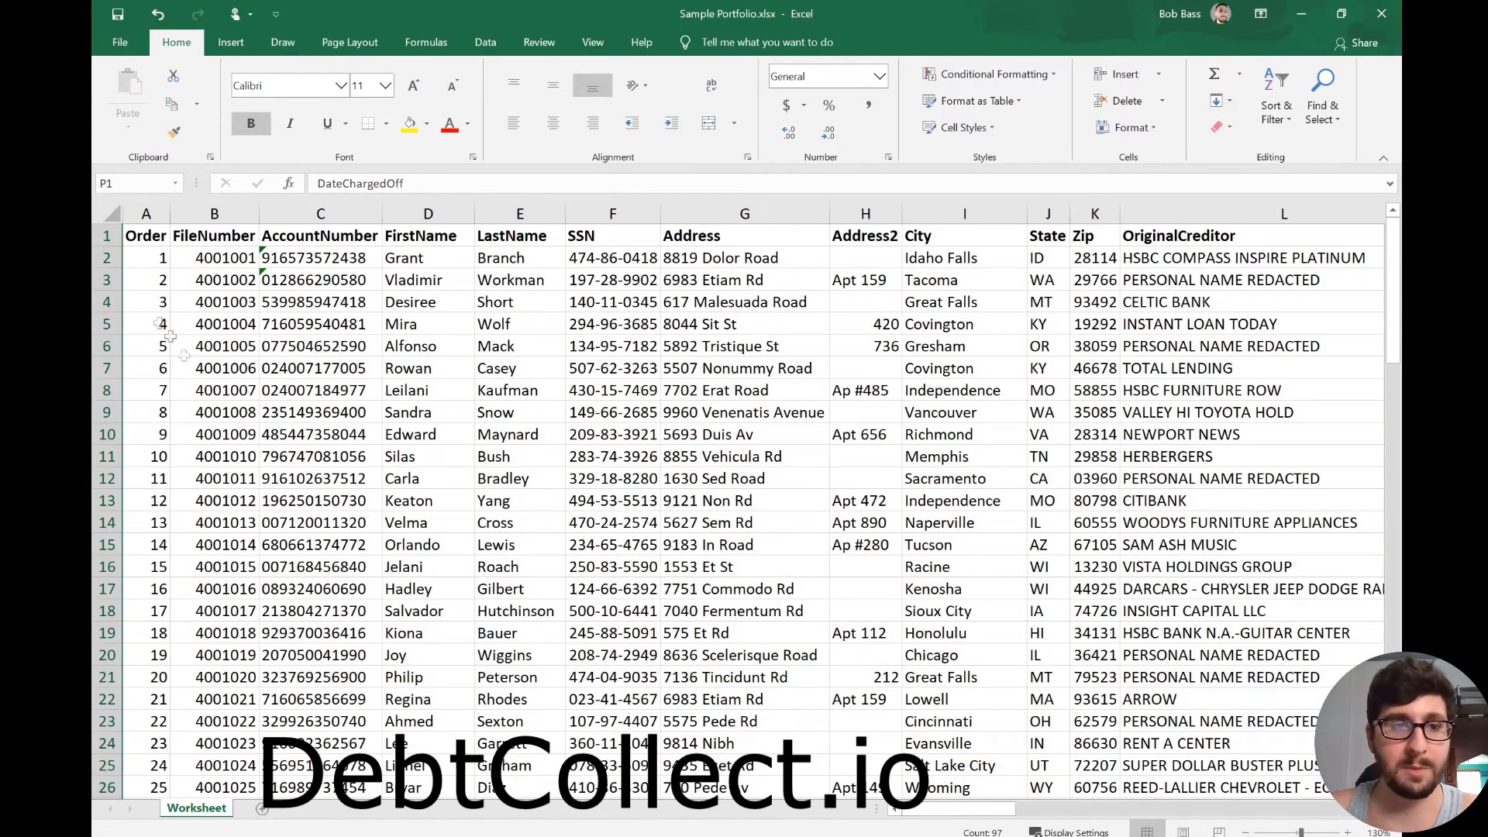
left_click_drag(981, 826, 1102, 825)
left_click_drag(1102, 823, 1101, 823)
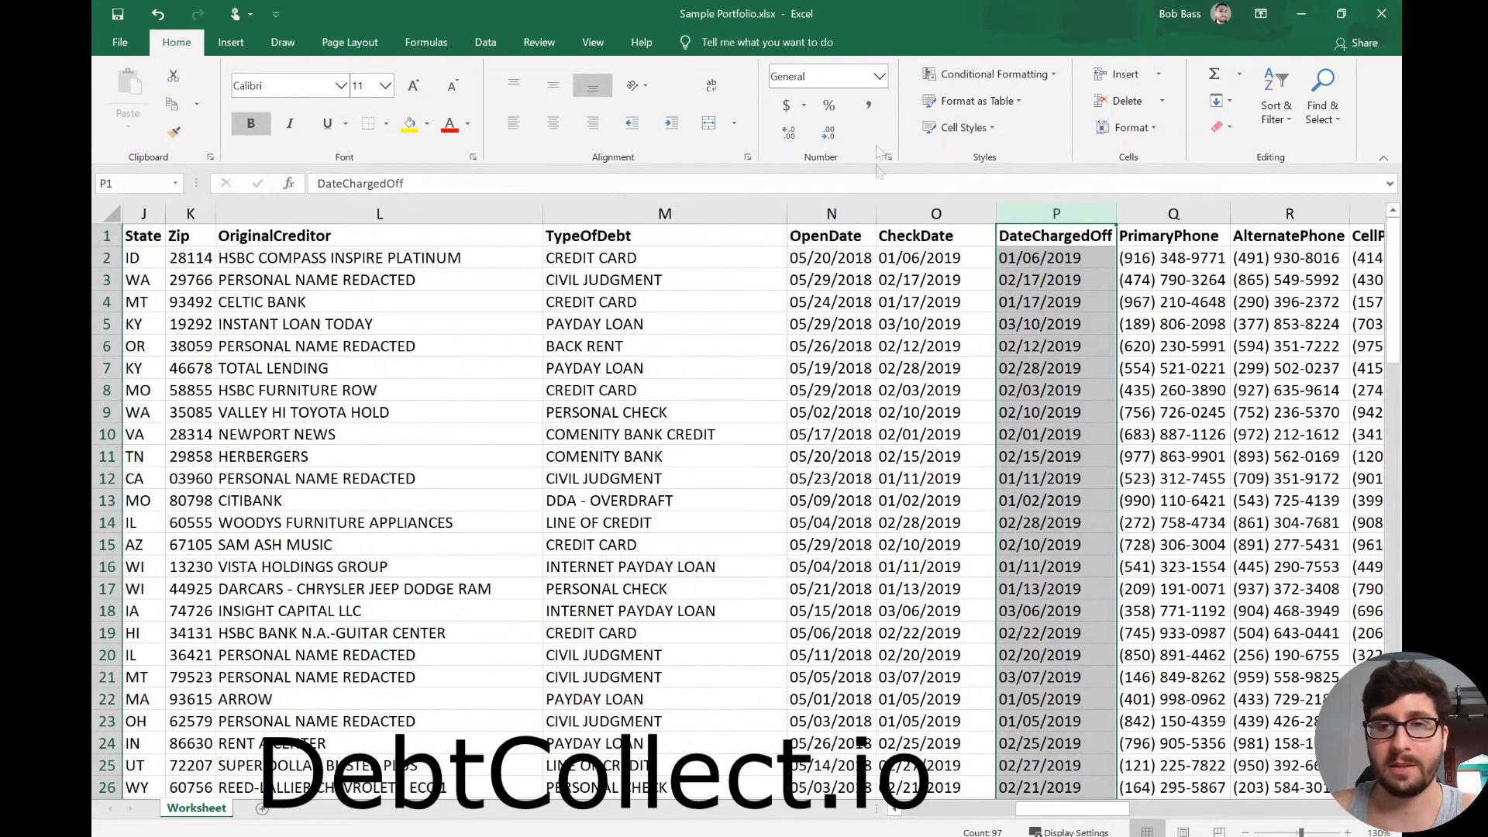
left_click(1276, 87)
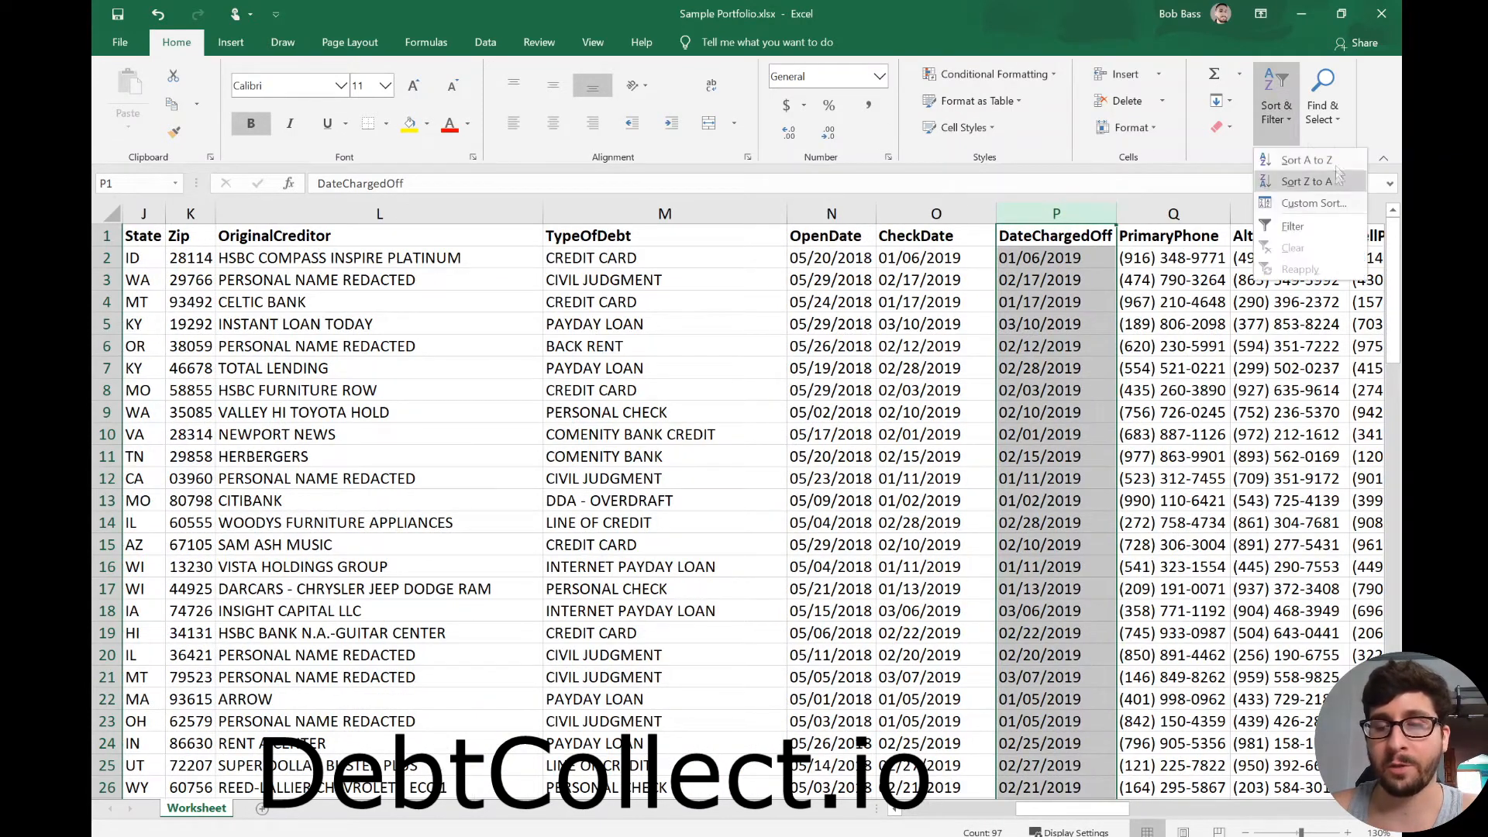
left_click(1306, 159)
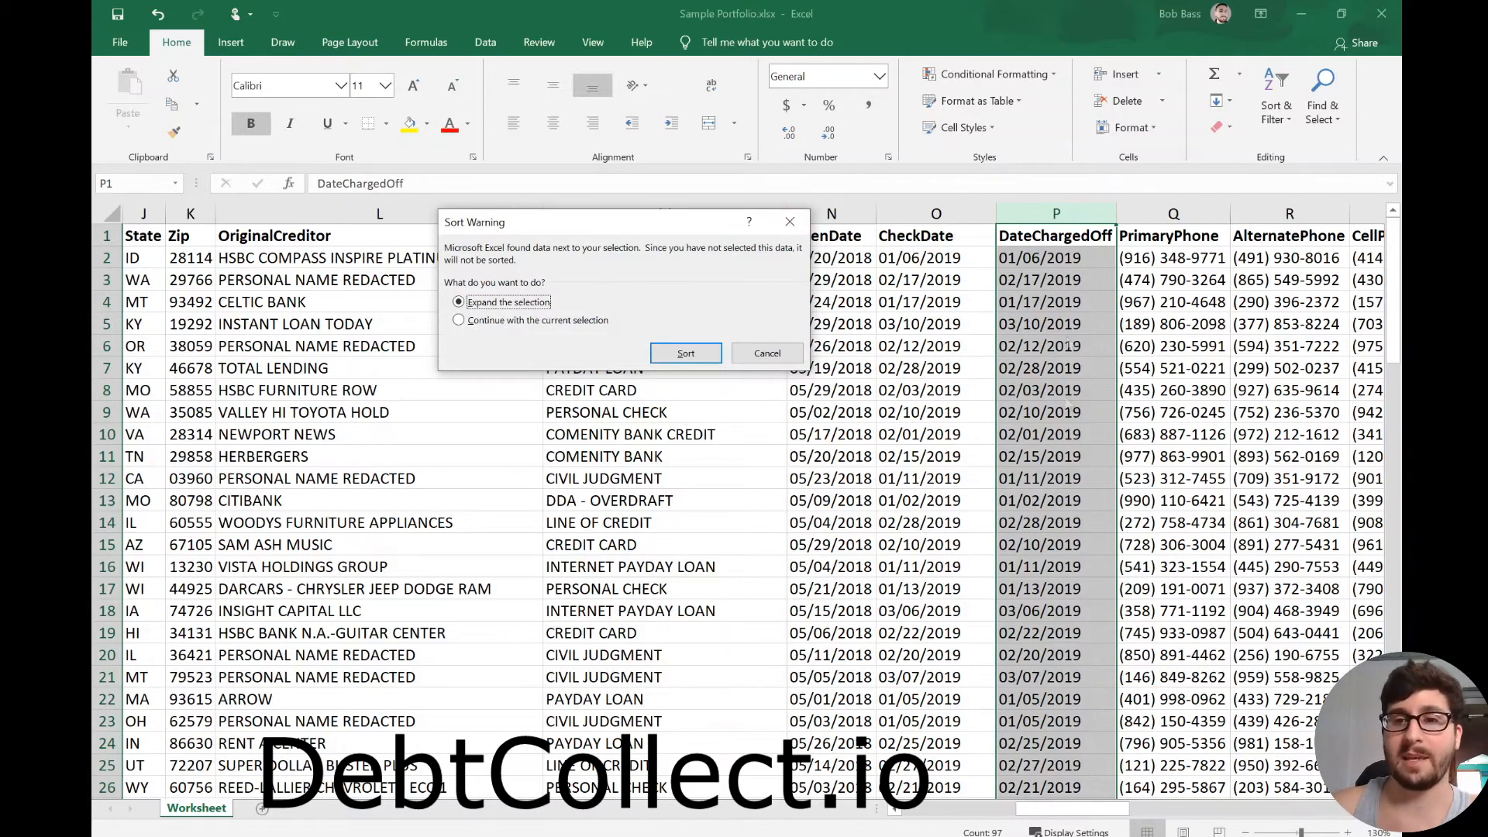
left_click(687, 354)
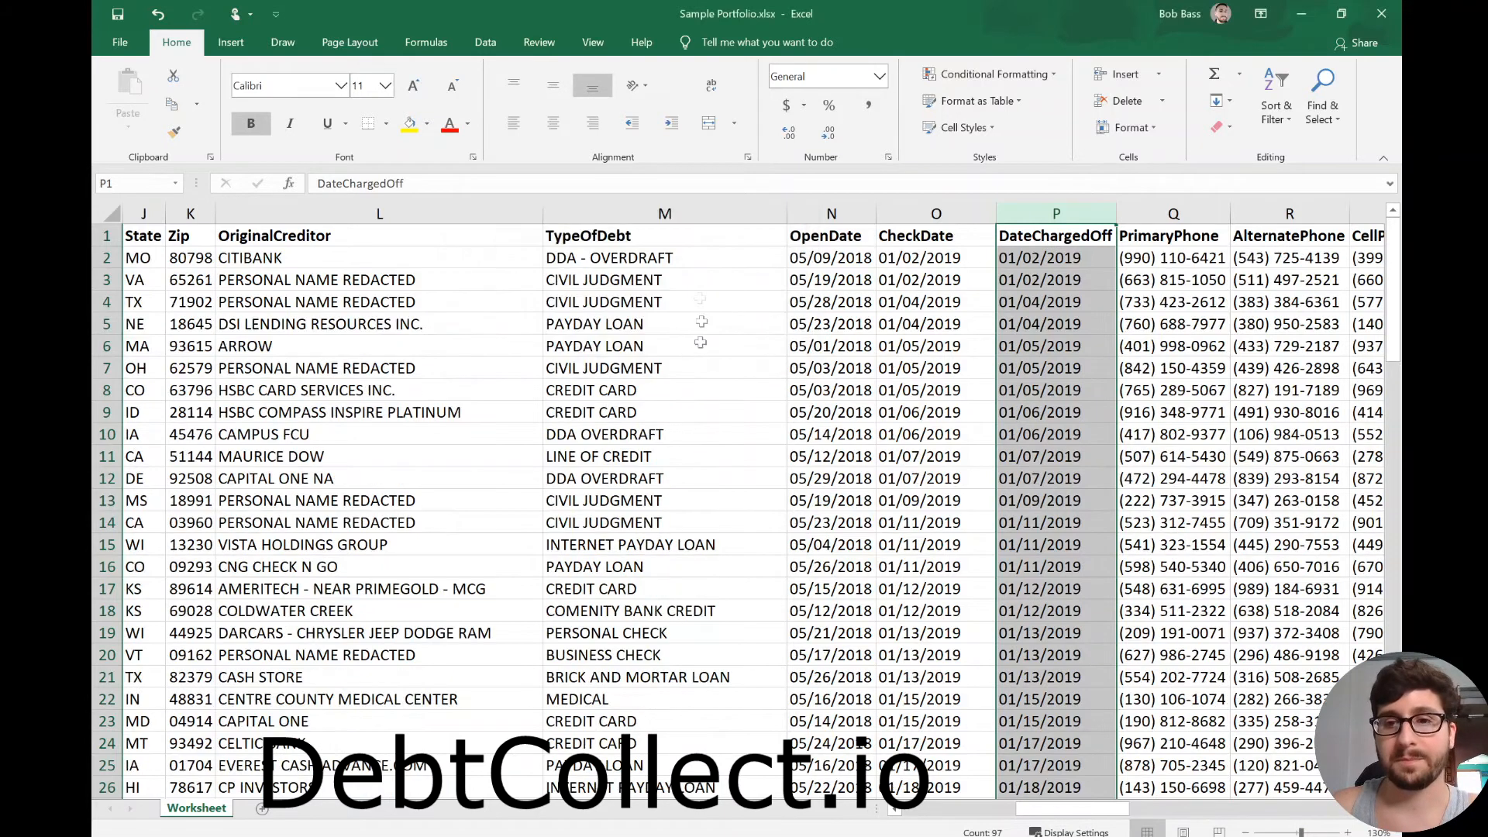
- Fill the blank DateChargedOff cells in rows 98 to 101 with the same rows' CheckDate values using Fill Right
left_click(1040, 266)
key("ctrl+Down")
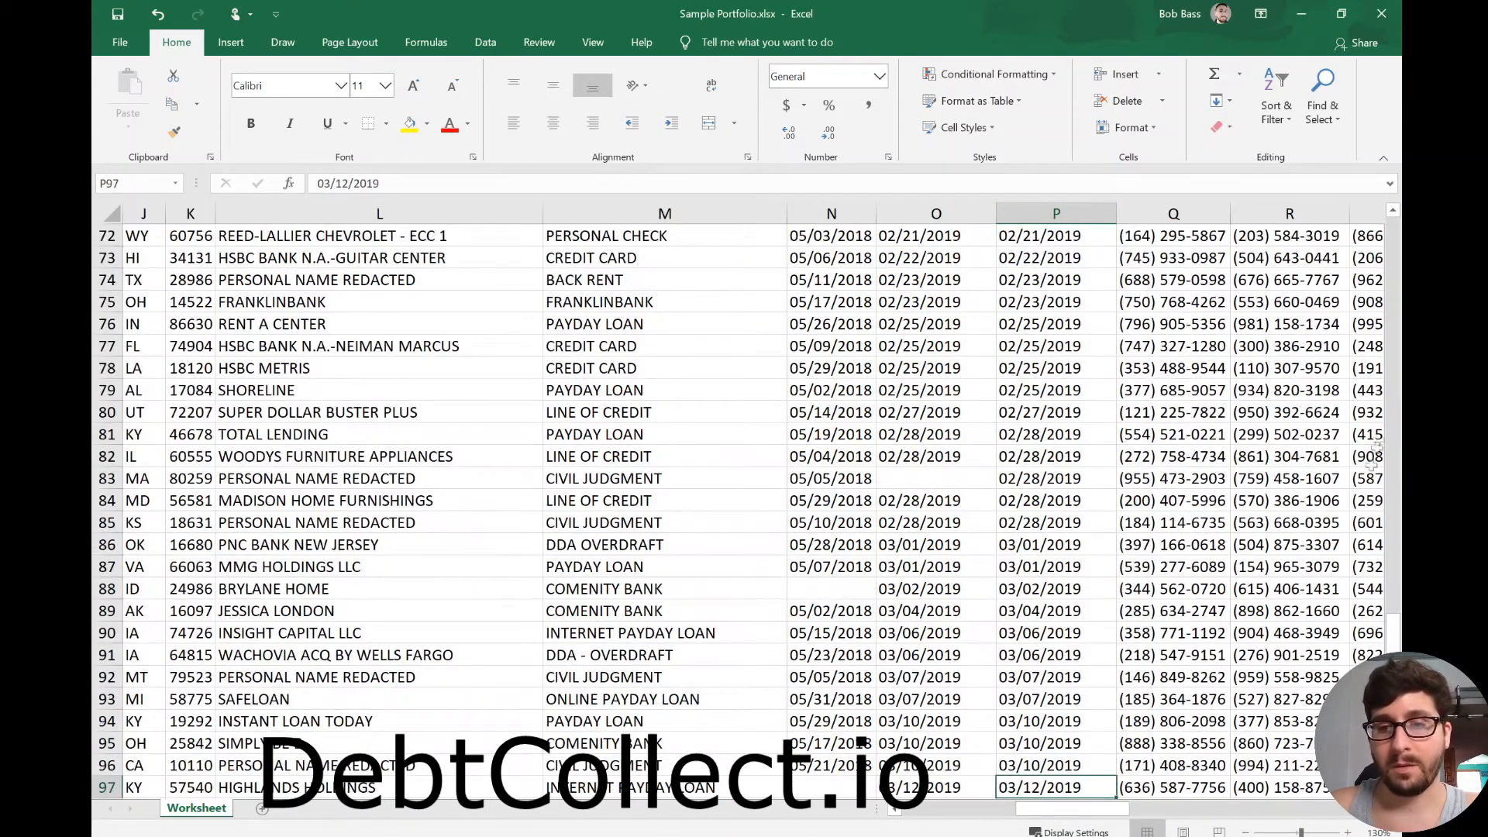
scroll(1032, 487, "down", 3)
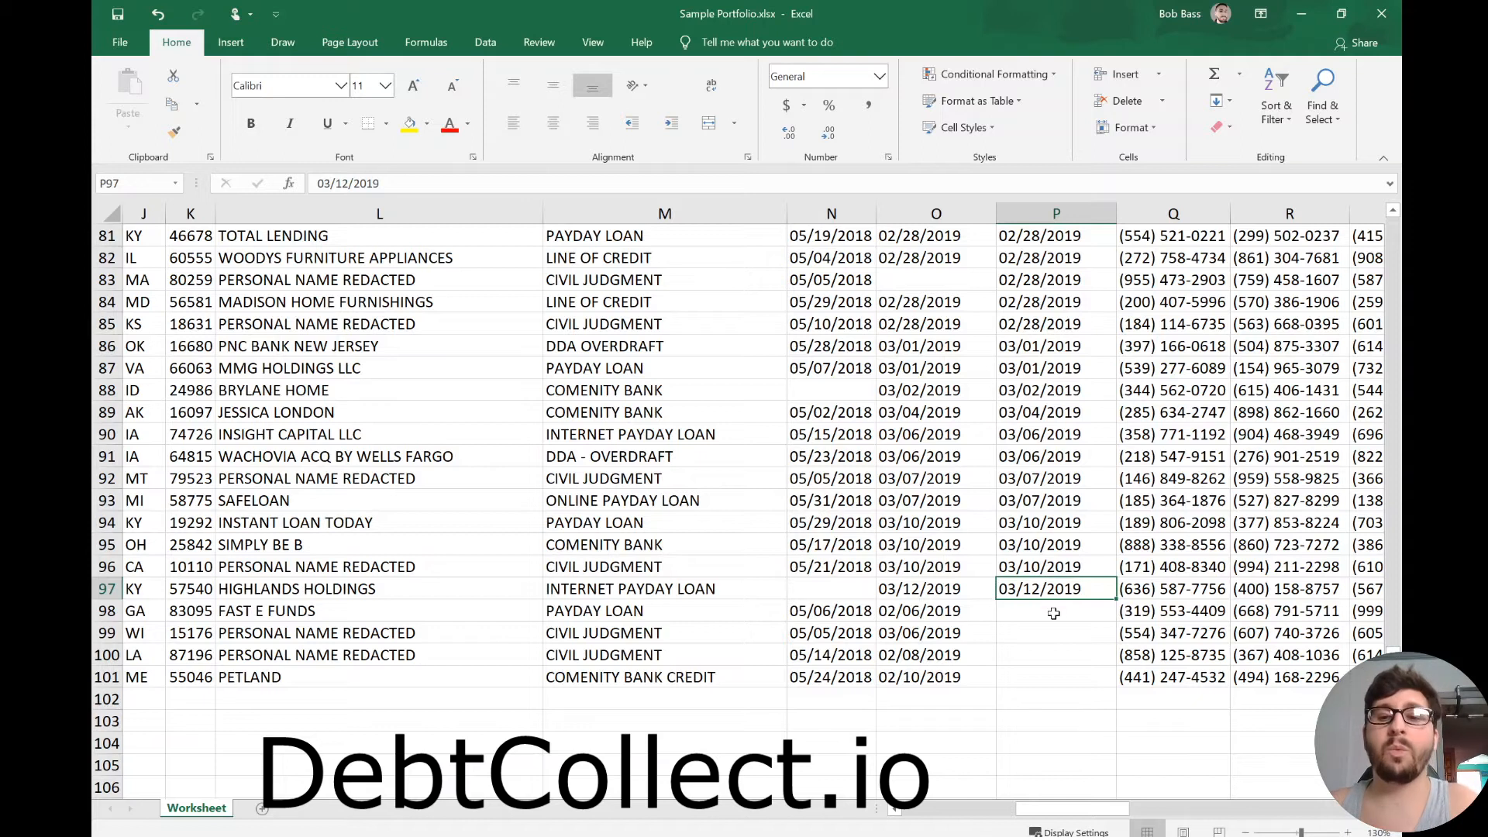
left_click(1055, 614)
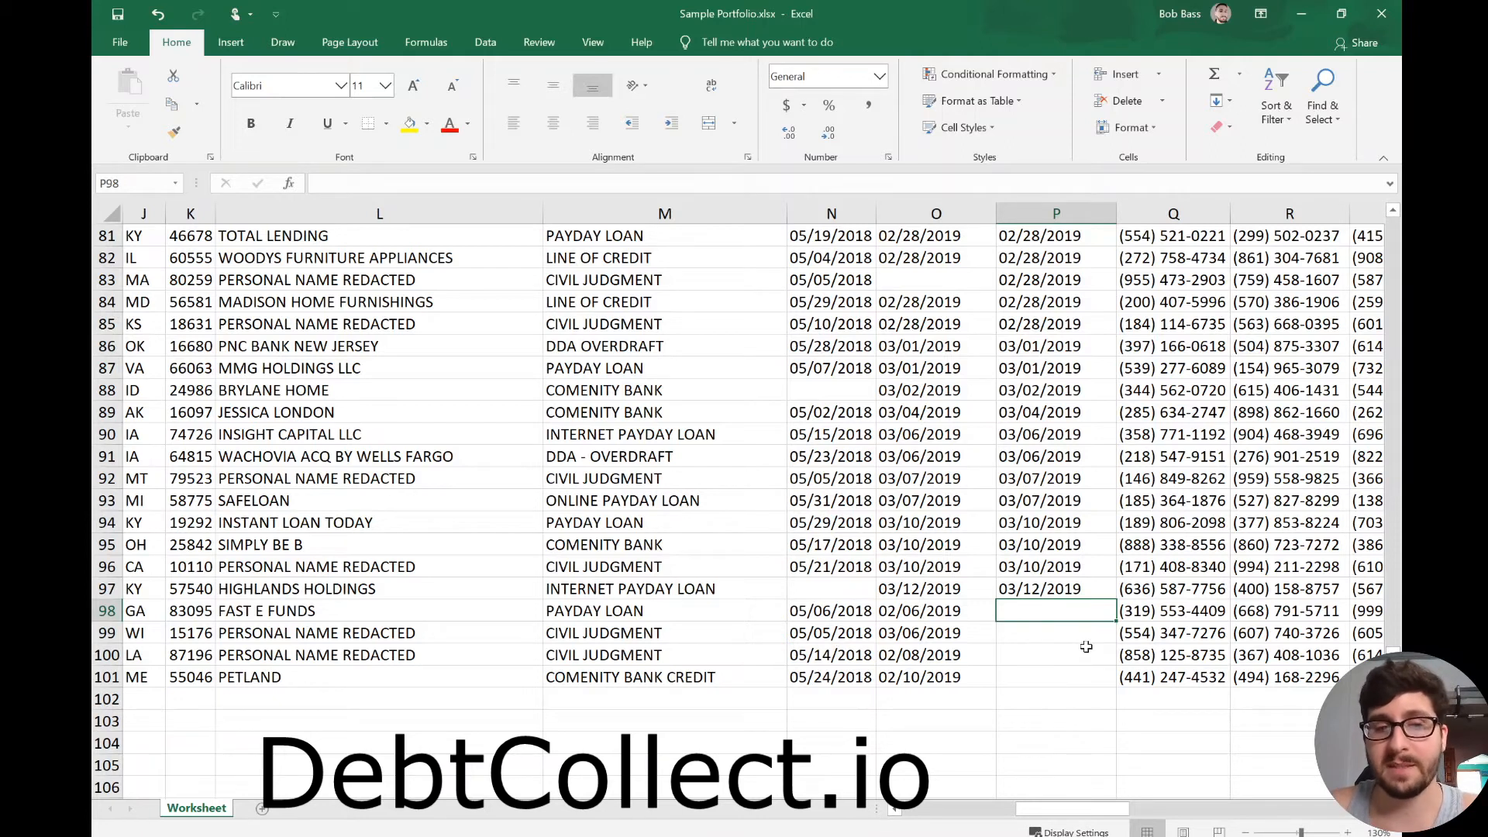
left_click_drag(938, 609, 980, 671)
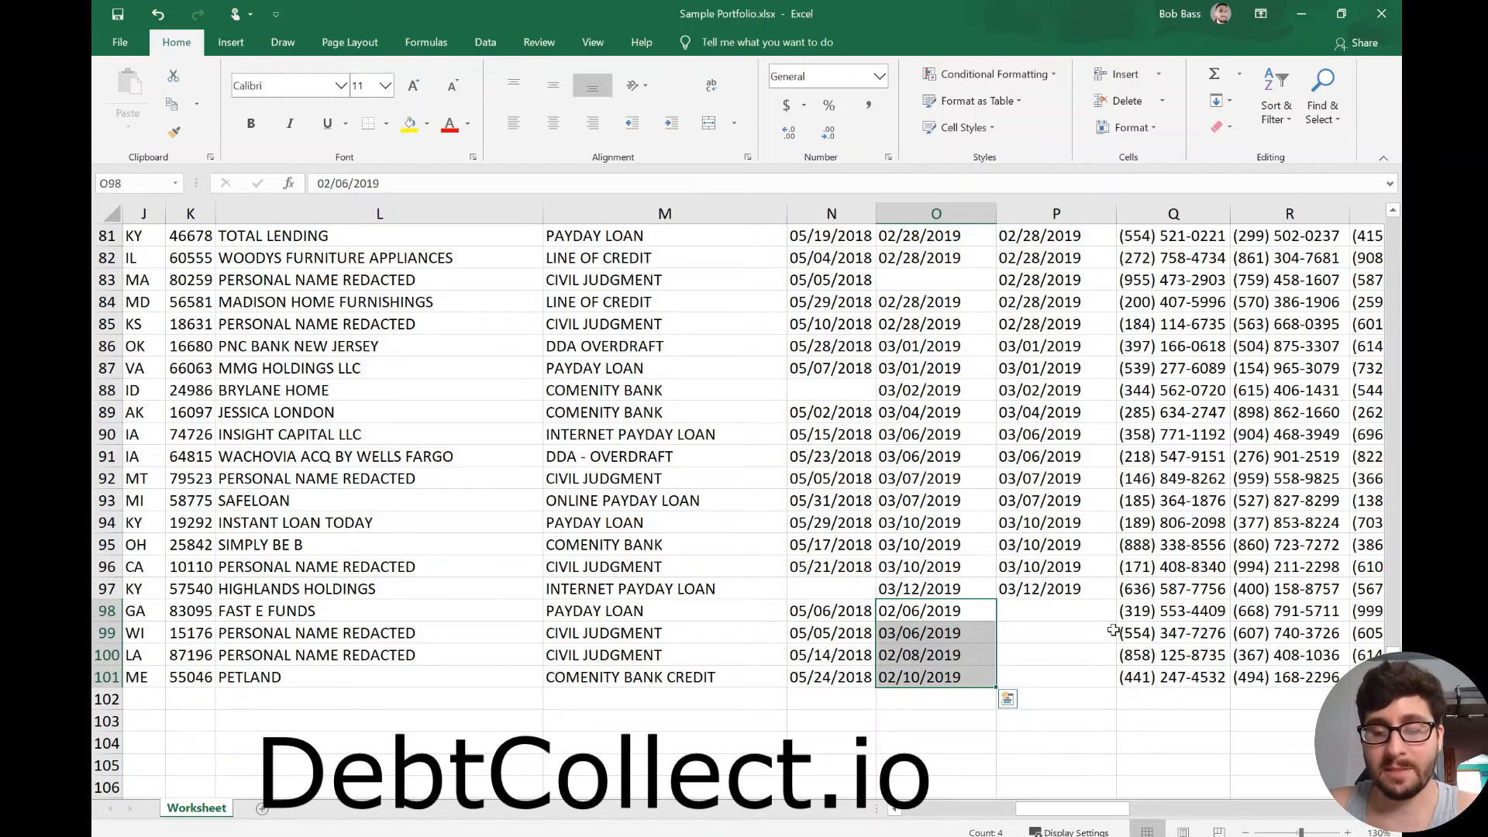
key("shift+Right")
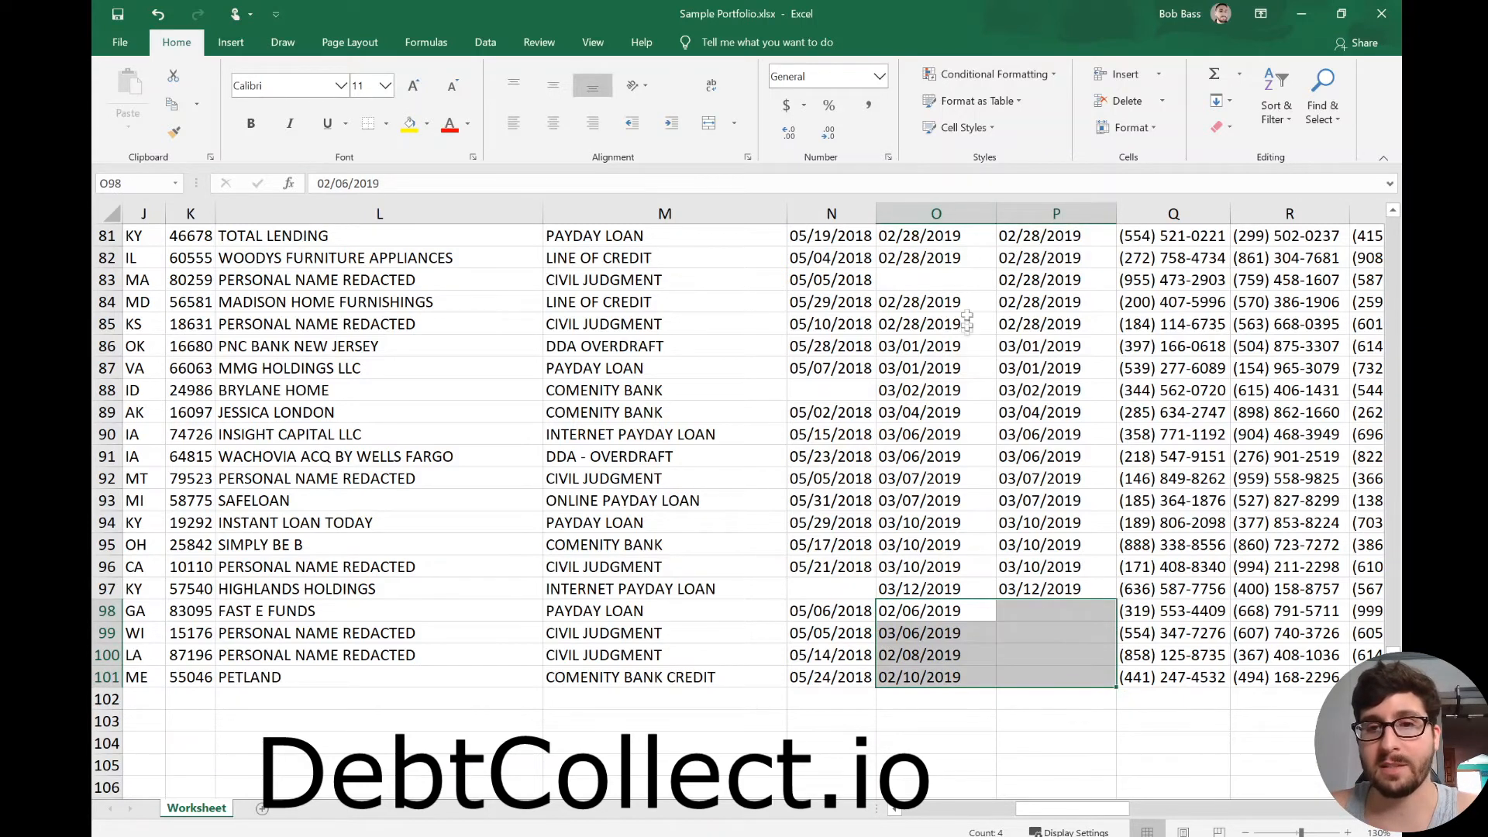
scroll(899, 307, "up", 4)
scroll(899, 307, "down", 5)
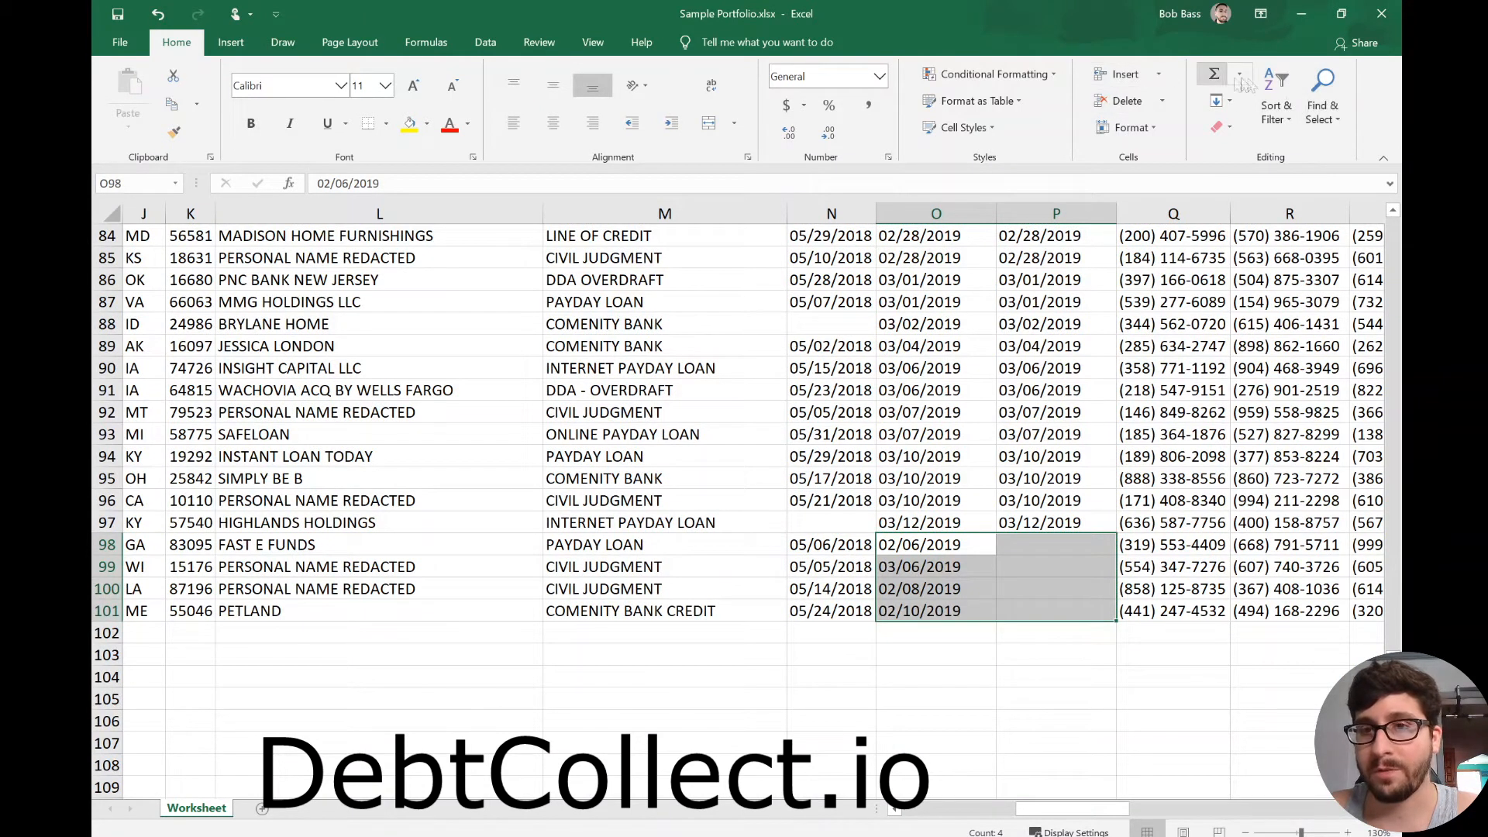
left_click(1218, 101)
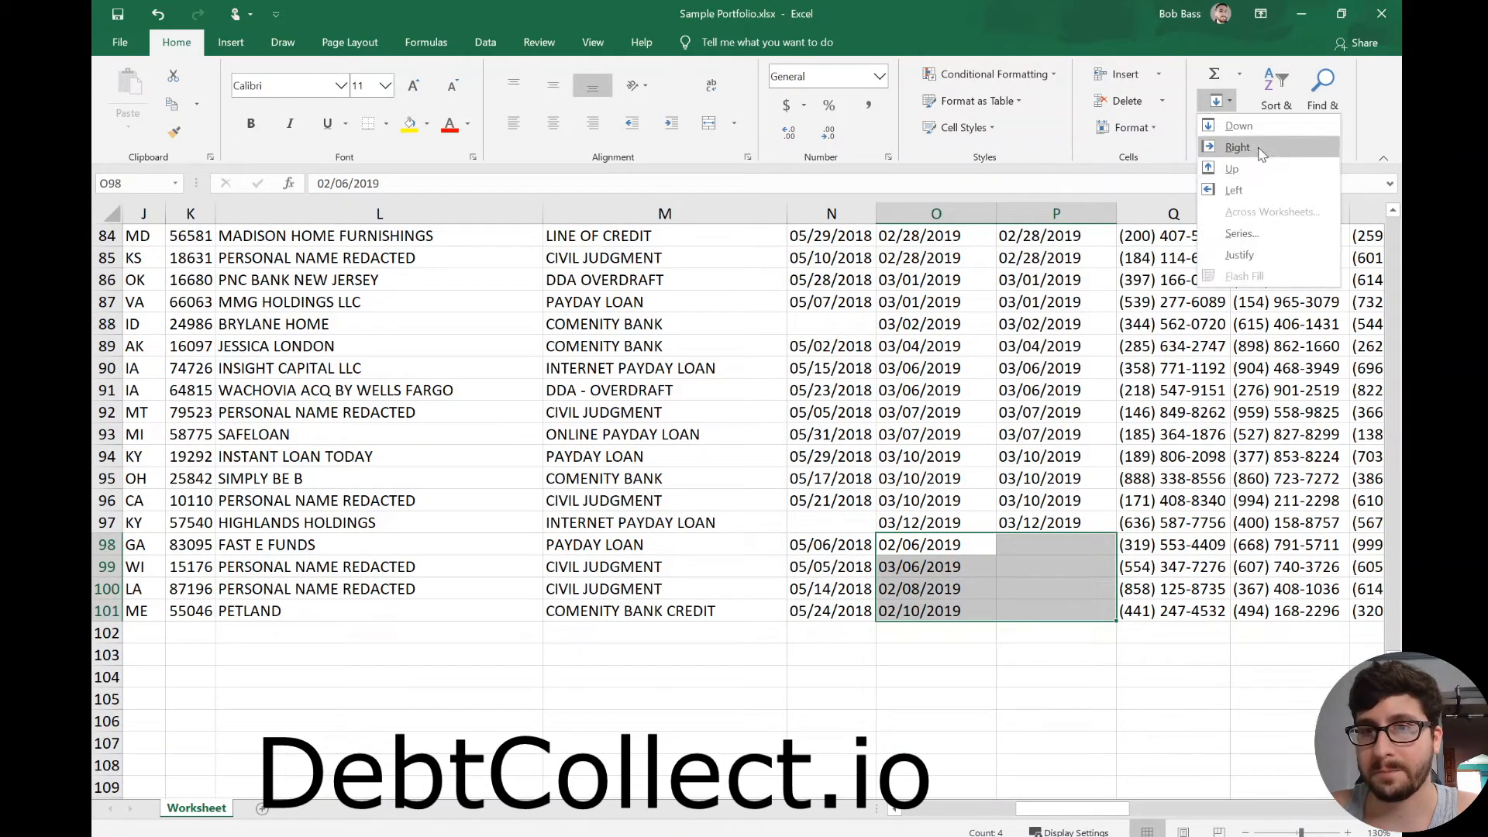
left_click(1259, 152)
- Sort the whole portfolio A to Z by the CheckDate column, expanding the selection to the neighbouring data
left_click(934, 210)
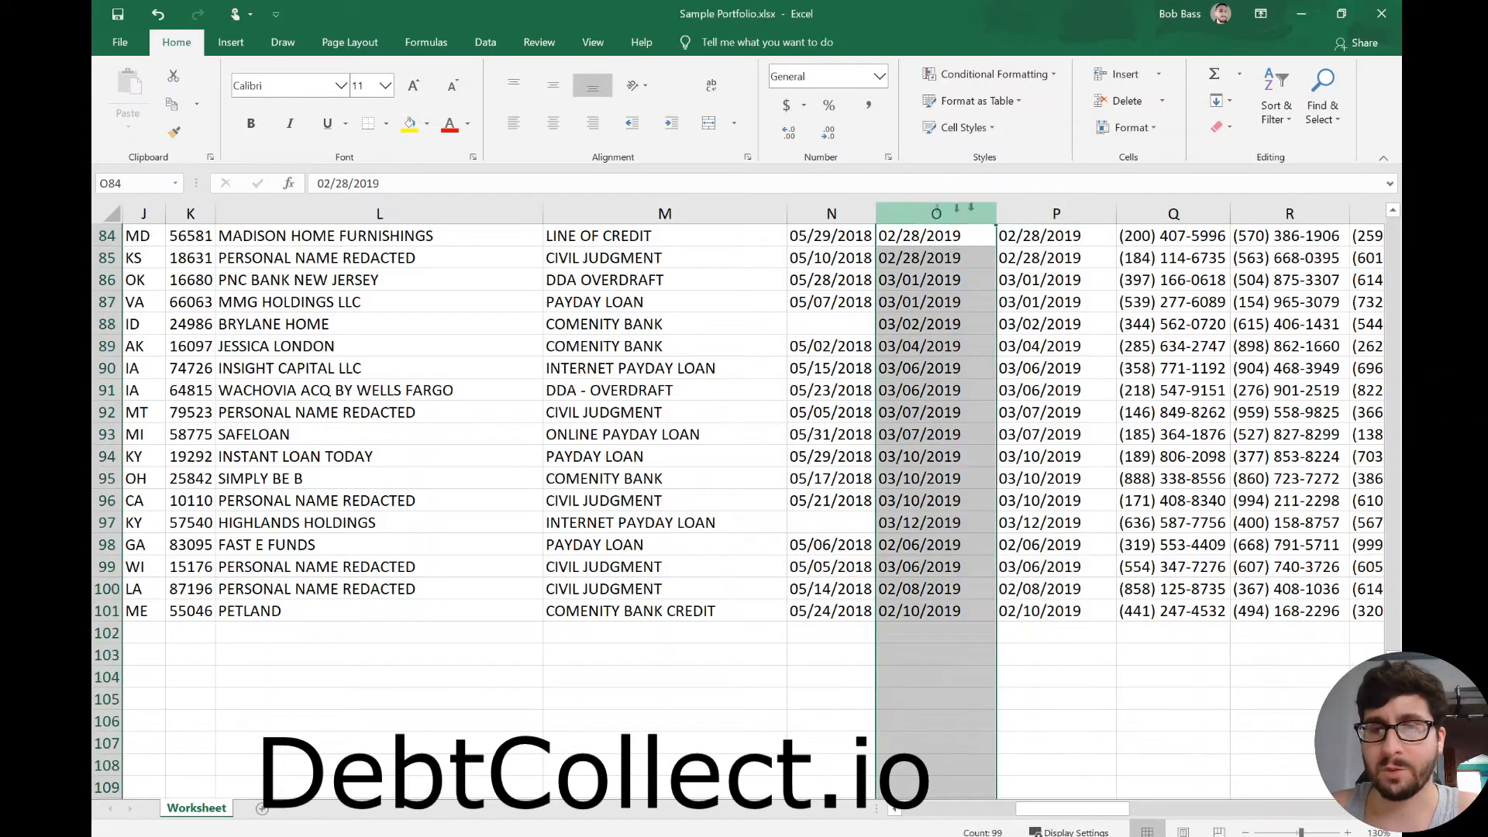
left_click(1275, 105)
left_click(1291, 163)
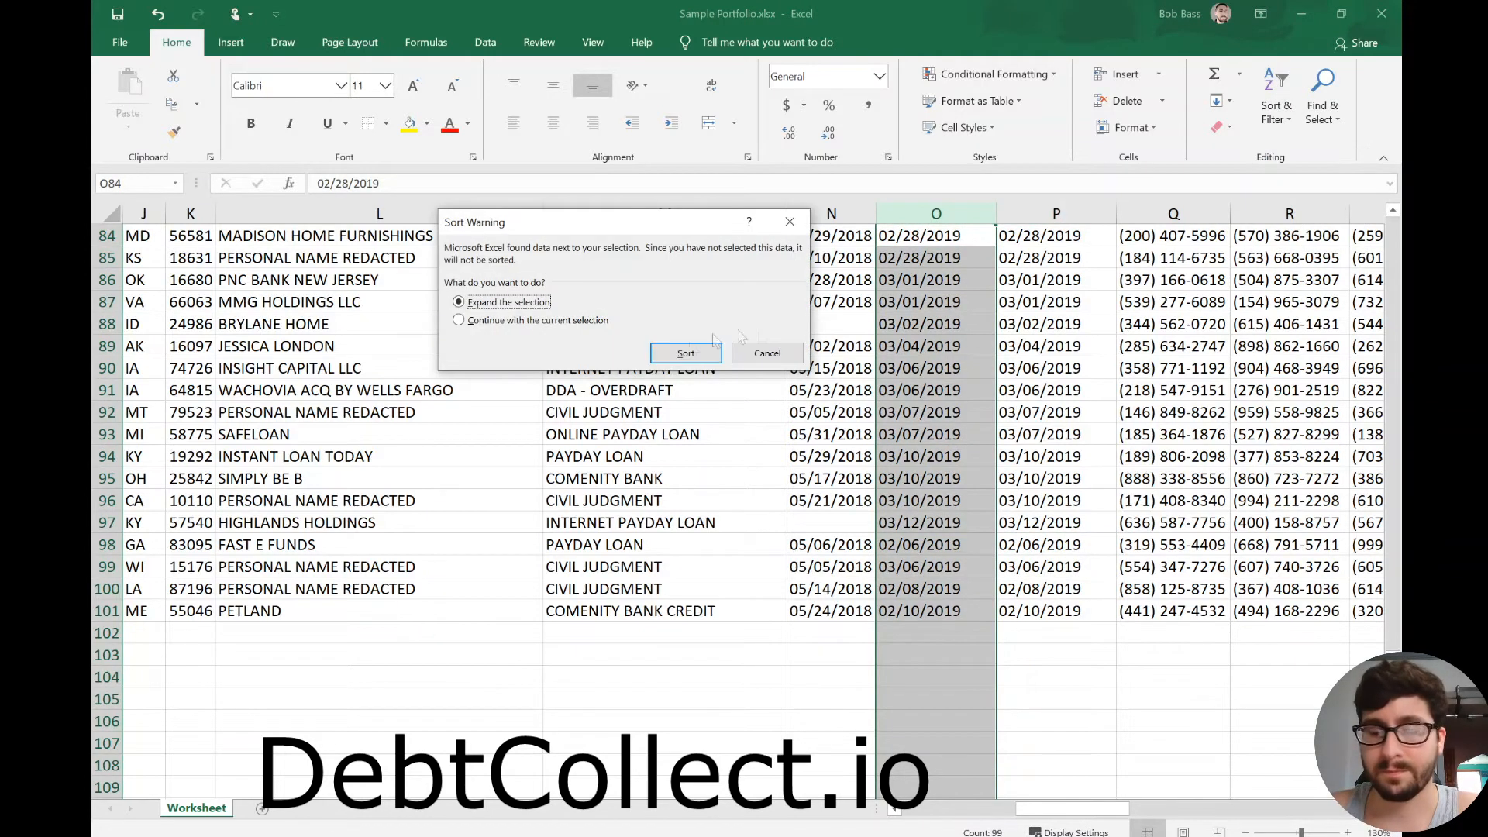
left_click(686, 352)
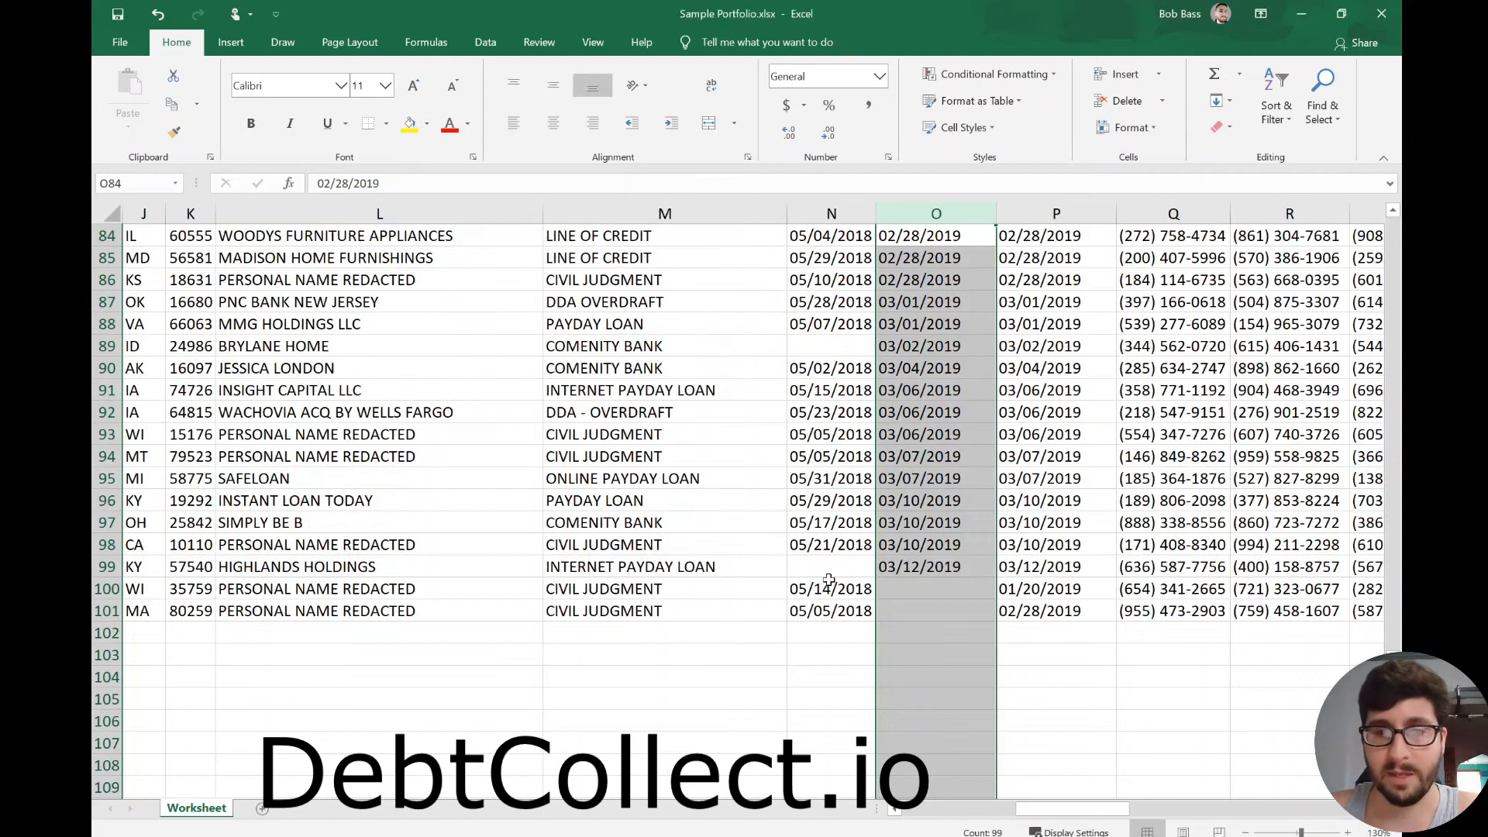
- Fill the blank CheckDate cells in rows 100 and 101 from the DateChargedOff values using Fill Left
left_click(830, 587)
left_click_drag(1038, 589, 941, 608)
left_click(1276, 108)
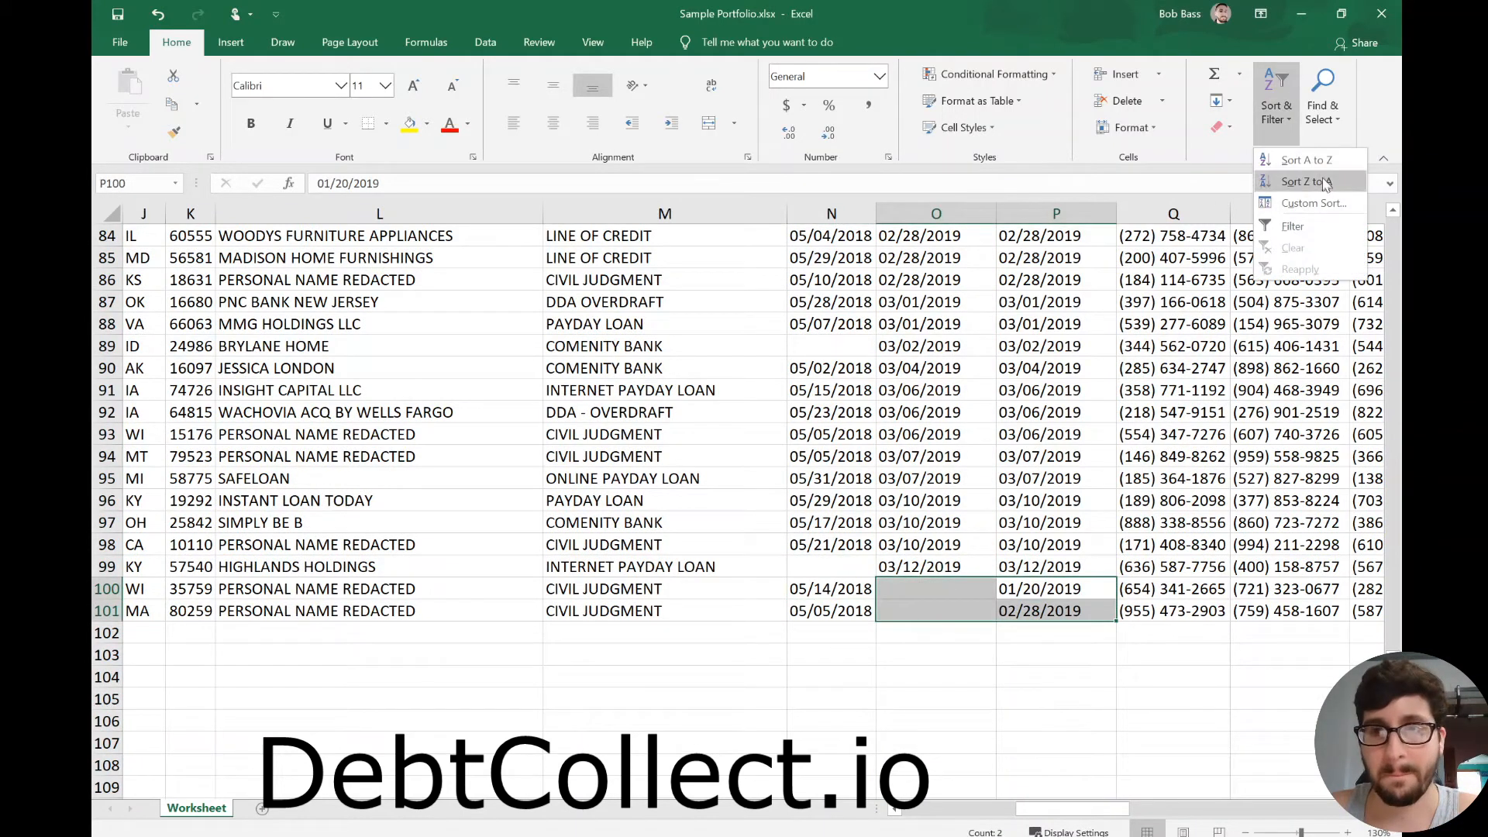
left_click(1230, 101)
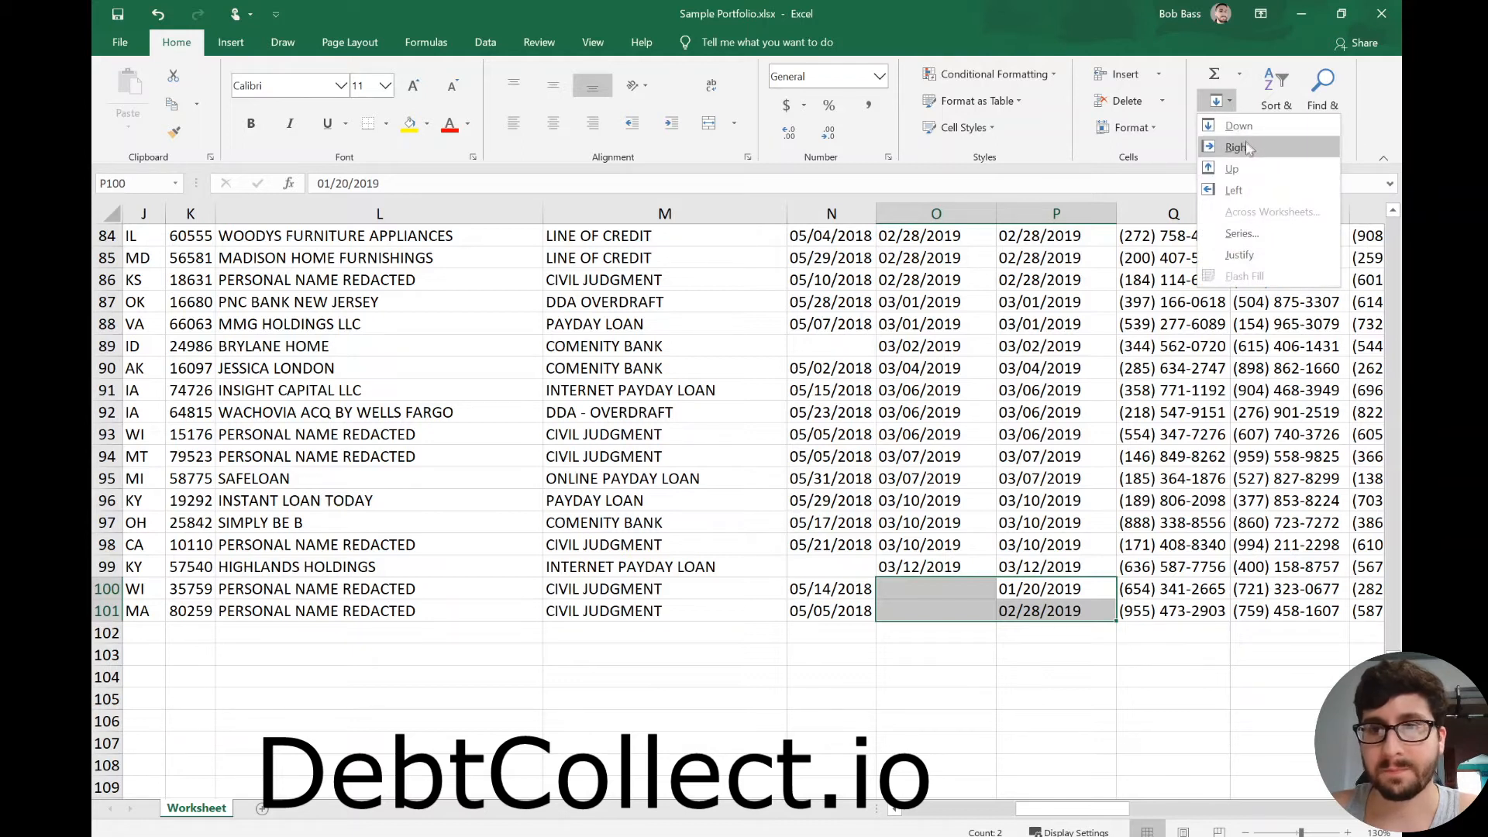
left_click(1247, 191)
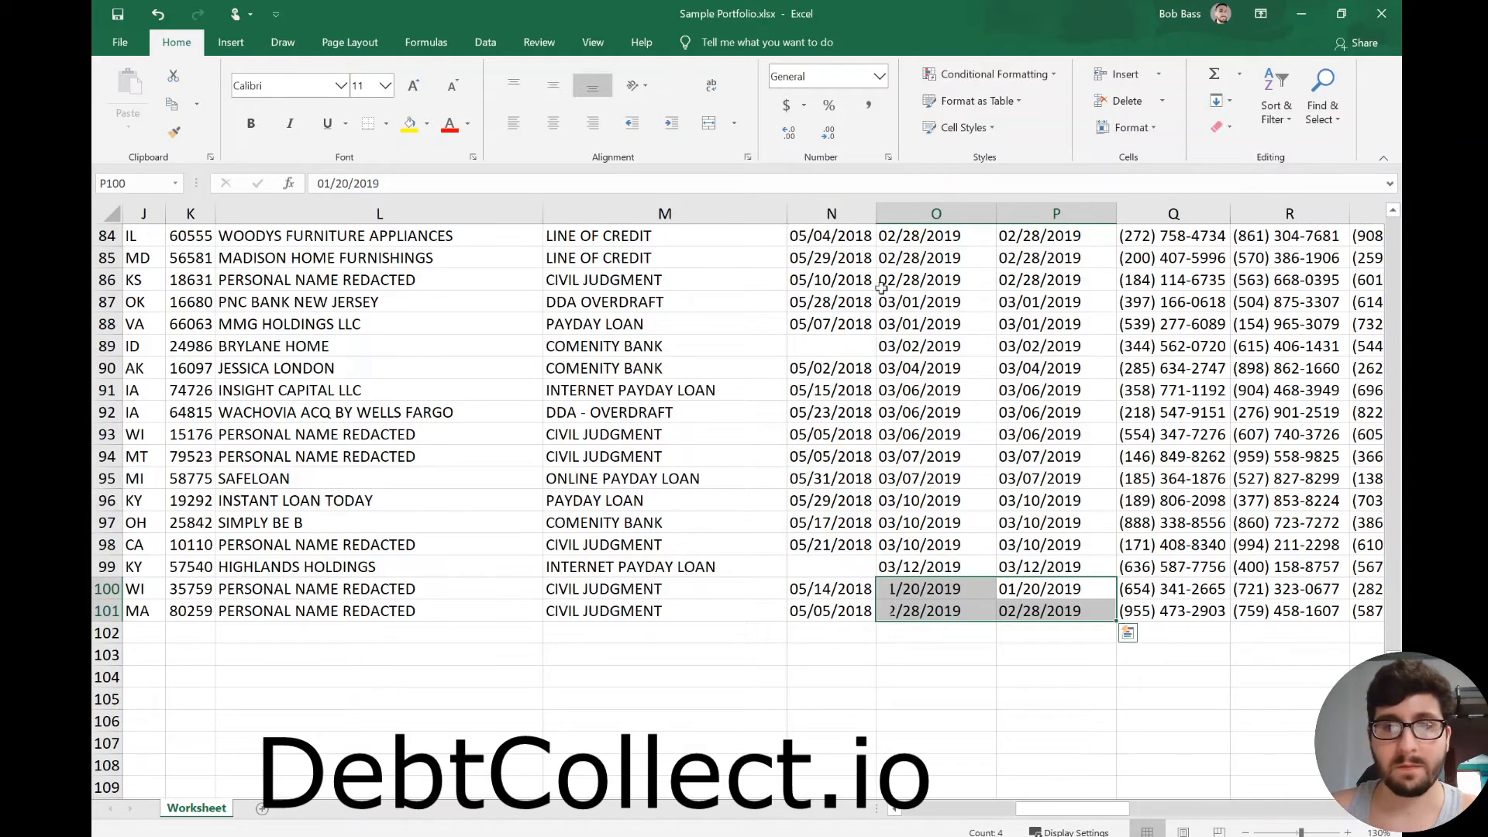
- Sort the whole portfolio A to Z by the OpenDate column, expanding the selection to the neighbouring data
left_click(845, 203)
left_click(1277, 109)
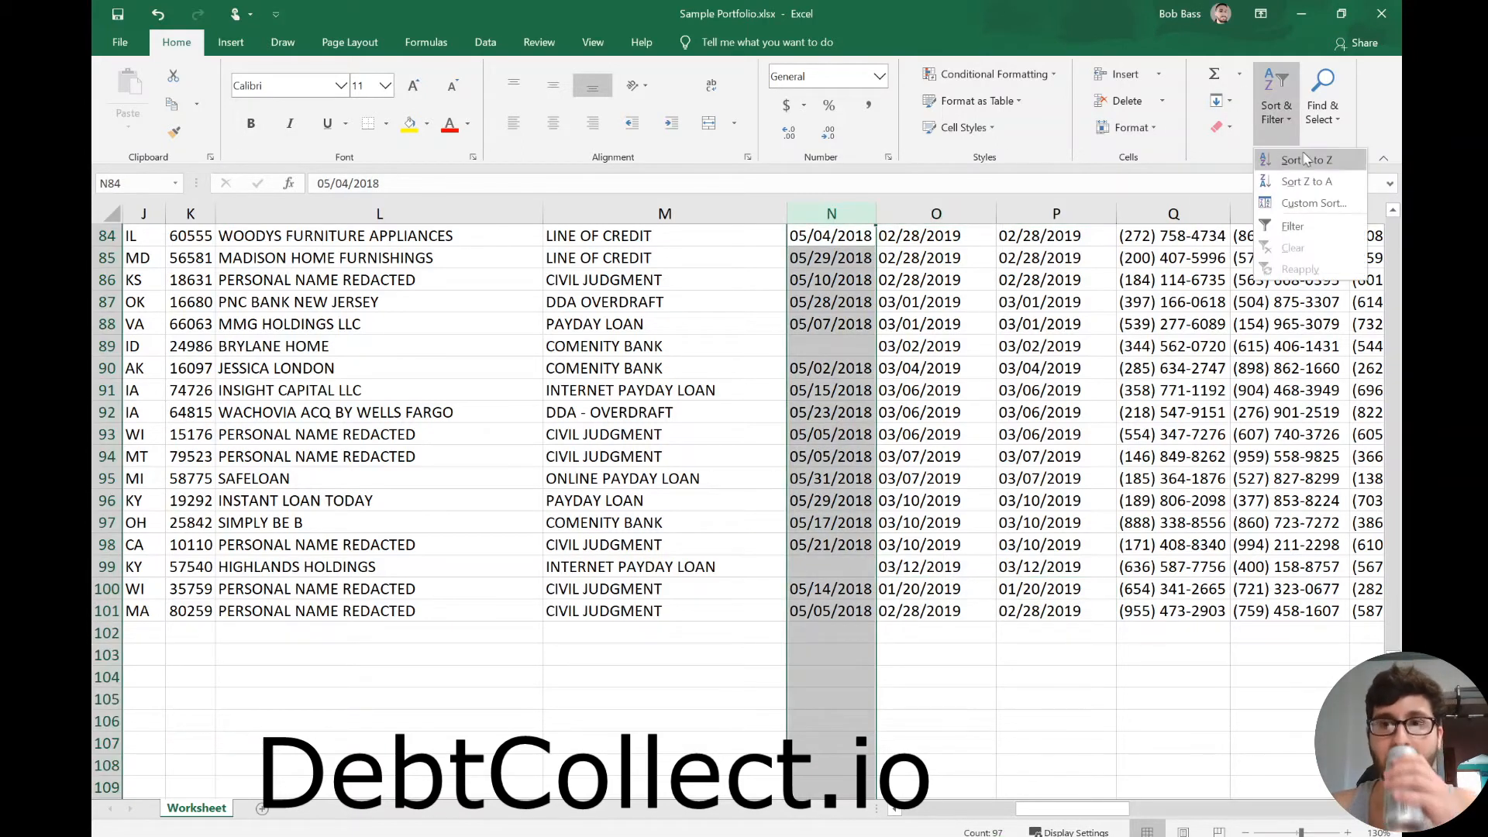
left_click(1307, 159)
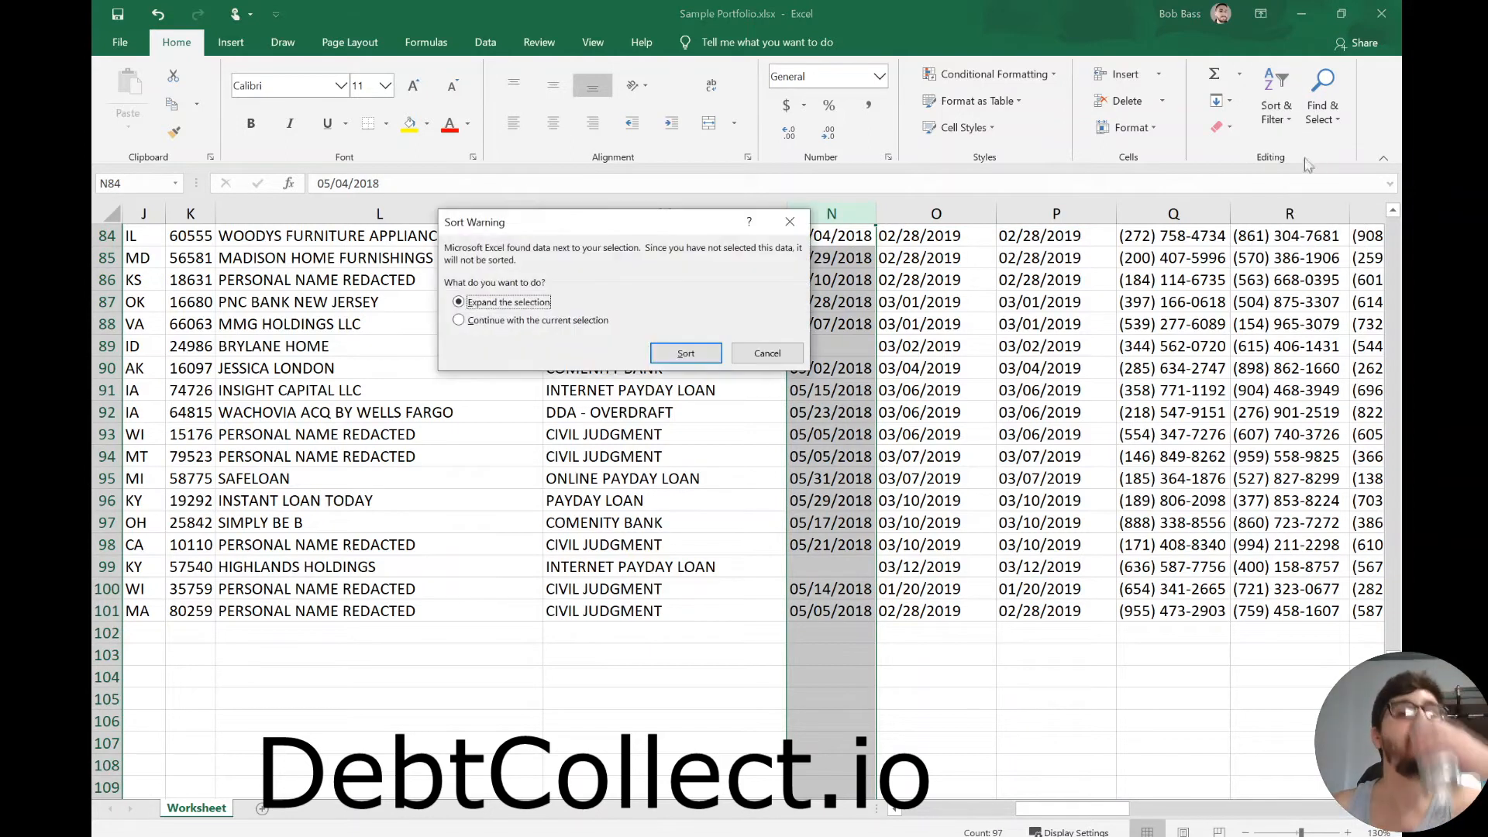
left_click(686, 353)
- Copy the CheckDate values in O98:O101 into the blank OpenDate cells N98:N101
left_click(986, 591)
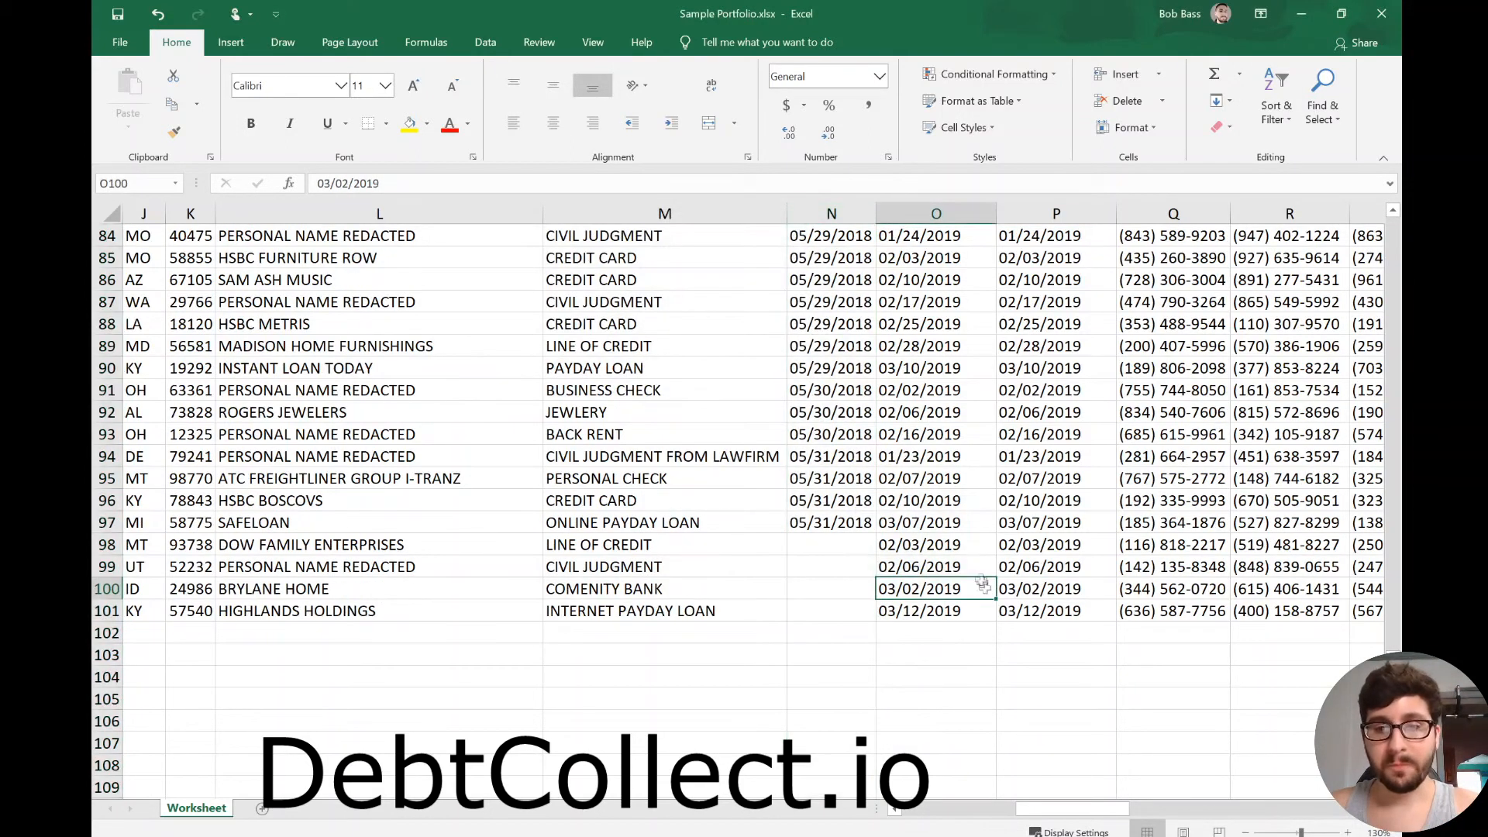
left_click_drag(965, 547, 1072, 612)
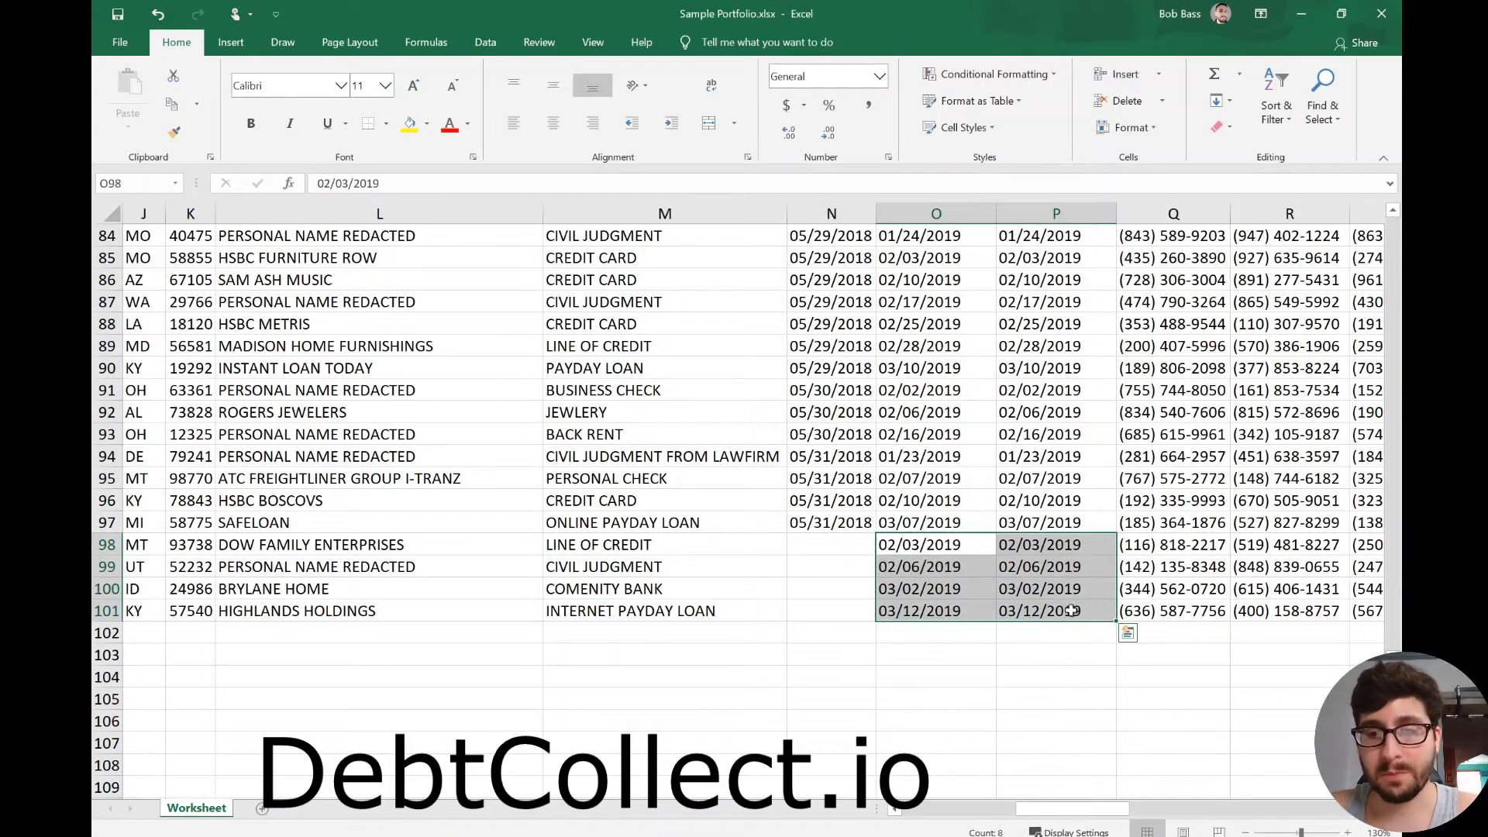
left_click(1056, 591)
left_click_drag(942, 548, 950, 607)
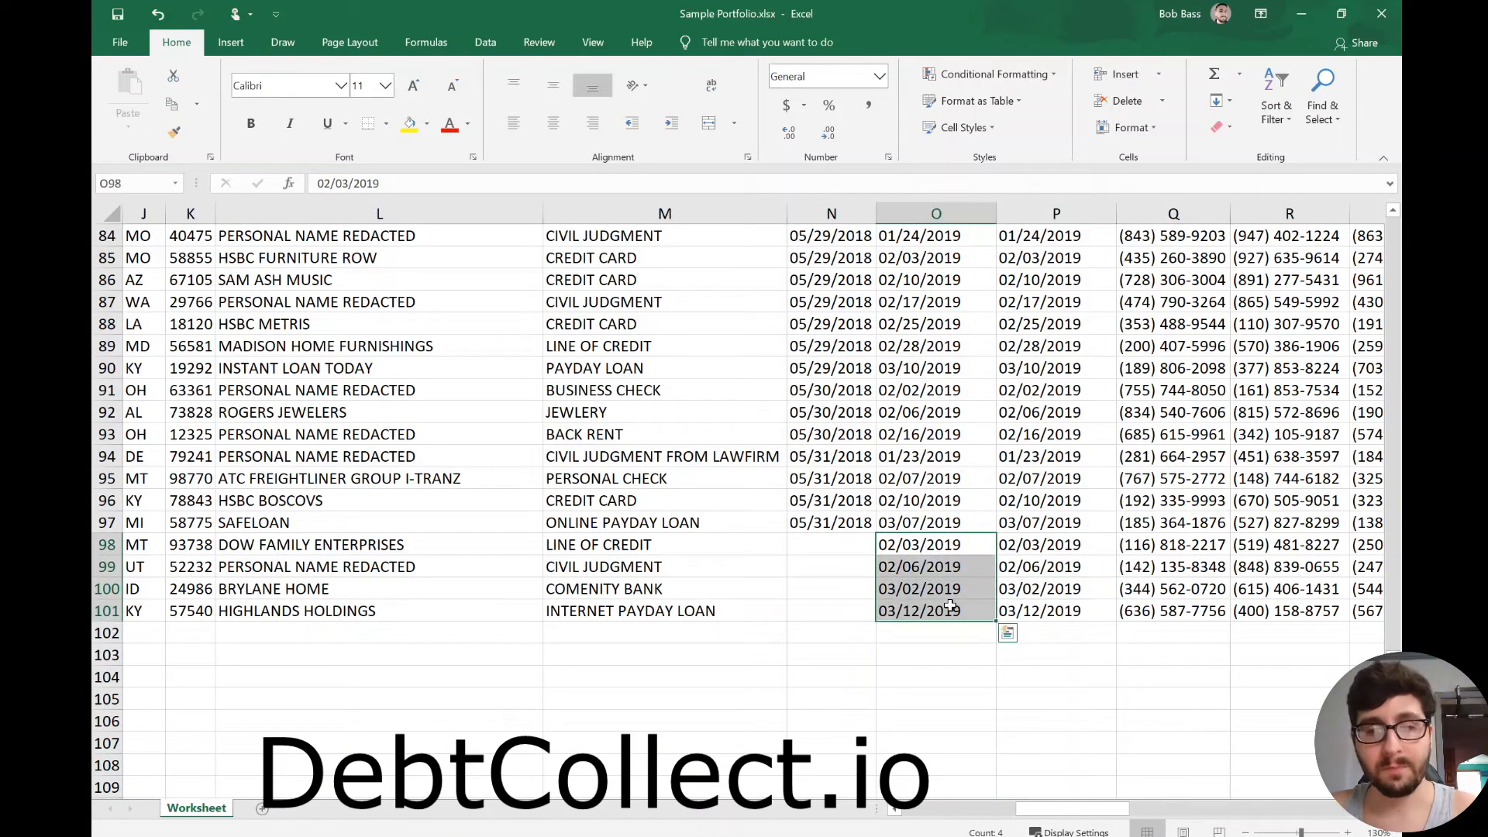
key("ctrl+c")
left_click(849, 548)
key("ctrl+v")
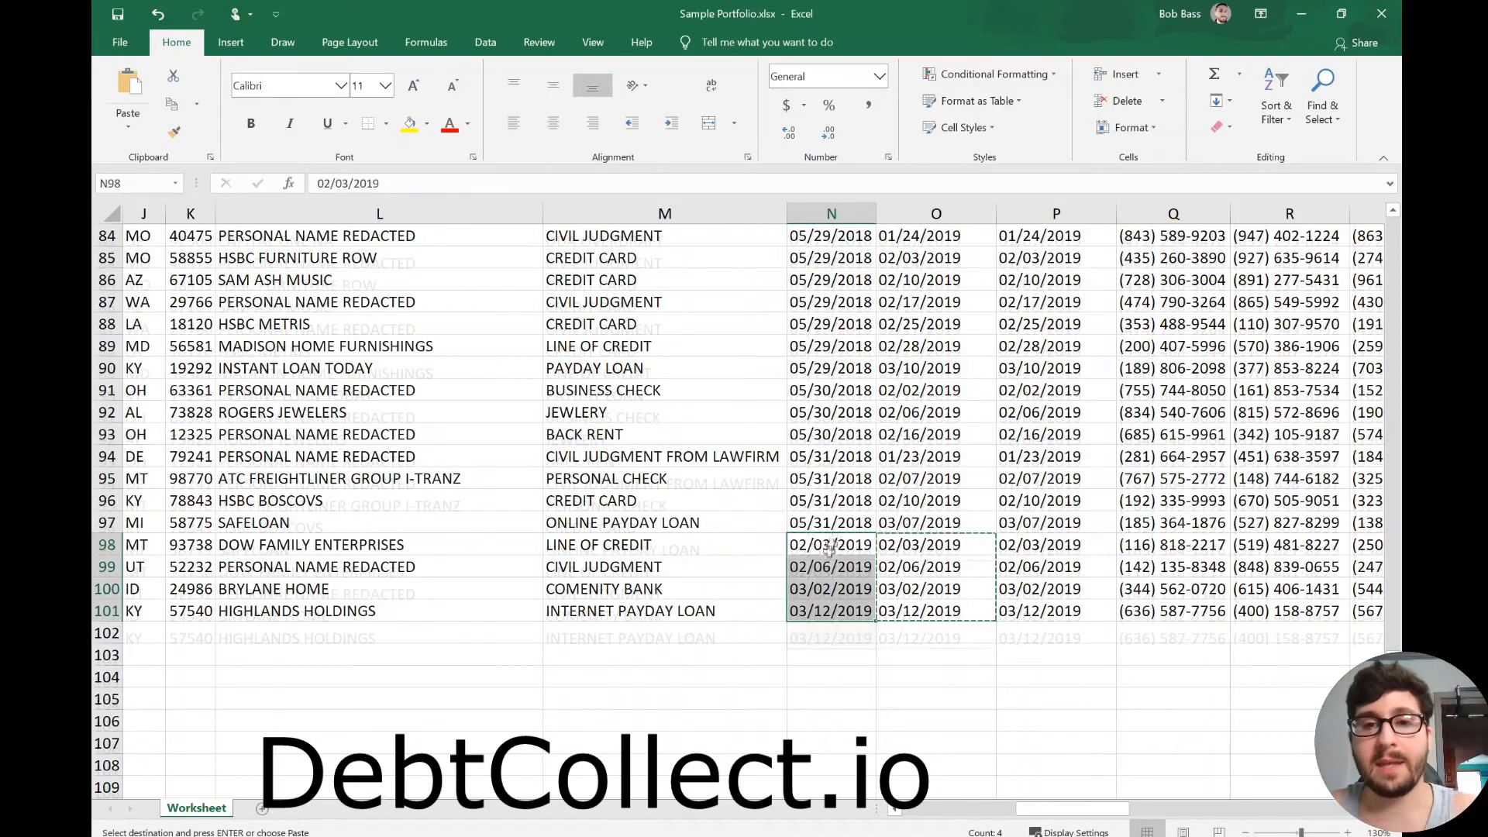
- Review the date columns up to the header row, and inspect the identification columns and an SSN cell at the start of the sheet
scroll(831, 547, "up", 2)
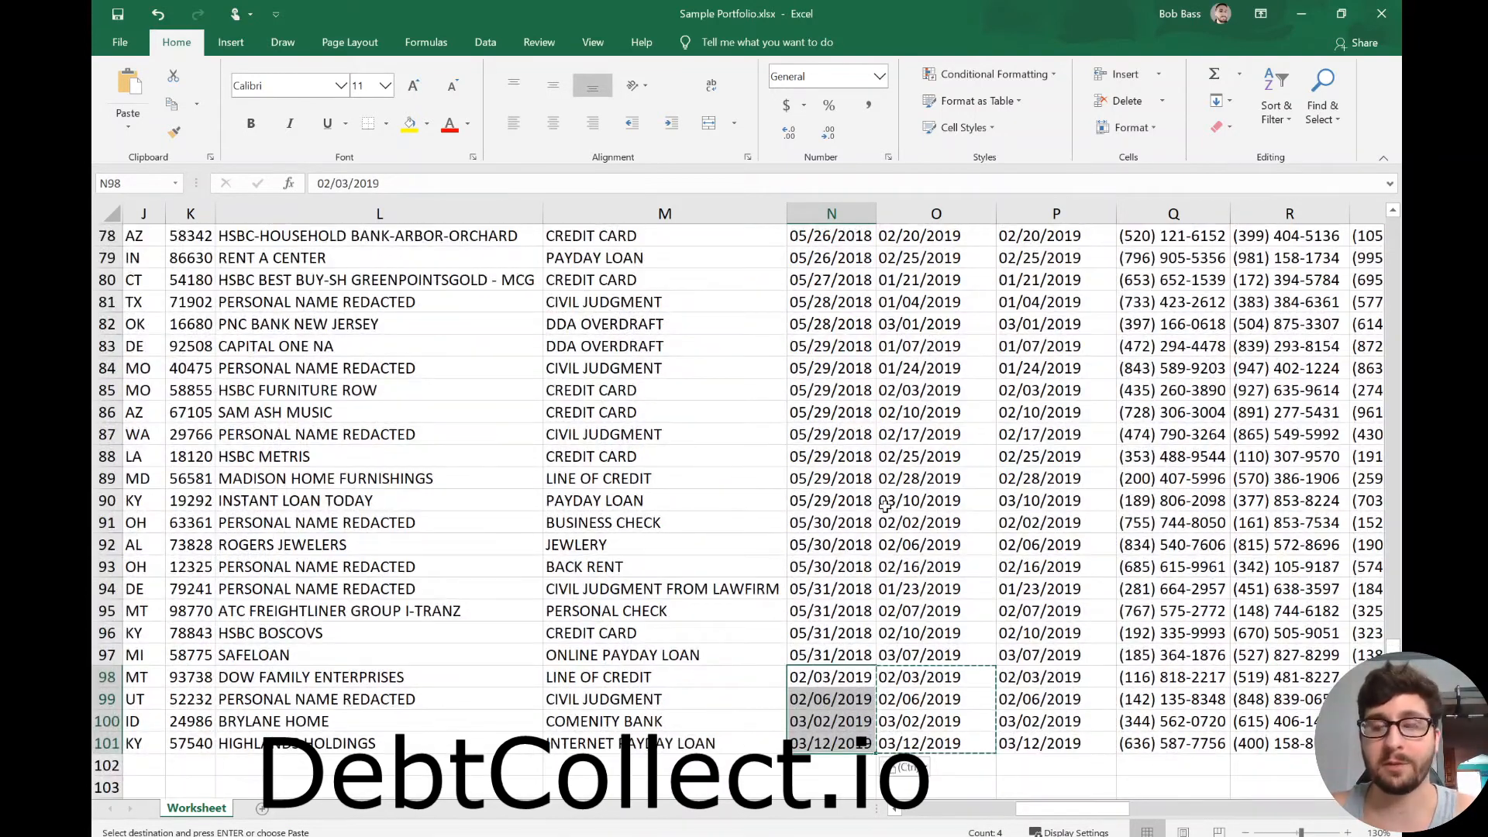
scroll(909, 482, "up", 7)
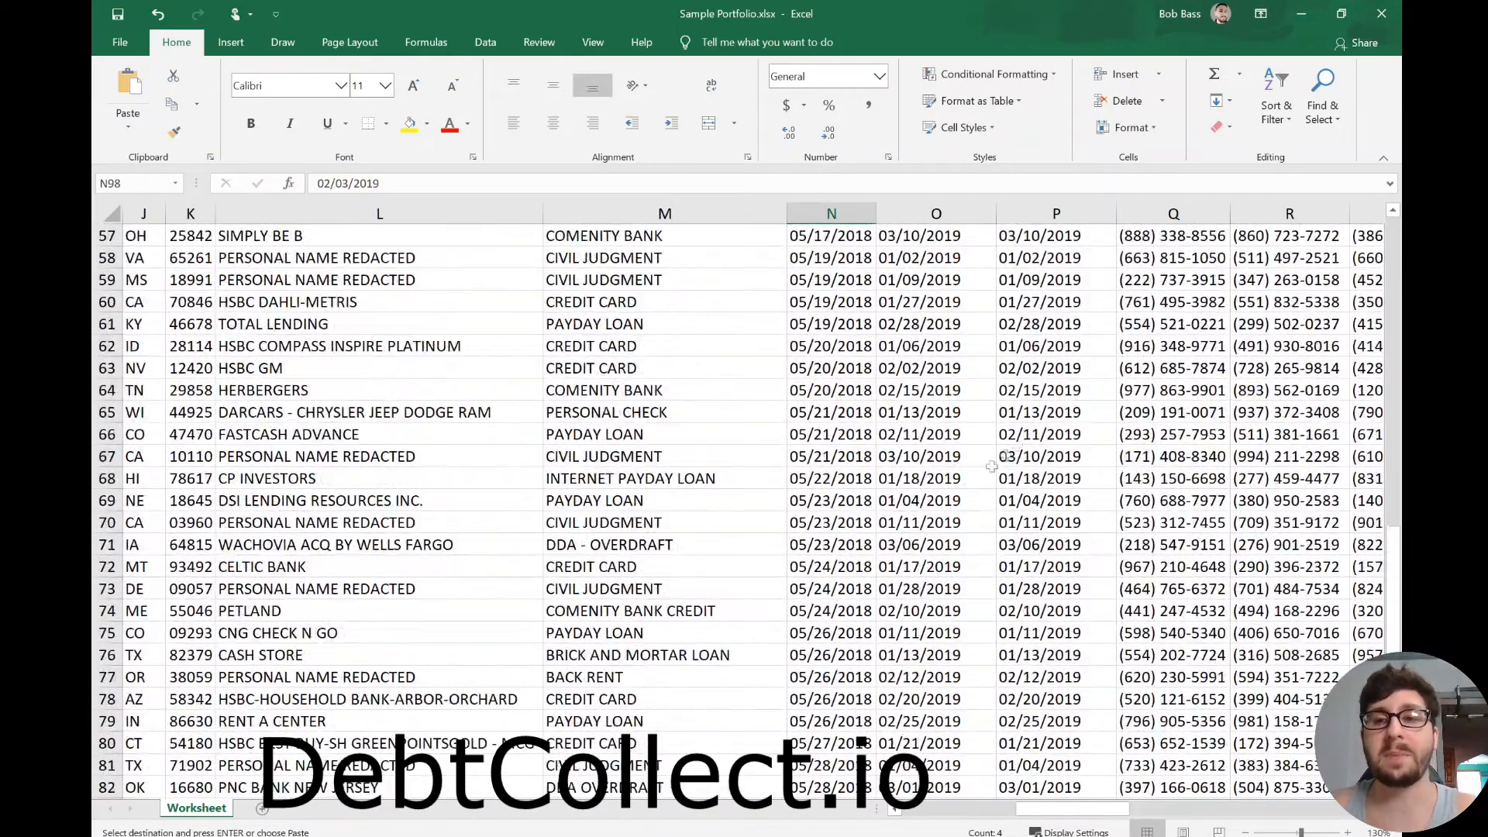
left_click(1046, 434)
key("ctrl+Up")
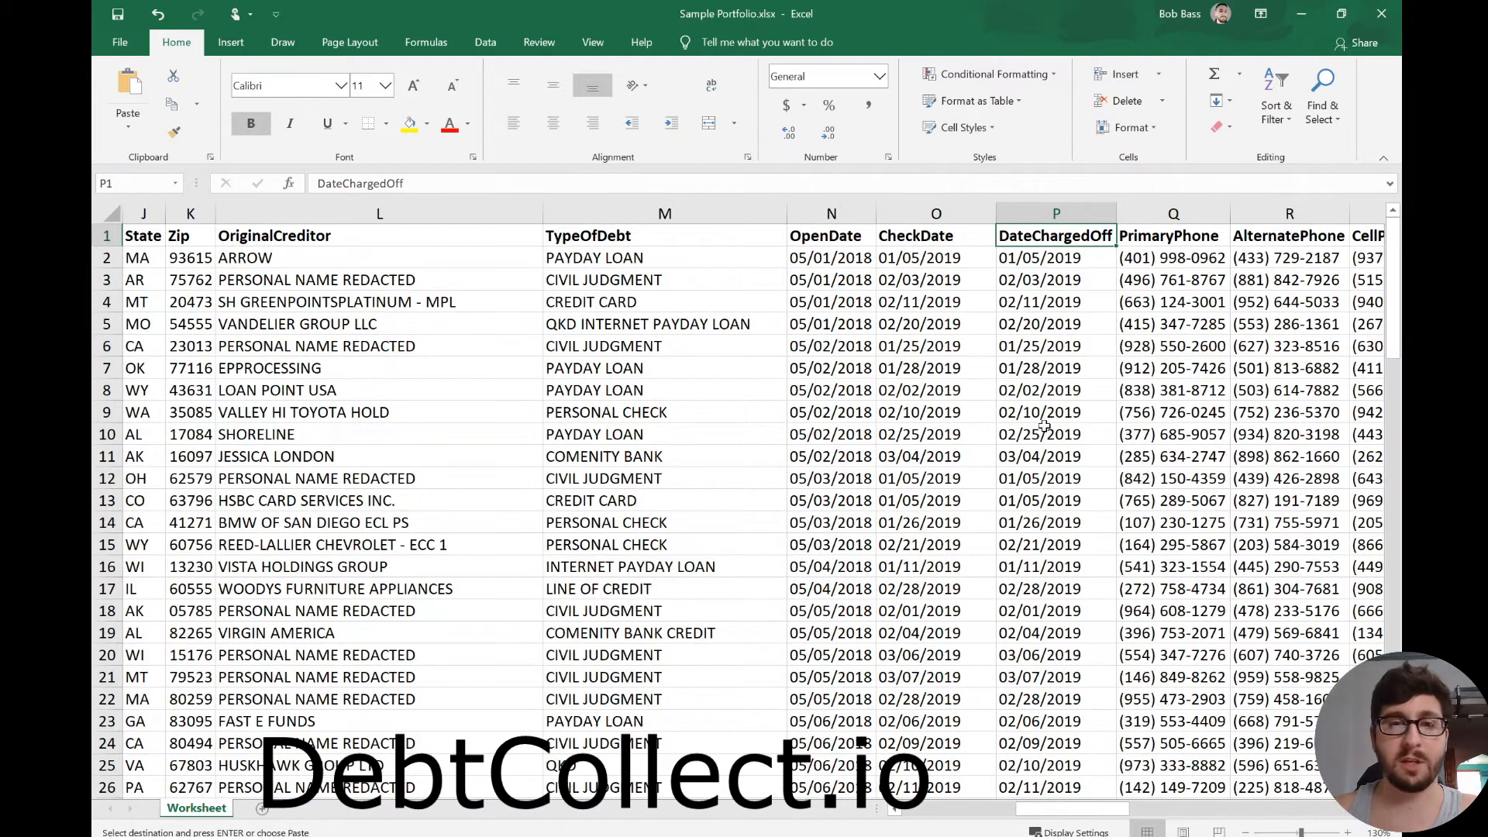
left_click_drag(1018, 808, 905, 807)
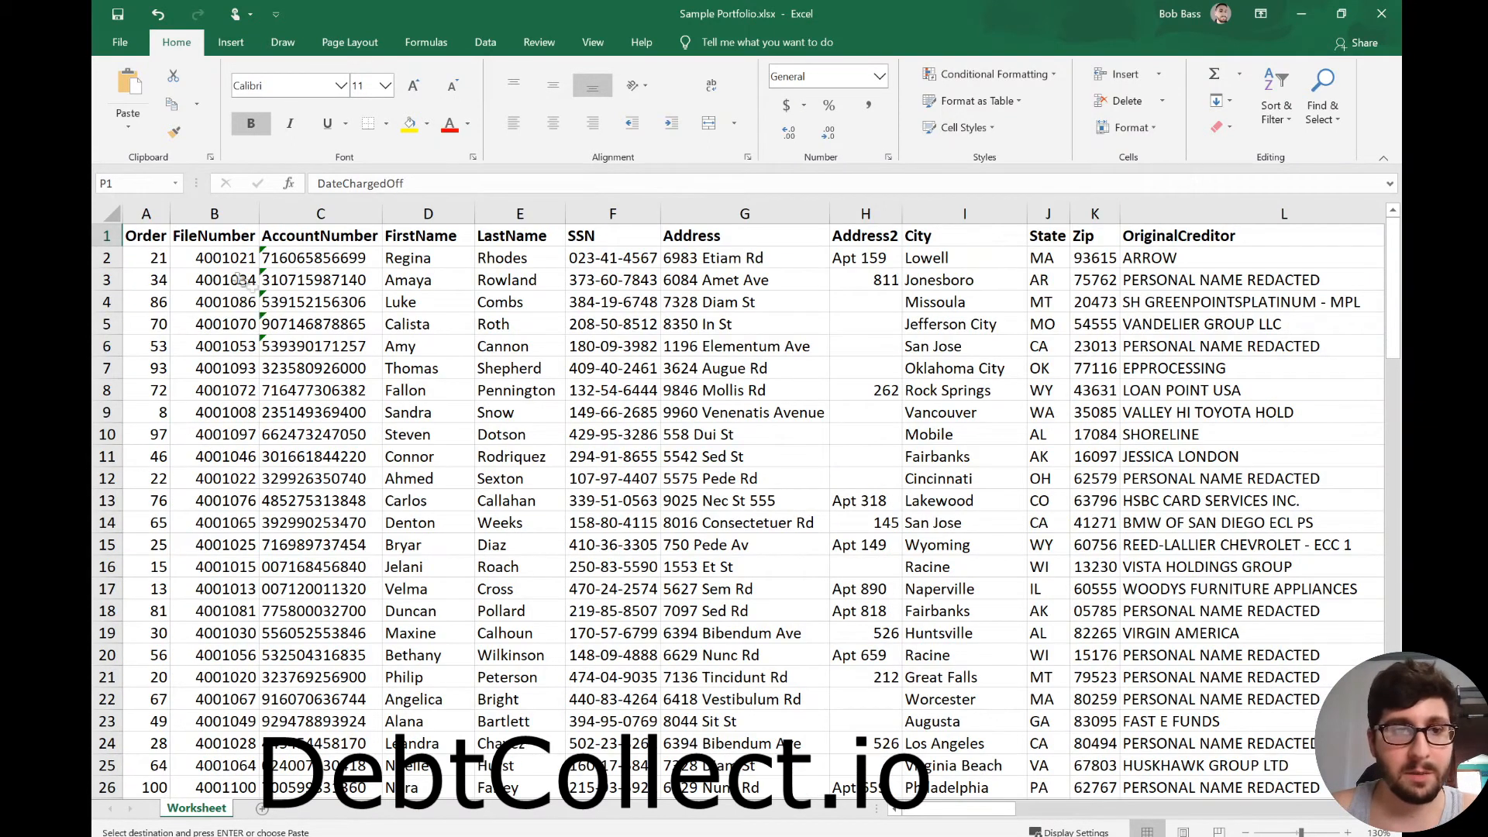
left_click(612, 301)
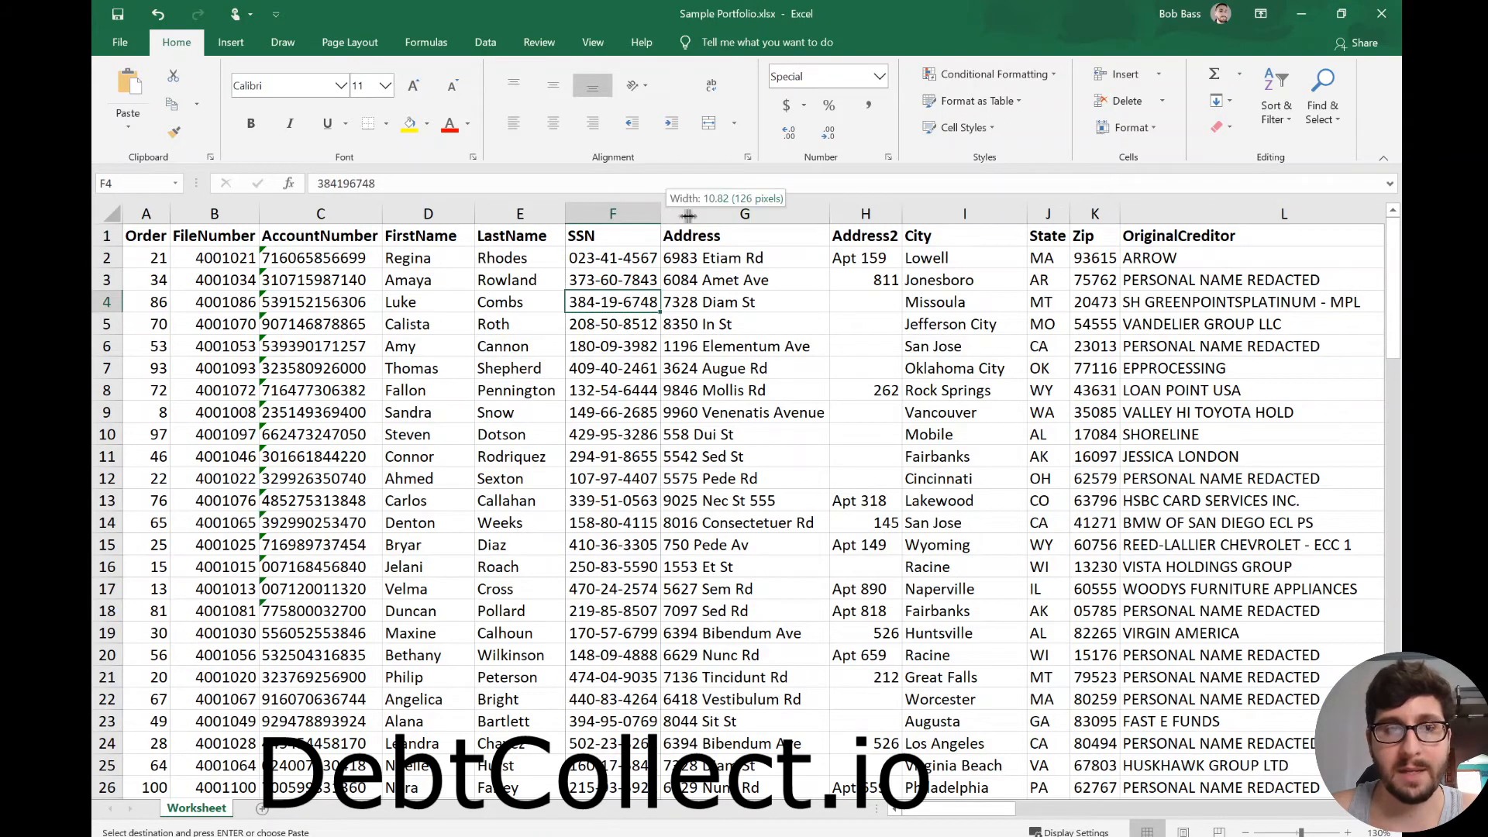
- Change the number format of the whole SSN column to General
left_click(620, 213)
left_click(880, 76)
left_click(841, 108)
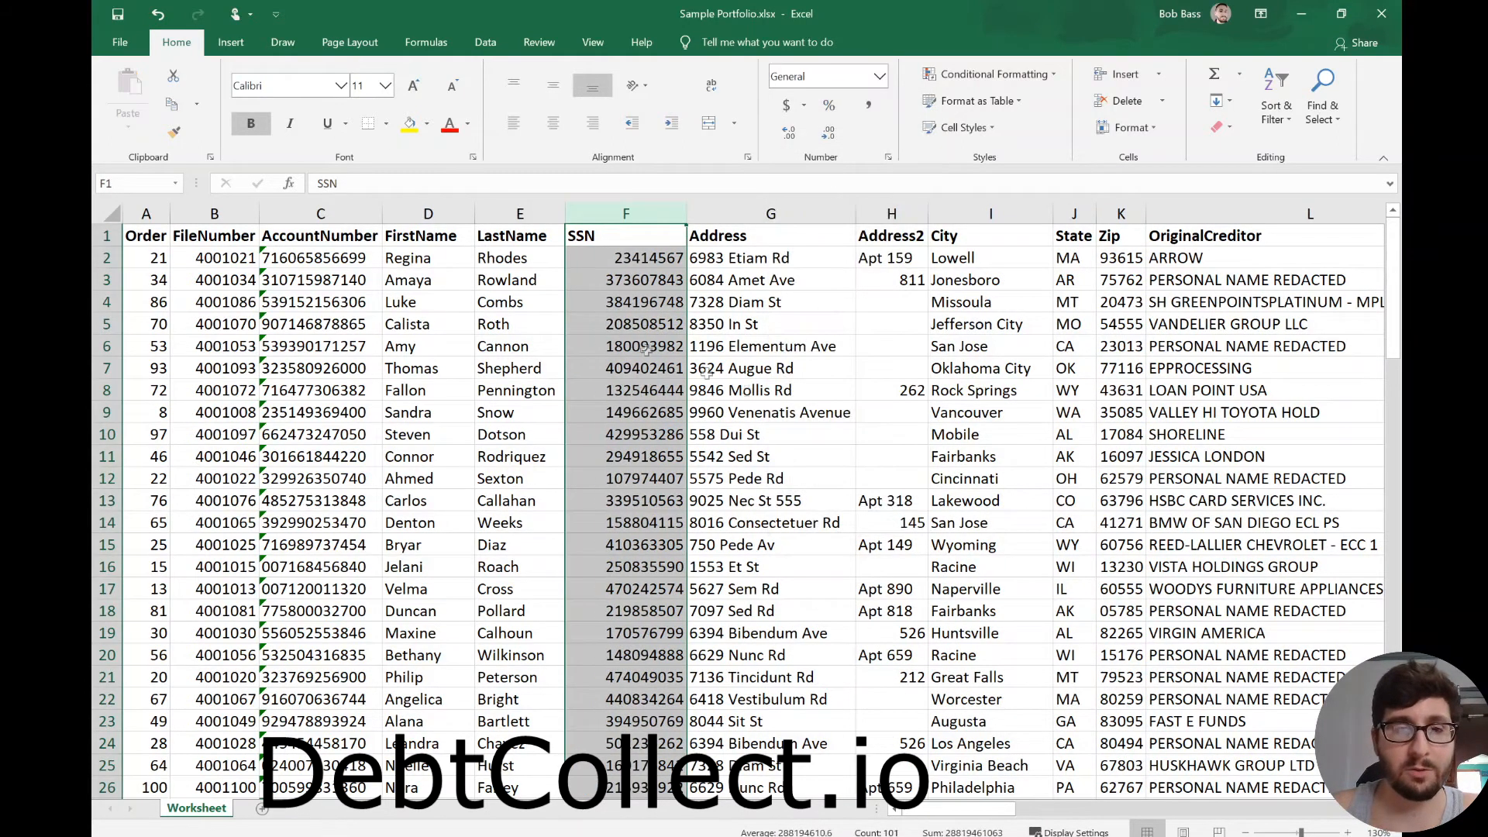
left_click(594, 419)
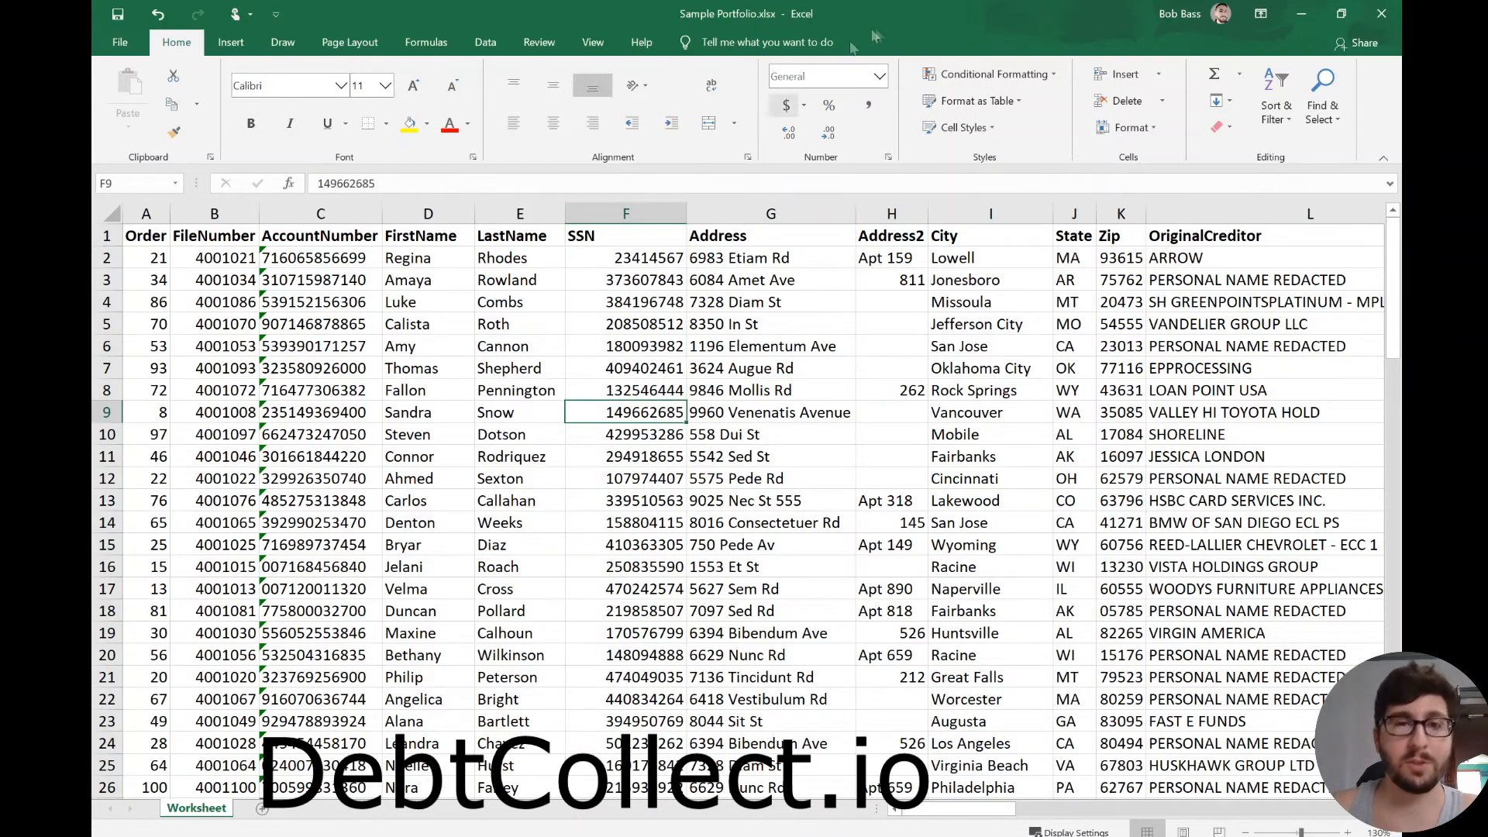
left_click(626, 213)
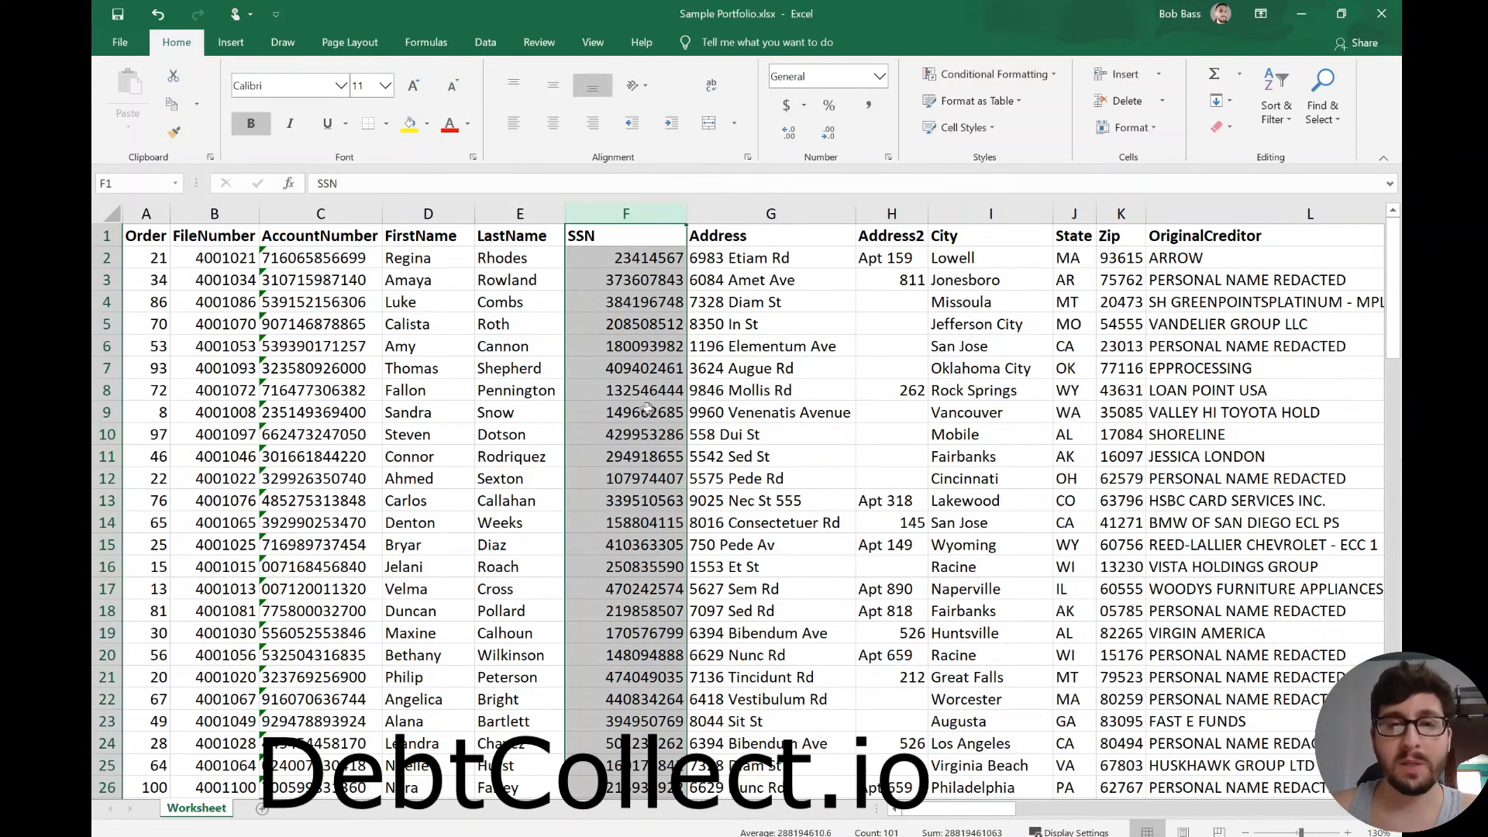
- Clear the SSN cells F55 through F59
scroll(651, 411, "down", 16)
left_click(640, 368)
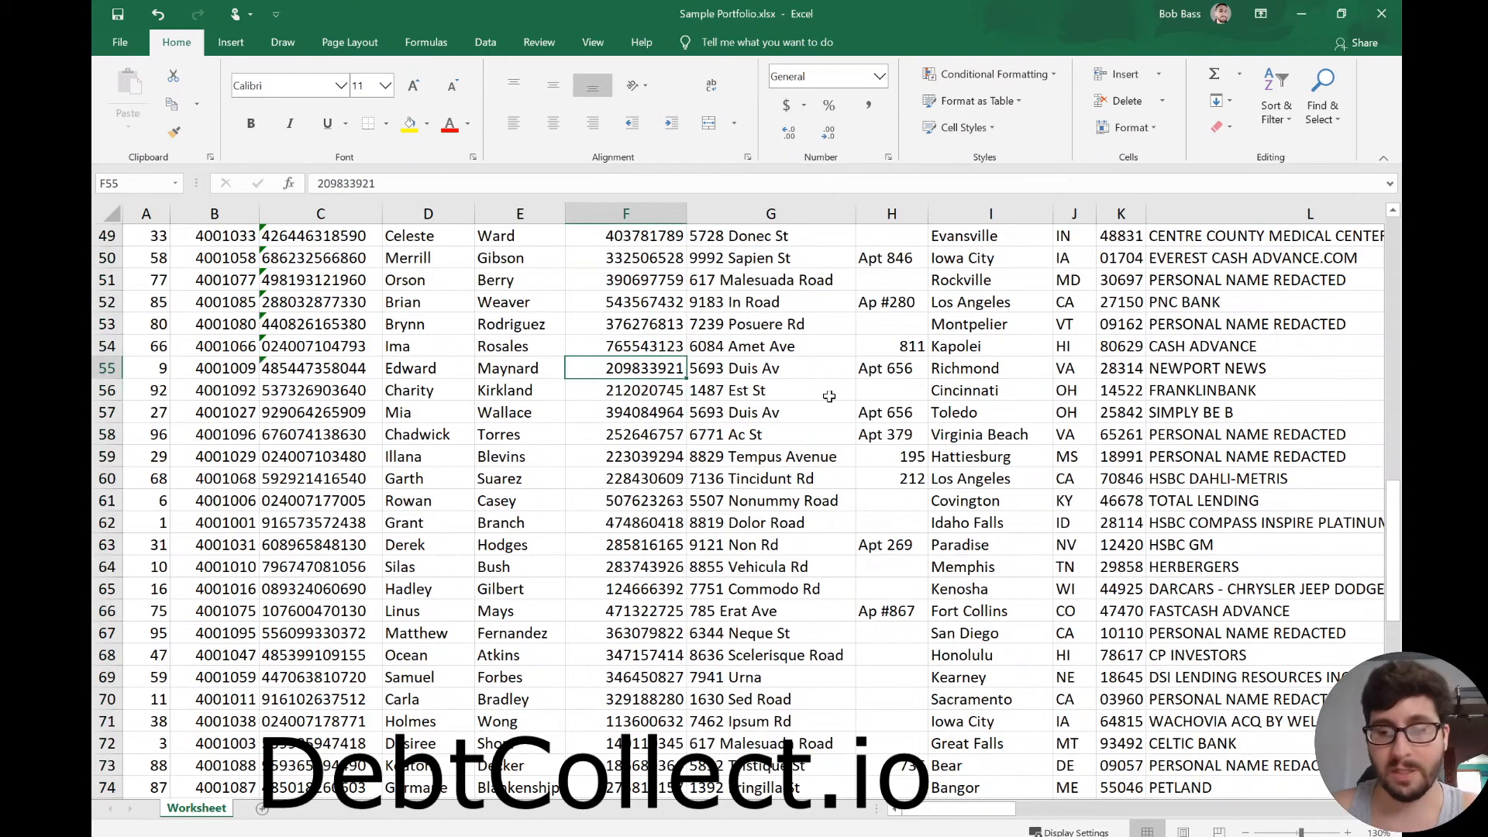
key("Delete")
key("Down")
key("Delete")
key("Down")
key("Delete")
key("Down")
key("Delete")
key("Down")
key("Delete")
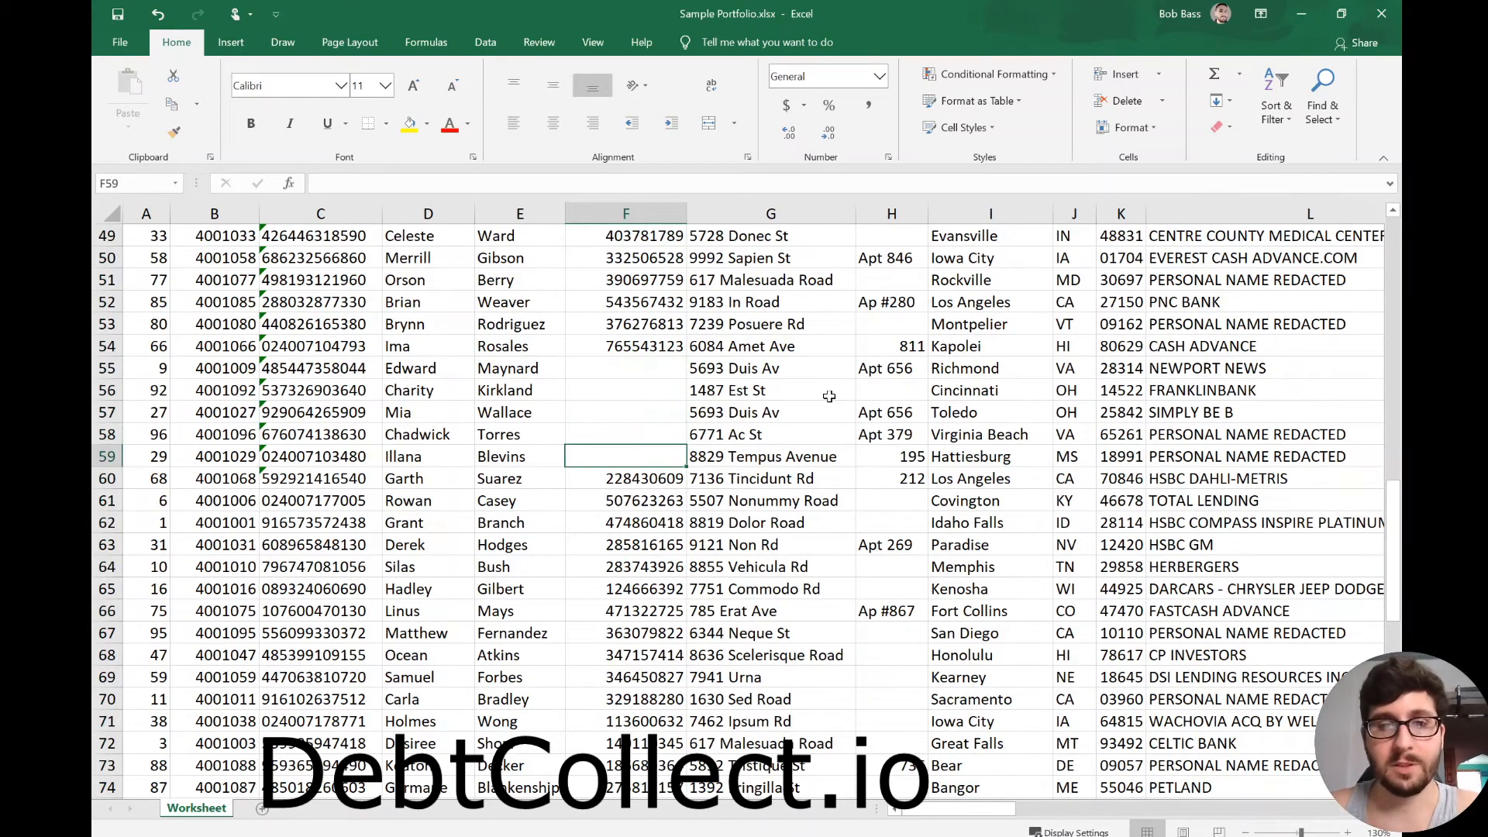
- Enter all-zero placeholder SSNs in the blank cells F55 and F56
left_click(885, 409)
scroll(844, 302, "up", 16)
scroll(783, 326, "down", 13)
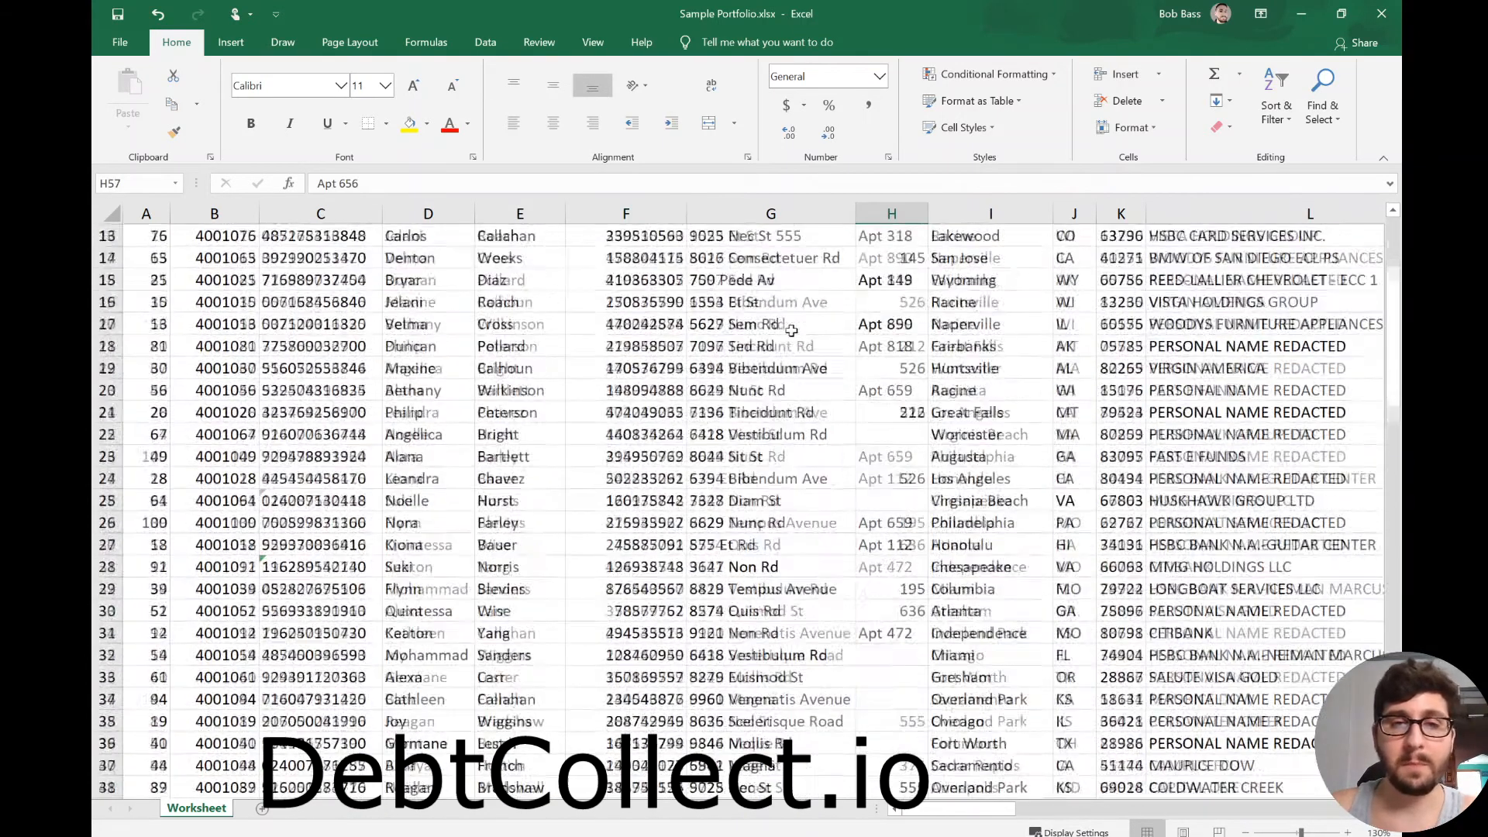
left_click(638, 562)
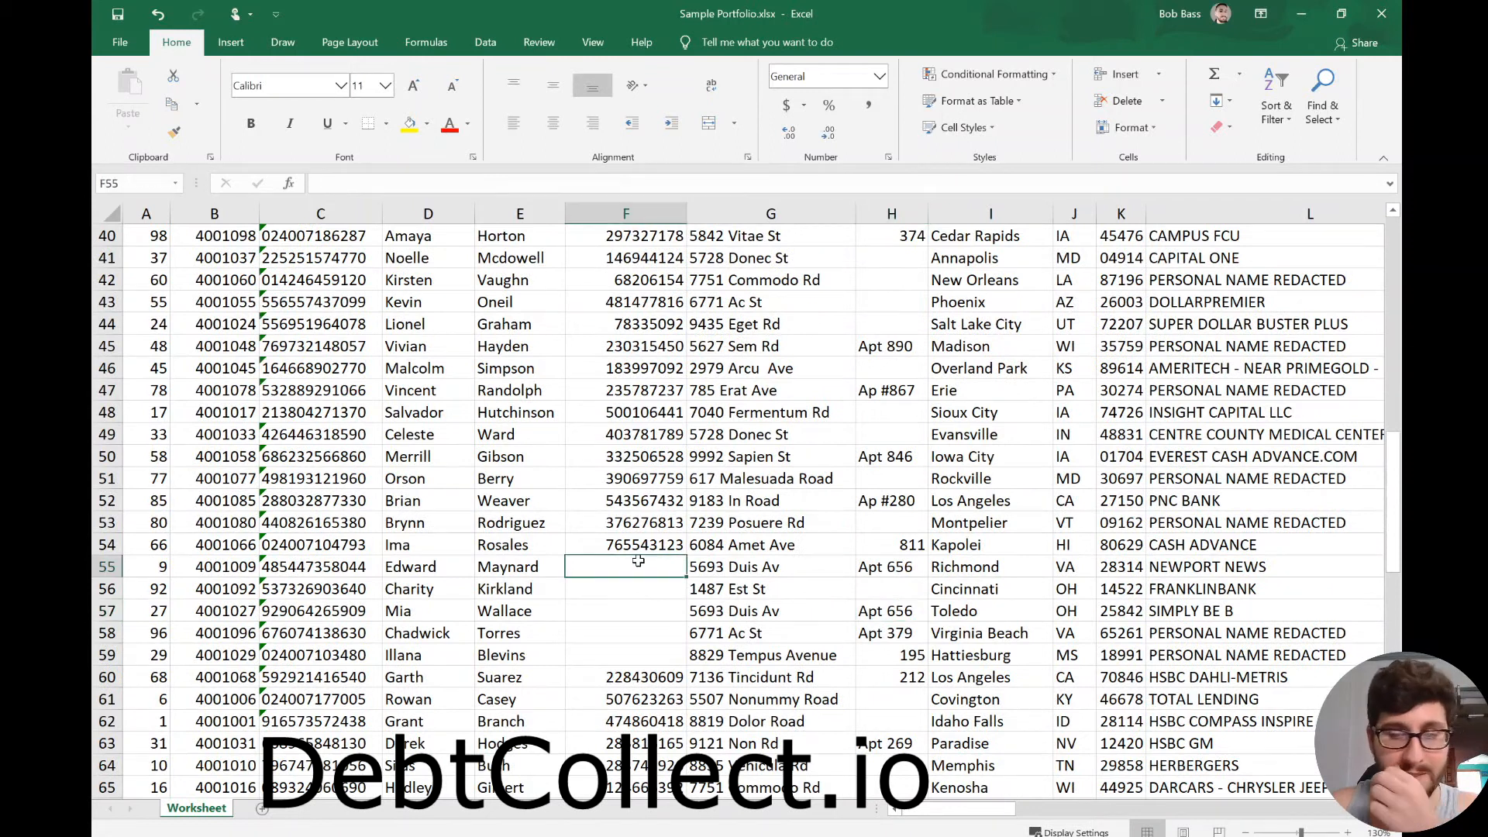
type("0000")
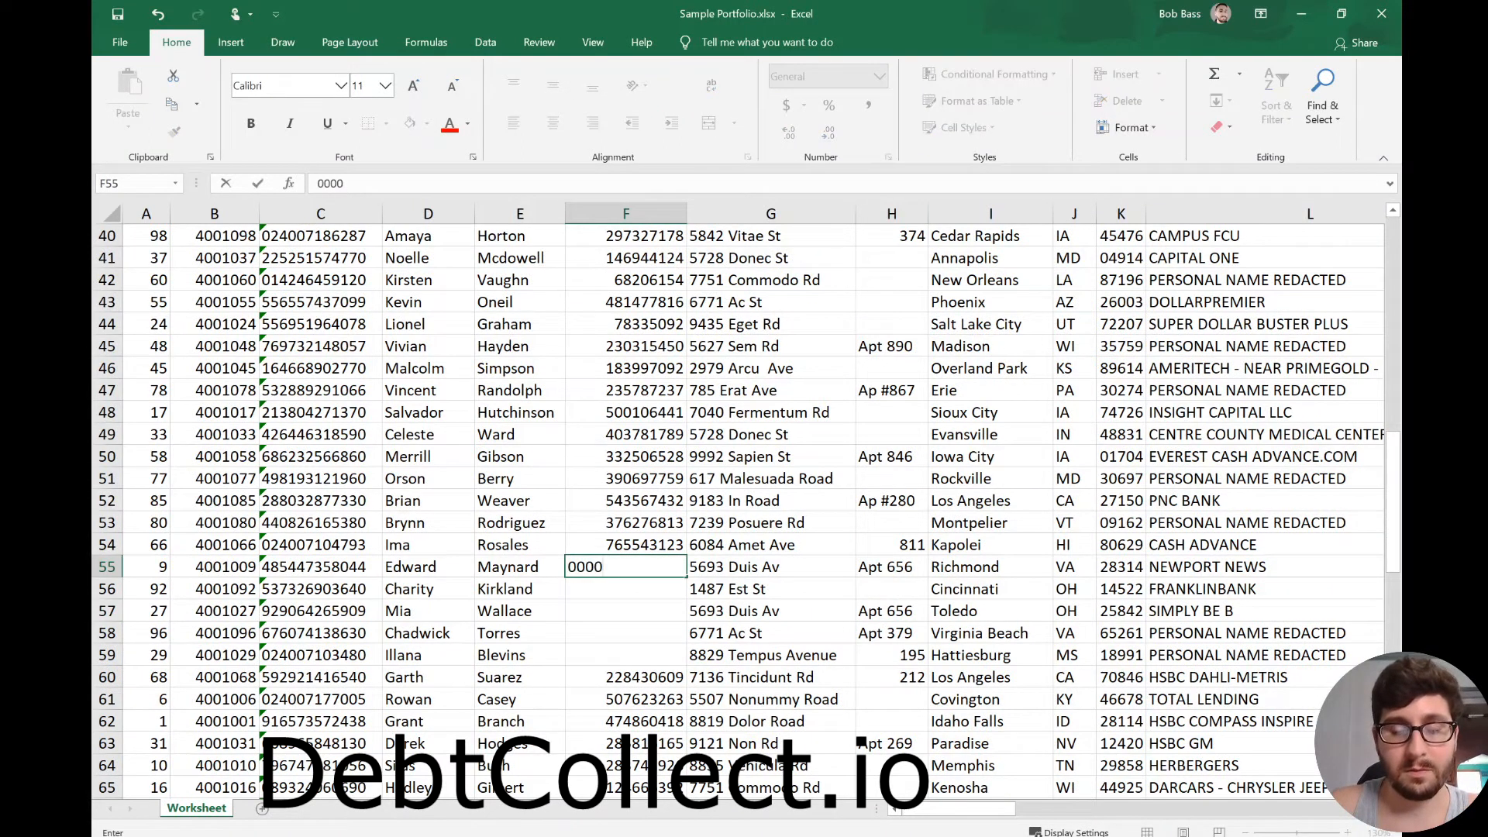
type("00000000")
key("Return")
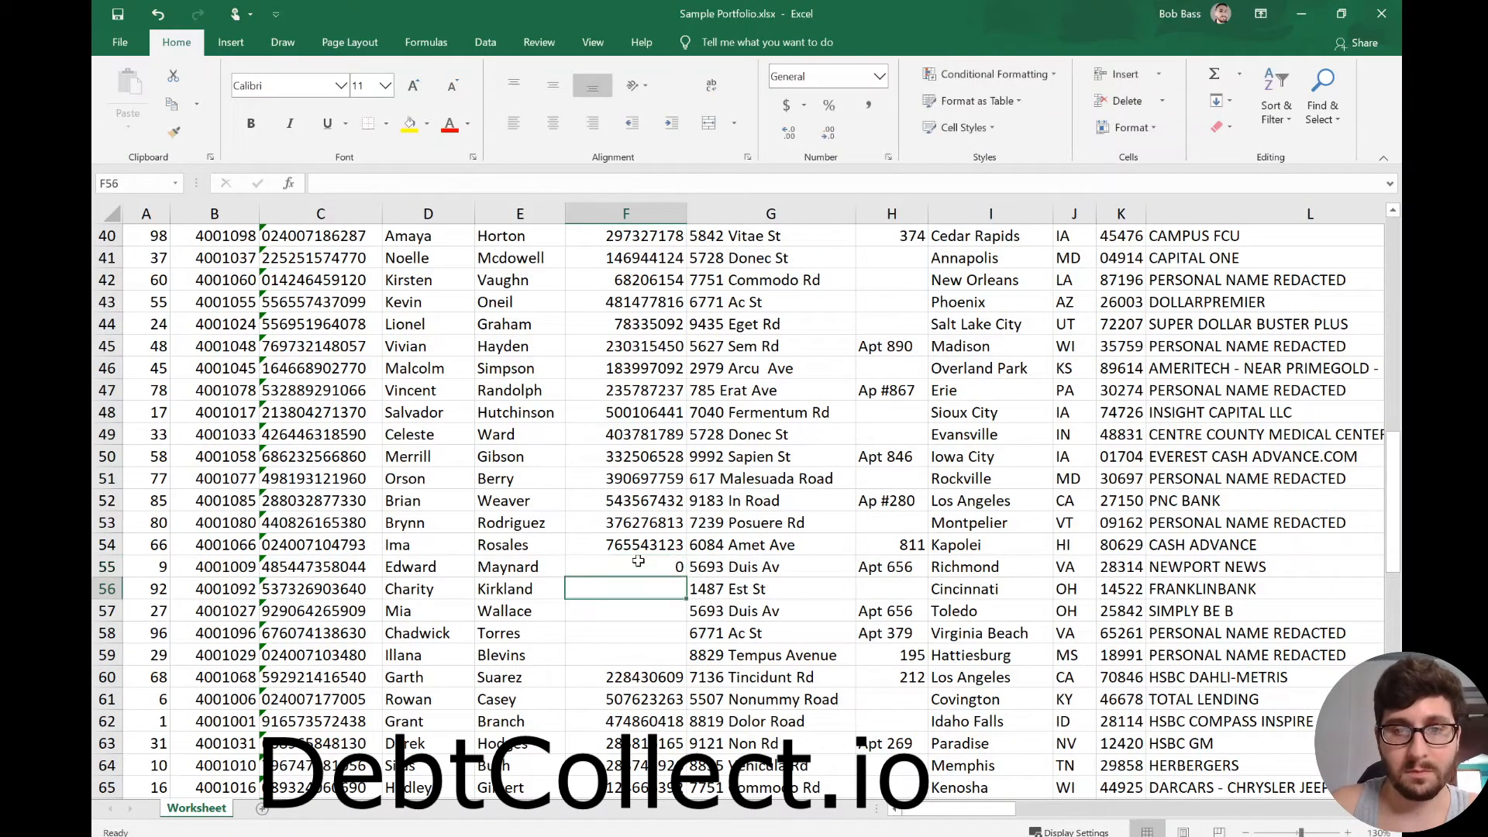
type("000000000")
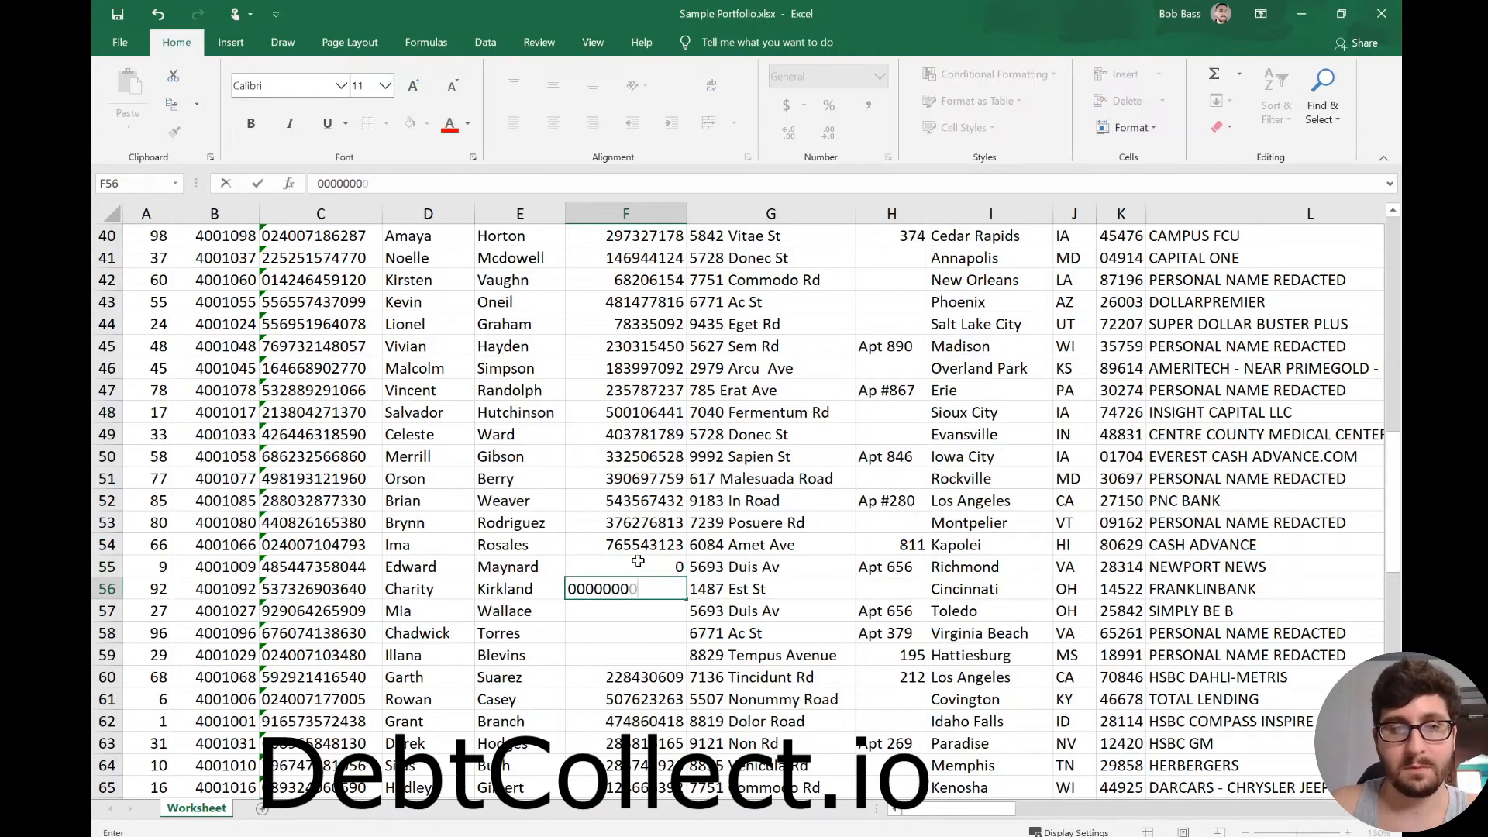
key("Return")
- Sort the whole portfolio by the SSN column from smallest to largest, expanding the selection to the neighbouring data
scroll(775, 450, "up", 12)
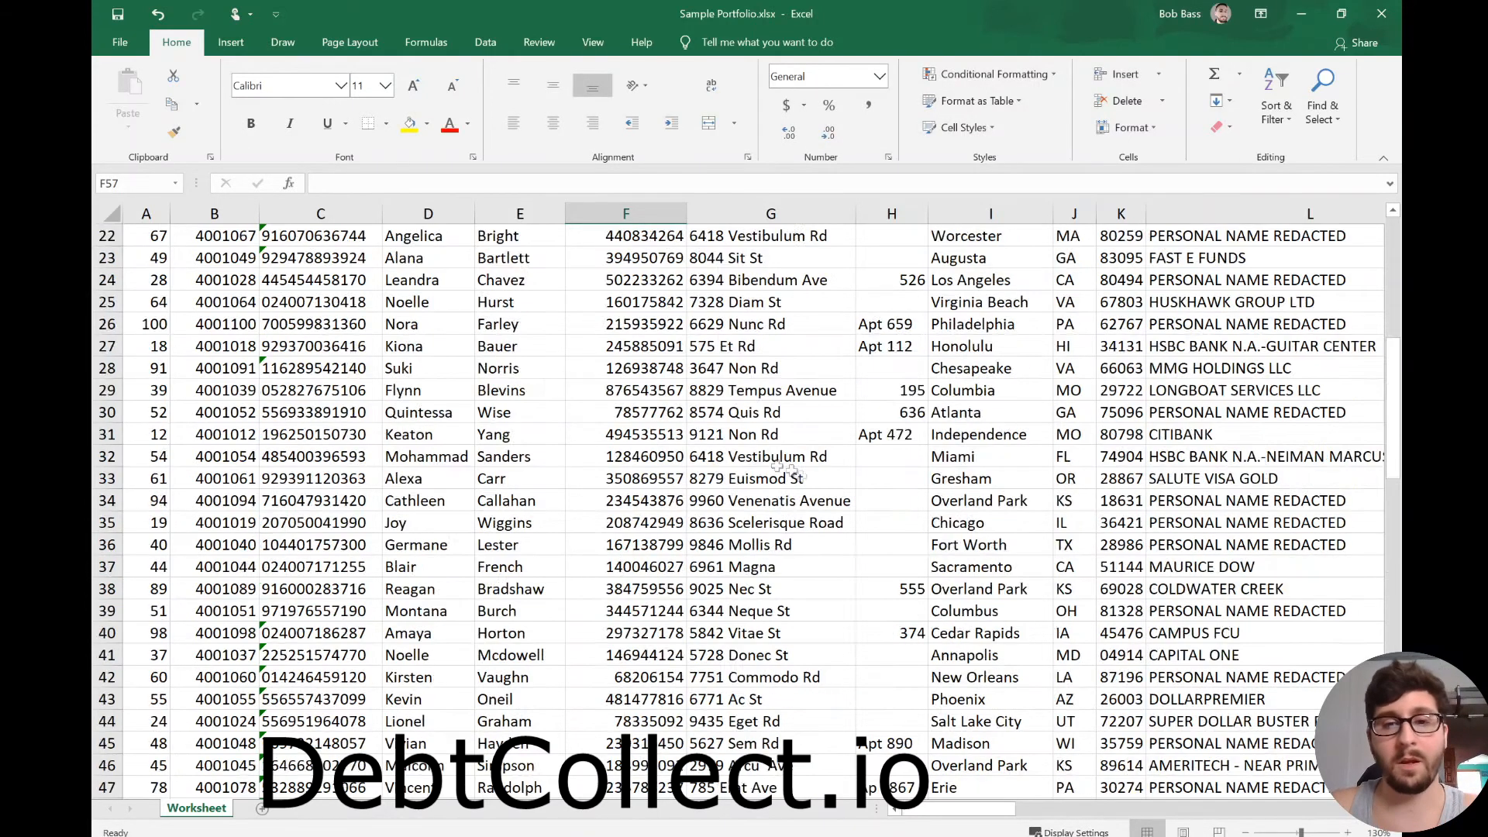
left_click(779, 448)
scroll(779, 445, "up", 1)
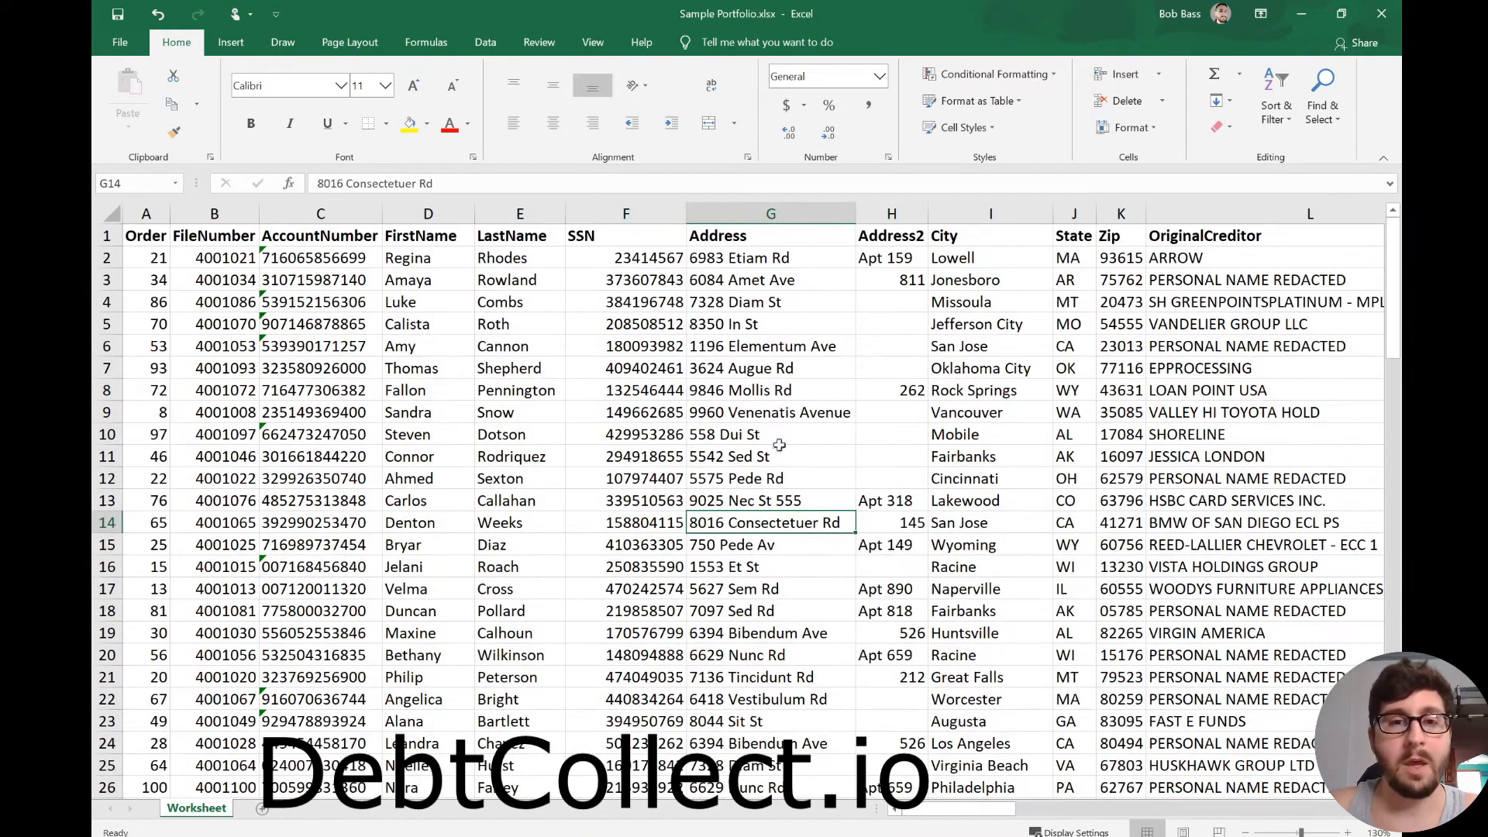
left_click(622, 206)
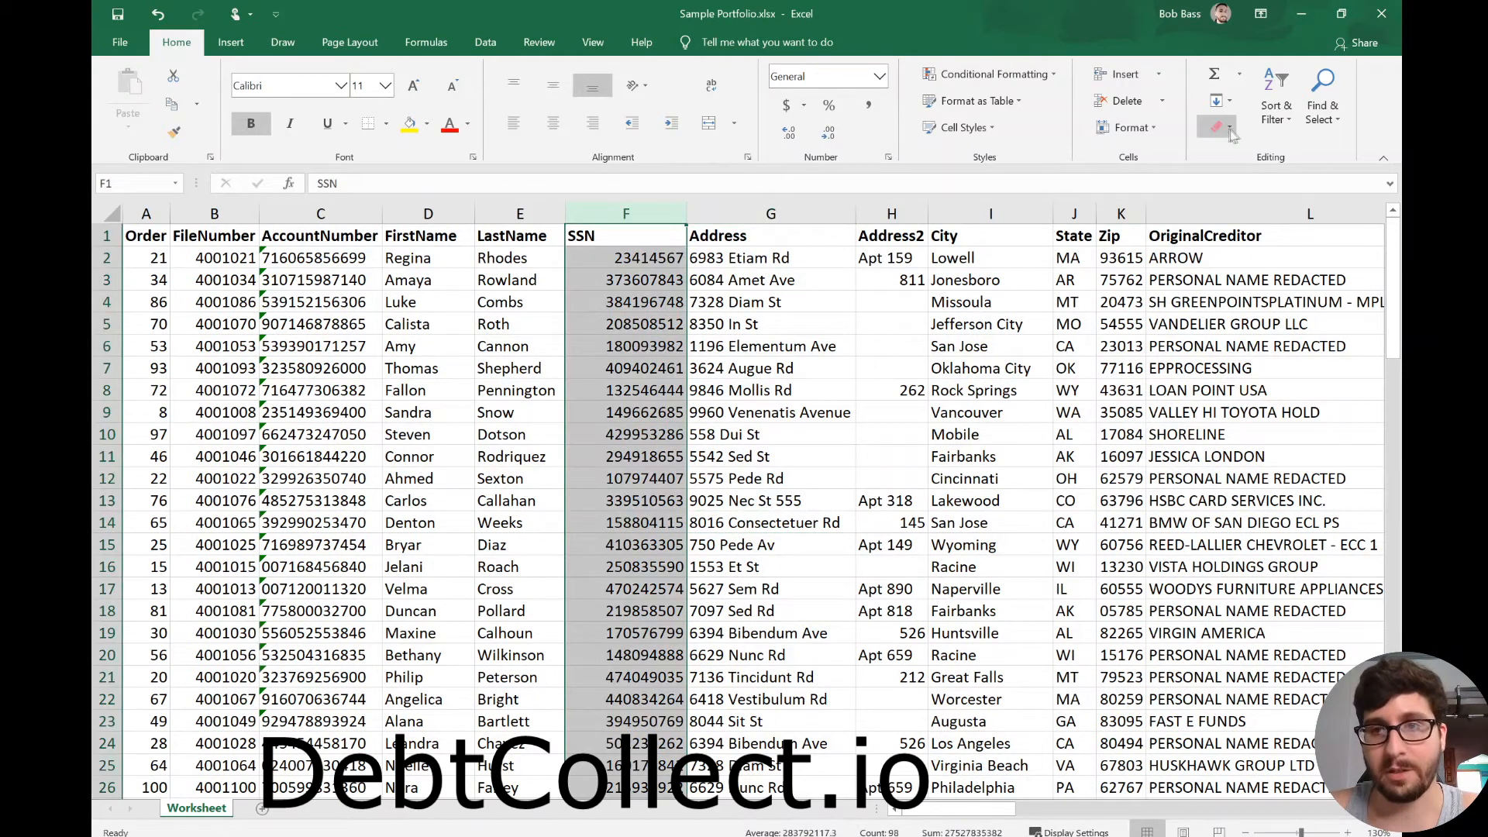
left_click(1276, 97)
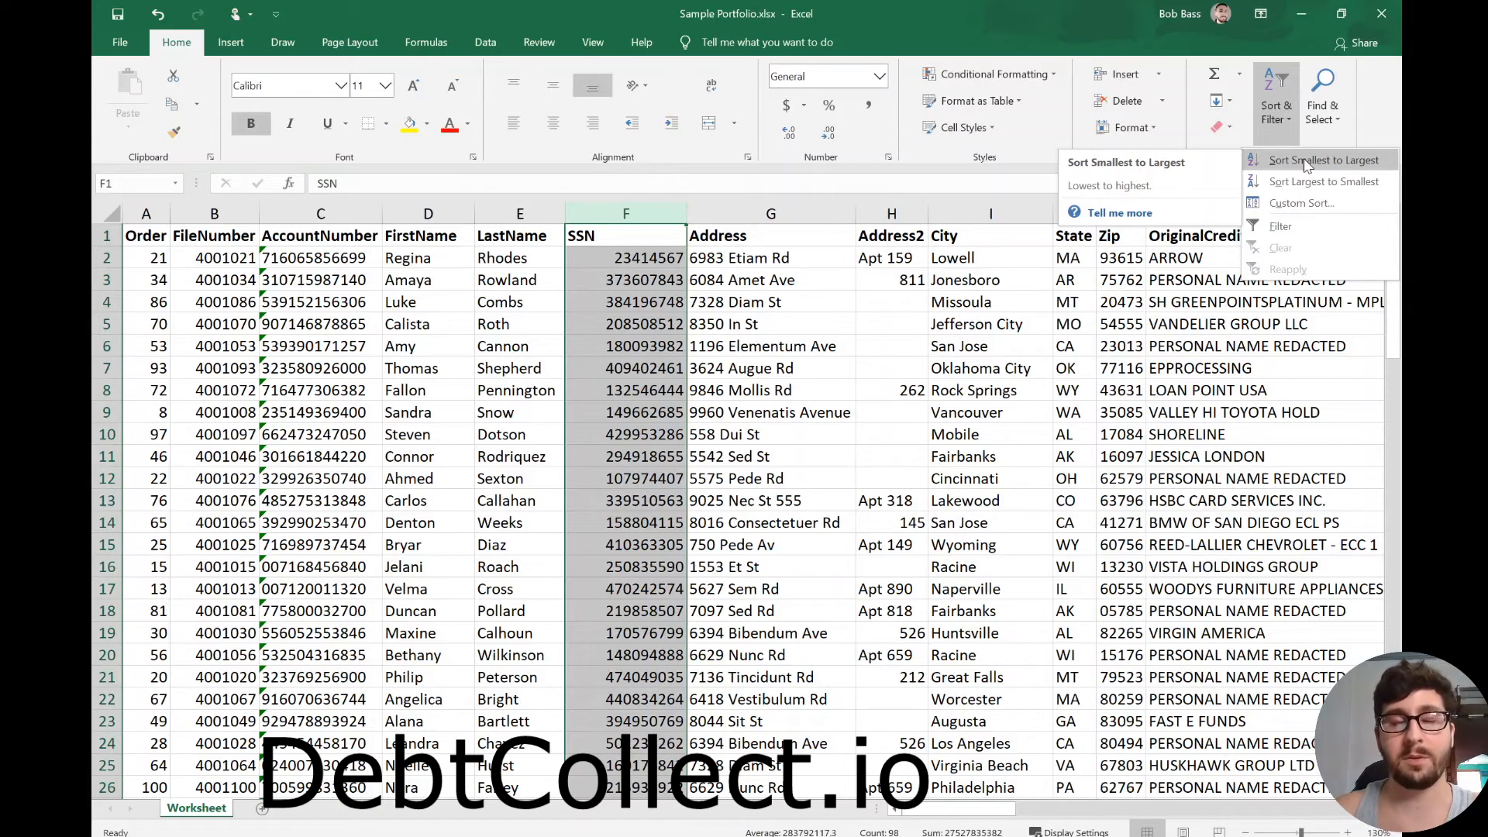
left_click(1307, 163)
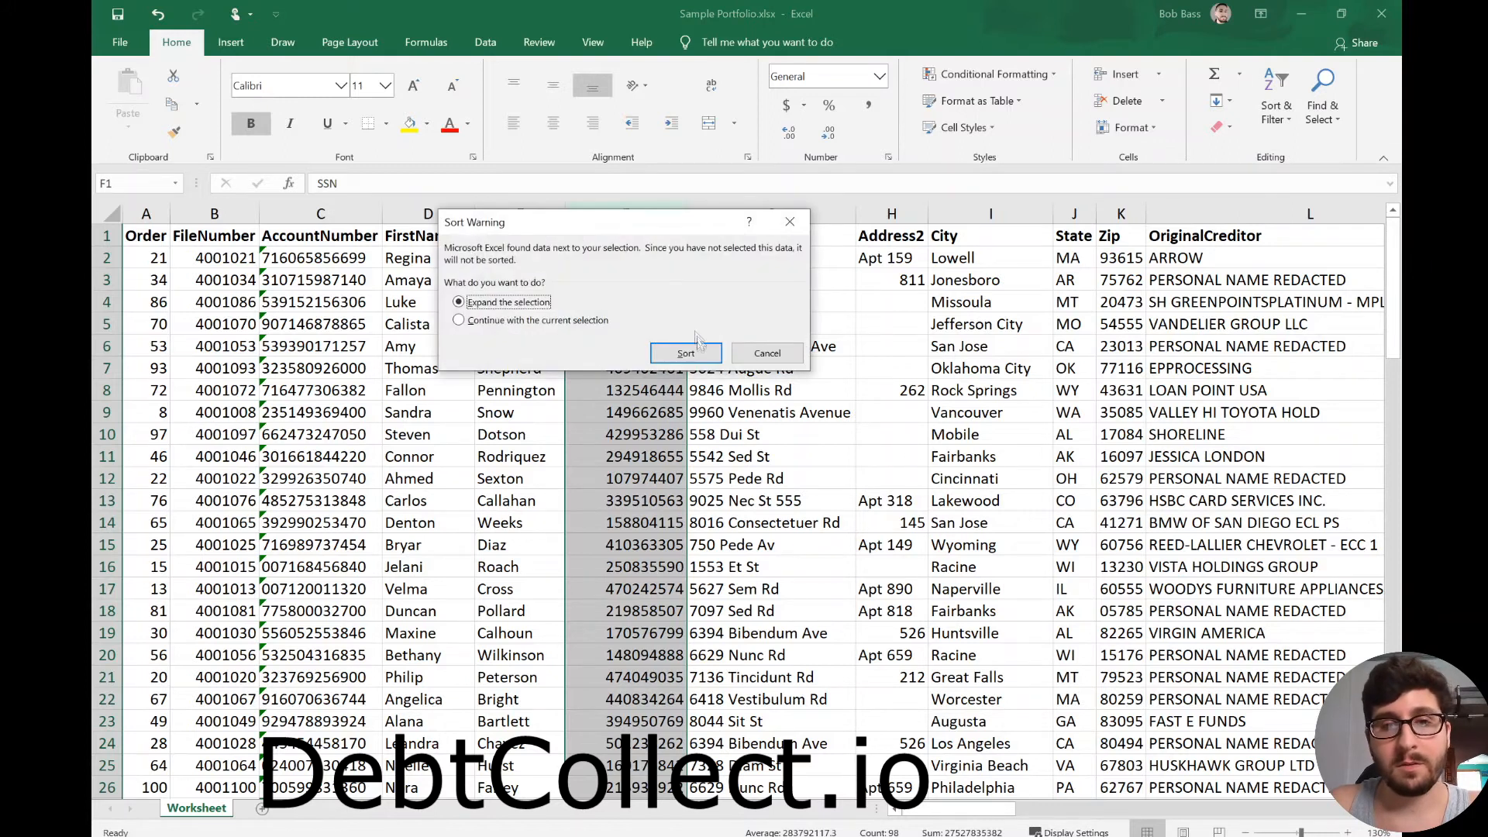
left_click(686, 352)
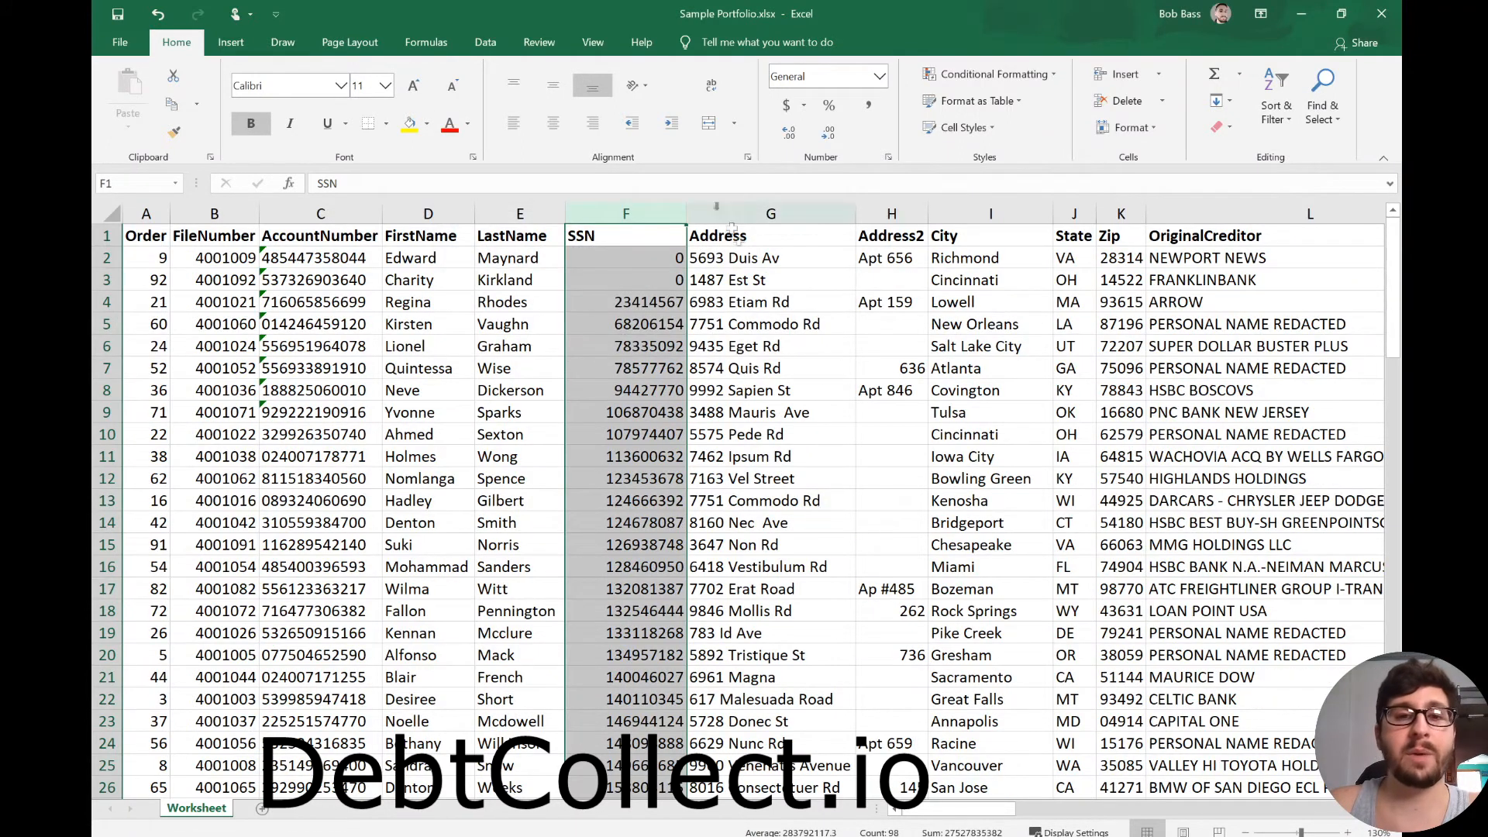
- Examine the zero SSN entries in the first rows and the blank SSN cells at the end of the column
left_click(643, 256)
left_click_drag(643, 256, 648, 280)
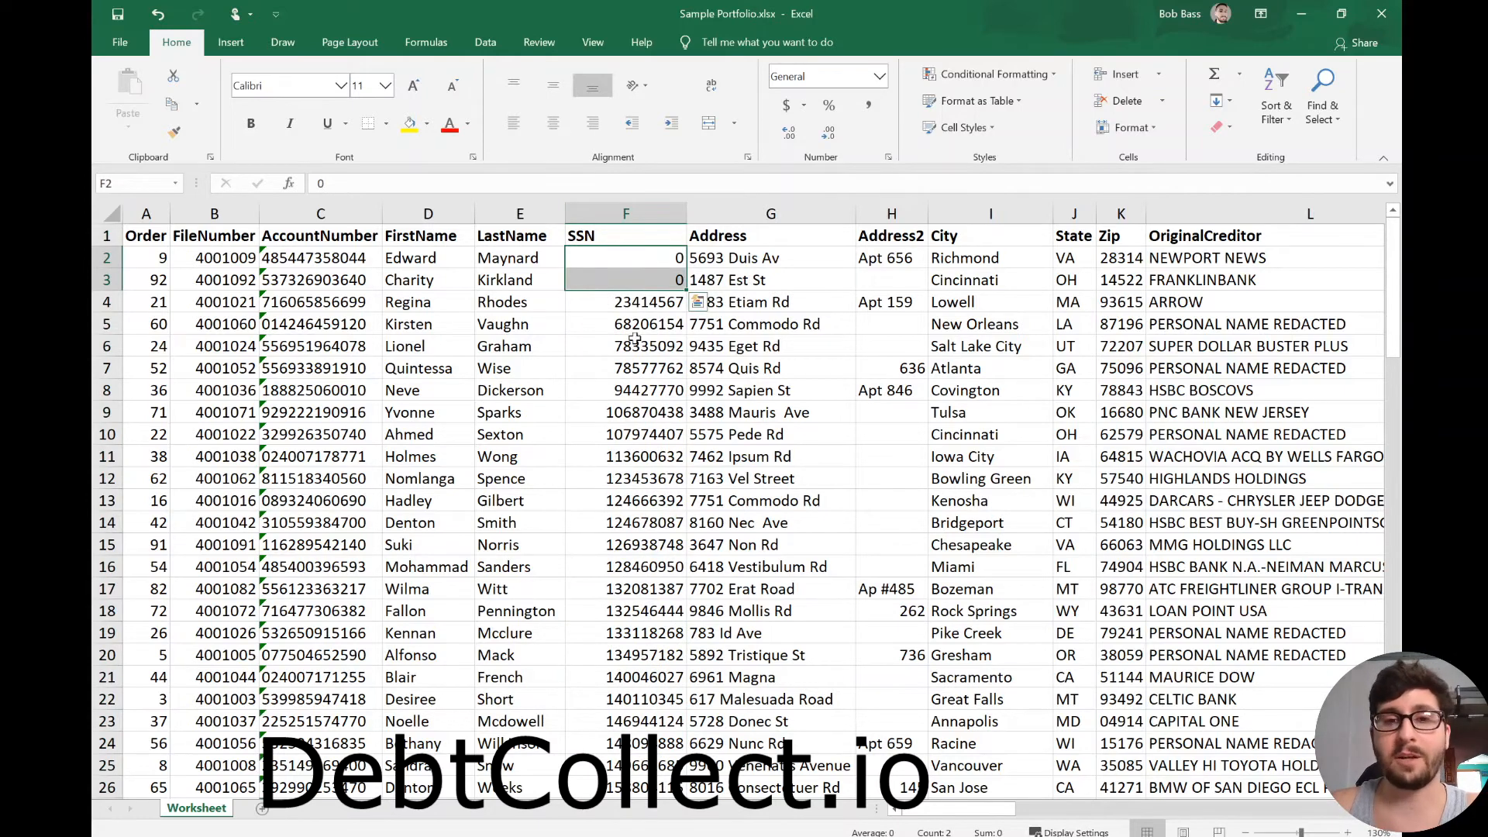
left_click(647, 368)
key("ctrl+Down")
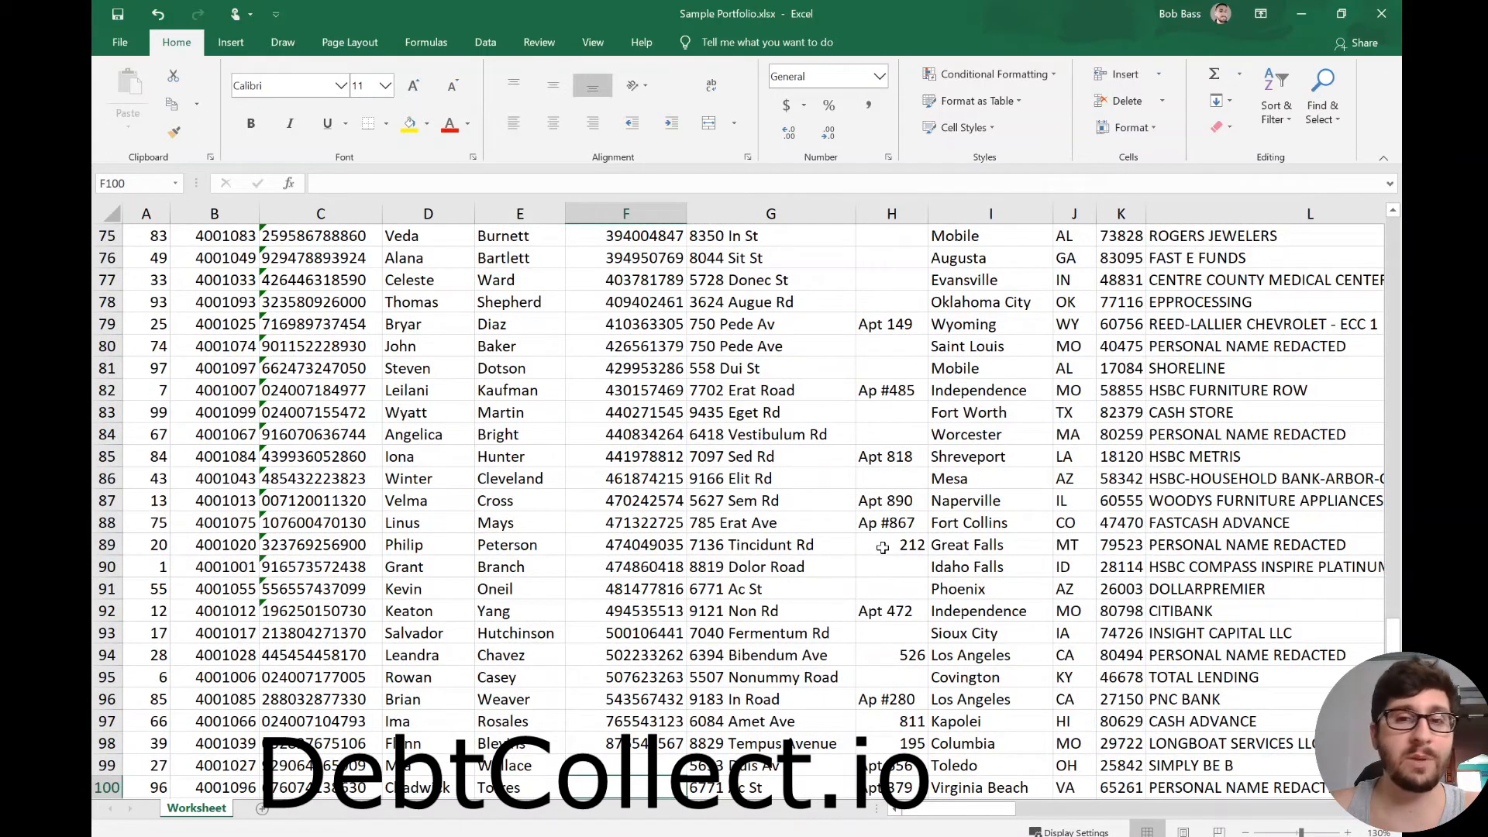
left_click(660, 589)
left_click(640, 433)
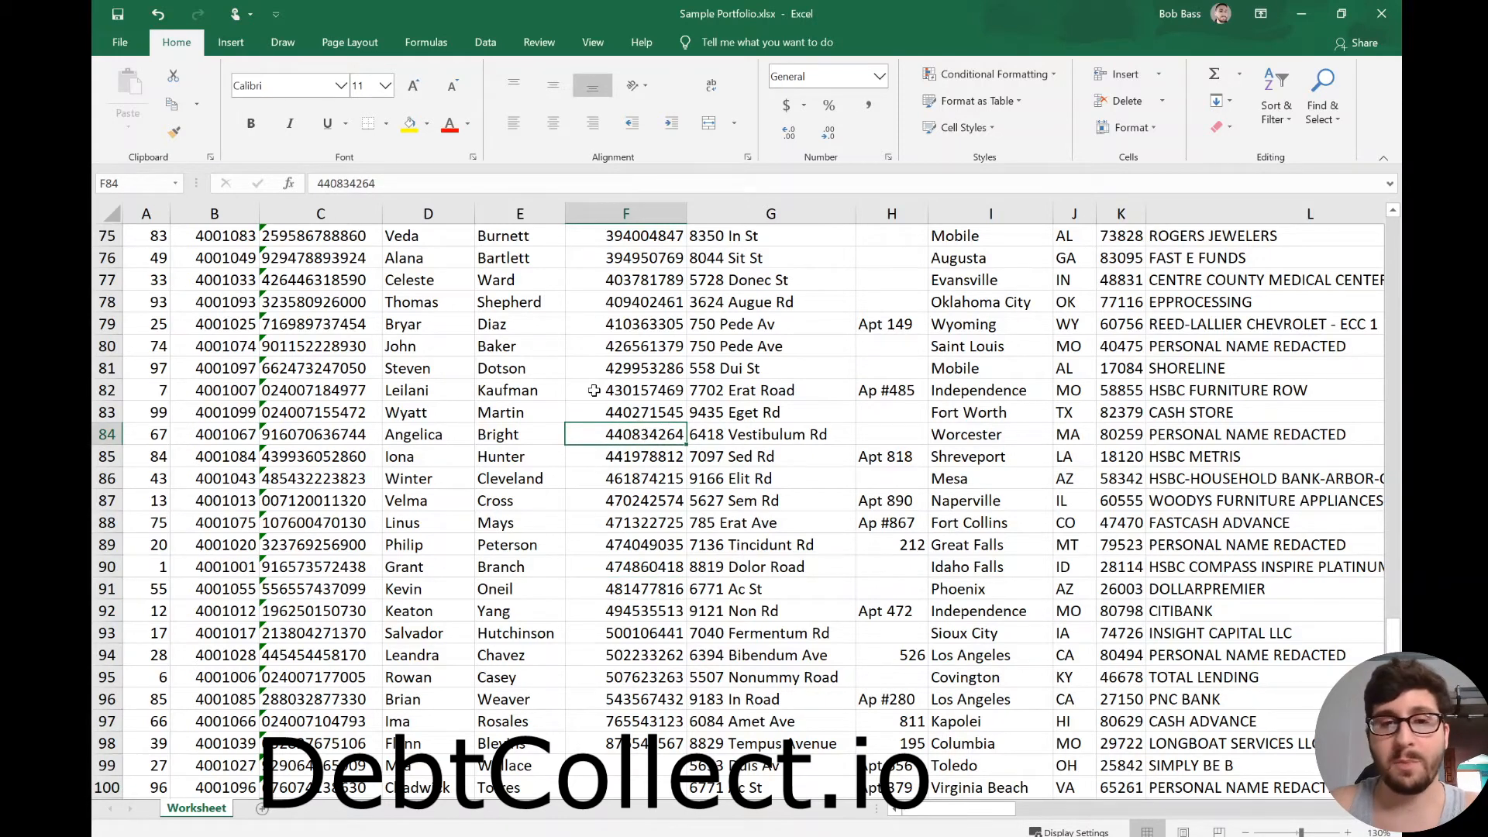
key("ctrl+Up")
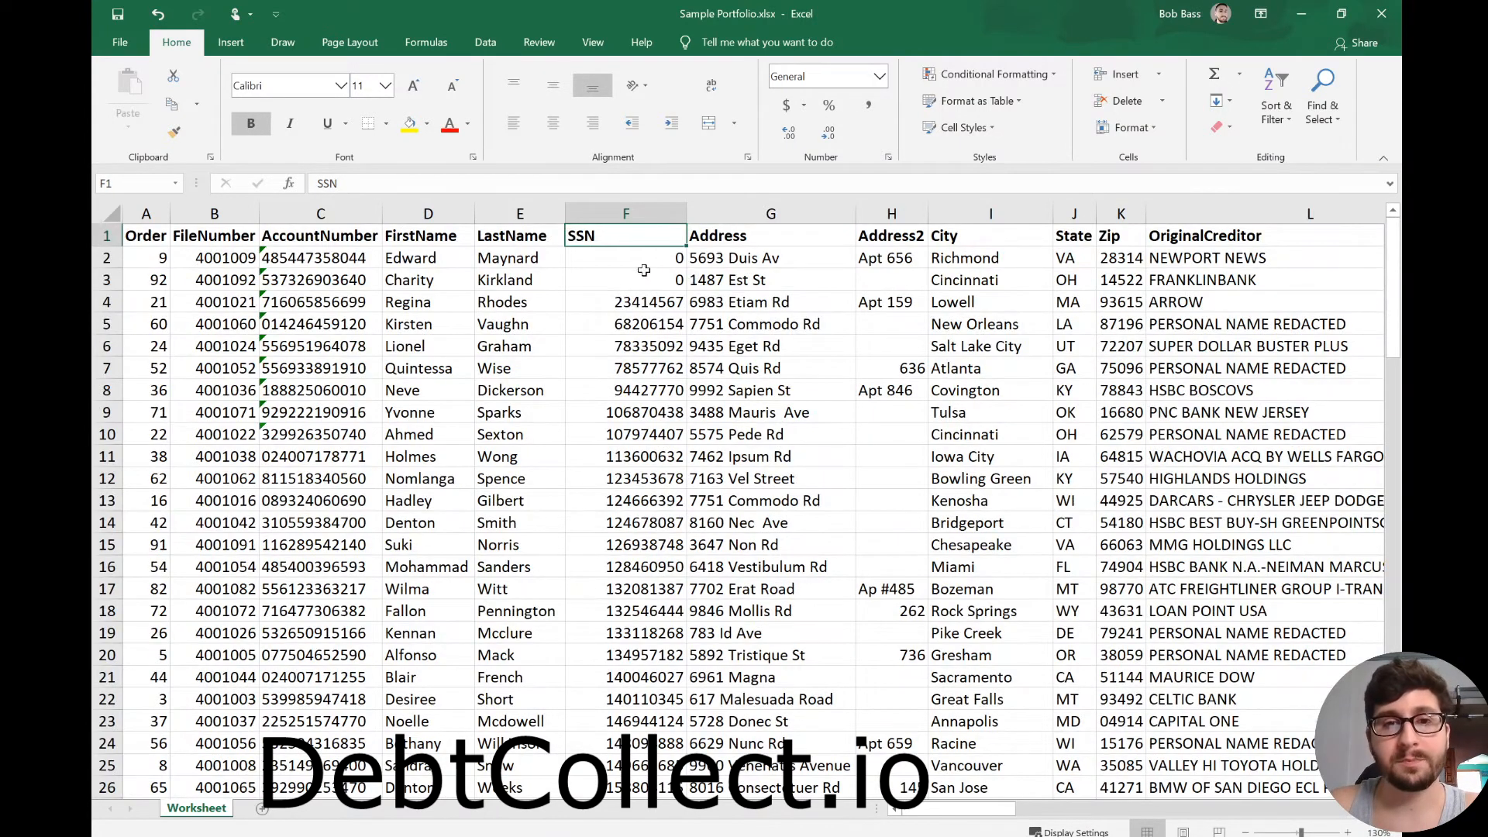
left_click(655, 262)
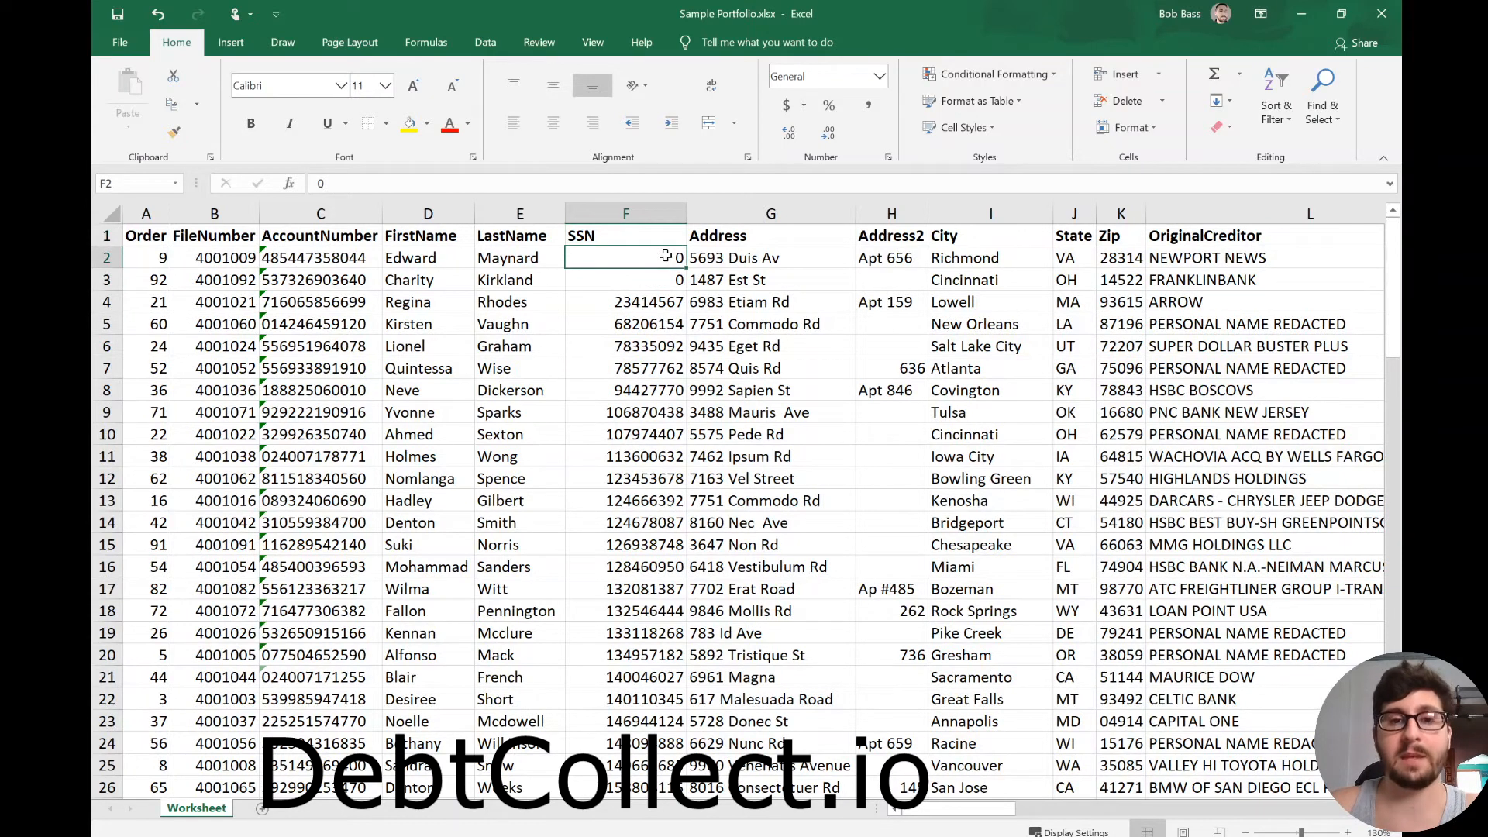
- Format the entire SSN column with the Special category's Social Security Number type
left_click(620, 213)
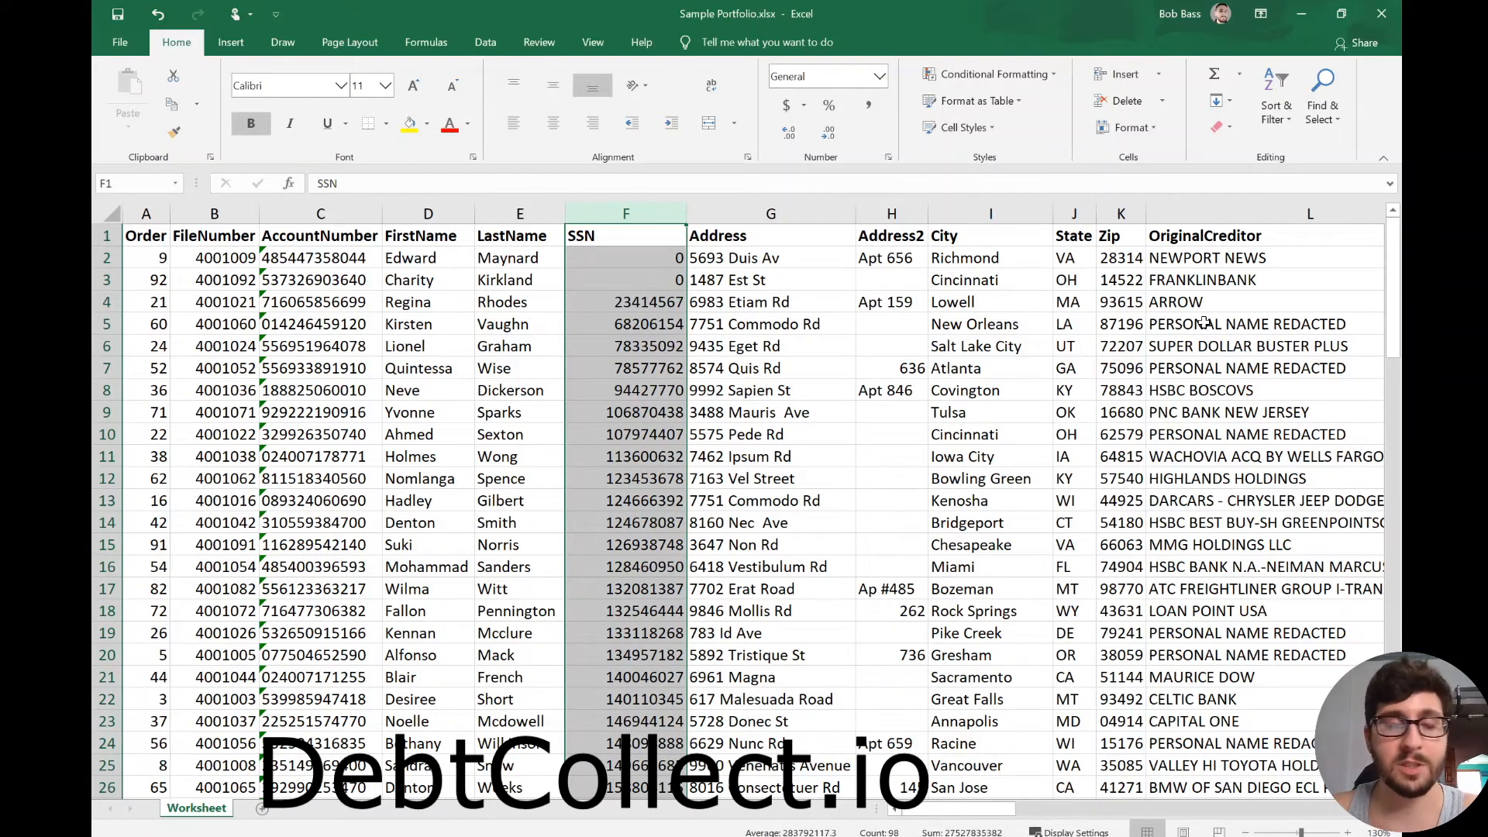
right_click(614, 339)
left_click(671, 530)
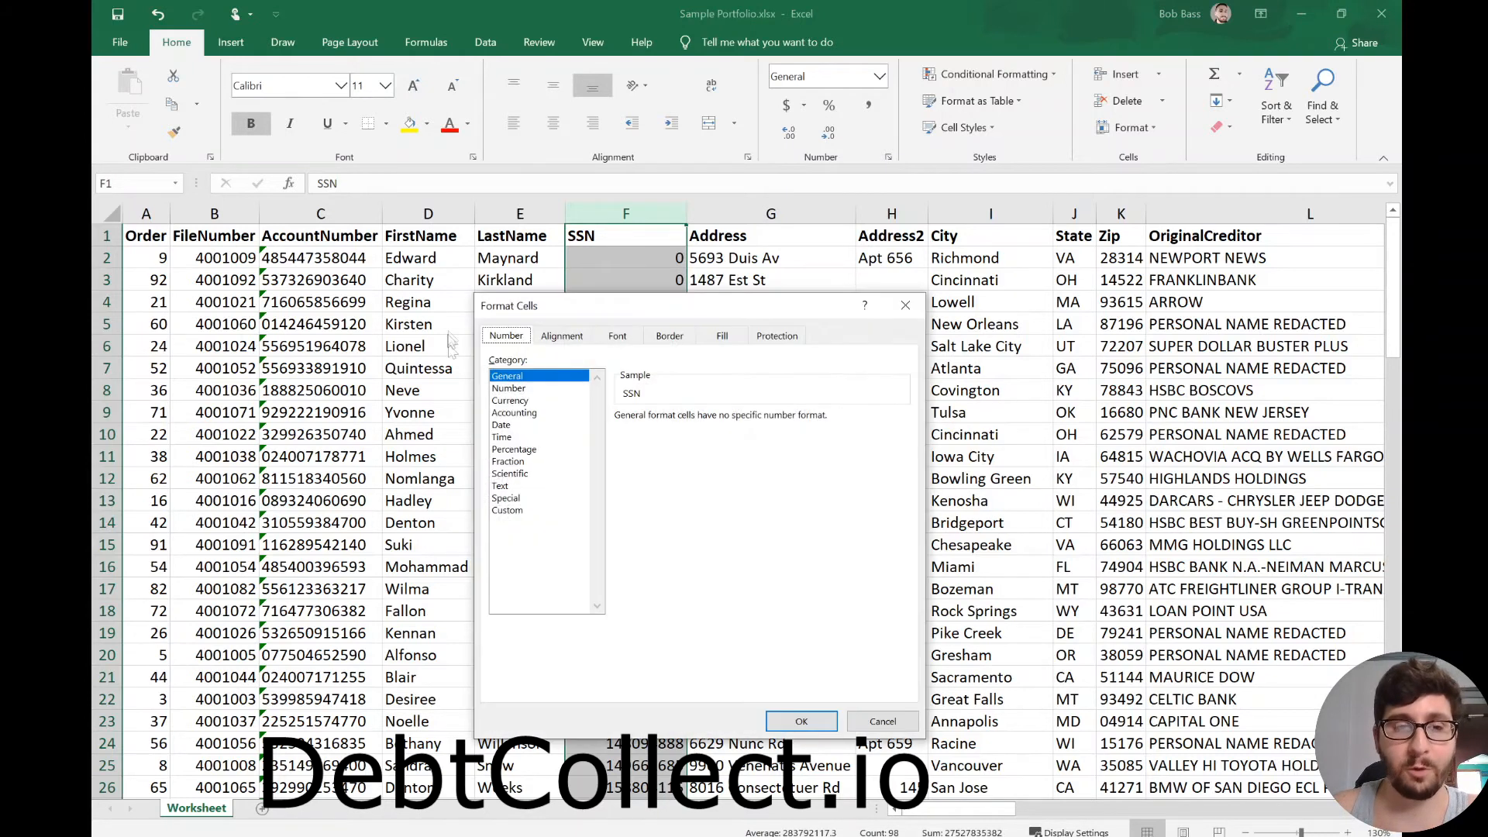
left_click(522, 500)
left_click(663, 469)
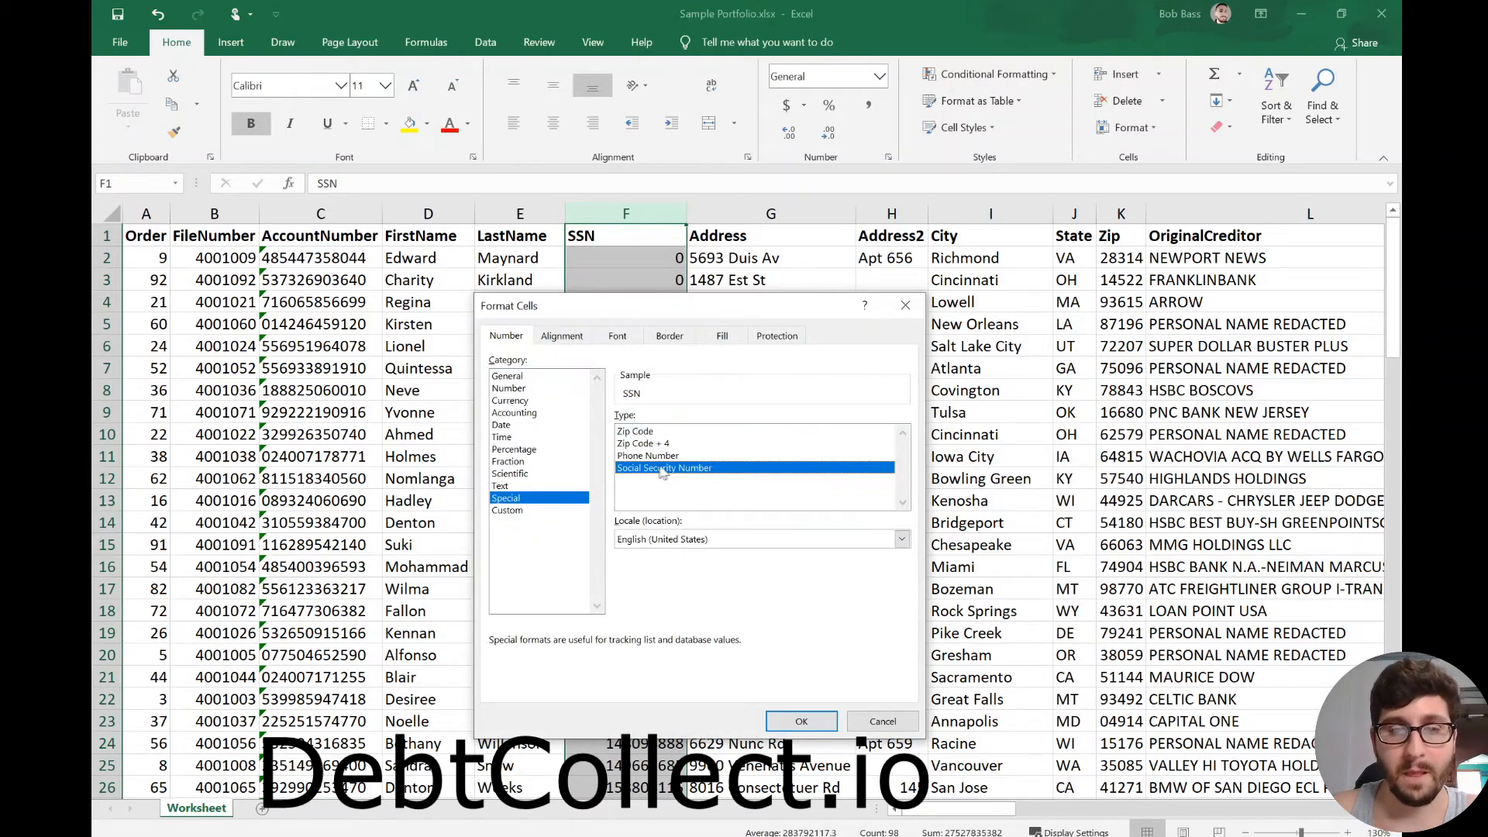
left_click(802, 722)
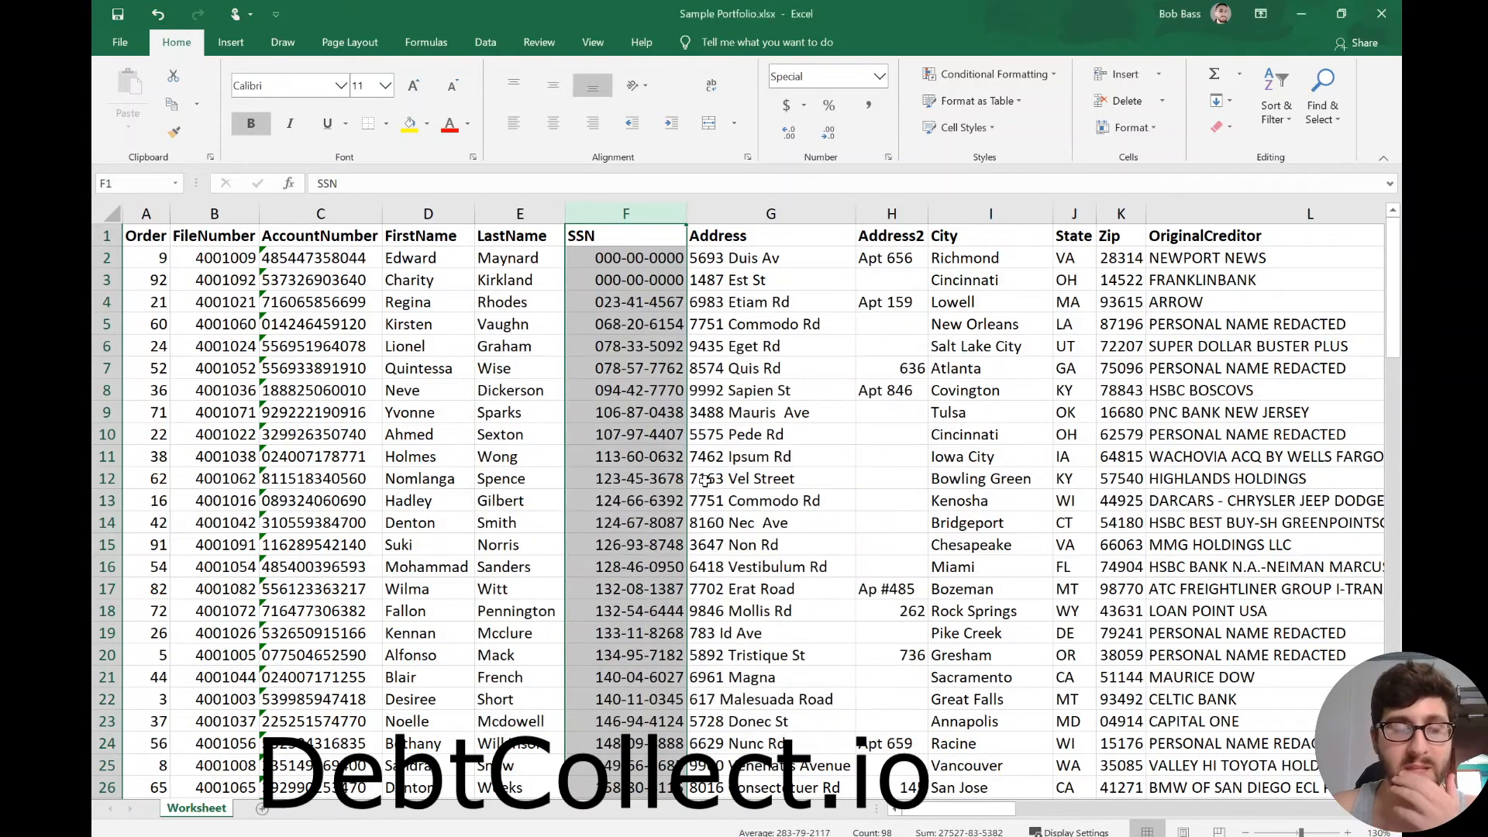
- Review the zero-filled SSNs in F2:F3, and fill the blank SSN cells F99 and F100 with the same all-zero placeholder
left_click(657, 324)
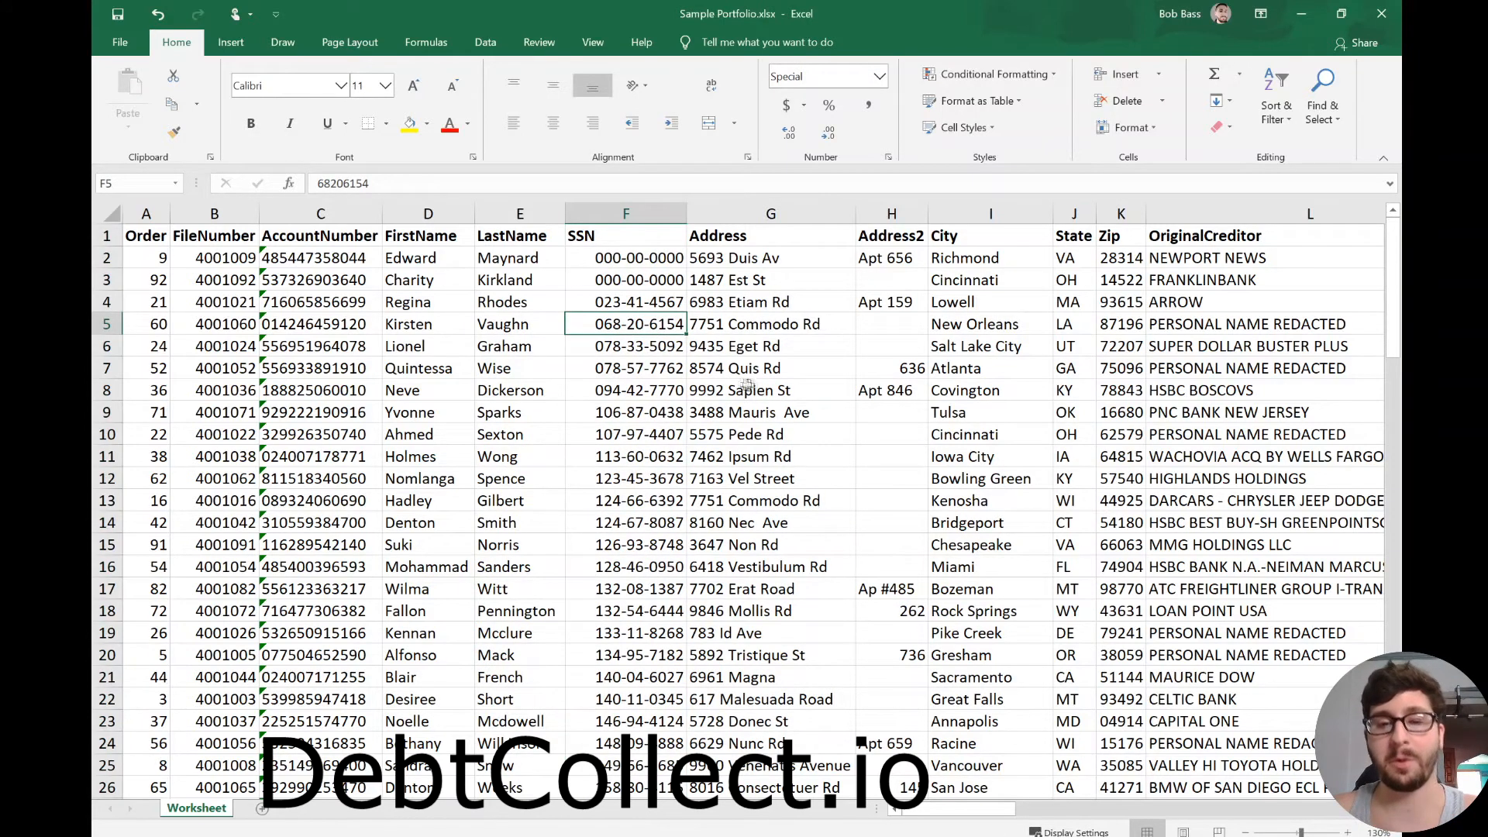
left_click(607, 259)
left_click_drag(685, 268, 658, 282)
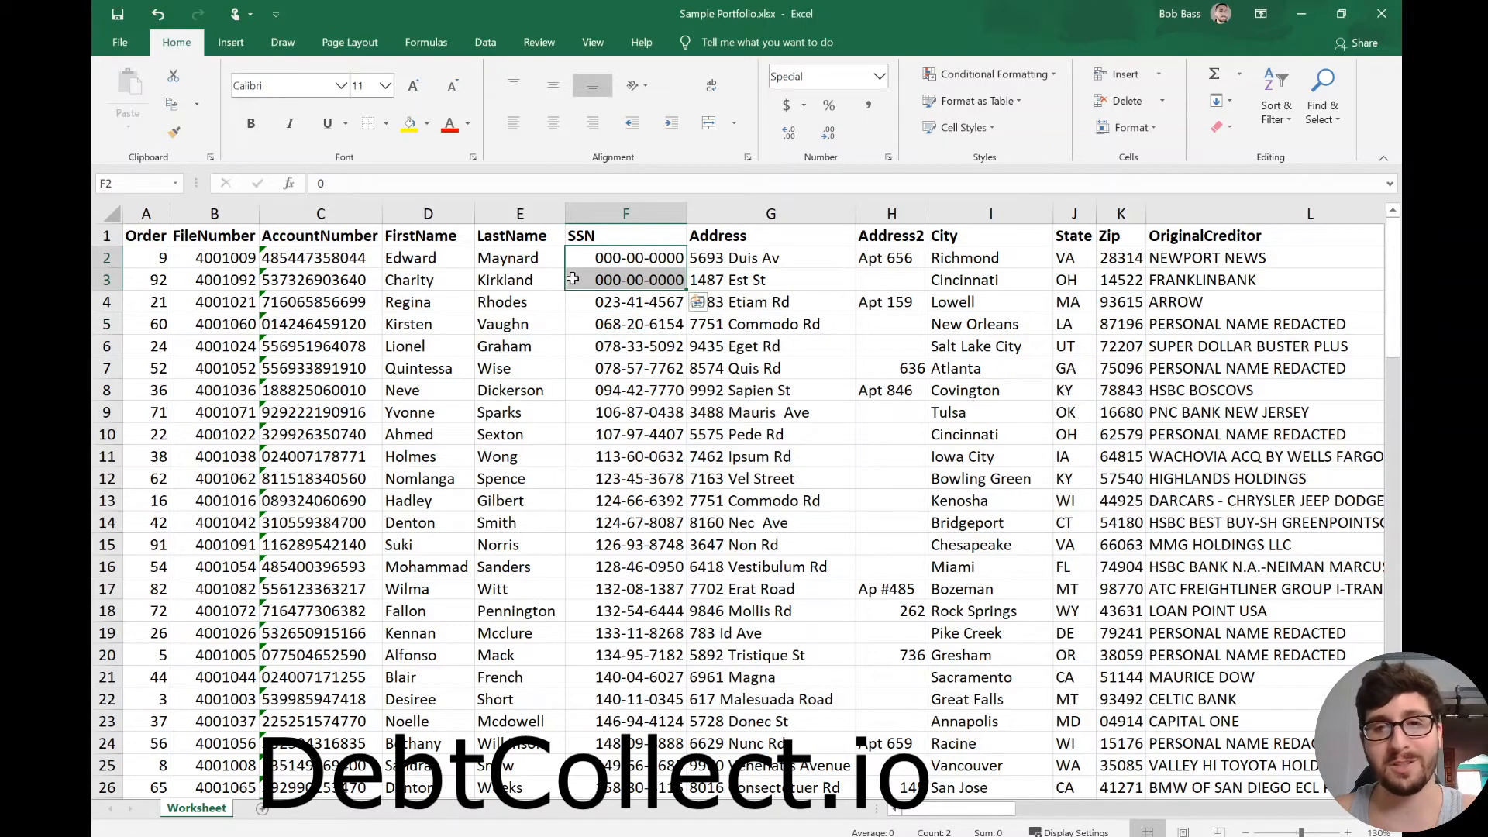
left_click(663, 298)
key("ctrl+Down")
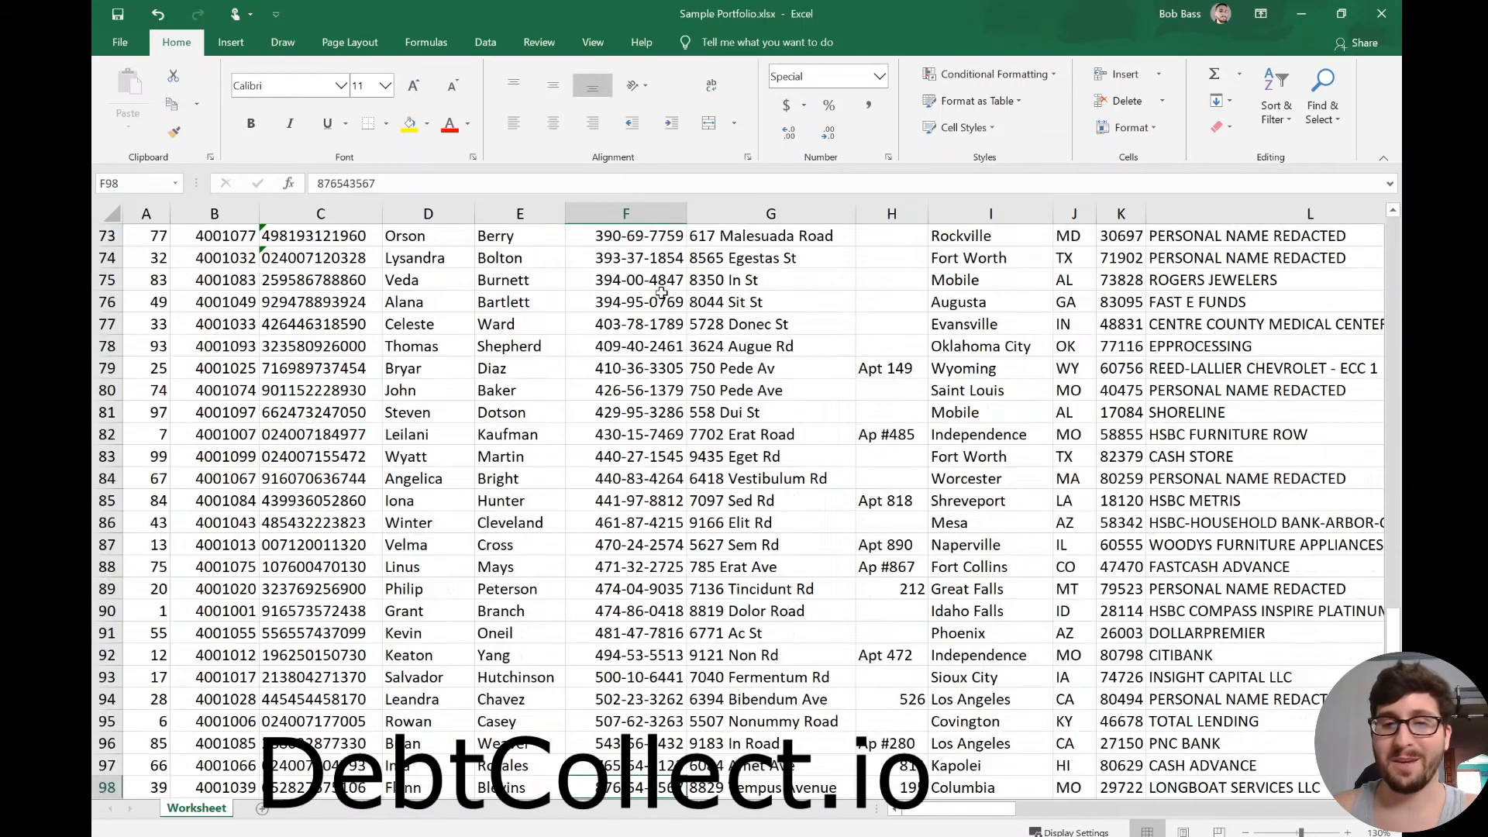
key("Down")
key("Down")
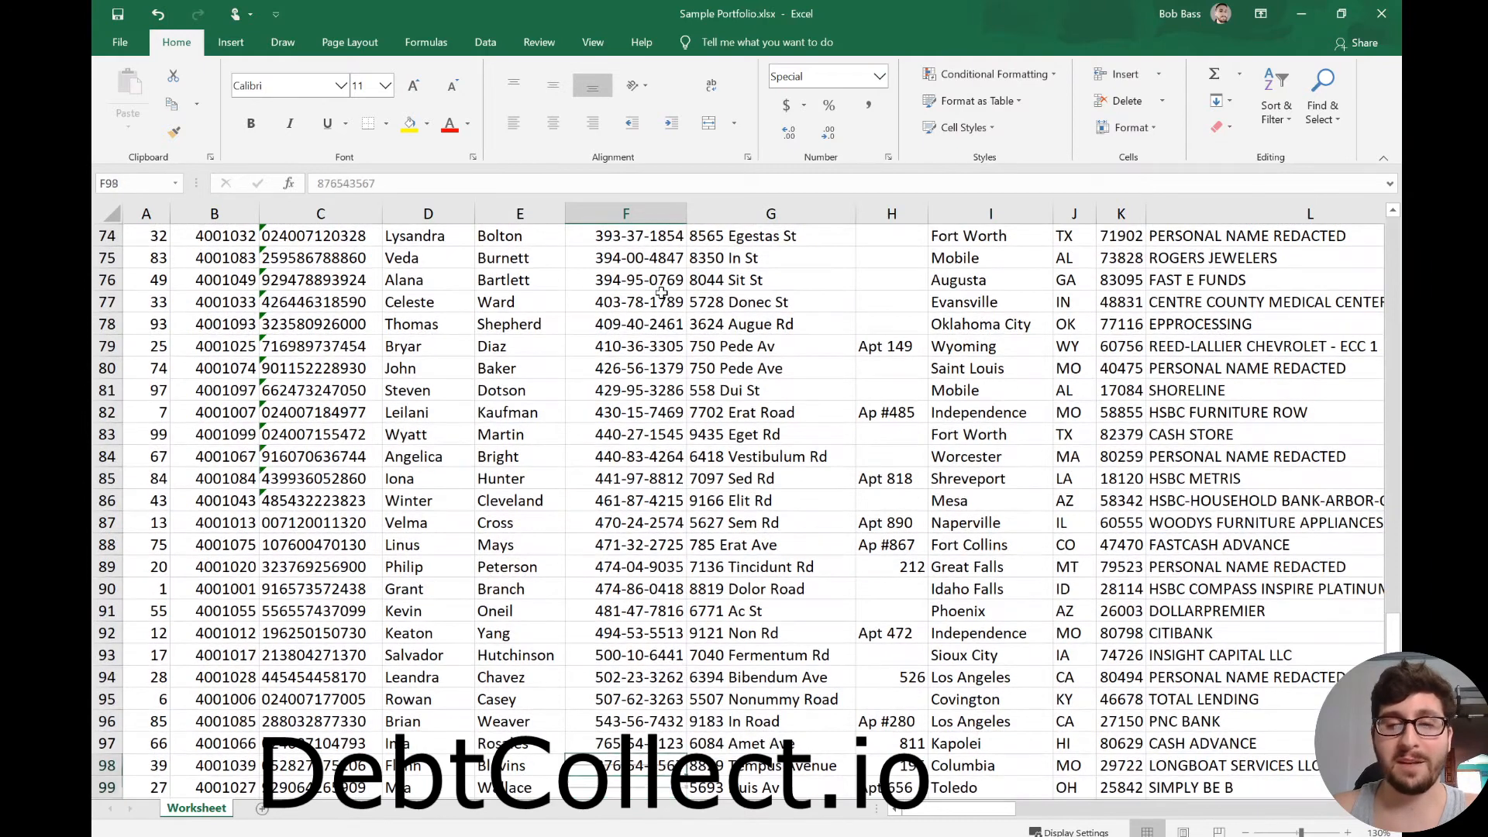
key("Right")
key("Left")
key("Down")
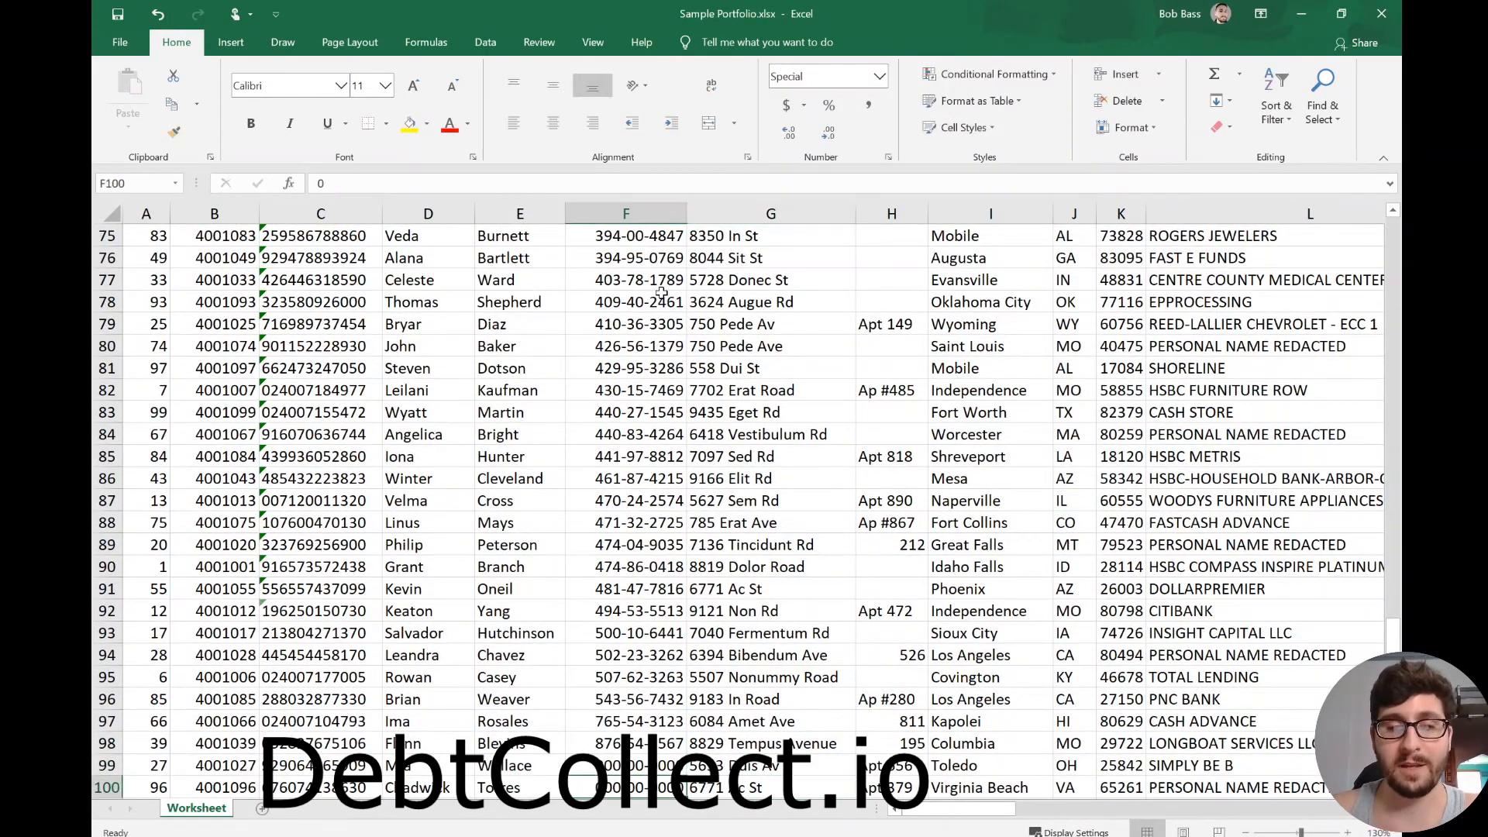
- Fill the all-zero placeholder SSN from F3 down through F93
key("ctrl+Up")
mouse_move(632, 264)
left_mouse_down()
mouse_move(647, 289)
mouse_move(653, 261)
mouse_move(649, 284)
left_mouse_up()
left_click(648, 285)
left_click(651, 282)
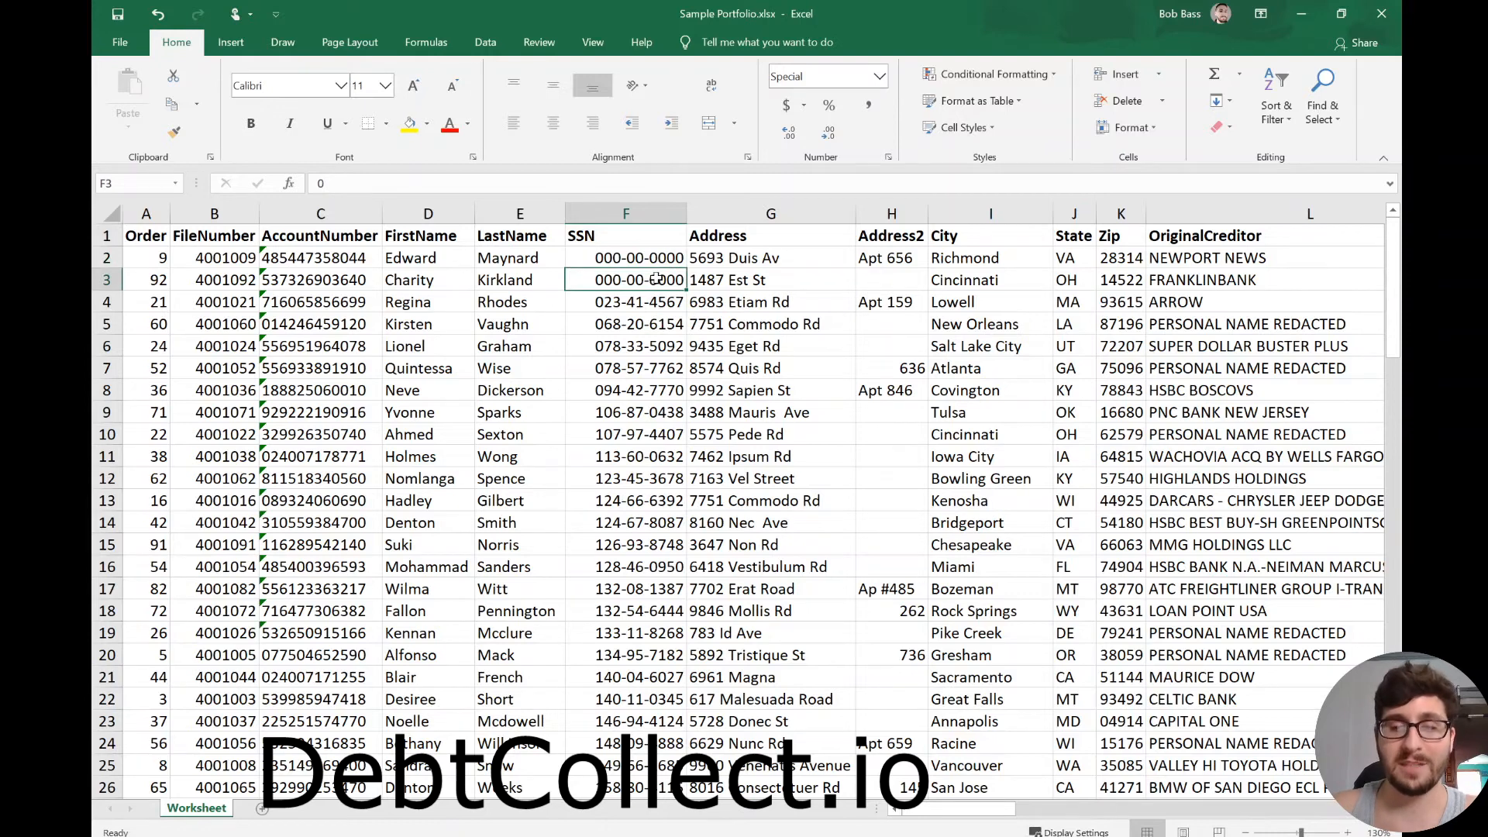
key("ctrl+shift+Down")
key("shift+Up")
key("shift+Up")
key("shift+Up")
key("shift+Up")
key("shift+Up")
key("shift+Up")
key("shift+Up")
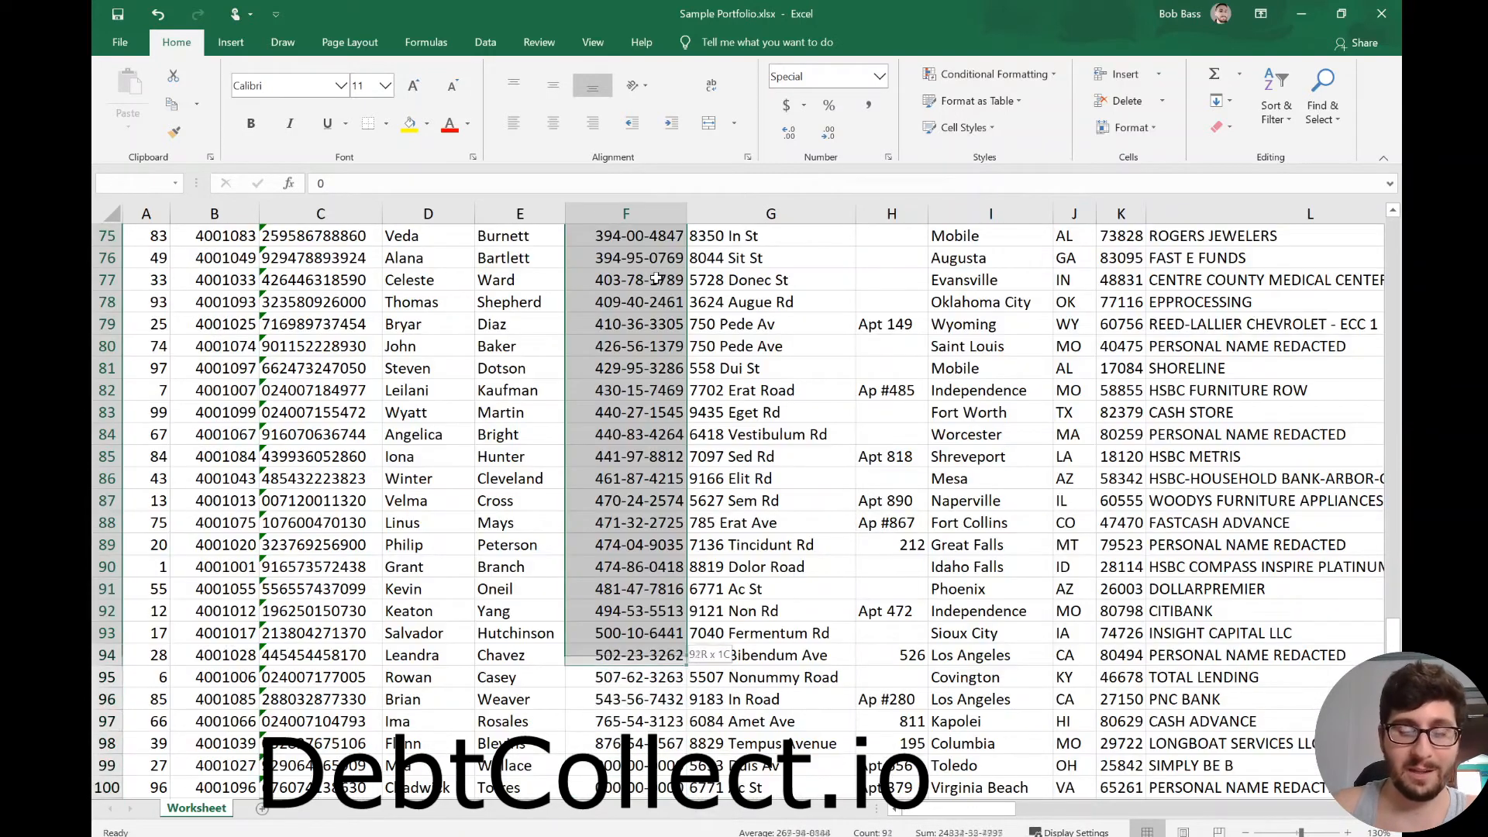
key("ctrl+d")
left_click(782, 436)
- Fill the all-zero placeholder SSN from F100 down into the blank cell F101
left_click(637, 655)
scroll(638, 611, "down", 1)
scroll(637, 611, "down", 1)
left_click(655, 697)
left_click_drag(660, 657, 660, 678)
key("ctrl+d")
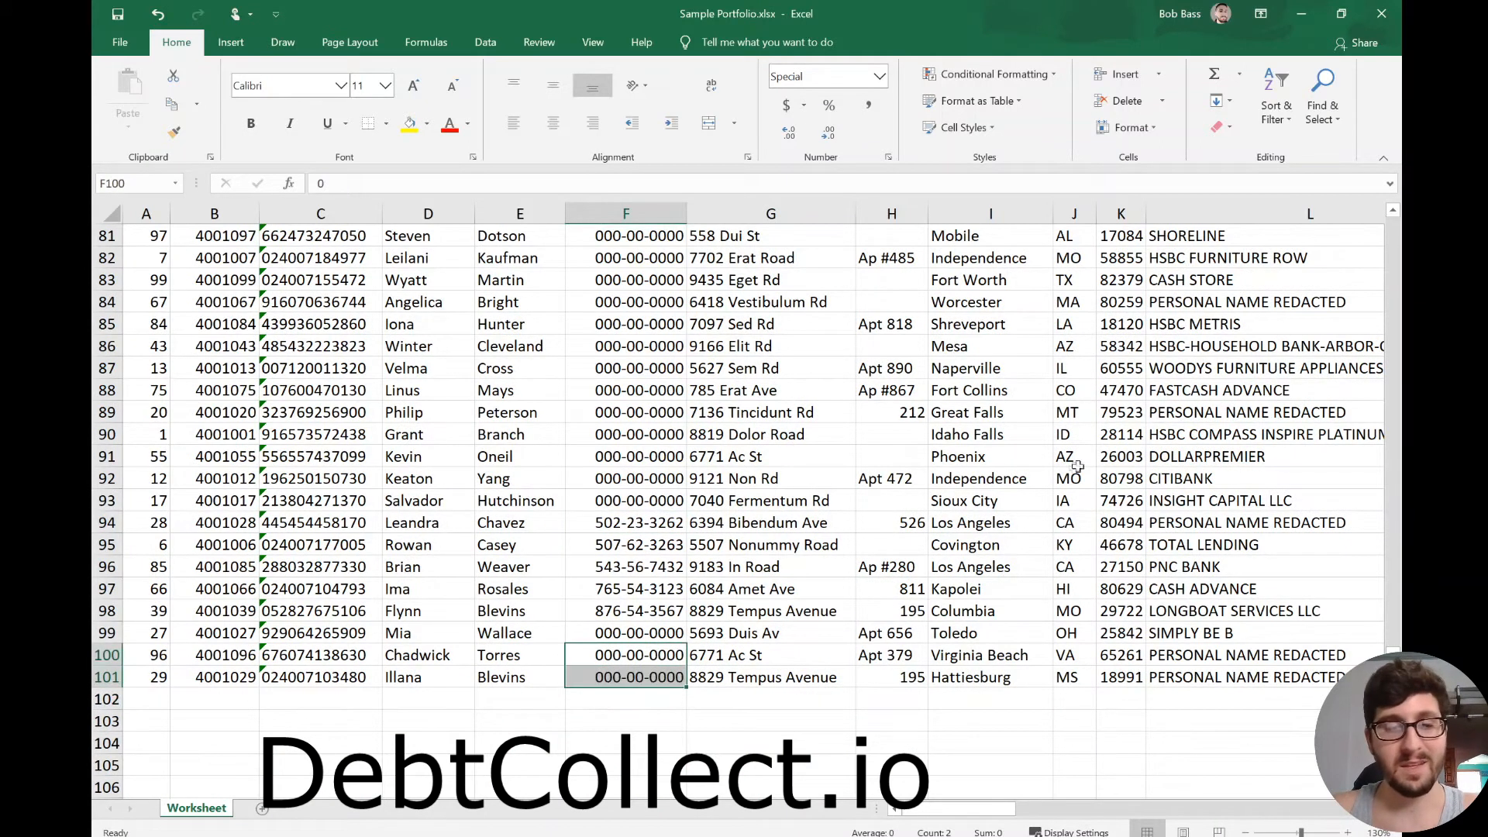
- Try to sort the whole portfolio by the SSN column from smallest to largest, expanding the selection to the neighbouring columns
left_click(662, 215)
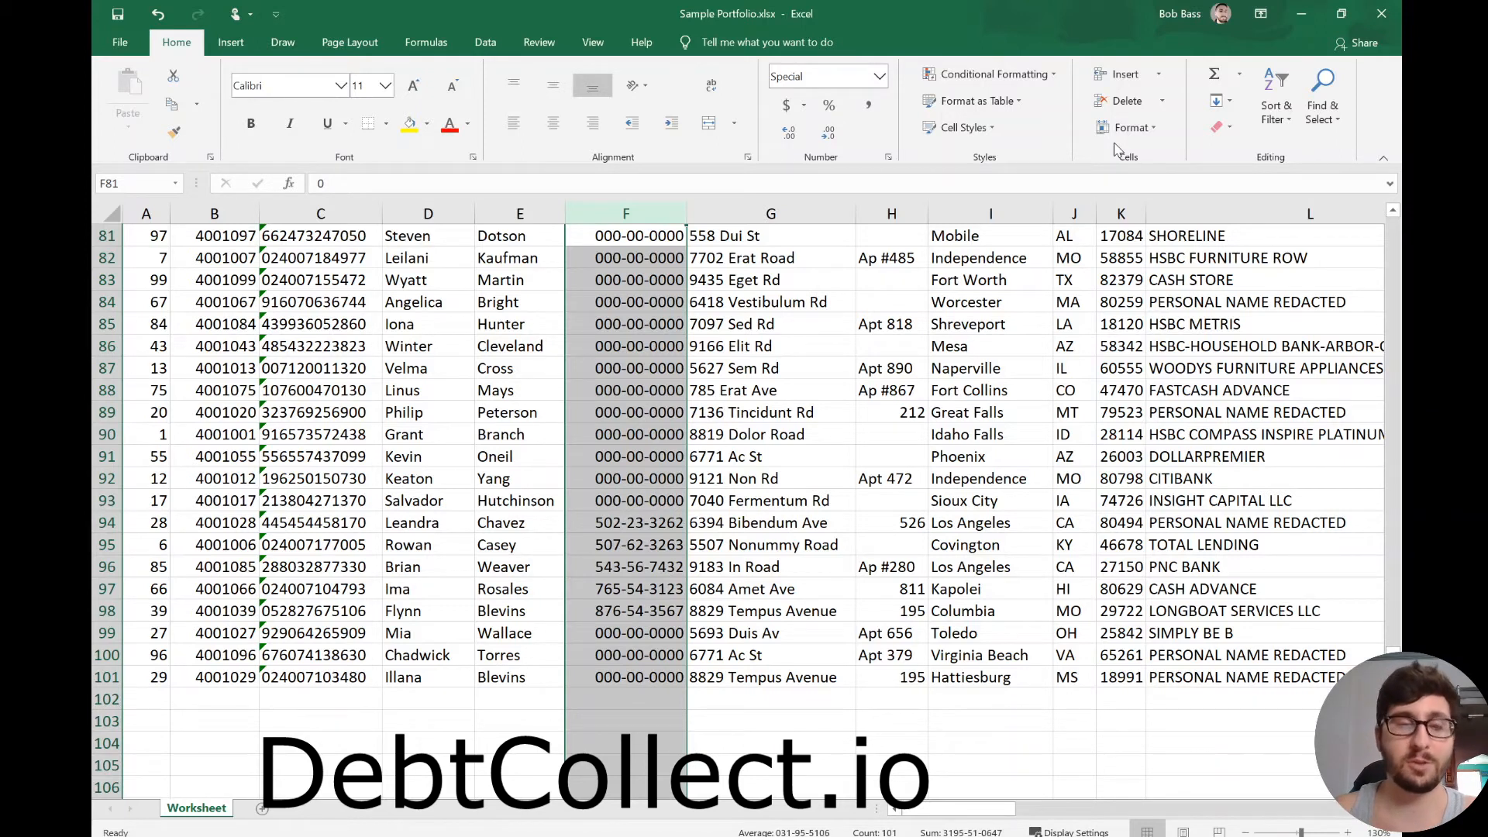
left_click(1277, 101)
left_click(1345, 166)
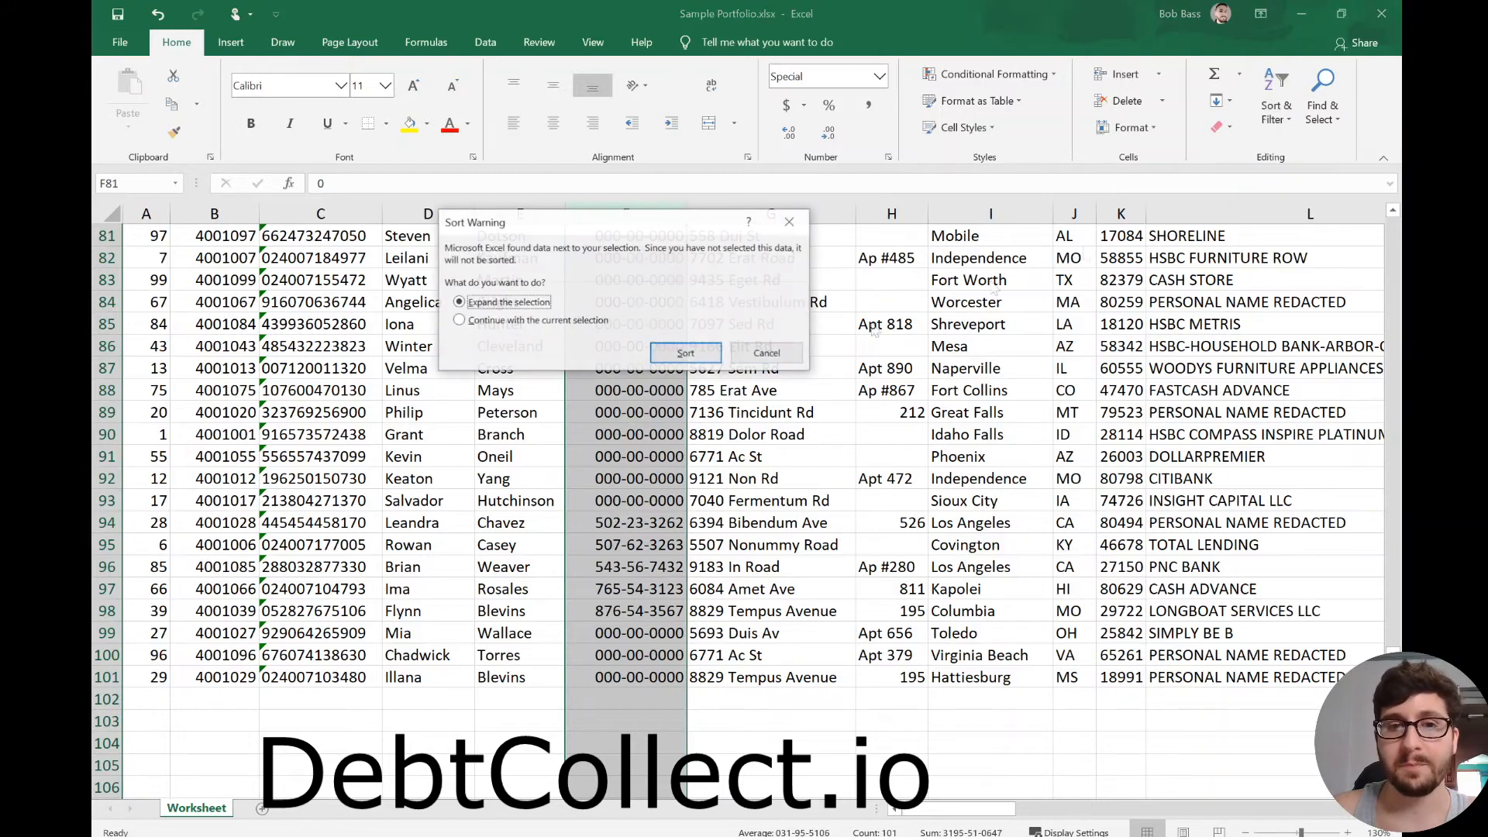
left_click(679, 350)
left_click(655, 372)
key("Down")
key("Down")
key("Down")
- Undo the SSN sort and the all-zero fills in the SSN column, and check the column's last rows
key("ctrl+z")
key("ctrl+z")
key("ctrl+z")
scroll(697, 436, "down", 17)
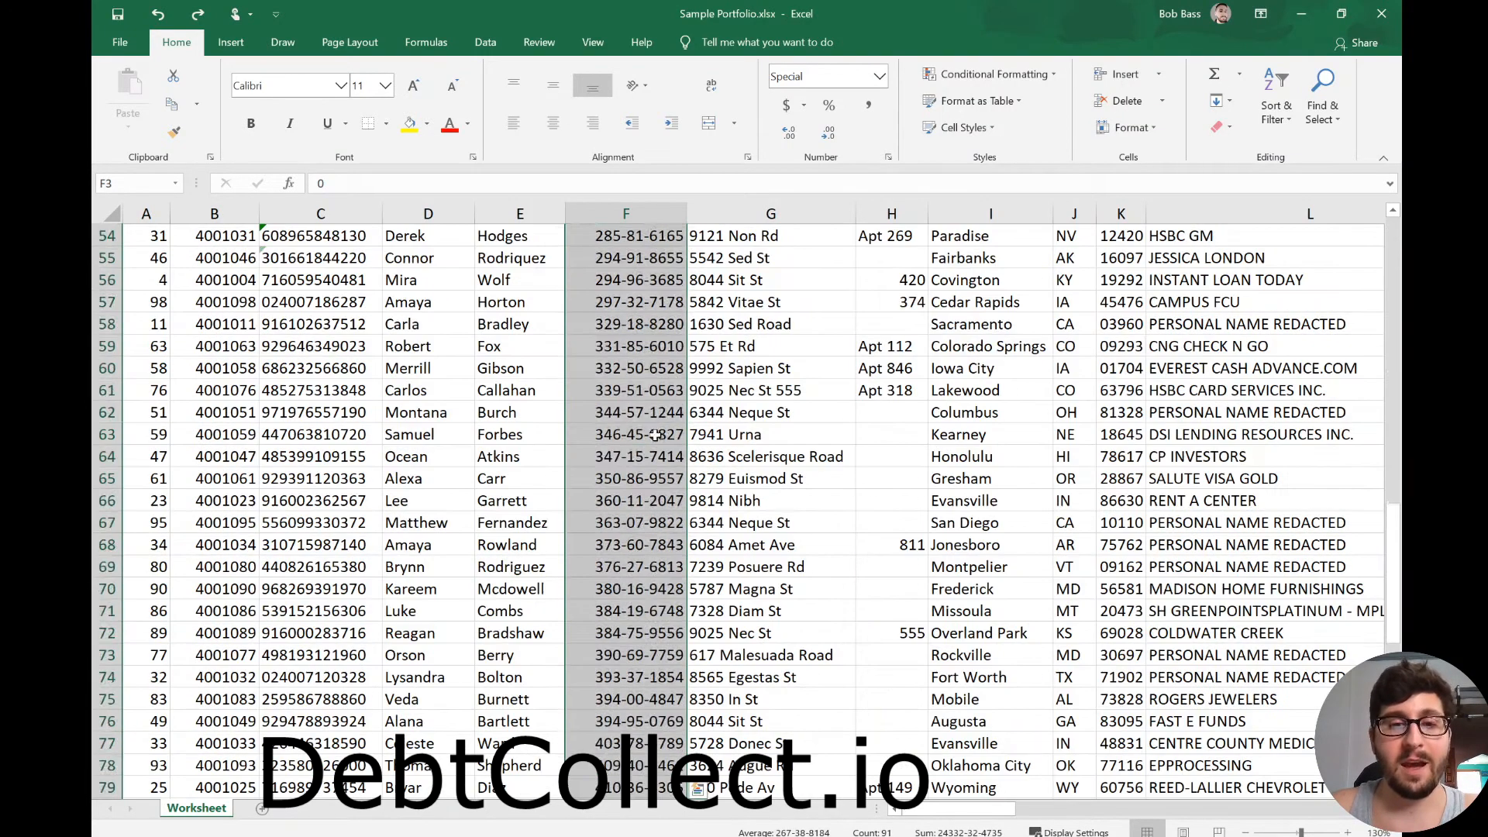
left_click(657, 436)
key("ctrl+Down")
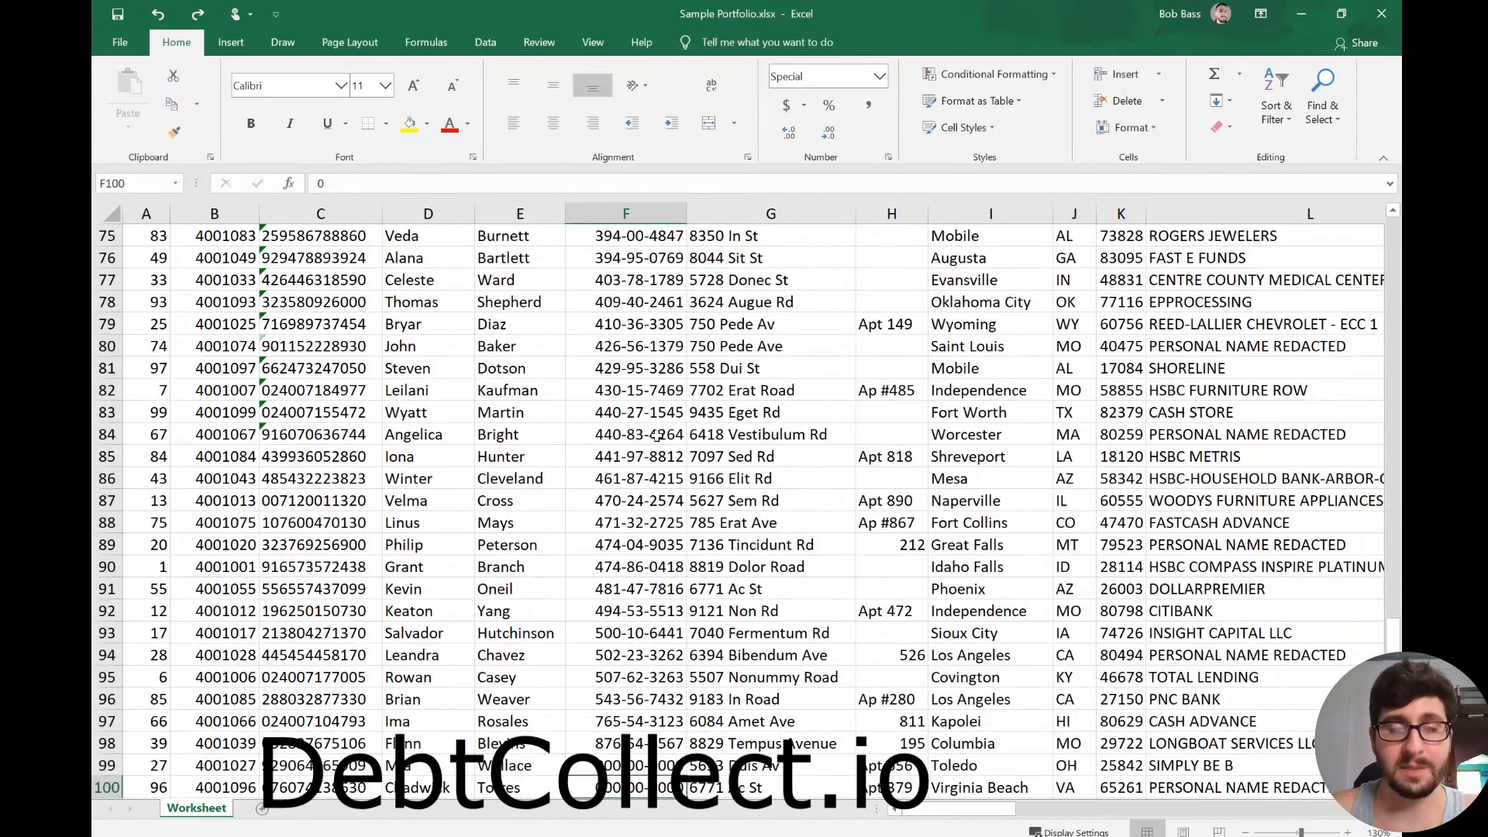
key("Up")
- Undo the Social Security Number formatting of the SSN column and the earlier sort by SSN
key("ctrl+z")
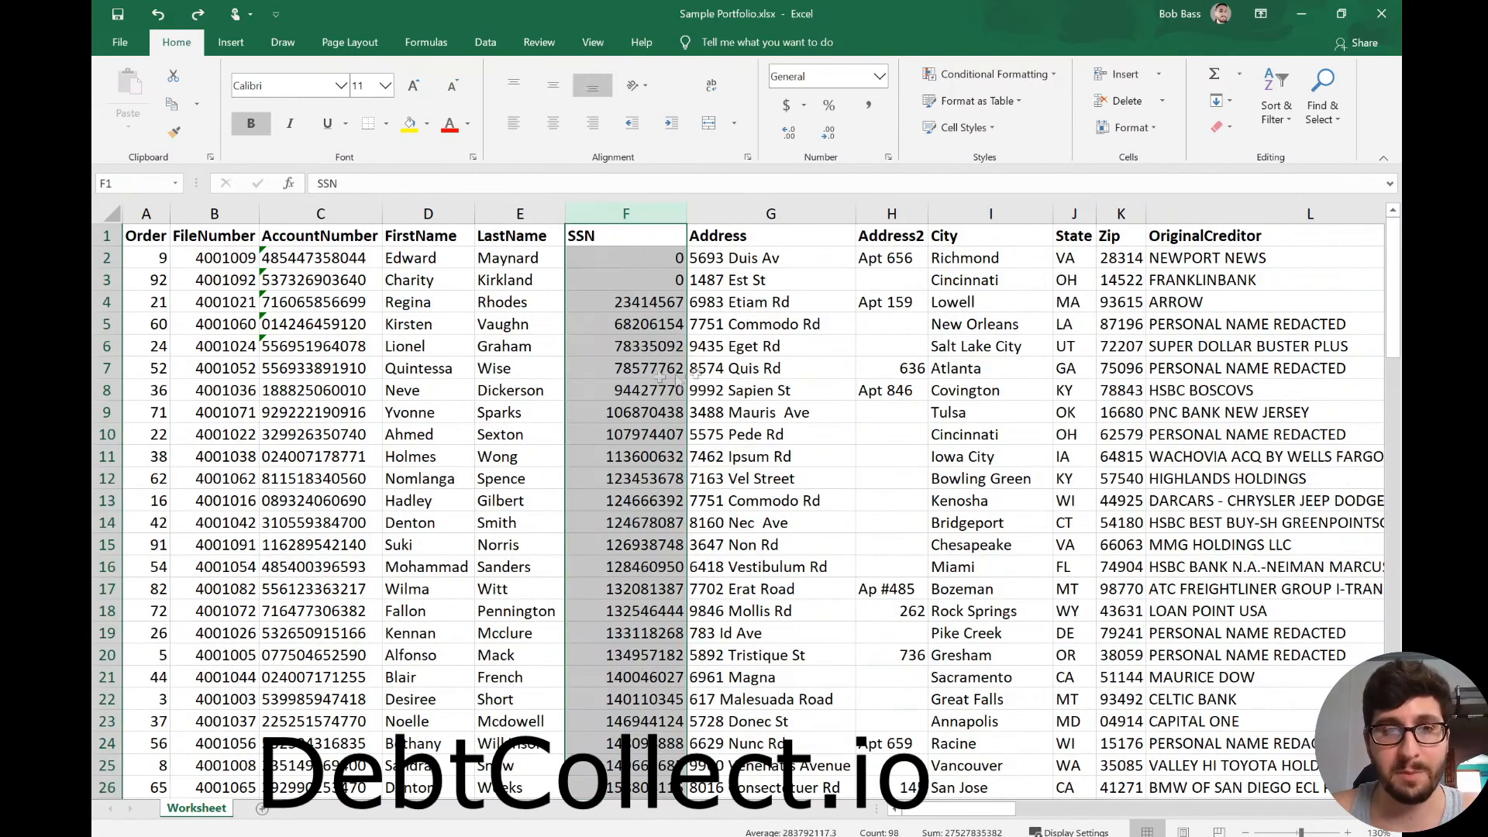
key("ctrl+z")
left_click(631, 387)
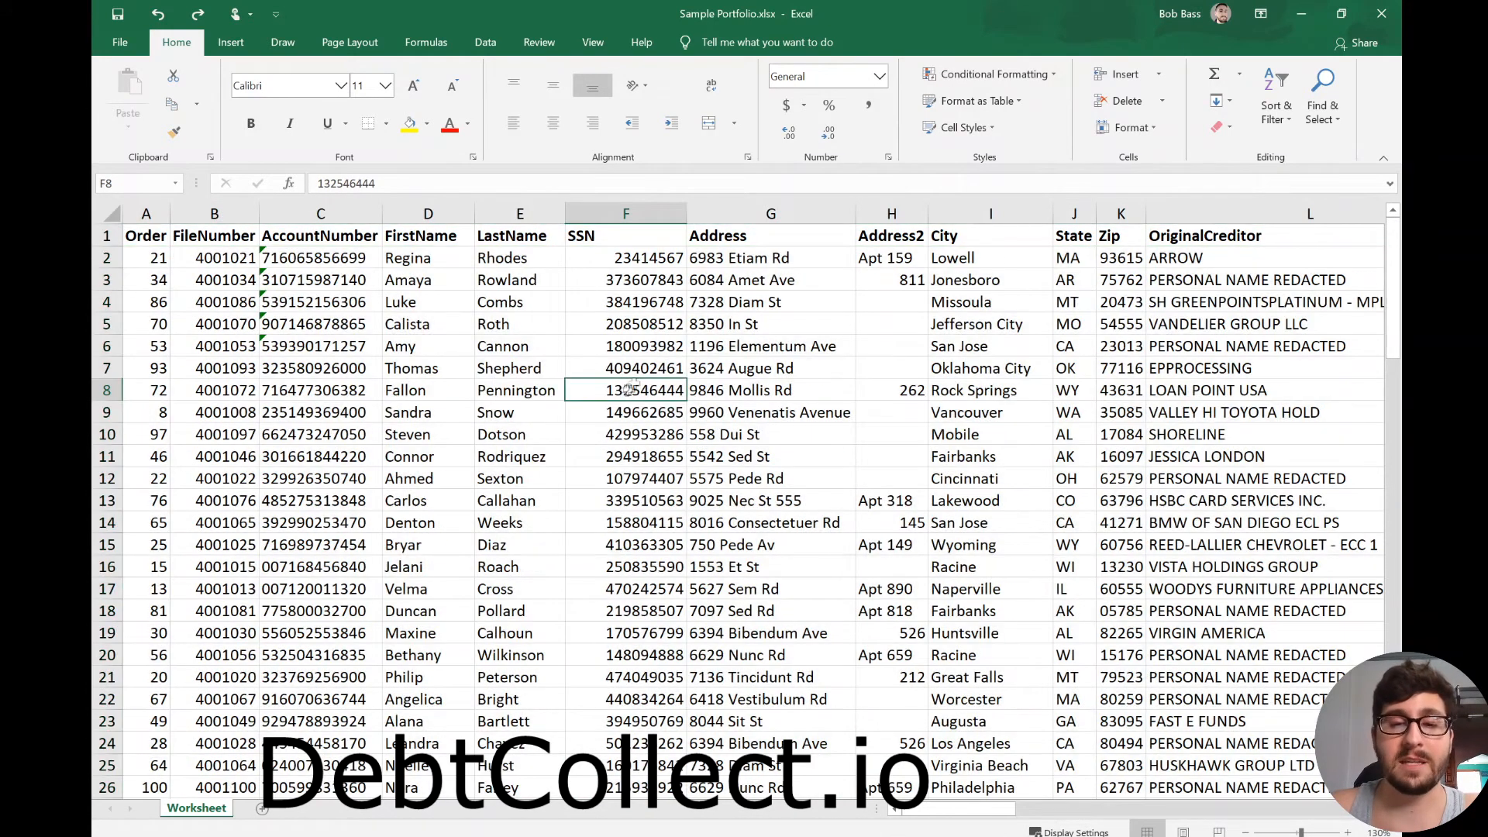
- Check the SSN column for zeros and blanks, undo the zeroed and cleared entries in F55:F59, and return to the SSN header
scroll(631, 386, "down", 8)
left_click(620, 371)
key("ctrl+Down")
key("ctrl+Down")
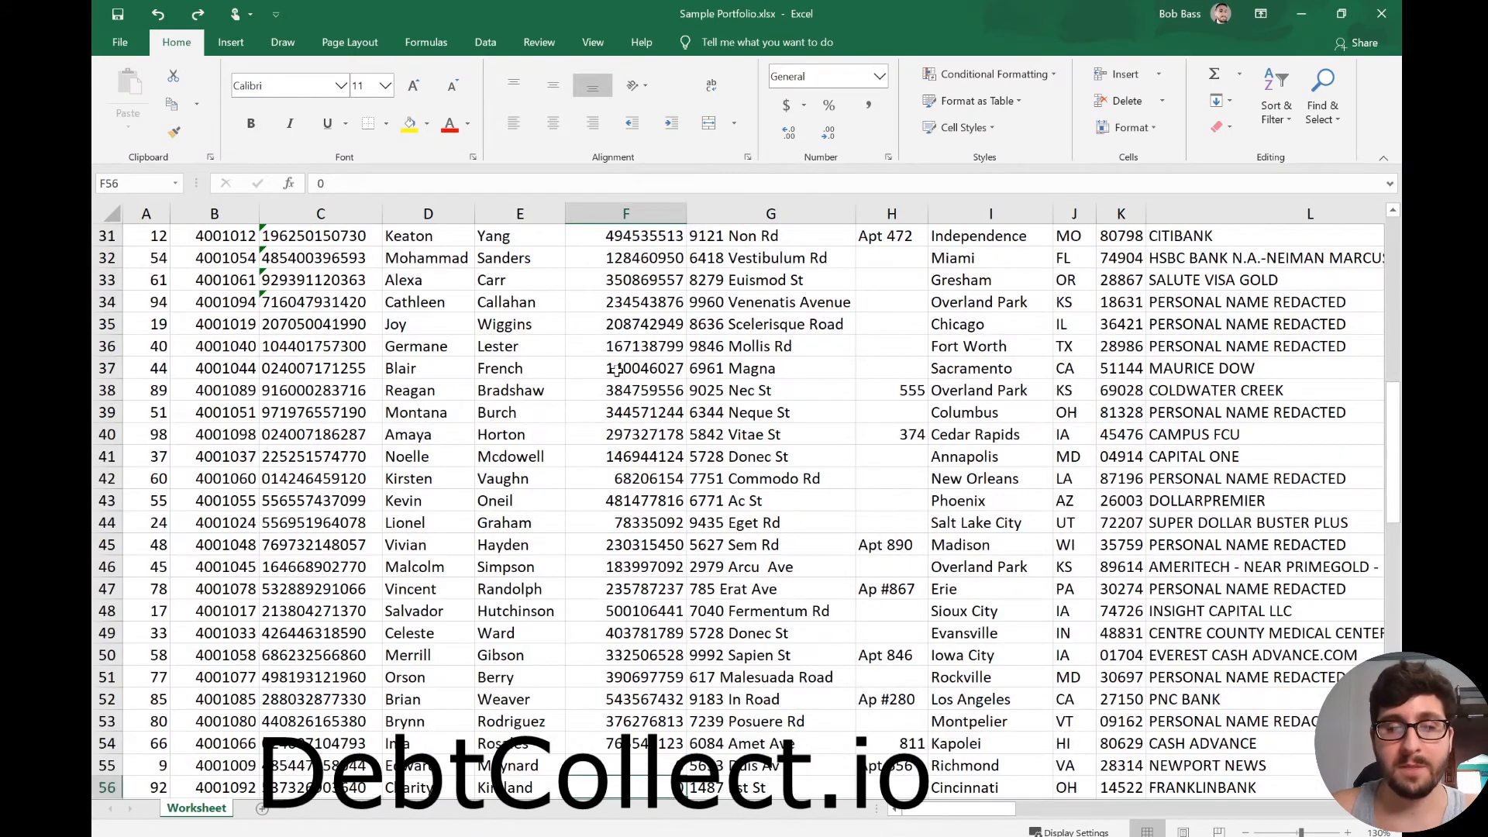
key("Up")
key("Down")
key("Down")
key("Down")
key("Down")
key("Up")
key("Up")
key("Up")
key("ctrl+z")
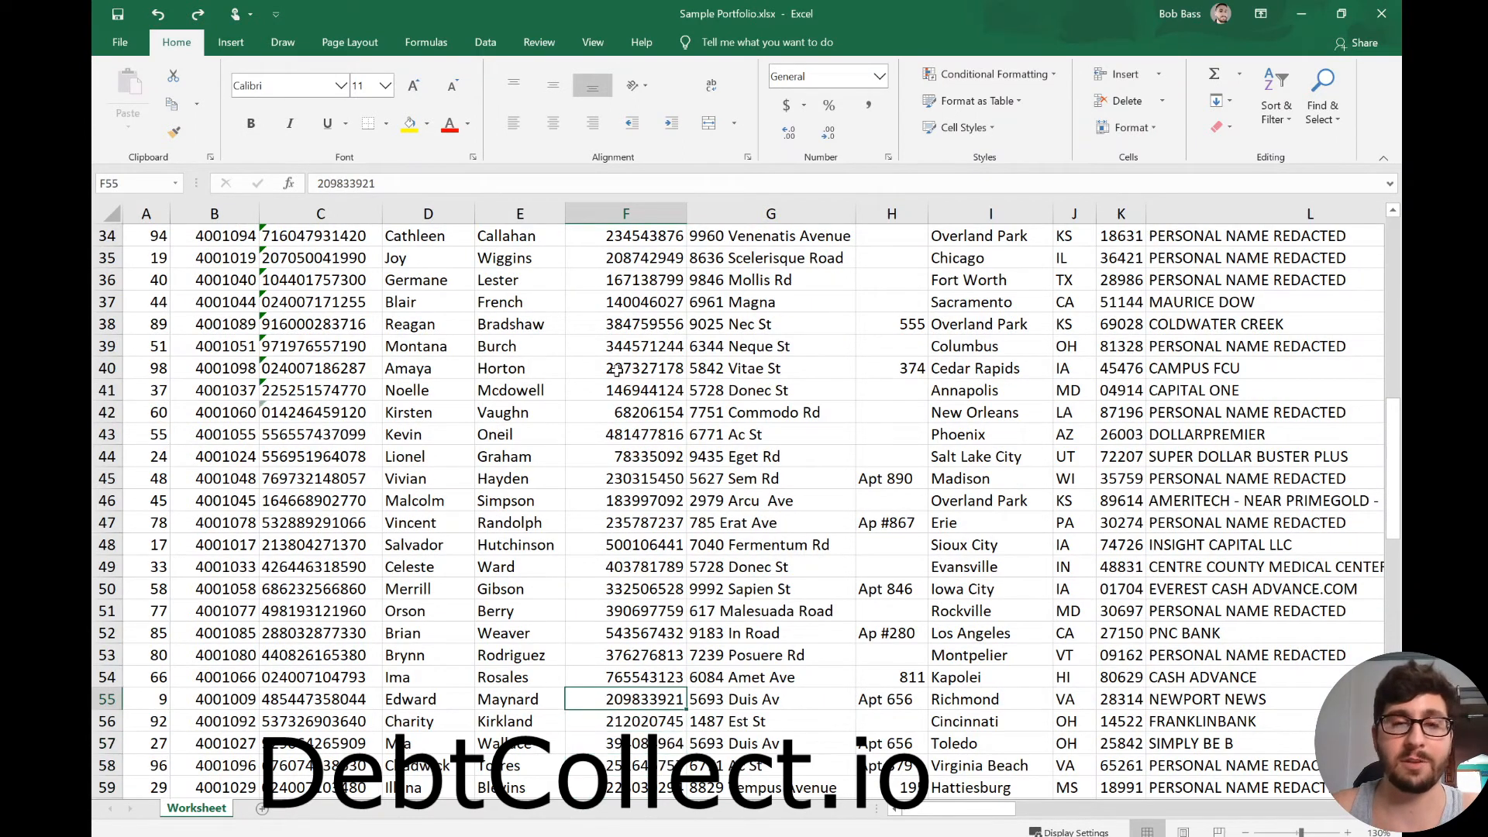
left_click(659, 373)
key("ctrl+Up")
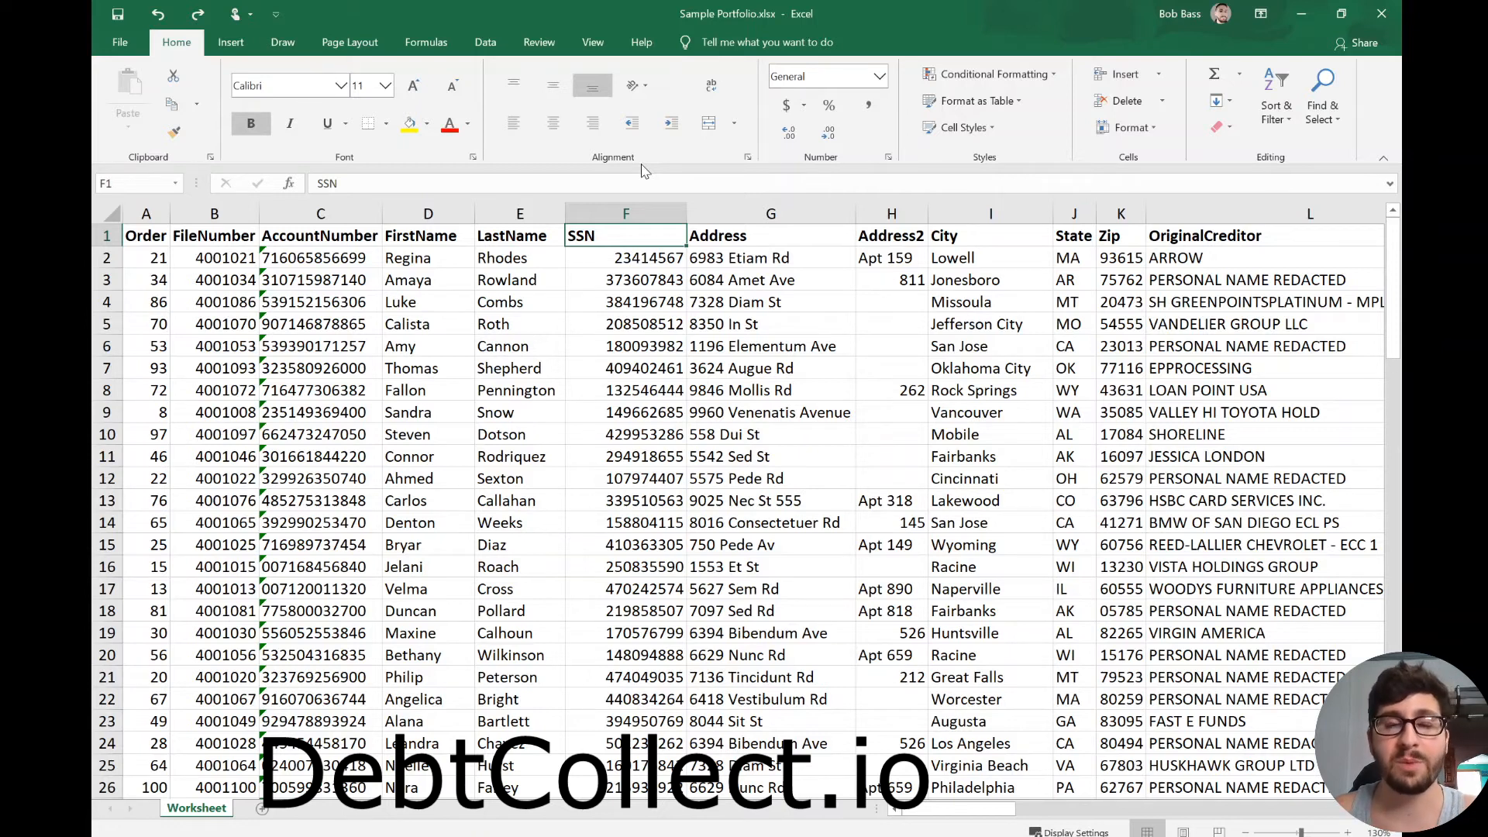
- Format the whole SSN column with the Special category's Social Security Number type
left_click(626, 213)
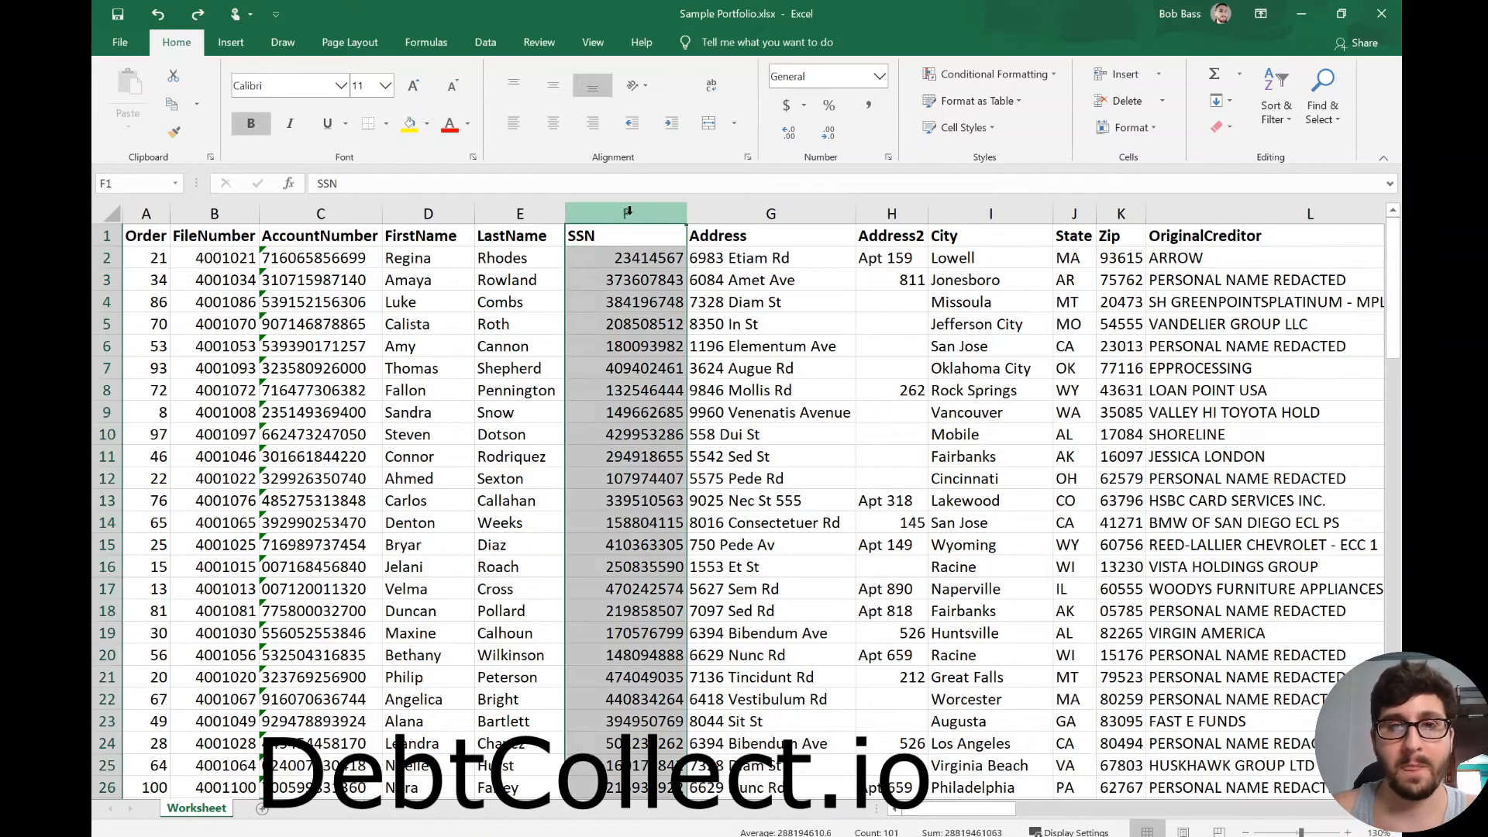
right_click(628, 215)
left_click(690, 405)
left_click(516, 374)
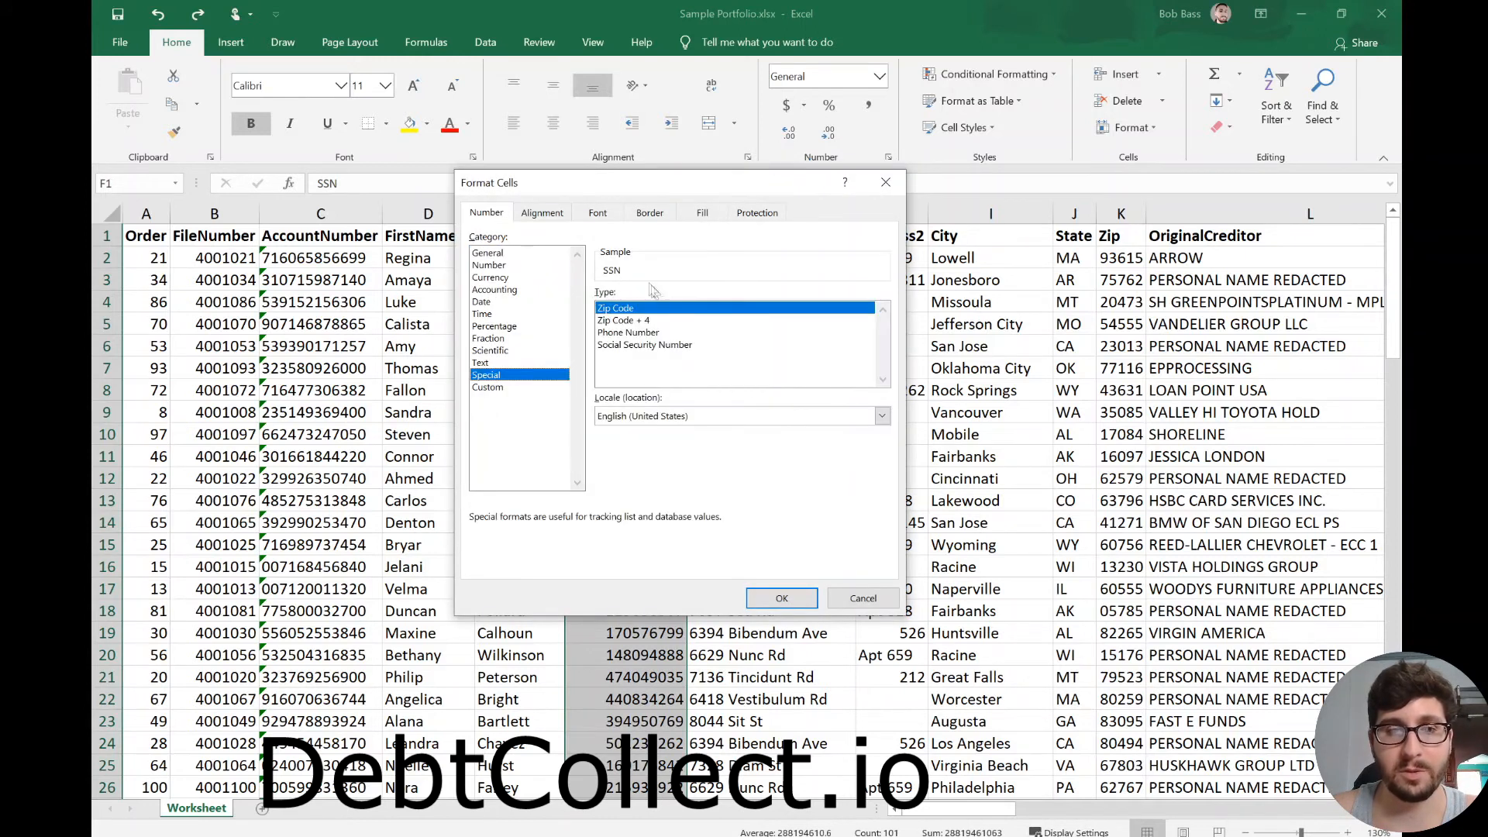
left_click(677, 345)
left_click(781, 597)
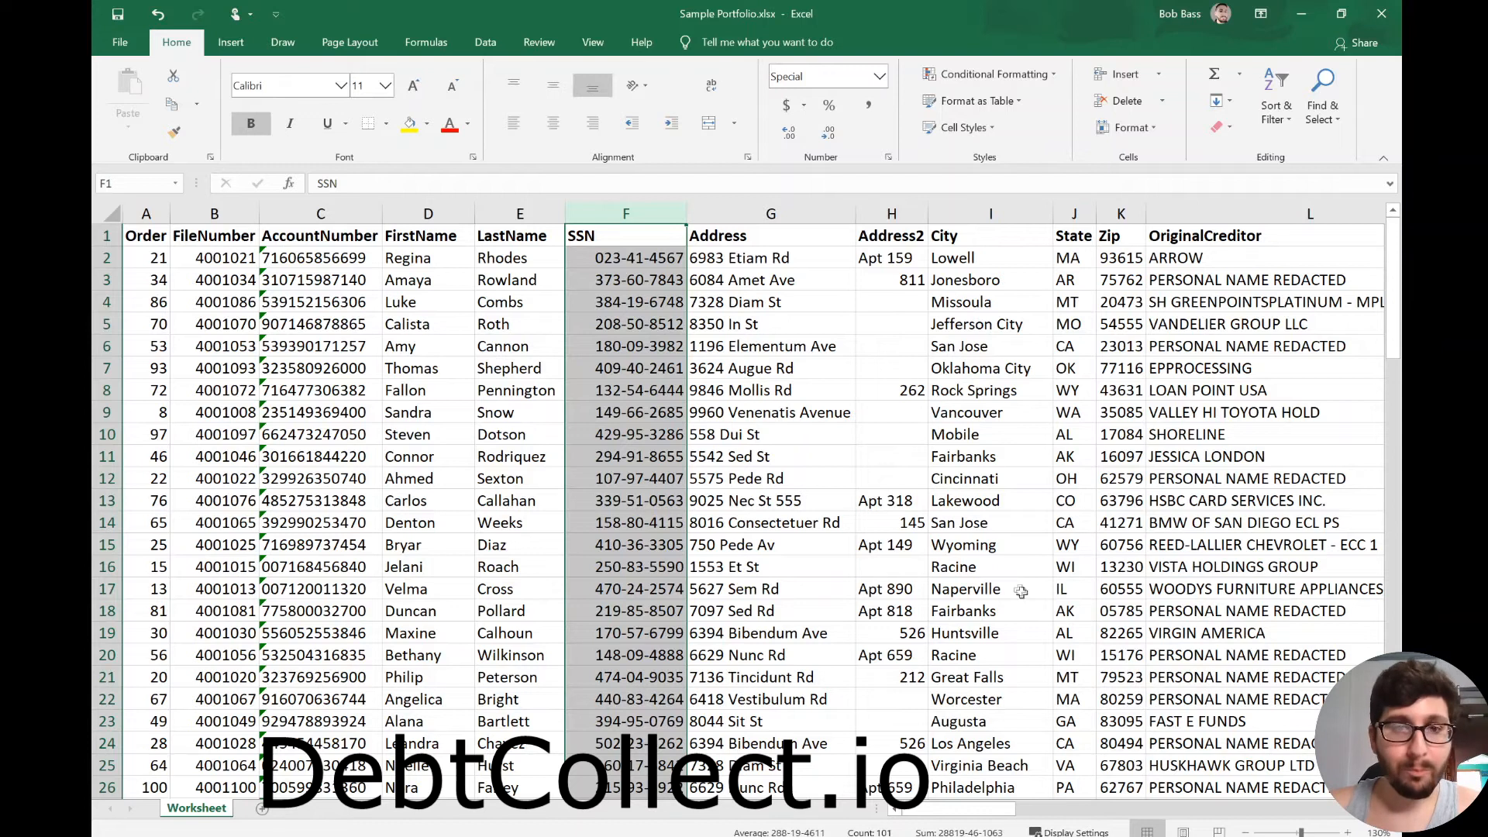
left_click(991, 523)
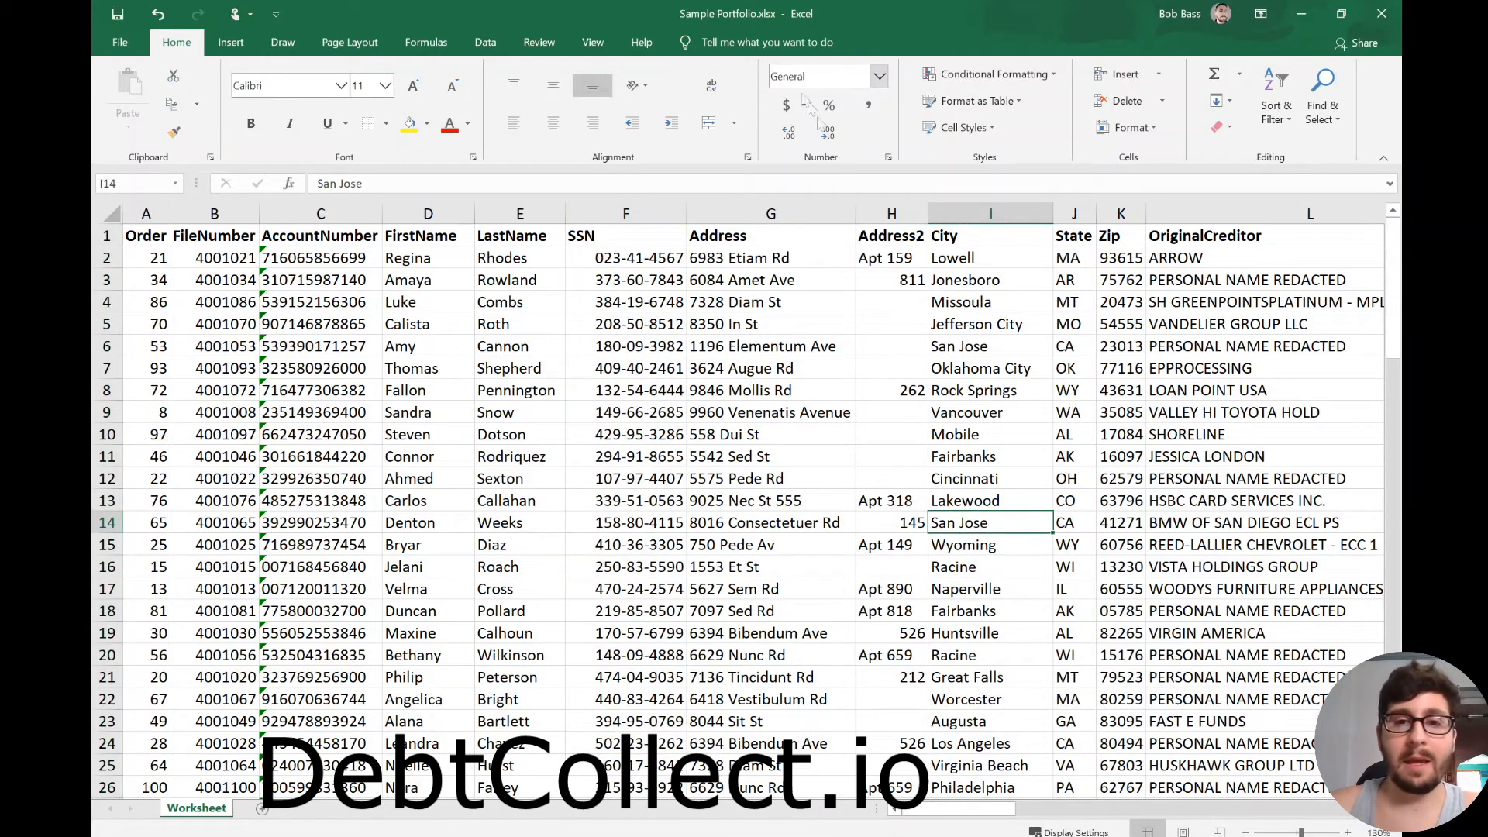
- Sort the portfolio A to Z by the Address2 column, expanding the selection, and look through the sorted entries
left_click(876, 213)
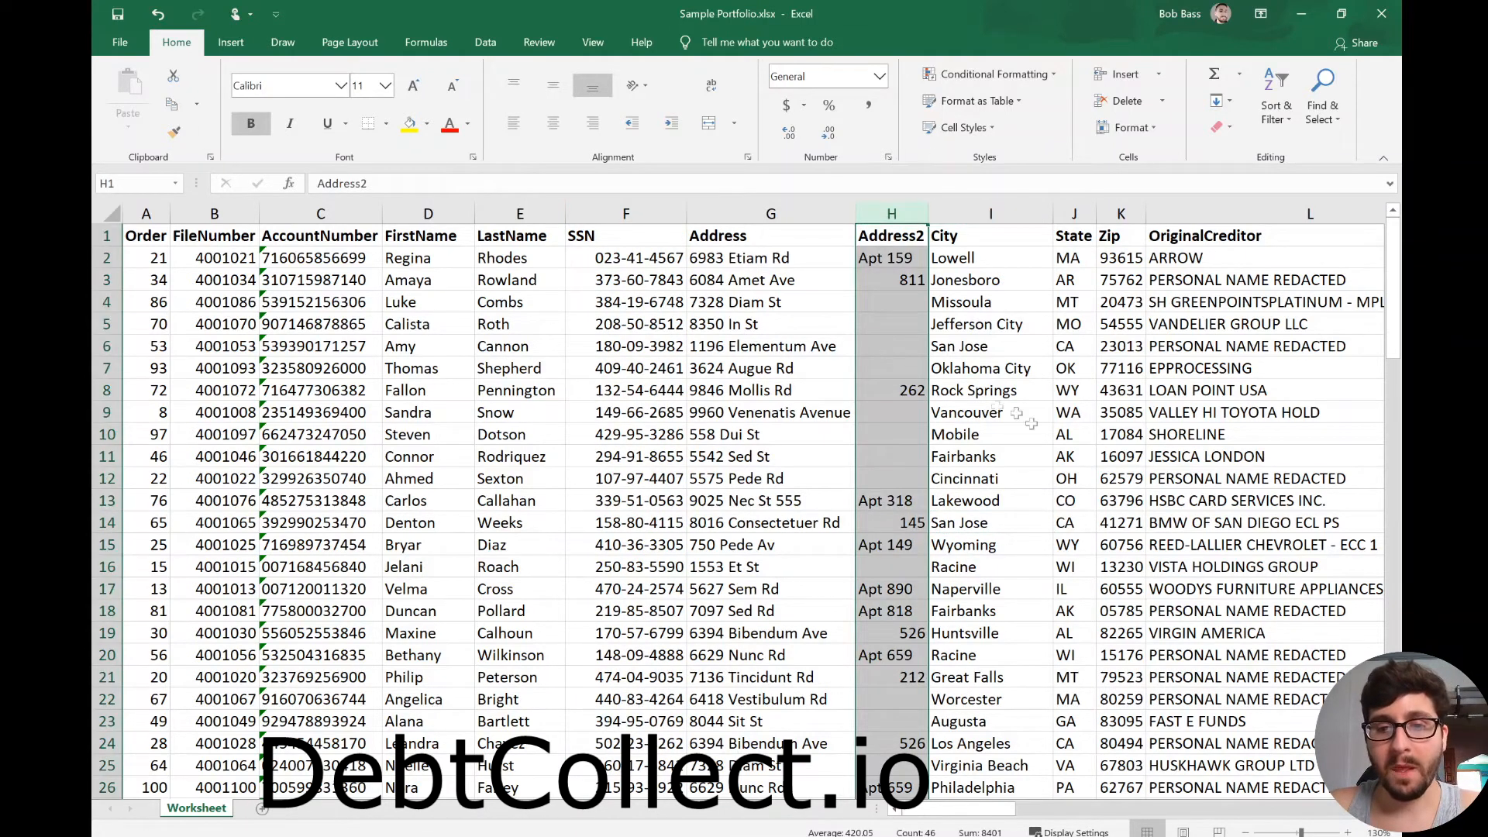
left_click(1276, 105)
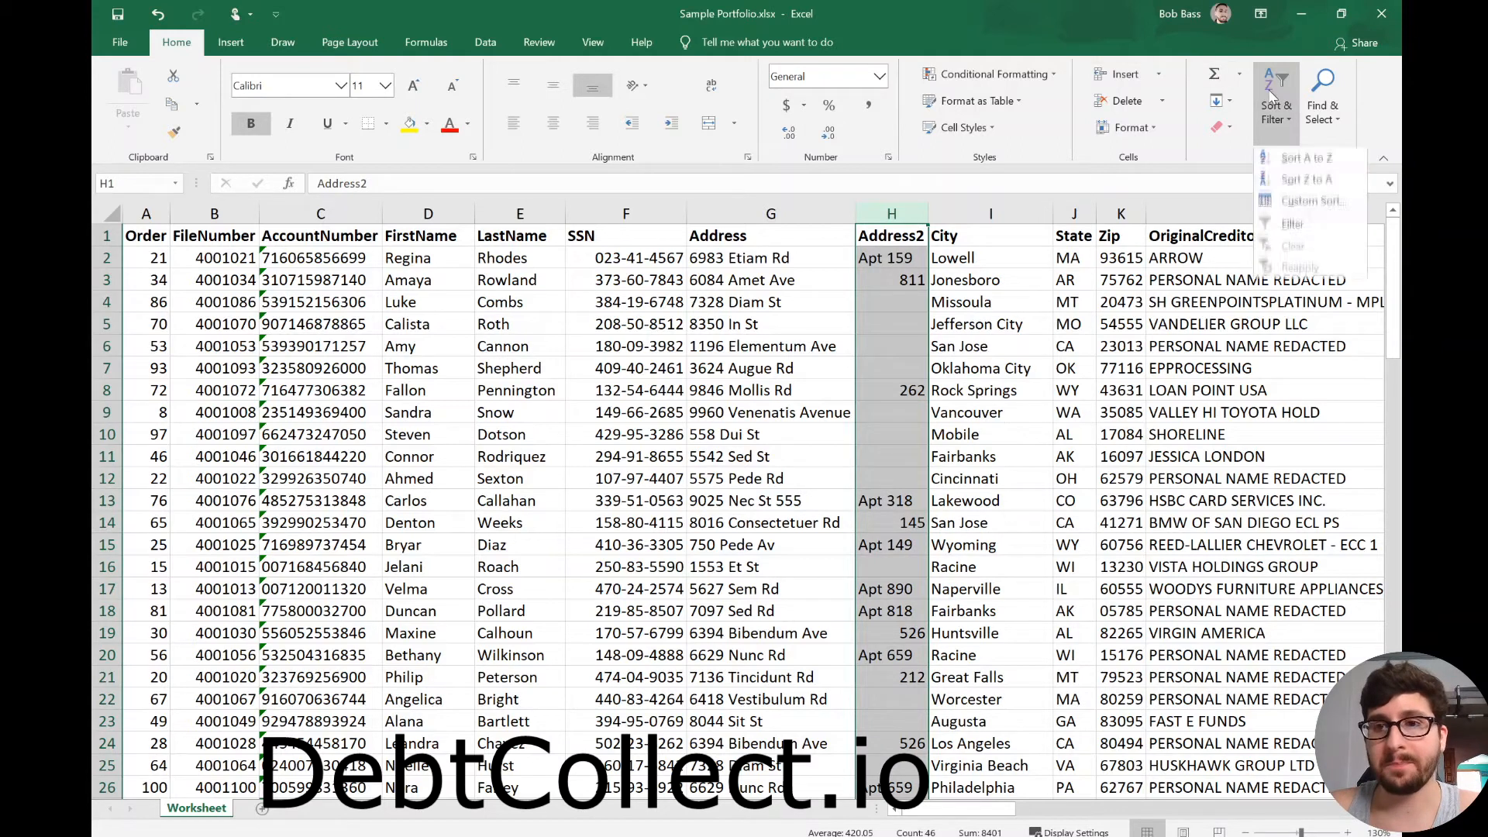
left_click(1307, 159)
left_click(686, 353)
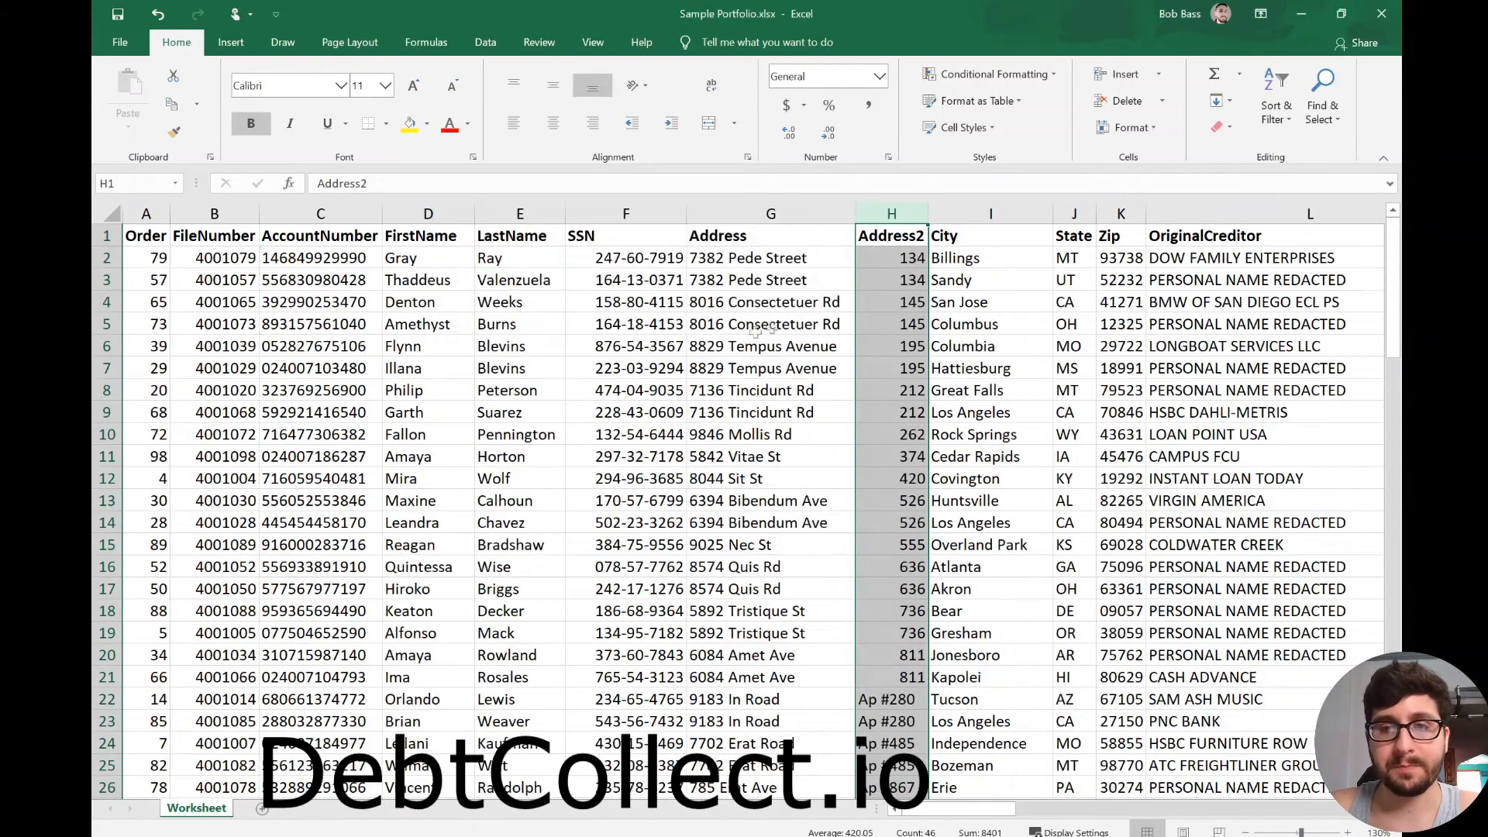
scroll(880, 343, "down", 6)
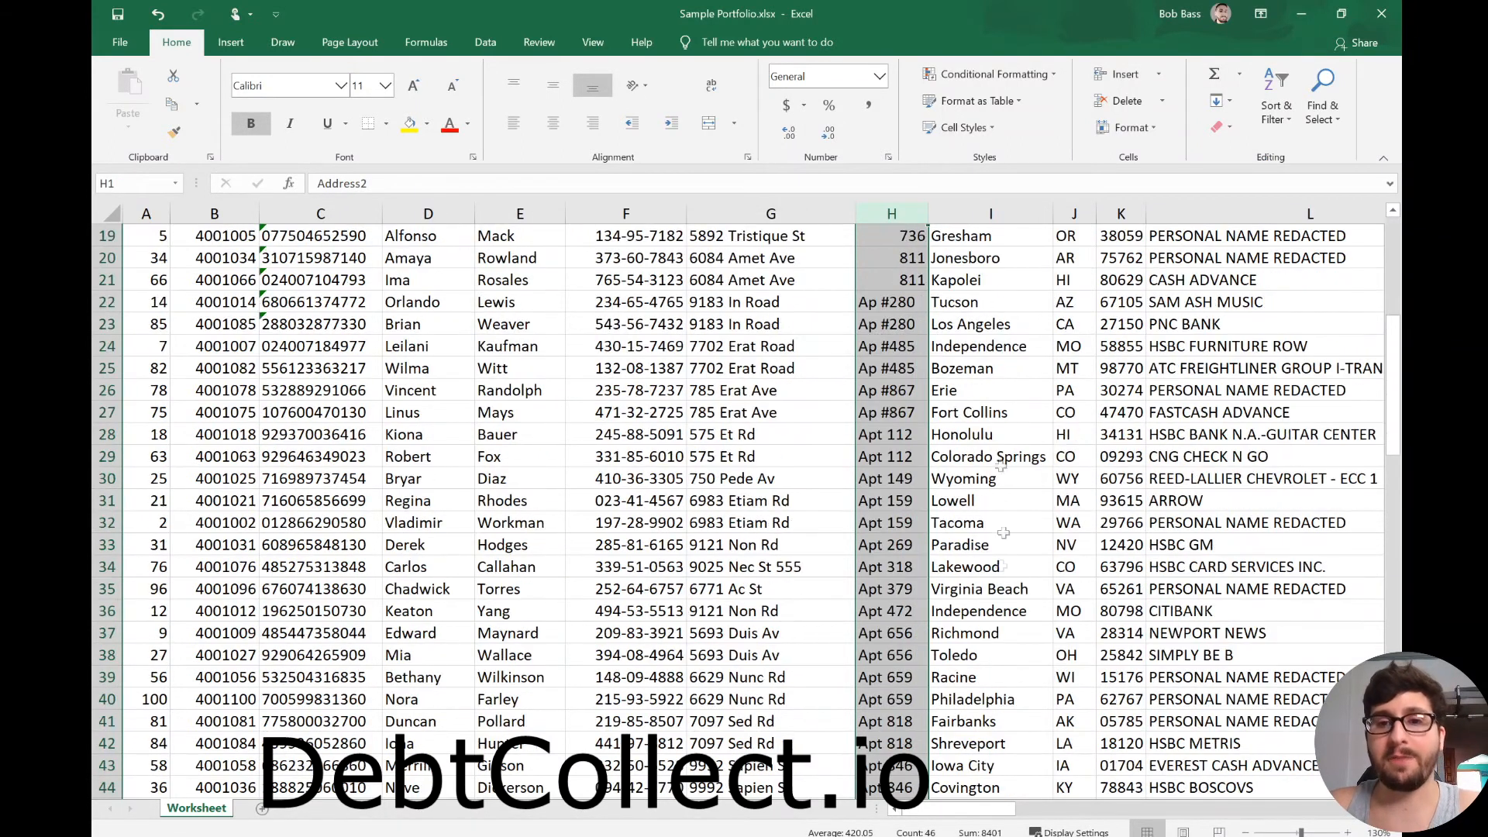
scroll(909, 357, "down", 3)
scroll(908, 357, "up", 3)
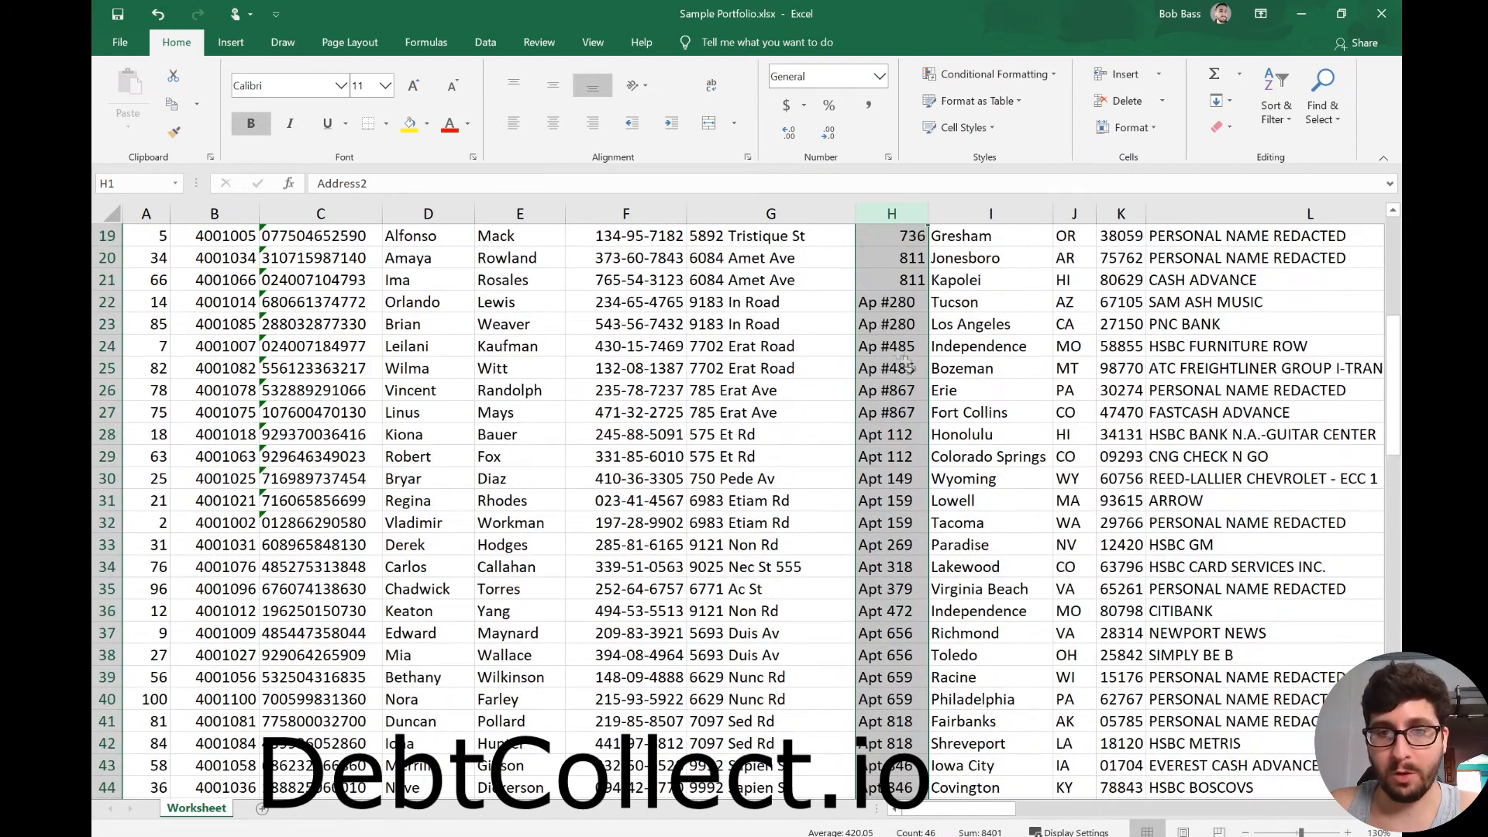
- Replace every "Ap #" prefix with "Apt " in the Address2 cells H22:H27
left_click(899, 348)
left_click(876, 303)
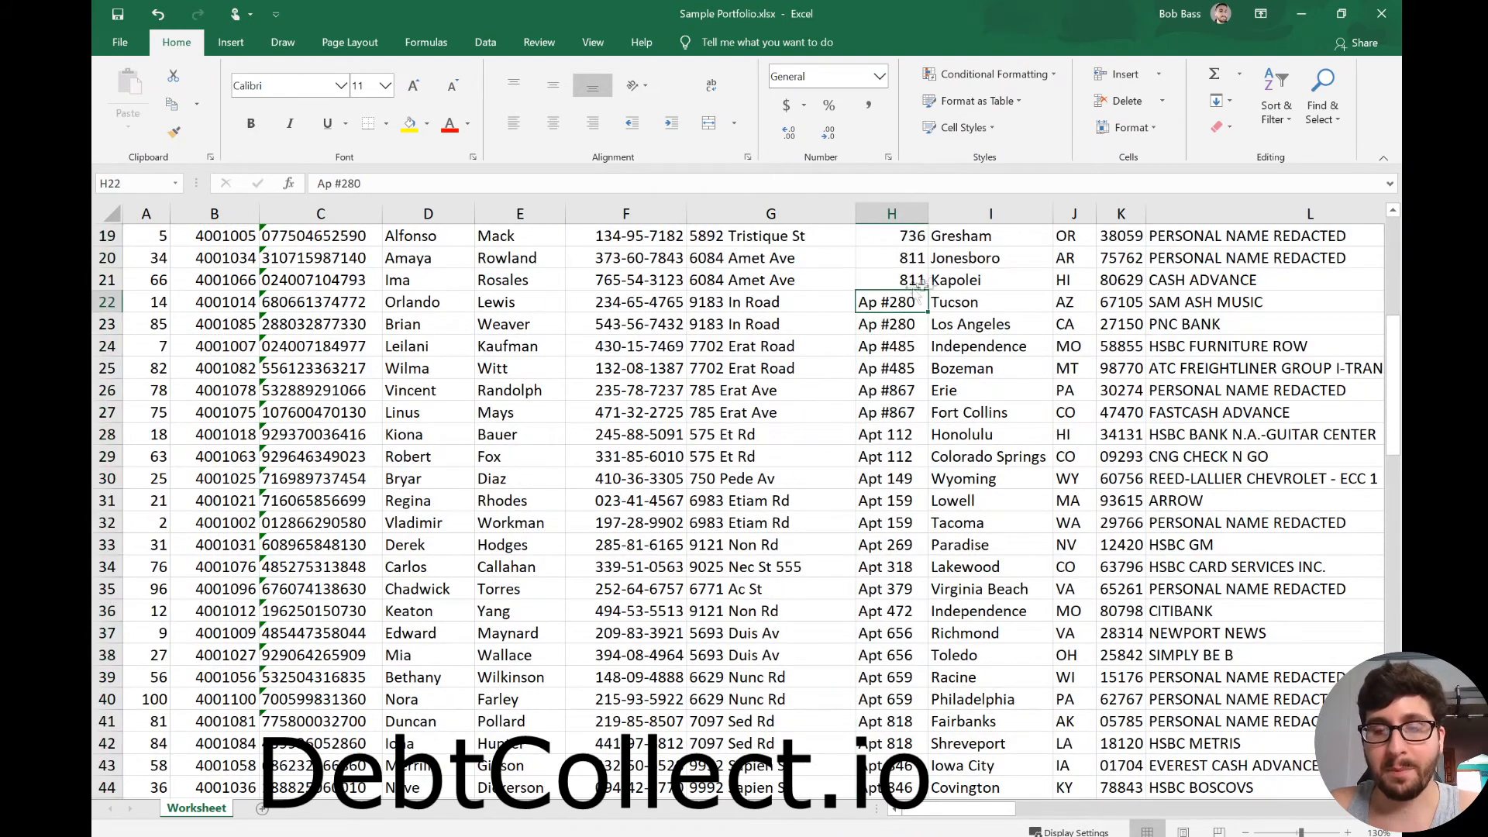
left_click_drag(892, 415, 892, 304)
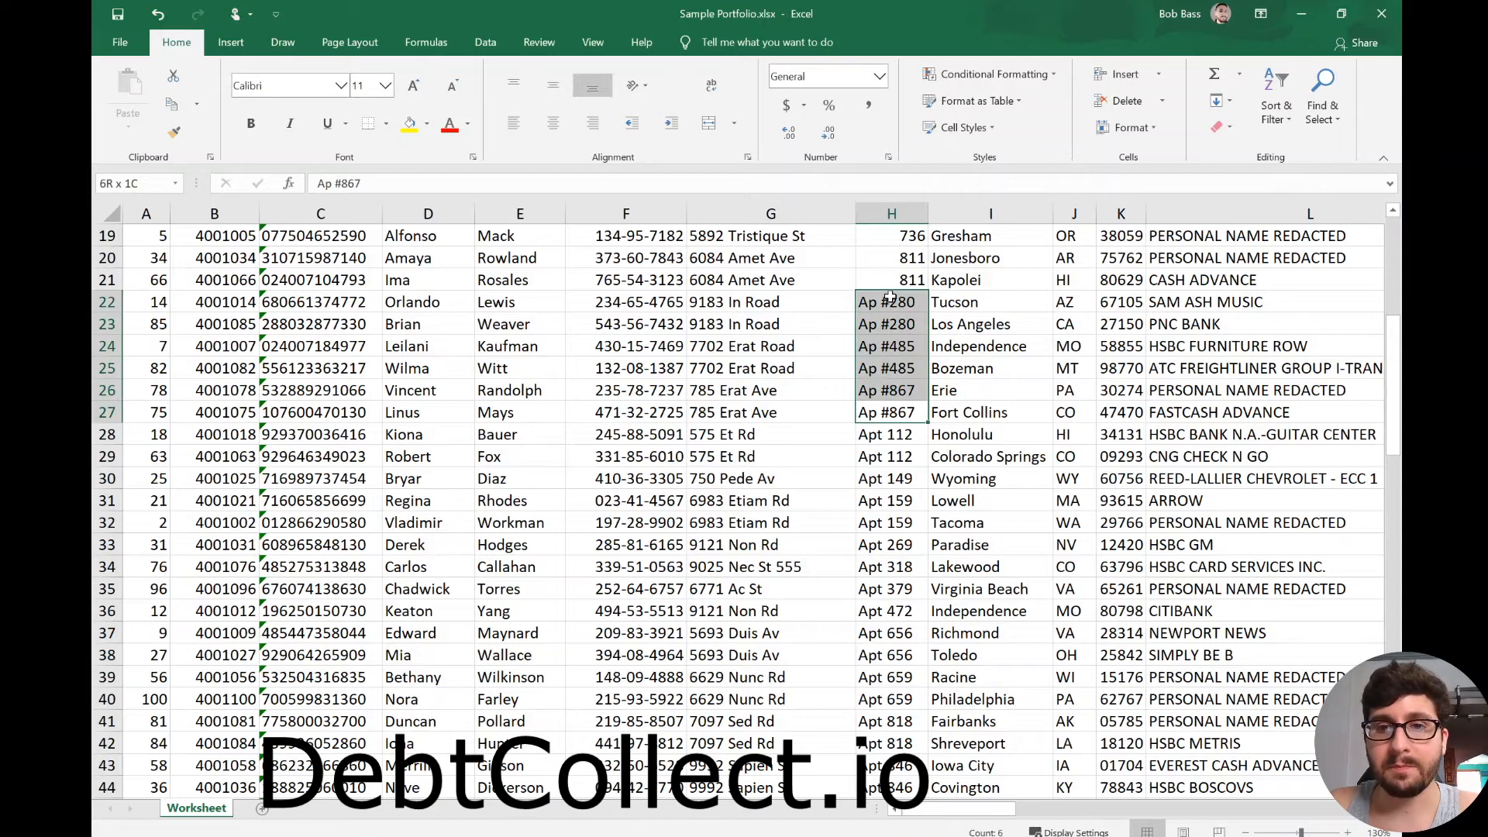
key("ctrl+f")
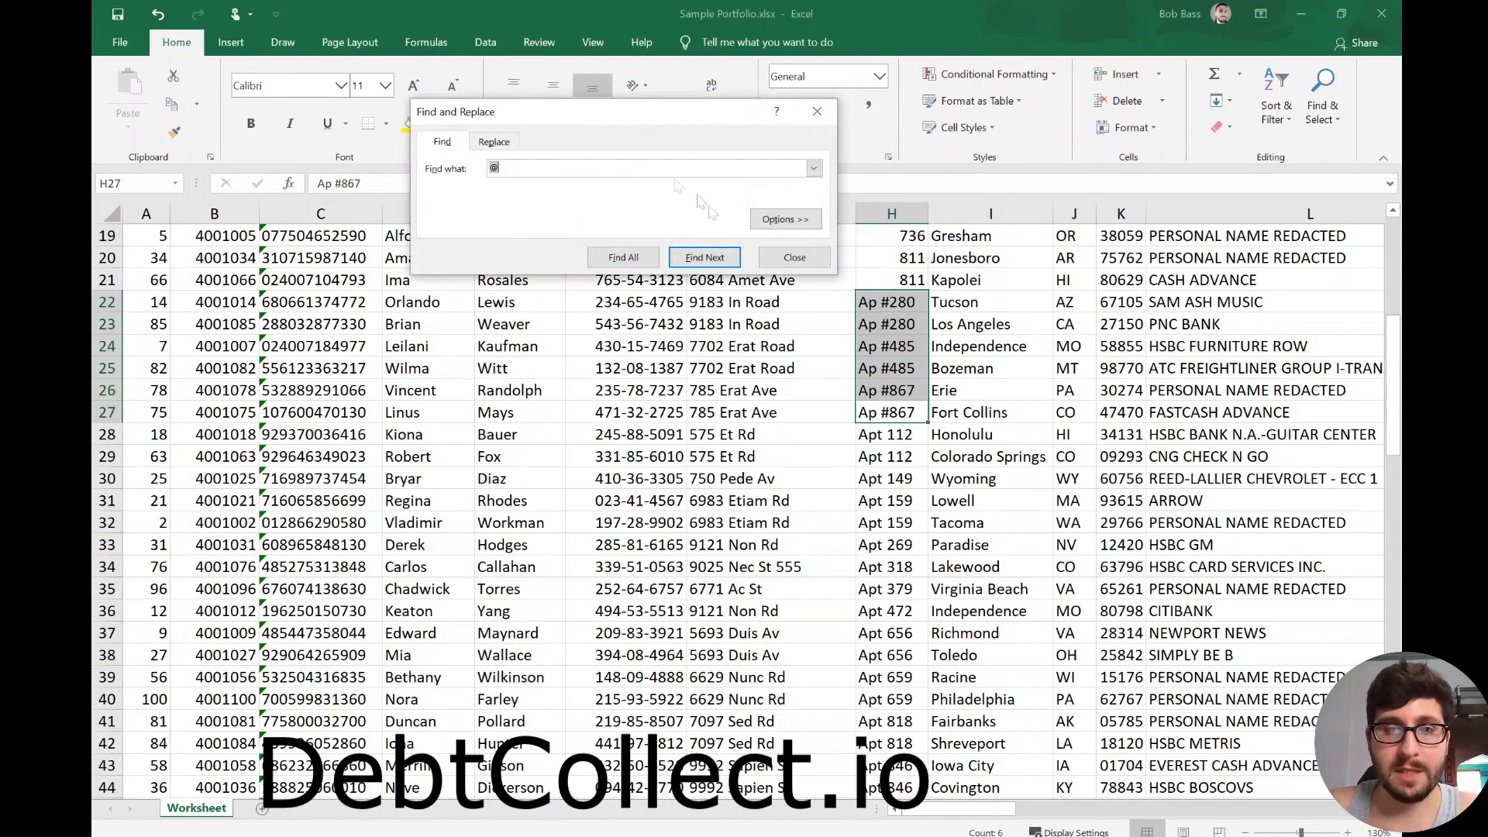
left_click(495, 142)
left_click_drag(560, 168, 491, 168)
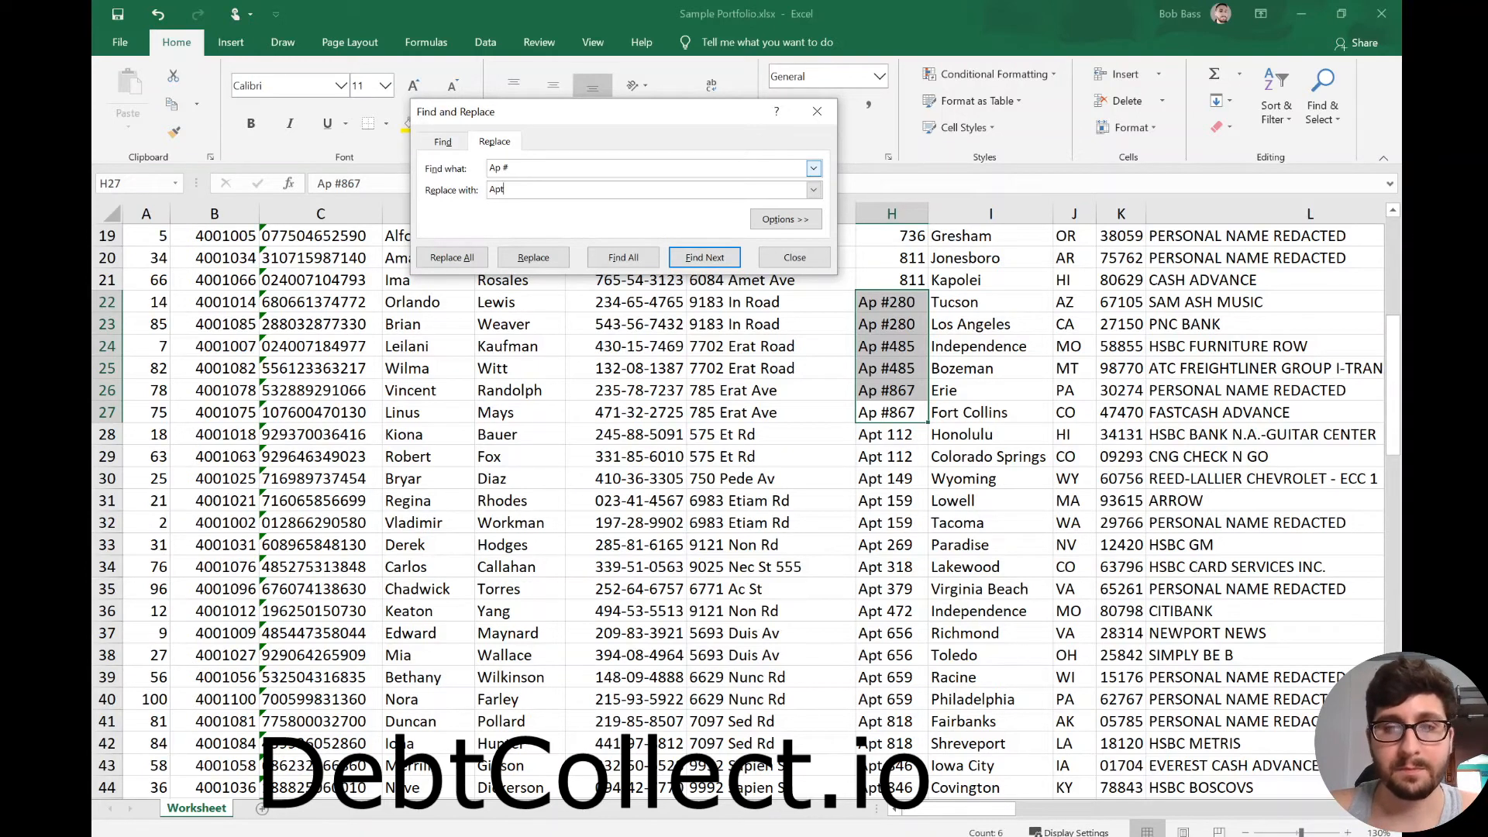
left_click(452, 257)
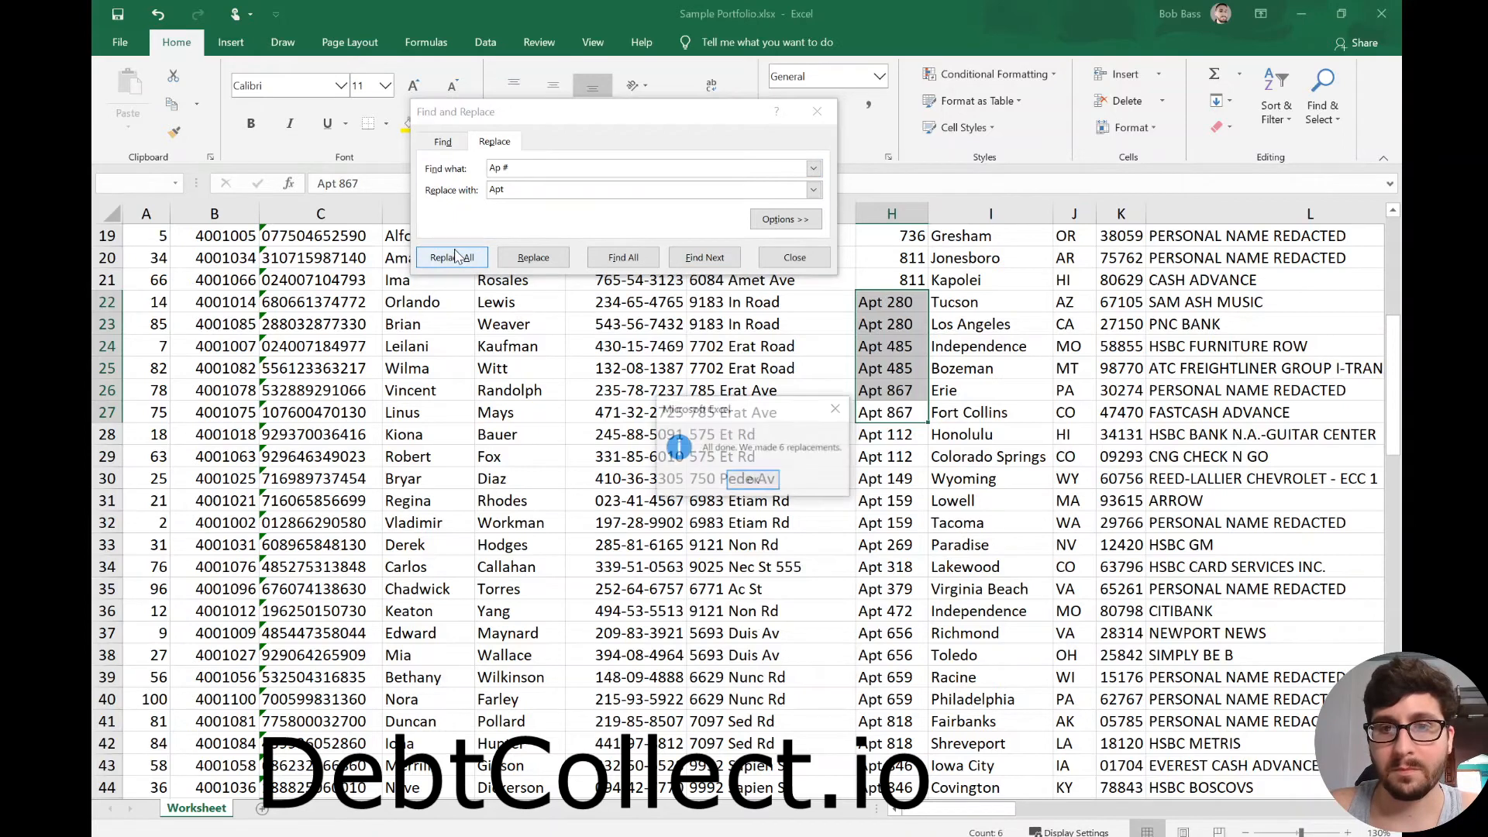
left_click(767, 481)
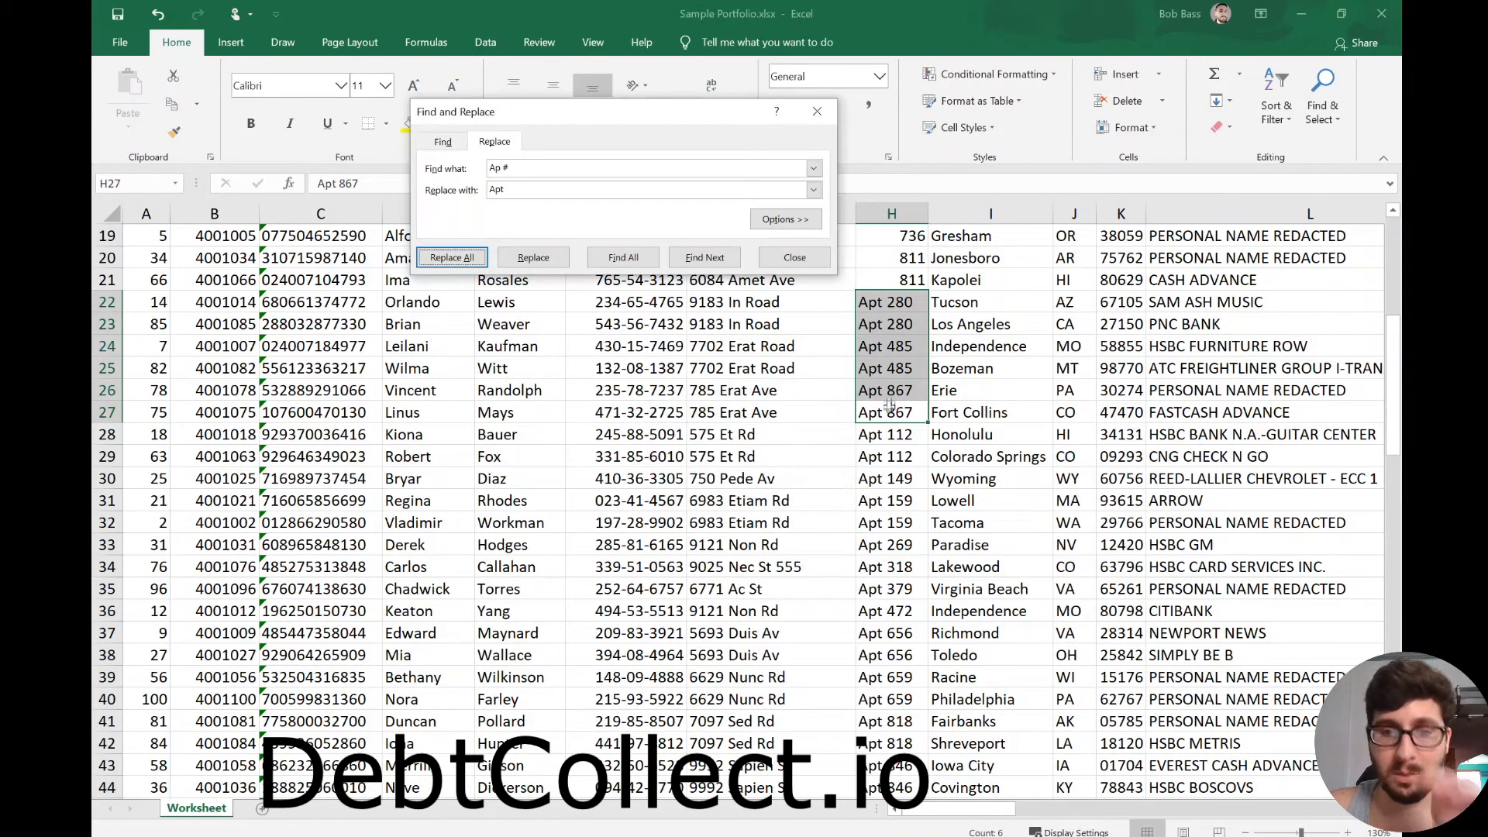
left_click(794, 258)
- Review the remaining Address2 entries and the city and state pairs in rows 52 through 59 for consistency
scroll(1007, 428, "down", 5)
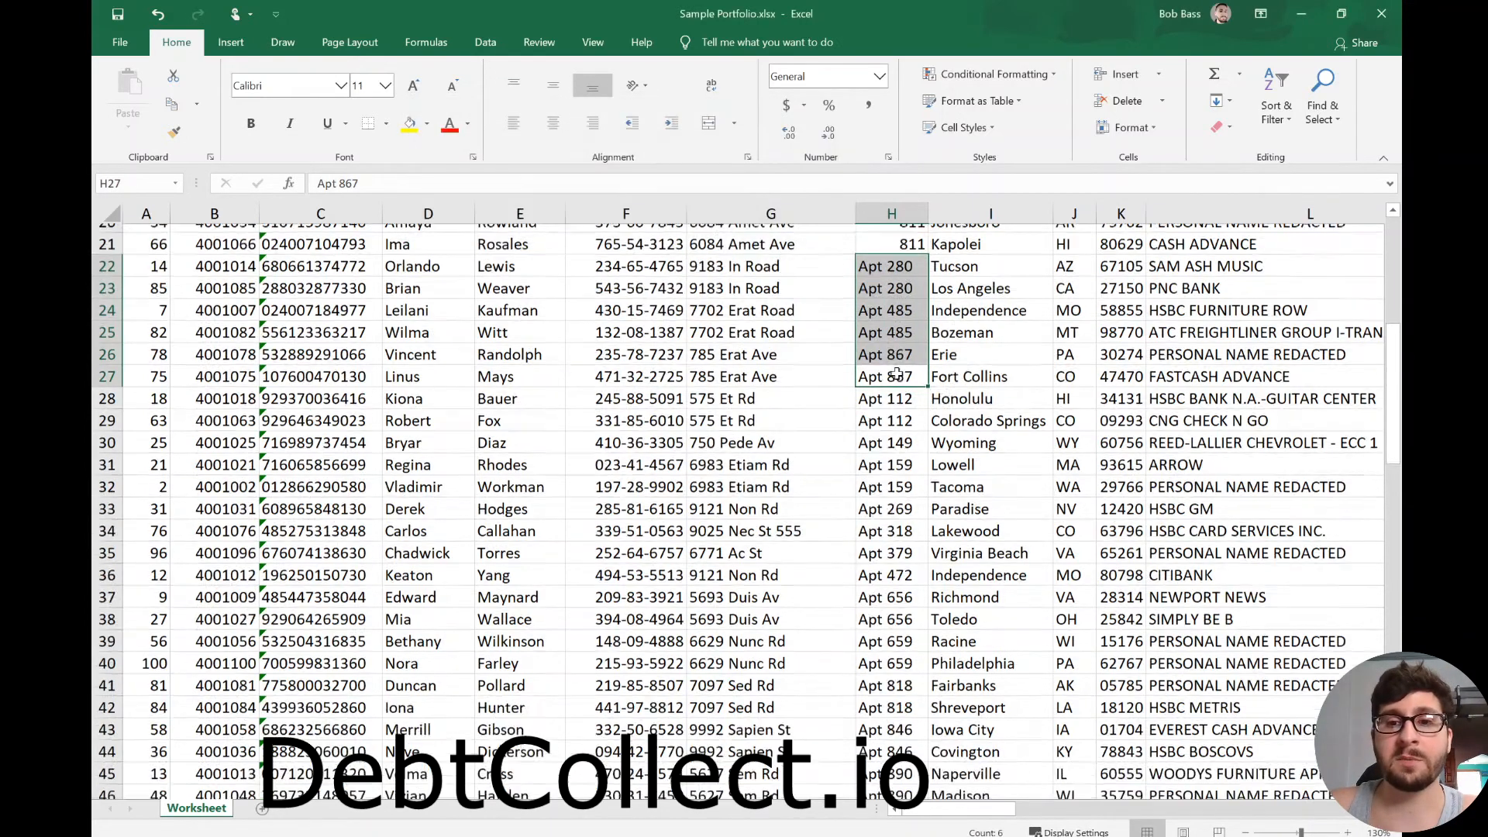
scroll(984, 427, "down", 15)
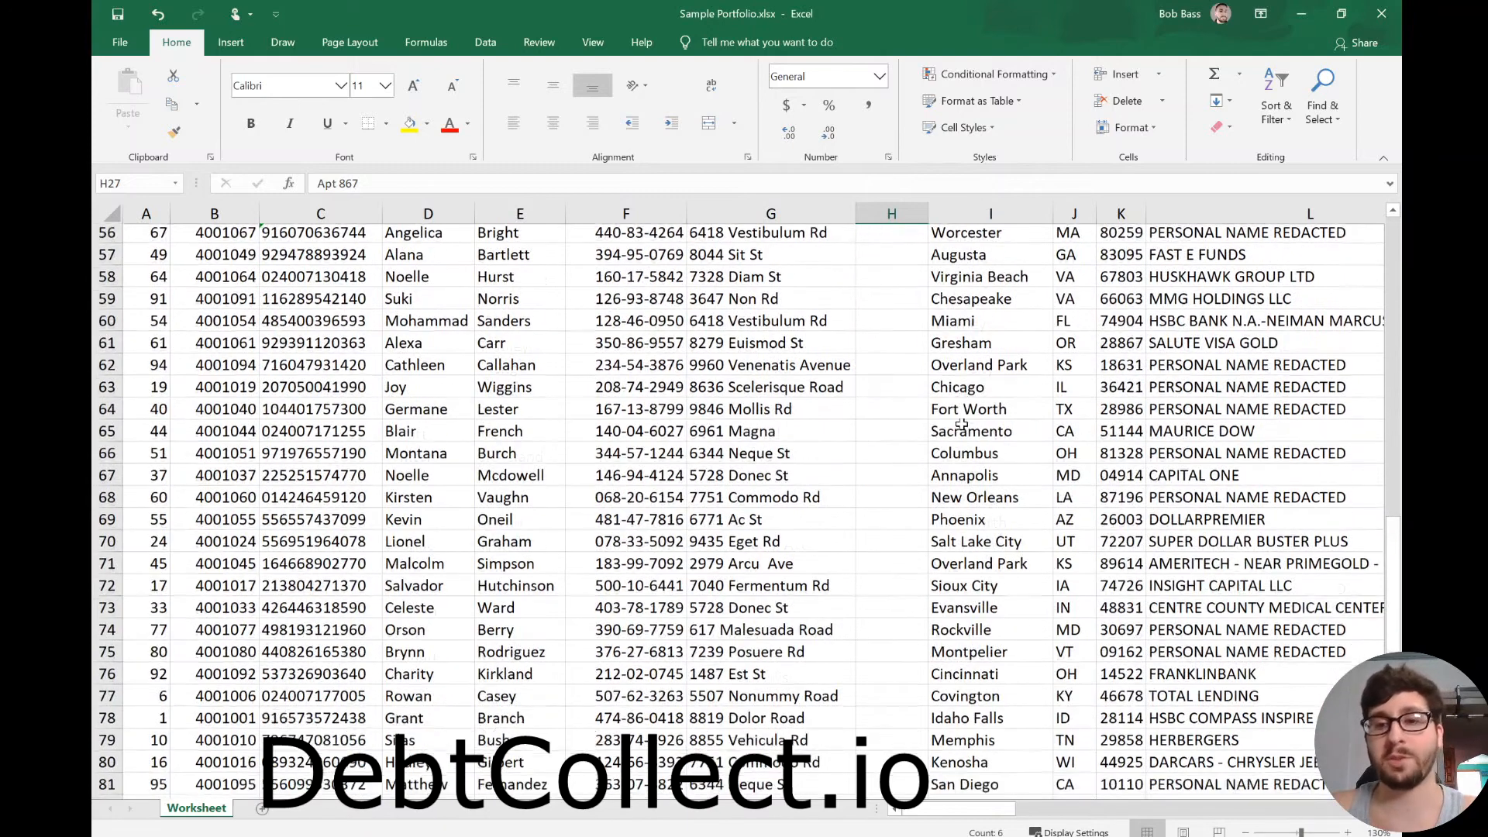
scroll(961, 424, "up", 9)
left_click(1000, 391)
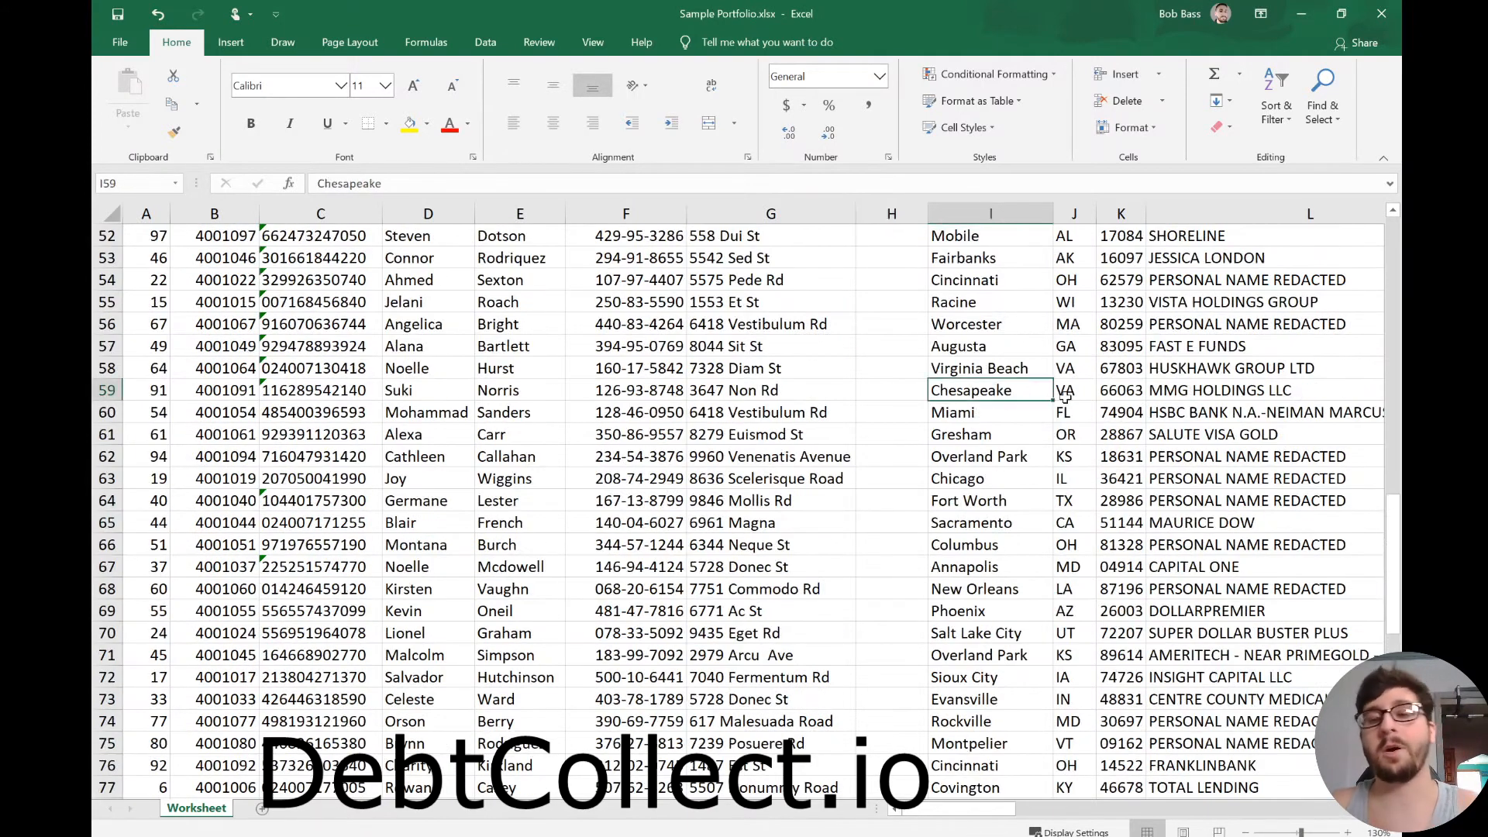
left_click(1067, 394)
key("Left")
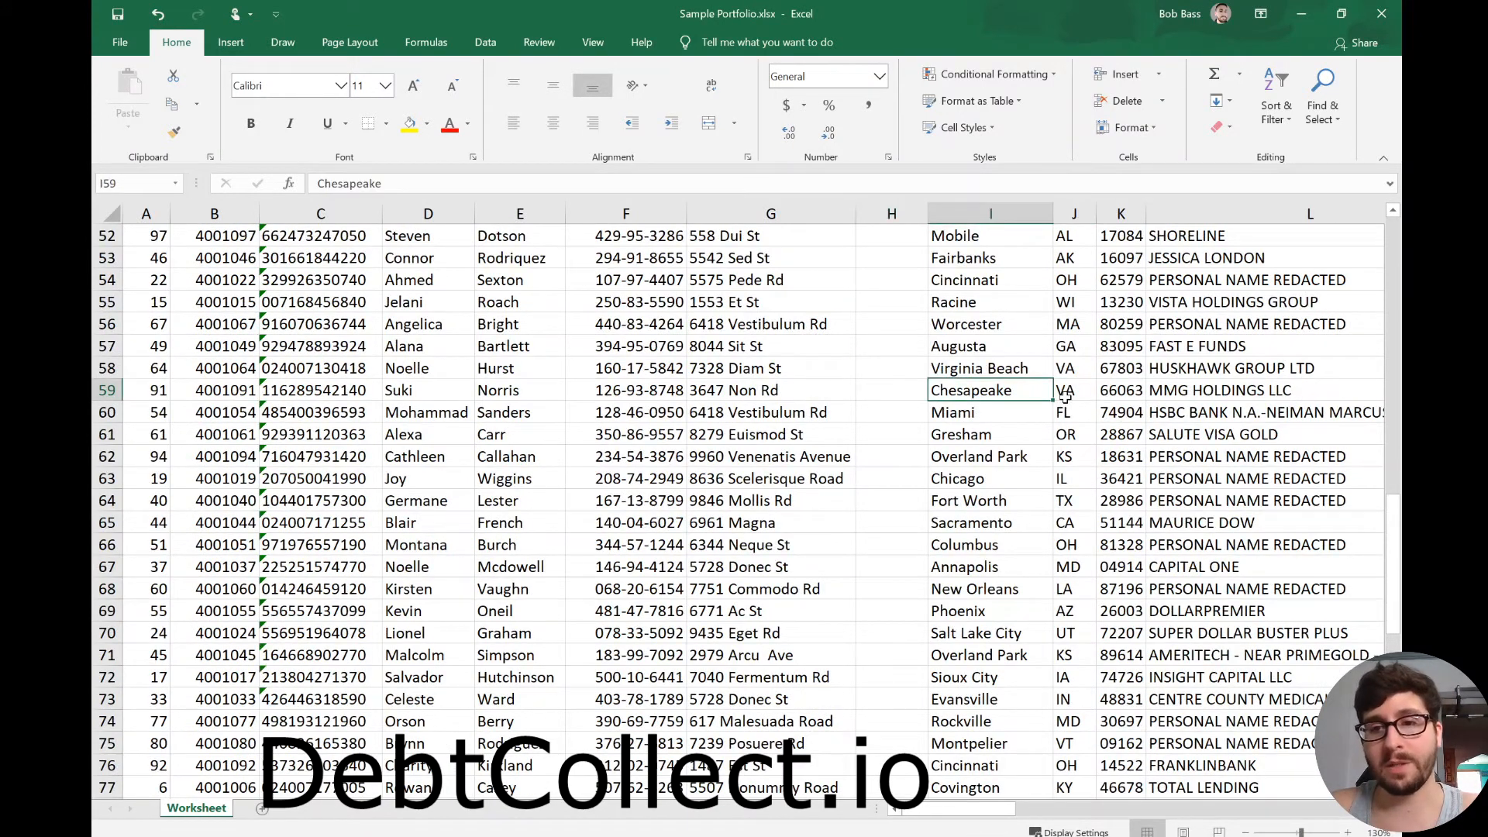
left_click(1067, 395)
key("Up")
key("Up")
key("Up")
key("Up")
key("Up")
key("Up")
key("Up")
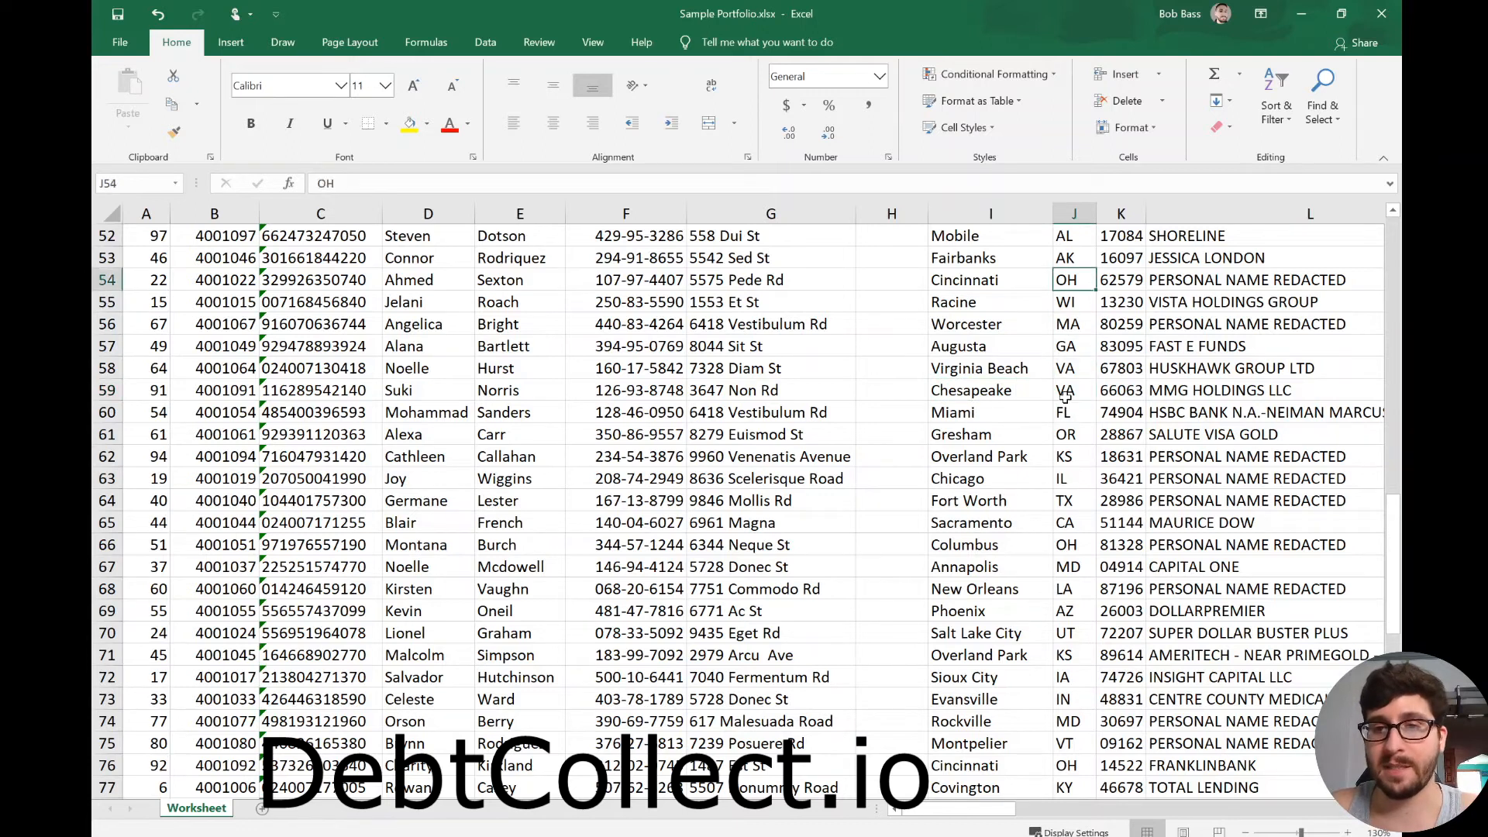
key("shift+Left")
key("shift+Down")
key("shift+Down")
key("shift+Down")
key("shift+Down")
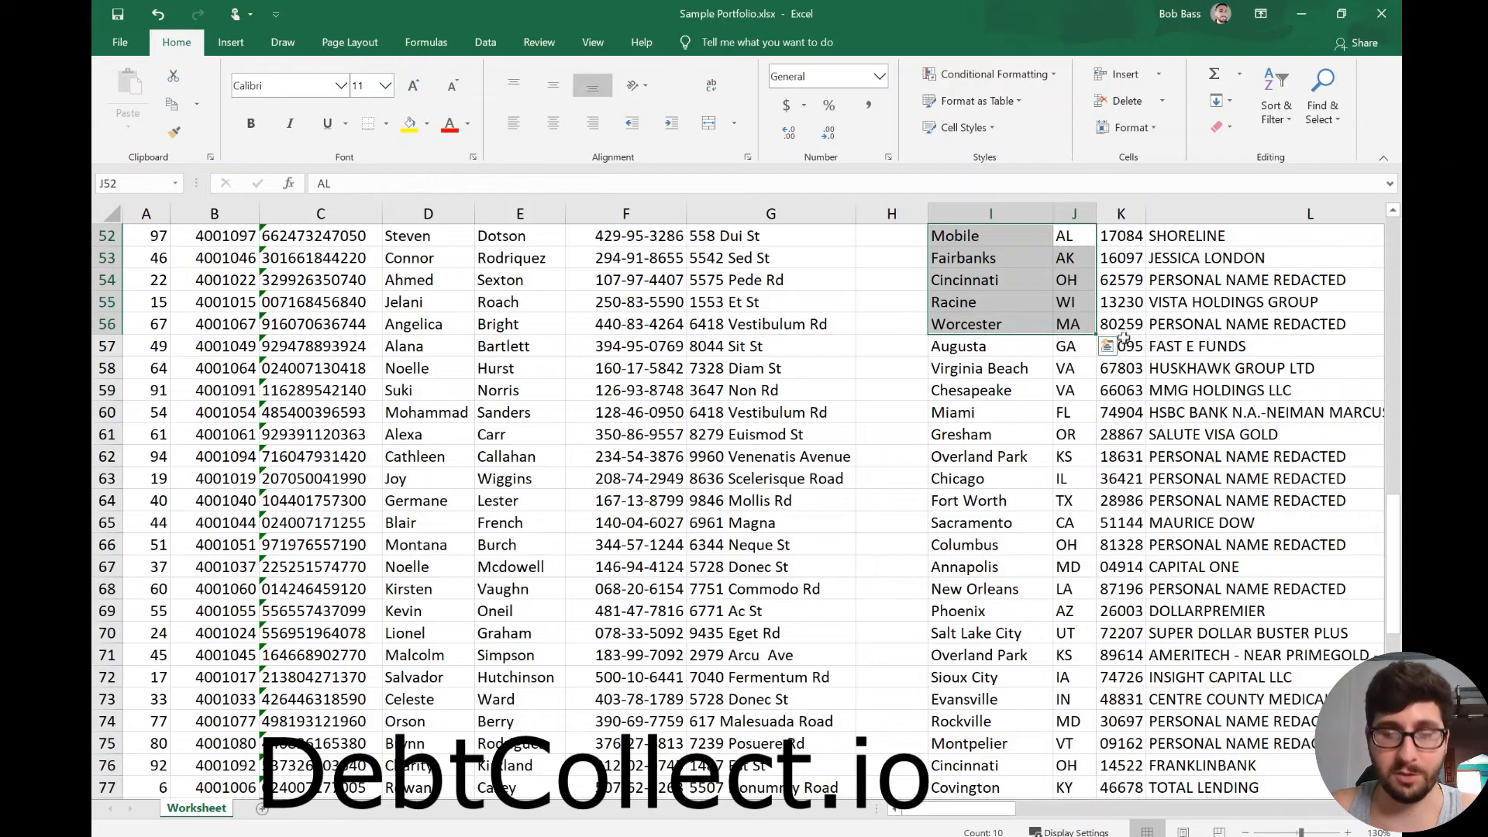
left_click(698, 458)
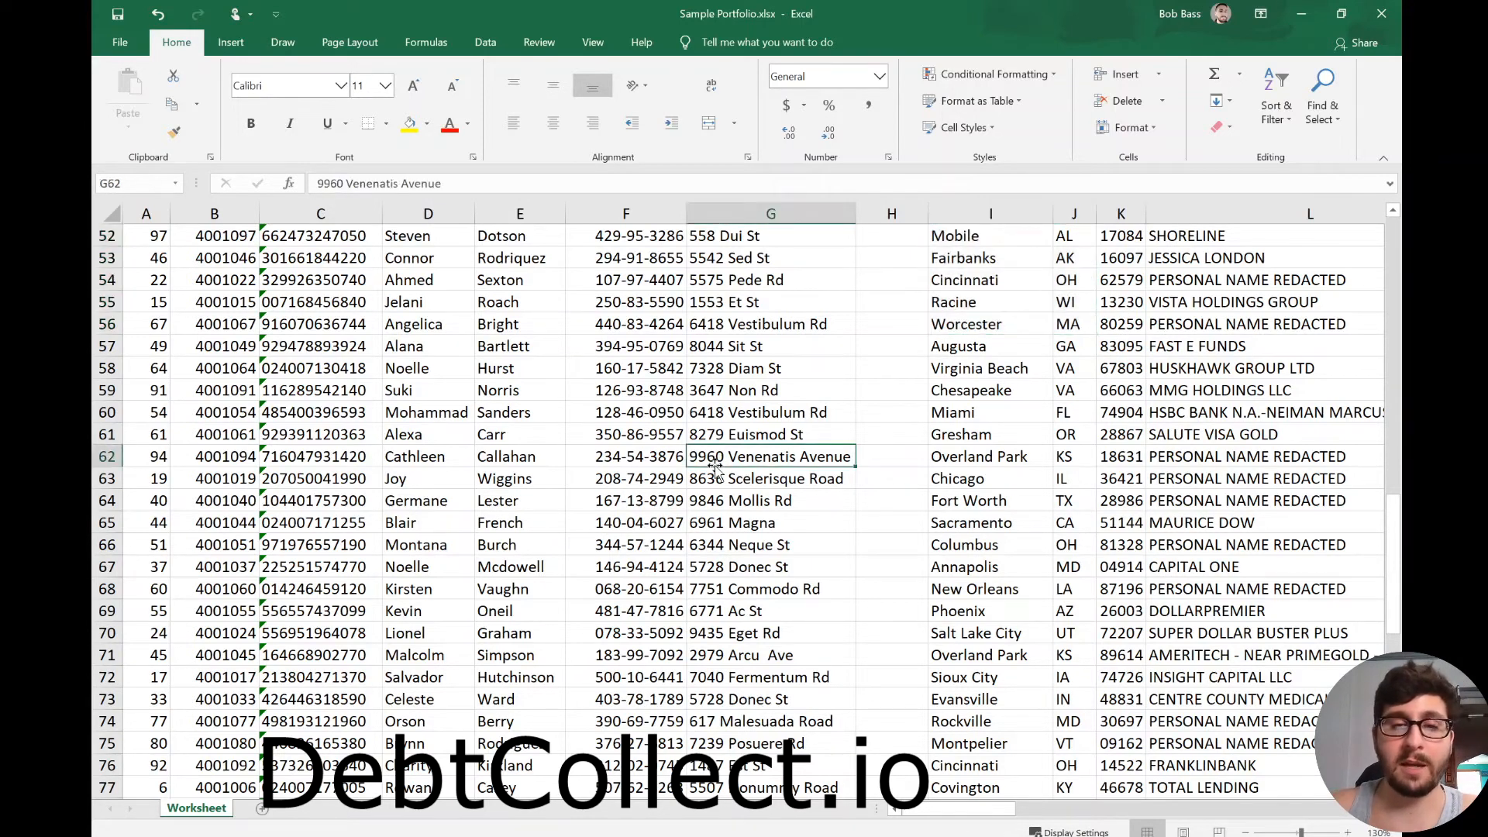
- Sort the portfolio from smallest to largest by the Order column, expanding the selection to all columns
key("ctrl+Up")
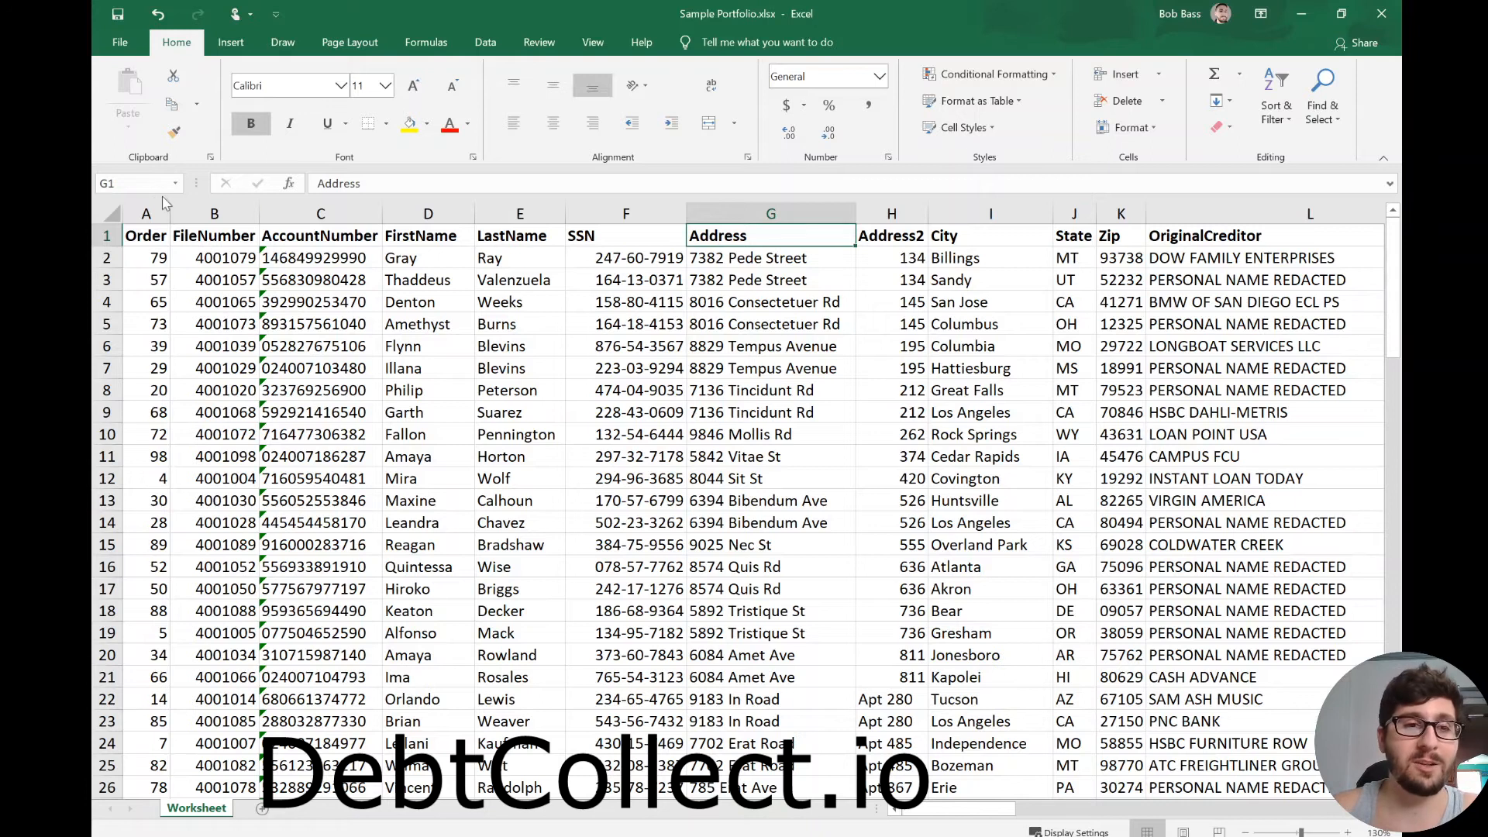
left_click(146, 214)
left_click(1275, 108)
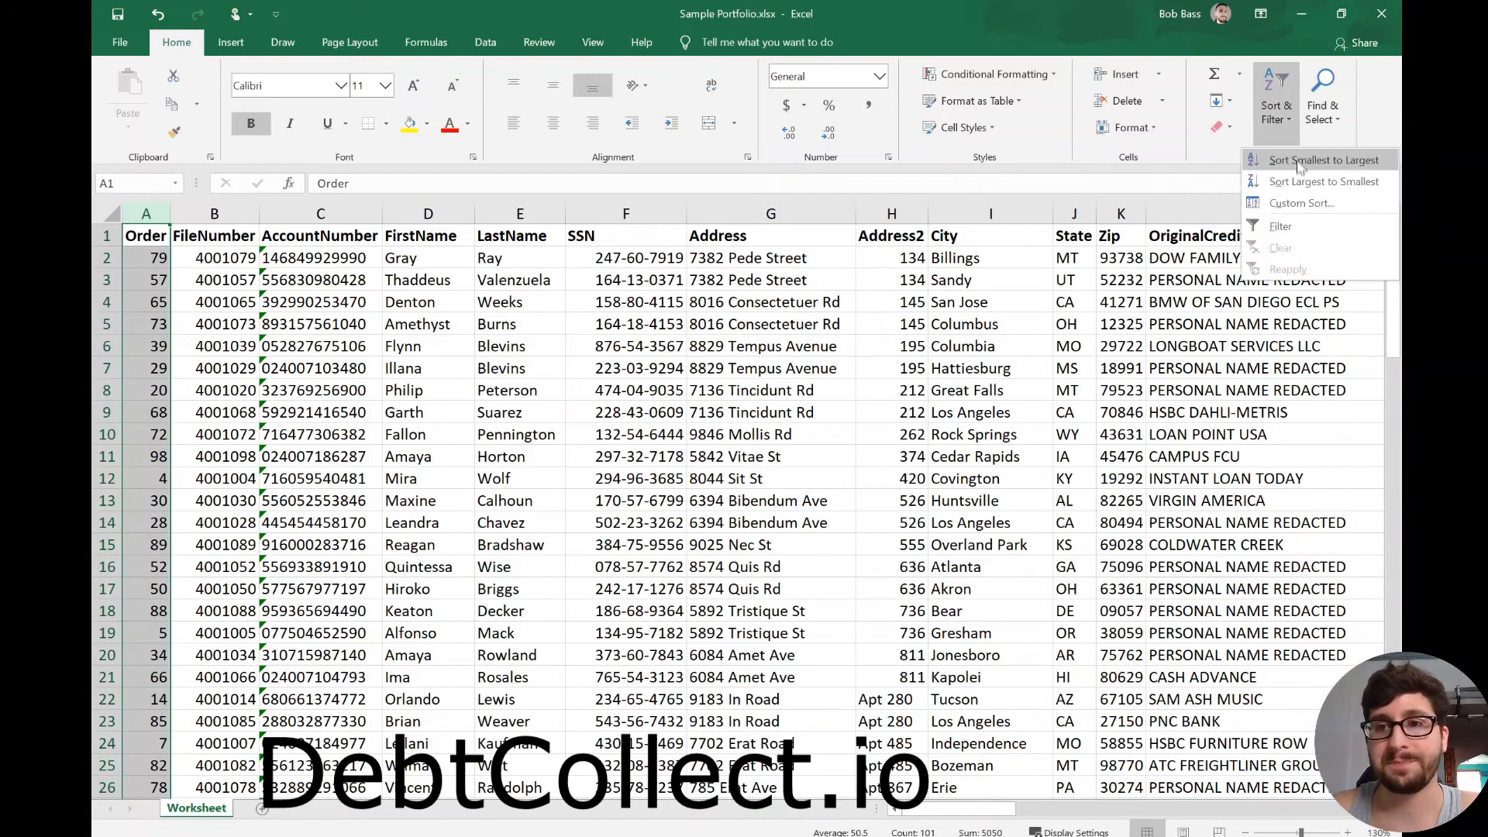
left_click(1302, 166)
left_click(688, 353)
left_click(719, 655)
left_click_drag(926, 810, 876, 802)
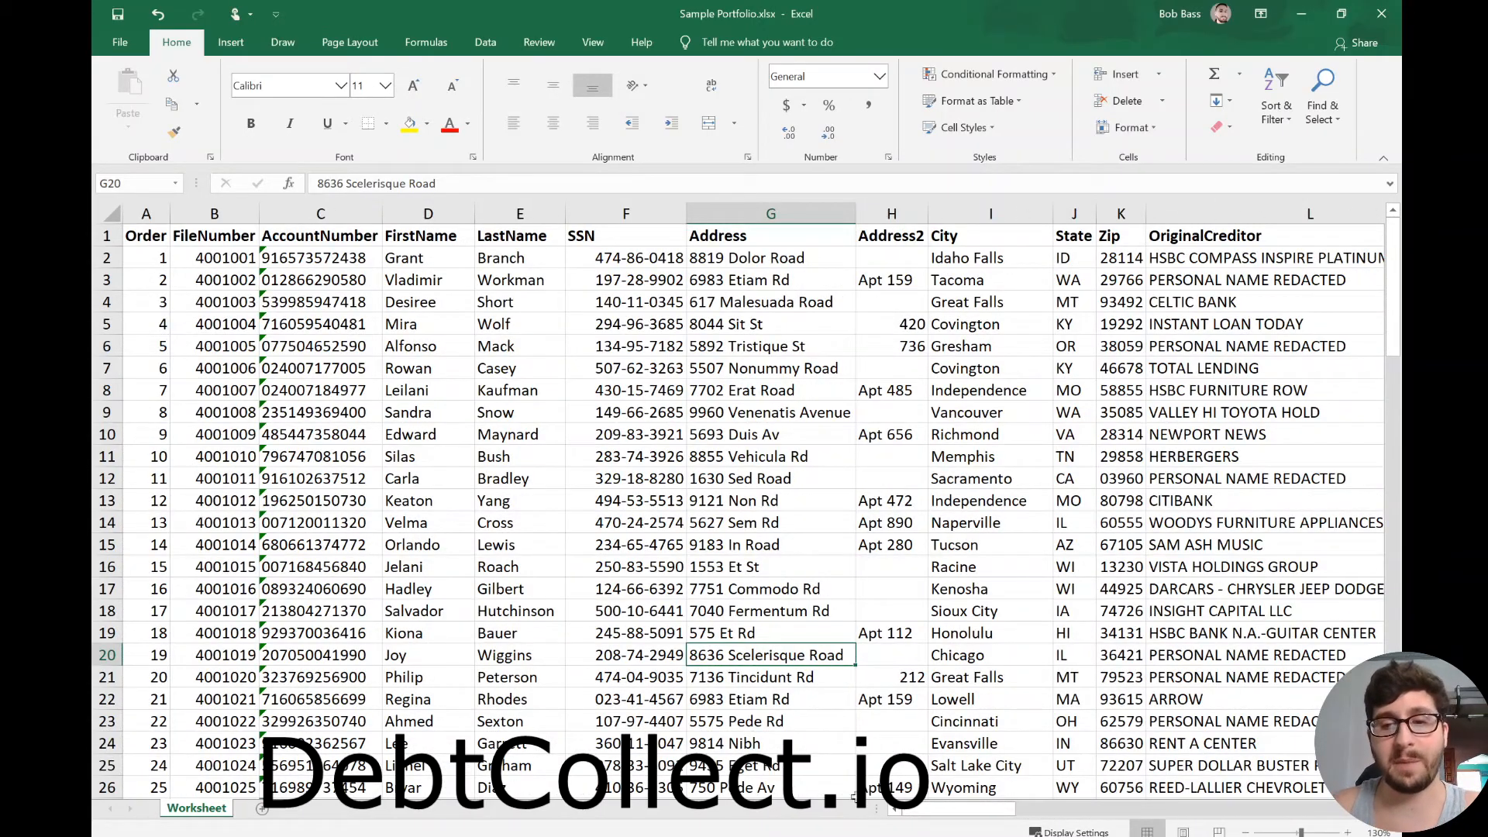
left_click(826, 593)
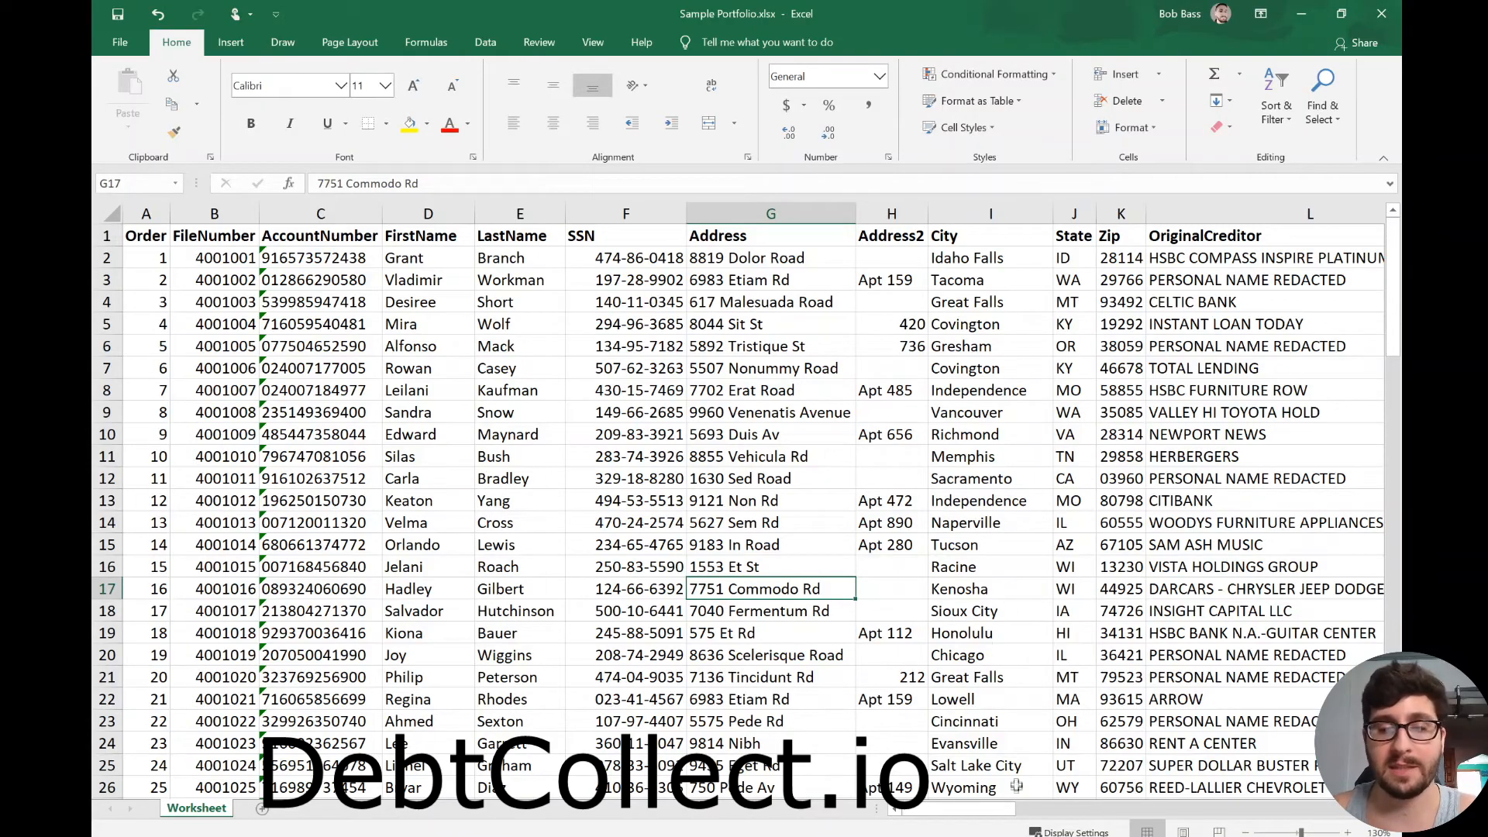
left_click_drag(940, 809, 1345, 810)
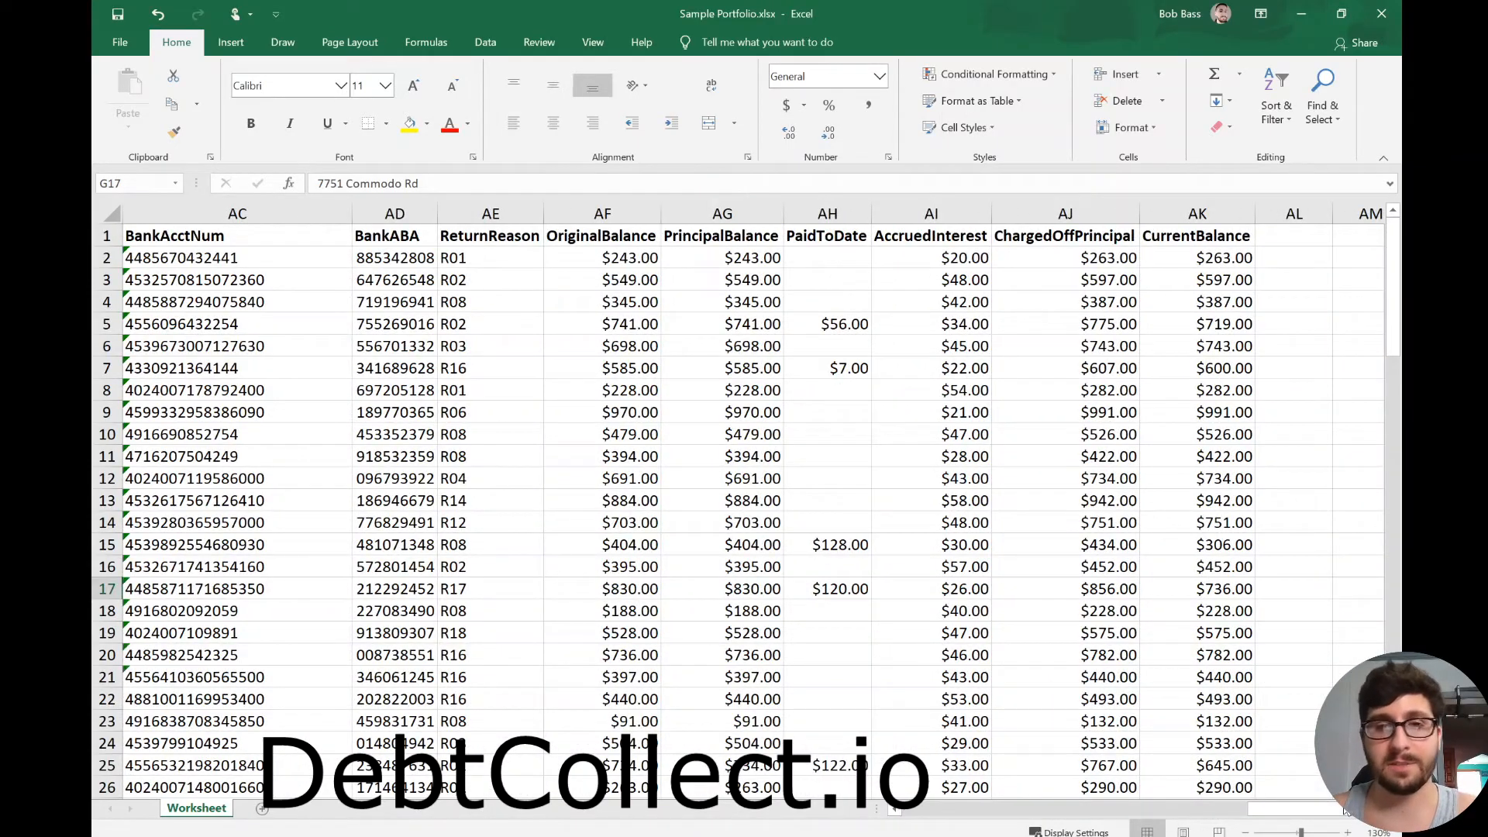
left_click_drag(1275, 810, 1148, 791)
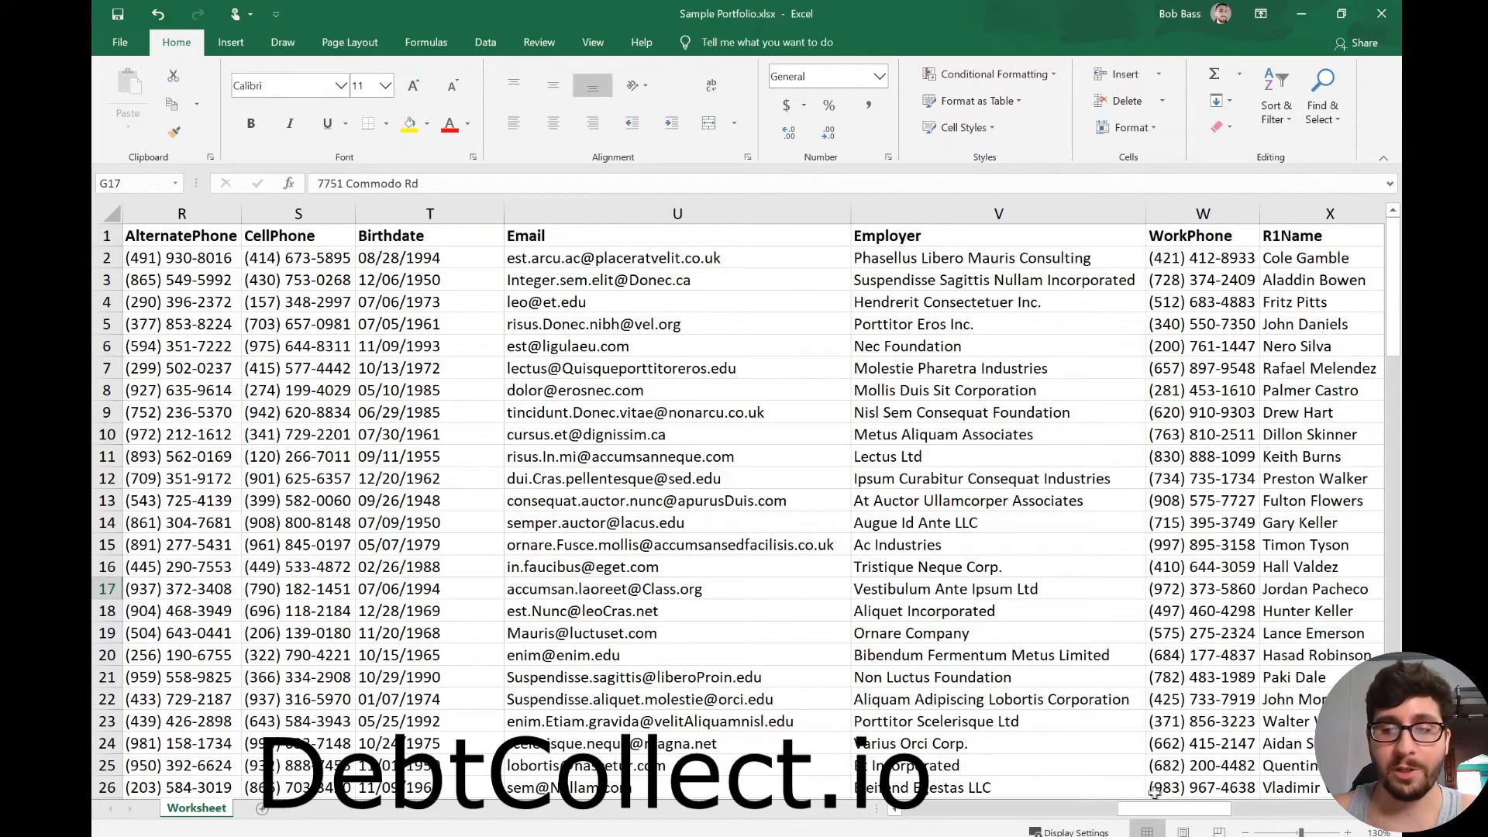
left_click(1097, 810)
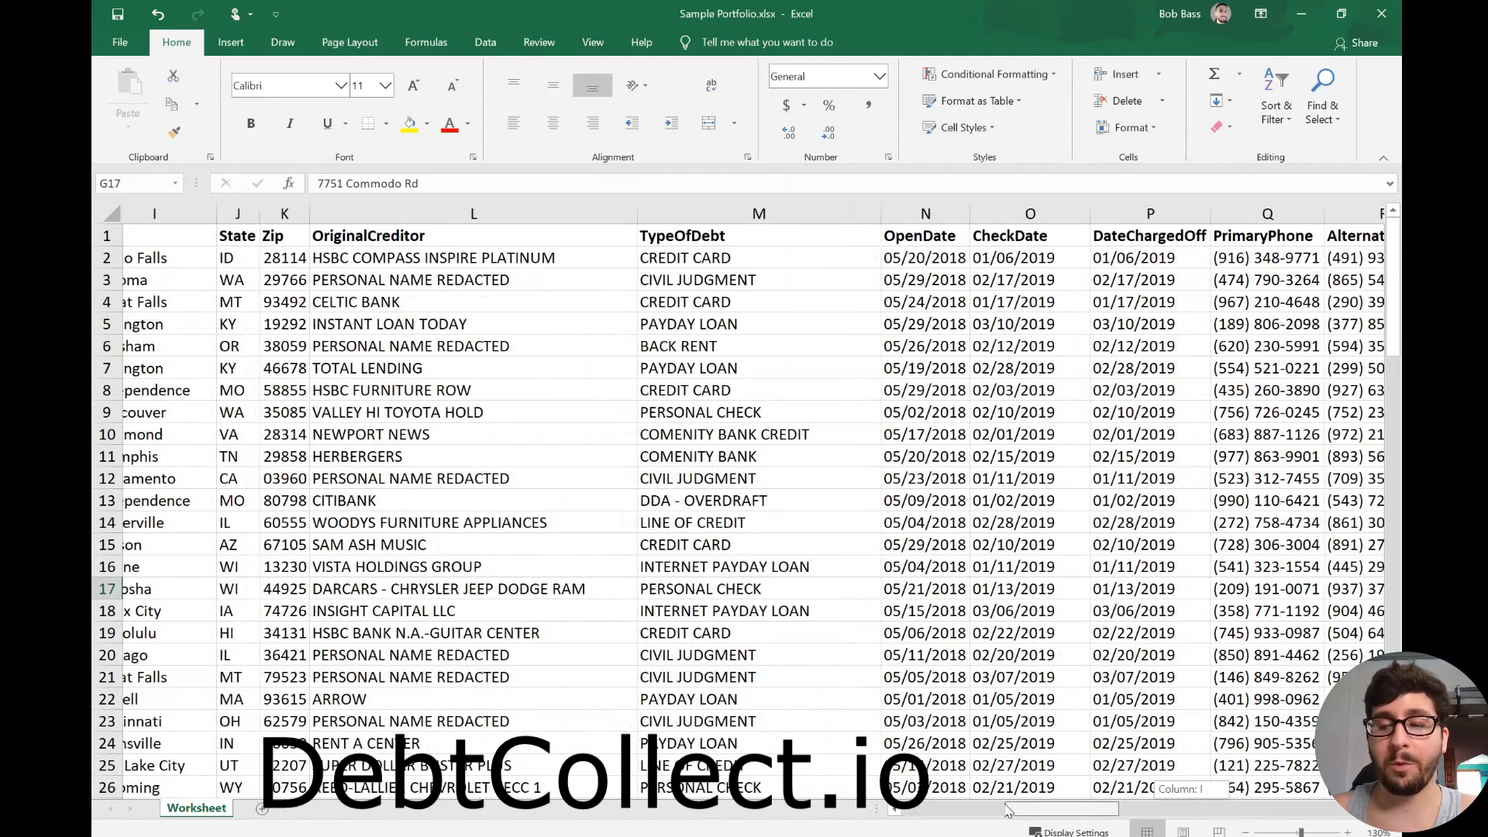
left_click(937, 809)
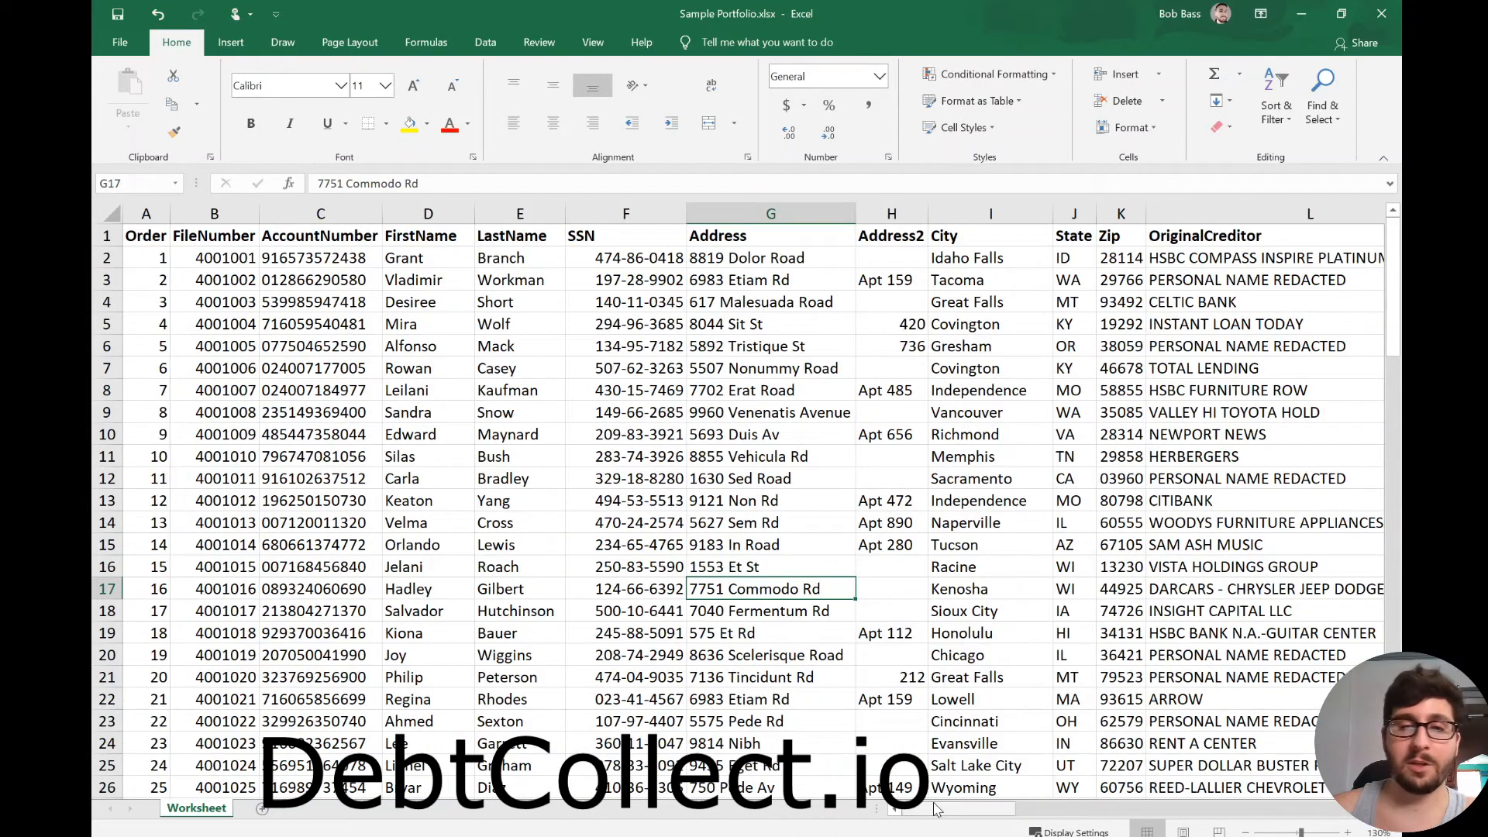
- Total the CurrentBalance values AK2:AK101 in cell AK102 and label the total "Face Value" in AJ102
left_click(338, 233)
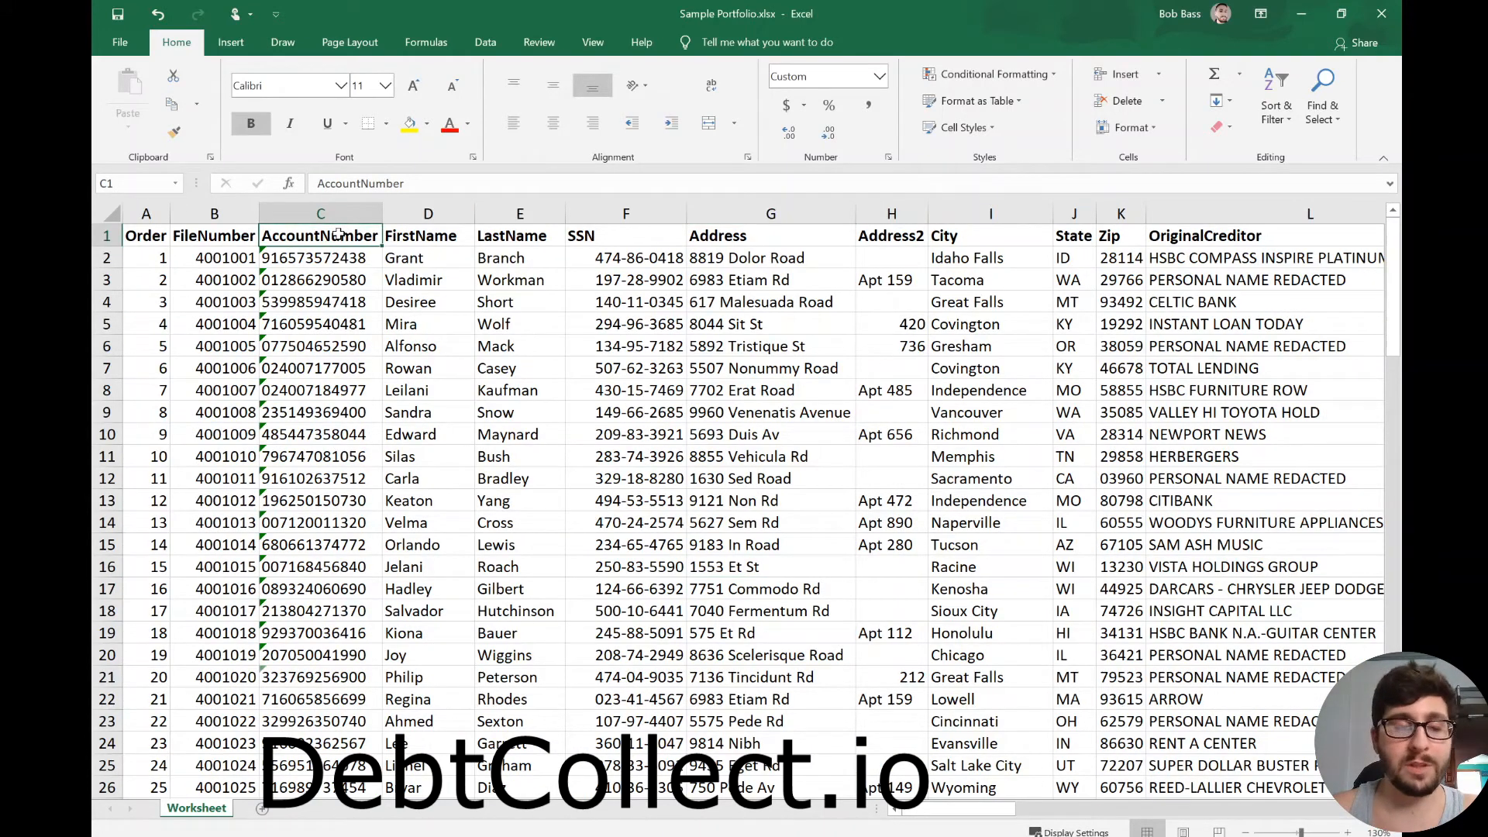
key("ctrl+Right")
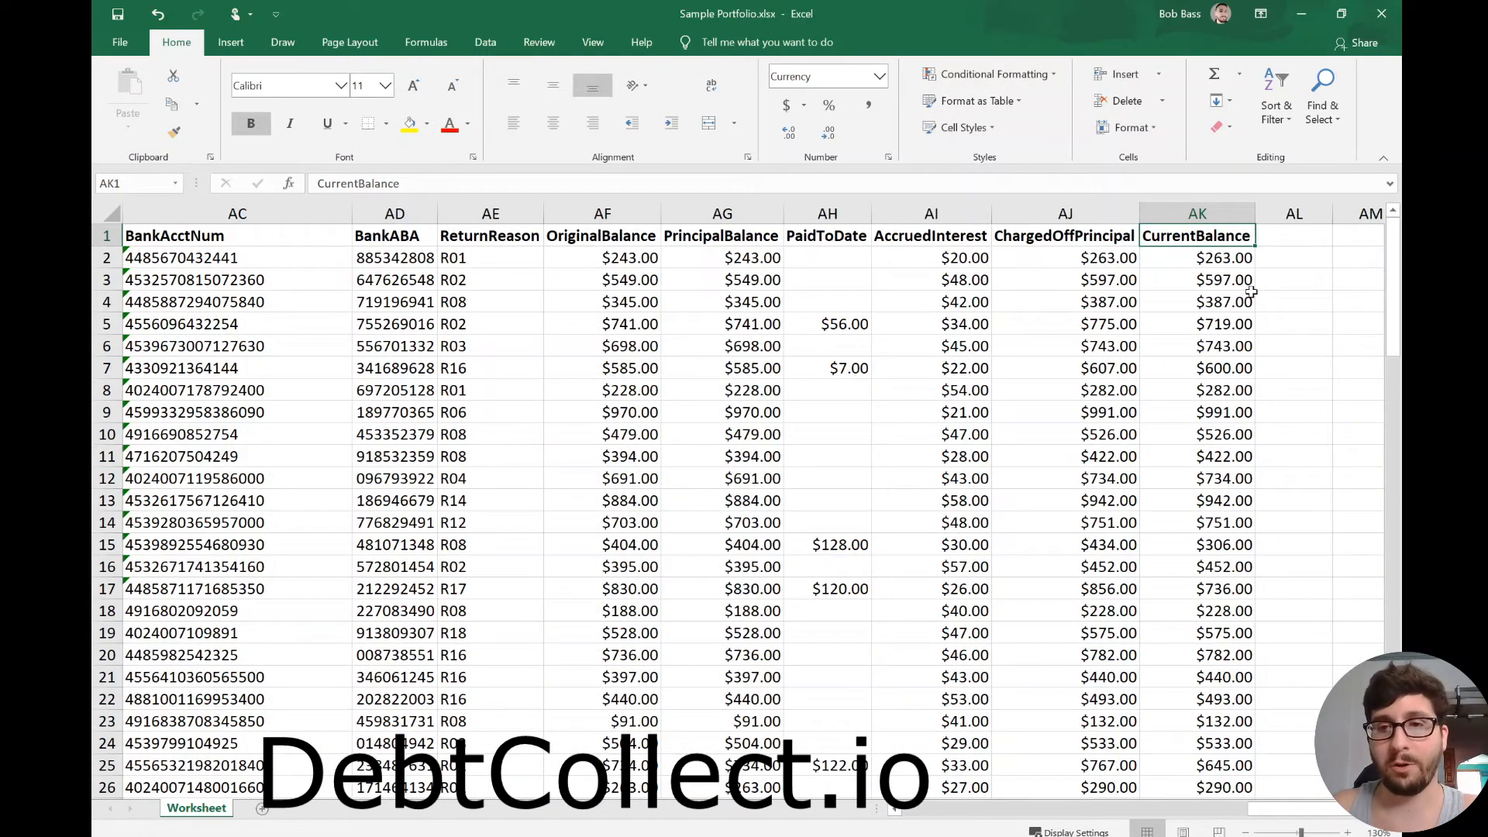
left_click(1244, 256)
key("ctrl+shift+Down")
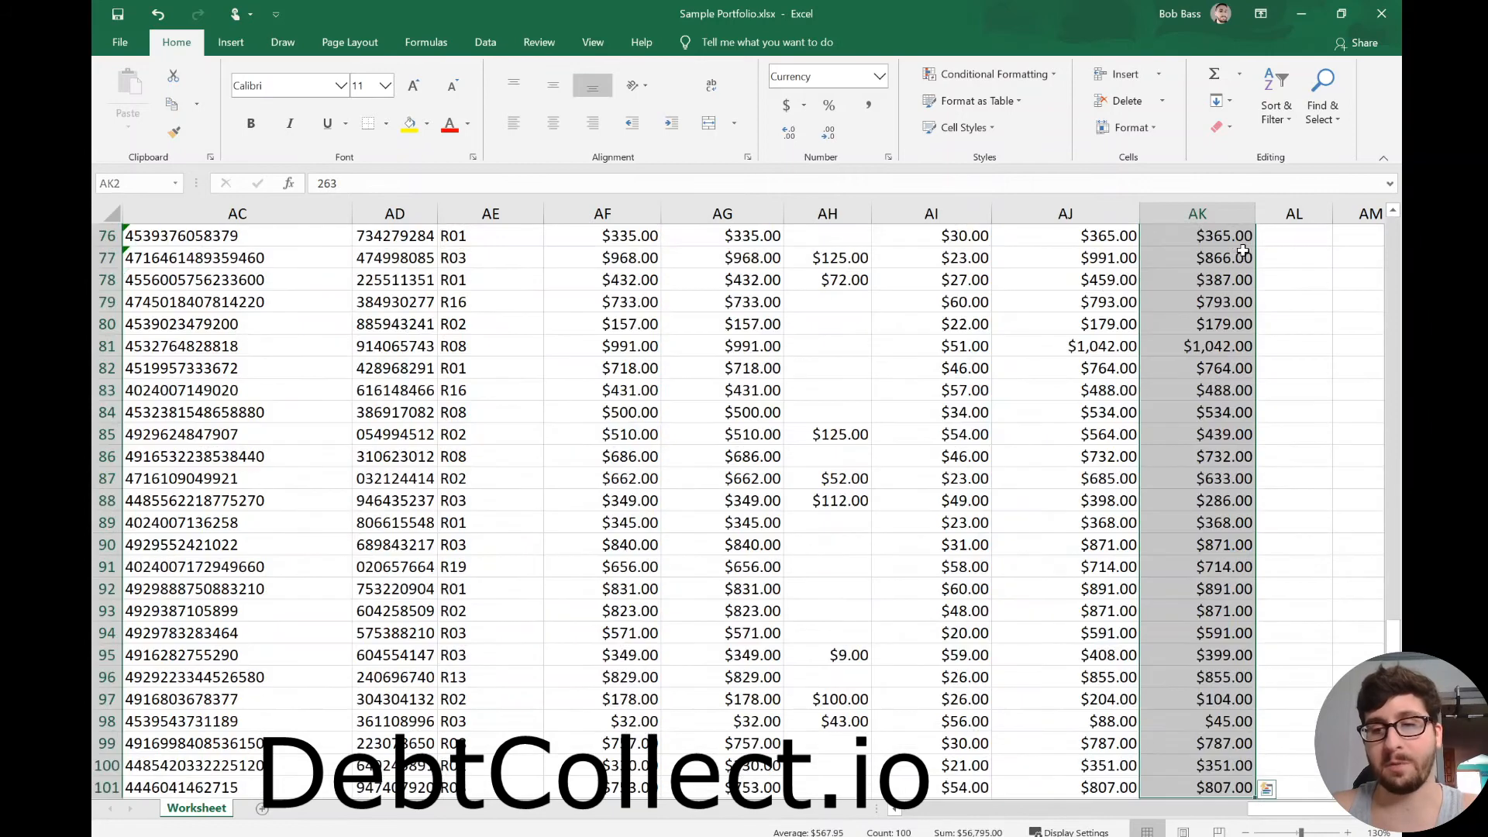
left_click(1229, 105)
left_click(1261, 133)
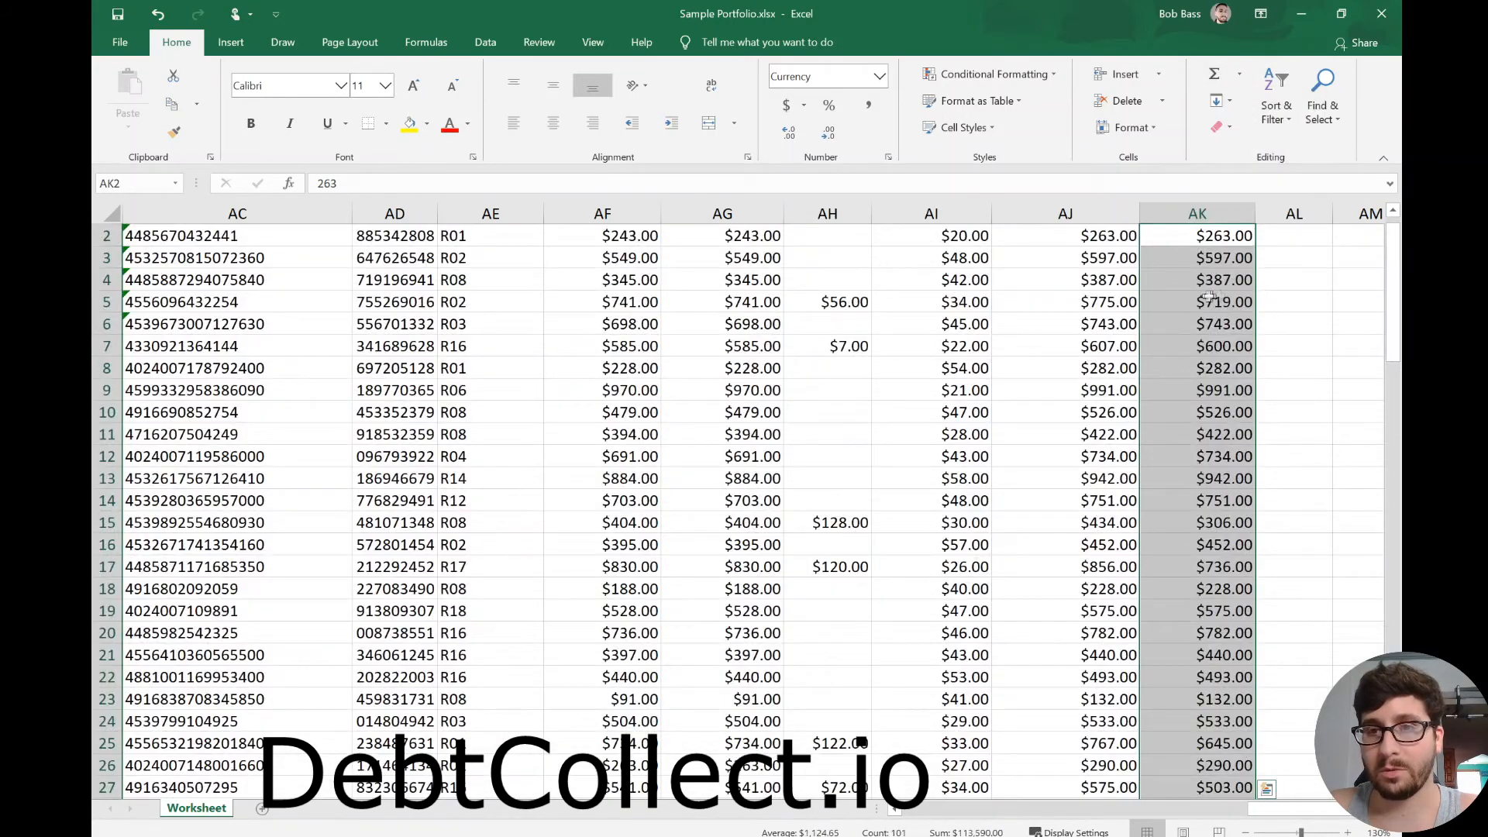
left_click(1213, 298)
key("ctrl+Down")
key("Down")
key("Up")
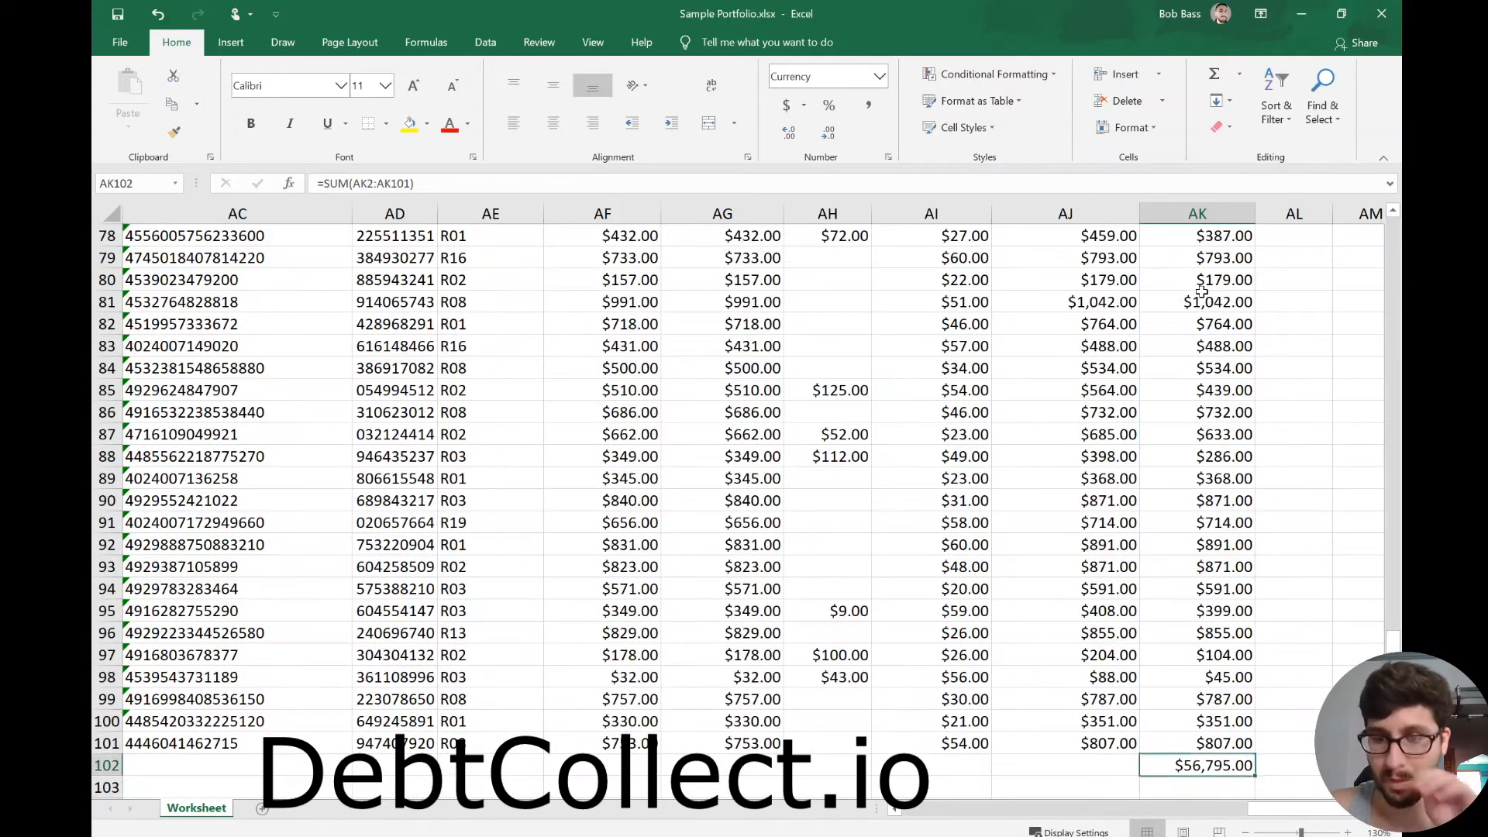
left_click(1095, 758)
type("Face Value")
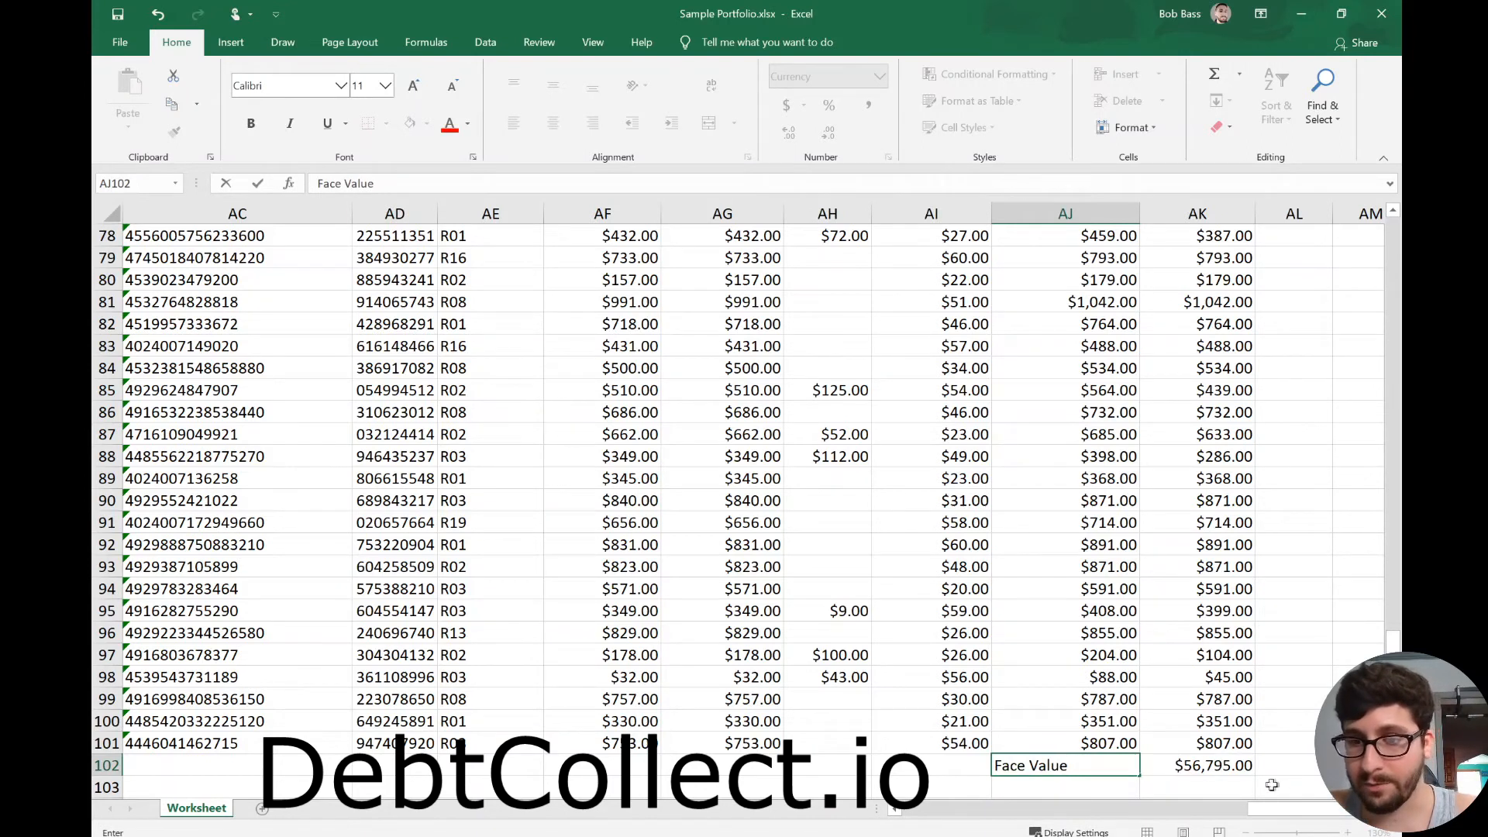
- Calculate 6 percent of the face value in cell AK103 with the formula =AK102*0.06
left_click(1194, 784)
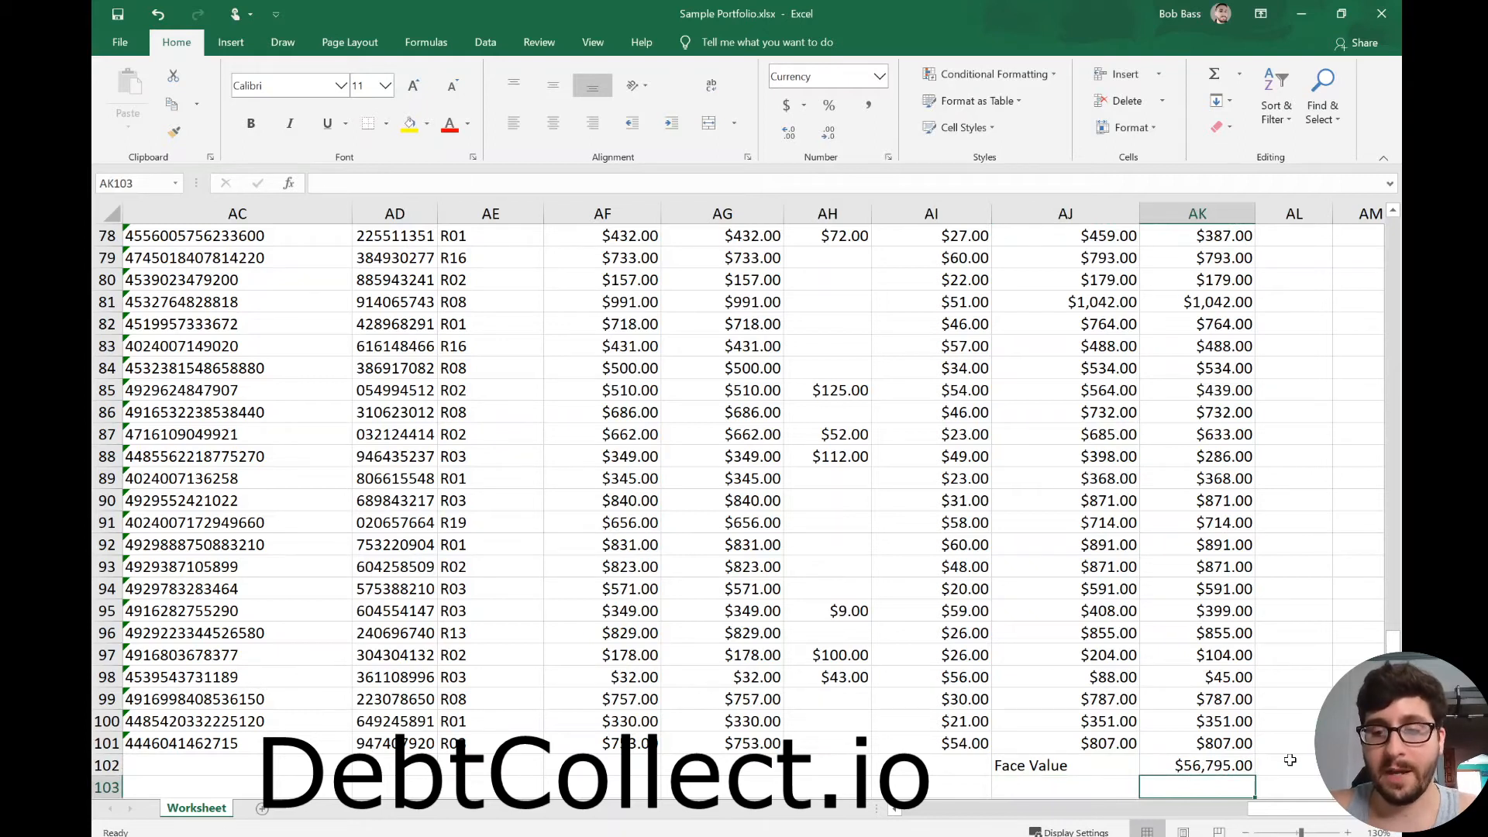
type("=")
left_click(1233, 766)
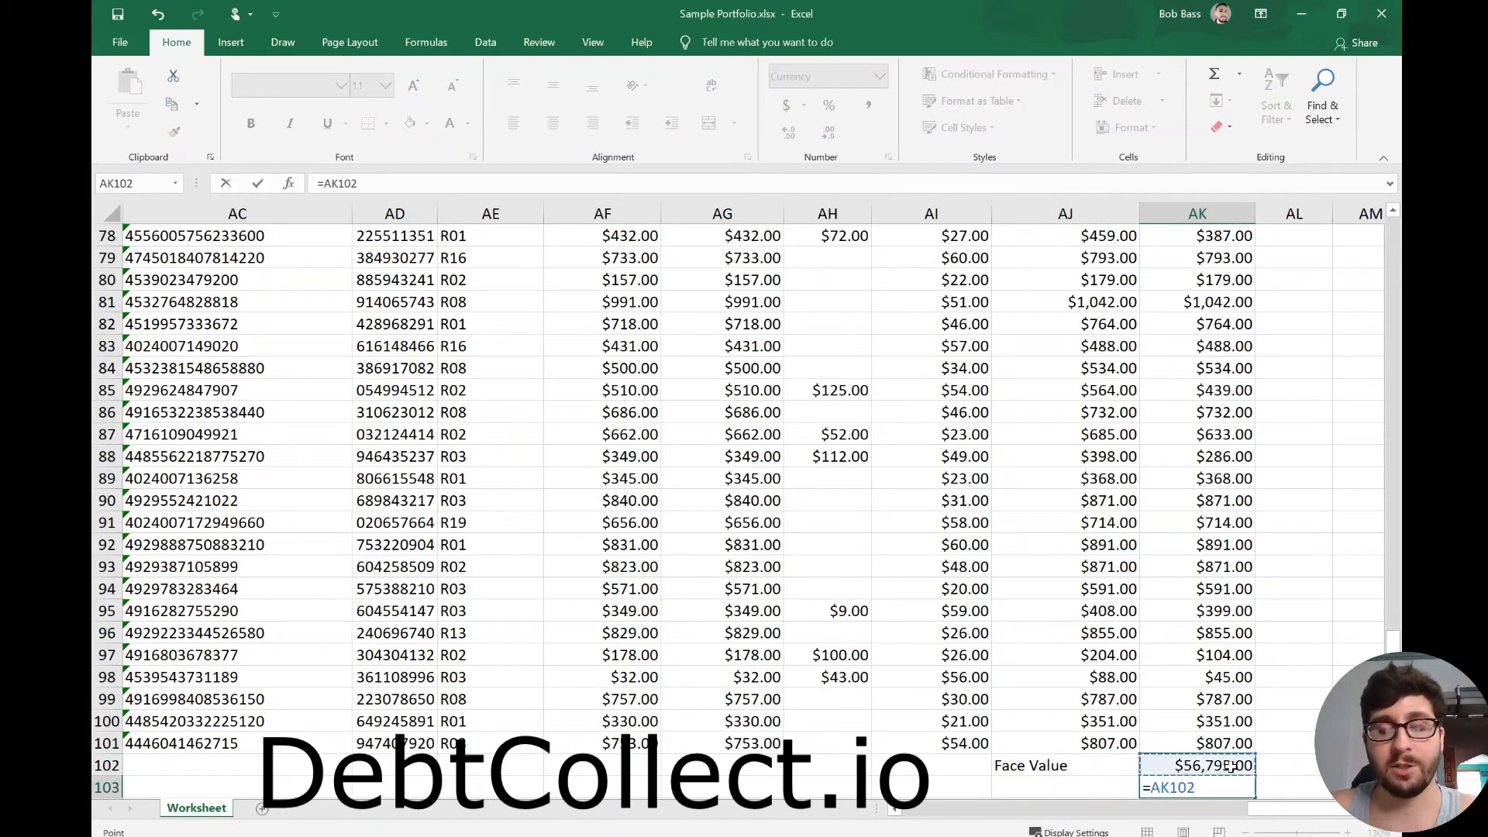
type("*6")
key("BackSpace")
type("0")
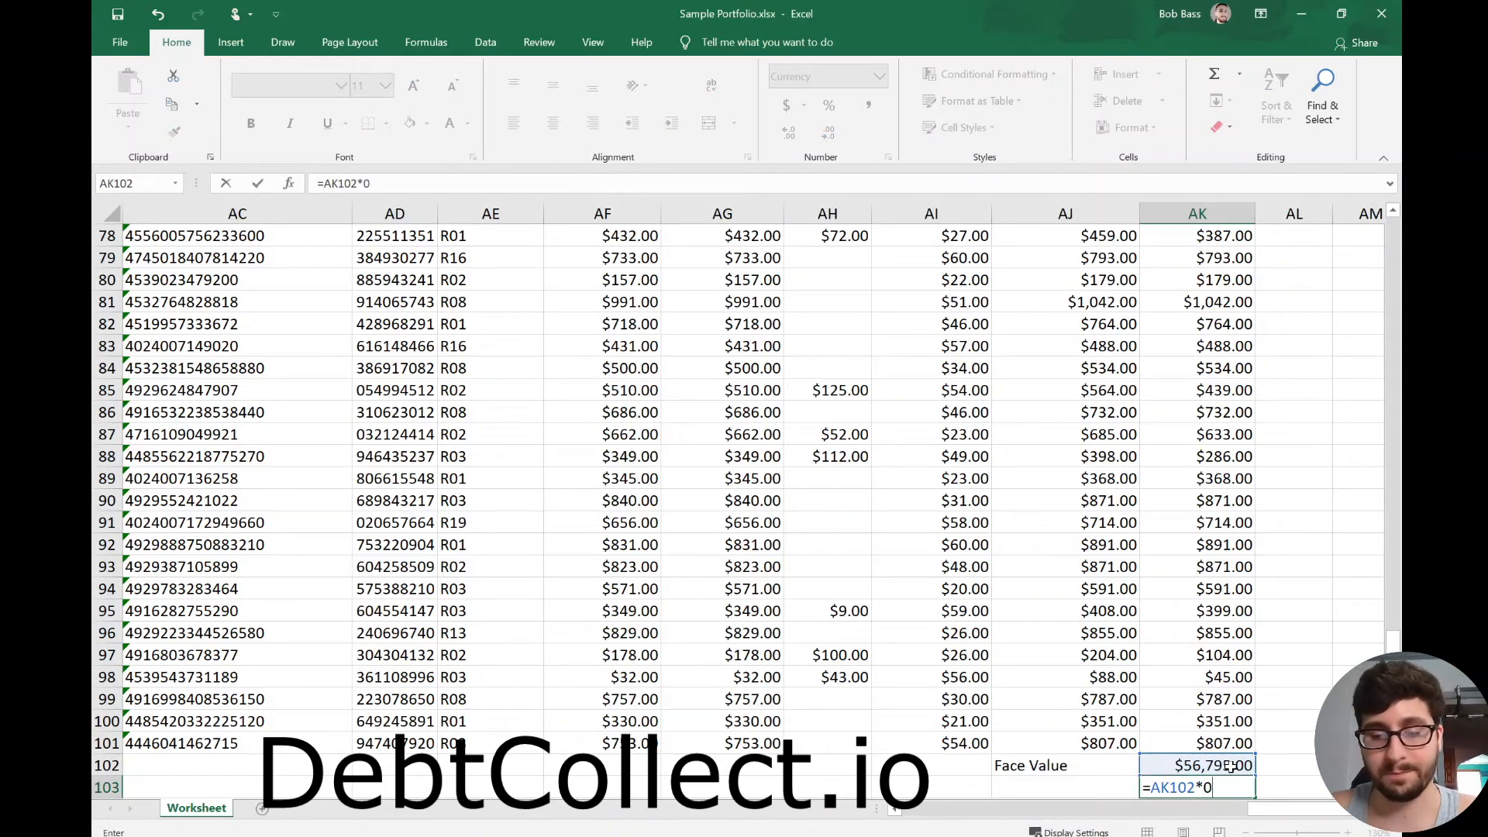
type(".06")
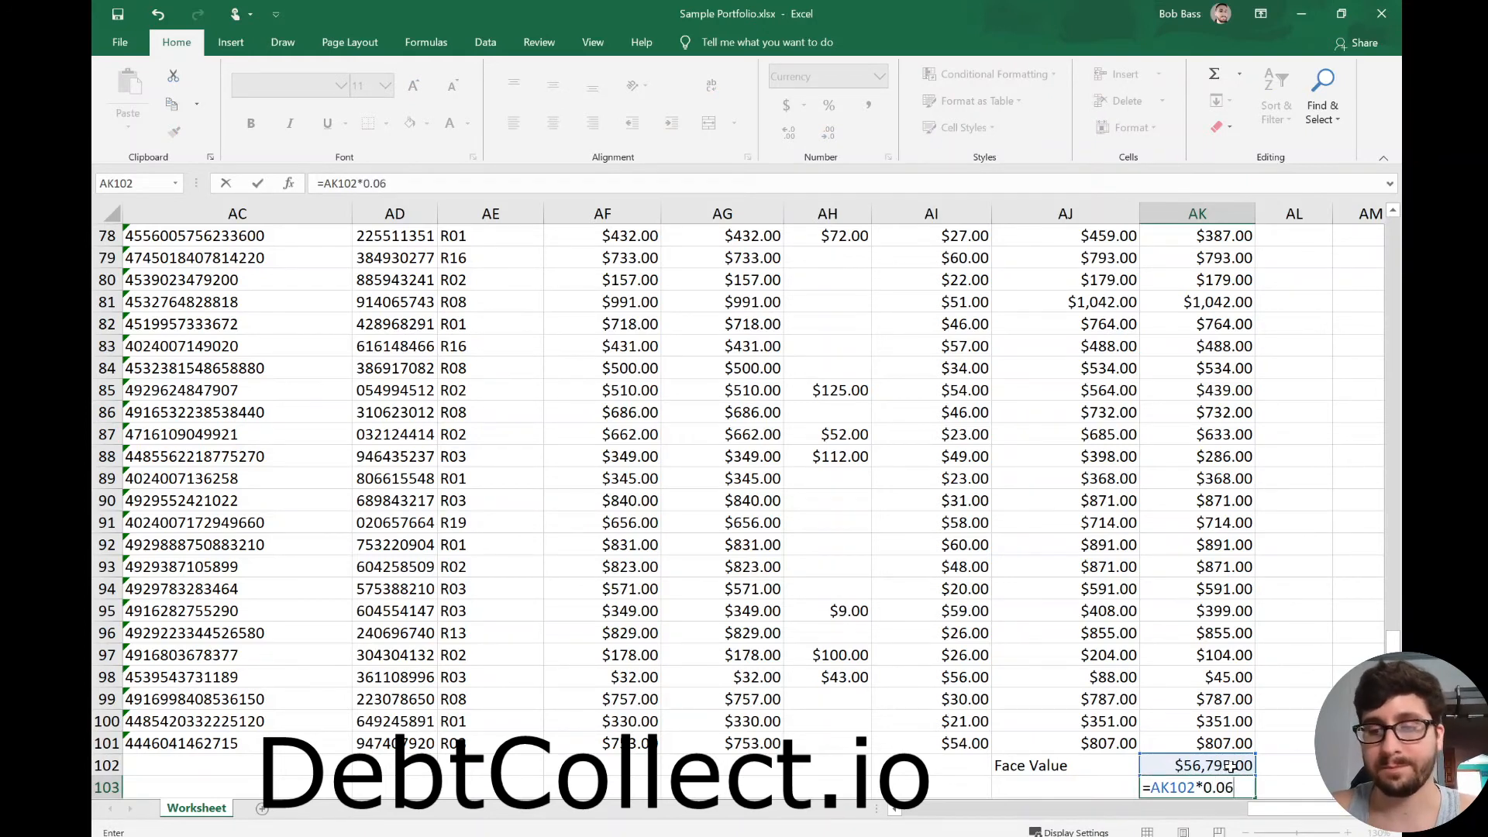
key("Return")
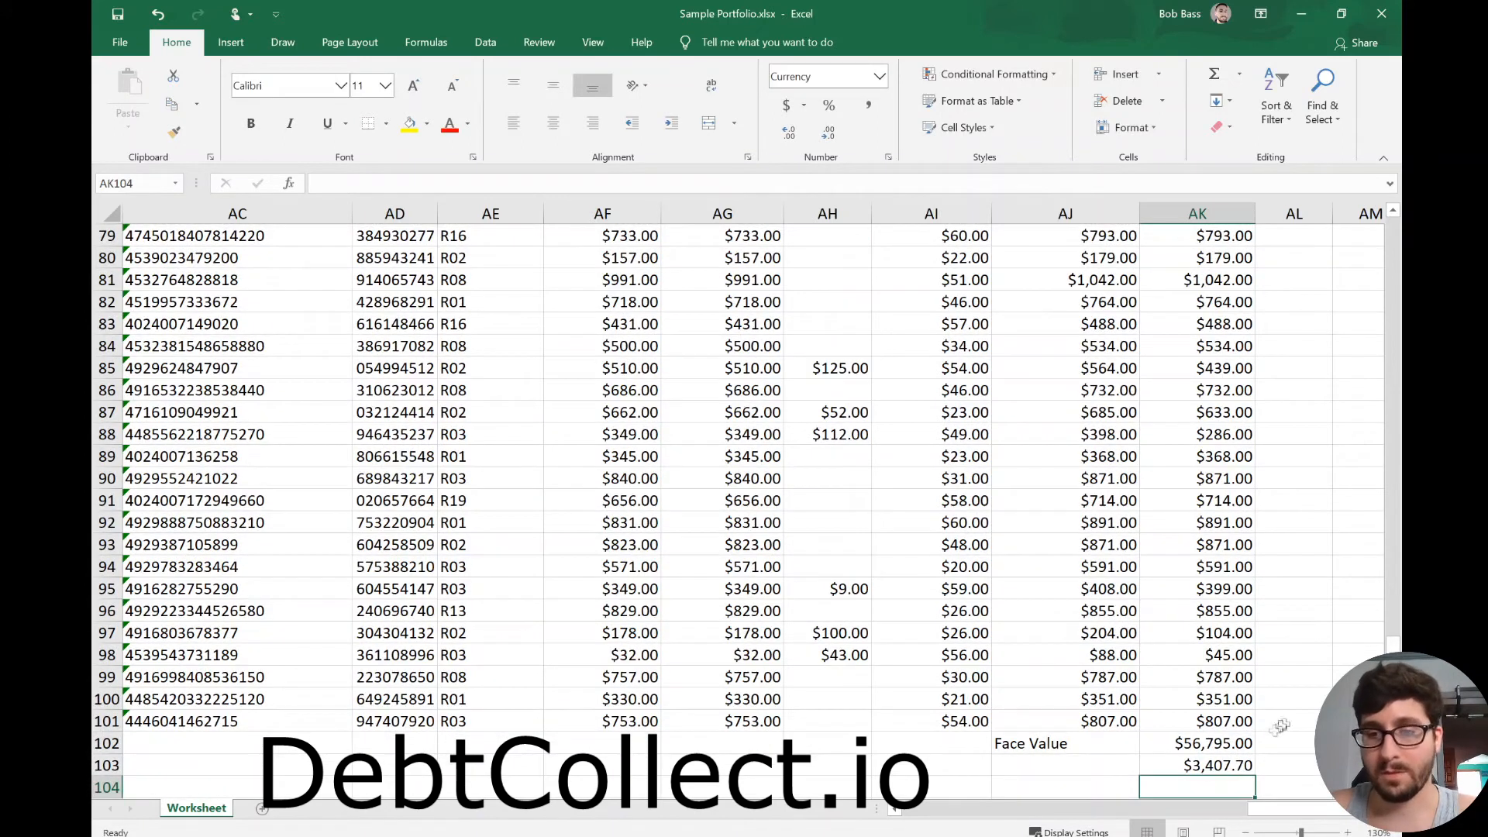
key("Up")
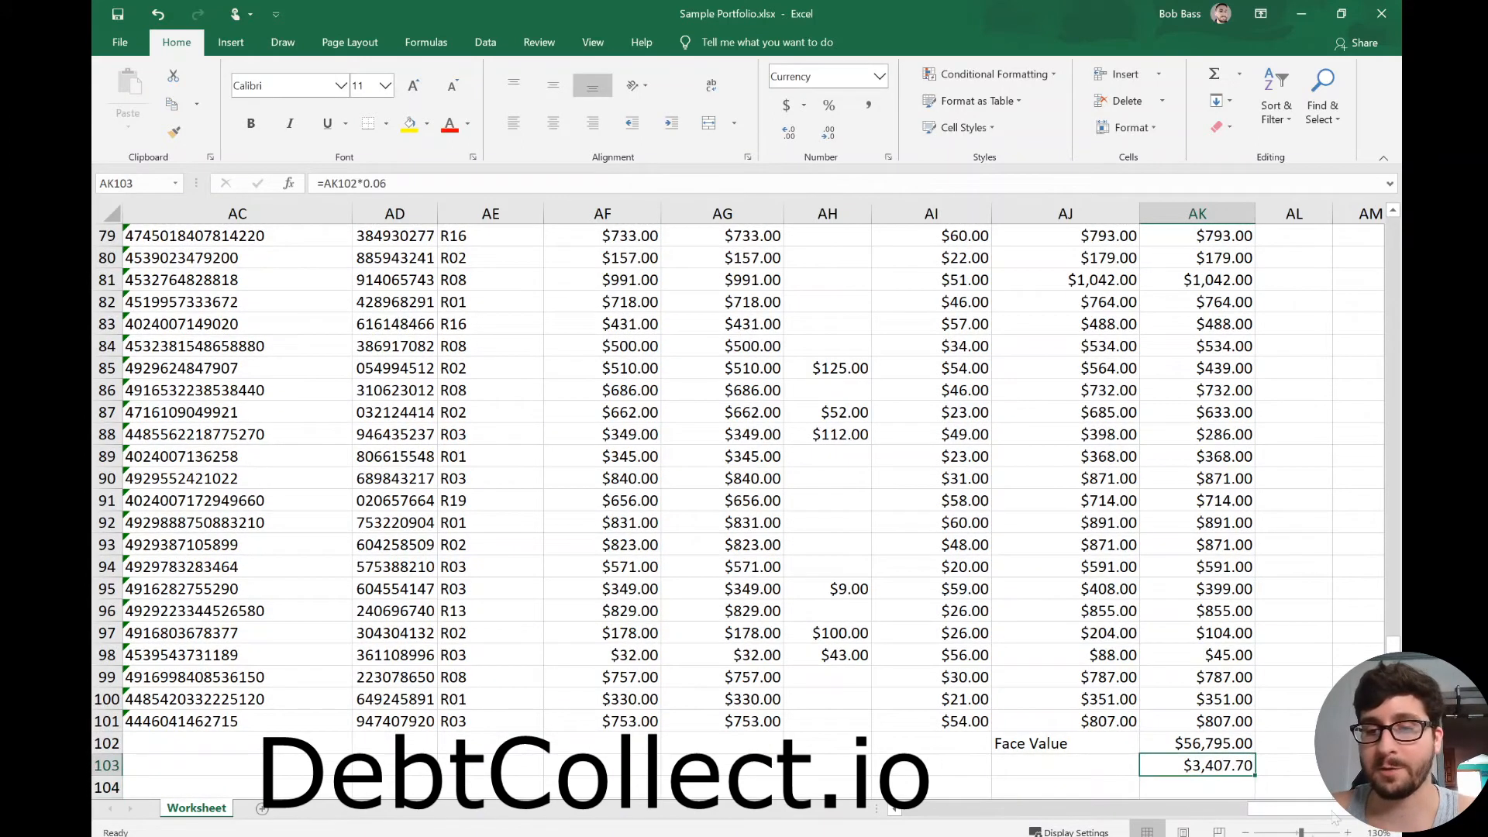
- Enter 0.06 in AK104 with the label "Price" in AJ104, and label the amount above it "Cost" in AJ103
left_click(1232, 783)
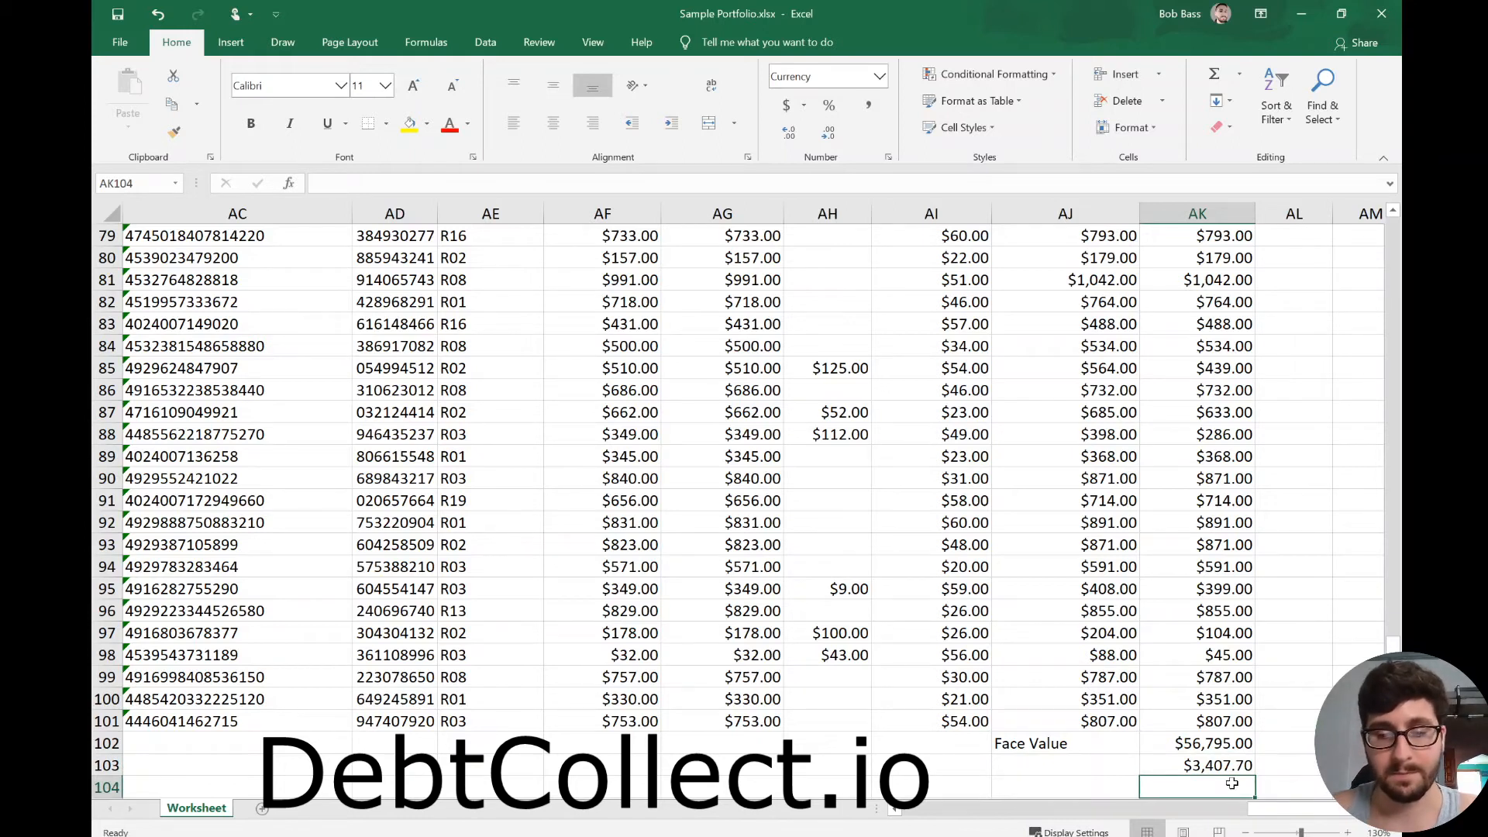
type("0.06")
key("Left")
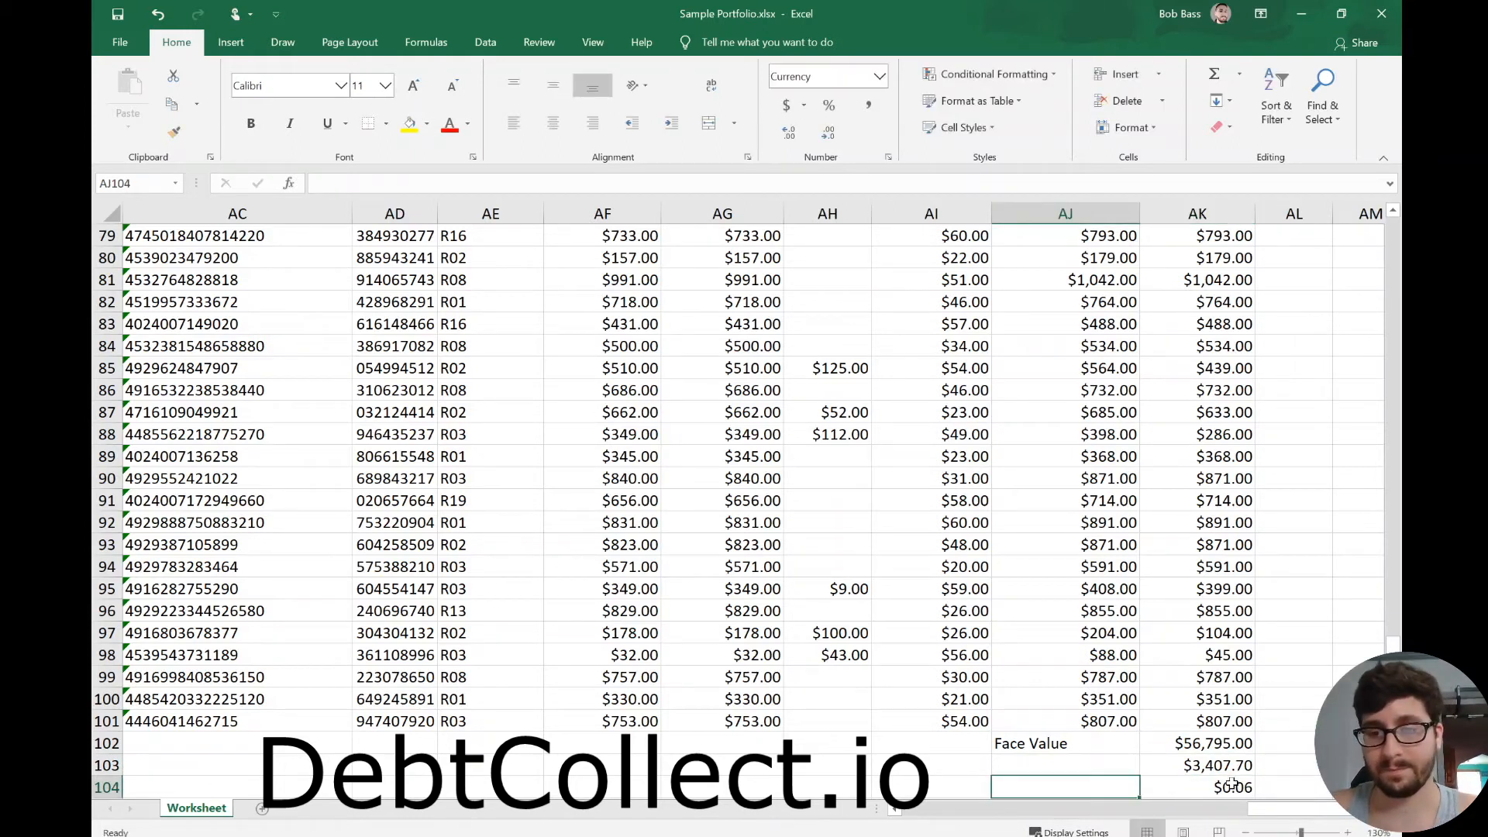
type("Price")
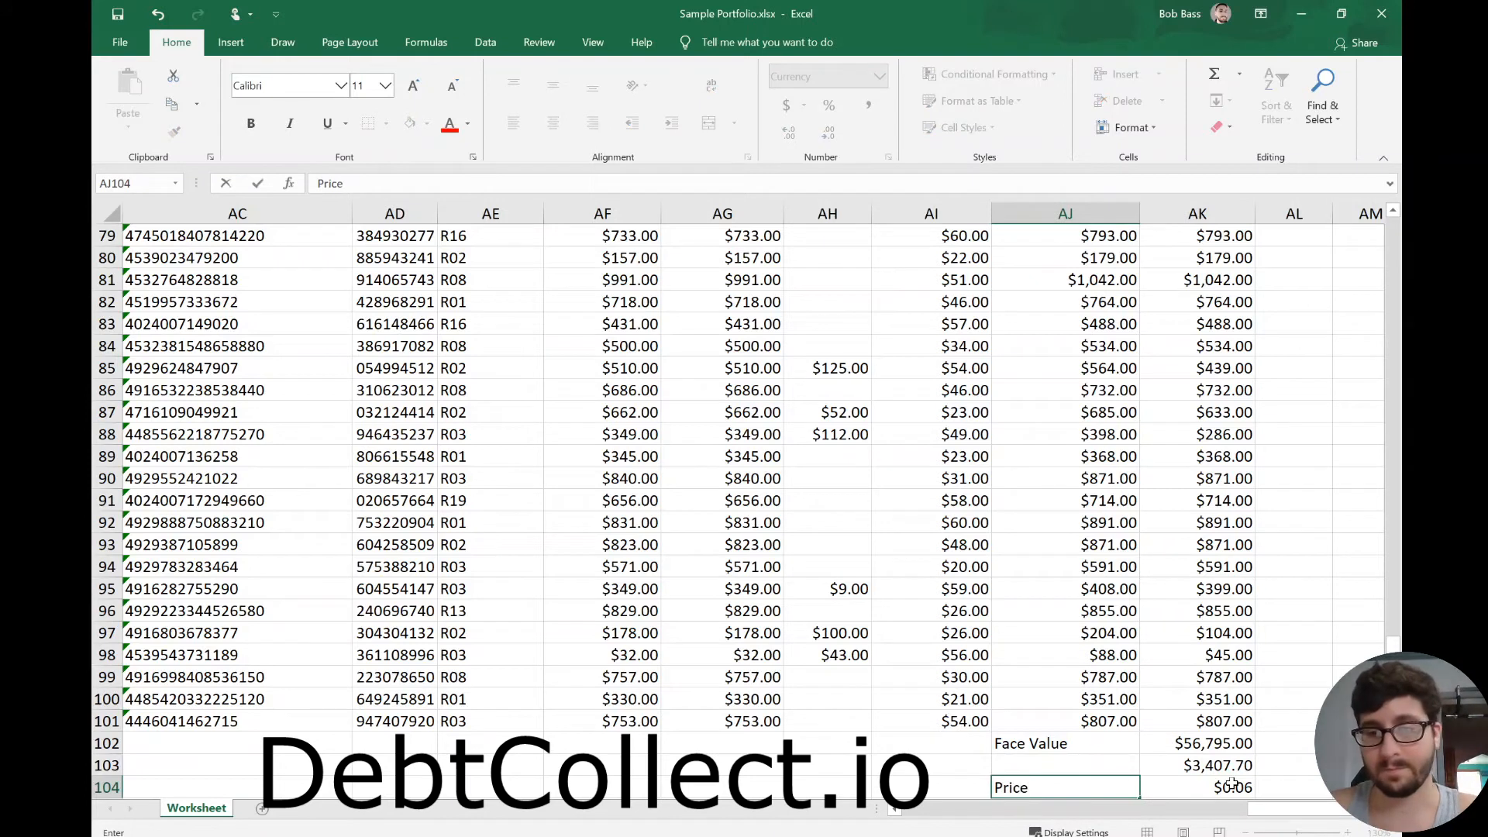
key("Up")
type("Cost")
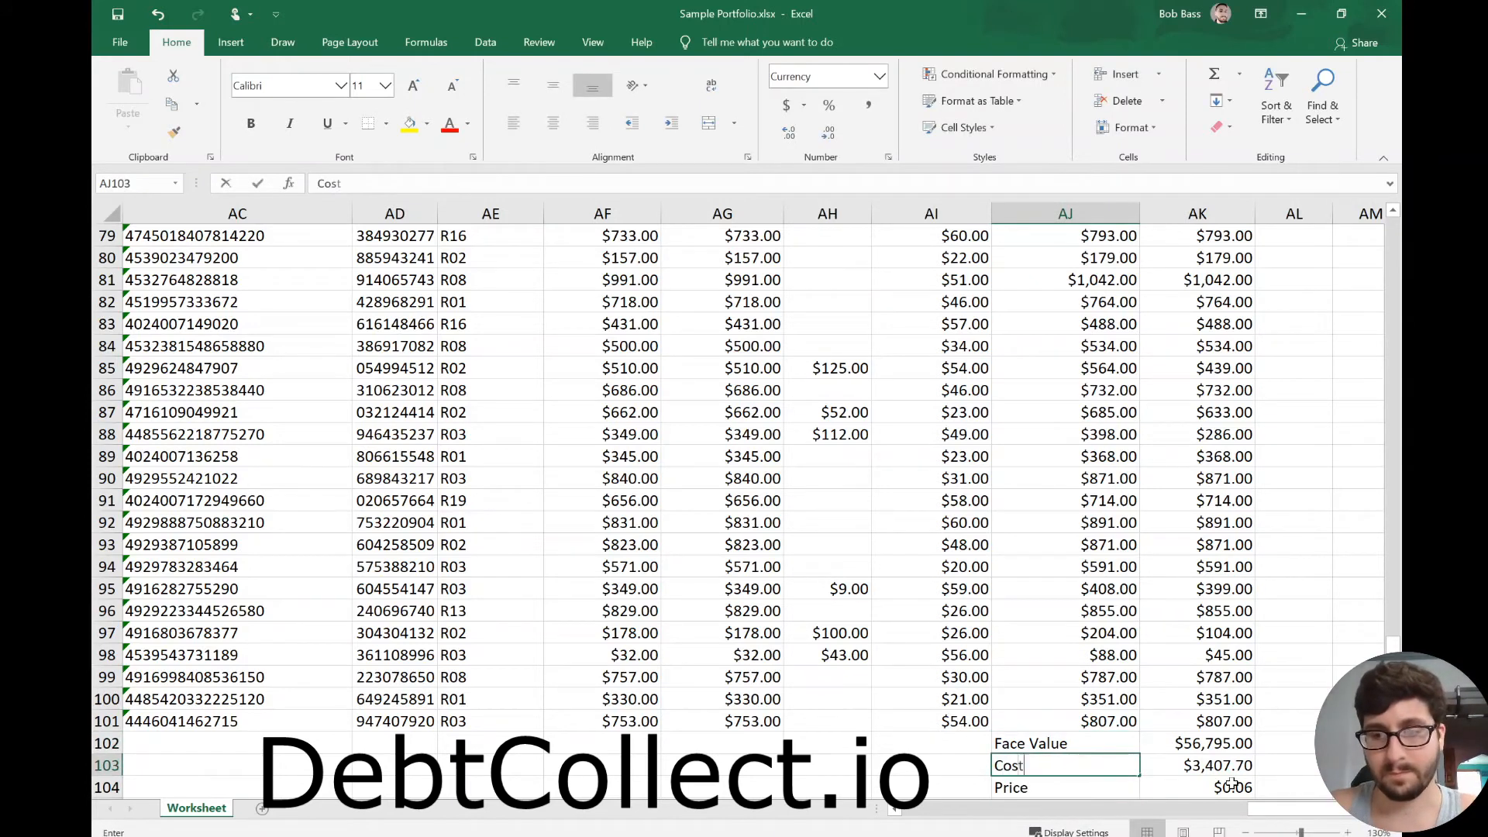
left_click(1229, 617)
- Calculate the balance per account in cell AK105 by dividing the face value in AK102 by 100
scroll(1209, 632, "down", 2)
left_click(1082, 613)
left_click(1077, 660)
left_click(1093, 677)
left_click(1209, 677)
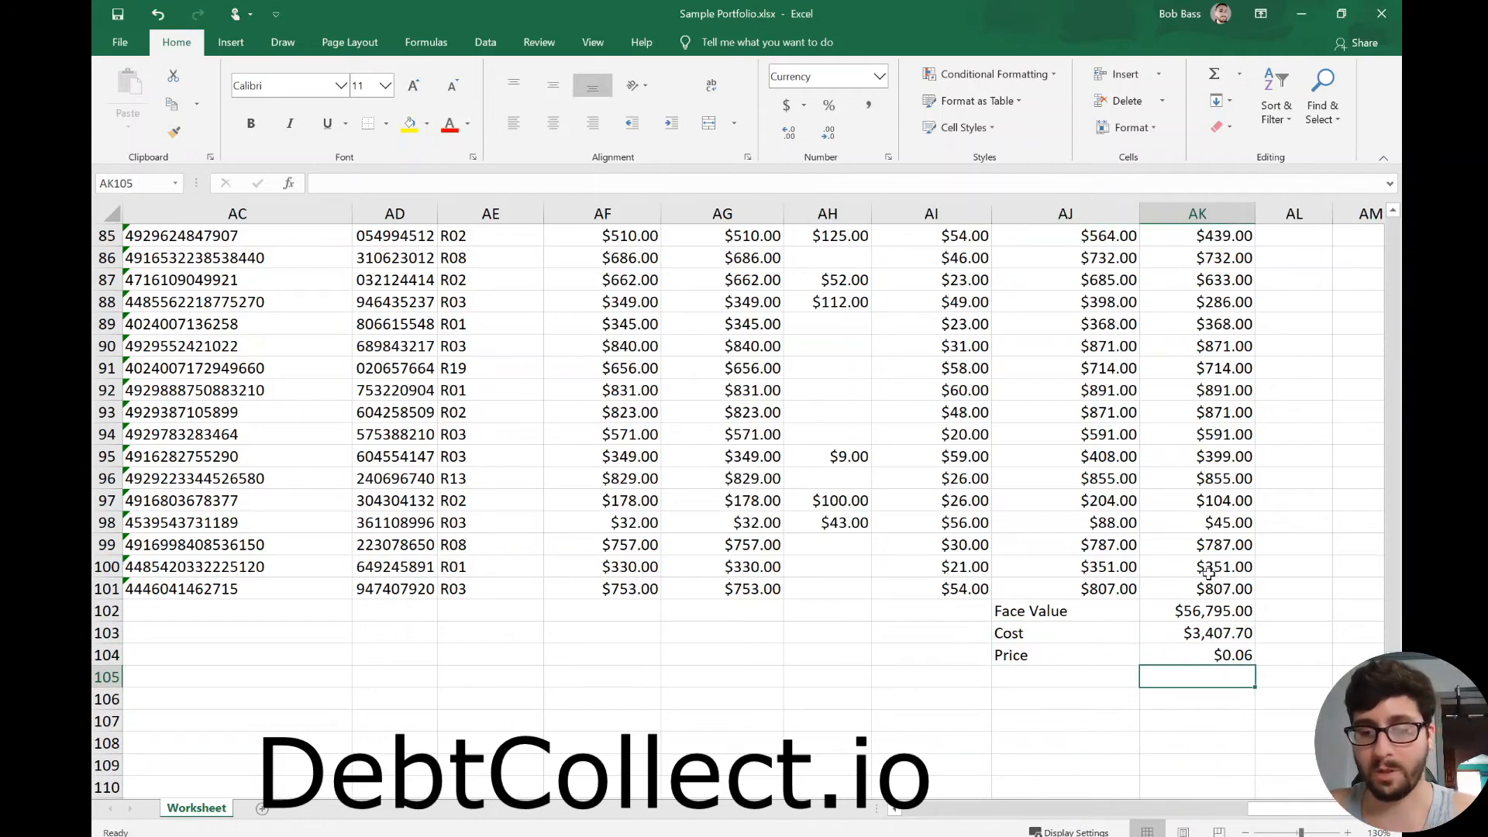
type("=")
left_click(1224, 613)
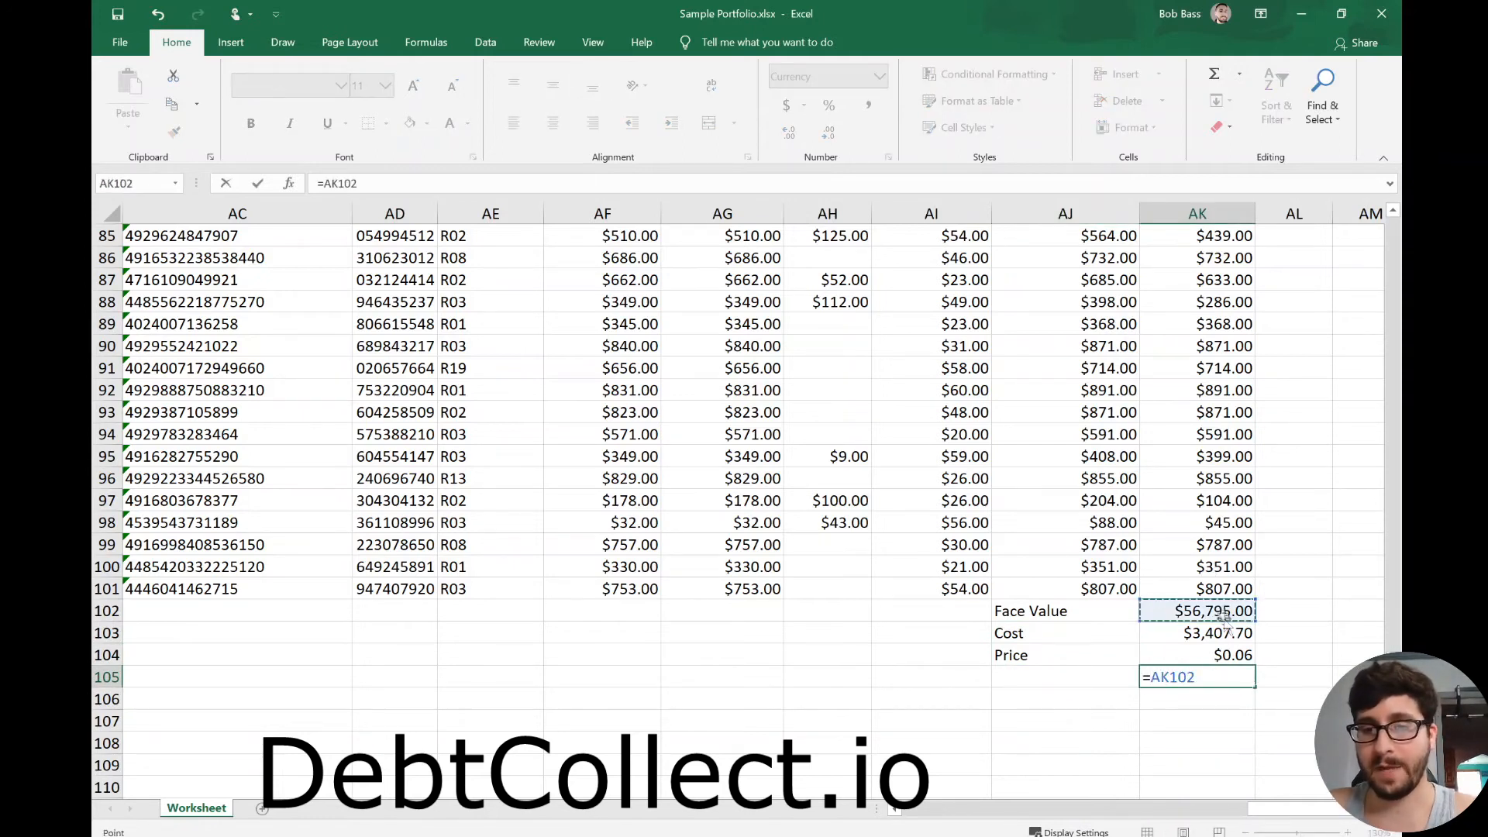
type("/1000")
key("BackSpace")
key("Return")
- Label the result in row 105 "Average Balance" in cell AJ105
left_click(1079, 679)
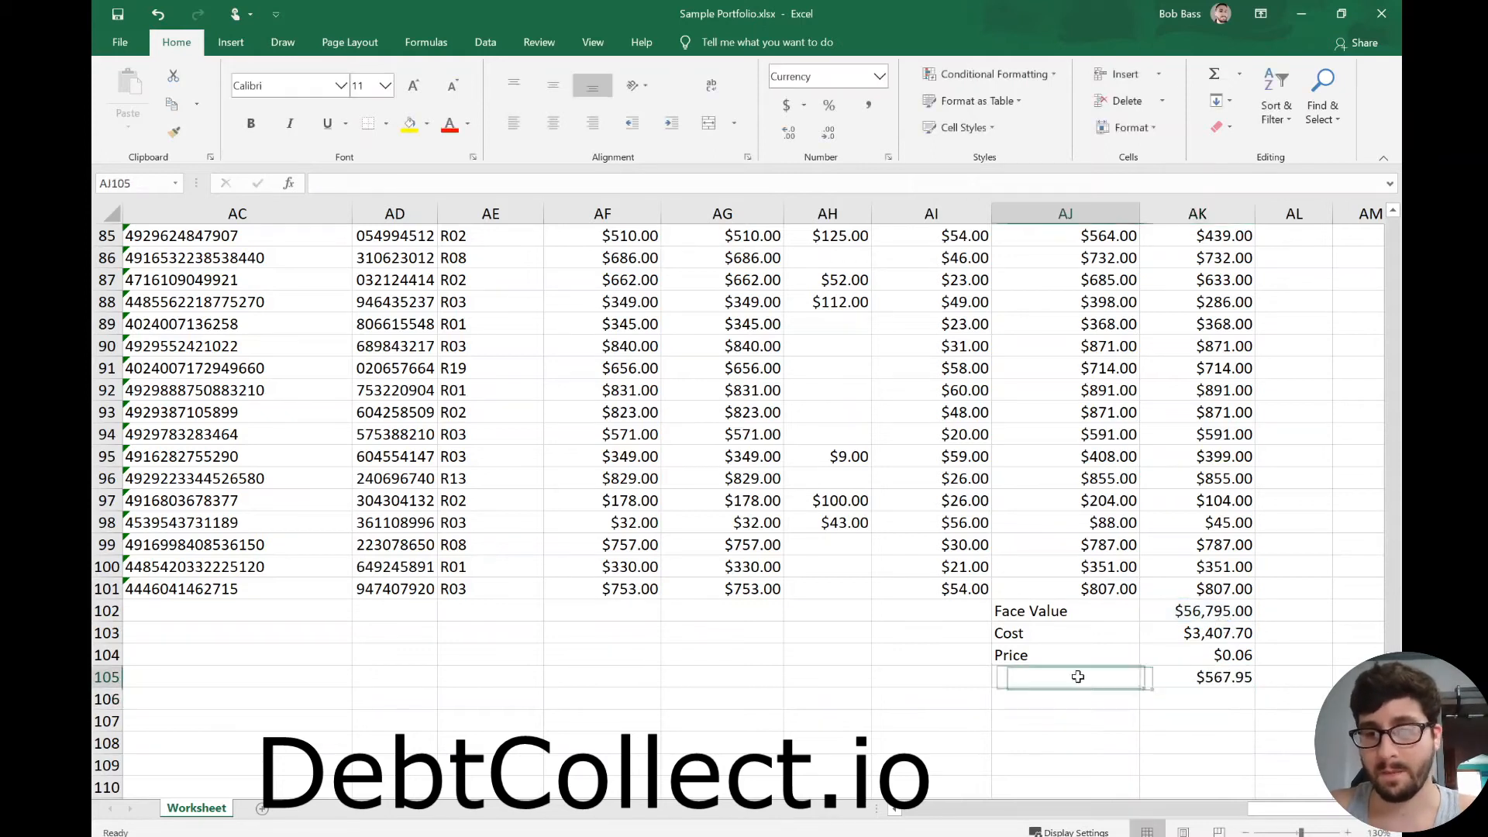
type("AverageB")
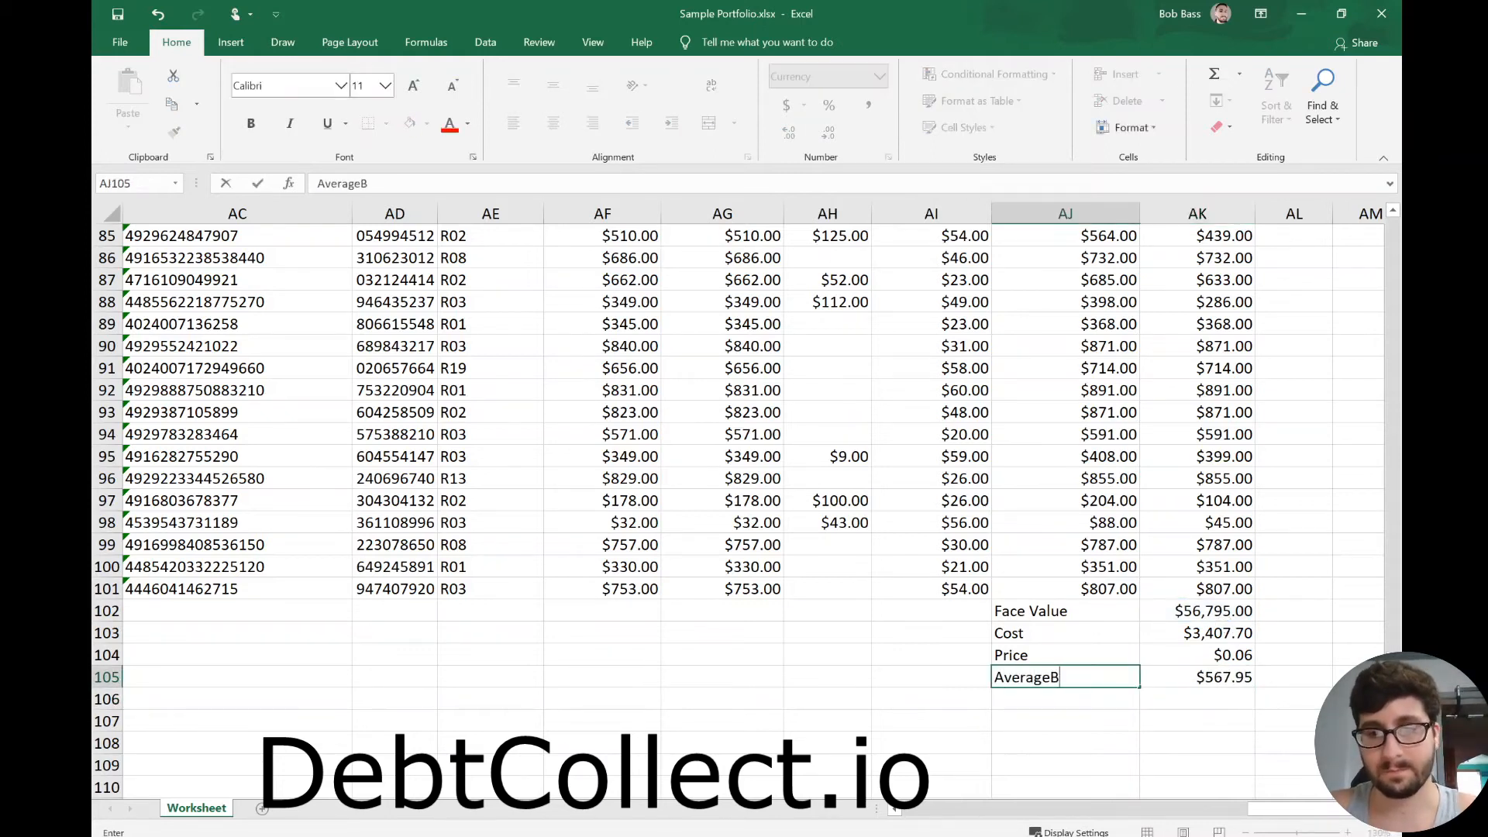
key("BackSpace")
type("Balance")
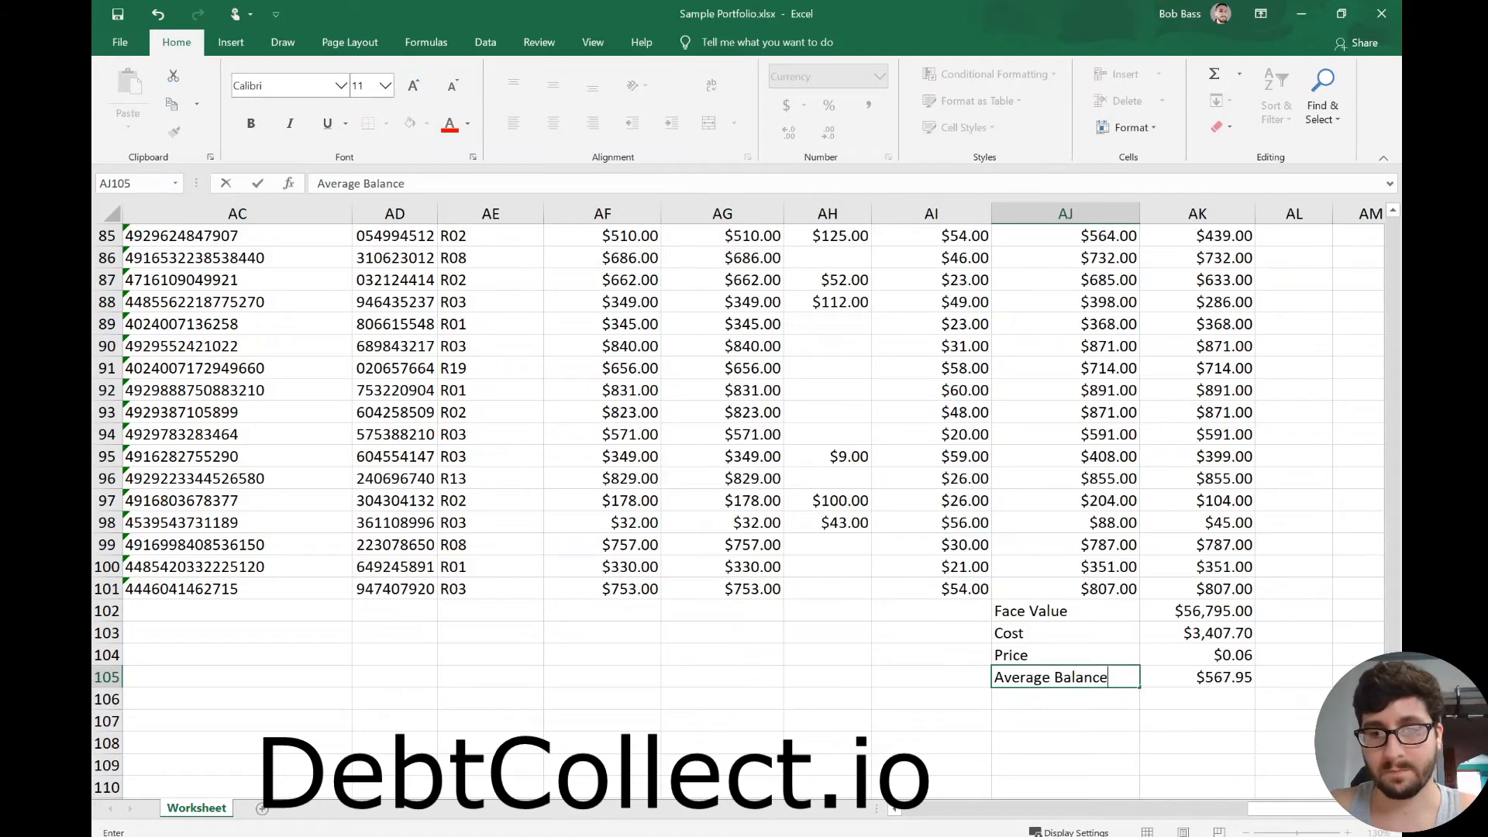
key("Return")
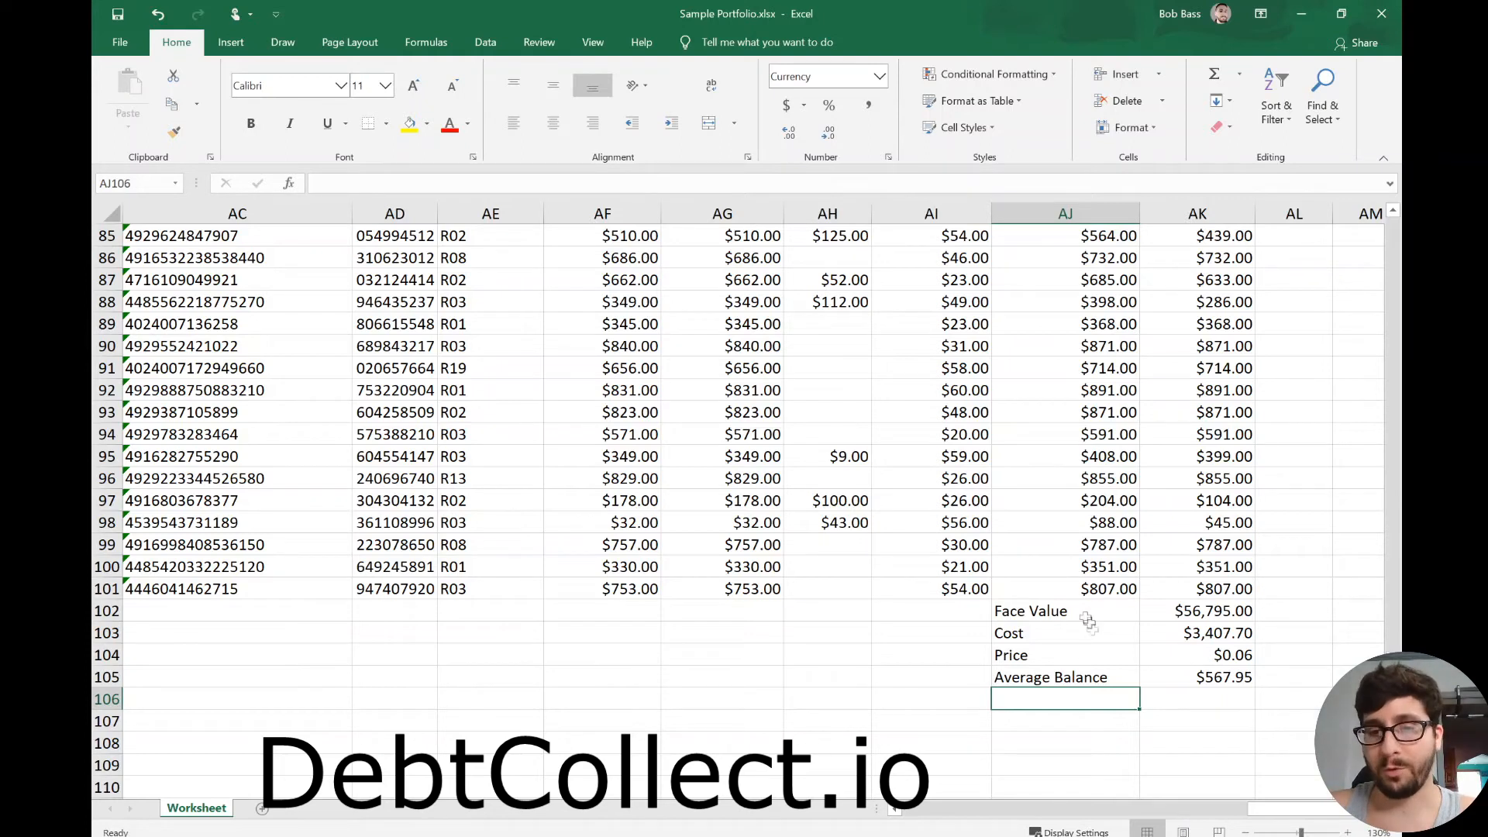
- Add a "Number of Accounts" label in AJ106 below the average balance and enter 100 in AK106
left_click_drag(1052, 608, 1192, 617)
left_click_drag(1030, 655, 1186, 658)
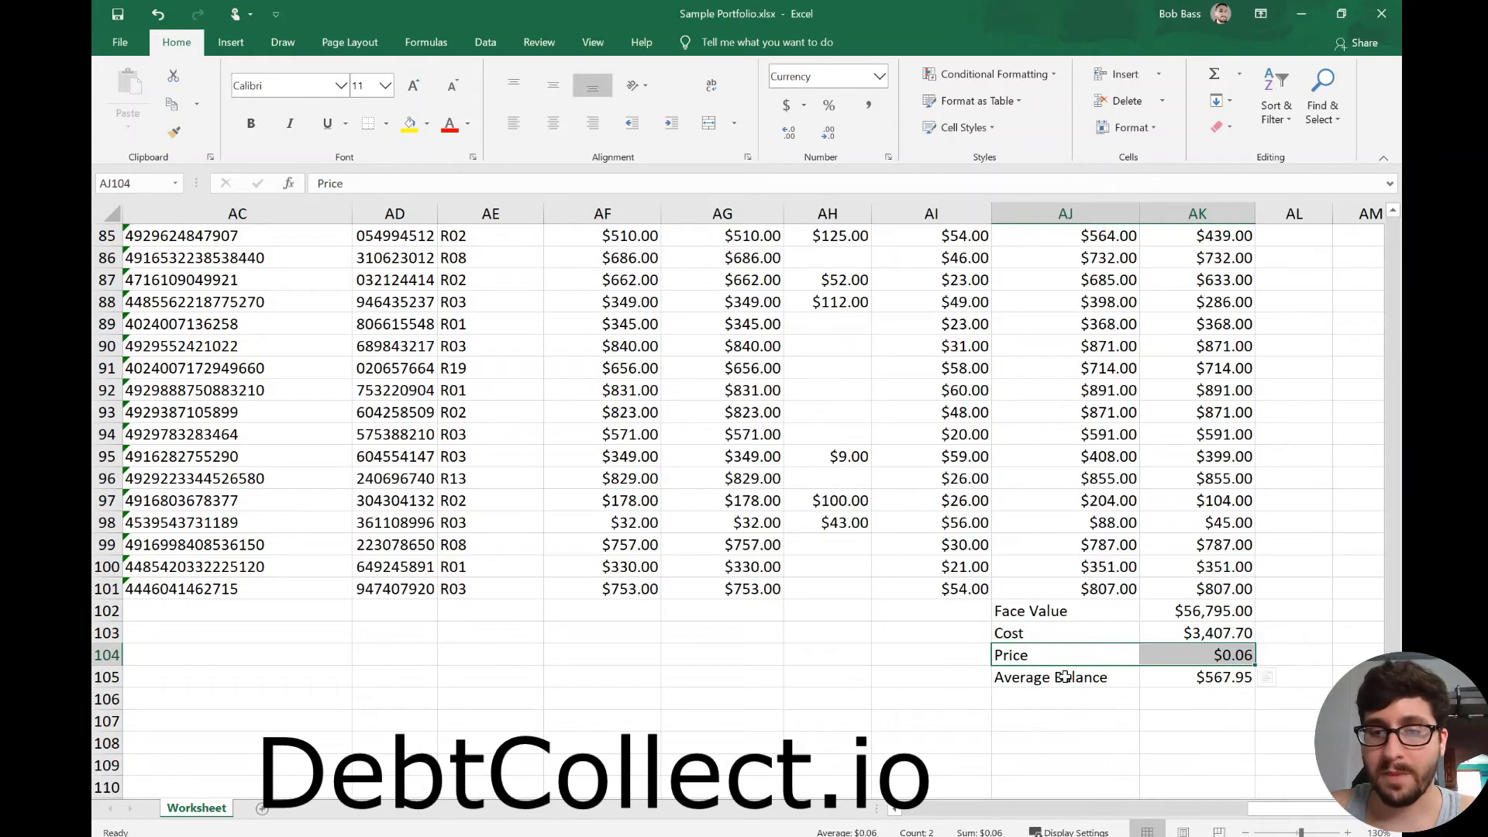
left_click_drag(1063, 677, 1209, 679)
left_click(1241, 699)
left_click(1100, 696)
type("Nu")
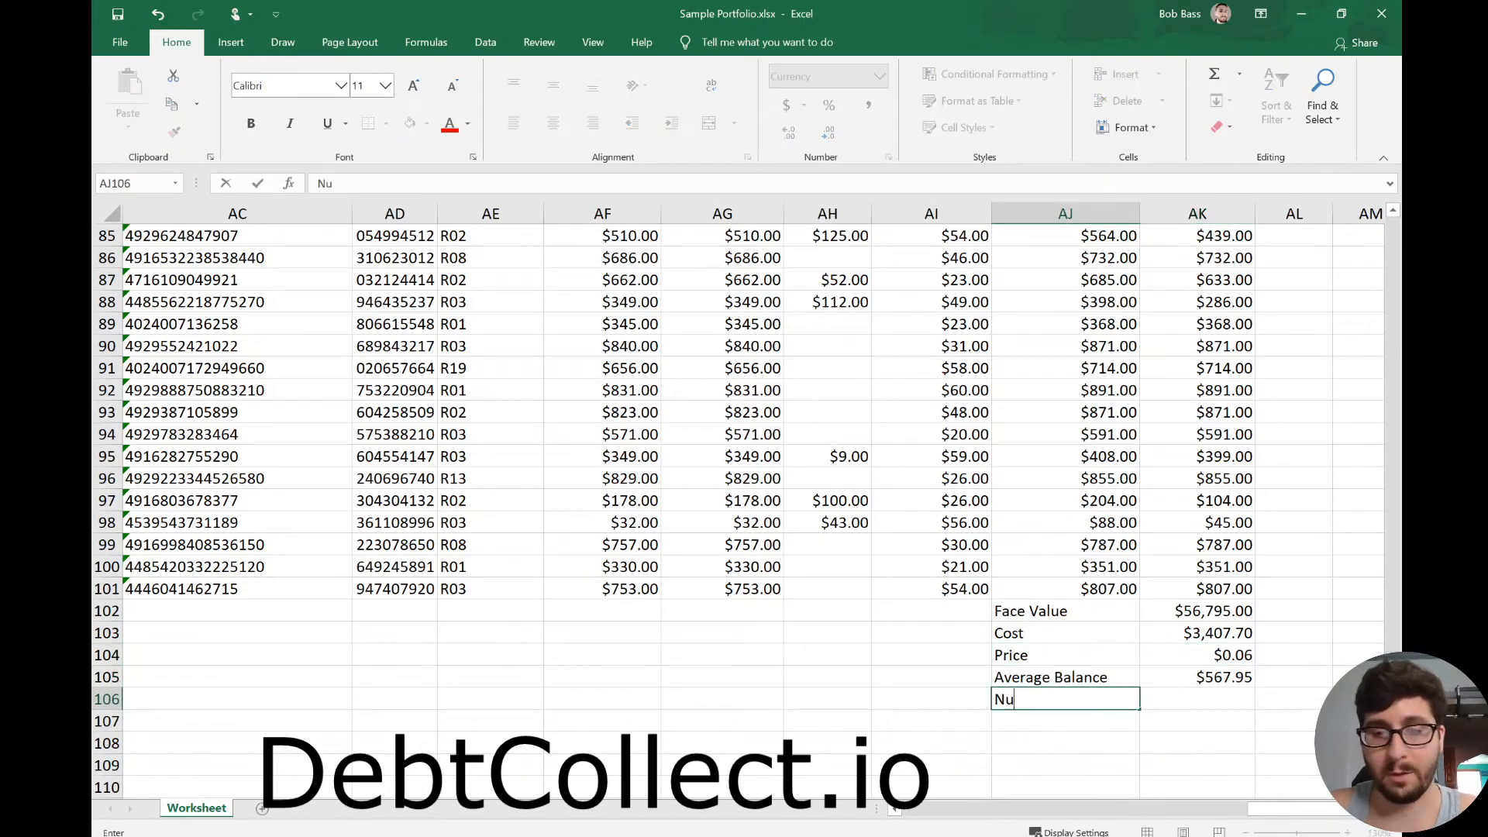
type("mber of Accounts")
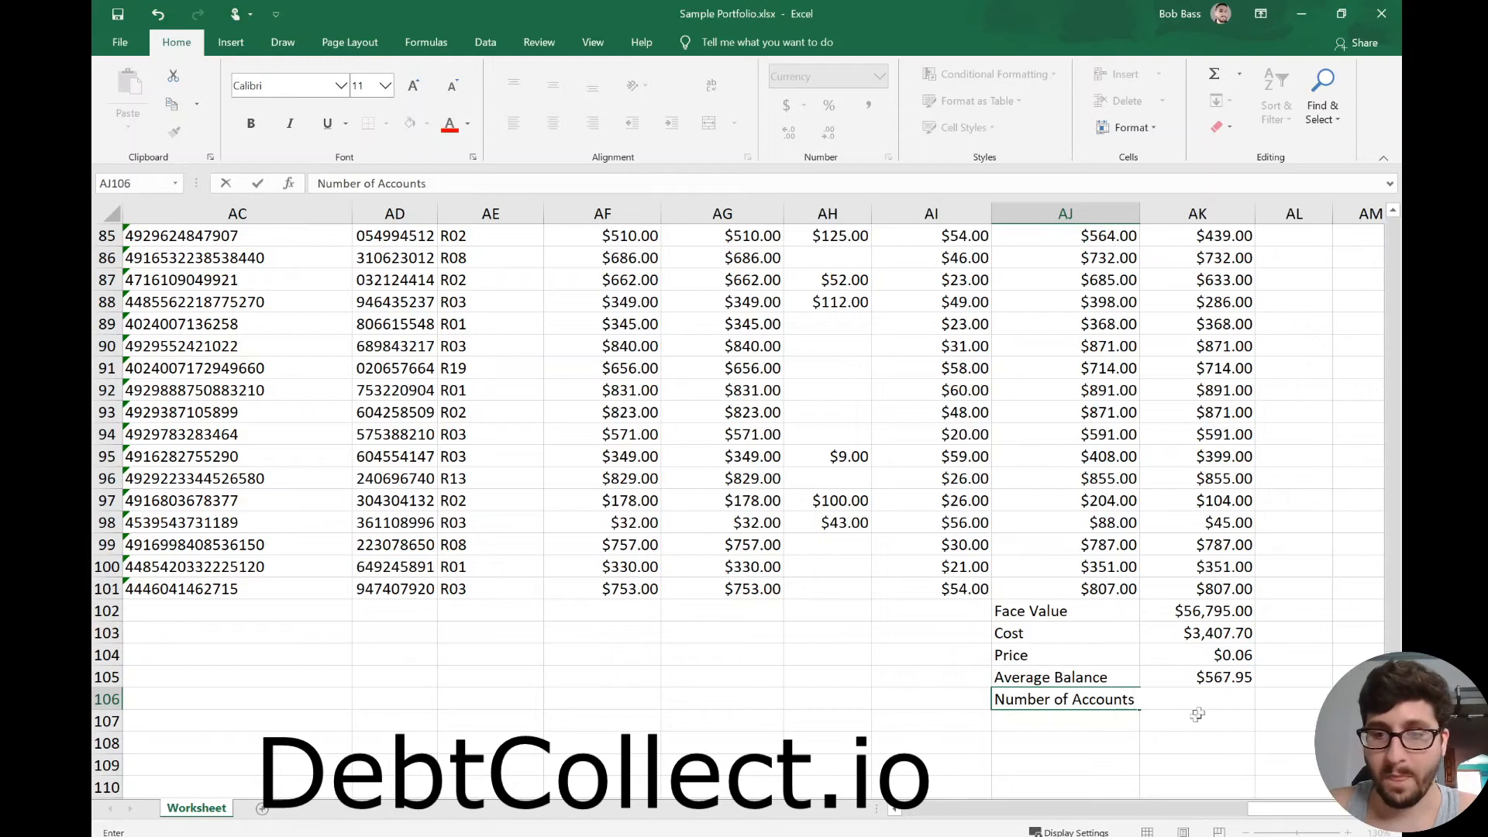
left_click(1232, 698)
type("100")
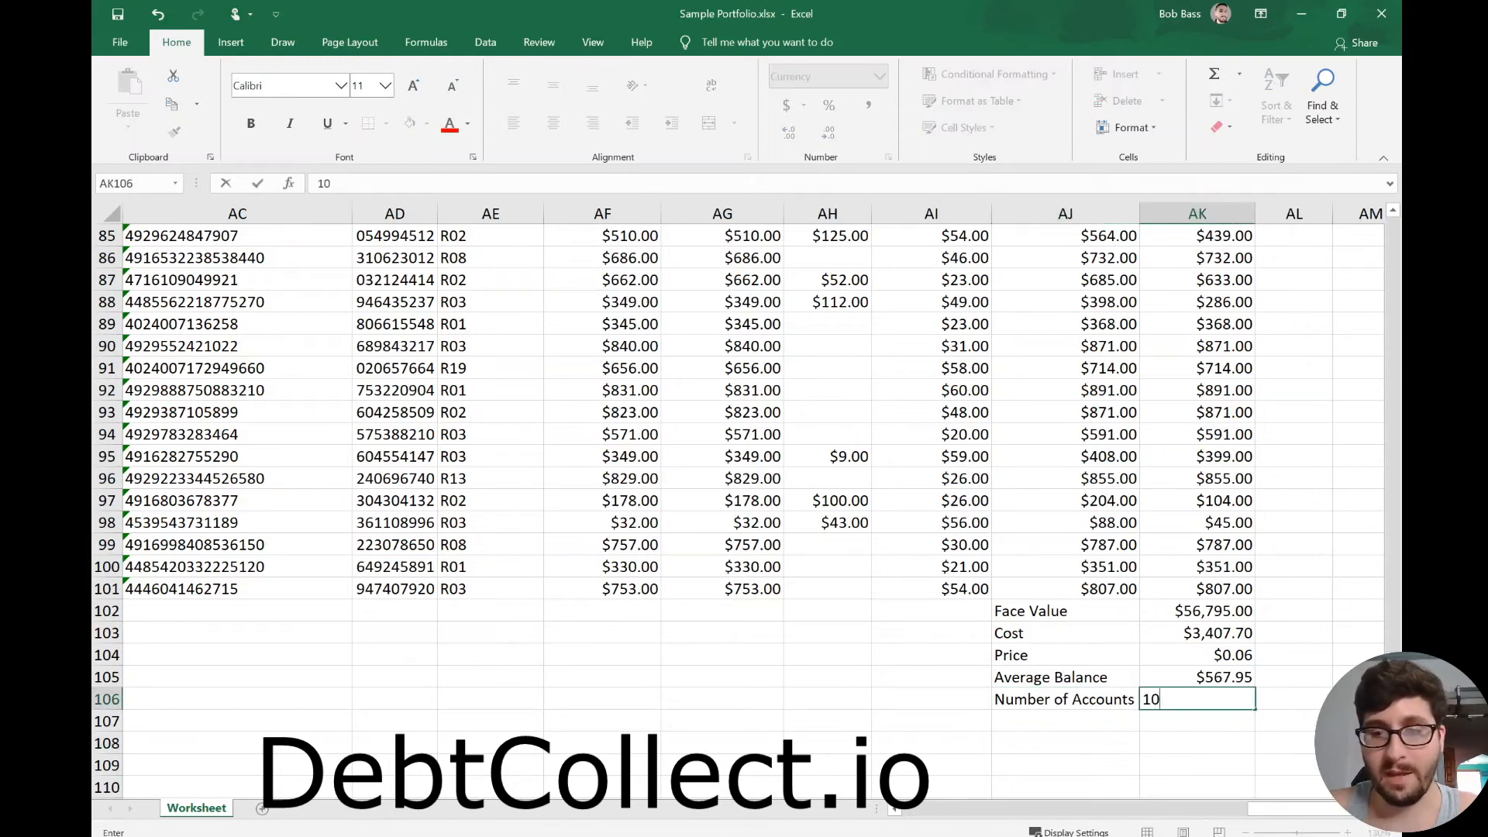
left_click(1099, 736)
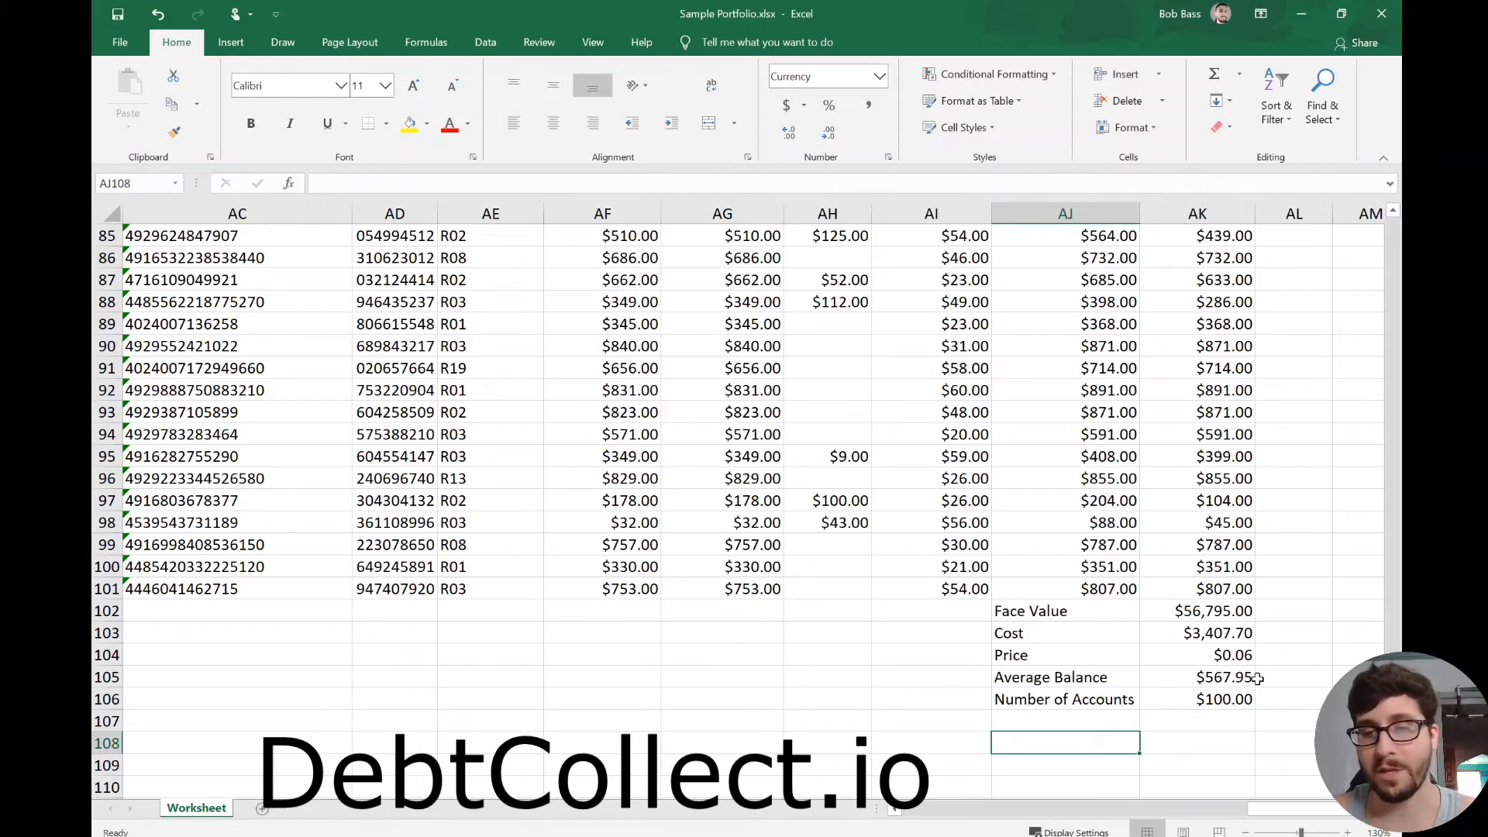
- Add the label "Agency" in cell AJ107 below the portfolio summary rows
left_click_drag(1039, 612, 1233, 700)
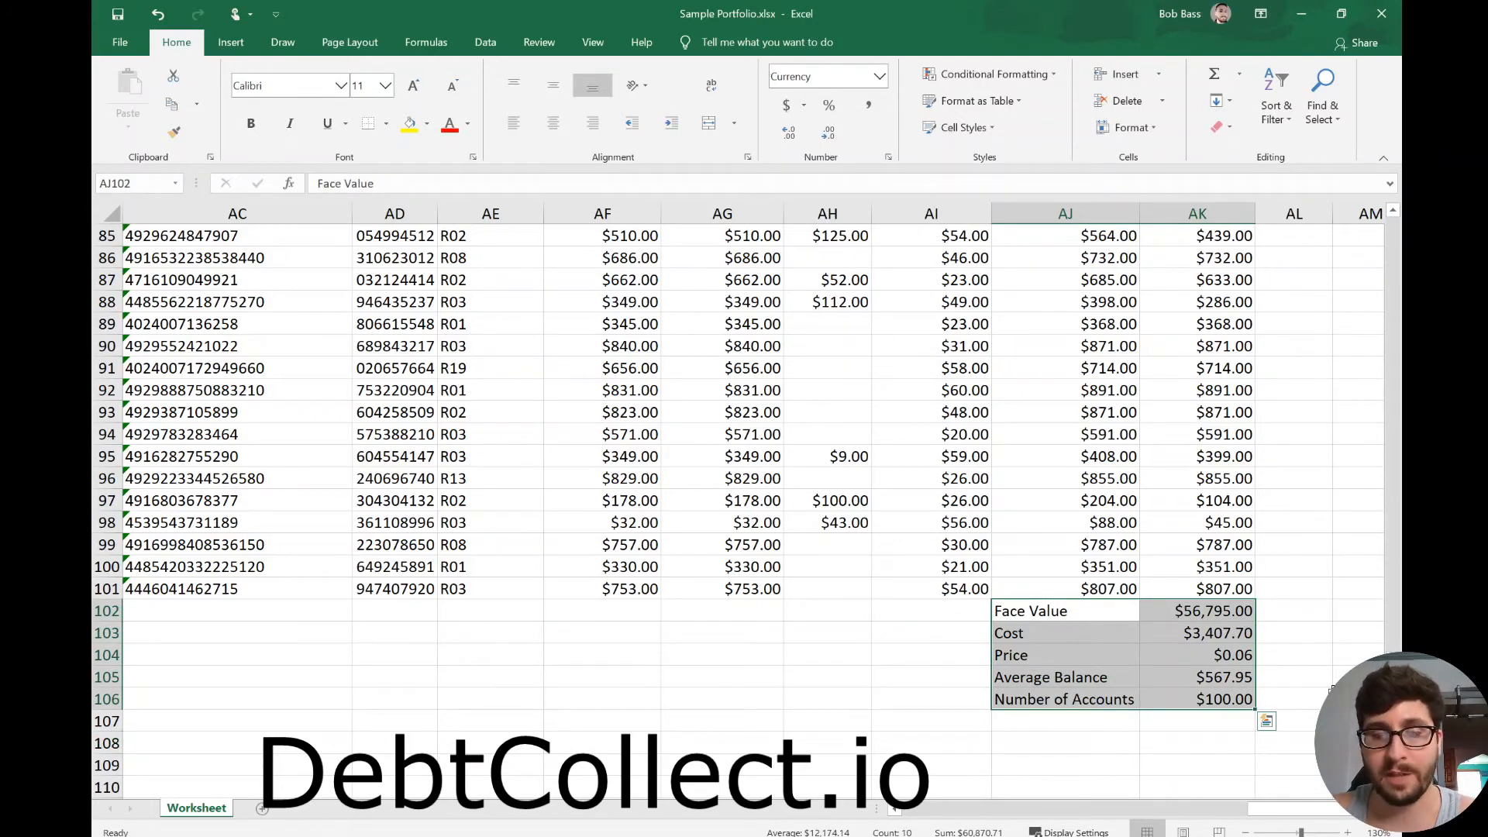
left_click(1031, 721)
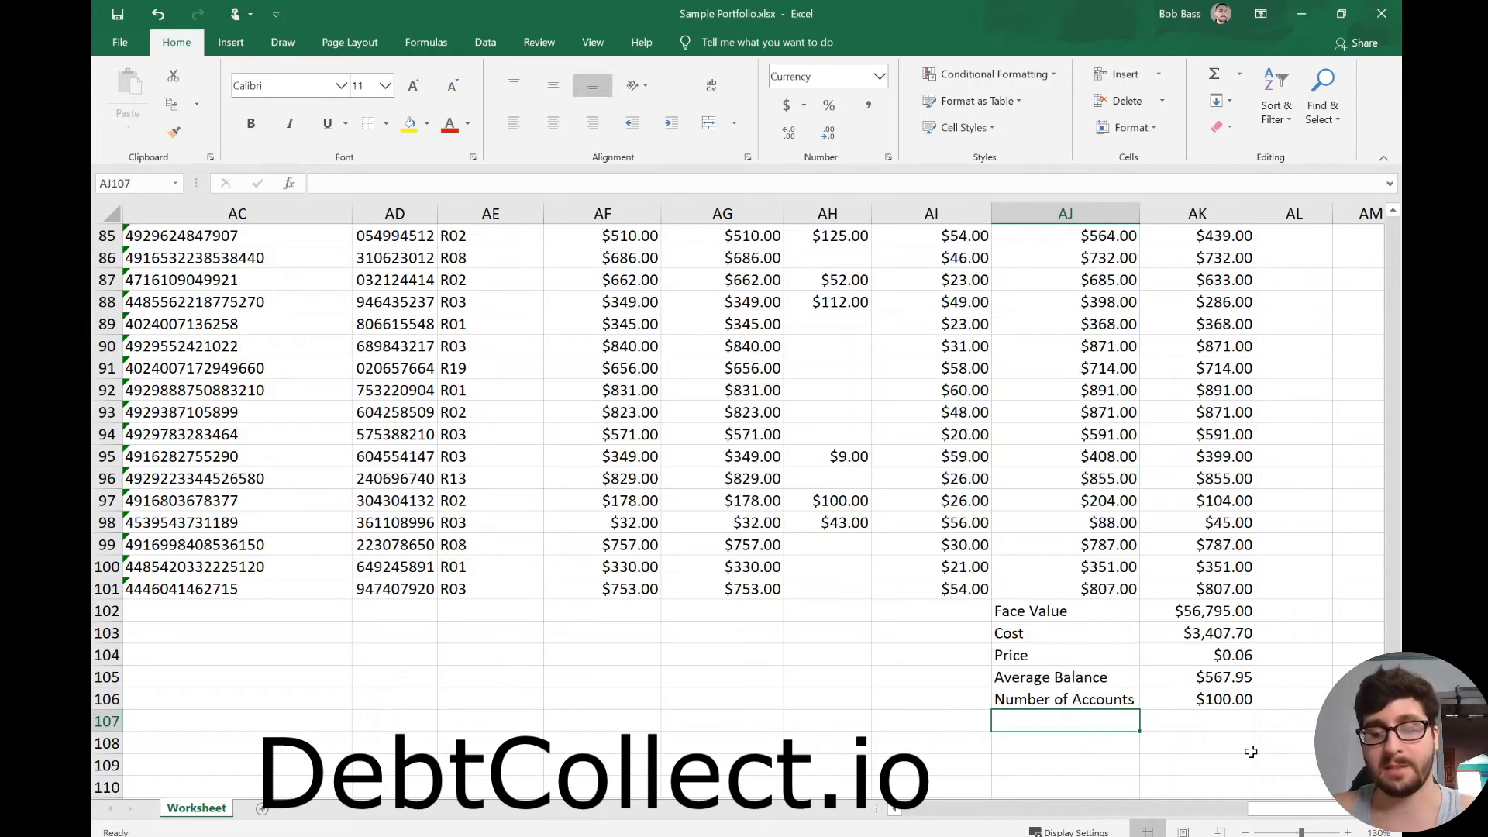
type("Agency")
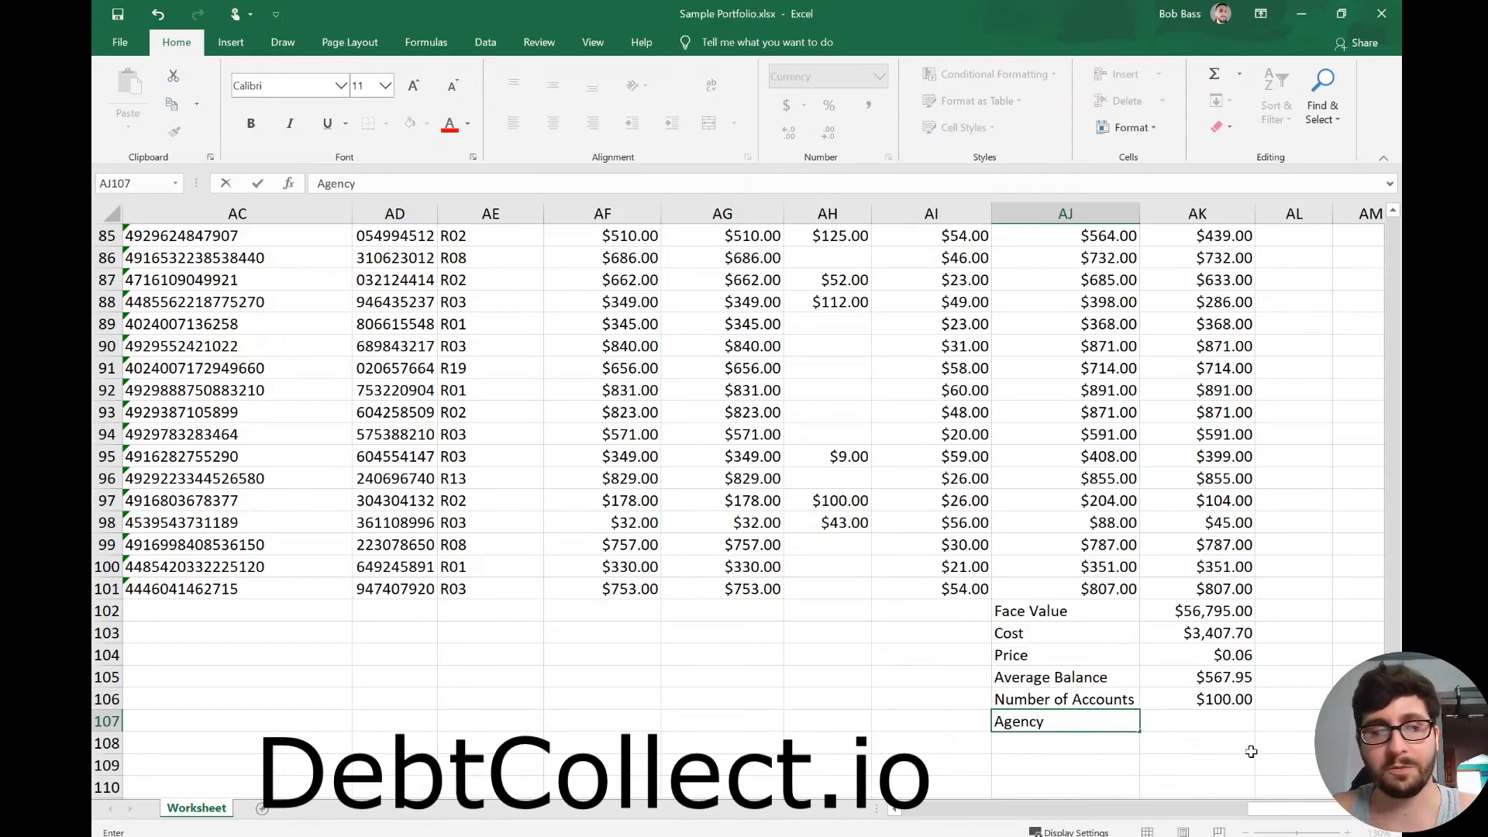
key("Tab")
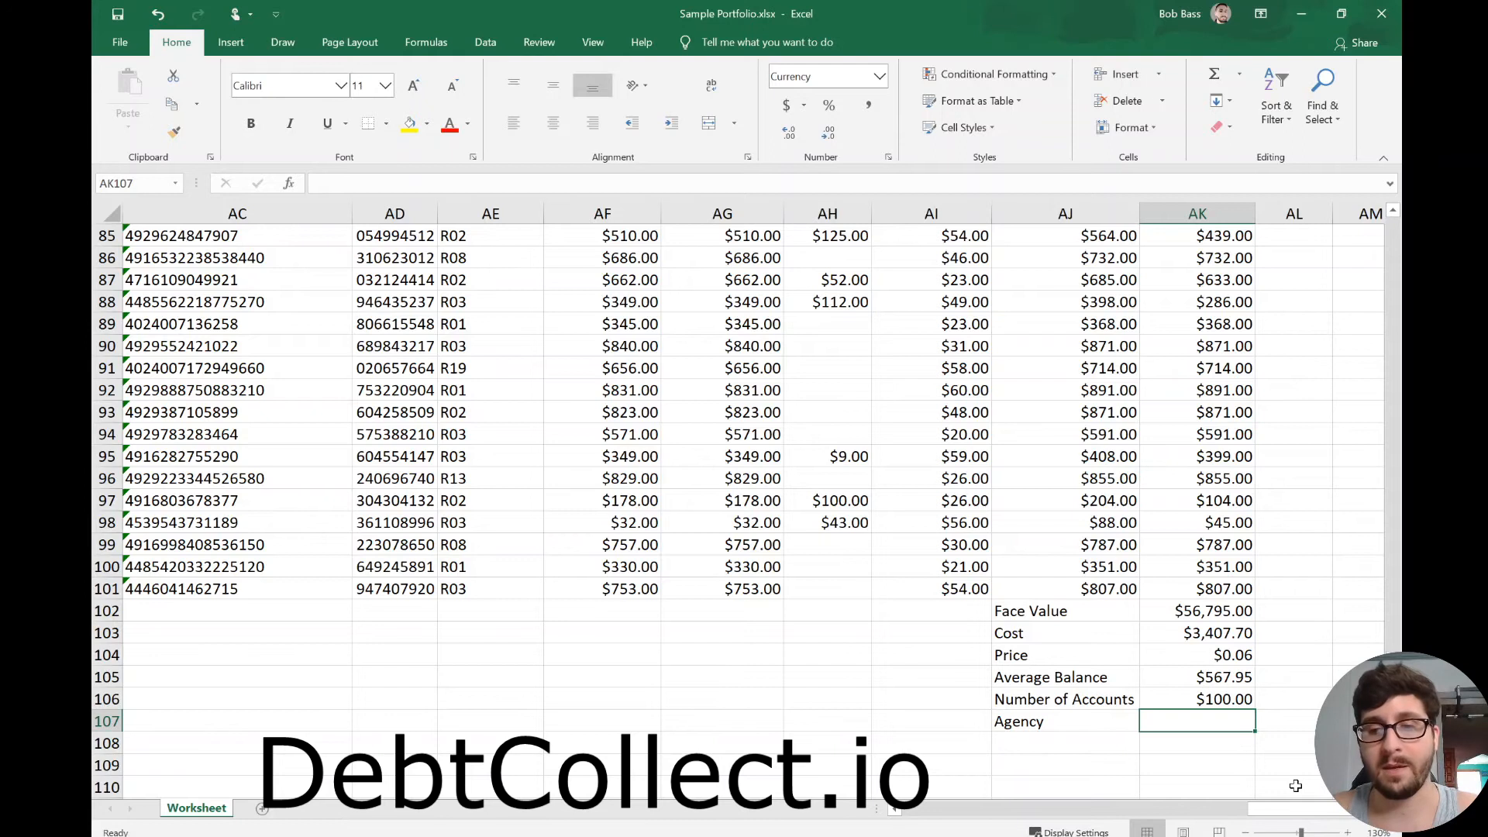
- Enter "0 Agency (First Placement)" in cell AK107 as the agency value
type("0 Agen")
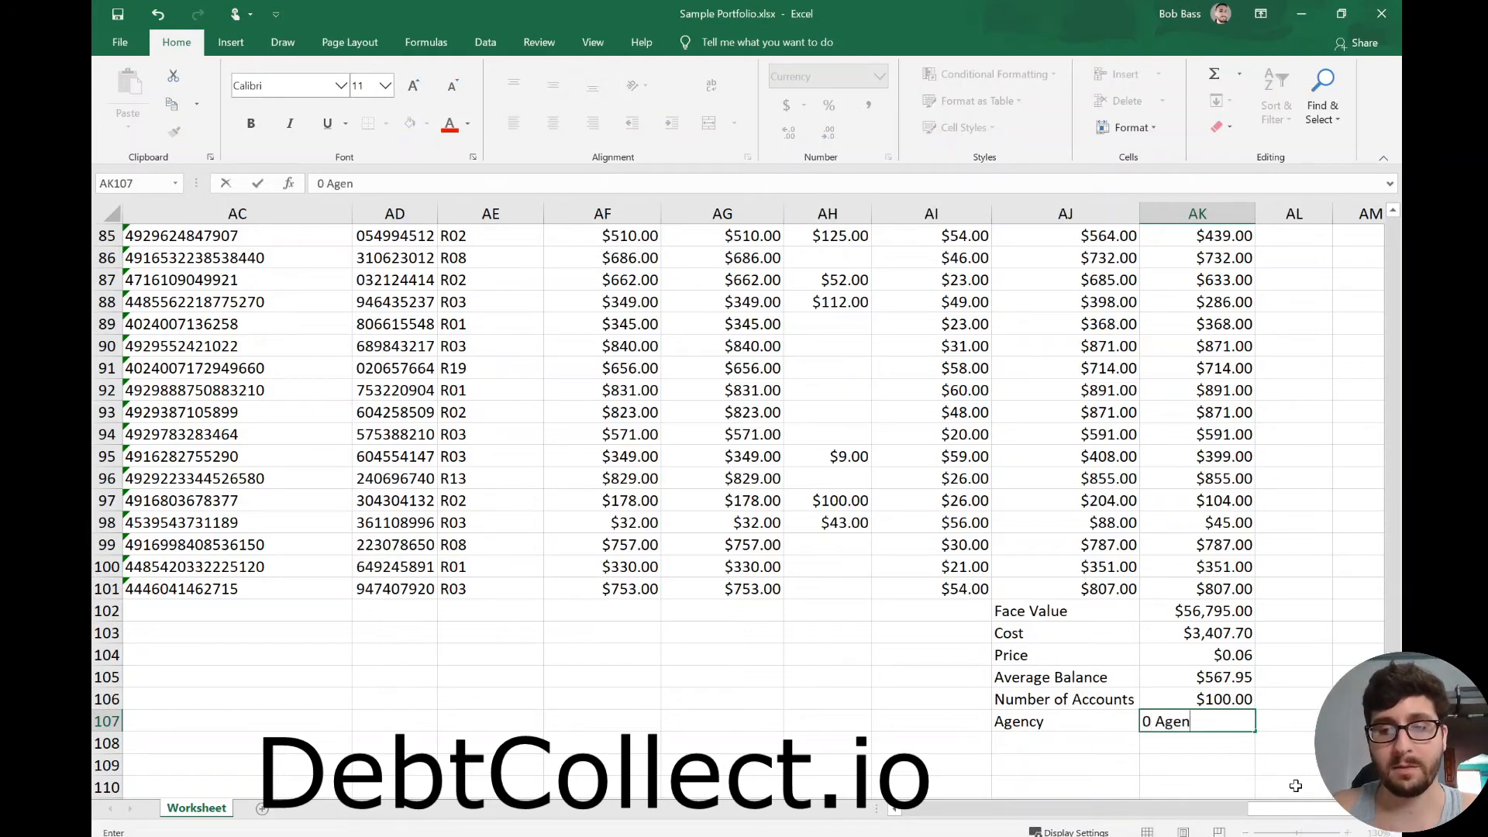
type("cy (Fir")
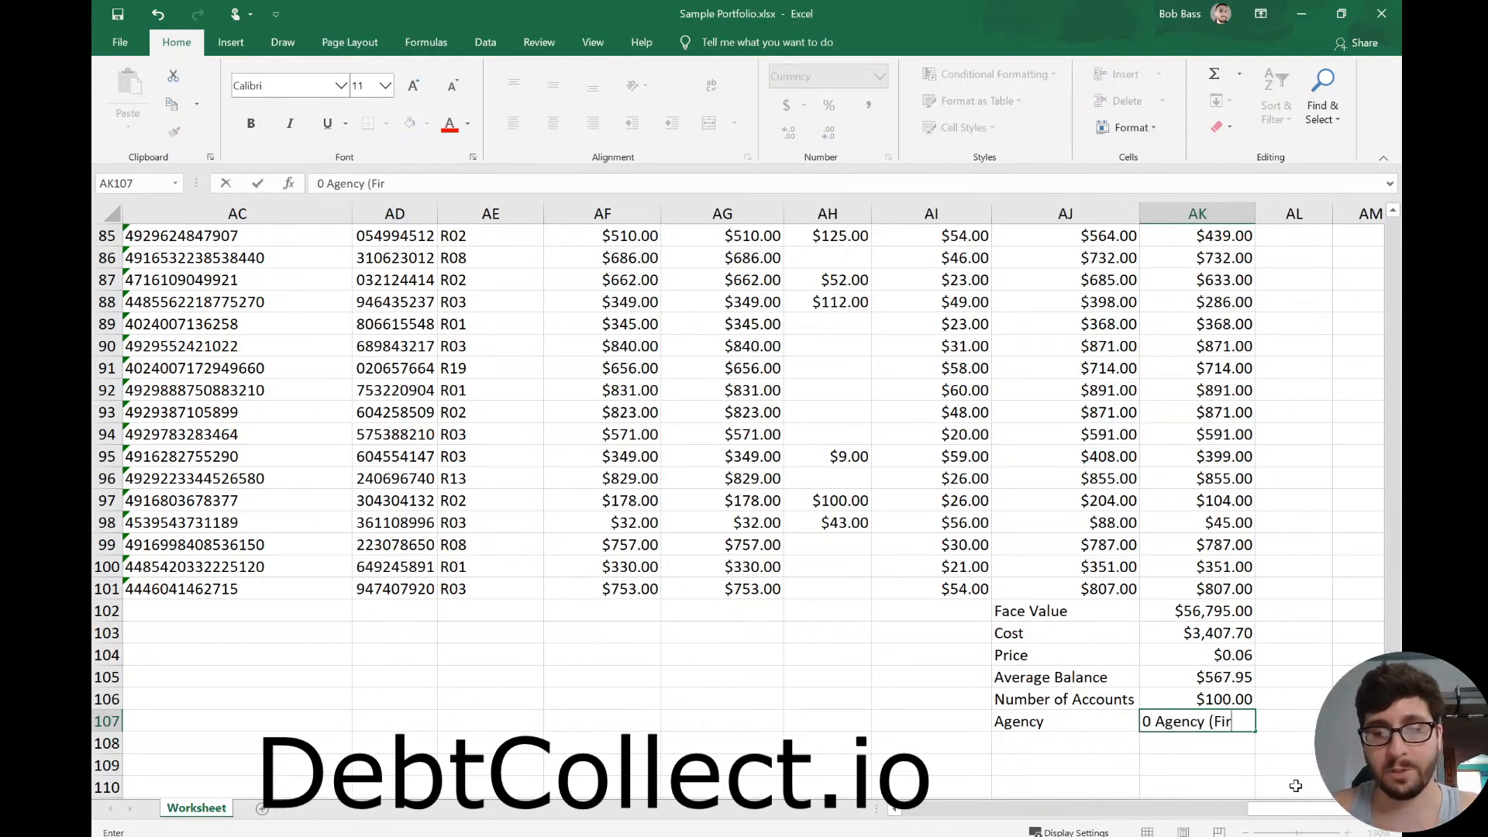
type("st Placement")
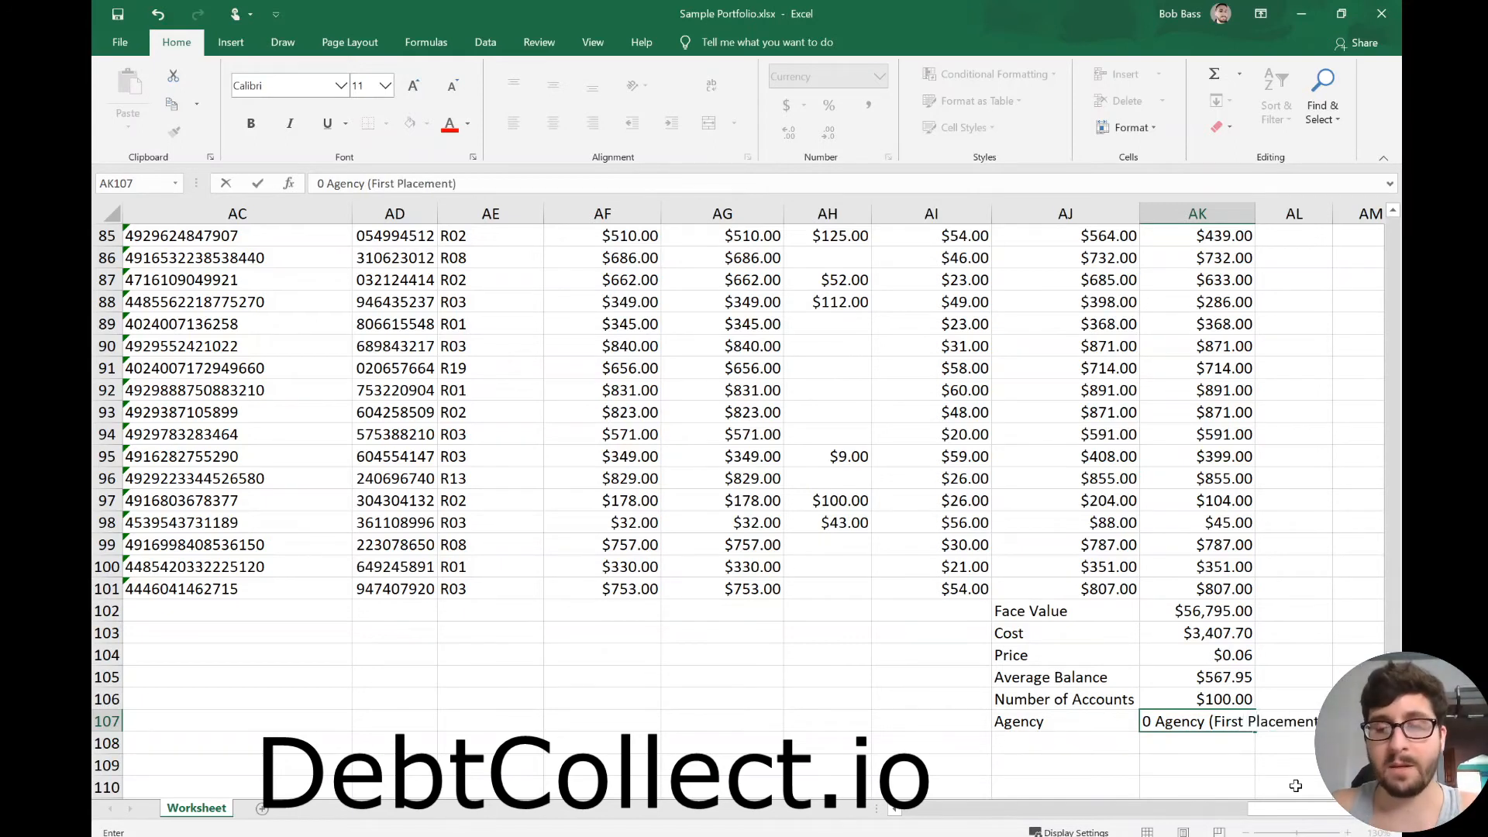
key("Return")
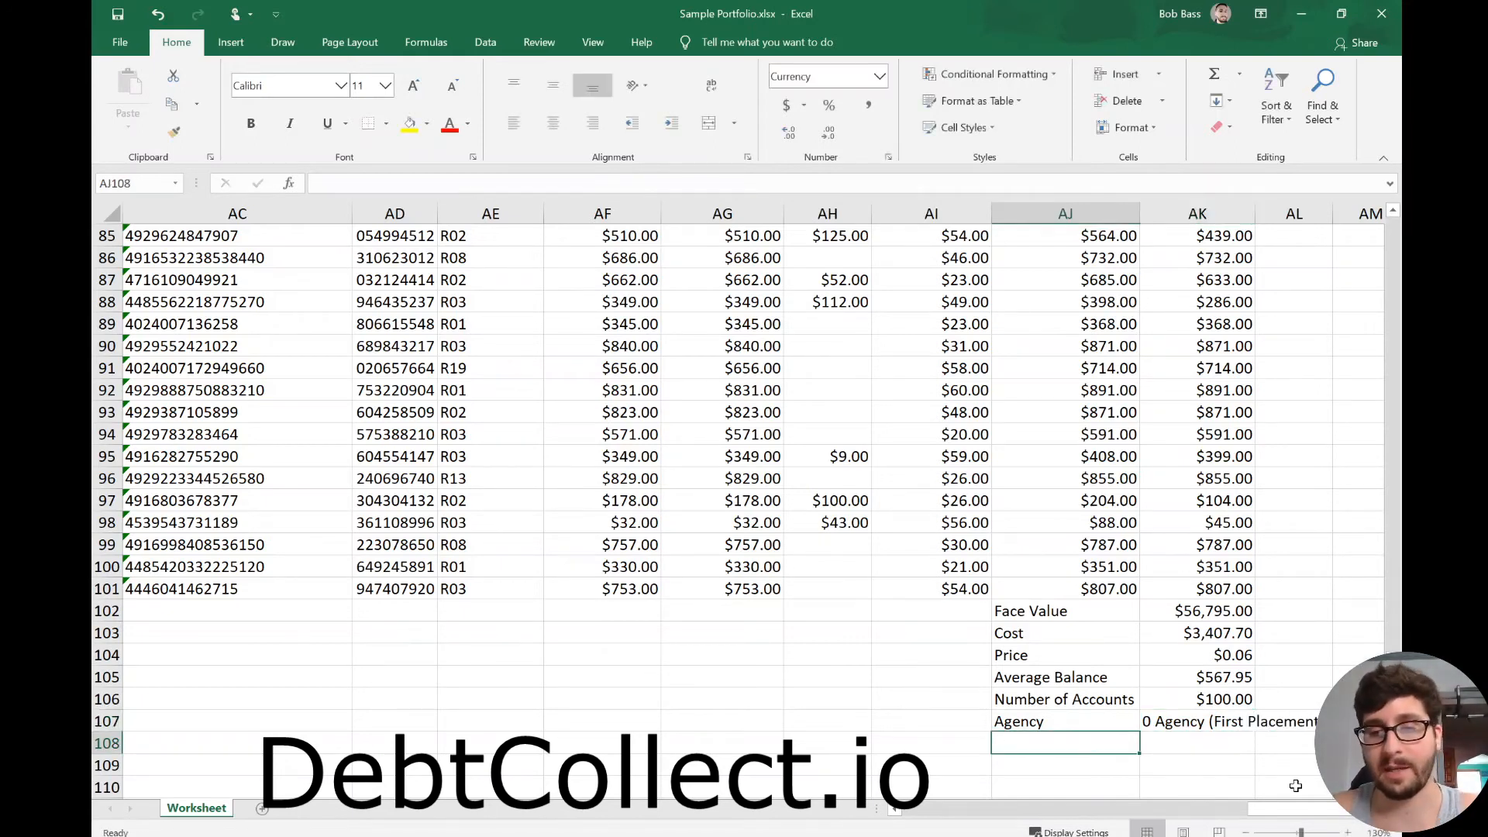
- Enter "1 agy (Second Placement)" in cell AK108 as a second agency option
type("1 ")
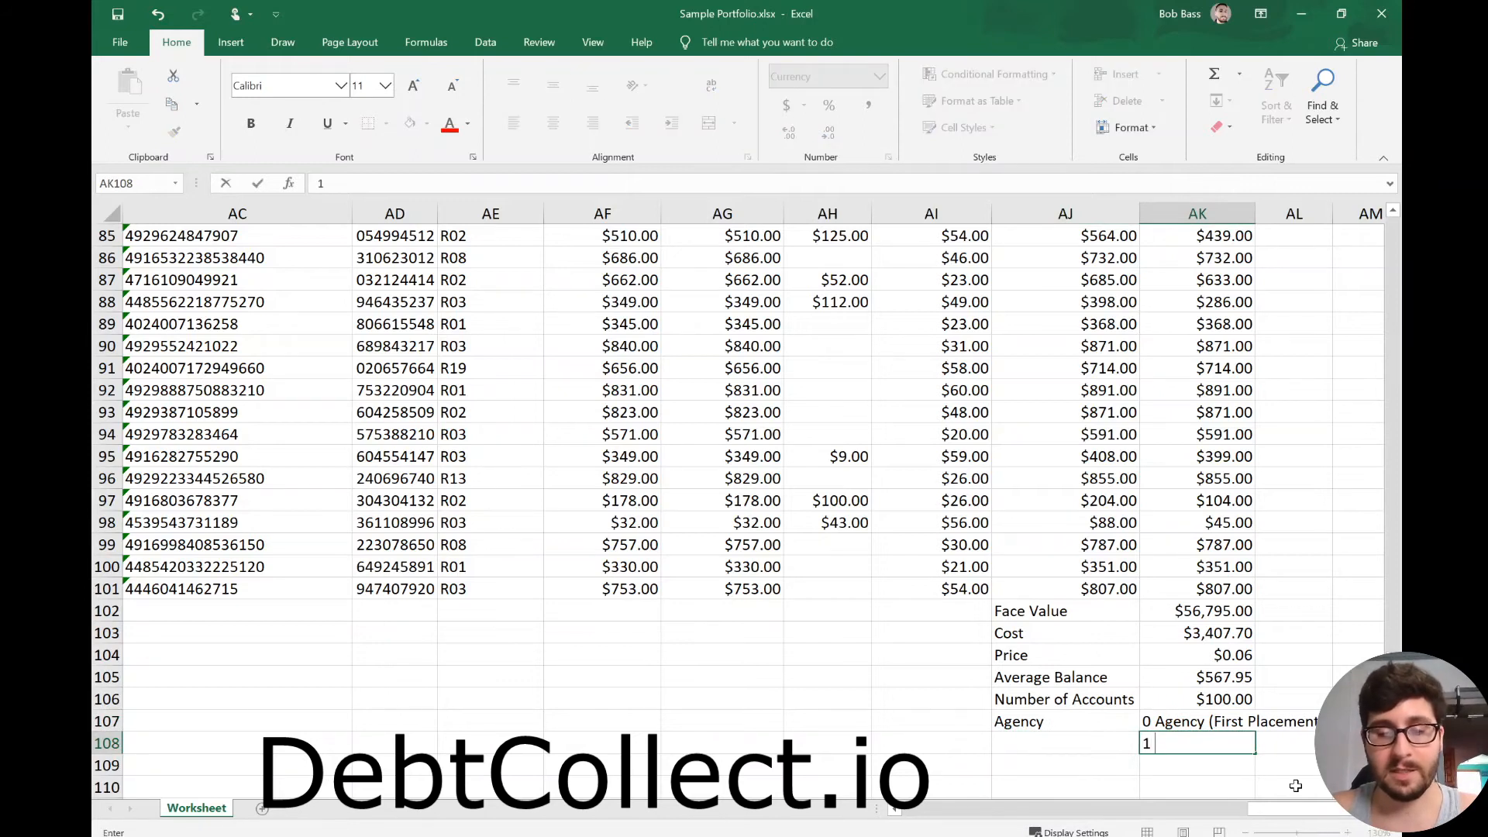
type("agy (S")
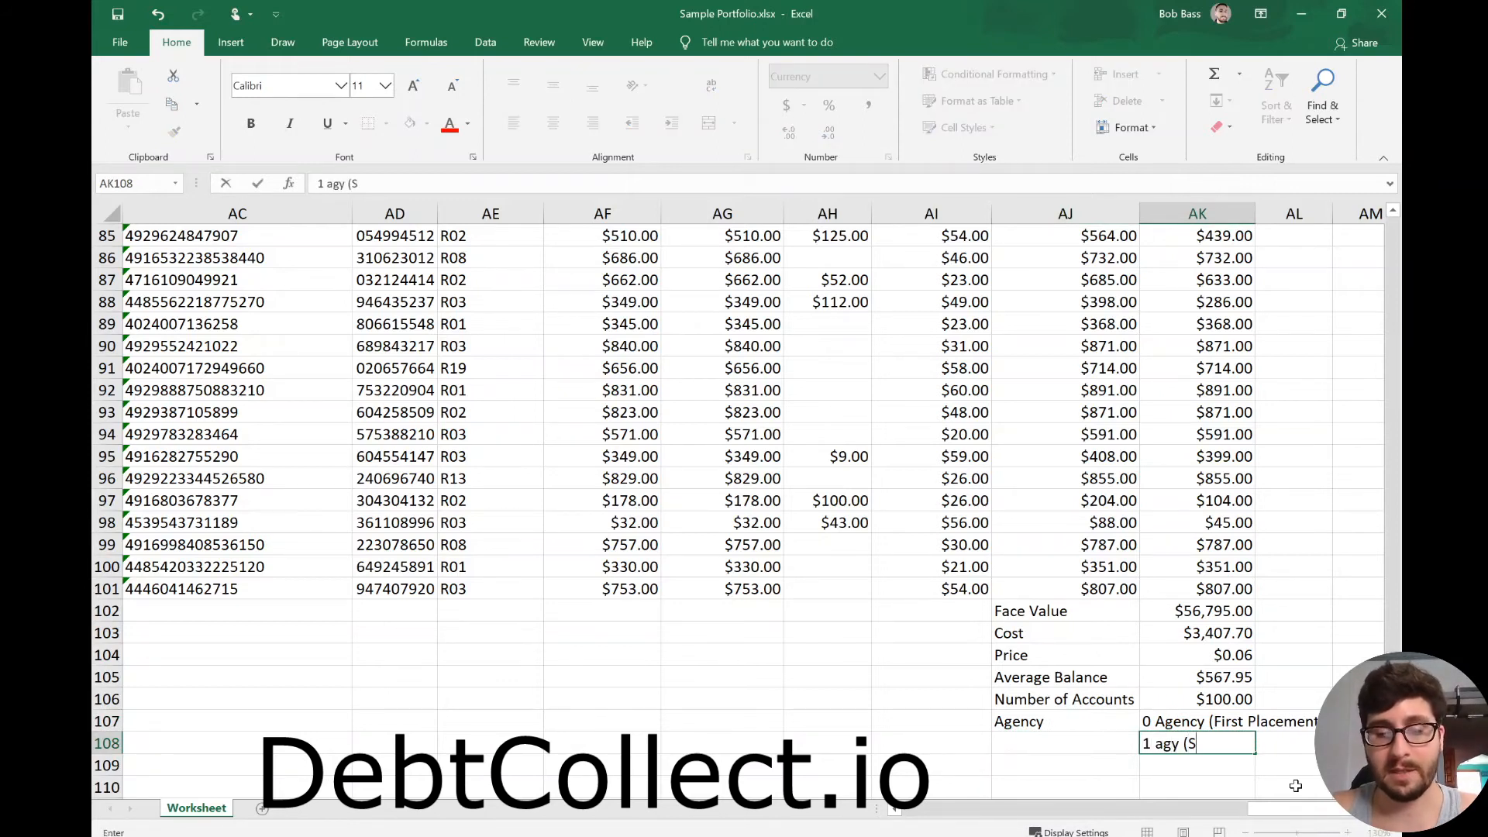
type("econd Pla")
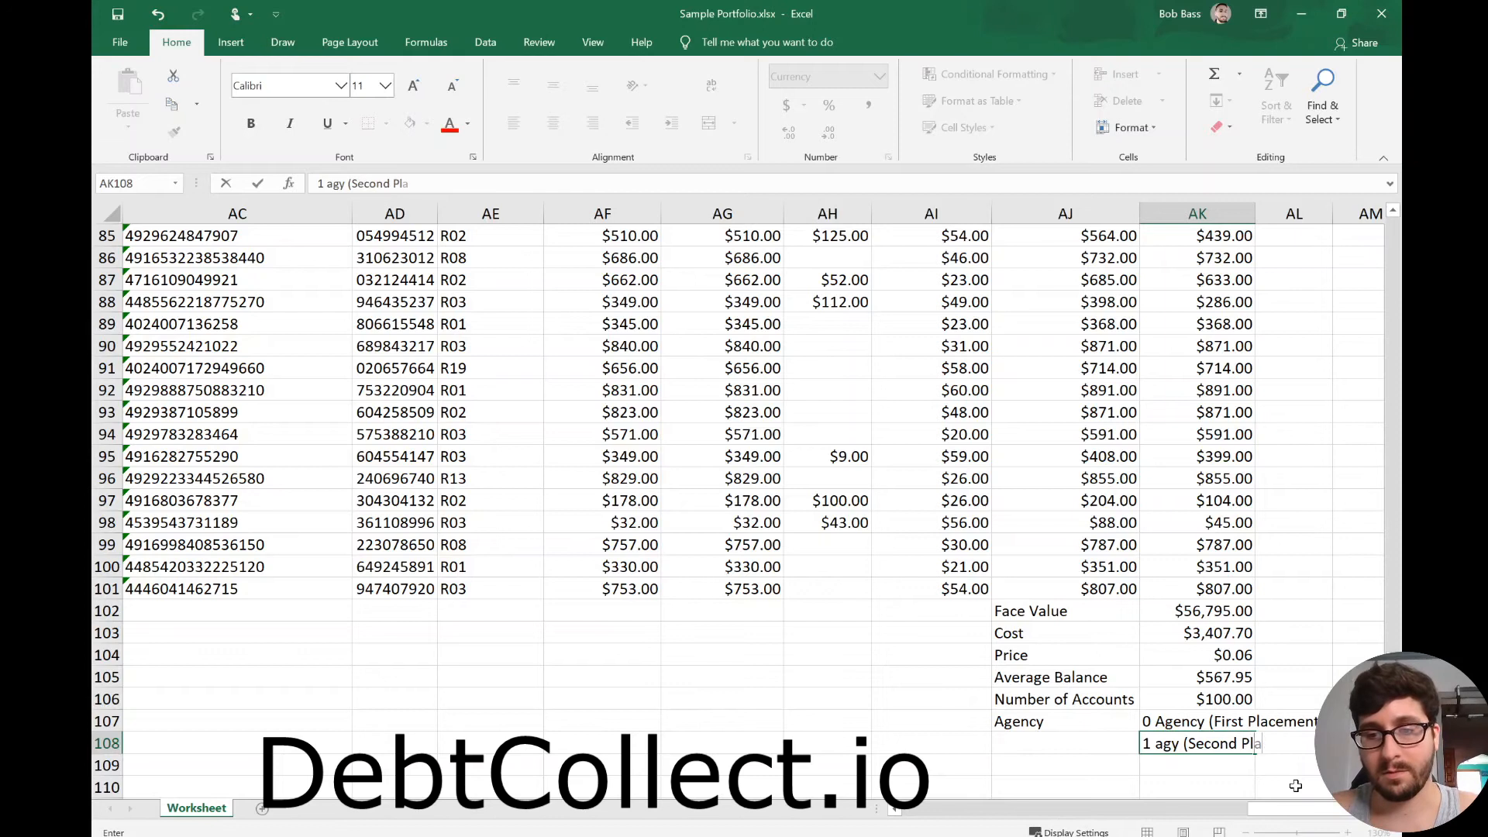
type("cement)")
key("Return")
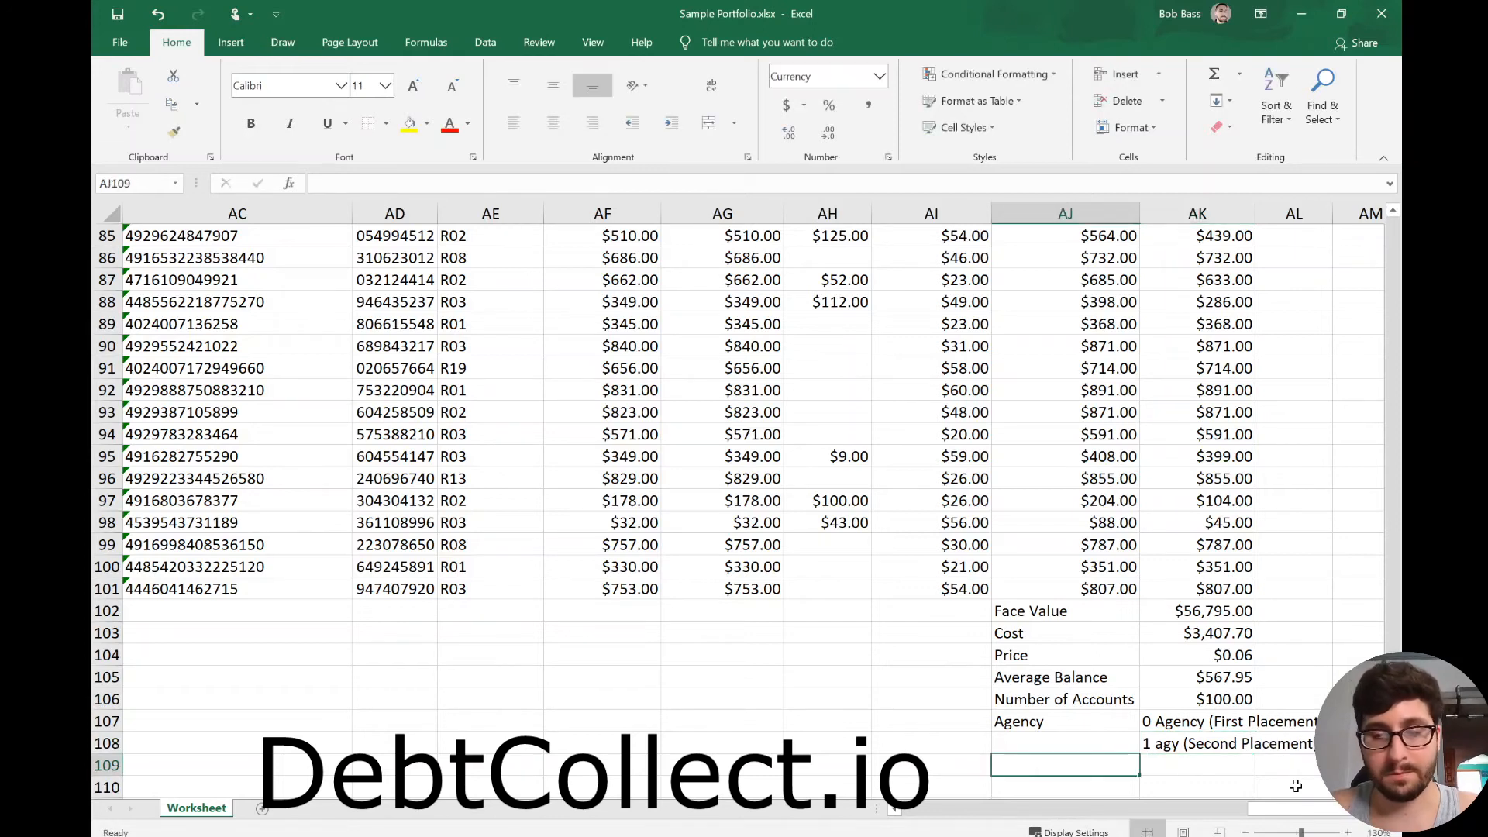
- Add "2 agy (Third Placement)" in cell AK109 as a third agency option
key("Right")
type("2 agy")
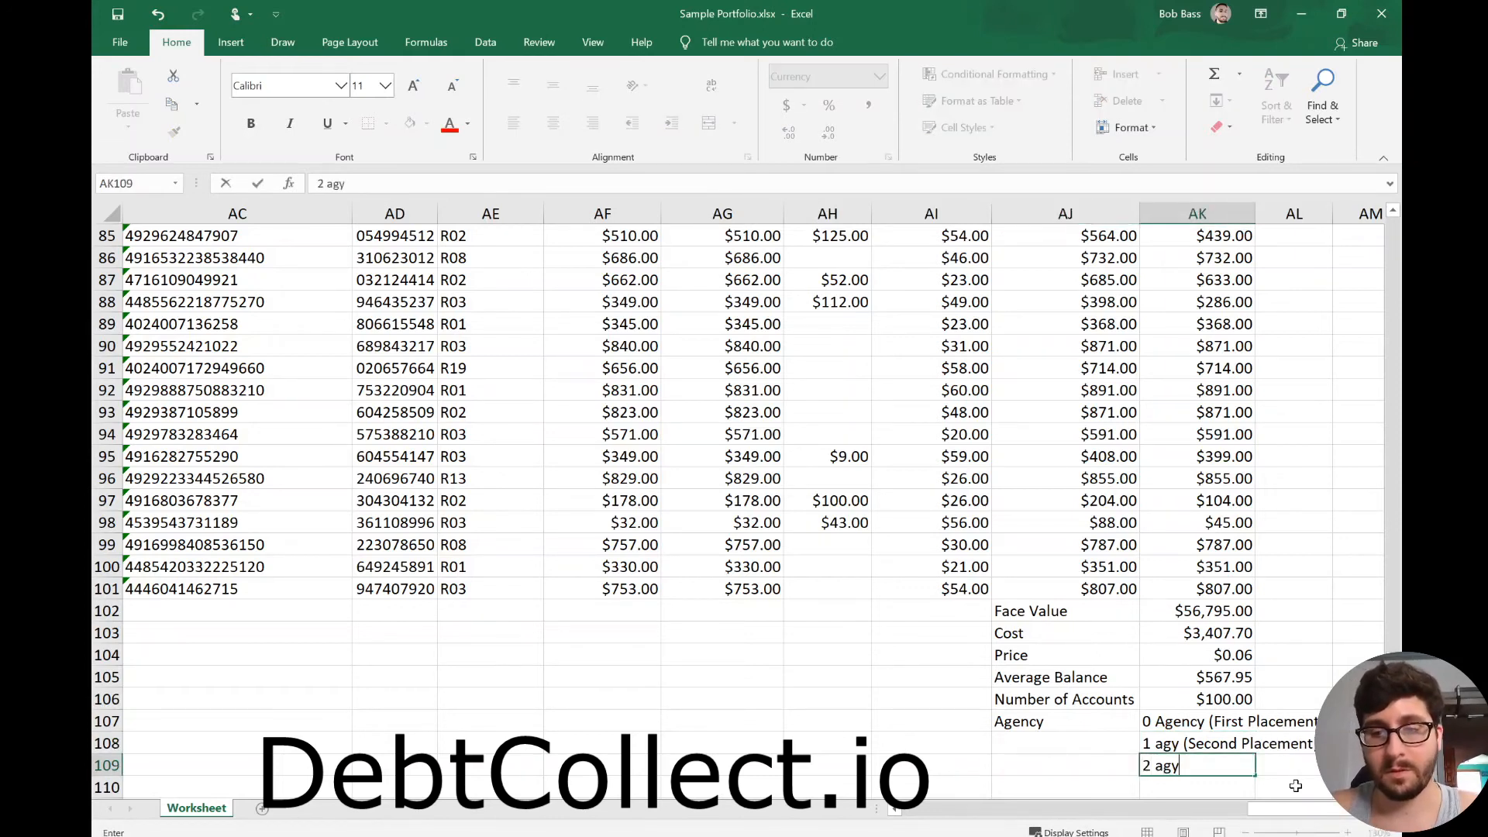
type(" (Third")
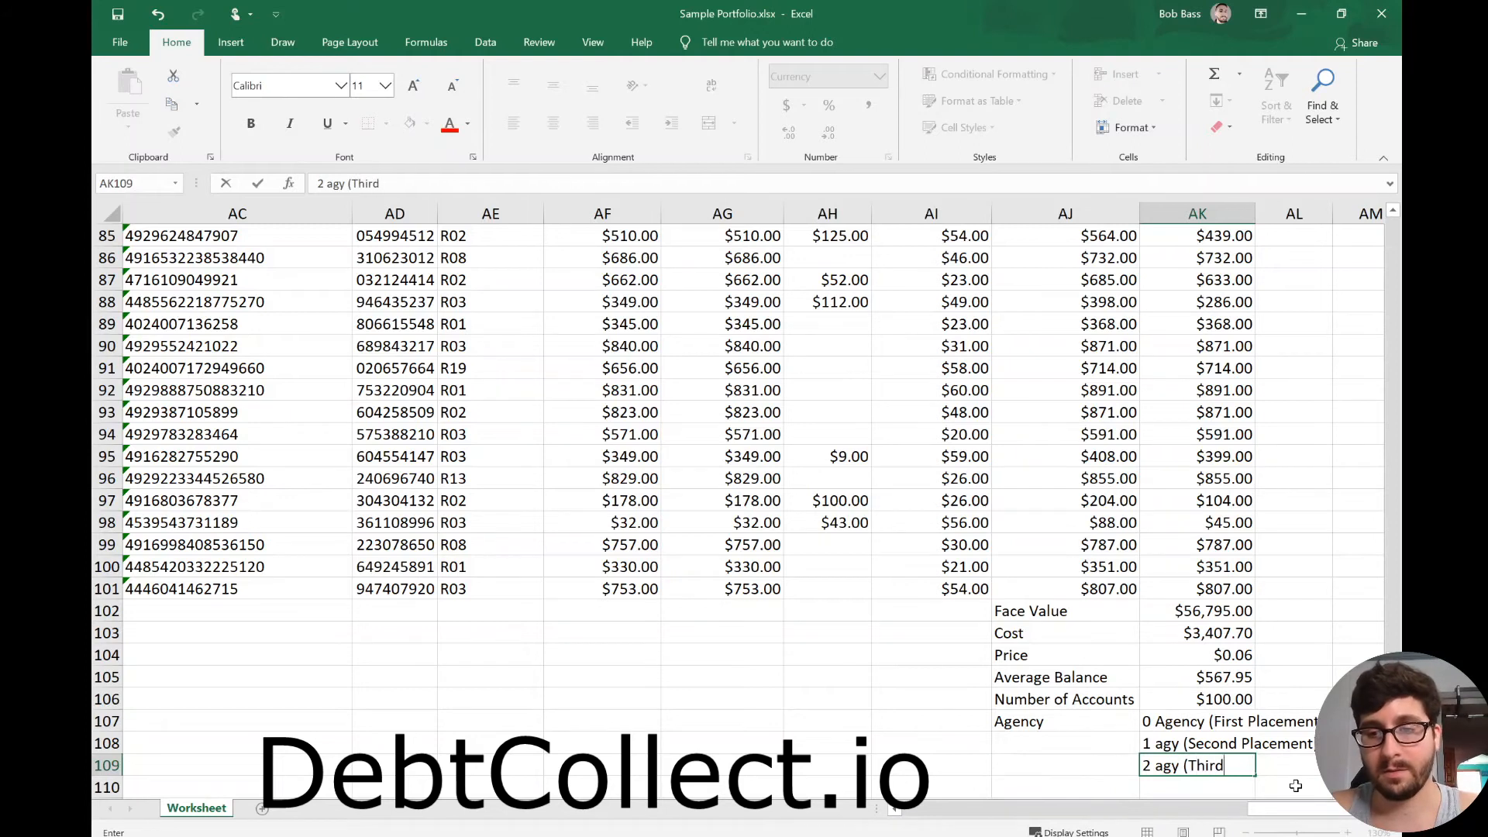
type(" Placement")
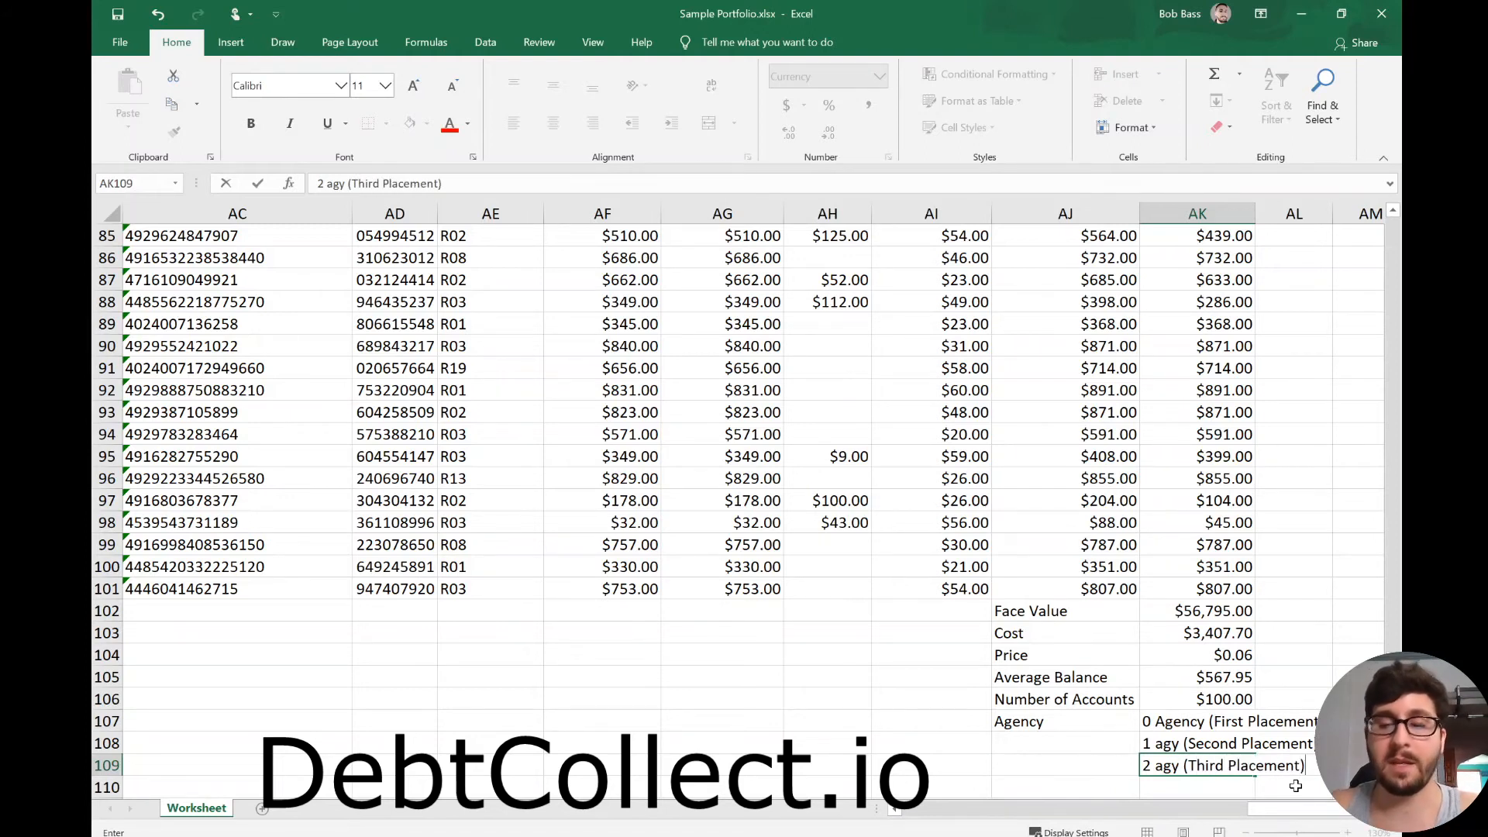
left_click(1058, 727)
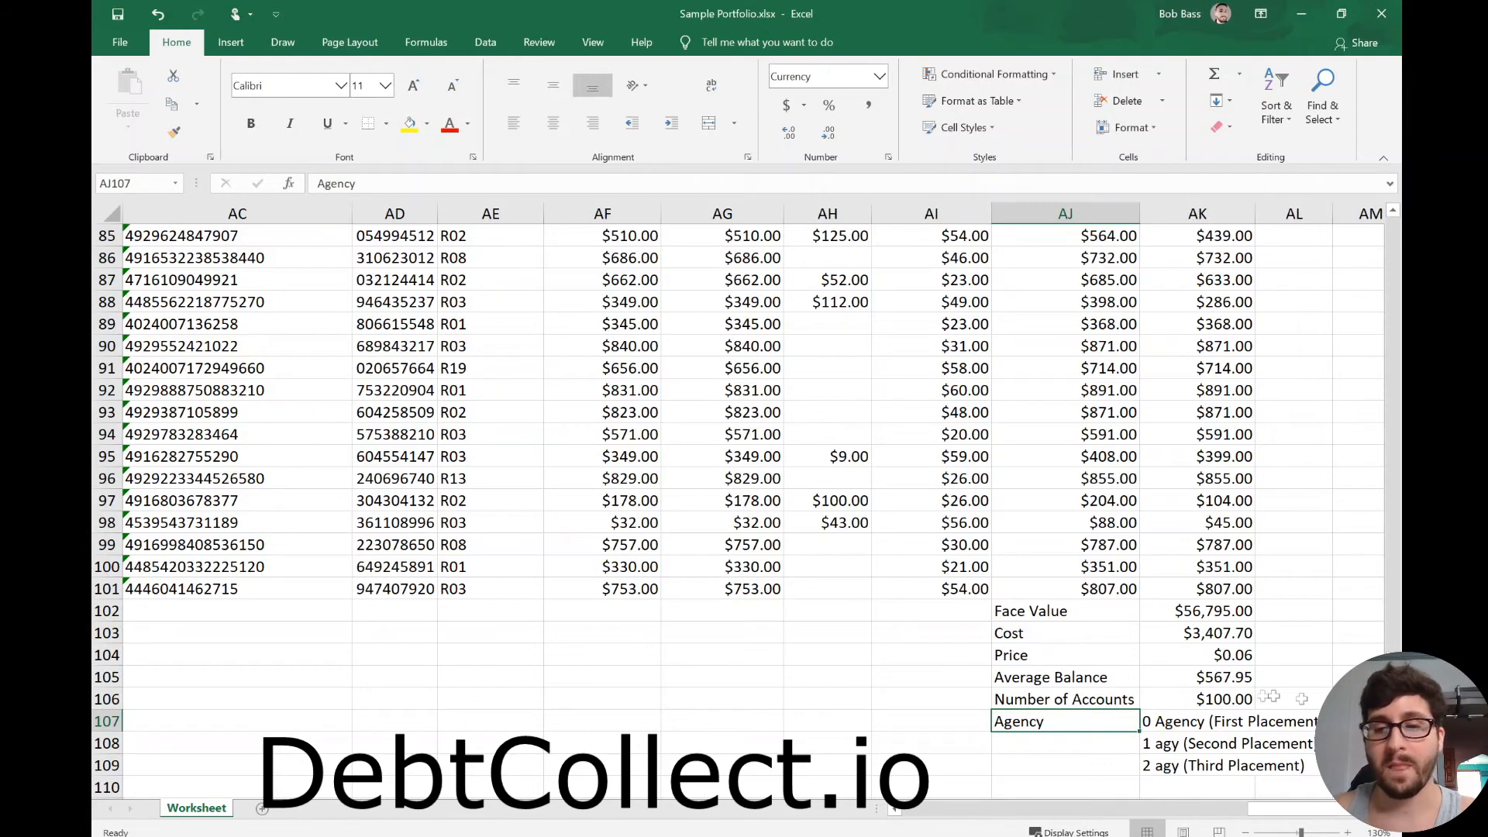
left_click(1154, 741)
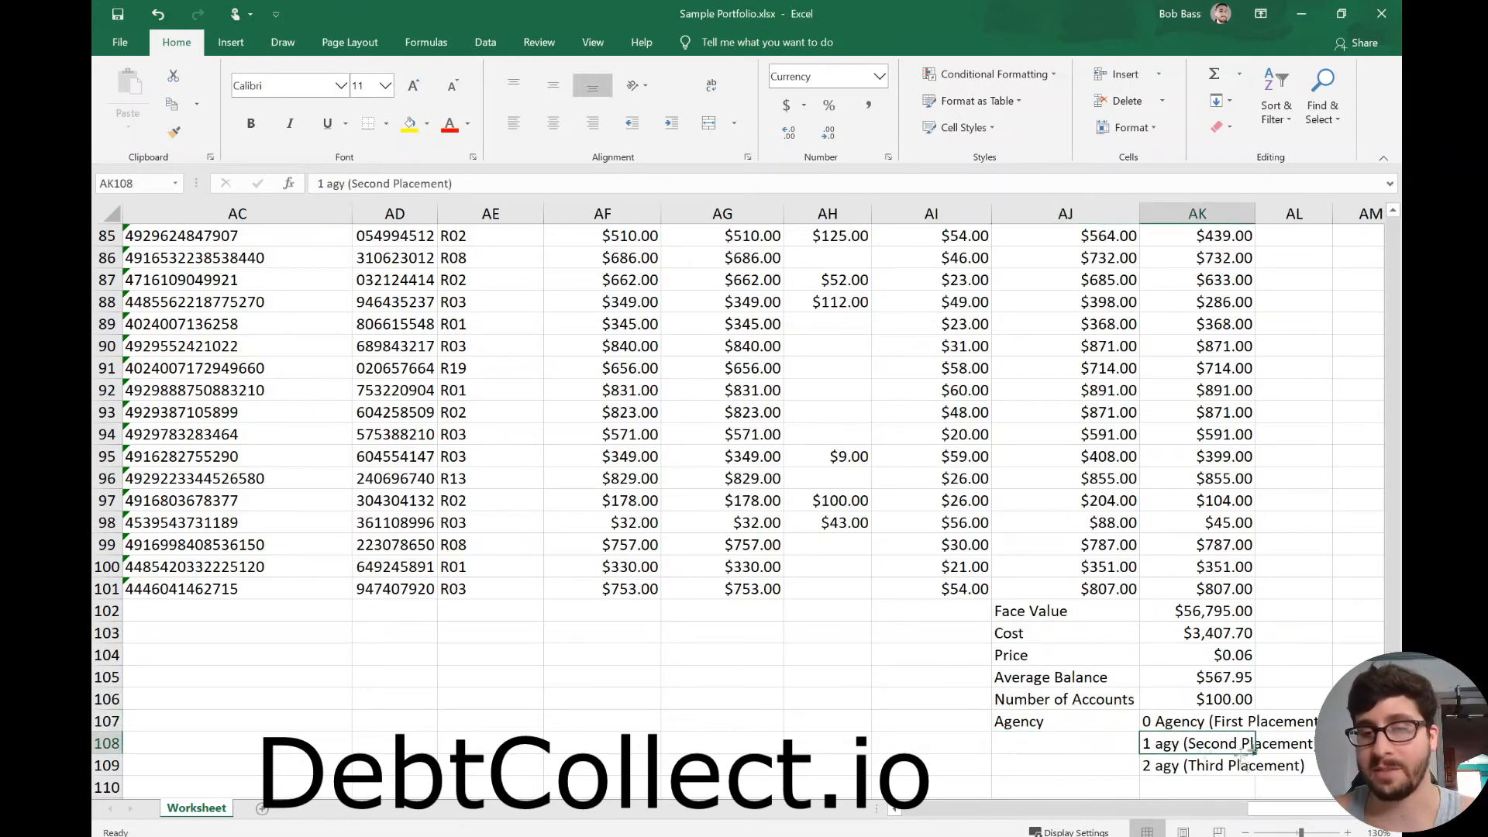
left_click(1179, 718)
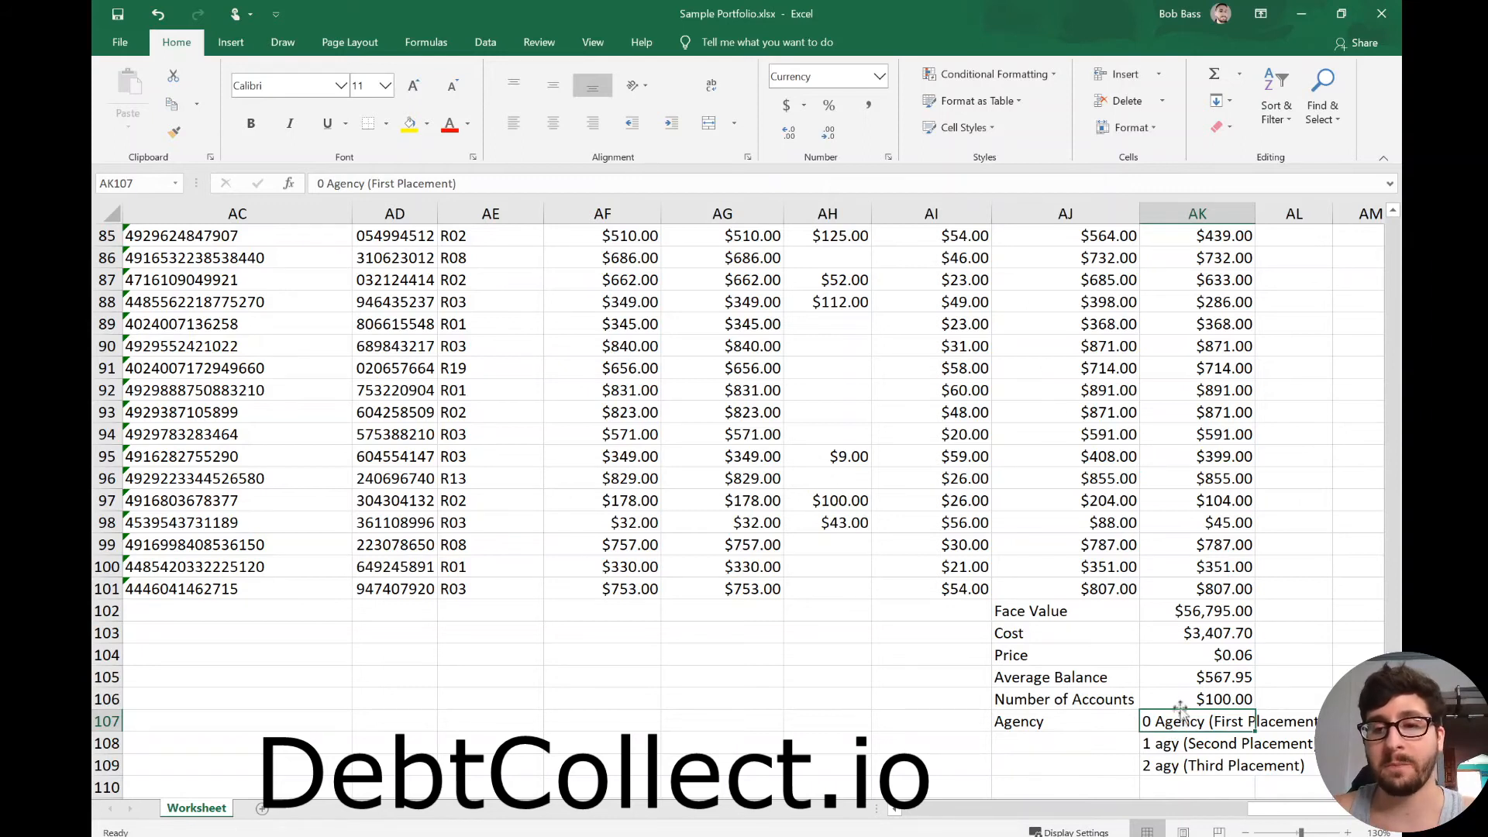
left_click(1206, 658)
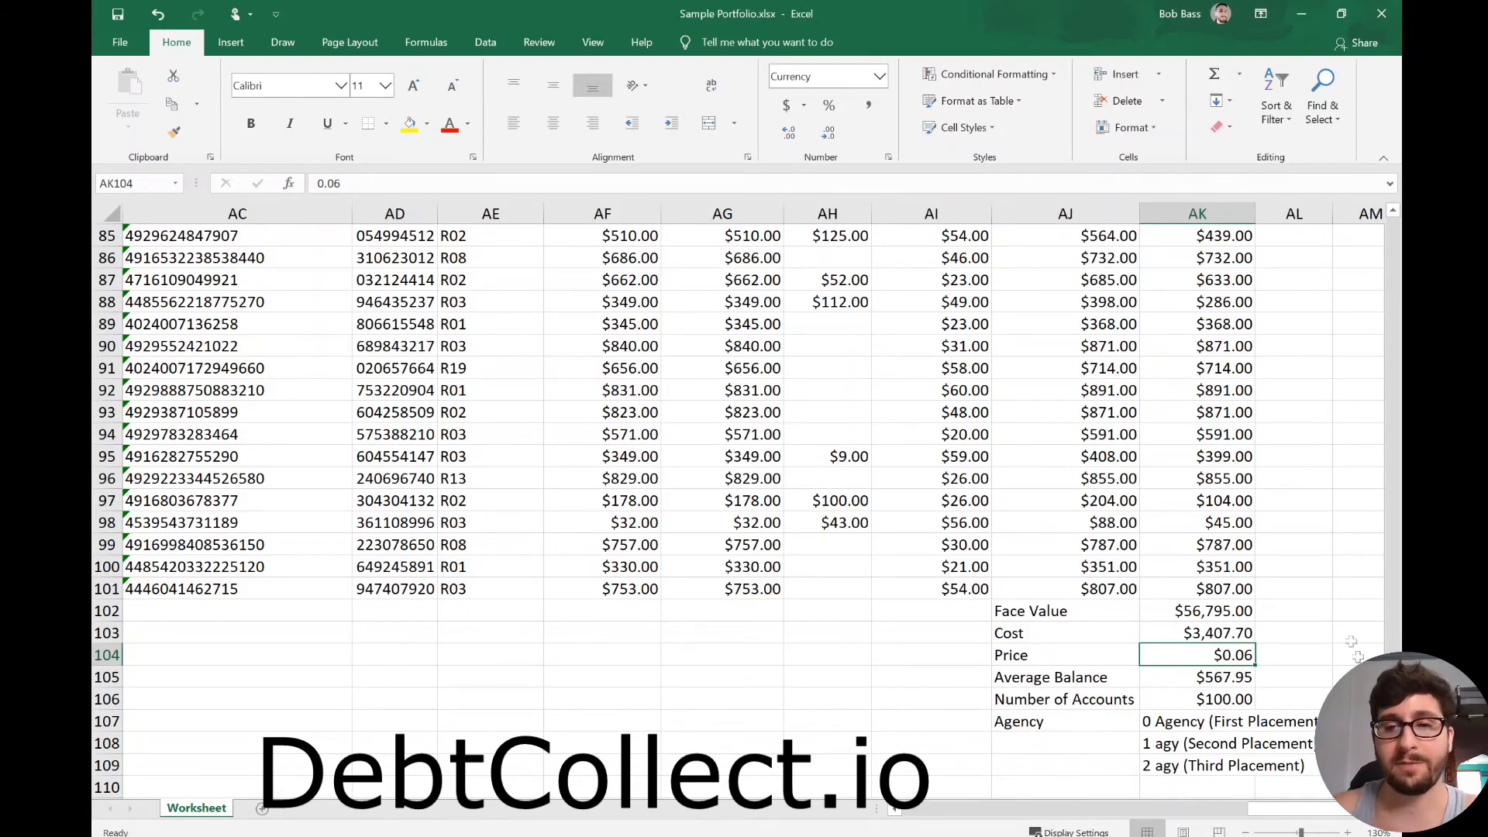
left_click(1101, 699)
scroll(1007, 636, "down", 3)
left_click(1051, 586)
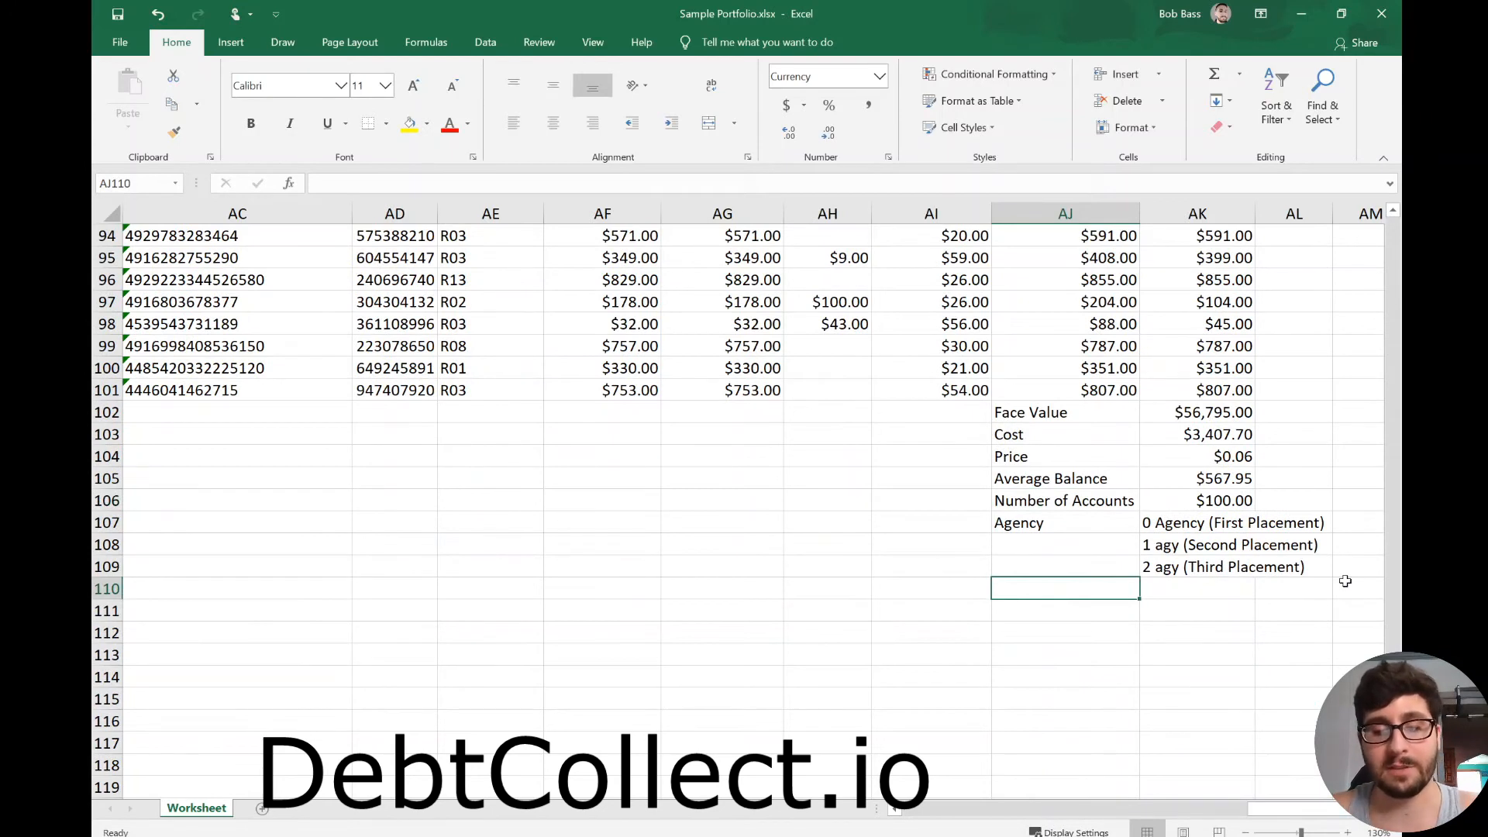
type("Shek")
key("BackSpace")
key("BackSpace")
key("BackSpace")
key("BackSpace")
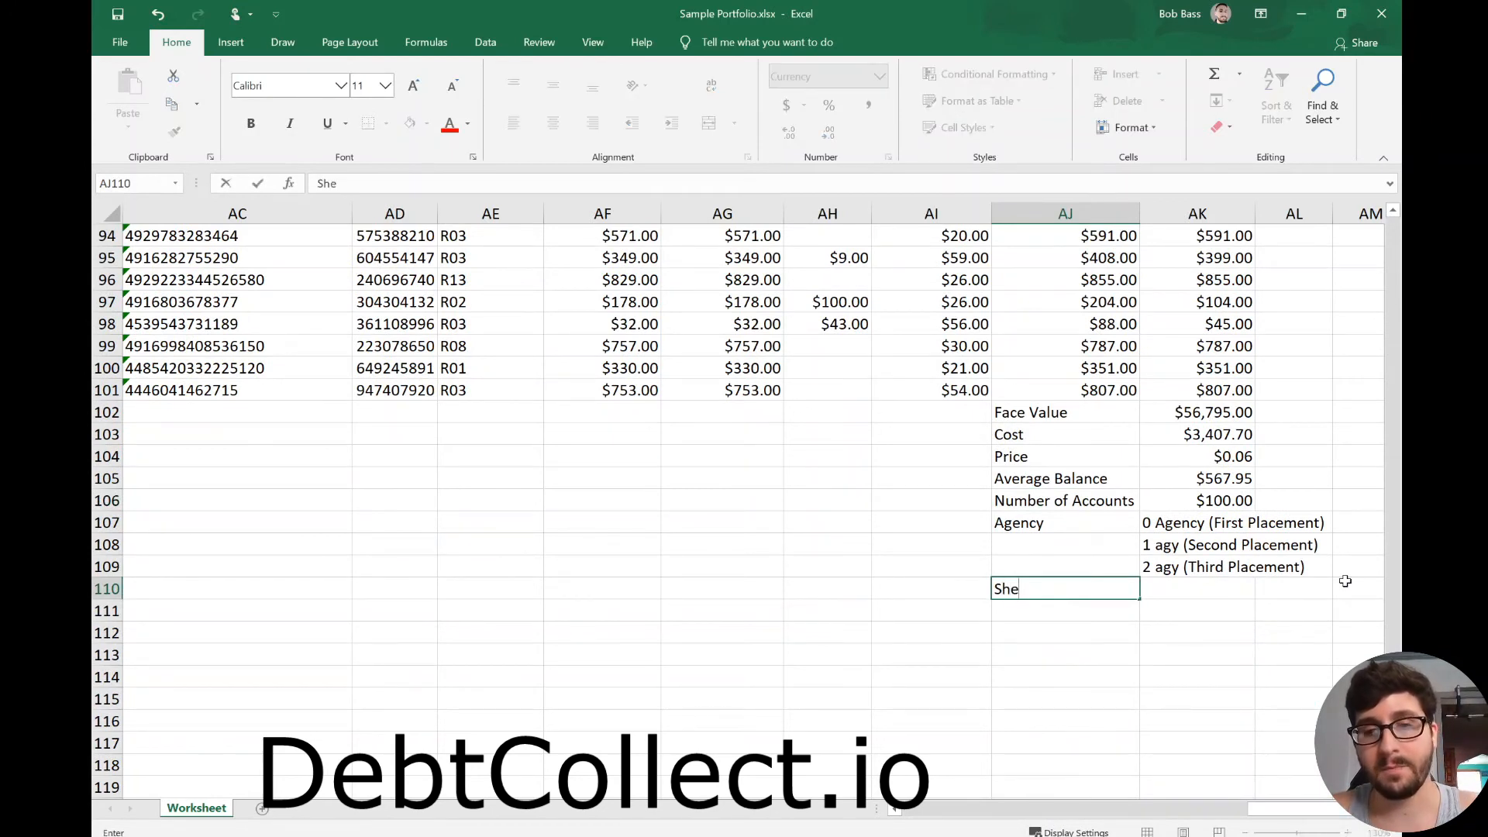
left_click(1197, 655)
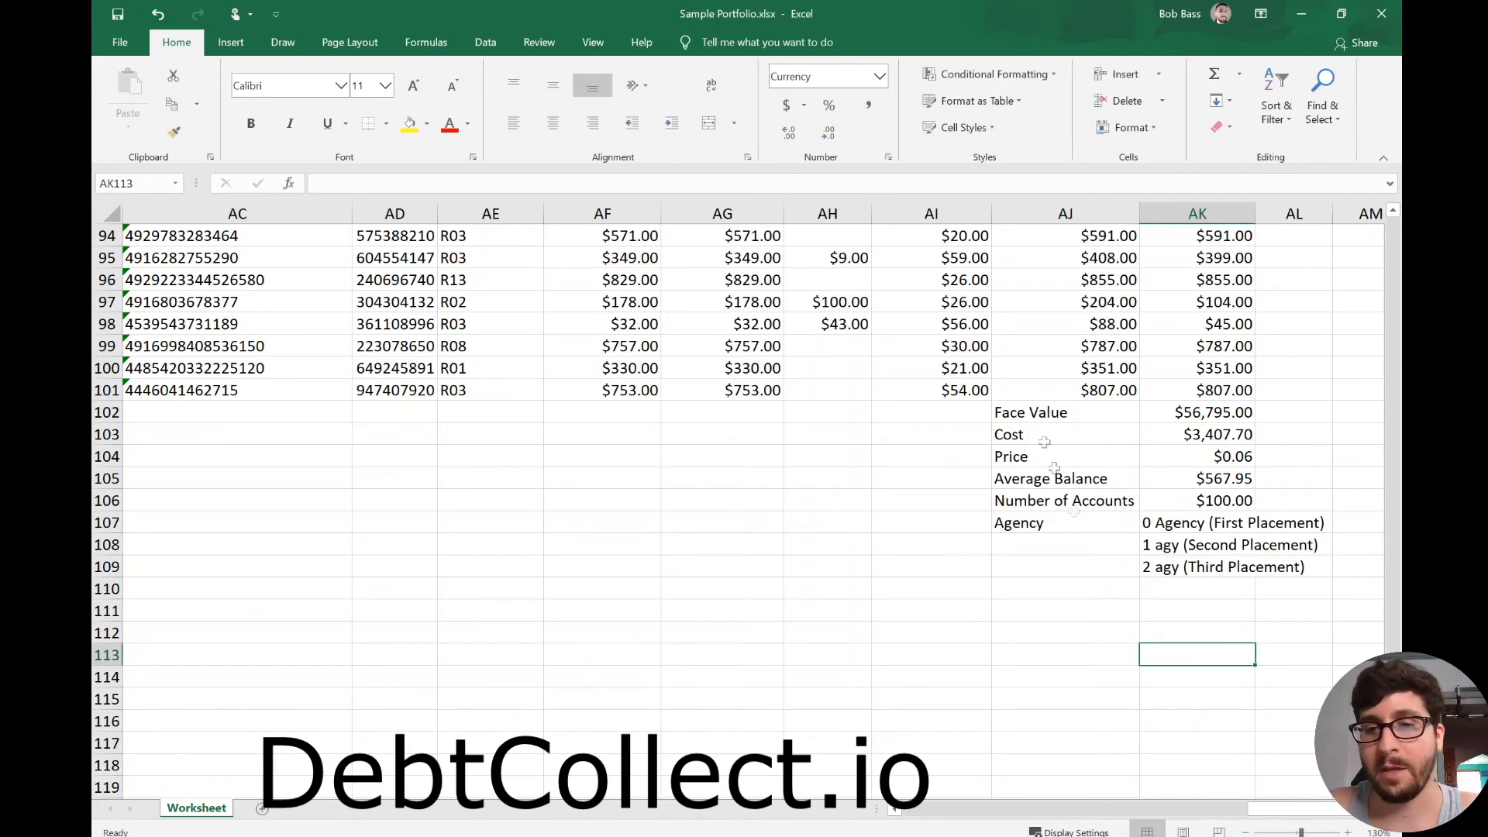
- Clear the whole portfolio summary in AJ102:AK109, from the face value row through the agency placement entries
left_click_drag(1031, 543, 1186, 569)
key("Delete")
left_click(1217, 550)
left_click_drag(1065, 520, 1186, 523)
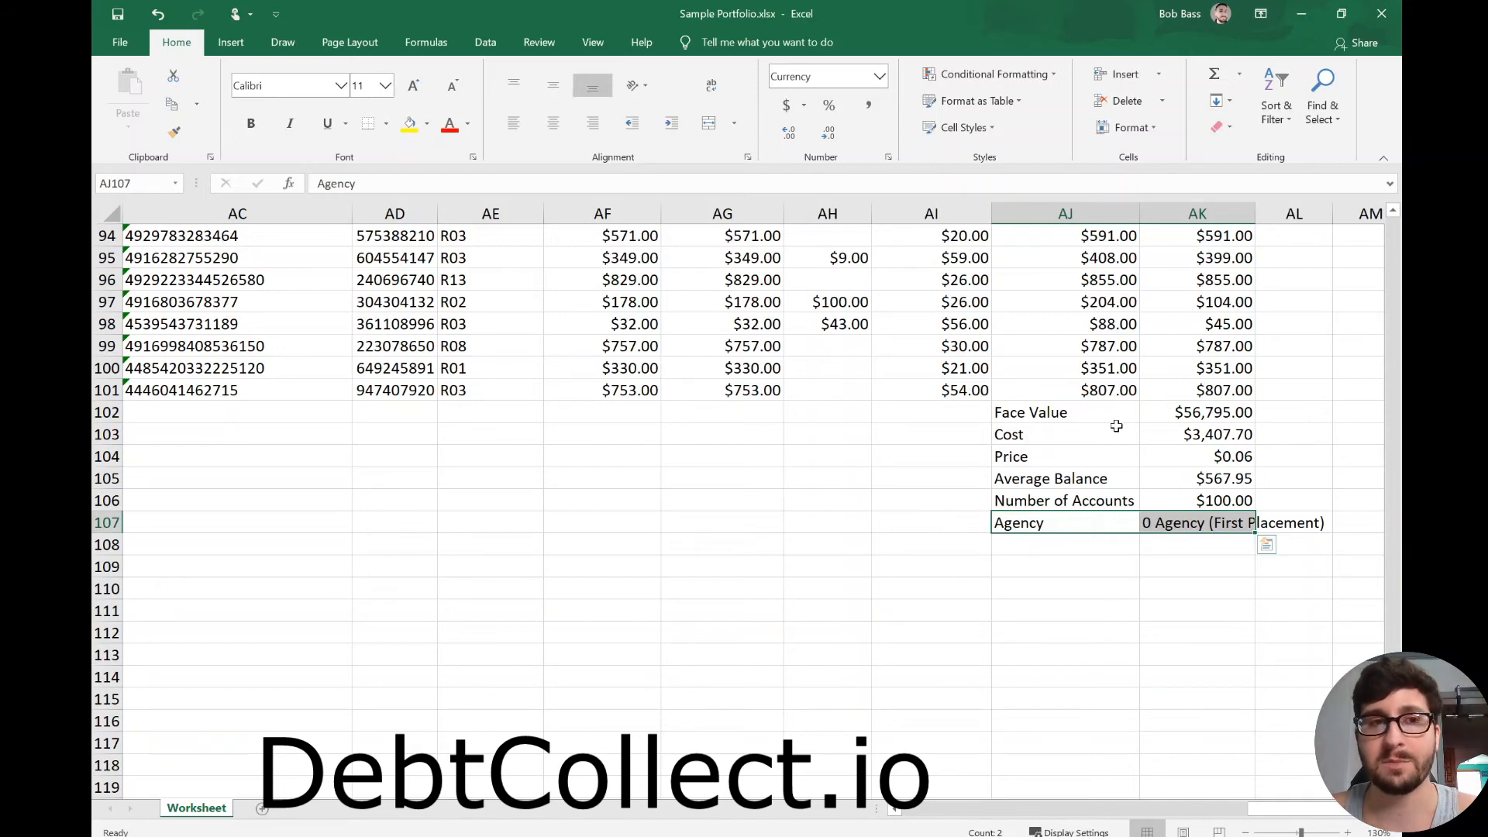
left_click_drag(1067, 414, 1244, 527)
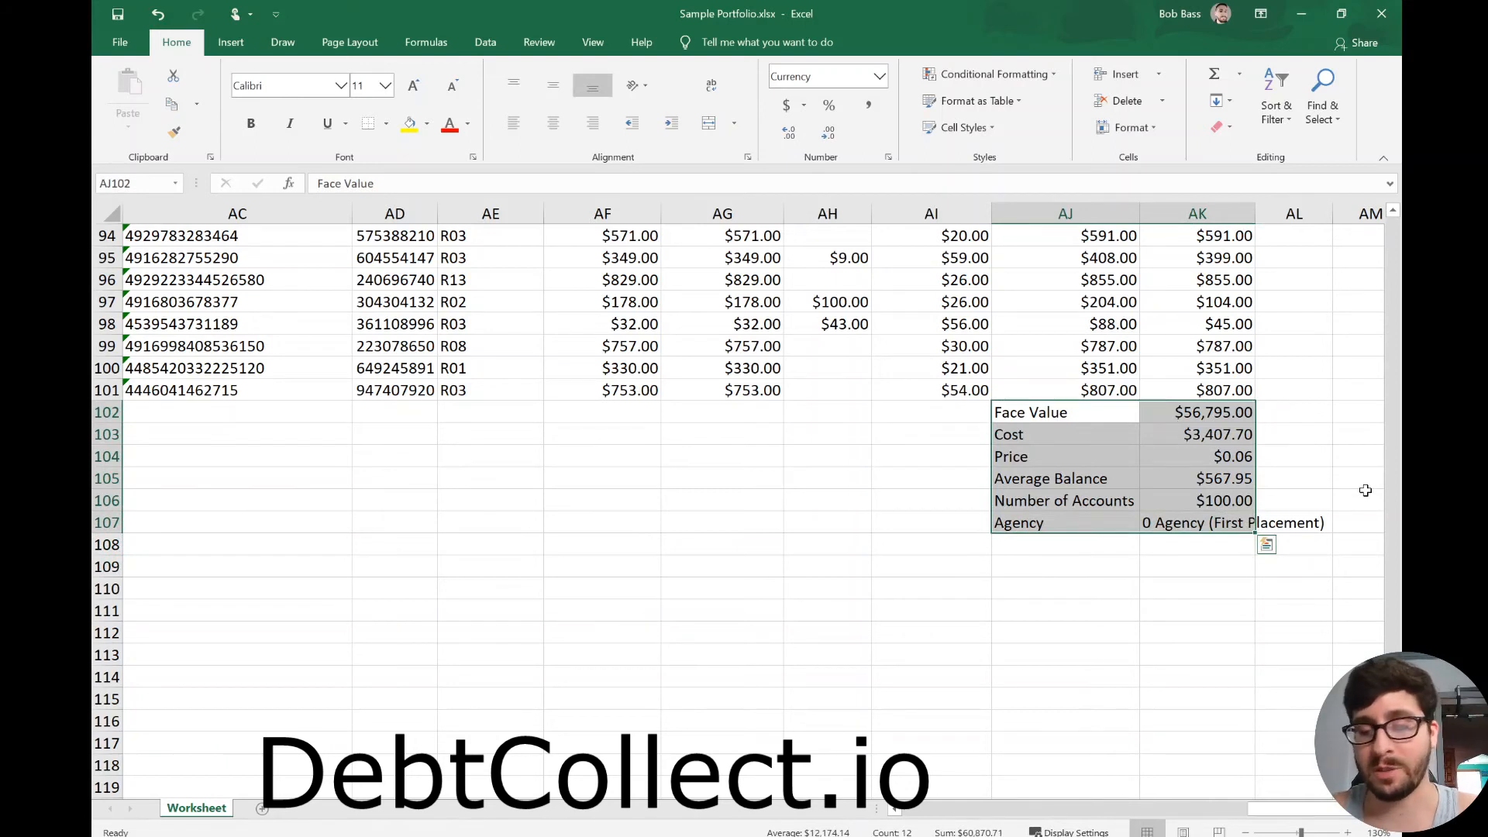
key("Delete")
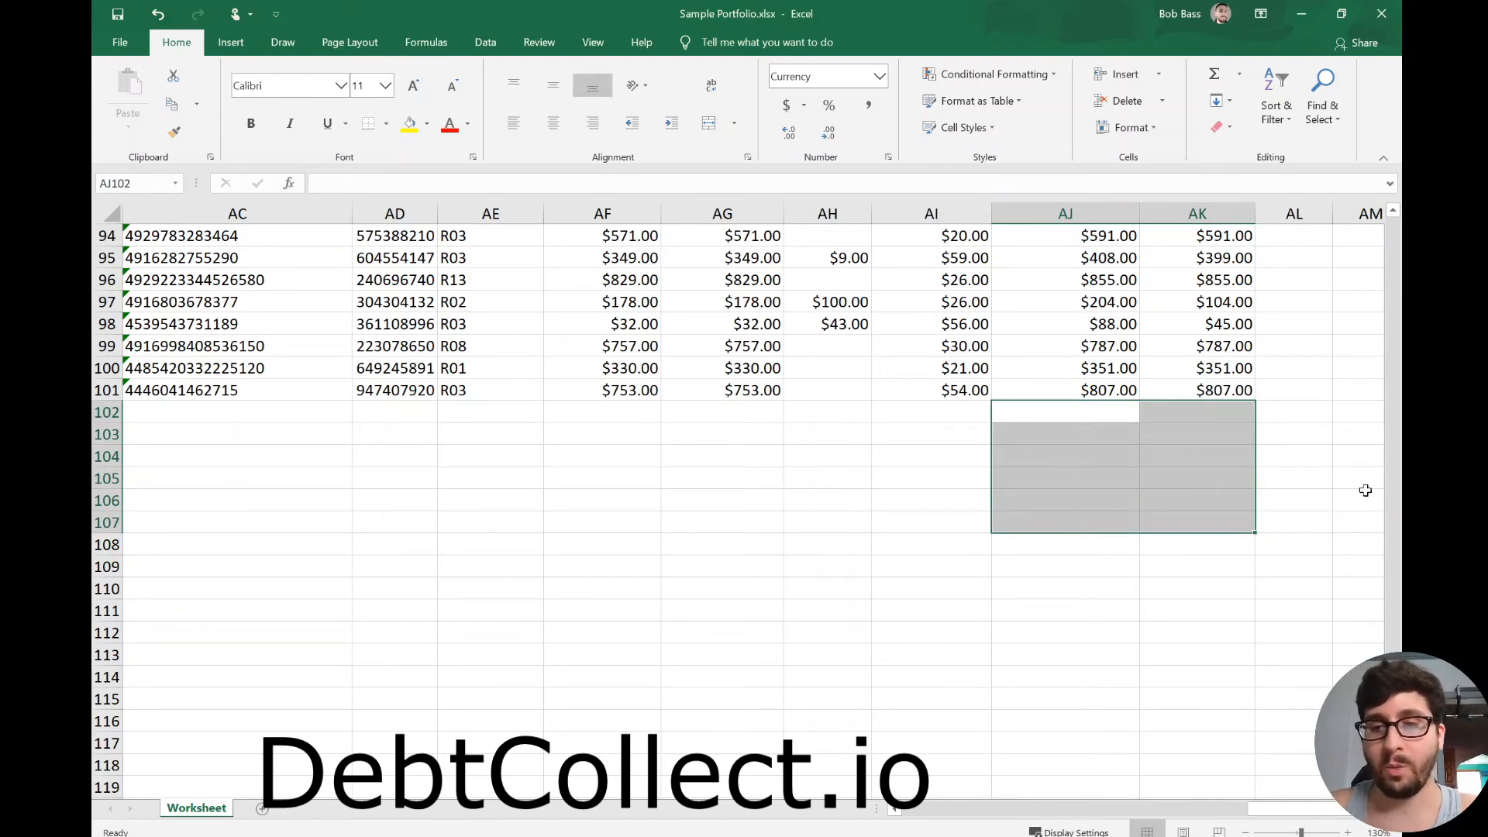
- Return to the first row and examine the portfolio's columns from Order through TypeOfDebt and DateChargedOff
key("Up")
key("Right")
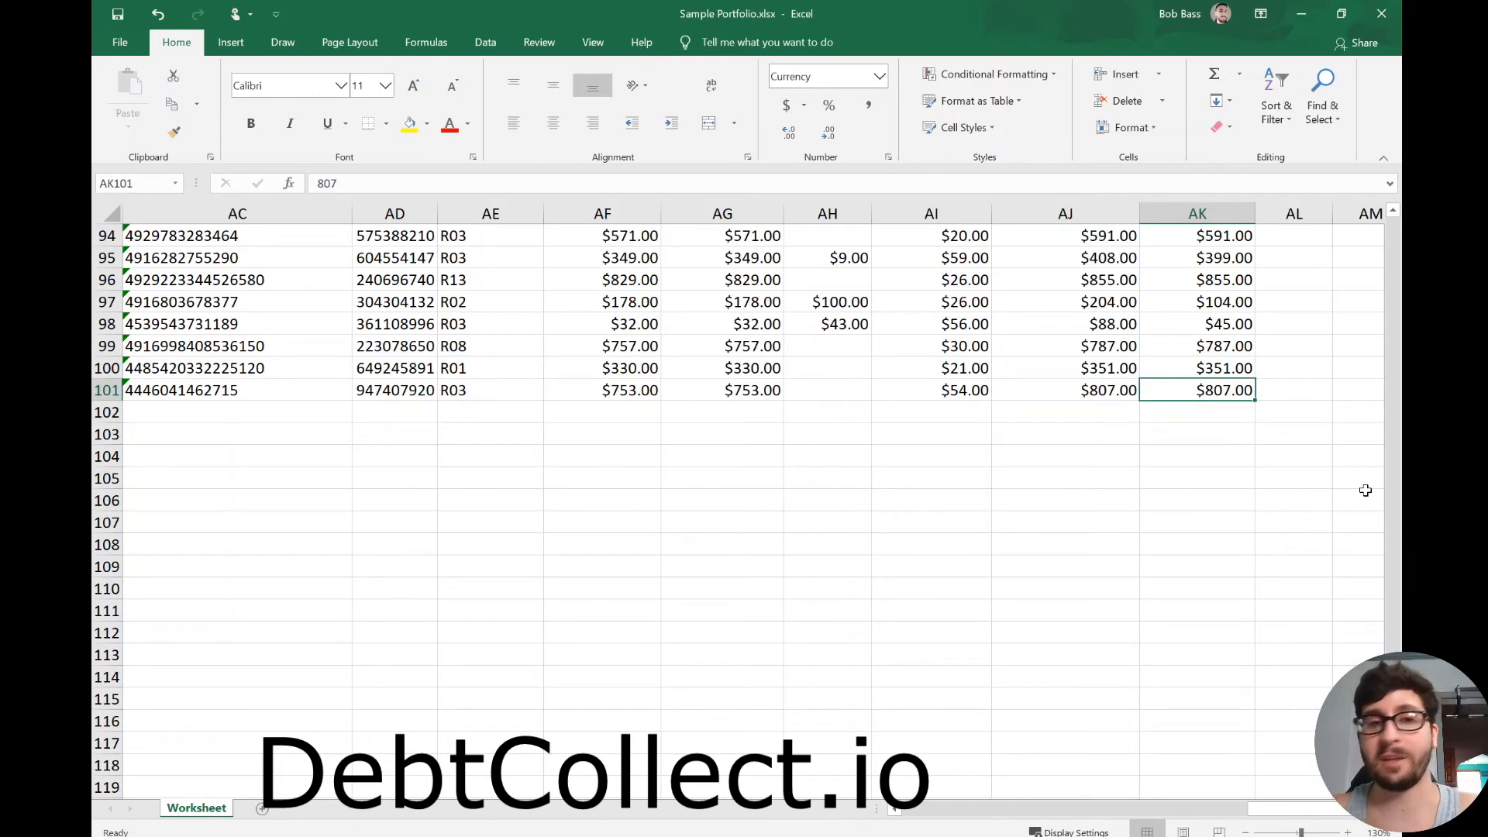
key("ctrl+Up")
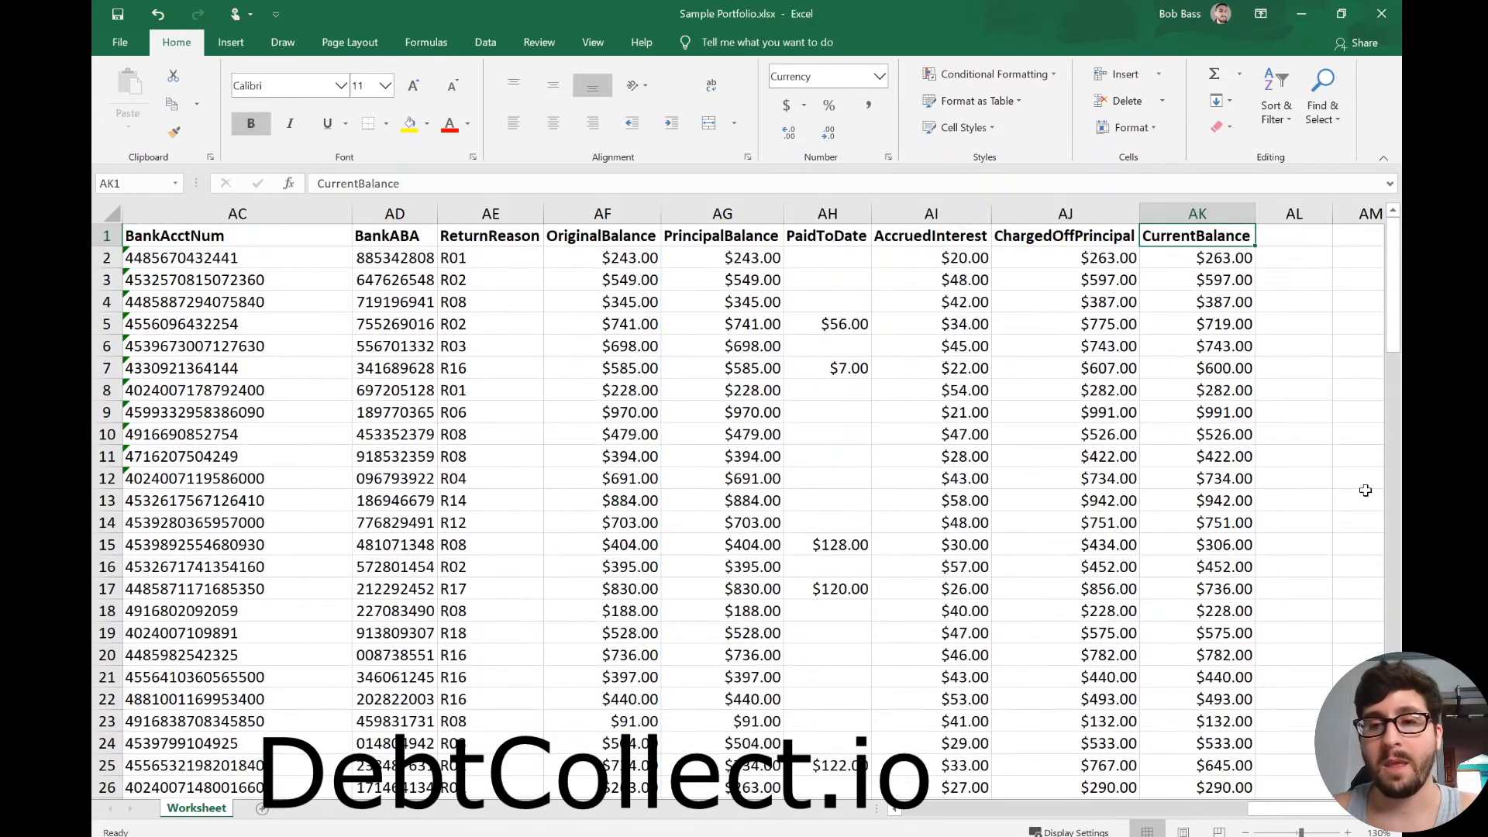
key("ctrl+Left")
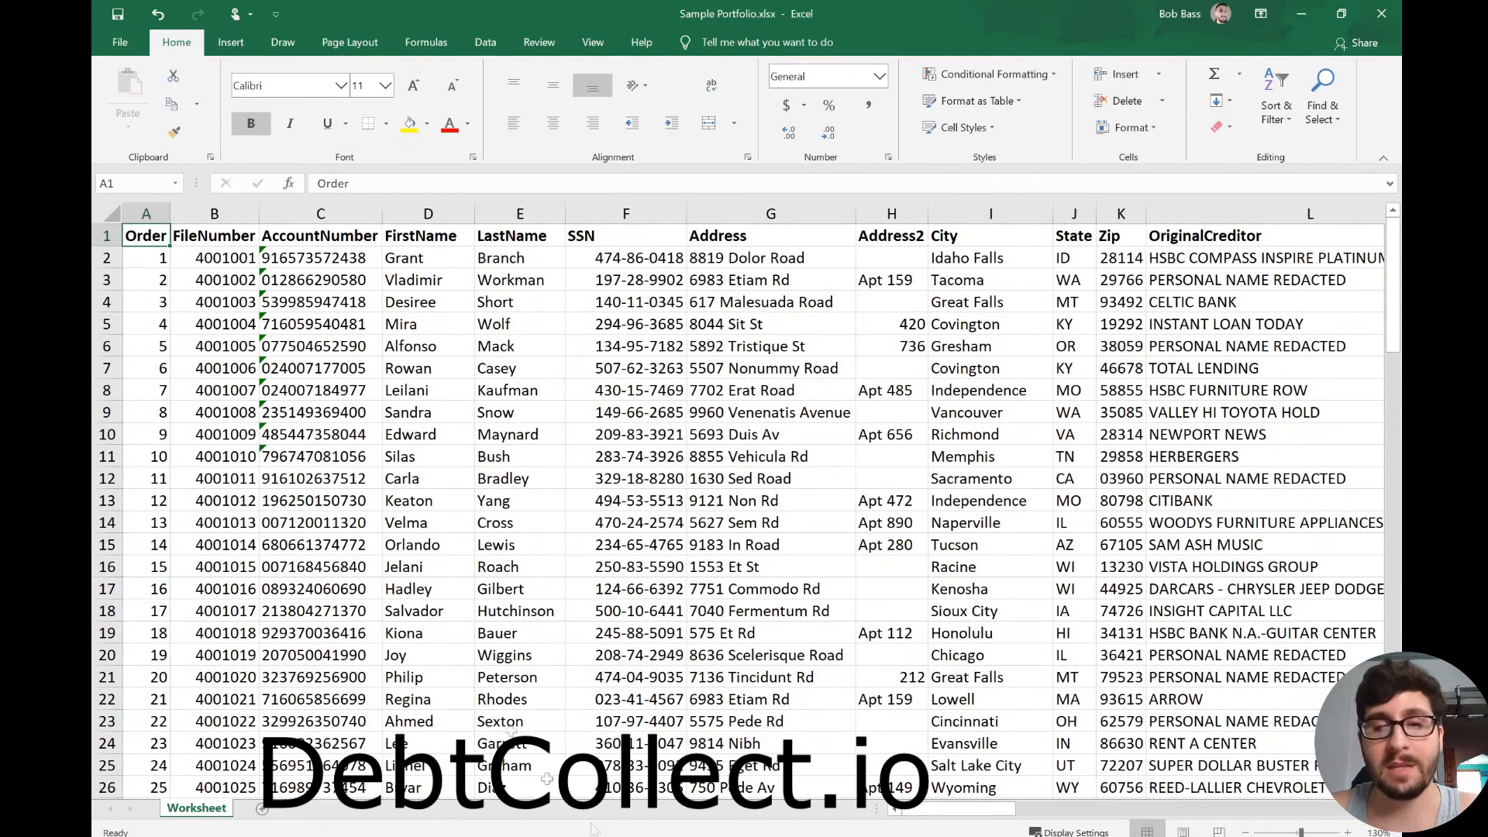
left_click_drag(969, 812, 1007, 819)
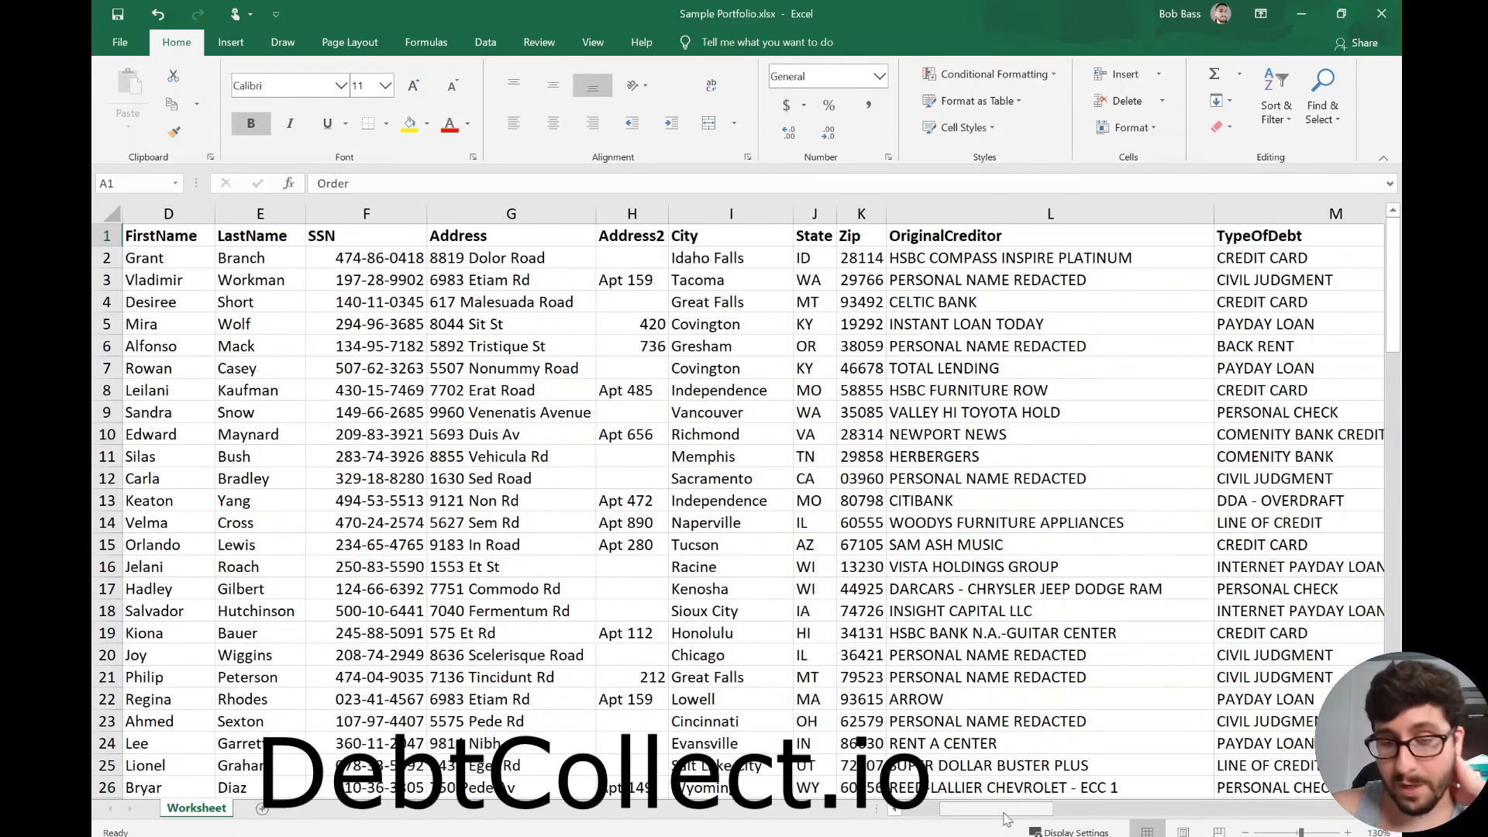
left_click_drag(989, 808, 1091, 809)
left_click(1003, 259)
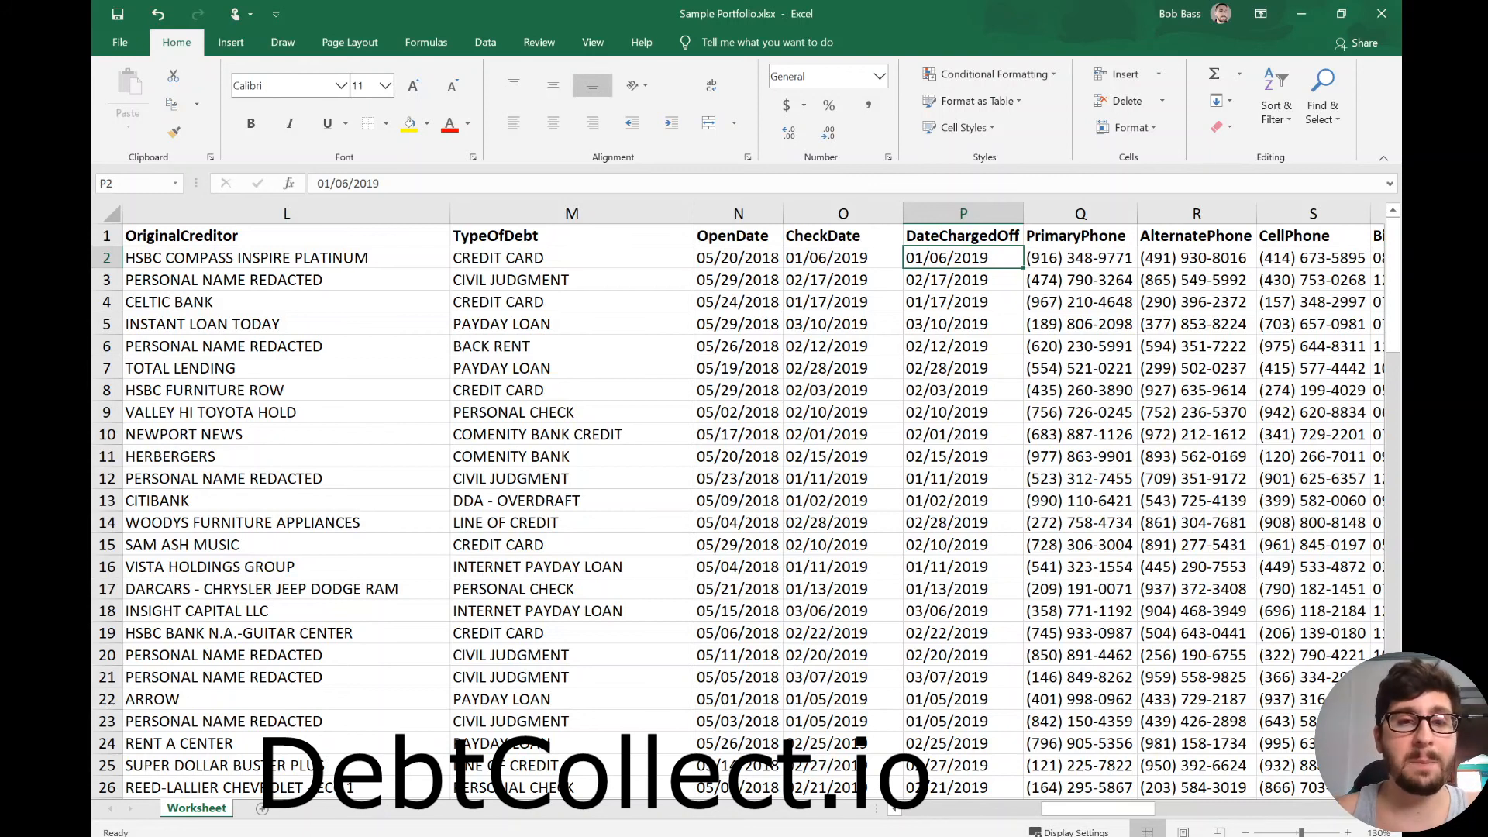
left_click(530, 252)
left_click(538, 234)
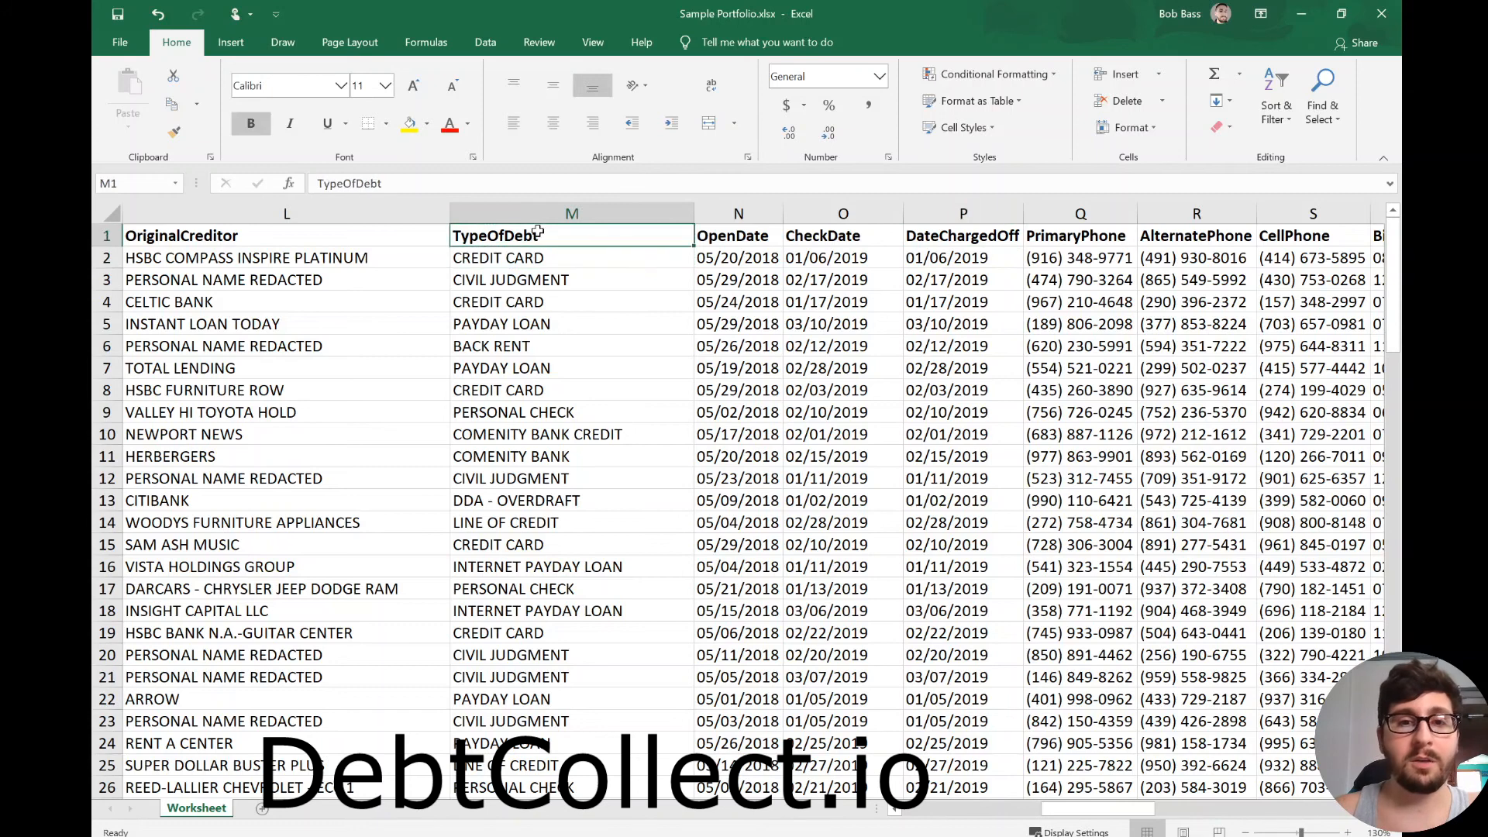
- Select the entire portfolio table from the Order header in A1 through cell AK101
key("ctrl+Home")
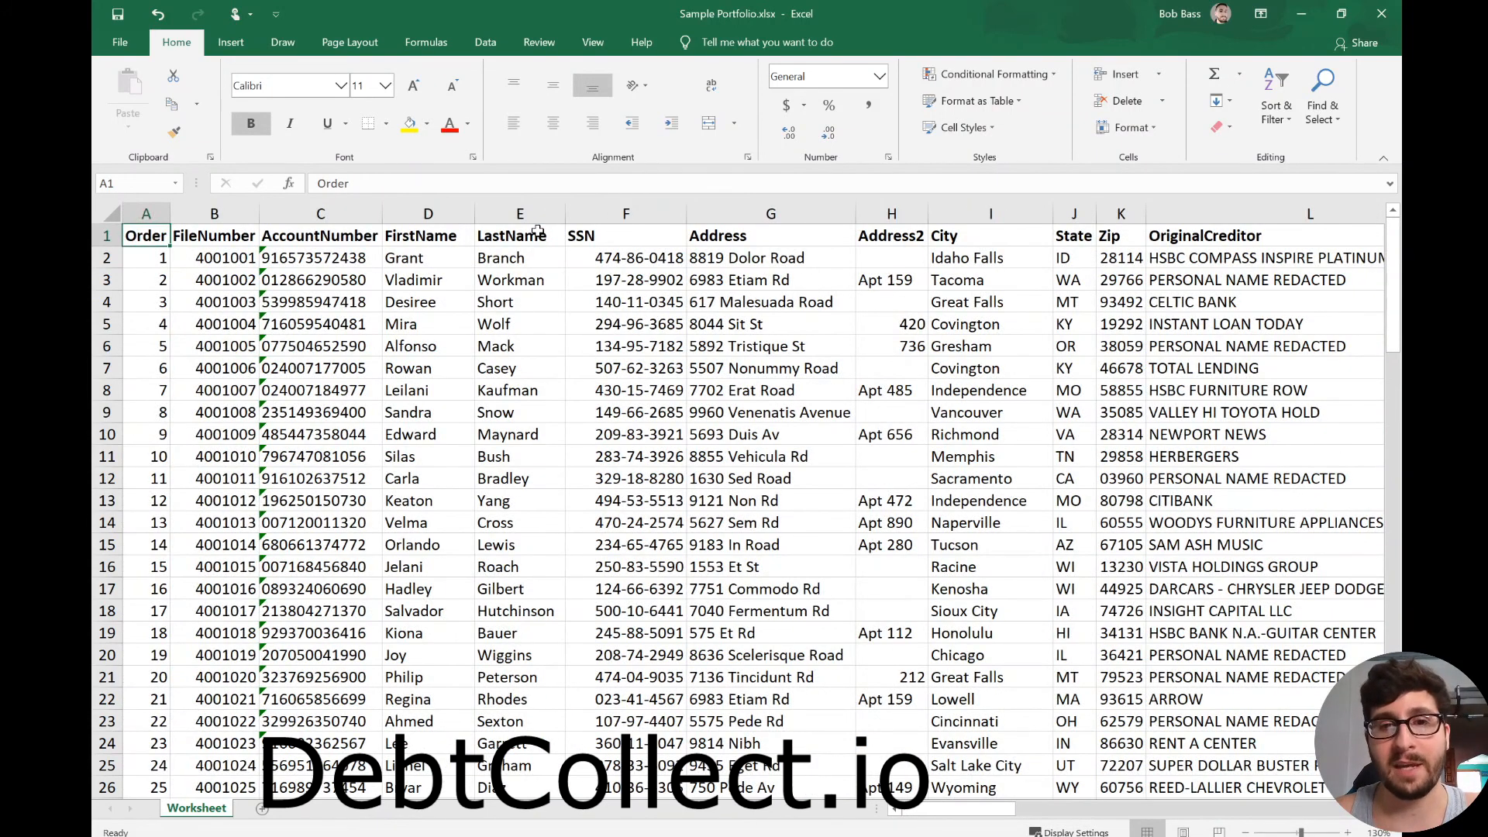
key("ctrl+shift+Right")
key("ctrl+shift+Down")
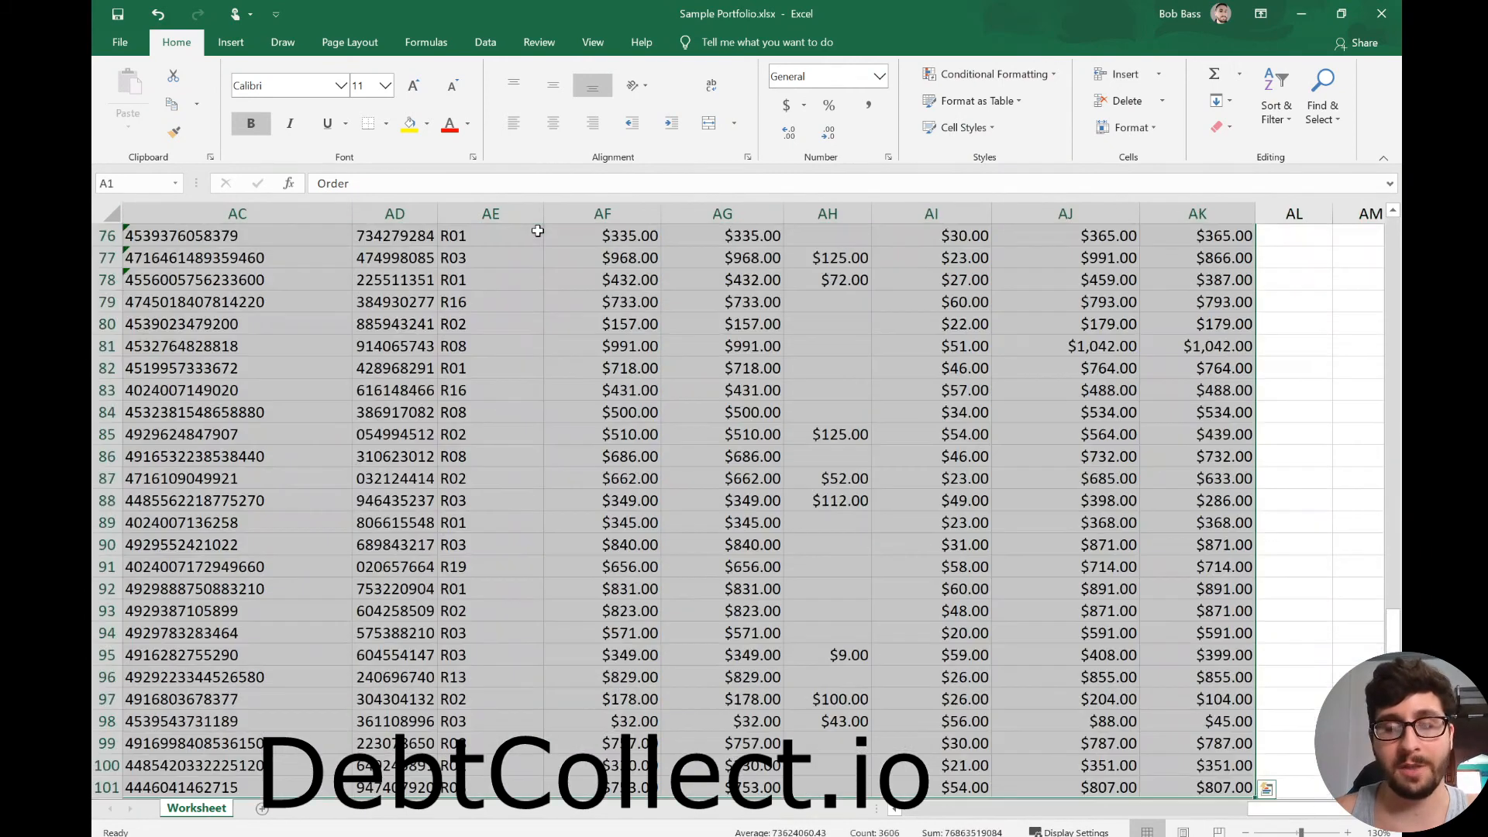
key("ctrl+shift+Left")
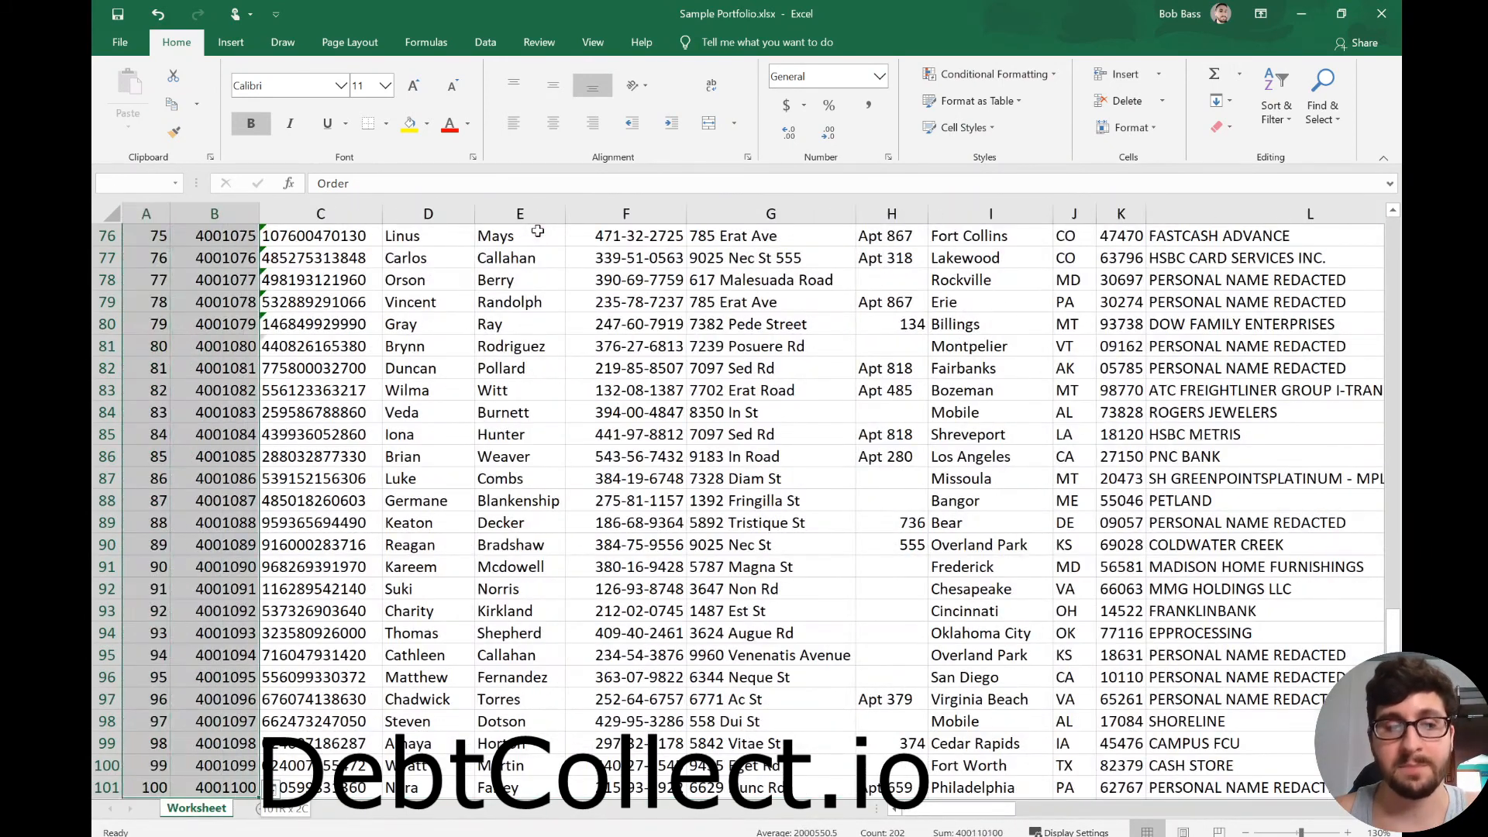
key("ctrl+shift+Up")
key("ctrl+shift+Right")
key("ctrl+shift+Down")
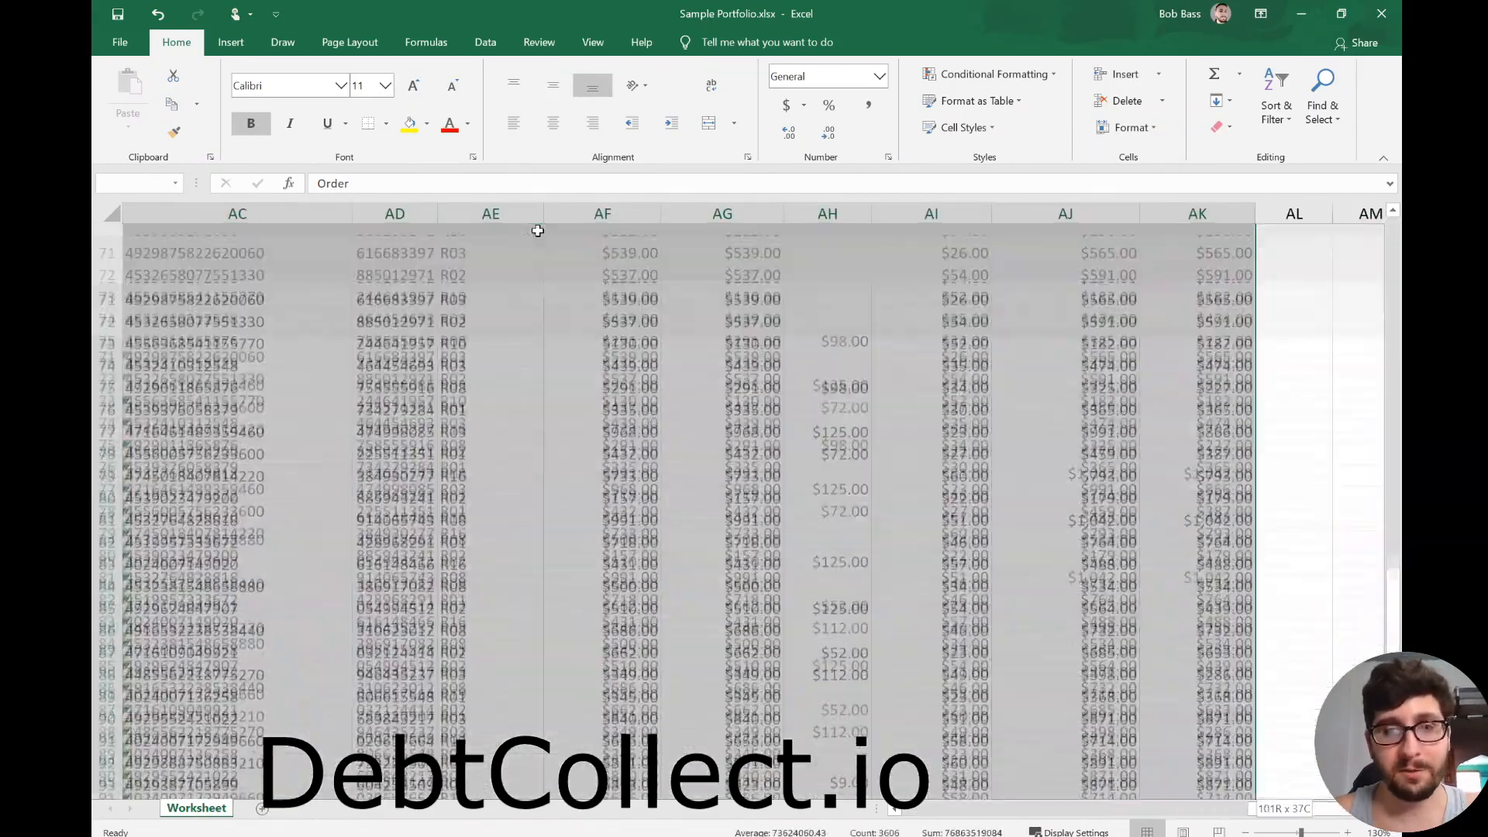
key("ctrl+Home")
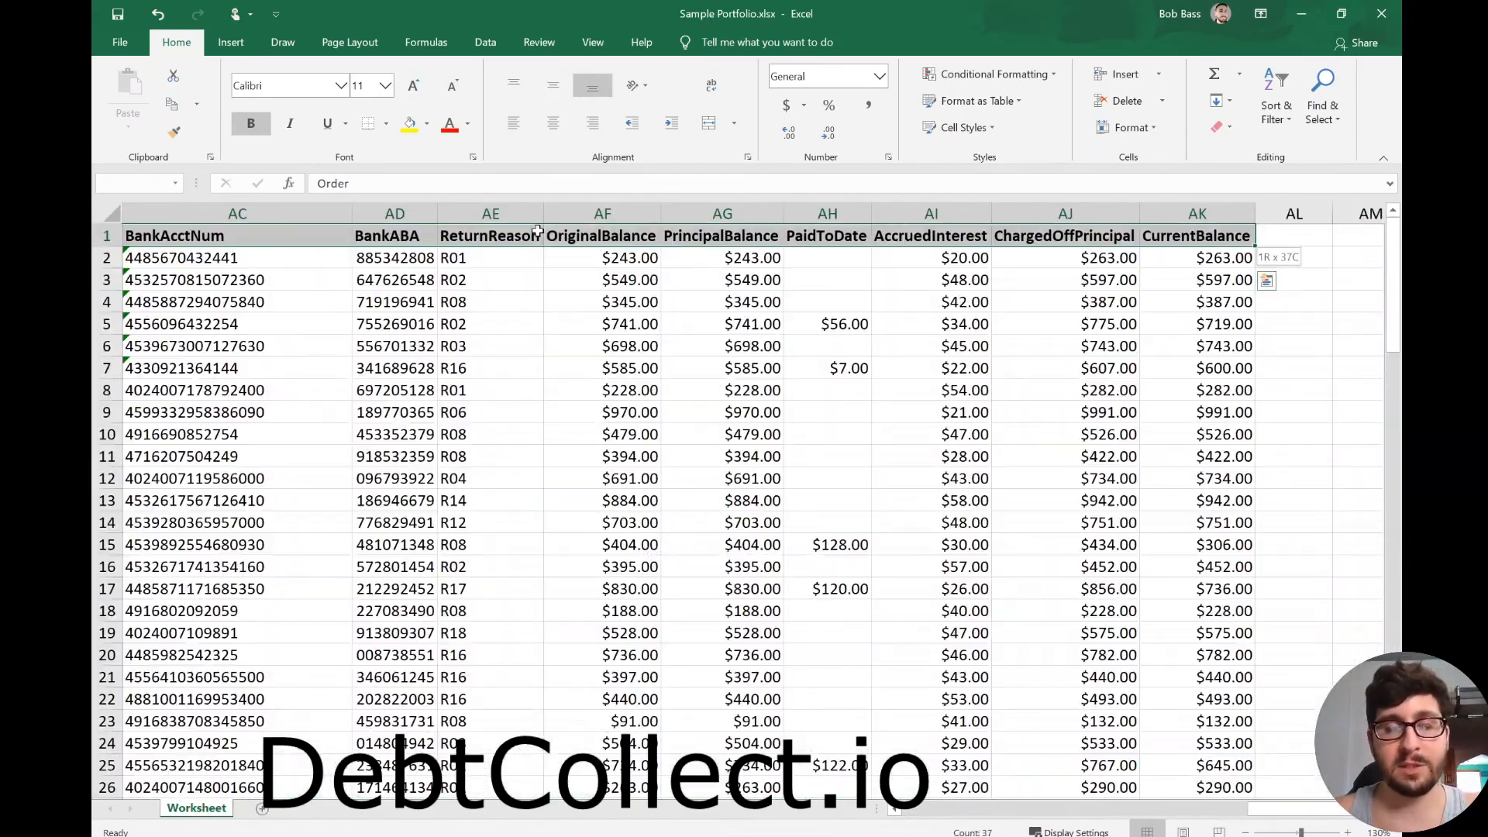
key("ctrl+shift+End")
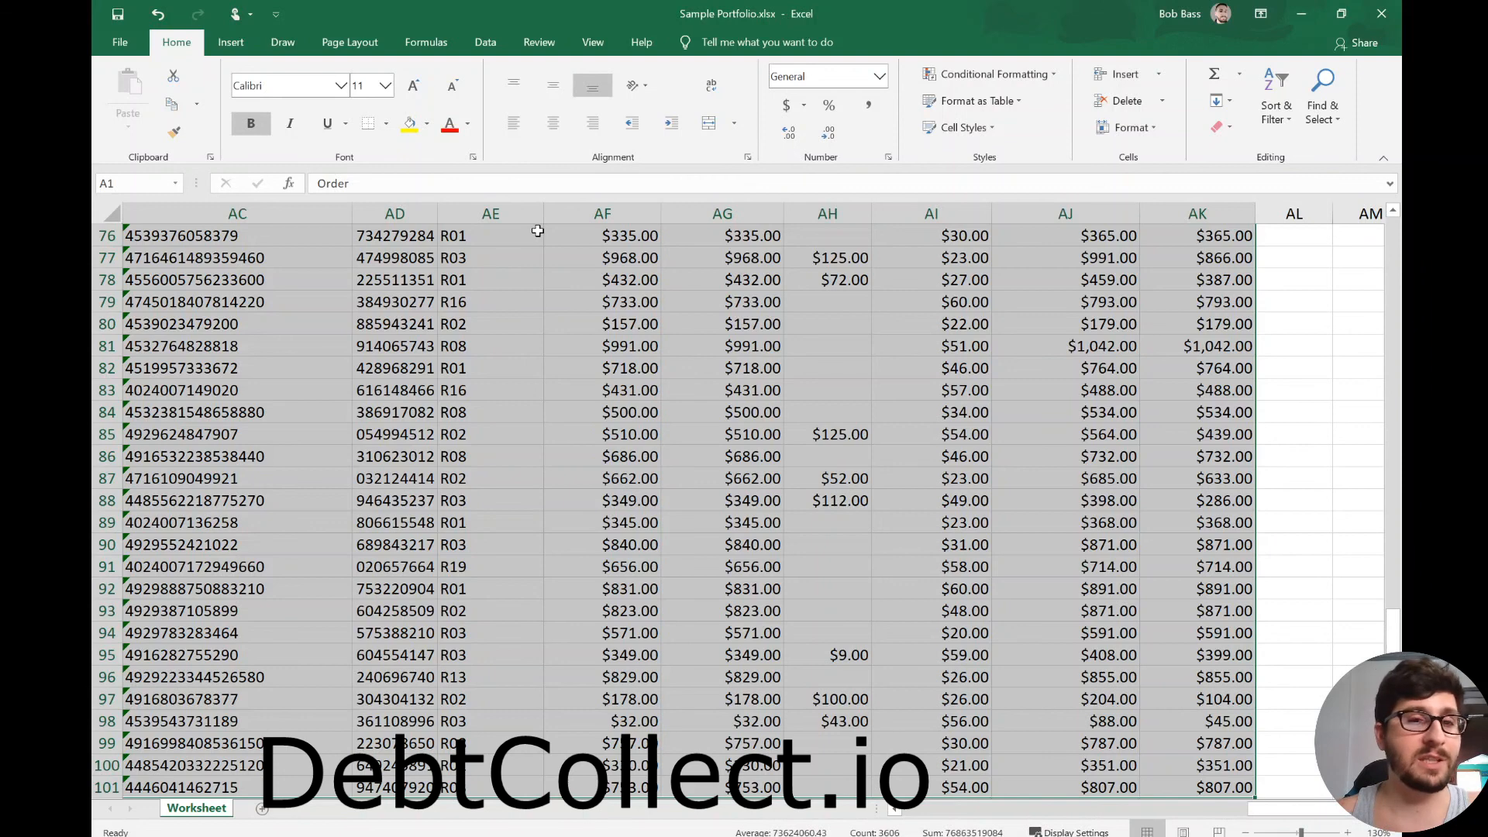
left_click(1195, 399)
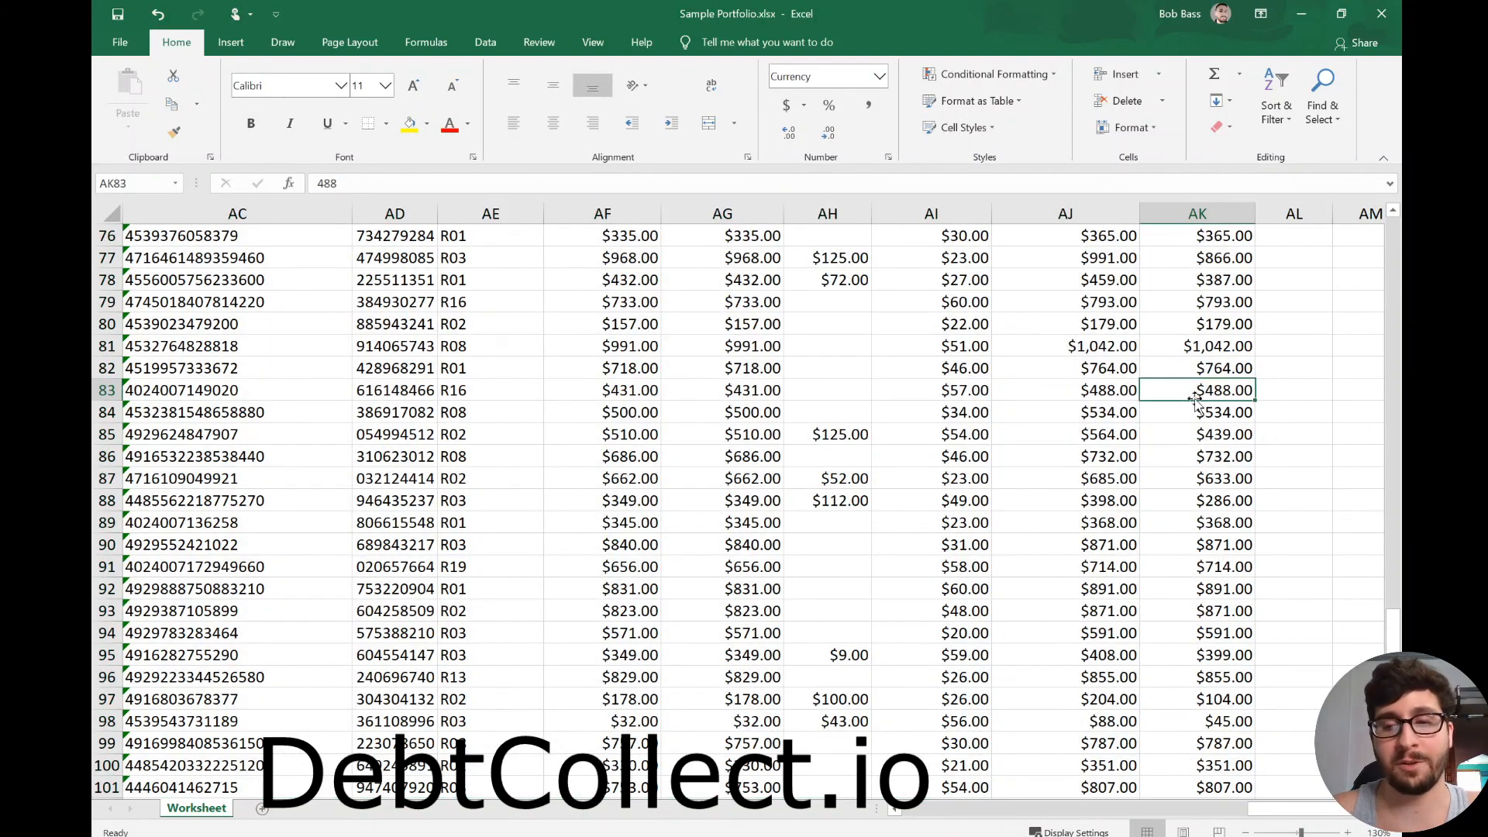
key("ctrl+Up")
key("ctrl+Left")
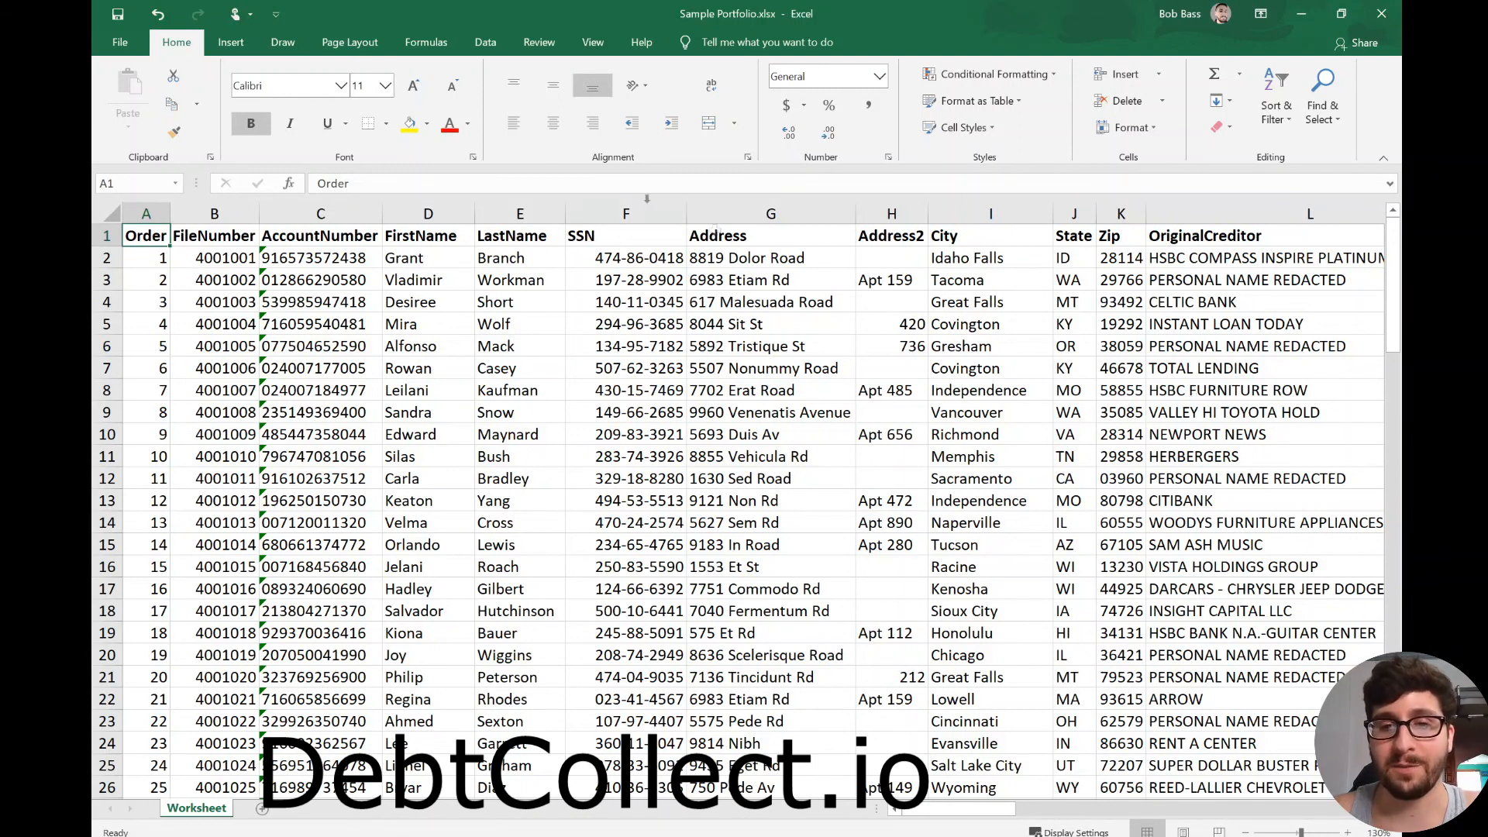
left_click(712, 328)
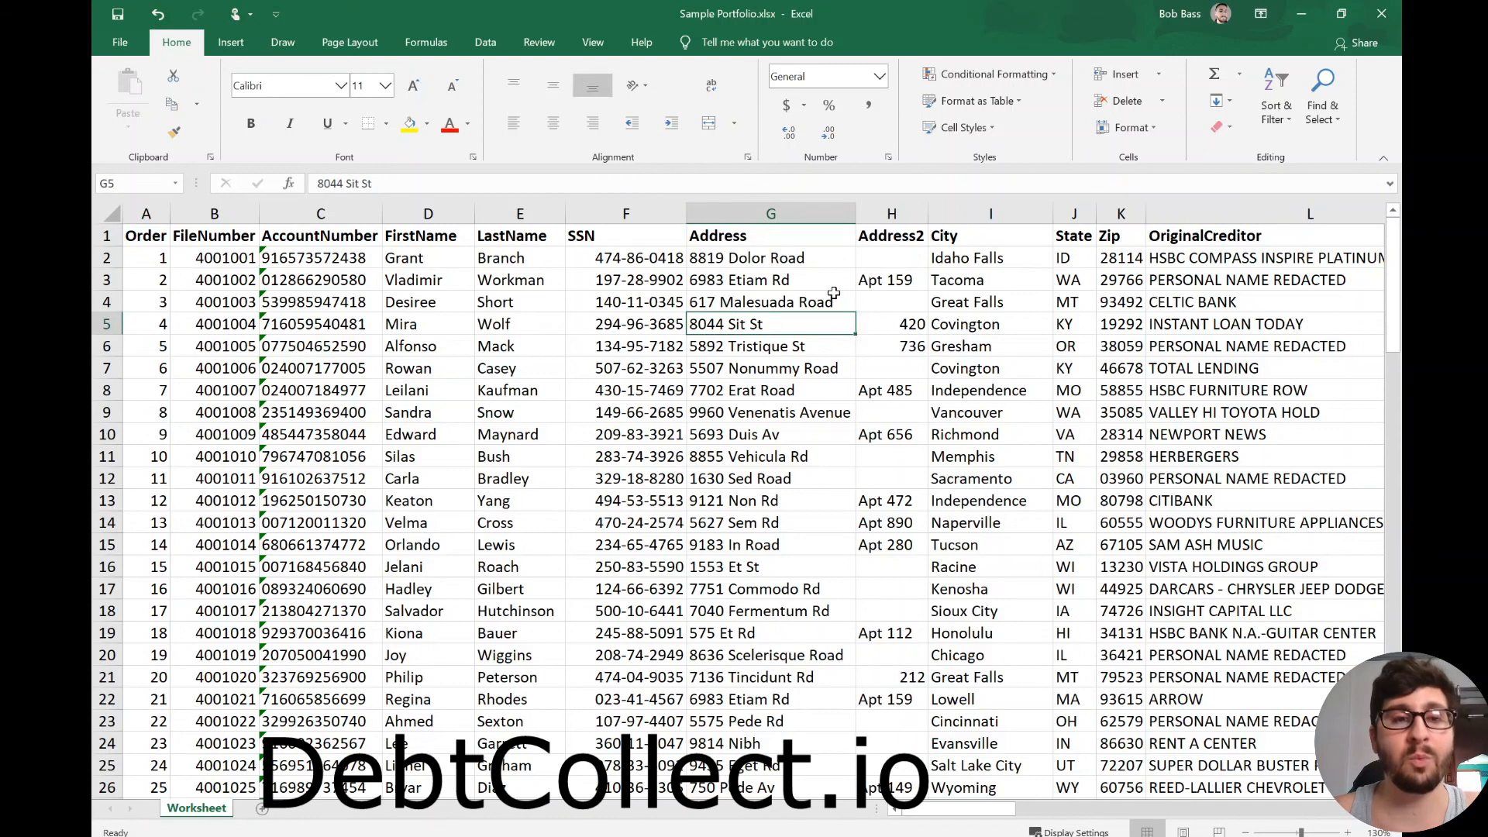